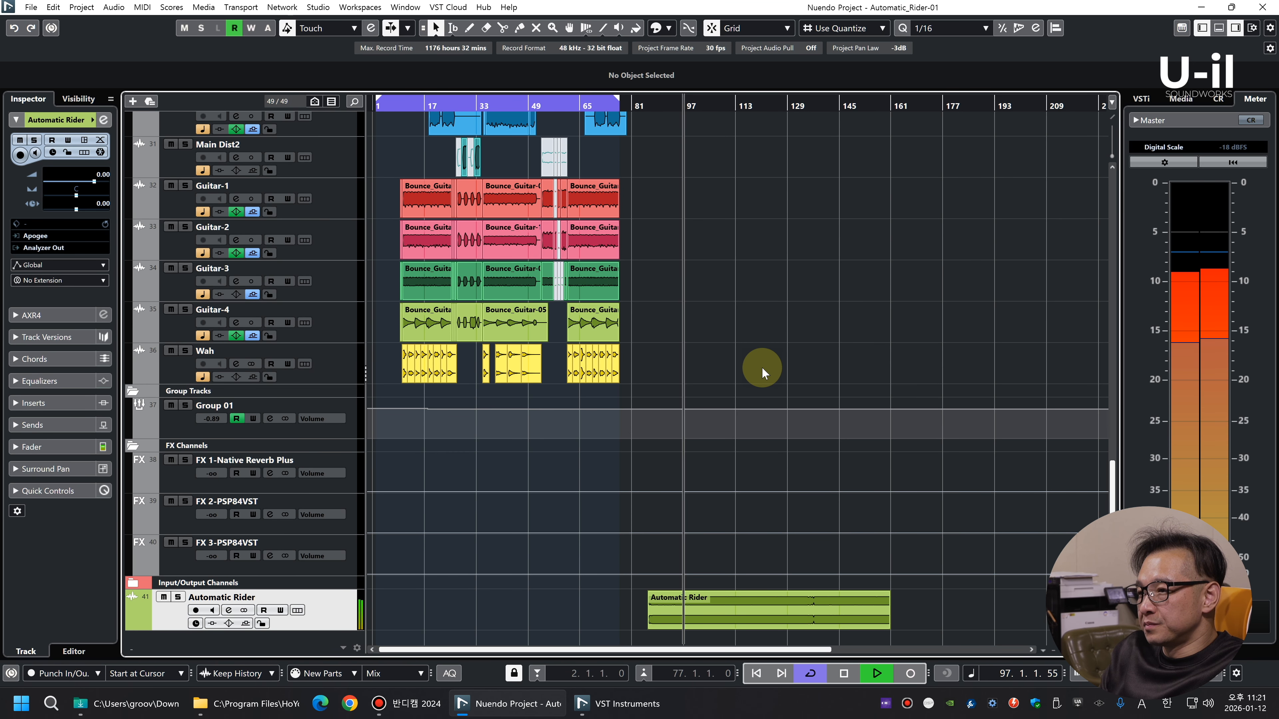
Examine the recorded Automatic Rider event on the timeline against the rest of the arrangement during playback
key("g")
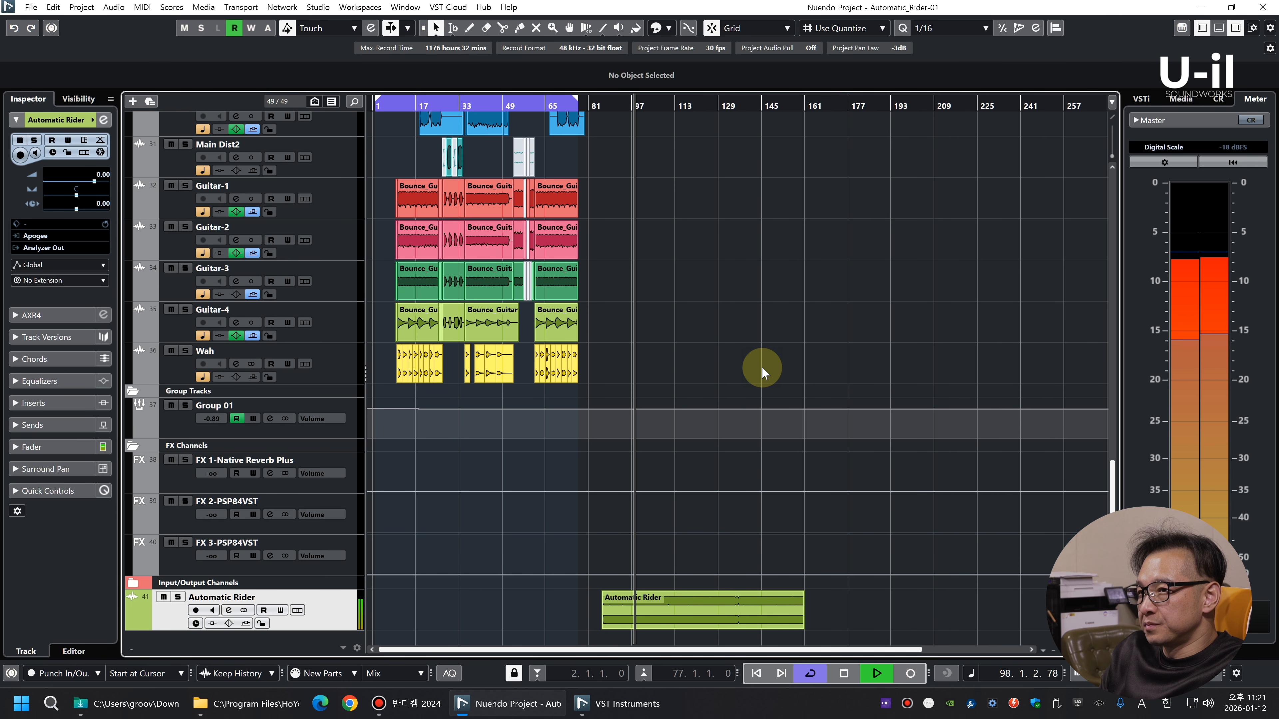
key("shift+g")
key("shift+g")
key("shift+h")
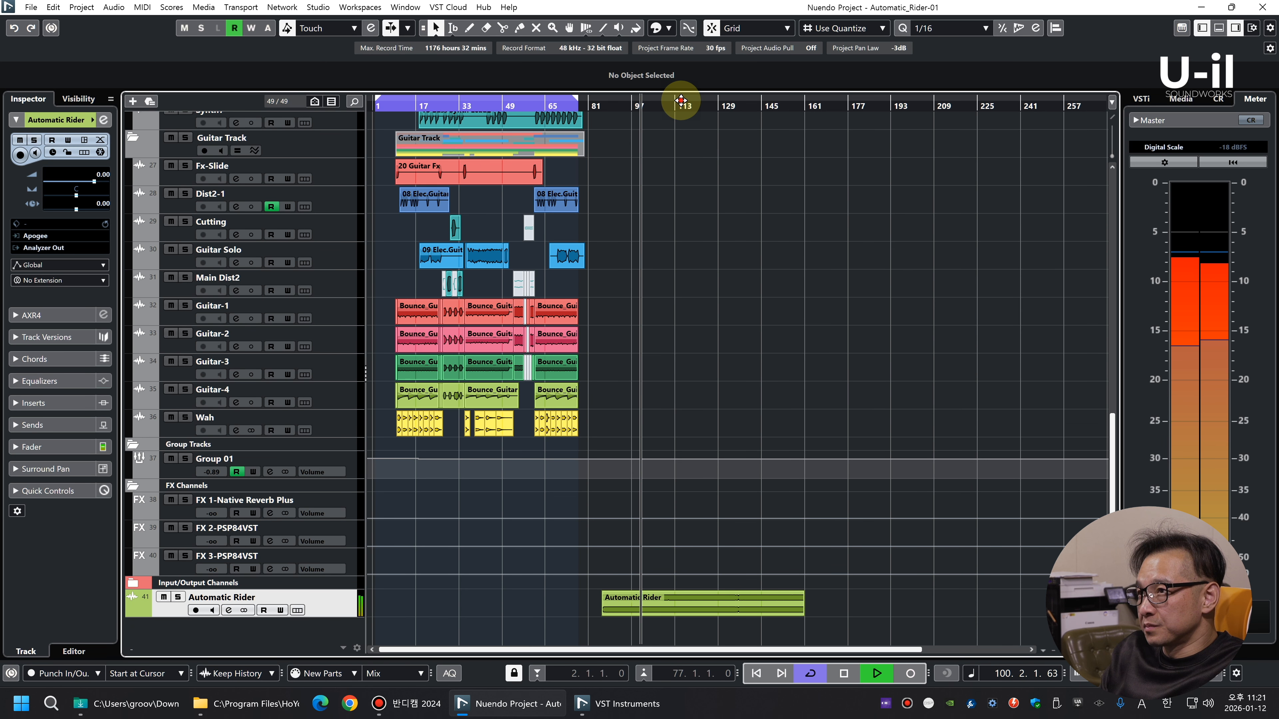
key("h")
key("shift+h")
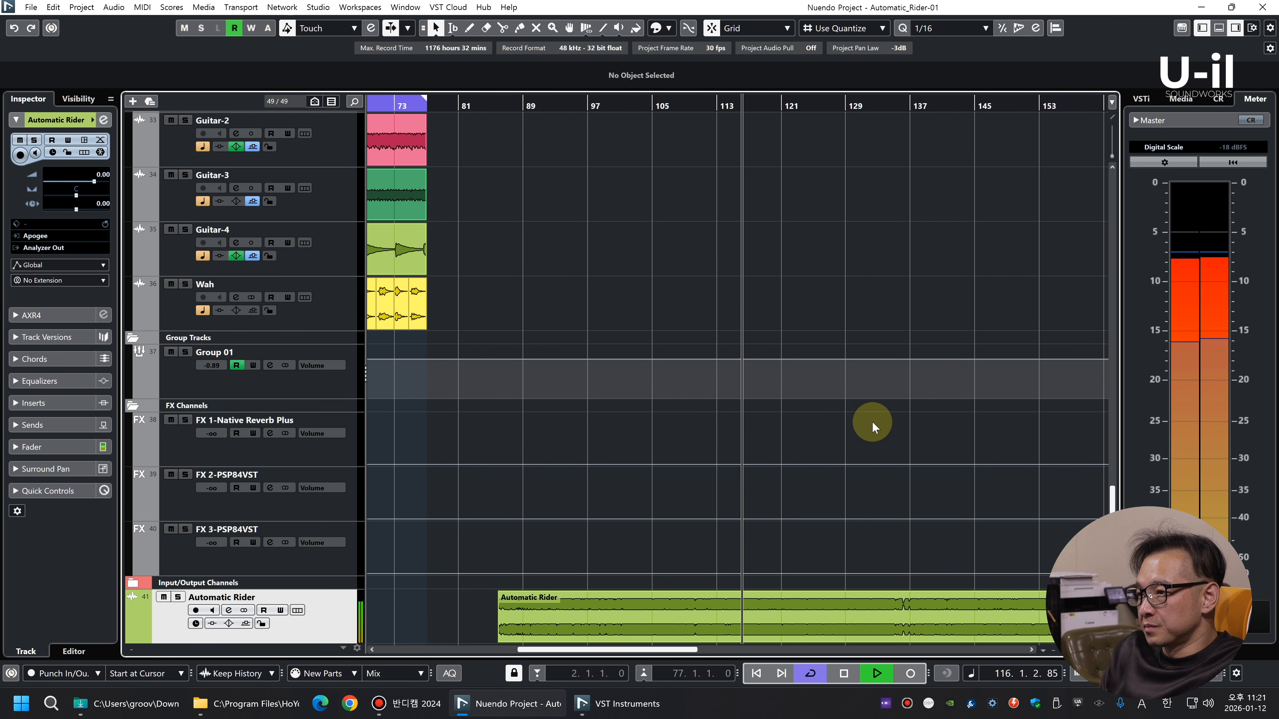
key("h")
key("h")
key("g")
key("g")
key("g")
key("g")
key("g")
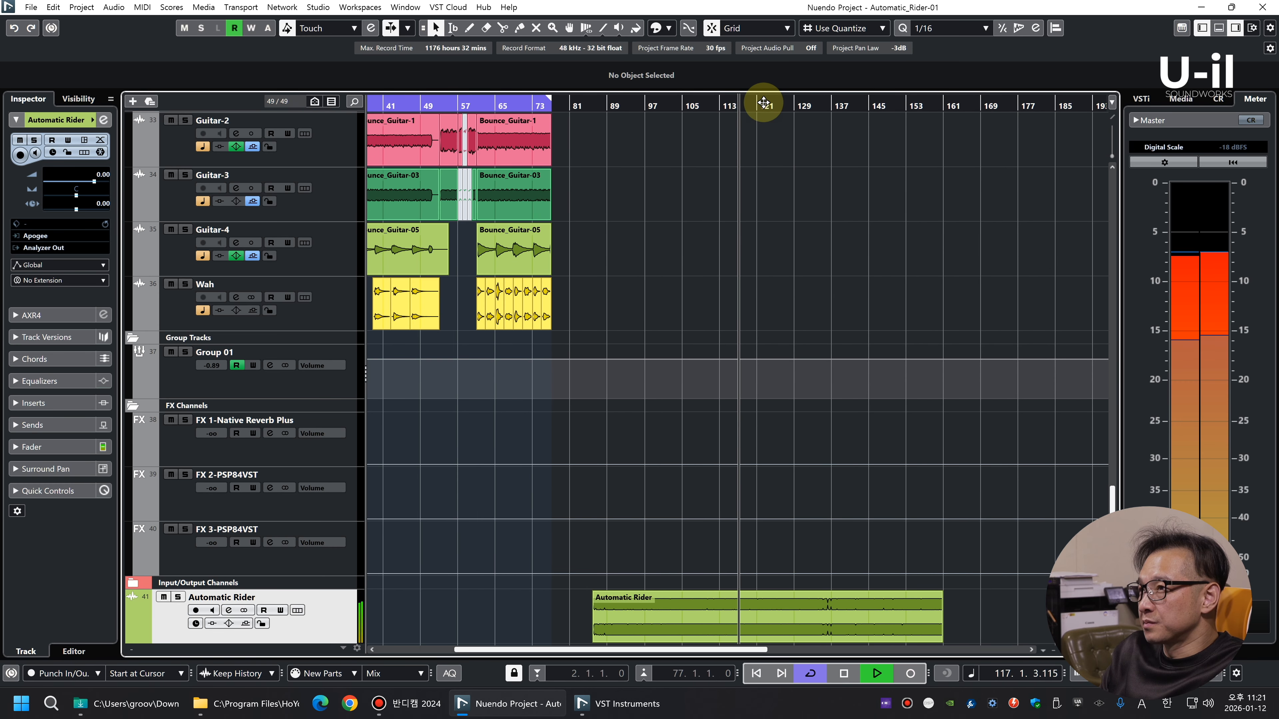
key("g")
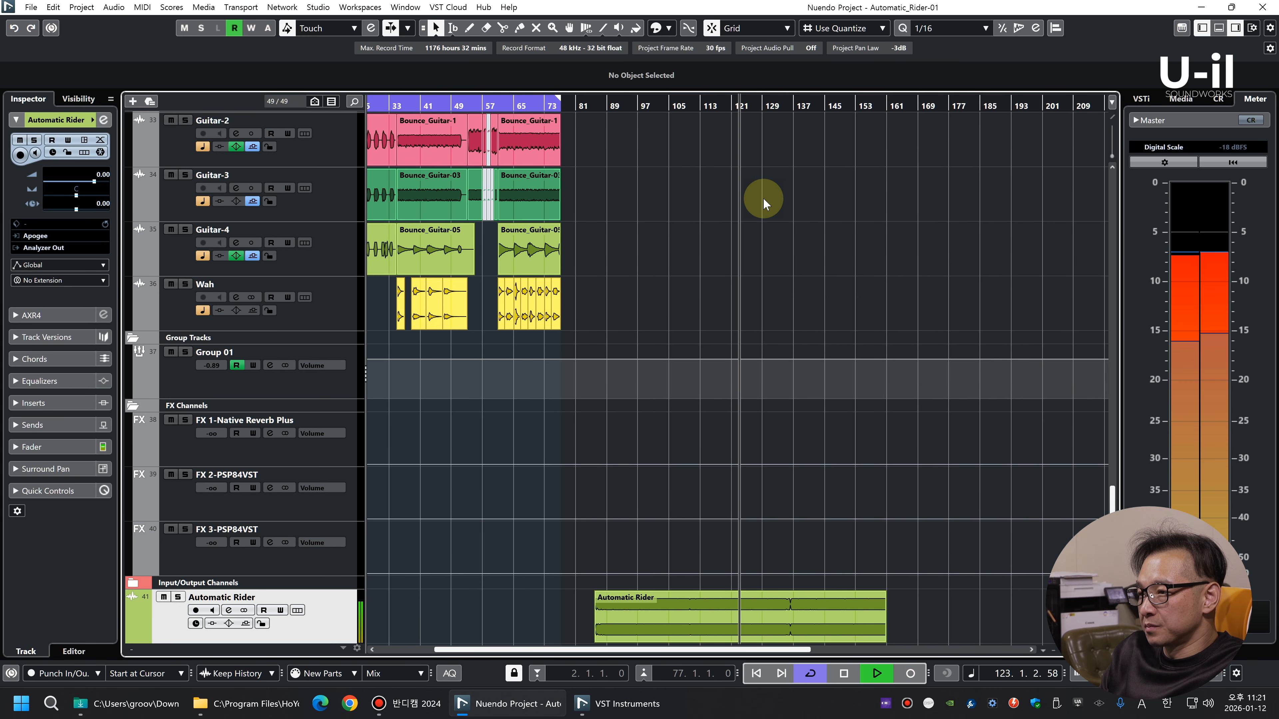
key("g")
key("g")
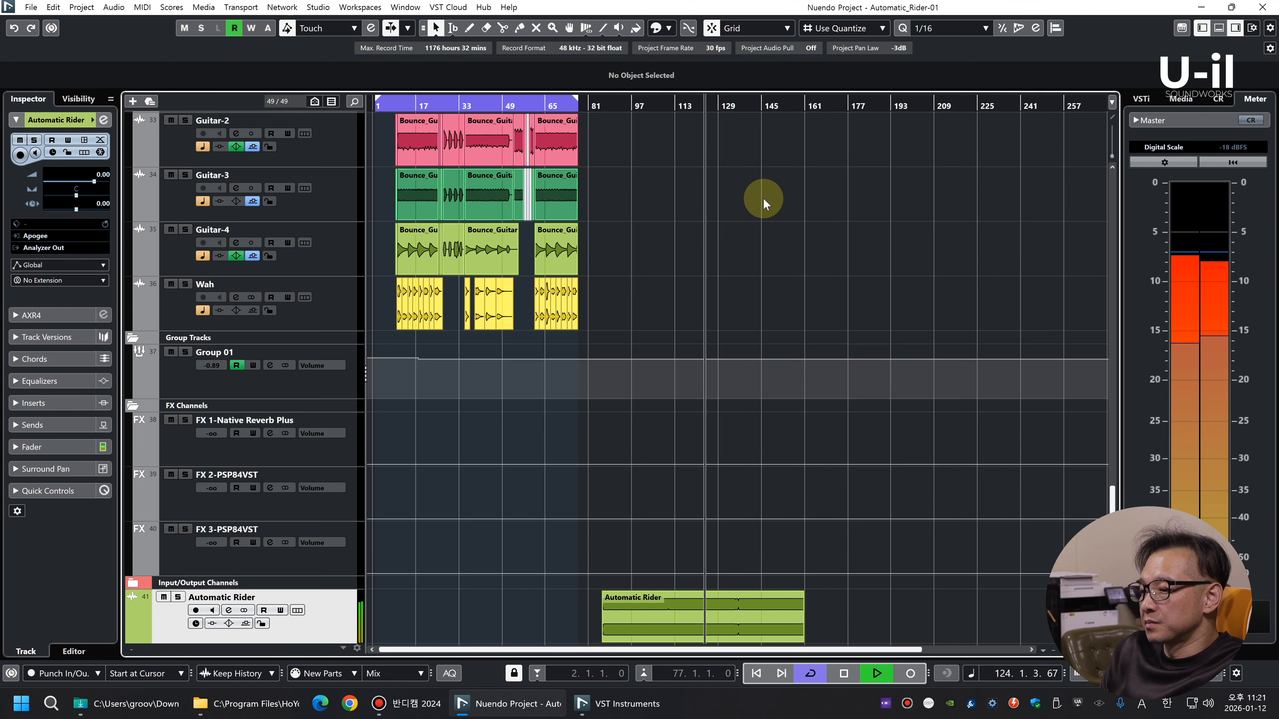
key("shift+g")
key("shift+g")
key("shift+h")
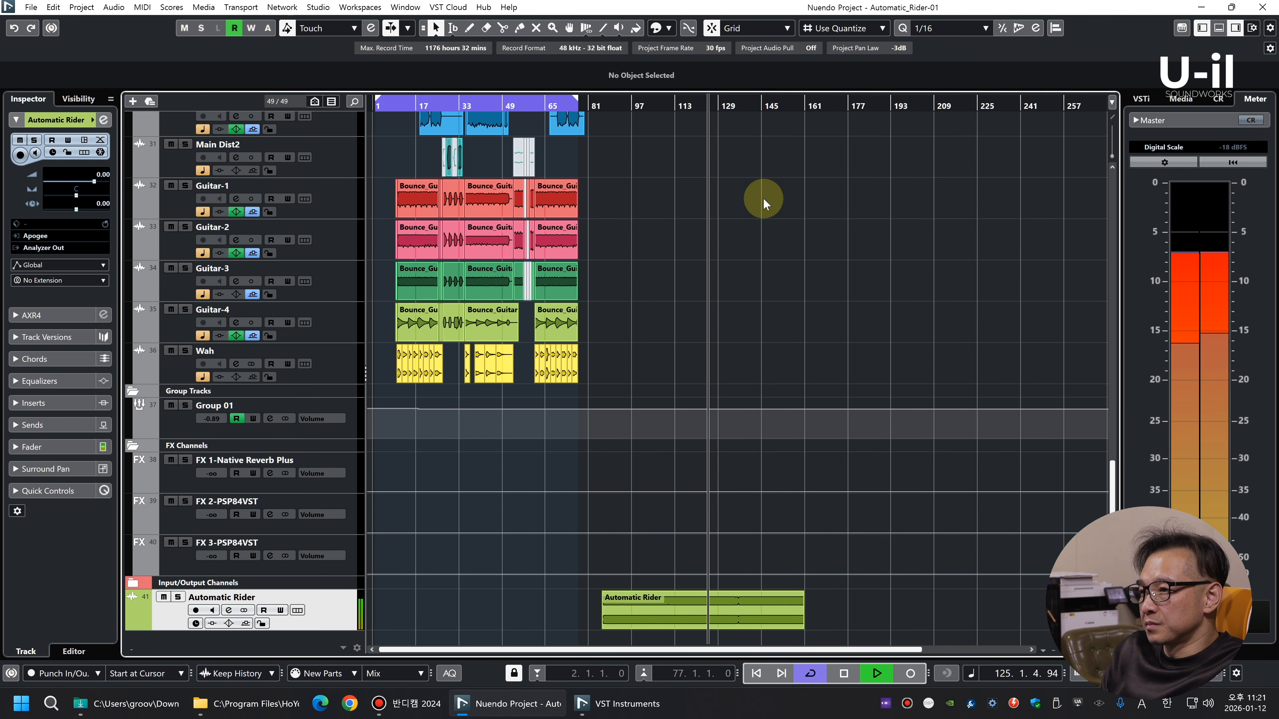
key("g")
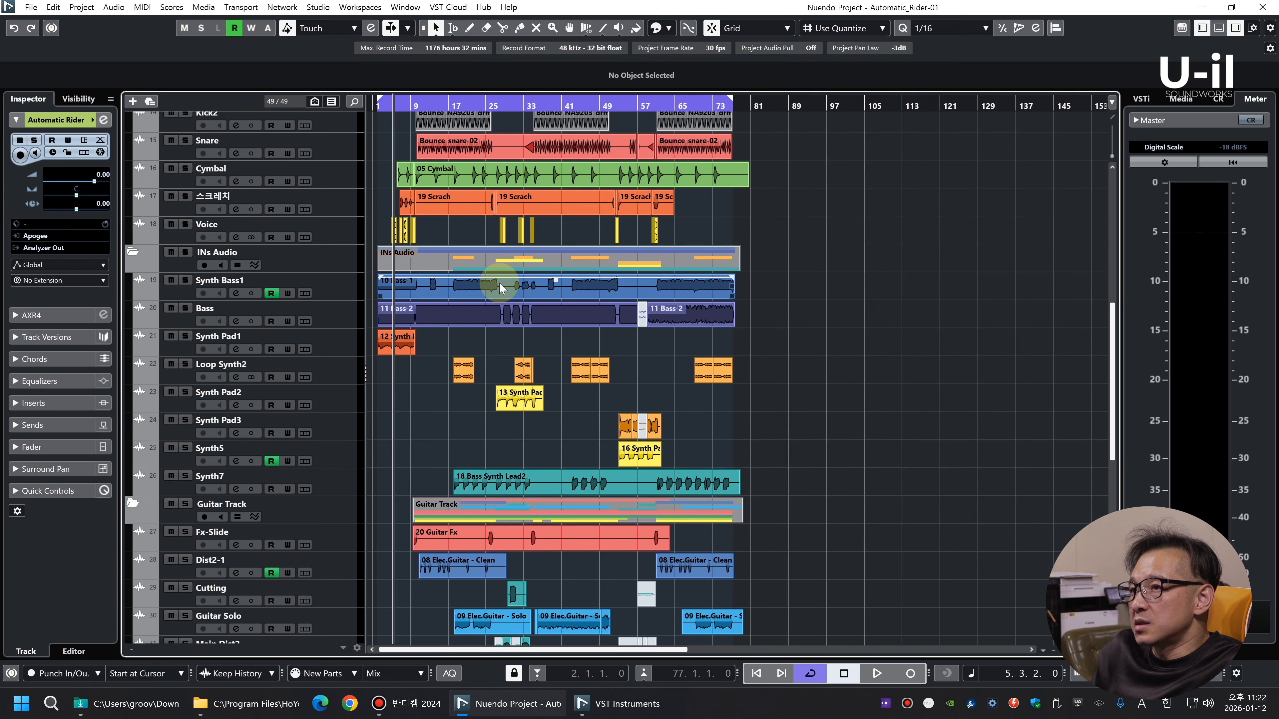
scroll(442, 231, "down", 5)
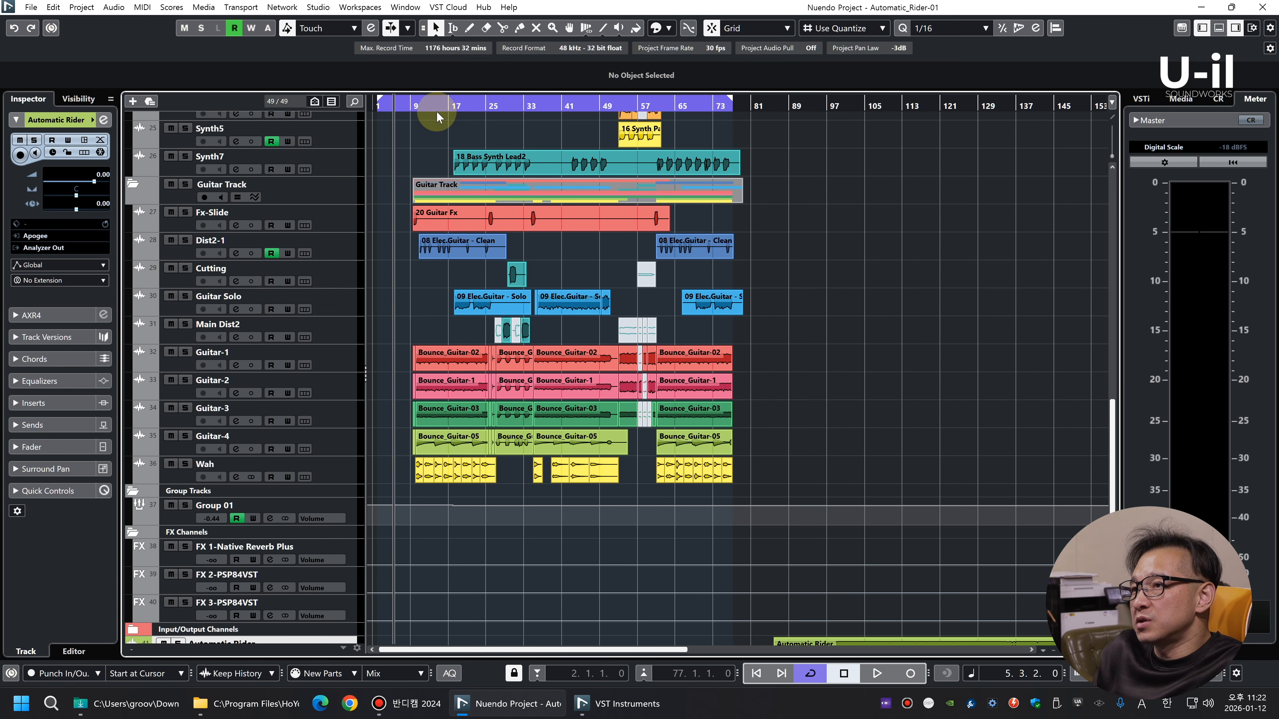
Look over the arrangement from the guitar tracks up through the synth, bass and drum tracks to the MIDI tracks
key("shift+g")
key("shift+h")
key("h")
key("h")
key("h")
key("h")
left_click_drag(453, 106, 604, 289)
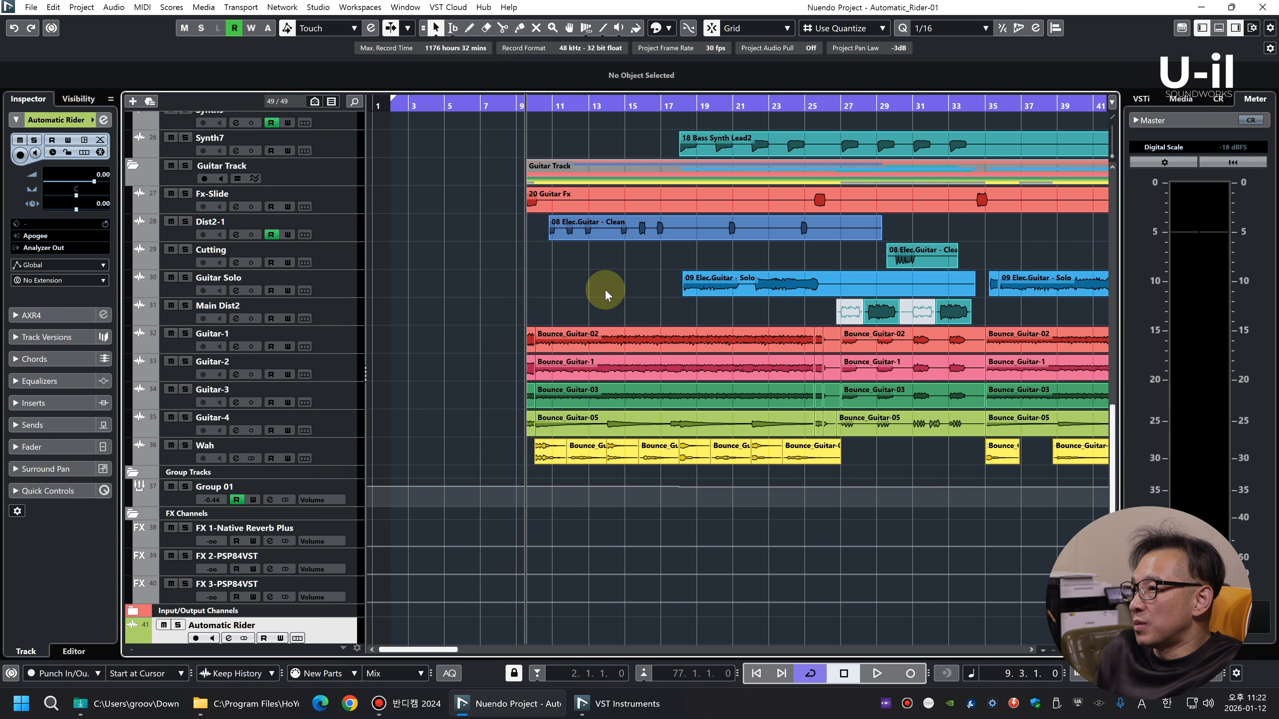
key("g")
key("g")
key("g")
key("g")
key("g")
scroll(453, 266, "up", 4)
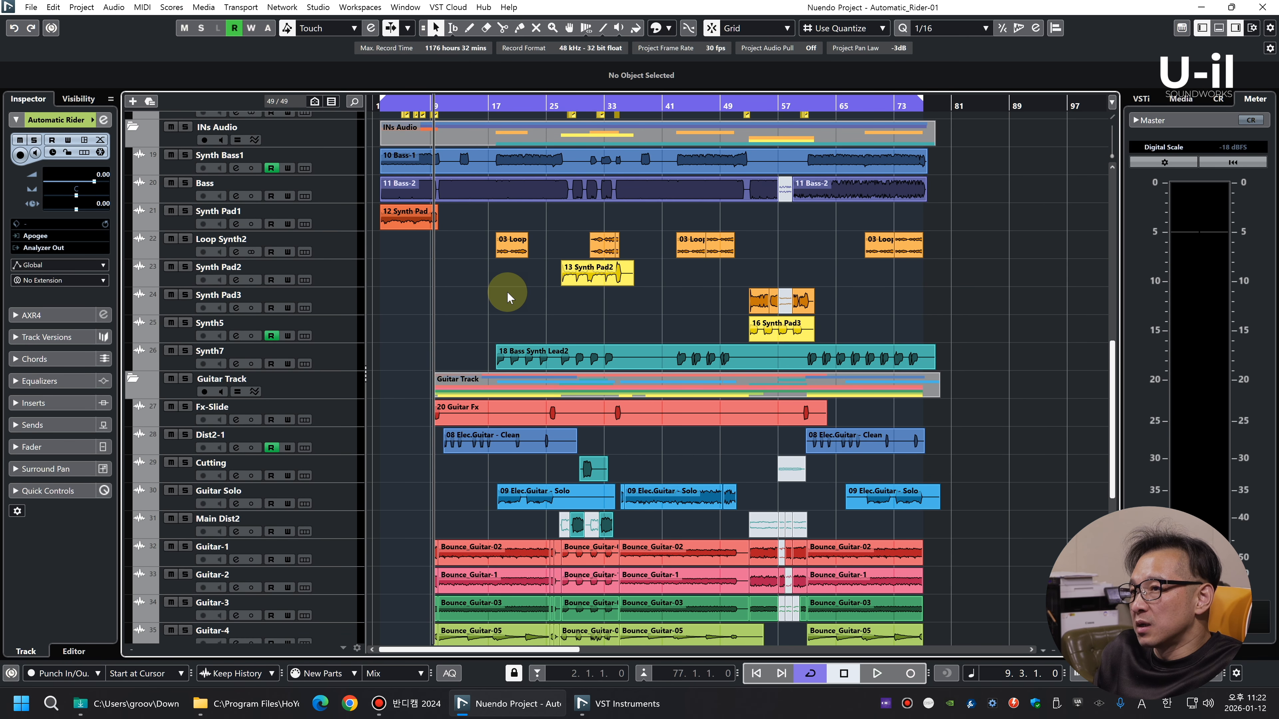
key("g")
key("g")
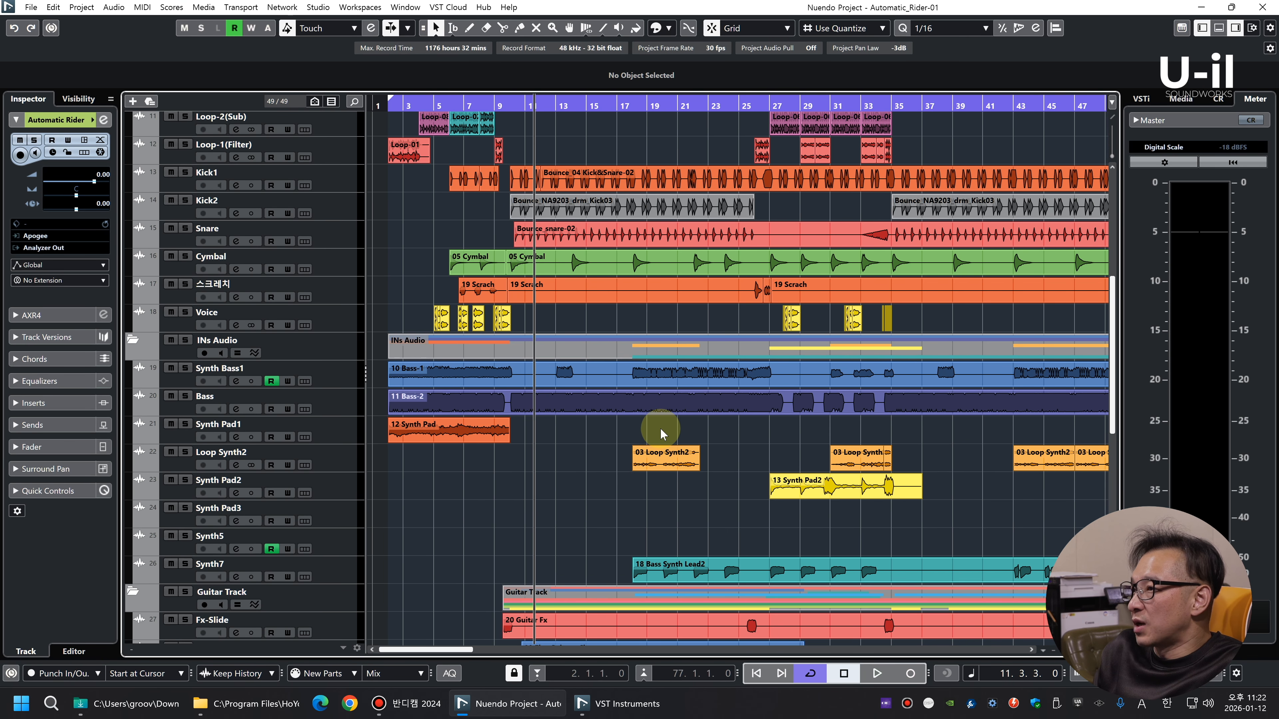
key("shift+g")
key("shift+h")
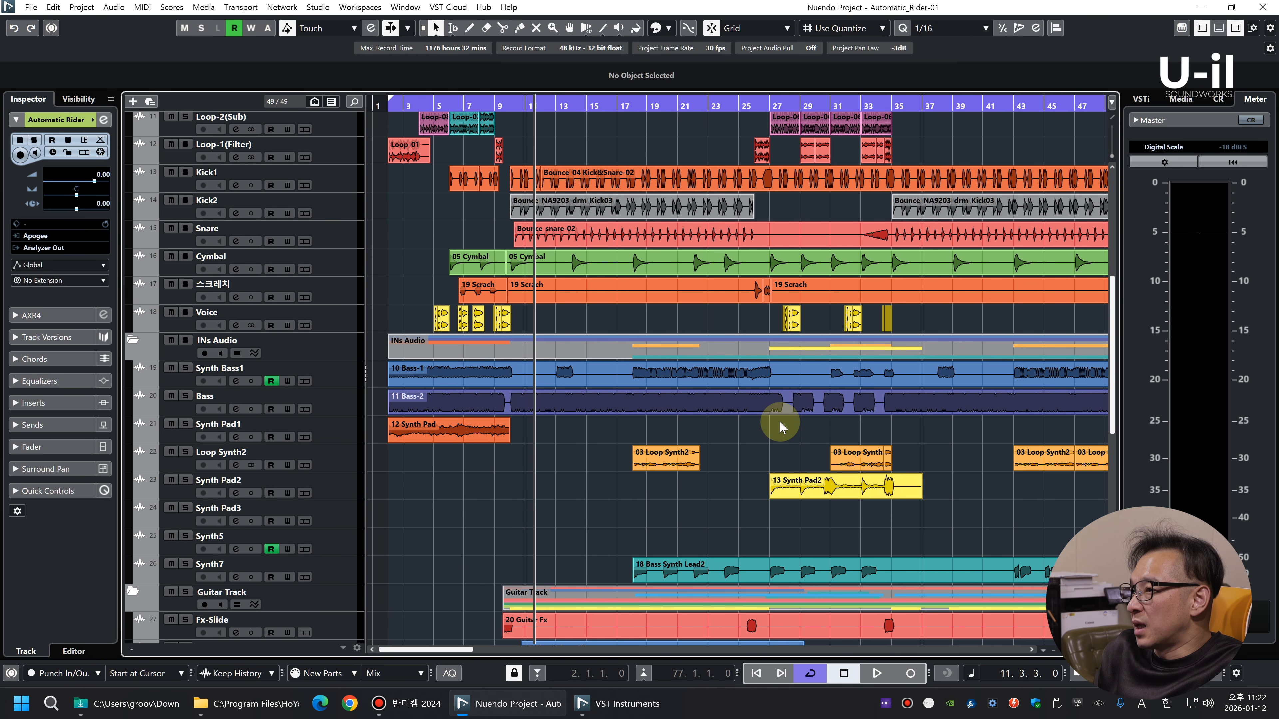
key("g")
scroll(650, 395, "up", 6)
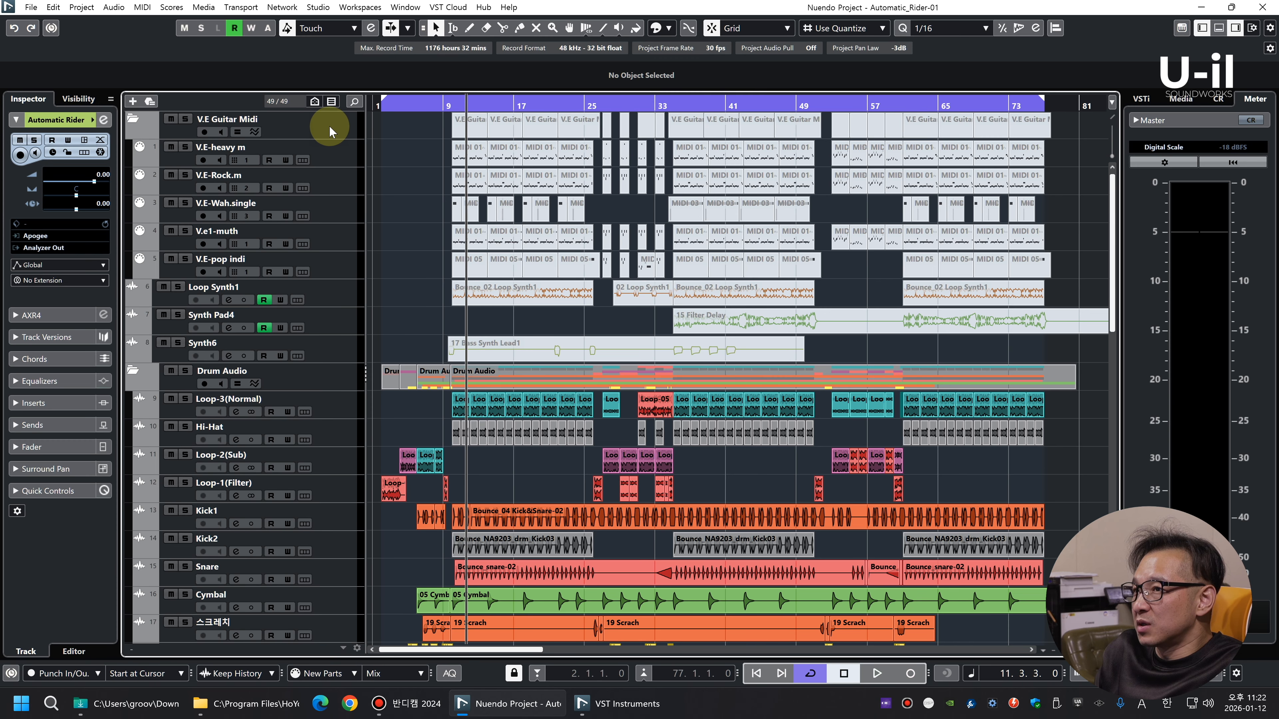
Select the V.E Guitar Midi folder and examine the drum, voice and INs Audio tracks beneath it
left_click(330, 127)
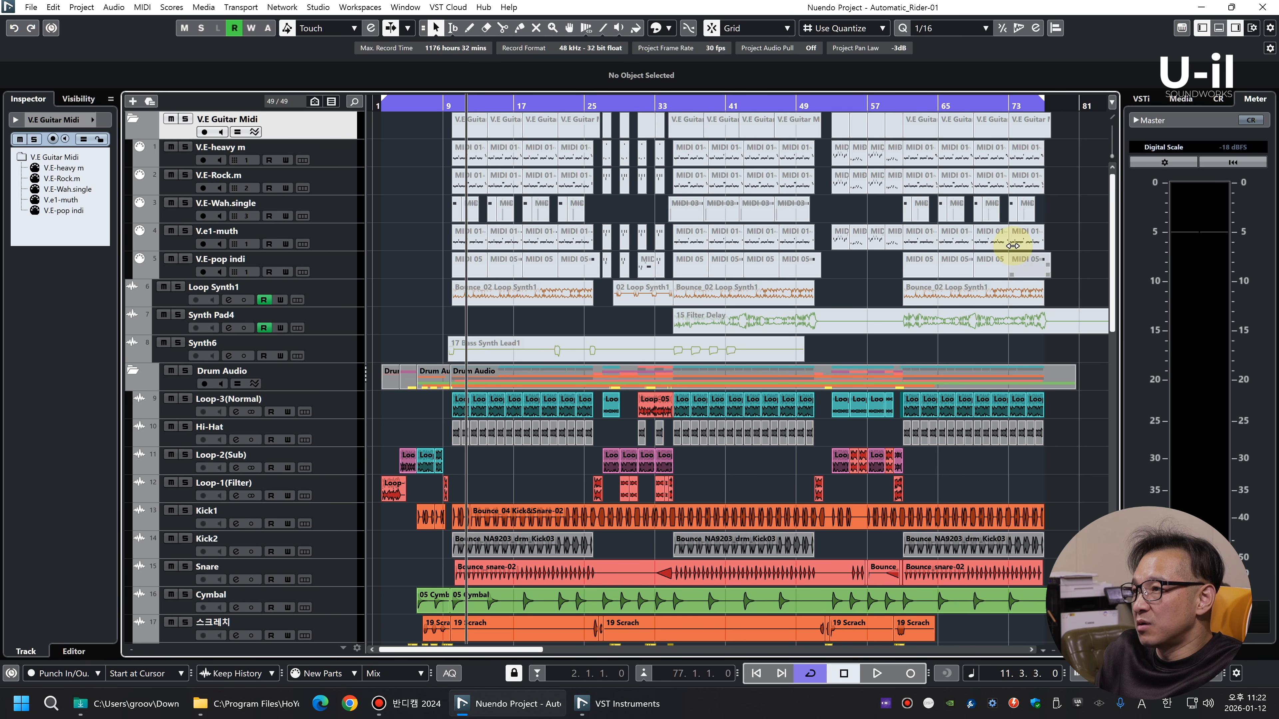
left_click(134, 118)
scroll(716, 351, "down", 4)
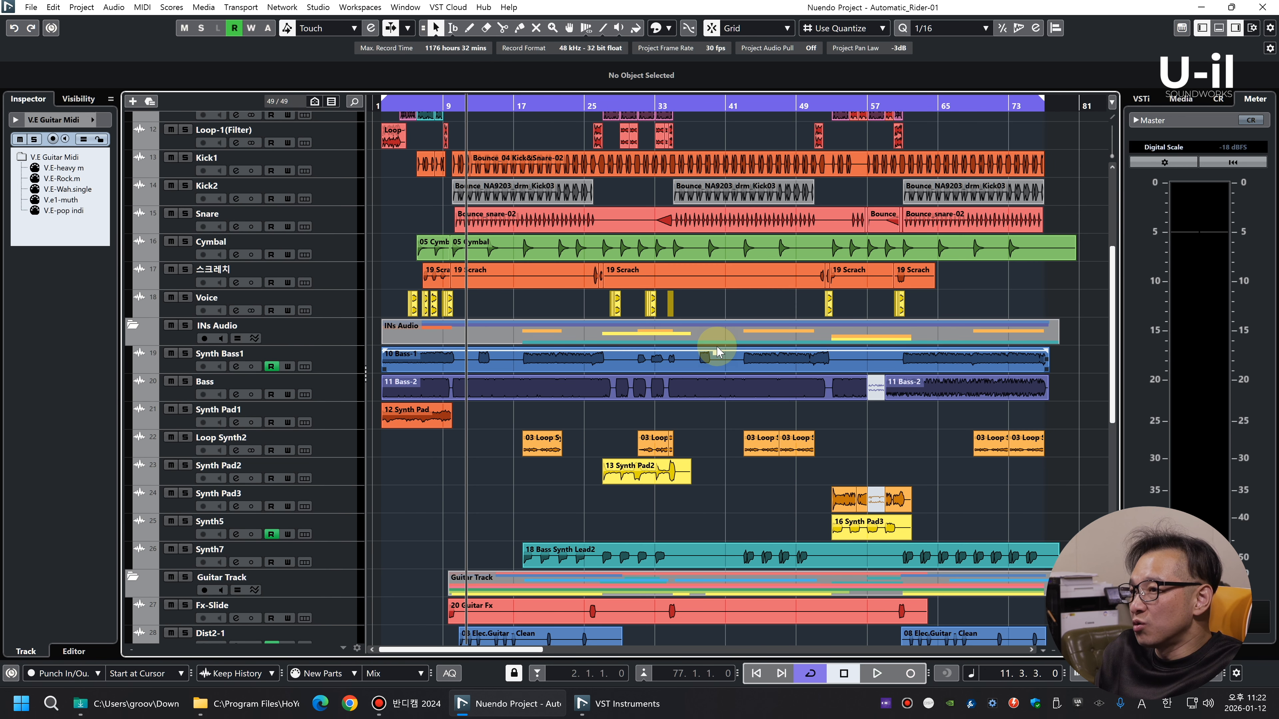
key("h")
key("h")
key("shift+h")
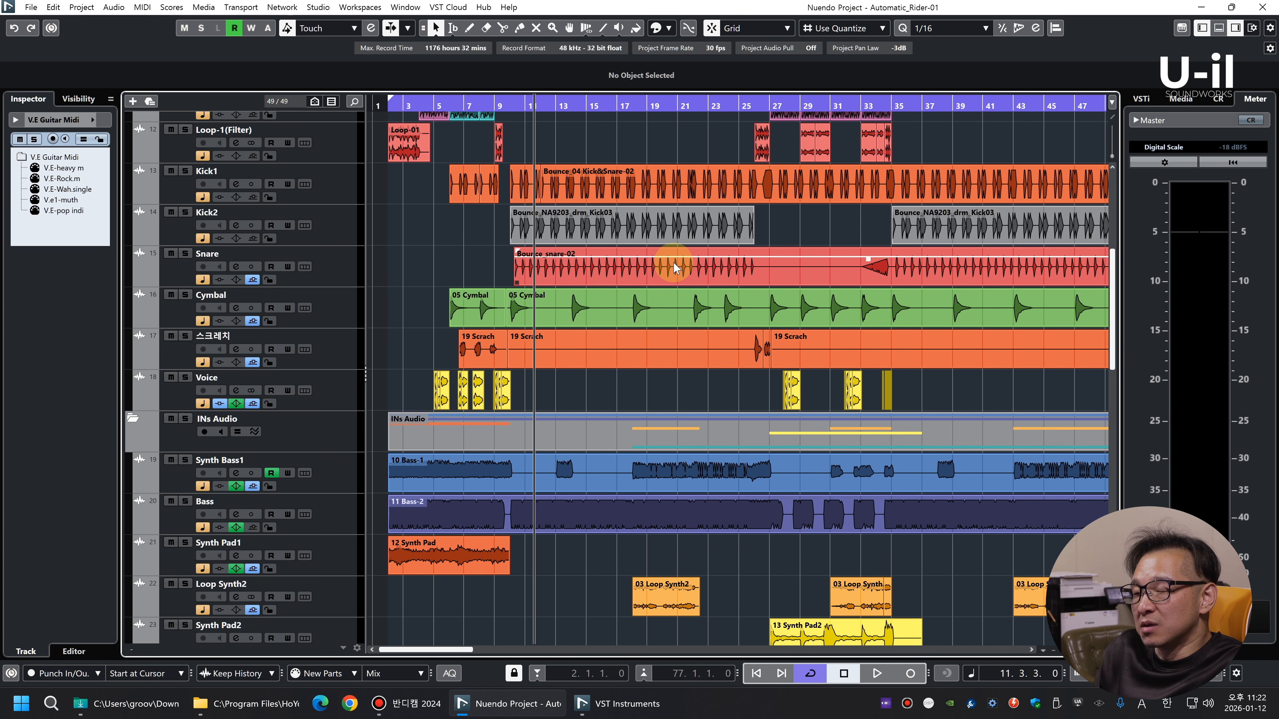
scroll(544, 299, "up", 3)
key("g")
Audition the Loop-3(Normal) track on its own using solo, and turn its solo off
left_click(323, 237)
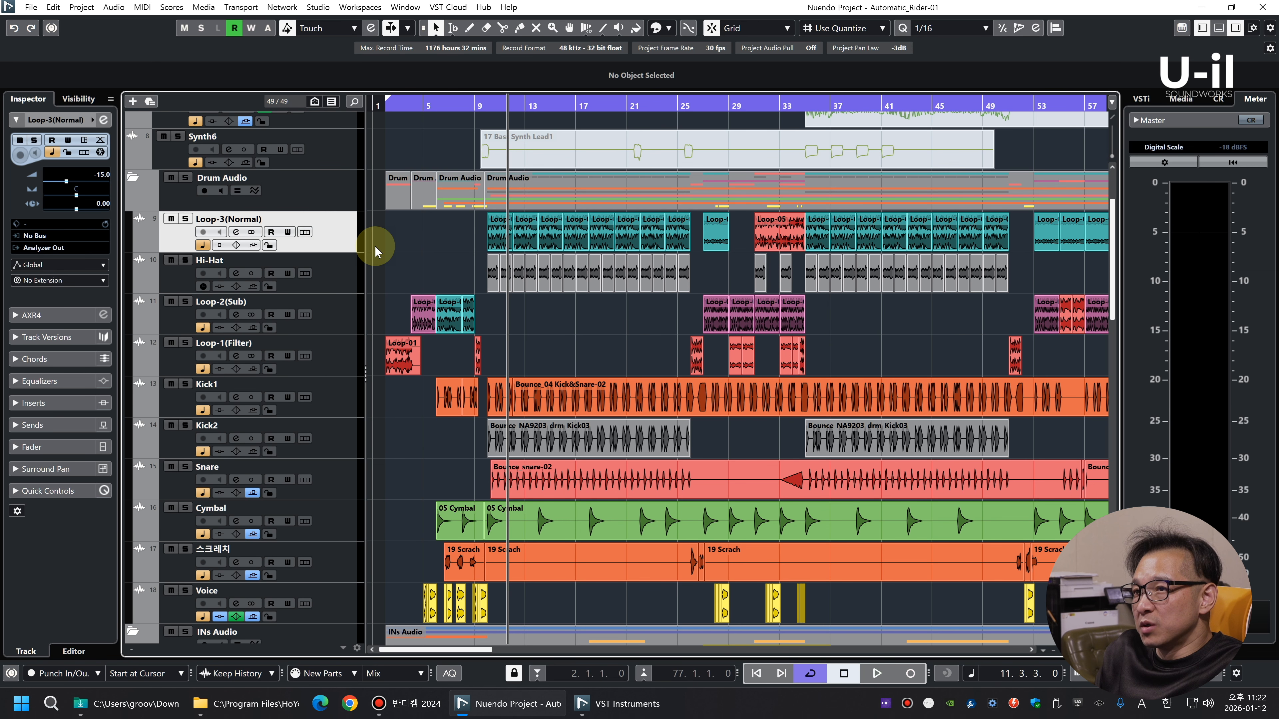
key("s")
key("space")
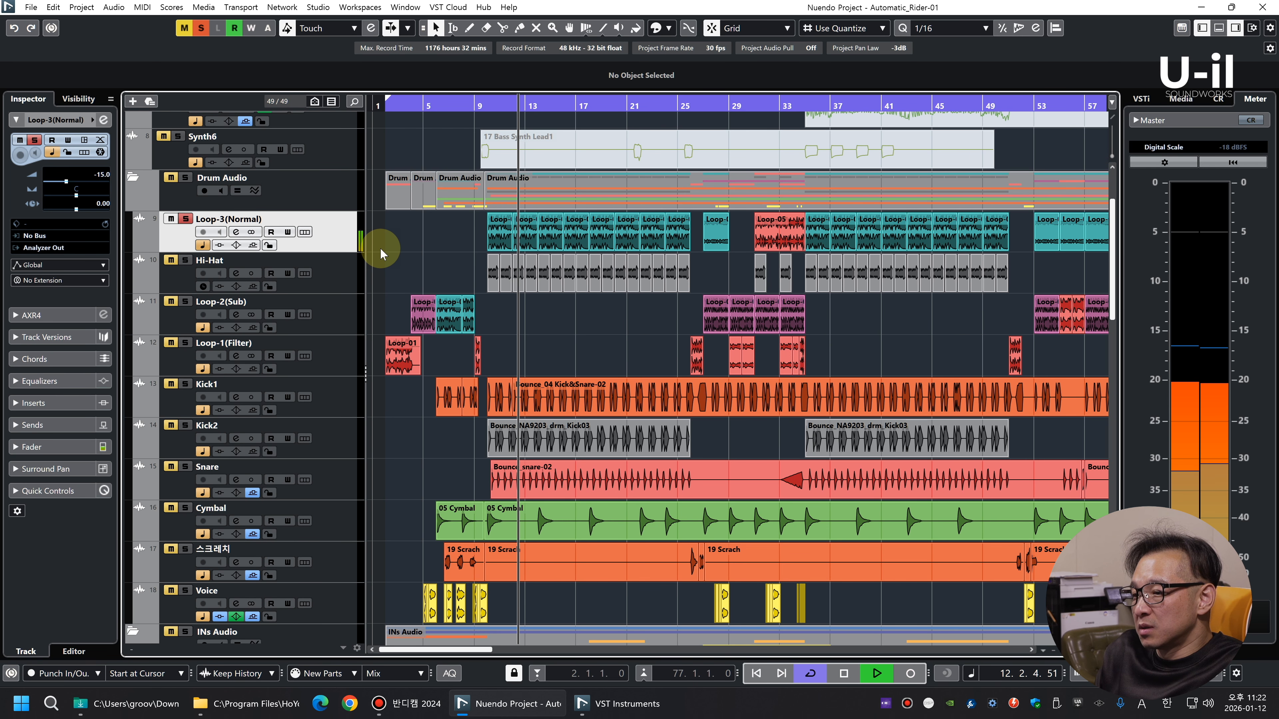
key("space")
key("s")
Check the Hi-Hat and Kick1 tracks and view the guitar tracks further down
left_click(347, 286)
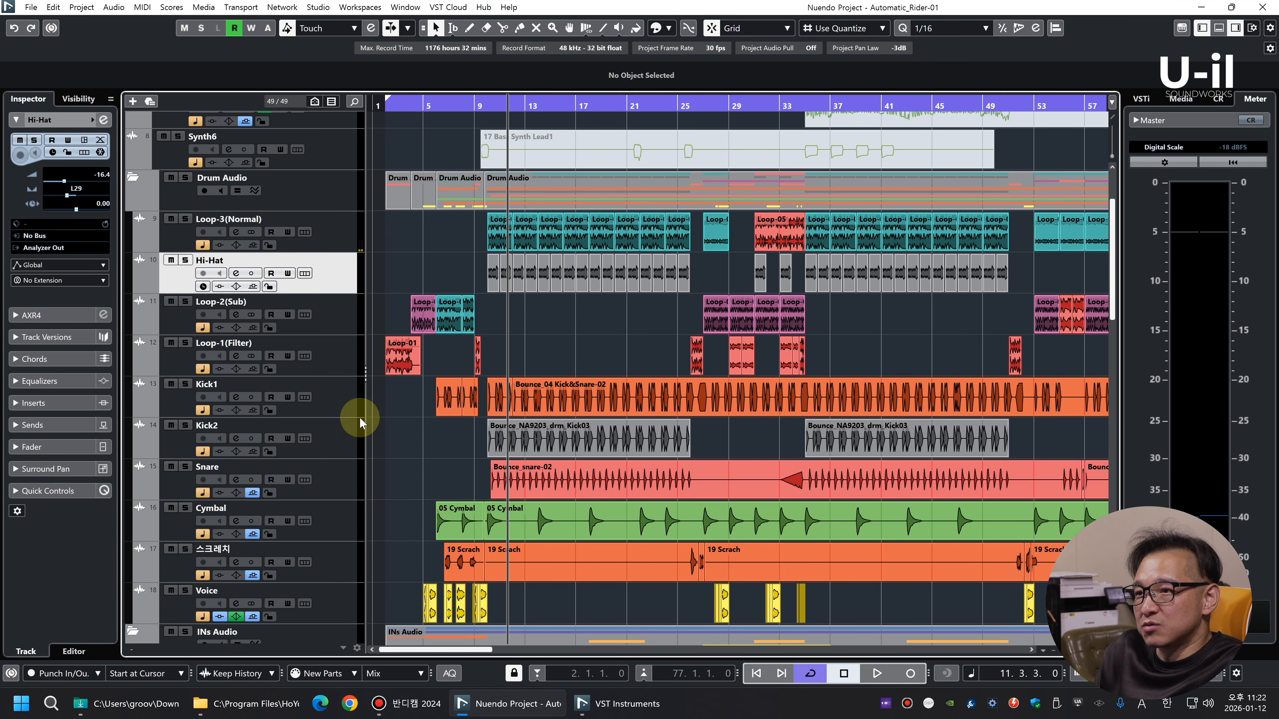
left_click(323, 404)
scroll(386, 414, "down", 3)
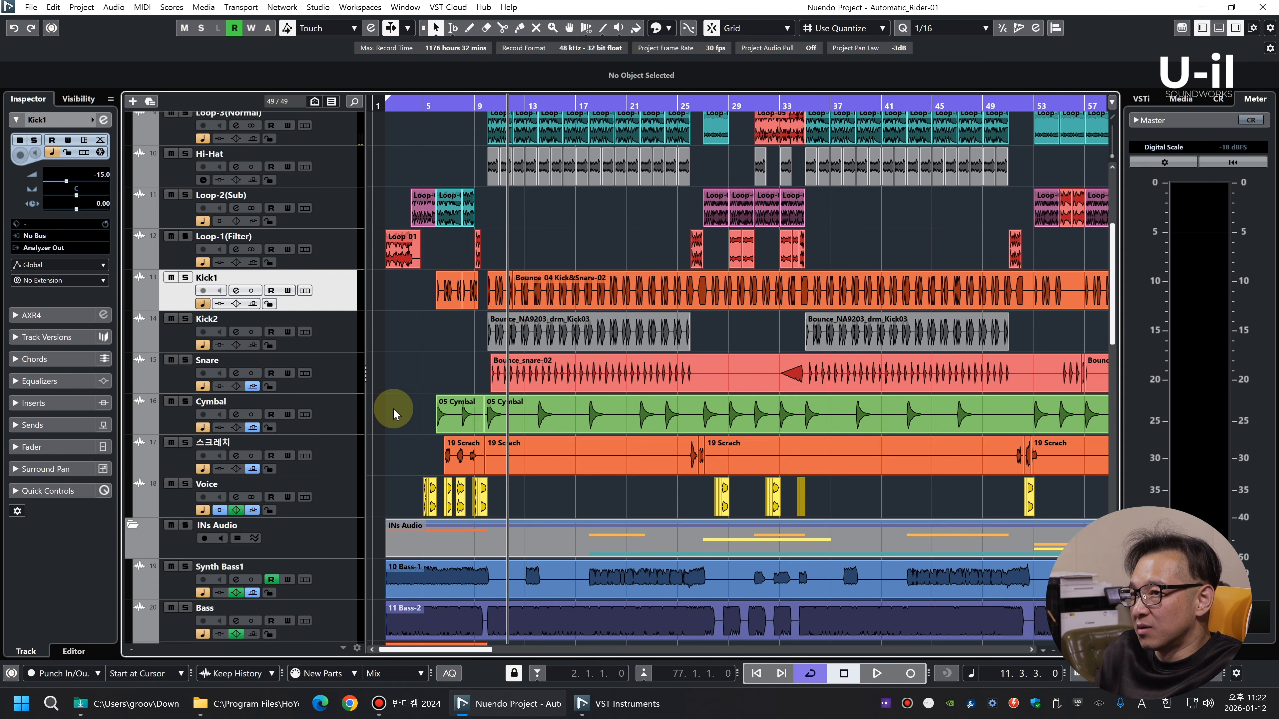
scroll(392, 408, "down", 10)
scroll(478, 176, "up", 3)
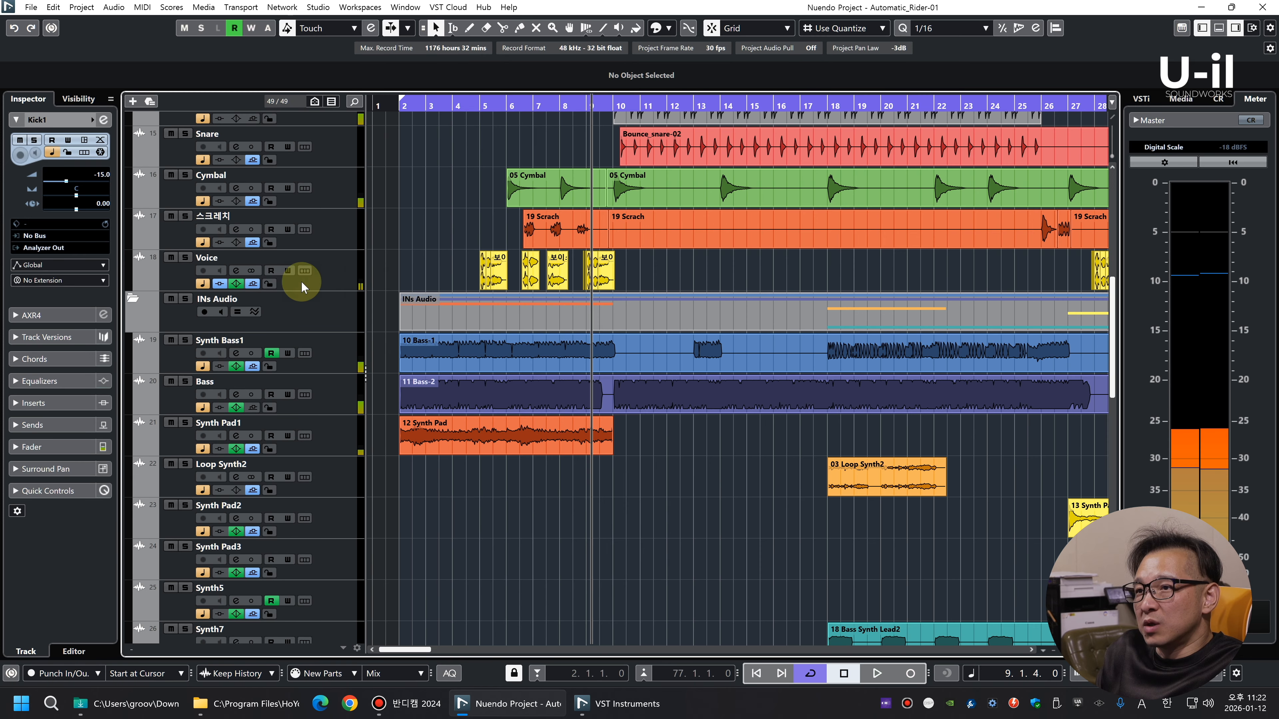
Select the Voice track and briefly play the project from its first event at bar 5
left_click(337, 274)
left_click_drag(479, 103, 479, 152)
key("space")
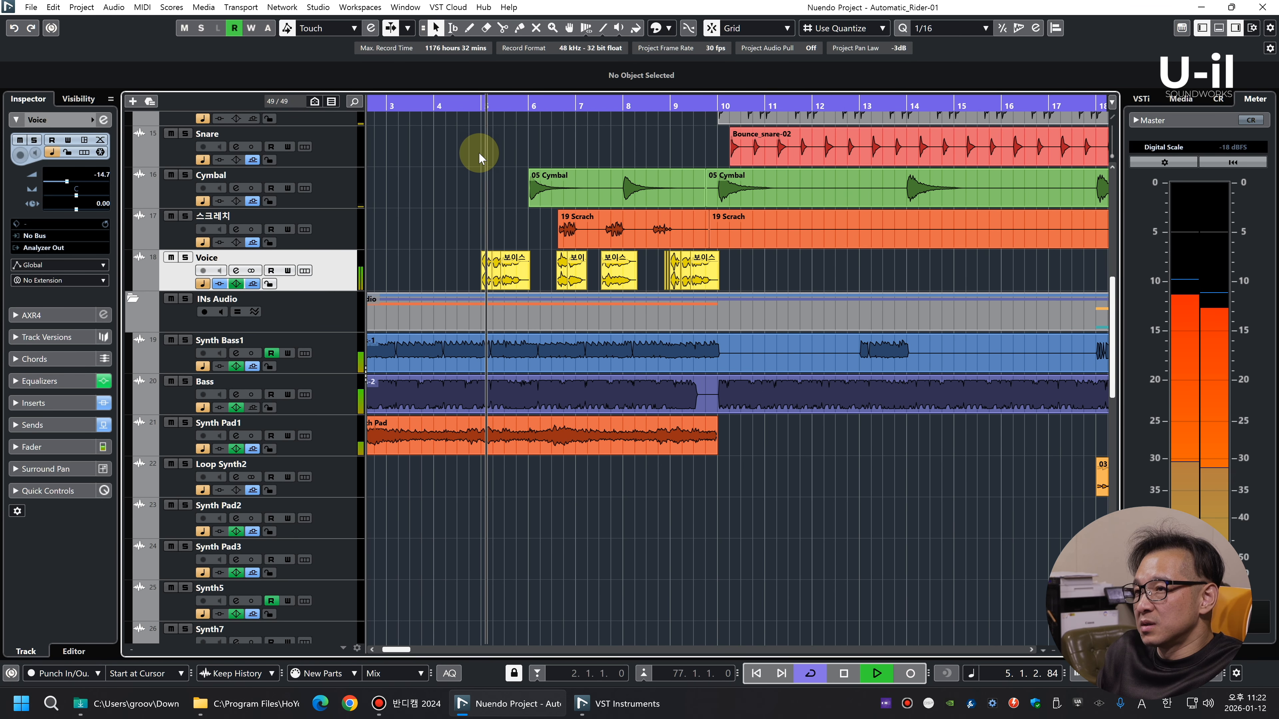
key("space")
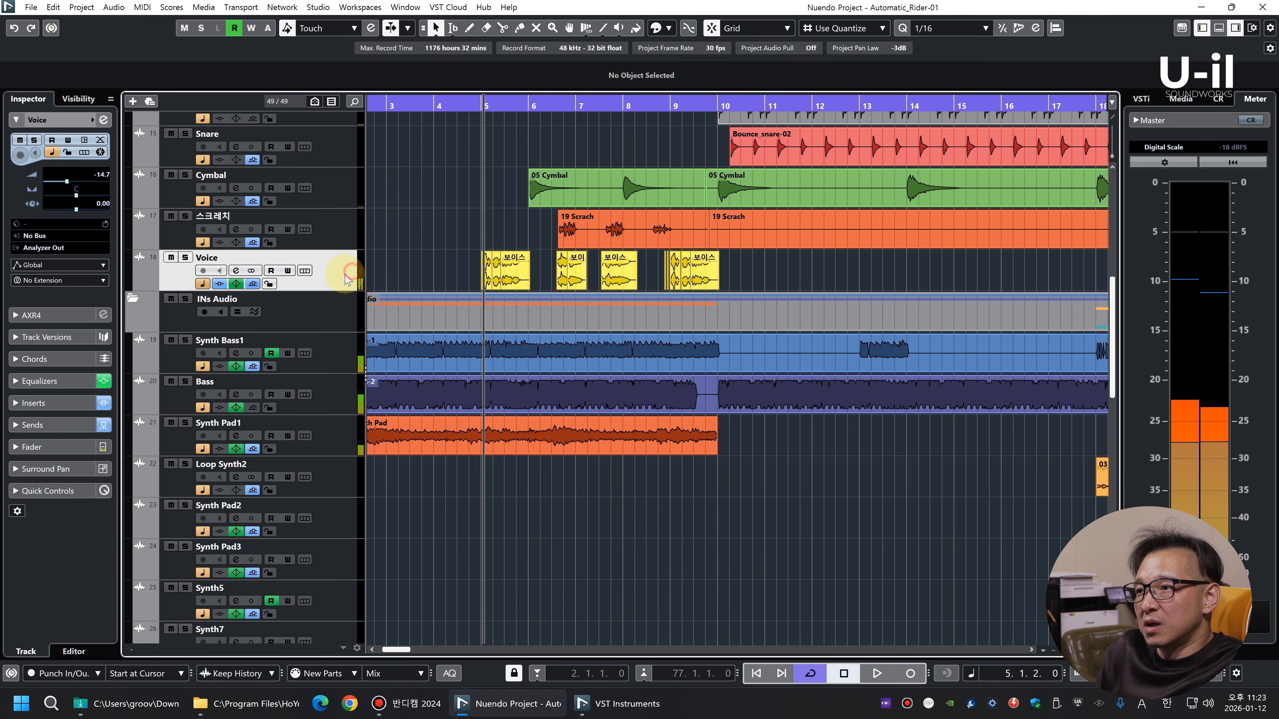
Examine the Voice track's events on the timeline and show the plug-ins inserted on that track
key("g")
key("g")
key("g")
key("shift+g")
key("shift+g")
key("shift+h")
key("shift+h")
key("shift+h")
key("h")
key("h")
key("h")
key("h")
key("h")
key("h")
key("g")
key("g")
key("g")
key("g")
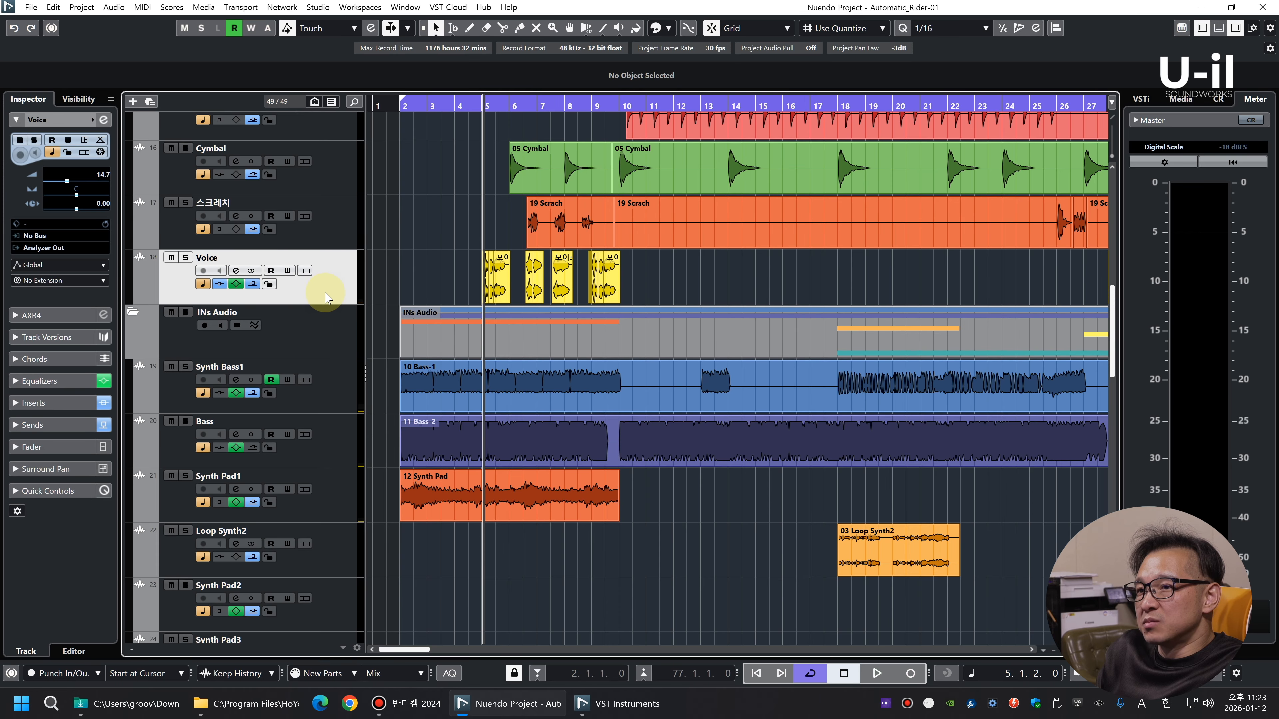
left_click(43, 400)
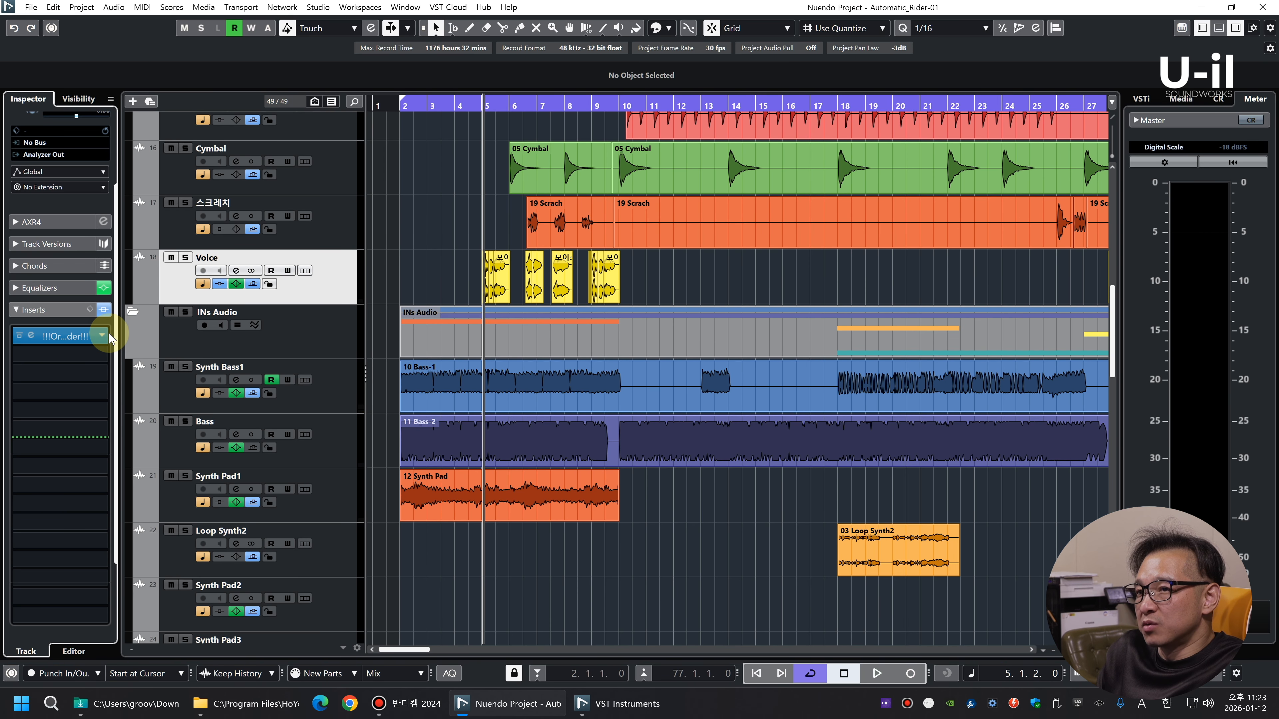
left_click(337, 283)
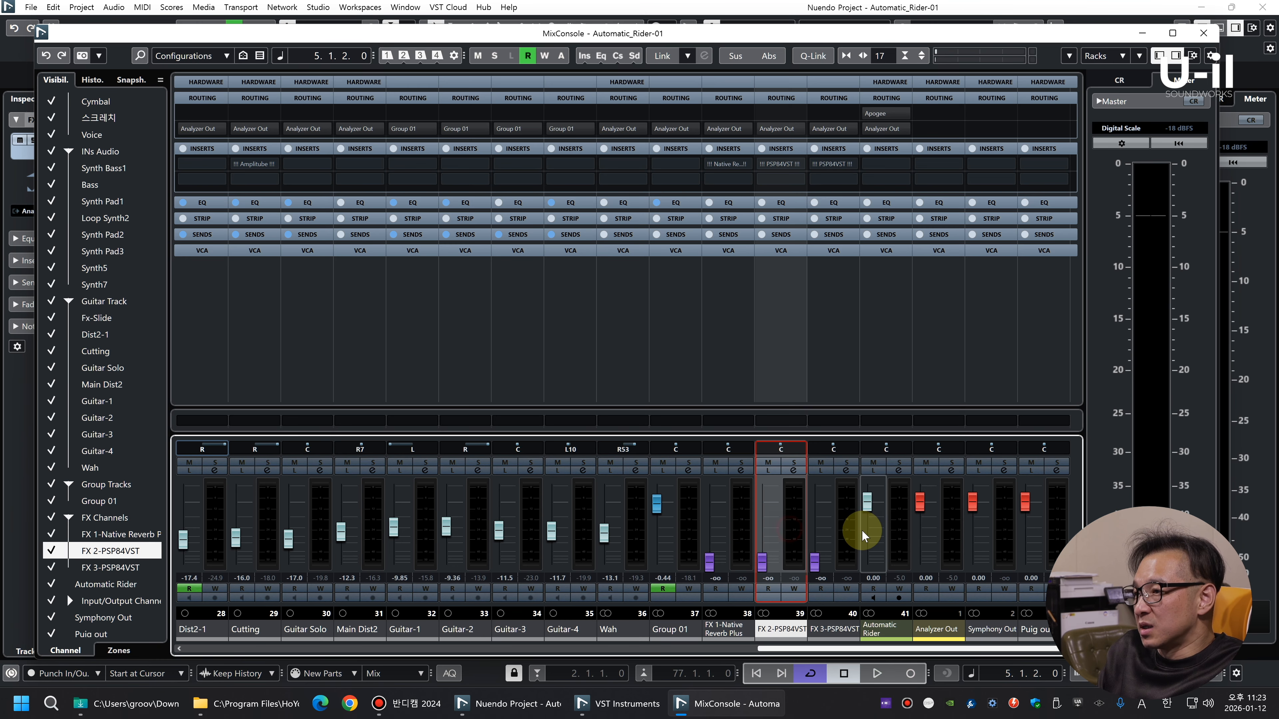
Check the FX channels in the MixConsole and remove the whole FX Channels folder with its reverb and PSP84VST tracks
left_click(829, 526)
left_click(791, 526)
left_click(739, 526)
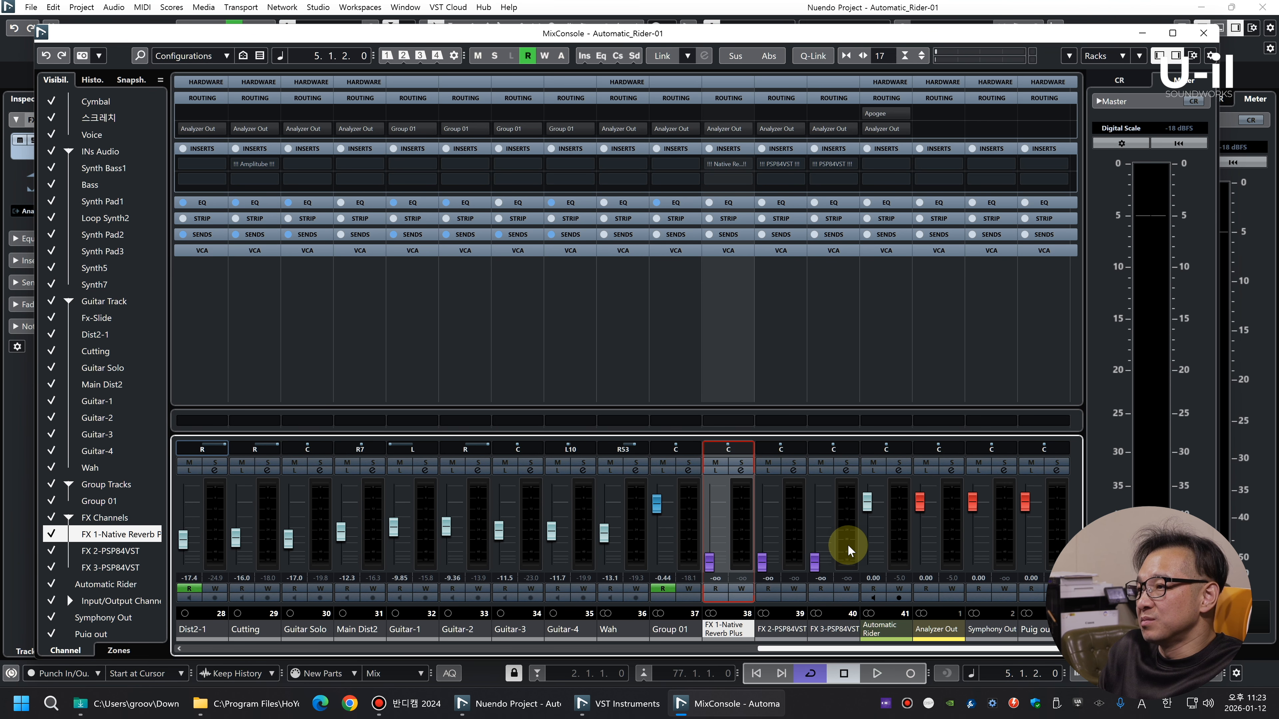
key("F3")
right_click(252, 378)
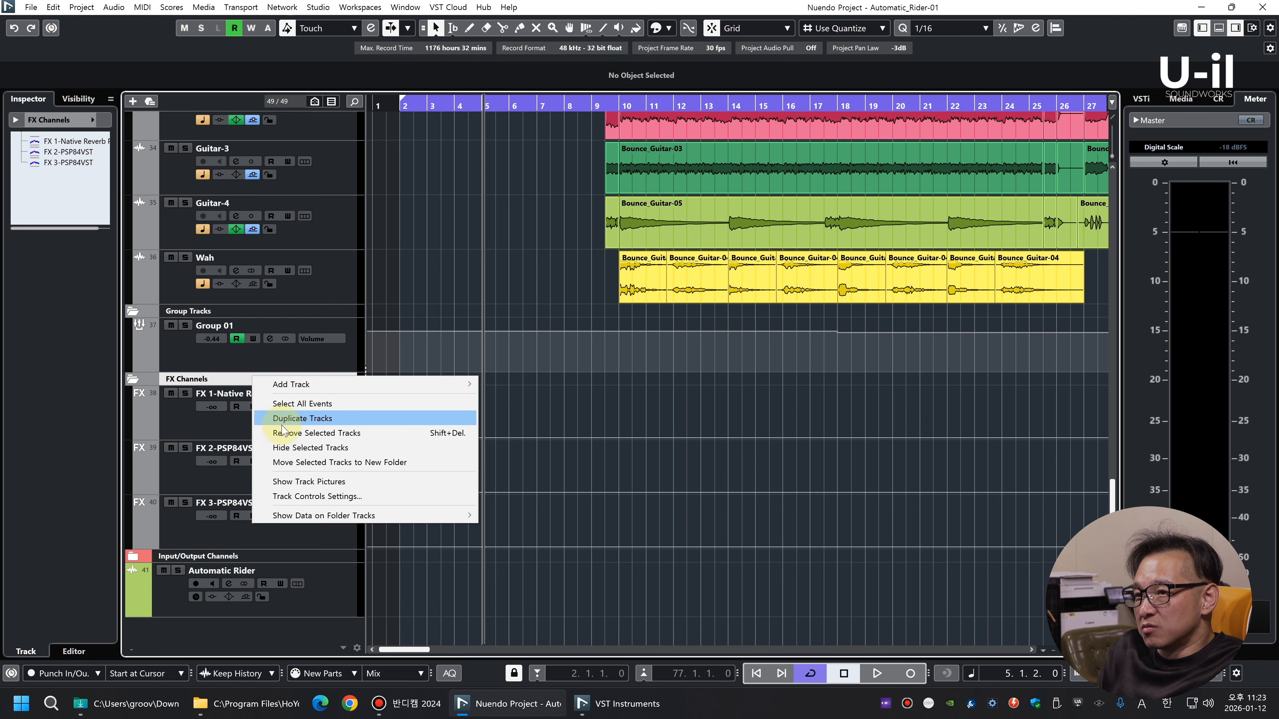
left_click(282, 434)
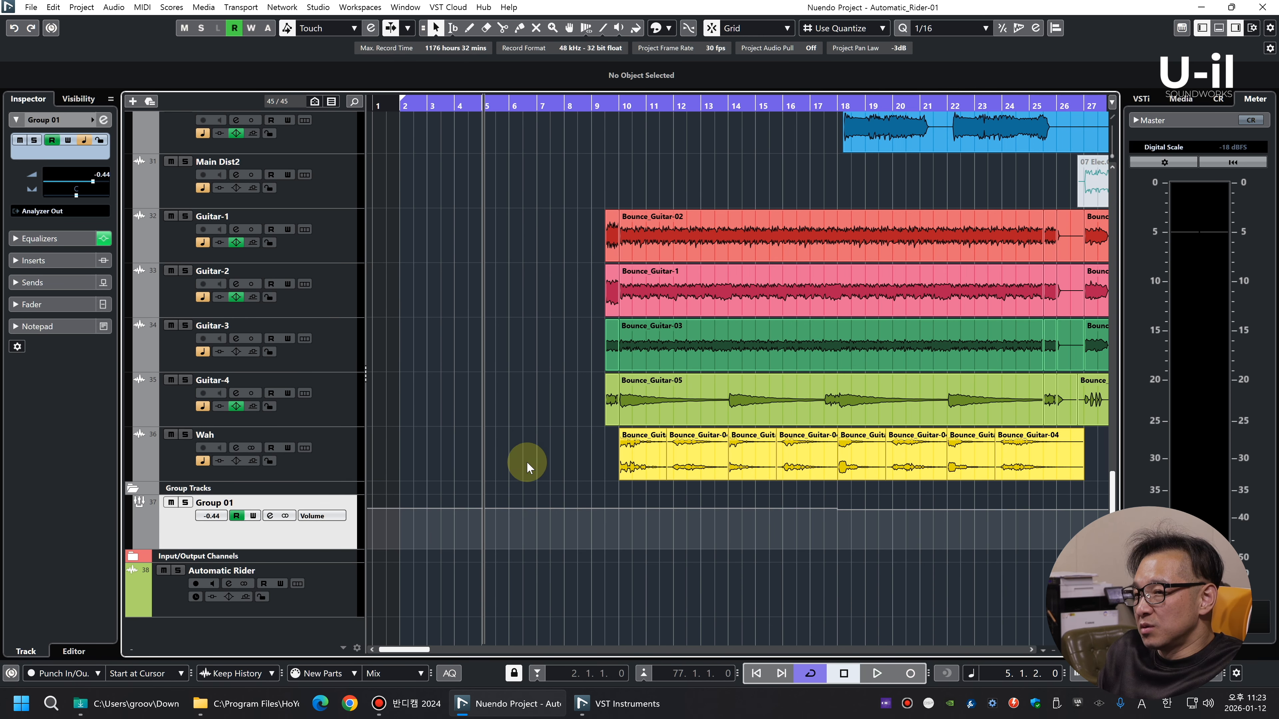
Review the remaining channels' inserts, sends and Group 01 routing in the MixConsole
key("g")
key("g")
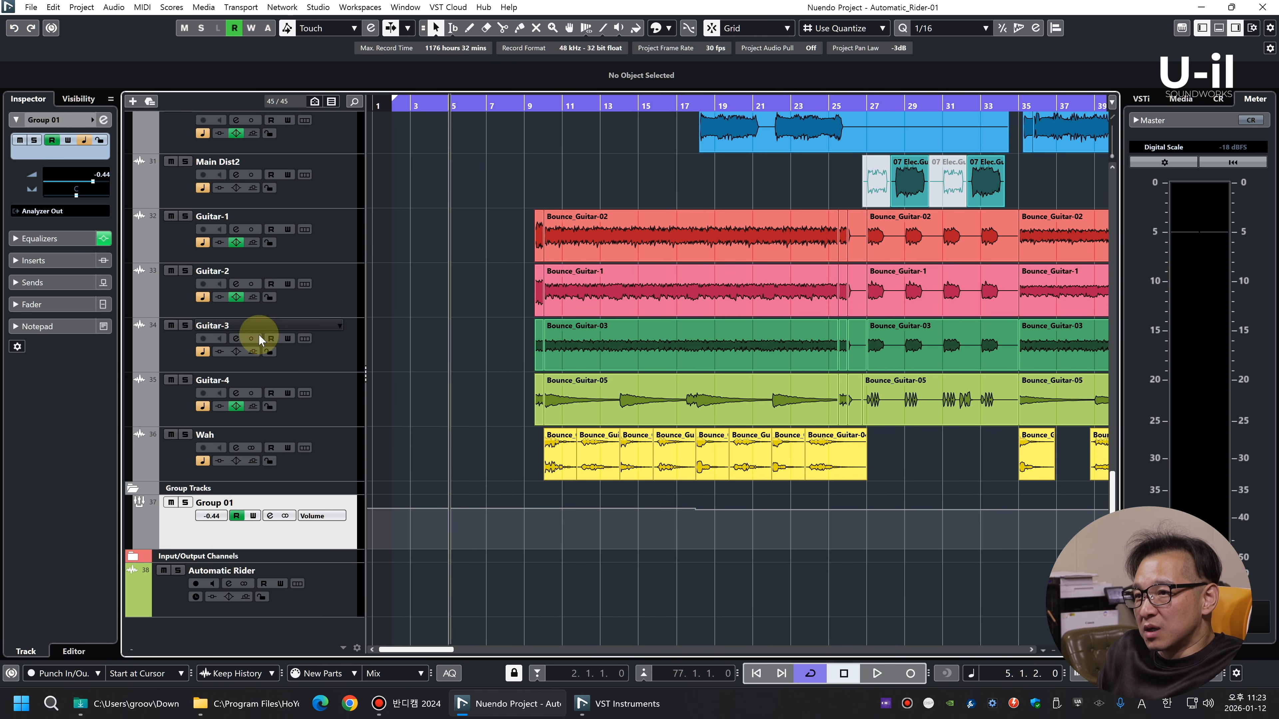
key("F3")
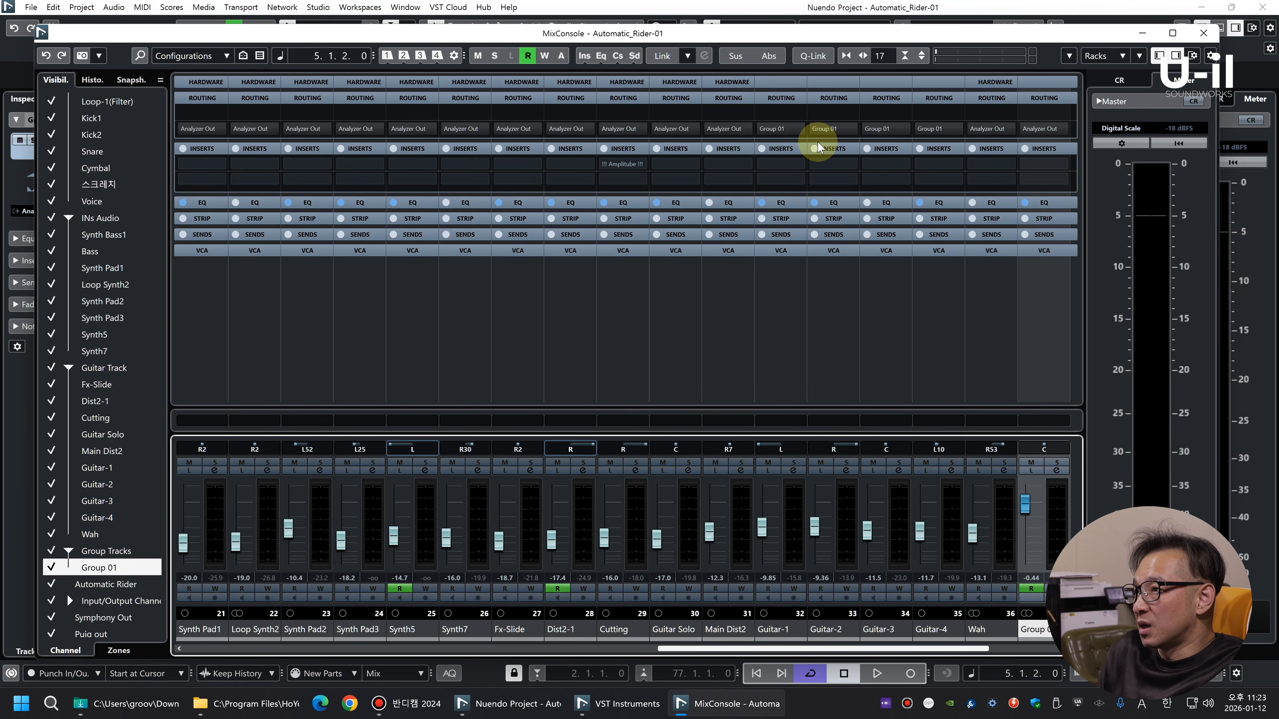
key("F3")
Play the project and examine the Synth Bass1, Bass and Synth Pad1 events in the intro up close
scroll(538, 358, "up", 10)
scroll(538, 357, "up", 4)
key("space")
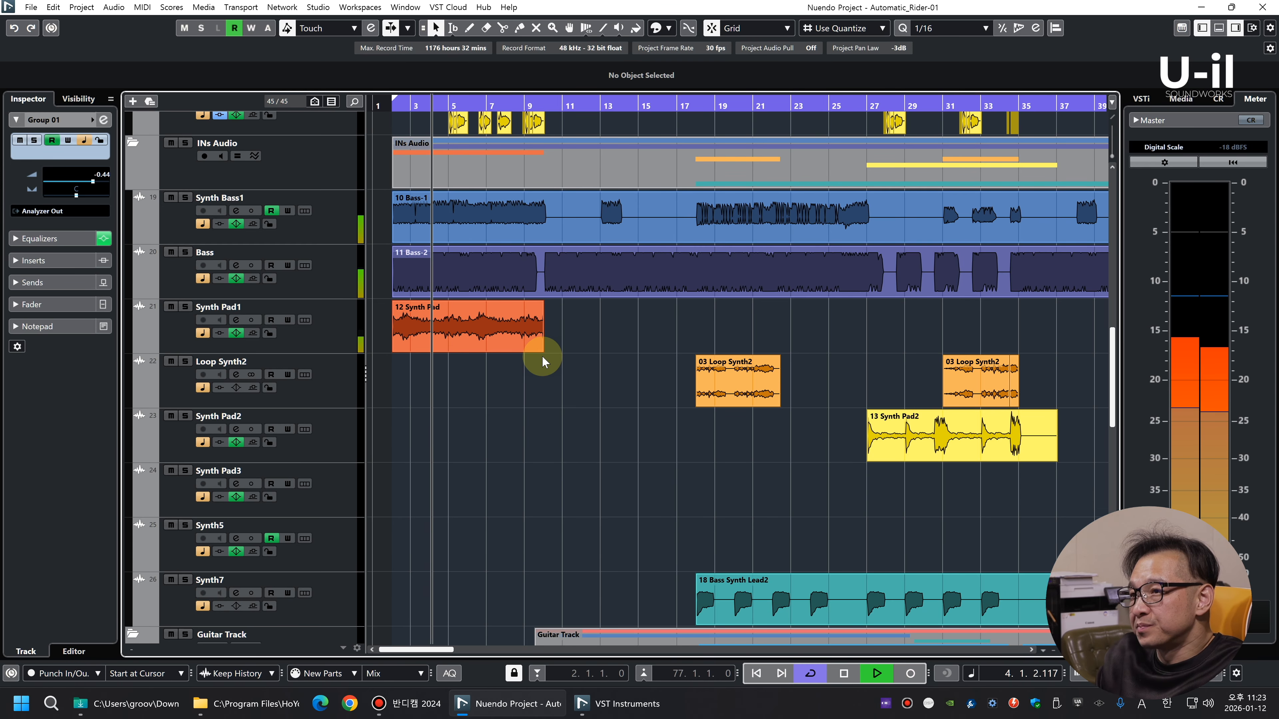
key("g")
key("h")
key("h")
key("h")
key("h")
key("h")
key("h")
key("h")
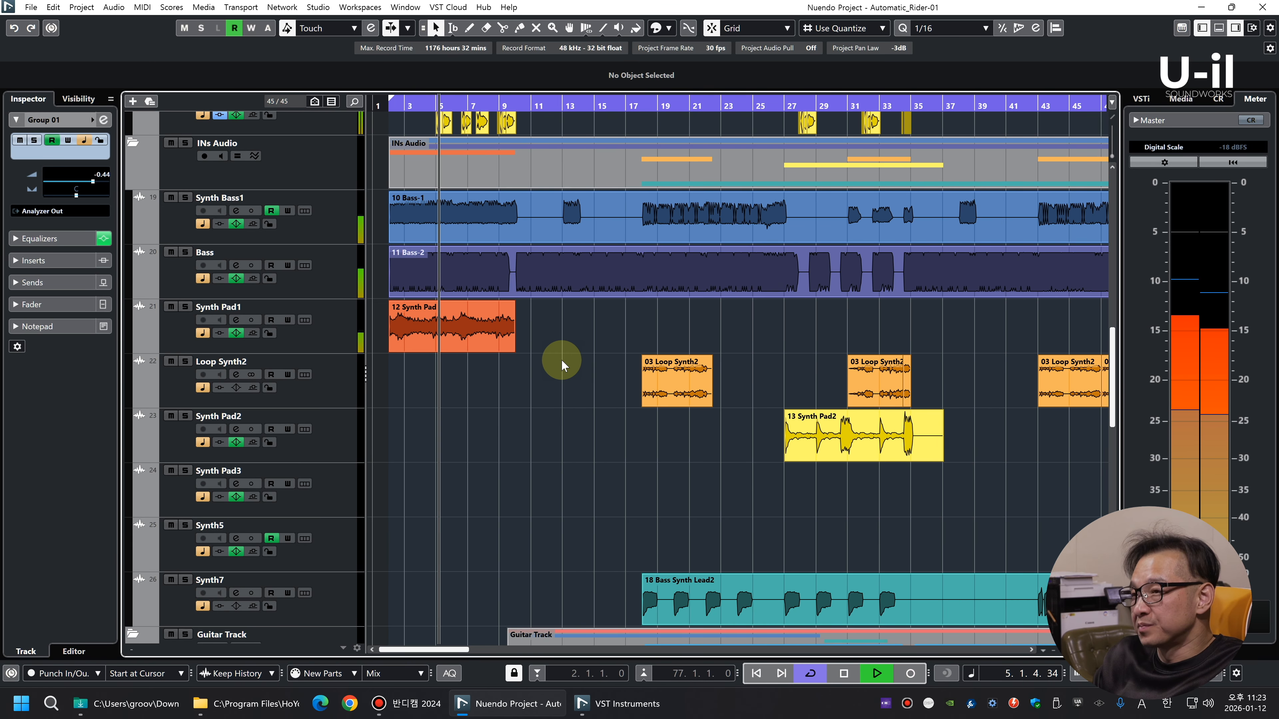
key("g")
key("g")
key("g")
key("g")
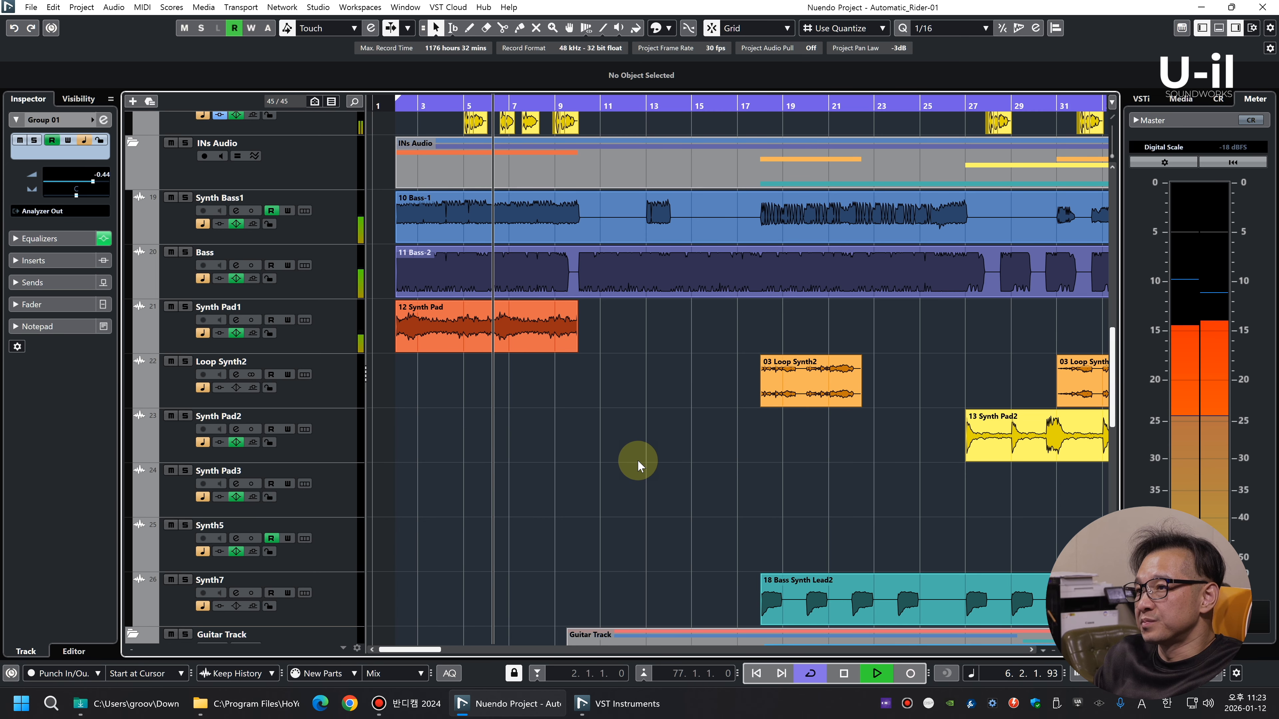
key("shift+h")
key("shift+h")
key("shift+h")
key("shift+h")
key("shift+h")
key("h")
key("h")
key("h")
key("h")
key("h")
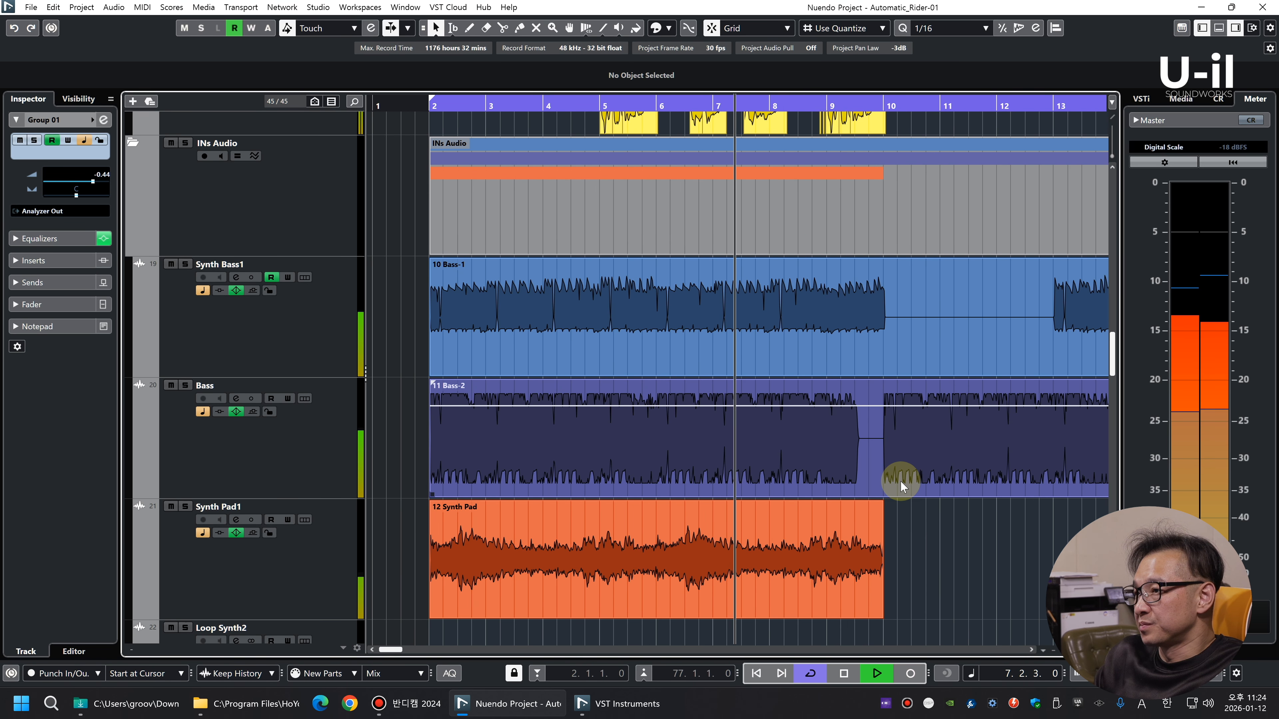
Examine the Synth Bass1, Bass and Synth Pad1 events over the wider arrangement during playback
key("g")
key("g")
key("g")
key("g")
key("g")
key("g")
key("g")
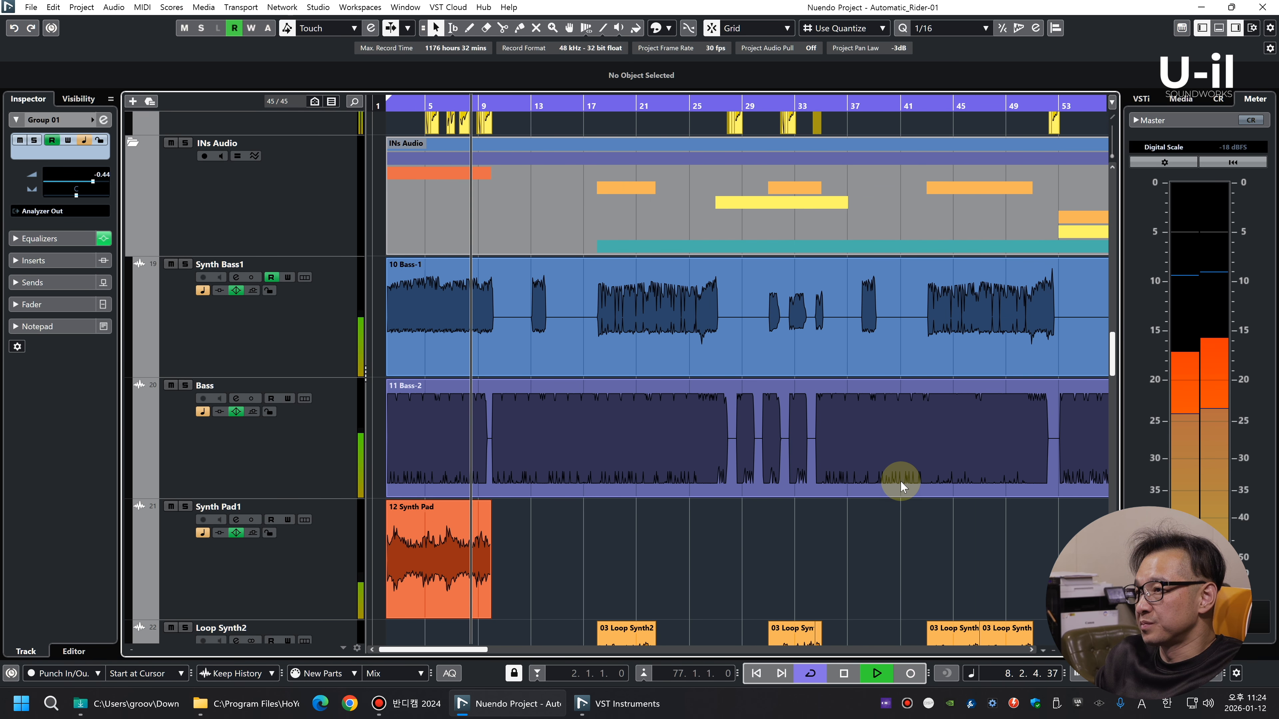
key("h")
key("h")
key("h")
key("h")
key("h")
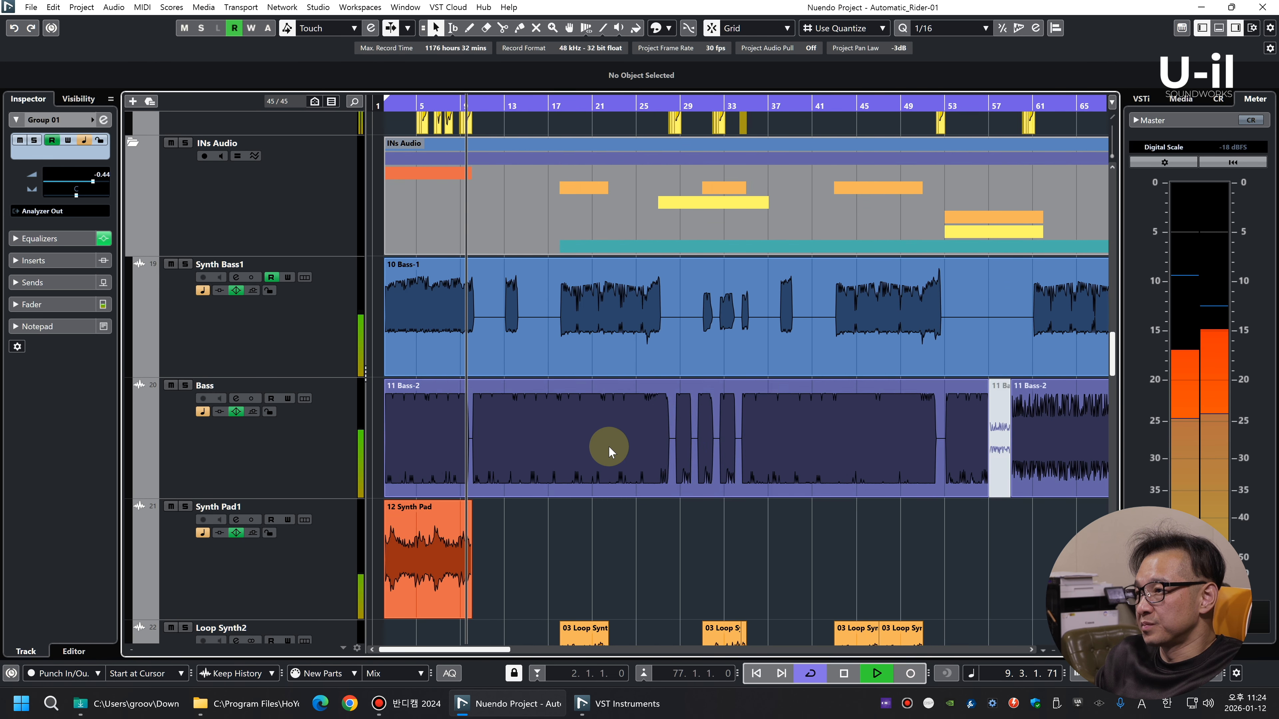
Examine the loop, Hi-Hat, kick, snare and cymbal tracks of the drum section during playback
scroll(826, 488, "up", 8)
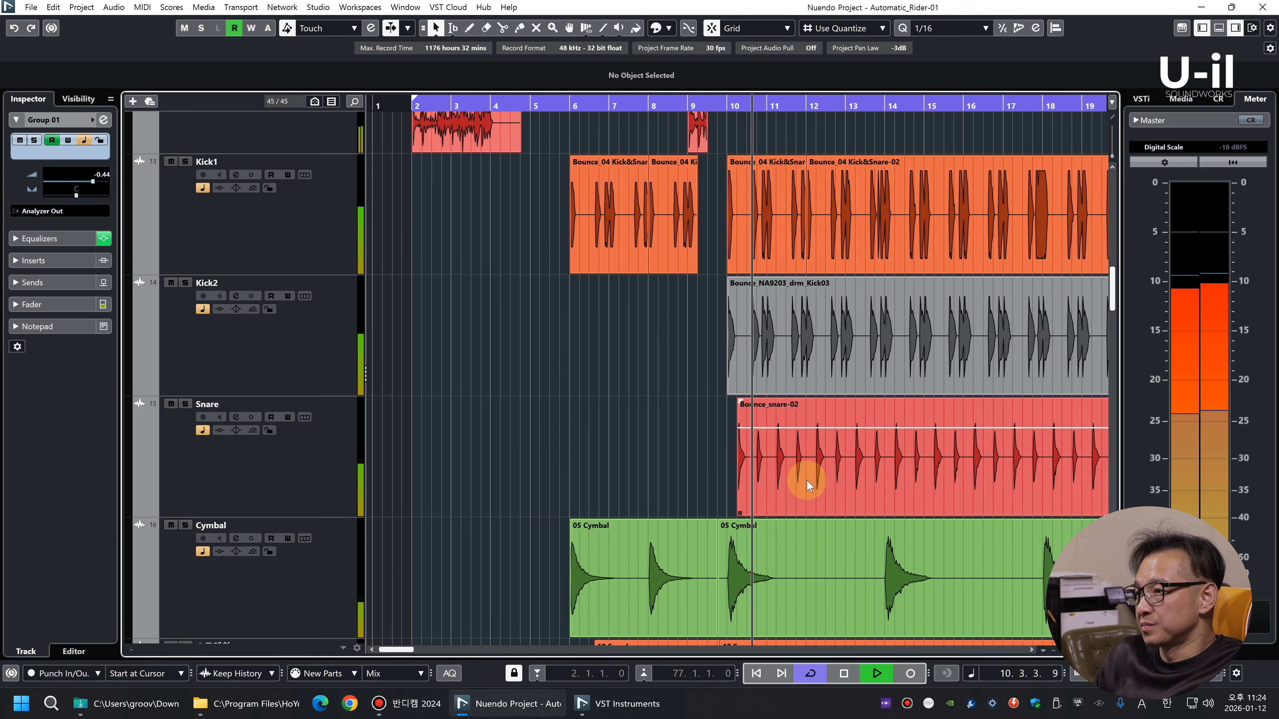
key("g")
key("g")
key("g")
scroll(771, 485, "up", 1)
key("shift+g")
key("shift+g")
key("shift+g")
key("shift+g")
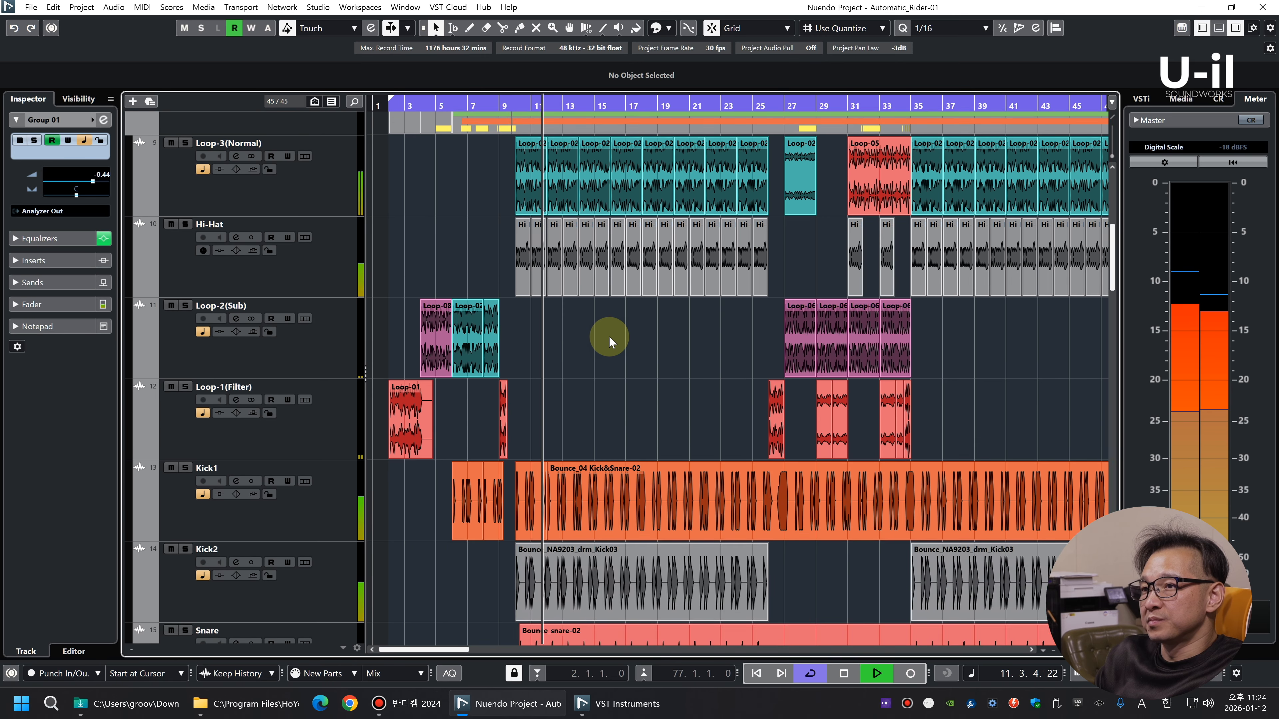
key("shift+h")
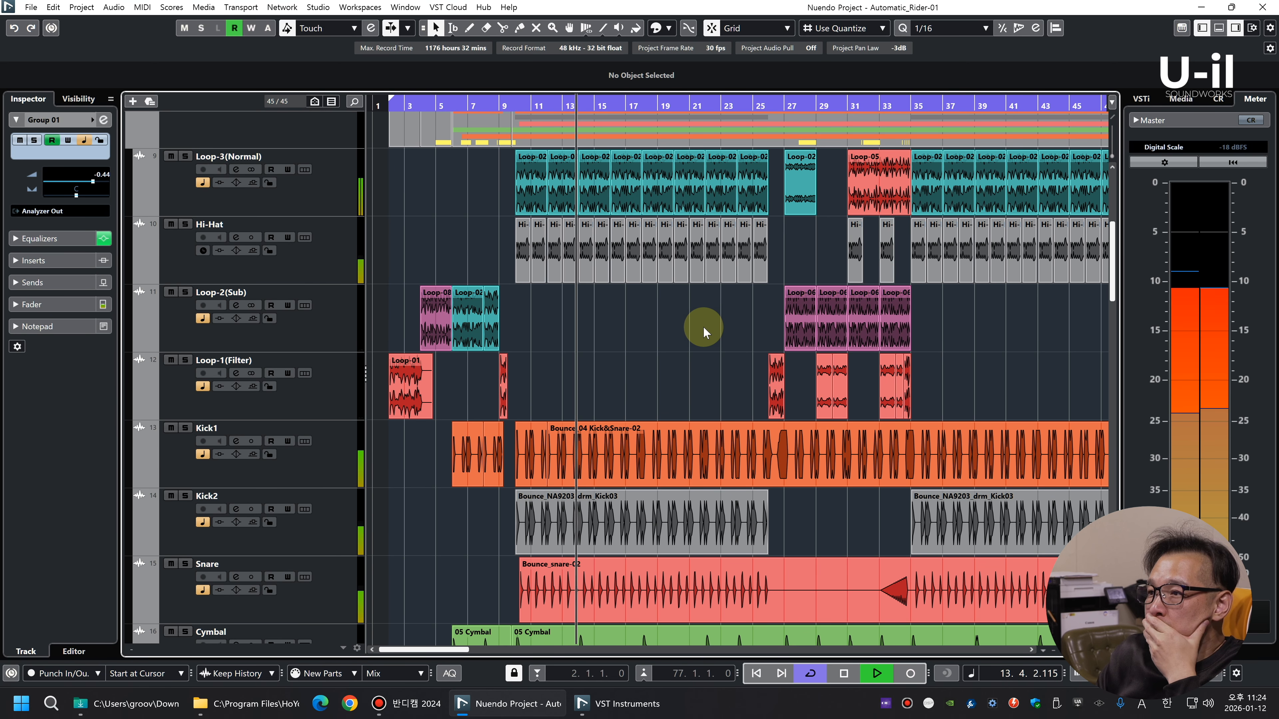
Audition Kick1, Kick2, Snare and Loop-3(Normal) in solo, one track after another
left_click(341, 471)
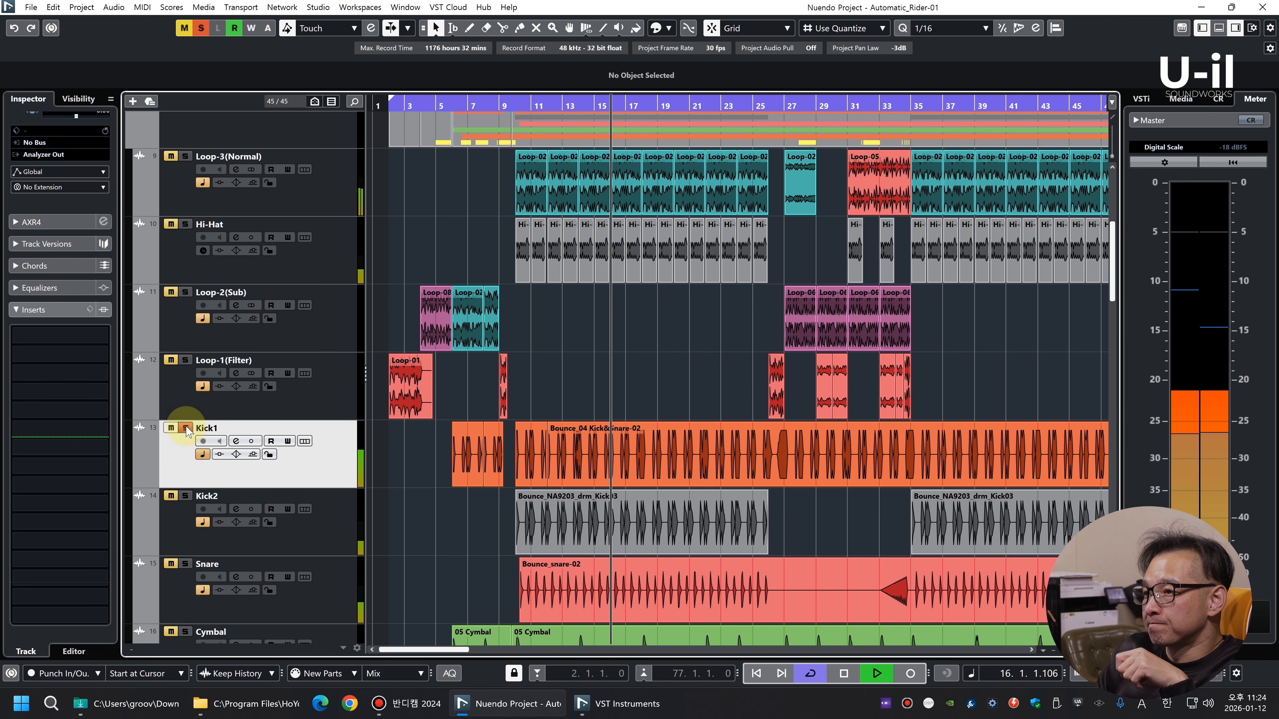
left_click(184, 504)
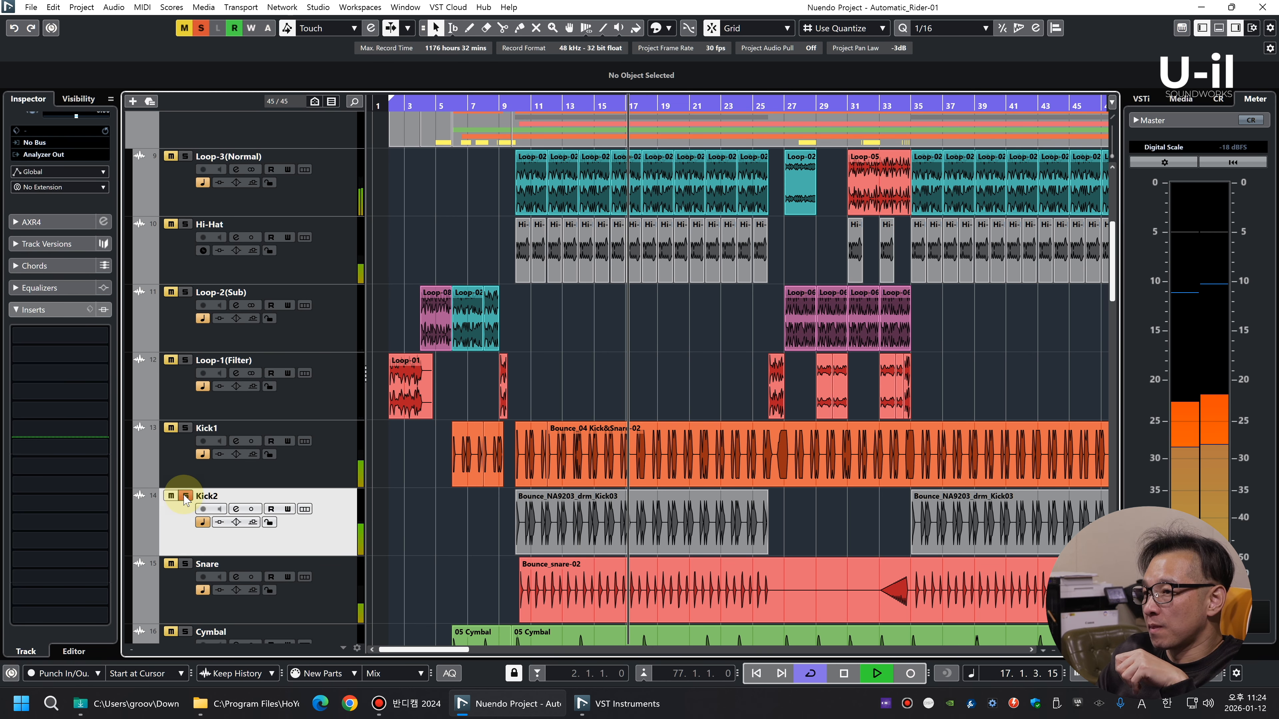
scroll(306, 343, "down", 3)
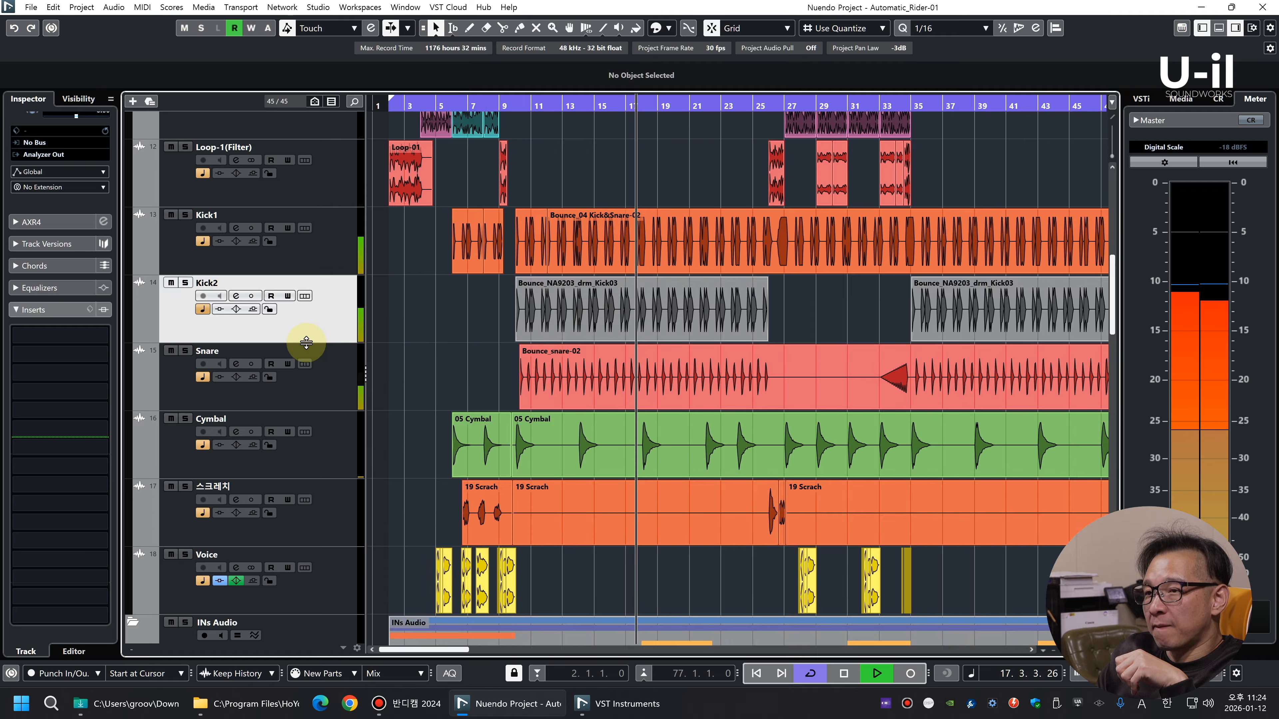
left_click(185, 351)
left_click(185, 351)
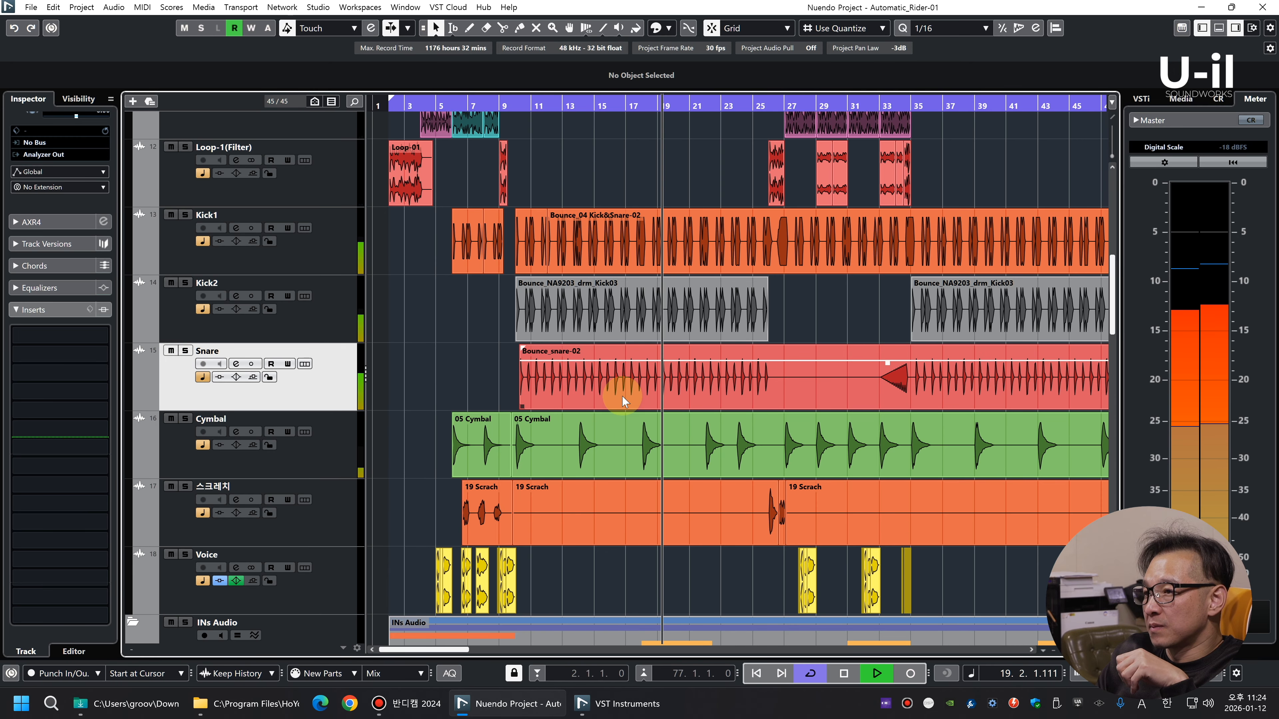
scroll(655, 403, "down", 3)
scroll(685, 361, "up", 8)
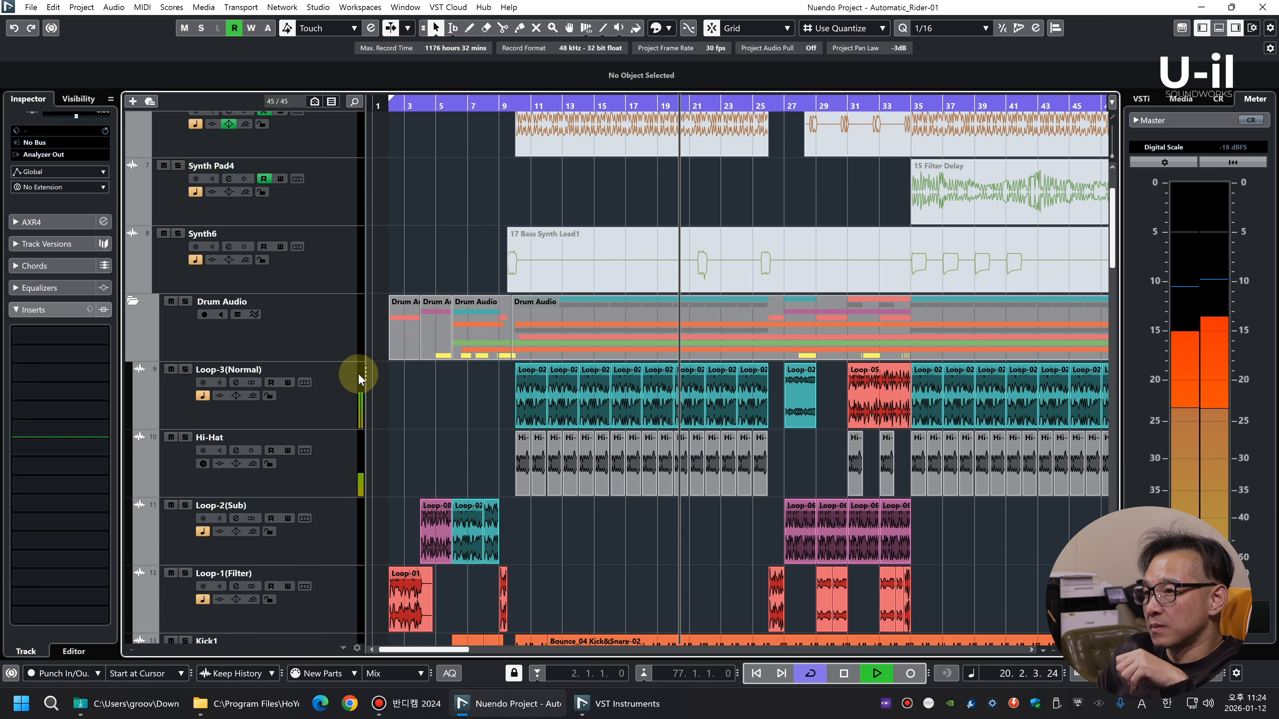
left_click(185, 370)
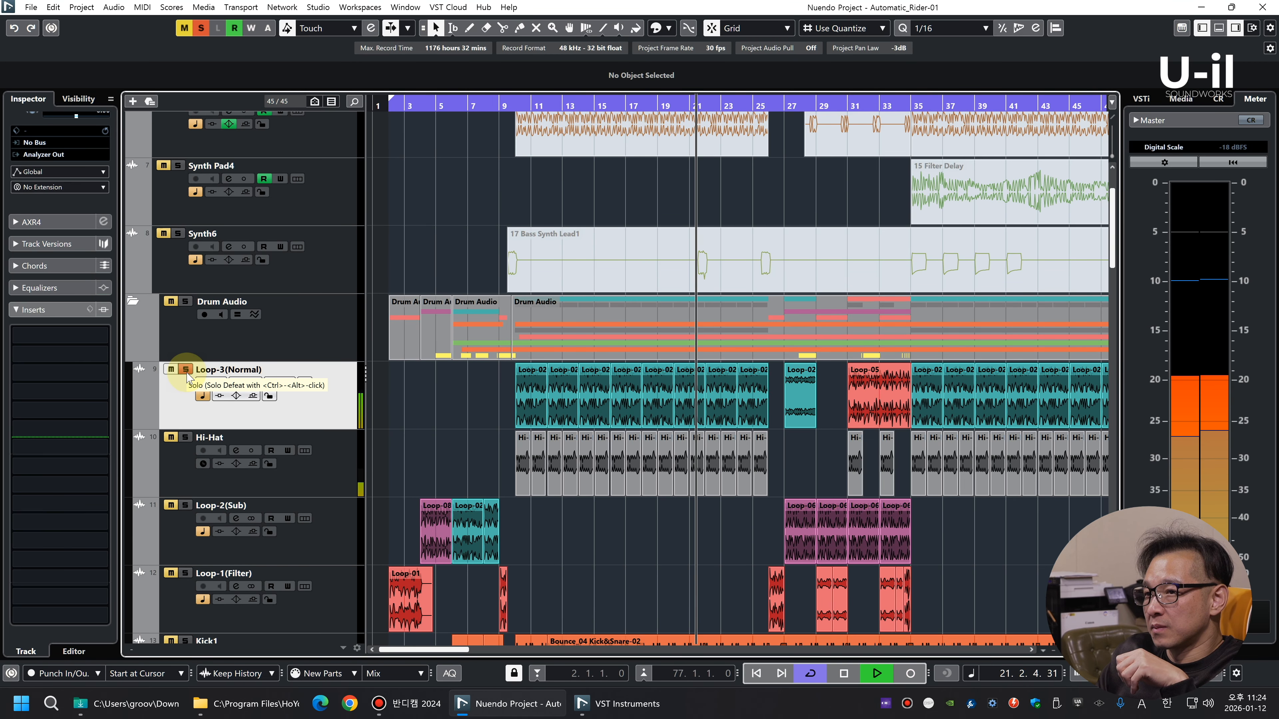
left_click(186, 370)
Move the Kick1, Kick2 and Snare tracks above Loop-3(Normal) in the Drum Audio folder
scroll(676, 533, "down", 3)
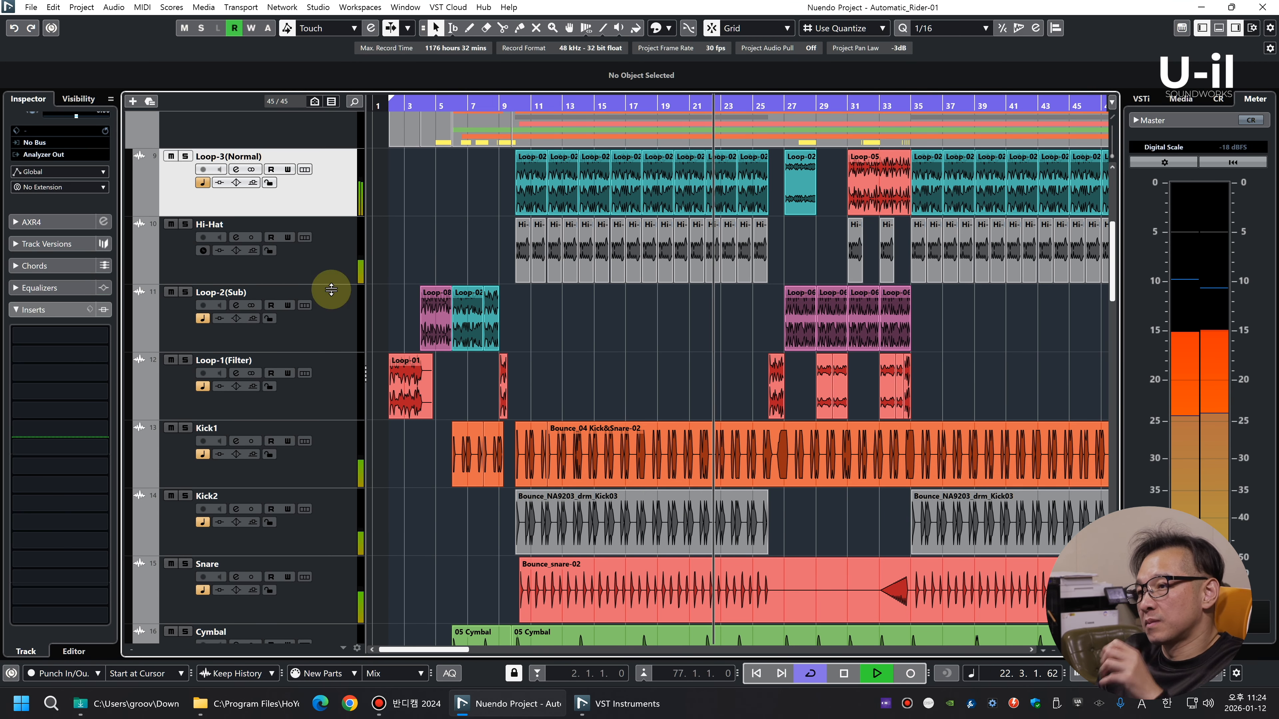
left_click(328, 461)
scroll(324, 528, "down", 3)
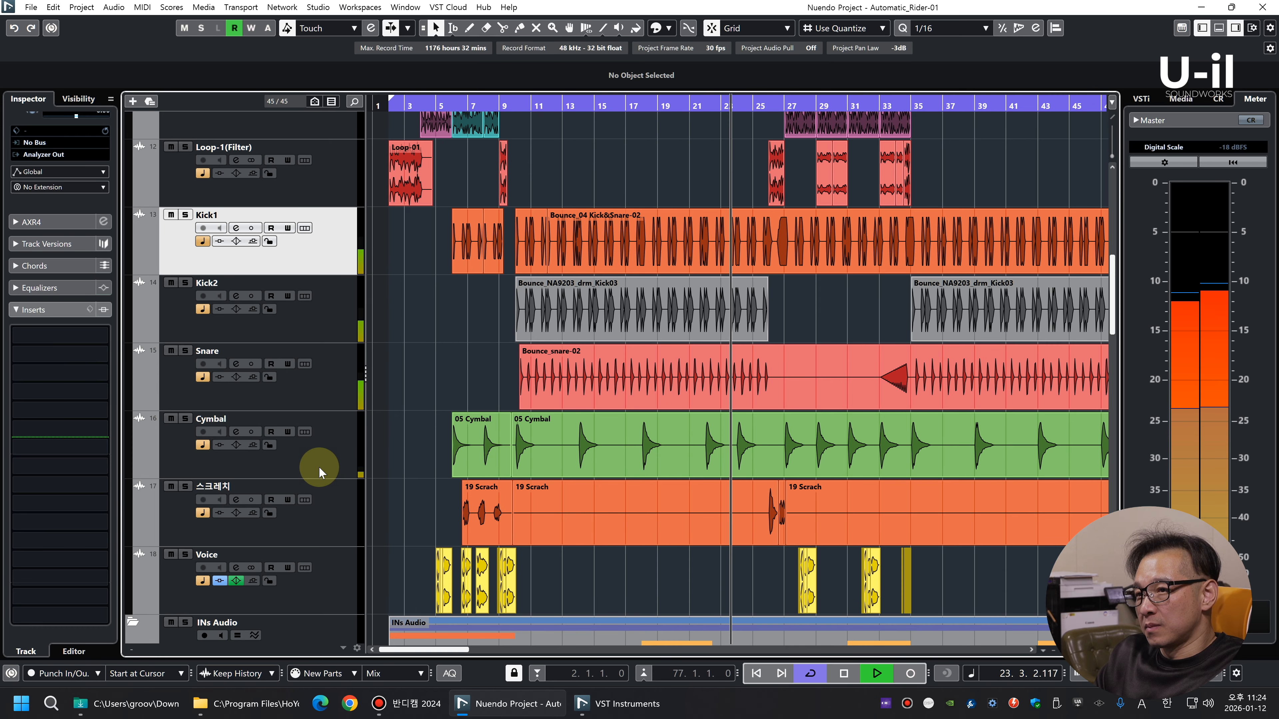
left_click(317, 398, "shift")
scroll(317, 398, "up", 3)
left_click_drag(324, 423, 328, 181)
Examine the reordered drum tracks, both up close and across the arrangement, during playback
key("g")
key("g")
key("g")
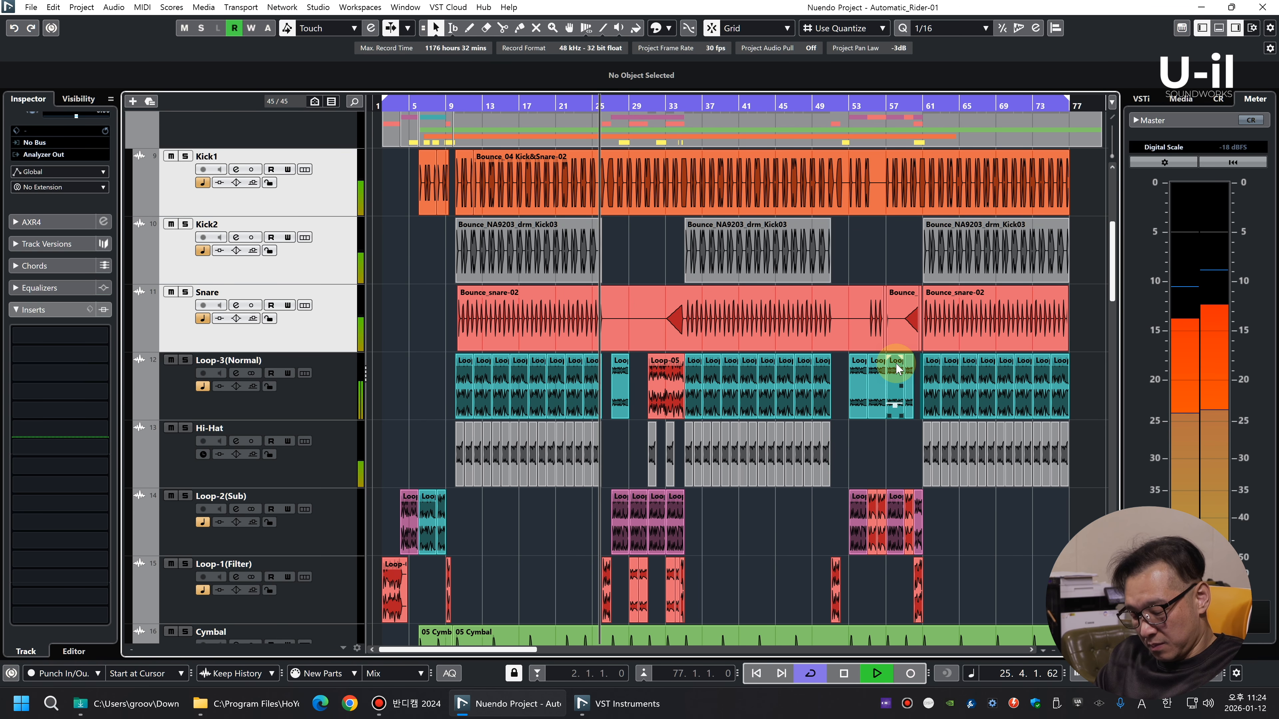
key("h")
key("h")
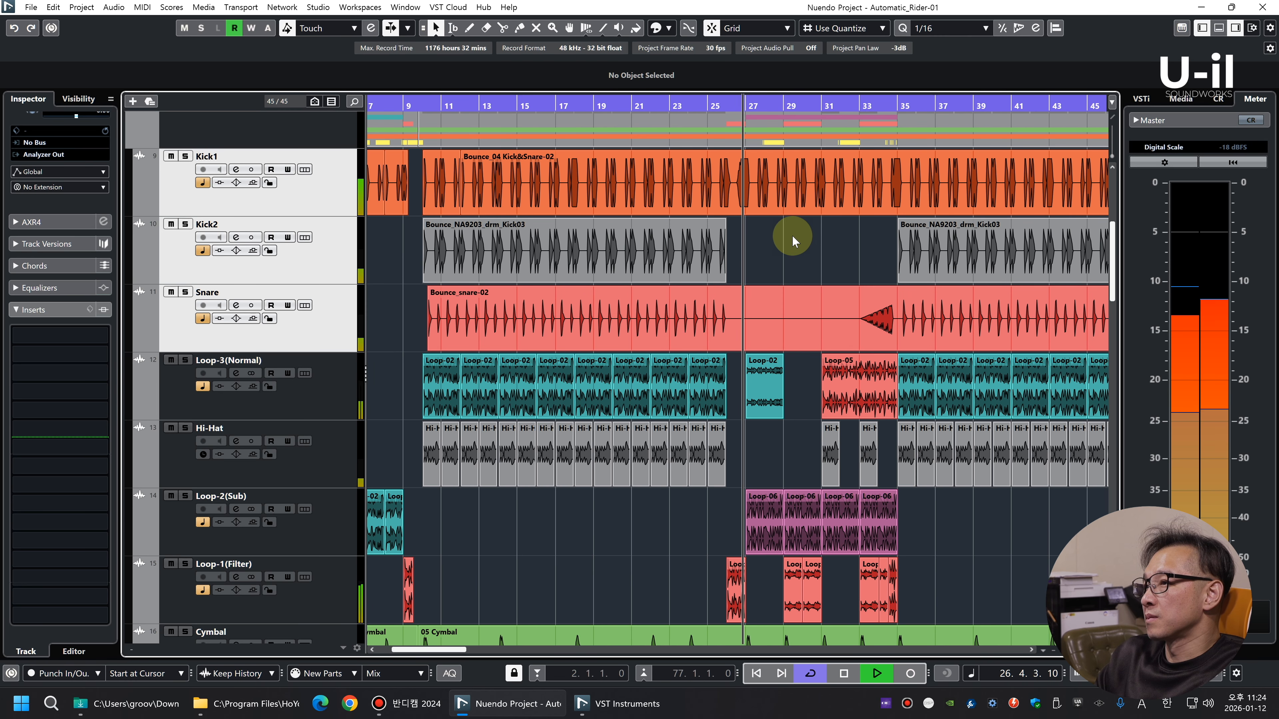
key("g")
key("g")
key("g")
key("f")
key("shift+g")
key("shift+h")
key("h")
key("h")
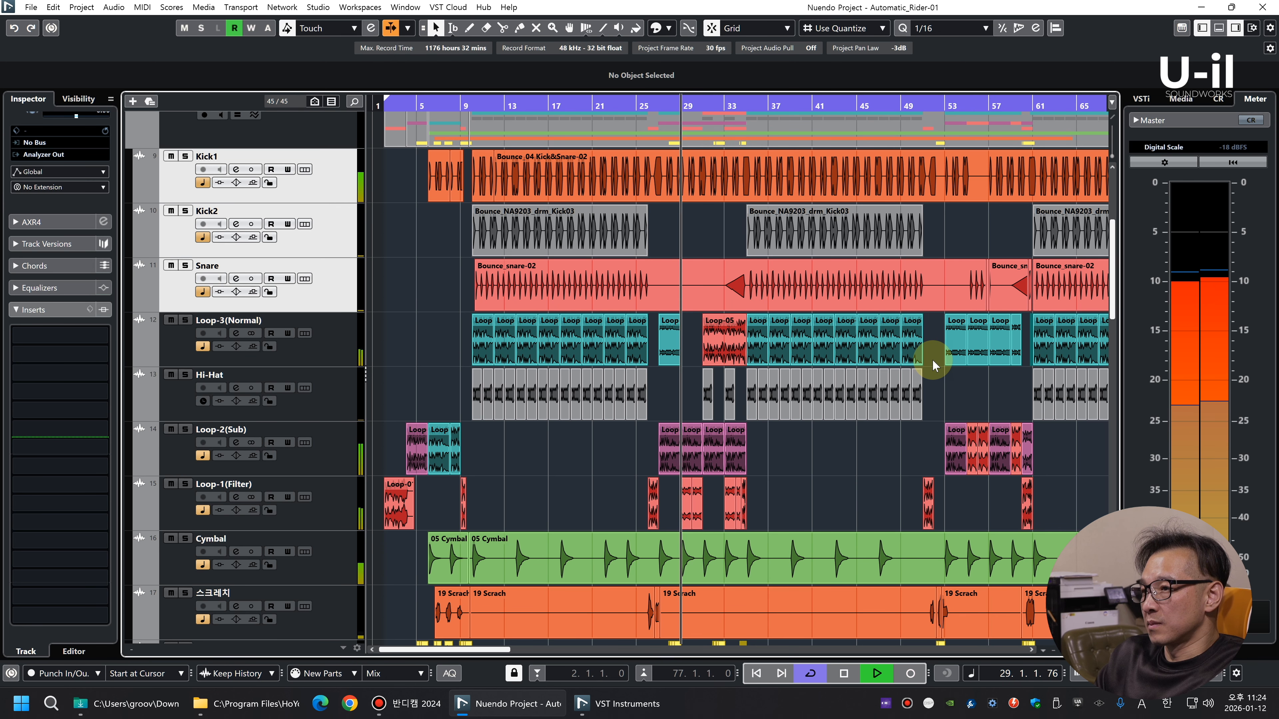
Look over the synth and guitar tracks below the drums and return to the drum tracks
key("g")
key("g")
scroll(623, 440, "down", 15)
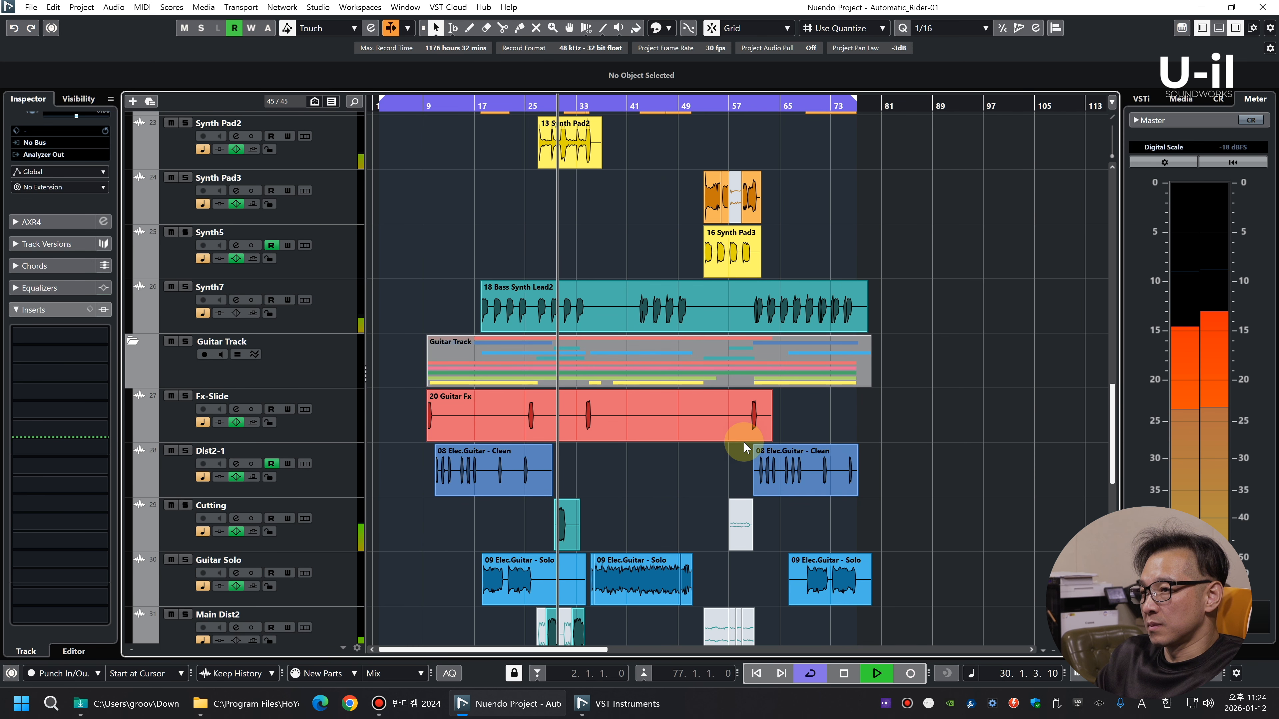
key("g")
key("g")
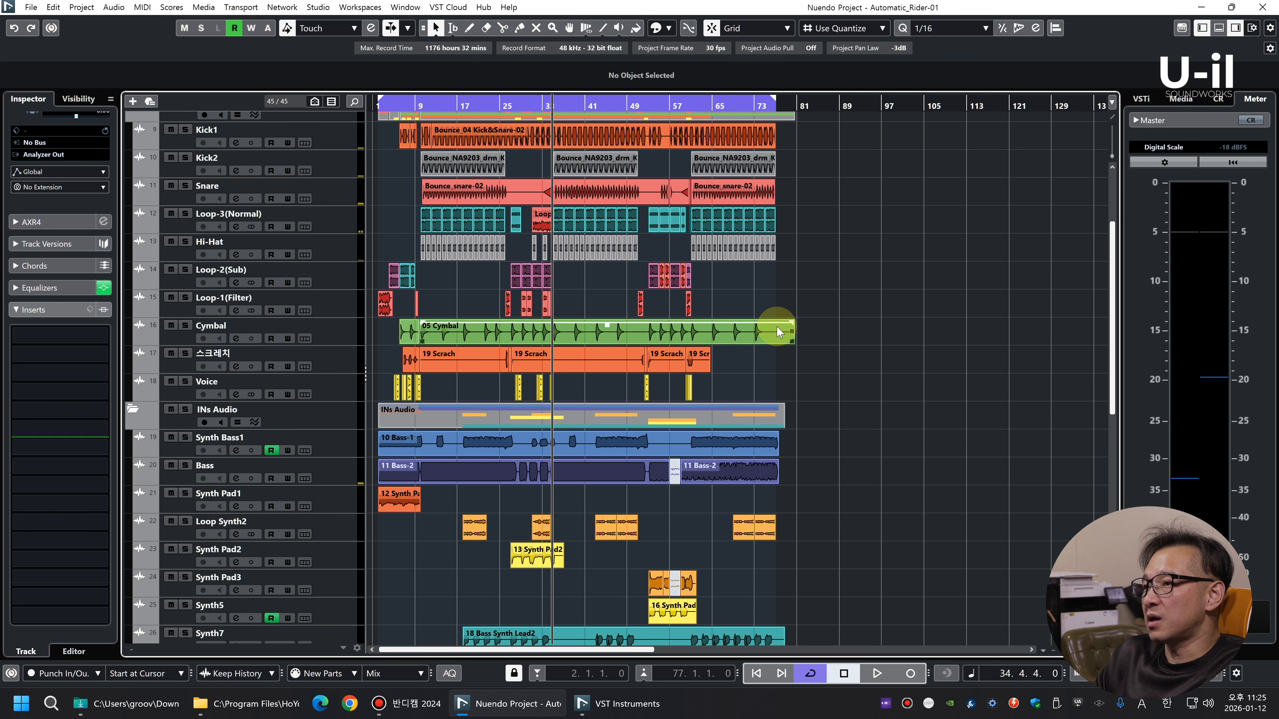
key("shift+h")
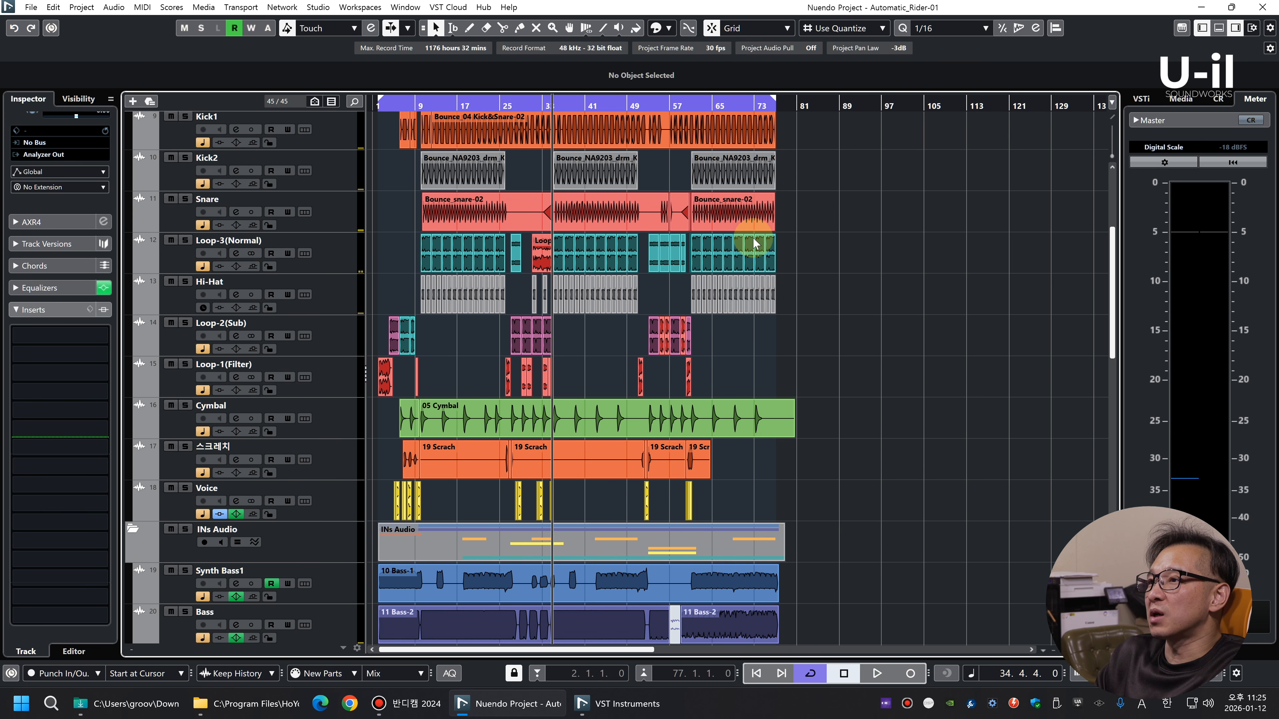
Solo Loop-3(Normal), play it briefly from the end of bar 34, and take the solo off again
key("h")
key("h")
key("h")
scroll(817, 366, "up", 3)
key("g")
key("g")
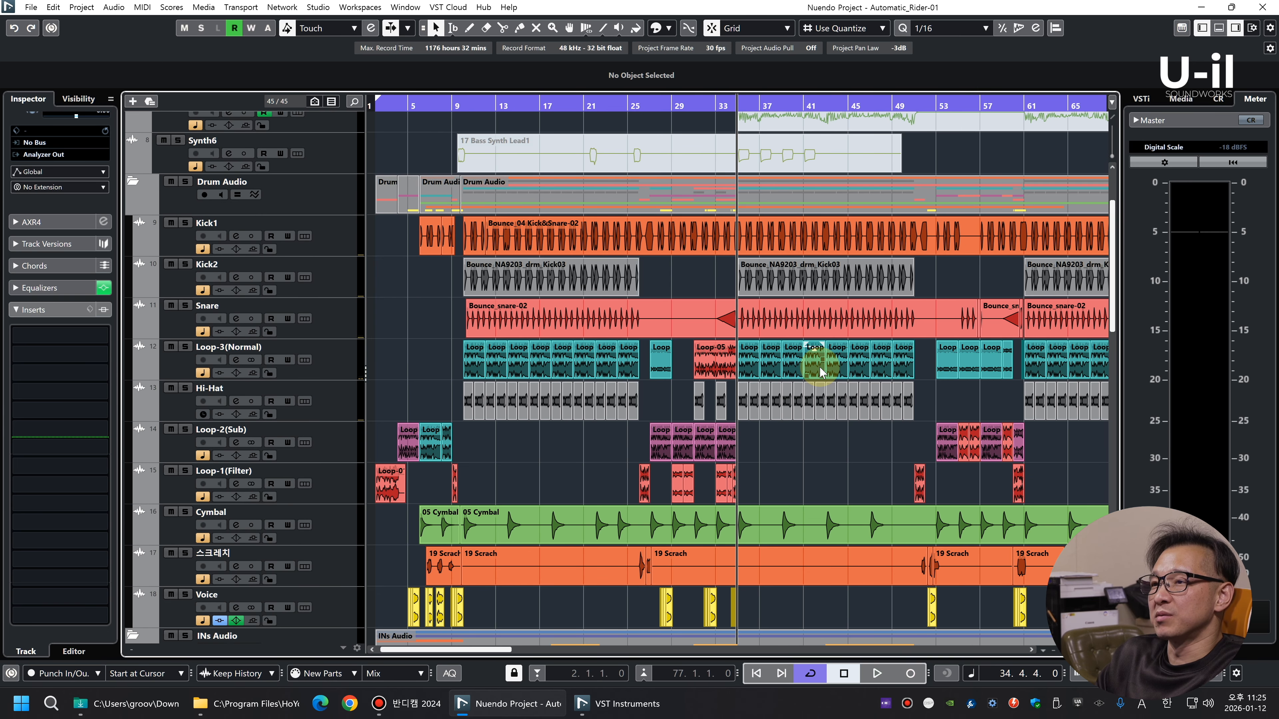
left_click(342, 369)
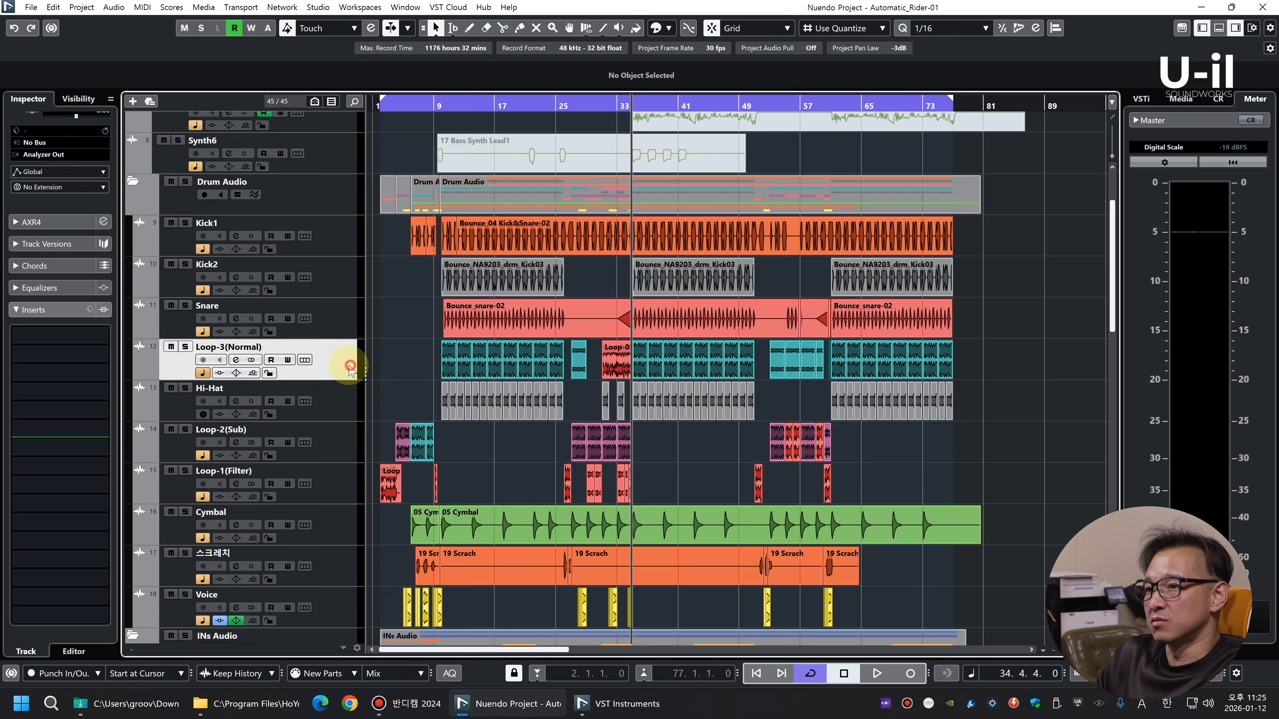
key("s")
key("space")
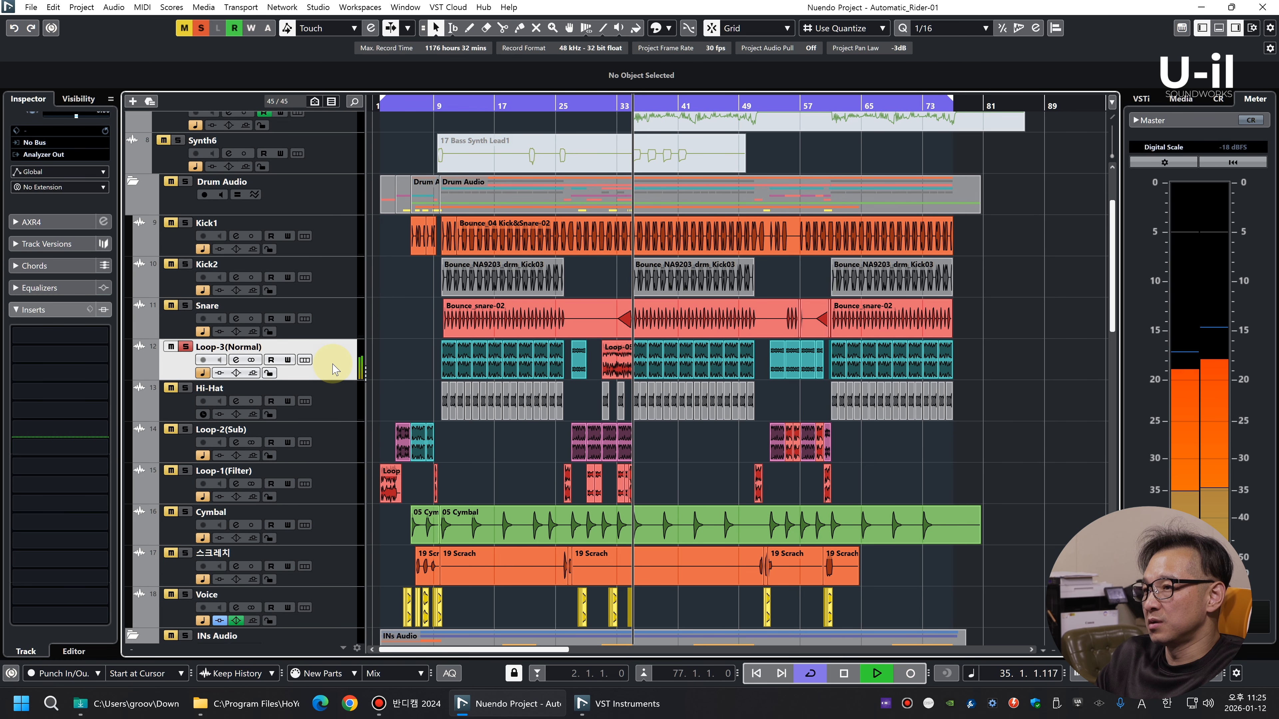
key("space")
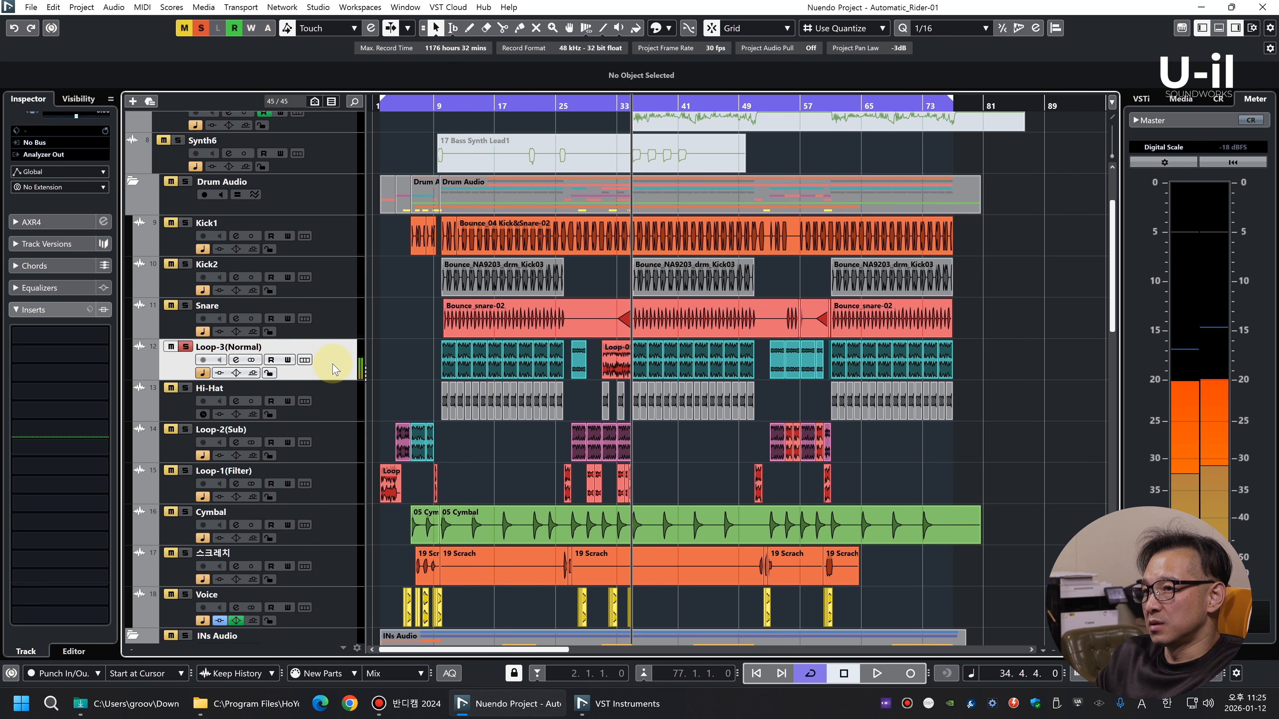
key("s")
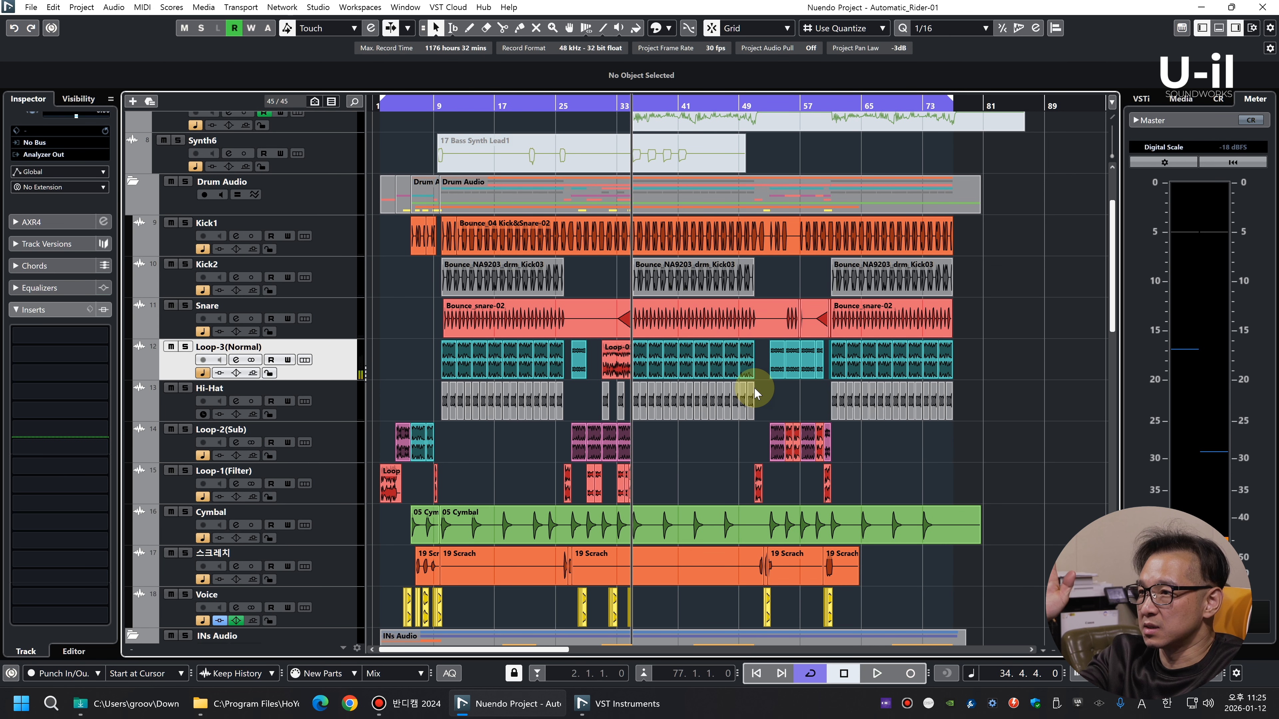
Set the playback position to bar 10 and audition the Cymbal track in solo
left_click_drag(442, 106, 454, 129)
key("g")
key("g")
key("g")
key("g")
key("g")
key("g")
key("g")
key("g")
key("g")
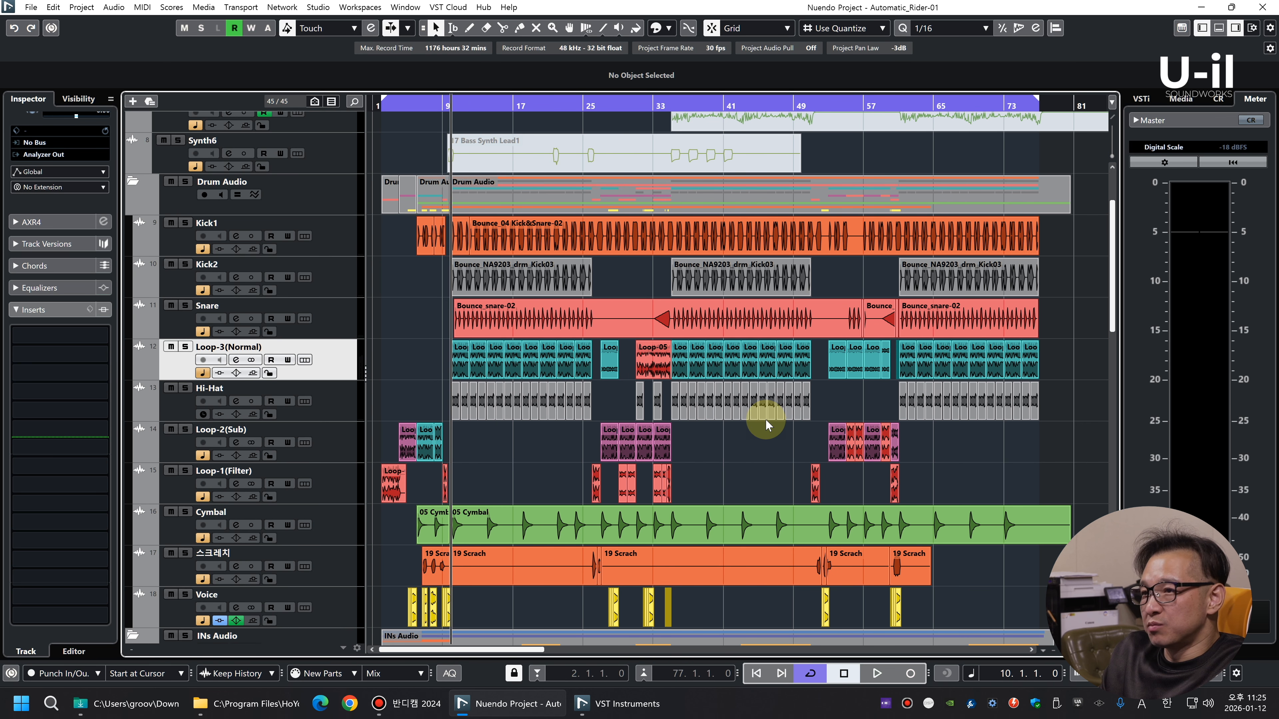
key("shift+h")
key("g")
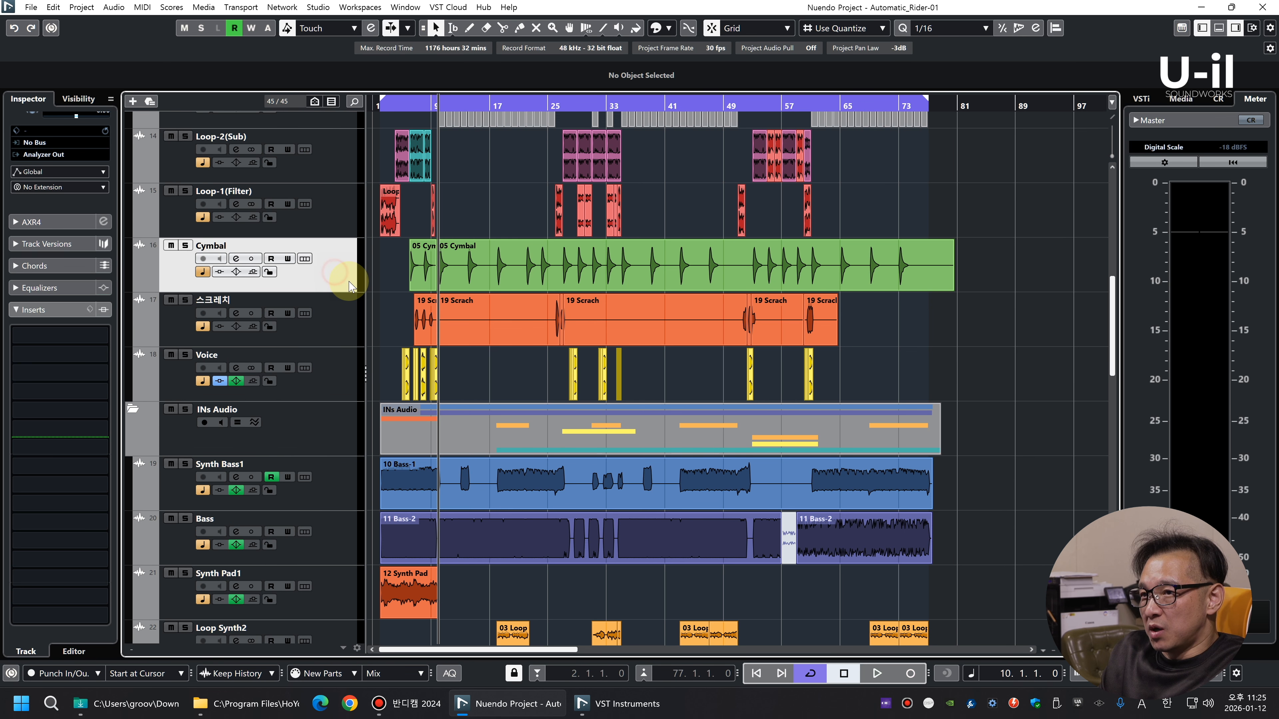
key("s")
key("space")
key("space")
key("s")
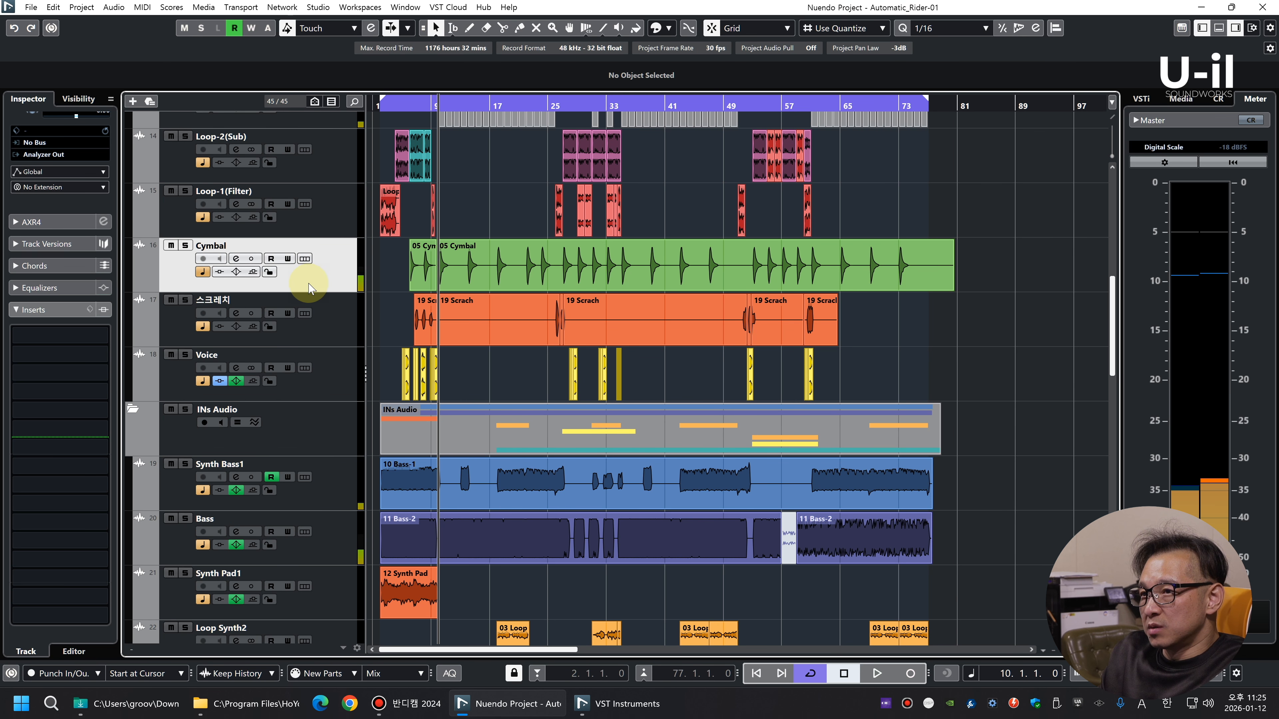
Add an audio track below Cymbal and move both 05 Cymbal events onto it
right_click(314, 271)
left_click(360, 279)
left_click(586, 278)
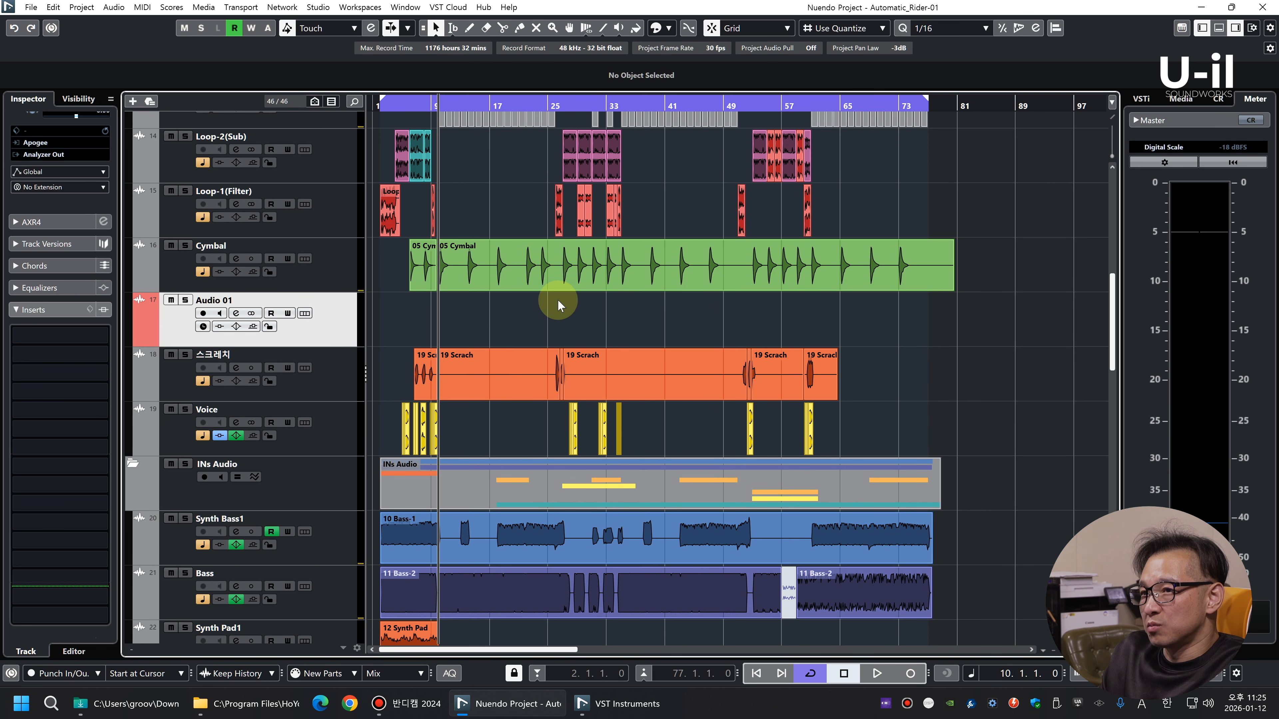
left_click_drag(986, 315, 421, 317)
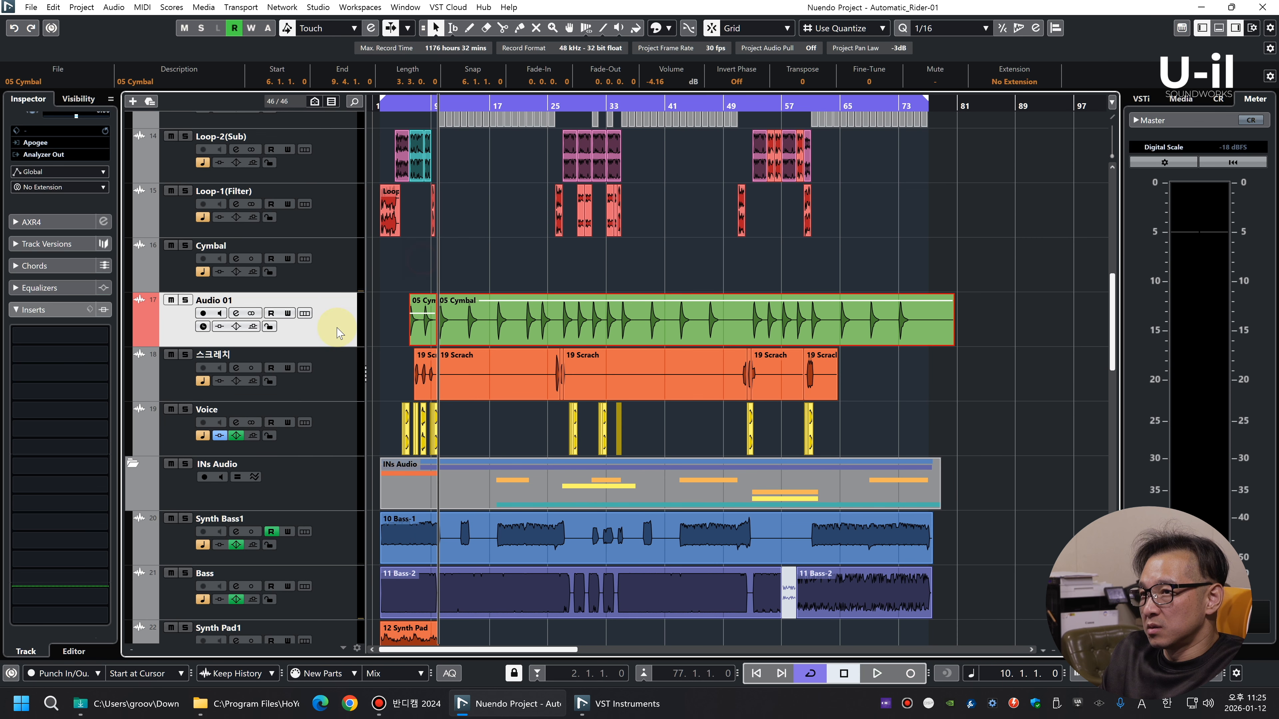
Solo the new audio track and lower its cymbal events' volume to -13.16 dB, checking Cymbal's fader in the MixConsole
key("space")
key("s")
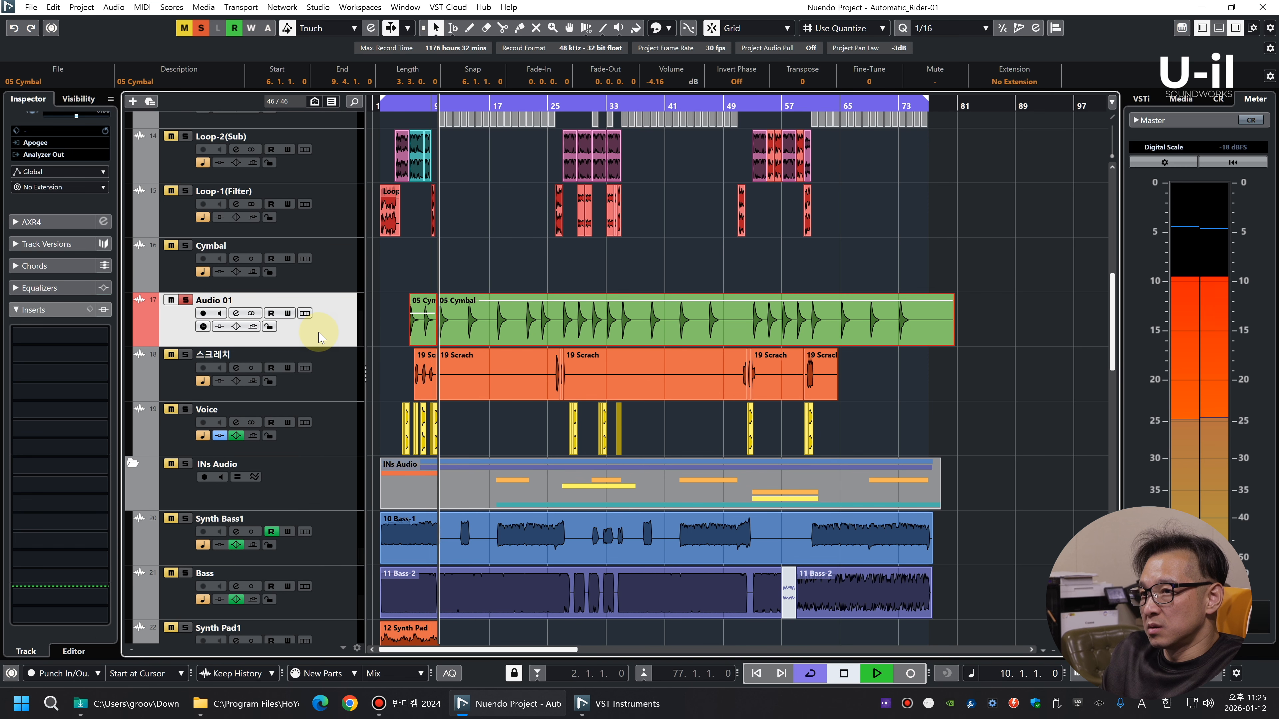
key("space")
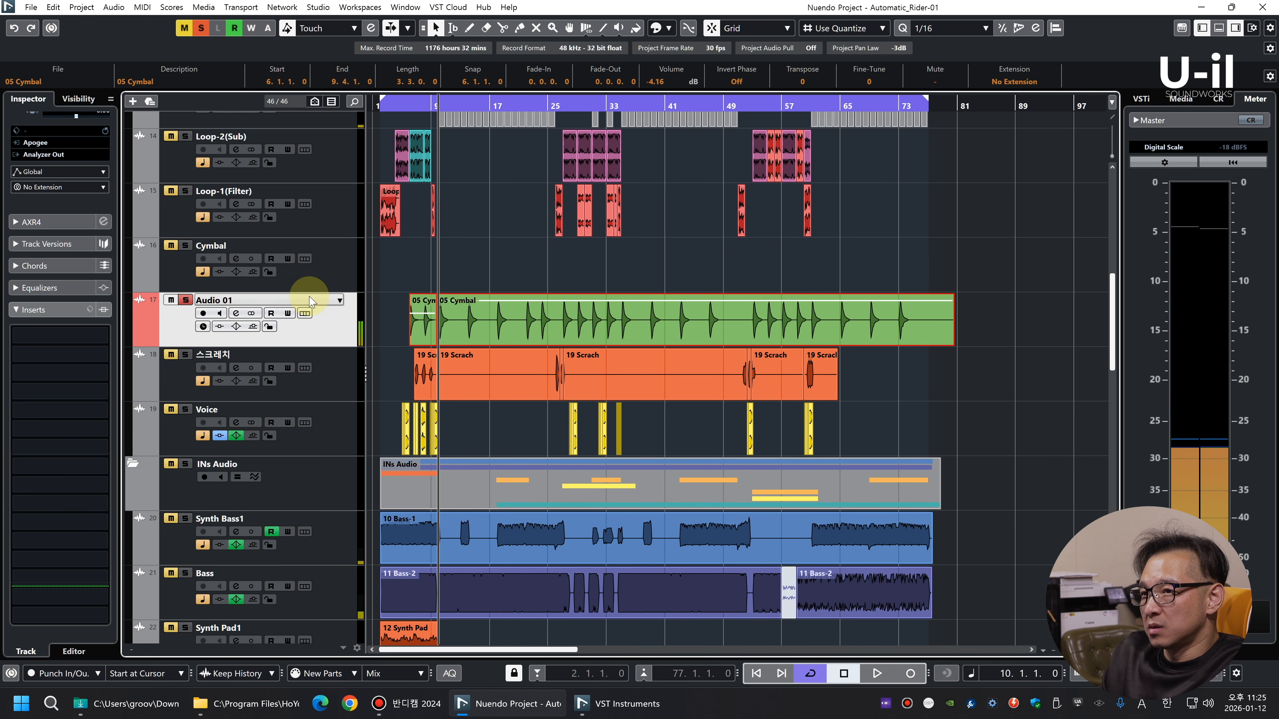
key("F3")
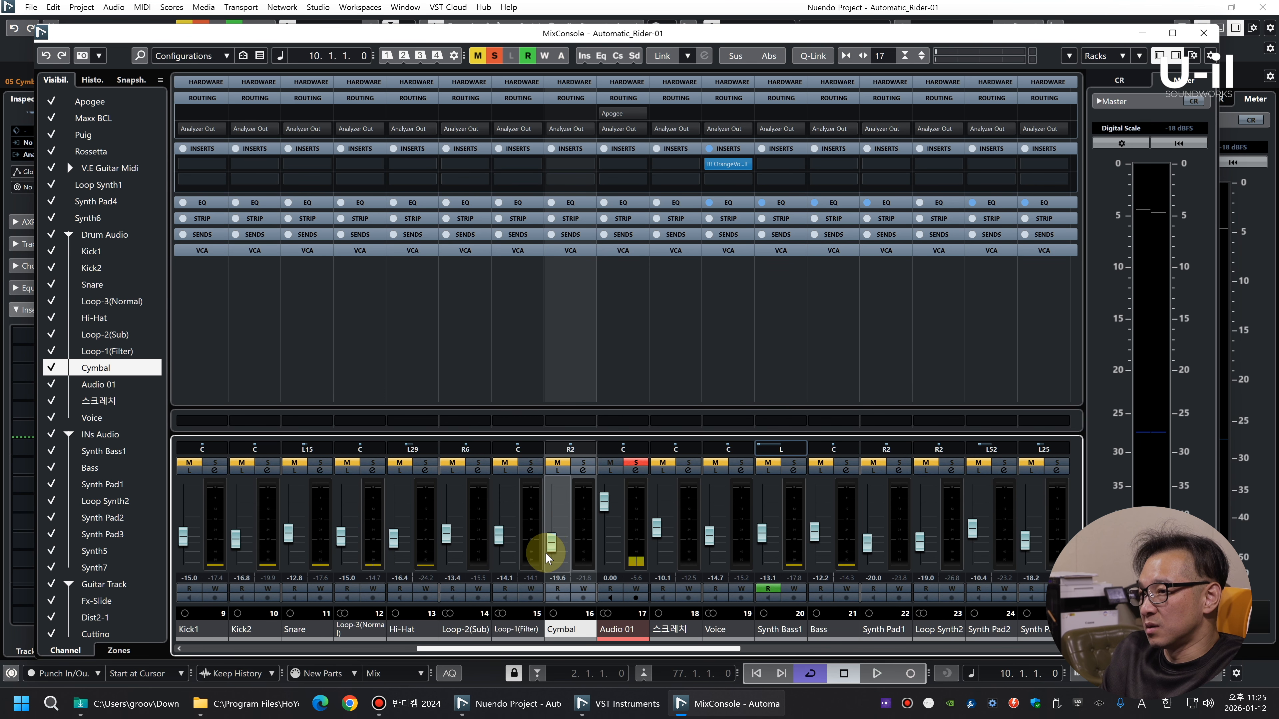
key("F3")
key("space")
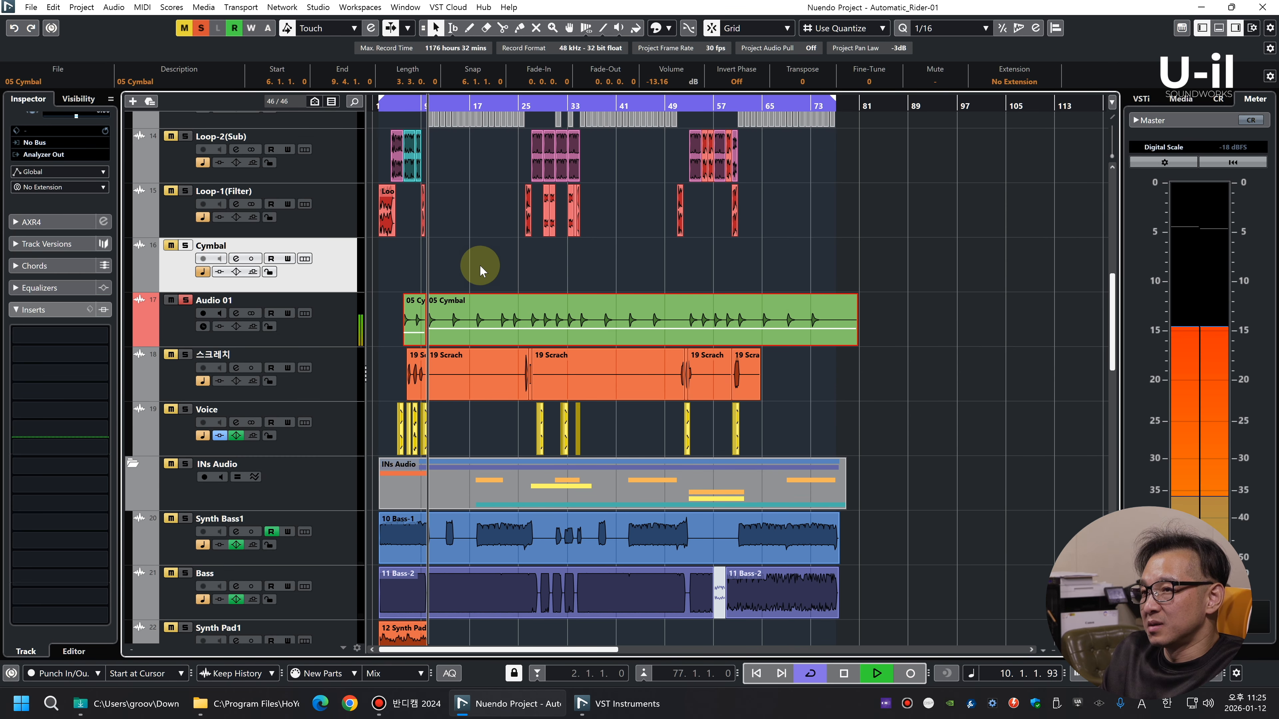
Rename the new audio track Cym-Stereo and insert the bx_stereomaker plug-in in its first insert slot
left_click(320, 333)
key("F3")
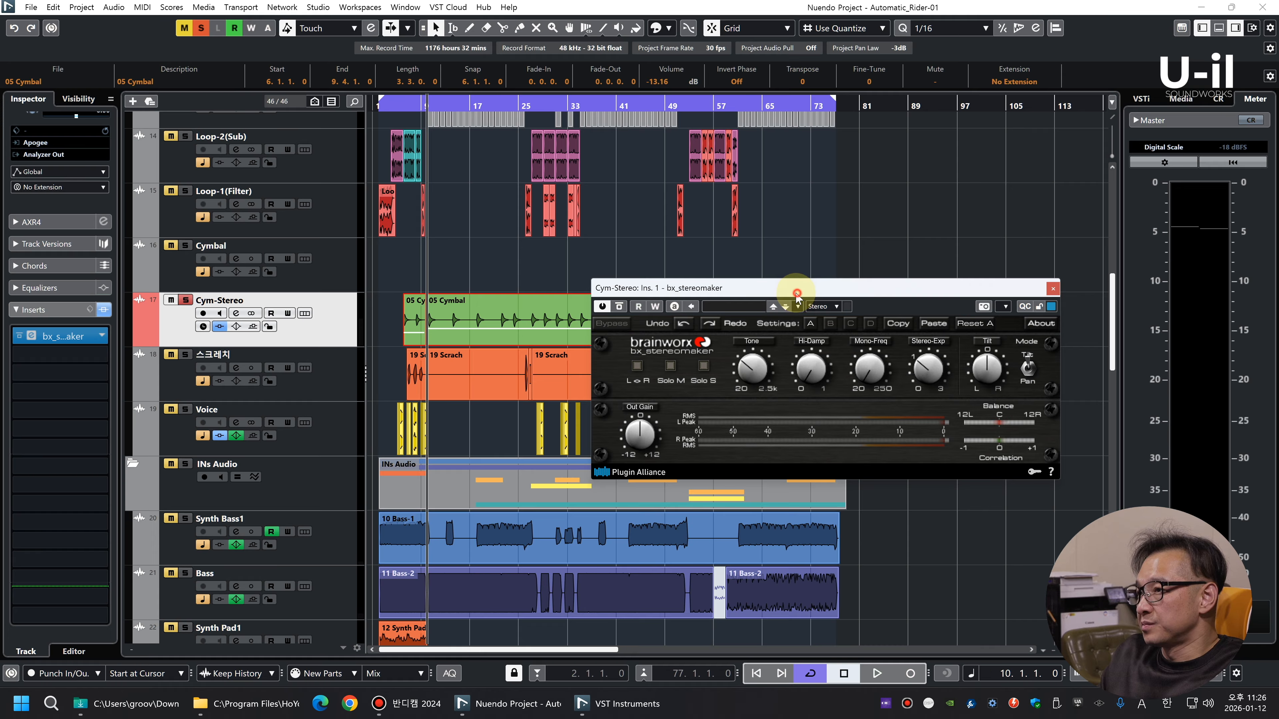
left_click_drag(796, 296, 442, 267)
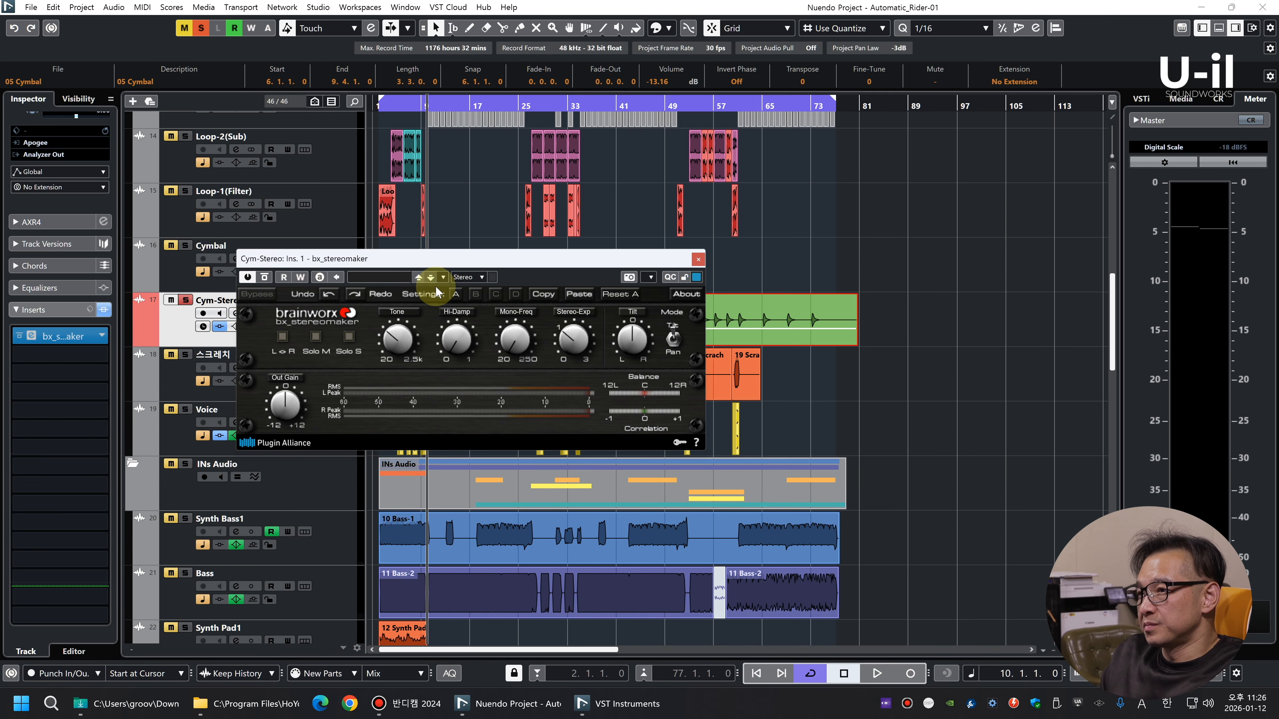
Raise Stereo-Exp and set Tilt slightly toward L in Cym-Stereo's bx_stereomaker during playback, ending with the track unsoloed
key("space")
left_click_drag(573, 339, 554, 300)
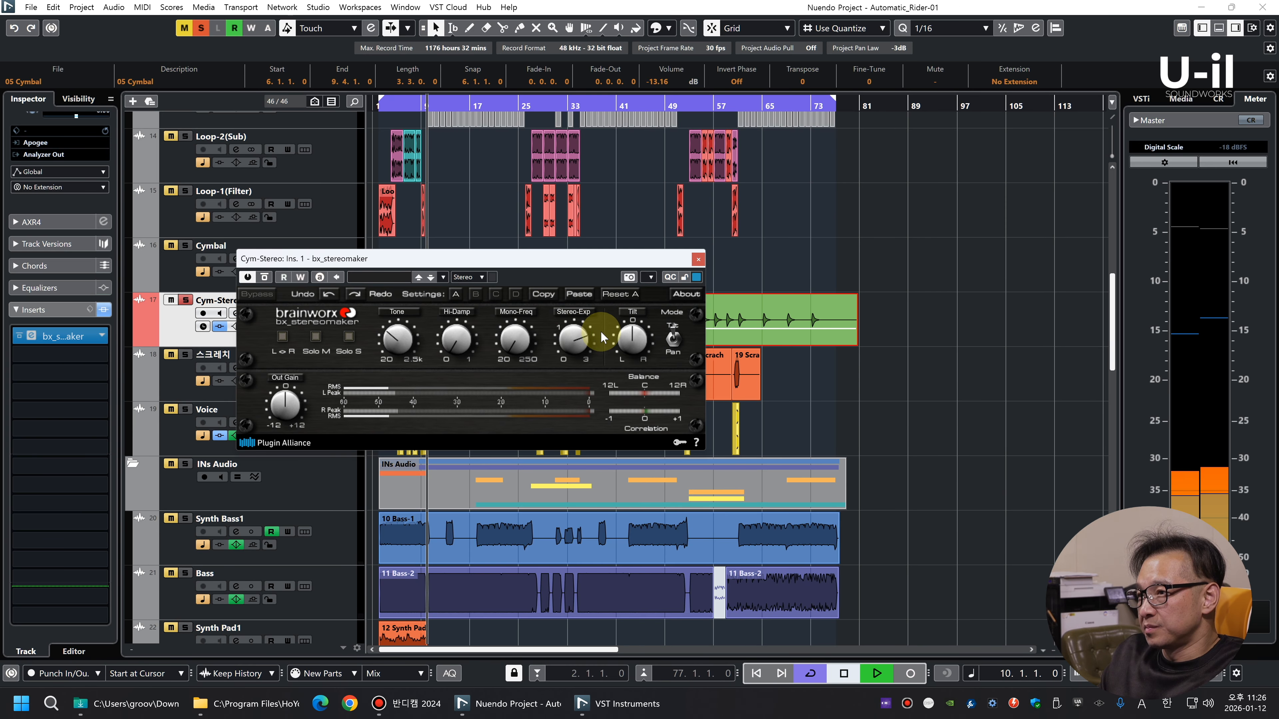
left_click_drag(630, 339, 636, 346)
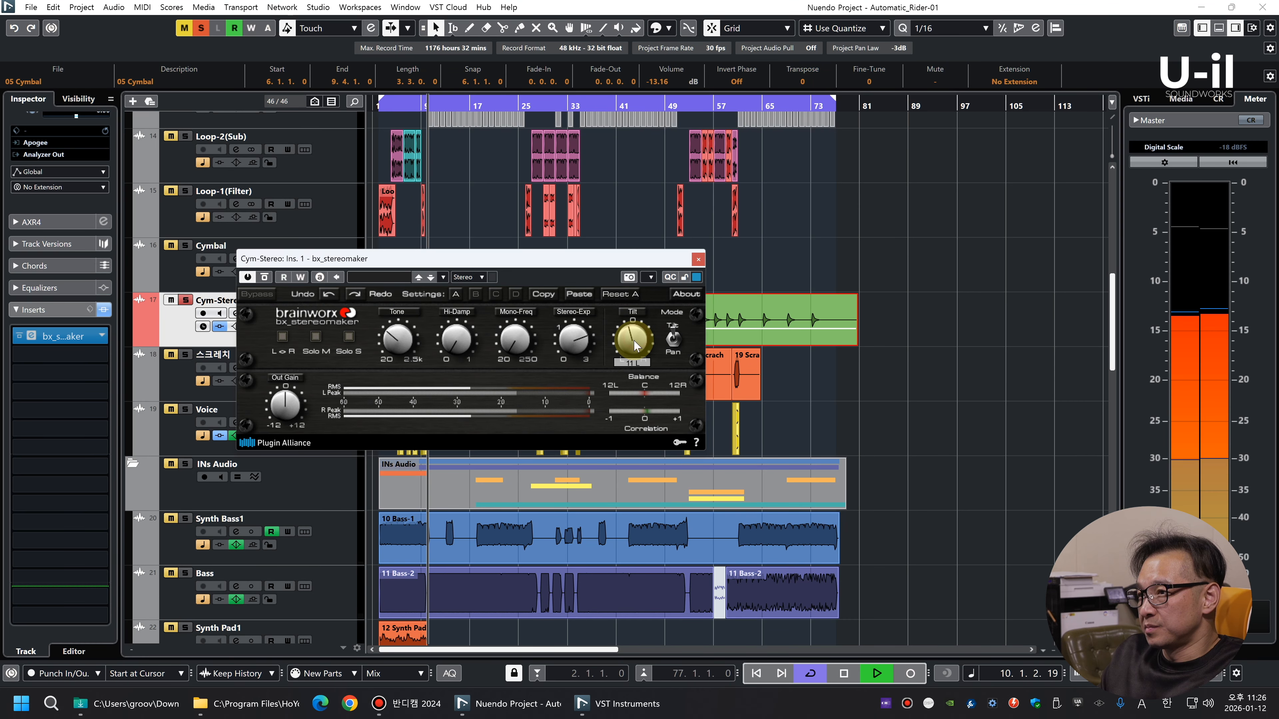
key("space")
left_click(697, 259)
key("s")
Audition the Hi-Hat track in solo and check its fader and pan in the MixConsole
scroll(566, 301, "up", 4)
key("shift+g")
key("shift+g")
key("shift+h")
key("shift+h")
left_click(347, 326)
key("s")
key("space")
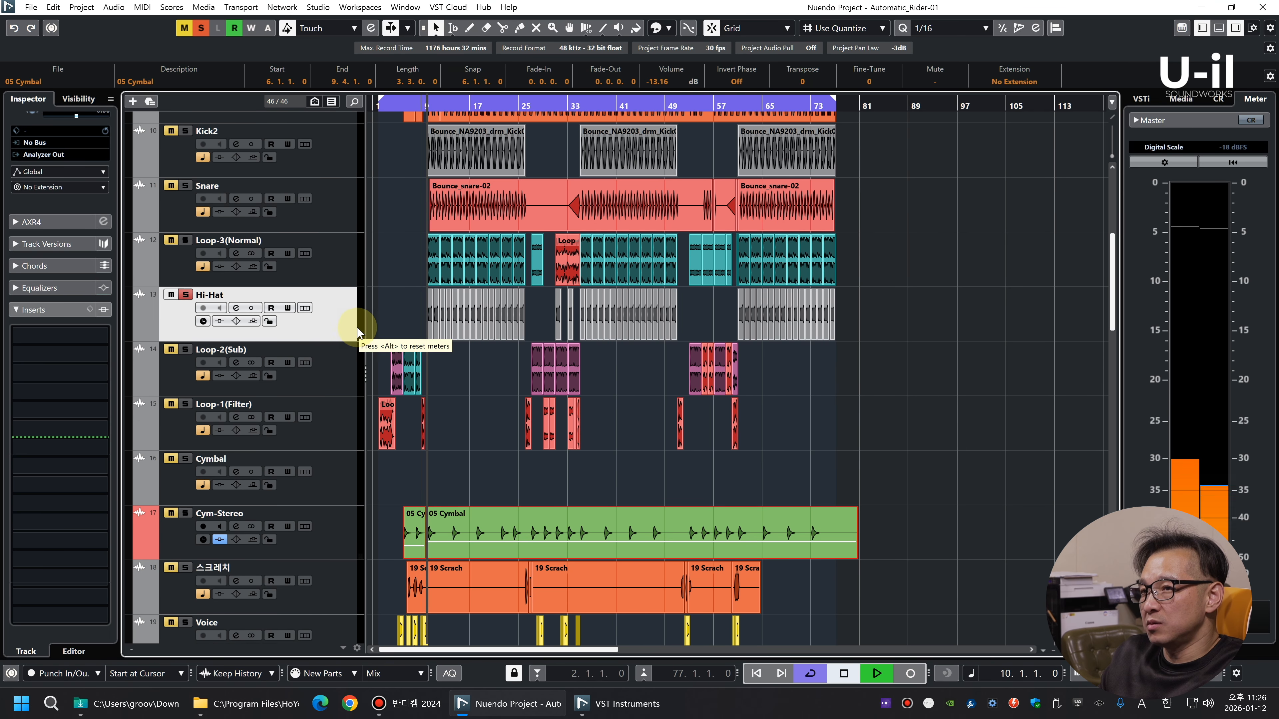
key("space")
key("F3")
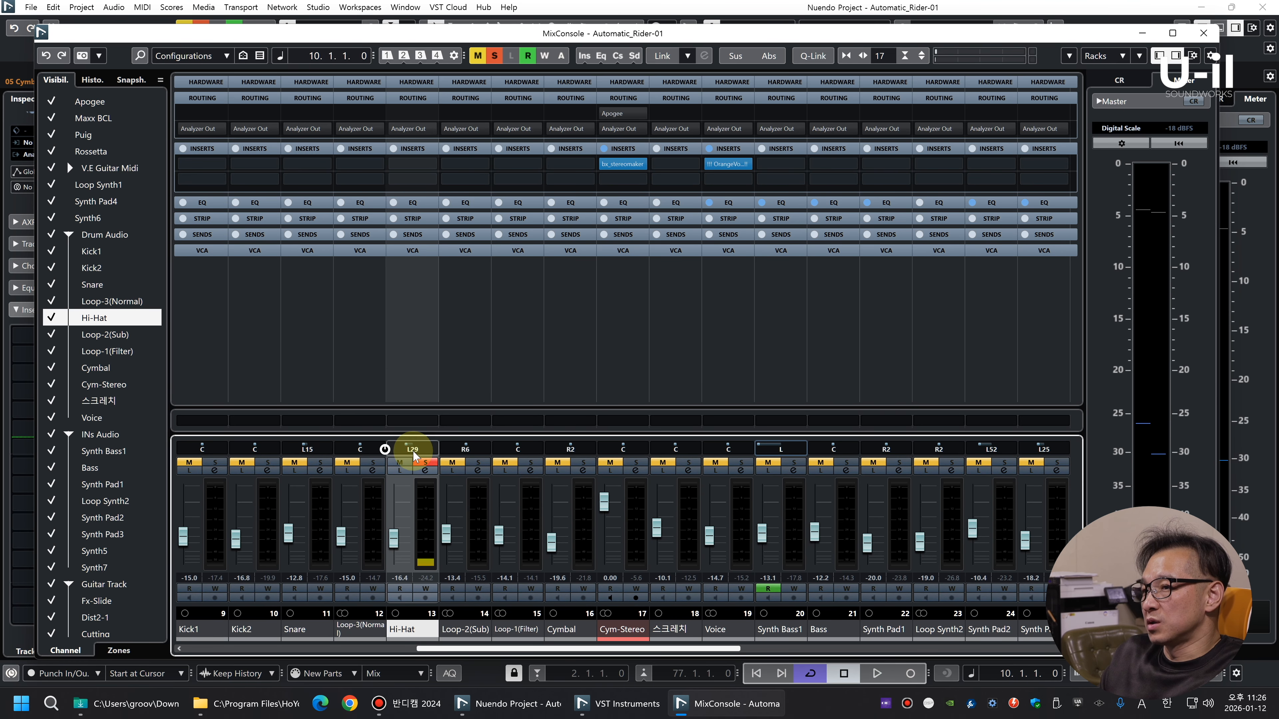
key("F3")
Add an audio track named Ho-Hat-Stereo below Hi-Hat and move all the Hi-Hat events onto it
right_click(323, 328)
mouse_move(361, 334)
left_click(621, 336)
key("Return")
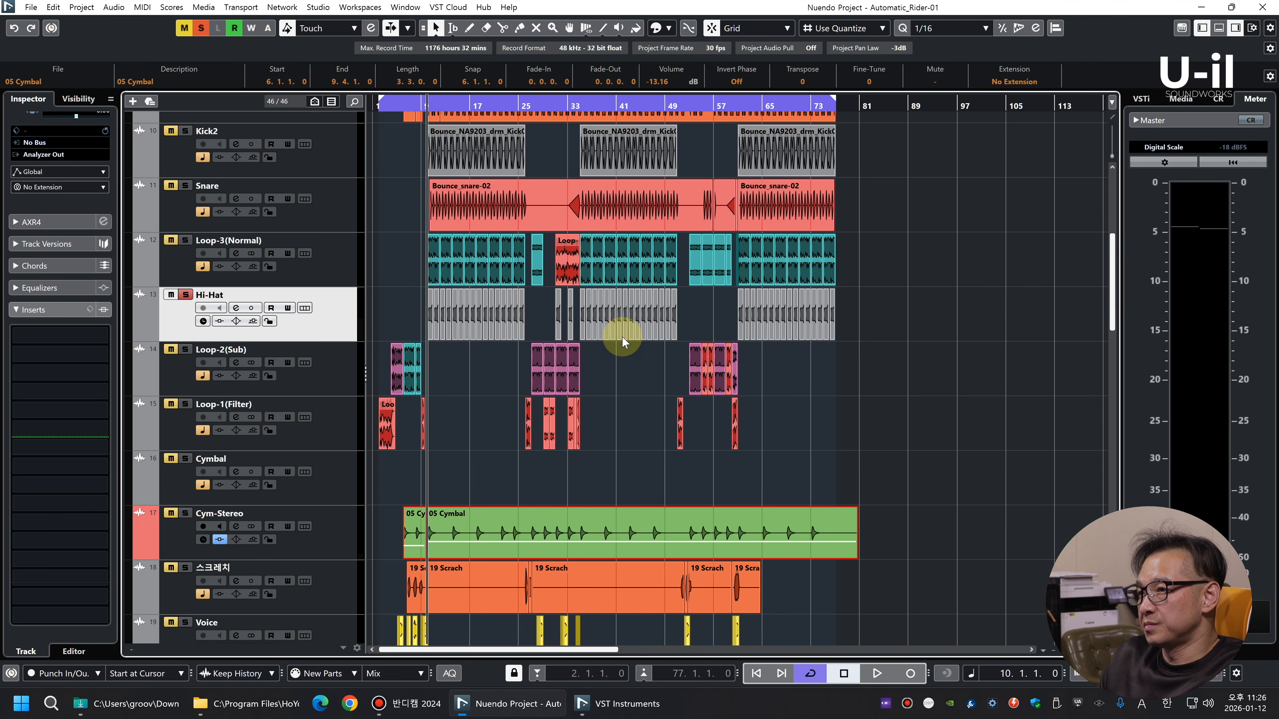
left_click_drag(896, 356, 429, 353)
Audition Ho-Hat-Stereo and lower its selected events' volume to -10 dB
key("space")
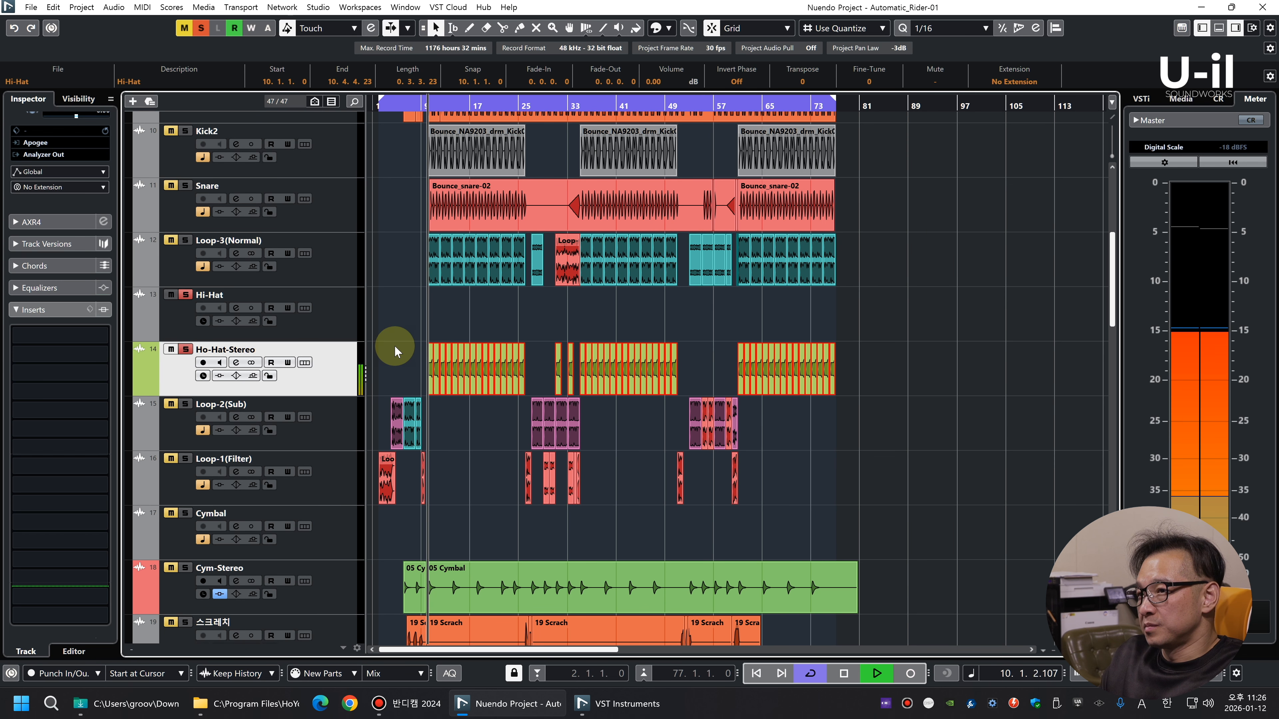
key("g")
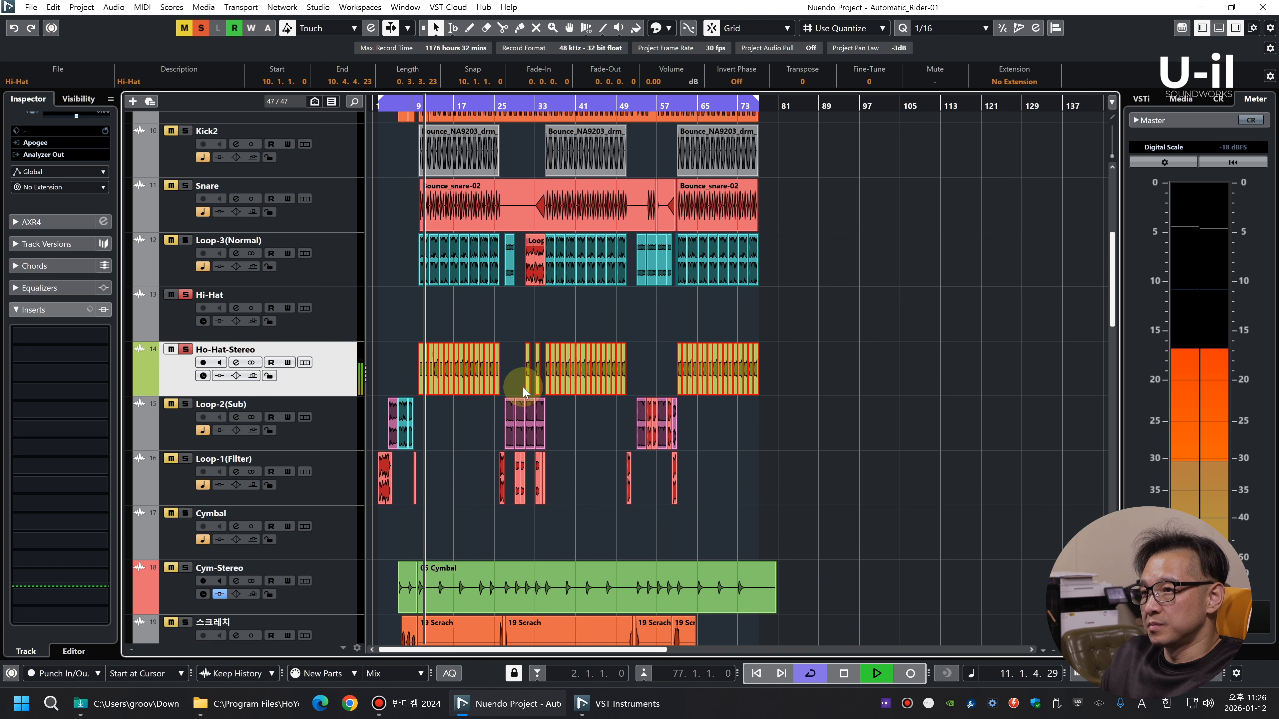
key("space")
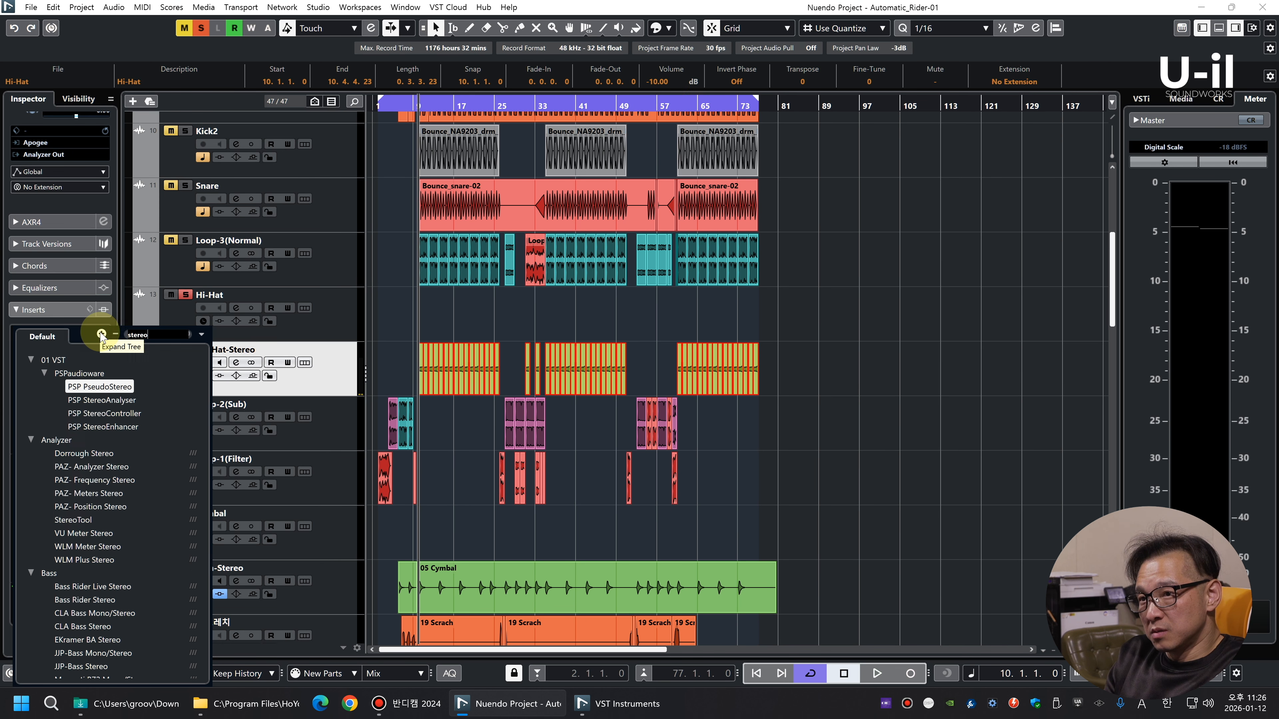
type("m")
Insert bx_stereomaker in Ho-Hat-Stereo's first insert slot and adjust its Tone, Stereo-Exp and Tilt during playback
left_click(105, 372)
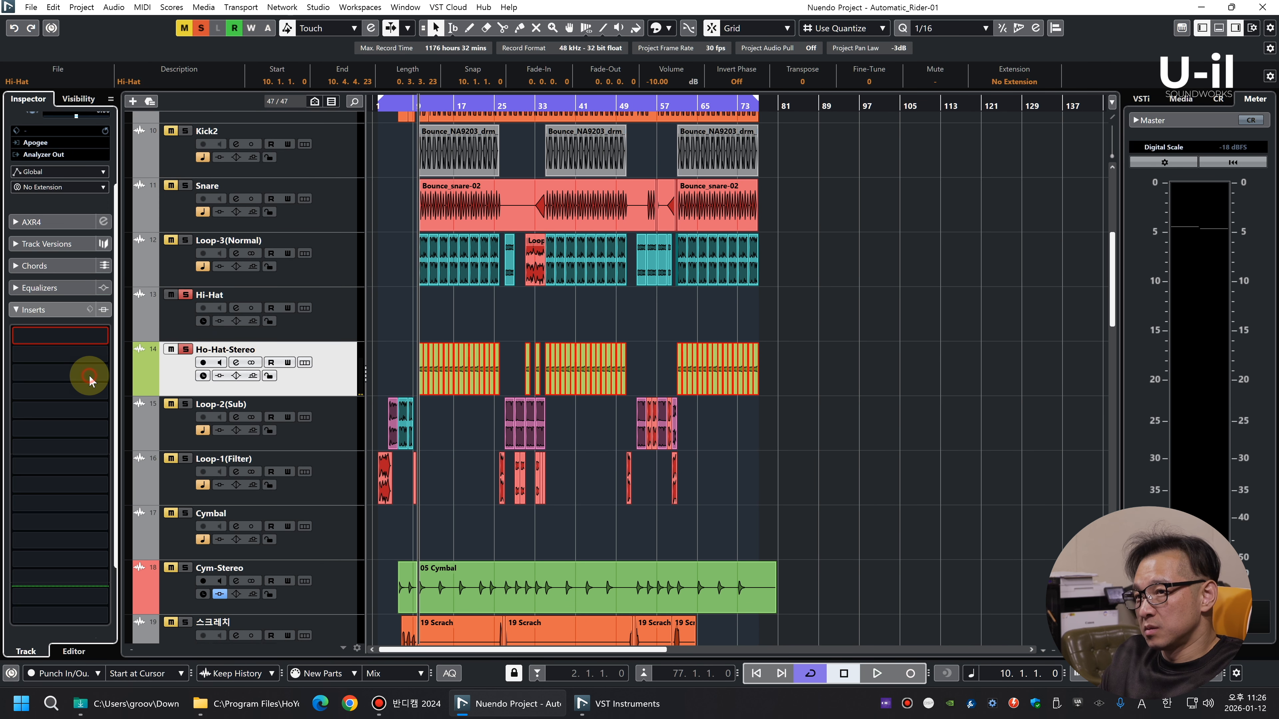
key("space")
left_click(504, 298)
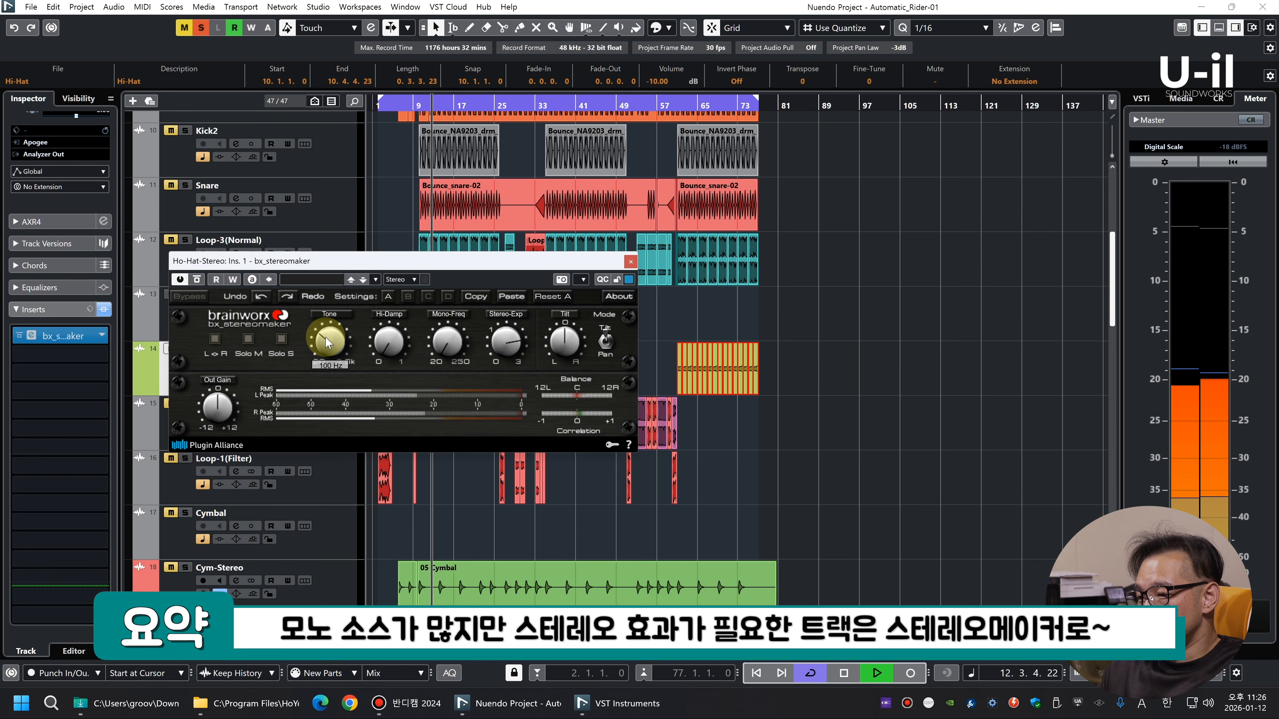
Insert REQ 2 Stereo in the second slot with a band 1 low cut at 195 Hz, and fine-tune bx_stereomaker's Tilt
key("space")
left_click(81, 353)
type("req")
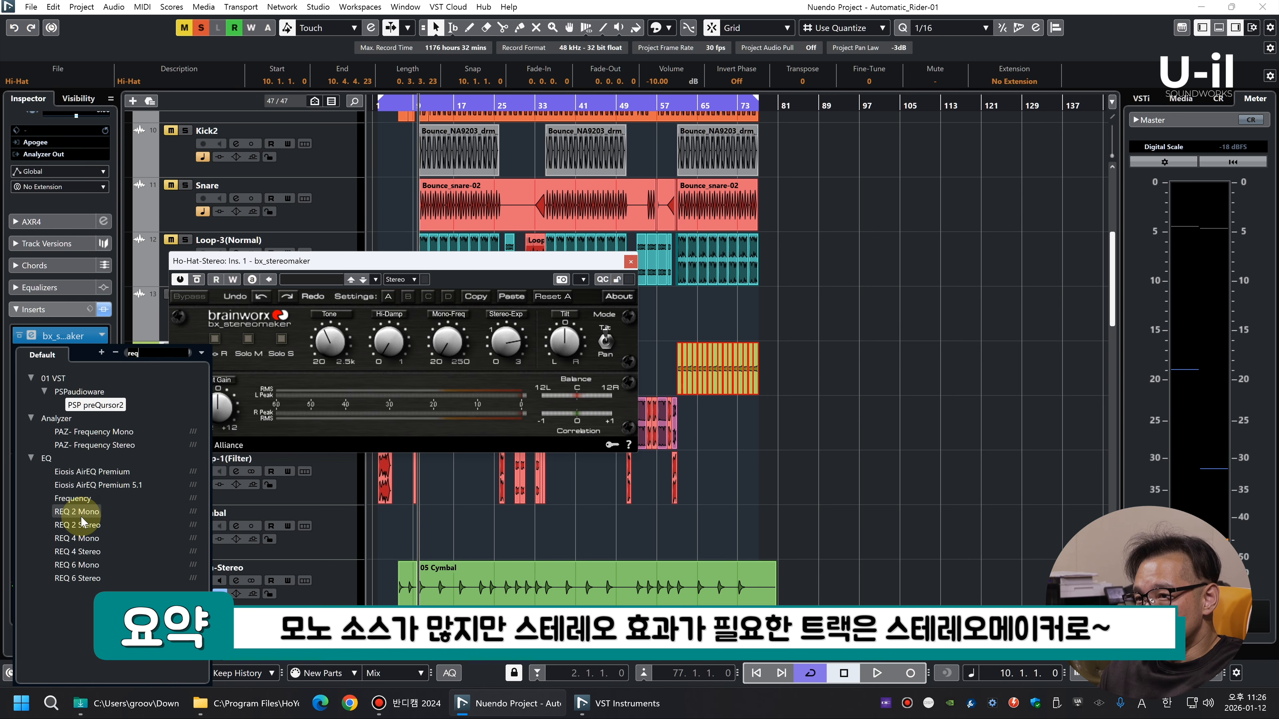
left_click(86, 526)
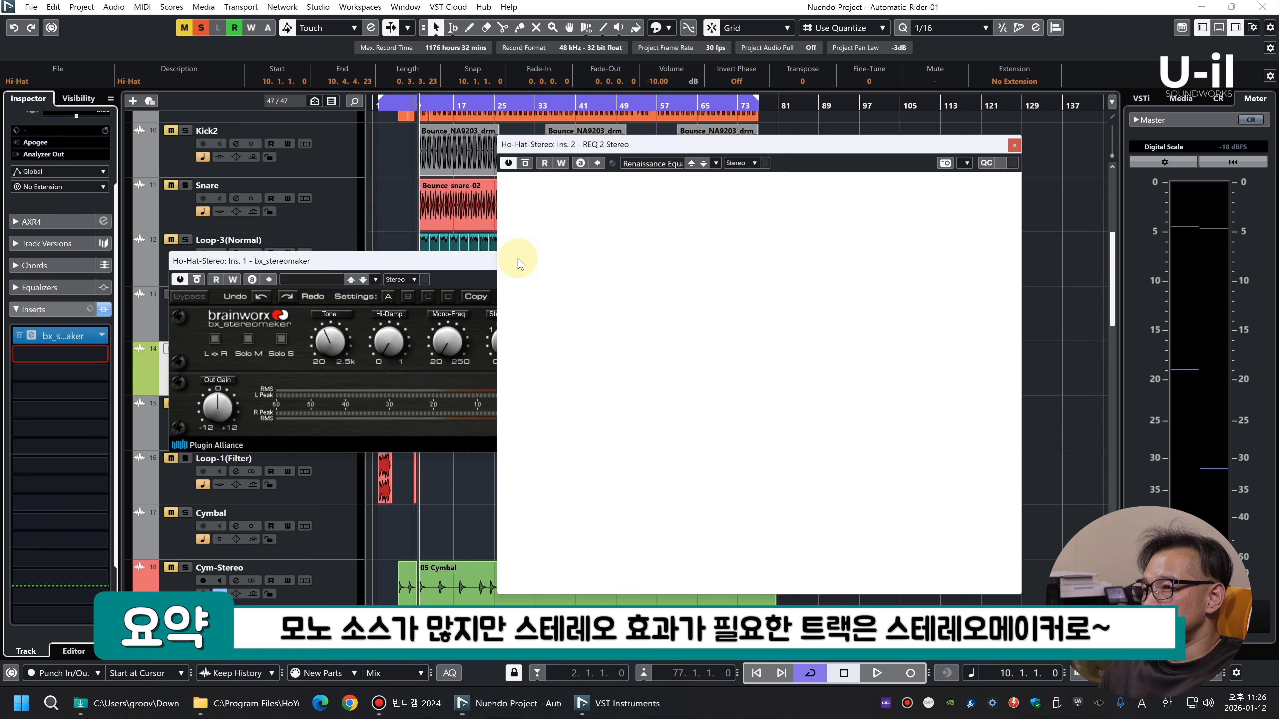
key("space")
left_click_drag(870, 522, 803, 537)
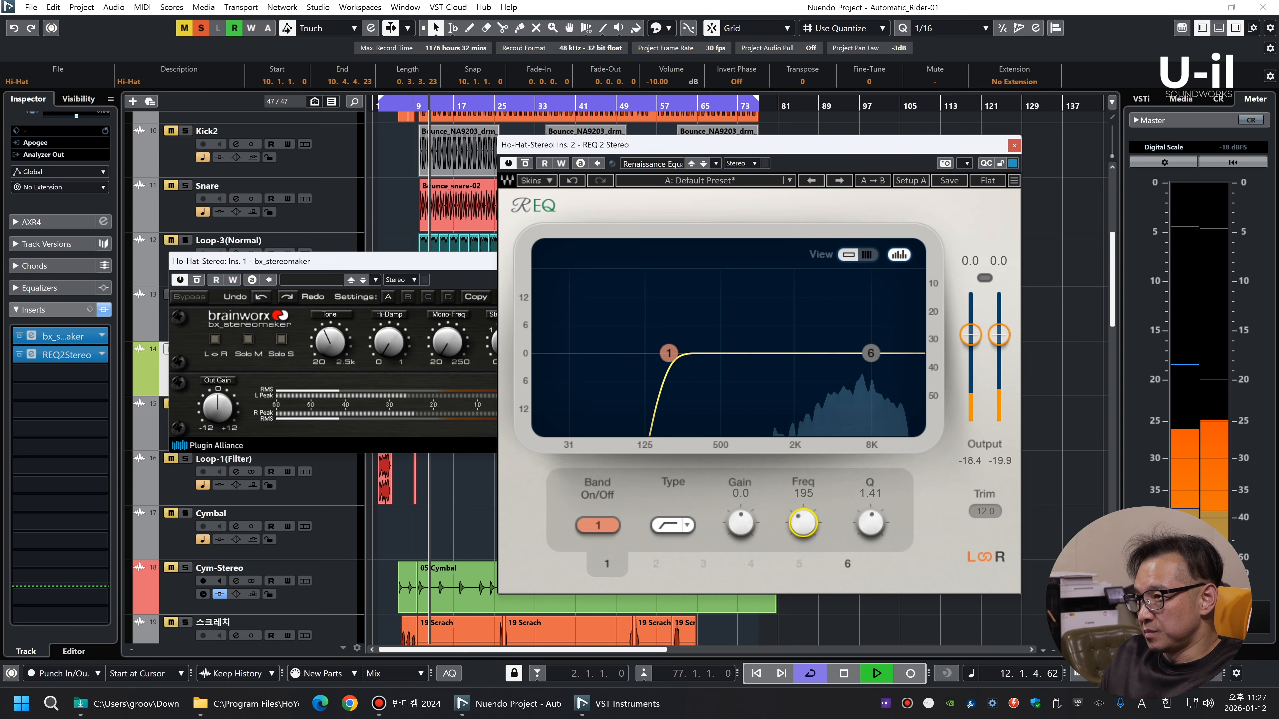
left_click(1014, 146)
left_click_drag(555, 352, 562, 359)
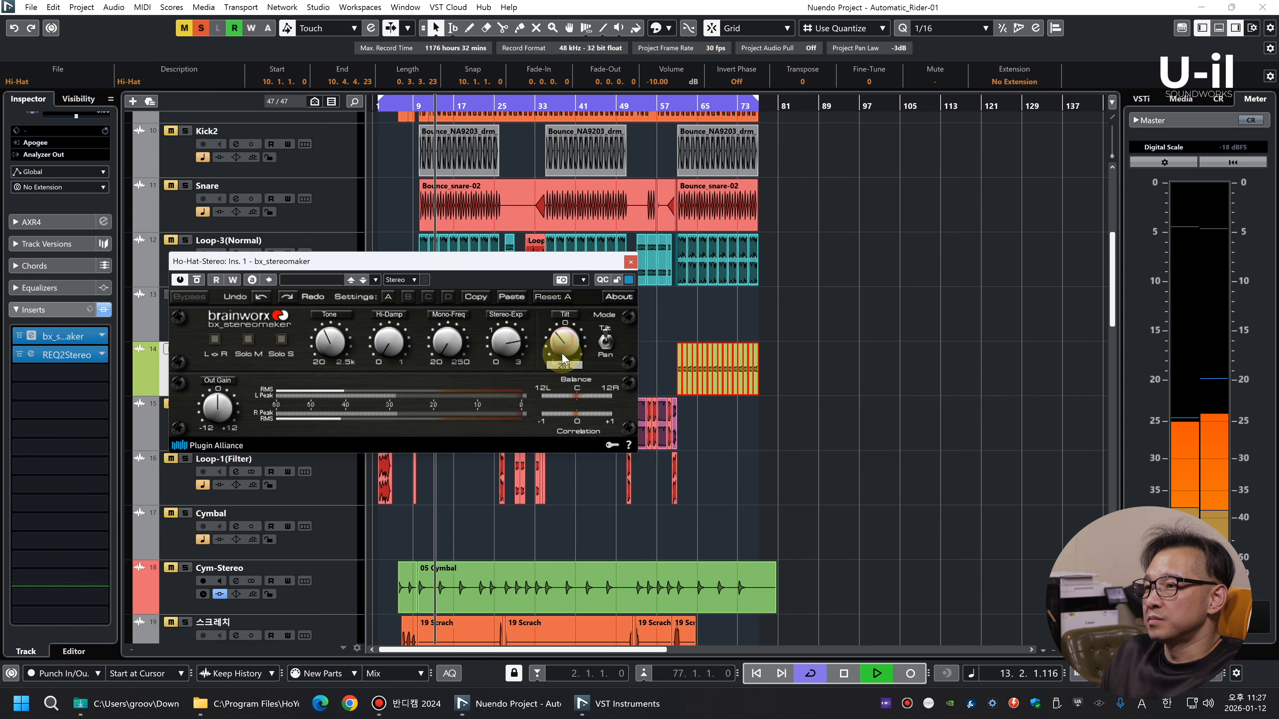
Insert the Maag EQ4 MS plug-in in Ho-Hat-Stereo's third insert slot
left_click(73, 376)
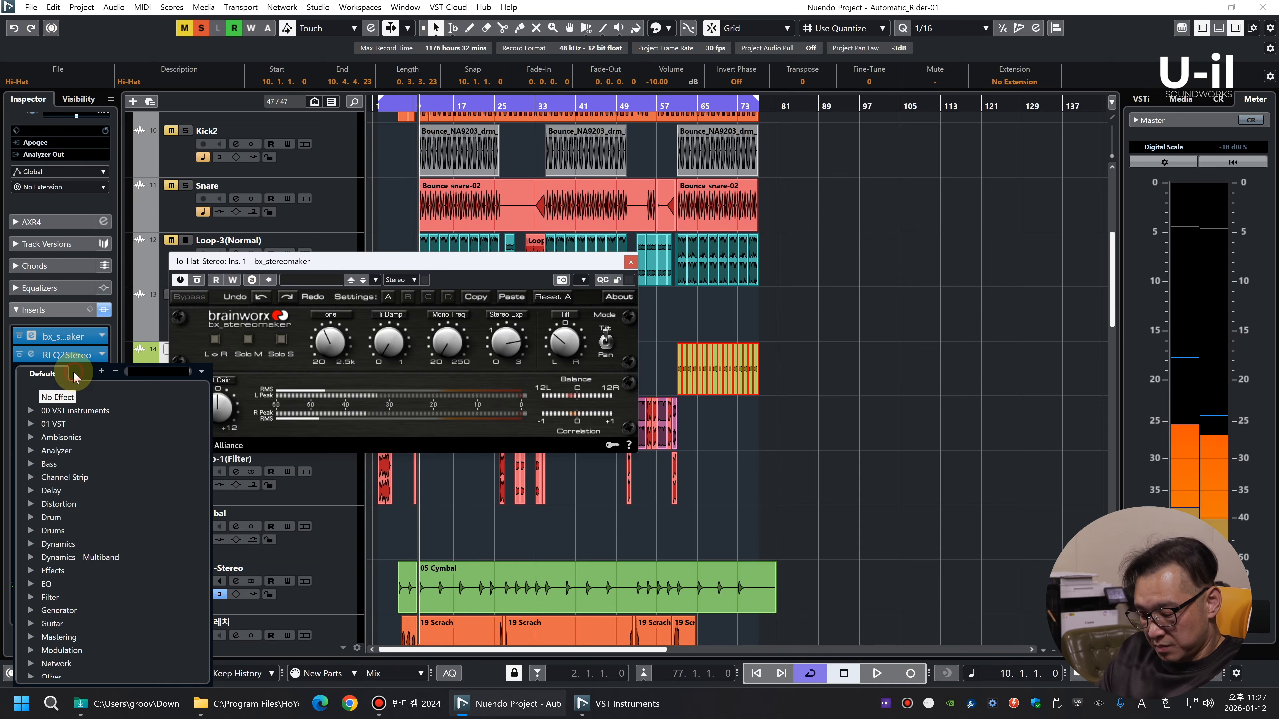
type("ma")
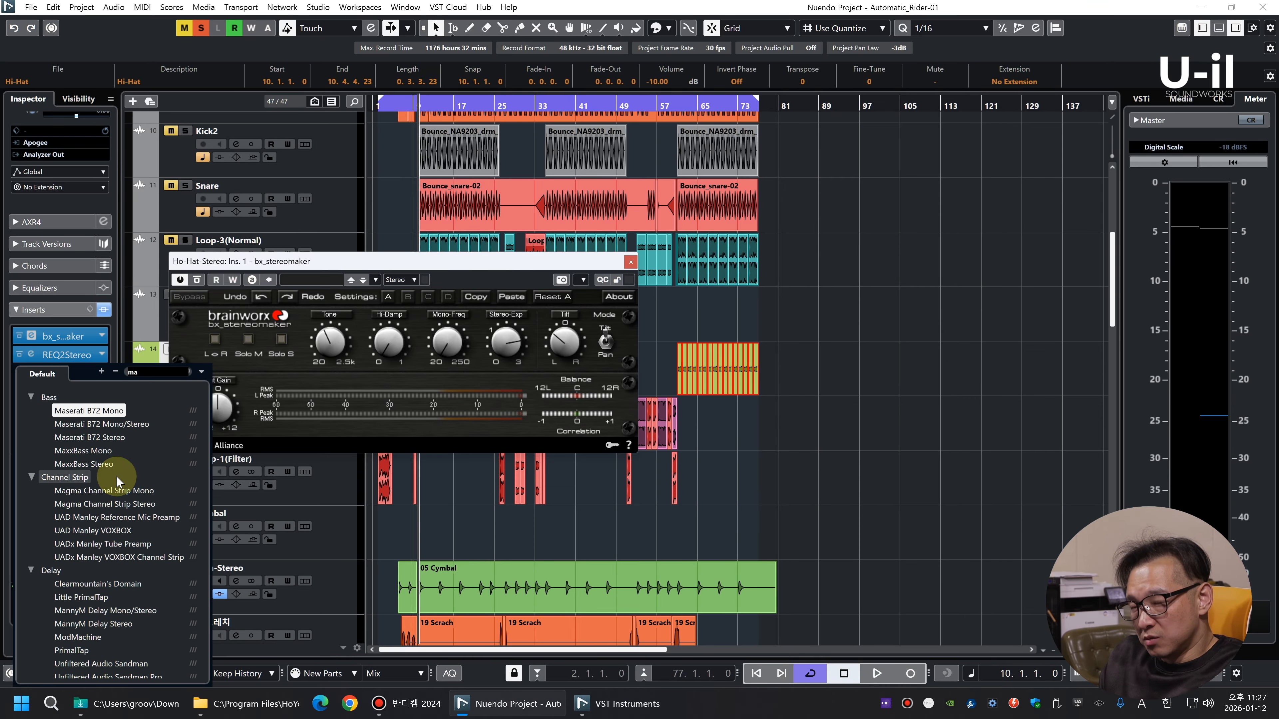
type("ag")
left_click(86, 500)
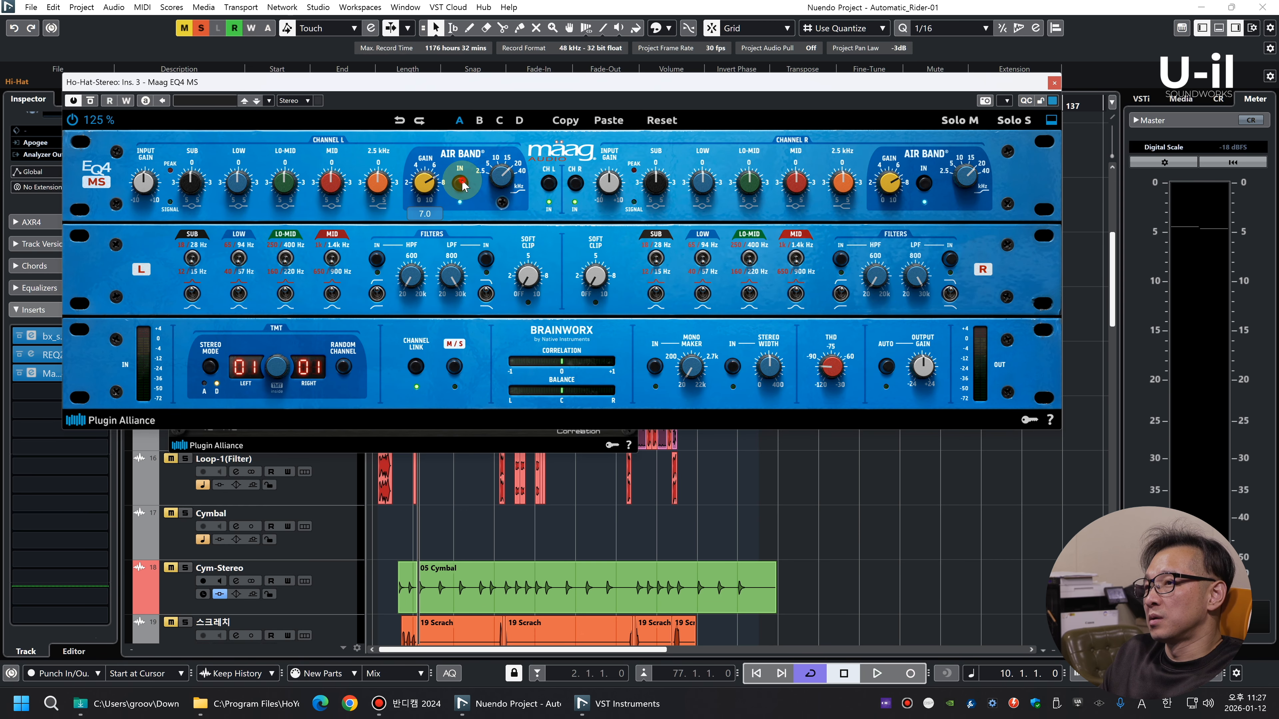
Set Maag EQ4's Air Band to 7.5 at 20 kHz, 2.5 kHz to +0.5, Lo-Mid to -3.5 and output gain to -4.38 dB
key("space")
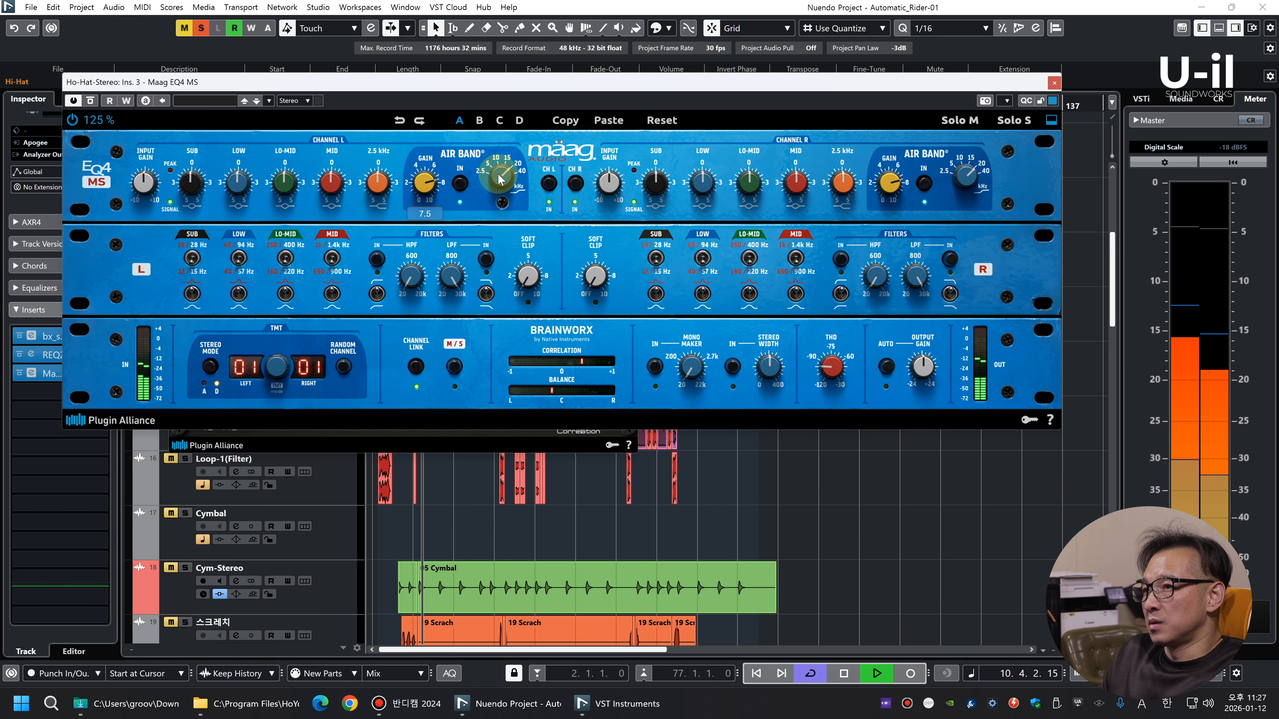
scroll(510, 179, "down", 1)
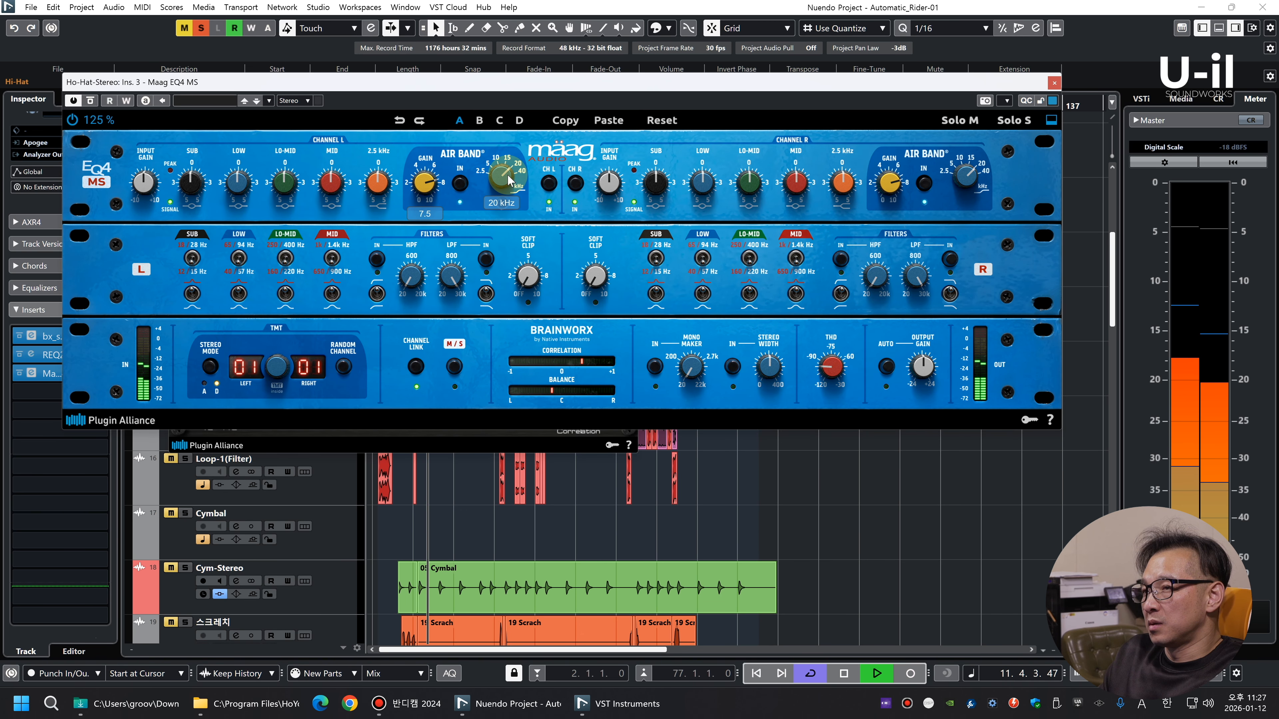
scroll(384, 189, "up", 1)
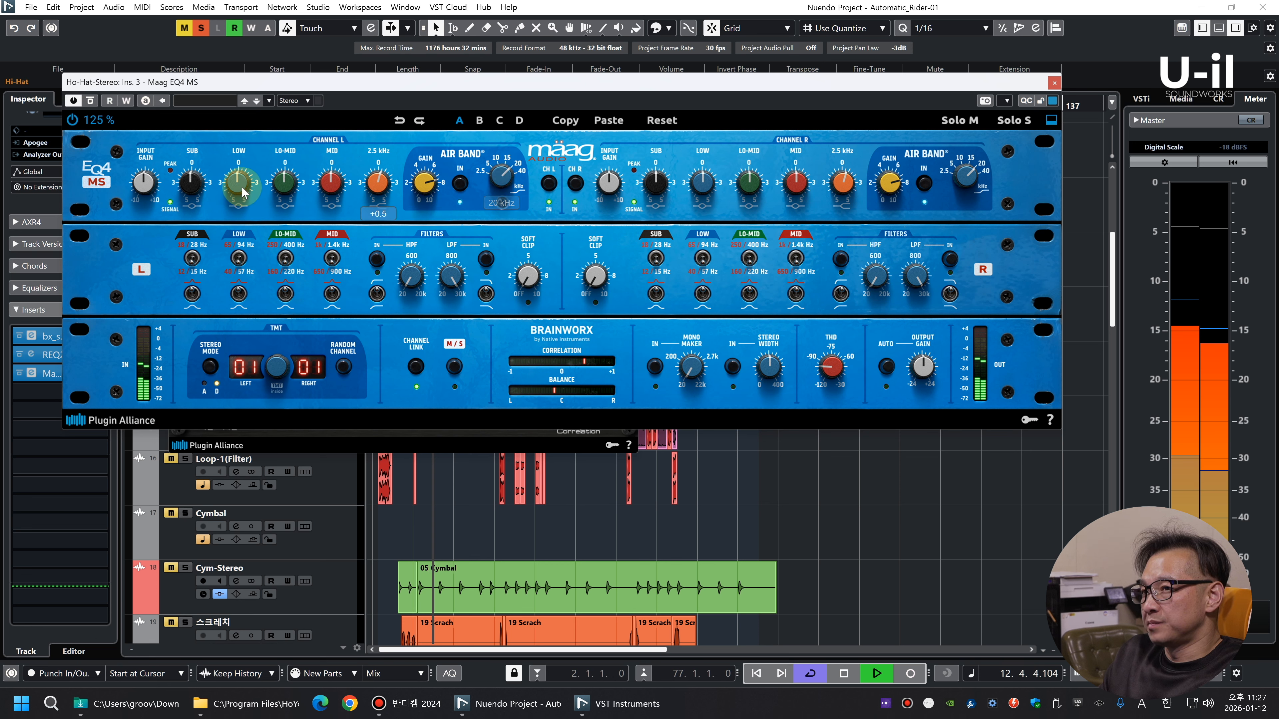
scroll(284, 187, "down", 2)
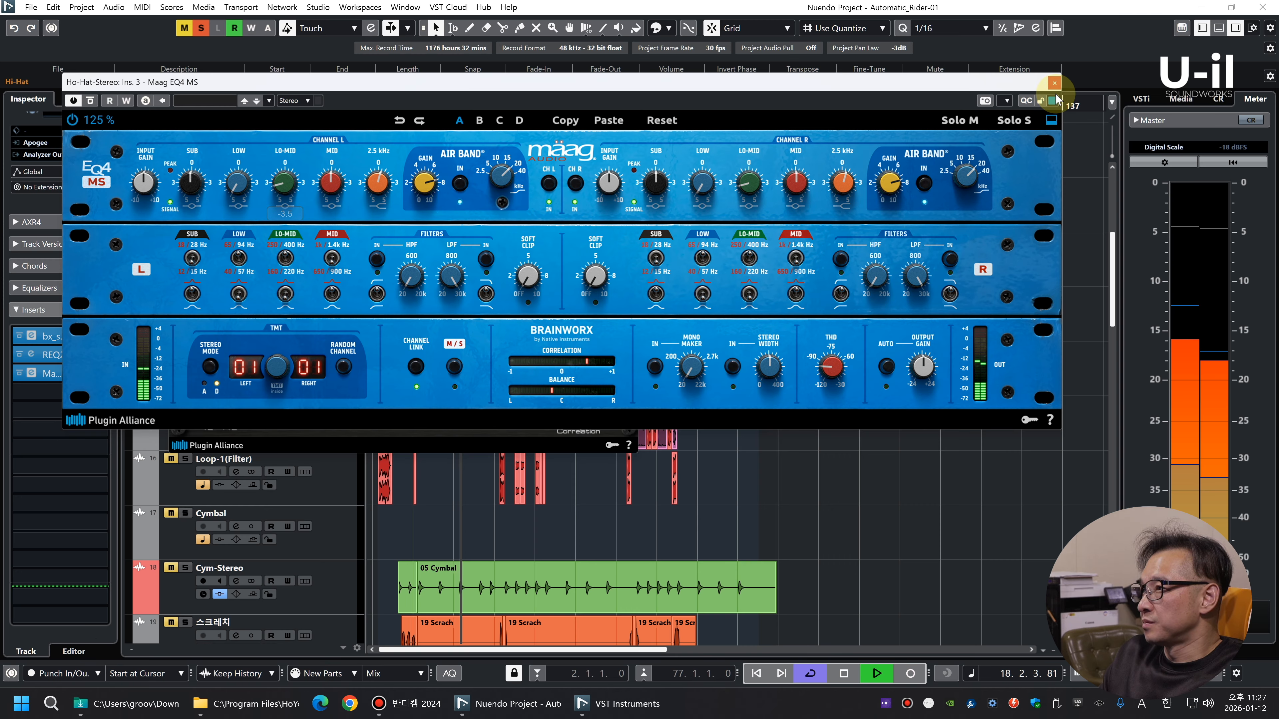
left_click(922, 375)
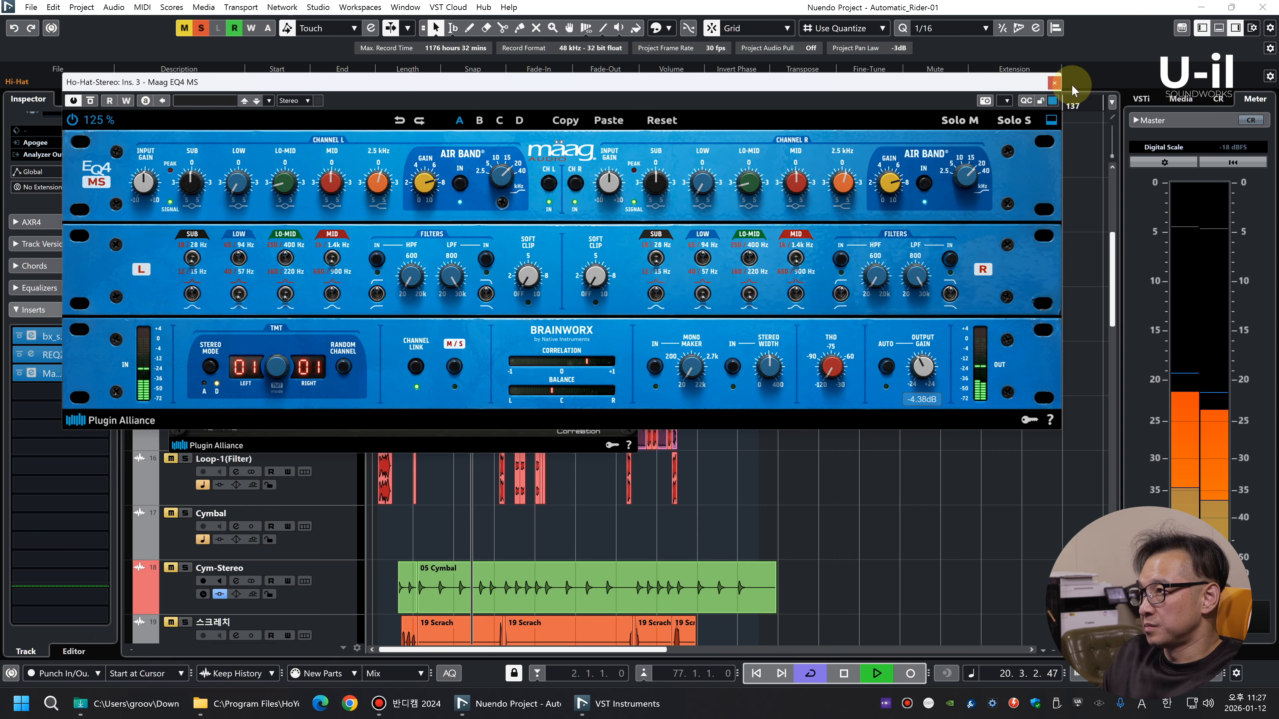
left_click(1054, 83)
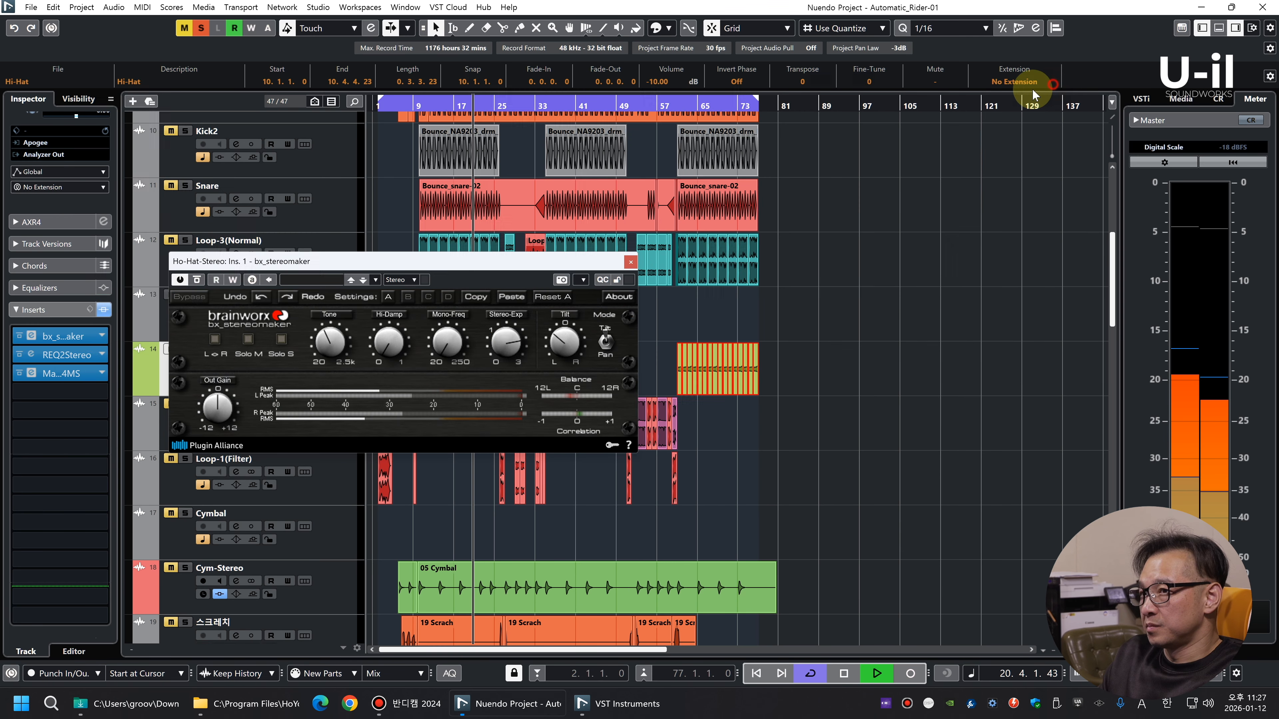
Compare the hi-hat with its inserts bypassed and active, and close the bx_stereomaker window
left_click(104, 310)
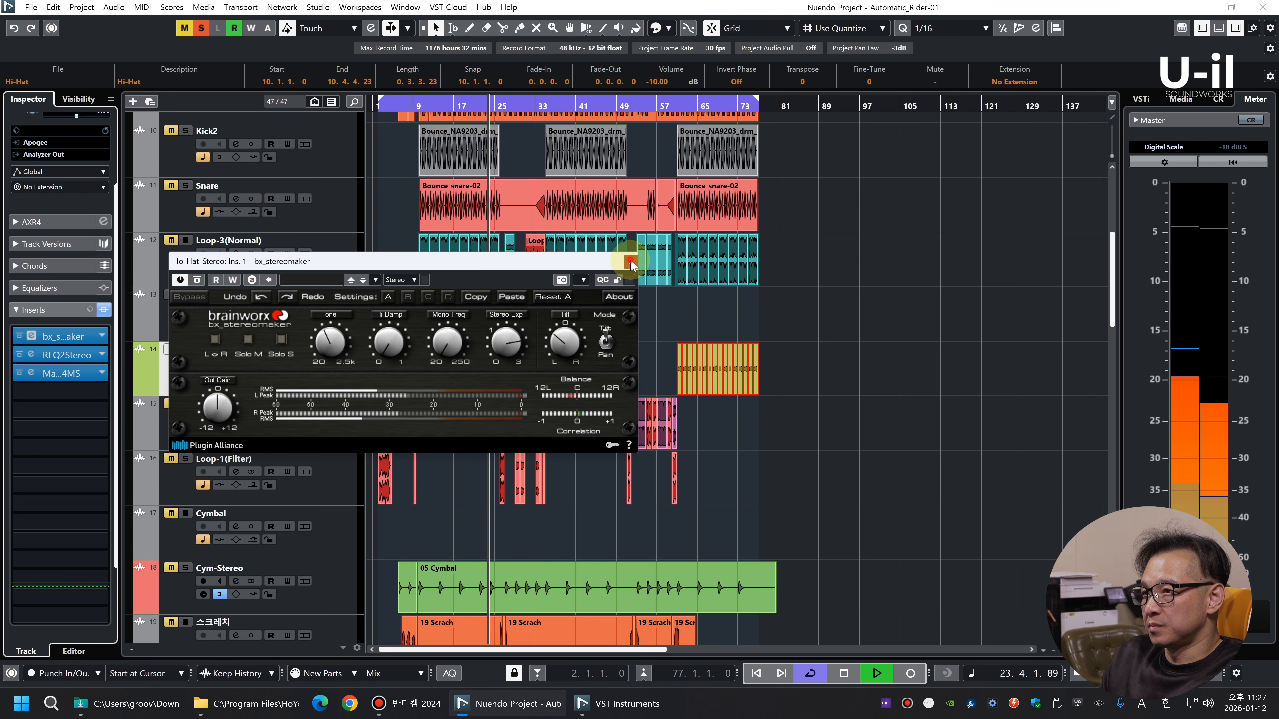
left_click(630, 262)
key("space")
Bounce all the Ho-Hat-Stereo events into one audio event, replacing the originals
left_click(834, 290)
key("shift+g")
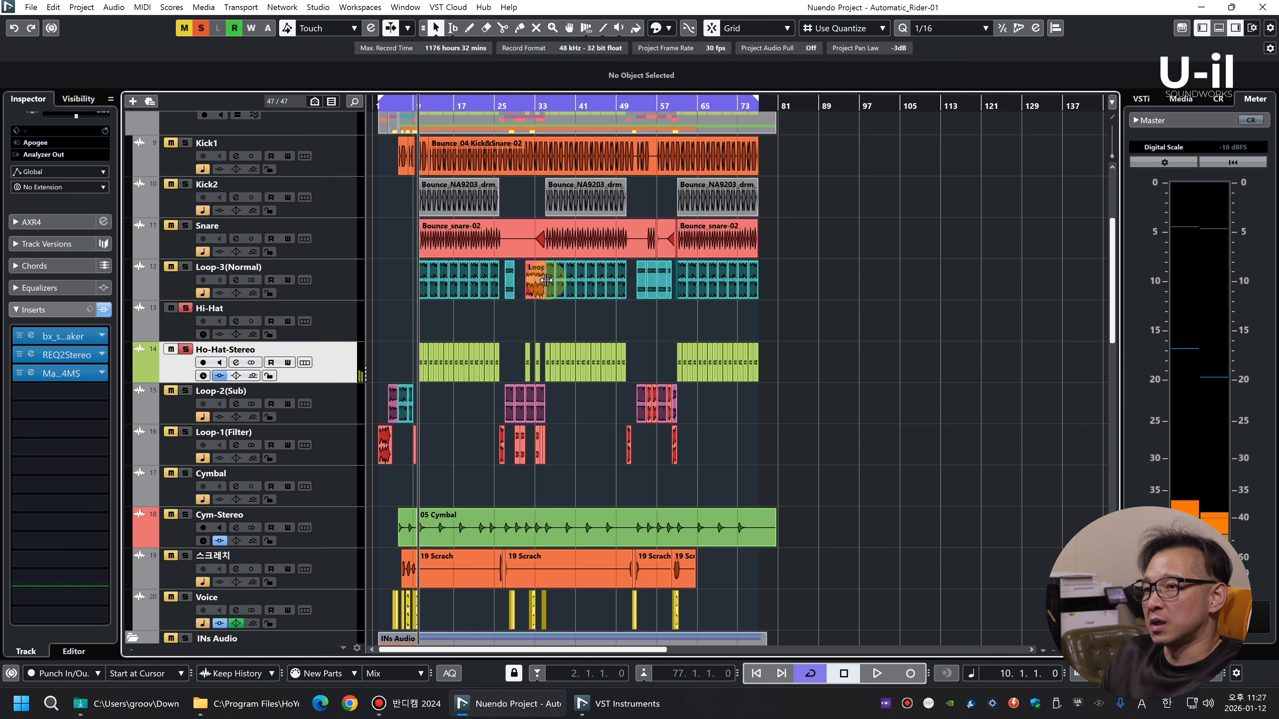
left_click_drag(833, 363, 304, 363)
key("alt+b")
key("Return")
Bounce all the Loop-3(Normal) events into one audio event, replacing the originals, and enlarge the track rows
left_click(317, 264)
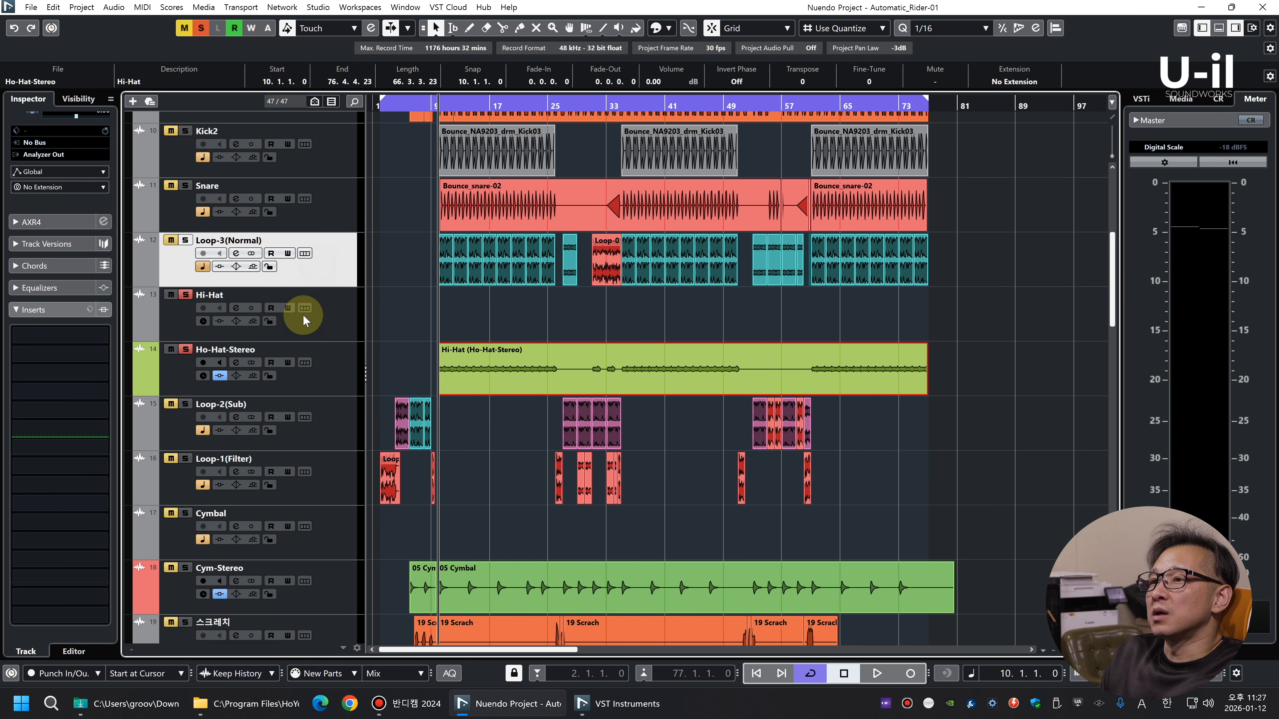
left_click_drag(996, 278, 404, 265)
key("alt+b")
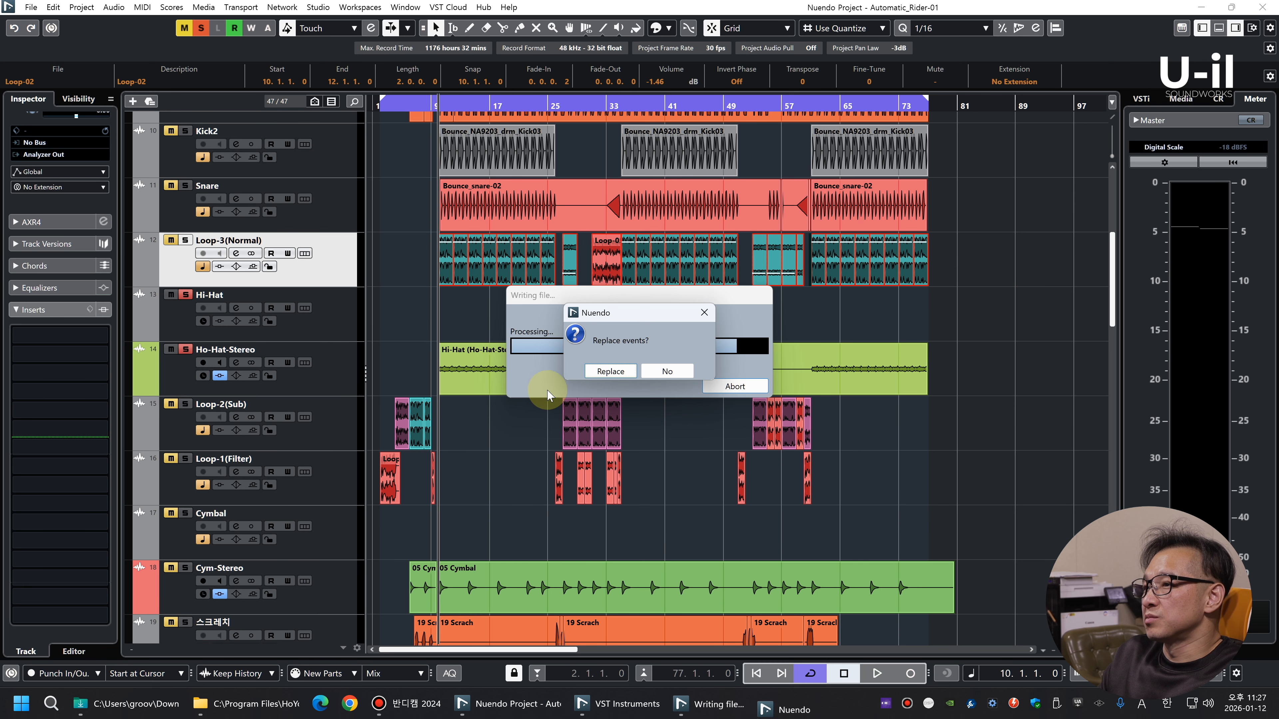
left_click(609, 373)
key("shift+h")
key("shift+h")
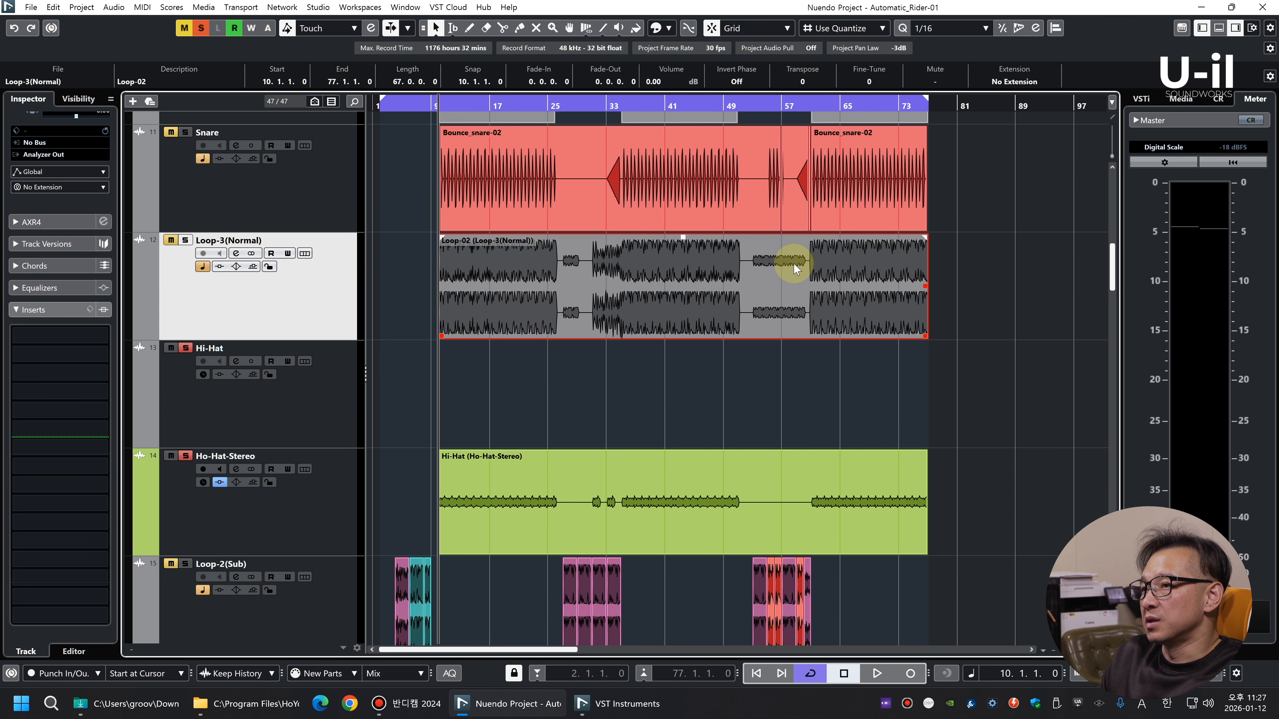
Play Loop-3(Normal) in solo without Ho-Hat-Stereo and remove the empty Hi-Hat track
key("s")
key("space")
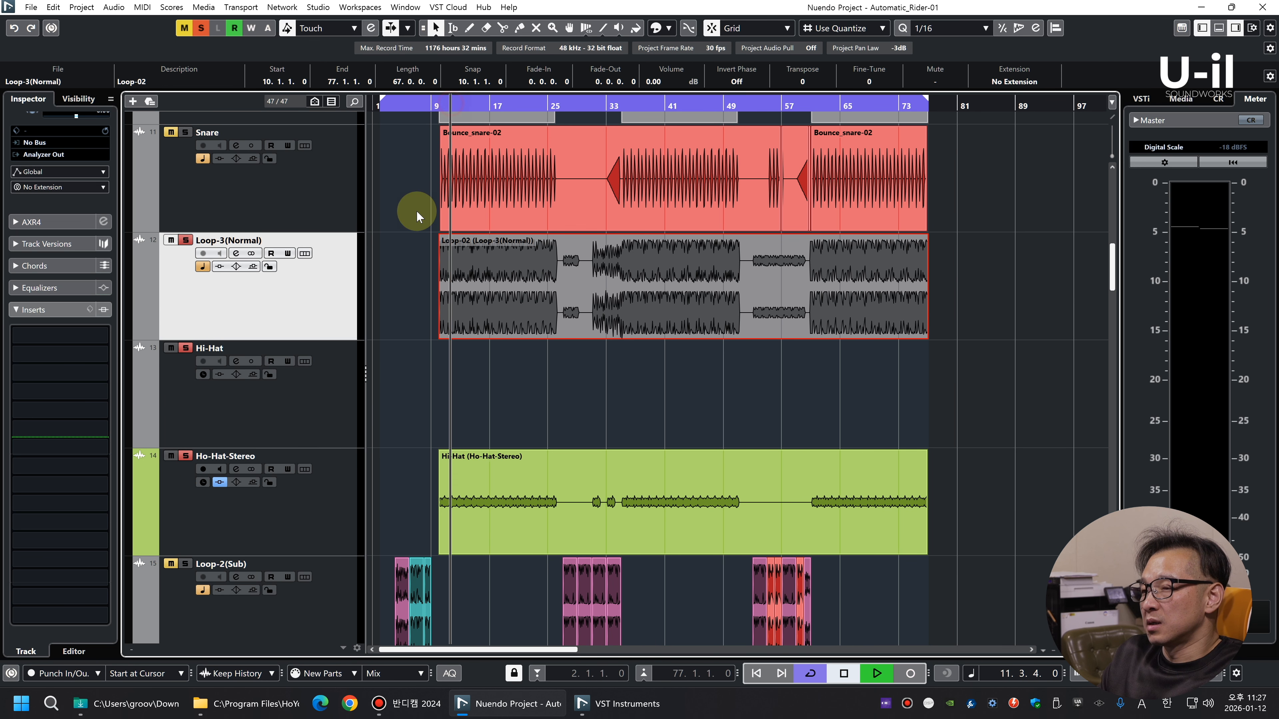
left_click(171, 456)
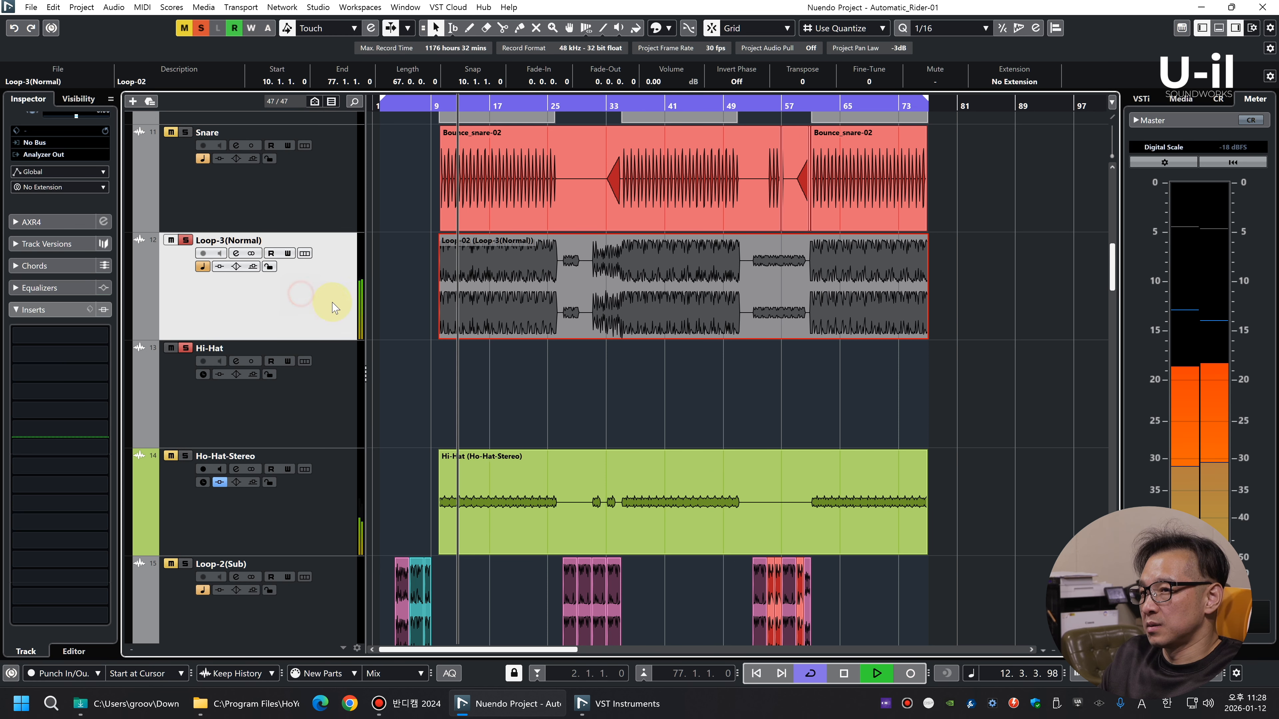
right_click(335, 409)
left_click(528, 137)
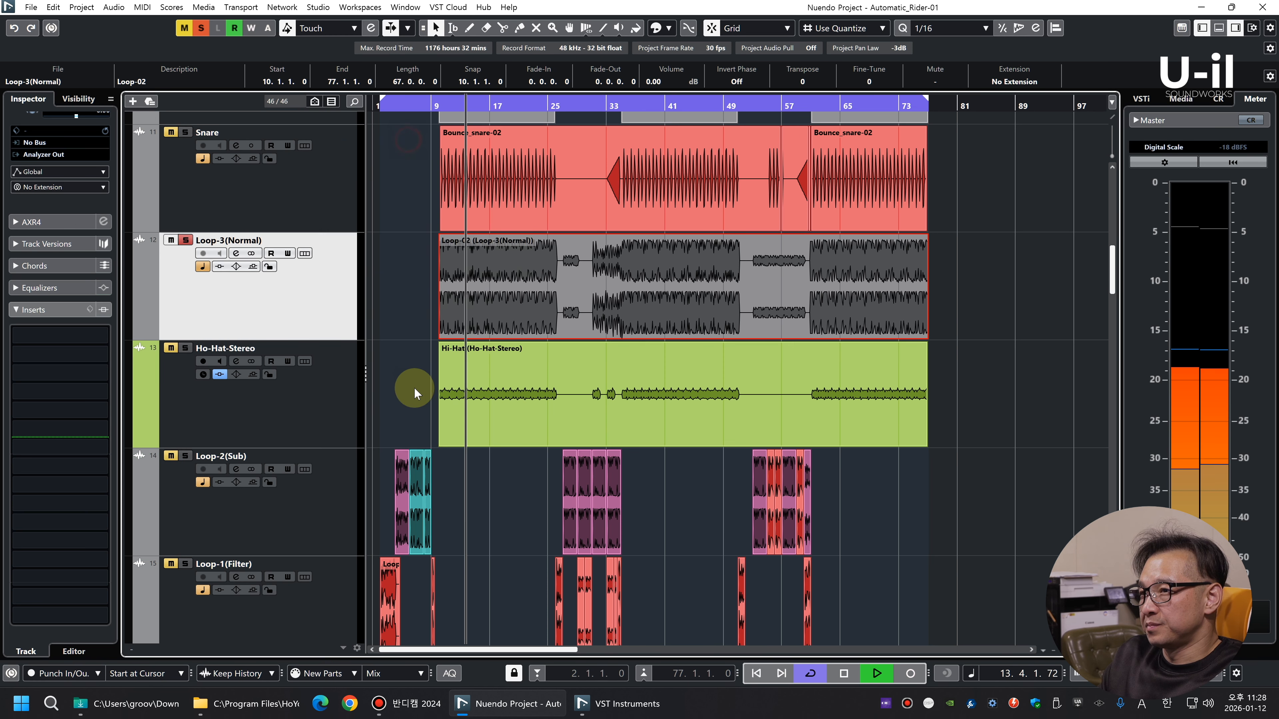
Lower the bounced Loop-3(Normal) event's volume to -9 dB while auditioning it
key("g")
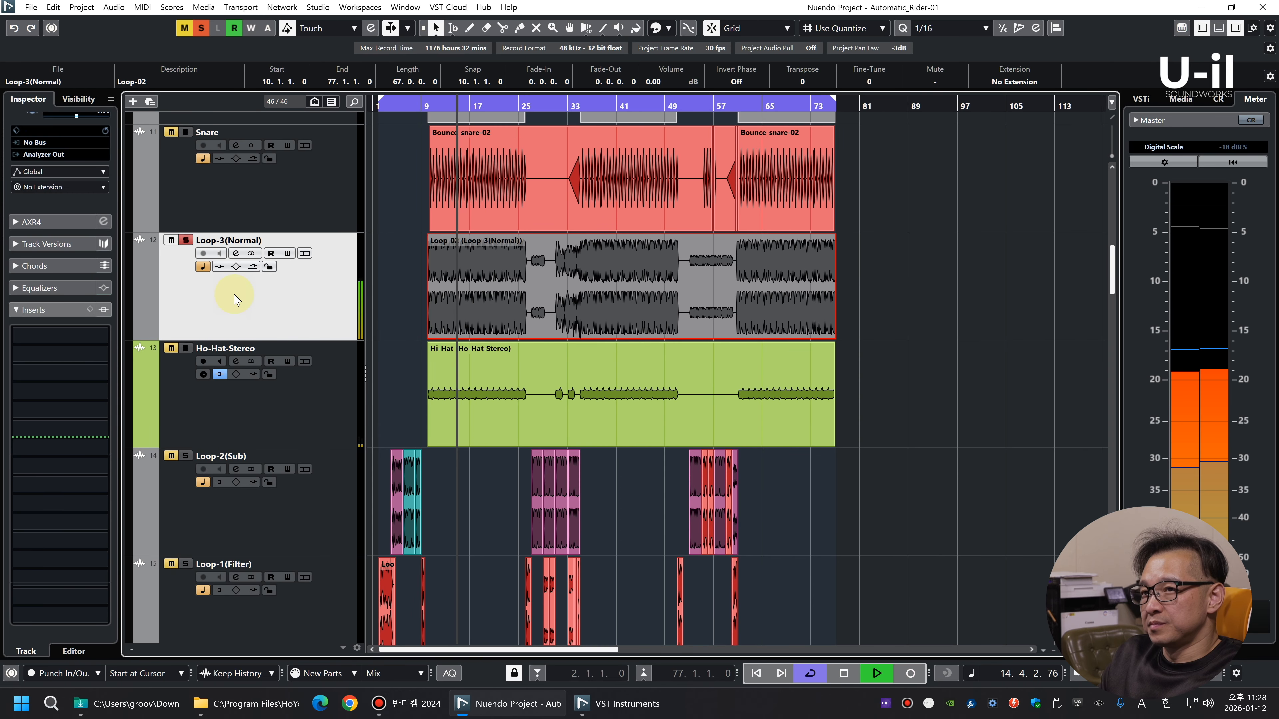
key("space")
left_click(51, 310)
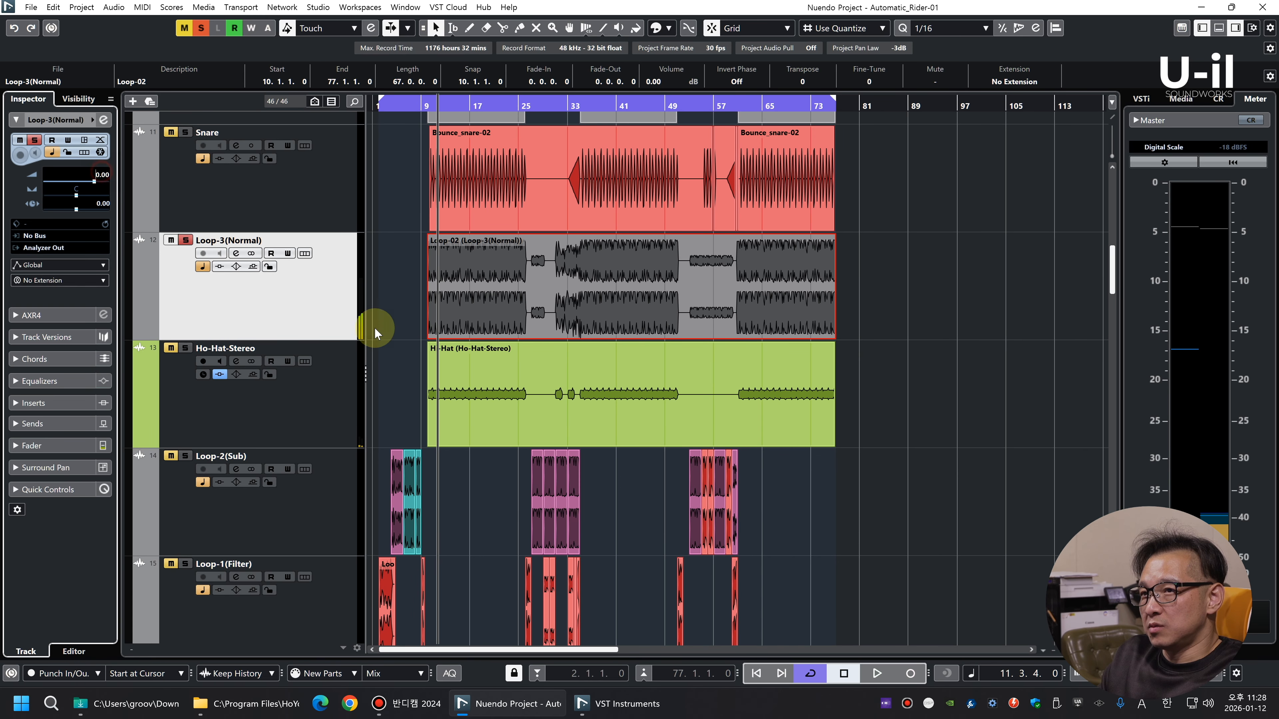
scroll(663, 82, "down", 8)
key("space")
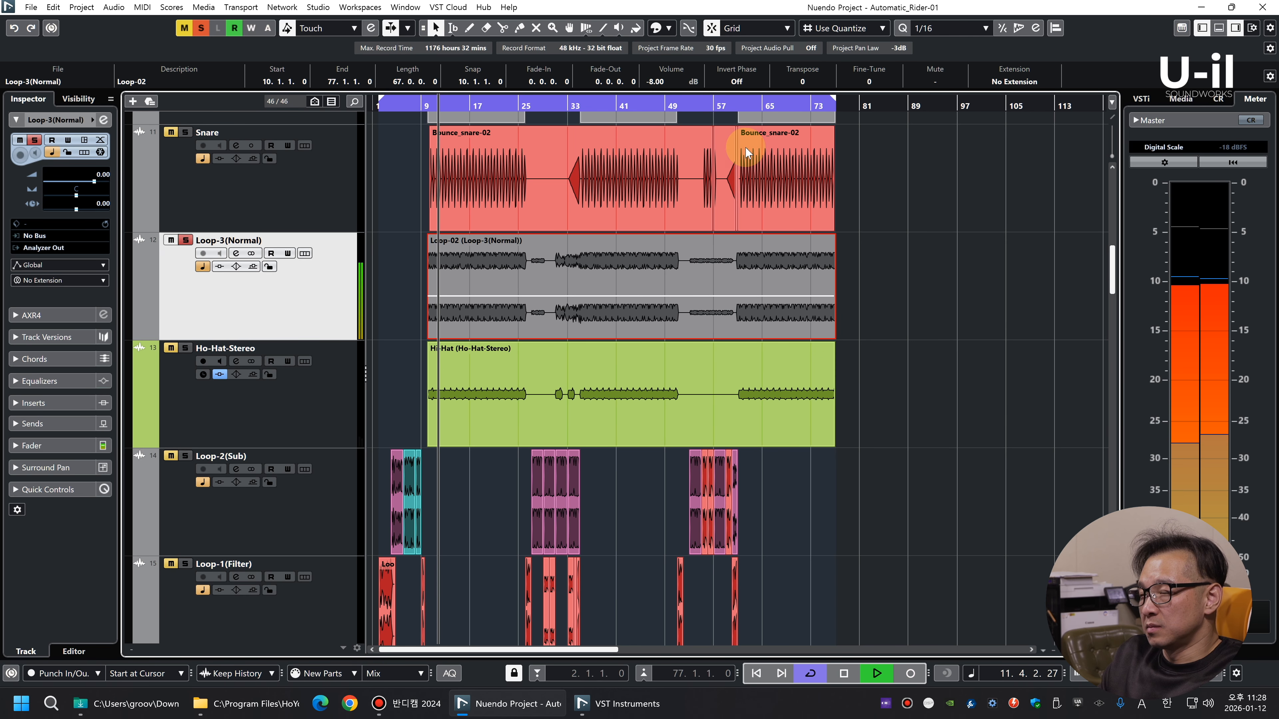
scroll(679, 84, "down", 1)
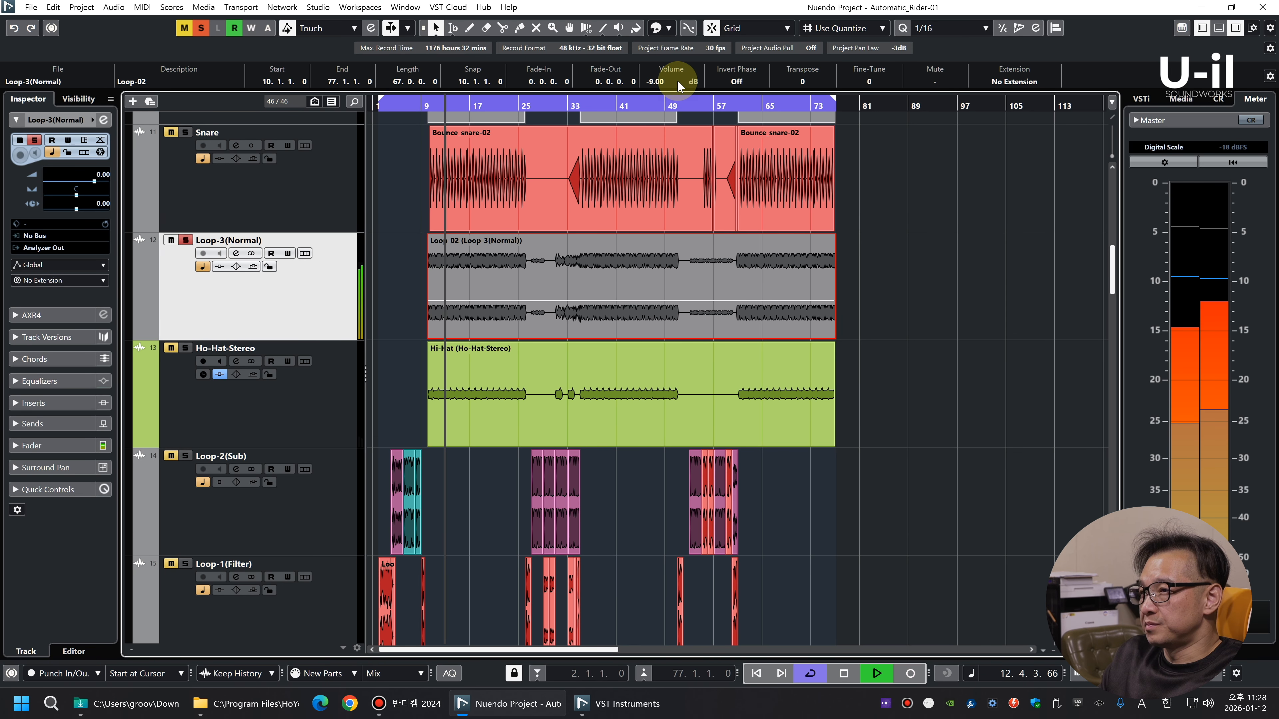
Bounce the Loop-3(Normal) event with its -9 dB volume, replacing the original, and activate the SpectraLayers extension on it
key("space")
key("ctrl+b")
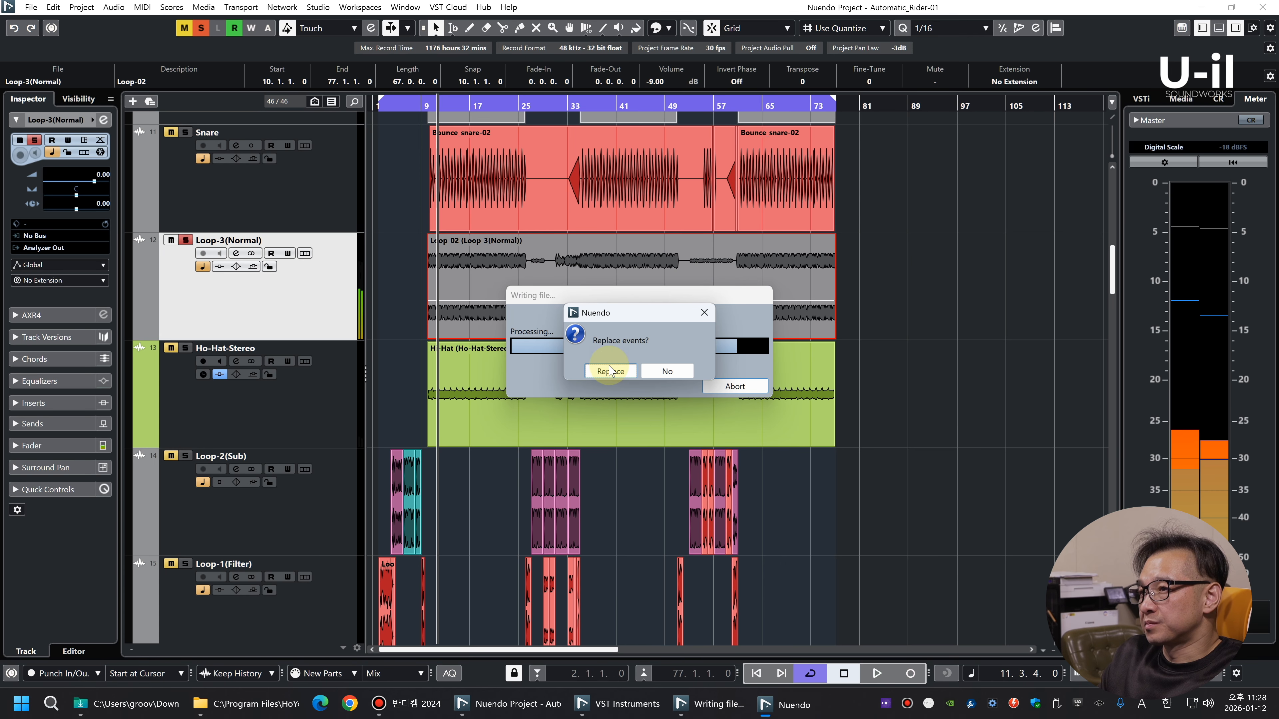
left_click(610, 371)
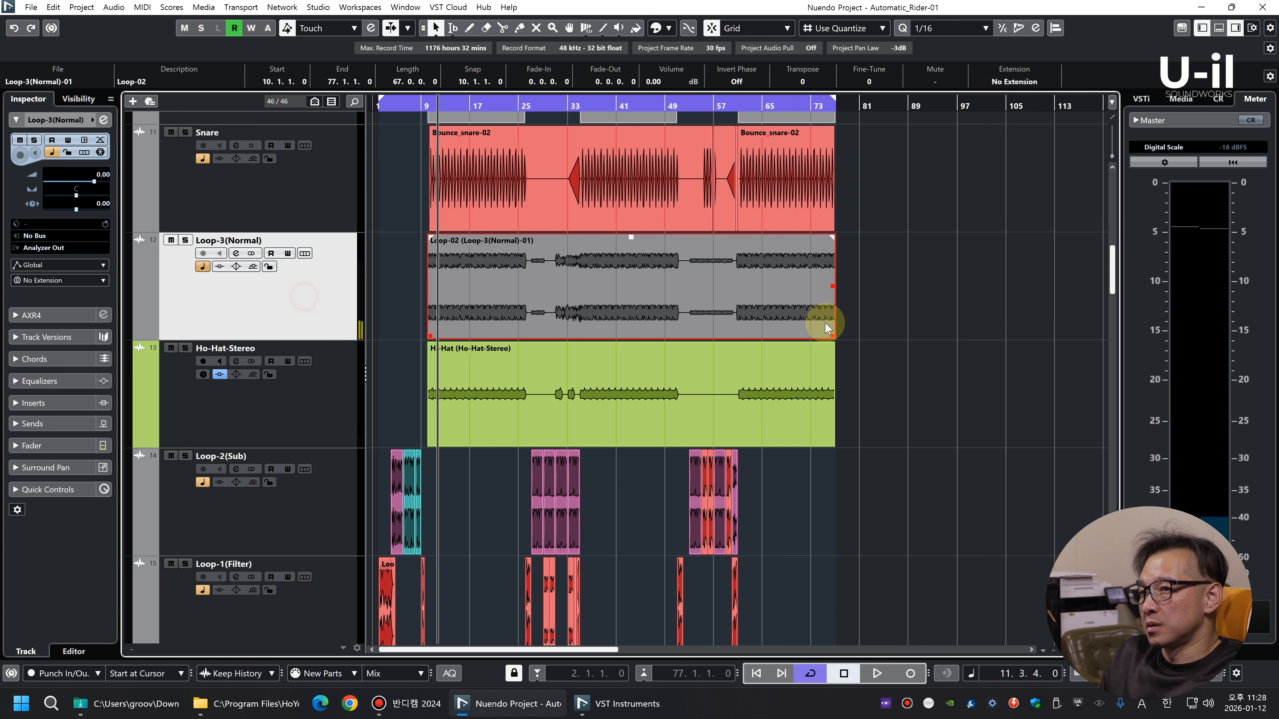
left_click(1022, 83)
left_click(986, 111)
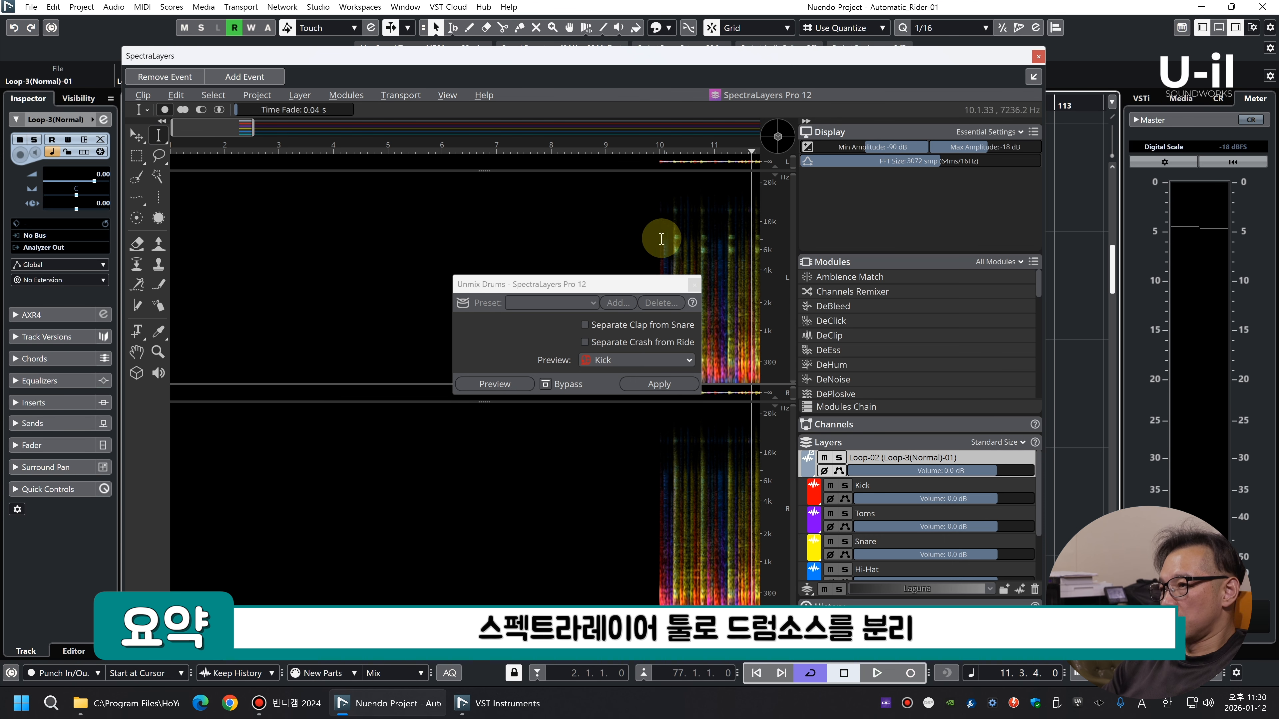
Audition the separated Kick, Toms and Snare layers of Loop-3(Normal) one at a time in solo, and close the editor
left_click(844, 485)
key("space")
key("space")
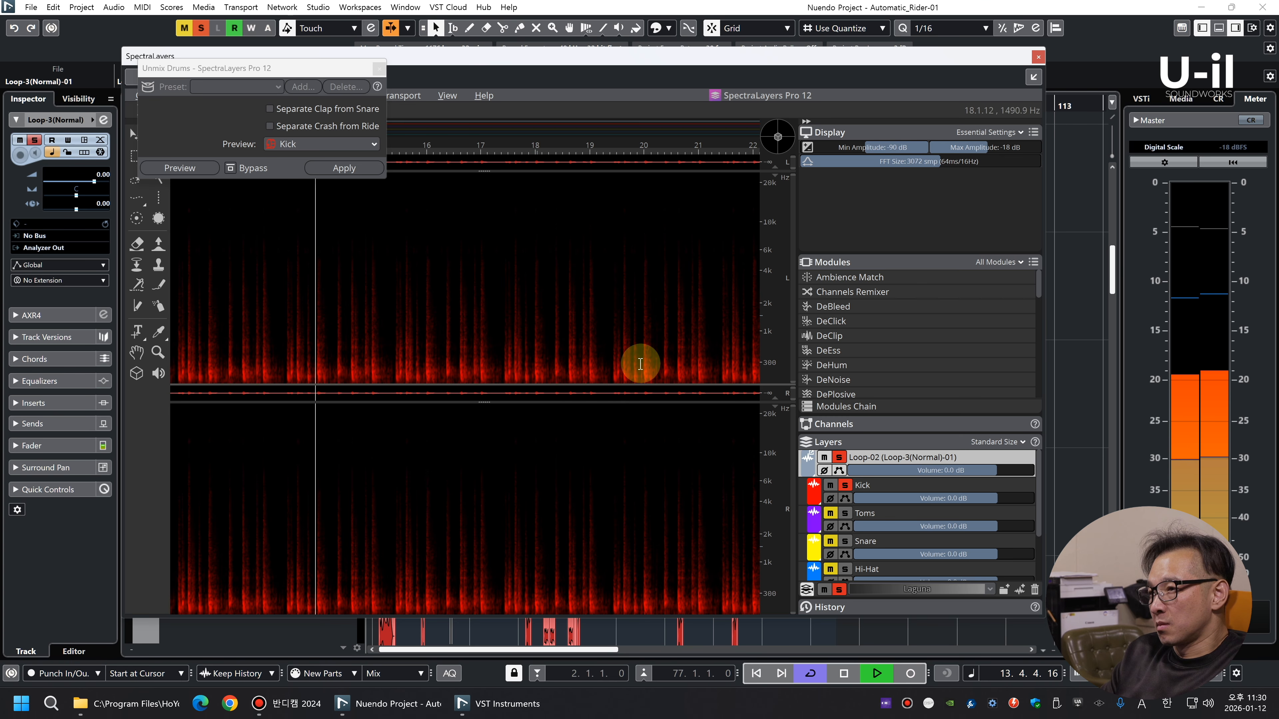
left_click(844, 485)
left_click(845, 513)
key("space")
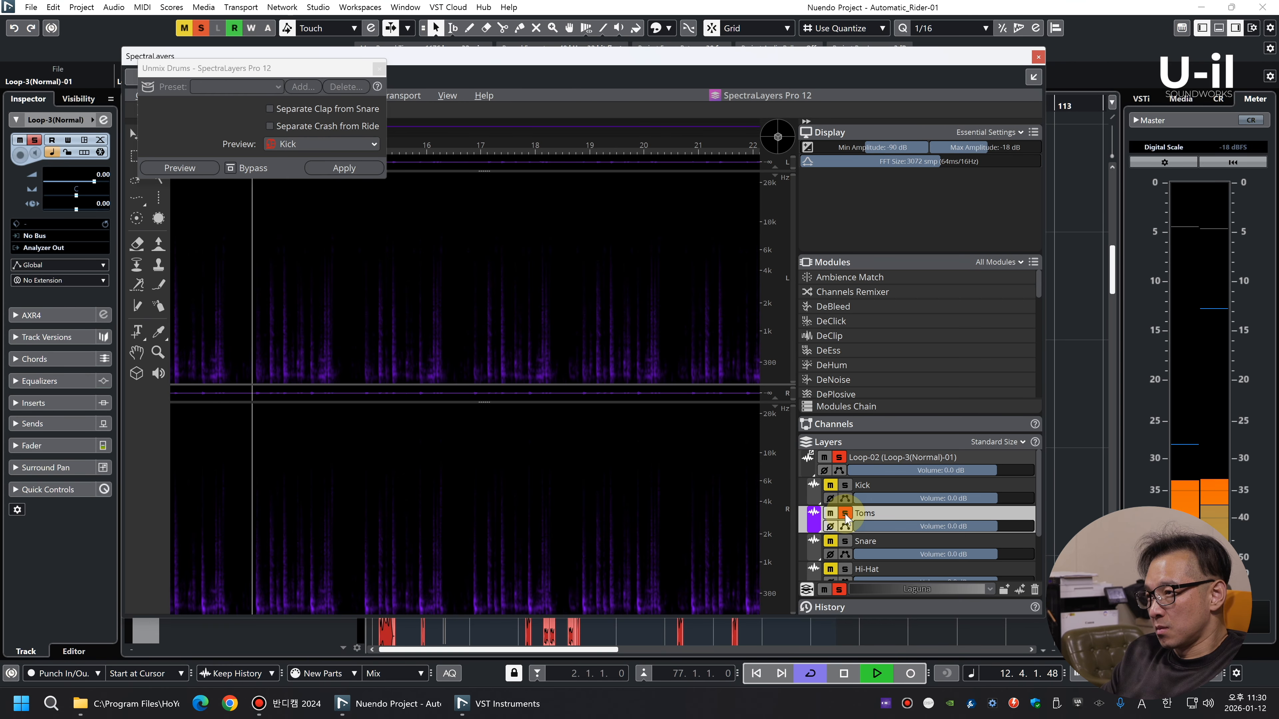
key("space")
left_click(847, 516)
left_click(844, 545)
key("space")
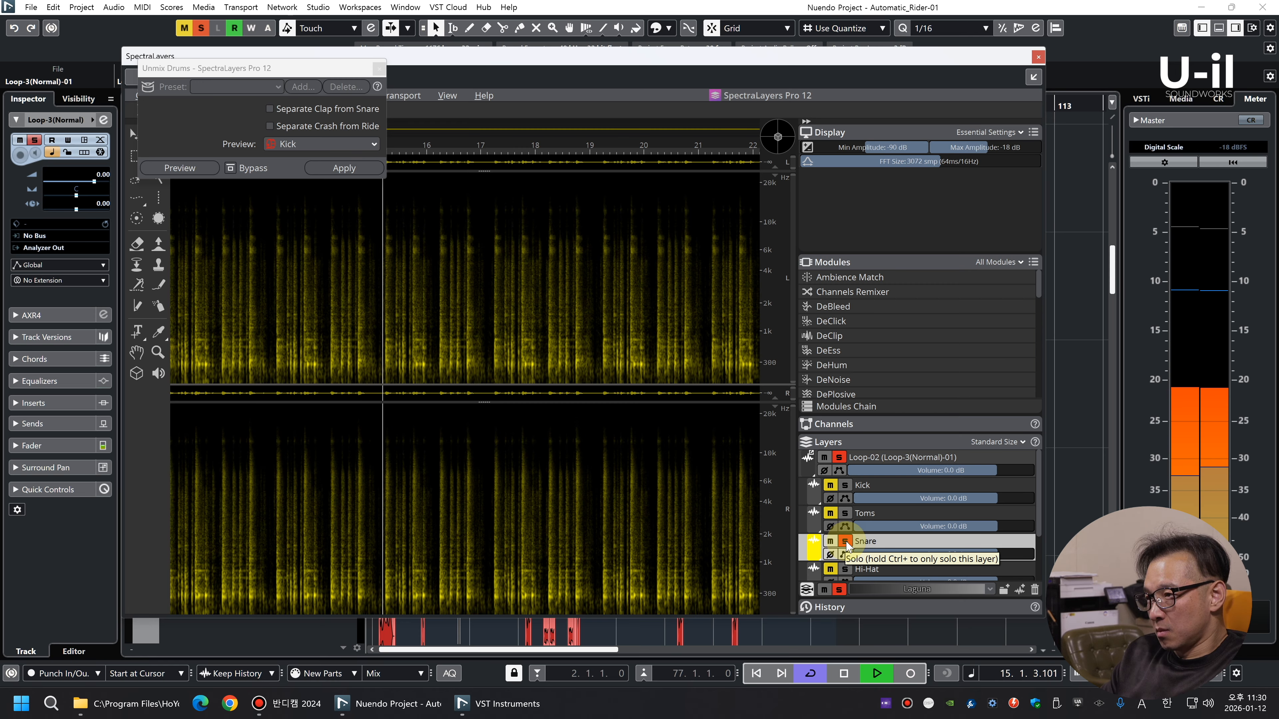
key("space")
left_click(844, 542)
left_click(1038, 57)
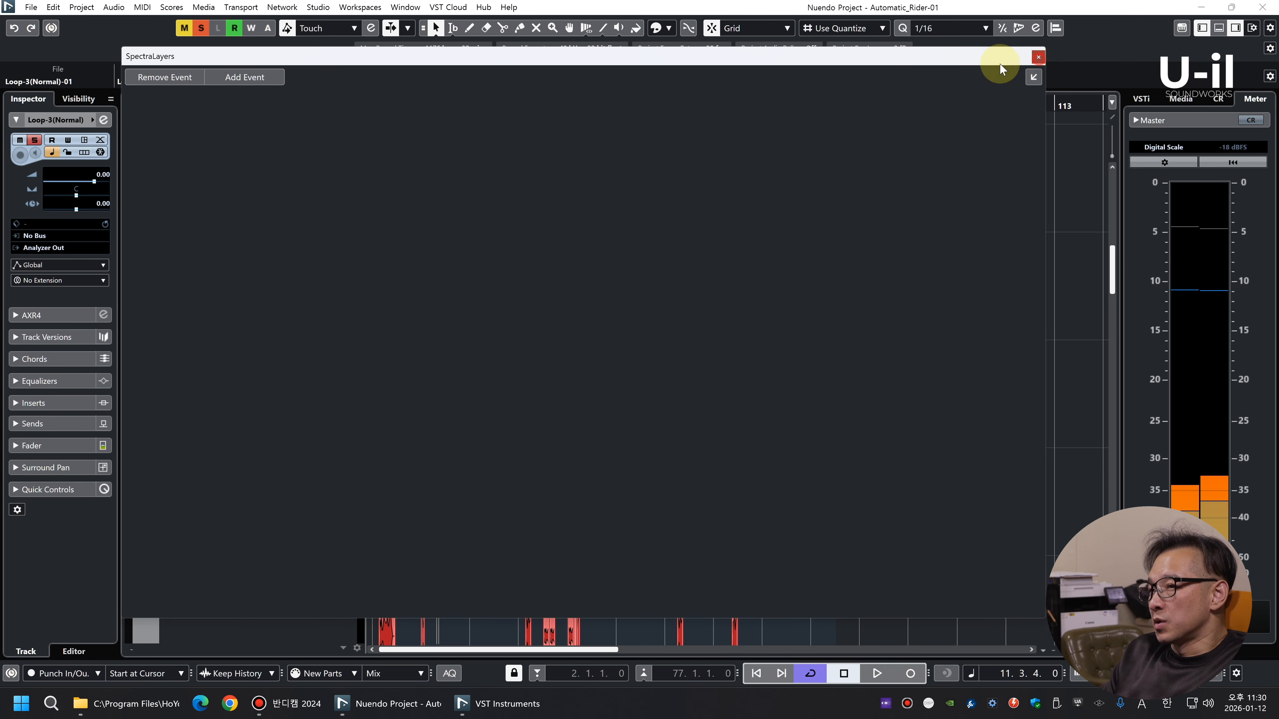
Solo the Snare layer of the Loop-3(Normal) event in SpectraLayers and render the event in place to a new track
double_click(507, 357)
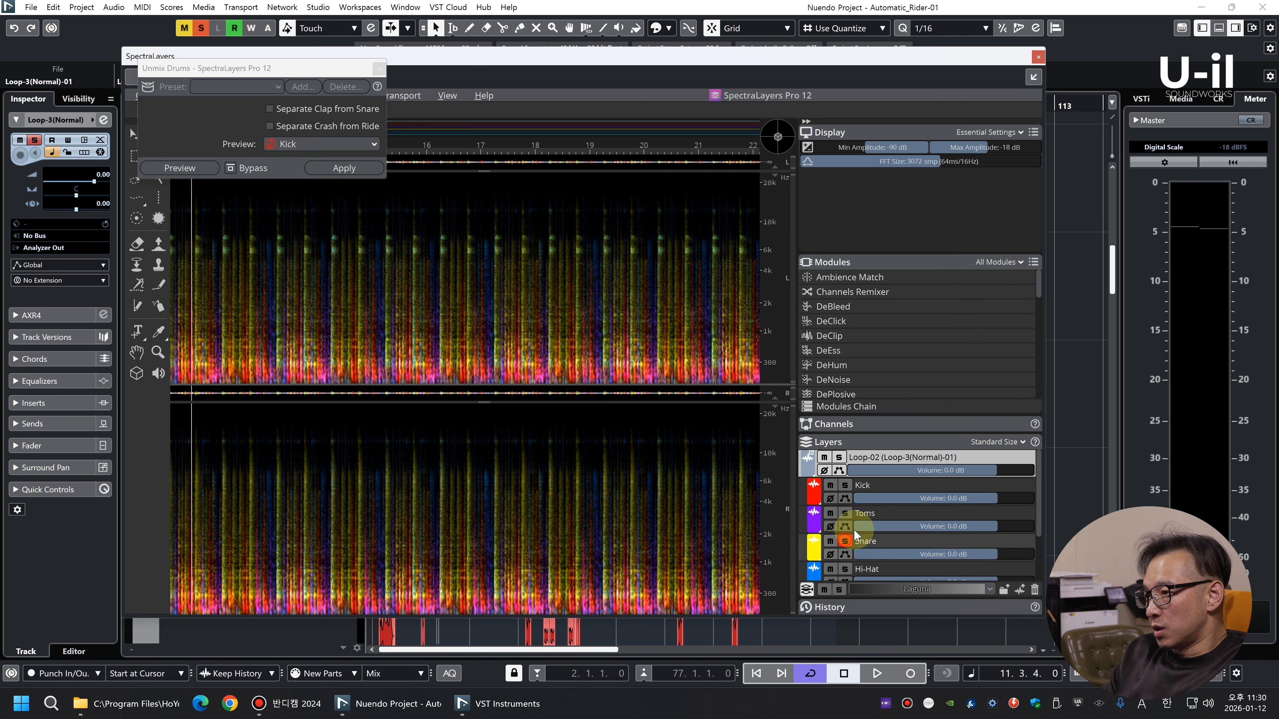
left_click(844, 541)
left_click(1038, 57)
right_click(499, 275)
mouse_move(654, 430)
left_click(745, 430)
Unsolo the Snare layer of the Loop-3(Normal) event in SpectraLayers, mute it instead, and close the editor
double_click(474, 296)
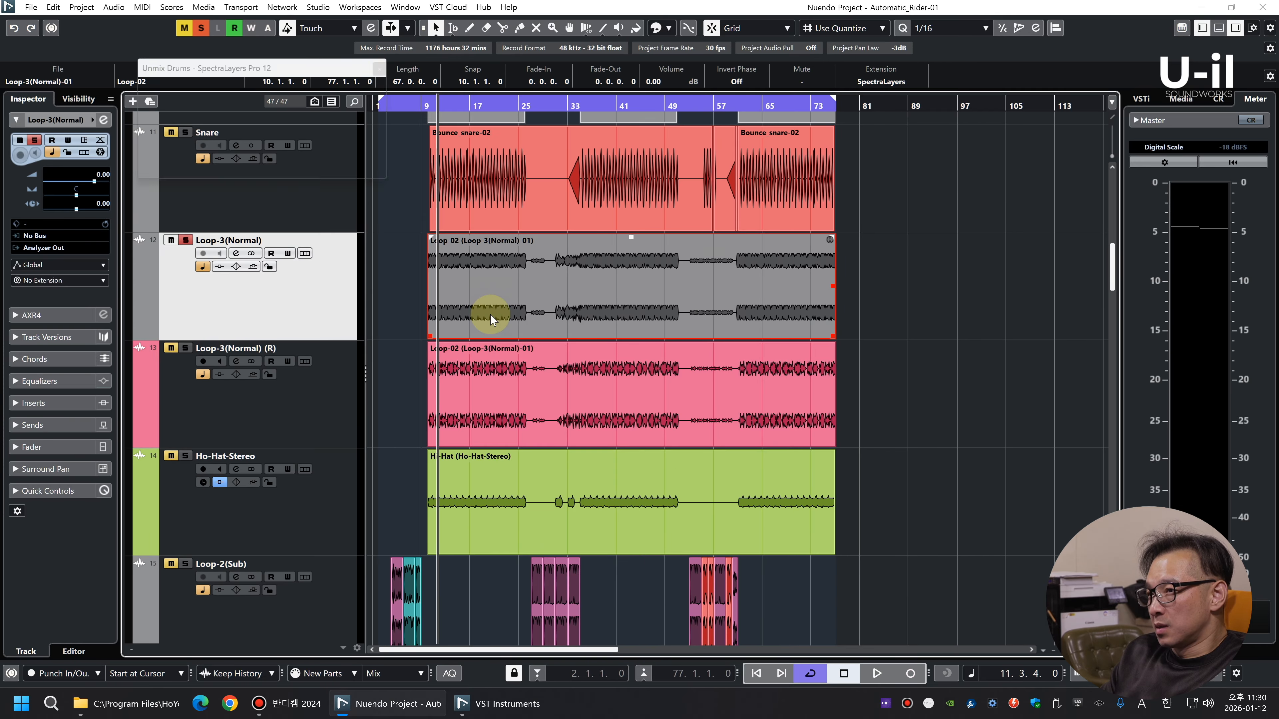
left_click(845, 541)
left_click(830, 541)
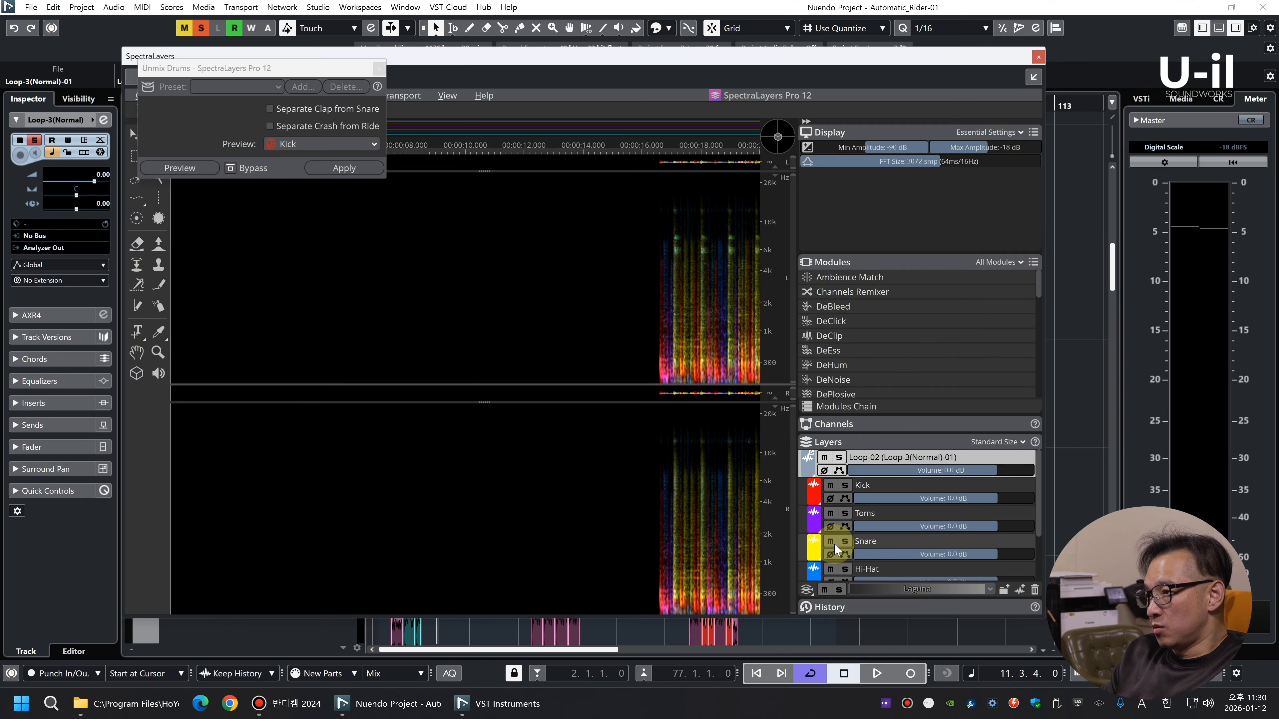
left_click_drag(1038, 532, 1036, 565)
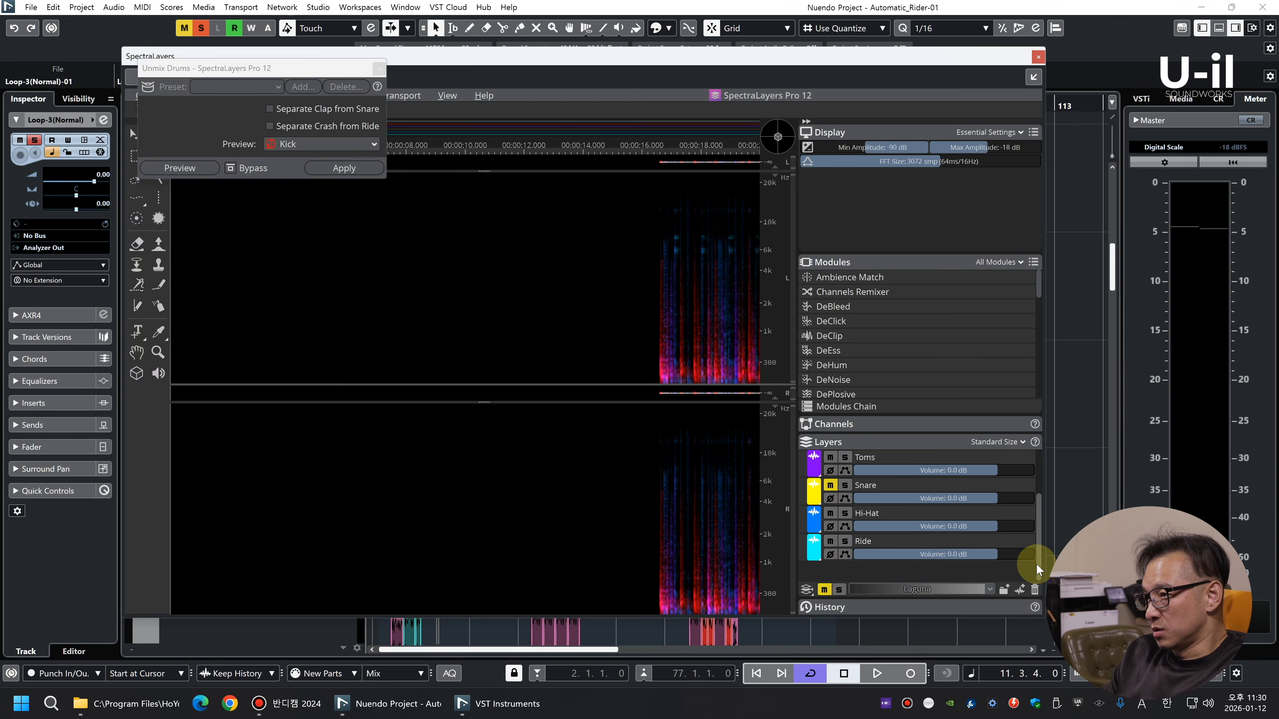
left_click(1038, 56)
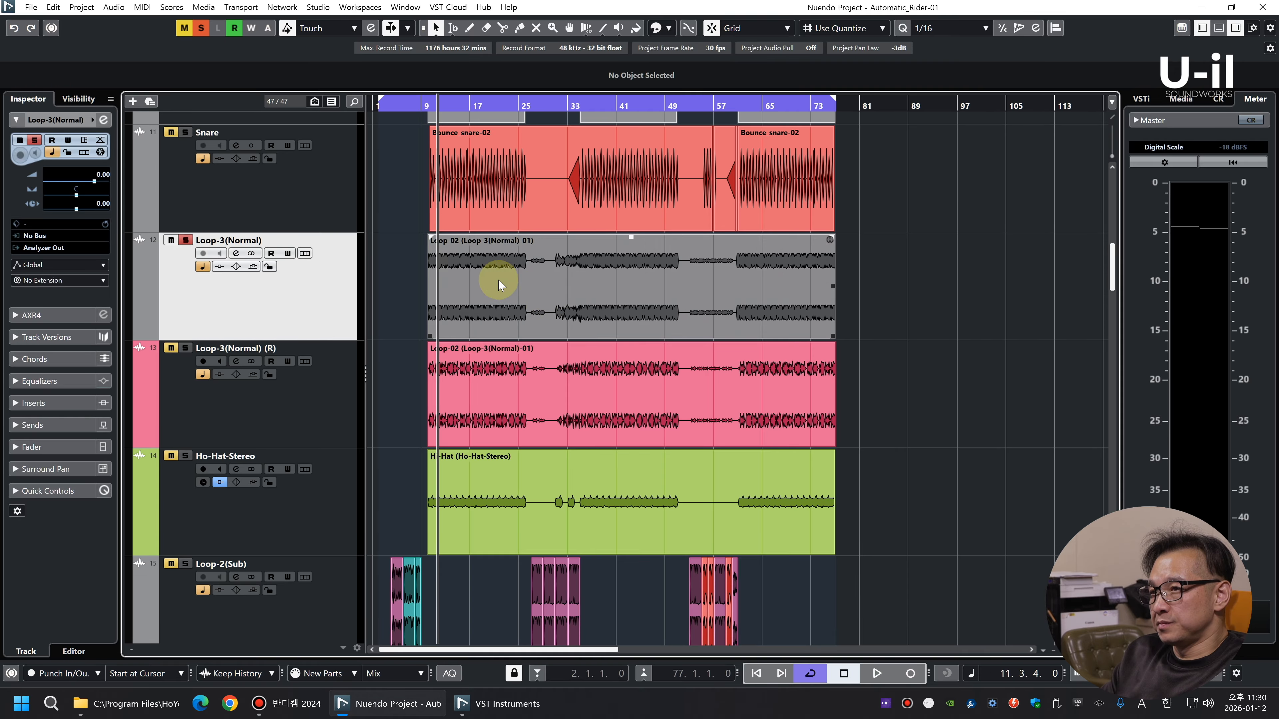
Rename the rendered snare track Loop-Drums-Snare and play it in solo together with Loop-Drums1
double_click(265, 455)
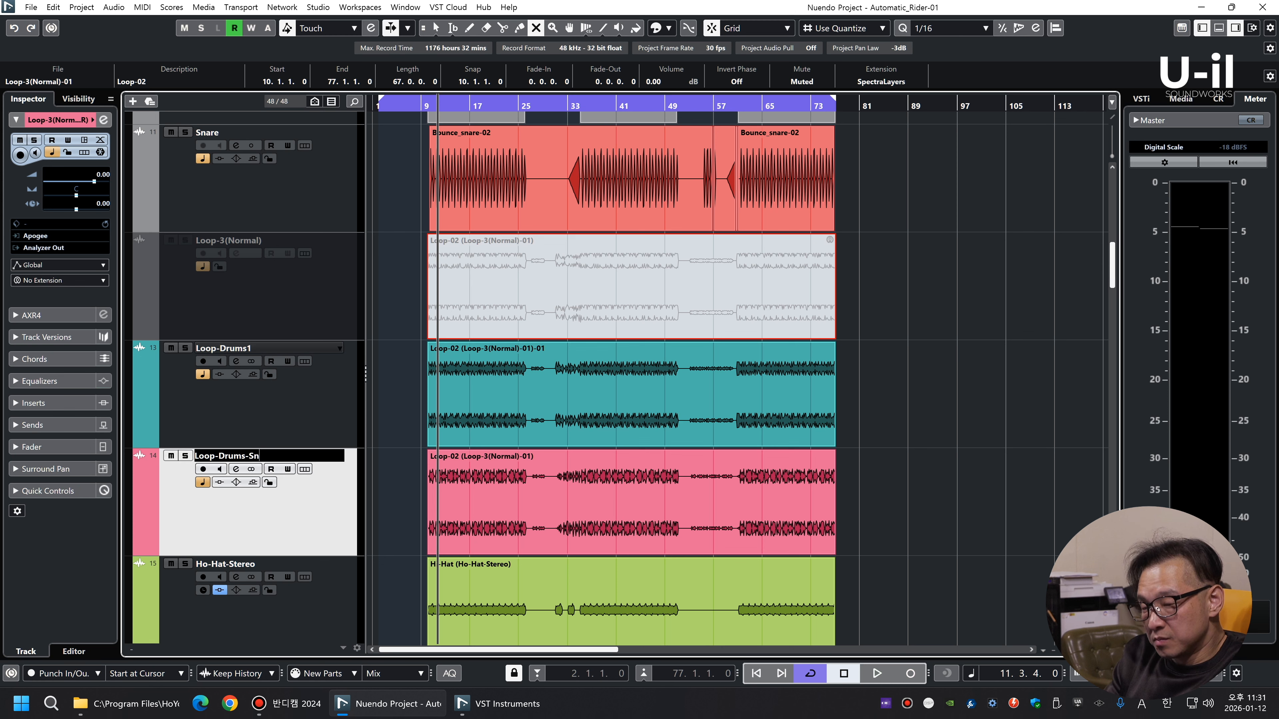
key("Return")
key("space")
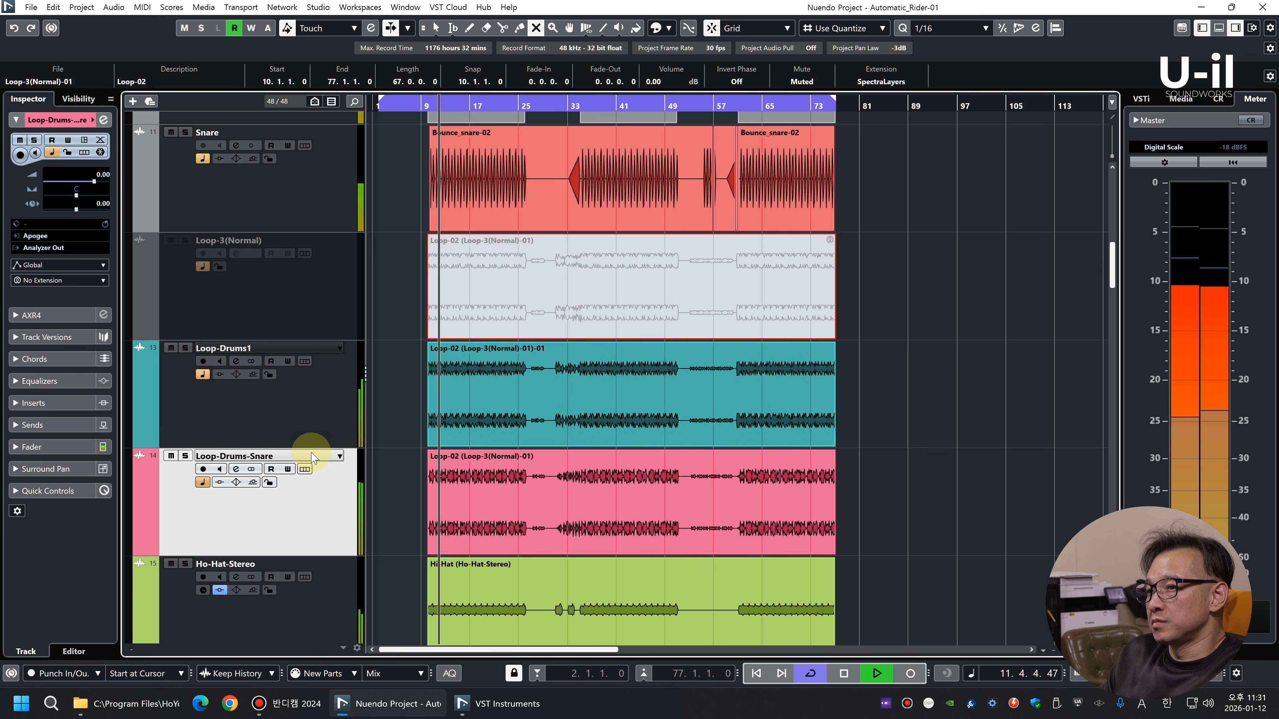
left_click(309, 423)
left_click(323, 514, "shift")
key("s")
left_click(317, 409)
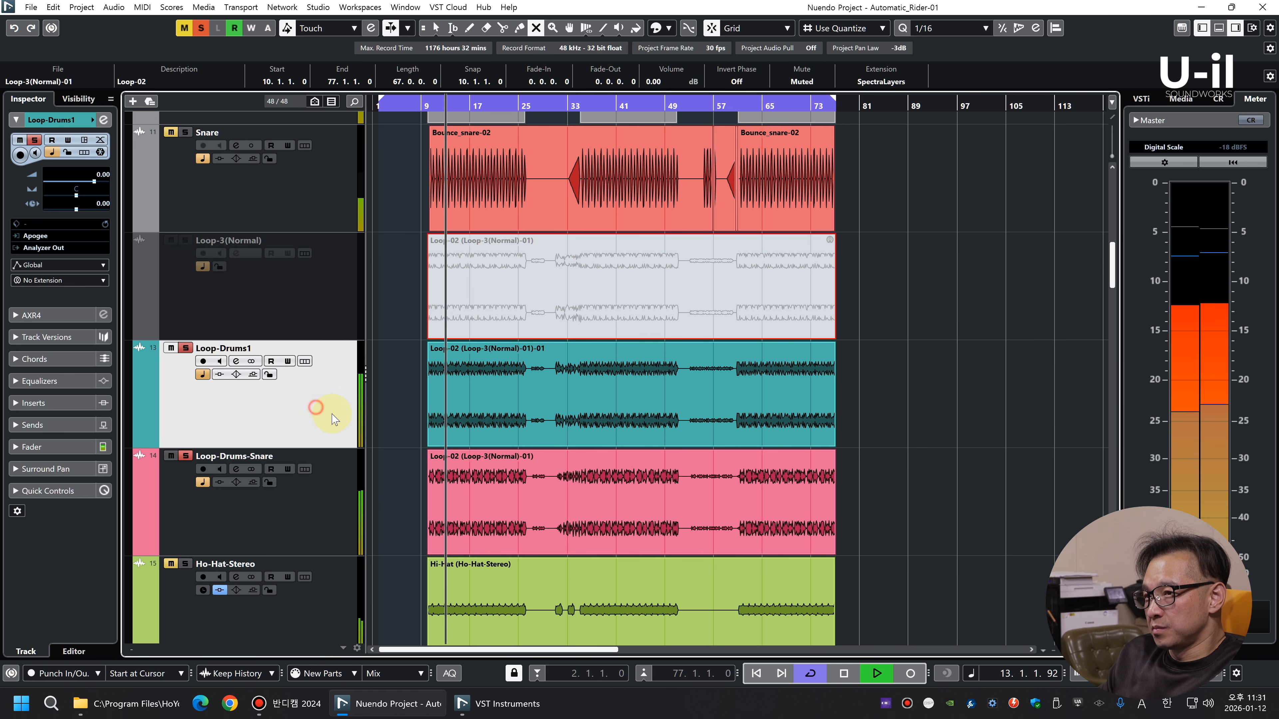
Temporarily mute the Loop-Drums1 event during playback to hear Loop-Drums-Snare alone, and stop playback
left_click(598, 299)
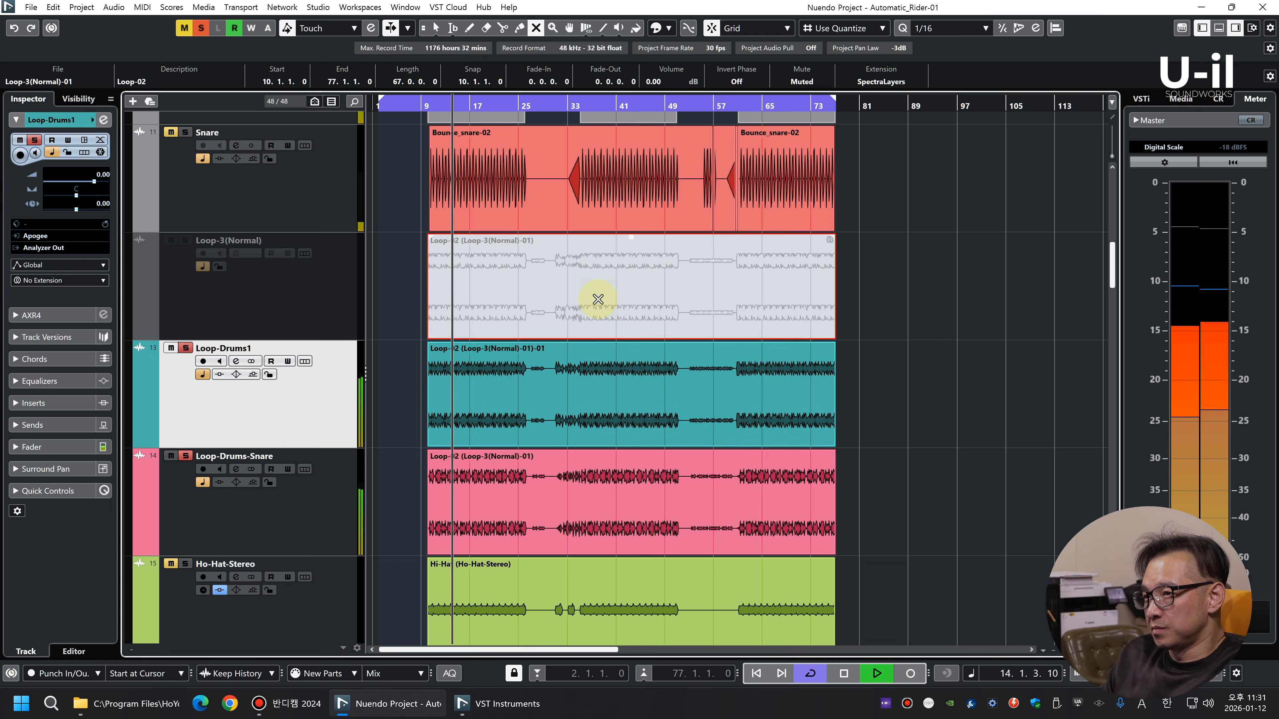
left_click(593, 405)
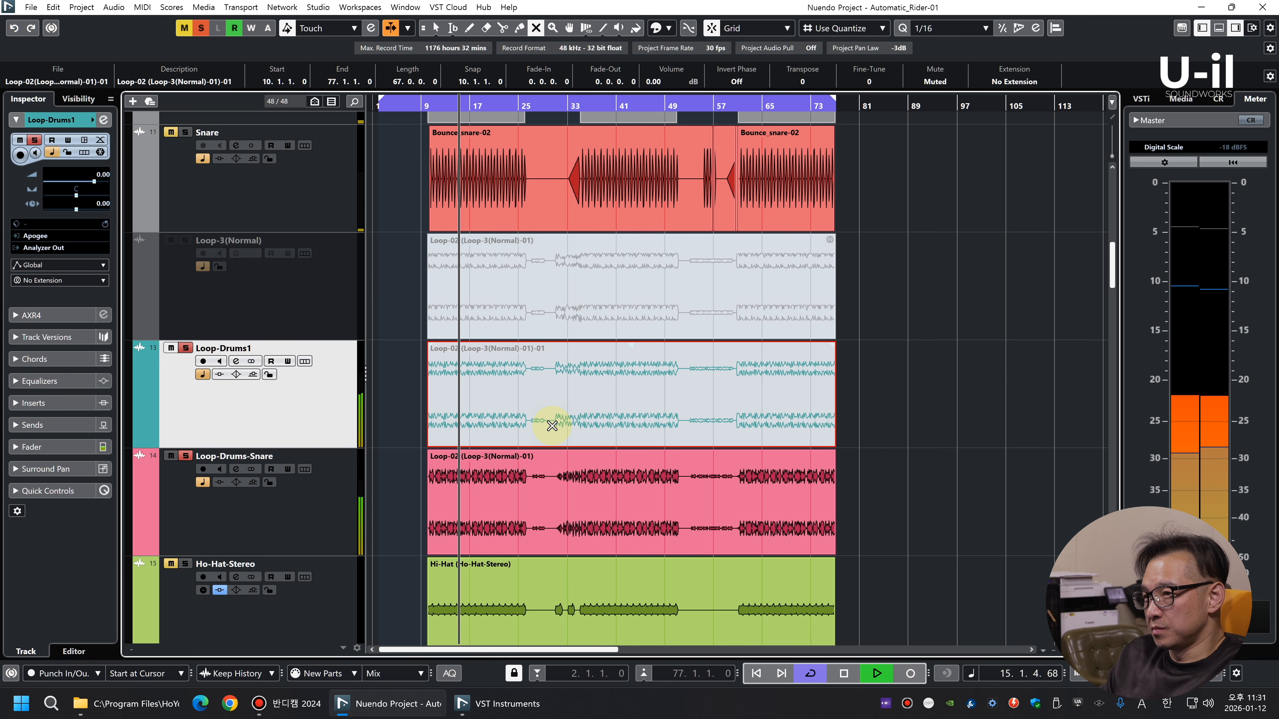
left_click(522, 399)
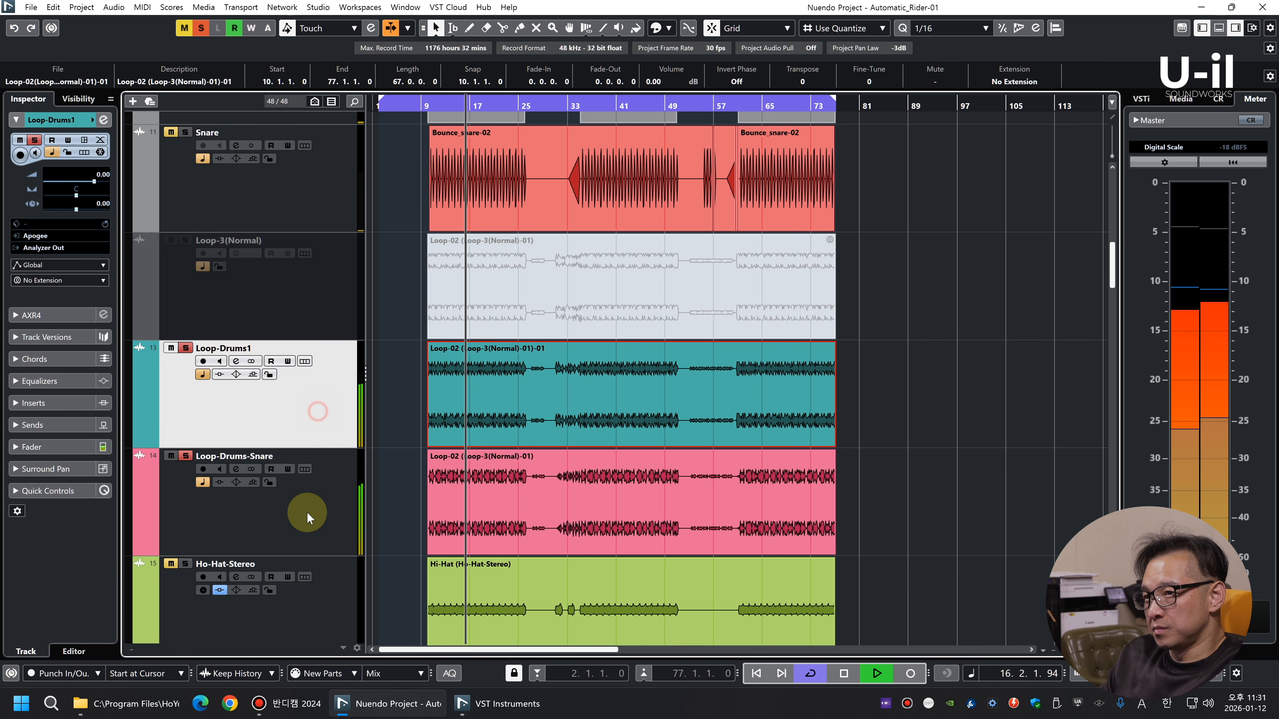
key("space")
Insert REQ 2 Stereo on the Loop-Drums1 channel and set its band 1 low-cut filter frequency to 147
left_click(329, 498)
key("F3")
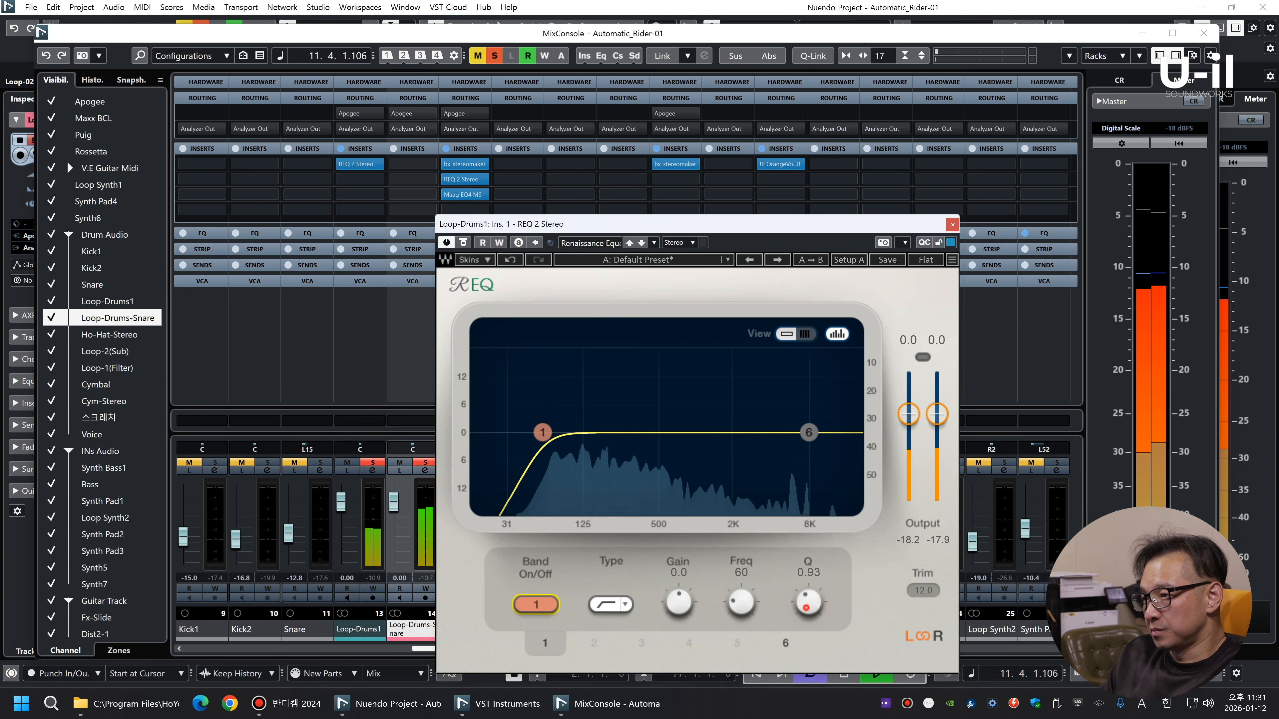
left_click_drag(811, 606, 811, 571)
mouse_move(740, 604)
left_mouse_down()
mouse_move(740, 574)
mouse_move(743, 600)
left_mouse_up()
Copy REQ 2 Stereo from Loop-Drums1 to Loop-Drums-Snare, set its band 1 low-cut frequency to 57, and close the mixer
left_click_drag(358, 164, 411, 166)
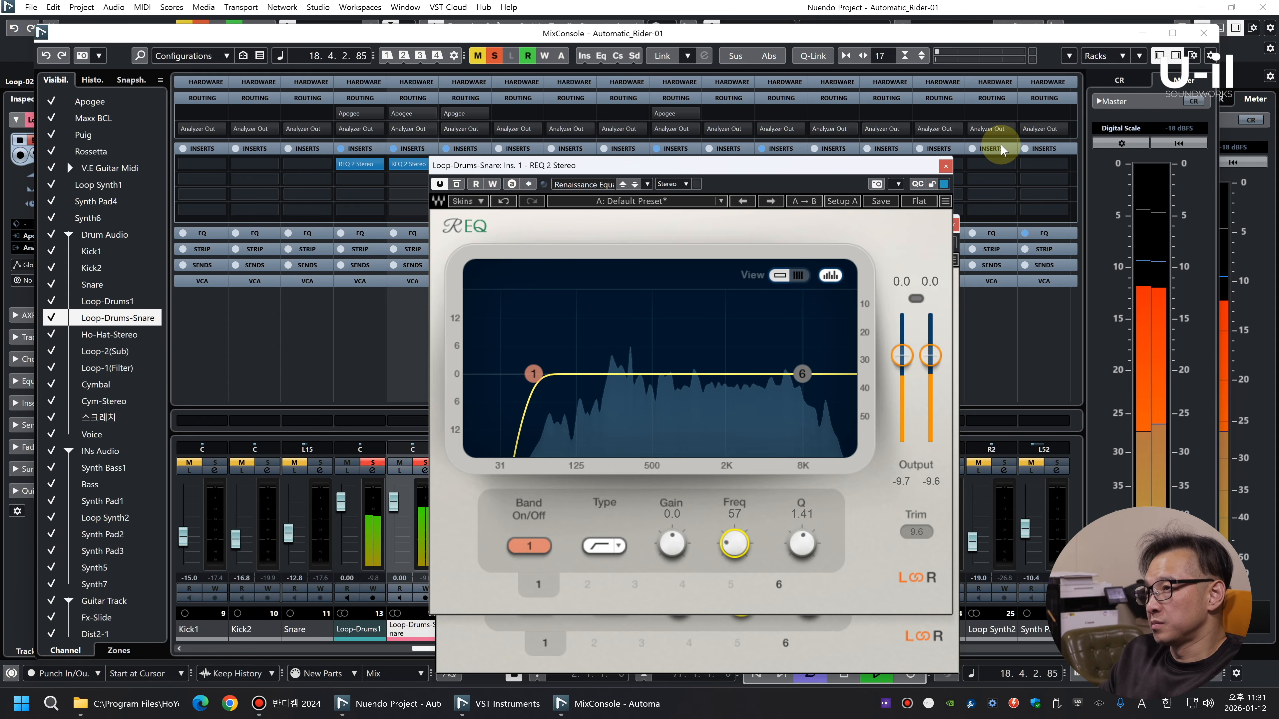
left_click(946, 167)
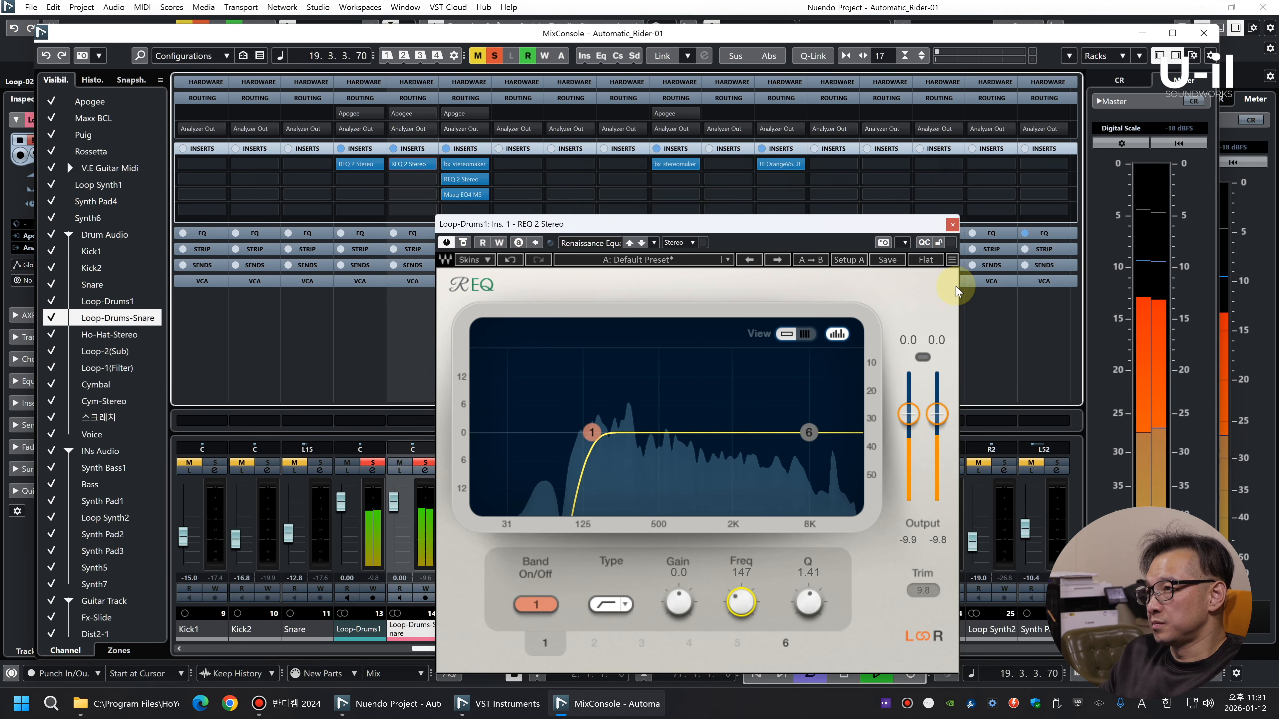
left_click(954, 221)
key("space")
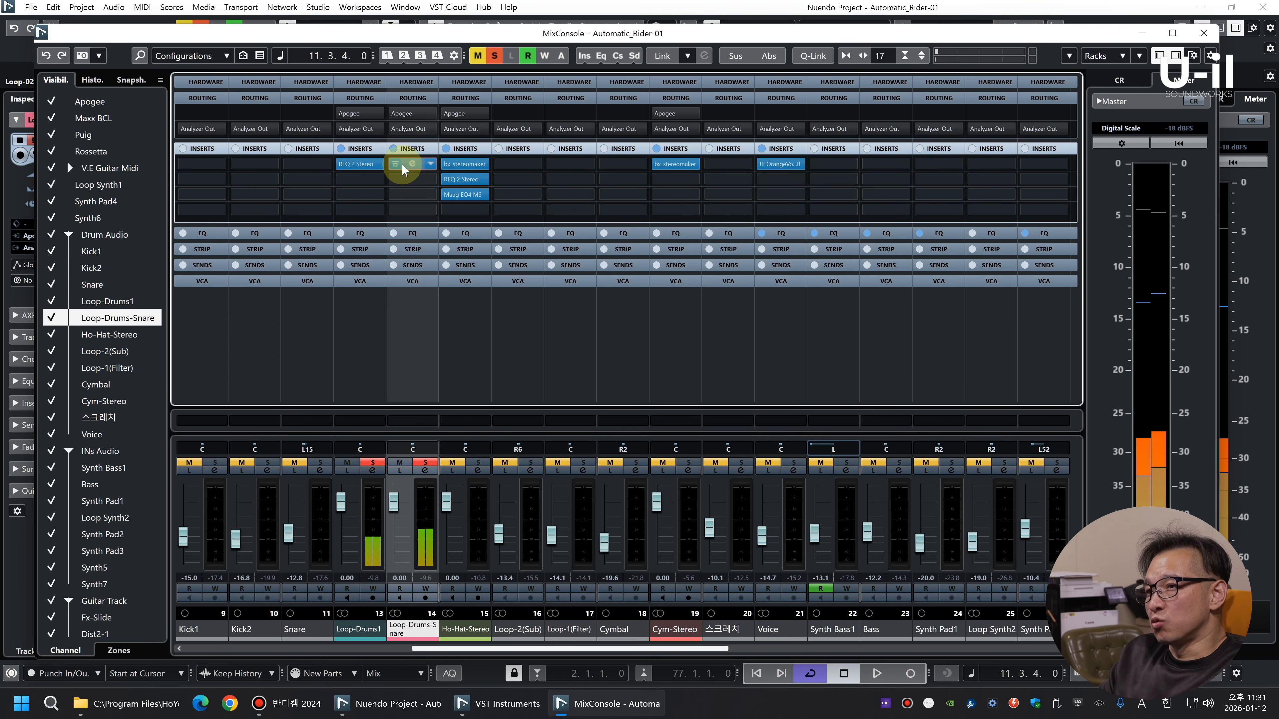
left_click(424, 551)
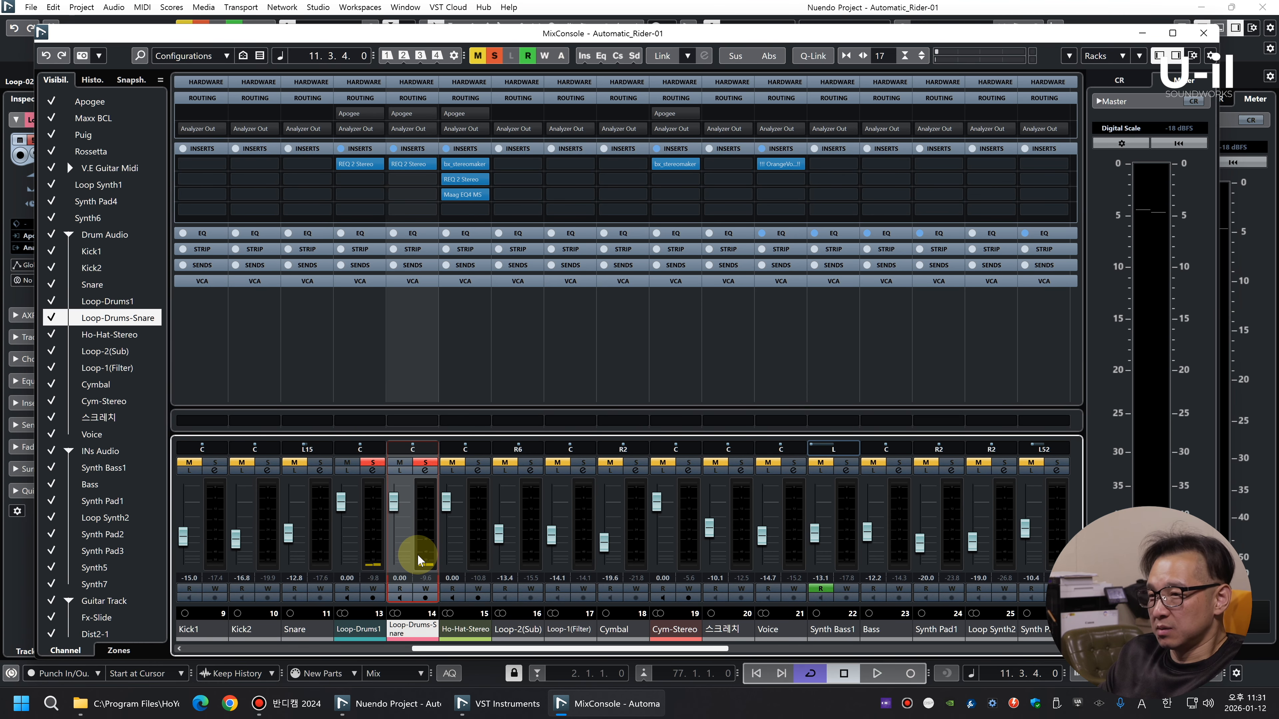
key("F3")
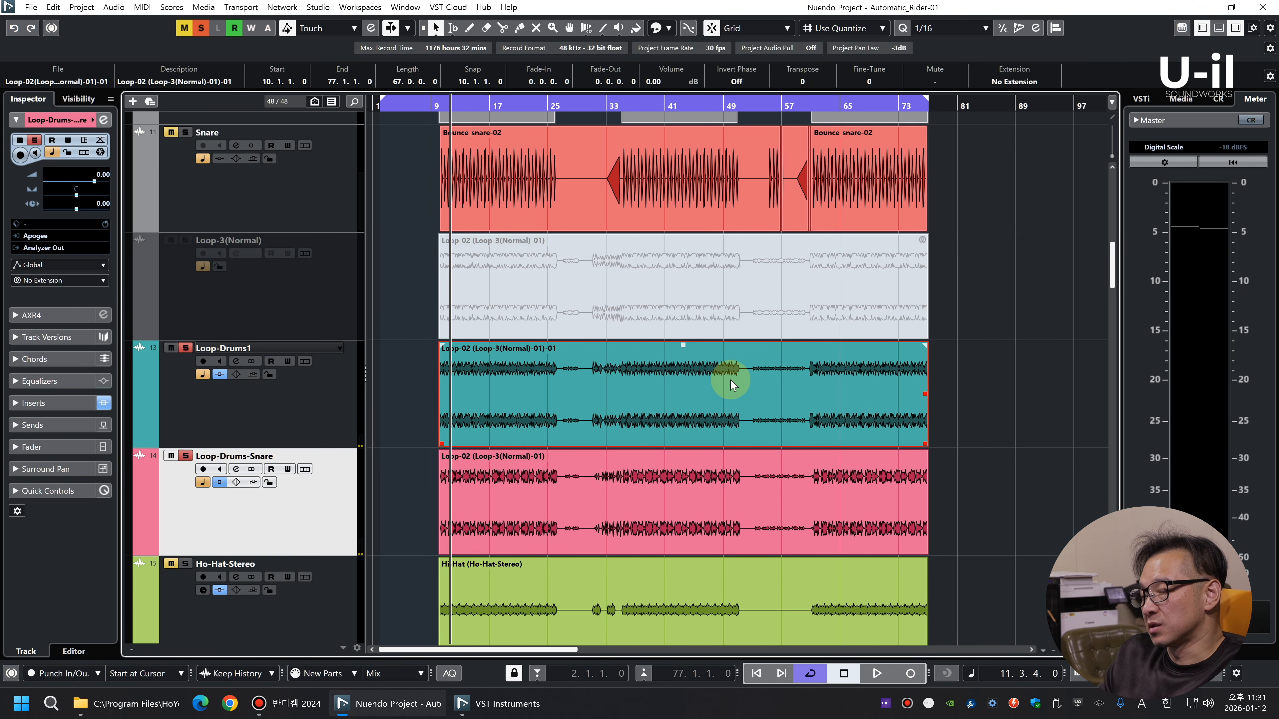
Listen to the soloed Loop-Drums1 and Loop-Drums-Snare tracks from the current position and again from around bar 27
key("space")
left_click(932, 454)
key("shift+g")
key("shift+g")
key("shift+g")
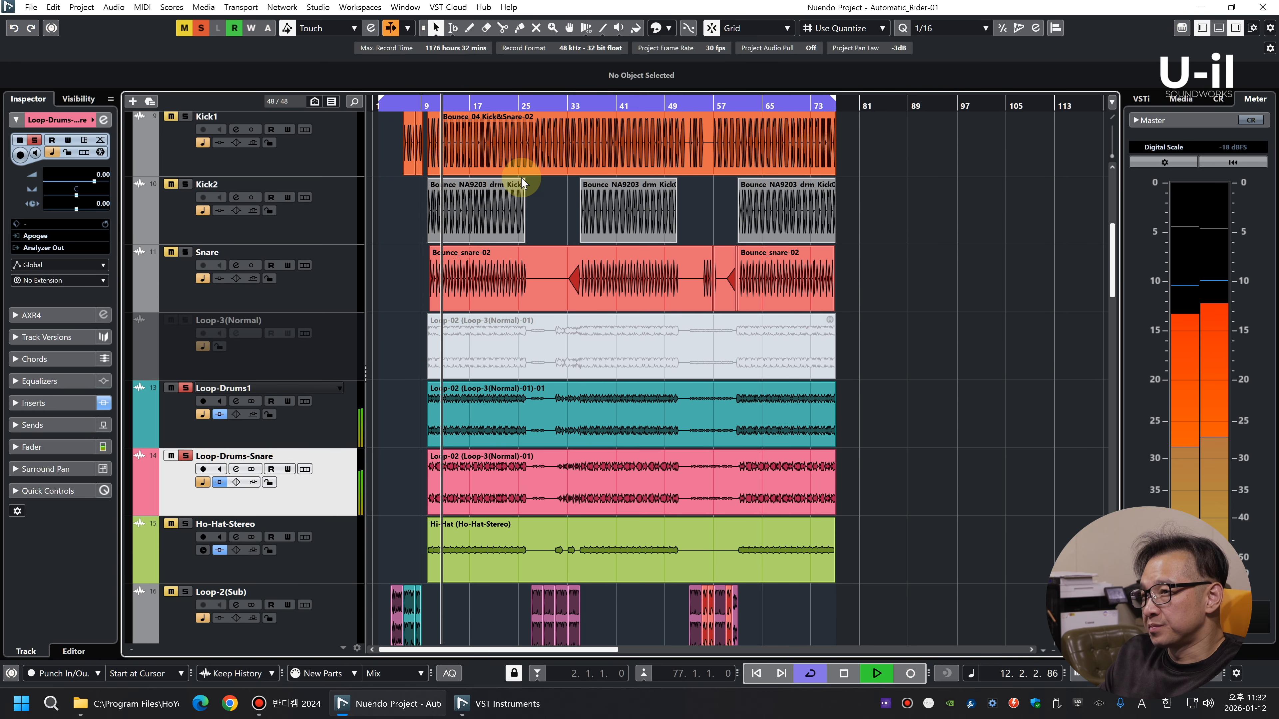
key("shift+h")
left_click(536, 102)
key("g")
scroll(684, 395, "down", 3)
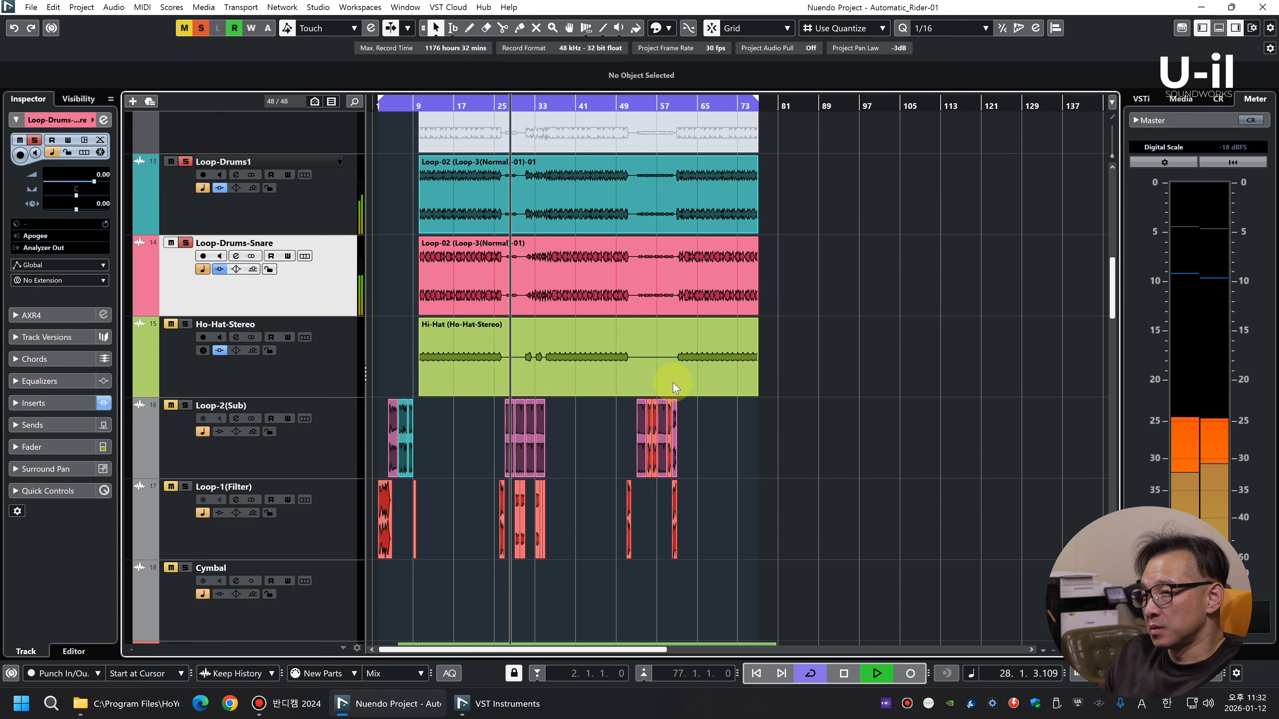
key("h")
key("h")
key("h")
key("h")
key("h")
key("h")
key("g")
key("g")
key("g")
key("space")
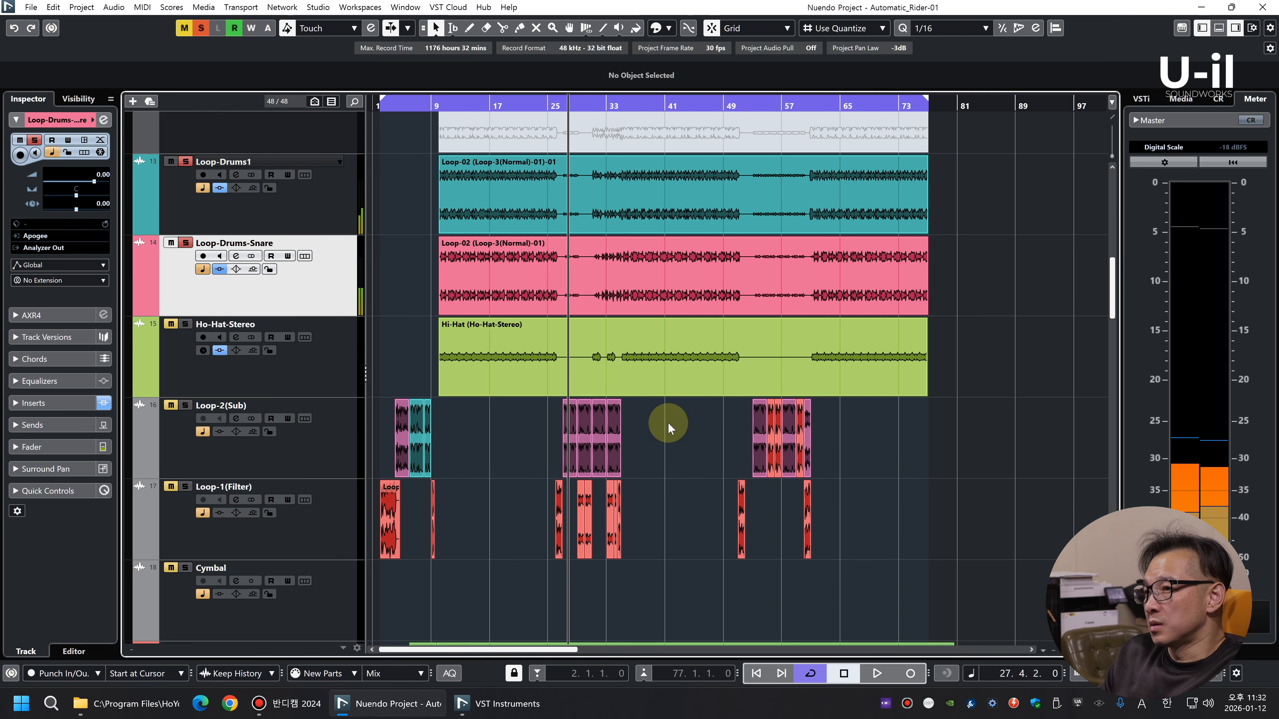
Add Loop-2(Sub) to the soloed drum loops and play its events from around bar 27
scroll(253, 392, "down", 2)
left_click(354, 347)
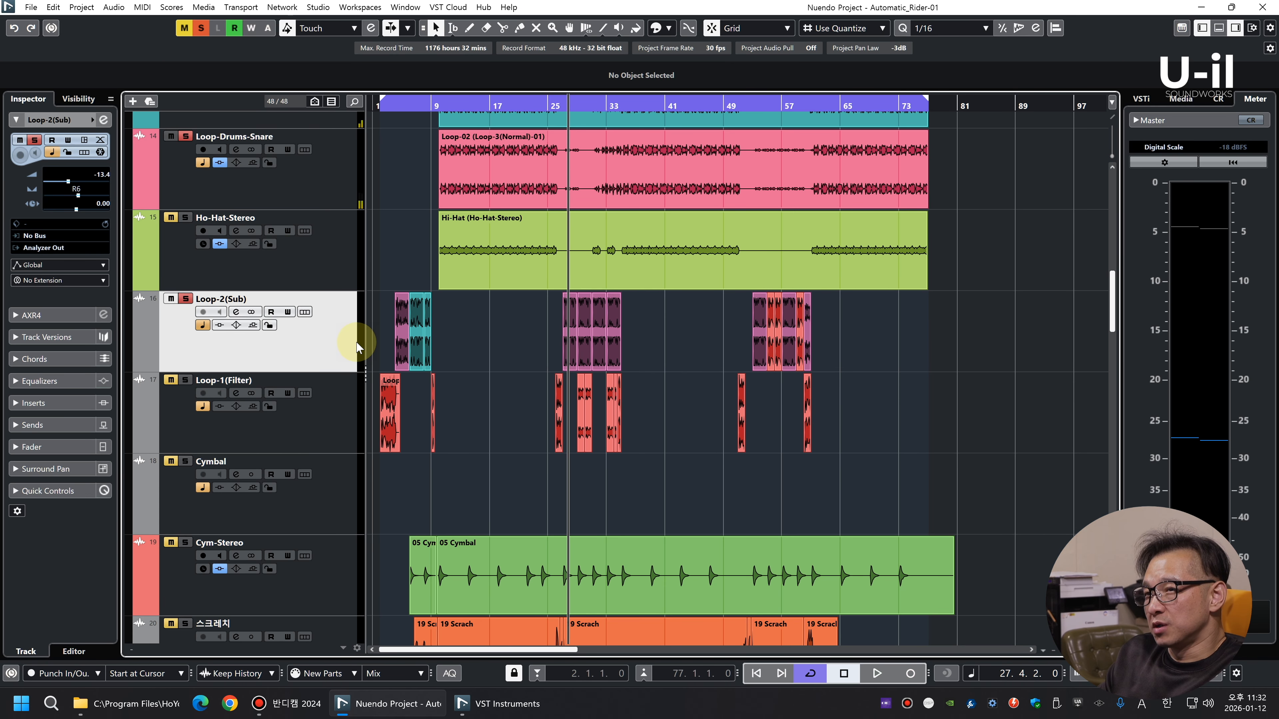
key("space")
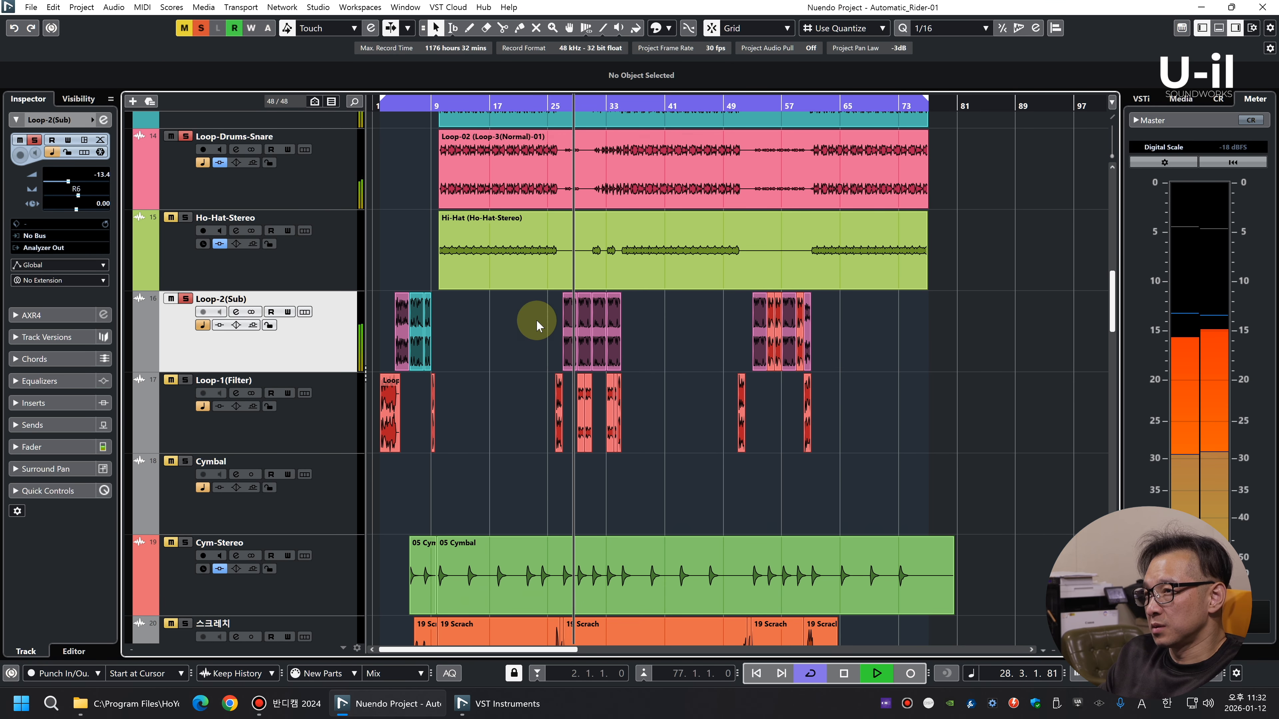
key("shift+g")
key("shift+g")
key("shift+g")
key("shift+h")
key("shift+h")
key("h")
key("h")
key("h")
key("h")
key("h")
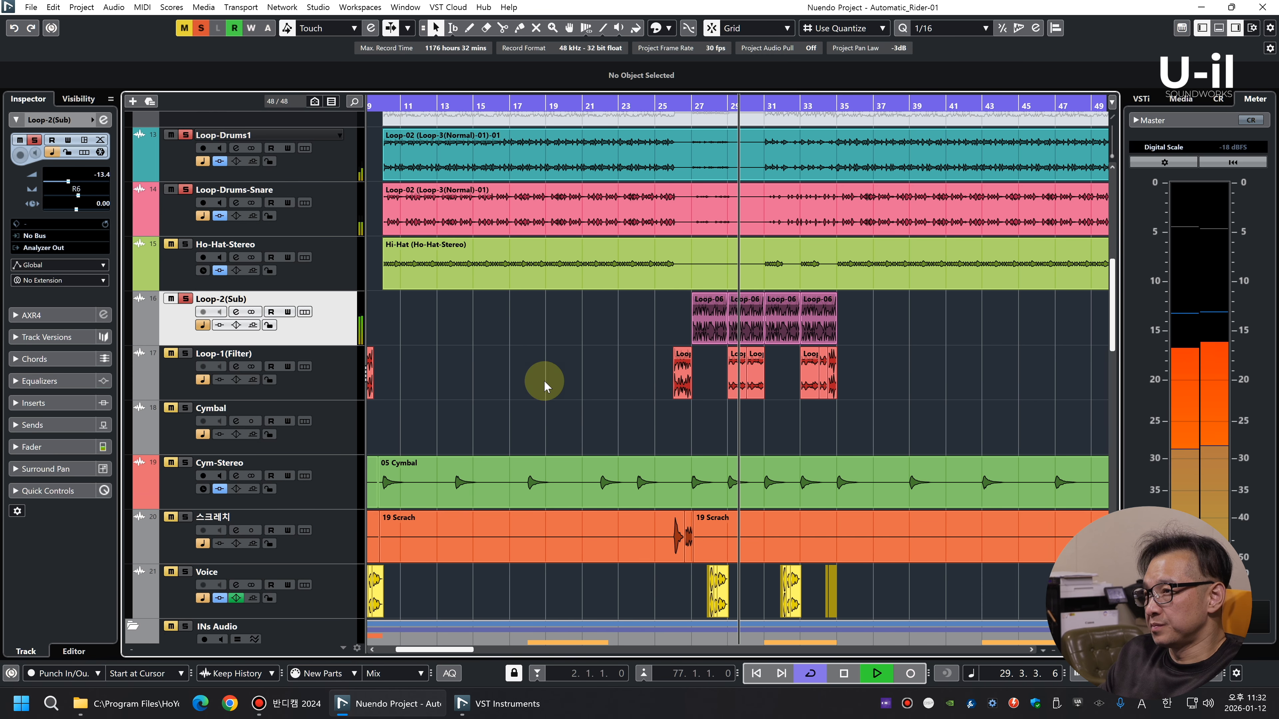
Add Loop-1(Filter) to the soloed drum loops and play them together from bar 26
left_click(325, 391)
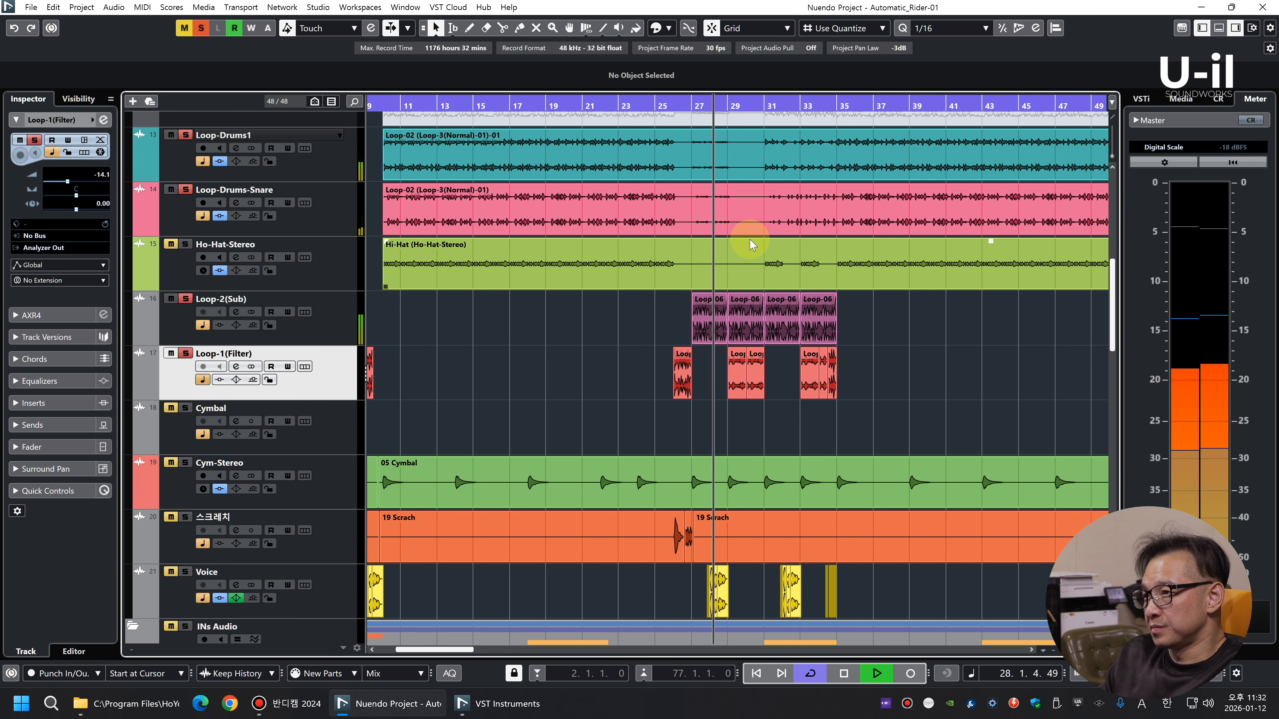
key("h")
key("h")
key("h")
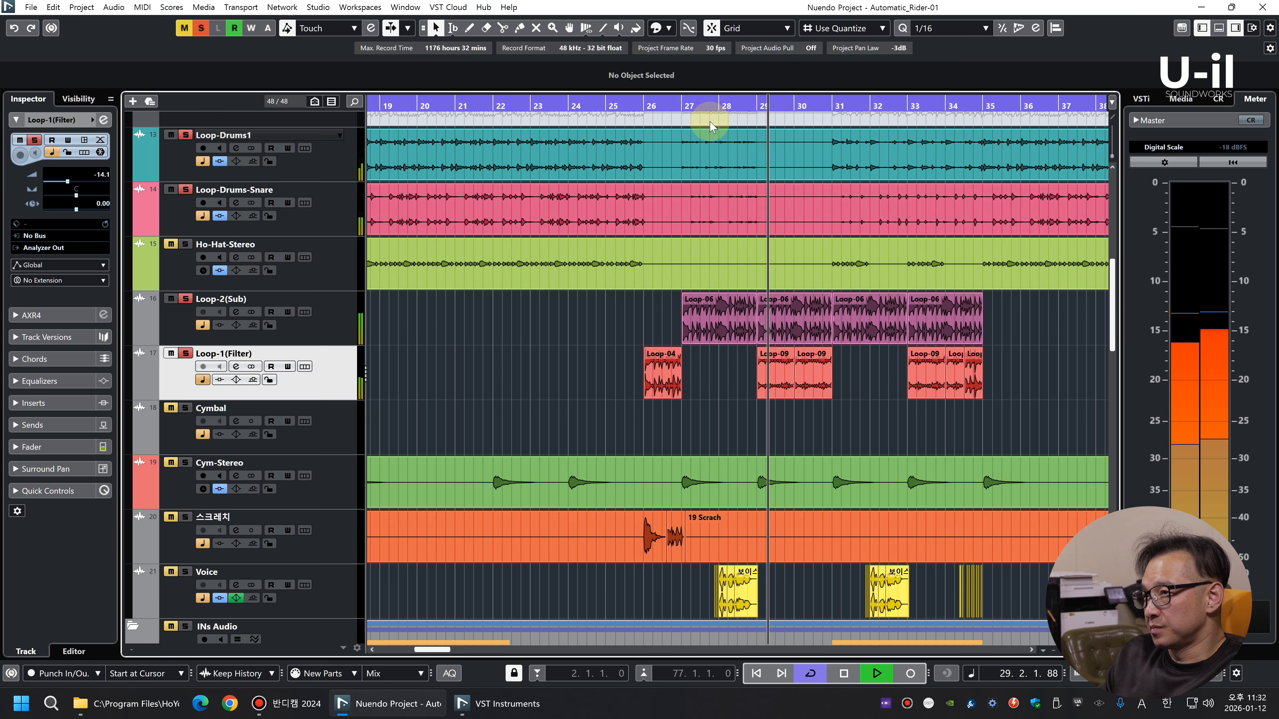
left_click(638, 110)
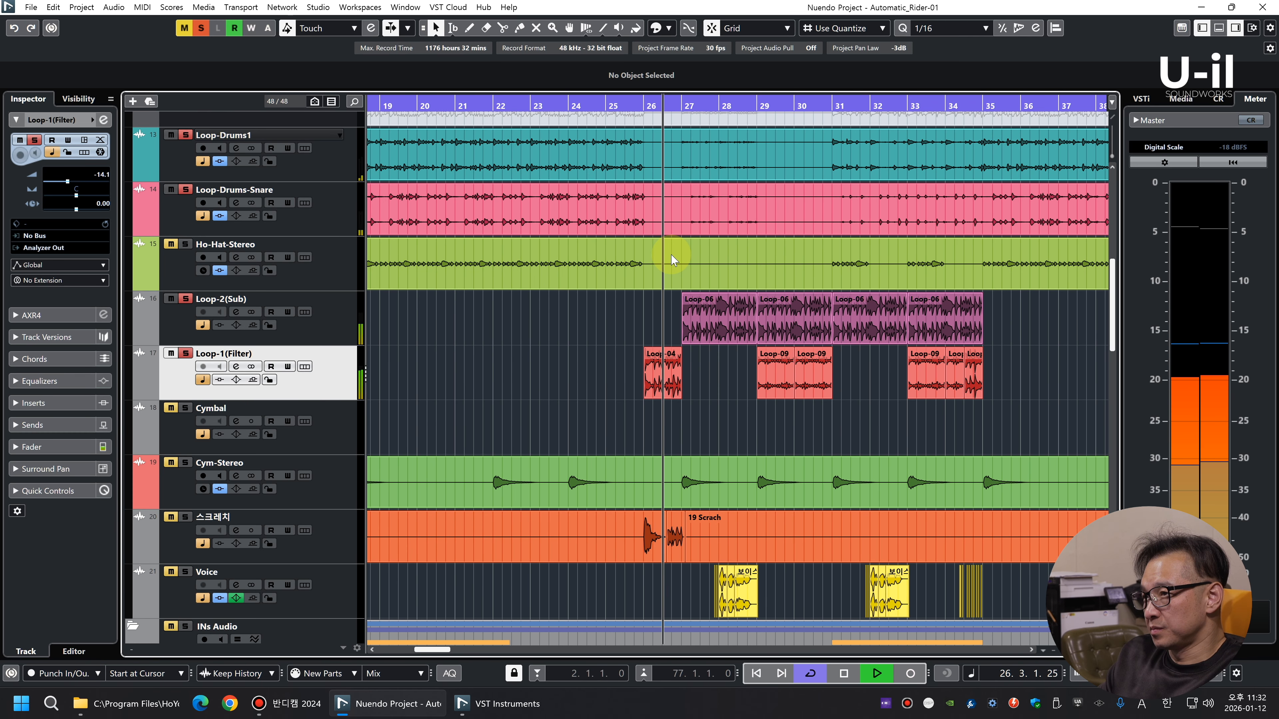
key("g")
key("g")
key("g")
key("g")
key("g")
key("g")
key("g")
key("g")
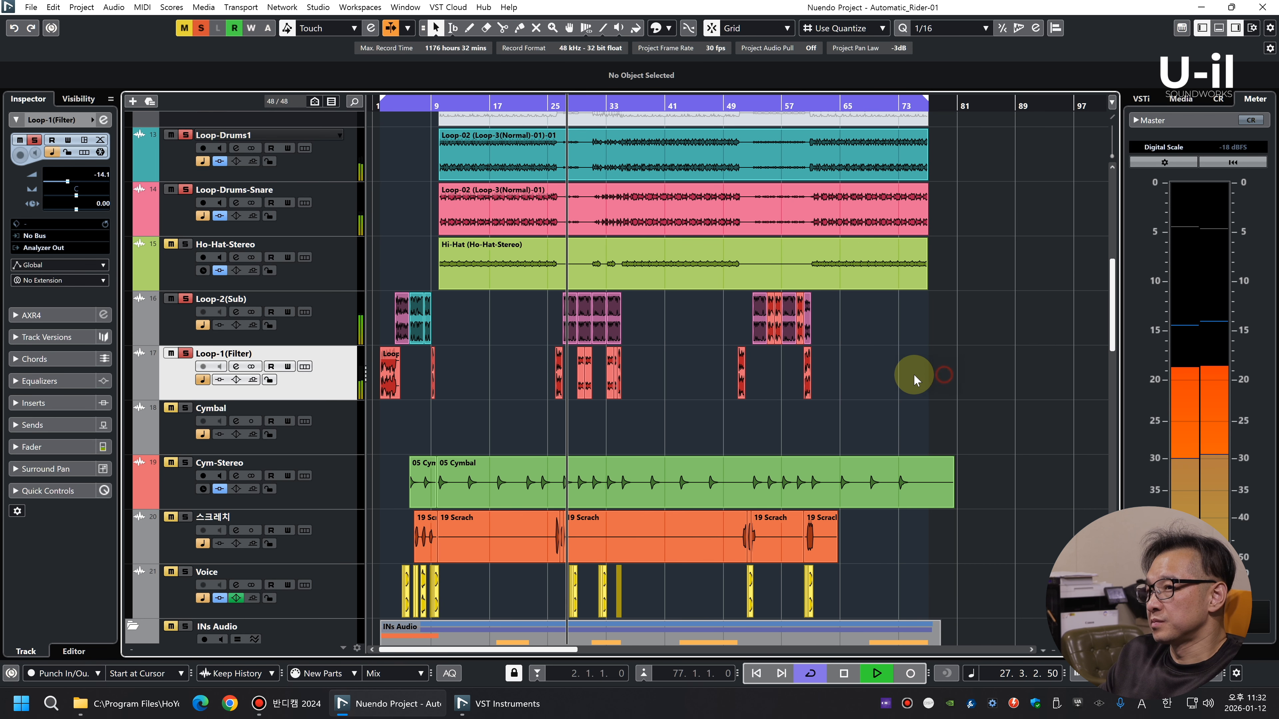
key("shift+g")
key("shift+g")
key("shift+g")
key("shift+g")
key("shift+h")
key("shift+h")
key("shift+h")
key("shift+h")
key("space")
scroll(688, 362, "up", 3)
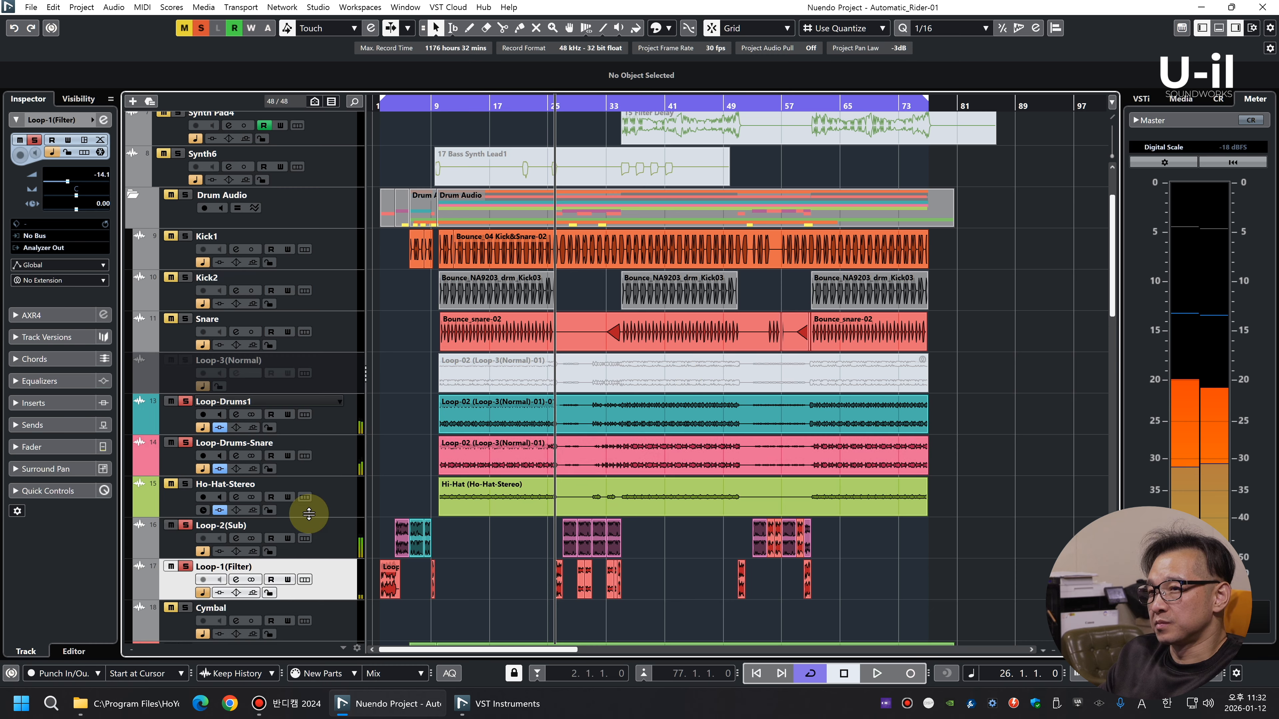
Move the Loop-2(Sub) and Loop-1(Filter) tracks above Ho-Hat-Stereo in the track list
left_click(307, 523, "shift")
left_click_drag(307, 524, 301, 476)
key("shift+g")
key("shift+g")
key("shift+h")
key("shift+h")
key("shift+h")
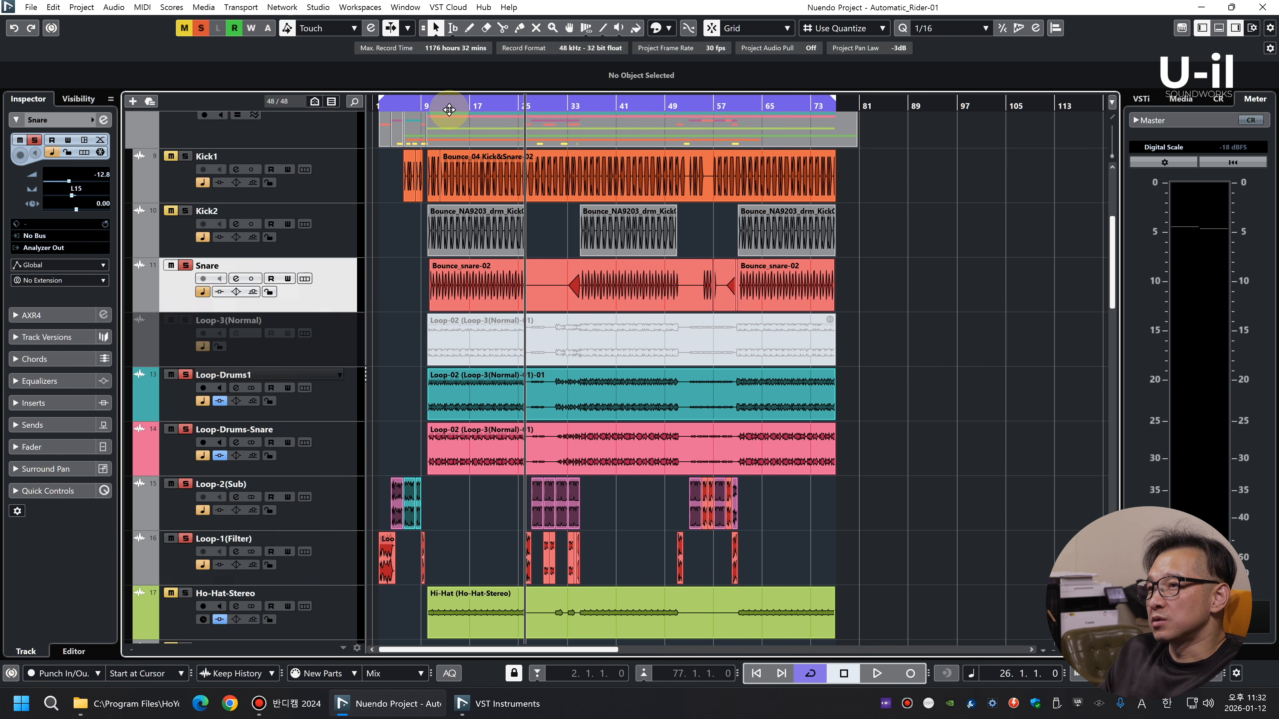
Play the Snare track together with the soloed drum loops from around bar 13
left_click(447, 108)
key("space")
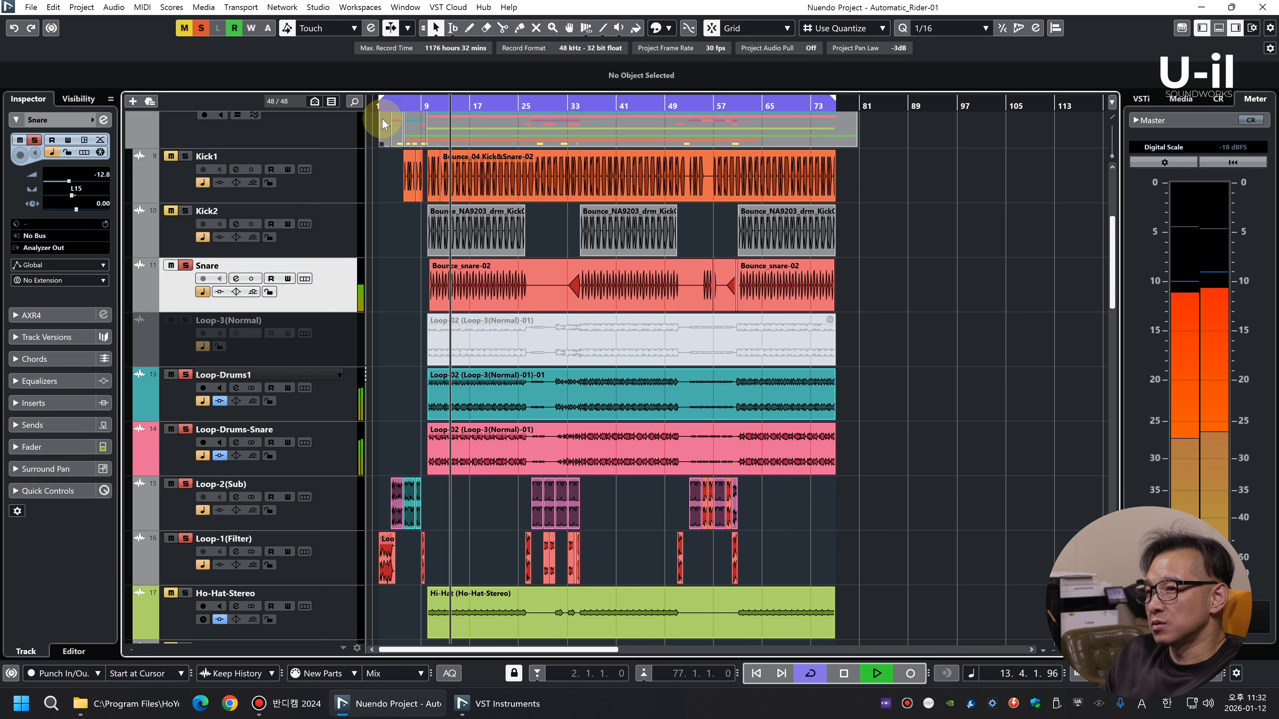
key("space")
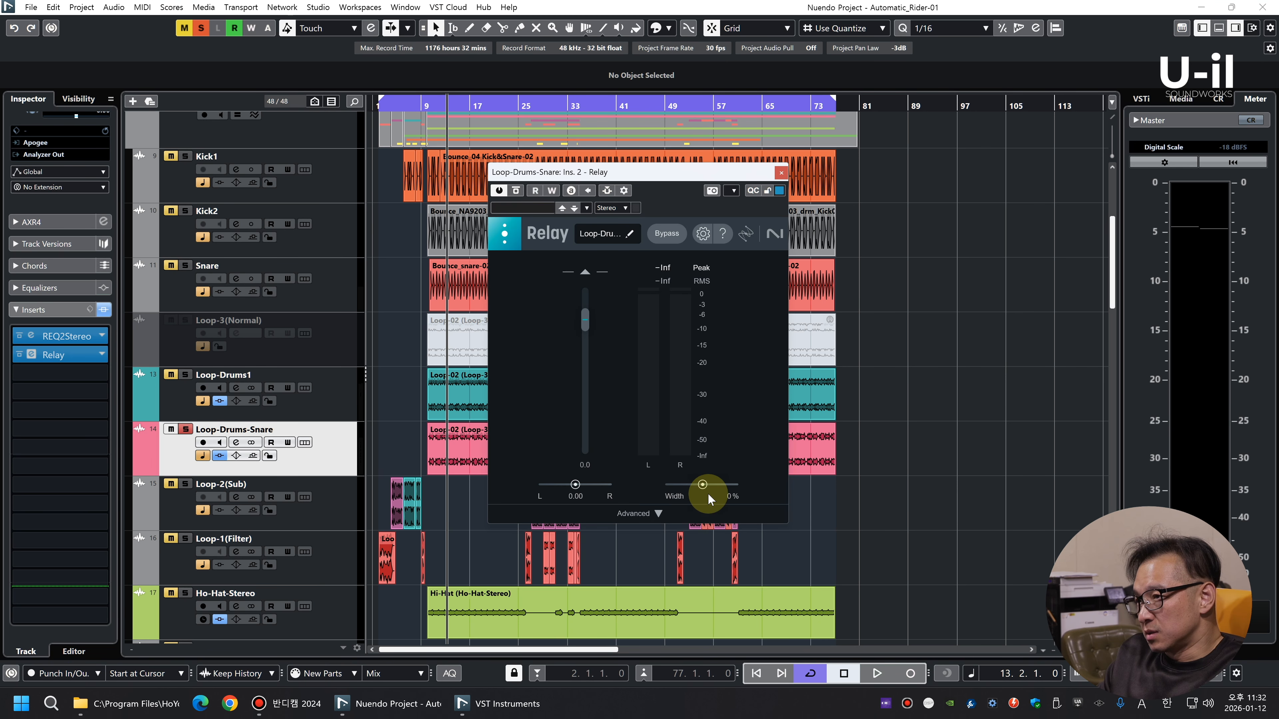
Adjust the Relay stereo width on Loop-Drums-Snare to -42% while auditioning, trying -100% along the way, and close the plug-in
key("space")
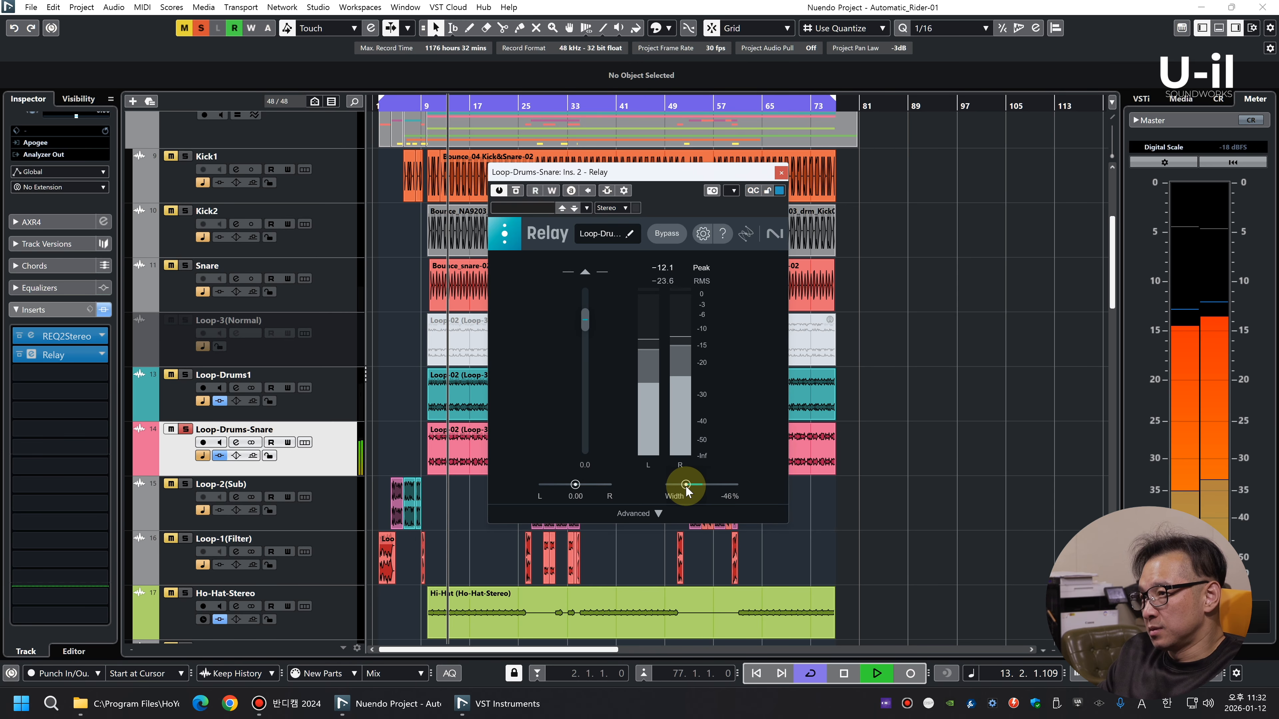
left_click_drag(685, 485, 681, 485)
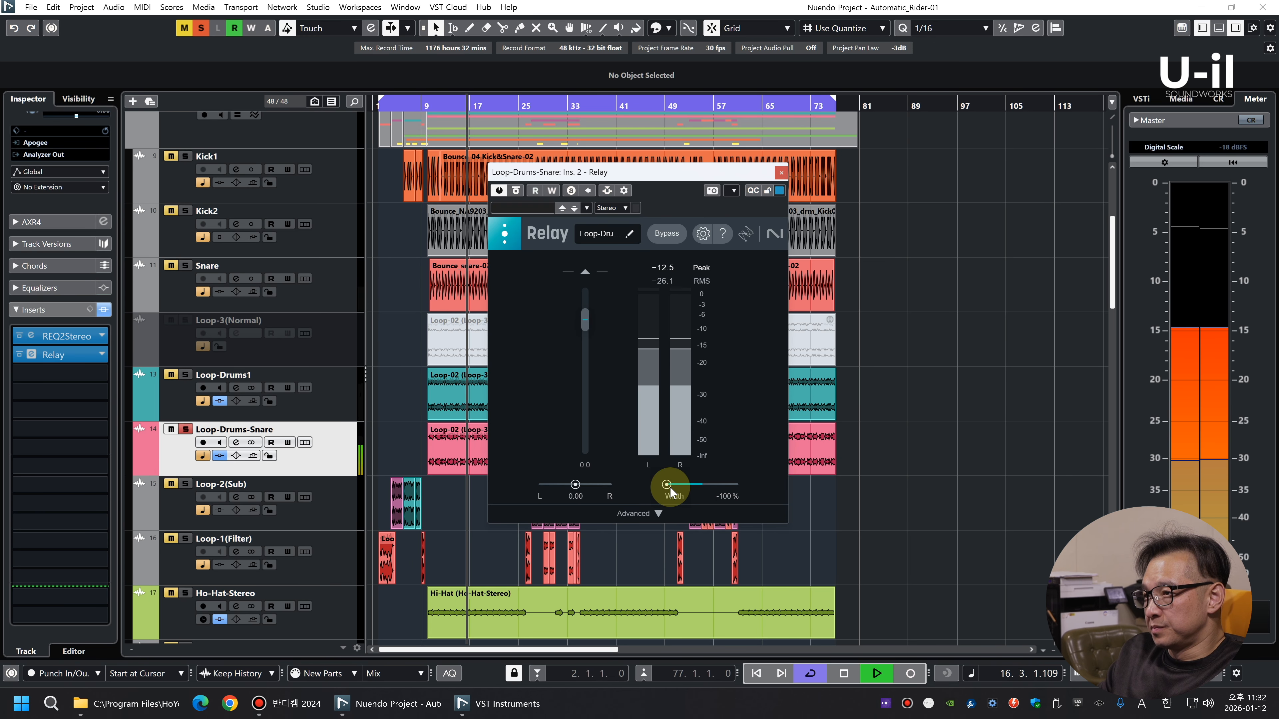
key("space")
left_click_drag(667, 485, 684, 482)
key("space")
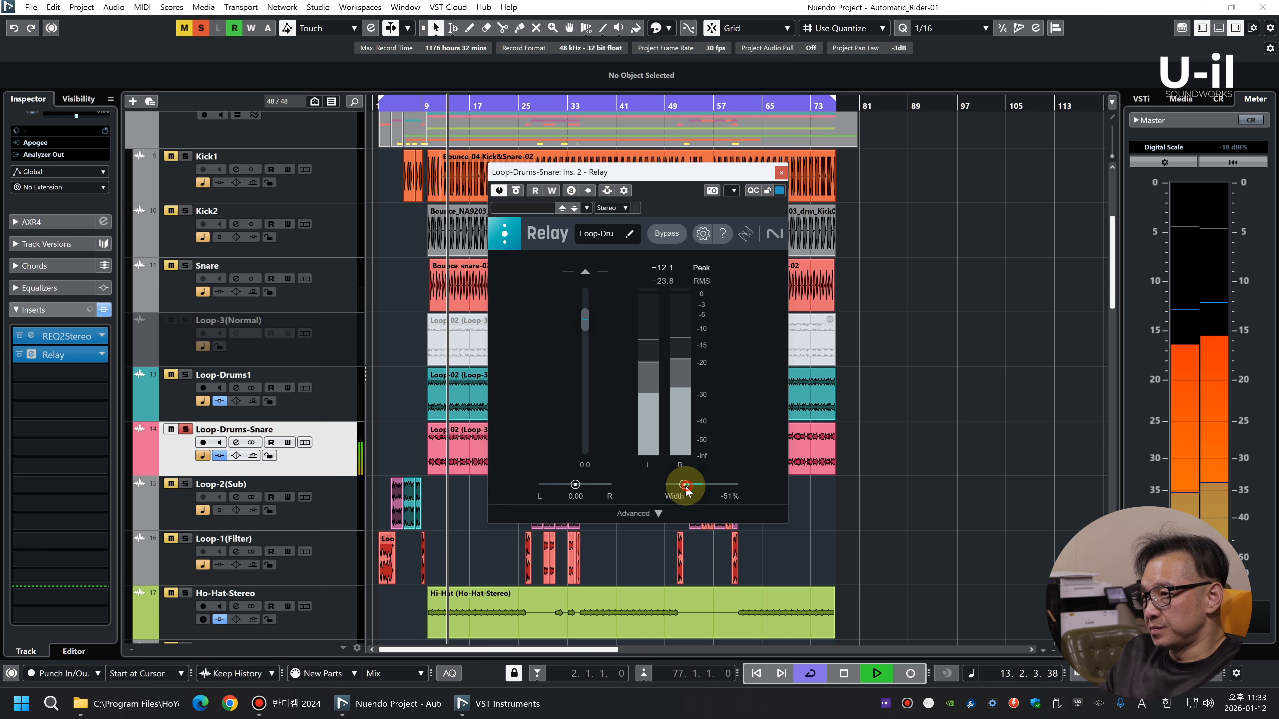
mouse_move(684, 484)
left_mouse_down()
mouse_move(723, 480)
mouse_move(686, 488)
left_mouse_up()
key("space")
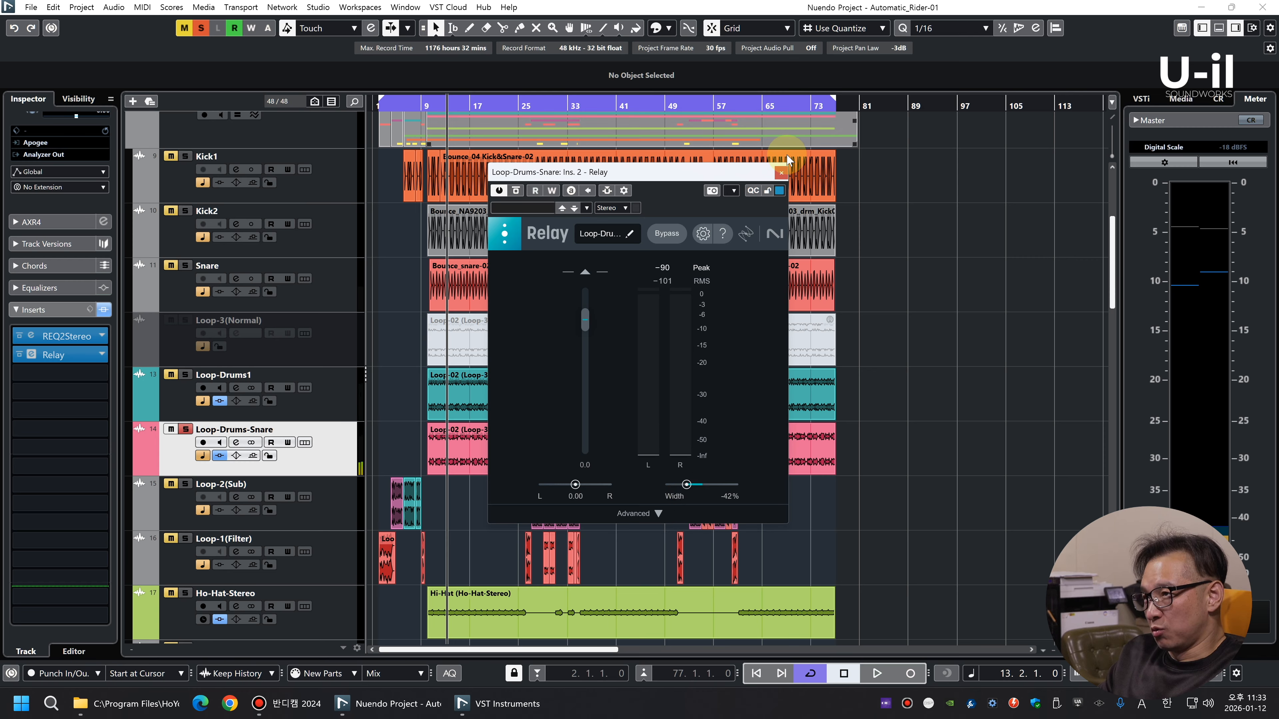
key("space")
left_click(782, 174)
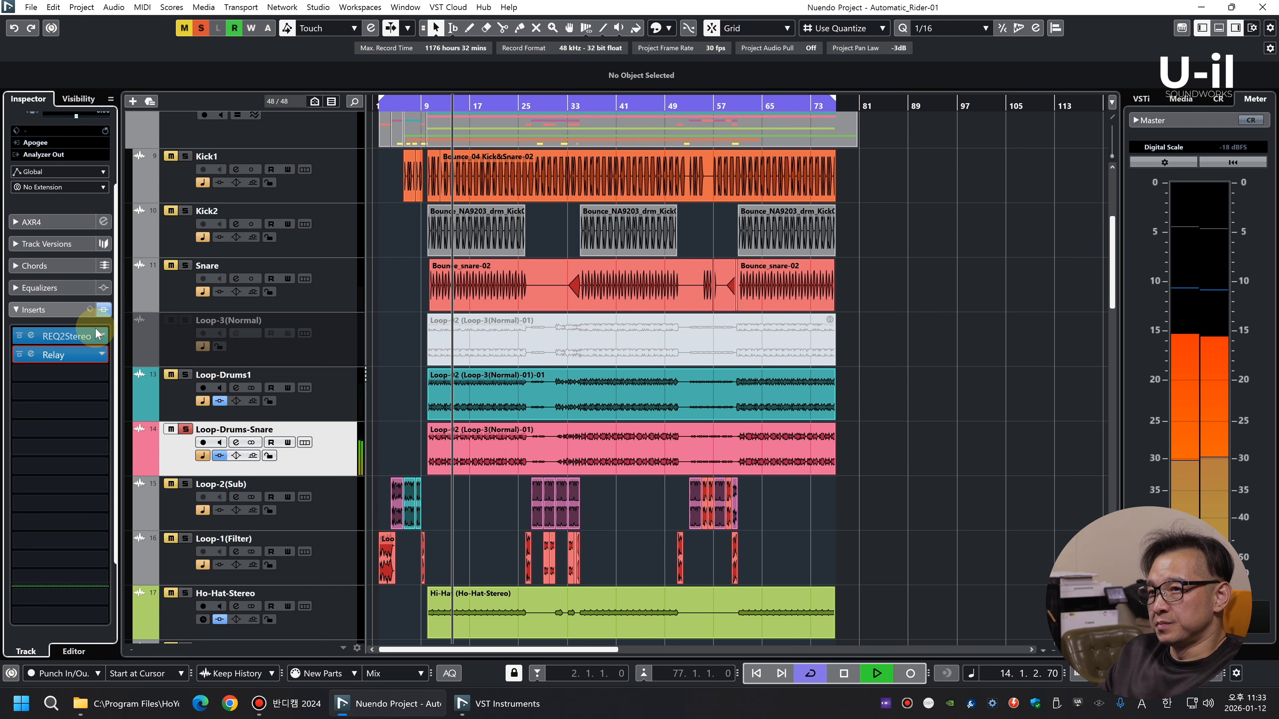
Solo Loop-Drums1 alongside Loop-Drums-Snare and pan Loop-Drums1 to L18 in the mixer
left_click(184, 376)
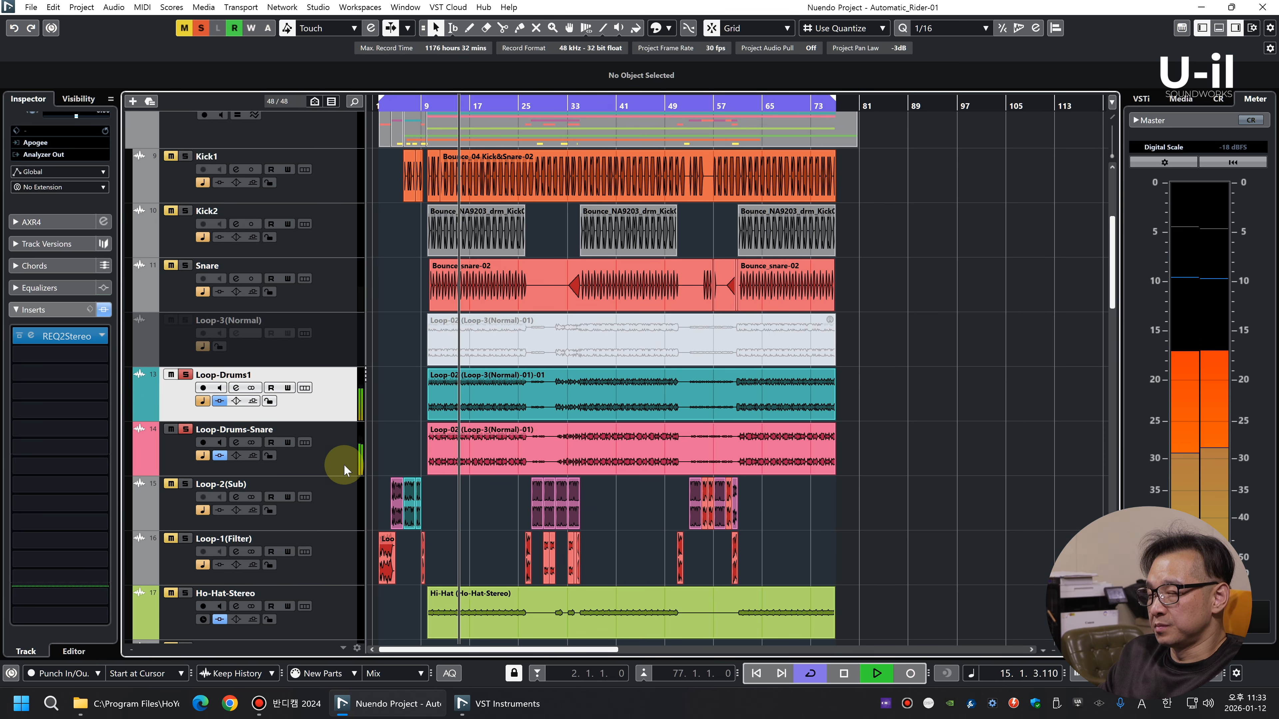
left_click(343, 409)
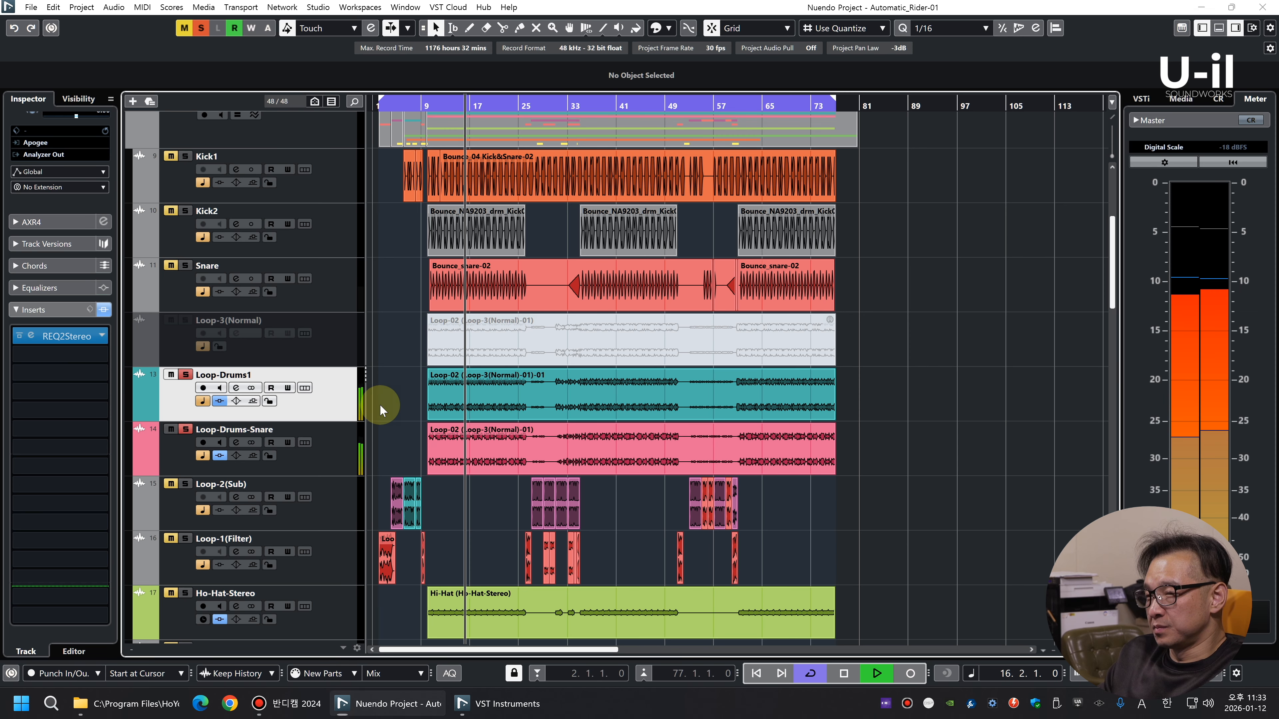
key("F3")
key("space")
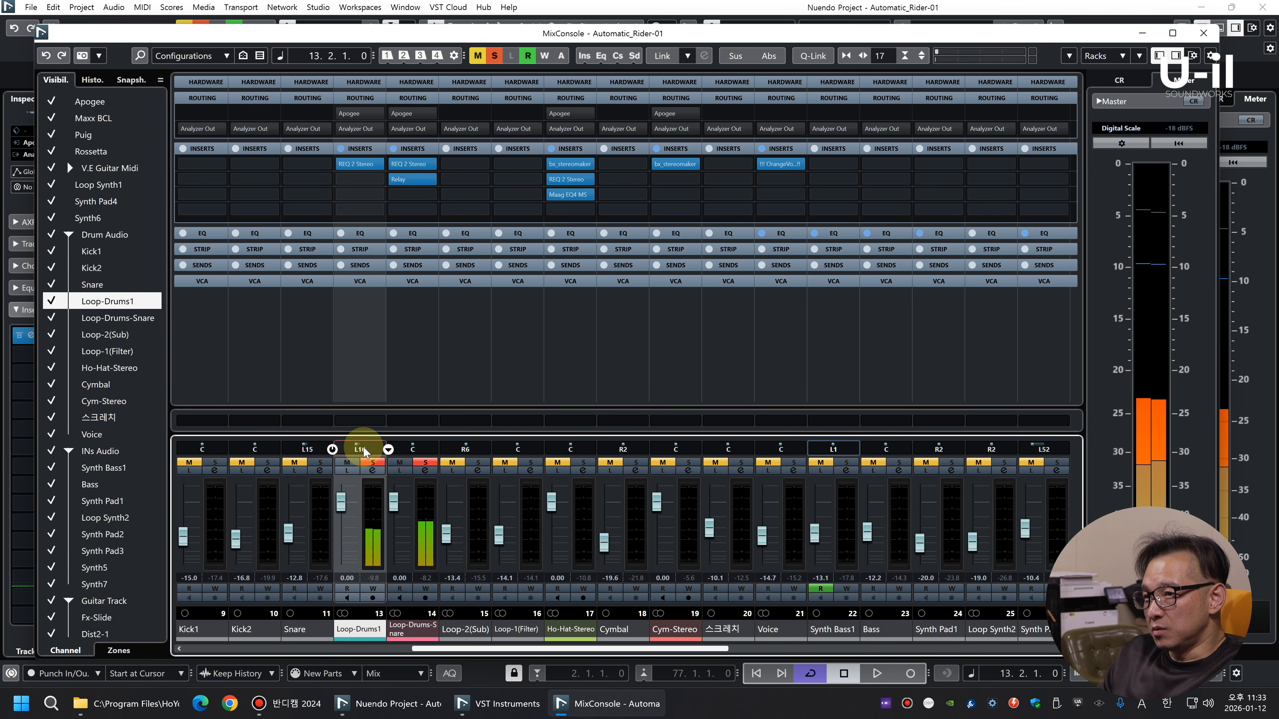
key("space")
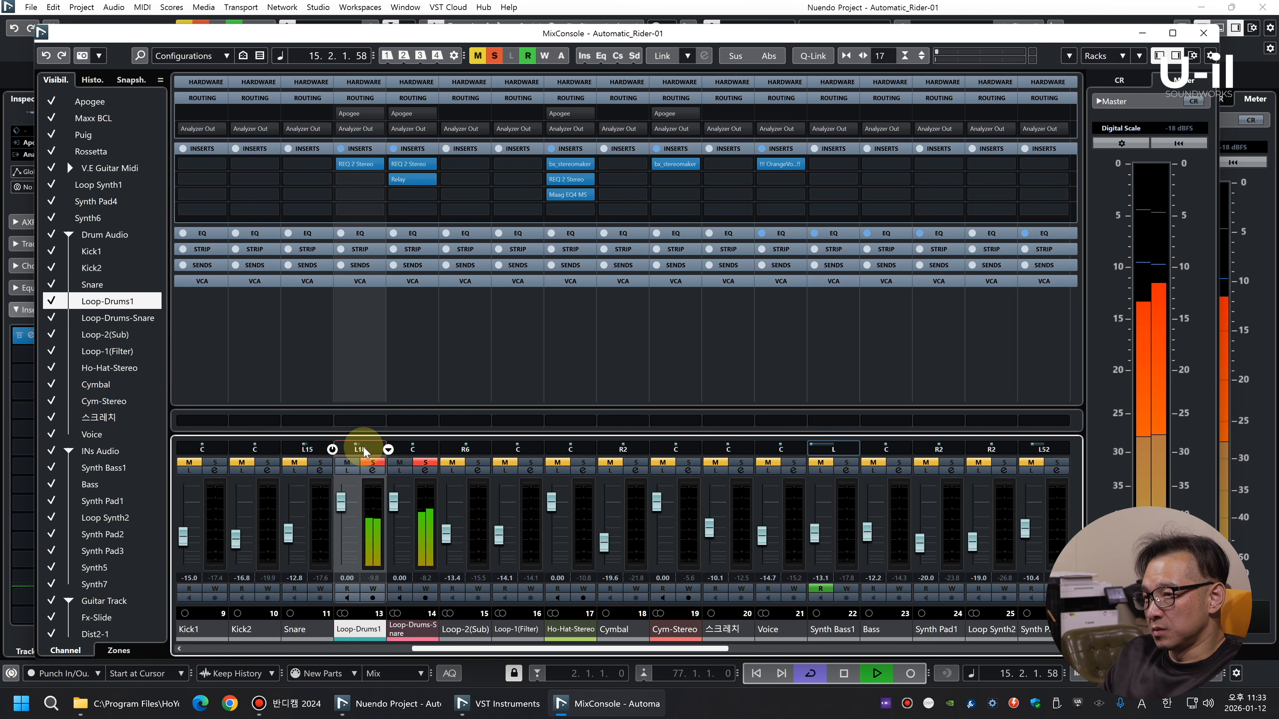
Bypass Relay on Loop-Drums-Snare and move the Loop-Drums1 pan to L20 while playing, leaving the mixer when done
key("space")
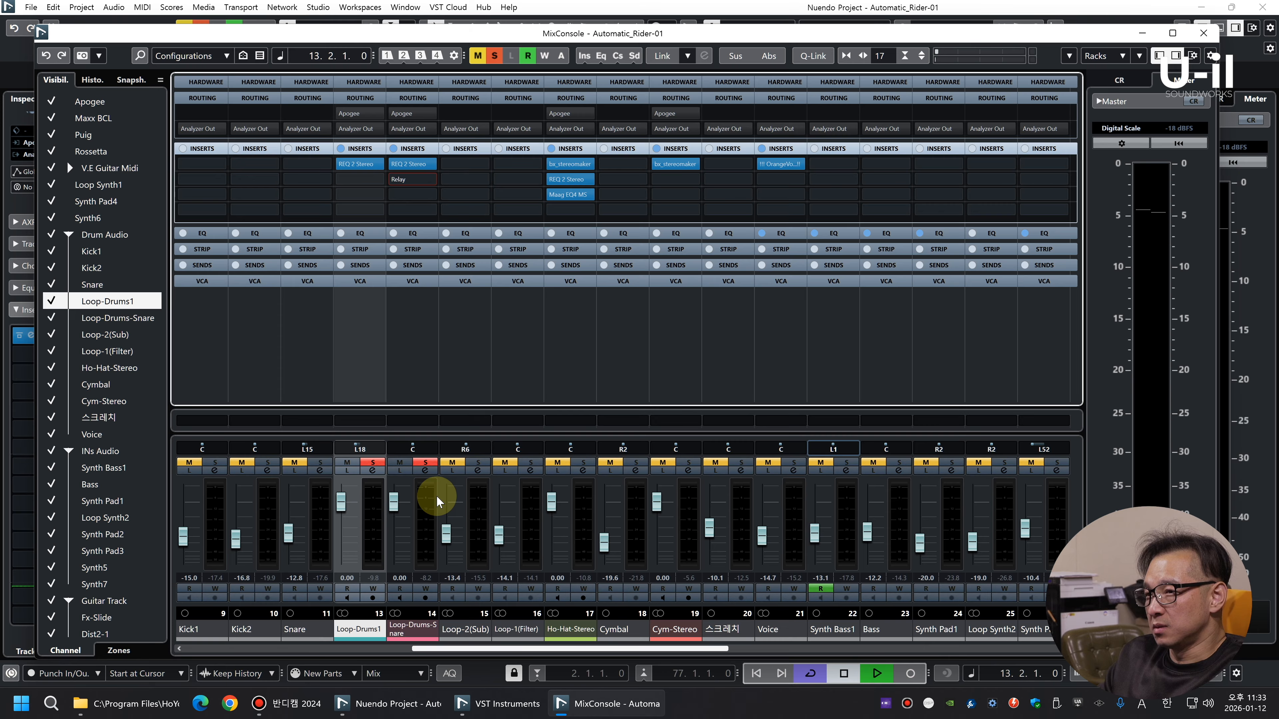
key("space")
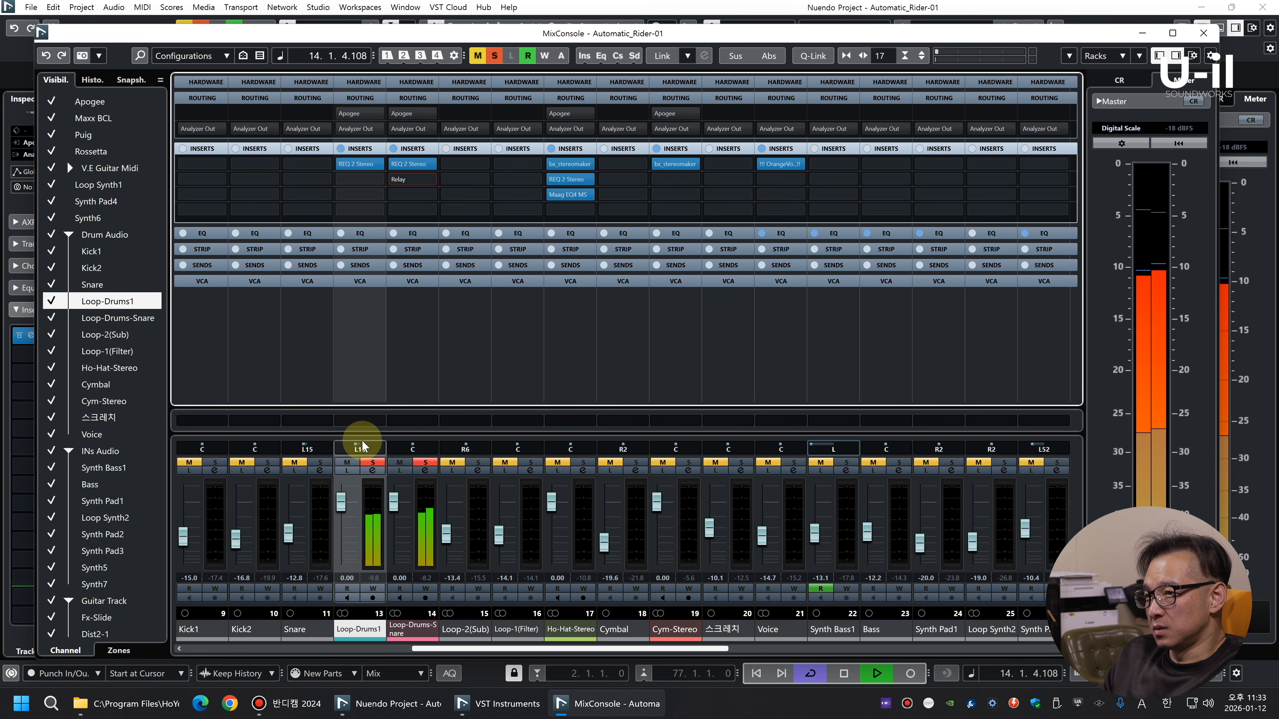
left_click_drag(361, 449, 361, 449)
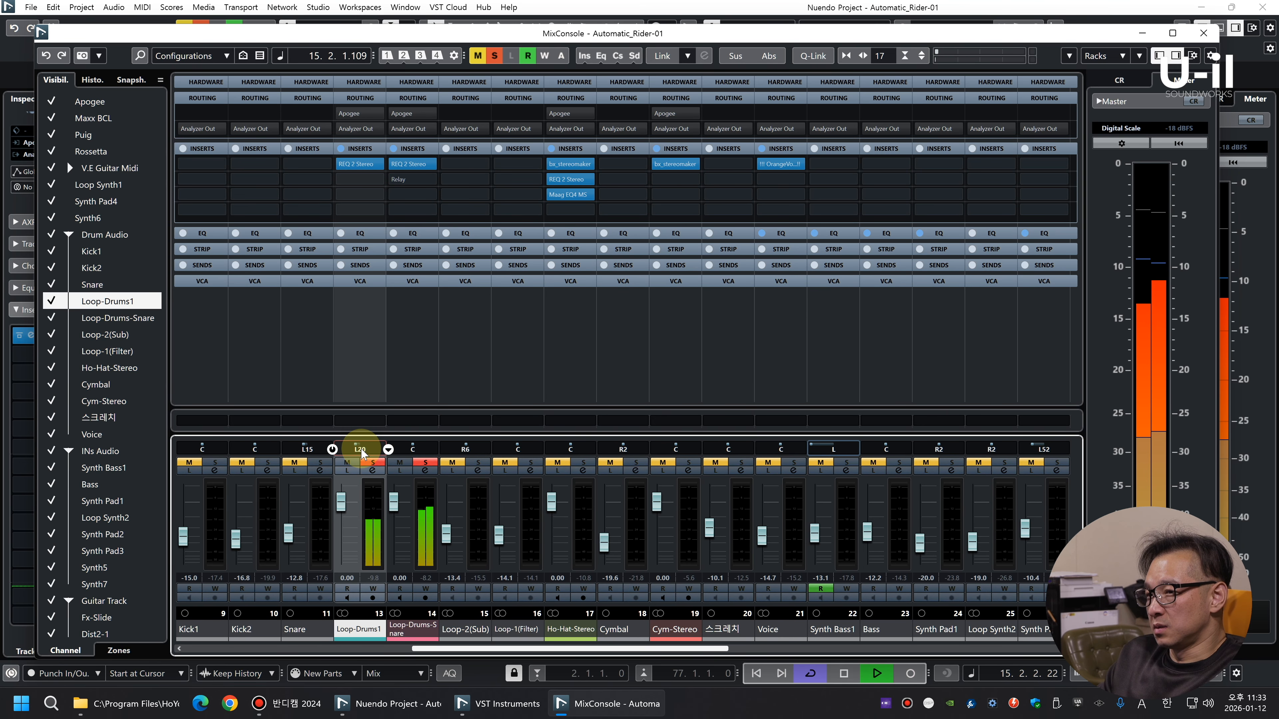
key("space")
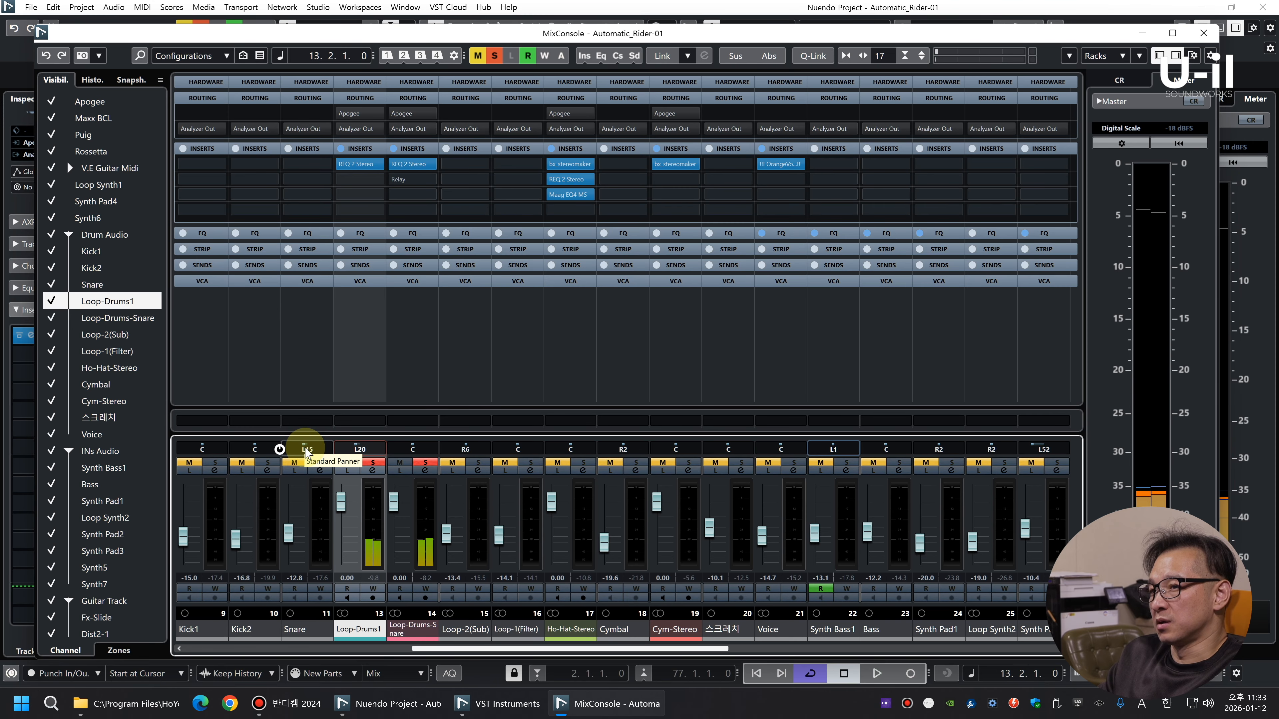
key("F3")
Create a stereo track named Snare-Stereo below Snare and move the Snare events onto it
key("space")
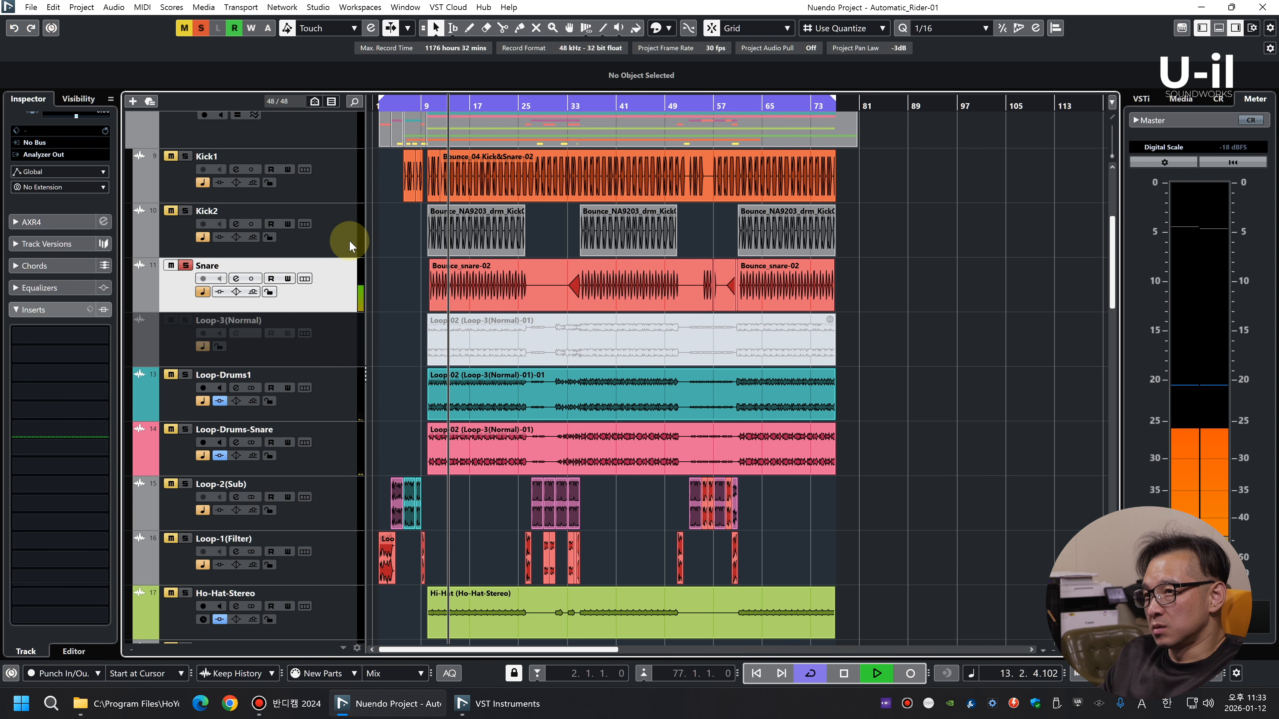
key("space")
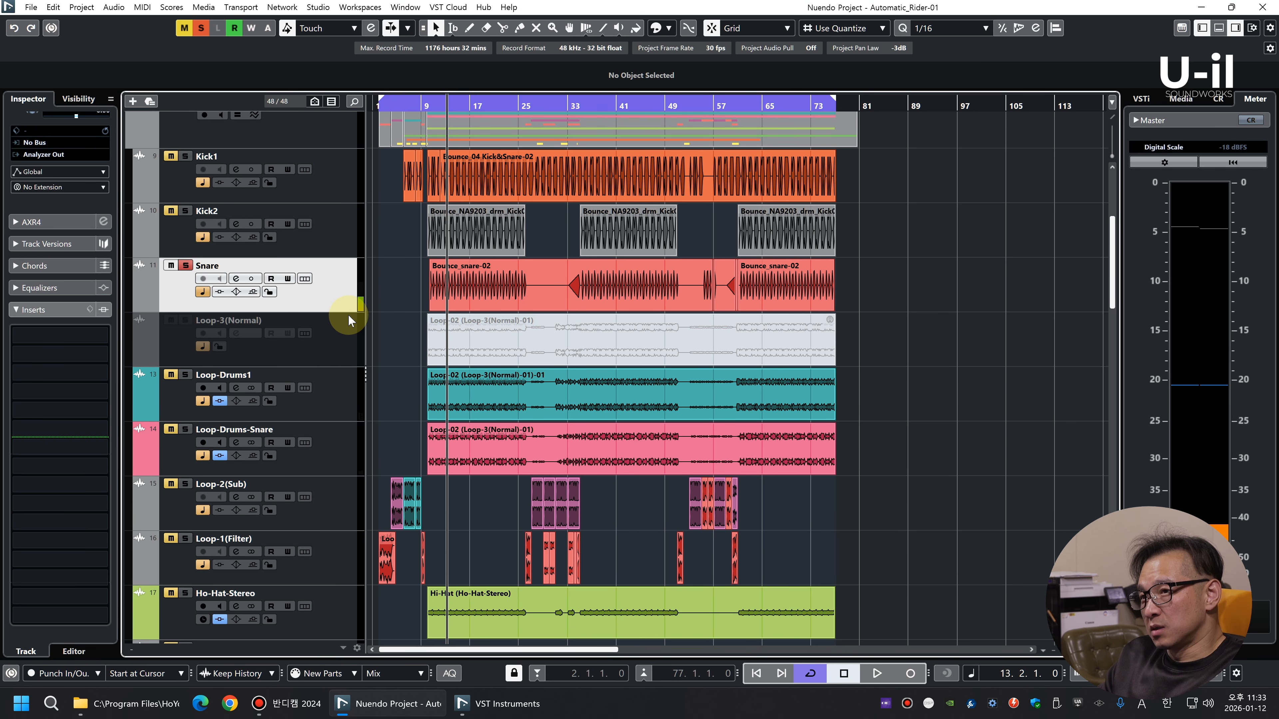
right_click(342, 304)
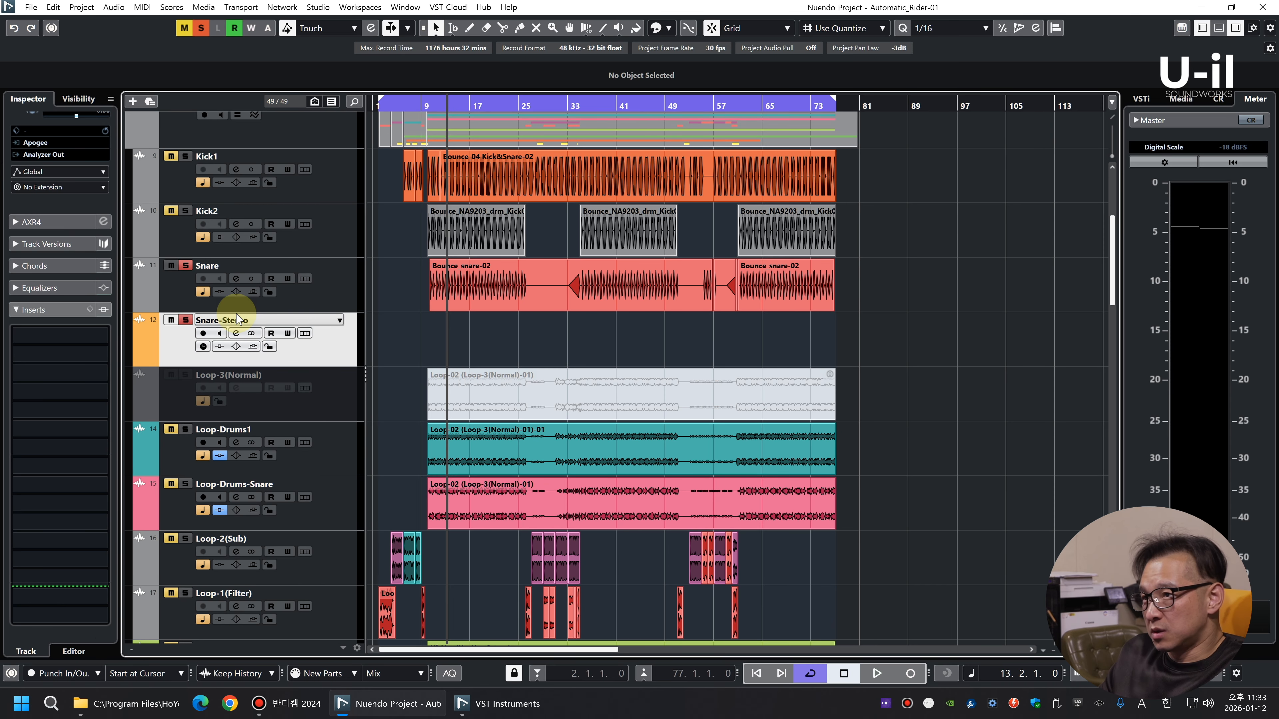
left_click_drag(476, 288, 455, 355)
left_click_drag(854, 335, 788, 336)
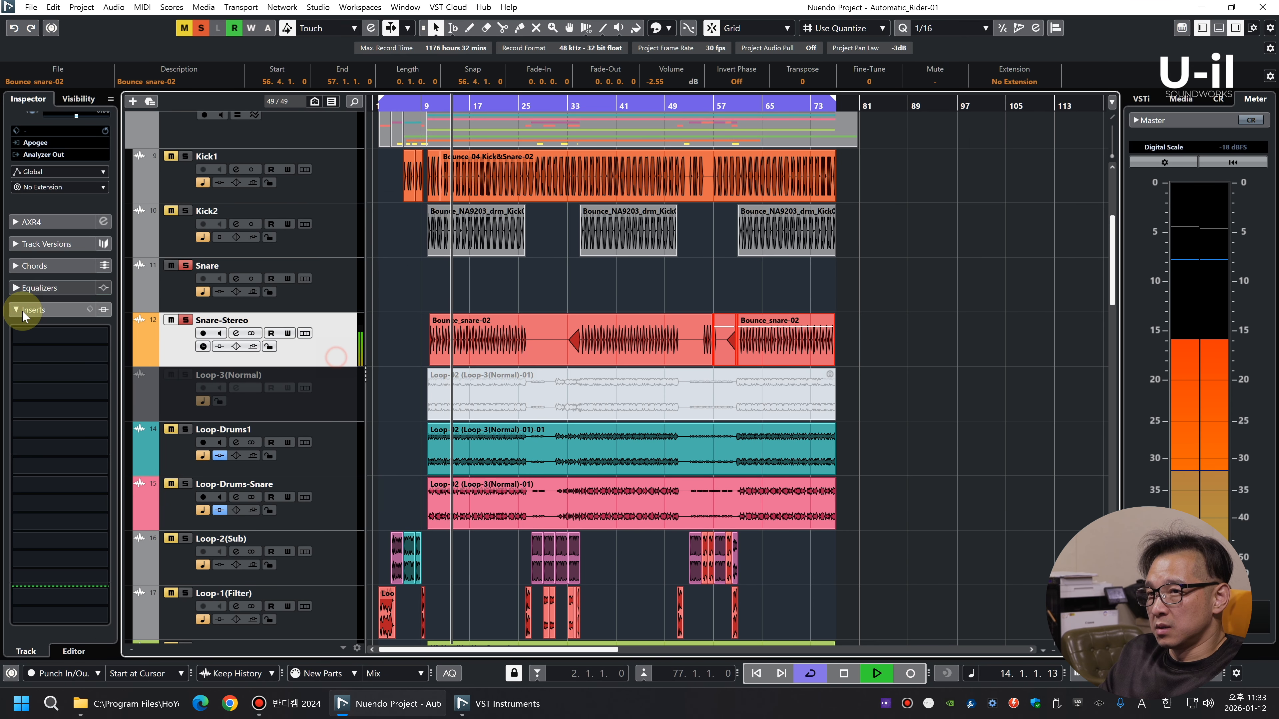
Insert bx_stereomaker on Snare-Stereo and adjust its settings during playback
left_click(55, 337)
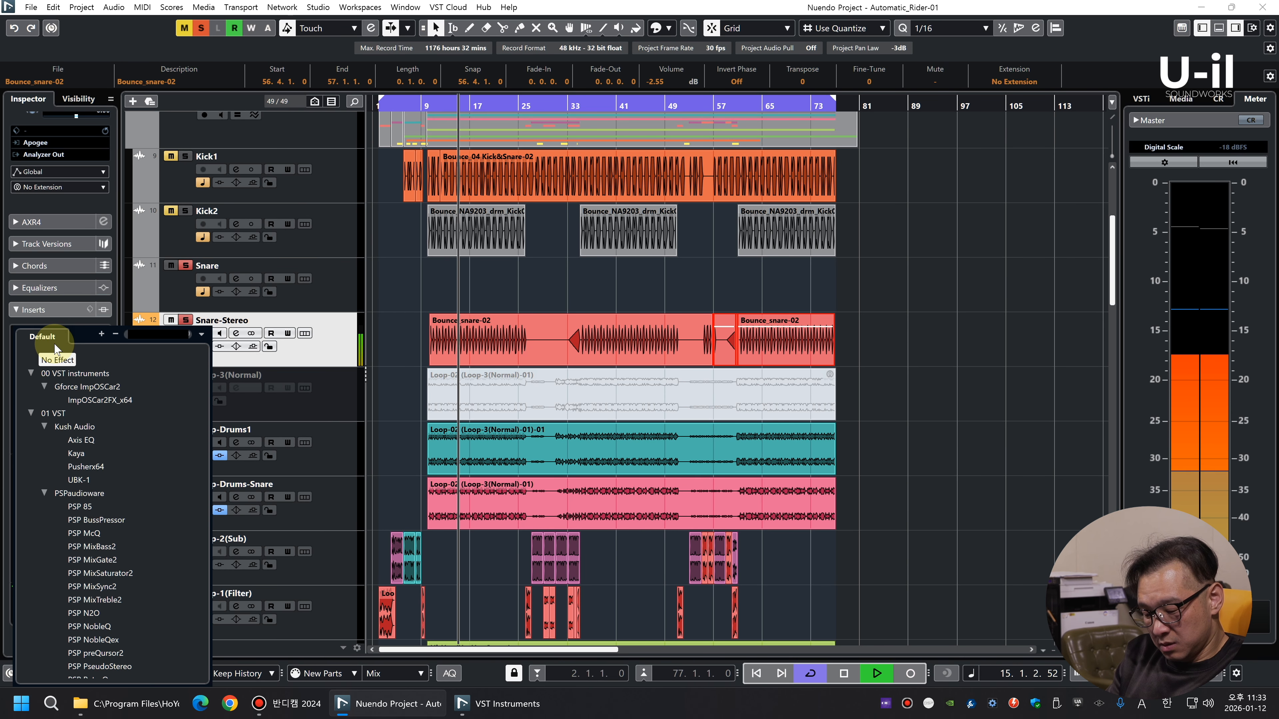
type("stereom")
left_click(95, 375)
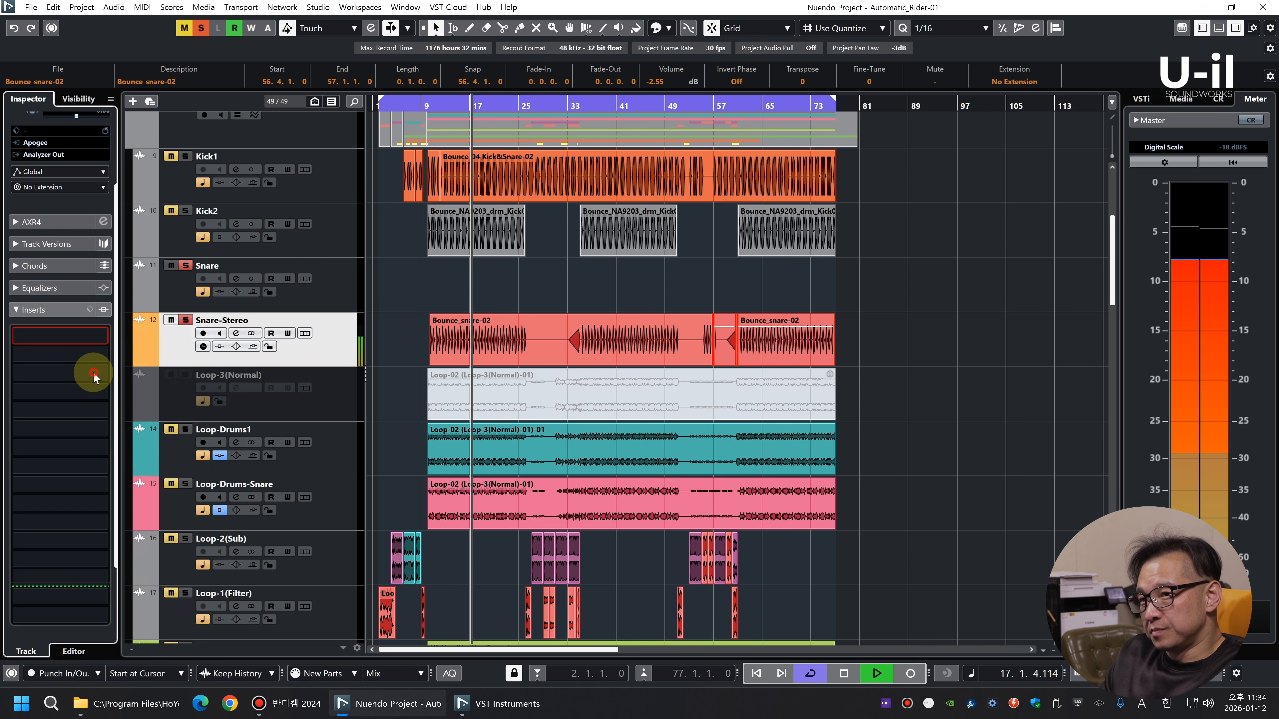
mouse_move(956, 269)
left_mouse_down()
mouse_move(960, 245)
mouse_move(965, 275)
left_mouse_up()
left_click_drag(668, 330, 669, 336)
left_click(1089, 190)
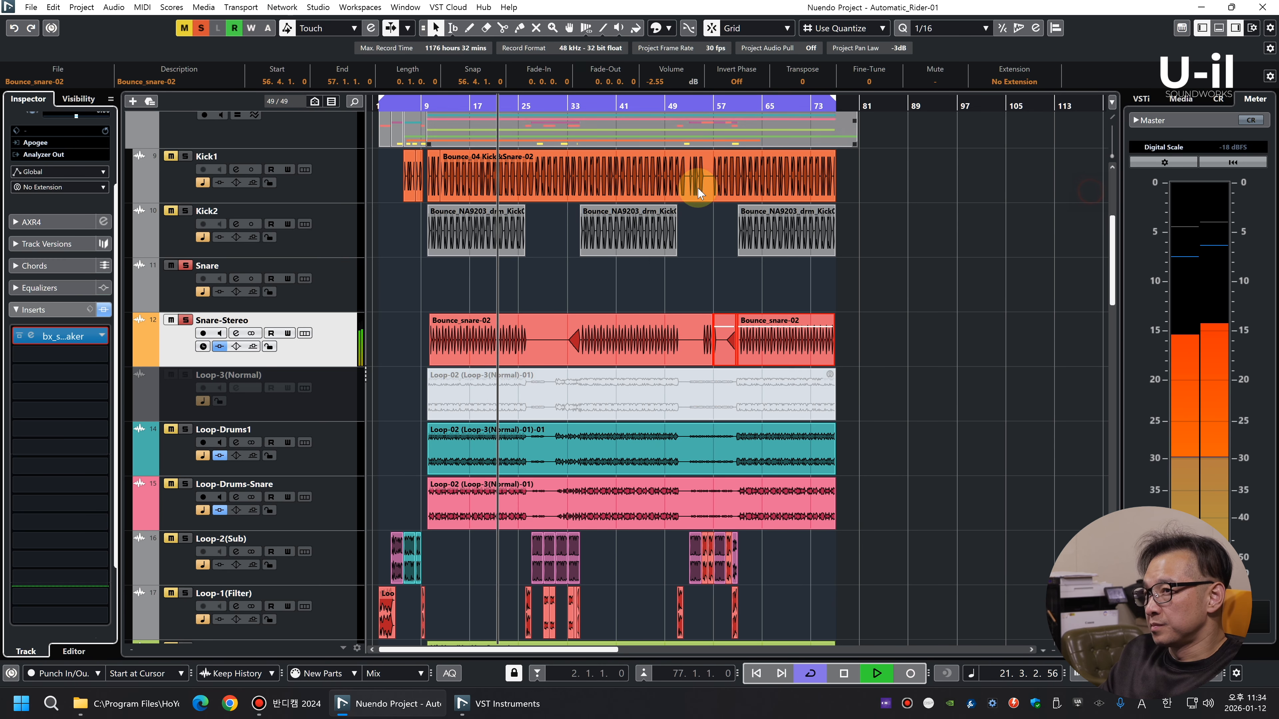
Remove the emptied Snare track and solo Kick2 with its track volume reset to 0.00 dB
left_click(335, 229)
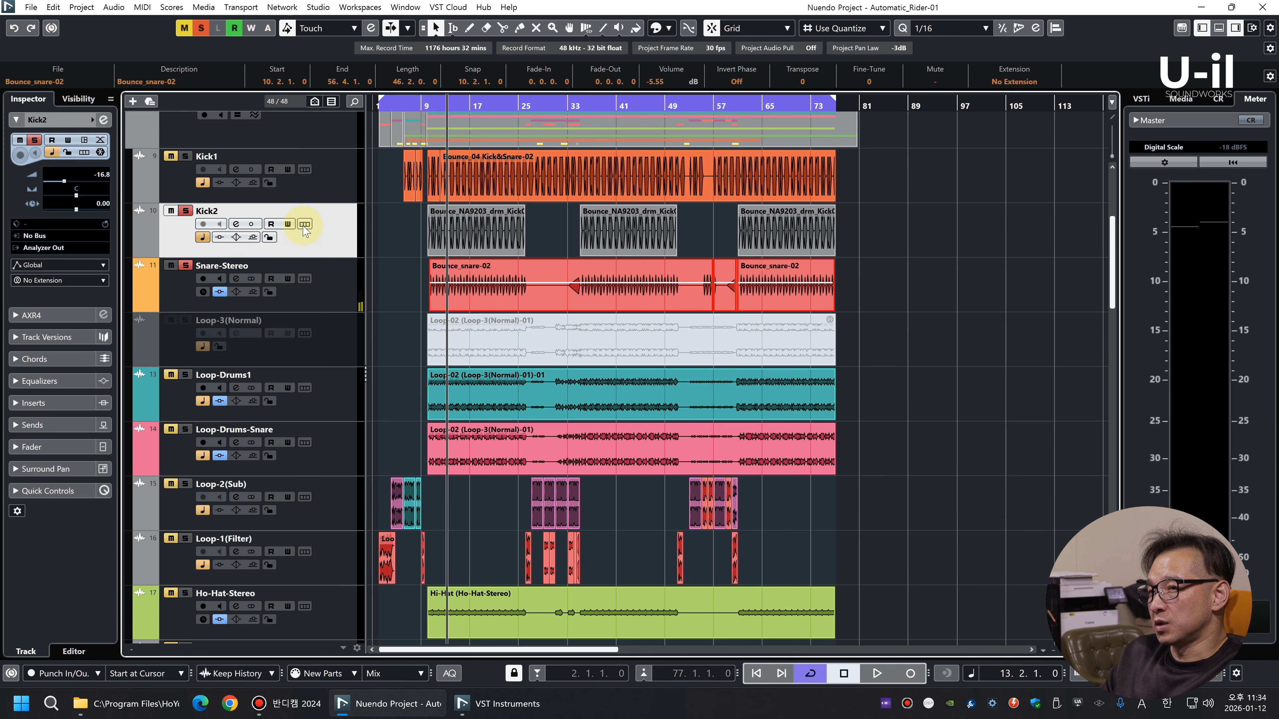
key("space")
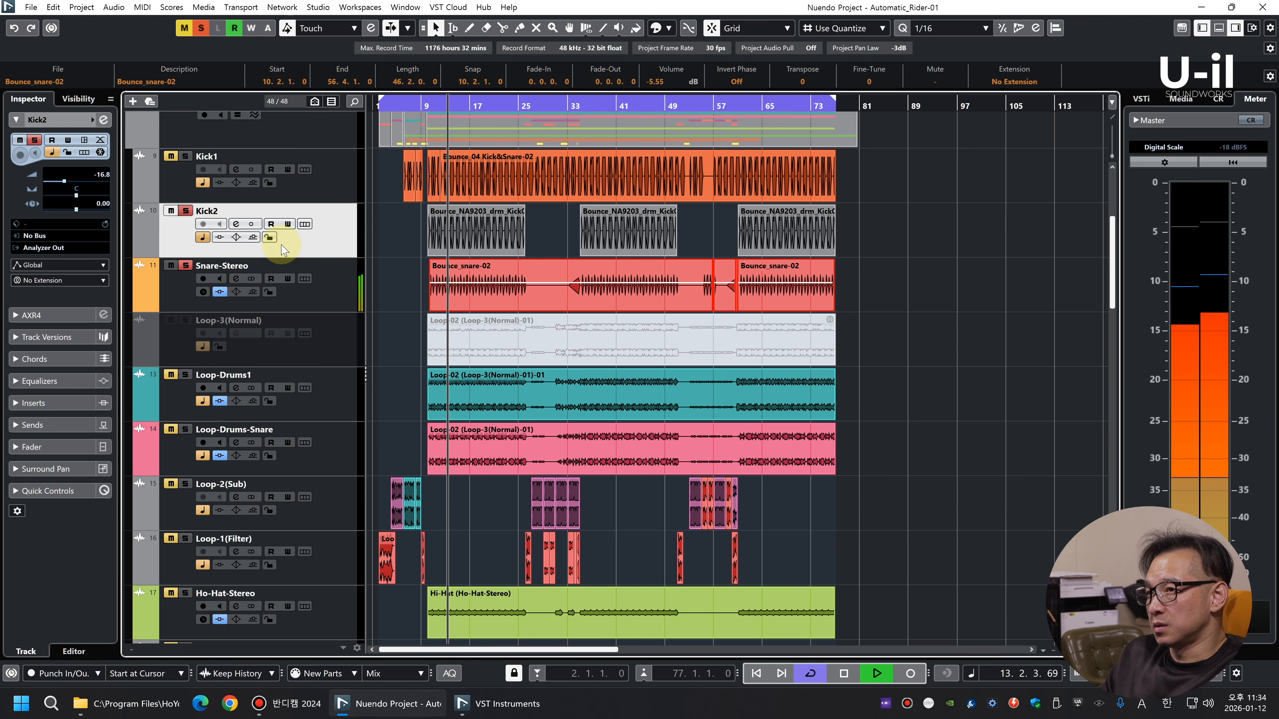
left_click(98, 178, "ctrl")
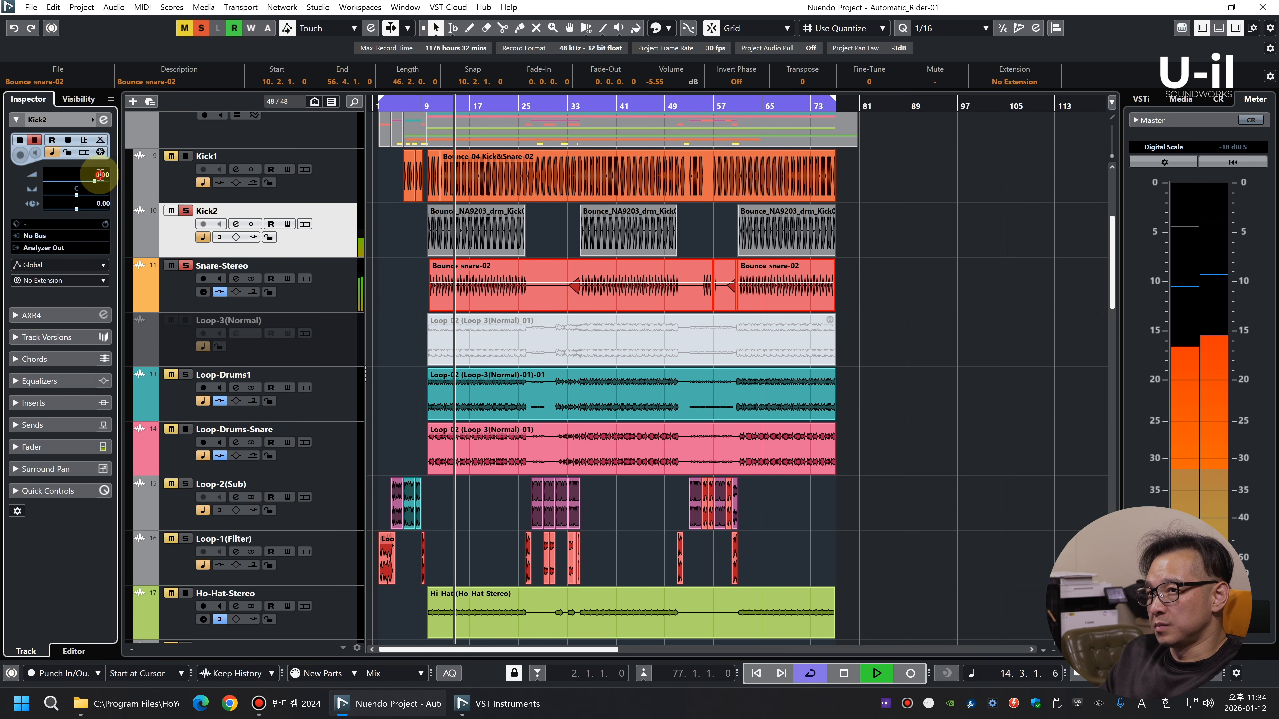
Lower the event volume of all Kick2 events to -8.00 dB and play them with the soloed Snare-Stereo
left_click(313, 238)
key("space")
left_click_drag(883, 224, 495, 225)
scroll(663, 81, "down", 5)
key("space")
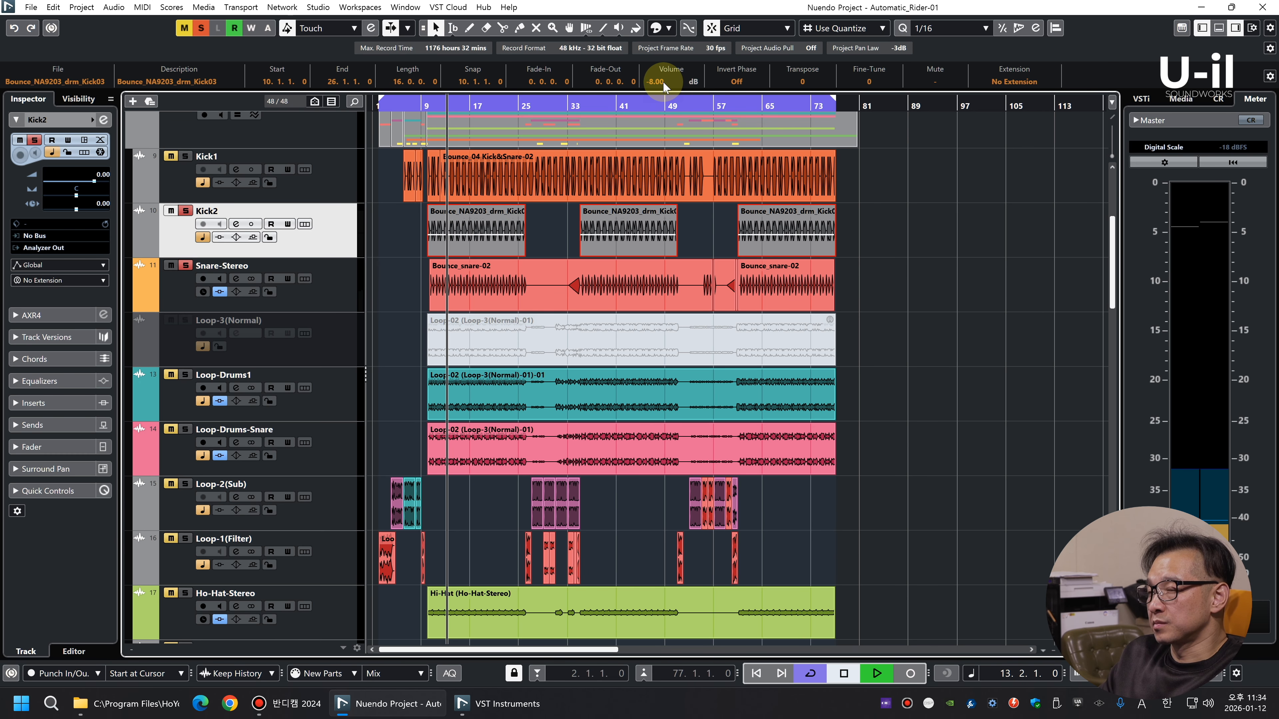
left_click(245, 217)
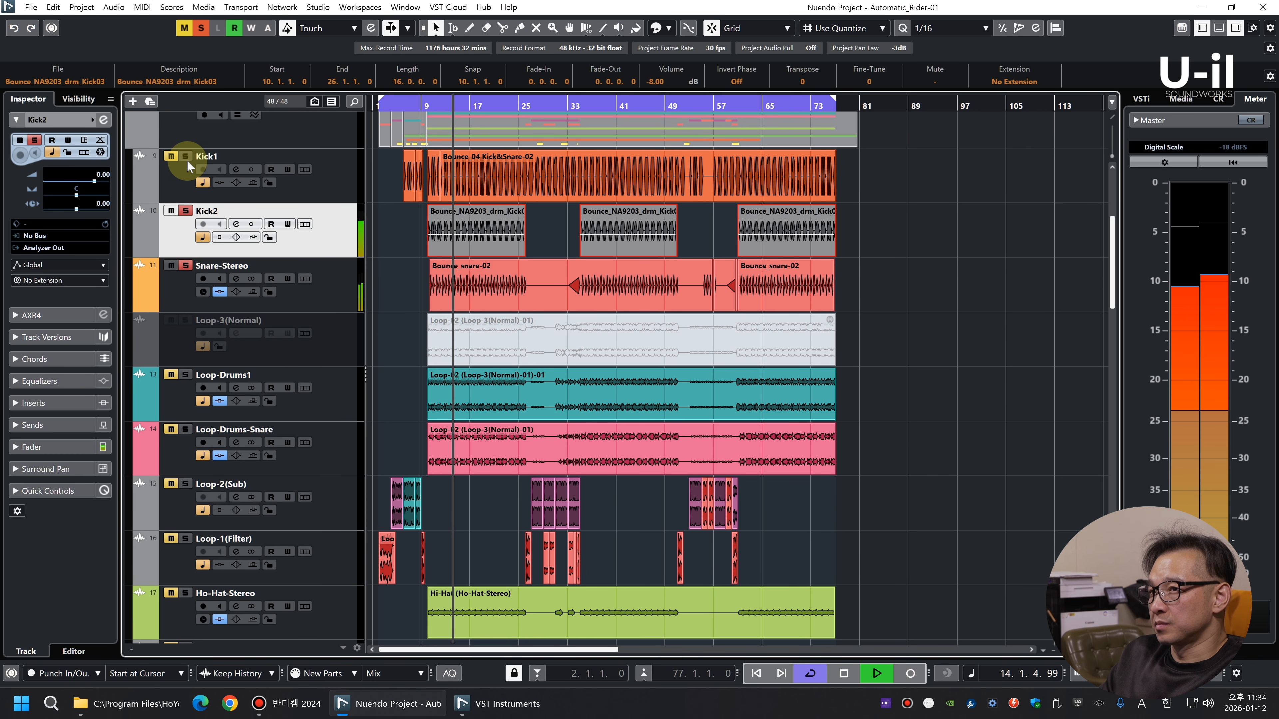
Insert TBTECH Kirchhoff-EQ on the Kick2 track
left_click(39, 402)
key("space")
left_click(83, 339)
type("kir")
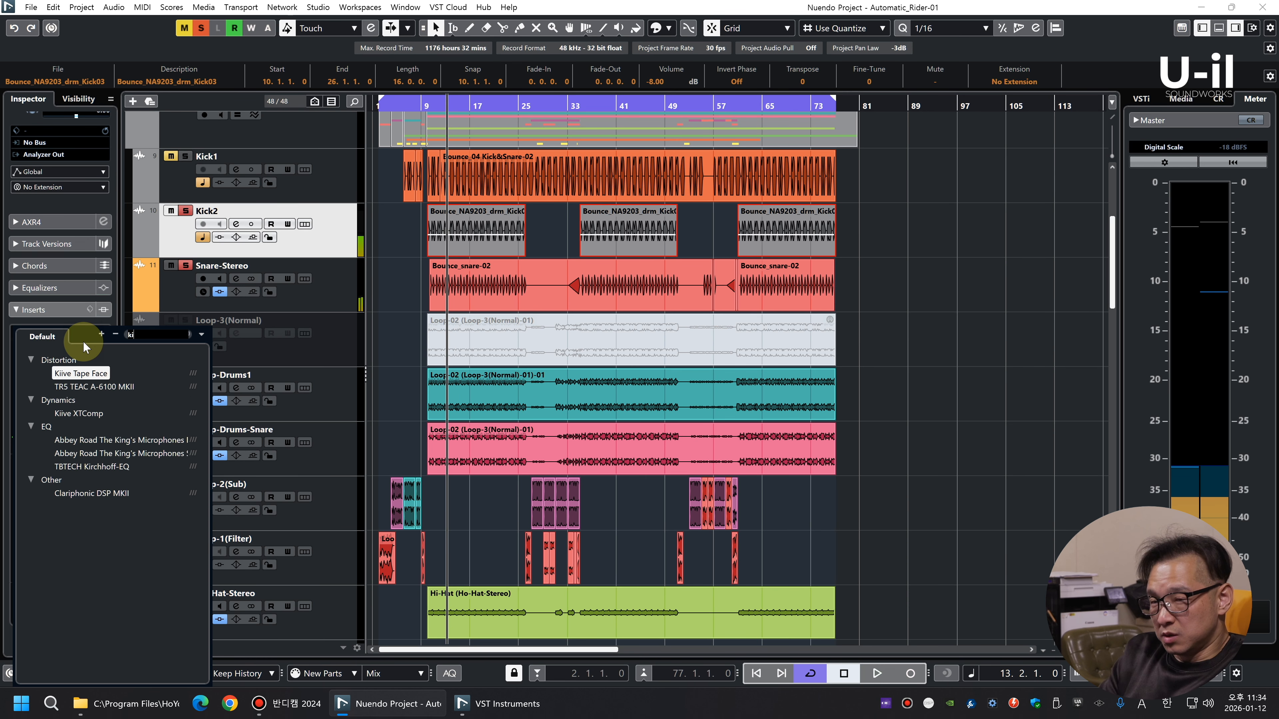
left_click(121, 374)
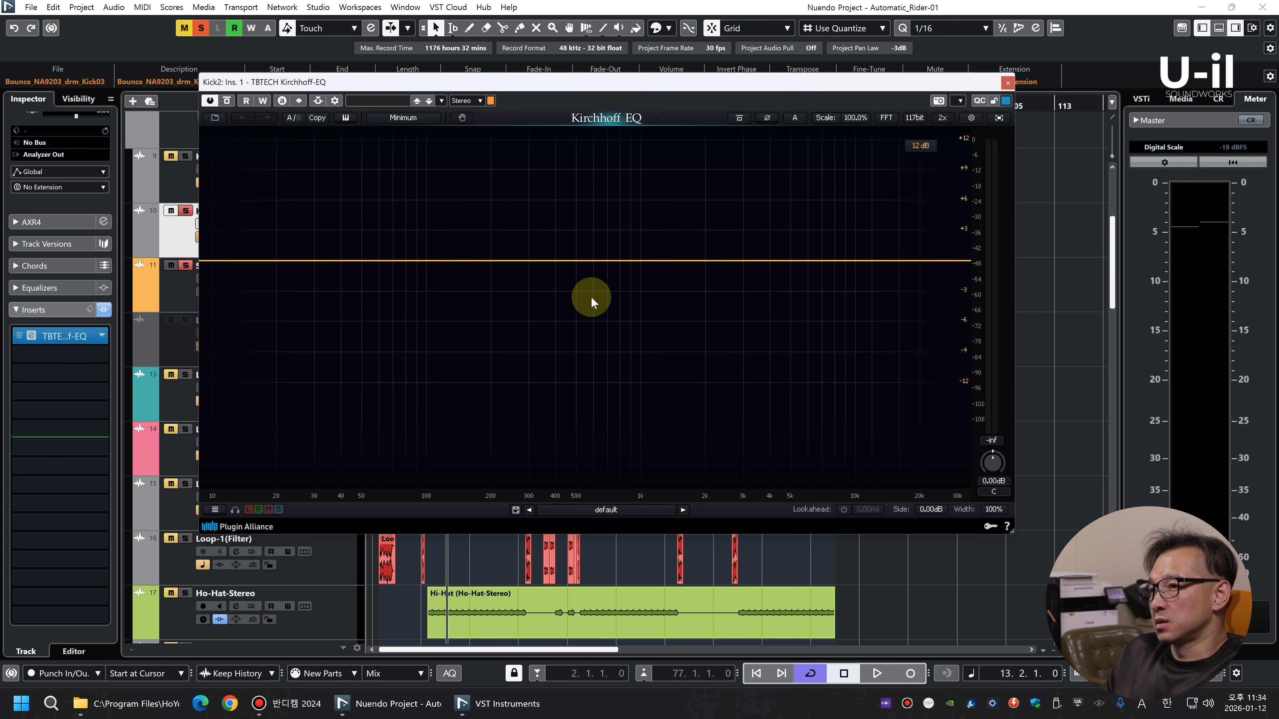
Add a bell cut on Kick2 at about 244 Hz with about -11.7 dB gain, and close the EQ
key("space")
left_click_drag(534, 261, 508, 372)
scroll(511, 379, "down", 8)
scroll(510, 379, "up", 8)
scroll(511, 378, "down", 2)
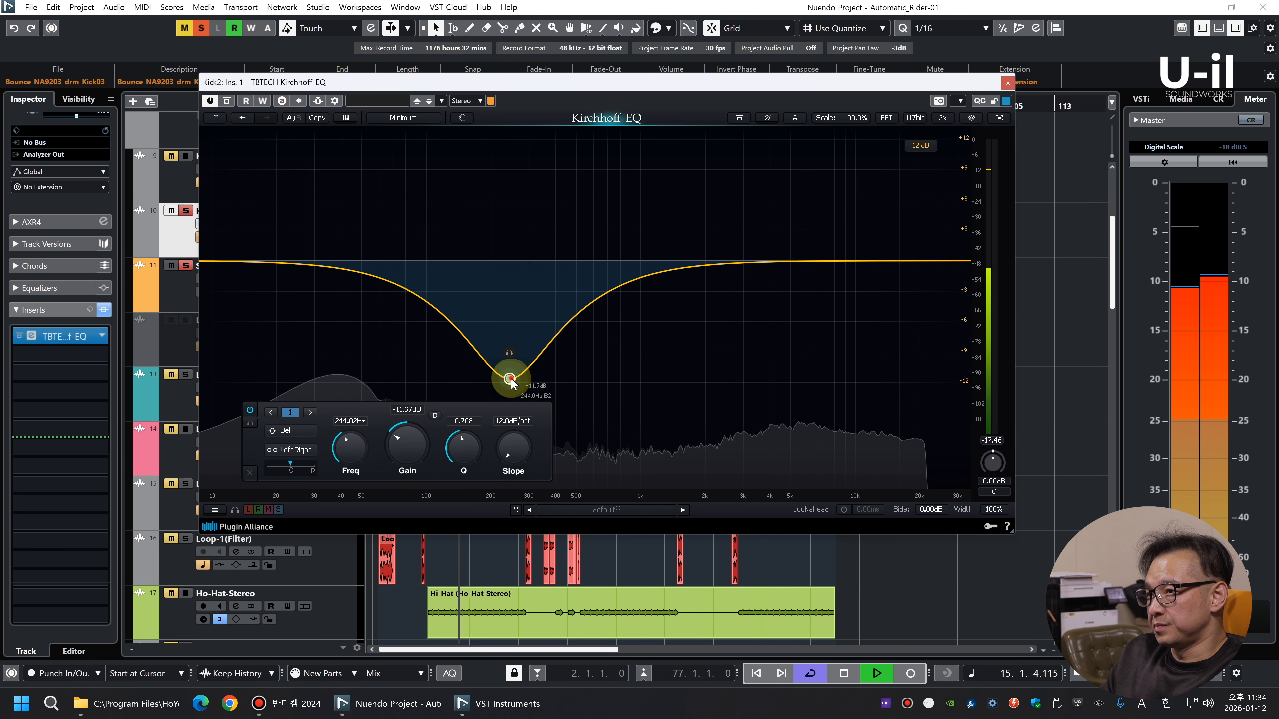
left_click(941, 117)
left_click(1006, 83)
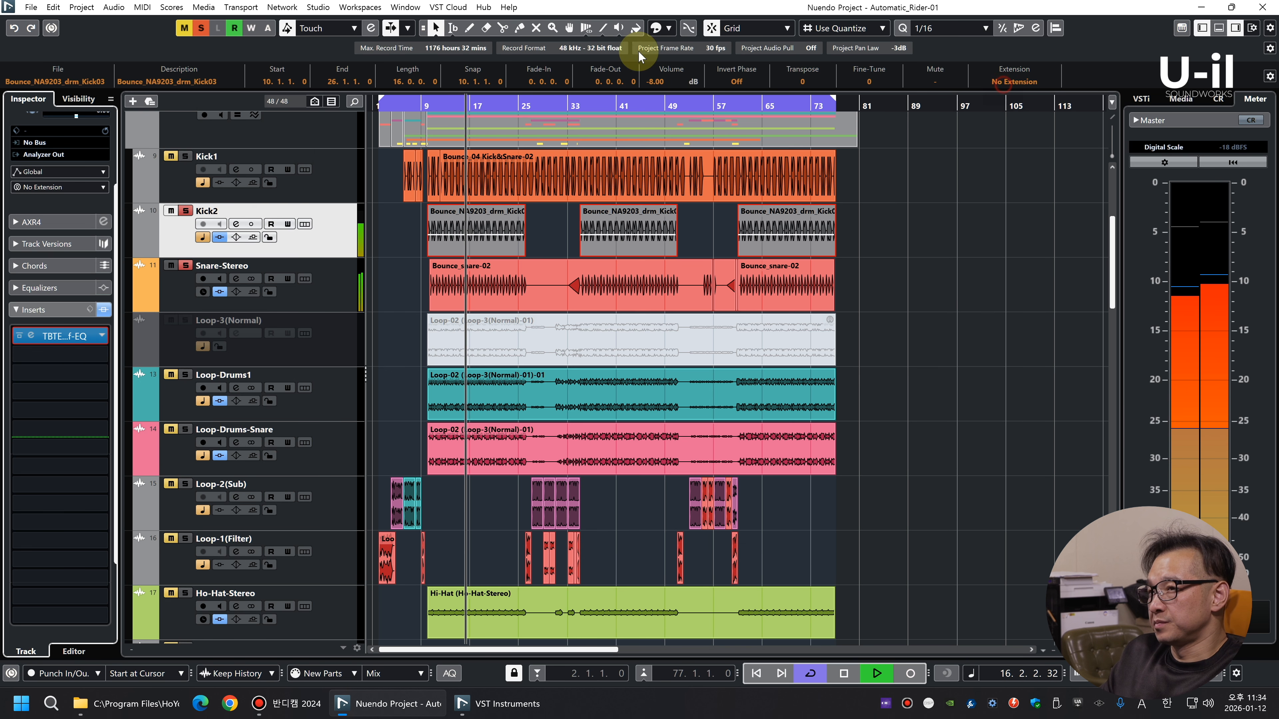
Solo Kick1 as well and lower its events' volume, bringing the event at bar 6 to -9.06 dB
left_click(314, 178)
left_click(903, 175)
left_click(782, 179)
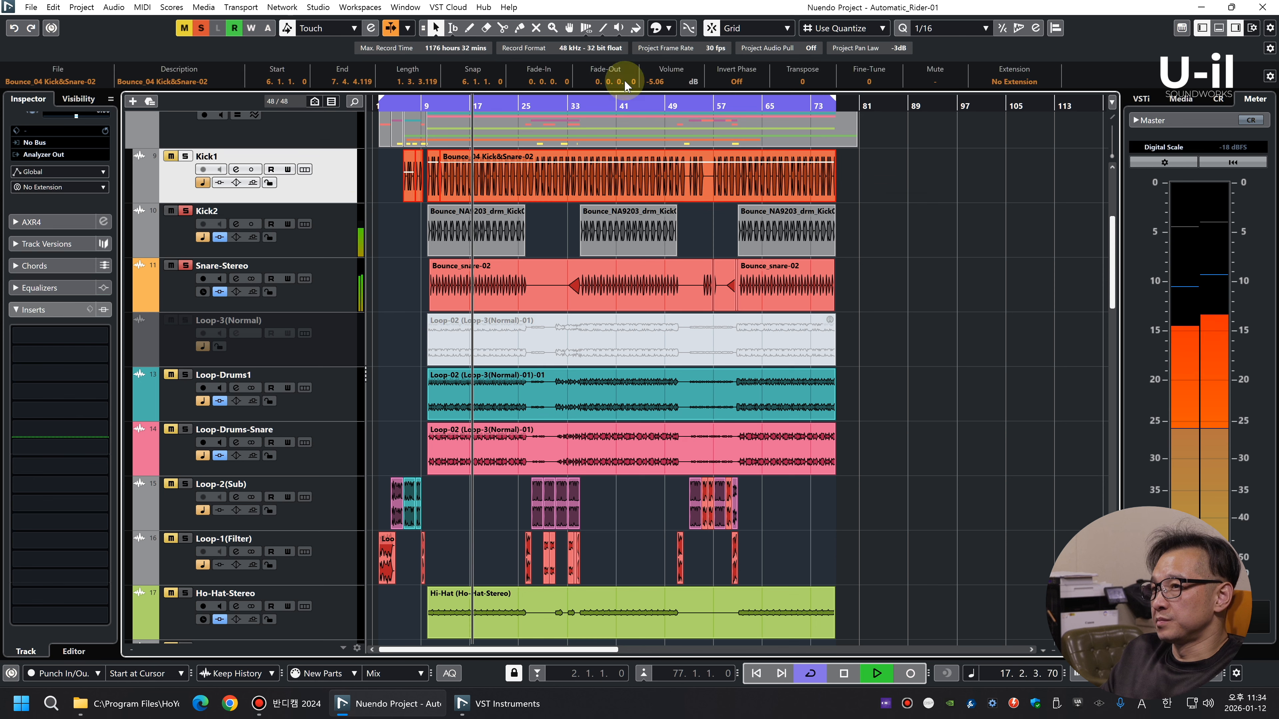
scroll(658, 81, "down", 4)
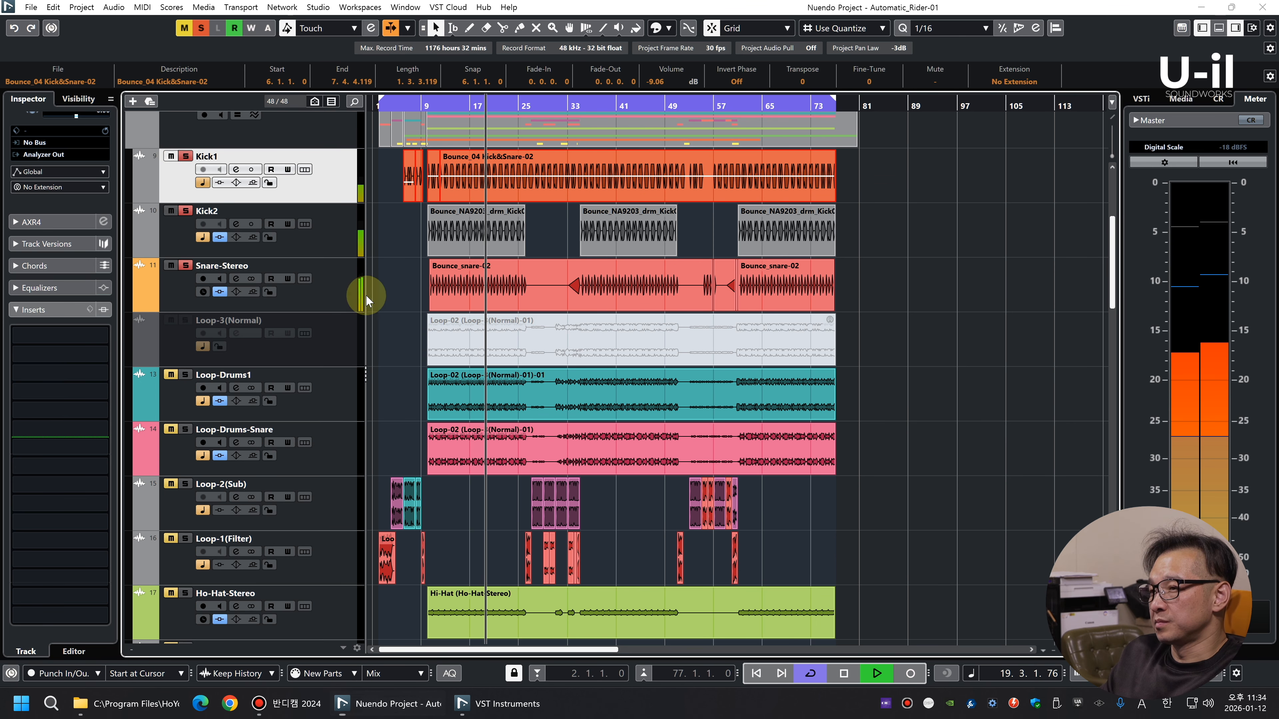
Balance the kicks in the mixer with Kick1's fader at -9.40 dB and Kick2's at -4.33 dB
key("F3")
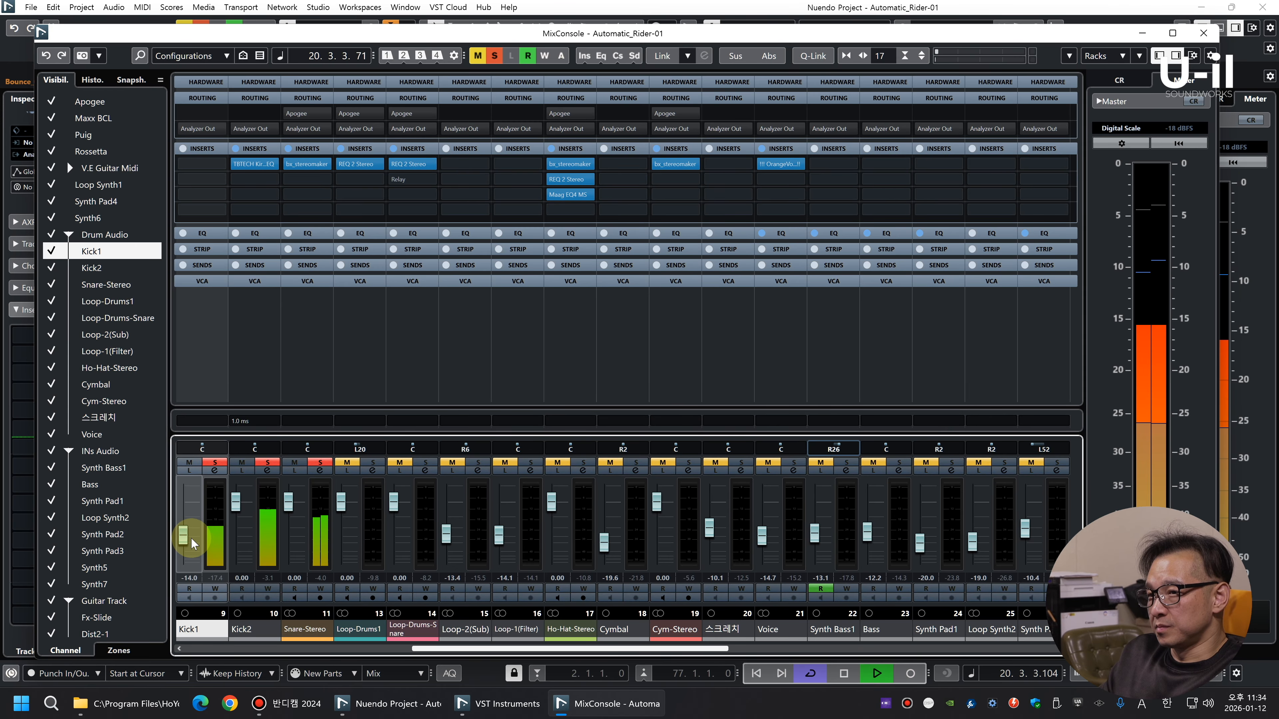
scroll(195, 537, "up", 3)
left_click_drag(239, 507, 241, 523)
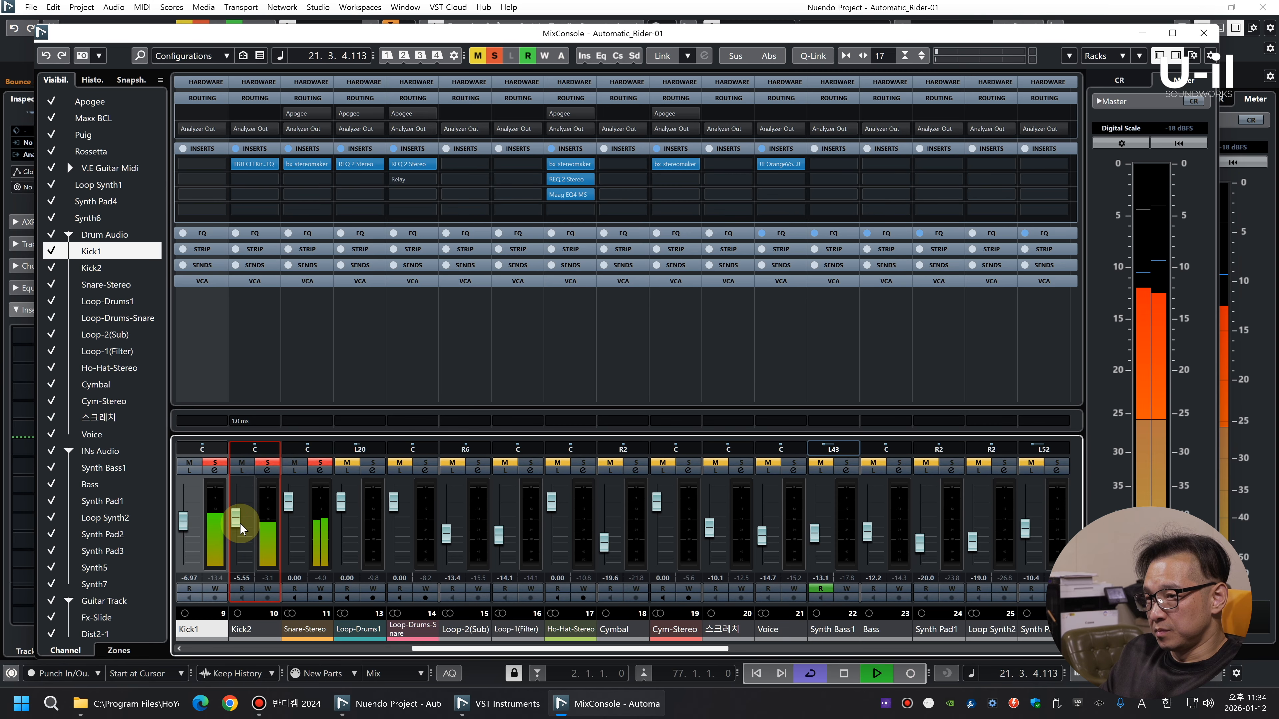
left_click(237, 517)
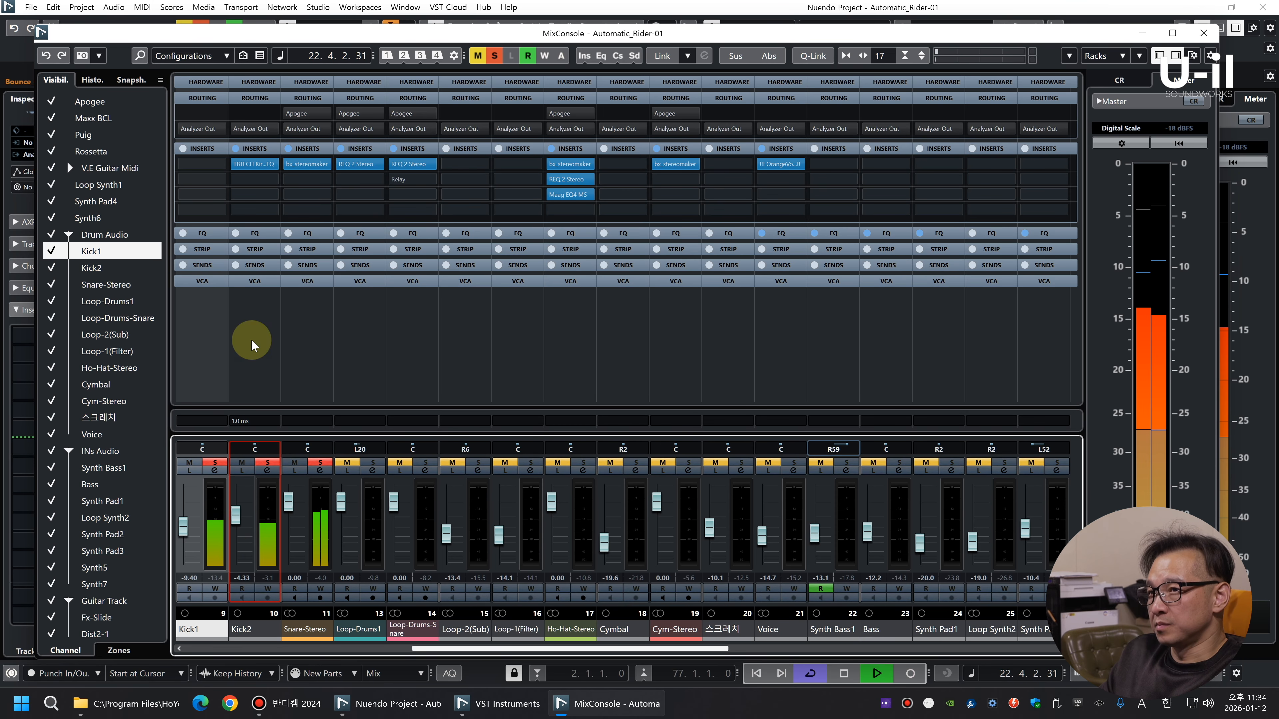
Copy Kick2's Kirchhoff-EQ to Kick1, set its bell cut to about 312 Hz, -8.45 dB and Q 0.415, and close the EQ
key("space")
left_click_drag(256, 163, 203, 165)
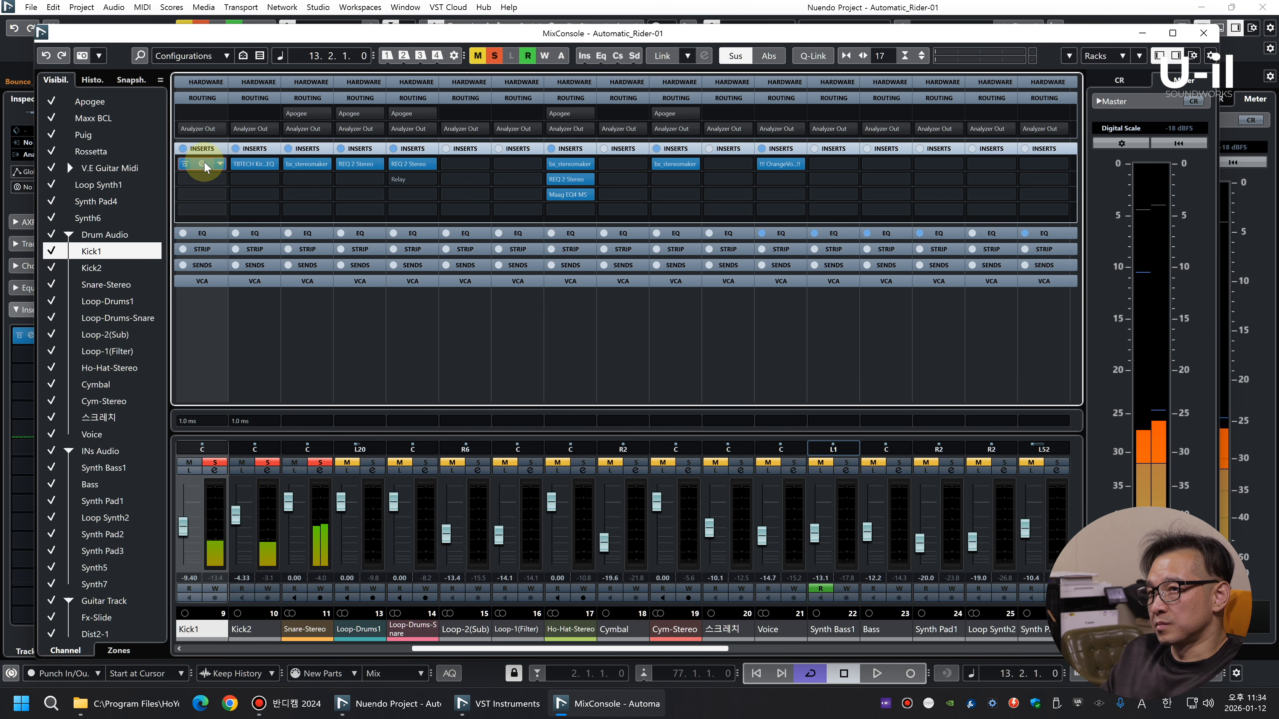
left_click(203, 165)
key("space")
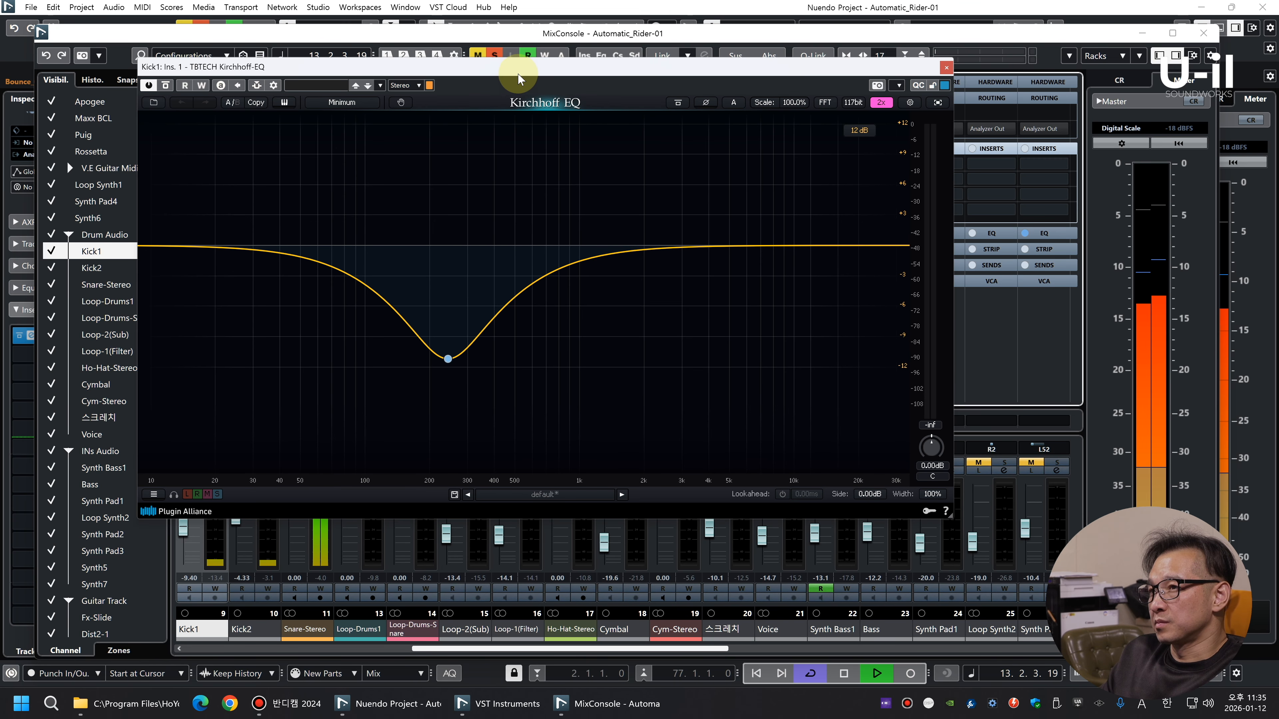
left_click_drag(517, 71, 588, 101)
left_click_drag(517, 390, 540, 364)
scroll(531, 374, "down", 4)
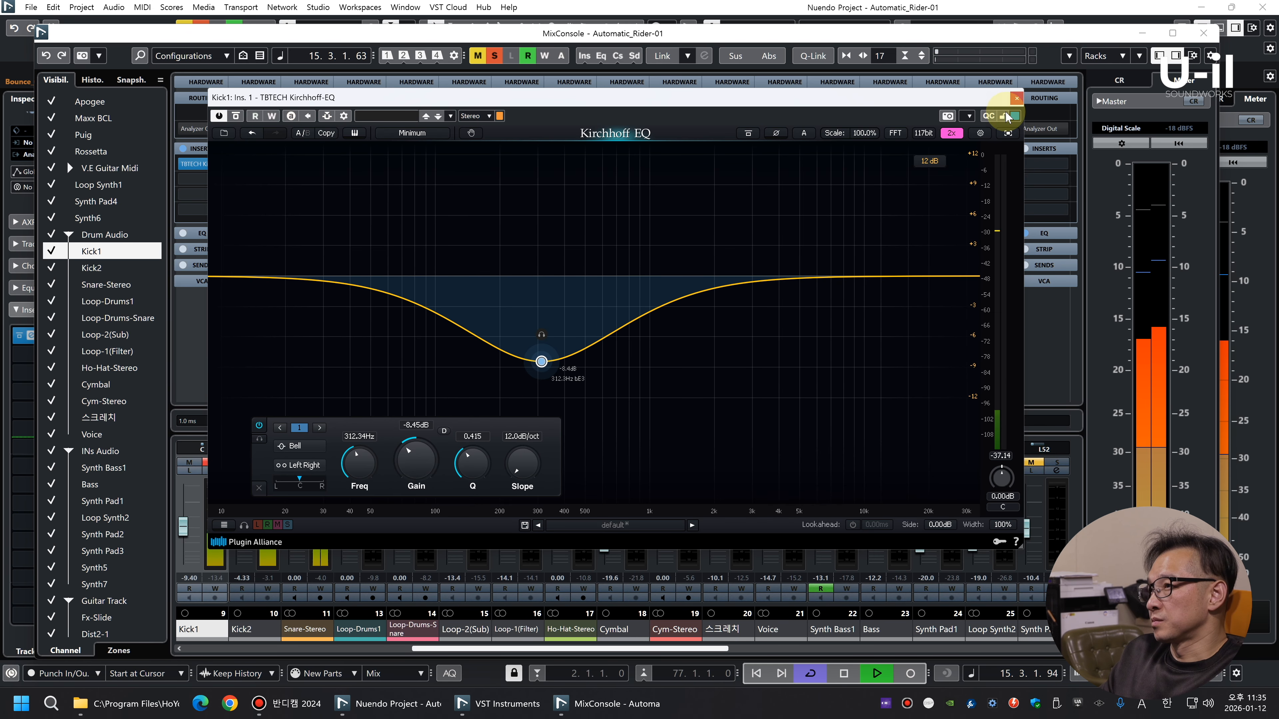
left_click(1016, 98)
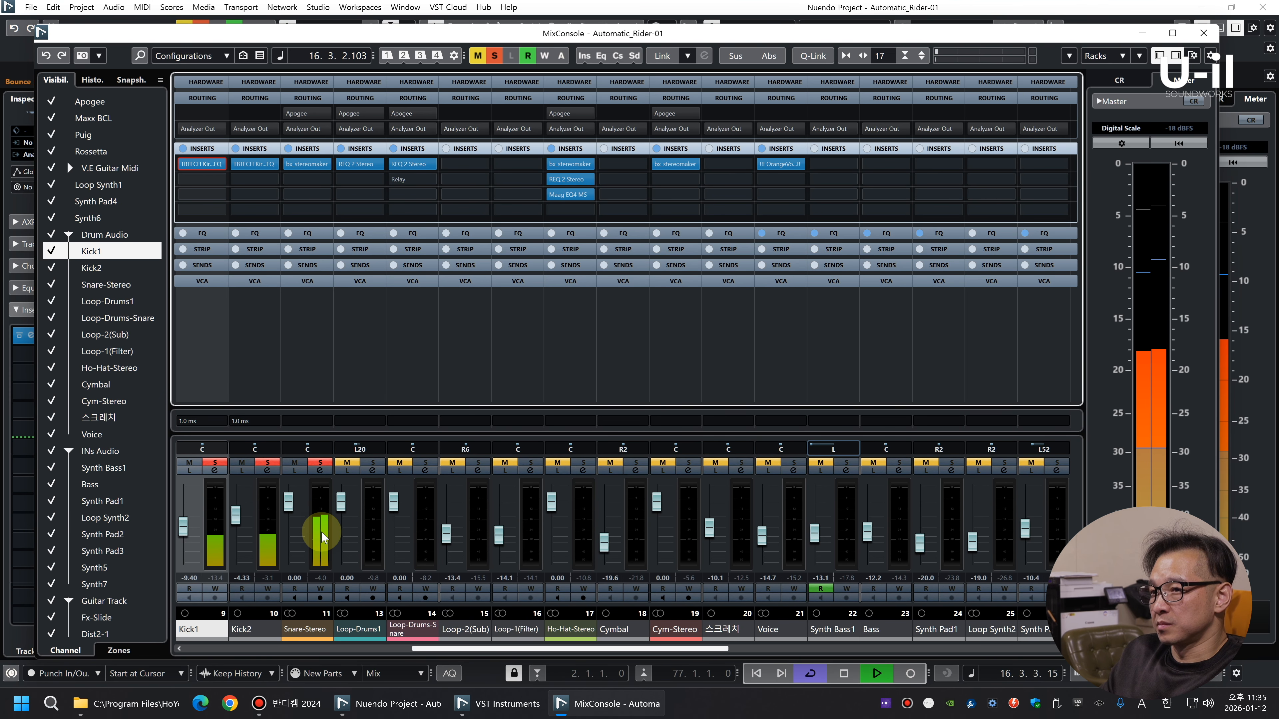
Reset Kick1's fader to 0.00 dB and lower its selected events' volume, bringing the event at bar 6 to -11.06 dB
left_click(194, 522, "ctrl")
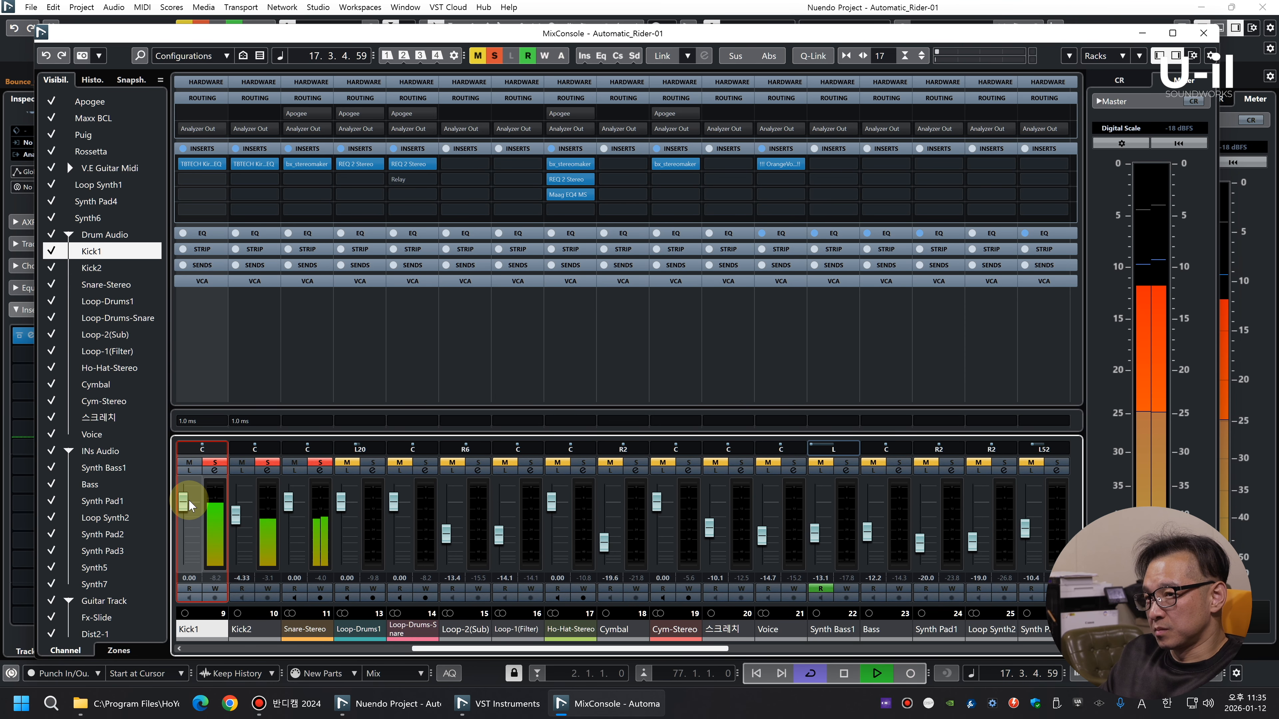
key("F3")
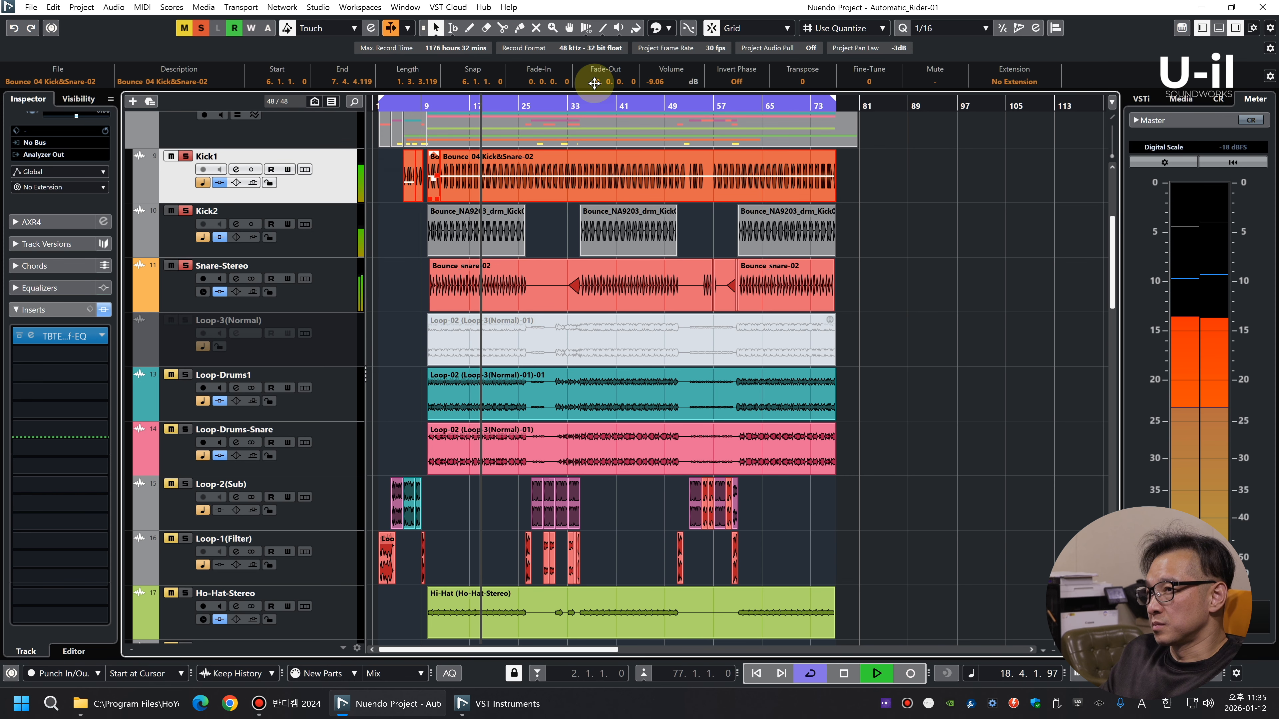
scroll(672, 80, "down", 2)
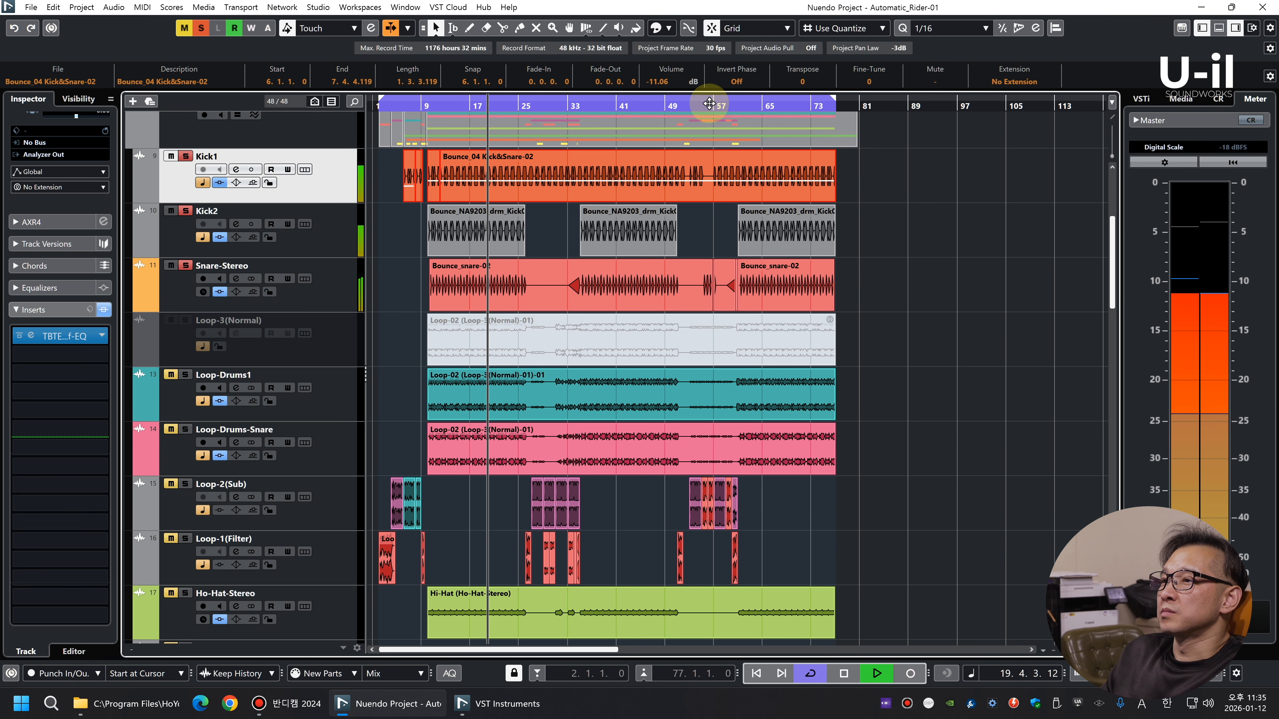
Insert TBTECH Kirchhoff-EQ in the second slot of the Snare-Stereo track
key("space")
left_click(330, 289)
left_click(78, 356)
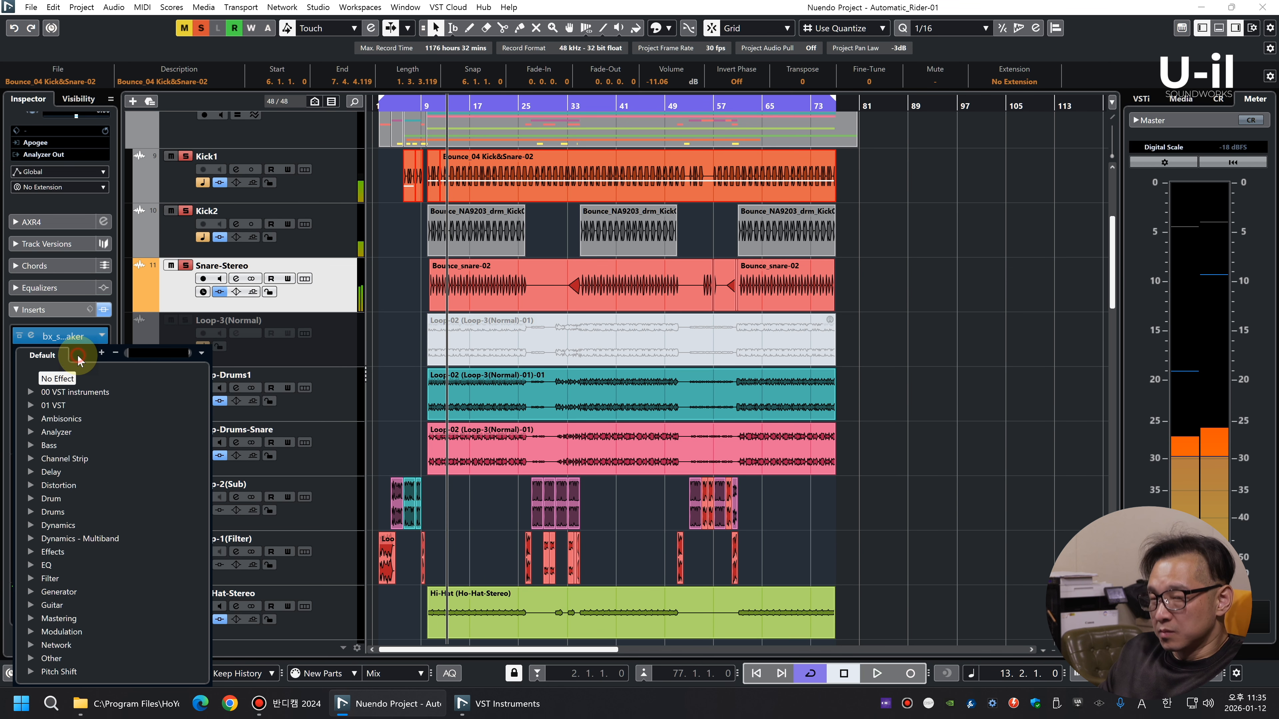
type("kir")
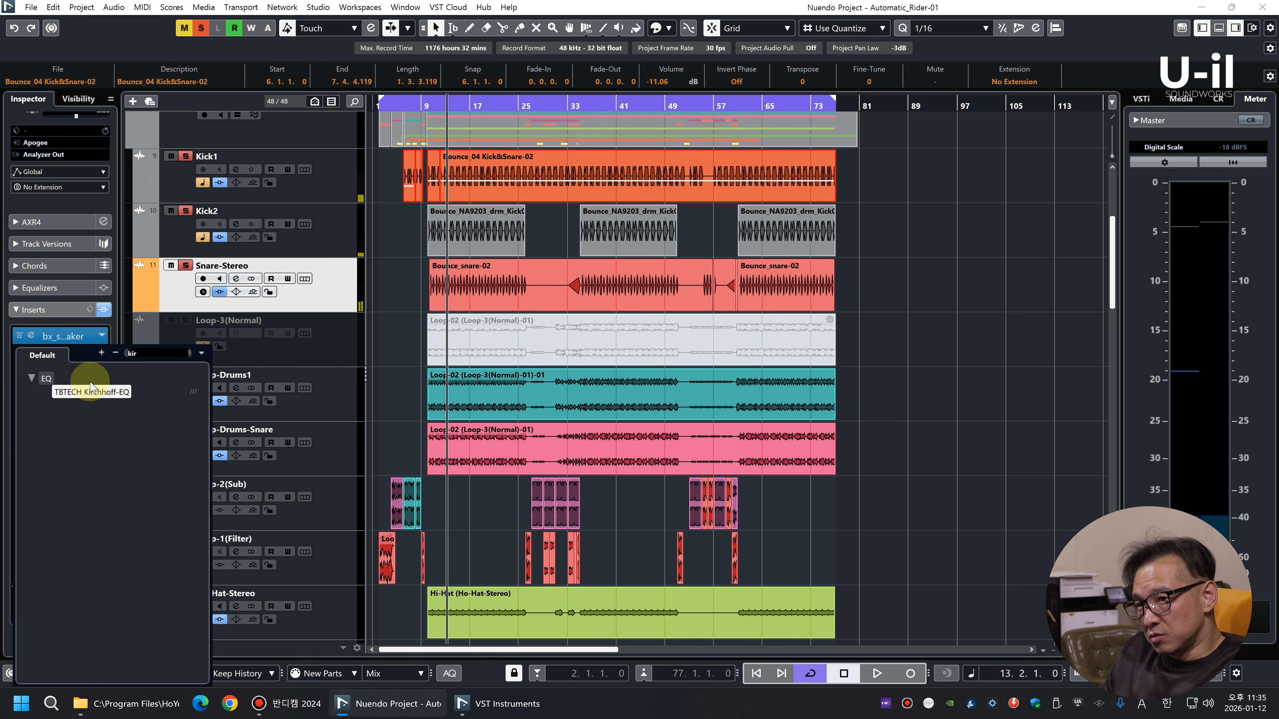
left_click(91, 386)
Add a bell cut on Snare-Stereo at about 317 Hz with about -4.60 dB gain, and close the EQ
key("space")
left_click_drag(556, 216, 547, 264)
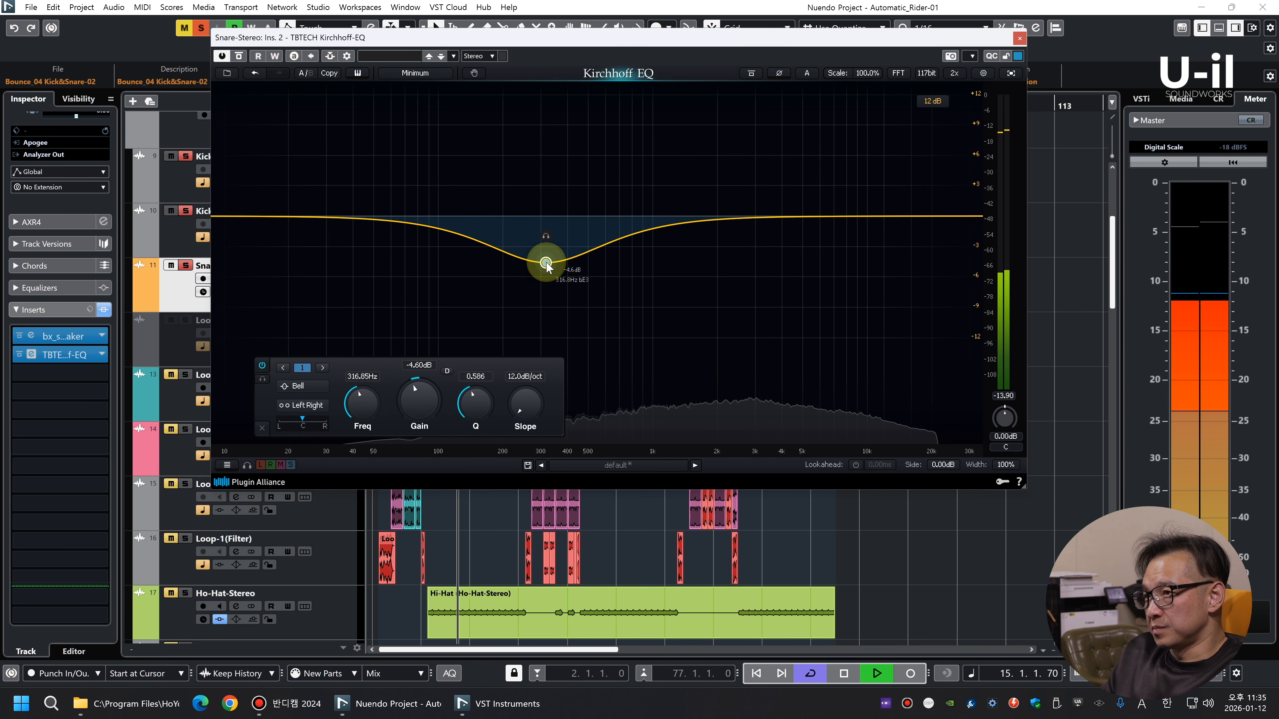
left_click(1019, 38)
Solo Loop-Drums1 and Loop-Drums-Snare as well, to hear them with the kicks and snare
left_click(185, 374)
left_click(185, 429)
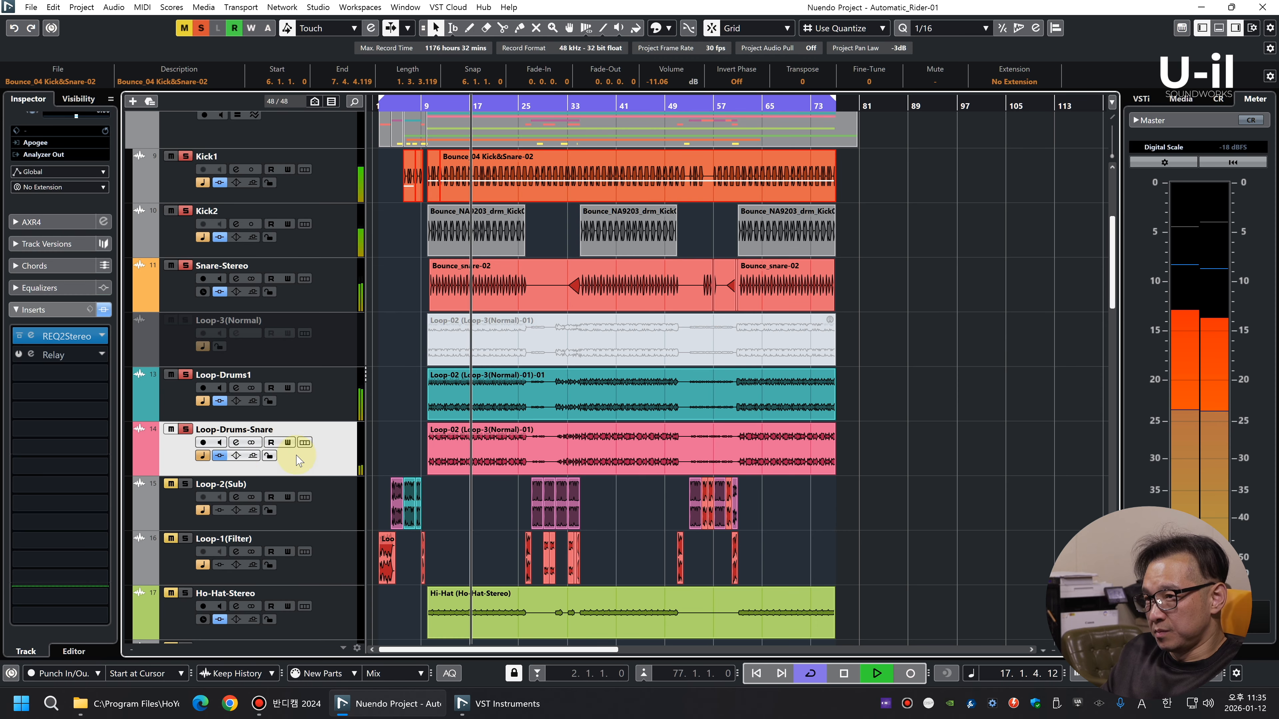
left_click(350, 401)
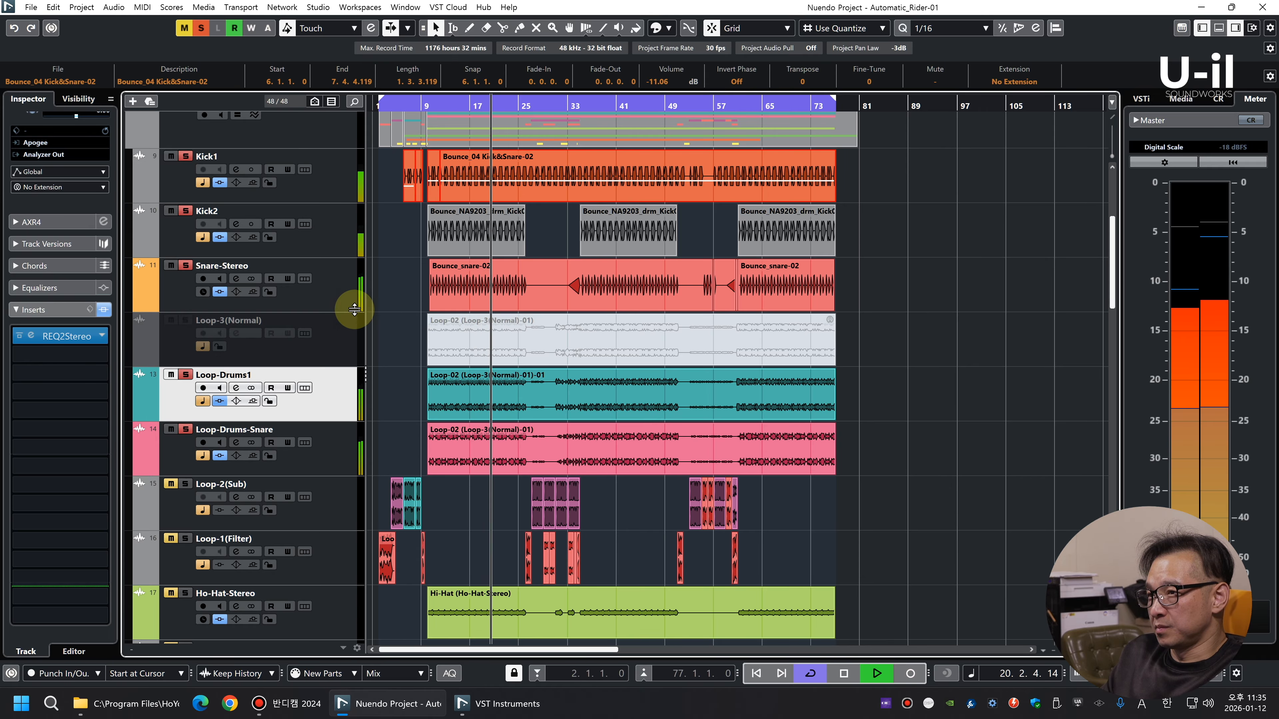
Set the faders of Snare-Stereo to -2.31 dB with L6 panning, Loop-Drums1 to -2.09 dB and Loop-Drums-Snare to -0.86 dB
key("F3")
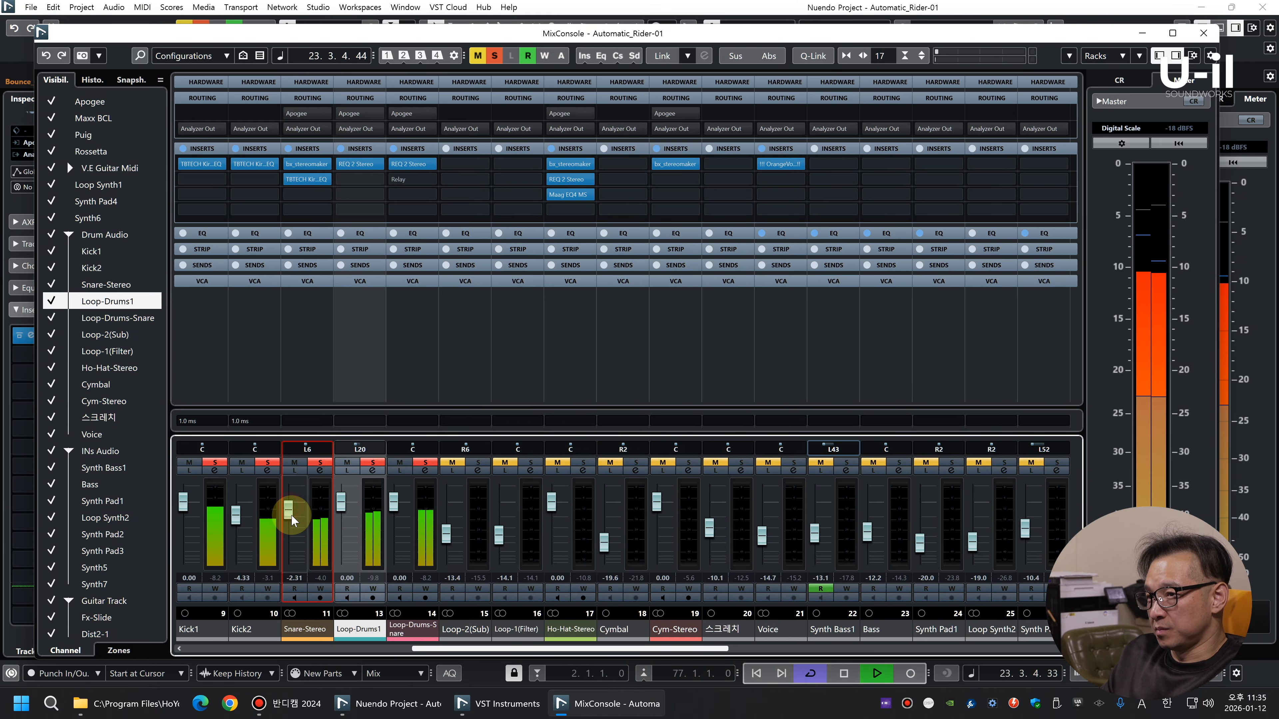
left_click_drag(345, 504, 345, 512)
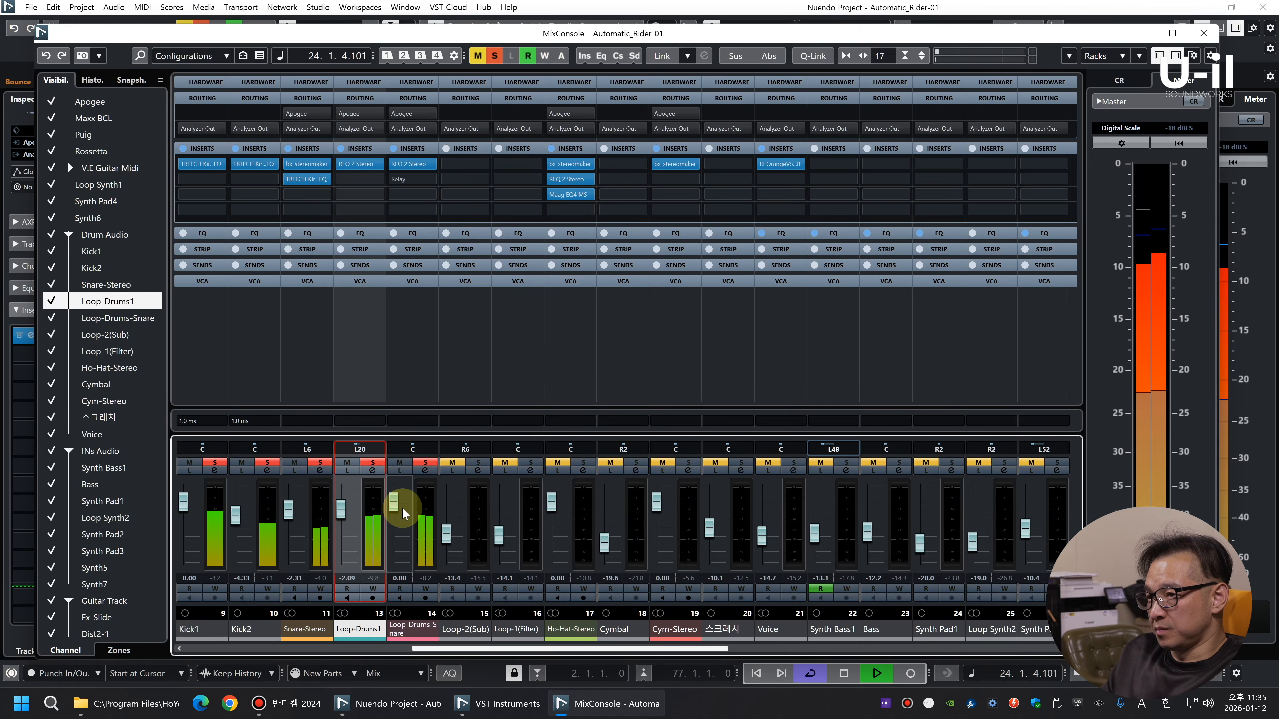
left_click(429, 523)
Remove Relay from Loop-Drums-Snare and copy Snare-Stereo's Kirchhoff-EQ to both Loop-Drums1 and Loop-Drums-Snare
key("space")
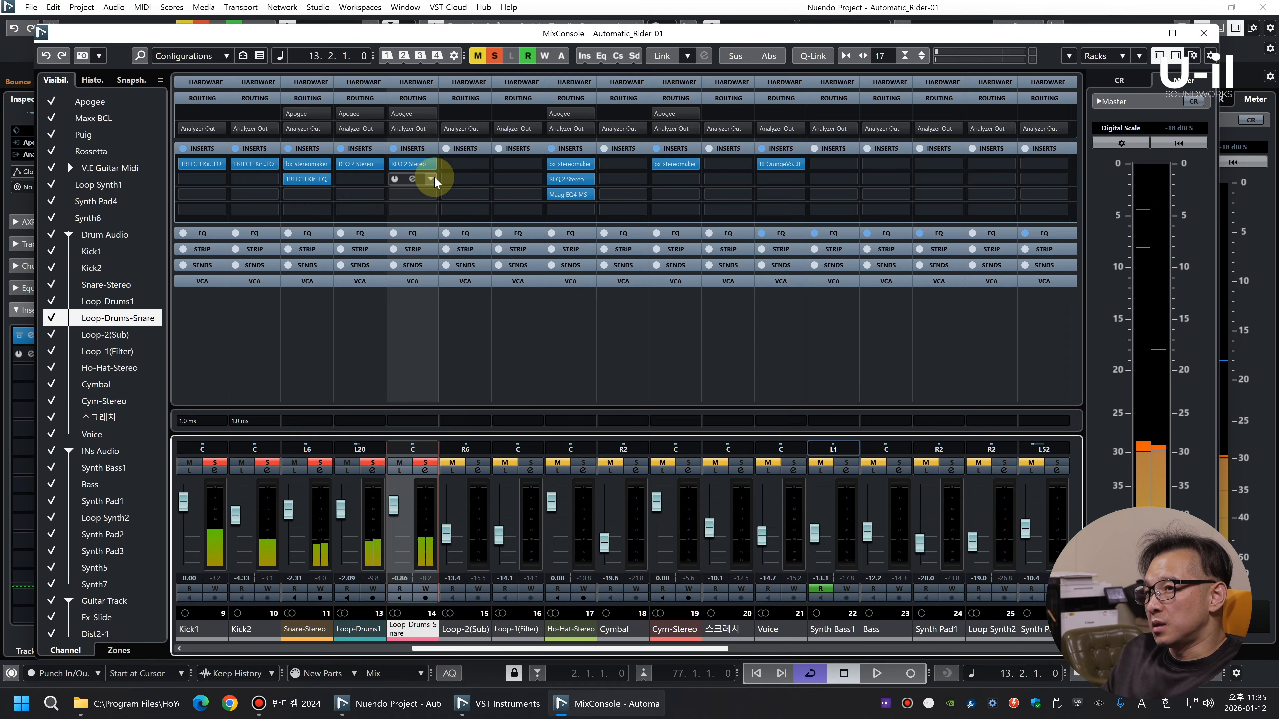
left_click(429, 194)
left_click(463, 207)
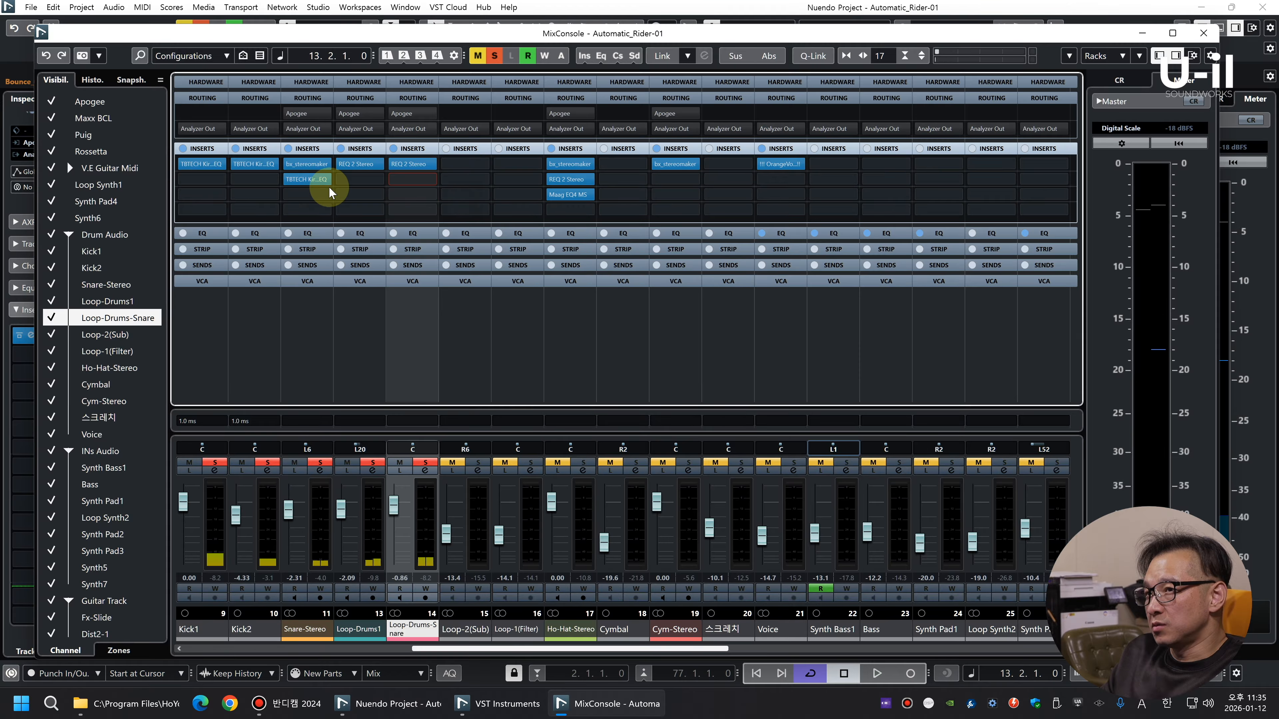
left_click_drag(307, 185, 358, 180)
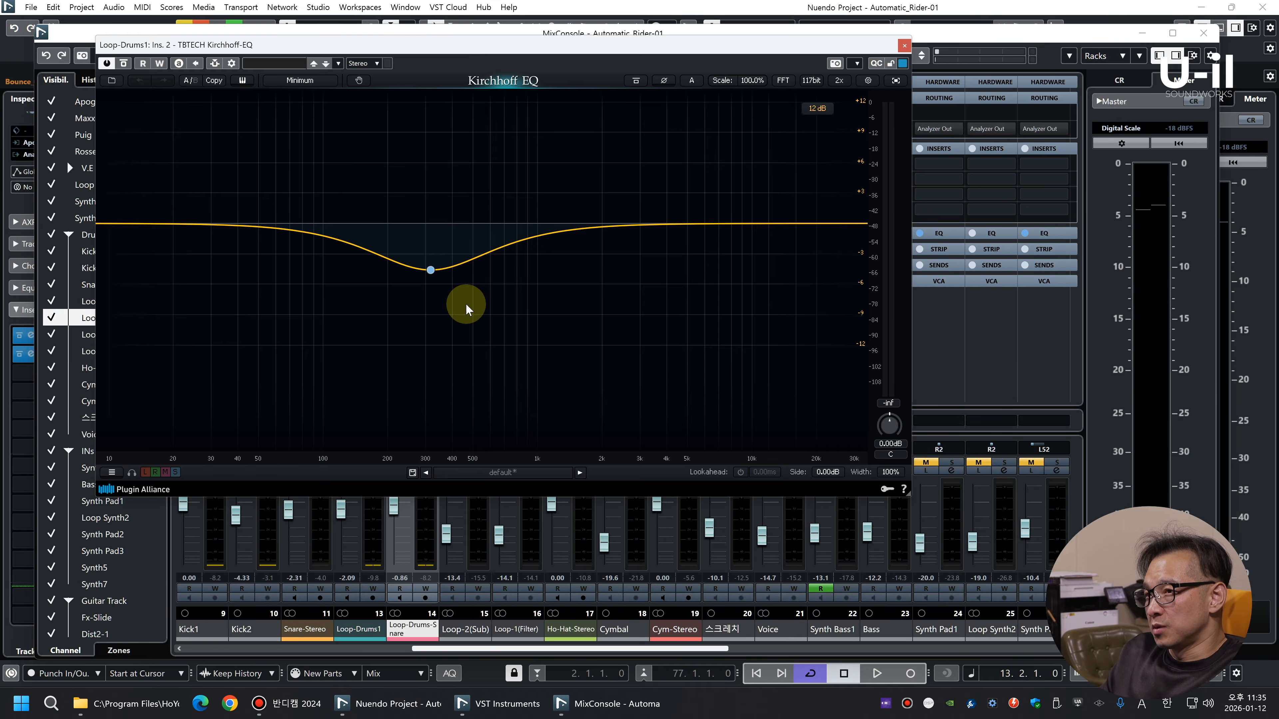
double_click(432, 272)
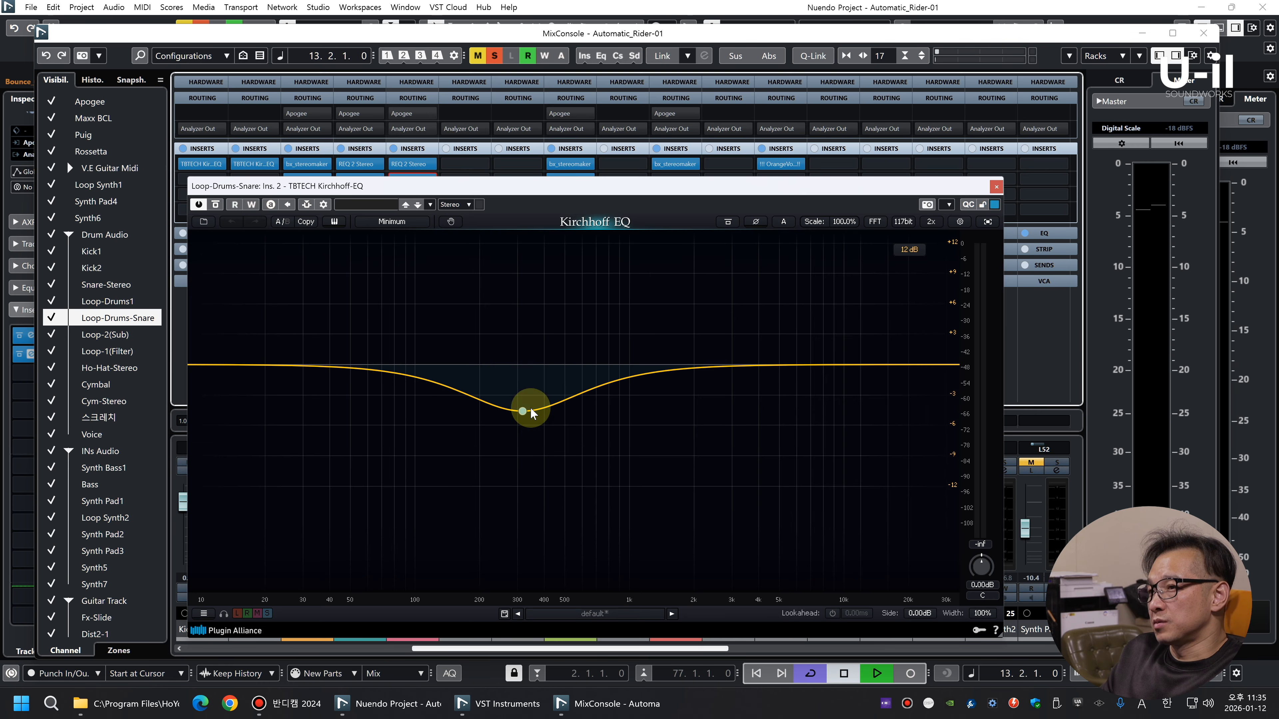
Set the Loop-Drums-Snare bell cut to about 235 Hz, -6.15 dB and Q 0.510, and close the EQ
left_click_drag(526, 418, 497, 433)
scroll(498, 436, "down", 1)
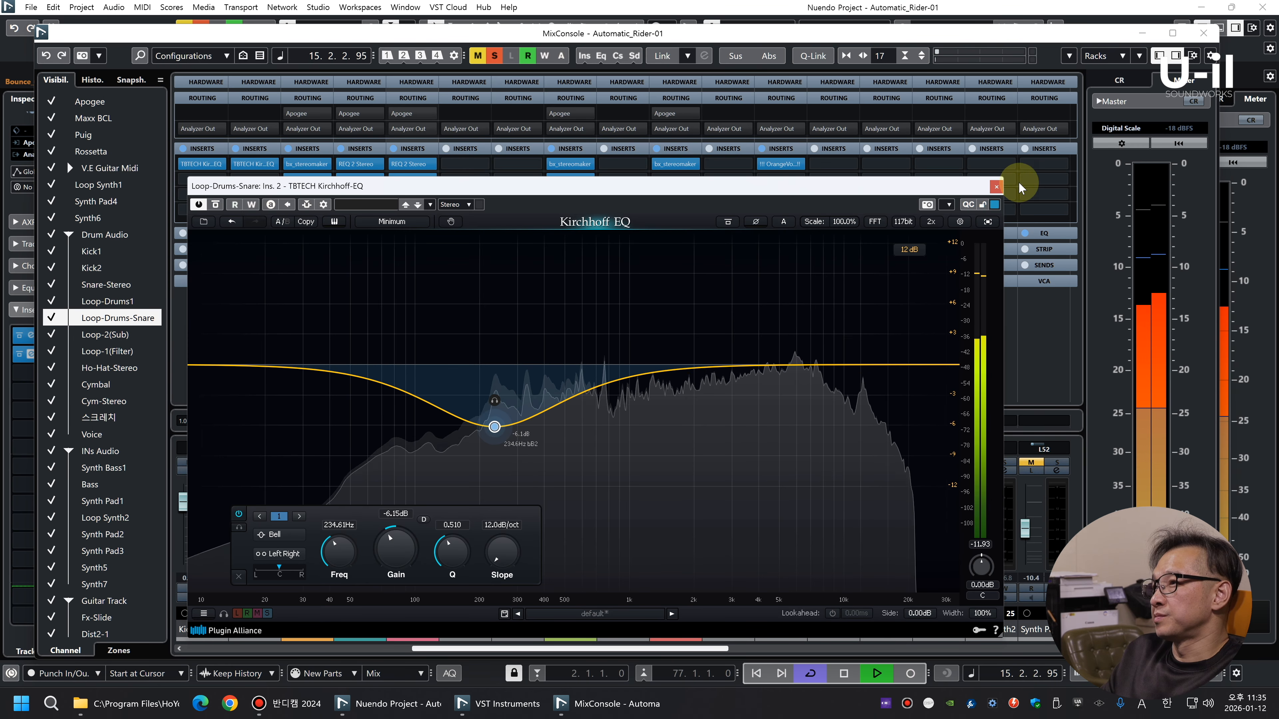
left_click(997, 186)
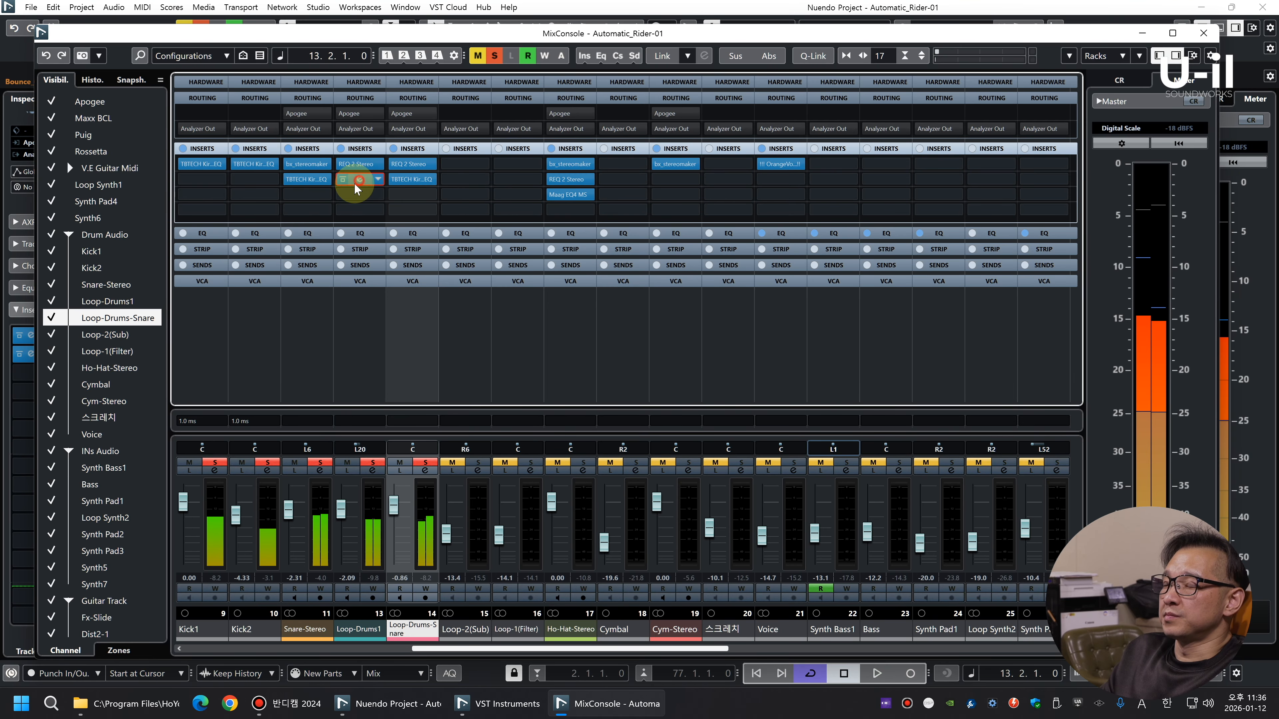
Set the Loop-Drums1 Kirchhoff-EQ bell cut to about 164 Hz with -5.85 dB gain during playback
left_click(351, 177)
key("space")
left_click_drag(432, 269, 373, 287)
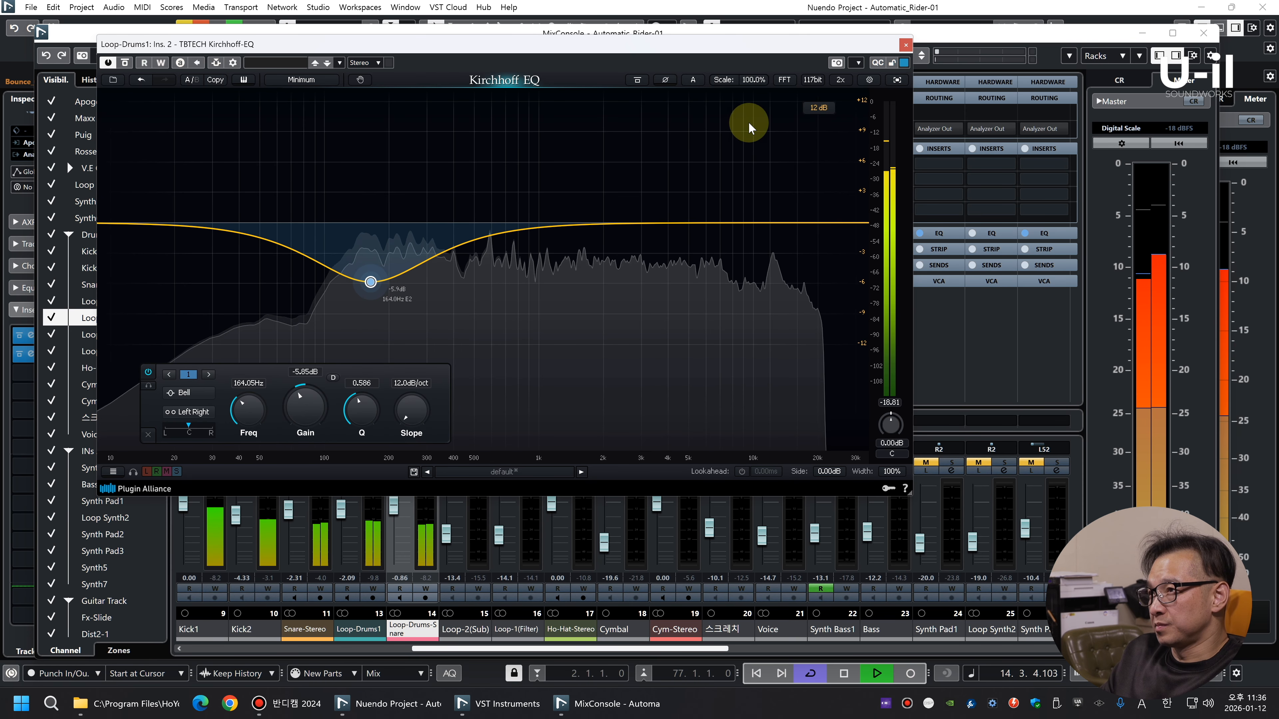
Enable 2x oversampling in the Kirchhoff-EQs of Loop-Drums1 and Snare-Stereo, closing both EQs
left_click(840, 80)
left_click(905, 45)
left_click(301, 177)
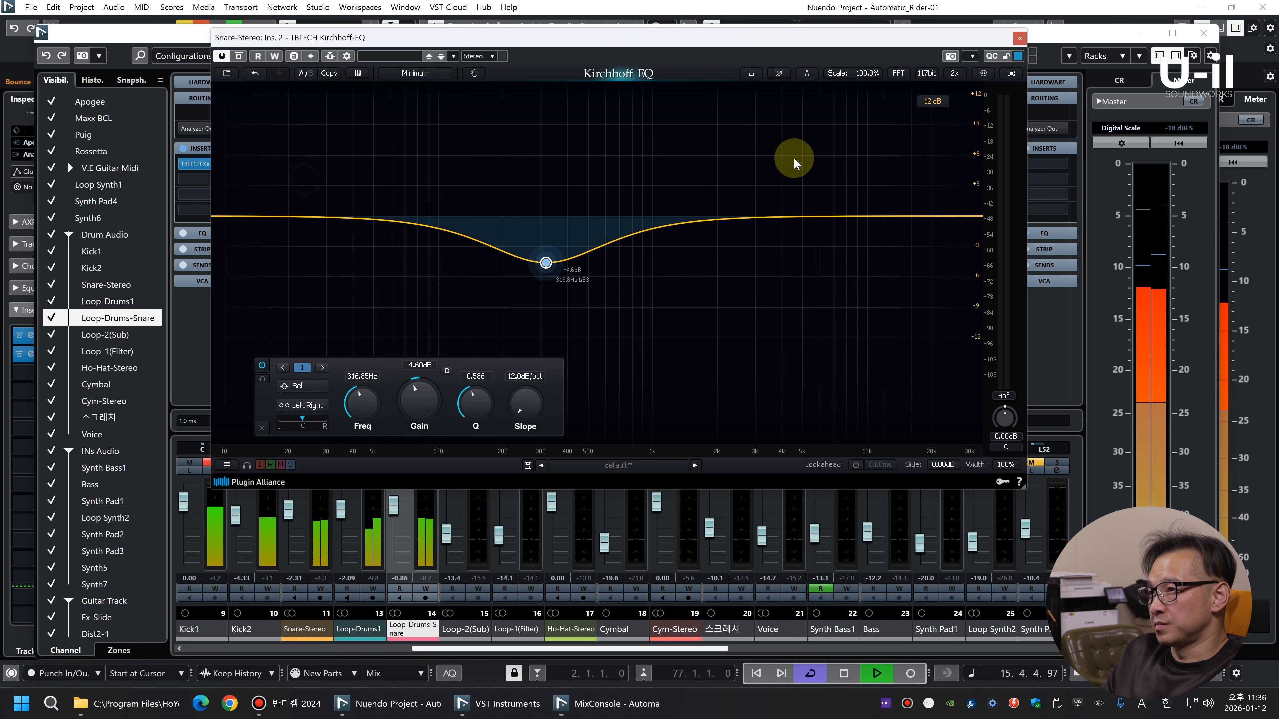
left_click(1019, 38)
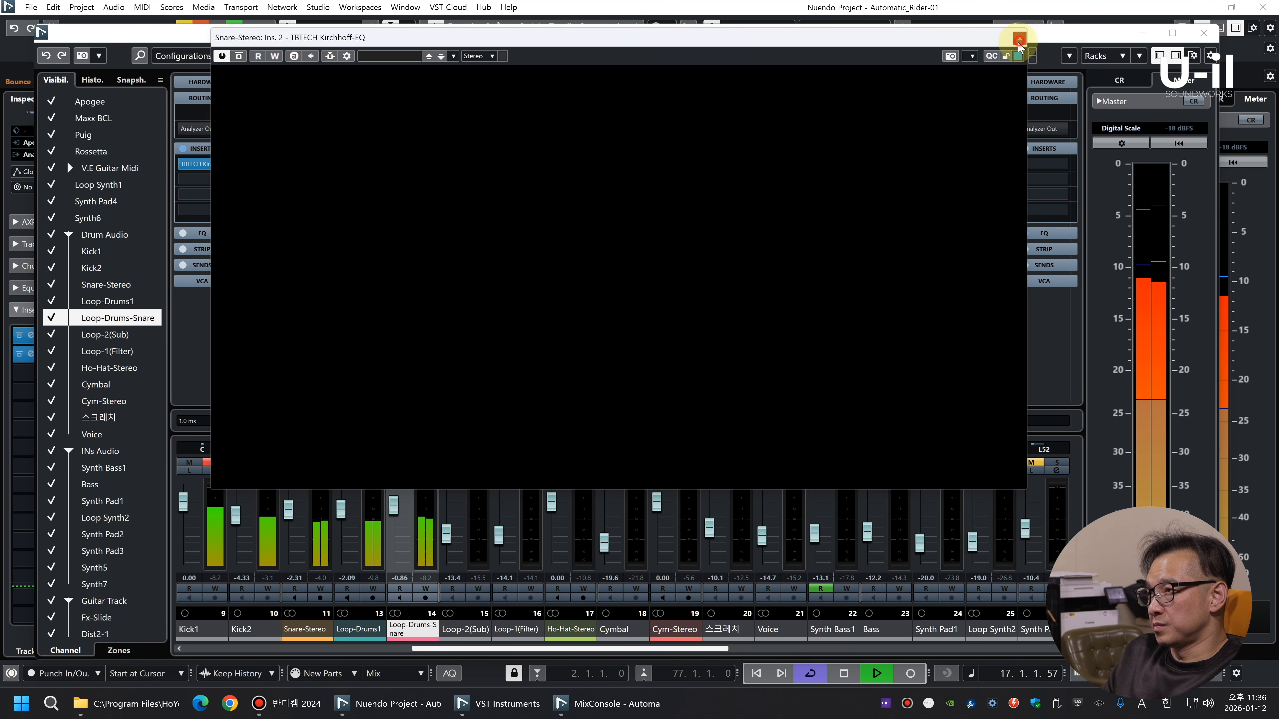
Deselect the events in the arrangement and solo the Loop-2(Sub) track as well
key("F3")
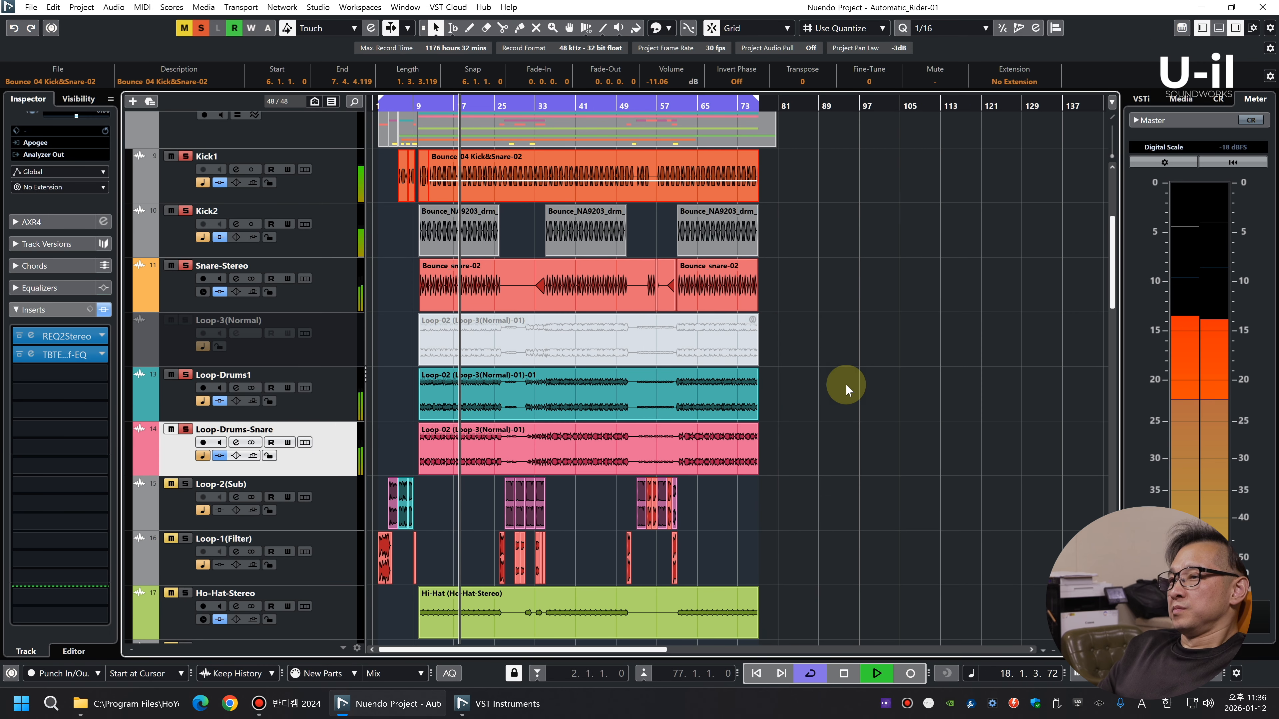
left_click(884, 377)
key("shift+g")
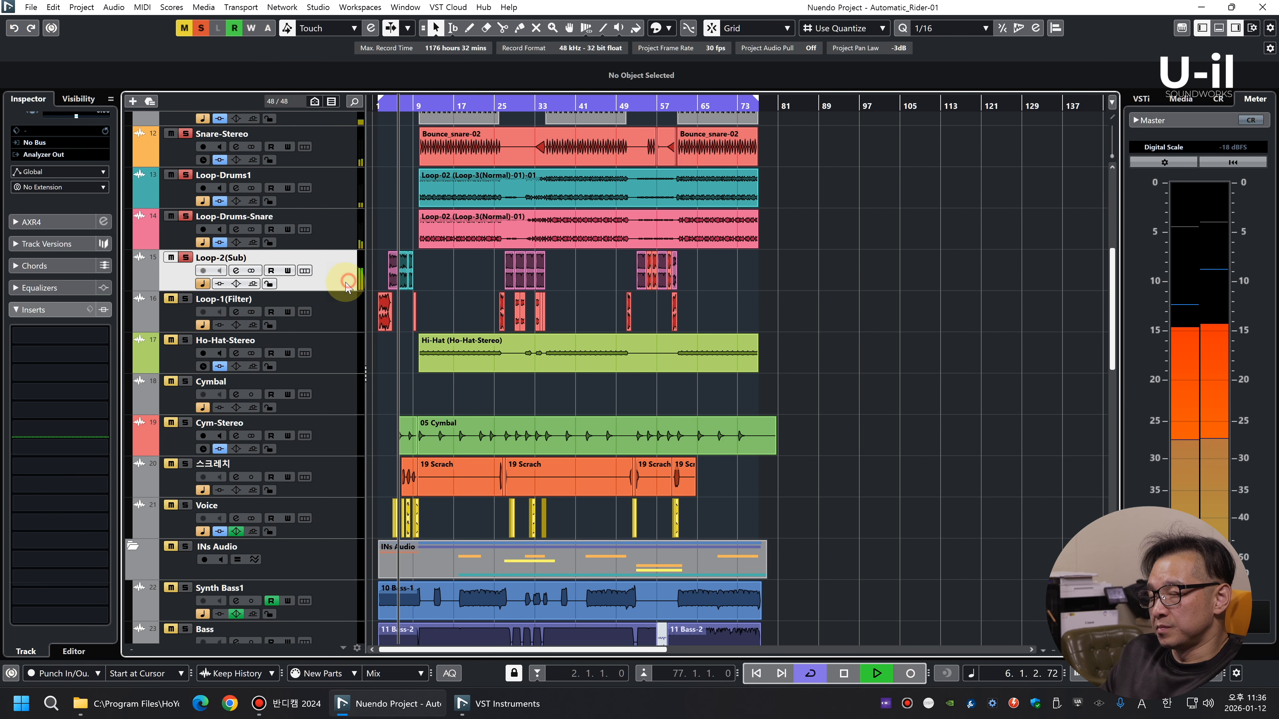
Raise Loop-2(Sub)'s fader to -8.16 dB and center its panning
key("F3")
key("space")
key("space")
left_click(448, 534)
left_click_drag(449, 536, 447, 519)
left_click(466, 448)
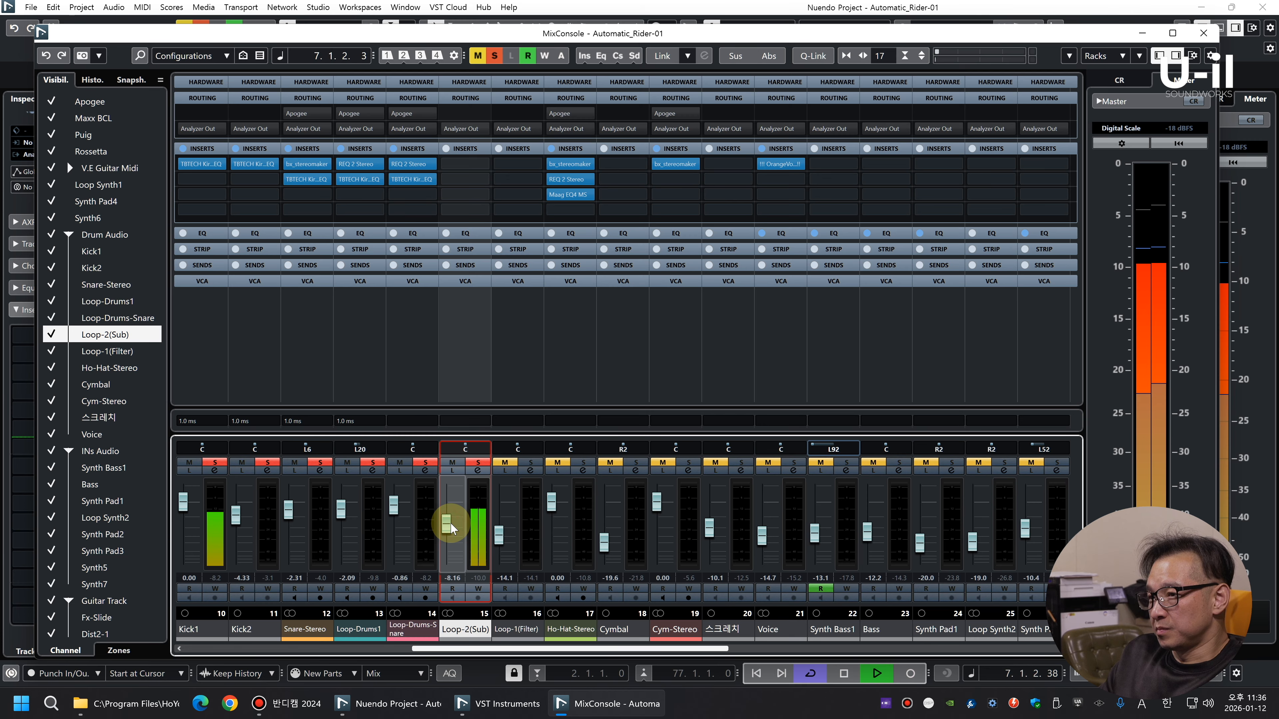
Return to the arrangement and solo the Loop-1(Filter) track as well
key("F3")
key("h")
key("h")
key("h")
key("h")
key("h")
key("h")
key("h")
key("g")
key("g")
key("g")
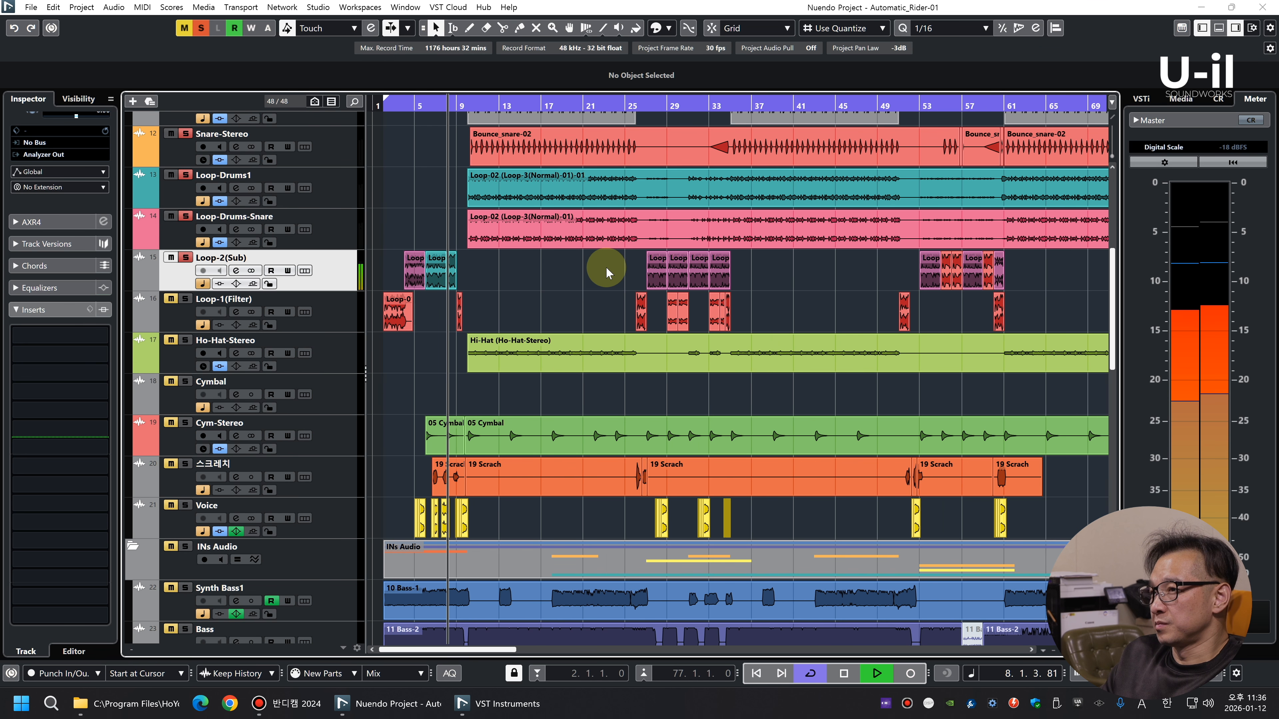
left_click(345, 315)
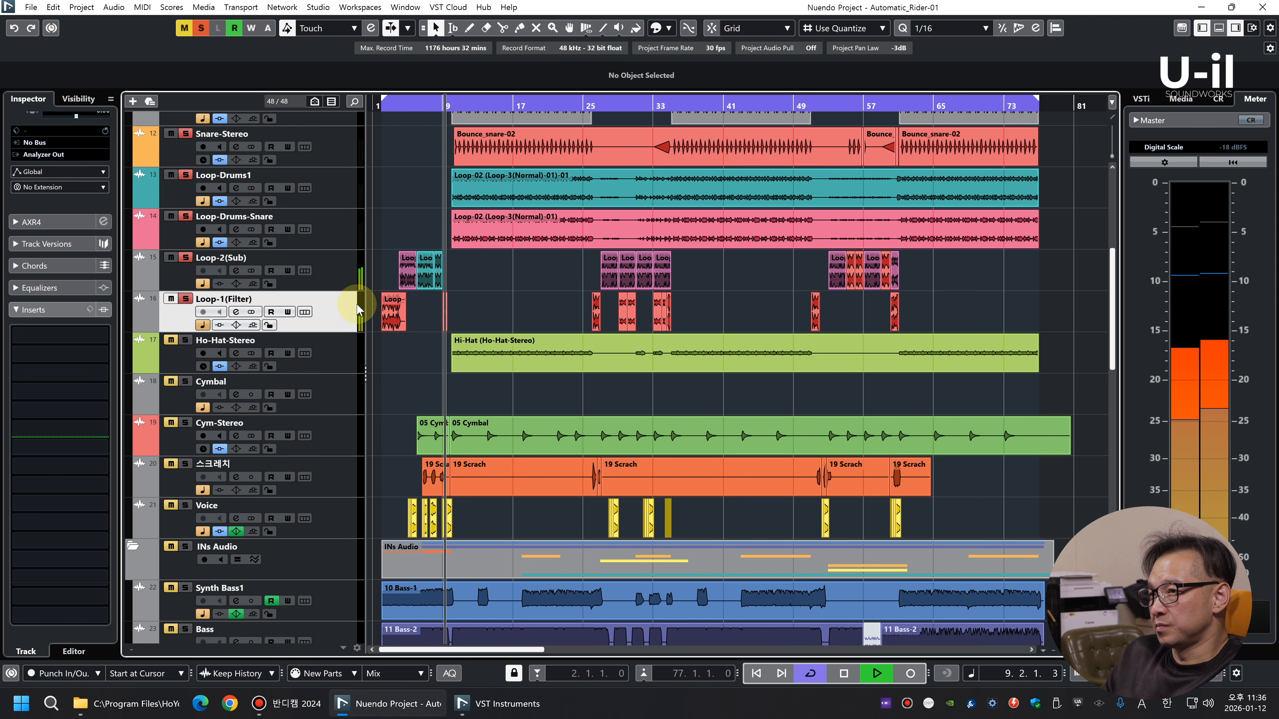
Play Loop-1(Filter) from its first event at bar 2 and raise its fader to -6.72 dB
key("h")
key("h")
key("h")
key("h")
key("h")
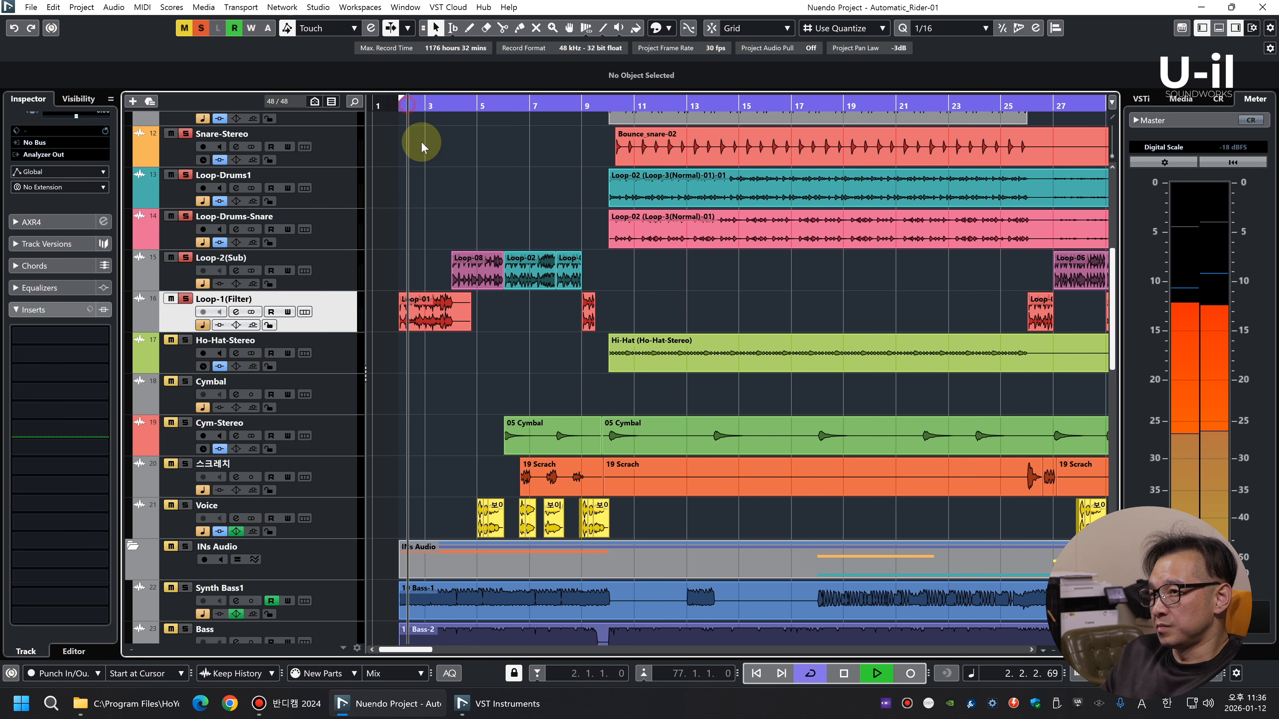
key("F3")
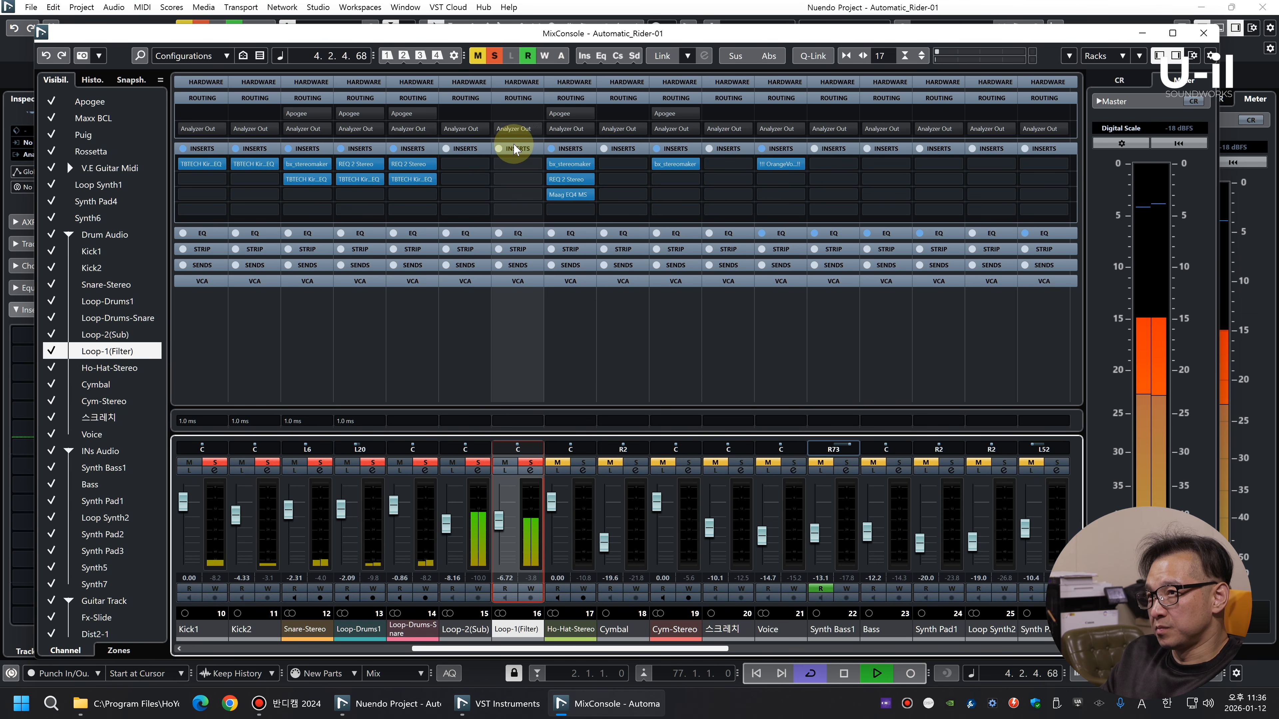
Copy REQ 2 Stereo from Loop-Drums-Snare to Loop-1(Filter) and move its band 1 low cut to 30 Hz
key("space")
left_click_drag(410, 164, 515, 165)
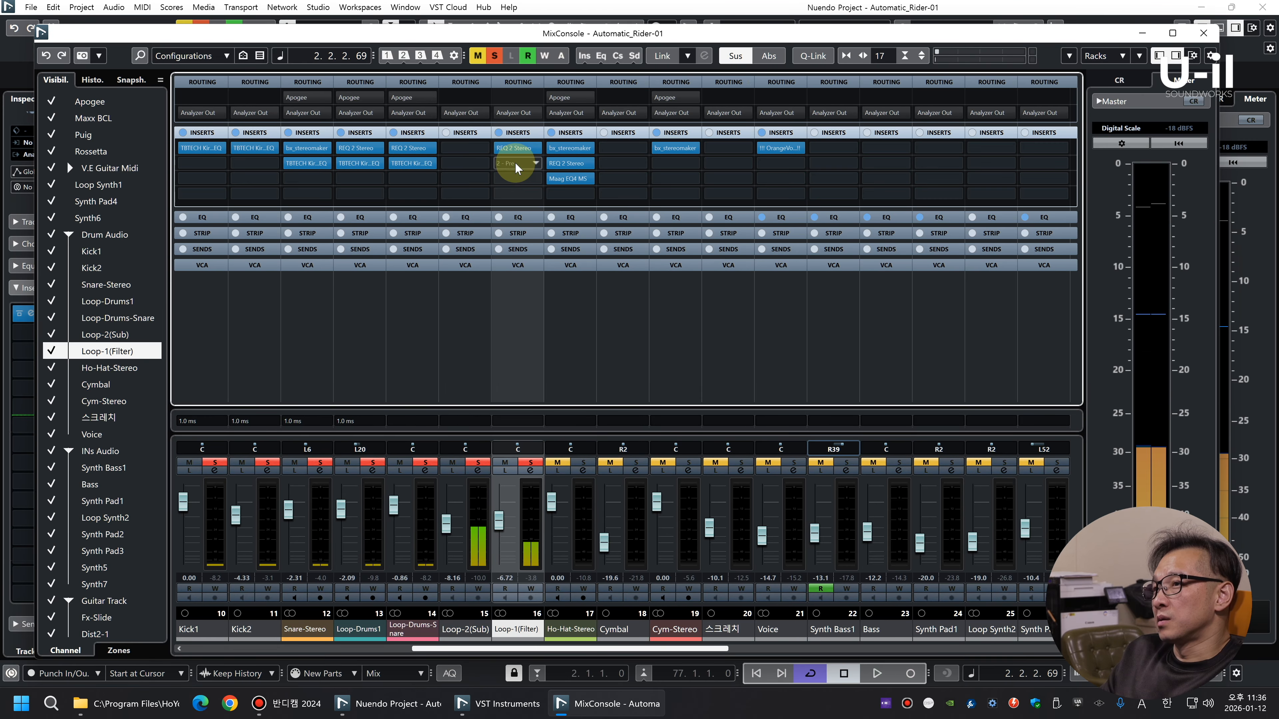
key("space")
left_click_drag(753, 406, 716, 412)
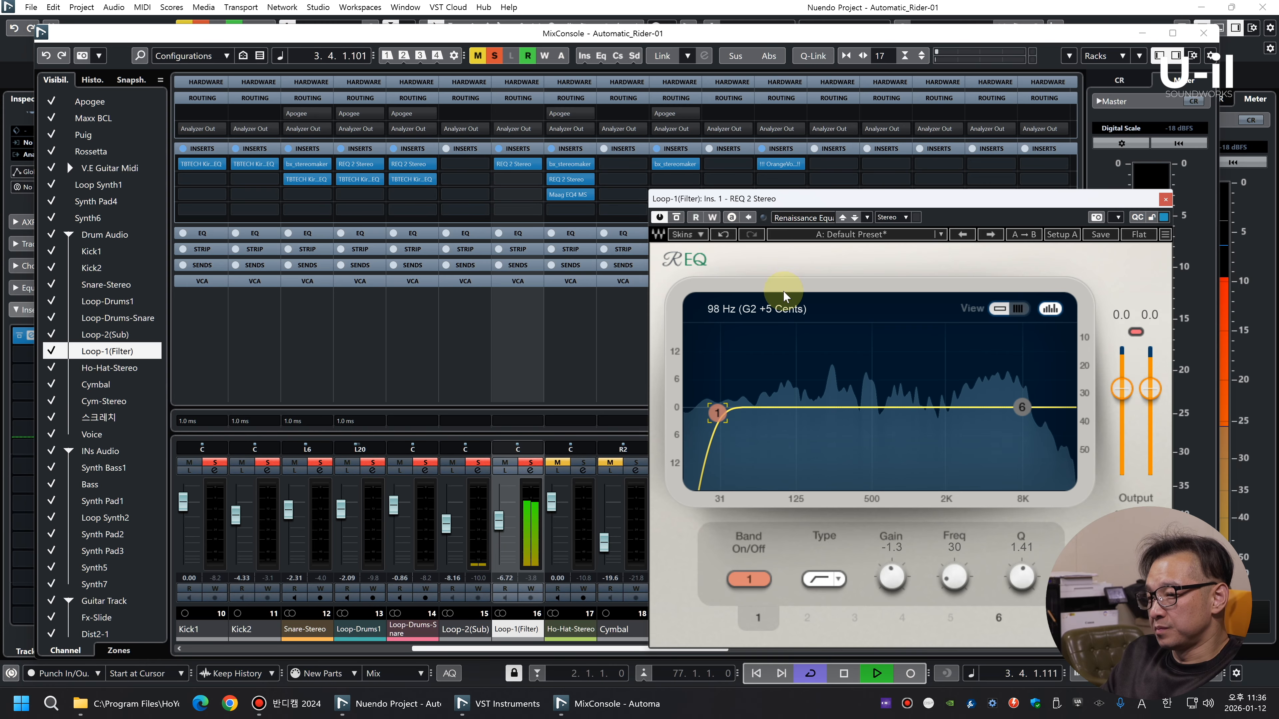
Insert C4 Stereo in the first slot of the Loop-2(Sub) channel
key("space")
left_click(465, 164)
type("c4")
left_click(499, 217)
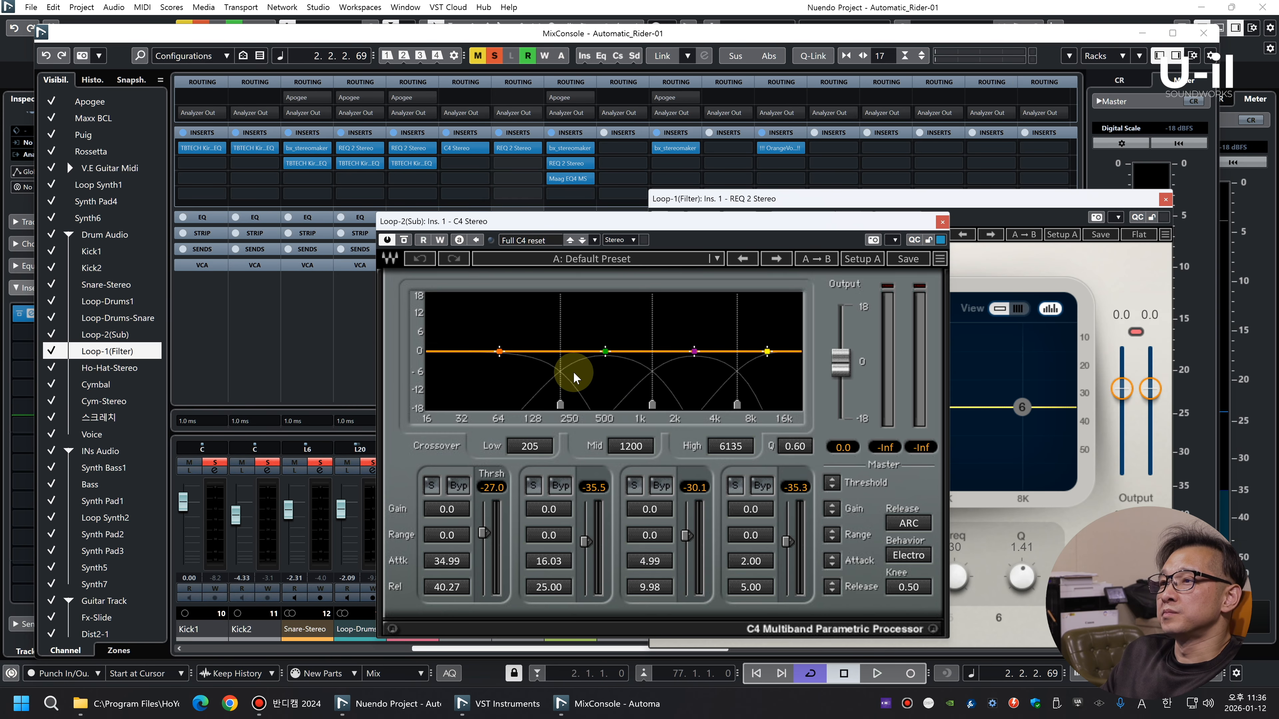
Set the C4 low band to range -2.1 and threshold -40.0, the second band's range to -4.7, and close it
key("space")
mouse_move(449, 535)
left_mouse_down()
mouse_move(480, 550)
mouse_move(464, 534)
left_mouse_up()
left_click_drag(564, 535, 563, 536)
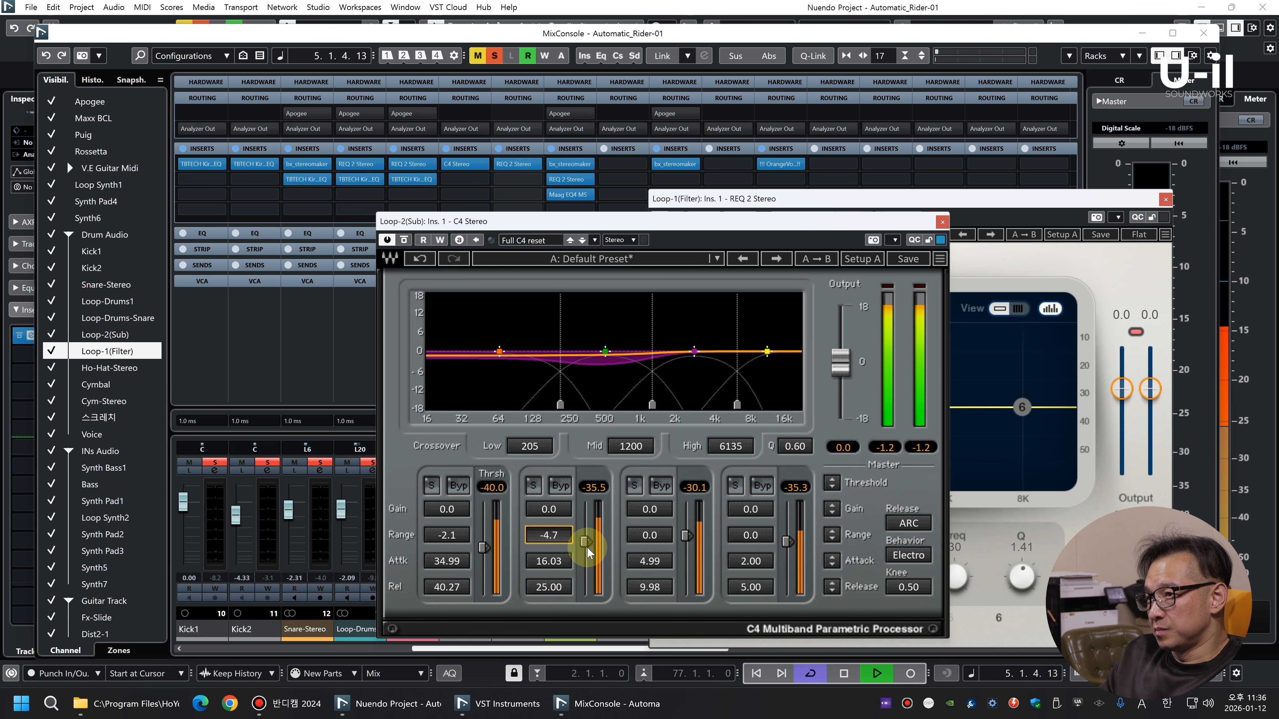
left_click(942, 221)
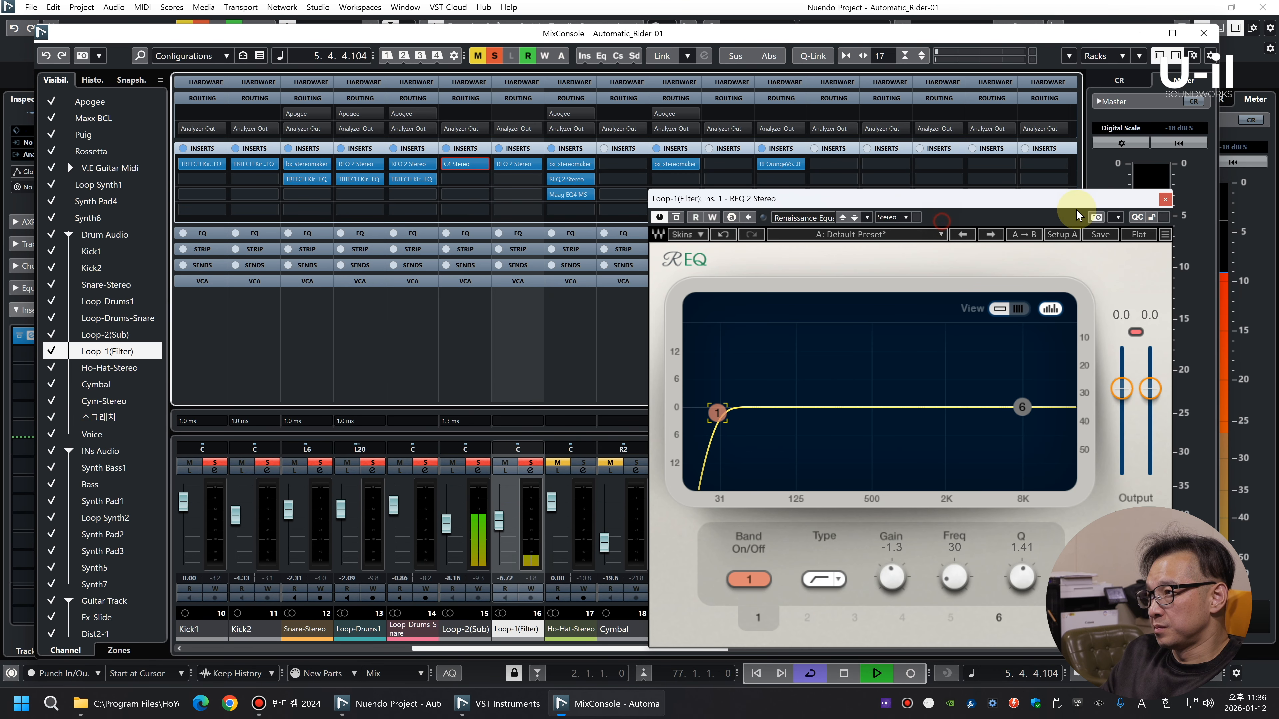
Close the equalizer, lower the event volume of the Loop-2(Sub) clips, and set the Loop-1(Filter) clips' event volume to -3.00 dB
left_click(1166, 199)
key("F3")
key("g")
key("g")
key("g")
key("g")
key("g")
key("g")
left_click(408, 273)
scroll(667, 77, "down", 3)
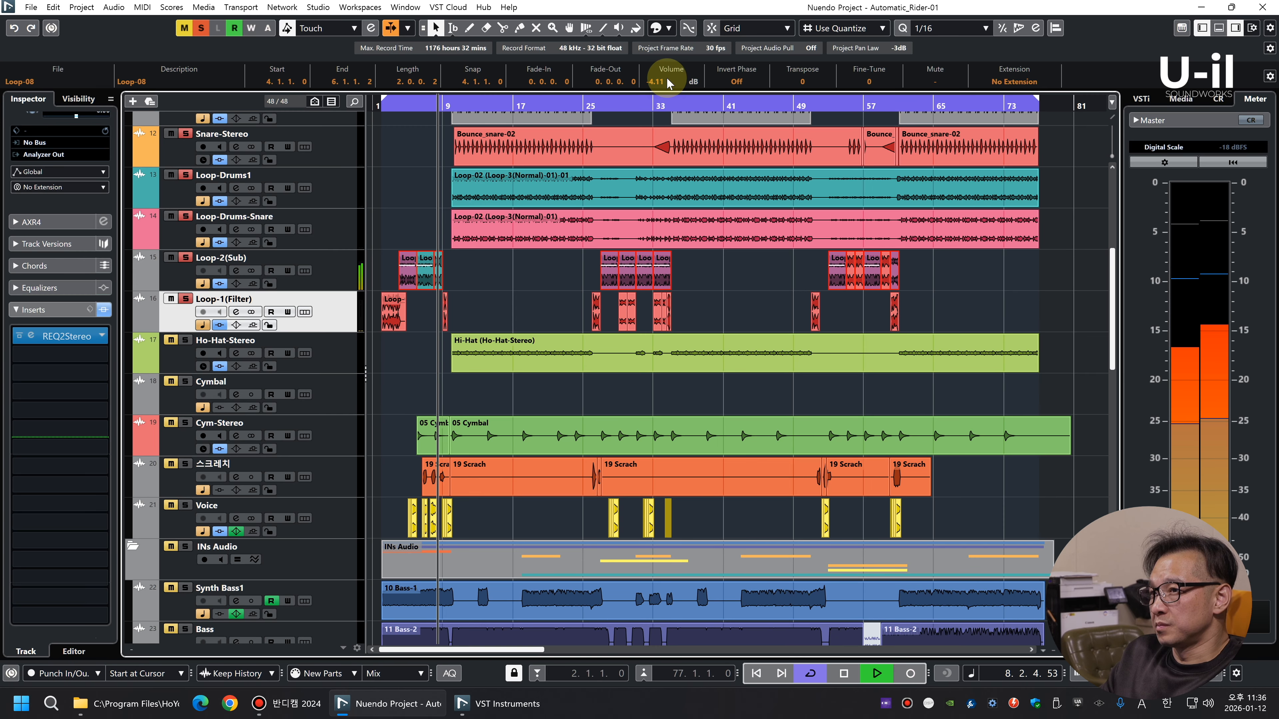
left_click_drag(969, 314, 306, 305)
scroll(667, 81, "down", 2)
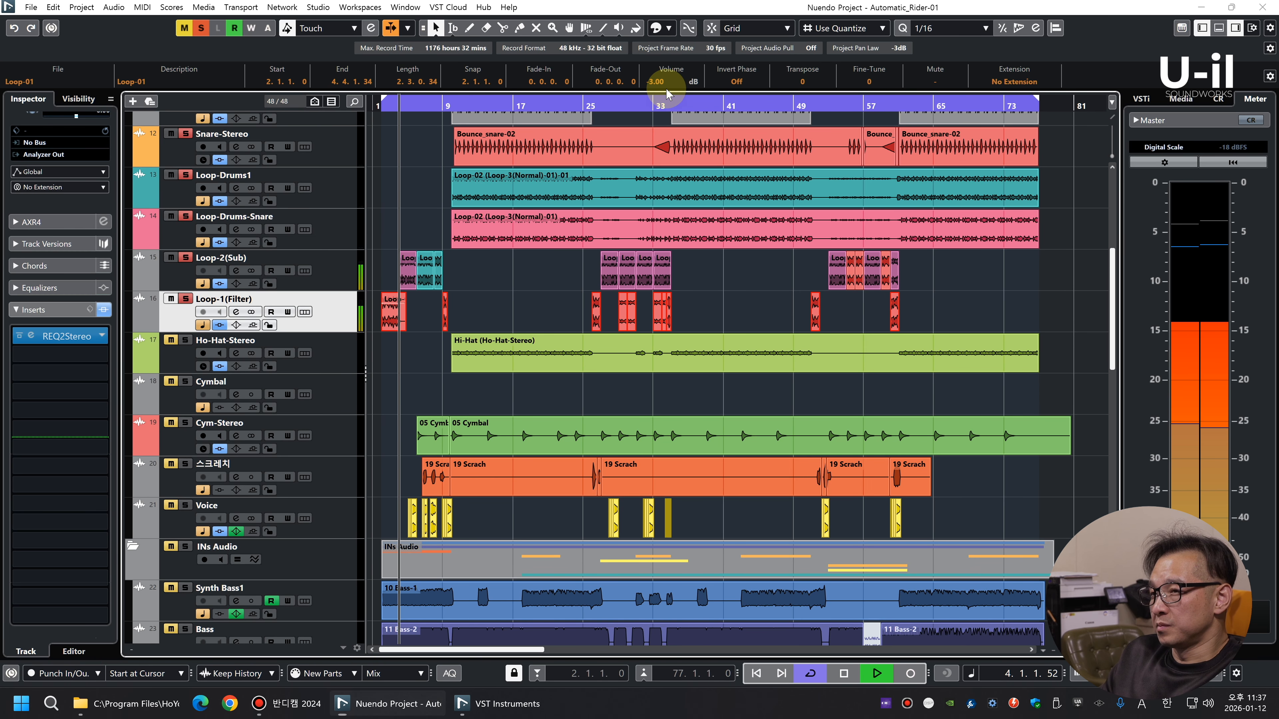
Set Loop-2(Sub) to -4.62 dB and Loop-1(Filter) to -2.77 dB, and solo Ho-Hat-Stereo at -5.23 dB and Cym-Stereo at -3.78 dB
key("F3")
mouse_move(448, 527)
left_mouse_down()
mouse_move(450, 502)
mouse_move(450, 519)
left_mouse_up()
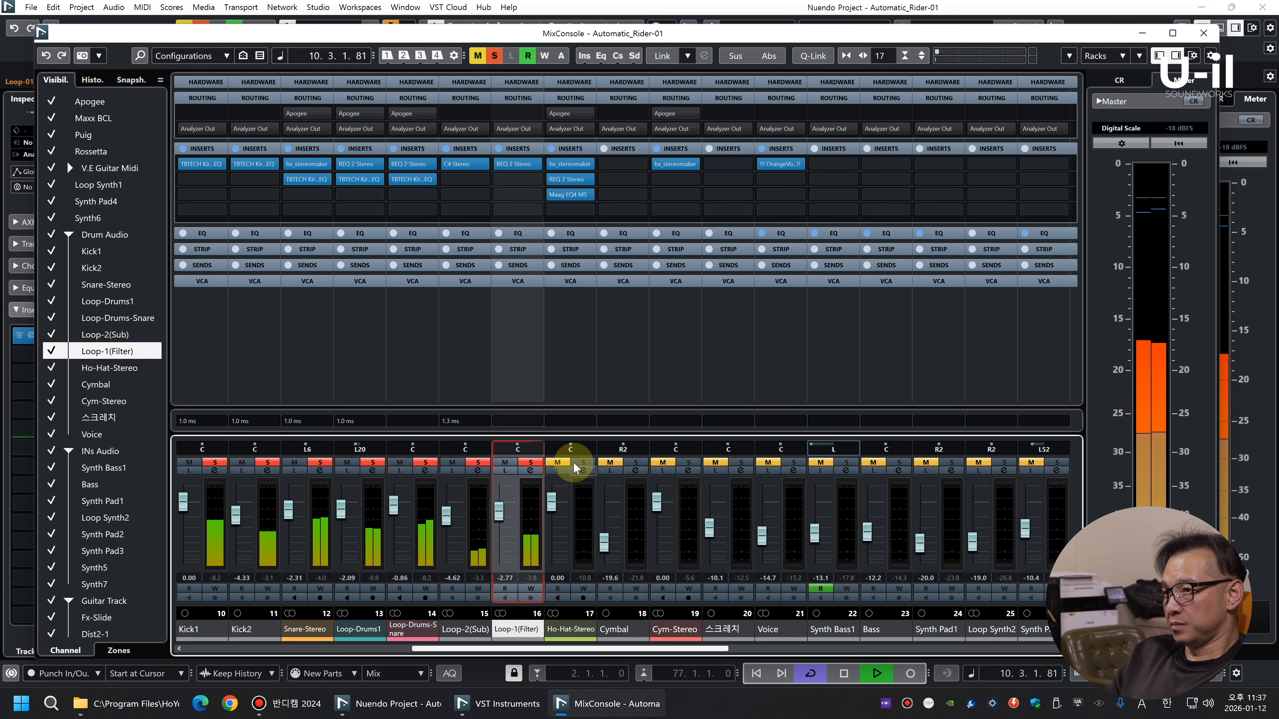
left_click(555, 505)
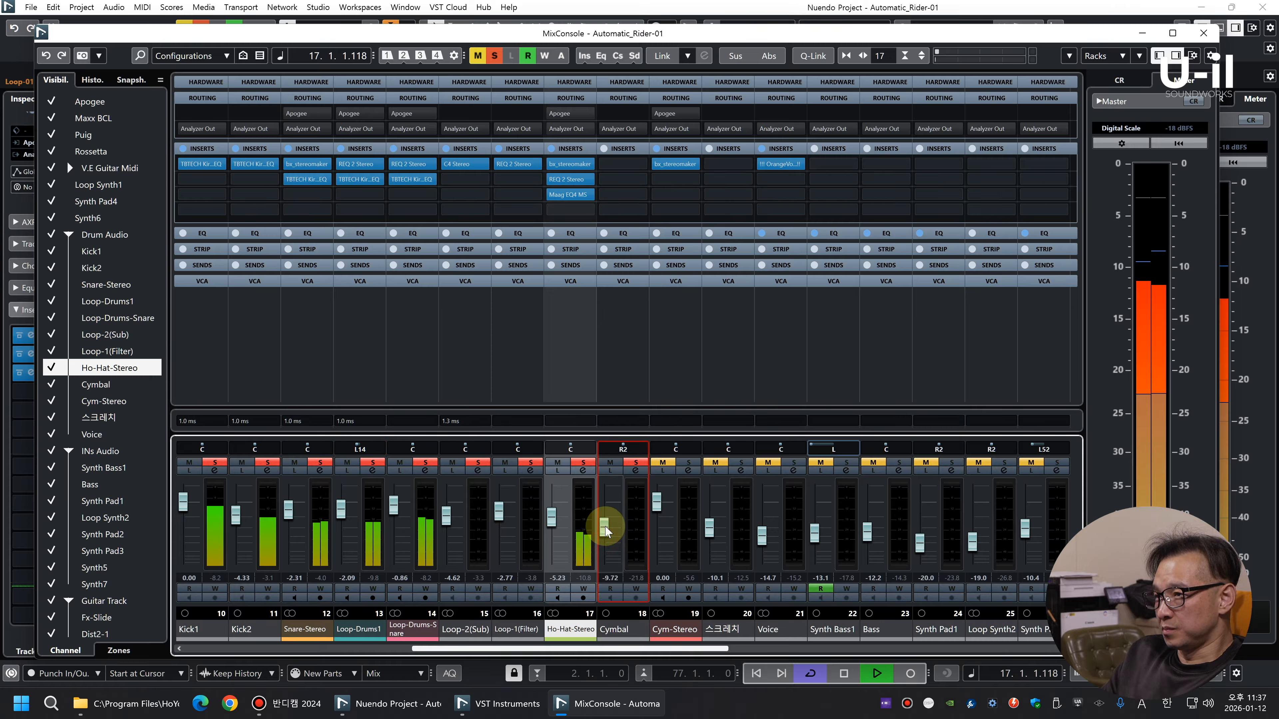
left_click(662, 461)
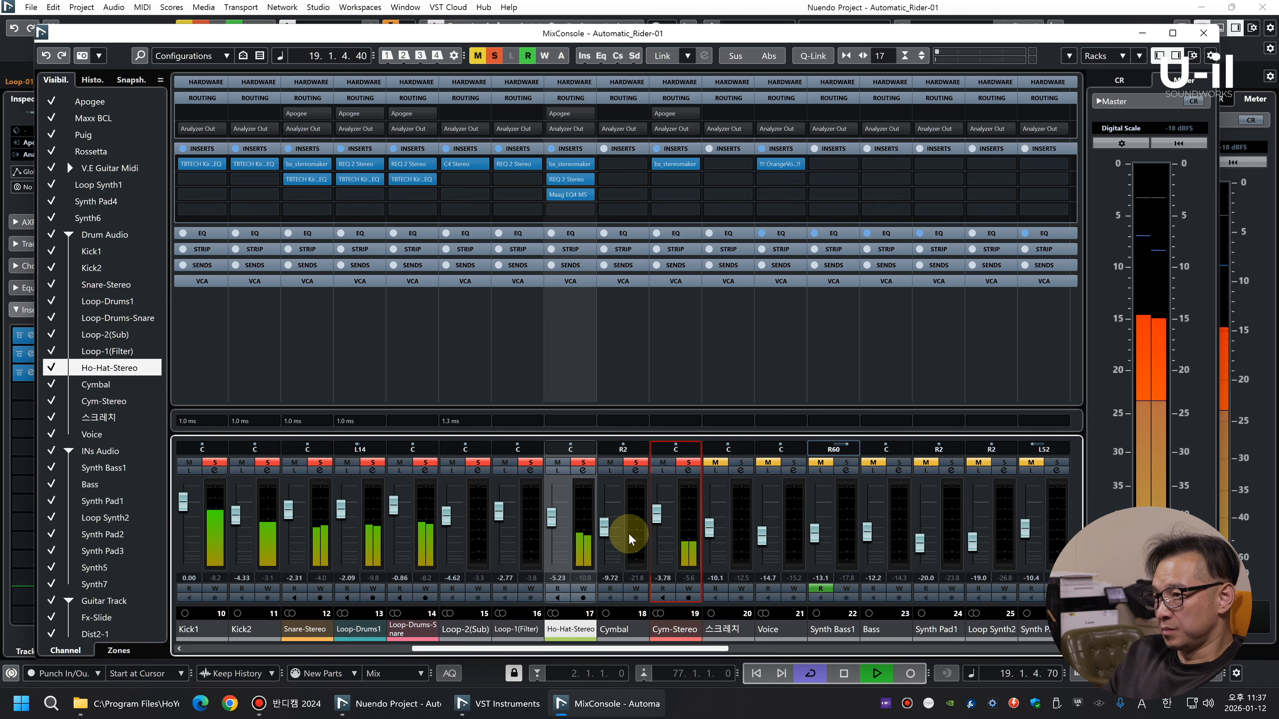
Remove the empty Cymbal track from the project
key("F3")
right_click(352, 402)
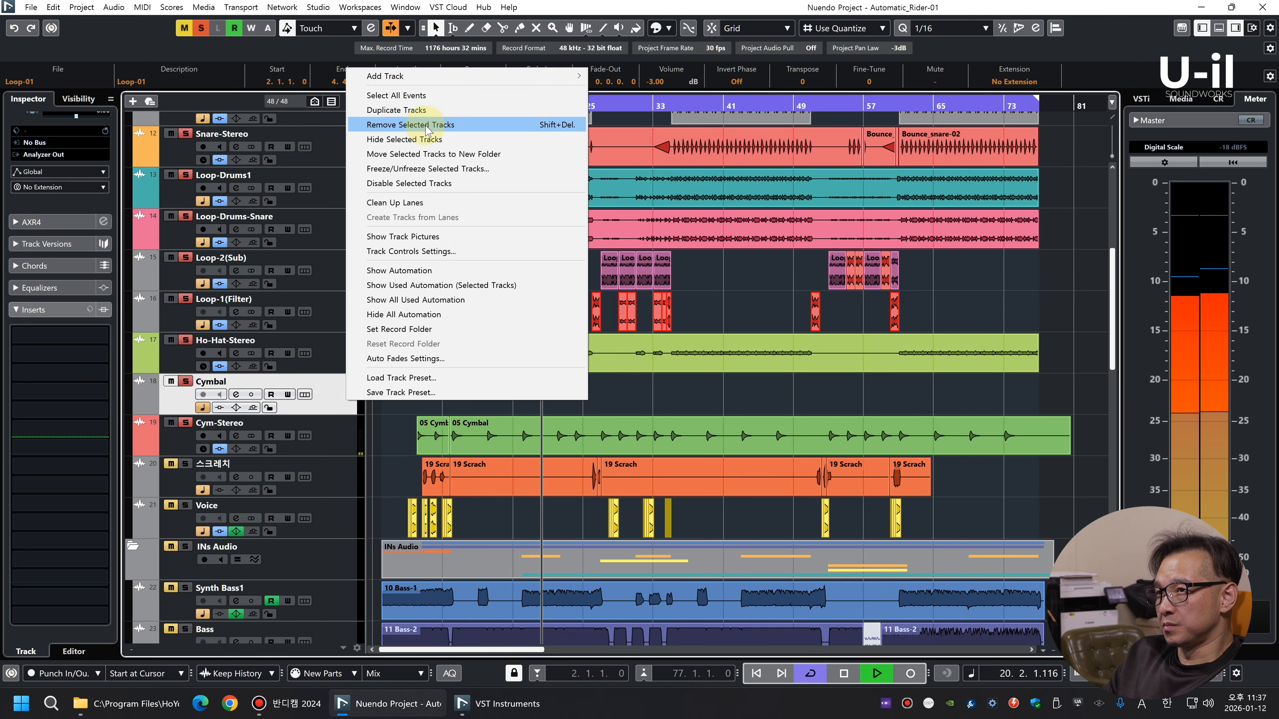
left_click(426, 132)
Solo the 스크레치 track, play from about bar 7, and set its level to -5.88 dB with Cym-Stereo and Loop-1(Filter) at -4.92 dB
left_click(347, 441)
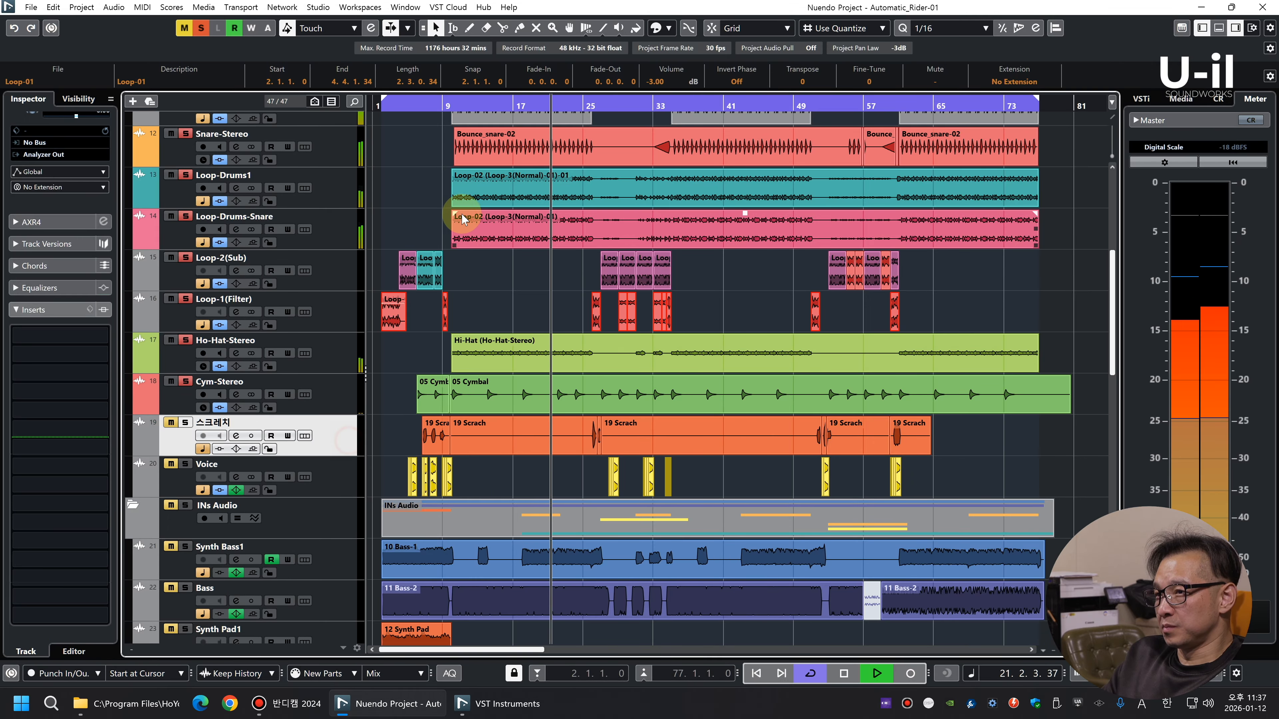
left_click_drag(422, 110, 428, 120)
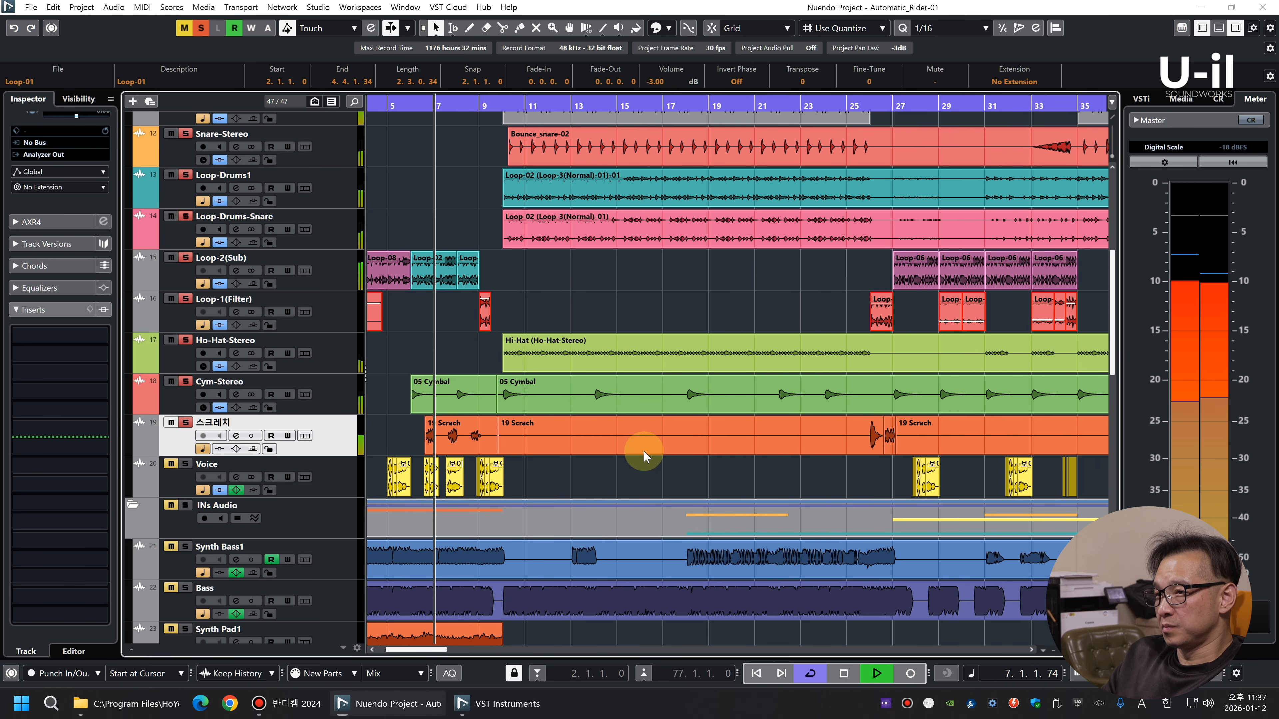
key("F3")
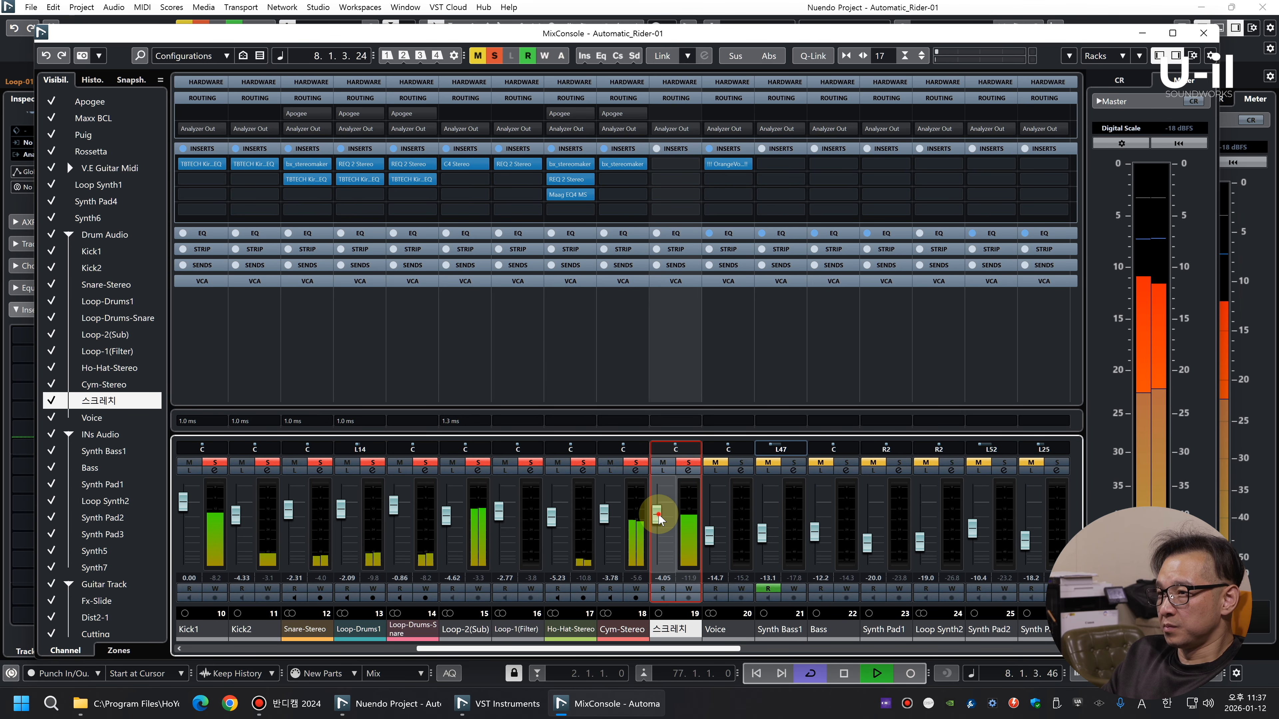
left_click_drag(659, 518, 605, 517)
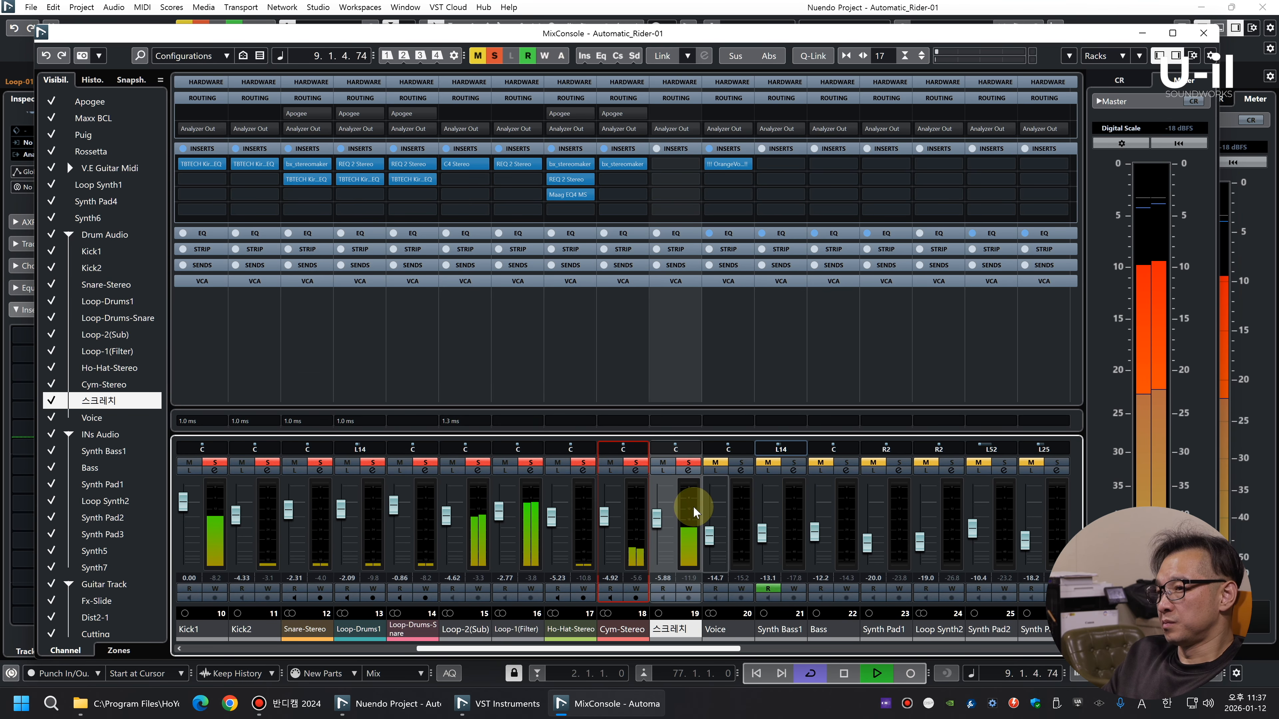
left_click_drag(500, 520, 501, 525)
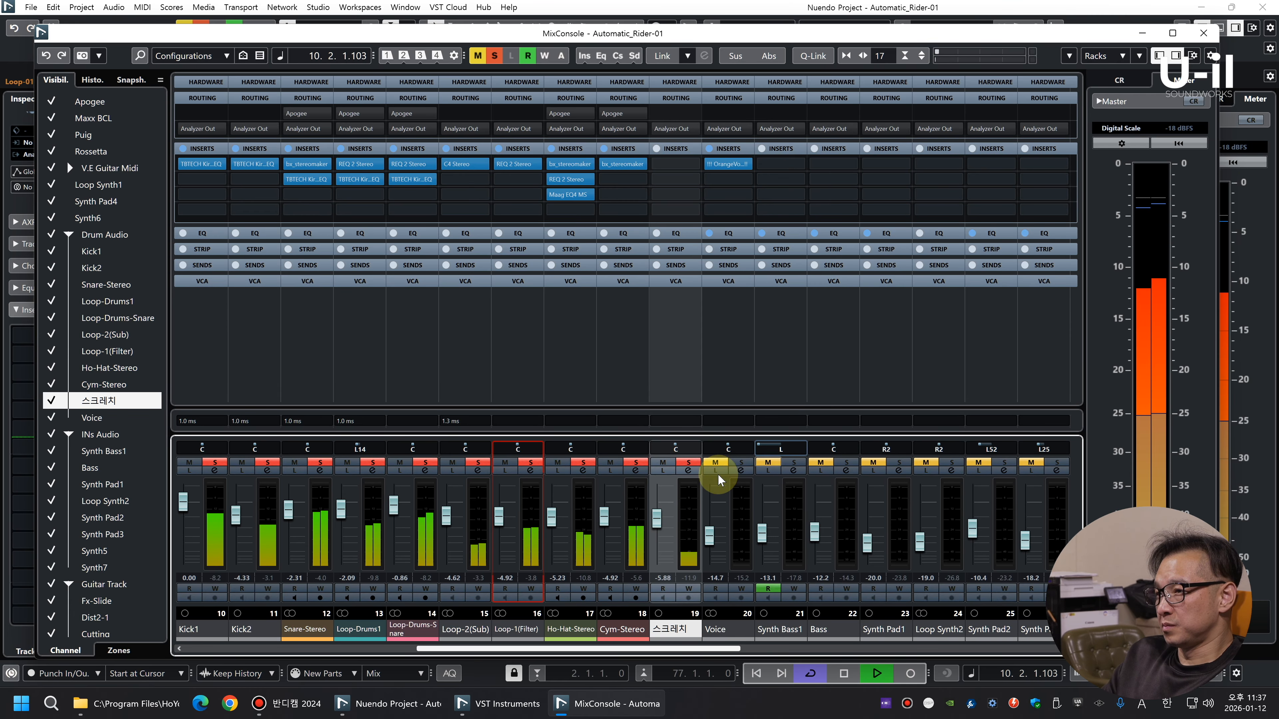
Replace the Voice track with a new soloed audio track named Vox-TTS that holds the voice clips
left_click(742, 528)
key("F3")
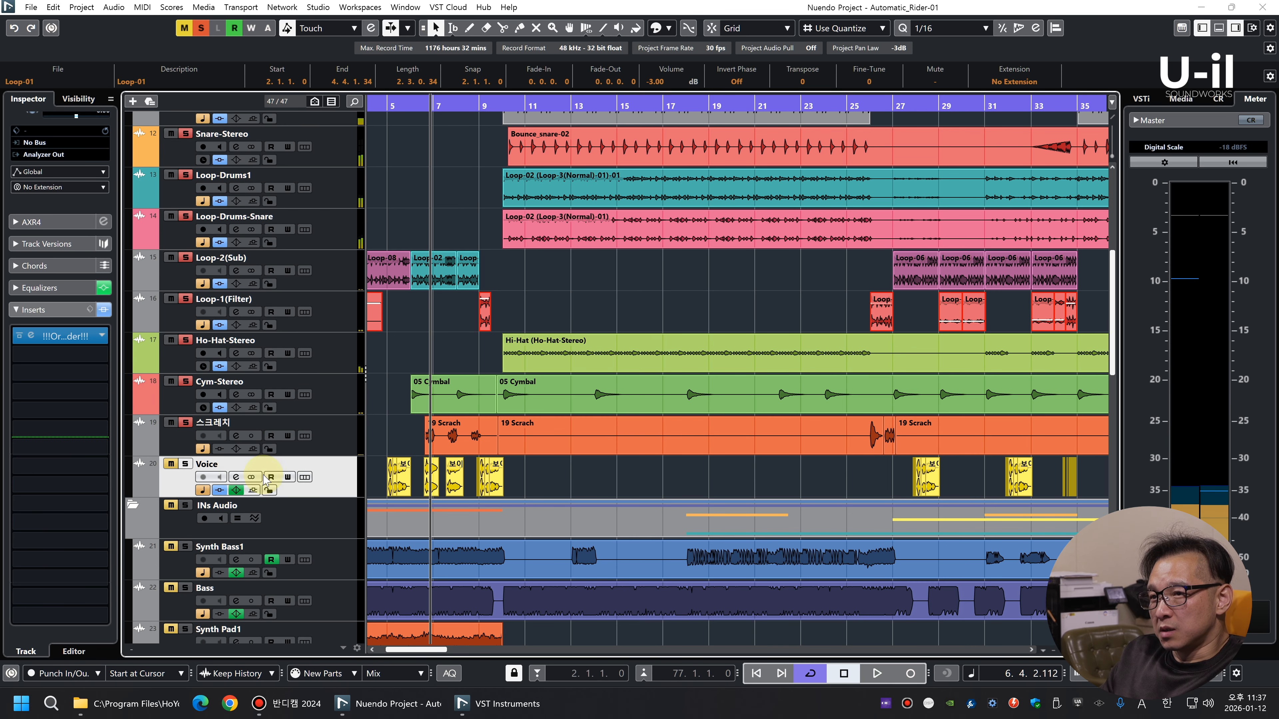
left_click(327, 486)
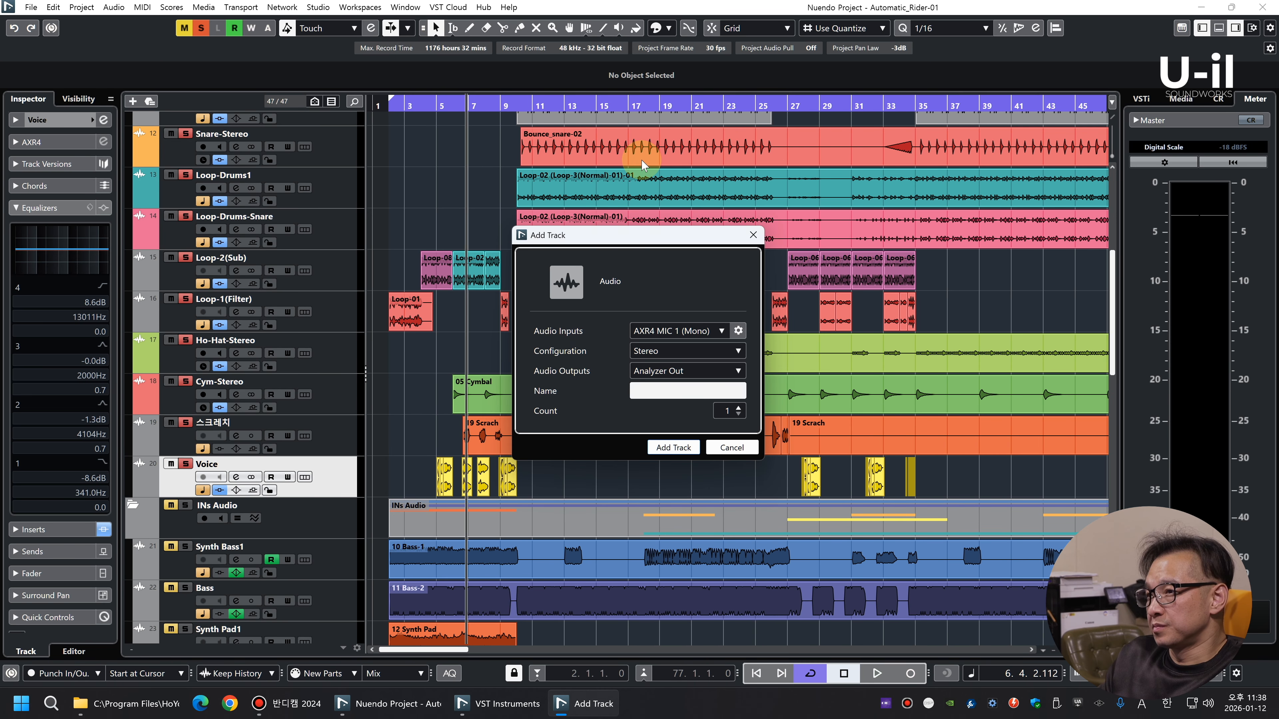
key("Return")
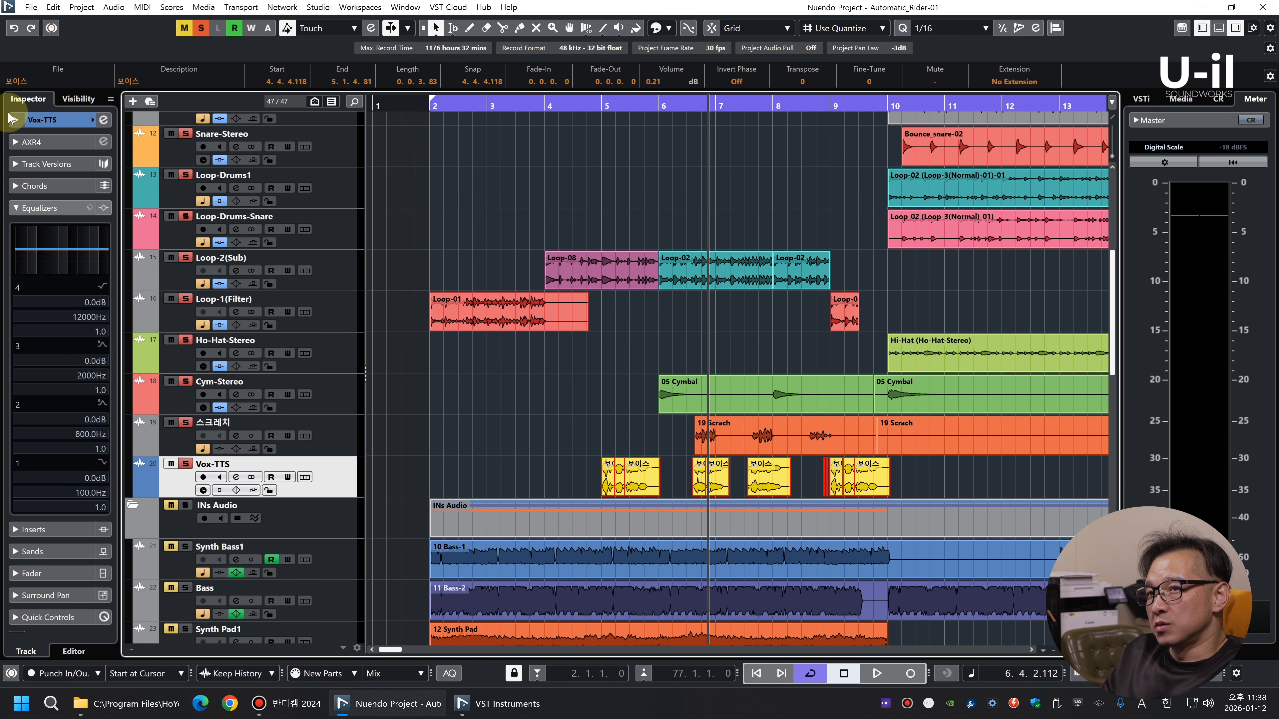
left_click(12, 119)
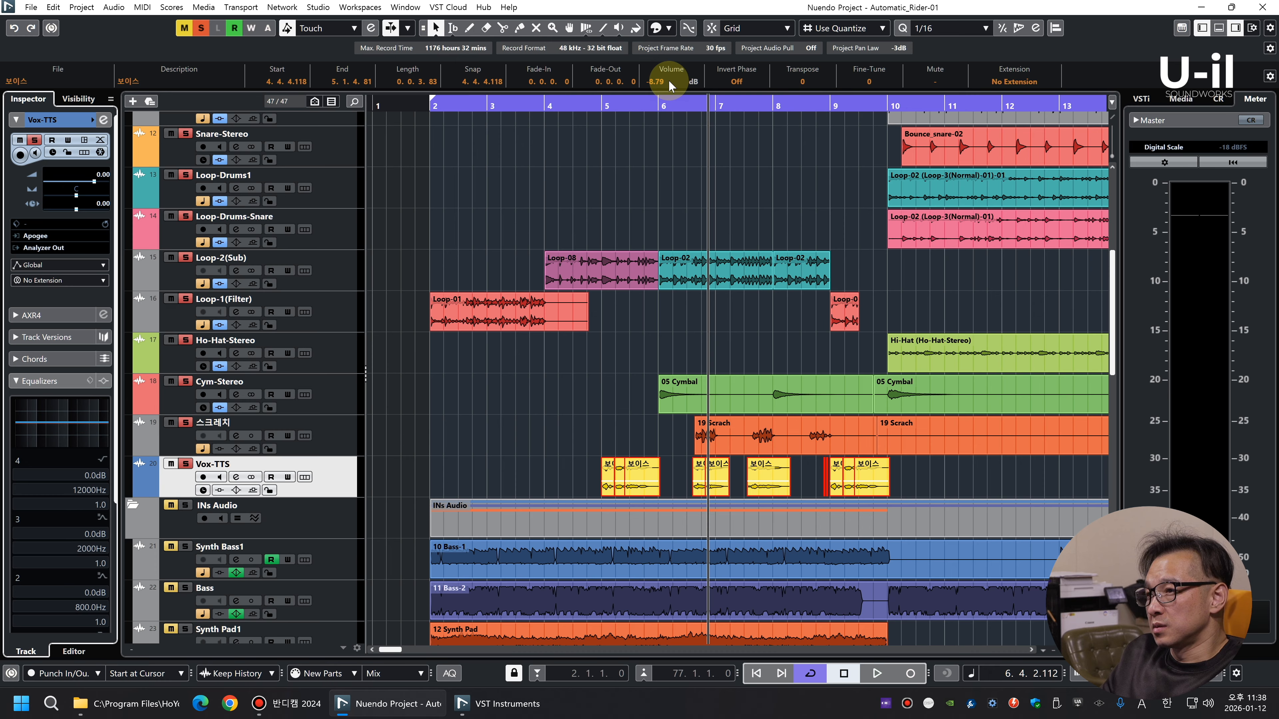
Set the Vox-TTS clips' event volume to -6.79 dB and check the phrases in playback from about bar 5
scroll(670, 83, "up", 2)
key("g")
key("g")
key("g")
key("space")
key("g")
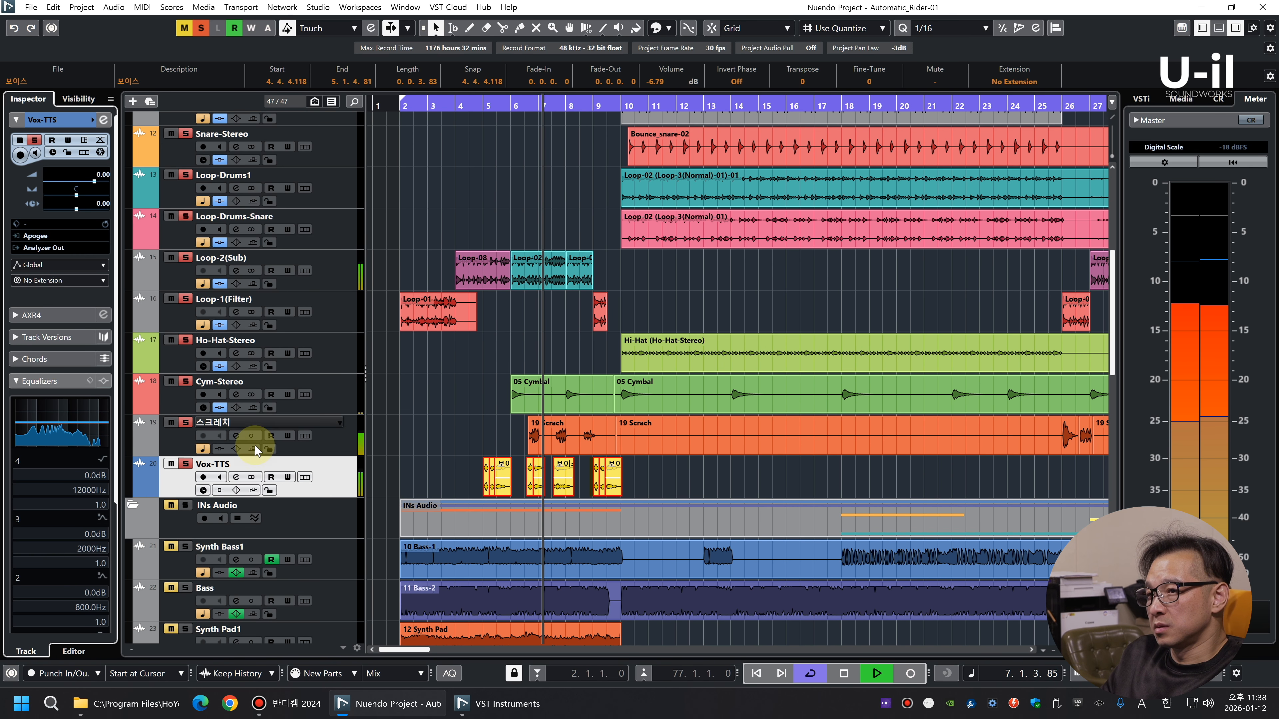
key("space")
left_click(475, 108)
left_click_drag(475, 109, 486, 146)
key("space")
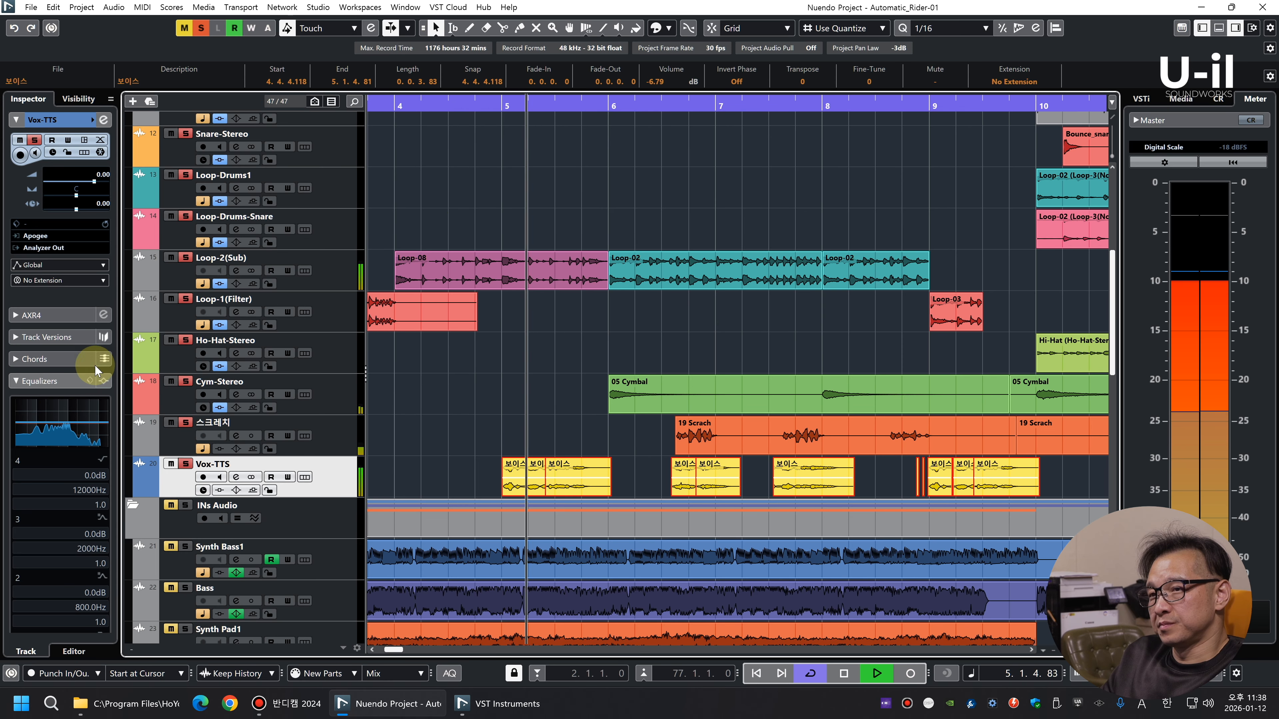
key("space")
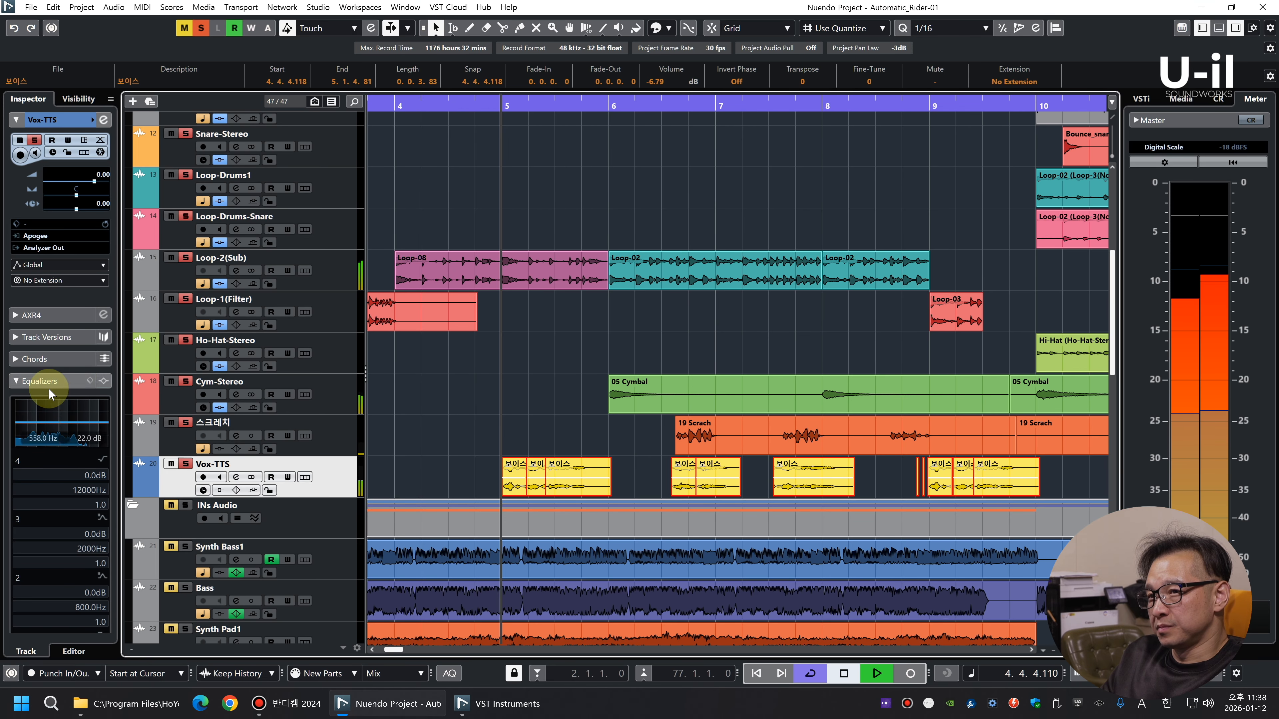
Insert OVox Stereo in the first two slots of Vox-TTS, setting the second to Get Lucky, key G, 1st and 5th
left_click(107, 333)
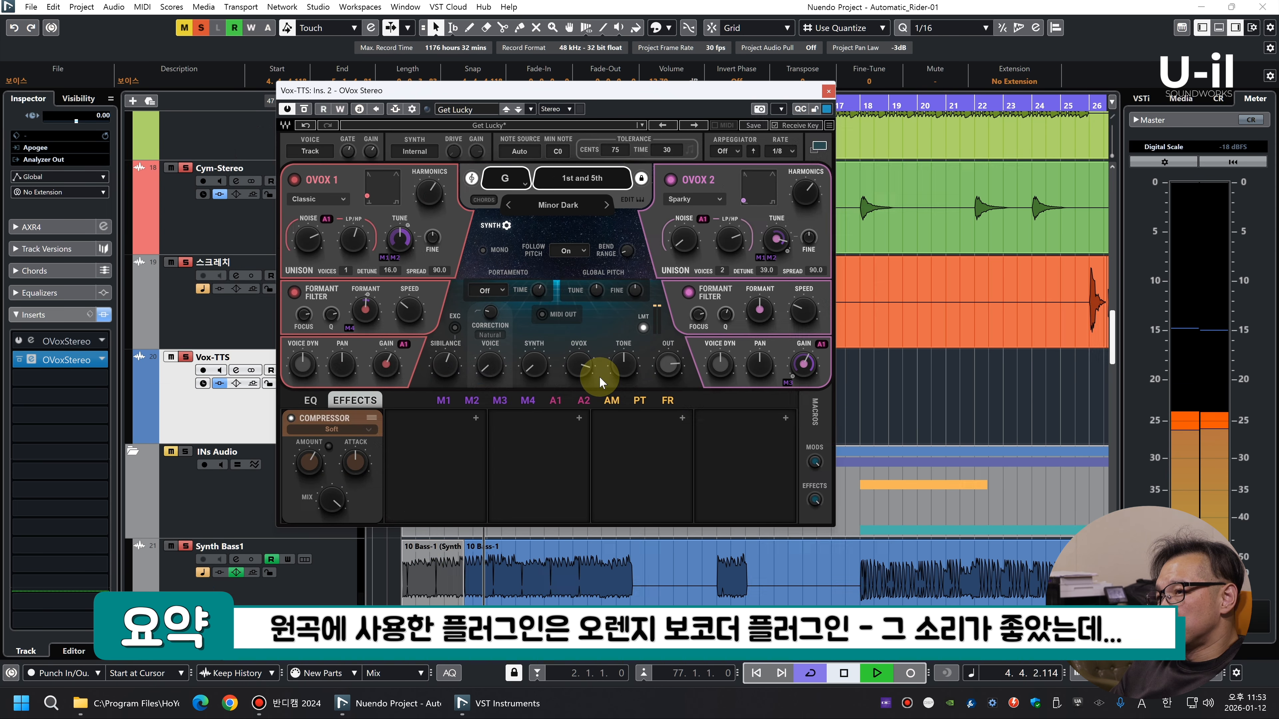
left_click_drag(586, 370, 625, 363)
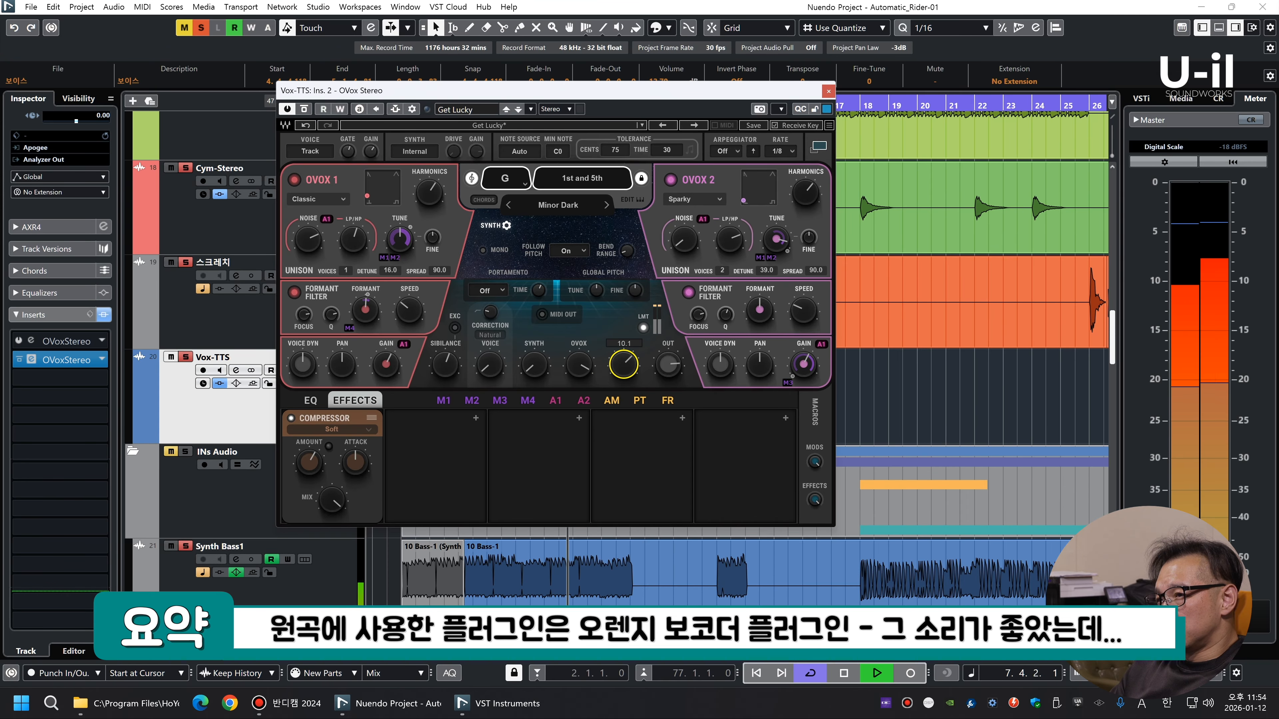
Load the GhostyGal preset in the second OVox, switch its chords to Minor Pop, and replay the voice phrases
left_click(694, 127)
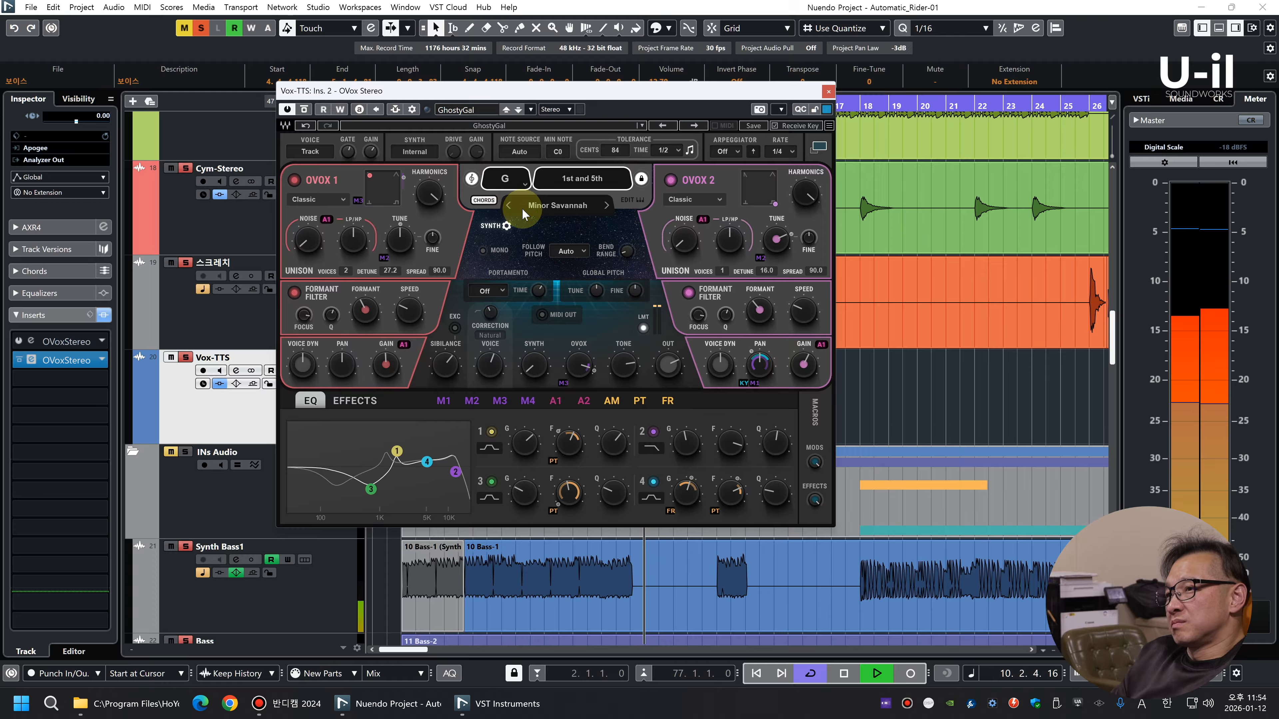
key("space")
key("space")
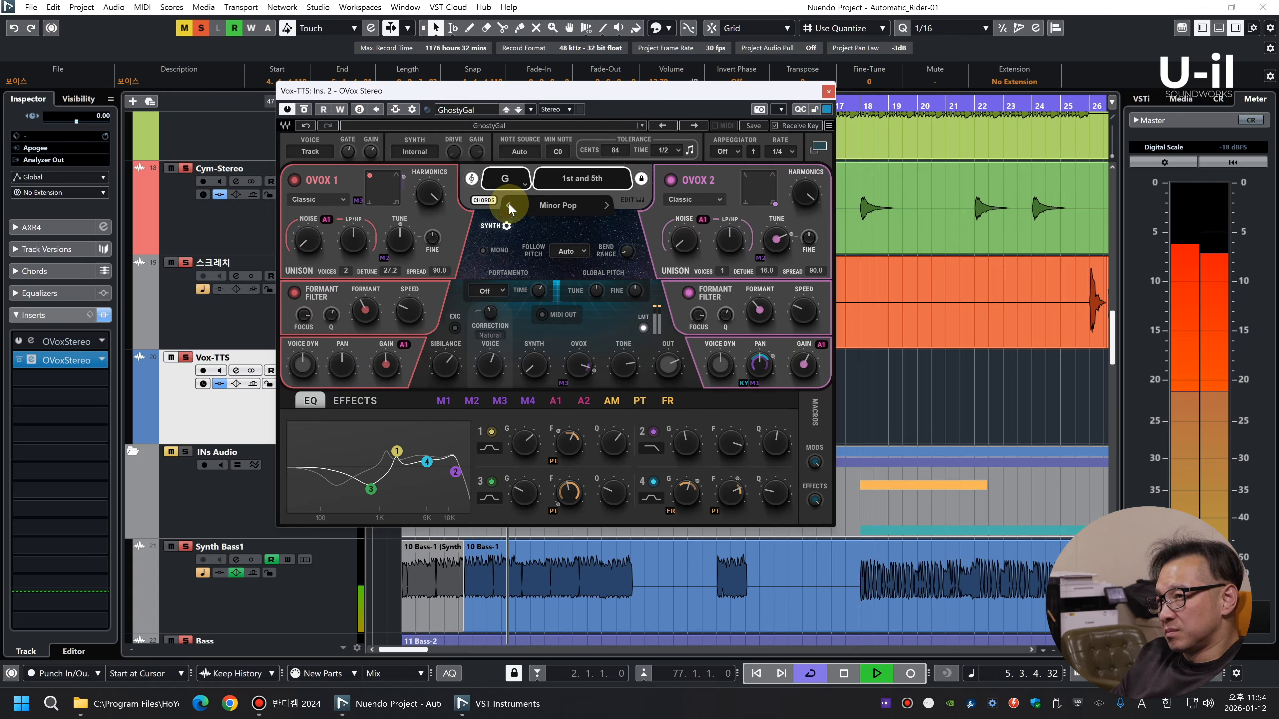
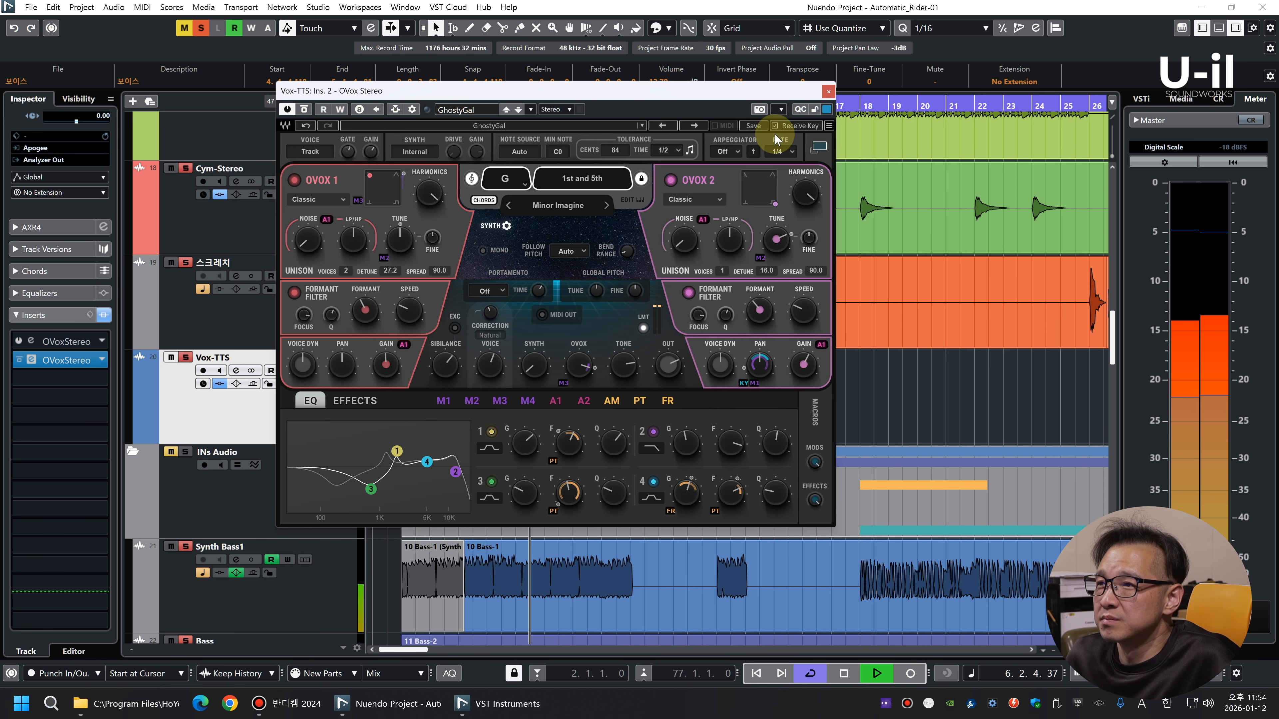
Close the OVox window and play on to about bar 9 to check the voice phrases against the drums
left_click(827, 91)
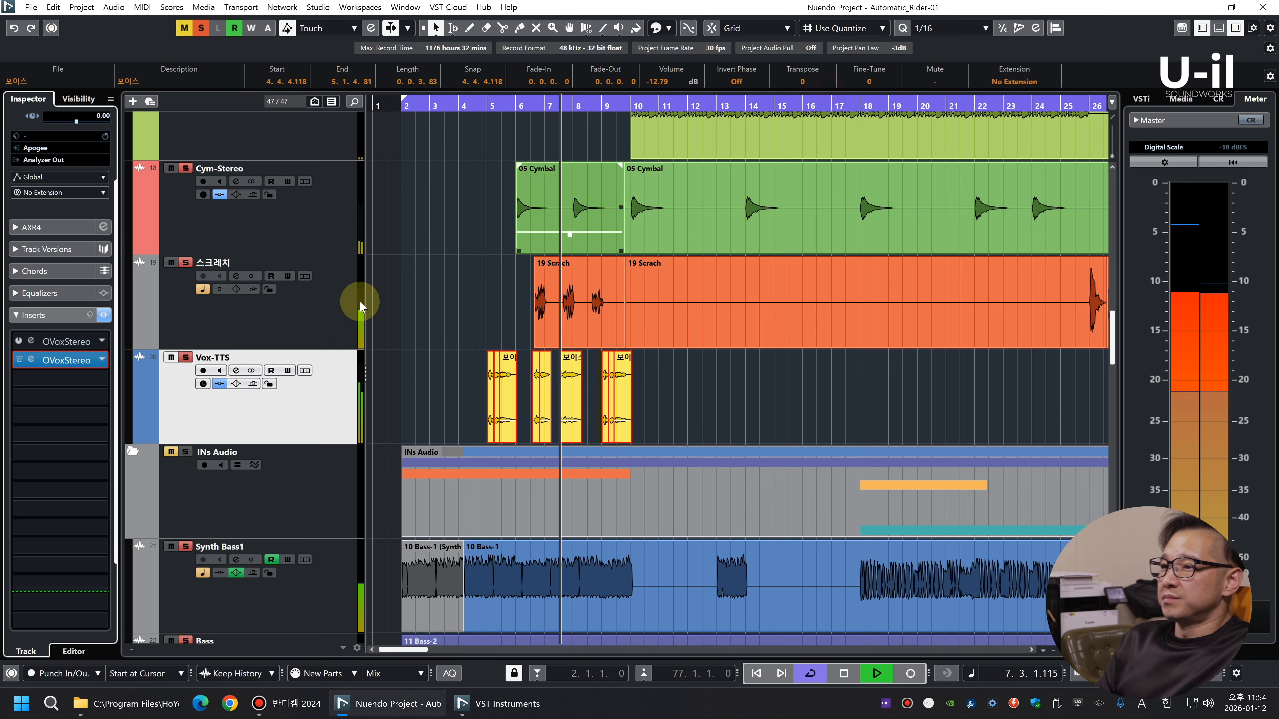
left_click(768, 401)
key("g")
key("g")
key("g")
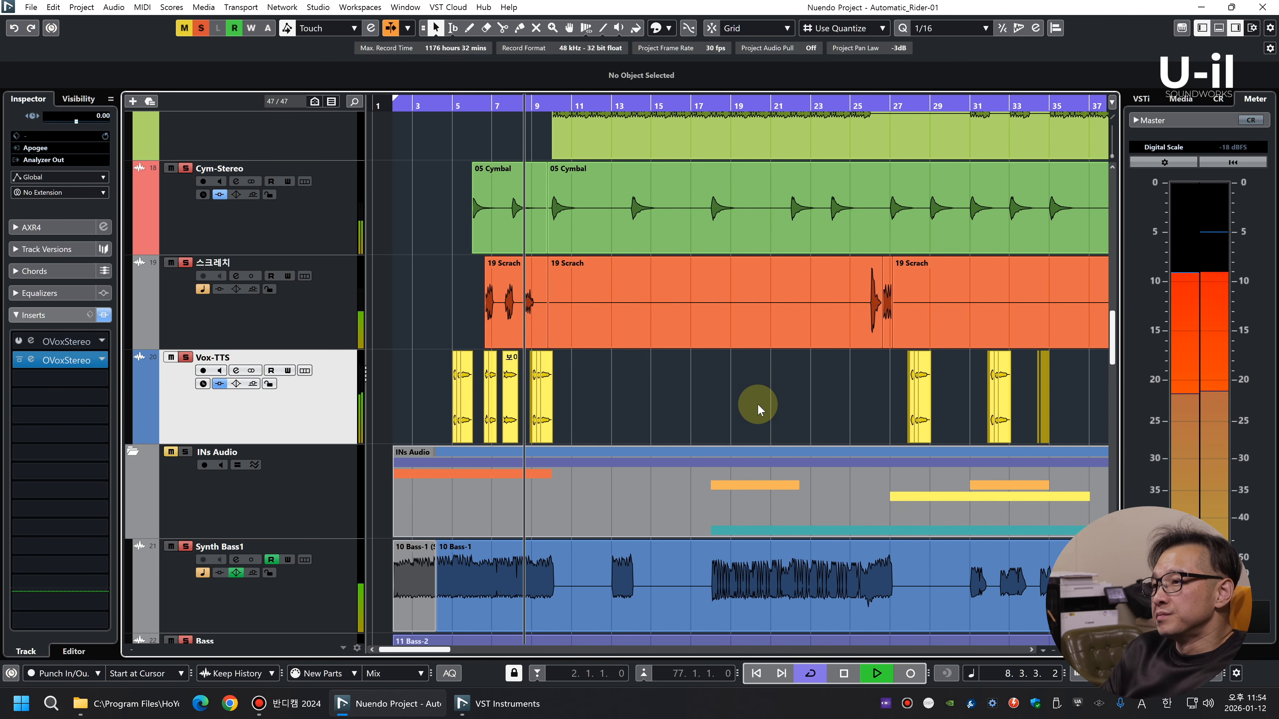
key("shift+g")
key("shift+g")
key("shift+h")
key("h")
key("h")
key("h")
key("h")
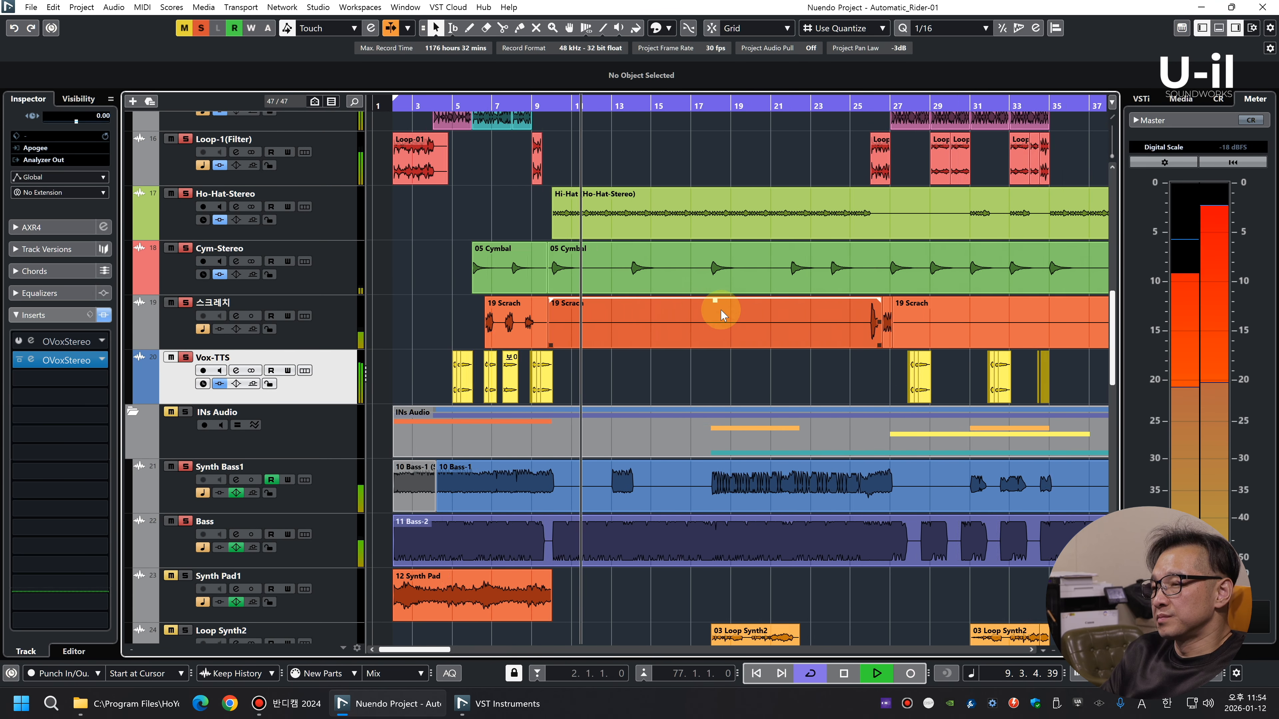
key("g")
key("g")
key("space")
Solo the Synth Bass1 track as well and set its channel fader to 0 dB
key("g")
key("g")
key("g")
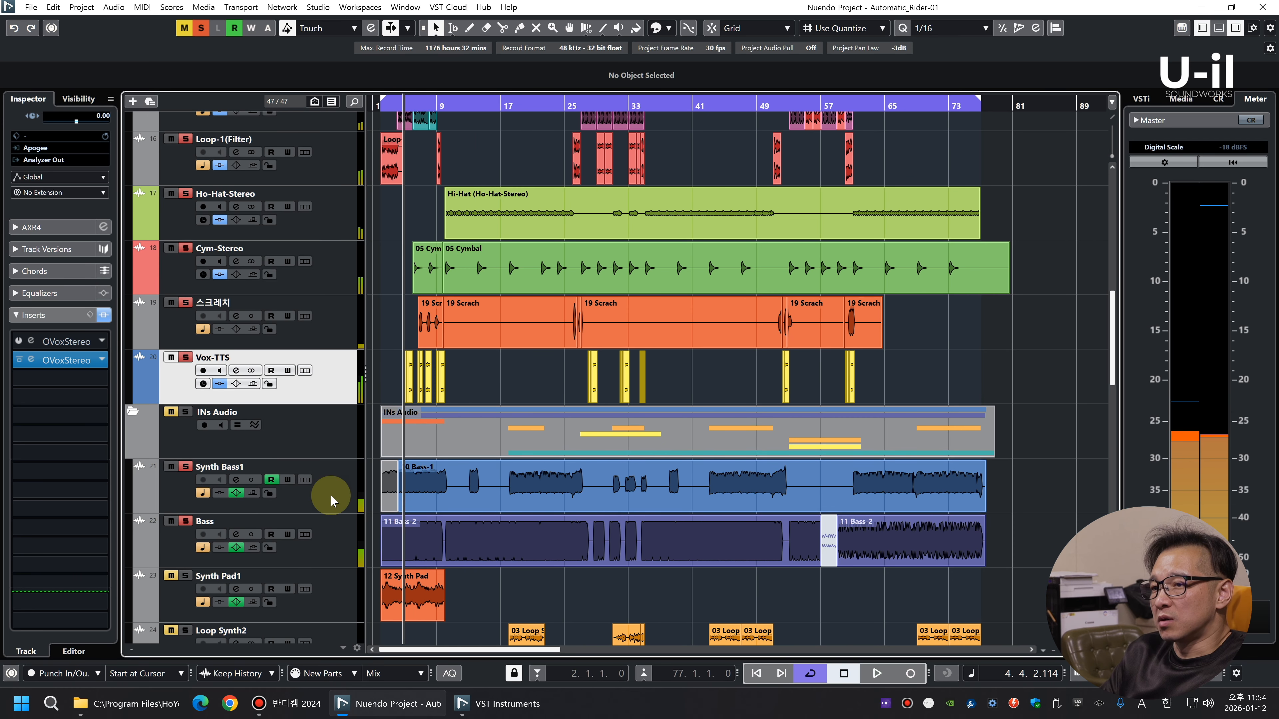
key("shift+g")
key("h")
key("h")
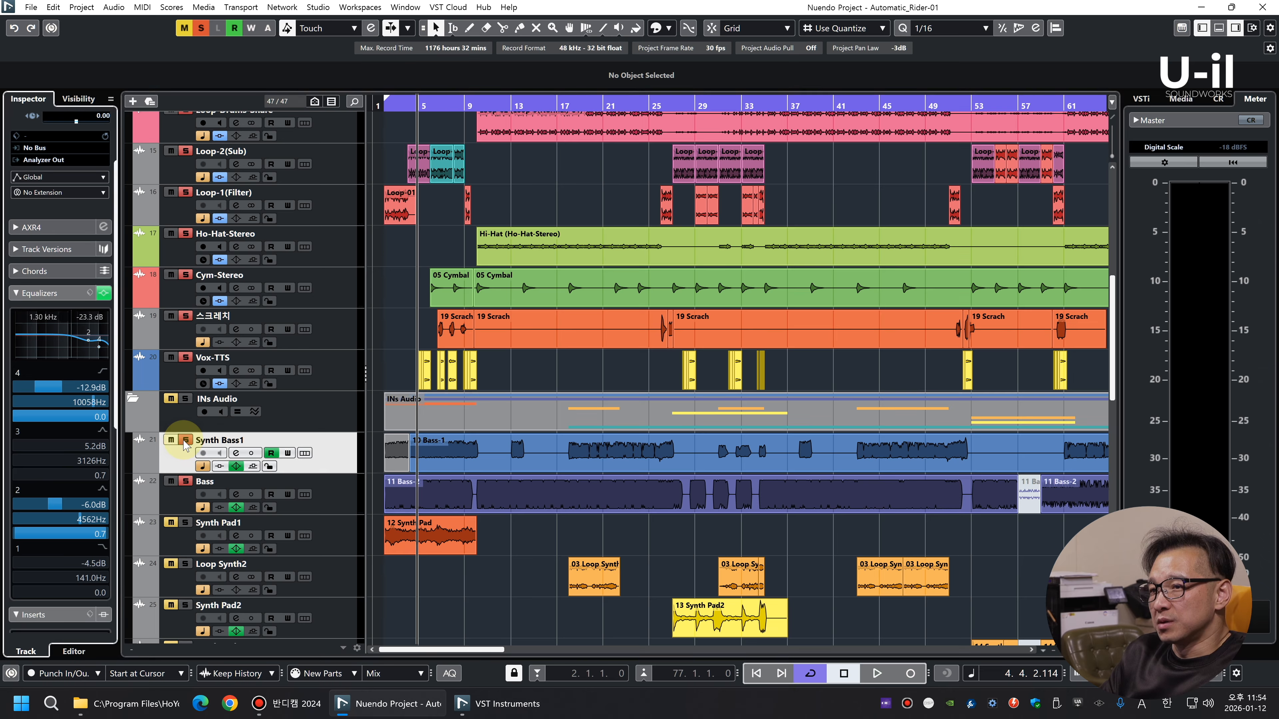
key("F3")
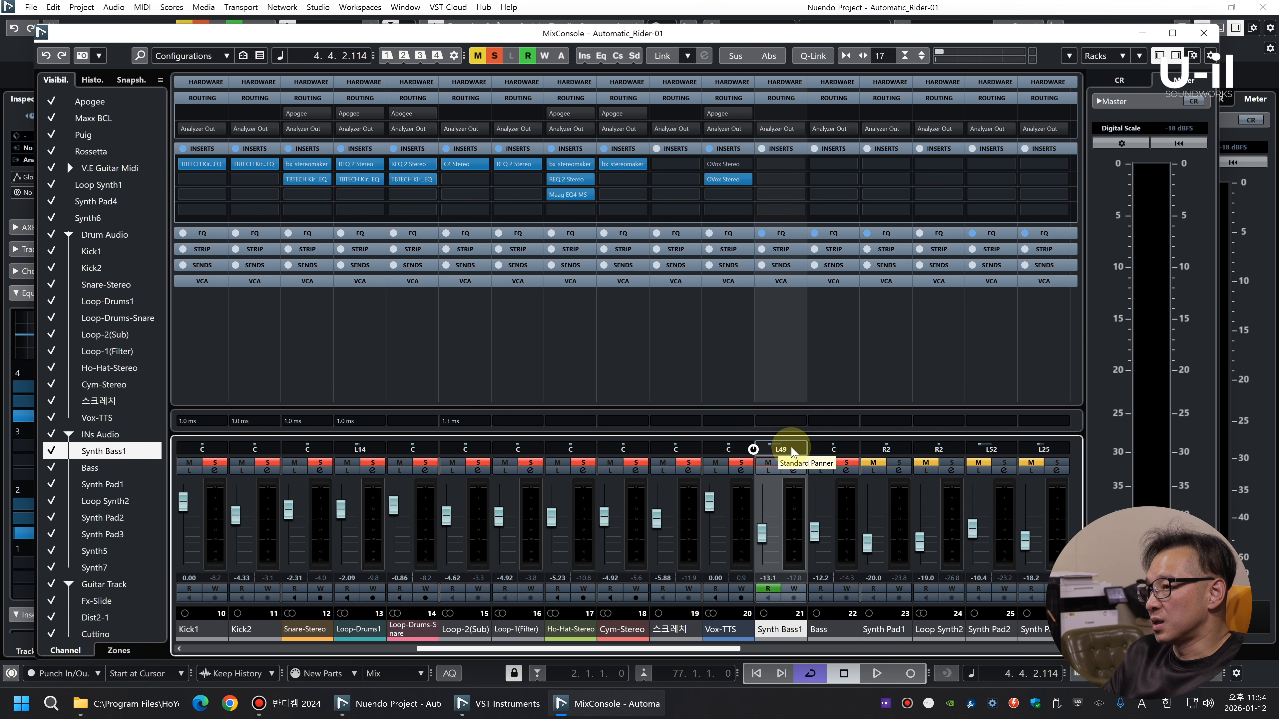
key("F3")
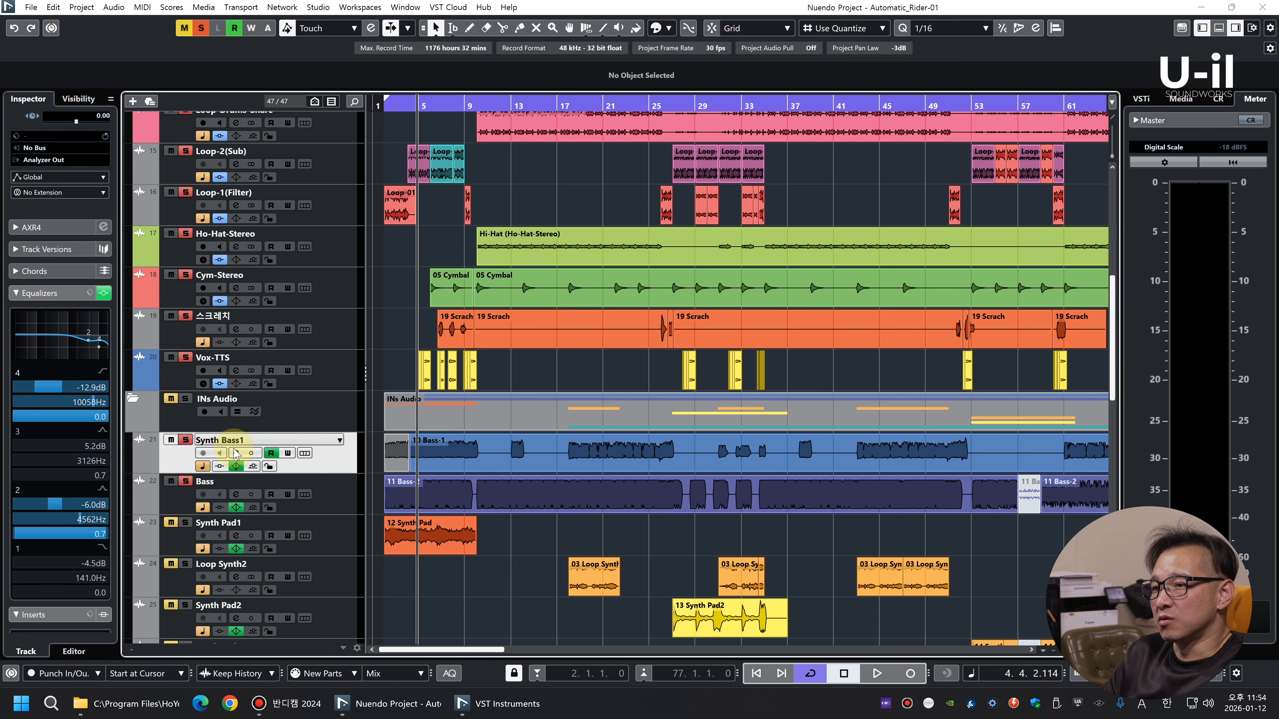
Show Synth Bass1's left-right pan automation and play the track from about bar 4 to check the panning
left_click(139, 467)
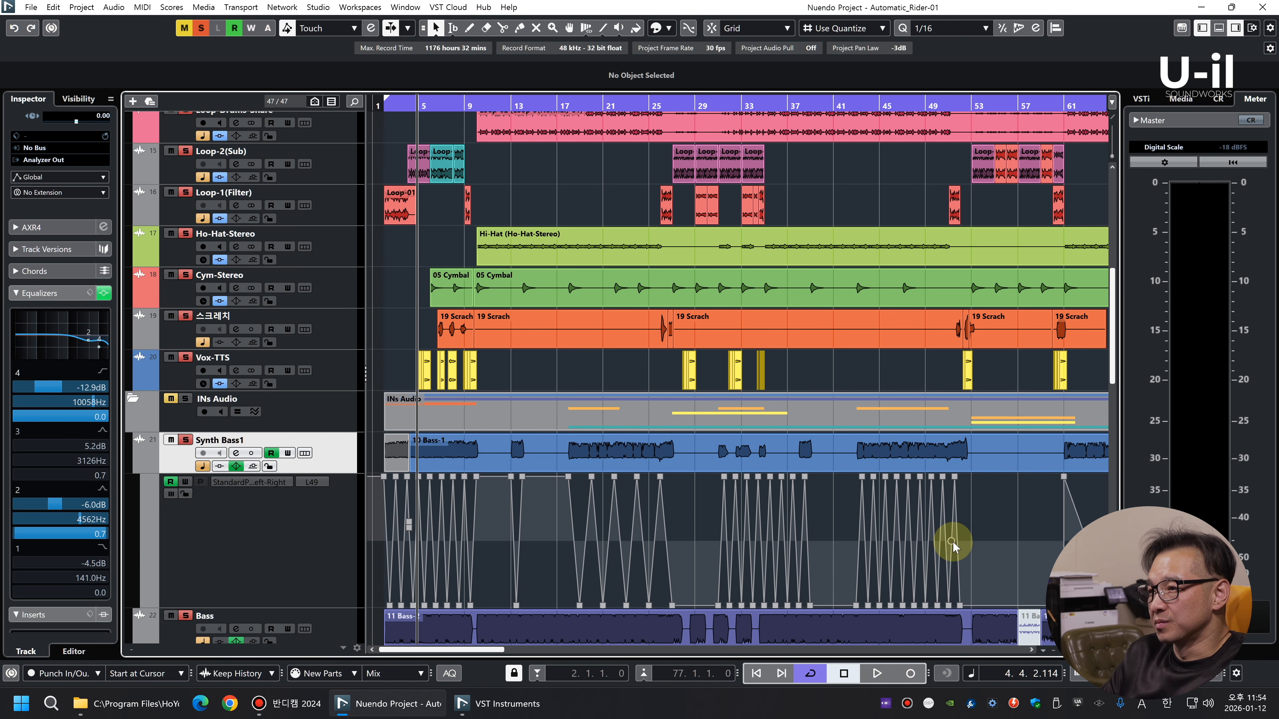
key("g")
key("shift+g")
key("shift+g")
key("shift+g")
key("shift+g")
key("shift+g")
key("shift+g")
key("shift+g")
key("shift+g")
key("shift+g")
key("shift+h")
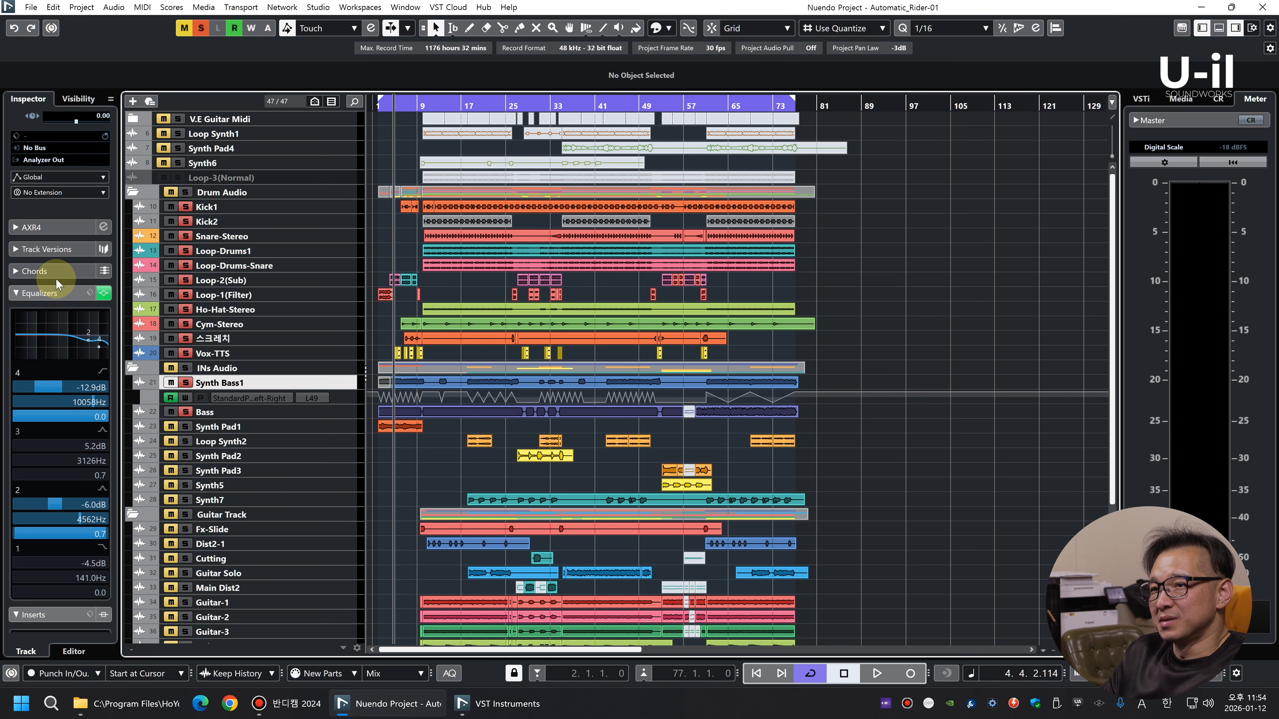
key("shift+h")
left_click(41, 296)
left_click(45, 313)
key("space")
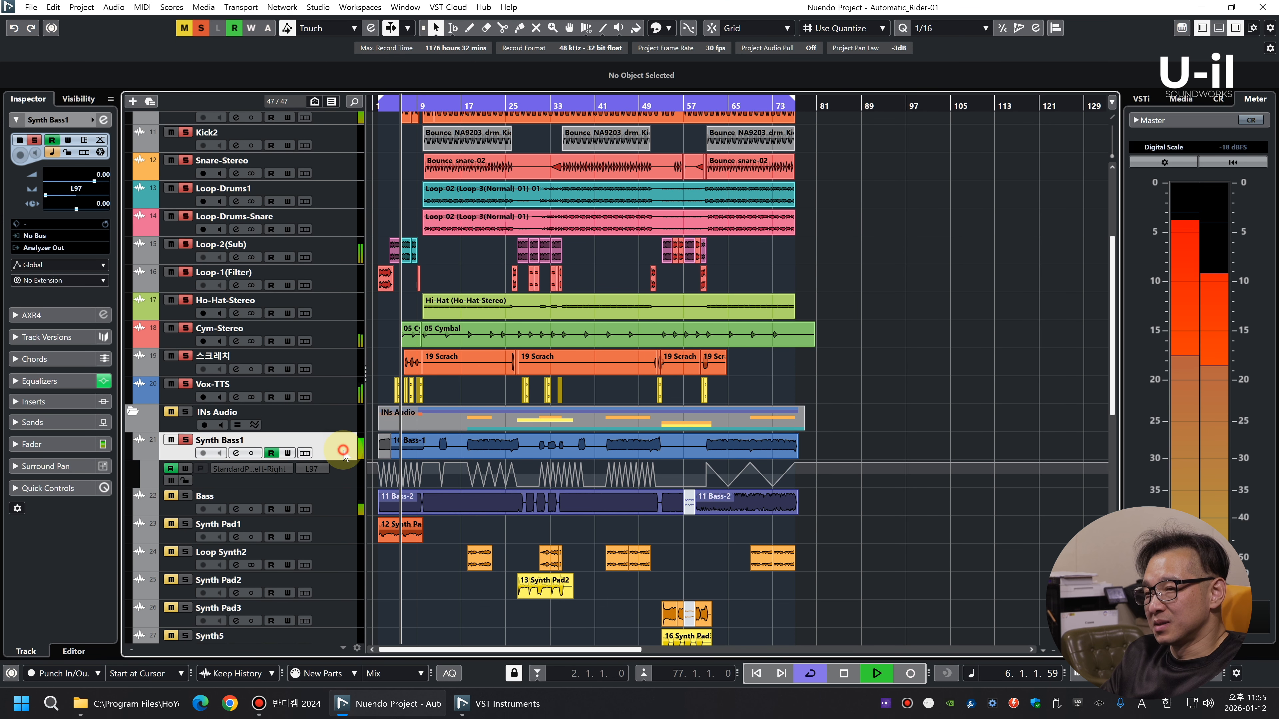
key("h")
key("h")
key("h")
key("h")
key("h")
key("h")
key("h")
key("h")
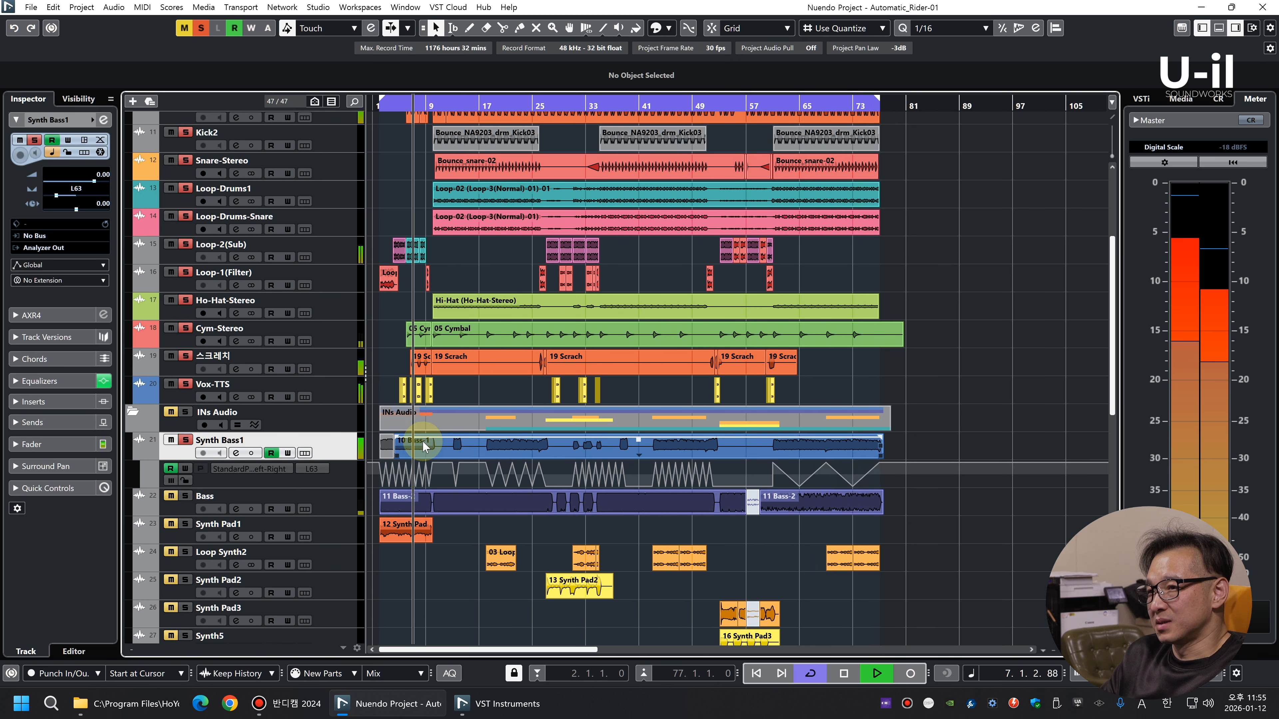
Delete the short muted clip at the start of Synth Bass1, extend the main clip back to bar 2, and replay
key("space")
left_click(420, 450)
key("Delete")
left_click_drag(450, 455, 403, 457)
key("space")
key("g")
key("g")
key("g")
key("g")
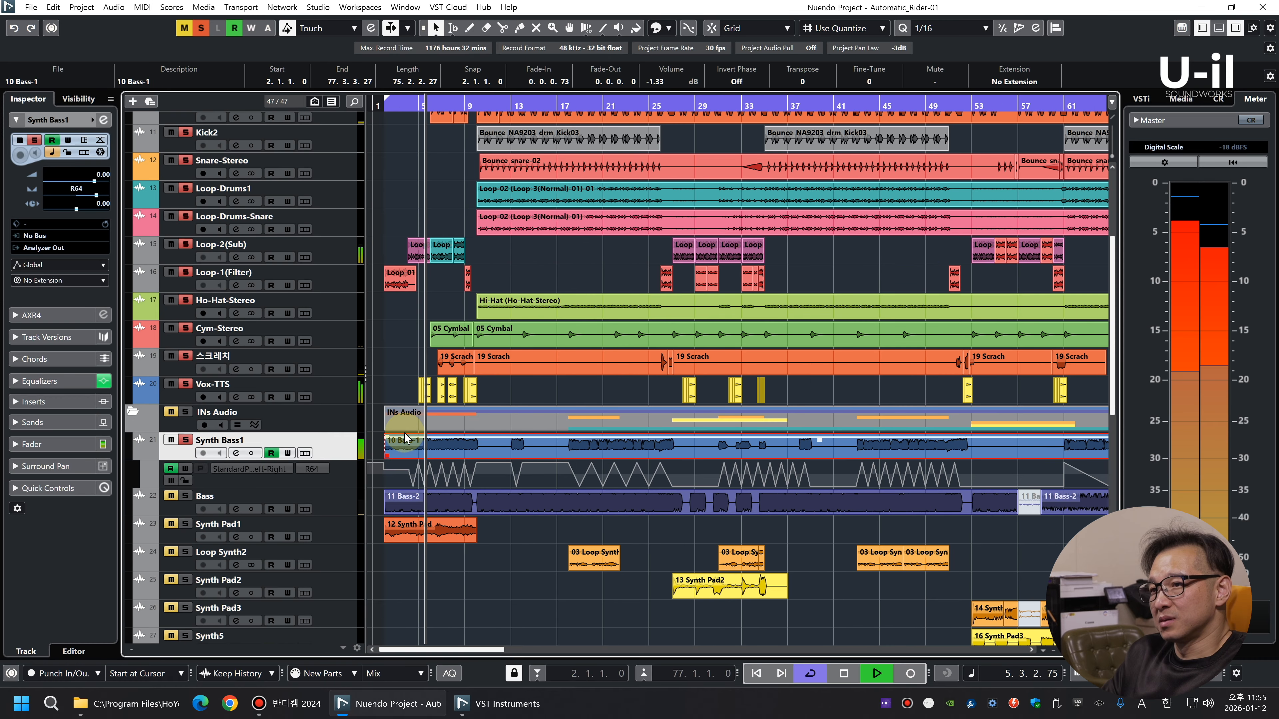
Open Synth Bass1's channel settings and insert REQ 2 Mono in the first slot
left_click(59, 392)
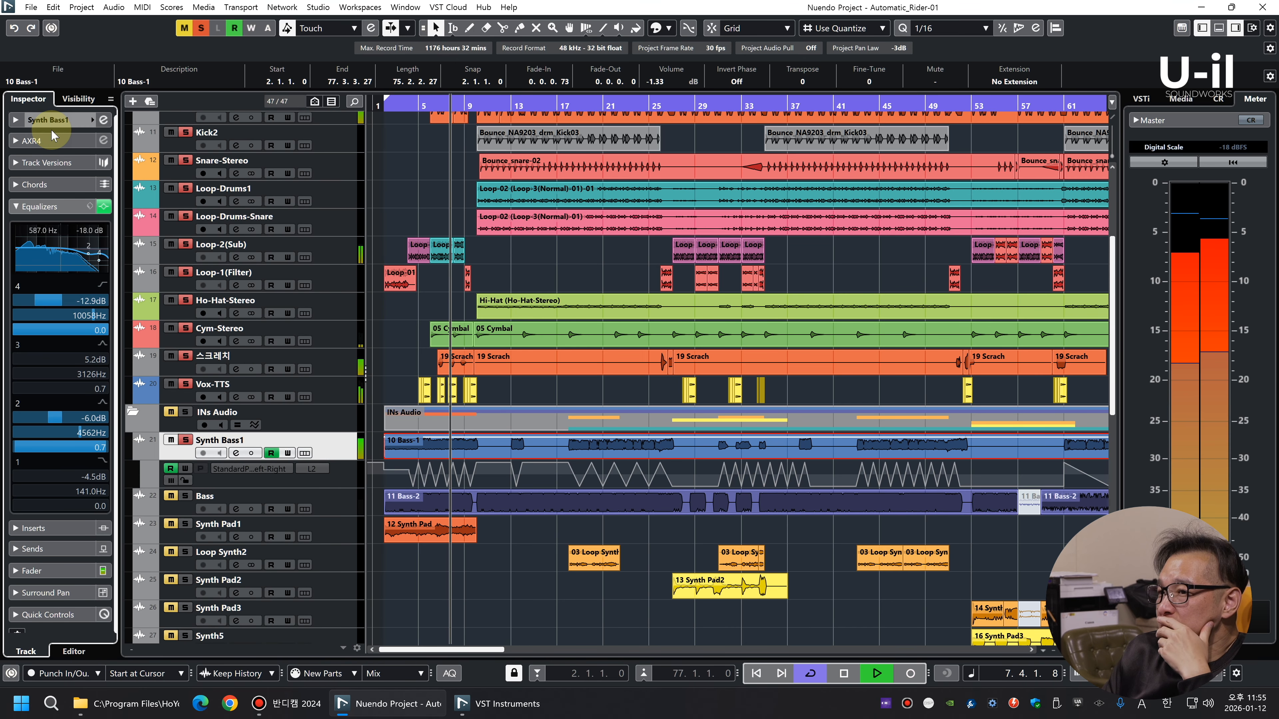
left_click(15, 121)
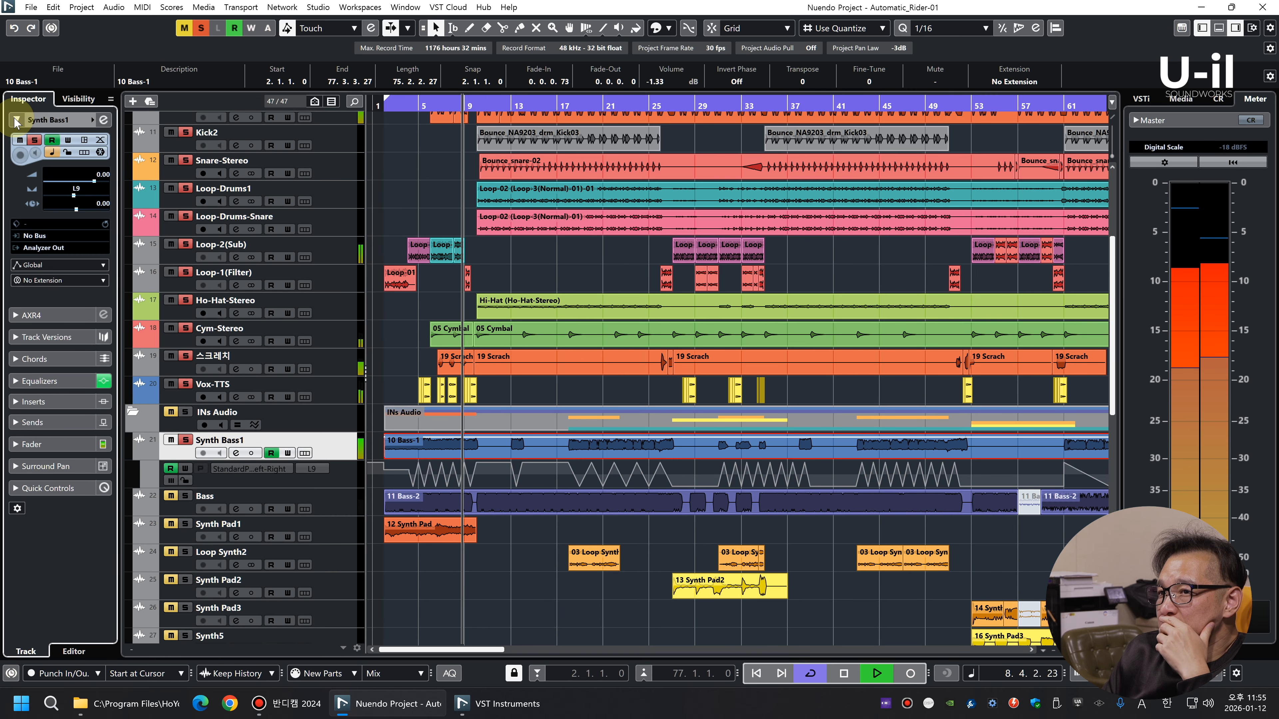
left_click(103, 119)
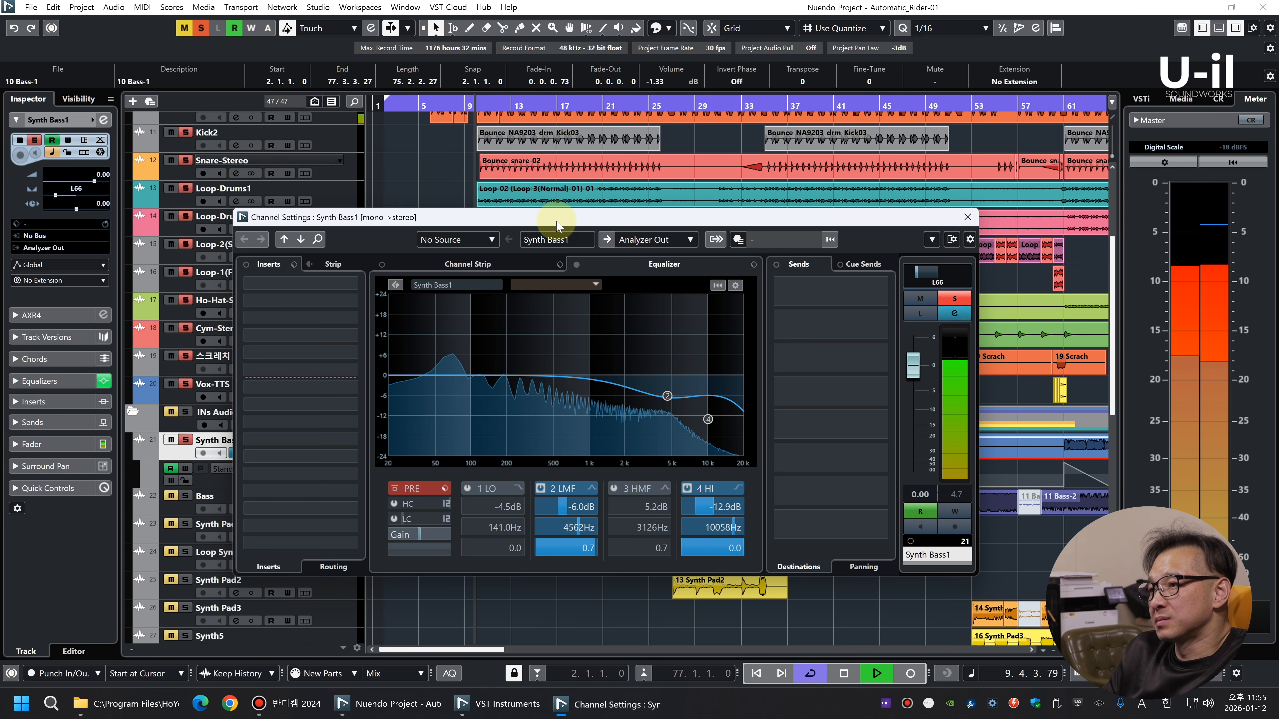
key("space")
left_click(328, 282)
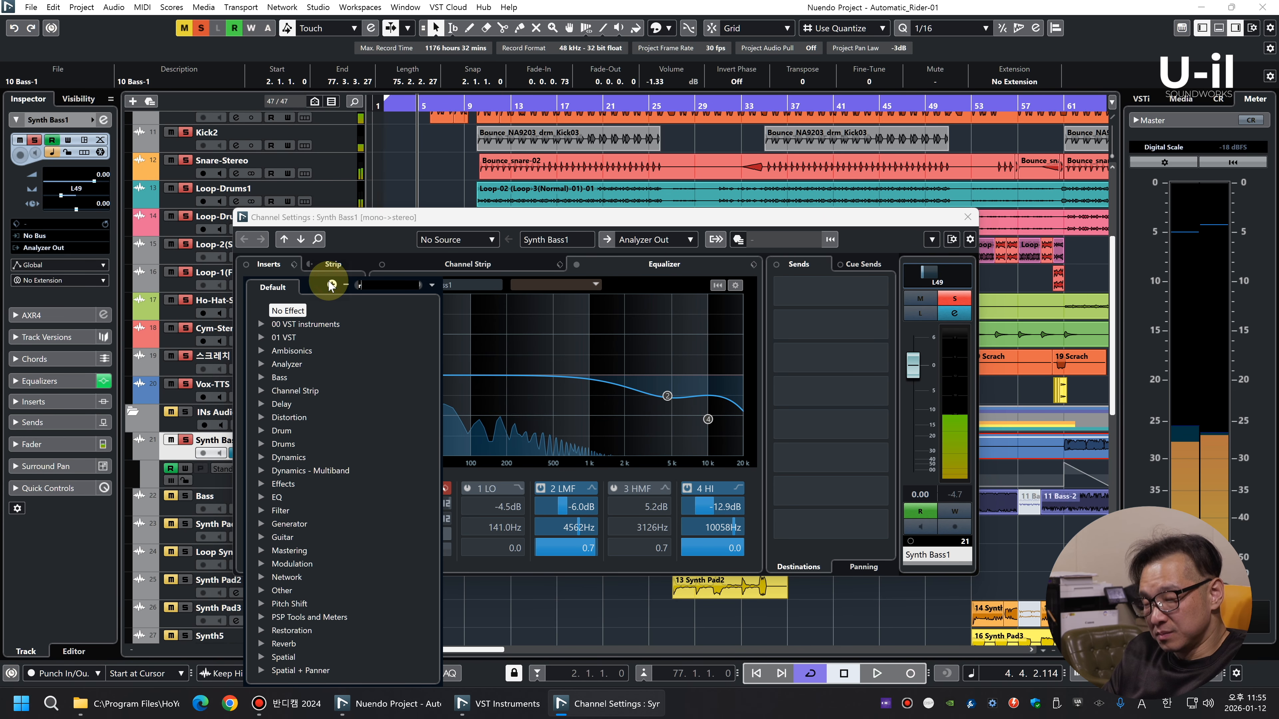
type("req")
left_click(322, 445)
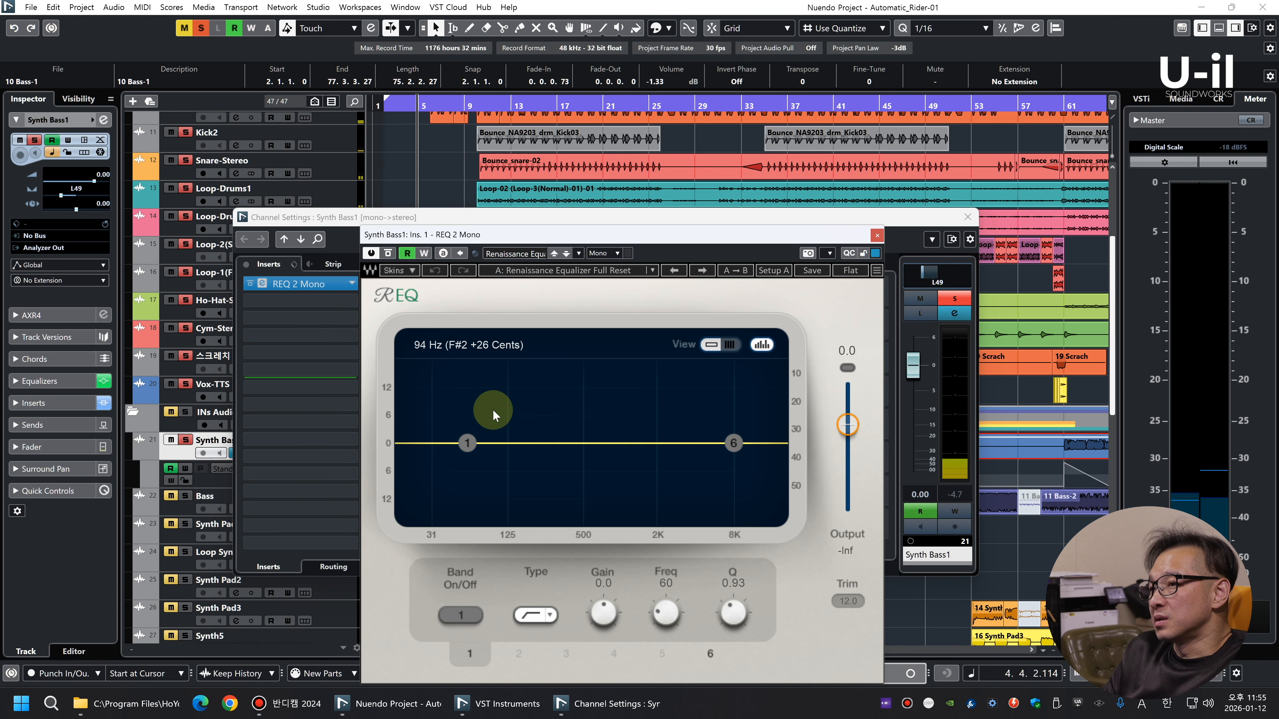
Enable band 1 of Synth Bass1's REQ as a low cut at 52 Hz with Q 1.41, and close the EQ and channel settings
left_click(465, 613)
key("space")
left_click_drag(735, 612, 733, 564)
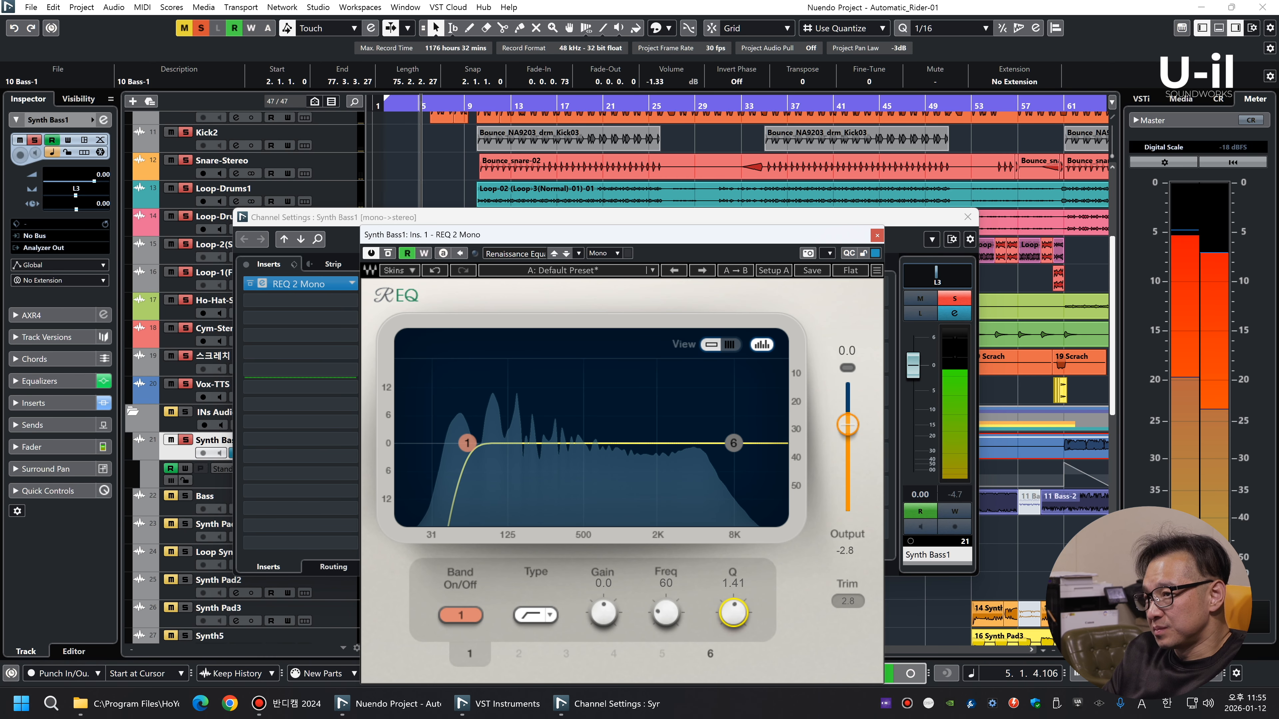
scroll(669, 612, "down", 4)
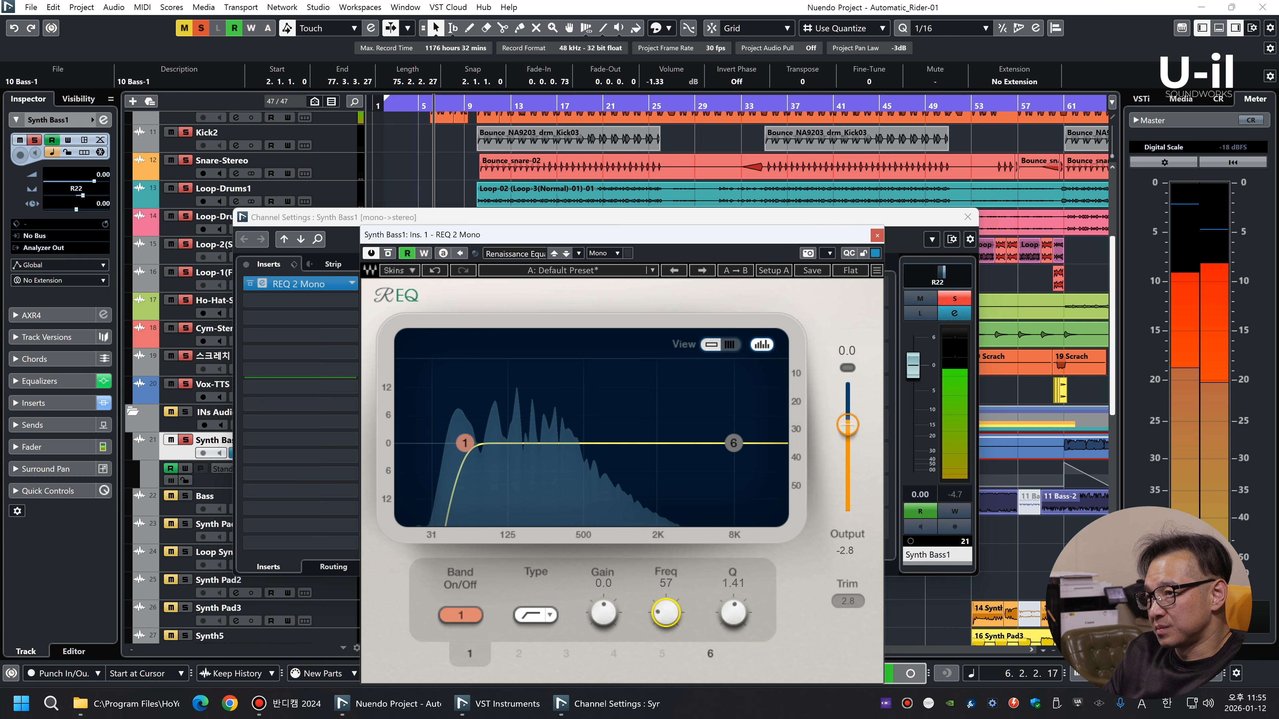
scroll(669, 612, "down", 2)
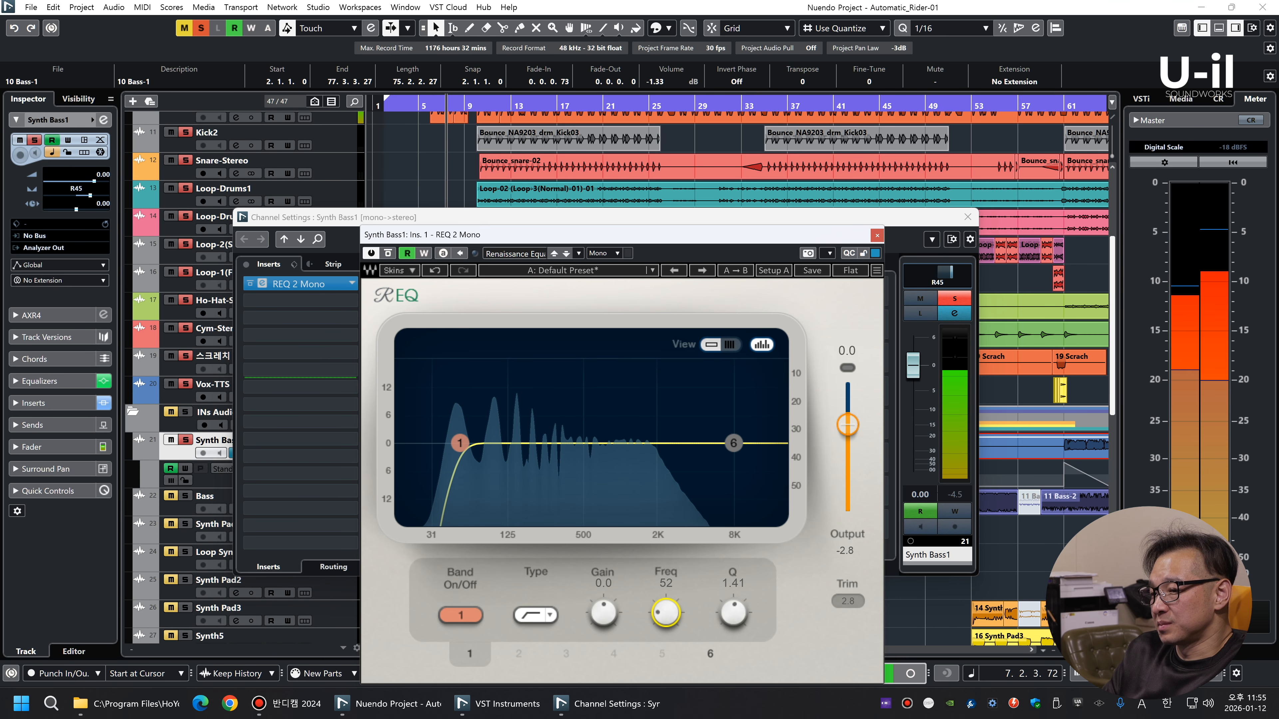
left_click(876, 235)
left_click(967, 217)
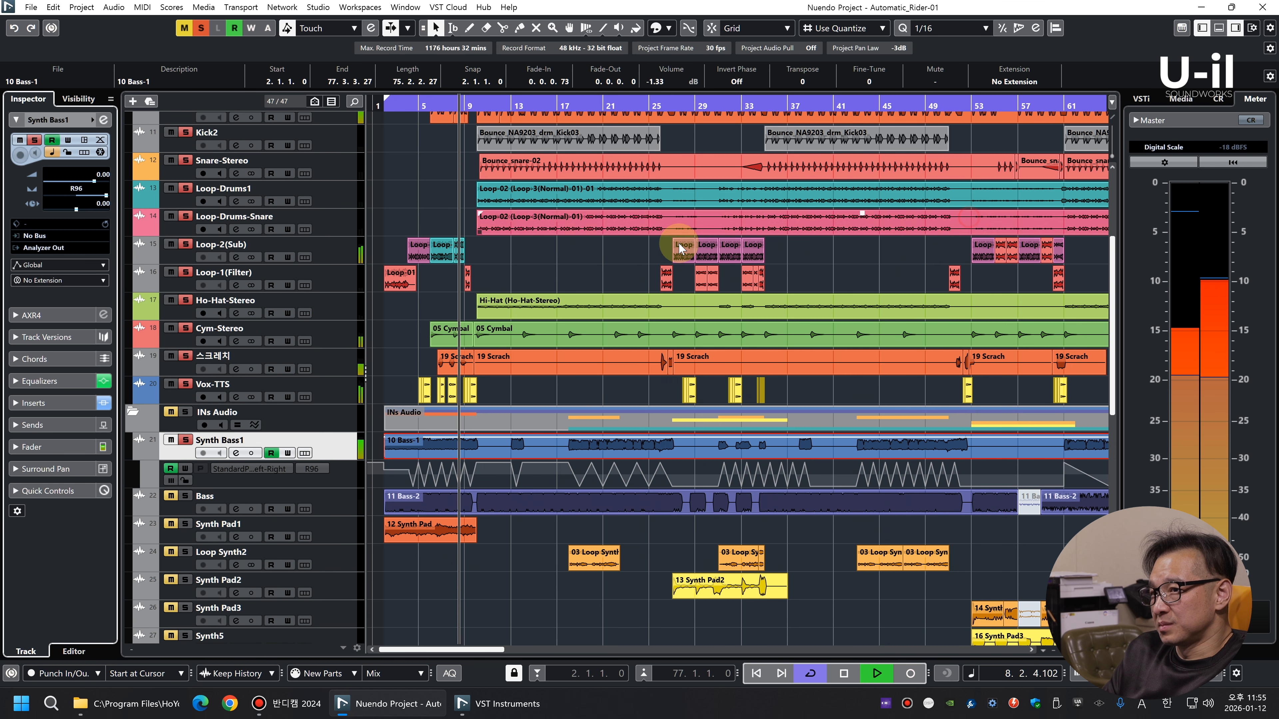
Clear every solo, solo only the Bass track, and play it from about bar 4
key("g")
key("g")
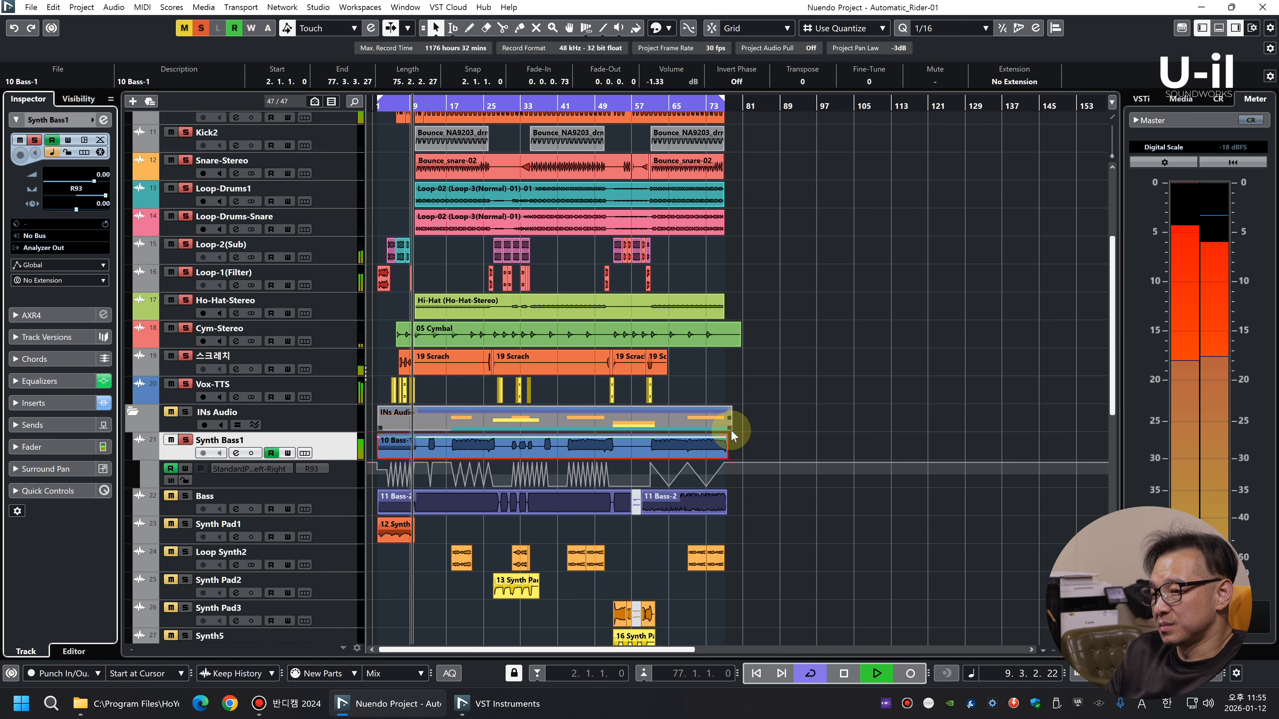
key("h")
key("h")
key("h")
key("h")
key("h")
key("g")
key("space")
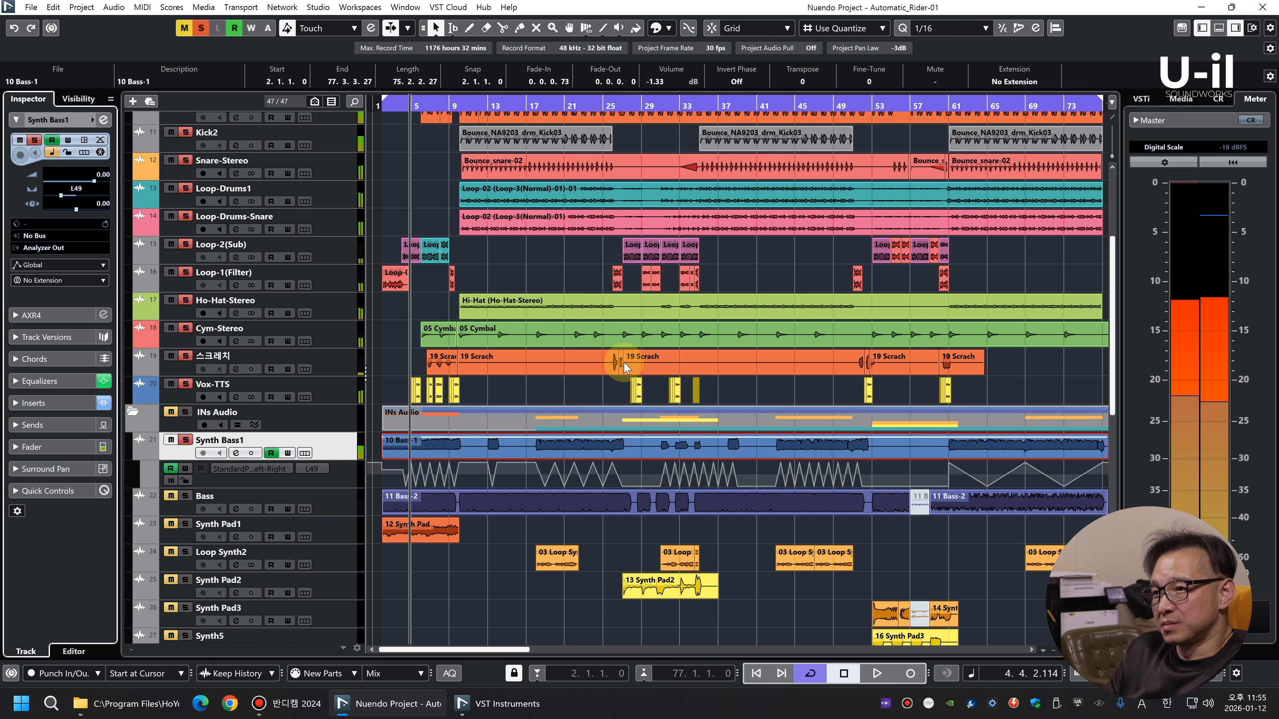
left_click(342, 506)
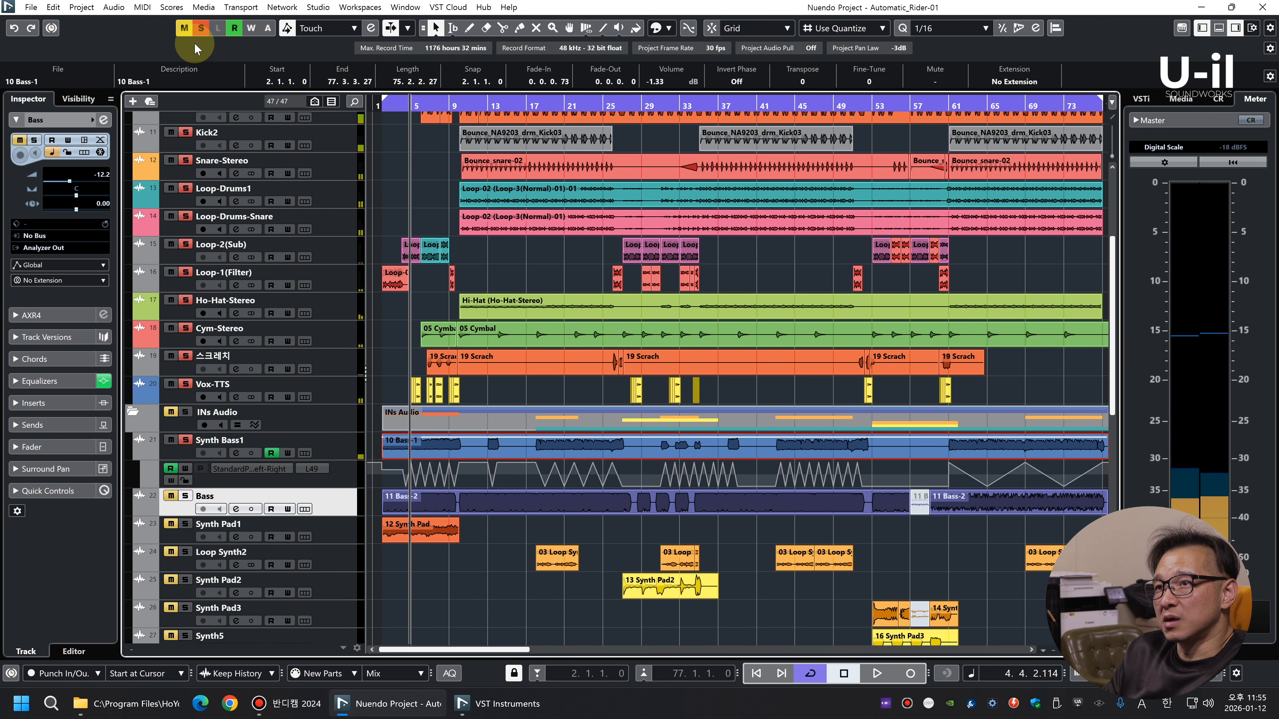
left_click(201, 30)
key("s")
key("space")
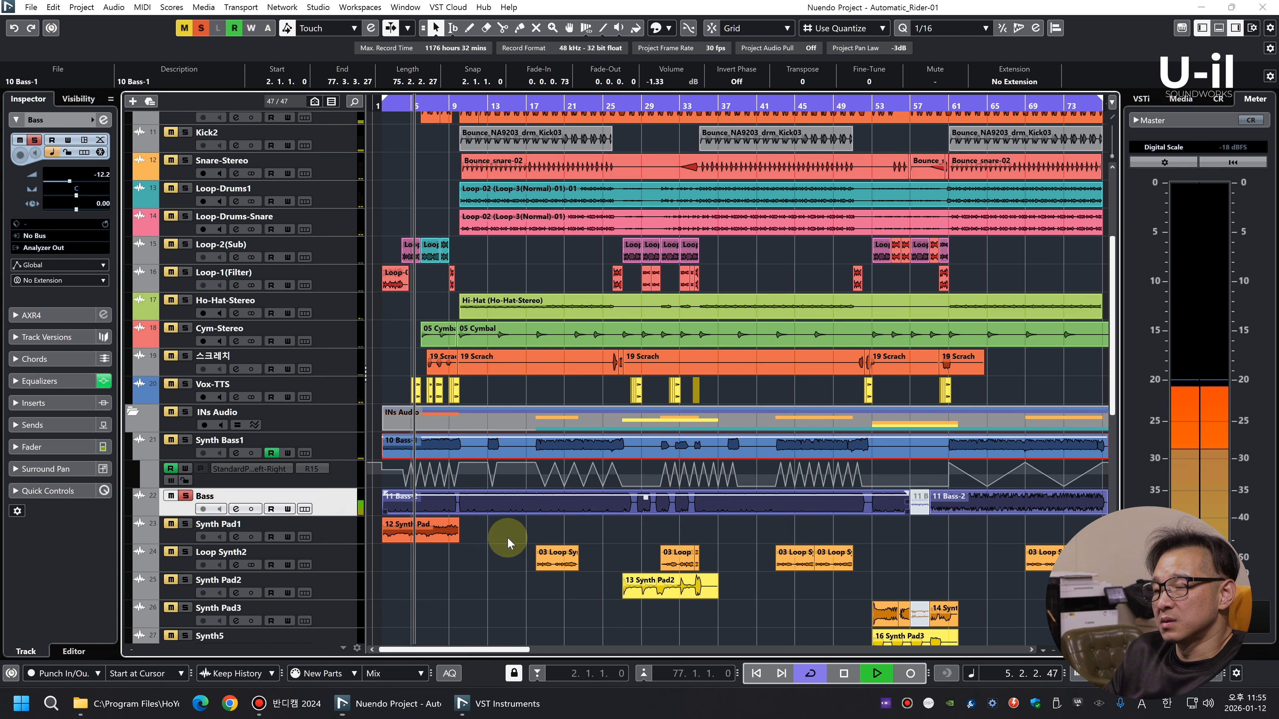
Set the Bass channel fader to -2.77 dB in the mixer
key("F3")
left_click(814, 531, "ctrl")
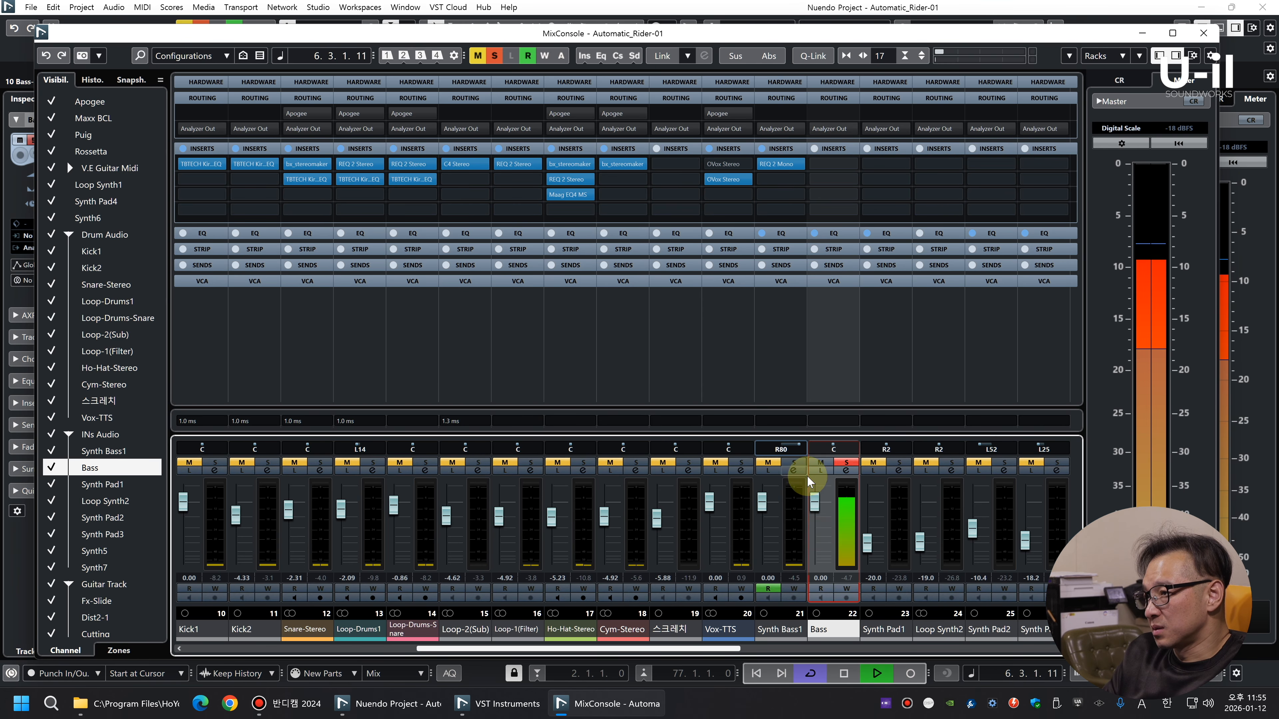
key("space")
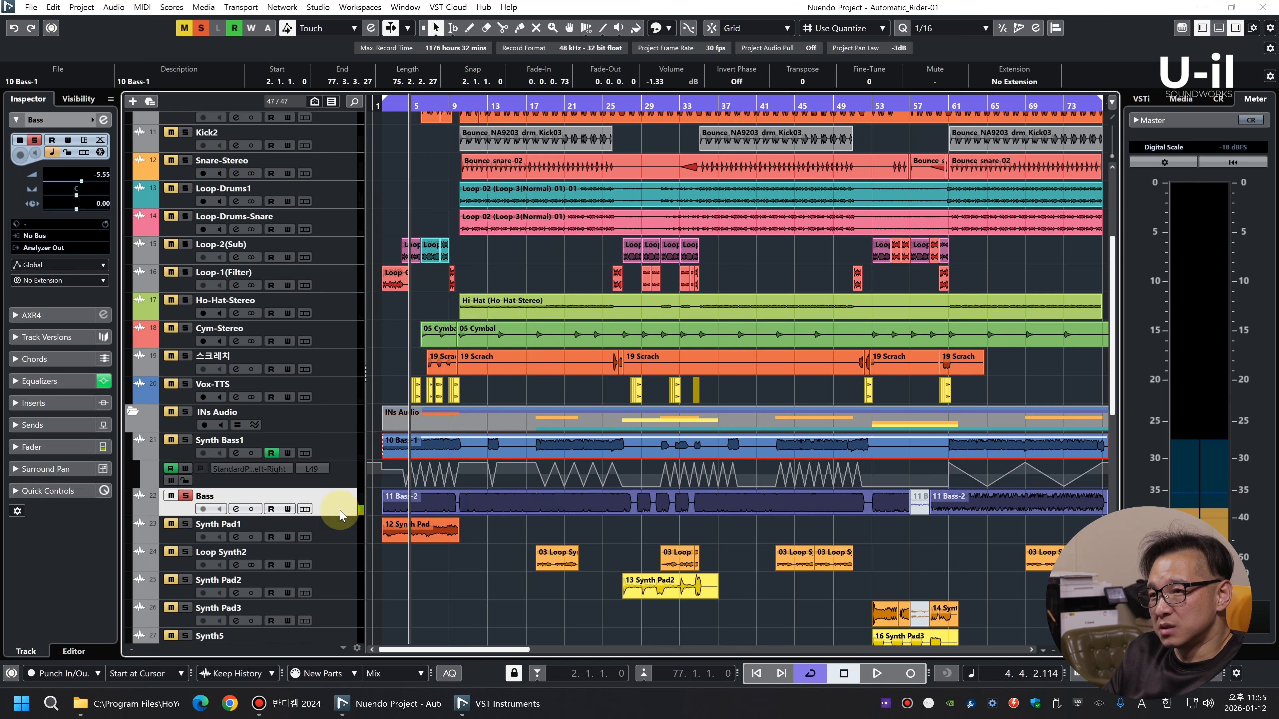
right_click(336, 508)
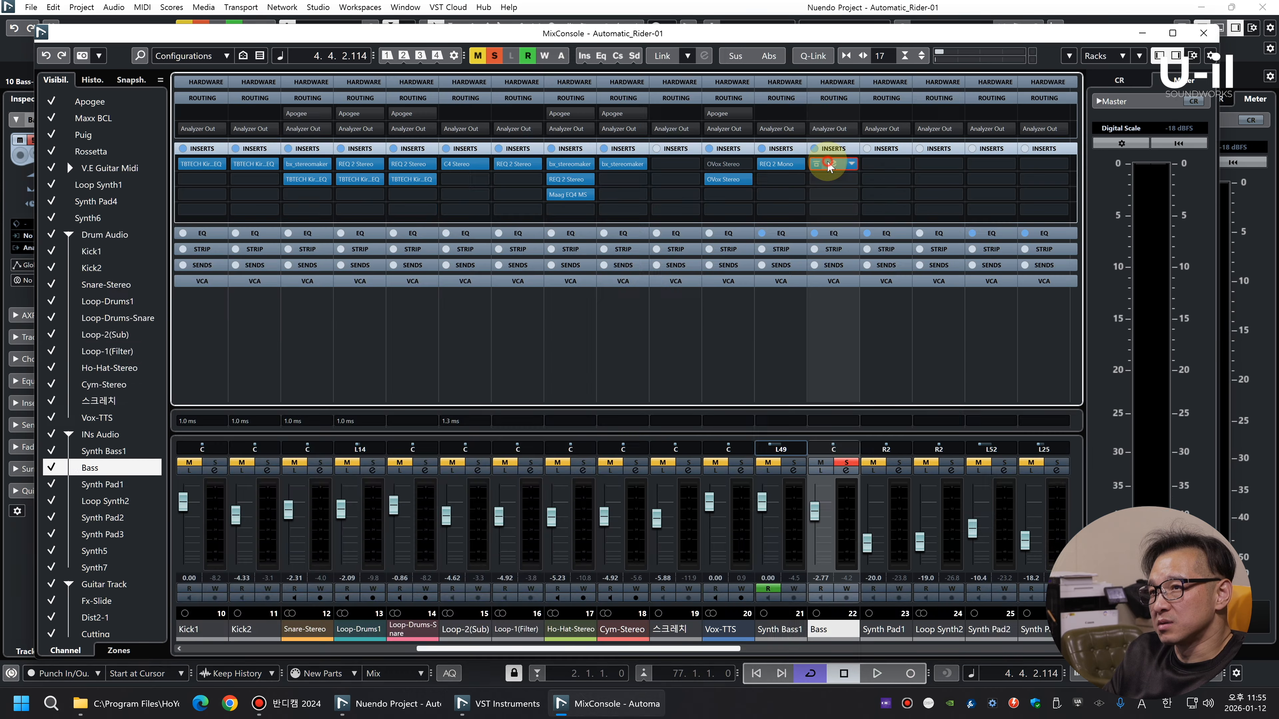
Copy Synth Bass1's REQ 2 Mono to the first Bass insert slot and lower its low-cut frequency to 44 Hz
left_click(828, 166)
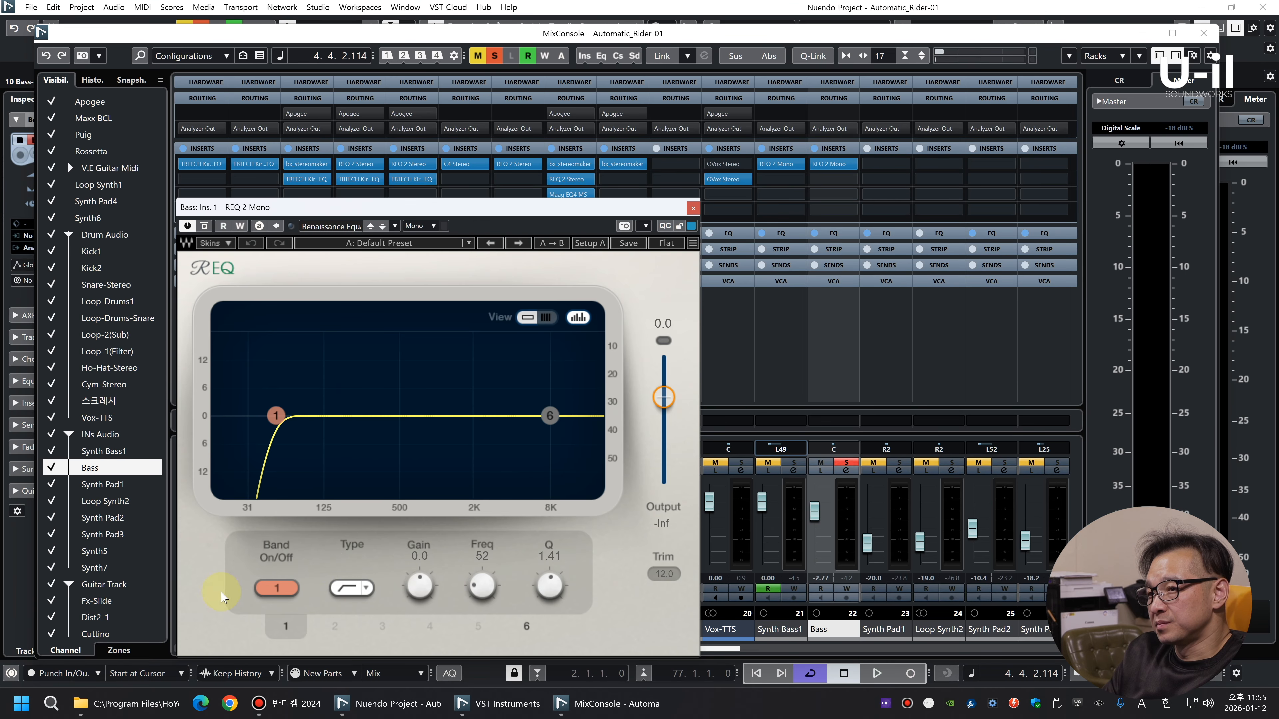
key("space")
left_click_drag(481, 585, 482, 588)
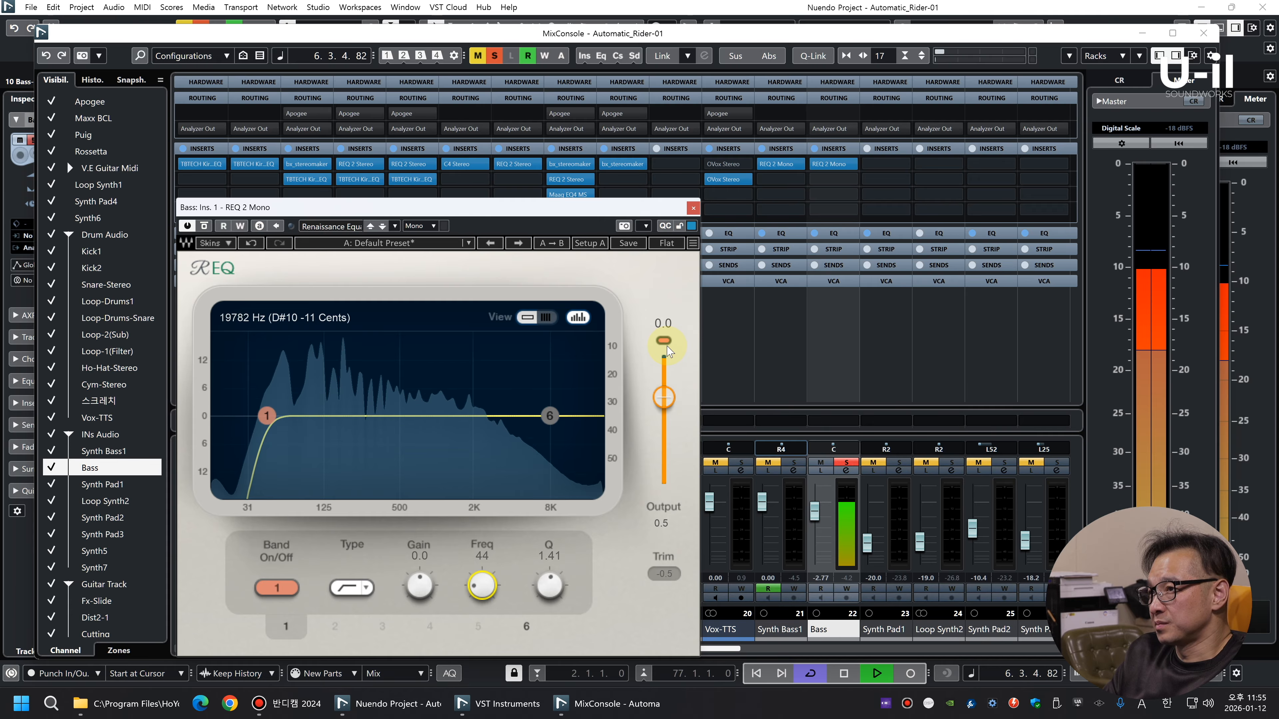
key("F3")
key("space")
left_click(693, 208)
Select the clips on the Bass track, set their event volume to -7.23 dB, and play them
left_click_drag(974, 557, 373, 552)
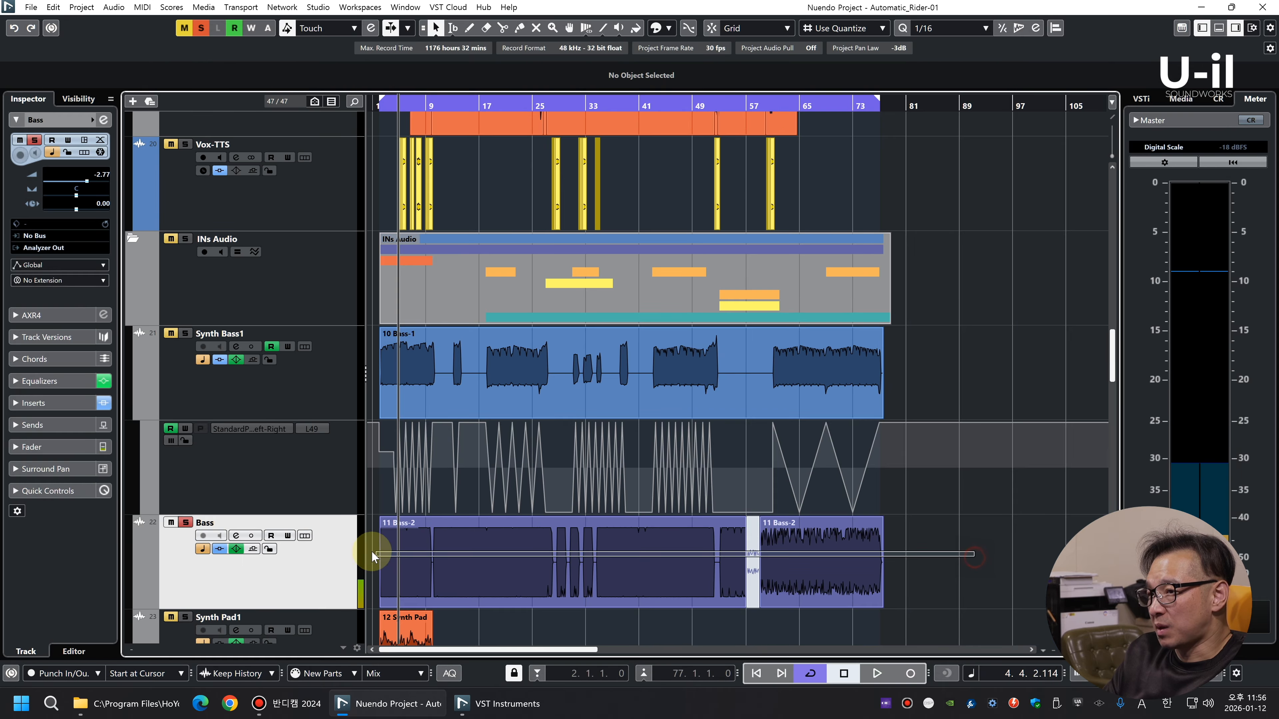
scroll(673, 83, "down", 5)
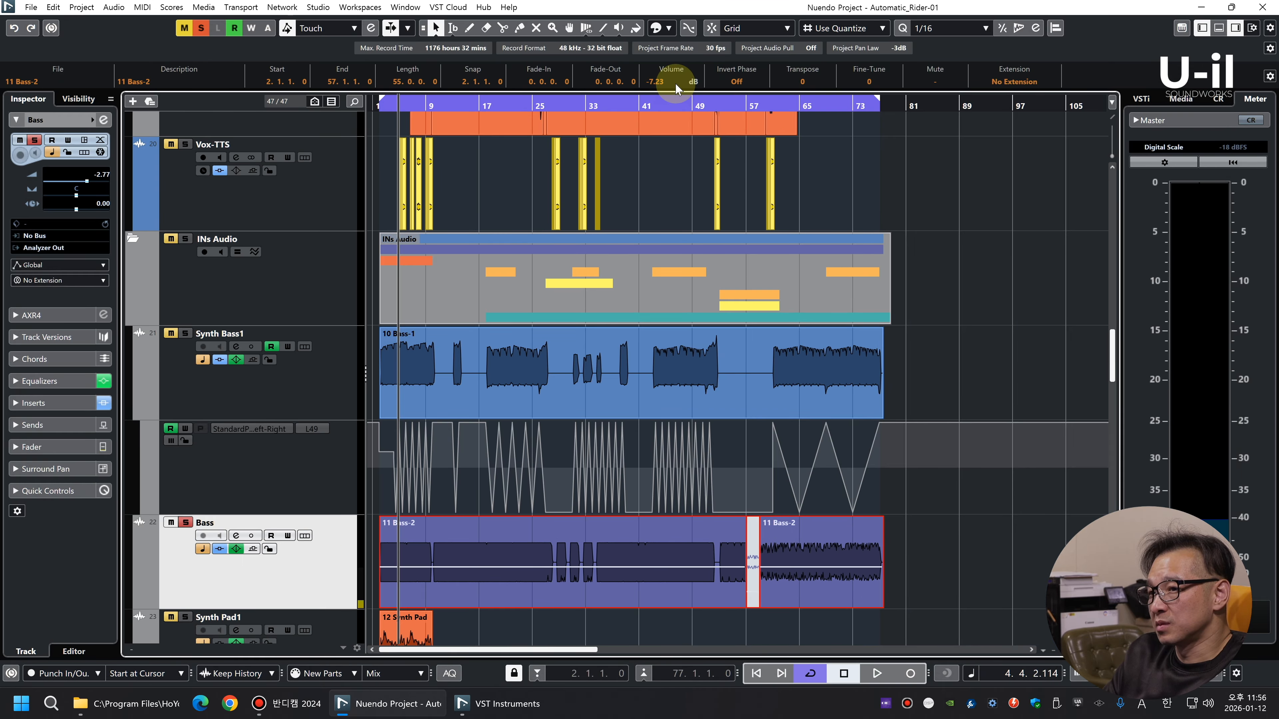
key("space")
Turn off all four built-in equalizer bands on the Bass channel and replay it with its REQ 2 Mono open
left_click(69, 381)
scroll(50, 353, "down", 1)
left_click(50, 329)
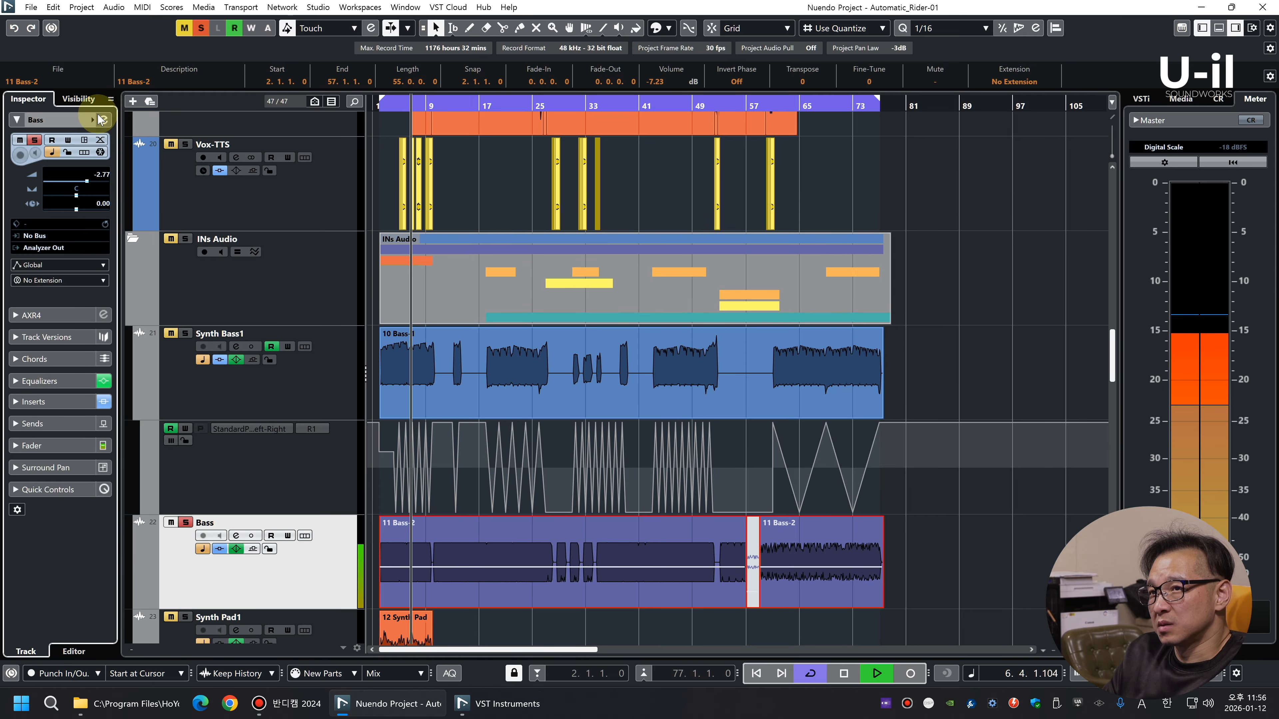
left_click(103, 119)
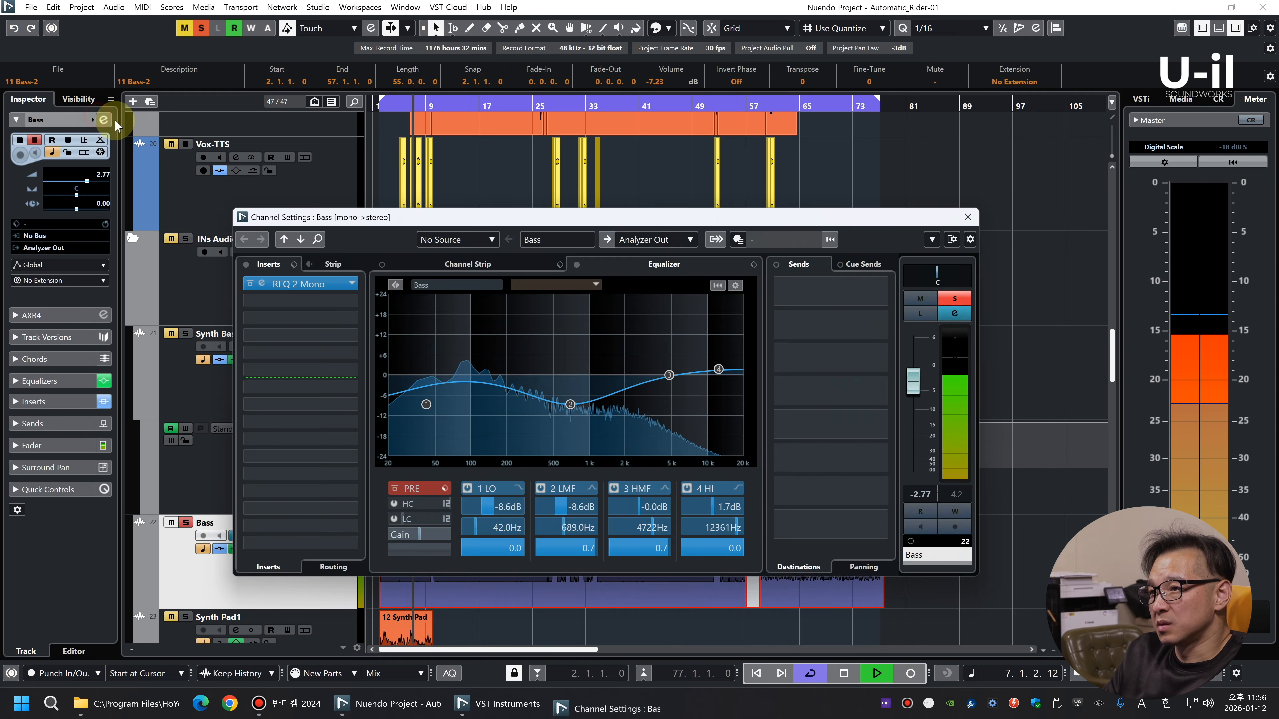
left_click(468, 489)
left_click(541, 487)
left_click(614, 489)
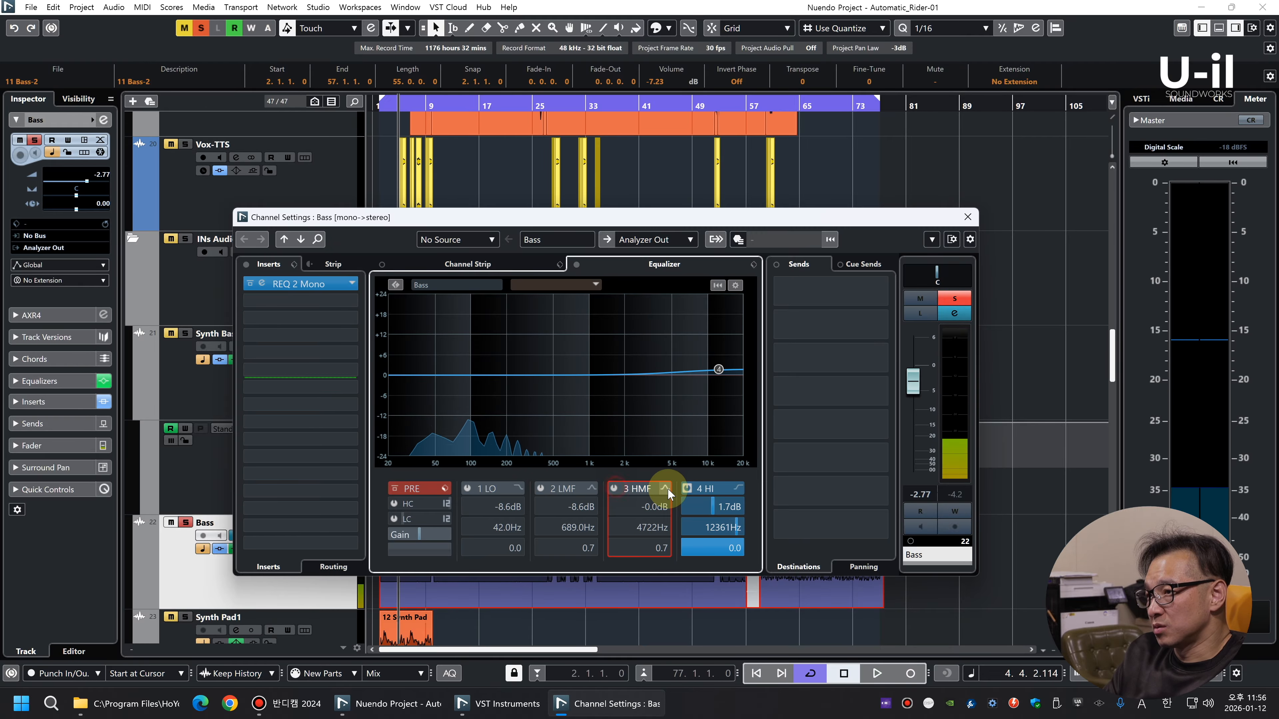
left_click(686, 489)
key("space")
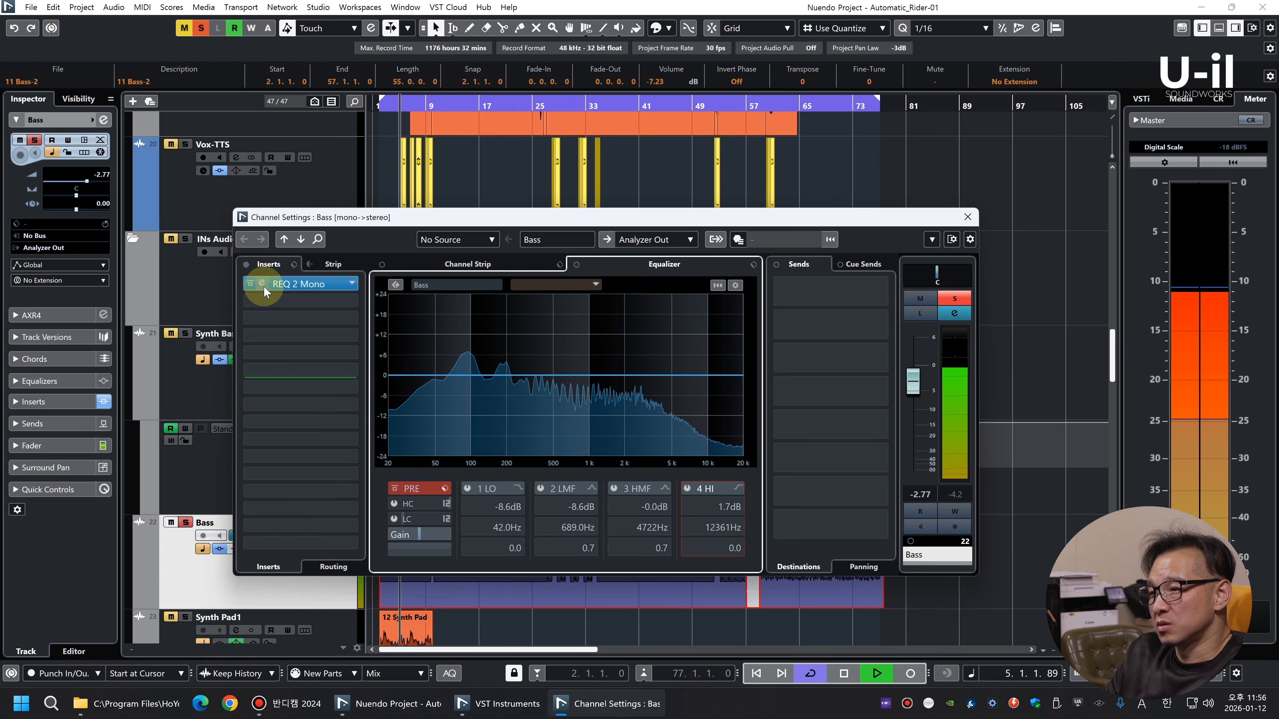
left_click(263, 290)
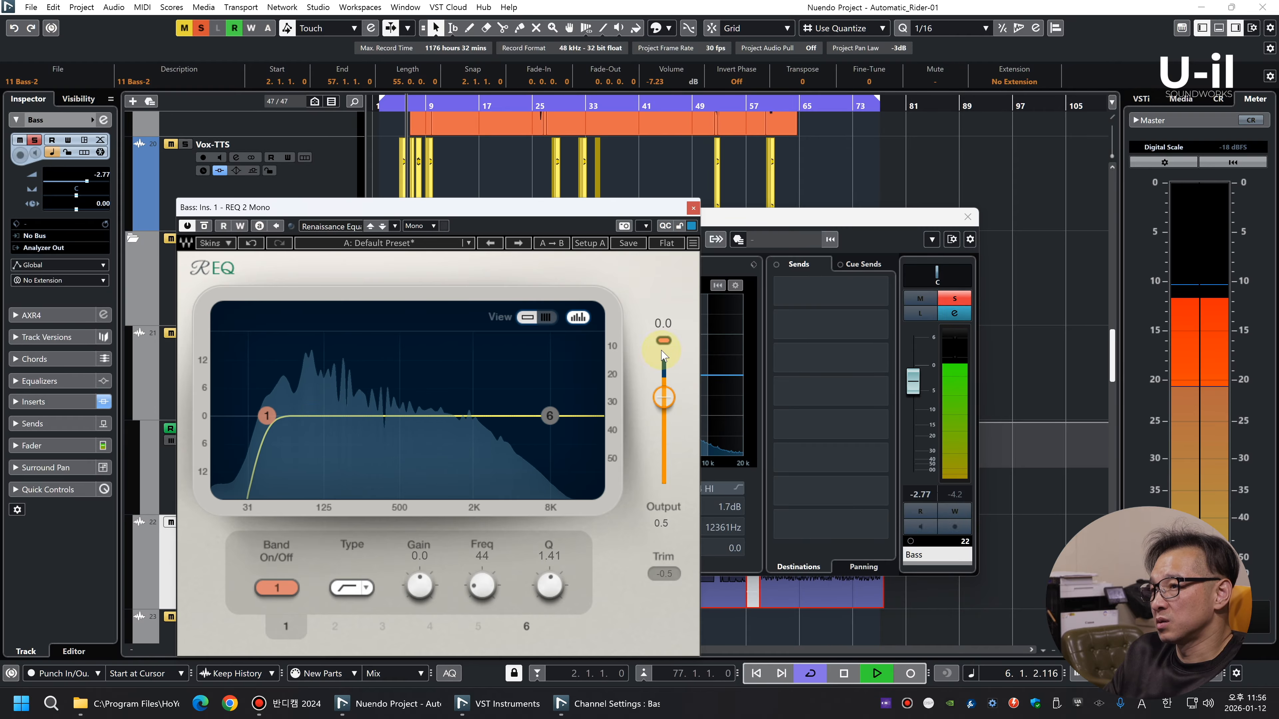
Lower the low-cut frequency of the Bass track's REQ 2 Mono to 40 Hz and stop playback
left_click_drag(383, 207, 675, 114)
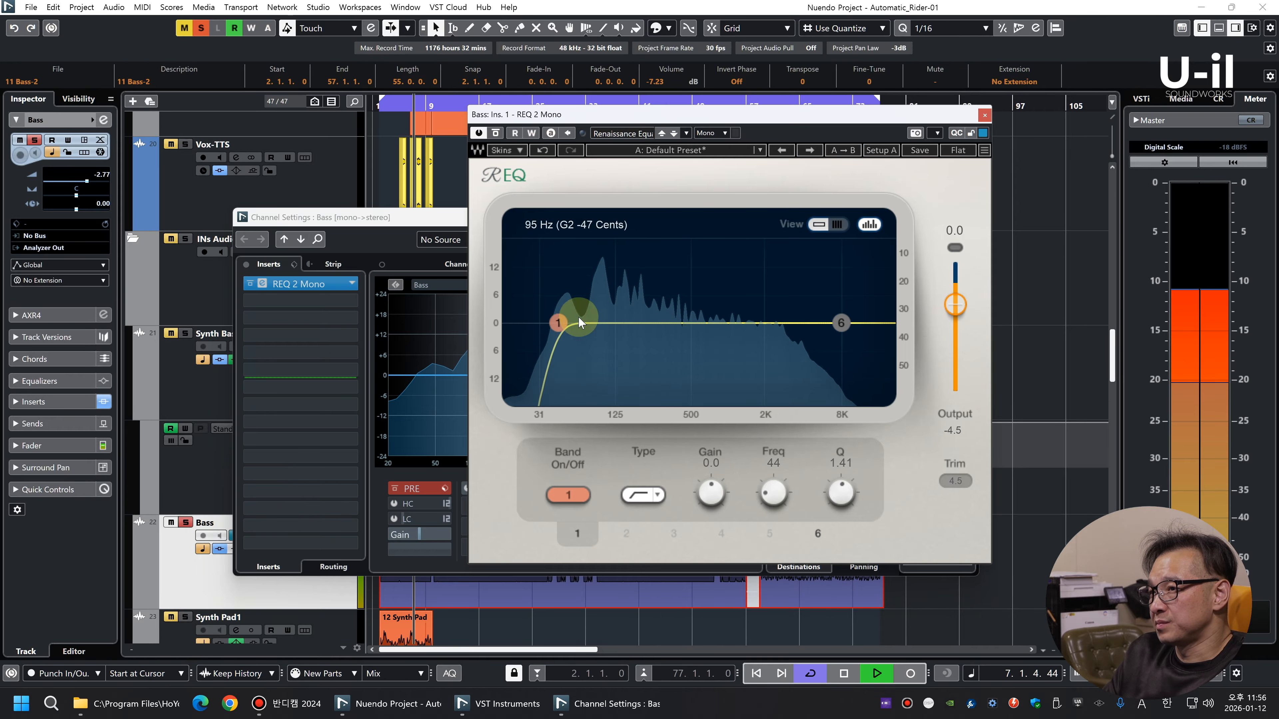
left_click_drag(558, 322, 552, 323)
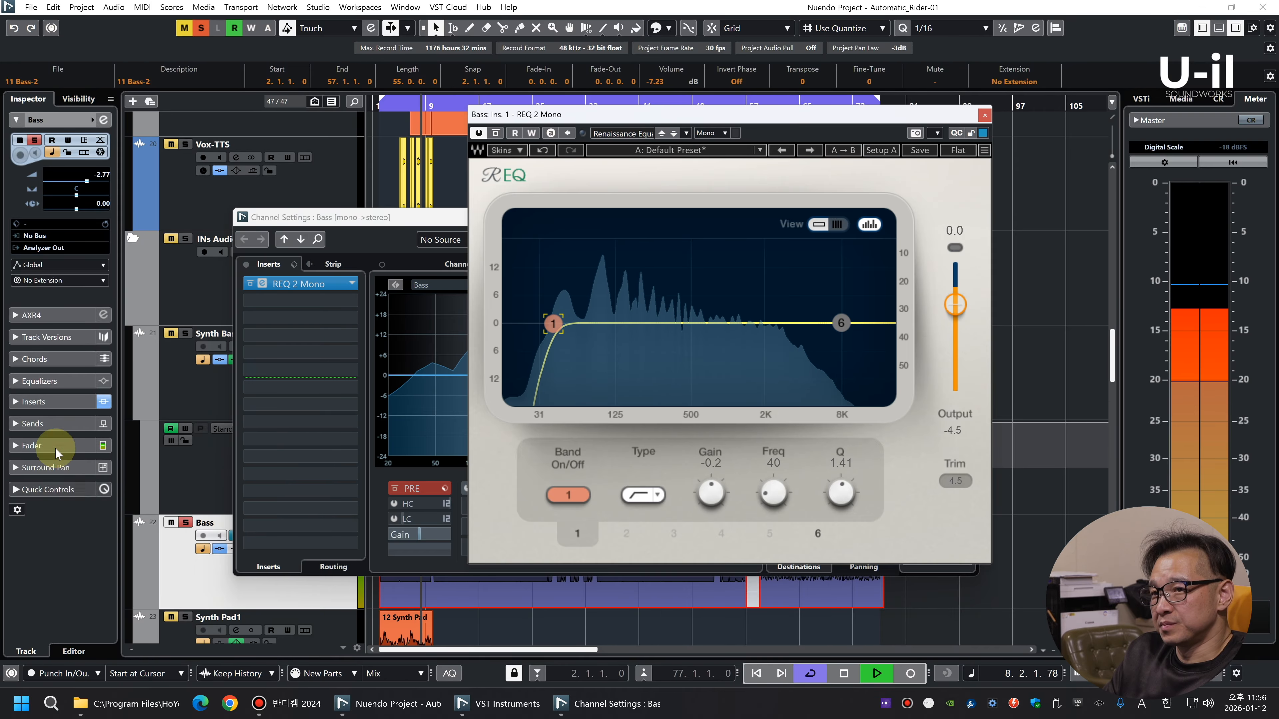
key("space")
Add C4 Mono to Bass's second insert slot; set the first three band ranges to -0.5, -2.9 and -1.4 and the low threshold to -28.7
left_click(317, 301)
type("c4")
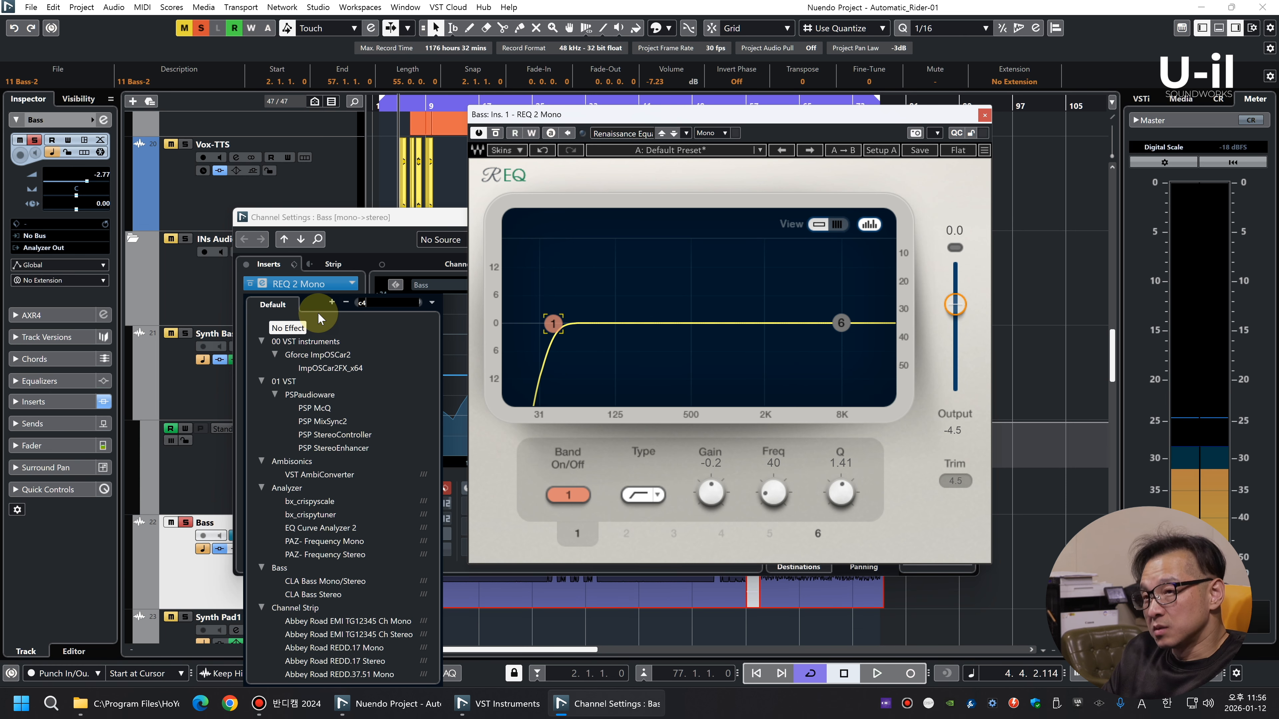
left_click(301, 341)
key("space")
left_click_drag(682, 464, 684, 501)
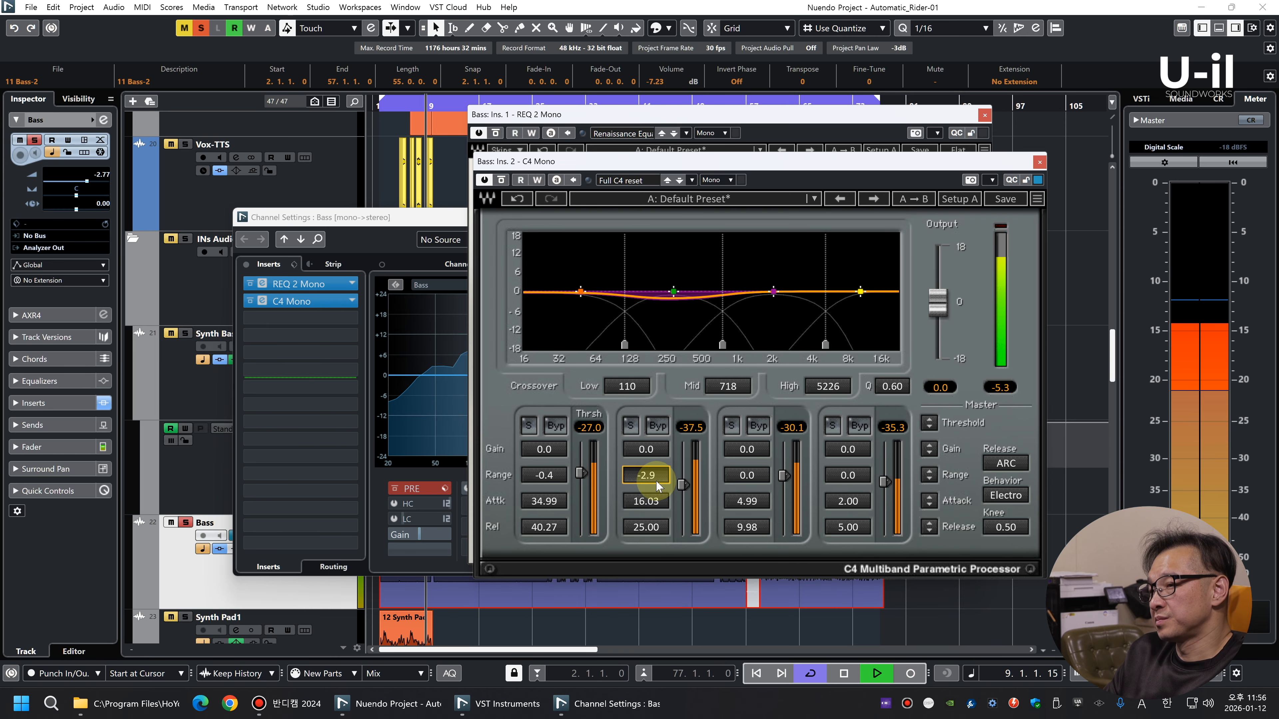
left_click_drag(579, 473, 580, 476)
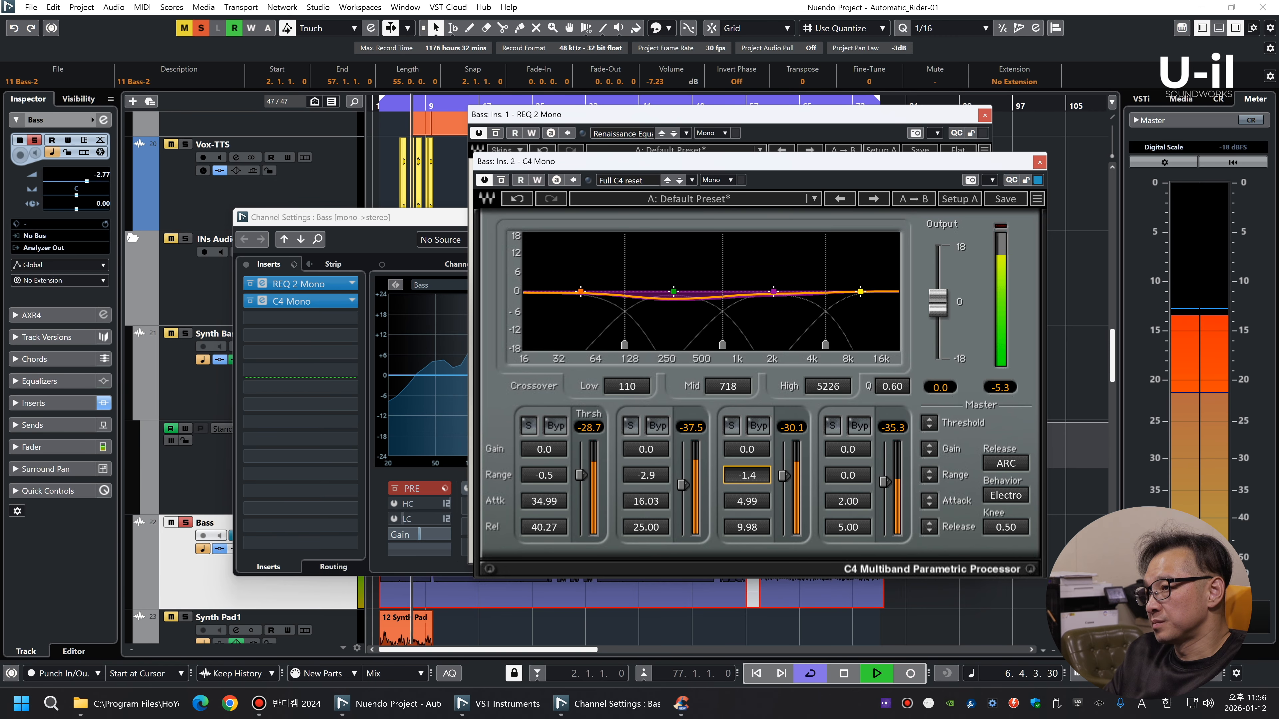
Close the Bass plug-in and channel settings windows, expand the track's inserts in the Inspector and deselect the clips
left_click(1037, 163)
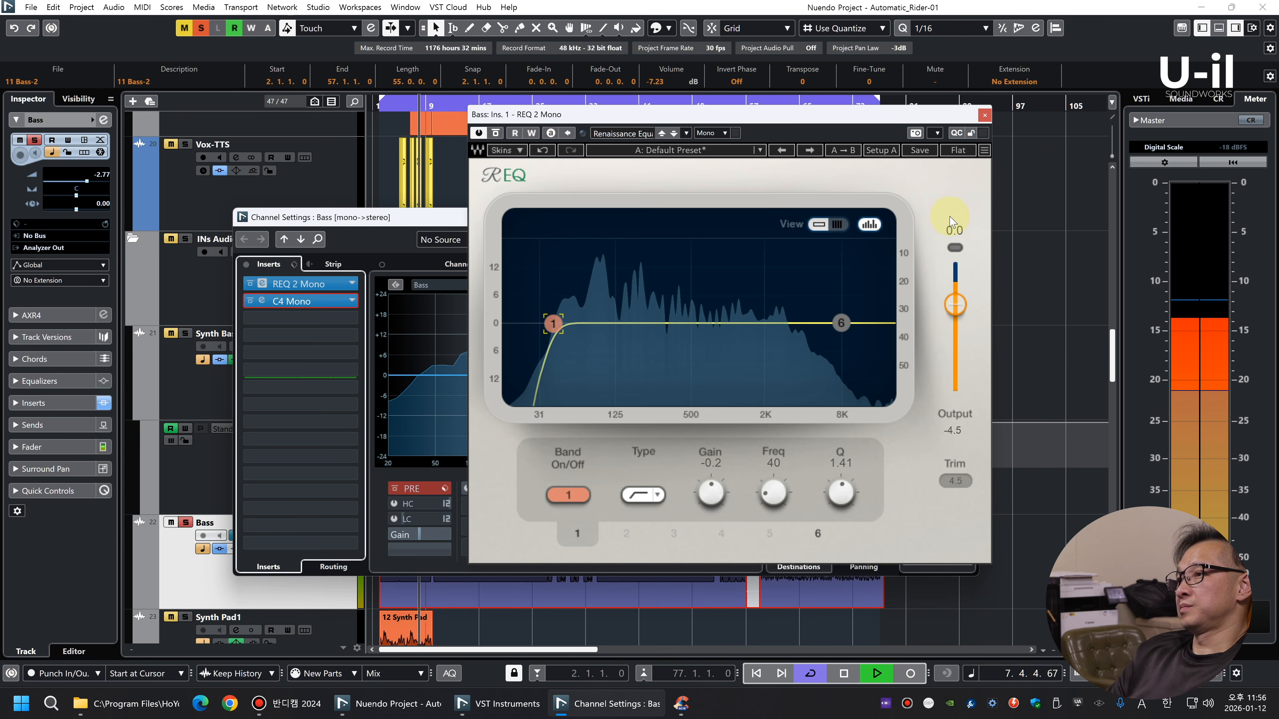
left_click(985, 114)
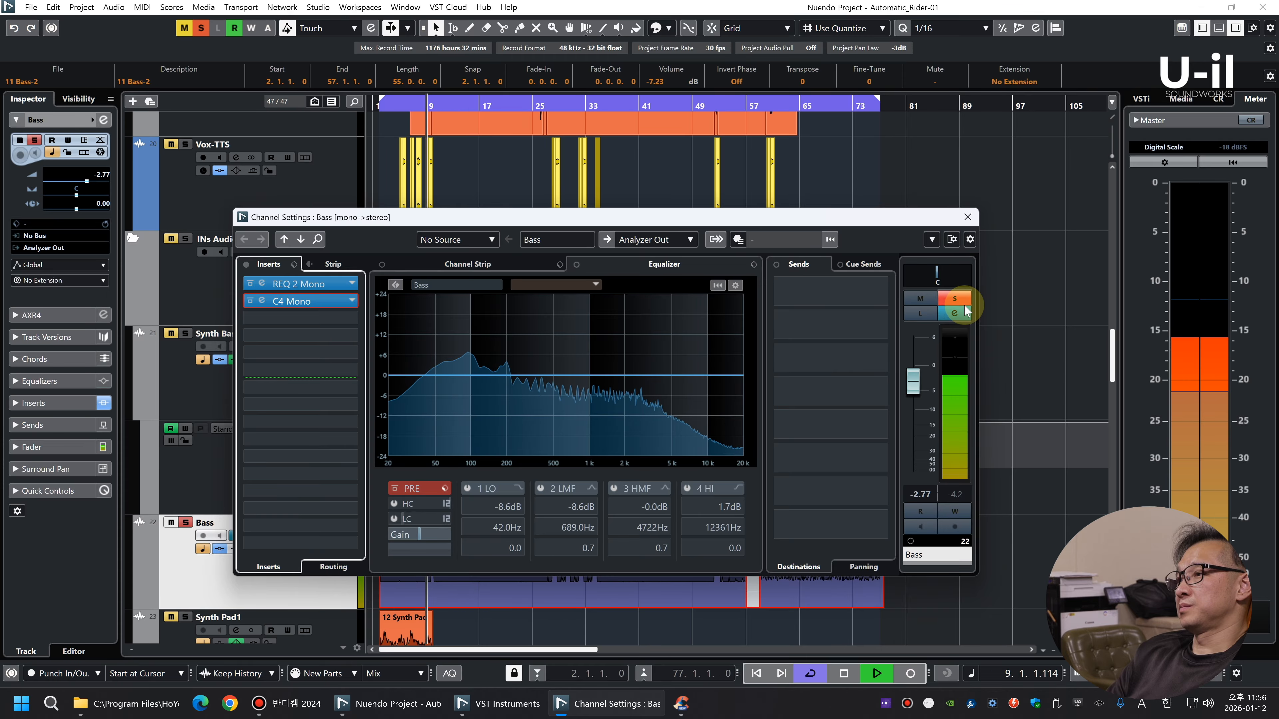
left_click(967, 216)
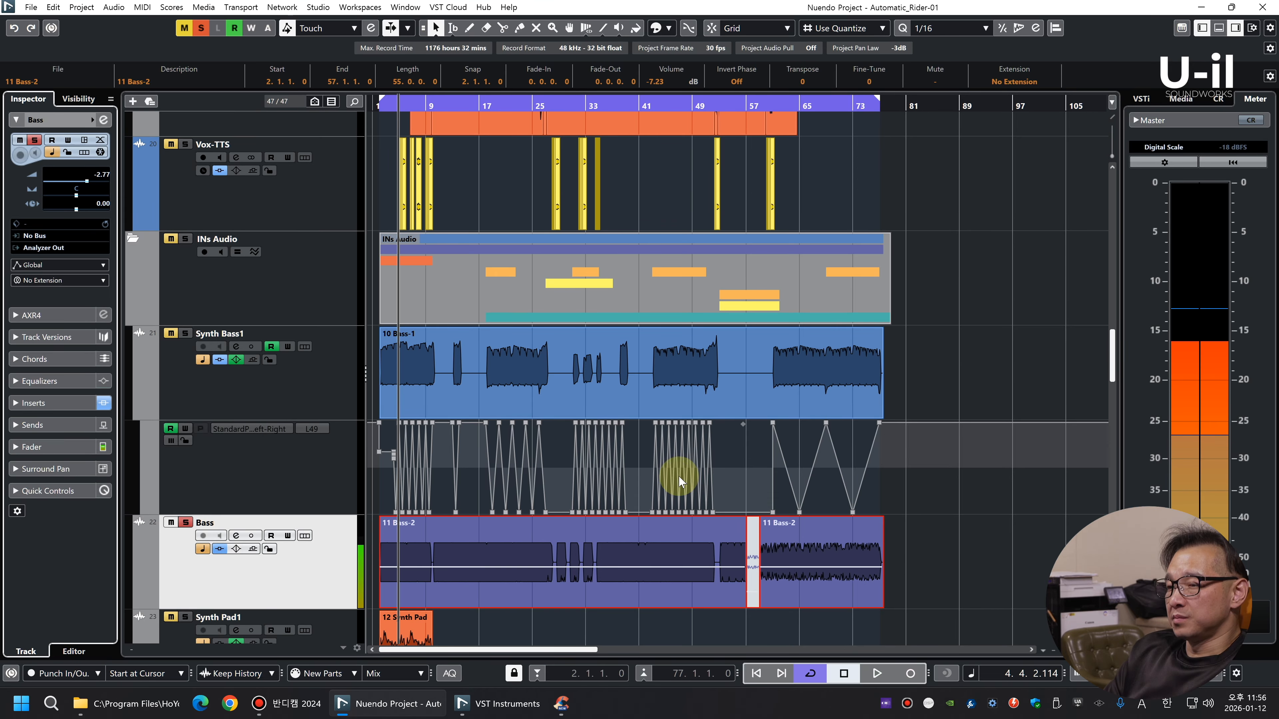
left_click(53, 404)
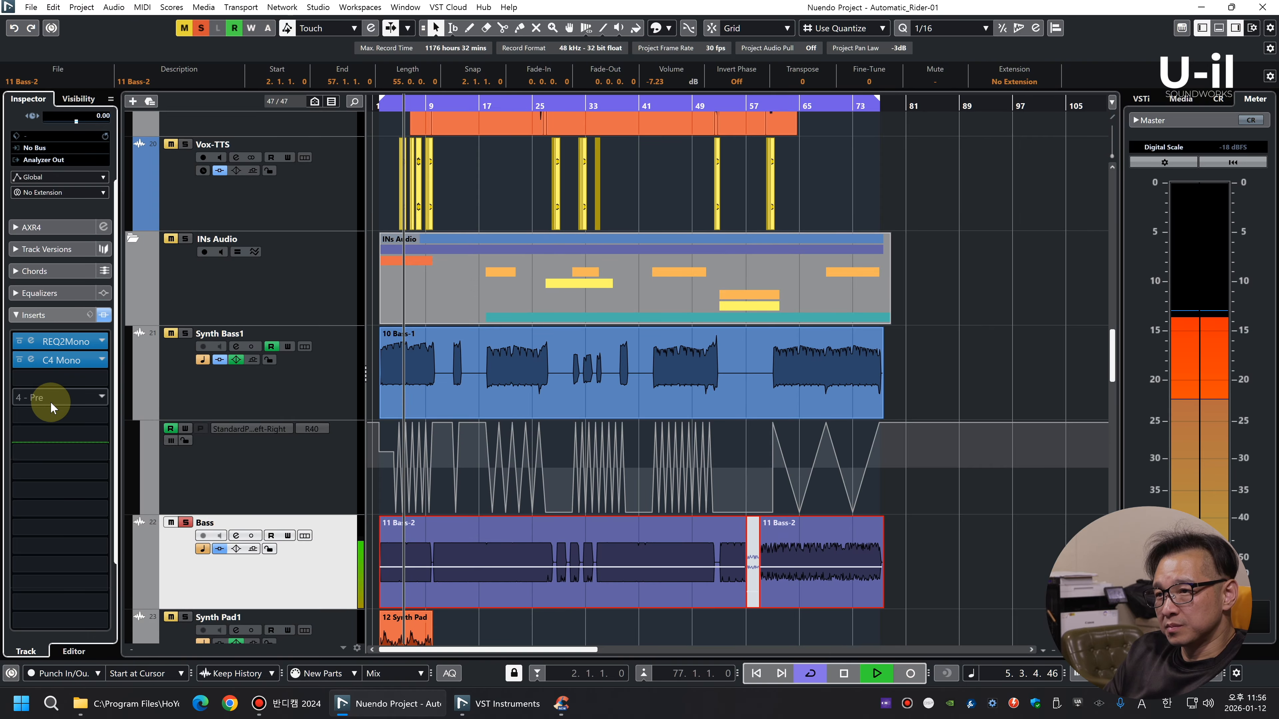
left_click(75, 588)
left_click(1000, 548)
key("g")
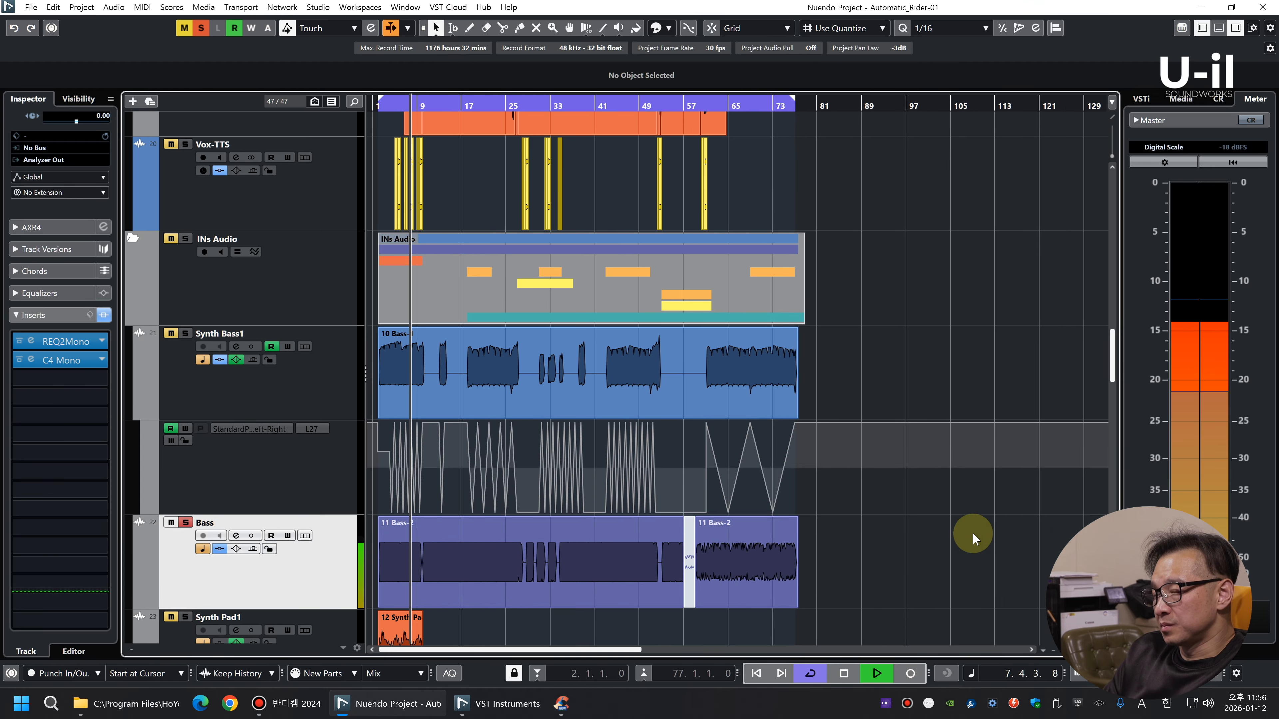
Solo Synth Pad1 in place of Bass and audition it
key("shift+g")
key("shift+g")
key("shift+g")
key("shift+g")
key("shift+g")
key("shift+g")
key("shift+h")
key("shift+h")
key("h")
key("h")
key("h")
key("h")
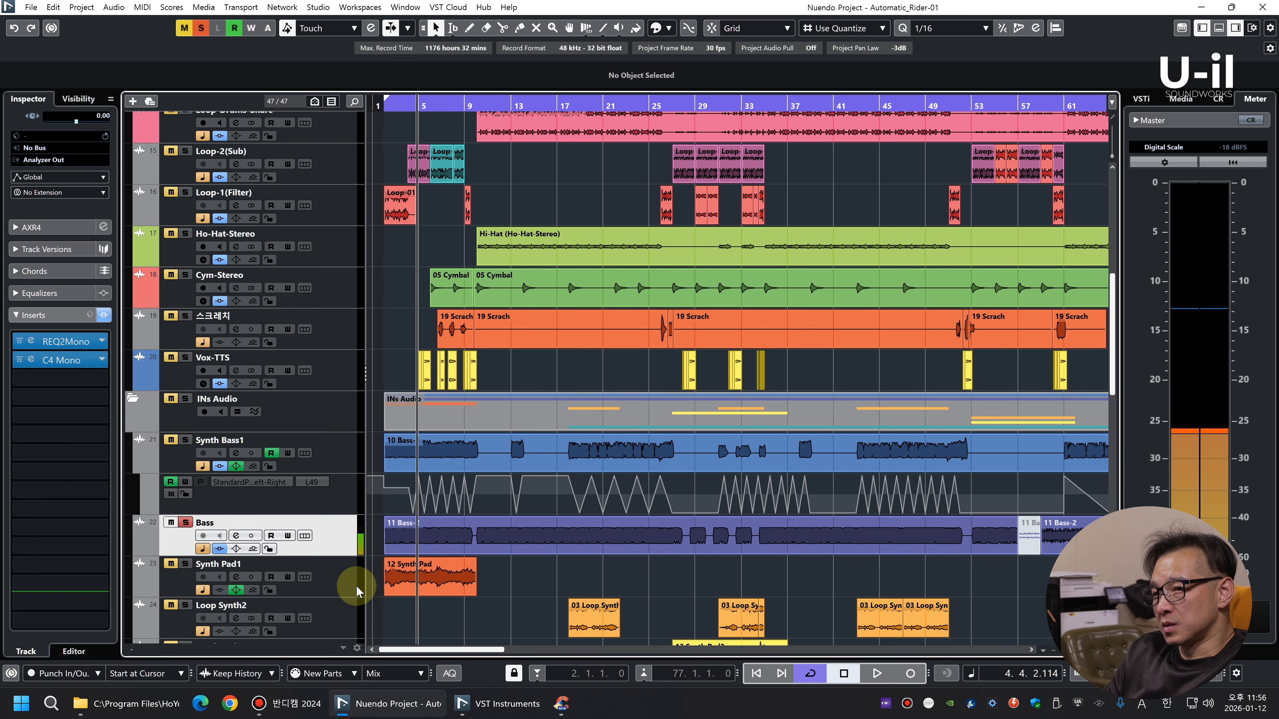
left_click(344, 589)
key("s")
left_click(339, 543)
key("s")
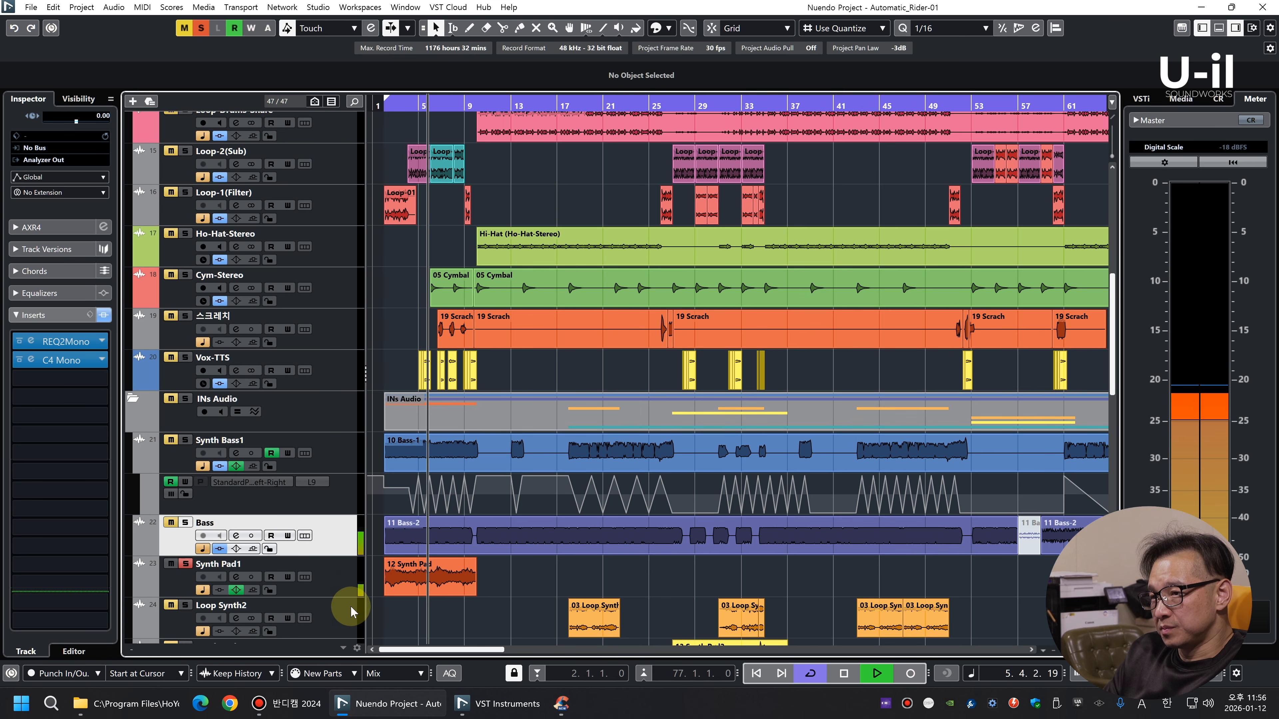
left_click(346, 587)
key("space")
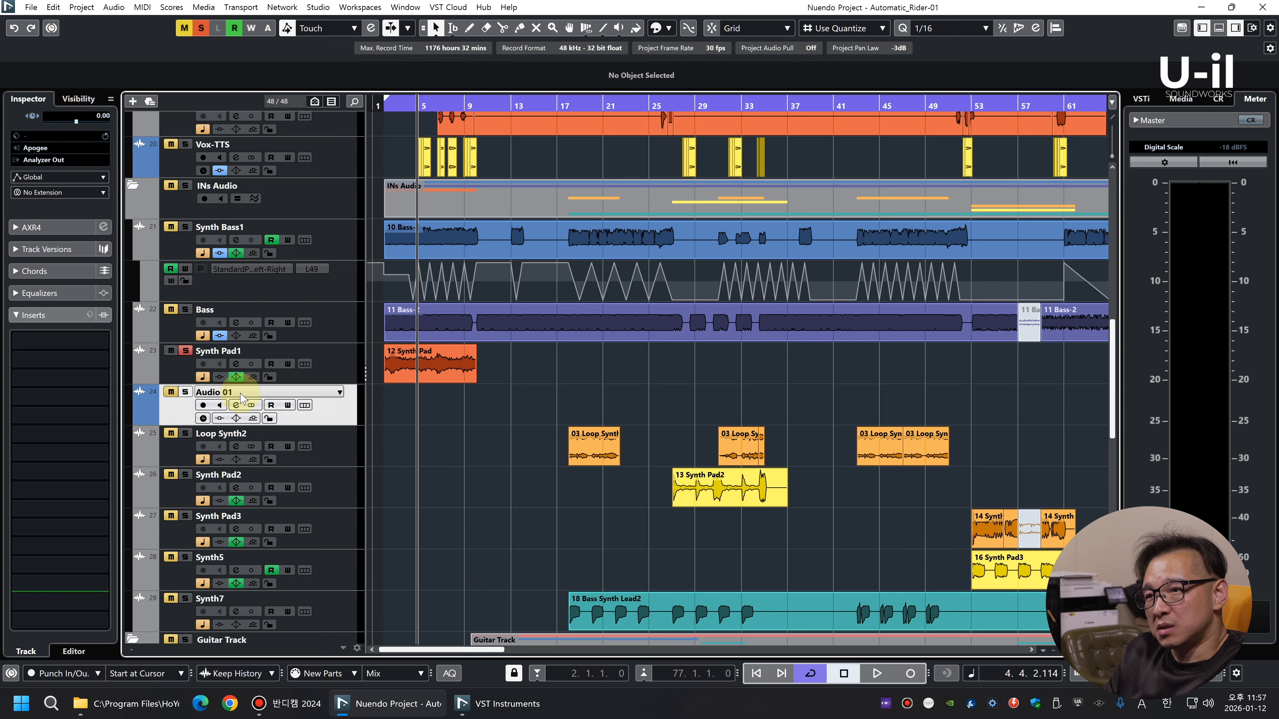
Solo the new stereo track Audio 01 and rename it Synth Pad1 after the mono track above
left_click(184, 393)
left_click(225, 355)
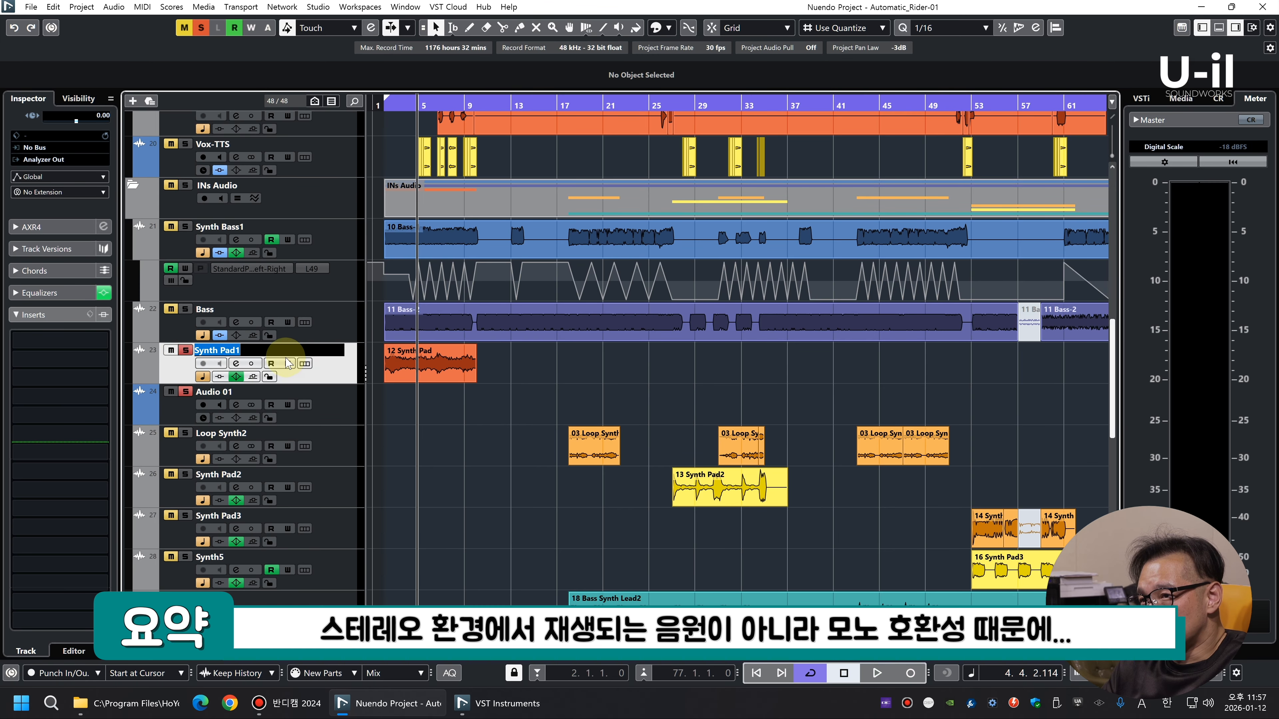
left_click(240, 394)
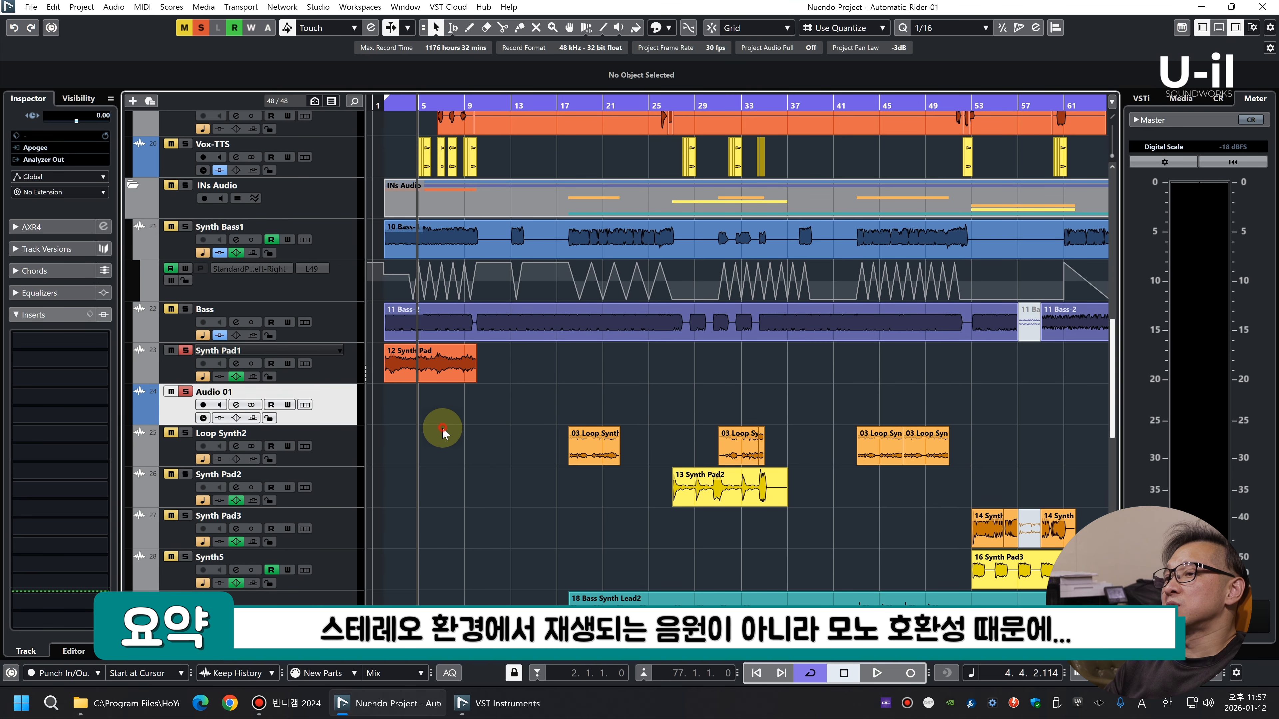
left_click(339, 374)
Move the 12 Synth Pad clip onto the new stereo track and remove the emptied mono Synth Pad1 track
left_click_drag(437, 375, 439, 409)
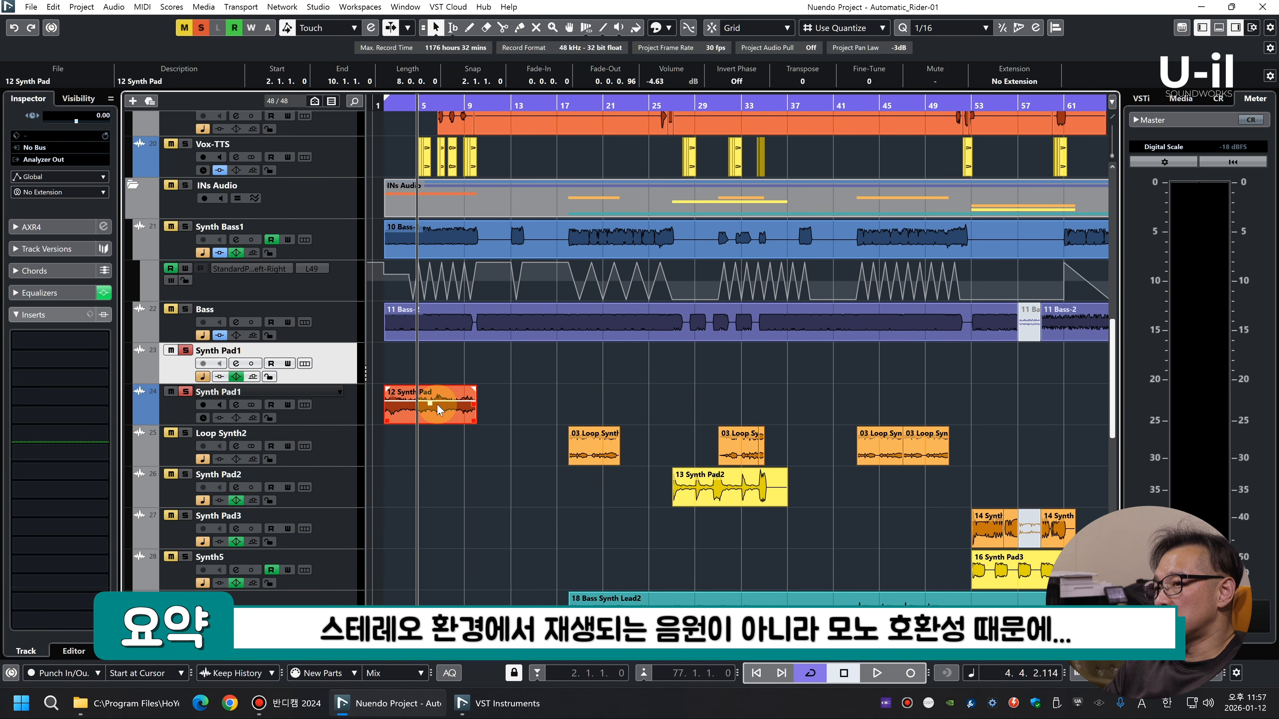
left_click(352, 412)
left_click(345, 363)
right_click(340, 364)
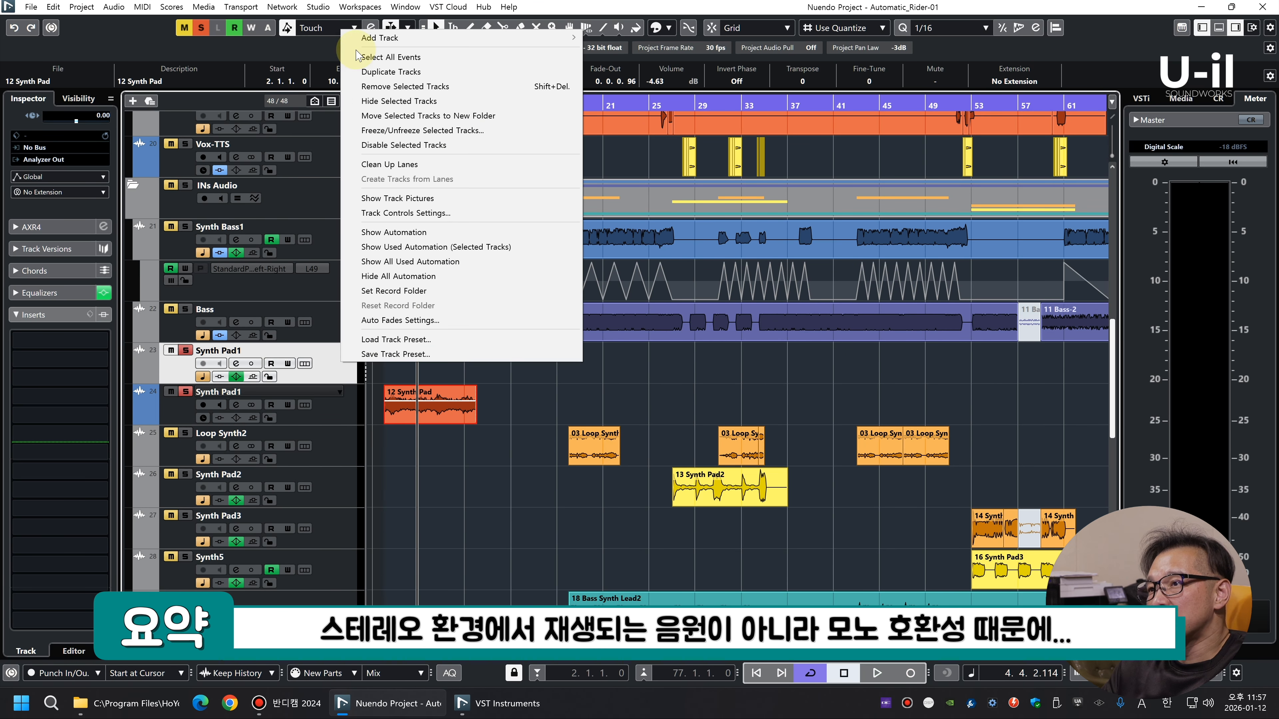
left_click(801, 363)
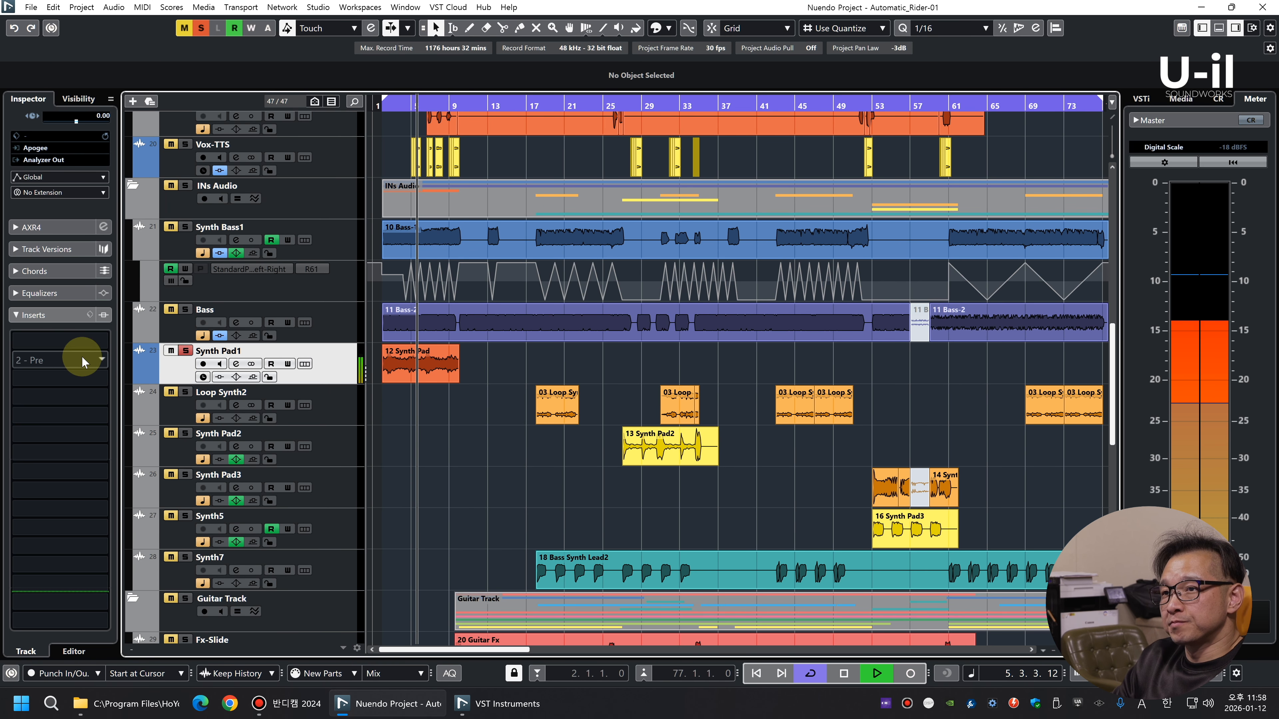
Insert bx_stereomaker in Synth Pad1's first slot and adjust its output gain and tilt during playback
key("space")
left_click(78, 342)
type("stereom")
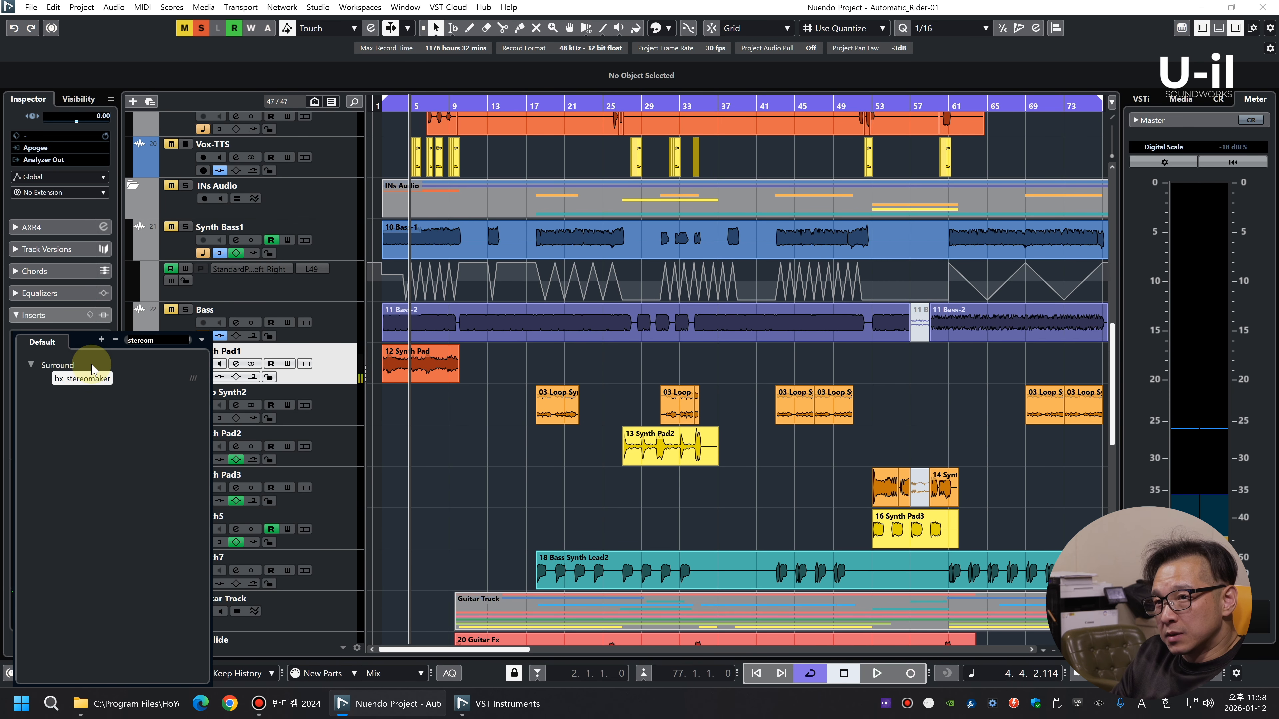
left_click(90, 378)
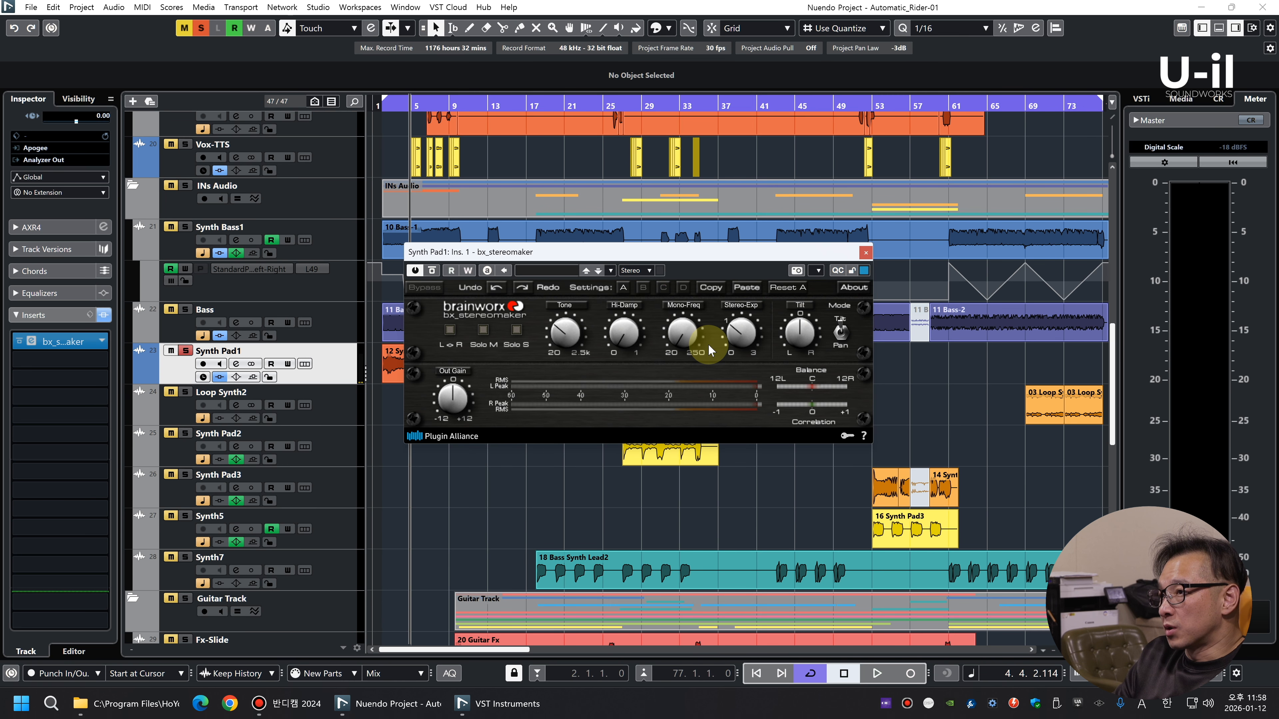
key("space")
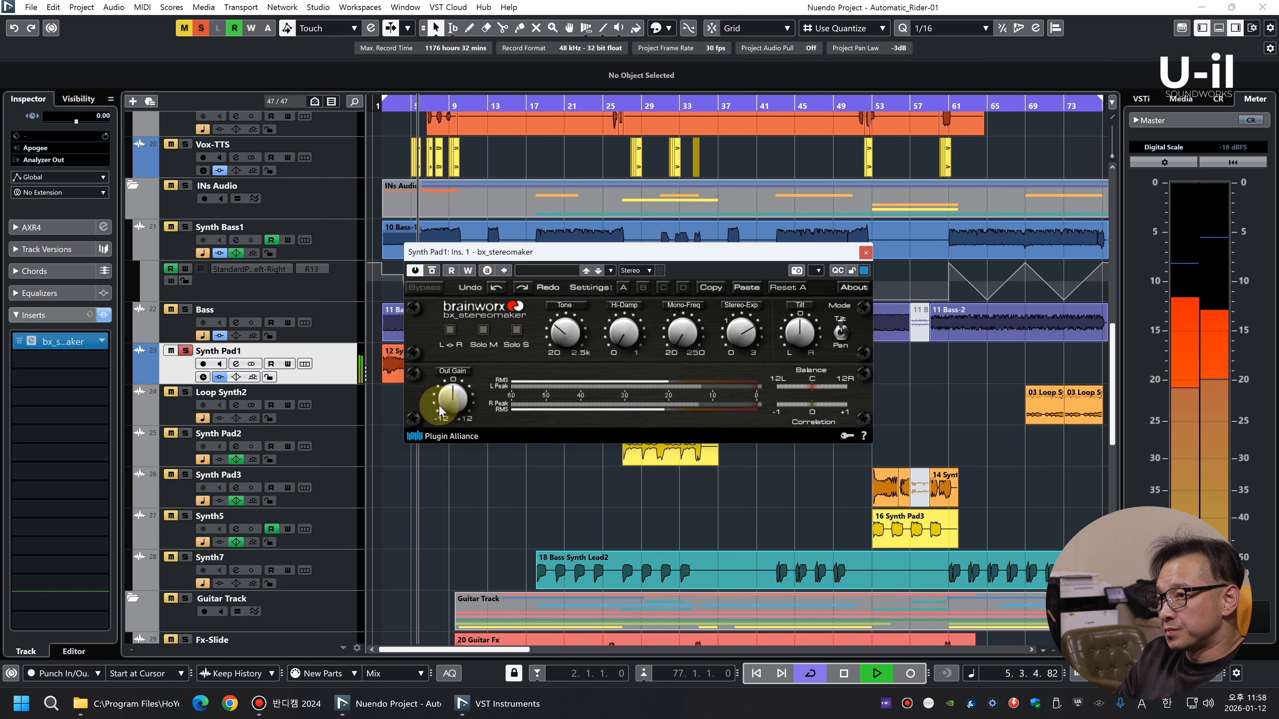
left_click_drag(439, 411, 455, 421)
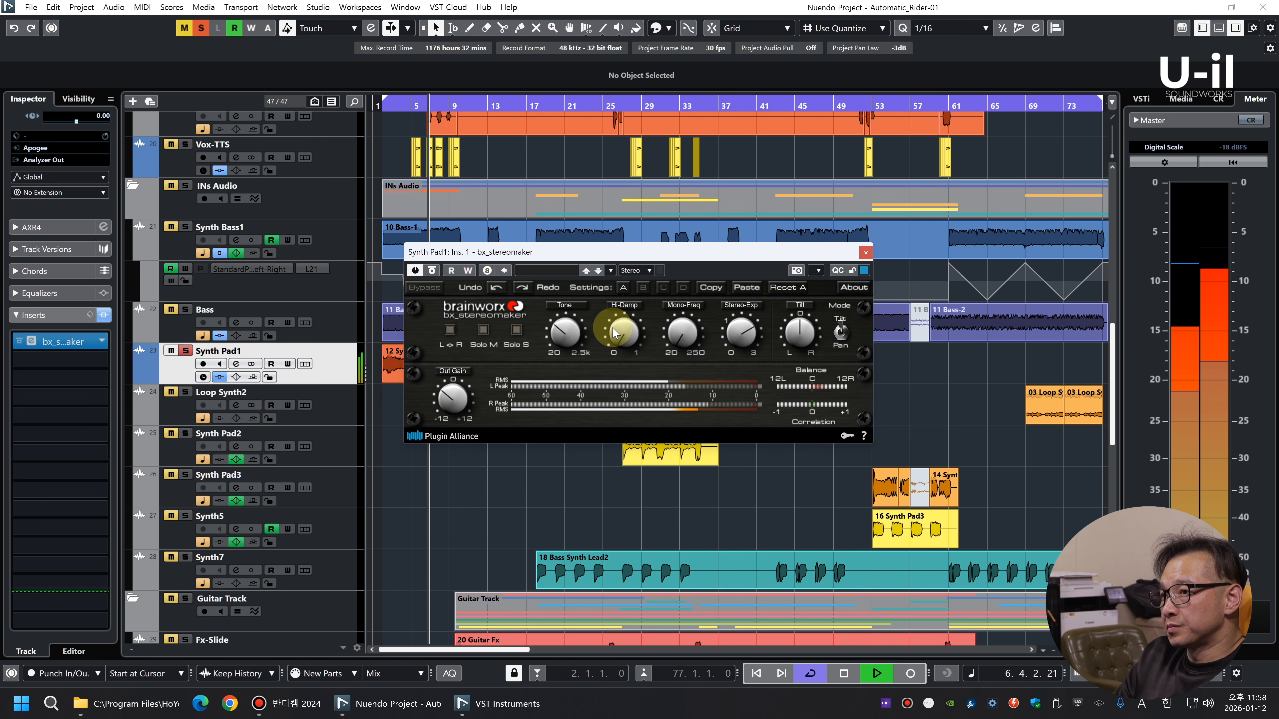
left_click_drag(805, 336, 807, 330)
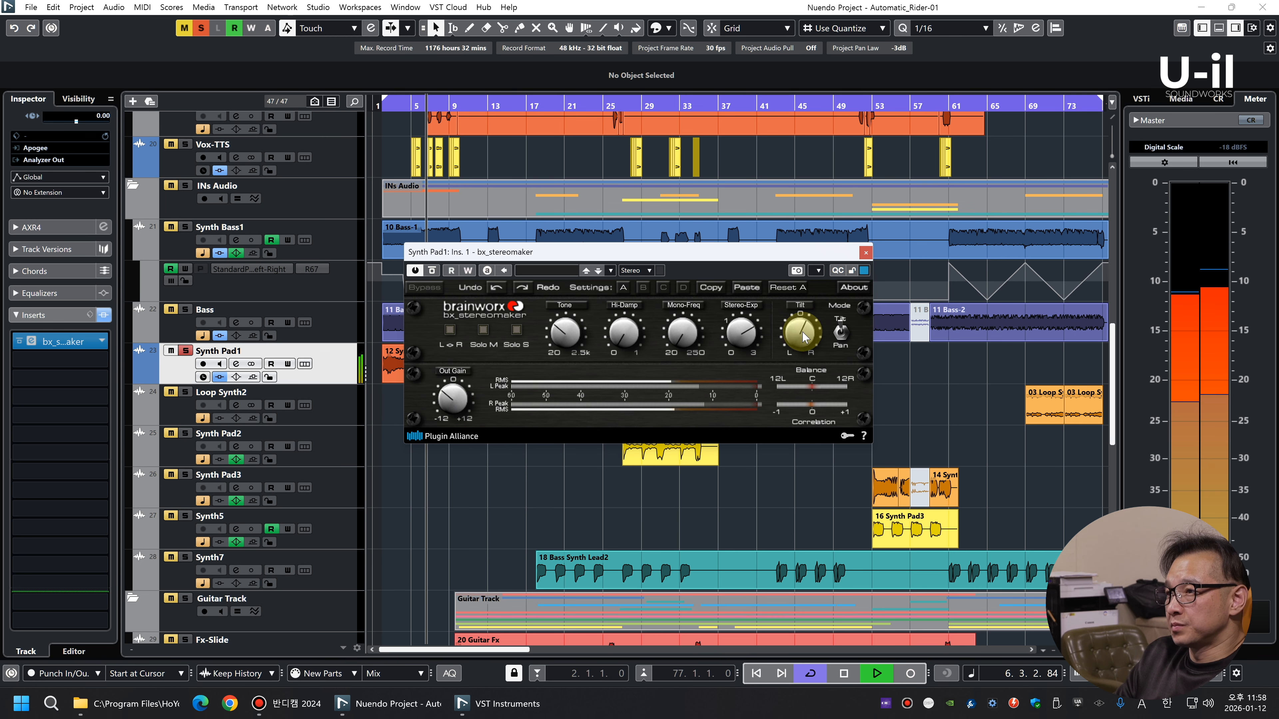
Insert REQ 2 Stereo in Synth Pad1's second slot, set its band 1 low cut to 64 Hz and close both plug-in windows
key("space")
left_click(76, 359)
type("req")
left_click(86, 530)
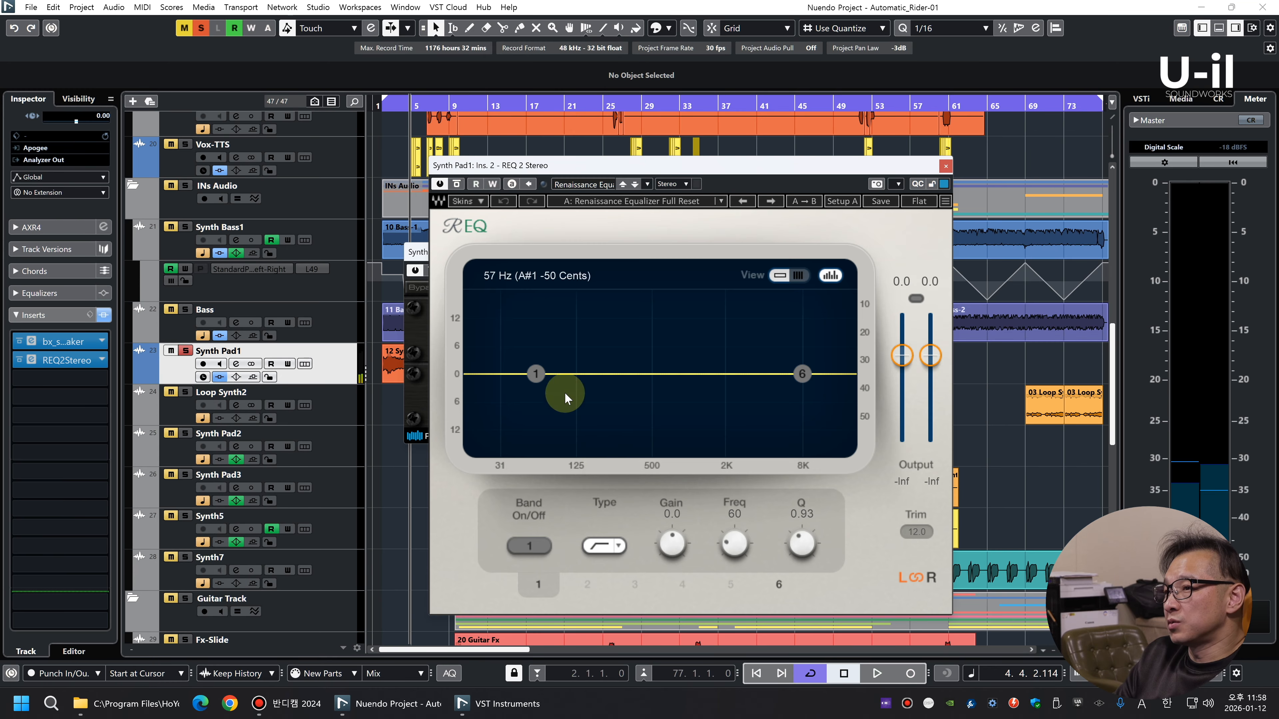
key("space")
left_click_drag(736, 545, 736, 542)
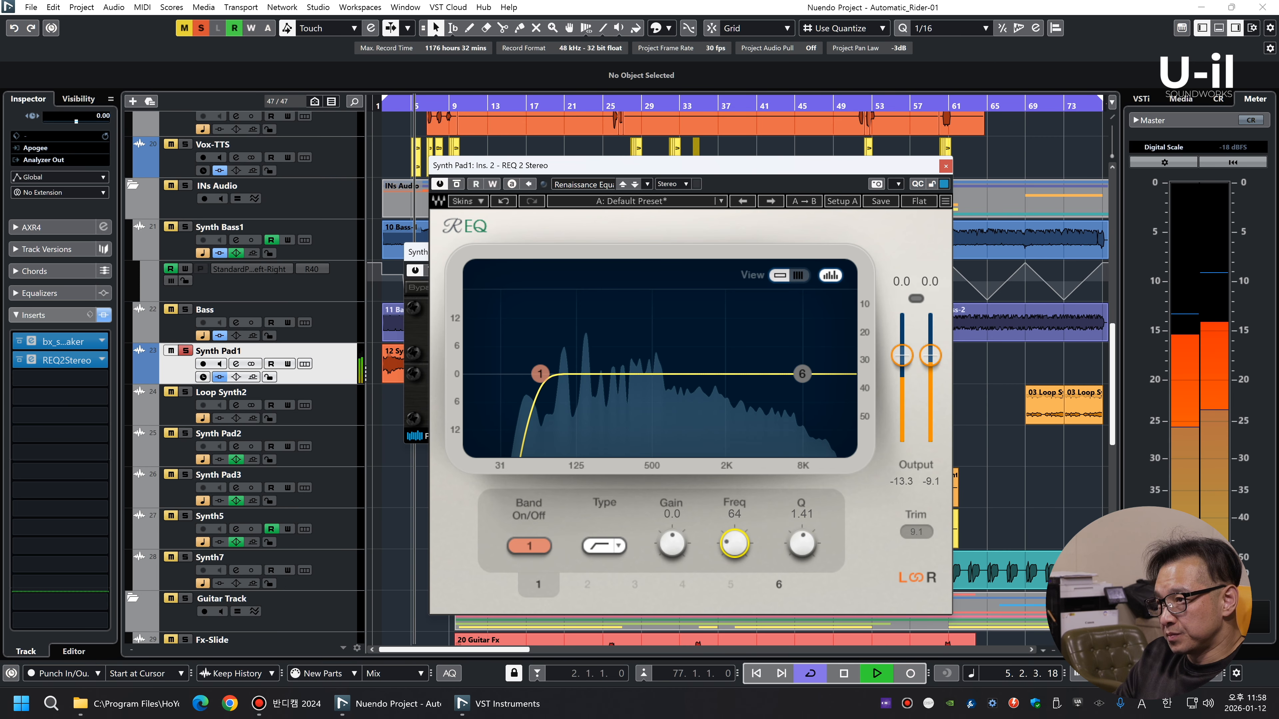
left_click(945, 166)
left_click(856, 251)
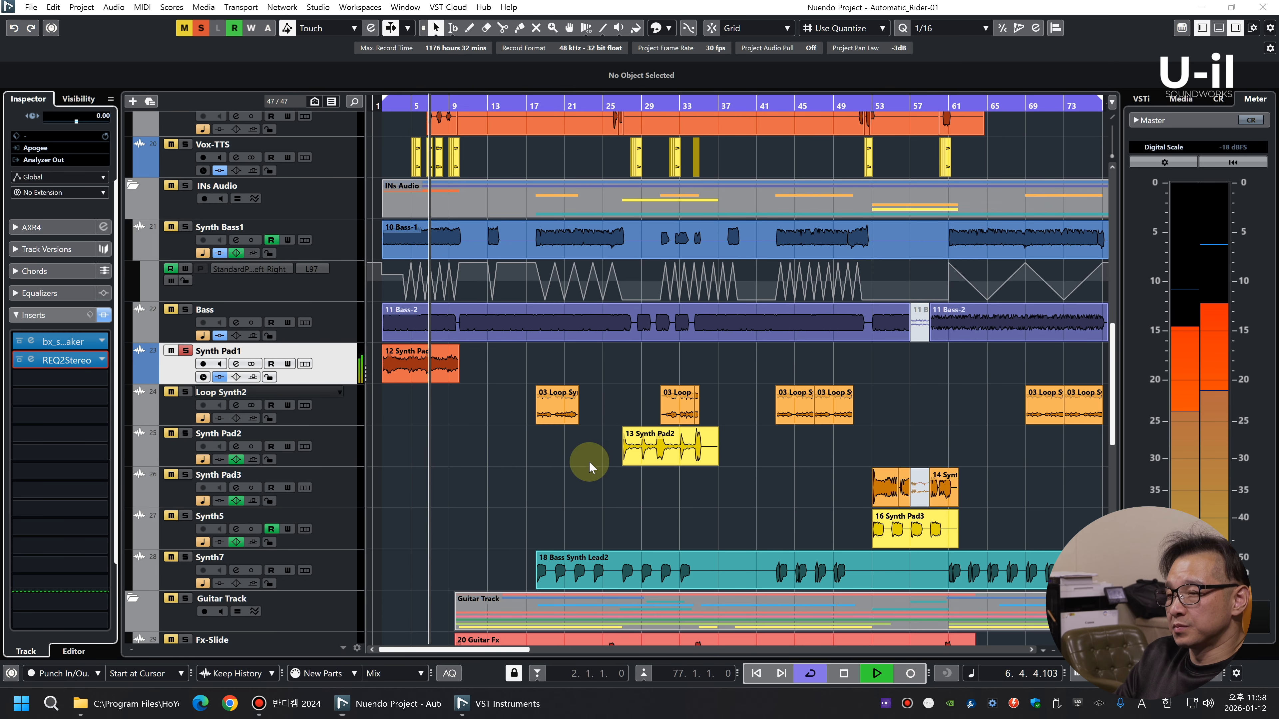
Solo Synth Bass1 and Bass together with Synth Pad1 and set the Synth Pad1 fader to -5.55 dB in the mixer
key("F3")
key("space")
key("space")
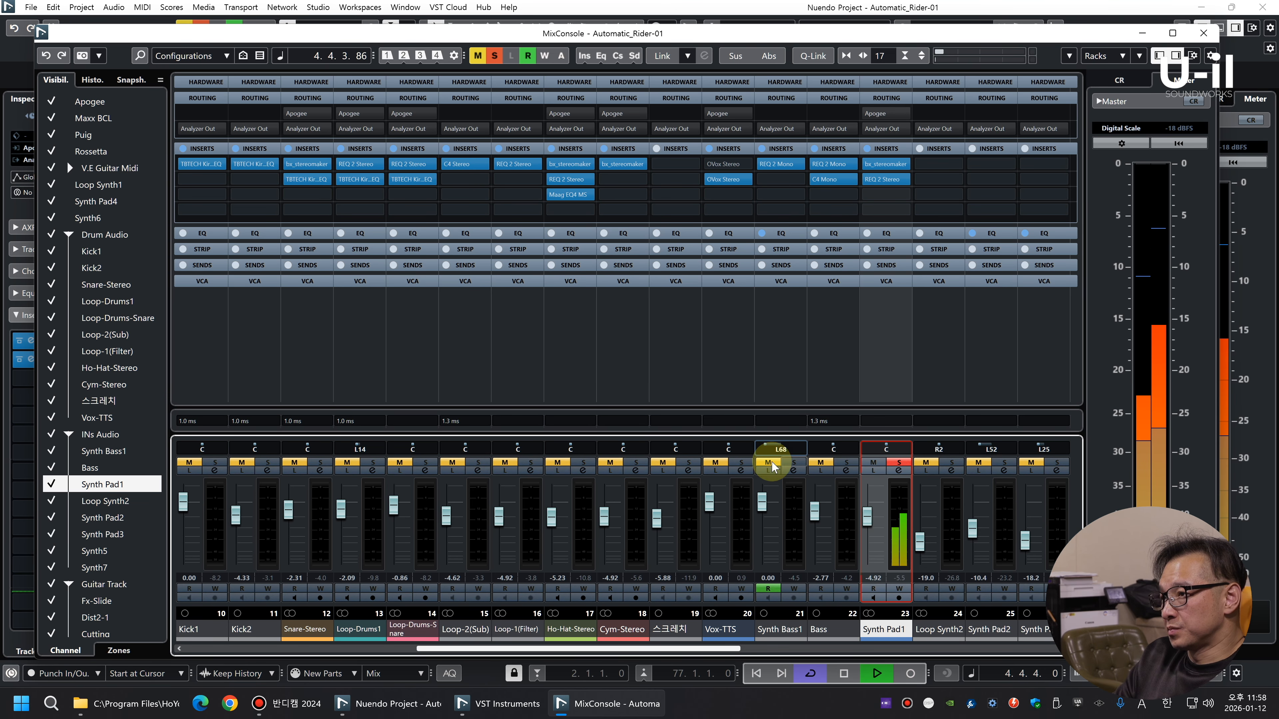
left_click(792, 463)
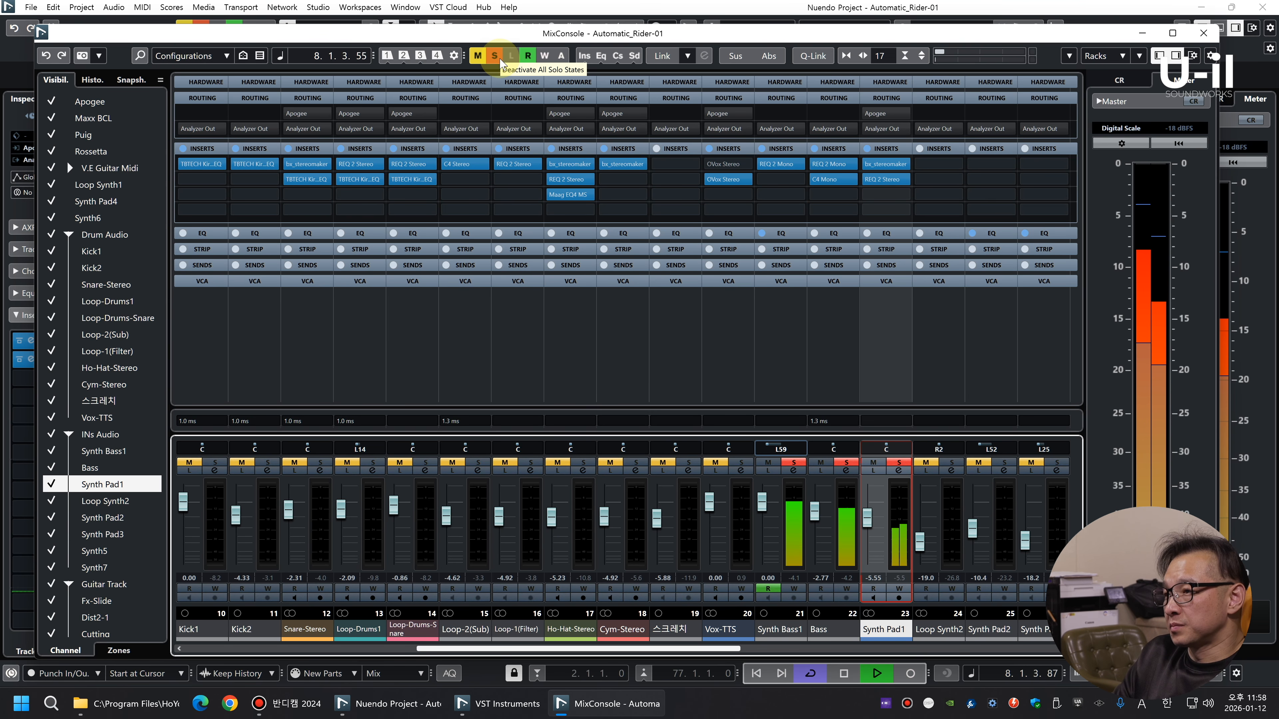
key("F3")
Select the Loop Synth2 track and solo it along with Synth Bass1, Bass and Synth Pad1
key("g")
key("g")
key("g")
key("g")
key("g")
key("shift+g")
key("shift+g")
key("shift+g")
key("shift+g")
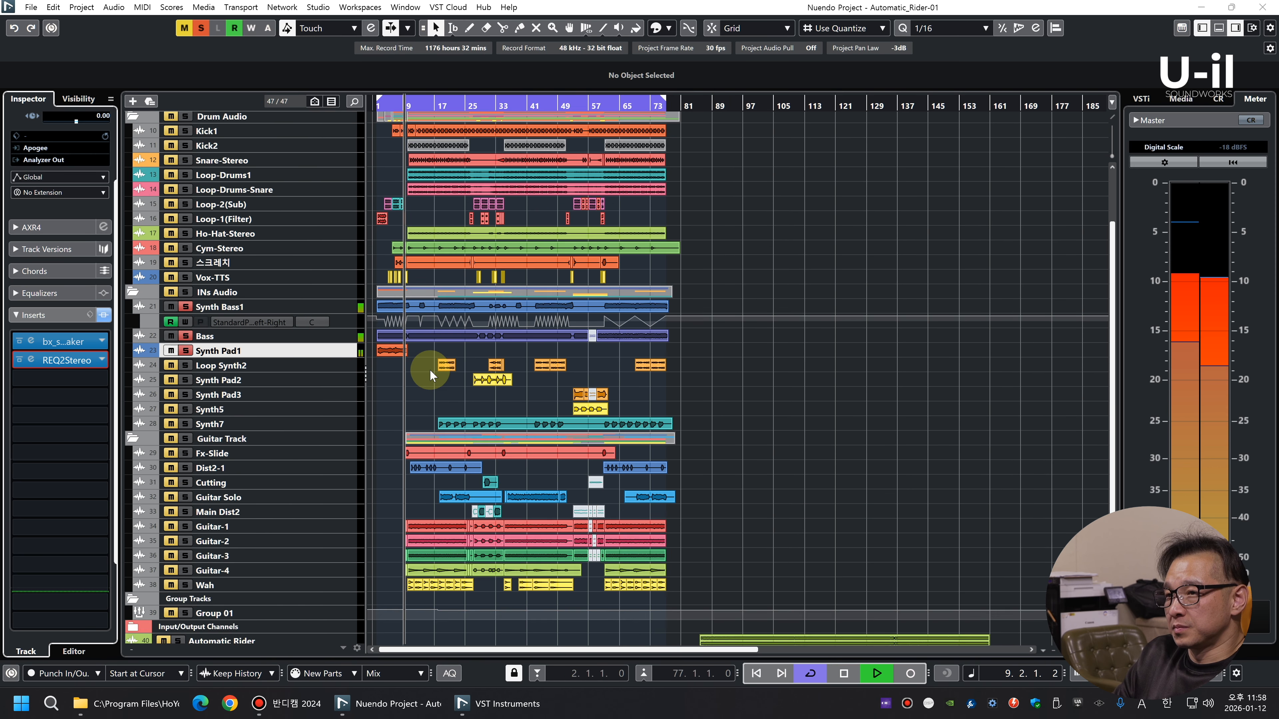
key("shift+h")
key("shift+h")
key("h")
scroll(988, 433, "down", 3)
key("g")
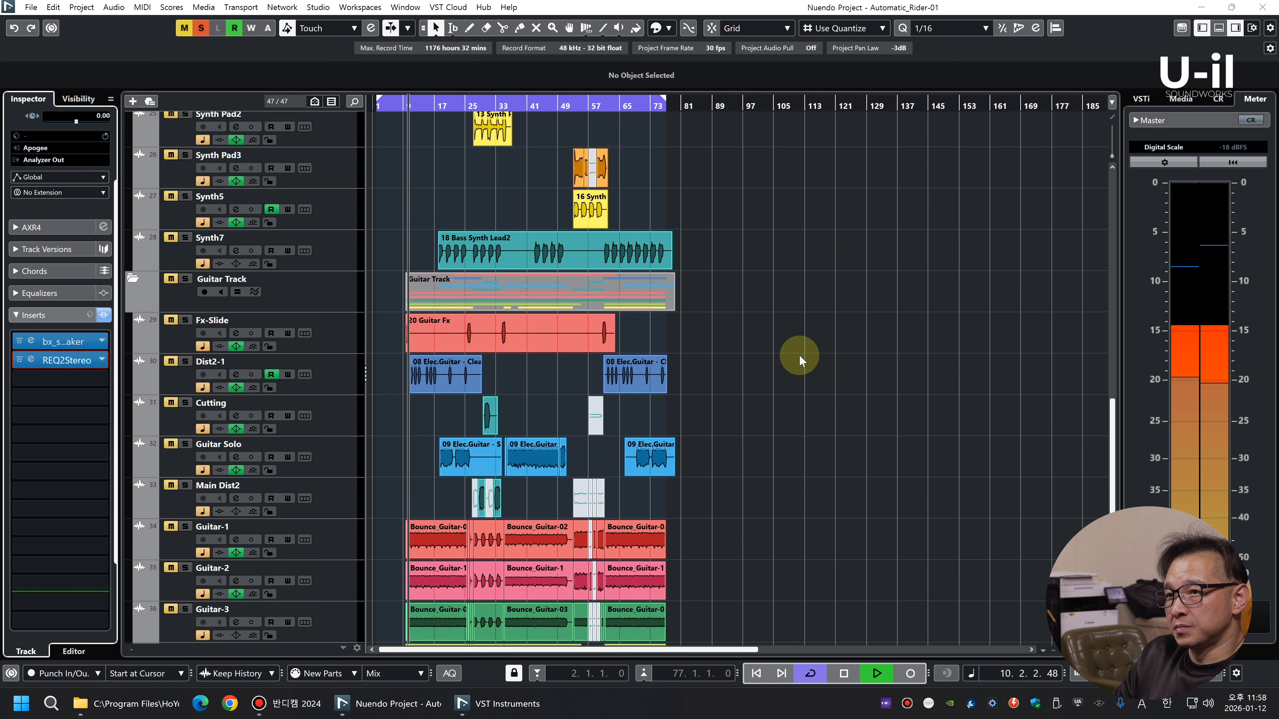
scroll(798, 378, "up", 3)
scroll(798, 380, "down", 1)
left_click(343, 305)
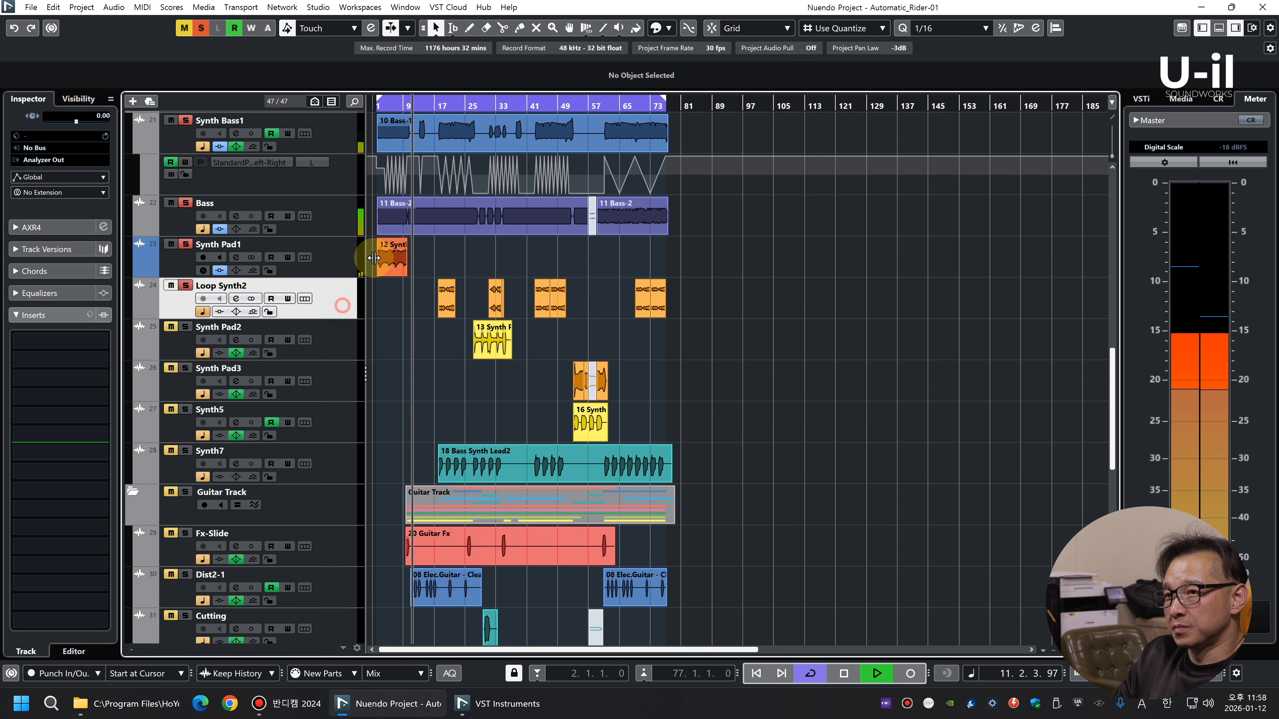
Play from the start of Loop Synth2's first clip and set its channel fader to -10.1 dB in the mixer
key("space")
left_click_drag(440, 102, 439, 131)
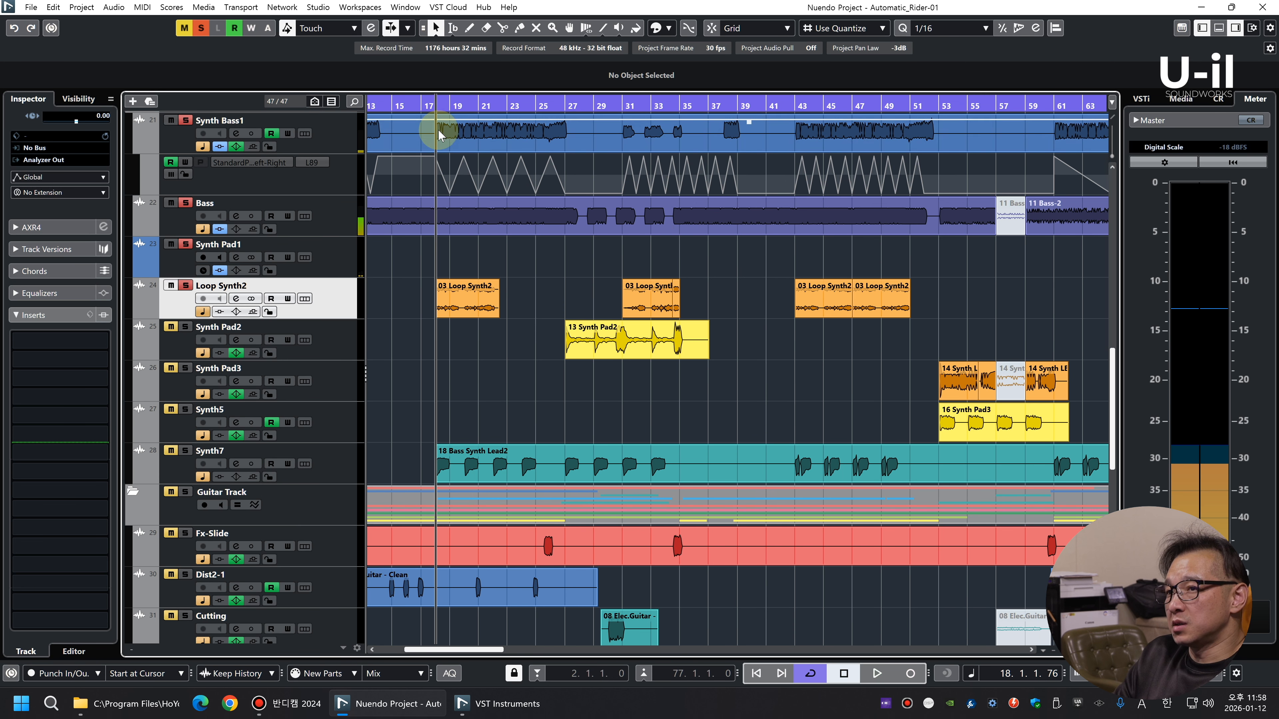
key("space")
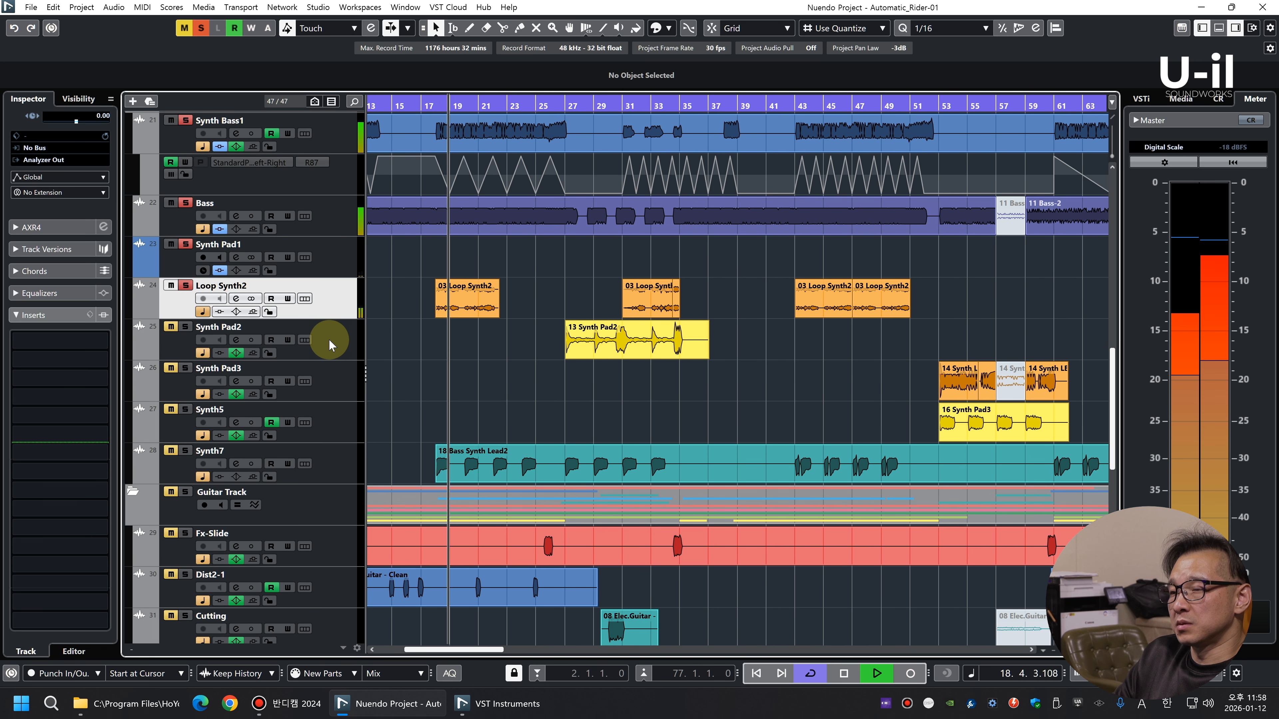
key("F3")
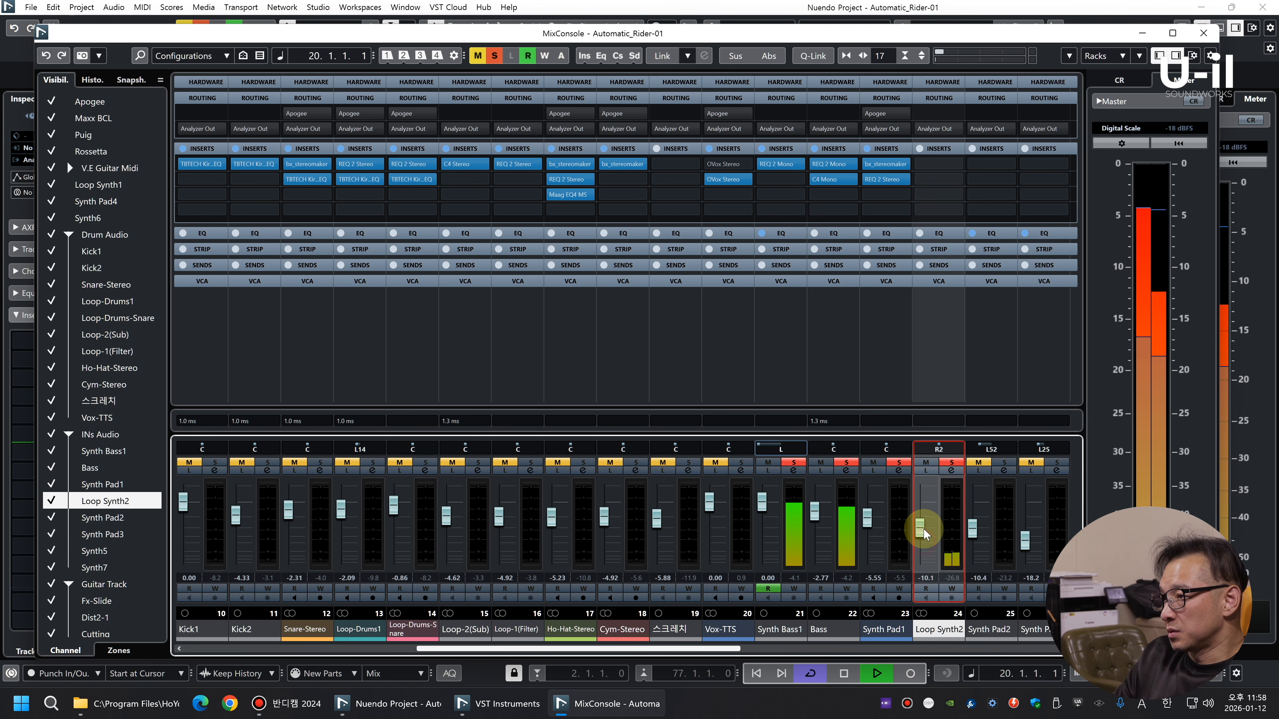
key("F3")
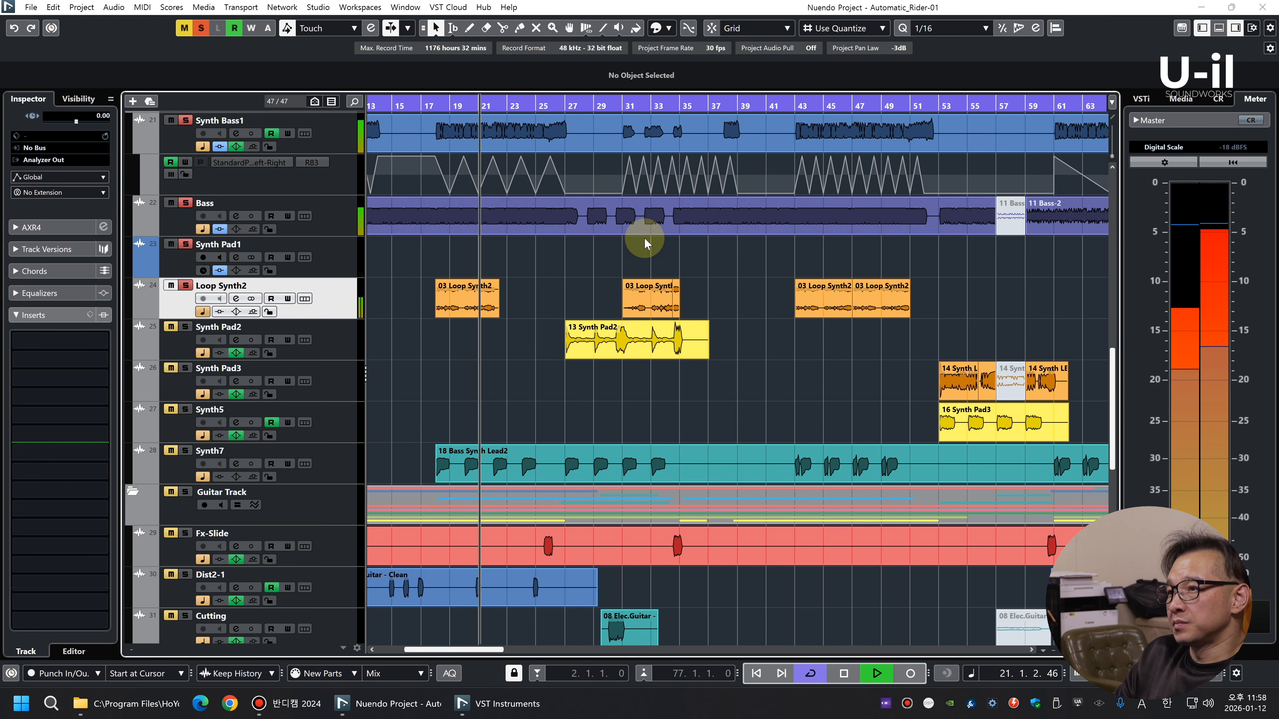
Solo Synth Pad2 with the other soloed synths, play from its clip and set its mixer fader to -2.54 dB
left_click(322, 354)
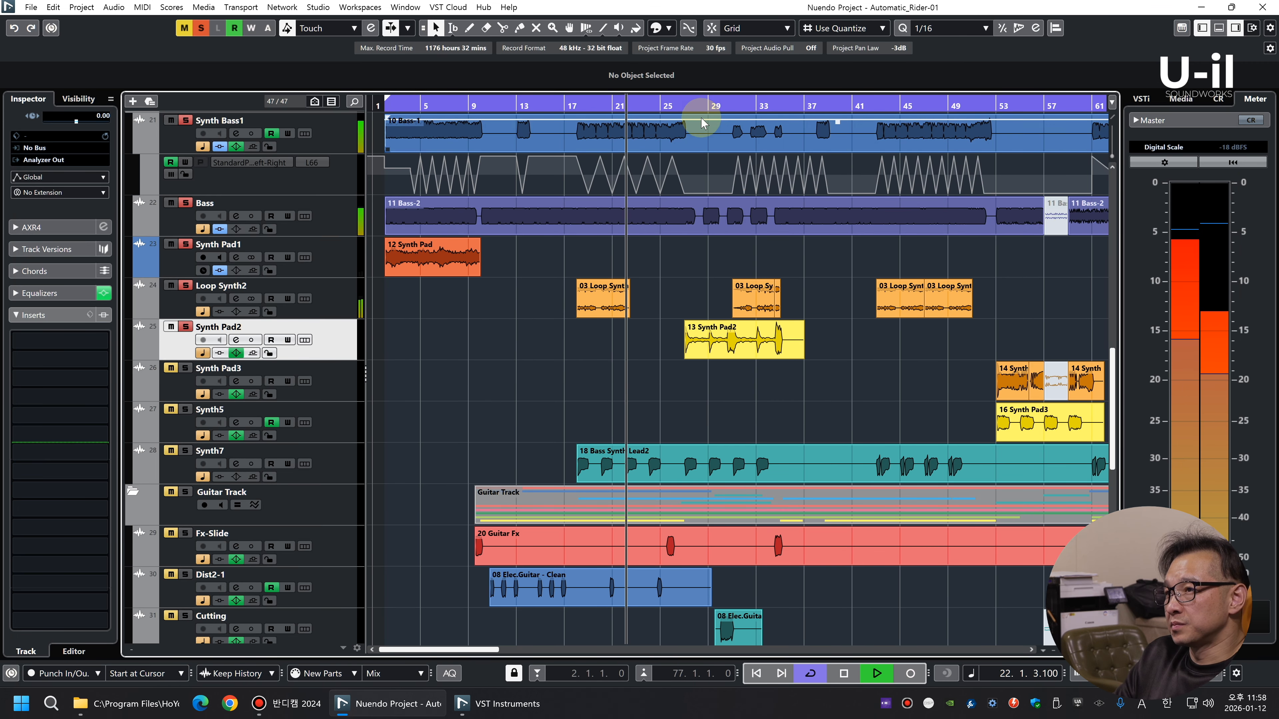
left_click(682, 103)
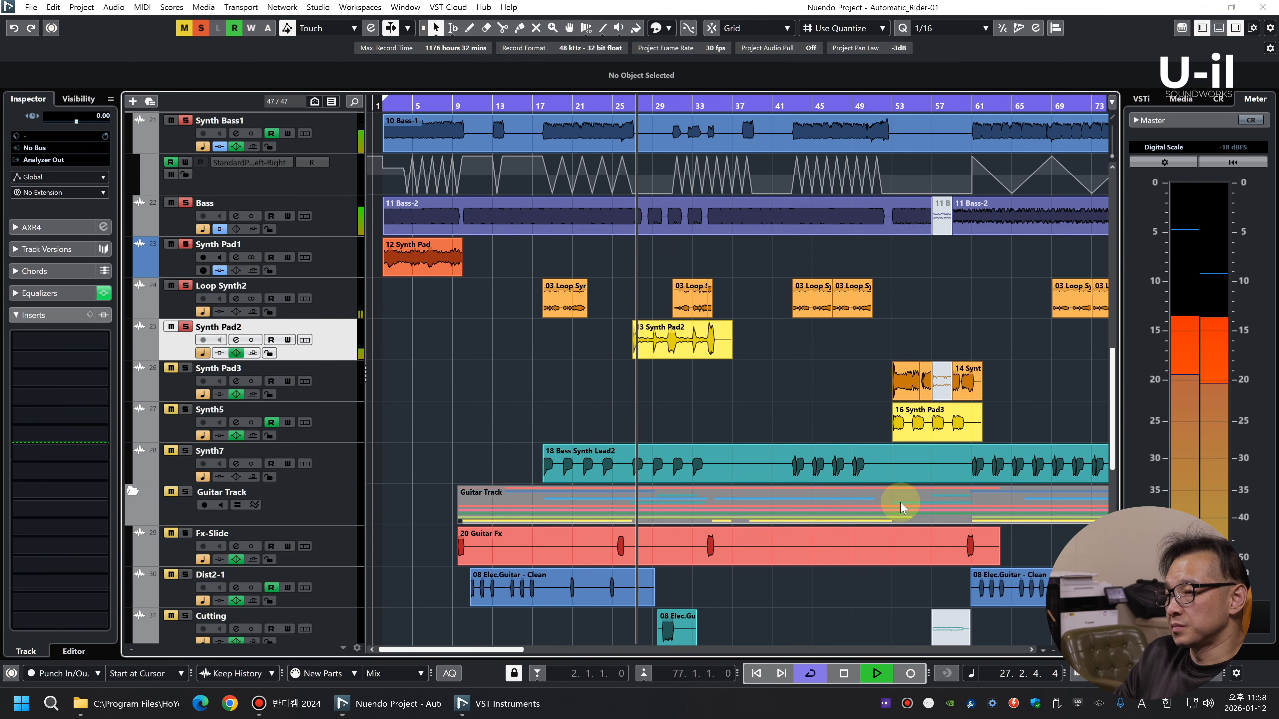
key("F3")
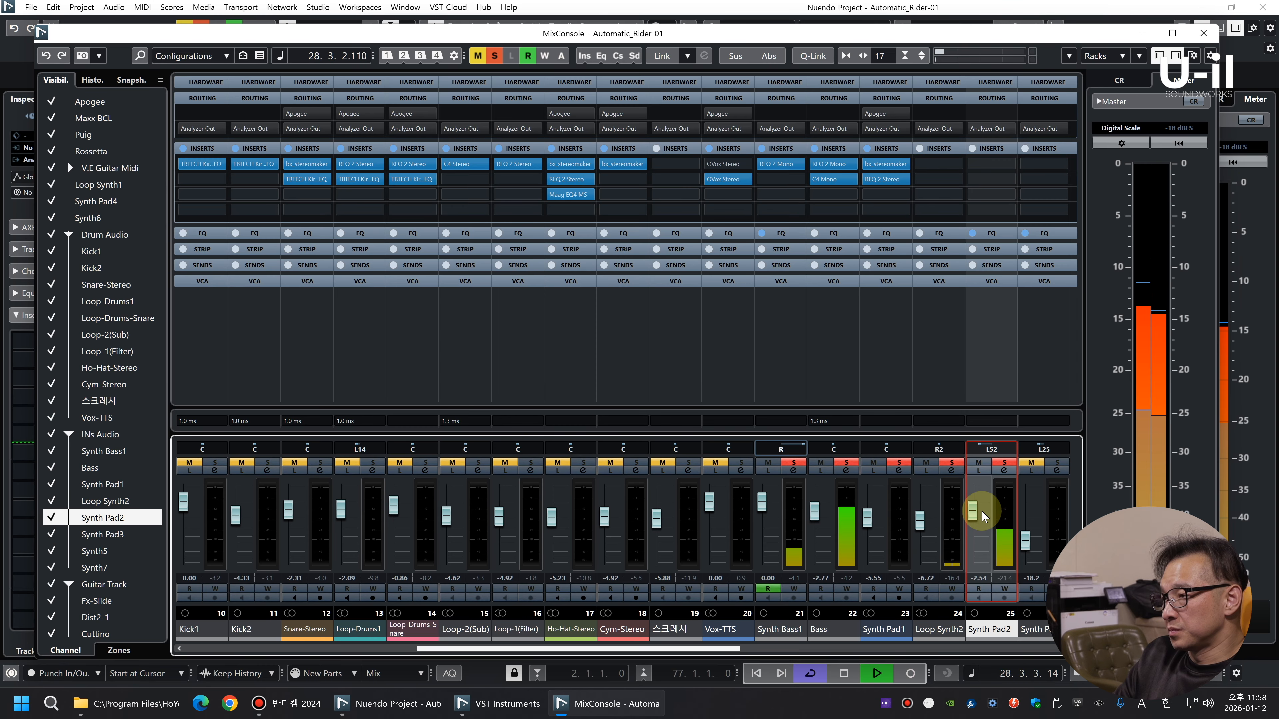
Solo Synth Pad3 as well, set its fader to -6.18 dB and play from just before its first clip
left_click(1031, 463)
key("F3")
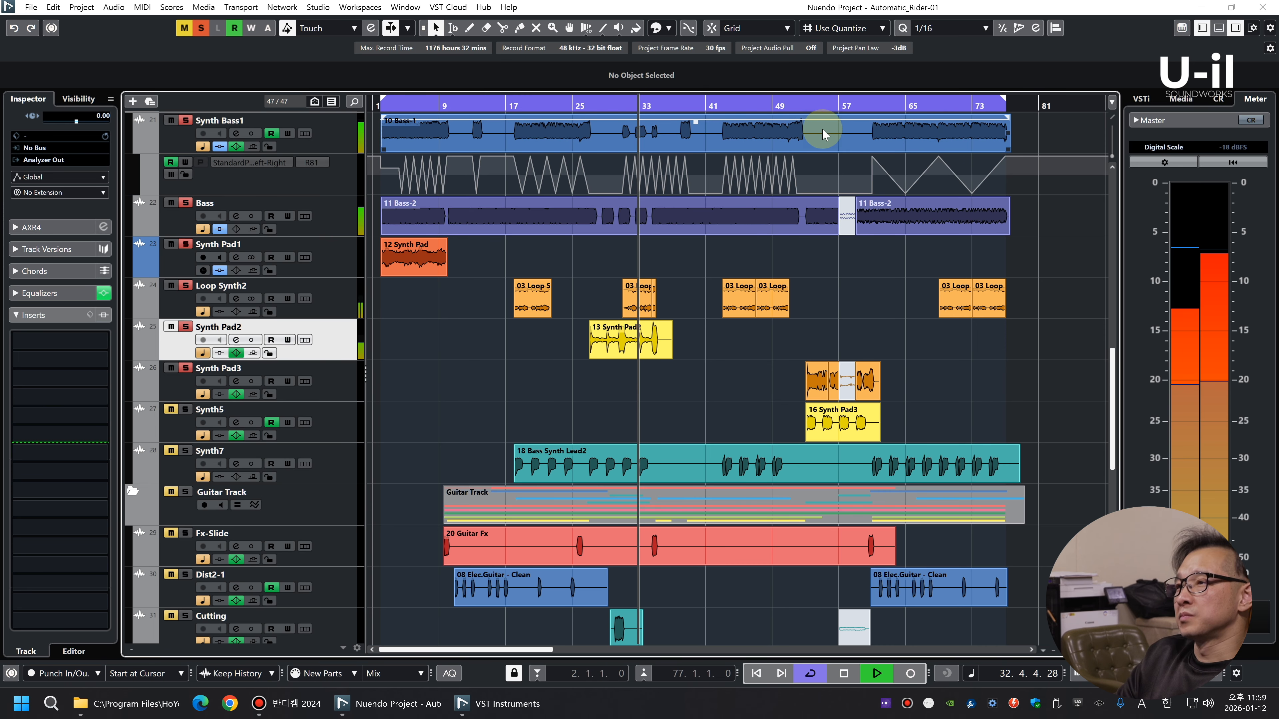
left_click(806, 106)
key("g")
Select and solo the Synth5 track, play the section with its clip and set its mixer fader to 0.00 dB
left_click(329, 425)
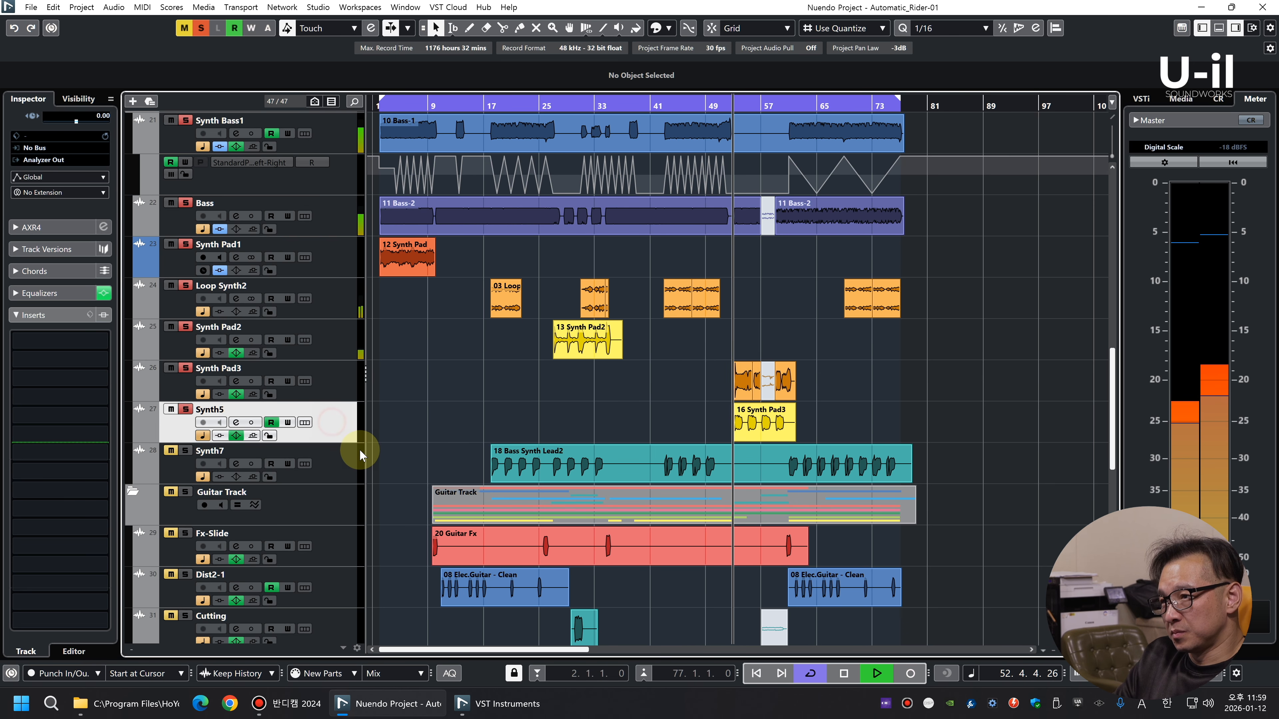
key("F3")
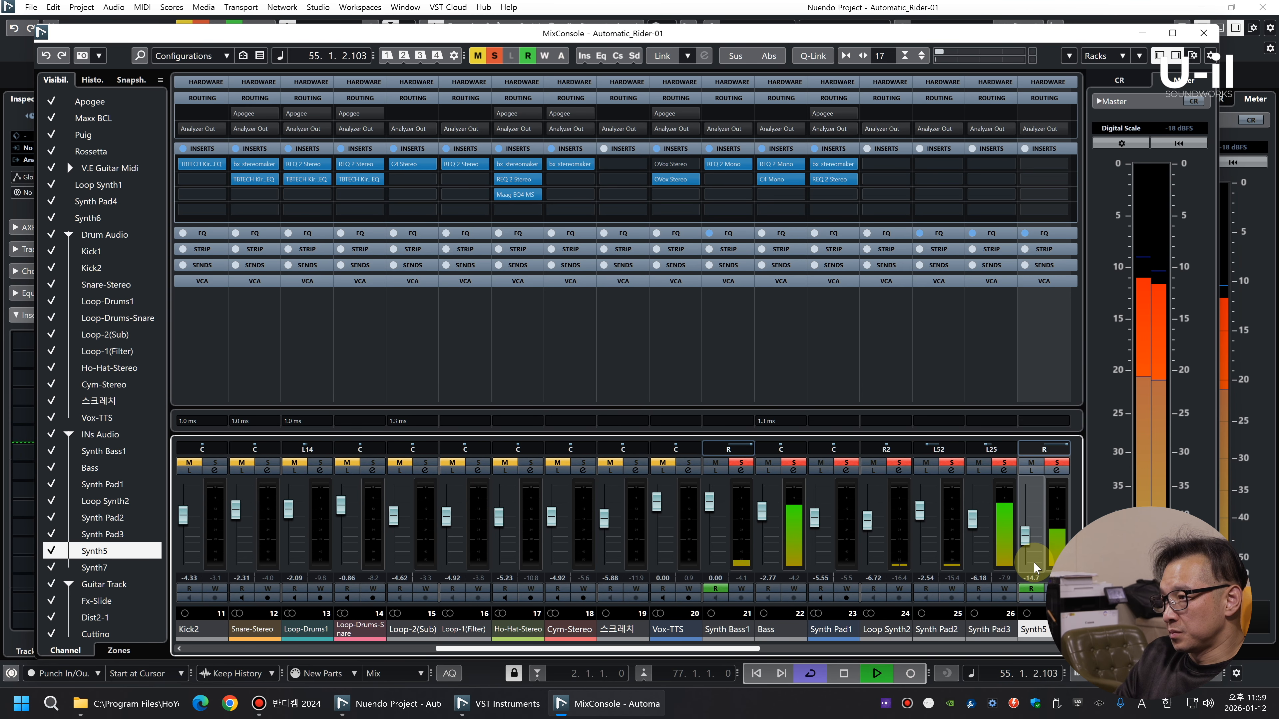
key("F3")
left_click(870, 423)
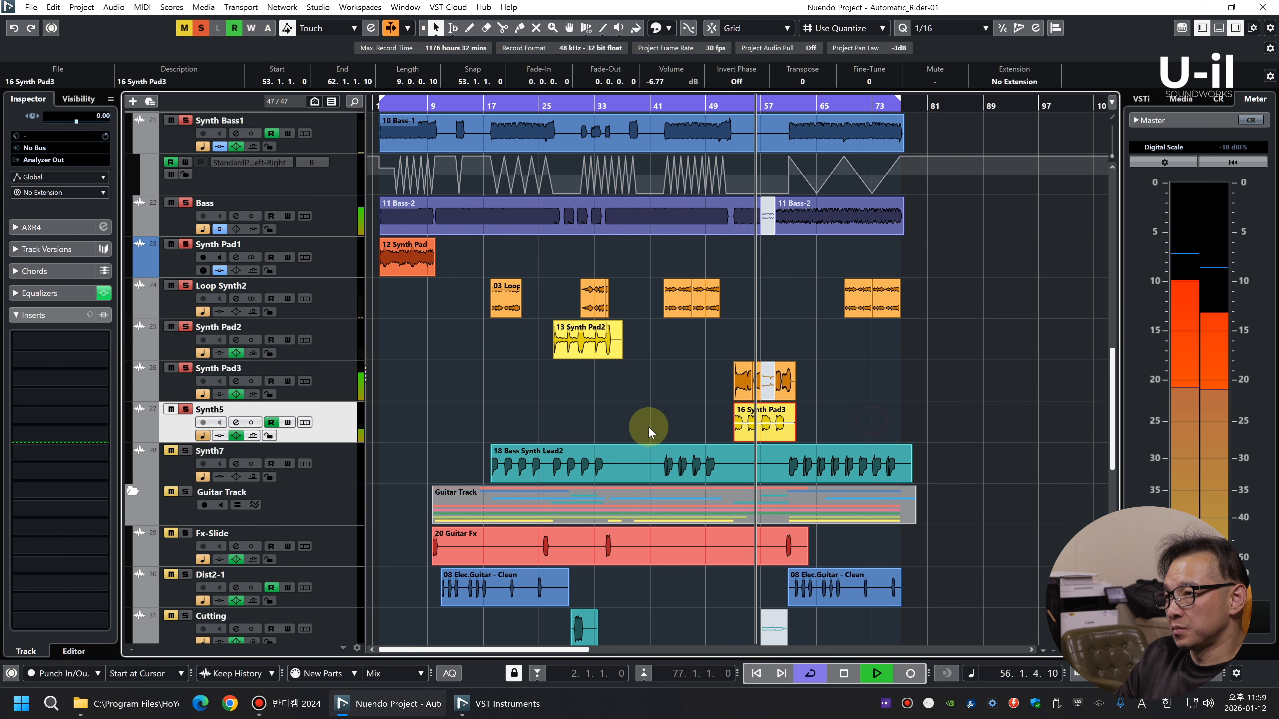
key("F3")
left_click(1027, 537, "ctrl")
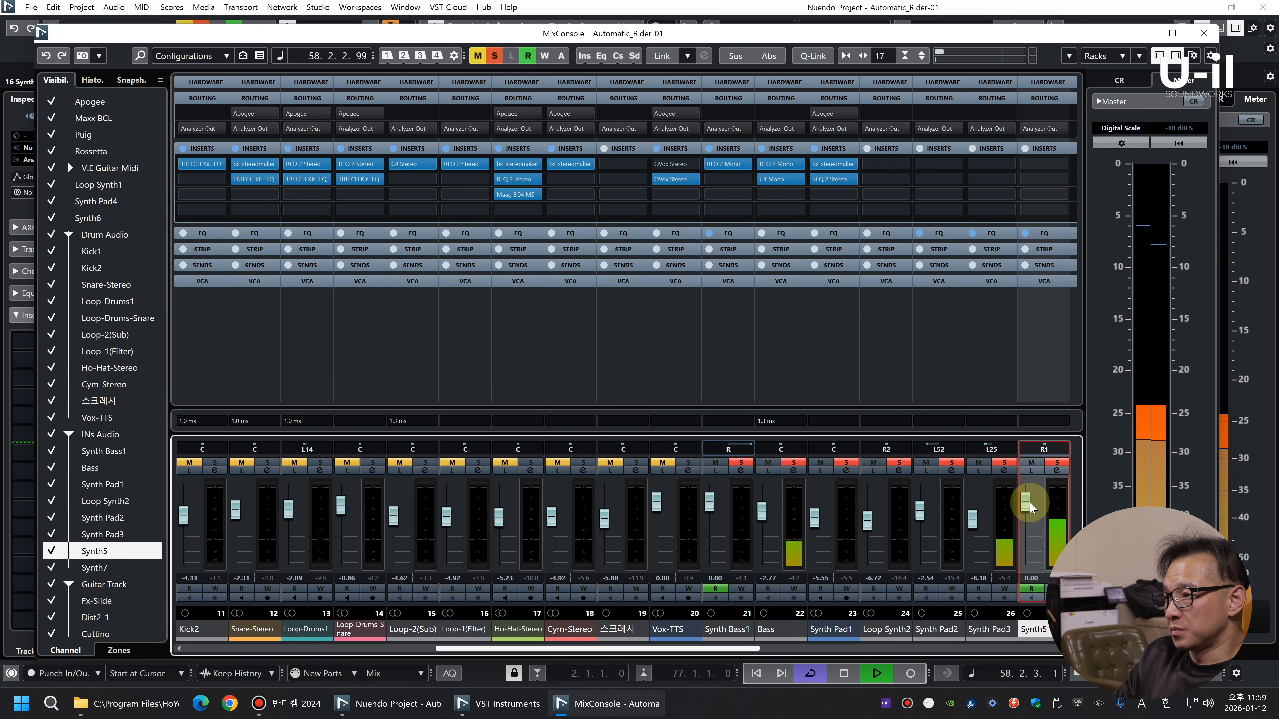
key("F3")
Zoom in on the Synth5 clip, stop playback and show the track's Left-Right panner automation
key("h")
key("h")
key("shift+h")
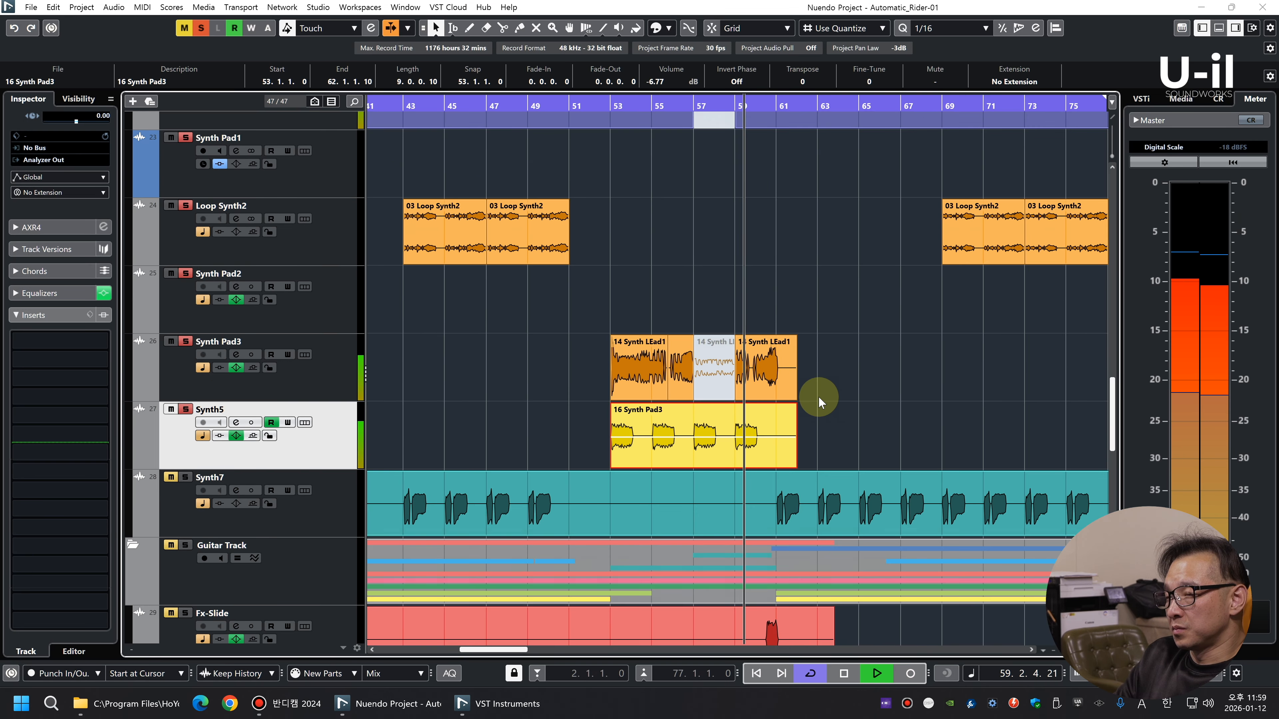
key("shift+h")
key("g")
key("g")
key("space")
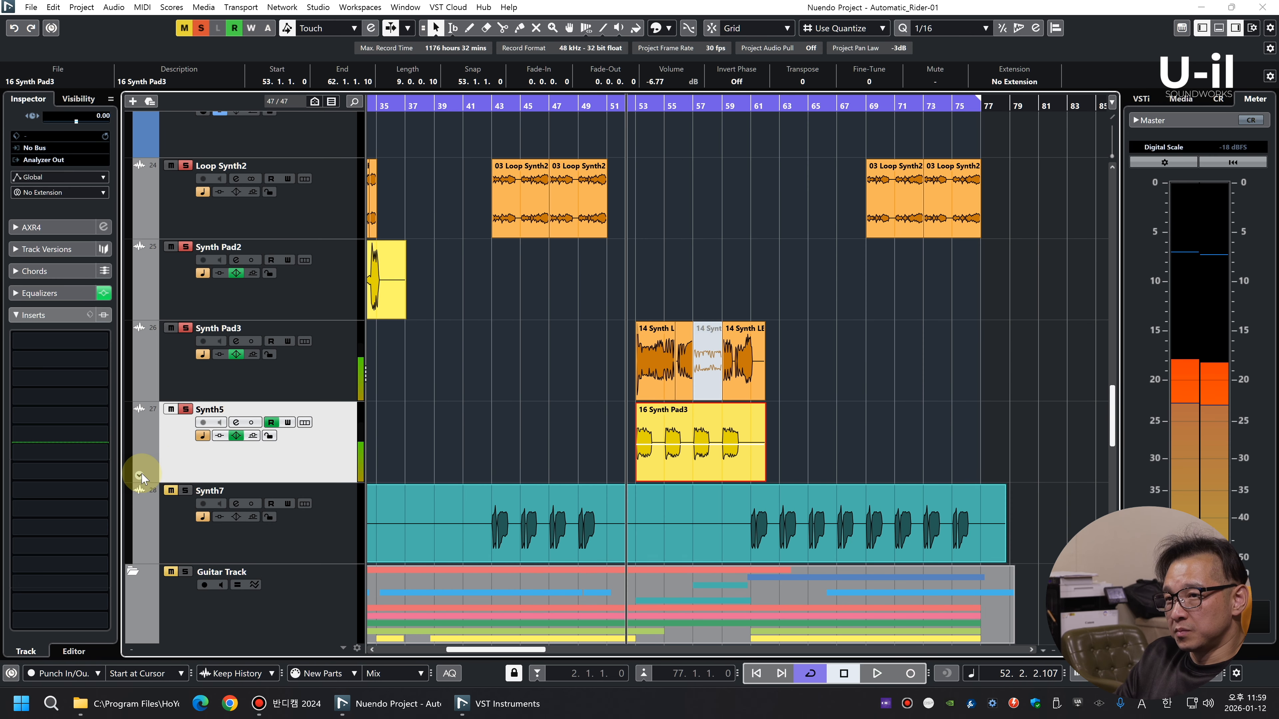
left_click(140, 475)
key("shift+g")
key("shift+g")
key("shift+g")
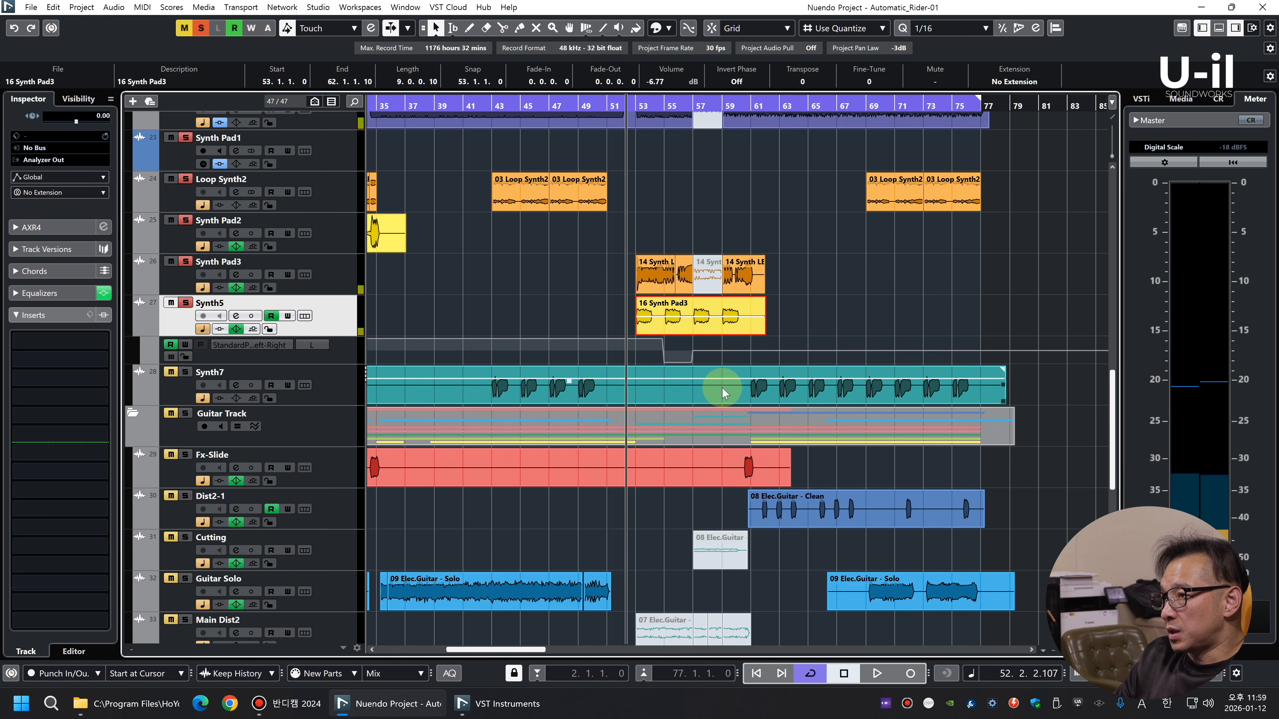
Add an audio track below the original Synth5, name it Synth5 and move the 16 Synth Pad3 clip onto it
key("shift+h")
key("shift+h")
key("shift+h")
key("h")
key("g")
key("g")
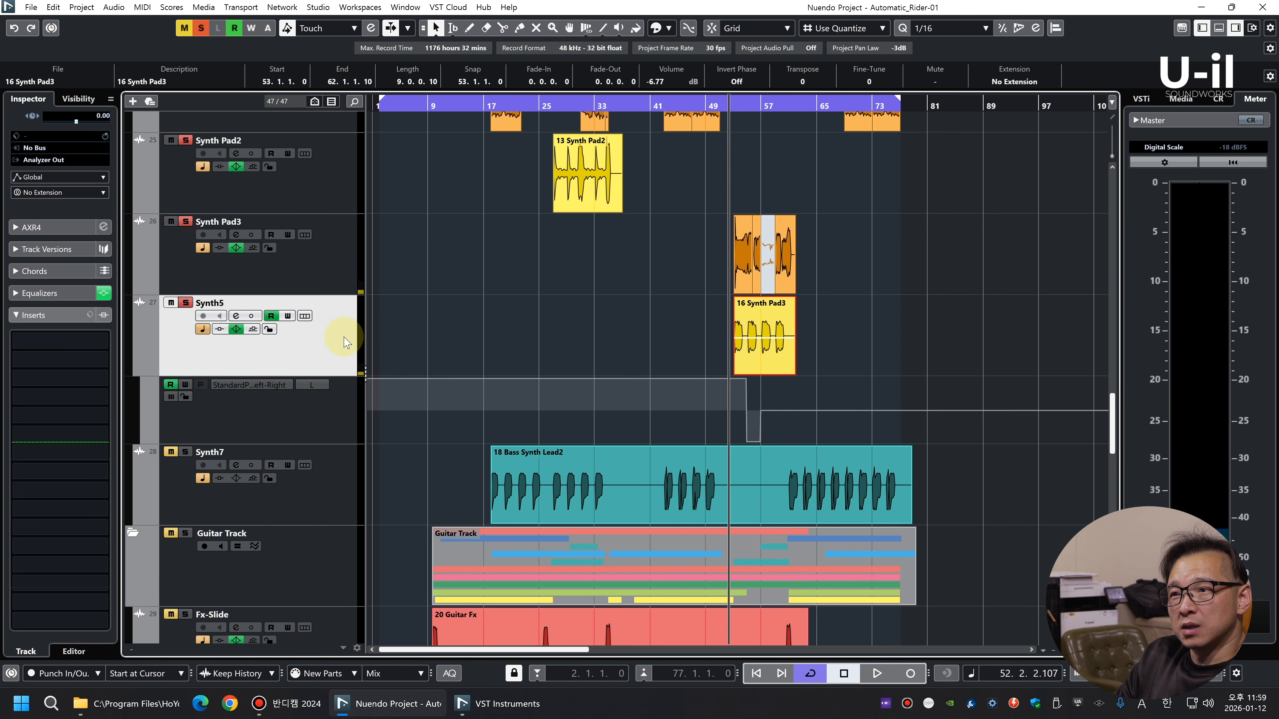
left_click(342, 254)
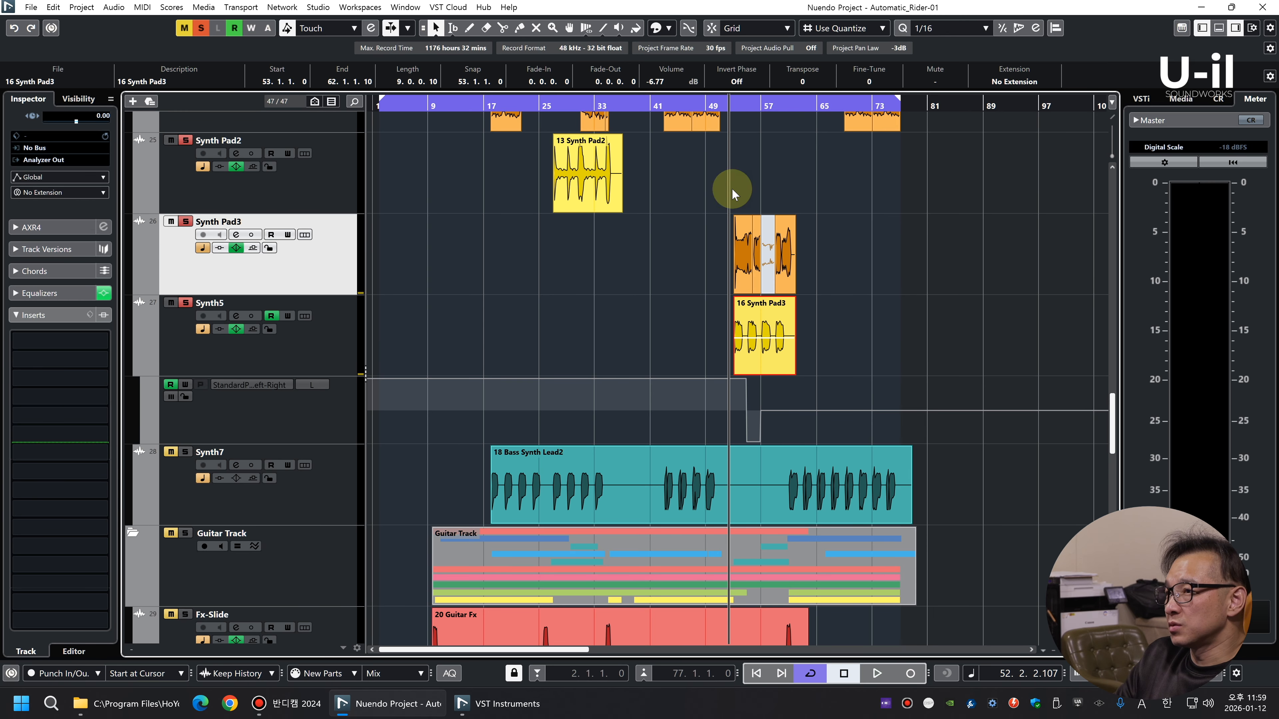
left_click(314, 329)
right_click(322, 326)
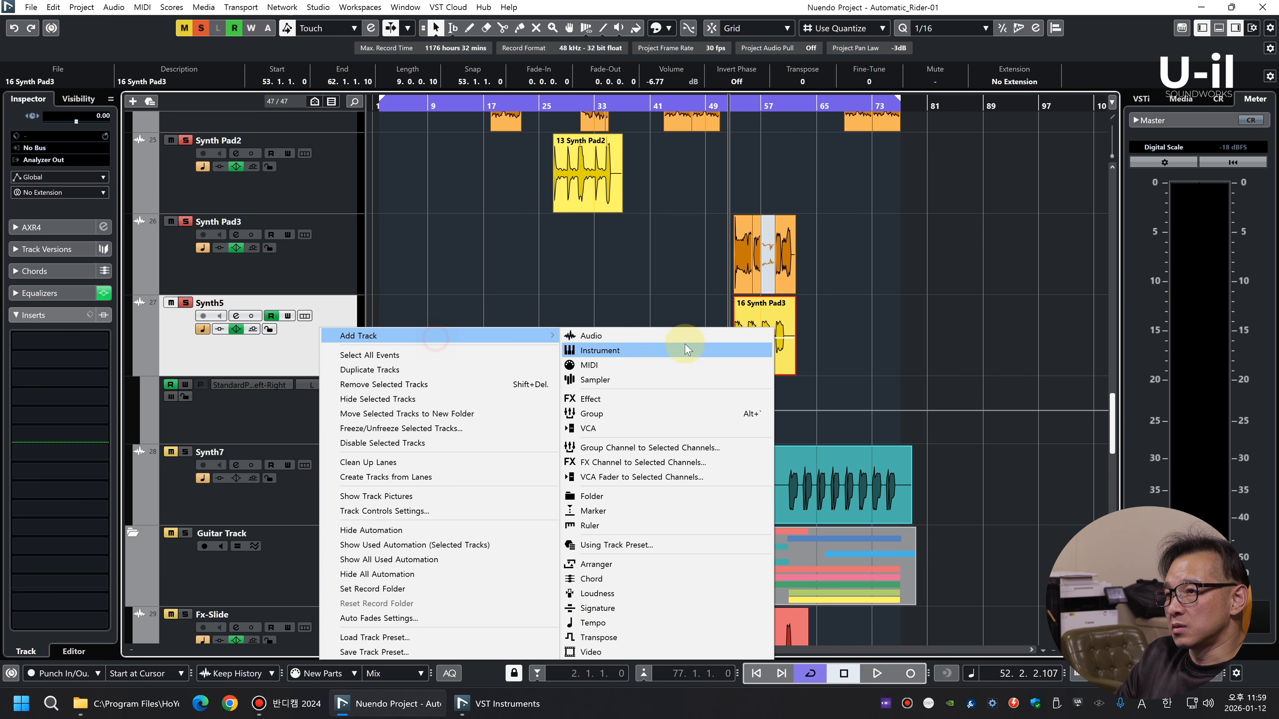
left_click(672, 333)
left_click(221, 452)
left_click(223, 304)
left_click(215, 453)
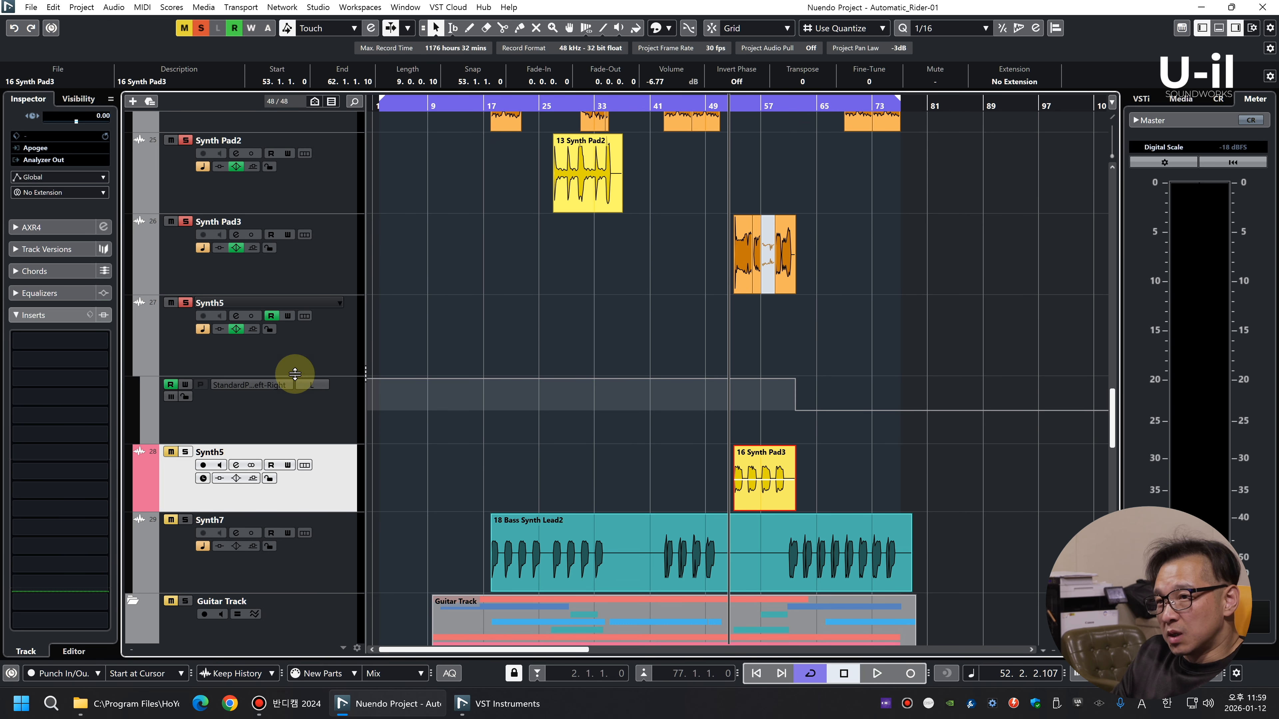
Solo the new Synth5 track and play its clip together with Synth Pad3, then stop playback
left_click(918, 305)
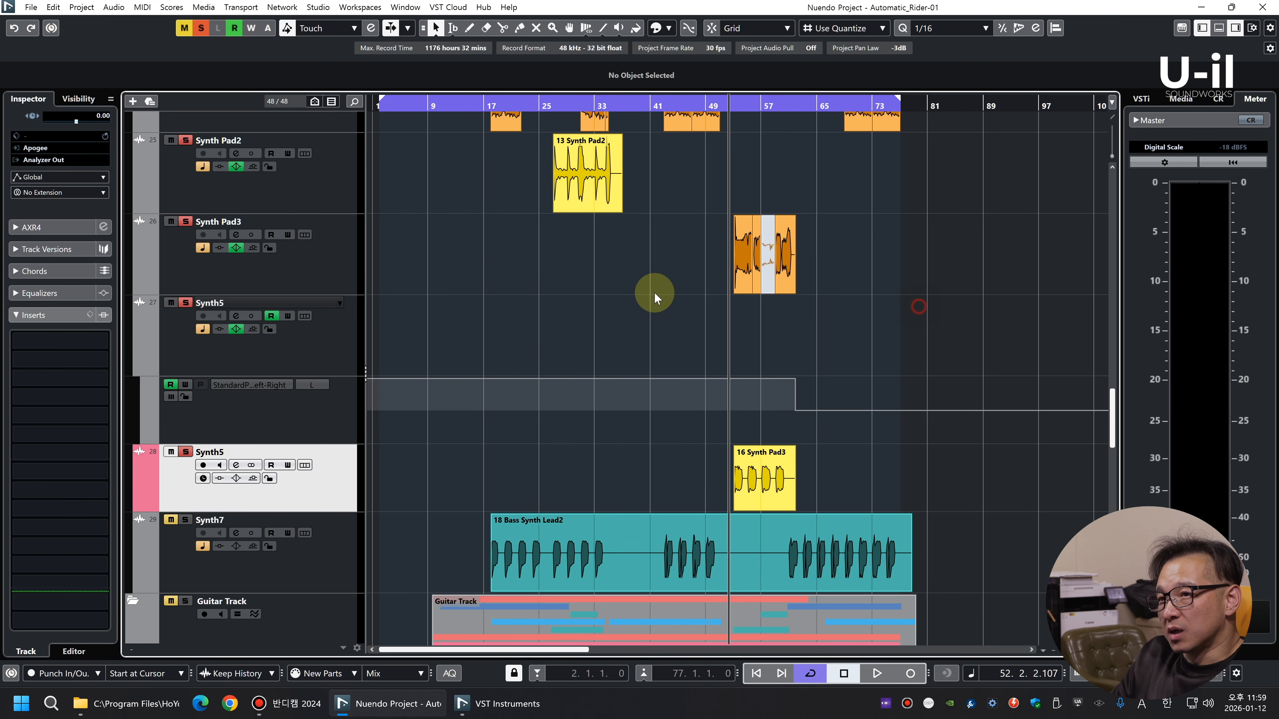
key("space")
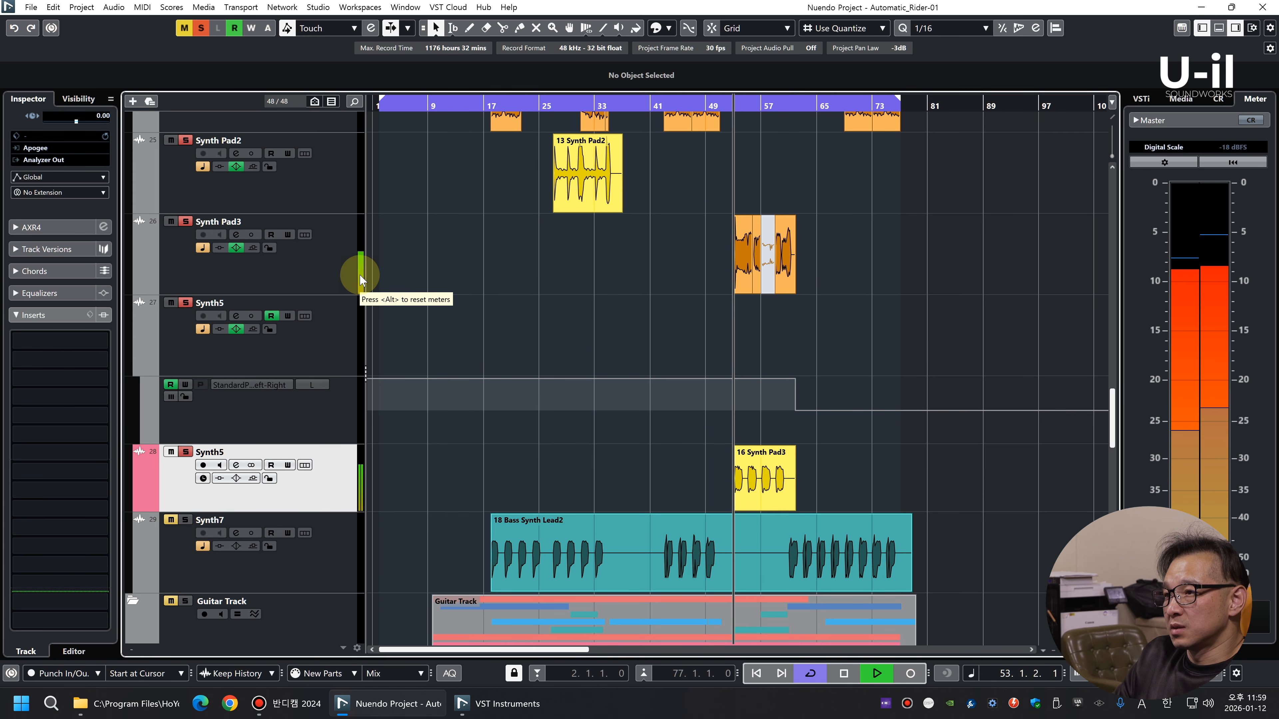
left_click(299, 489)
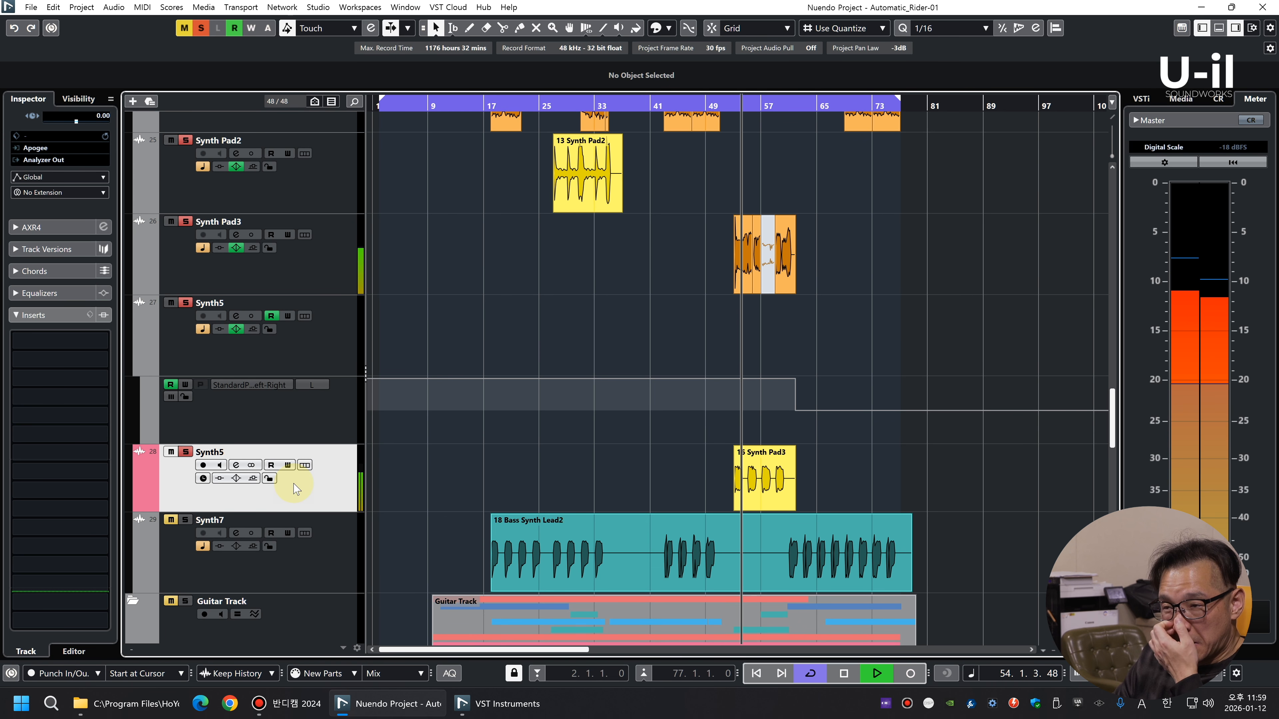
key("space")
Insert bx_stereomaker in the new Synth5 track's first slot, adjust its Stereo-Exp during playback and close the plug-in window
left_click(82, 350)
type("st")
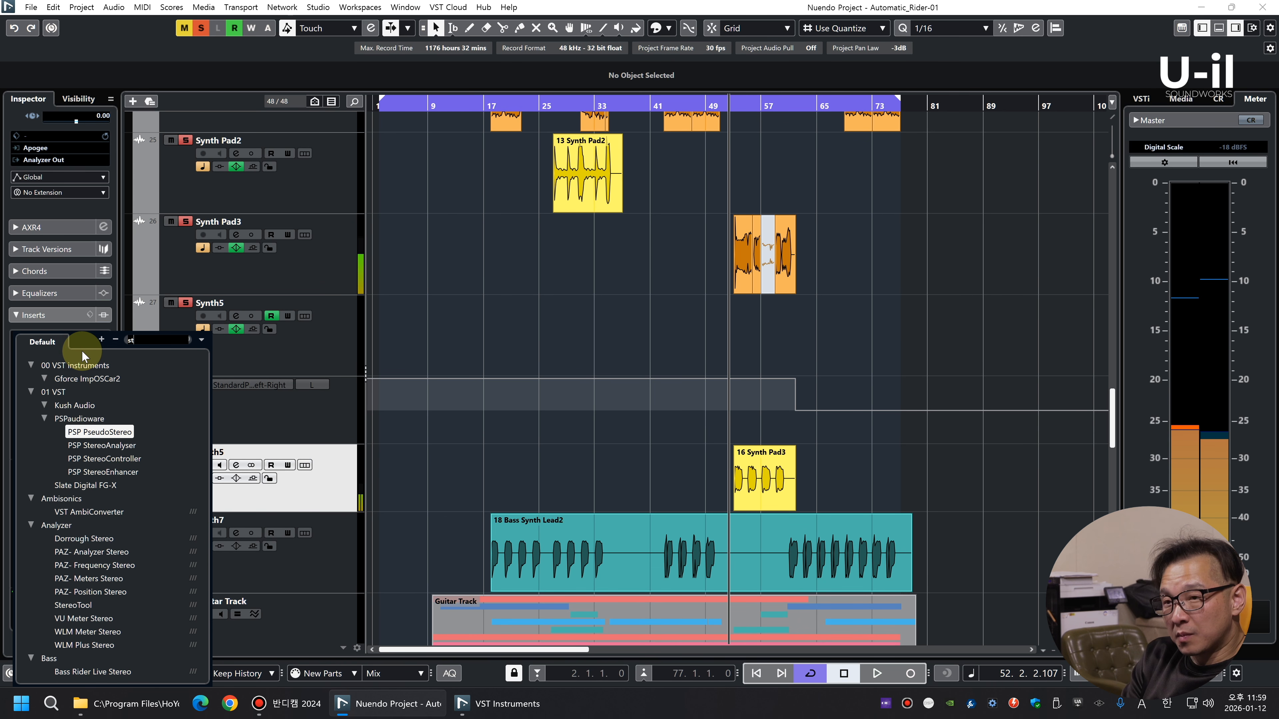
type("ereom")
left_click(71, 385)
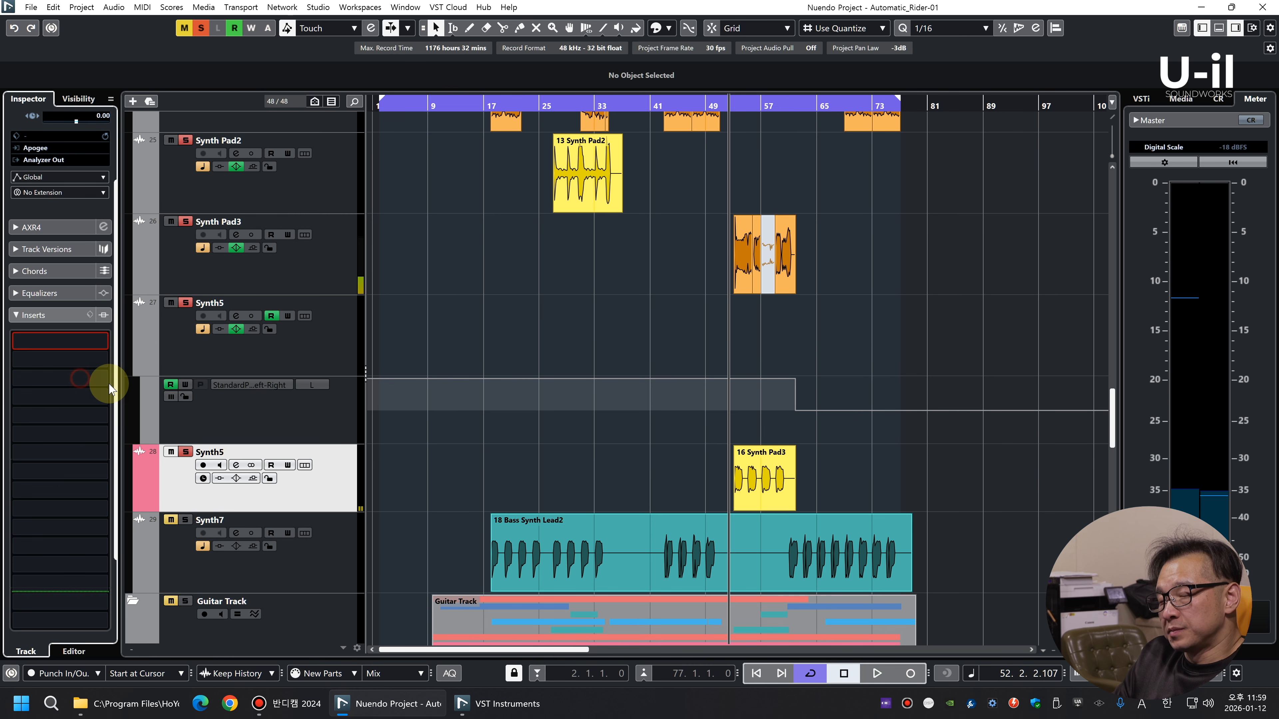
left_click_drag(550, 364, 566, 267)
key("space")
mouse_move(653, 345)
left_mouse_down()
mouse_move(643, 300)
mouse_move(643, 345)
left_mouse_up()
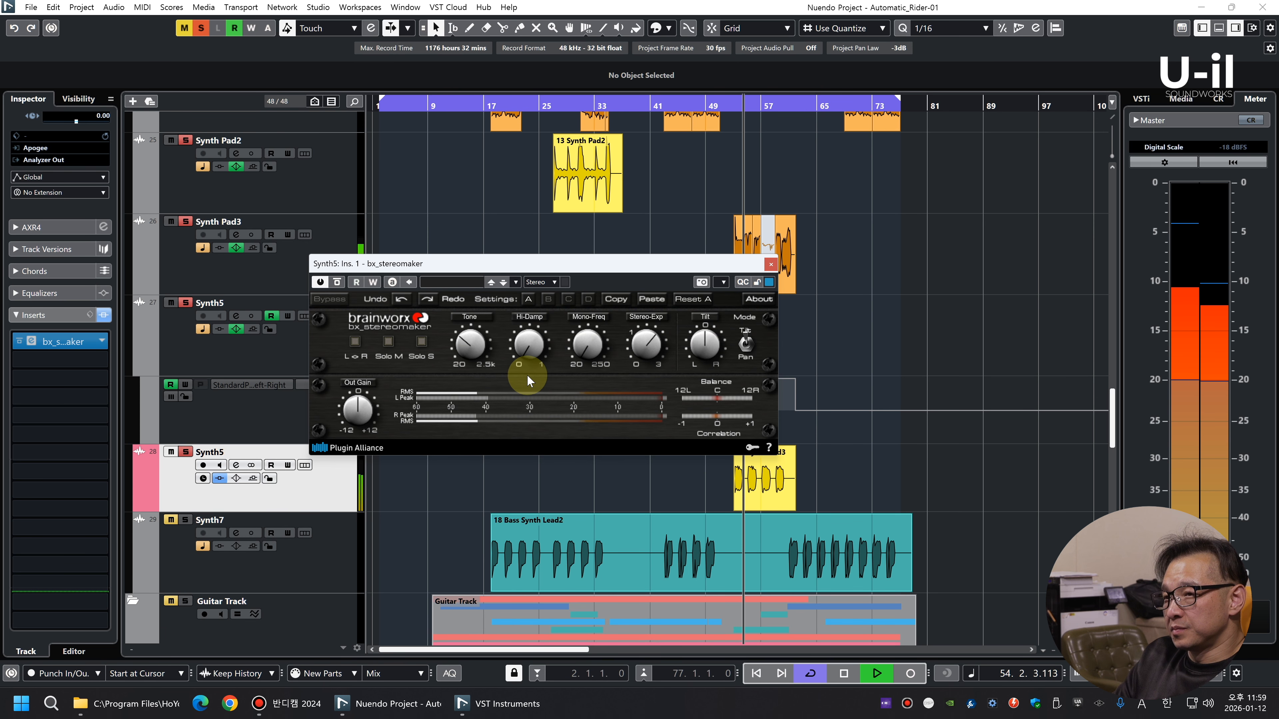
left_click(770, 266)
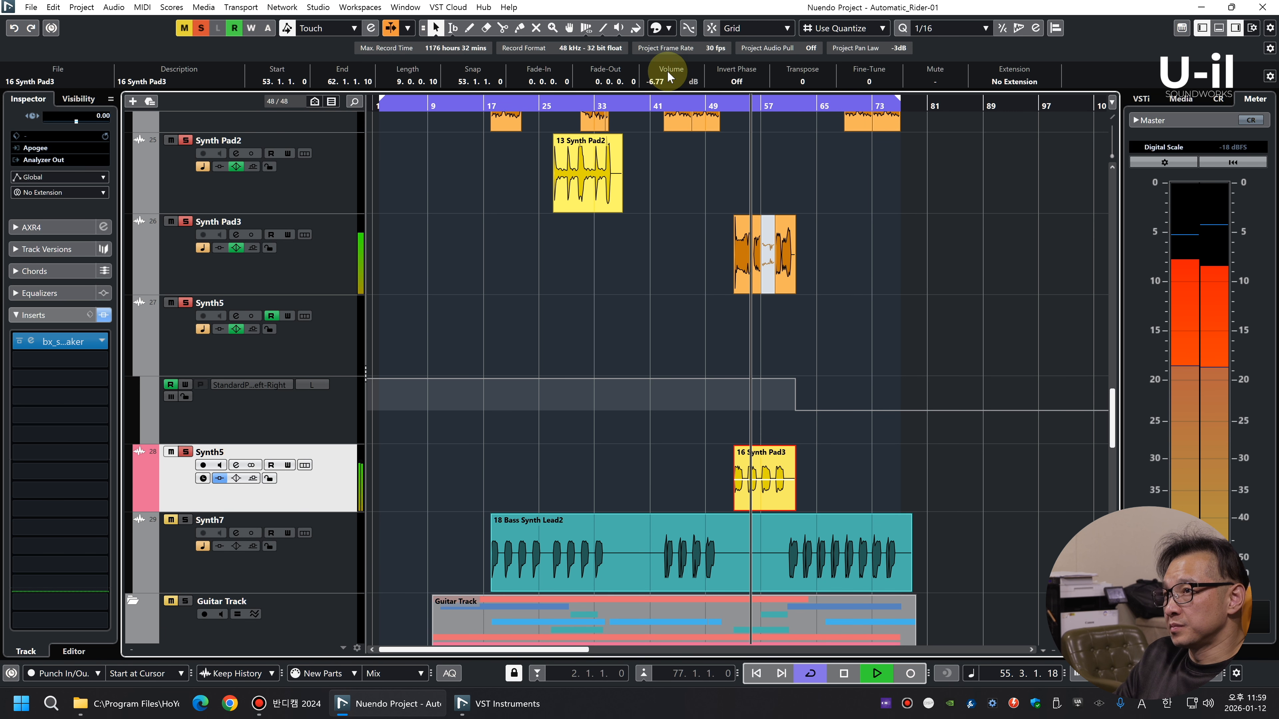
Solo Synth Pad3 alone and listen through its clips while examining them at different zoom levels
left_click(327, 278)
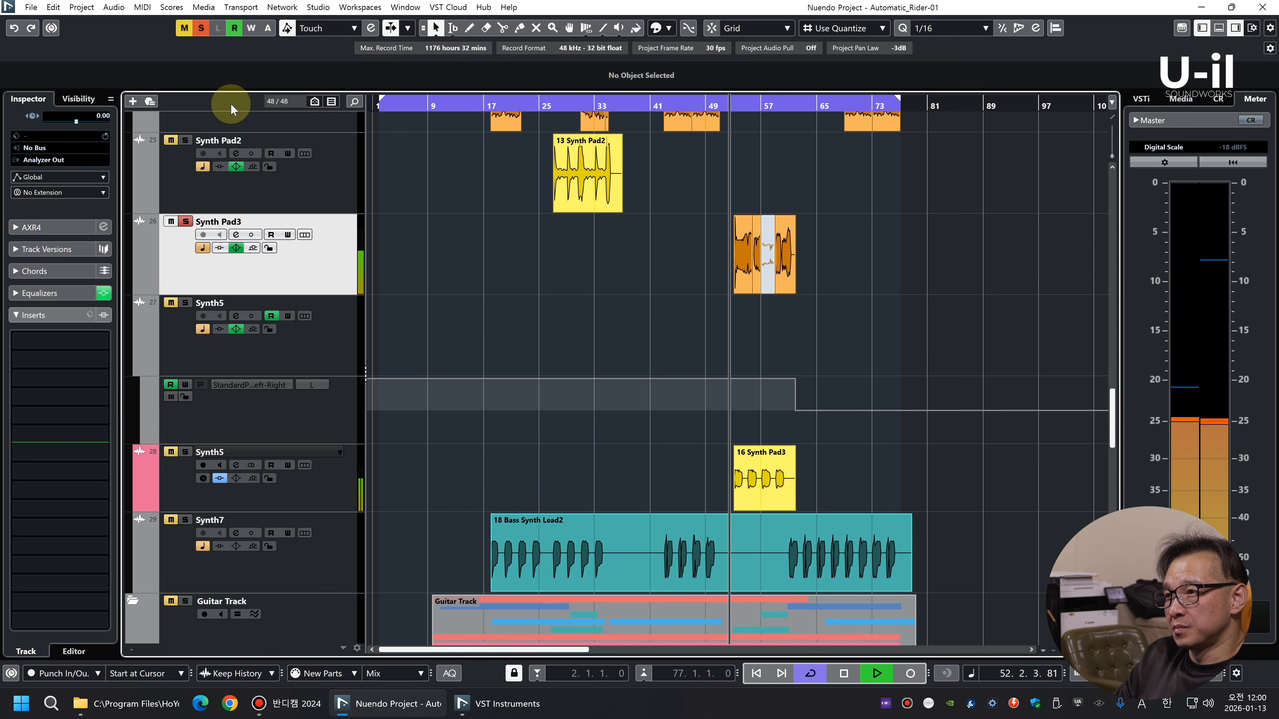
key("h")
key("h")
key("h")
key("h")
key("h")
key("h")
key("h")
key("g")
key("g")
key("g")
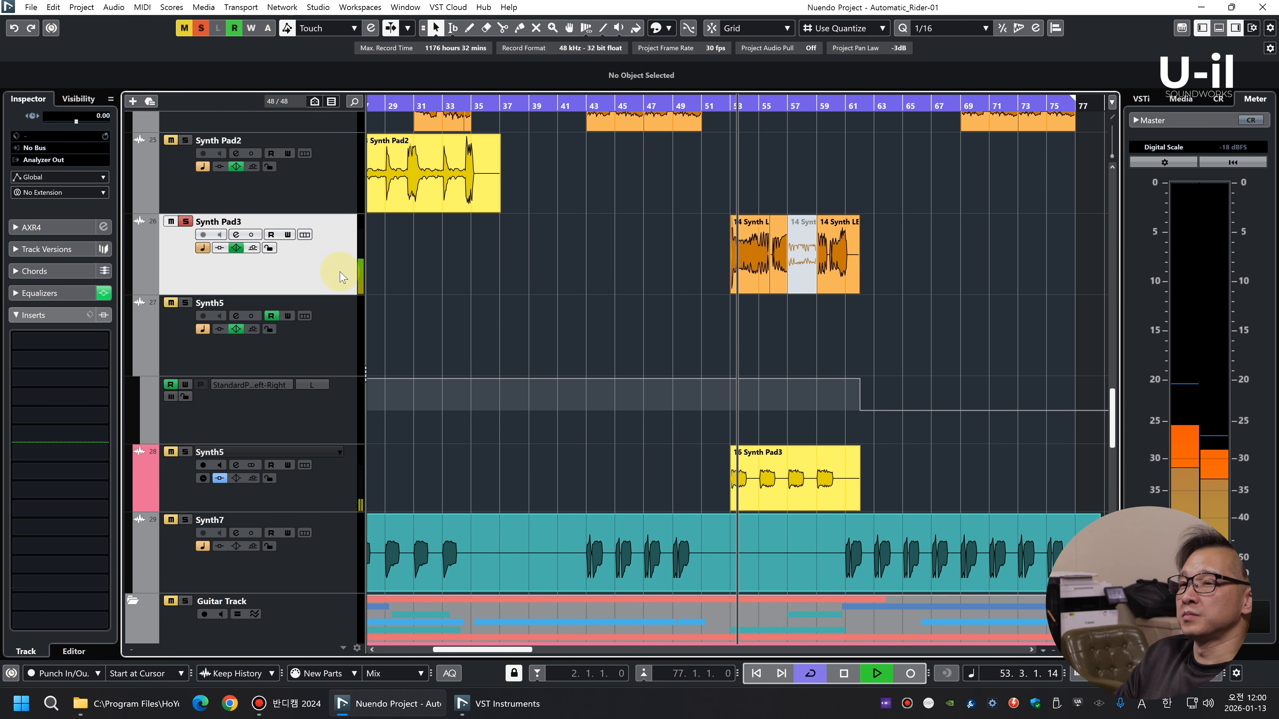
key("g")
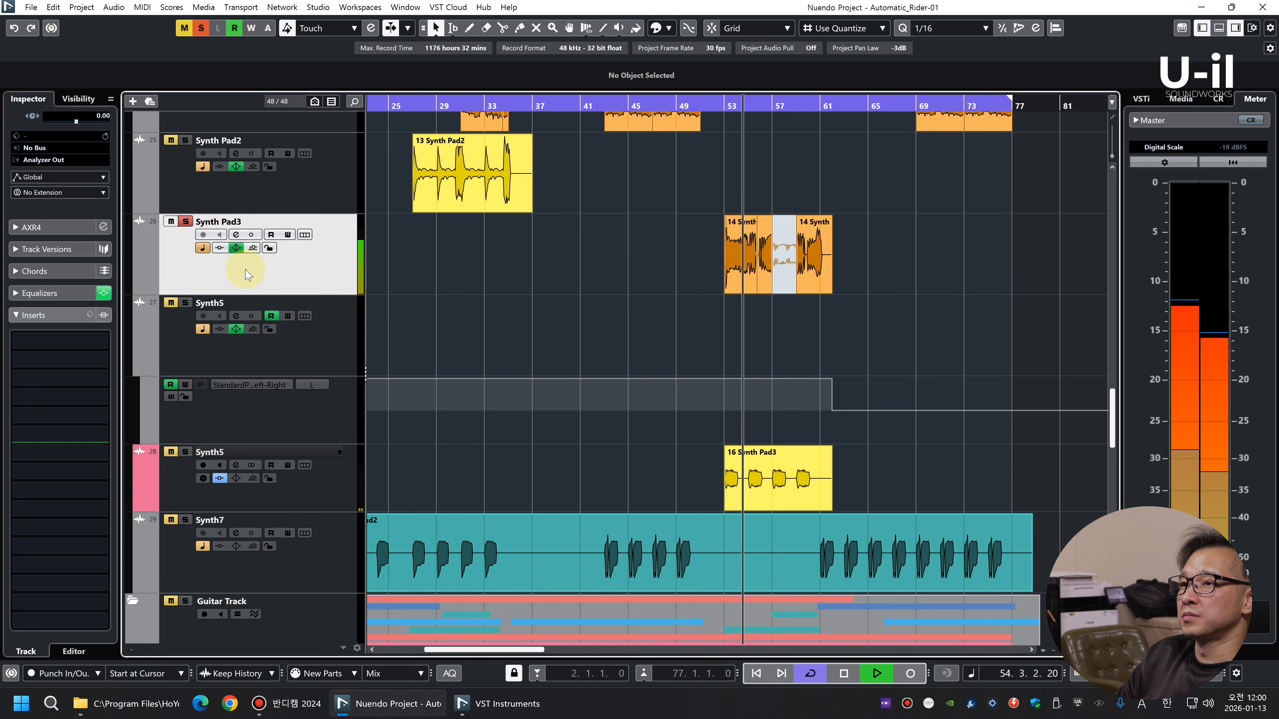
key("shift+g")
key("shift+g")
key("shift+g")
key("shift+g")
key("shift+g")
key("shift+g")
key("shift+g")
key("shift+g")
key("shift+h")
key("shift+h")
key("shift+h")
key("shift+h")
key("shift+h")
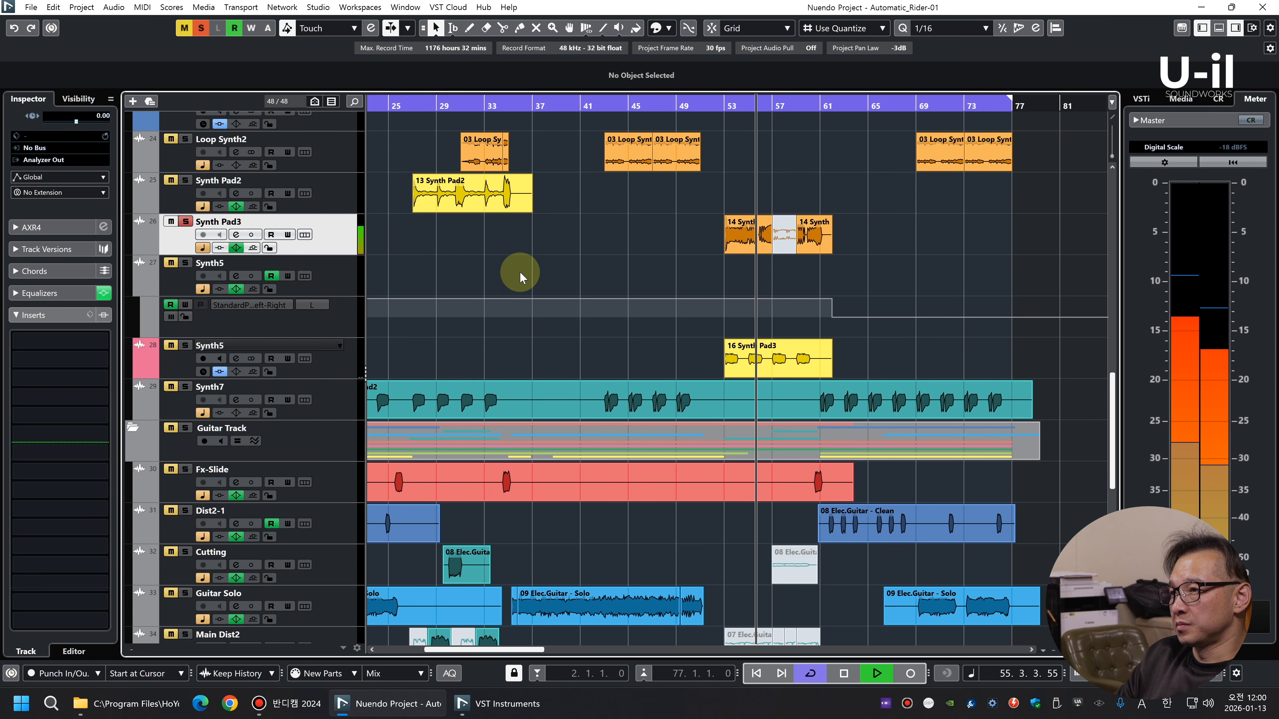
key("h")
key("h")
key("h")
key("h")
key("g")
key("g")
key("g")
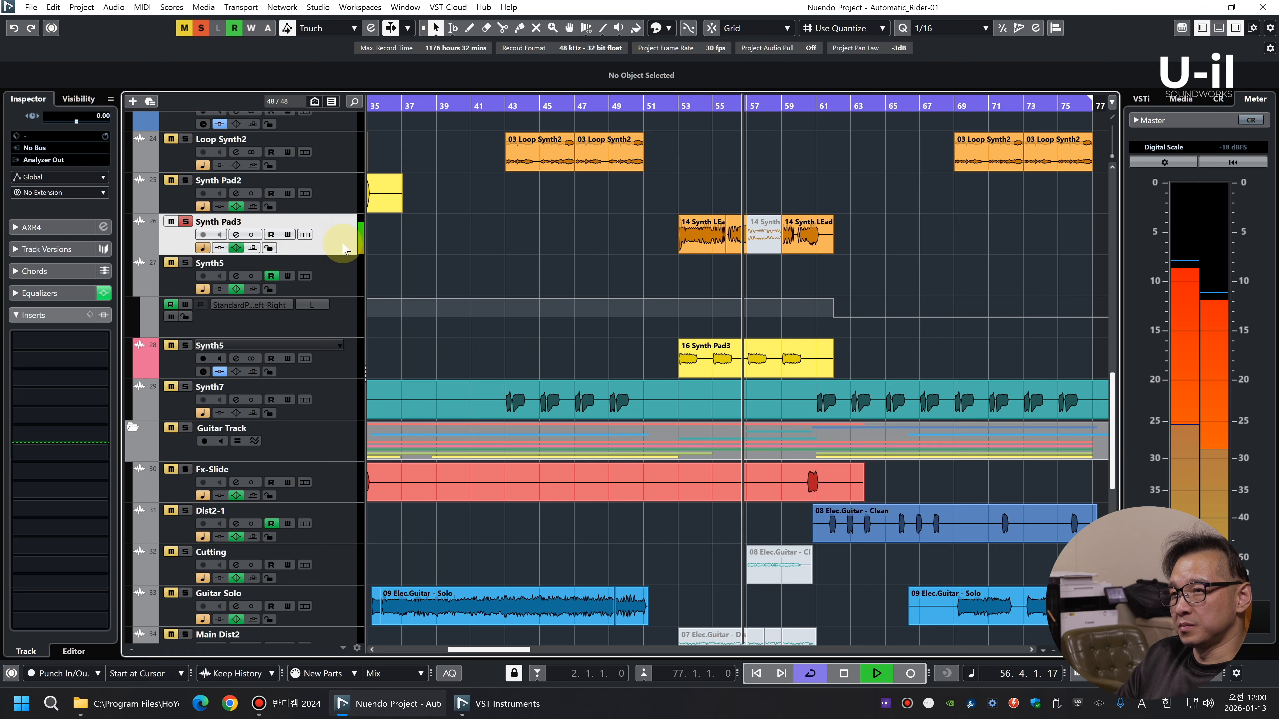
key("space")
Add a stereo audio track below Synth Pad3 and give it the same name, Synth Pad3
right_click(343, 243)
mouse_move(428, 249)
left_click(674, 250)
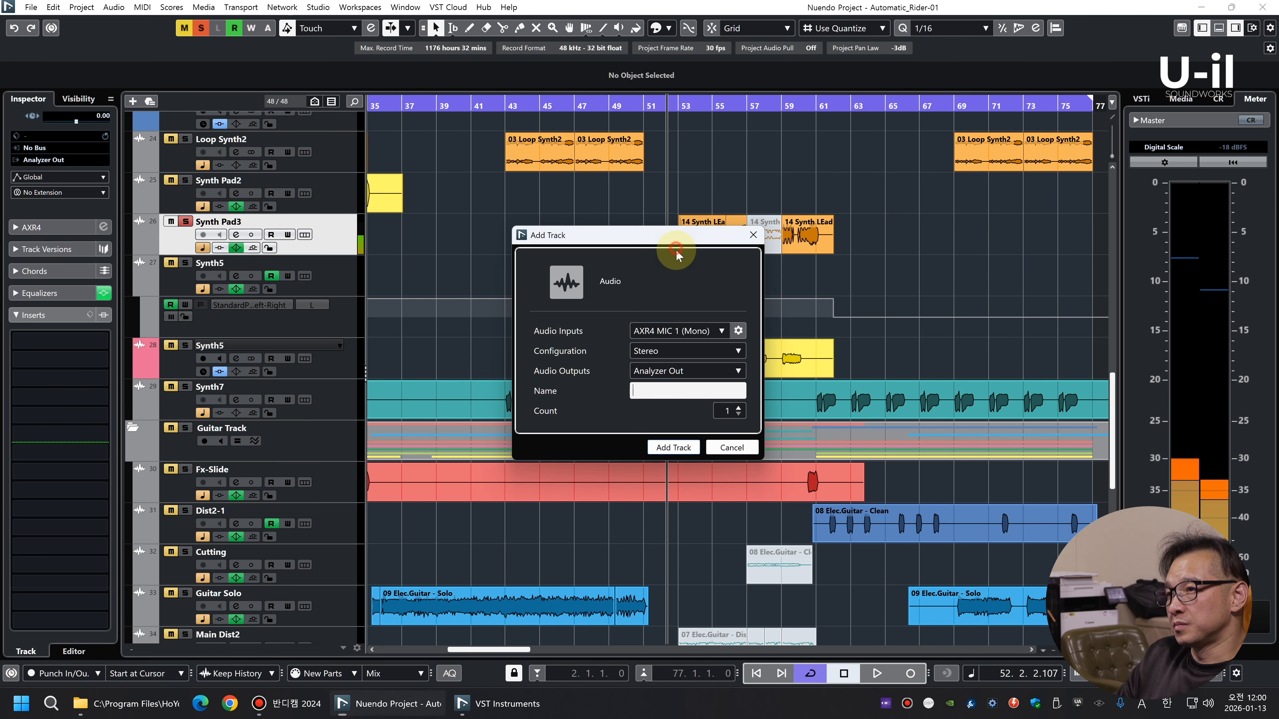
key("Escape")
left_click_drag(702, 236, 702, 276)
double_click(225, 222)
key("ctrl+c")
double_click(227, 264)
key("ctrl+v")
key("Return")
Move the clips onto the new Synth Pad3 track and remove the original Synth Pad3 and Synth5 tracks
right_click(333, 235)
left_click(338, 372)
right_click(337, 277)
left_click(342, 411)
Insert bx_stereomaker in the new Synth Pad3 track's first slot and set Stereo-Exp to +211 % during playback
key("g")
key("g")
left_click(86, 345)
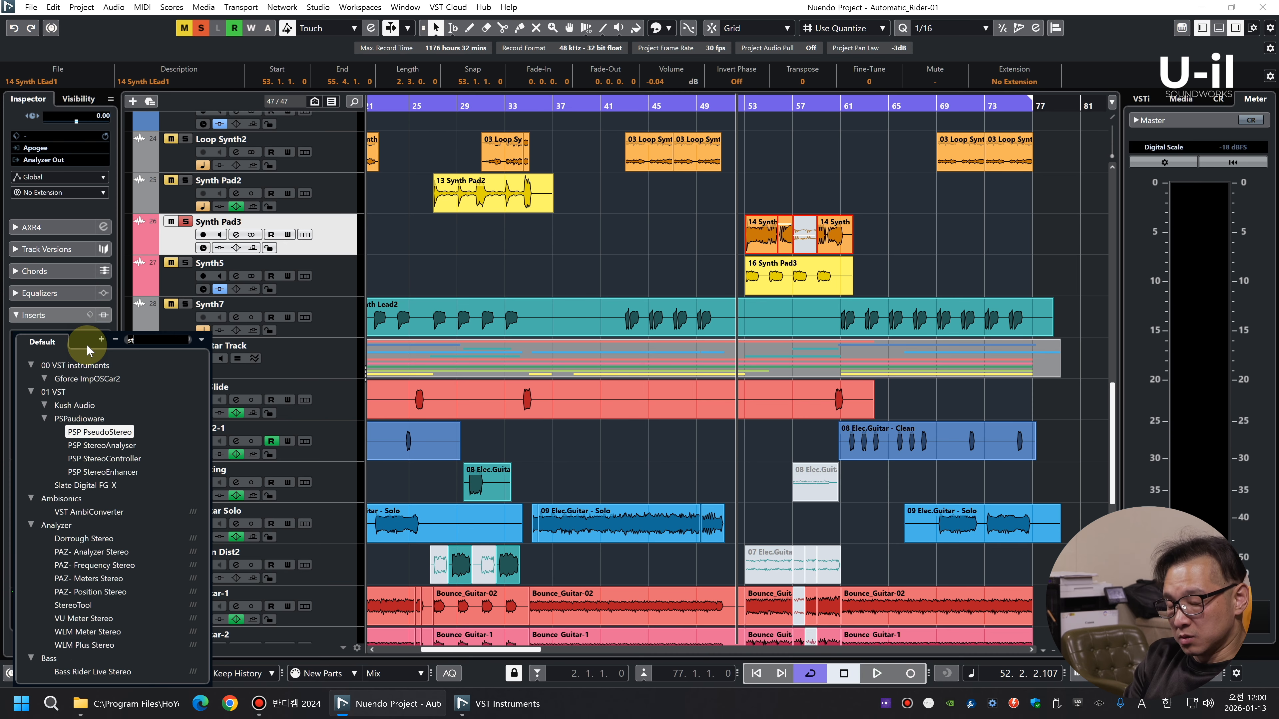
left_click(100, 388)
left_click_drag(736, 340, 738, 302)
key("space")
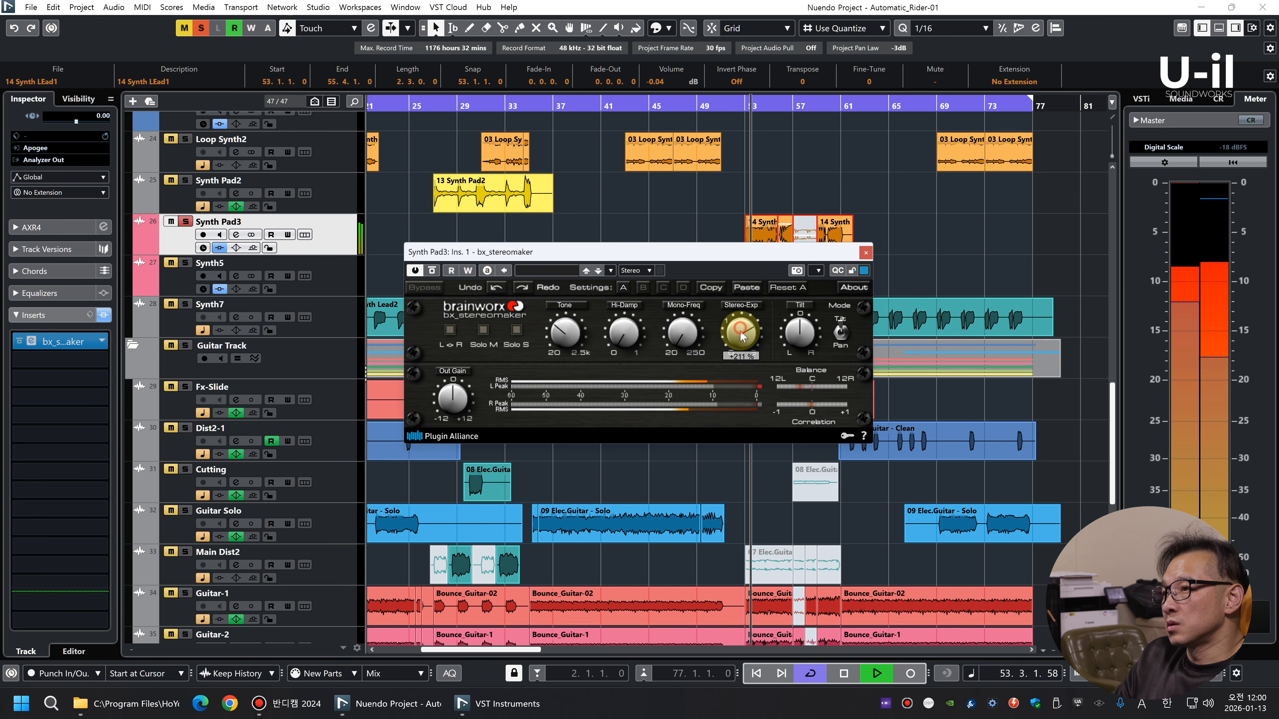
key("space")
Lower the selected Synth Pad3 clips' volume to -8.04 dB, readjust Stereo-Exp while listening and close the plug-in window
left_click(926, 234)
left_click_drag(926, 234, 632, 211)
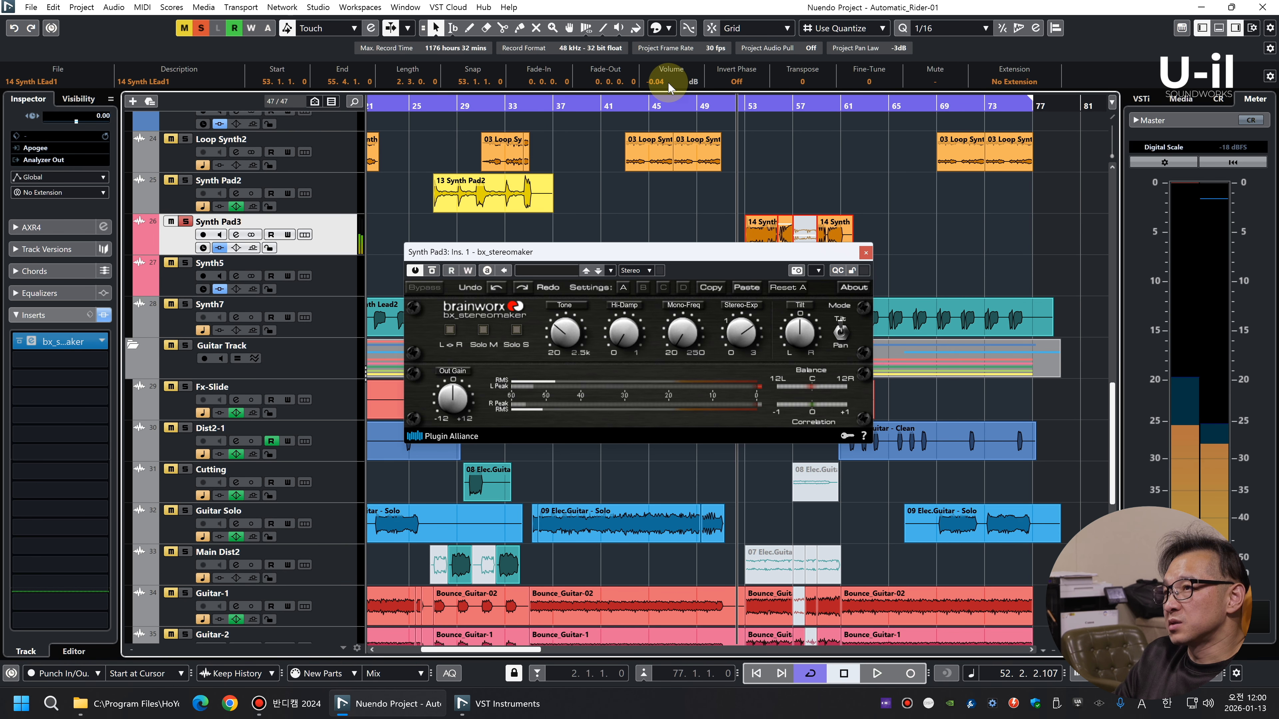
mouse_move(743, 340)
key("space")
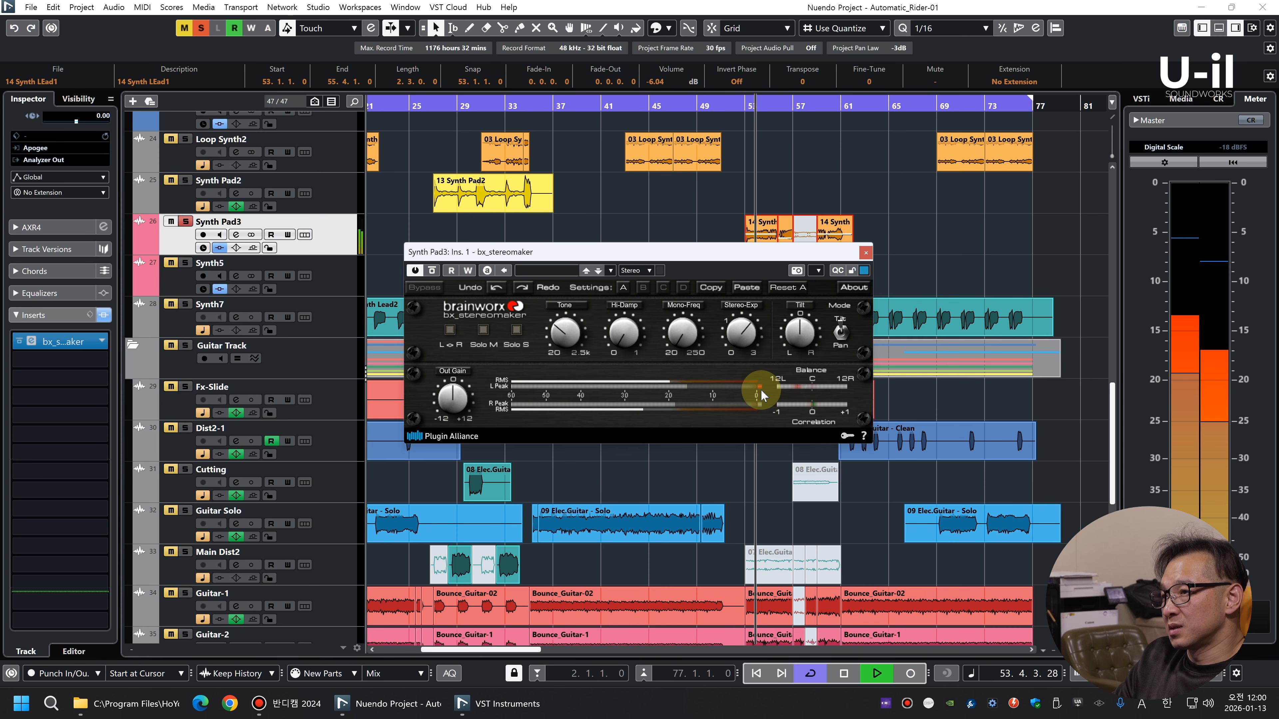
key("space")
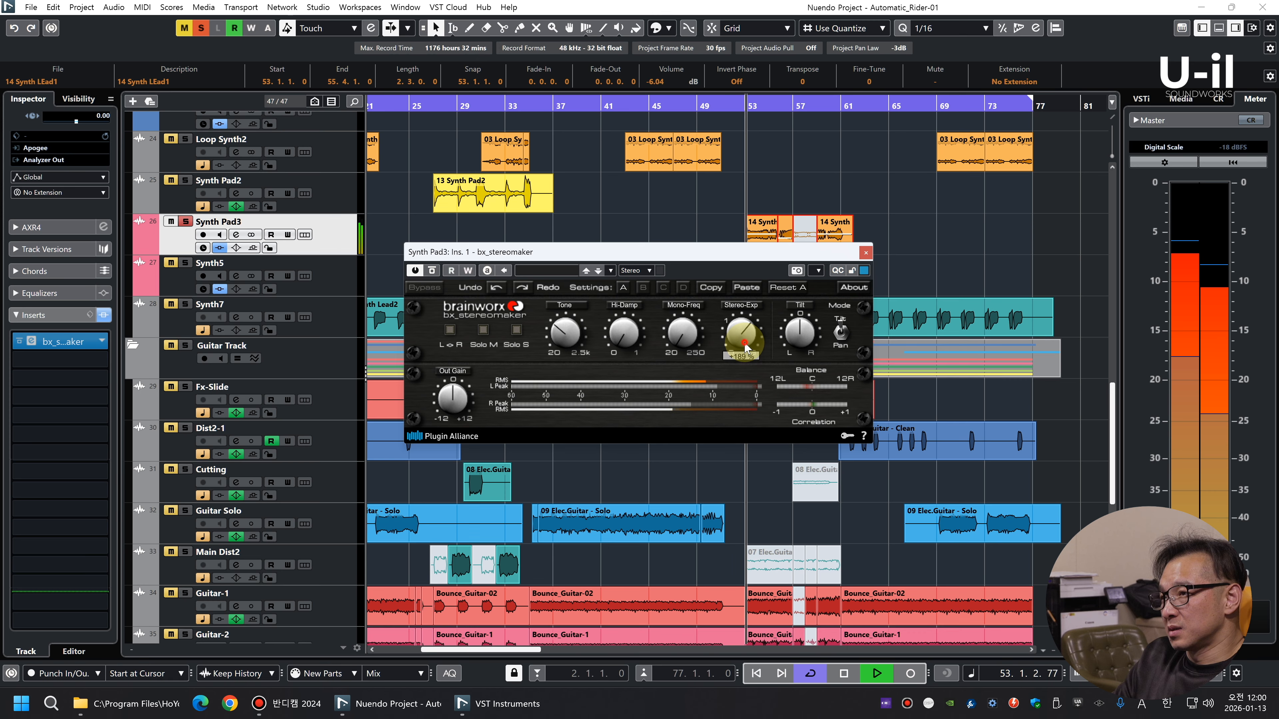
left_click(865, 252)
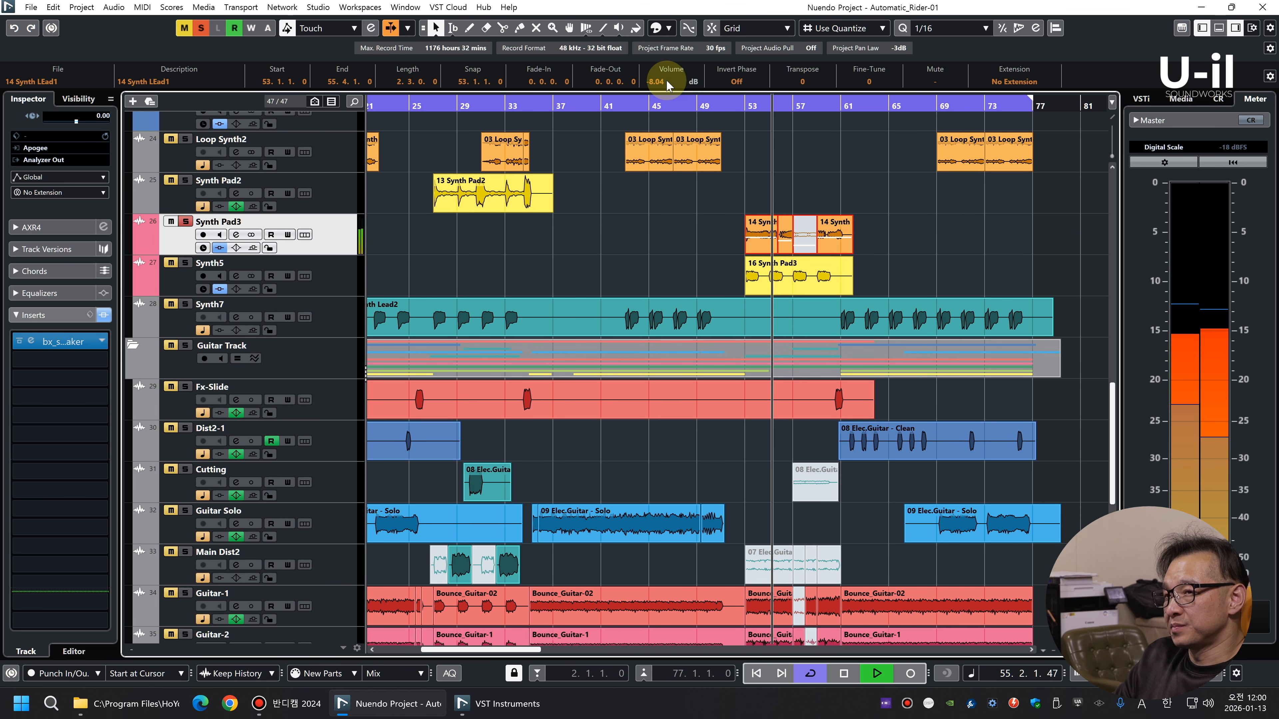
Pan Synth5 slightly to R6 in the mixer while listening and stop playback
left_click(43, 316)
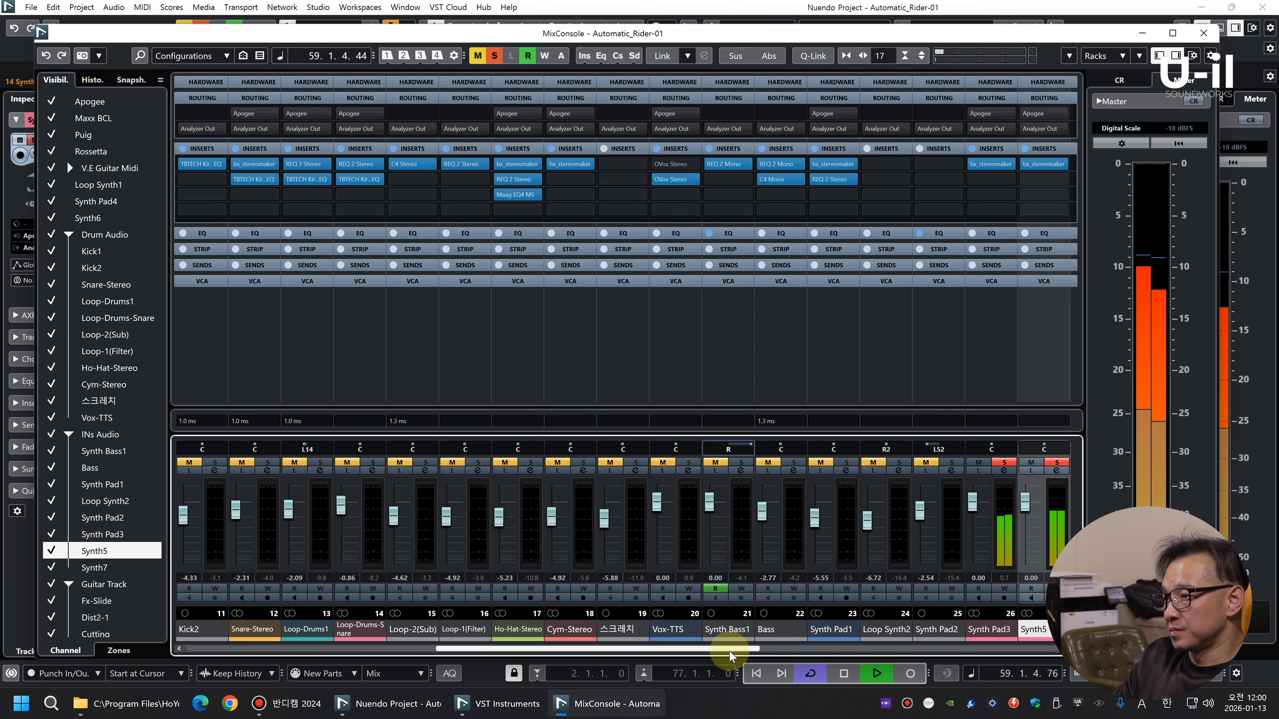
scroll(815, 649, "down", 4)
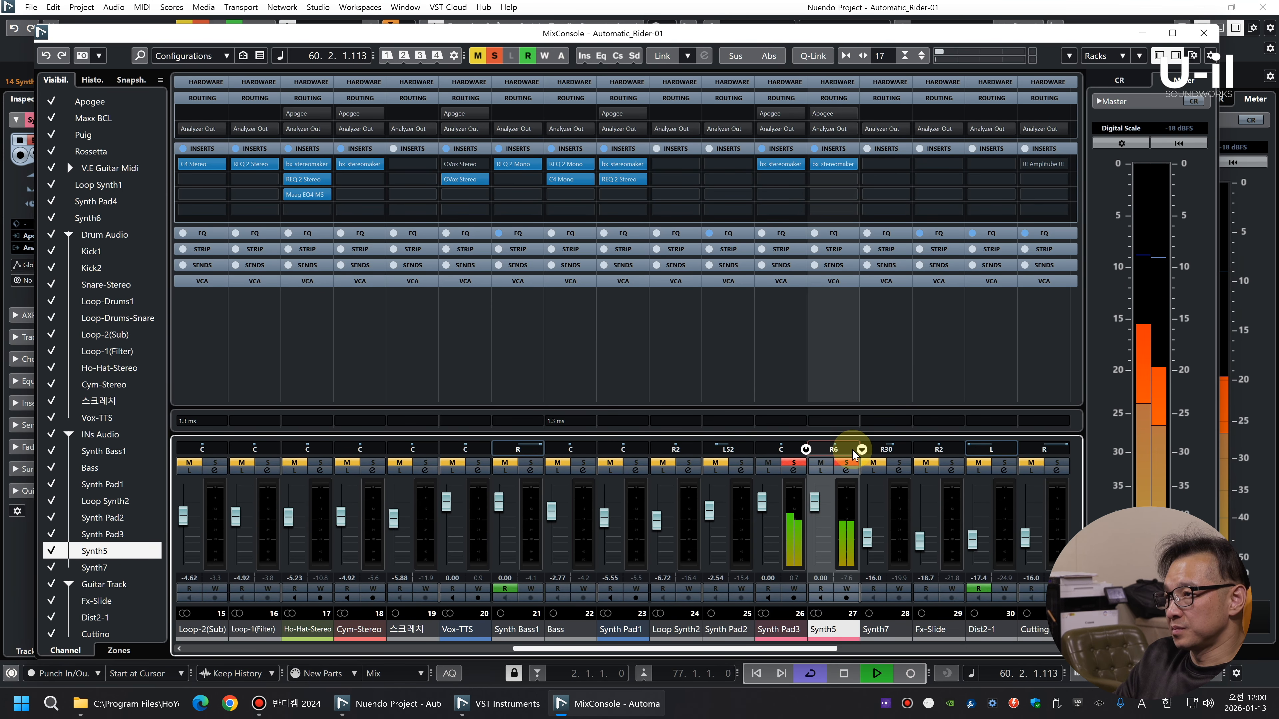
key("F3")
key("space")
Play from bar 27, where the Synth Pad2 clip starts, and solo the Synth Pad2 track
left_click(954, 259)
key("g")
key("g")
left_click(552, 101)
key("h")
key("h")
key("h")
key("h")
key("h")
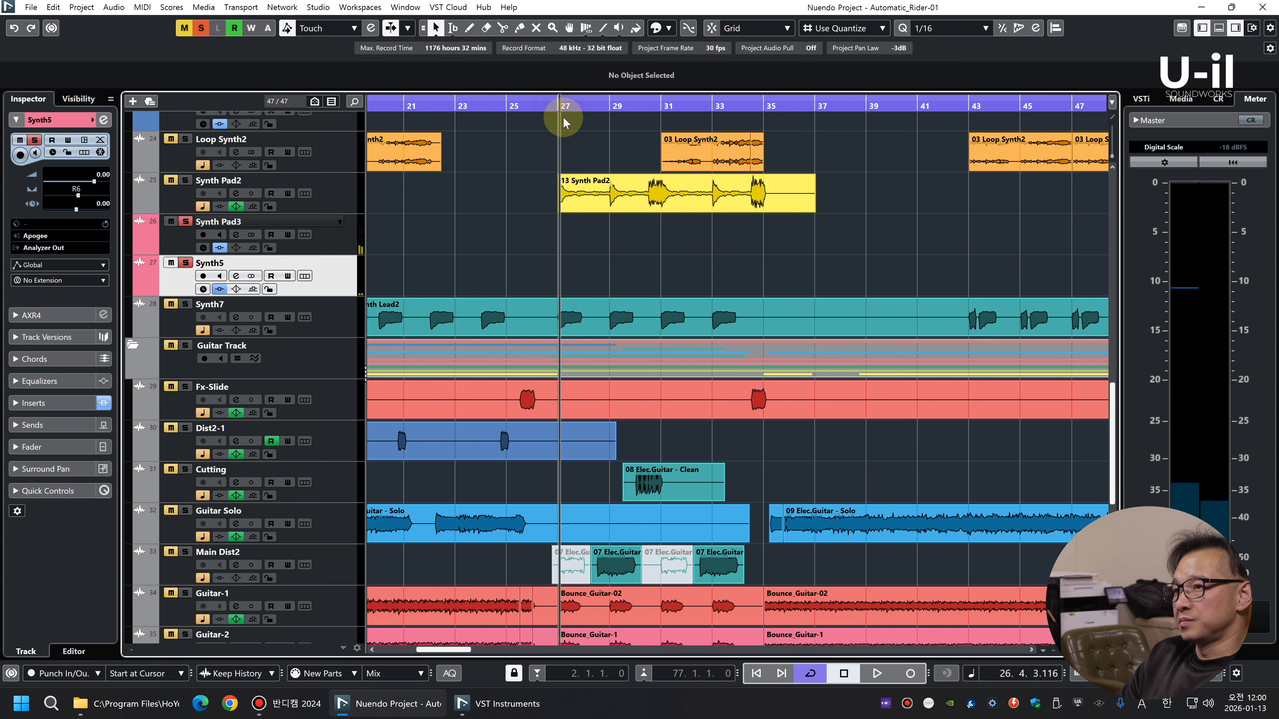
key("space")
left_click(342, 197)
key("s")
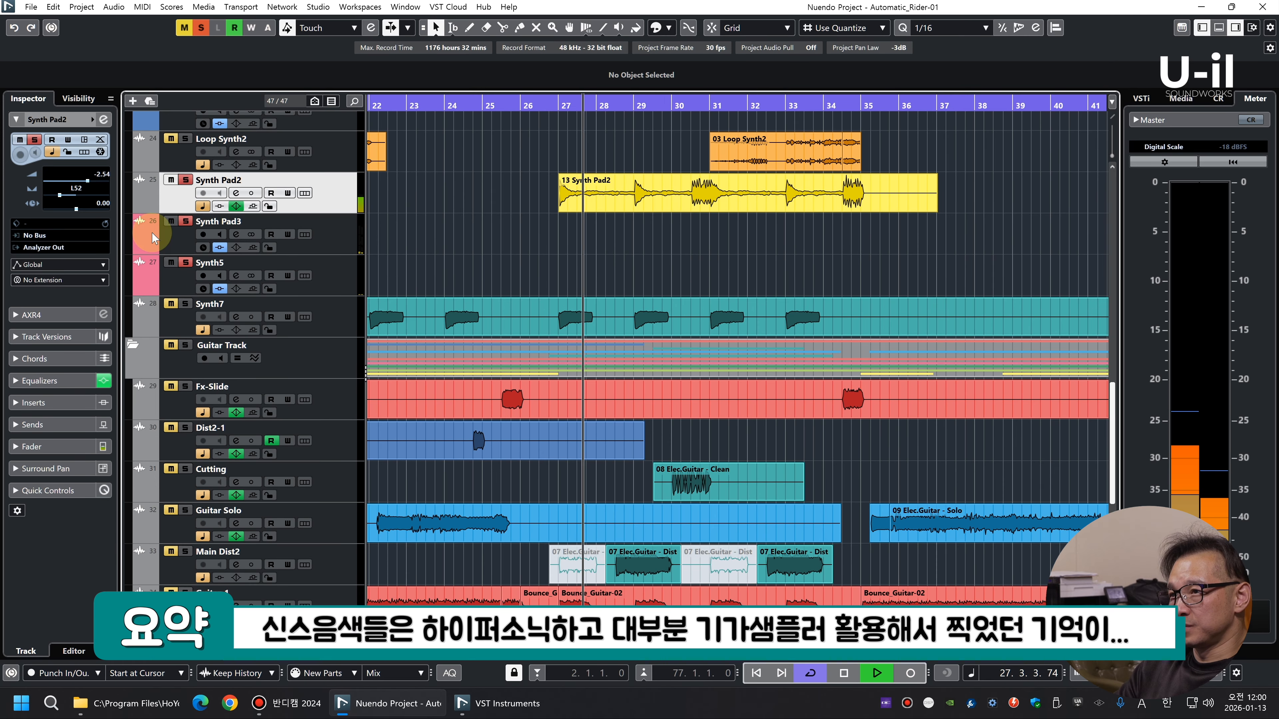
Reset Synth Pad2's pan to centre and its fader to 0.00 in the mixer, and stop playback
key("F3")
left_click(707, 448)
left_click(682, 510, "ctrl")
key("F3")
key("space")
Add a stereo audio track named Synth Pad2 below the original and move the Synth Pad2 clip onto it
right_click(317, 188)
left_click(381, 192)
left_click(596, 195)
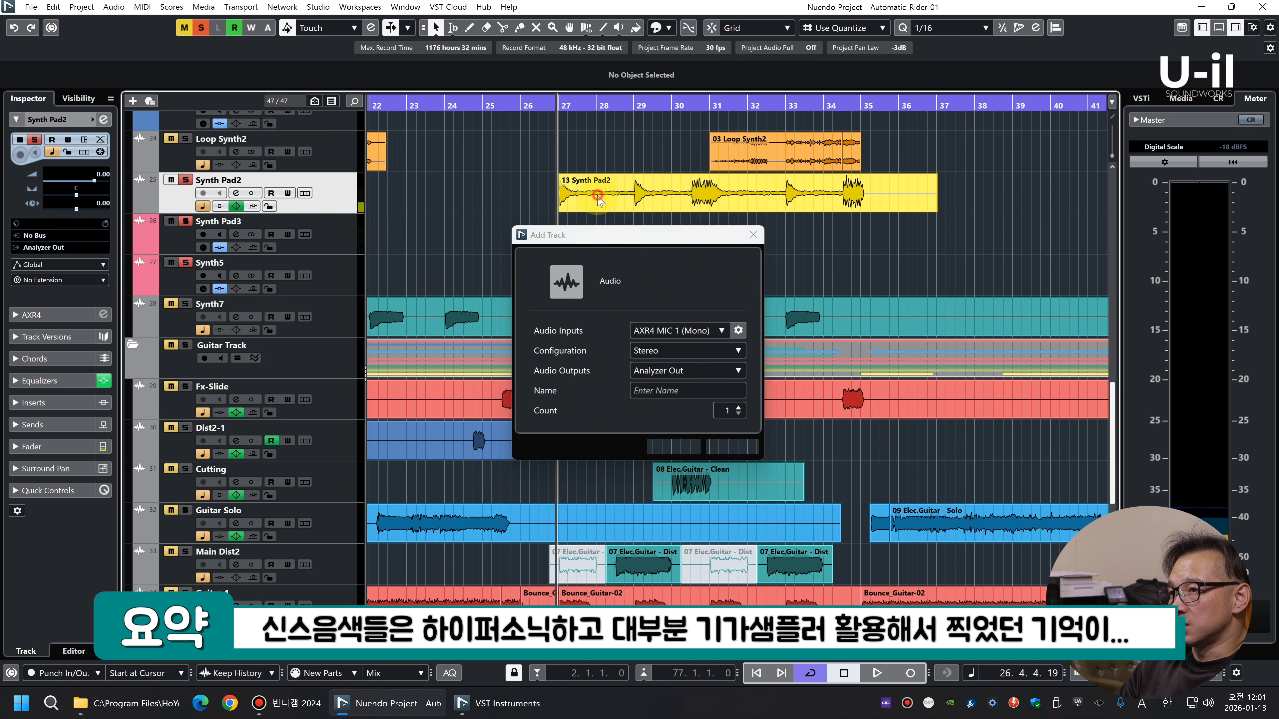
key("Return")
left_click_drag(565, 193, 573, 232)
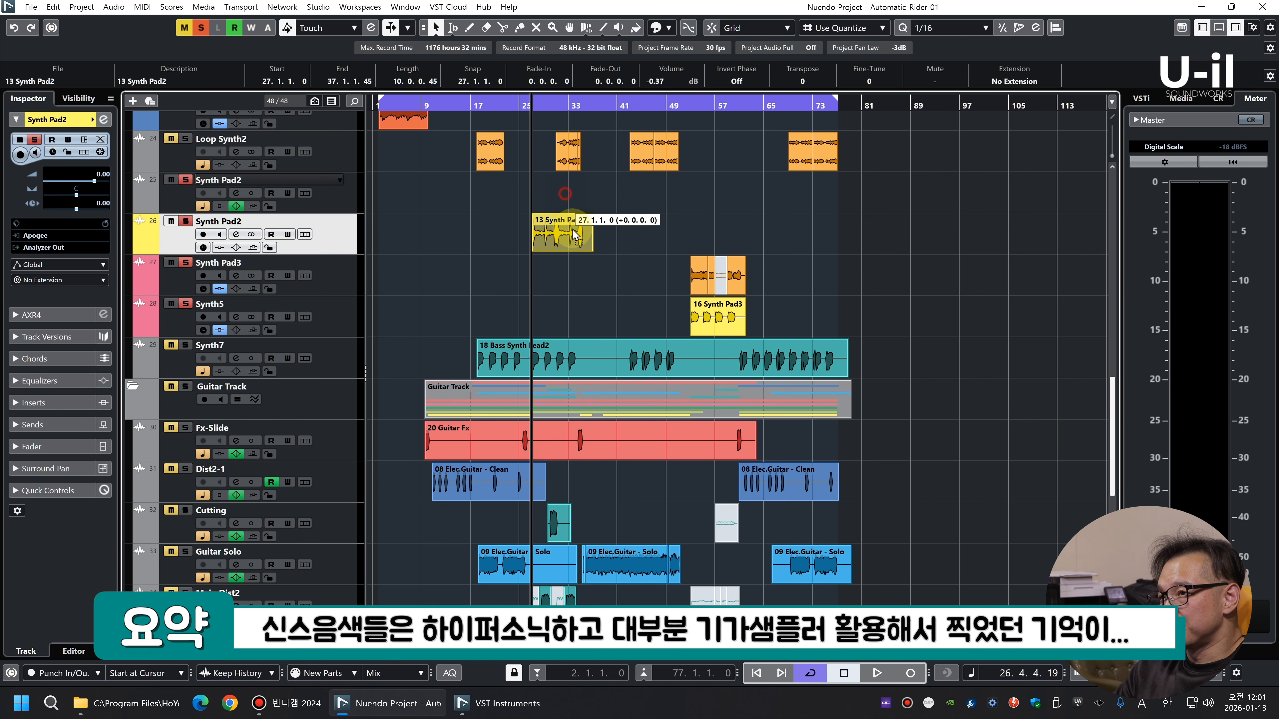
Insert bx_stereomaker in the new Synth Pad2 track's first slot and set Stereo-Exp to about +214 % during playback
left_click(71, 403)
left_click(81, 339)
left_click(94, 358)
key("space")
left_click_drag(740, 333, 737, 297)
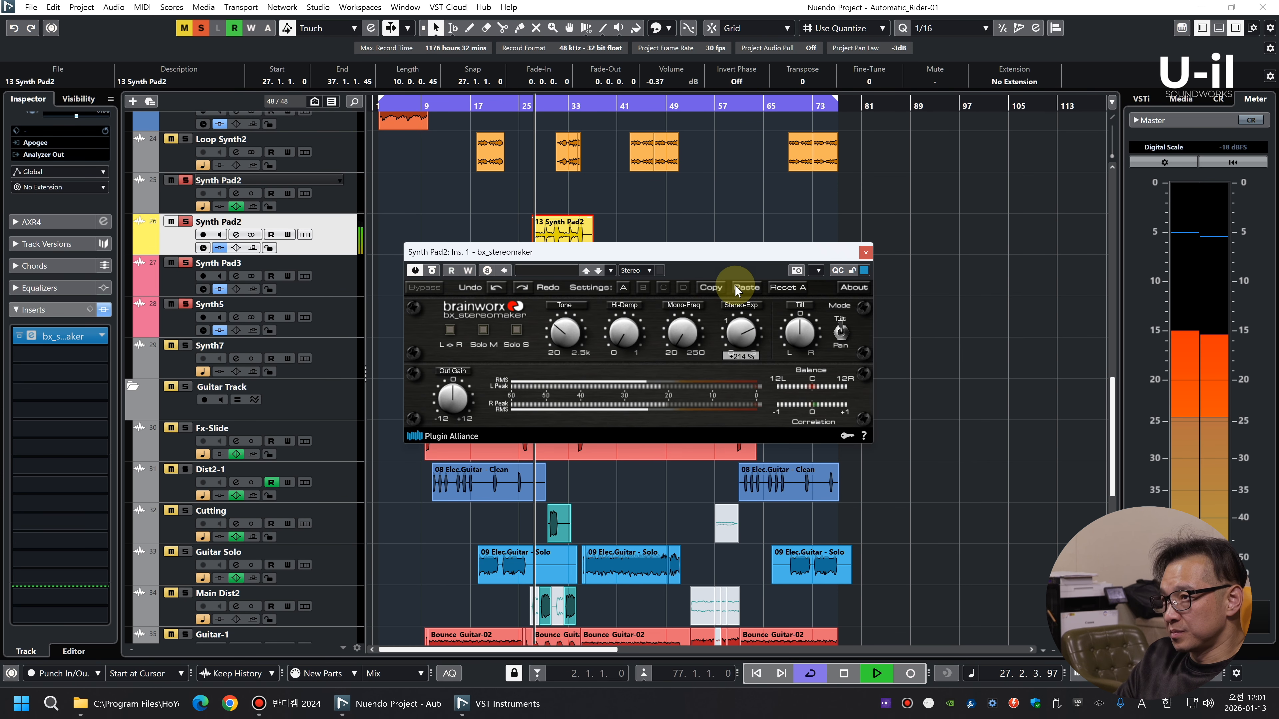
Lower the Synth Pad2 clip's volume to -4.37 dB and readjust Stereo-Exp while listening
scroll(666, 84, "down", 4)
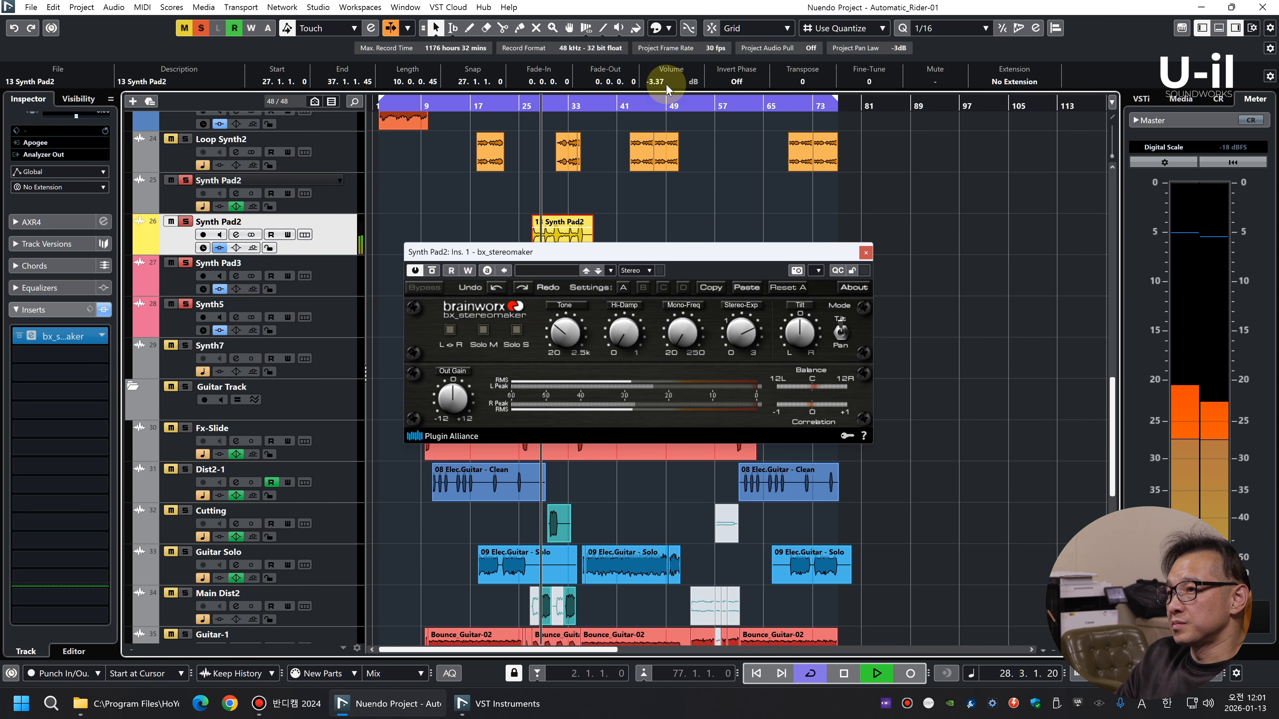
left_click_drag(733, 331, 735, 337)
key("space")
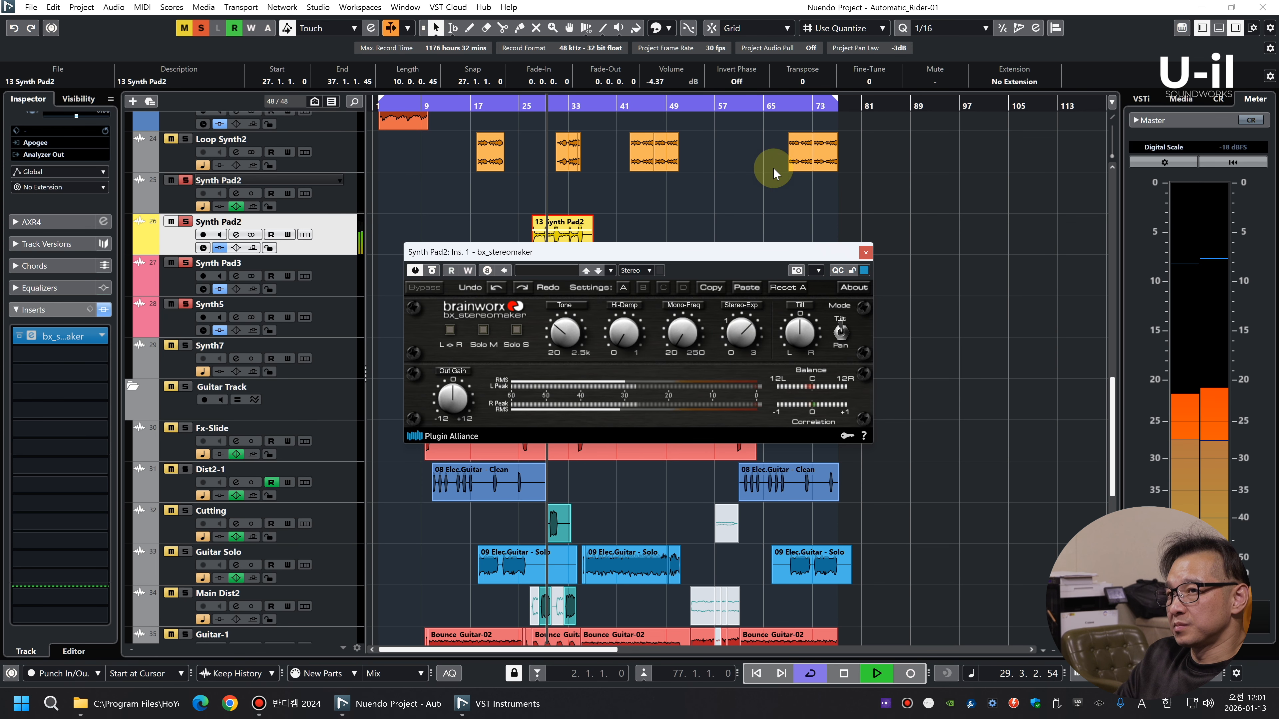
Remove the emptied original Synth Pad2 track, close the plug-in window and deactivate all solos
right_click(331, 200)
left_click(386, 258)
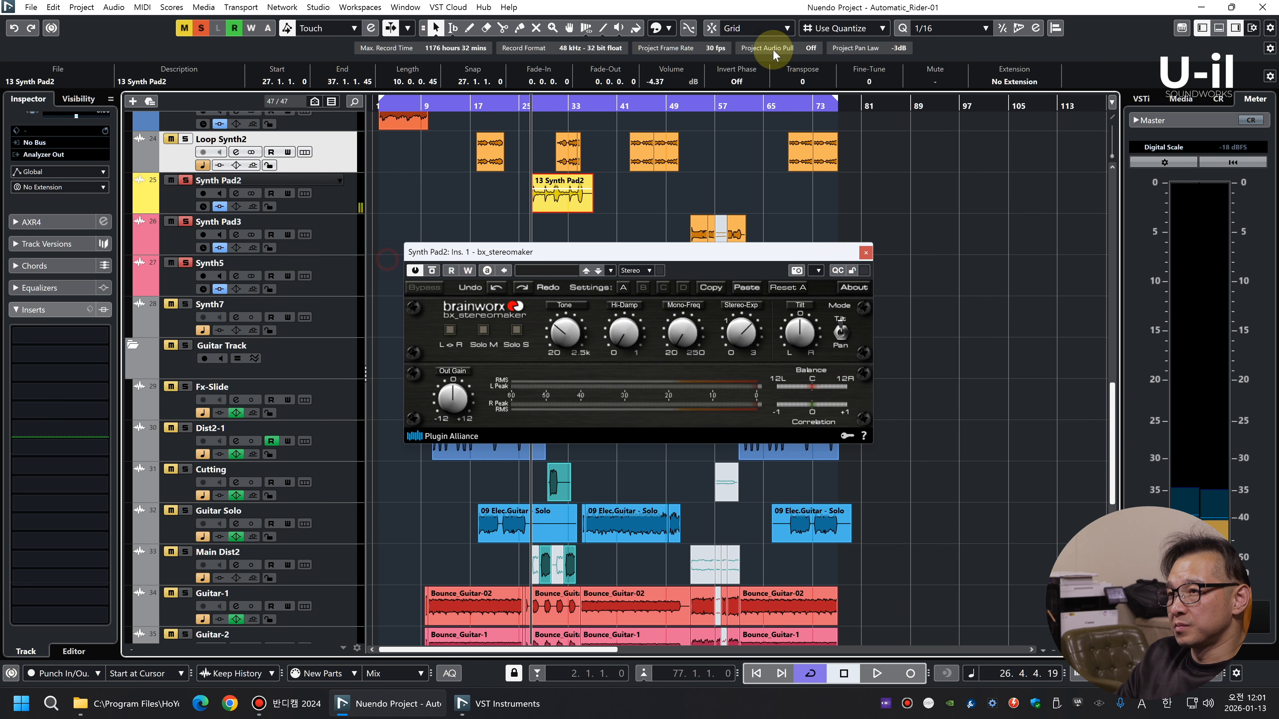
left_click(865, 253)
left_click(201, 28)
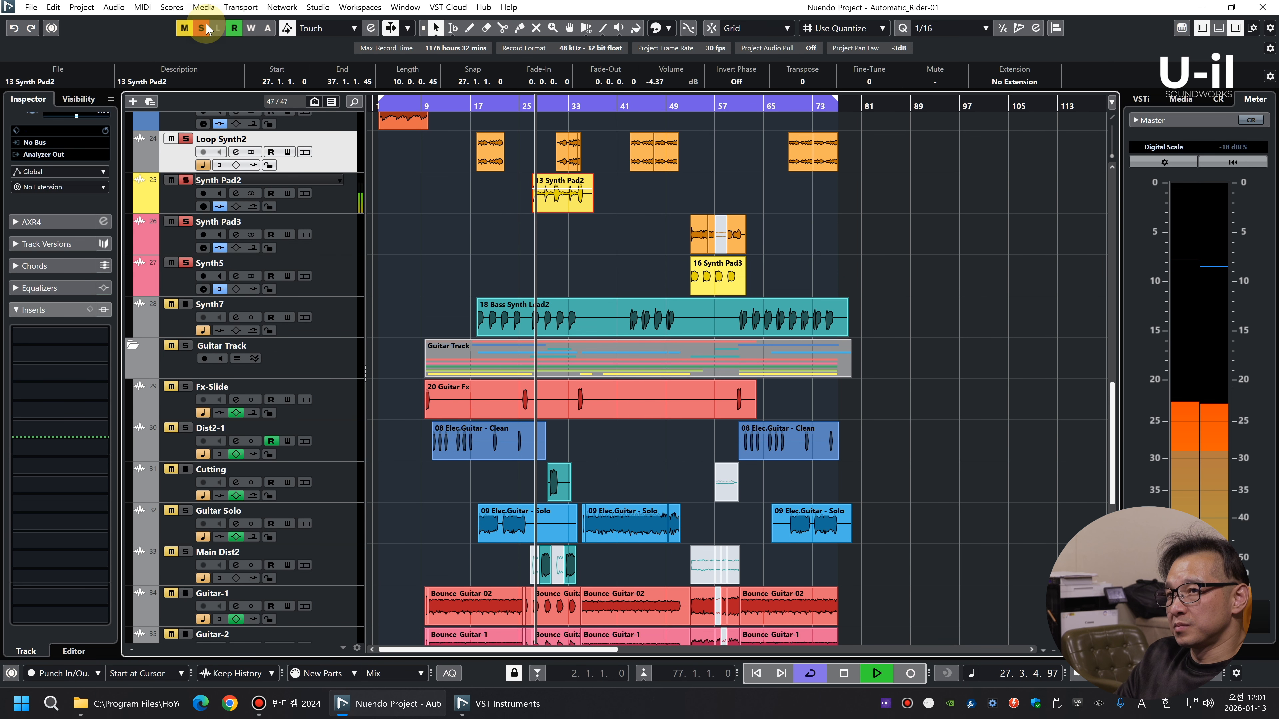
Mute all the guitar tracks from Fx-Slide down to Wah
key("g")
scroll(629, 363, "down", 2)
left_click(332, 303)
scroll(335, 322, "down", 3)
left_click(342, 486, "shift")
key("m")
scroll(897, 385, "up", 8)
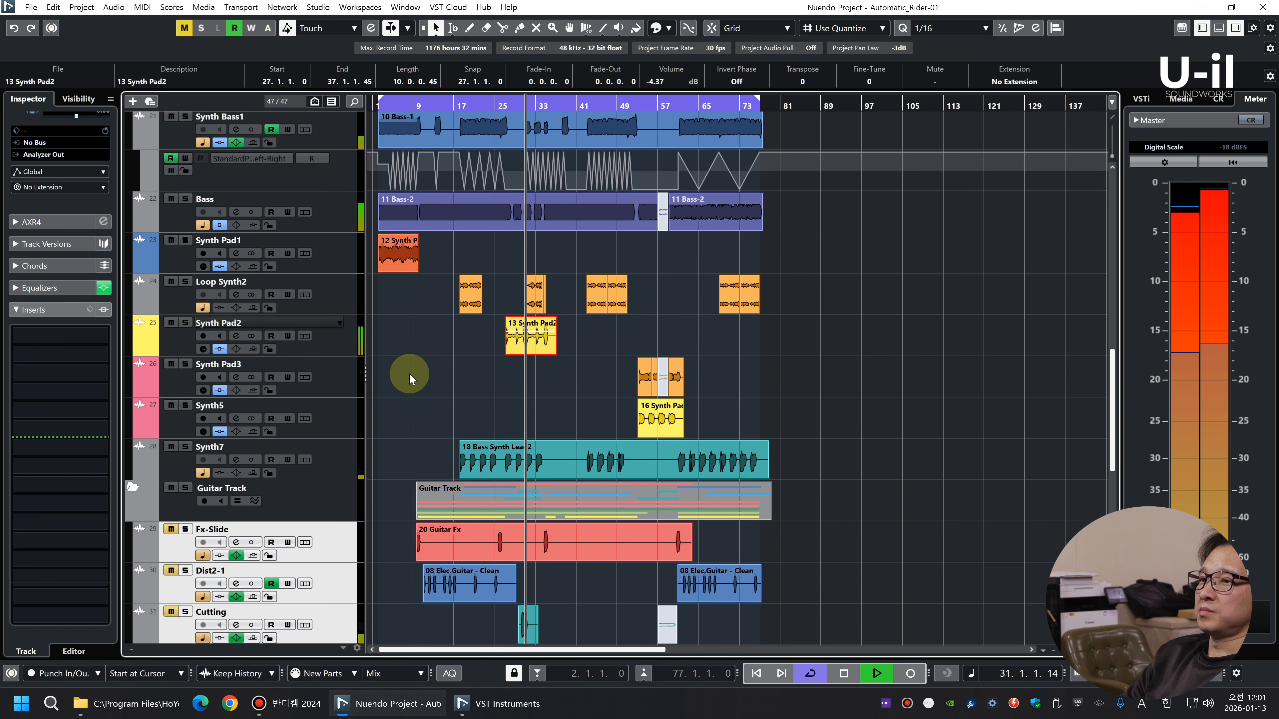
Set the Loop Synth2 fader to -5.35 dB and the Synth Pad2 fader to -2.52 dB in the mixer
left_click(347, 348)
key("F3")
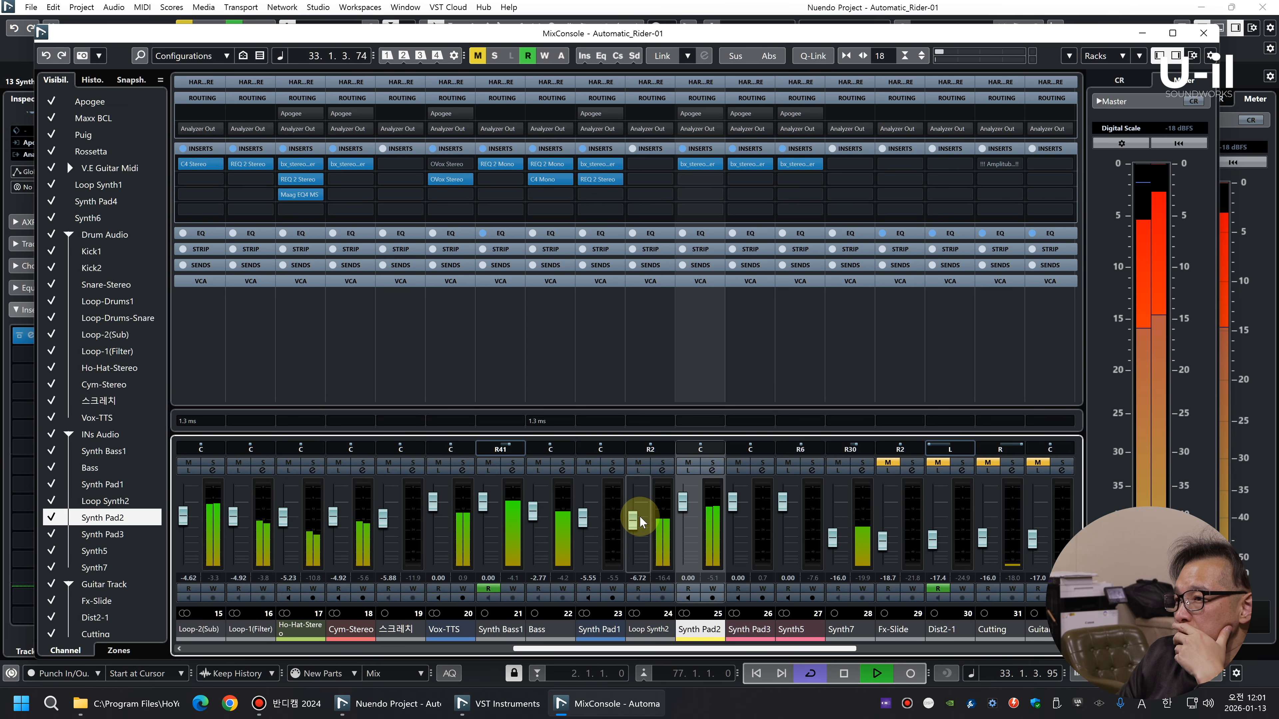
left_click(635, 529)
left_click_drag(633, 520, 685, 507)
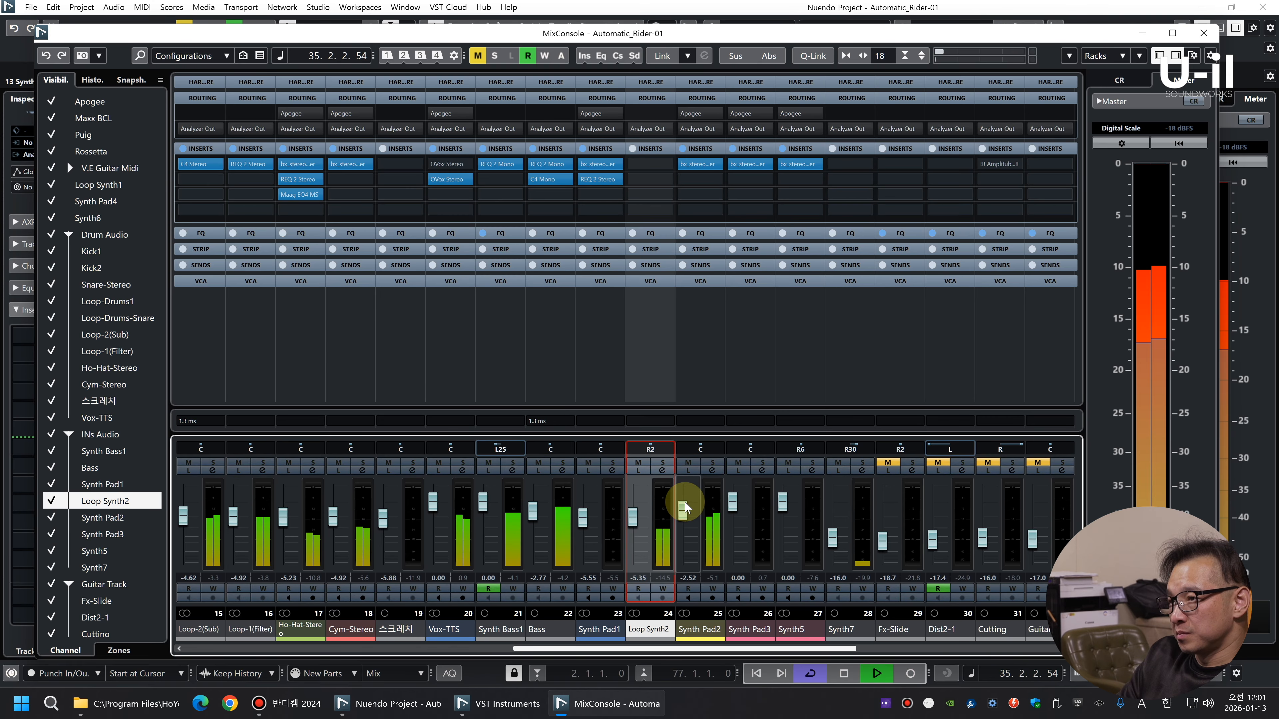
key("F3")
Listen to the song without guitars while examining the drum, bass and synth tracks in the arrangement
scroll(755, 322, "up", 10)
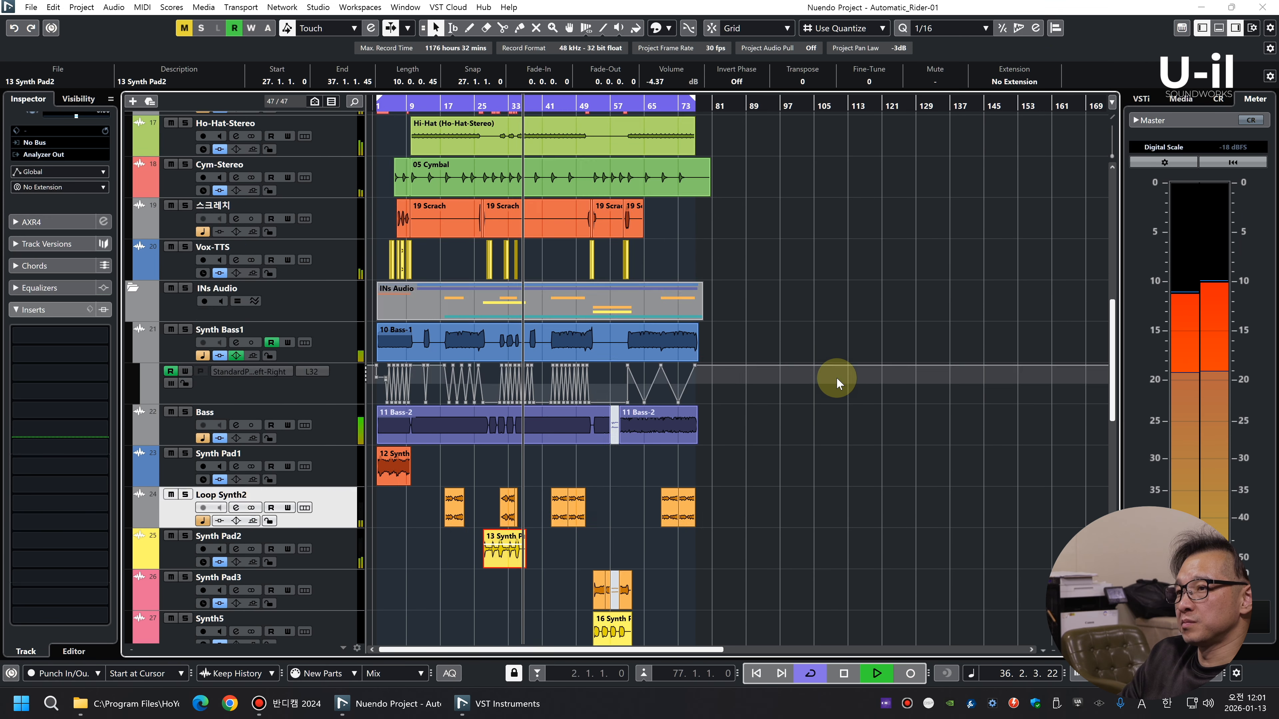
key("shift+g")
key("shift+g")
key("shift+h")
key("h")
key("h")
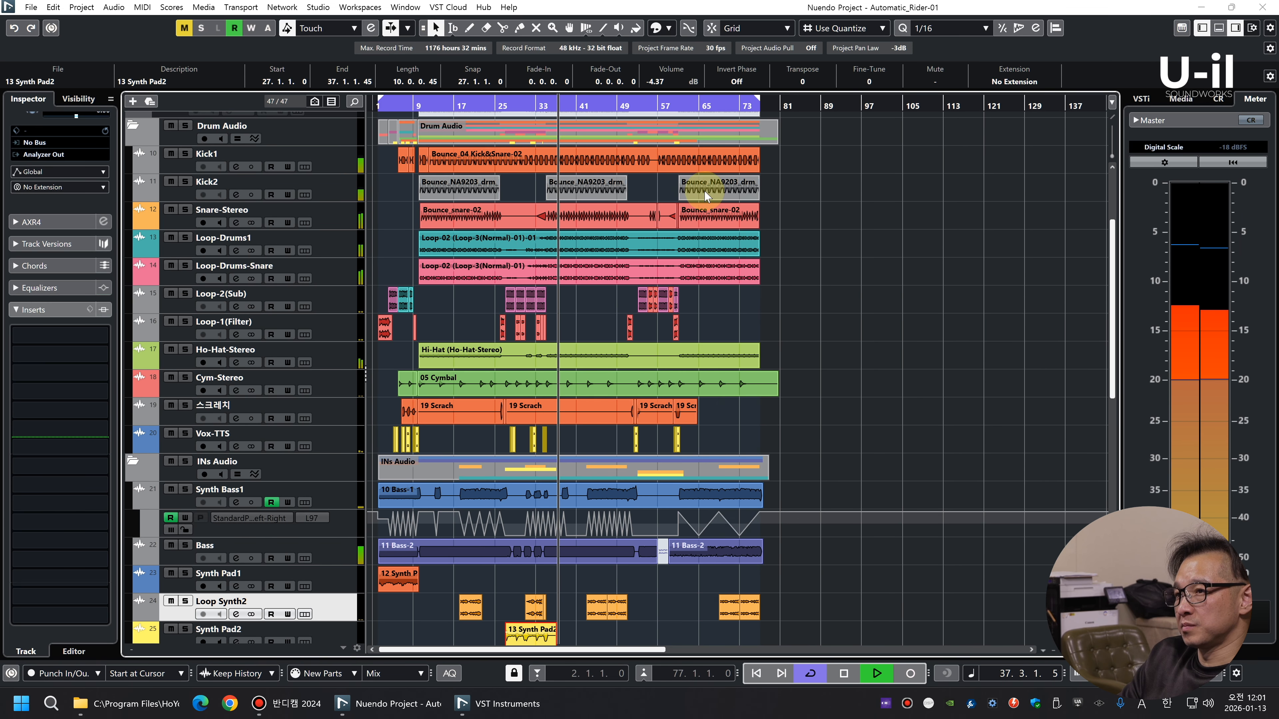
scroll(729, 299, "up", 4)
key("g")
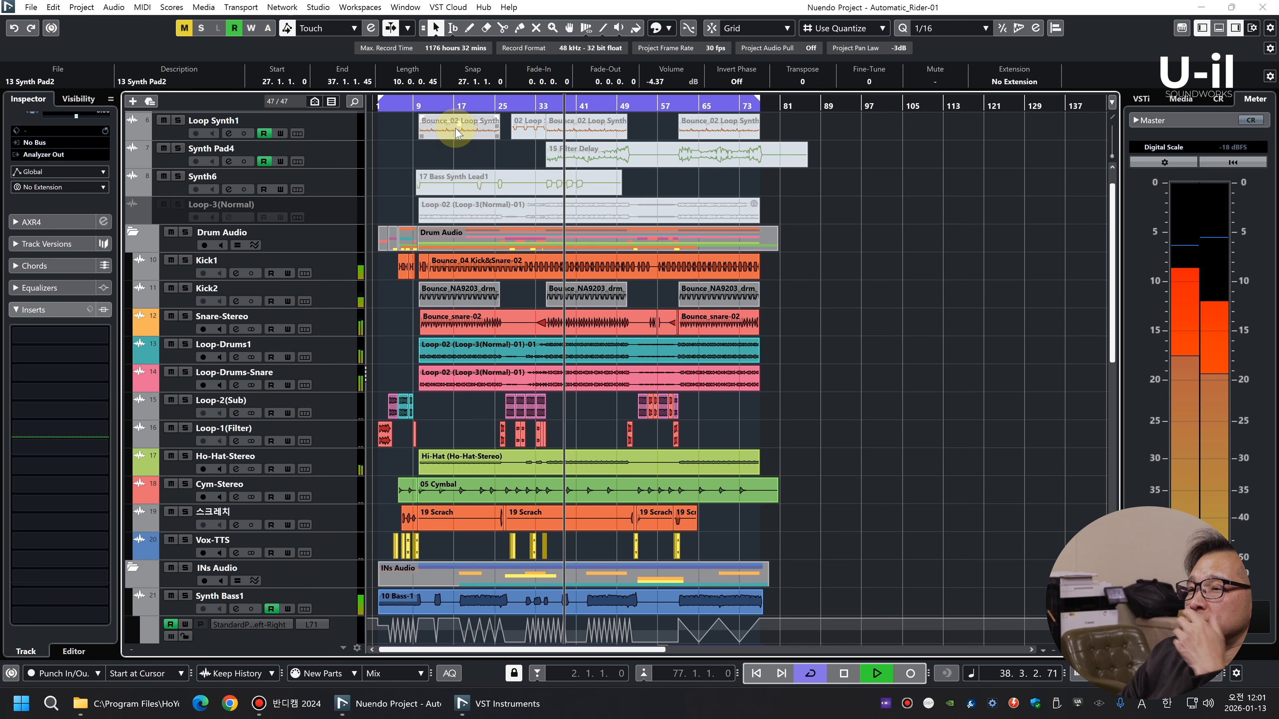
scroll(821, 336, "down", 10)
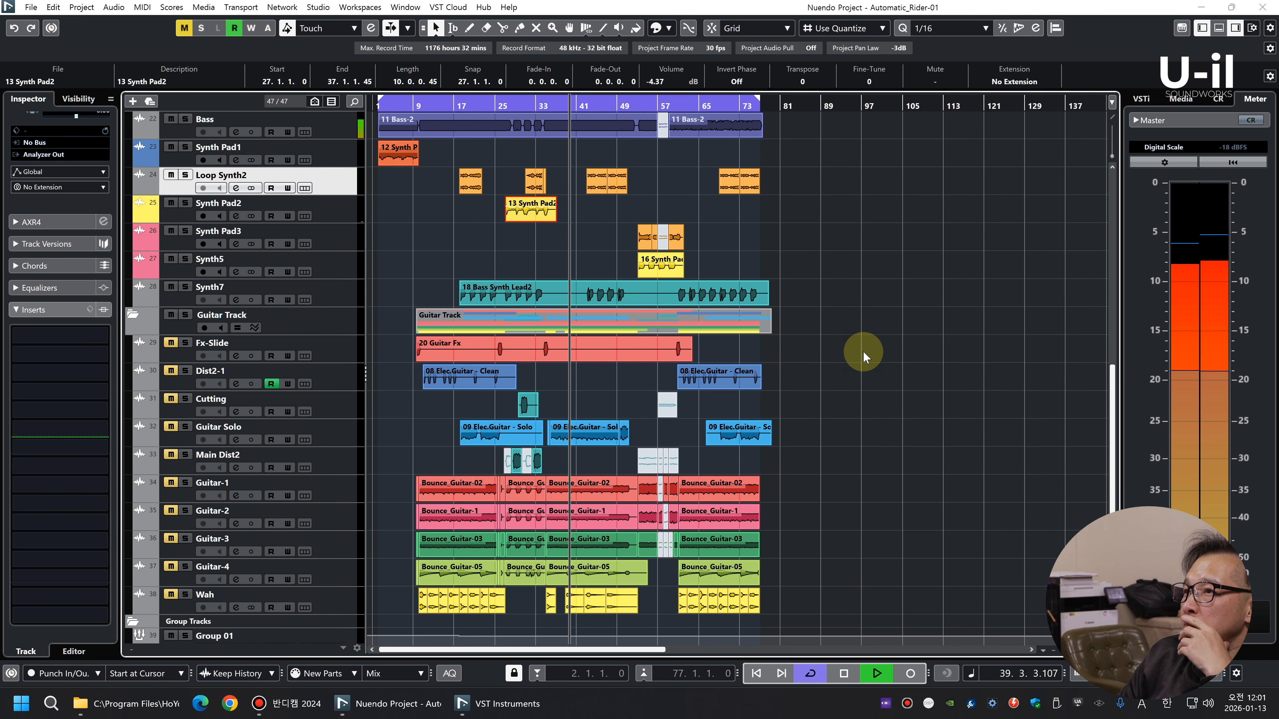
scroll(887, 345, "up", 5)
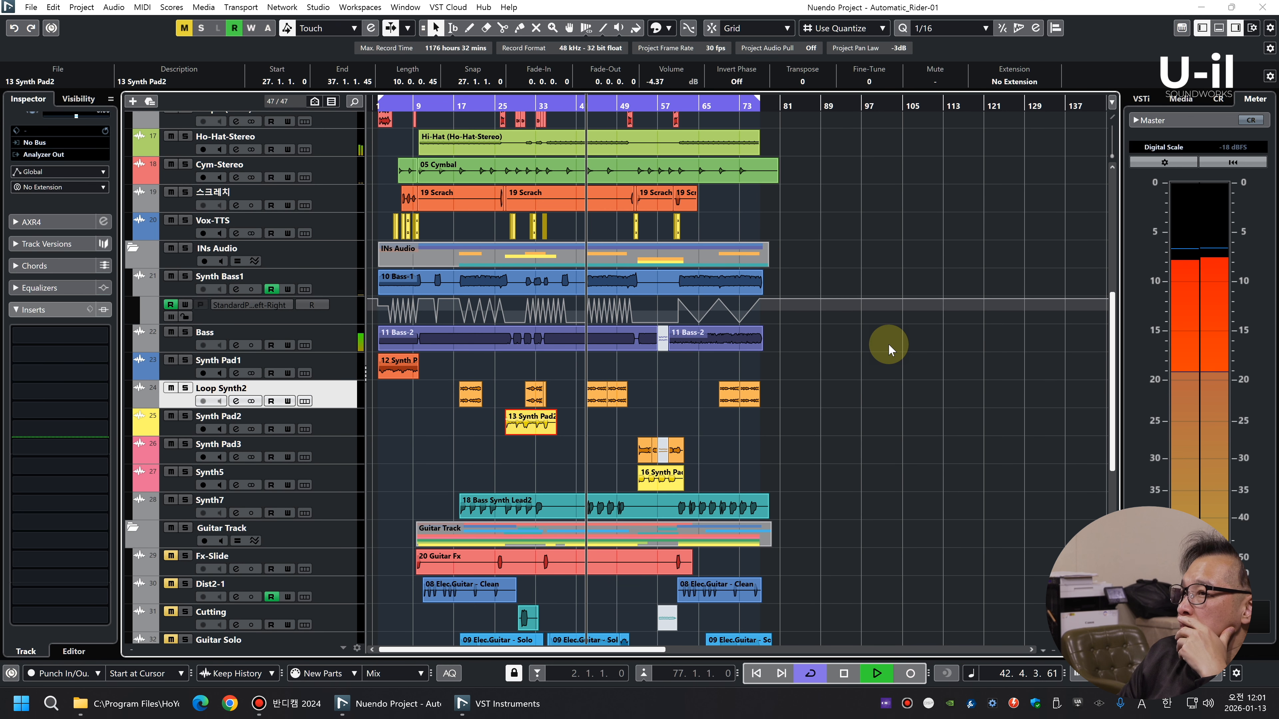
scroll(908, 397, "up", 8)
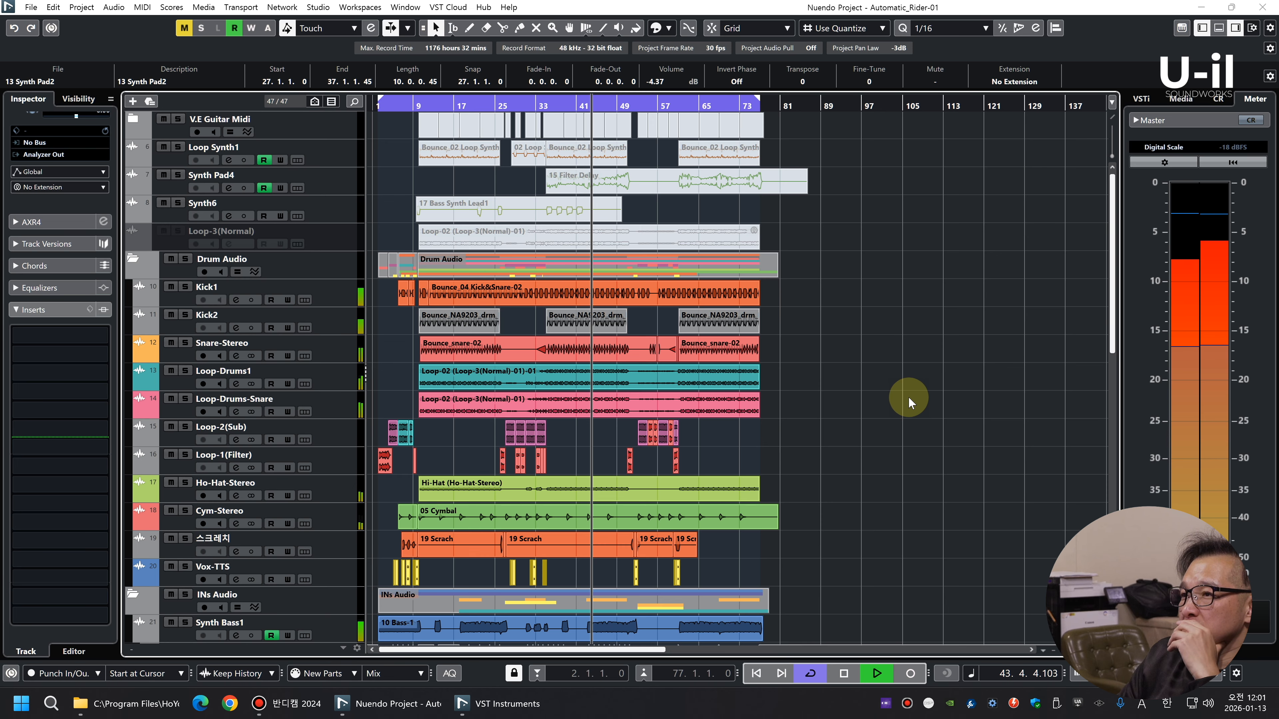
scroll(908, 396, "down", 7)
Check the Synth Bass1 track's equalizer settings and set the track volume to -4.60 dB
left_click(335, 312)
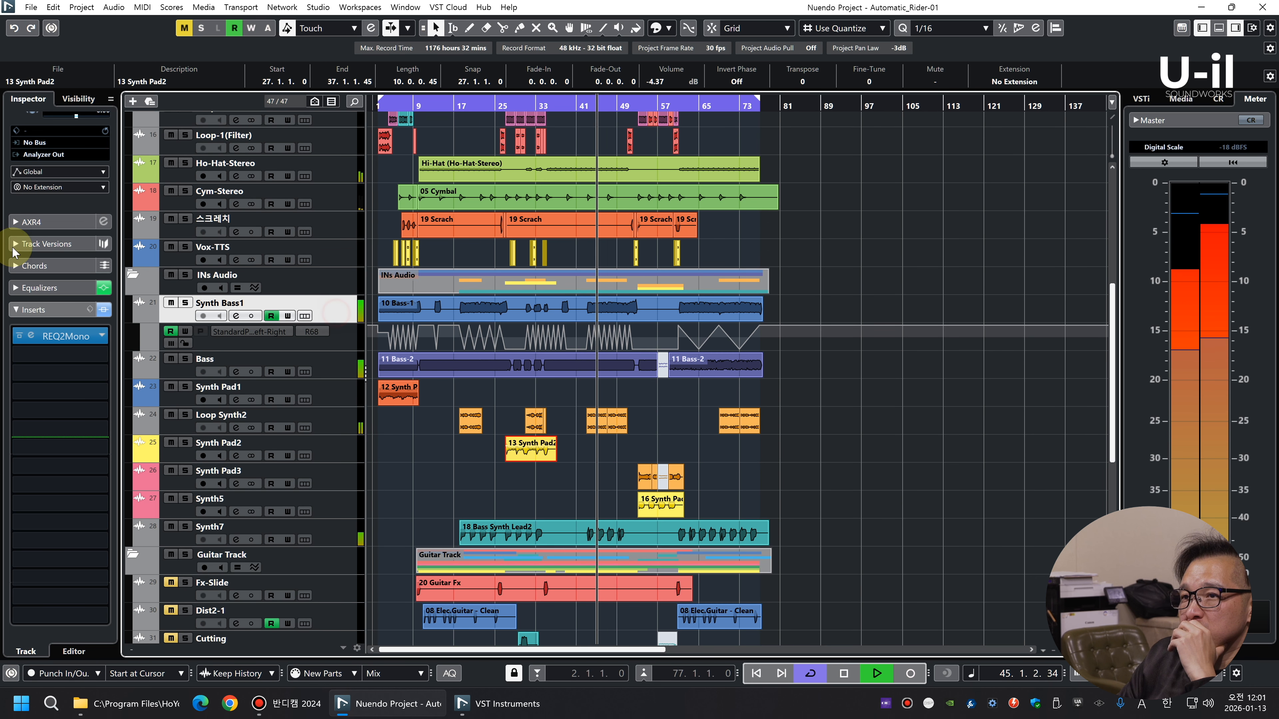
left_click(42, 287)
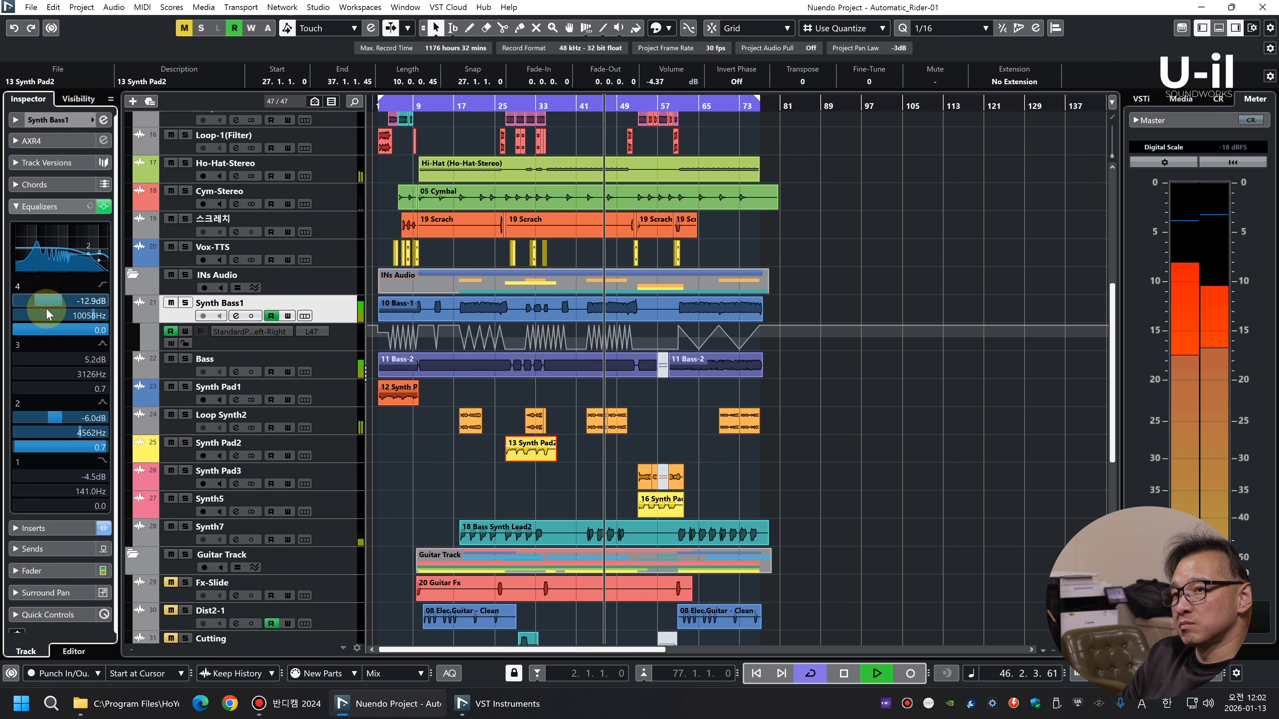
left_click(30, 206)
left_click(13, 122)
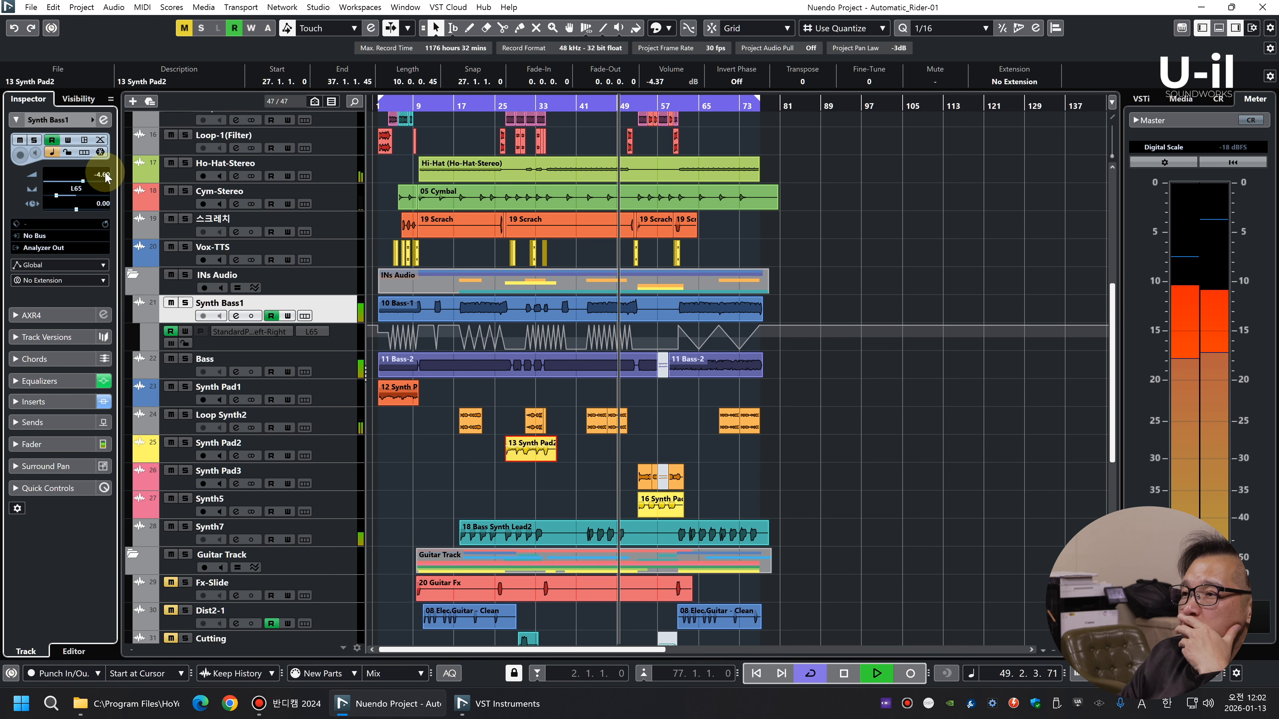
left_click(919, 263)
scroll(942, 302, "up", 4)
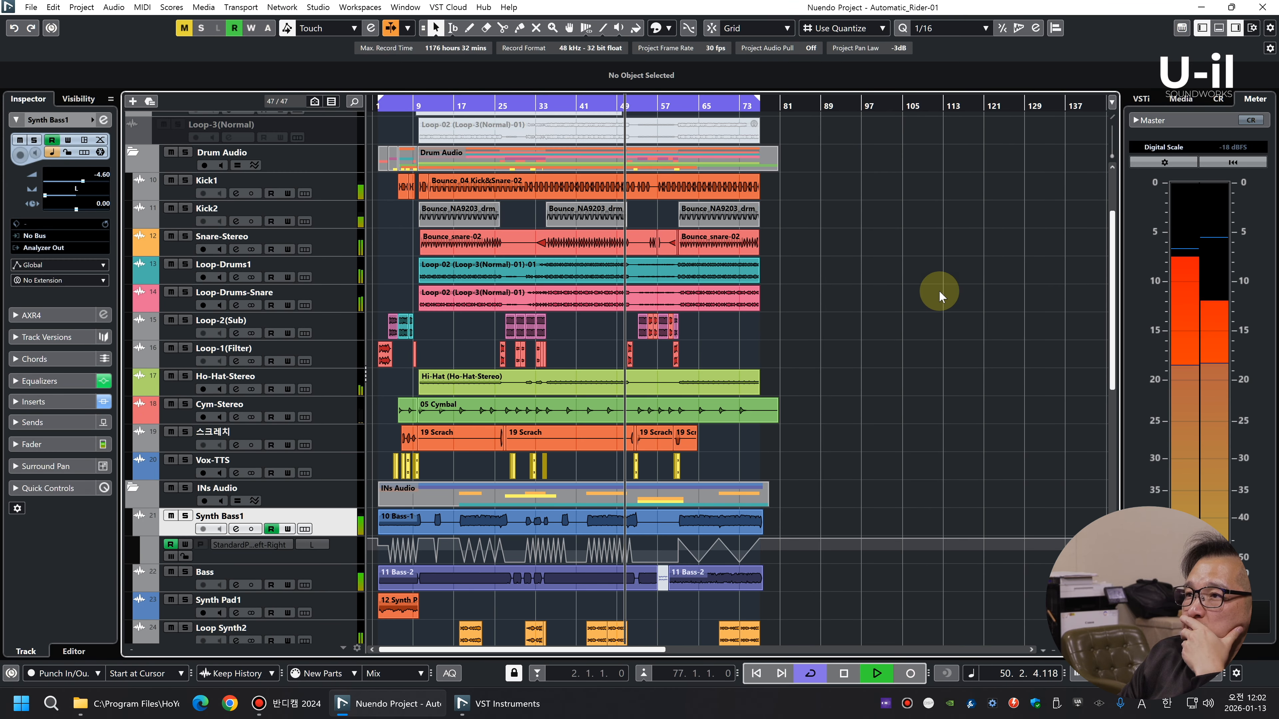
Replay from about bar 35 and set the Bass track's volume to -4.59 dB while listening
left_click(548, 104)
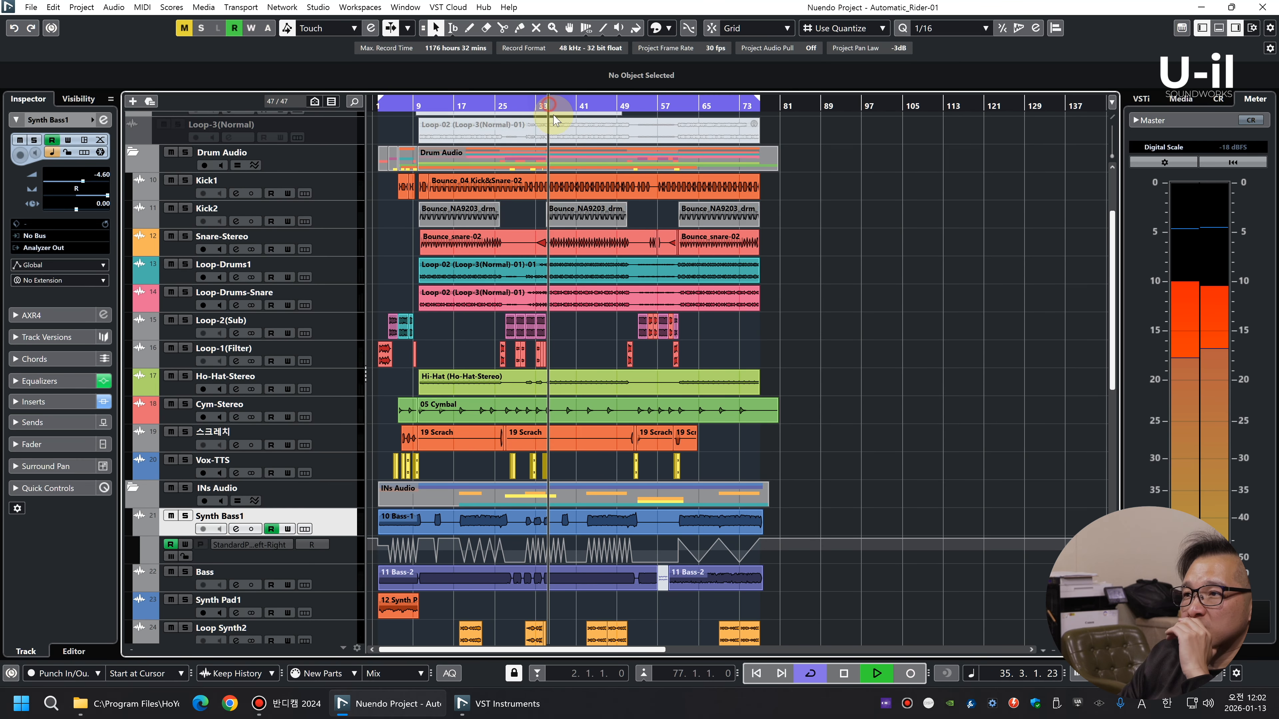
left_click(342, 192)
scroll(910, 356, "down", 5)
left_click(323, 368)
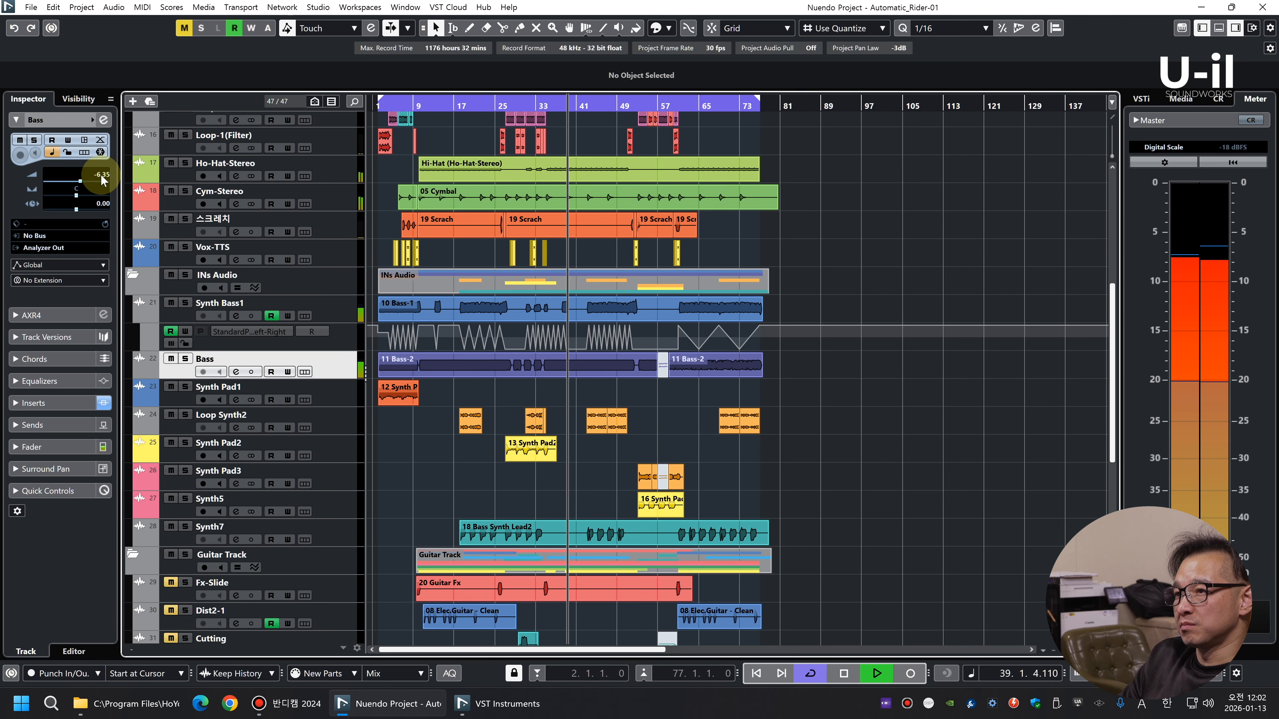
scroll(102, 180, "up", 1)
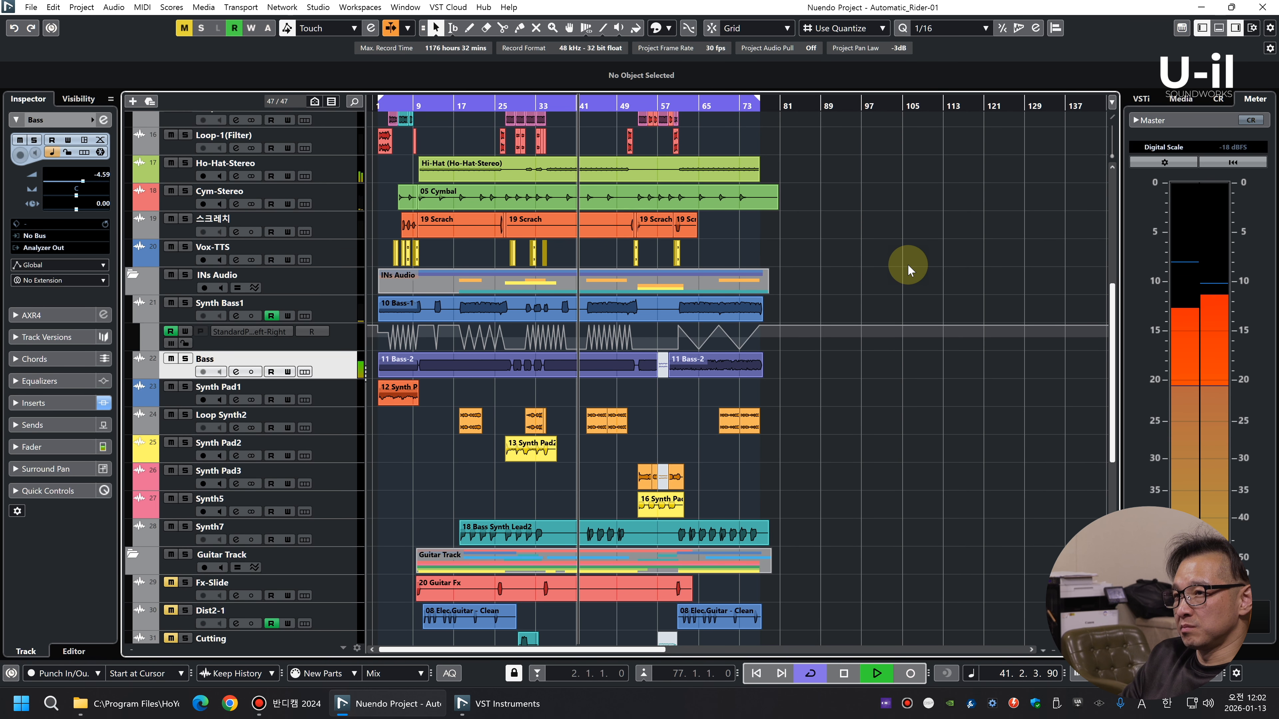
Raise the Kick2 track's volume to about -3.7 dB during playback
scroll(907, 264, "up", 3)
scroll(909, 272, "up", 5)
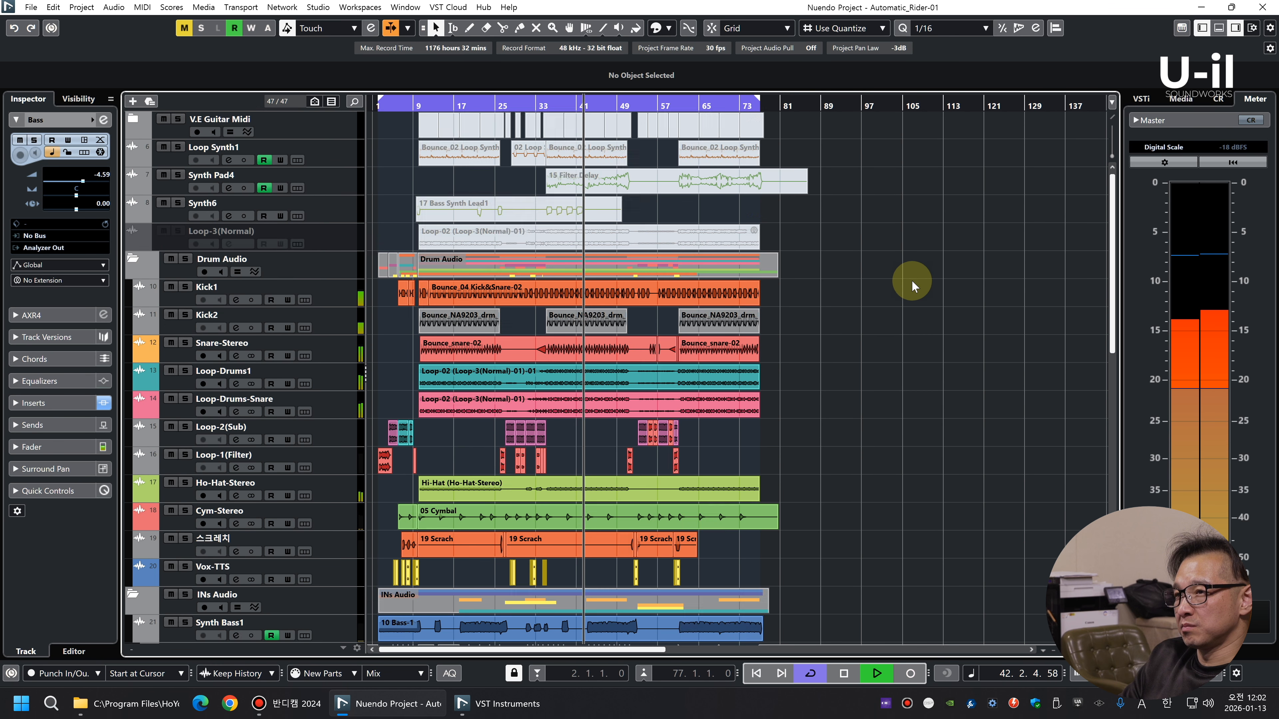
left_click(344, 324)
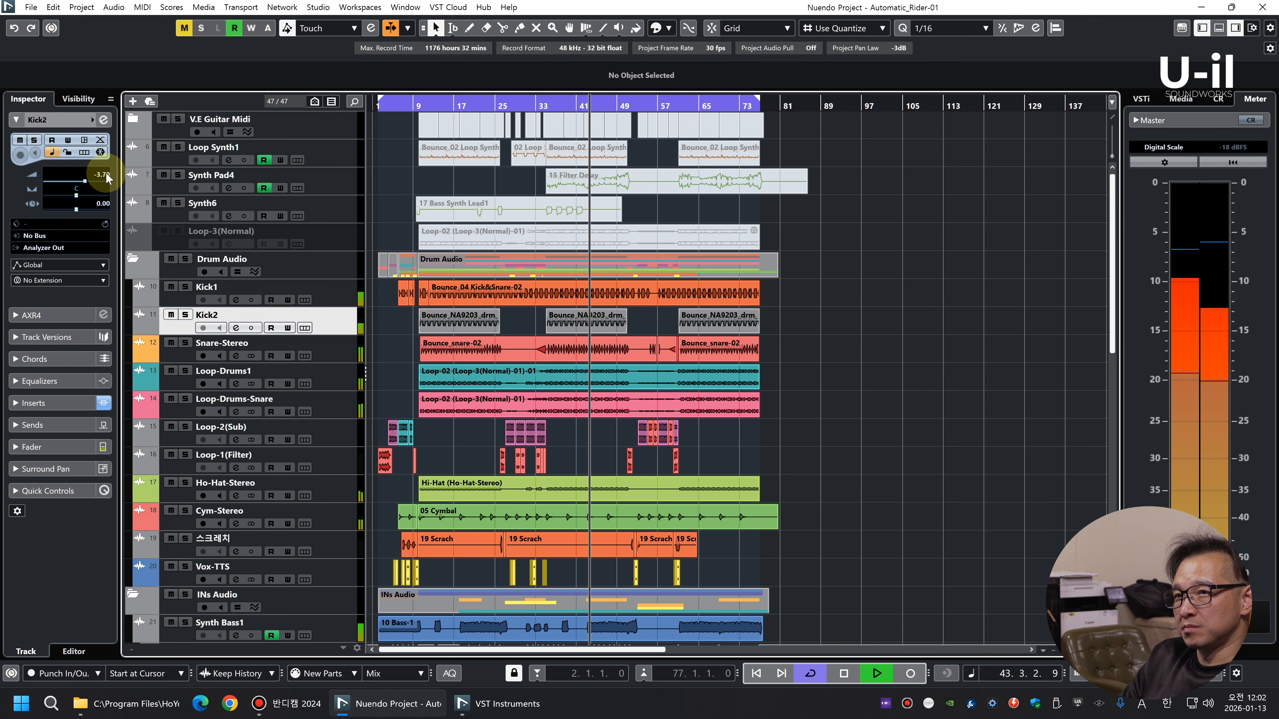
Select all Kick1 clips, raise their volume to -8.06 dB, check the track's inserts and replay from around bar 11
left_click(336, 297)
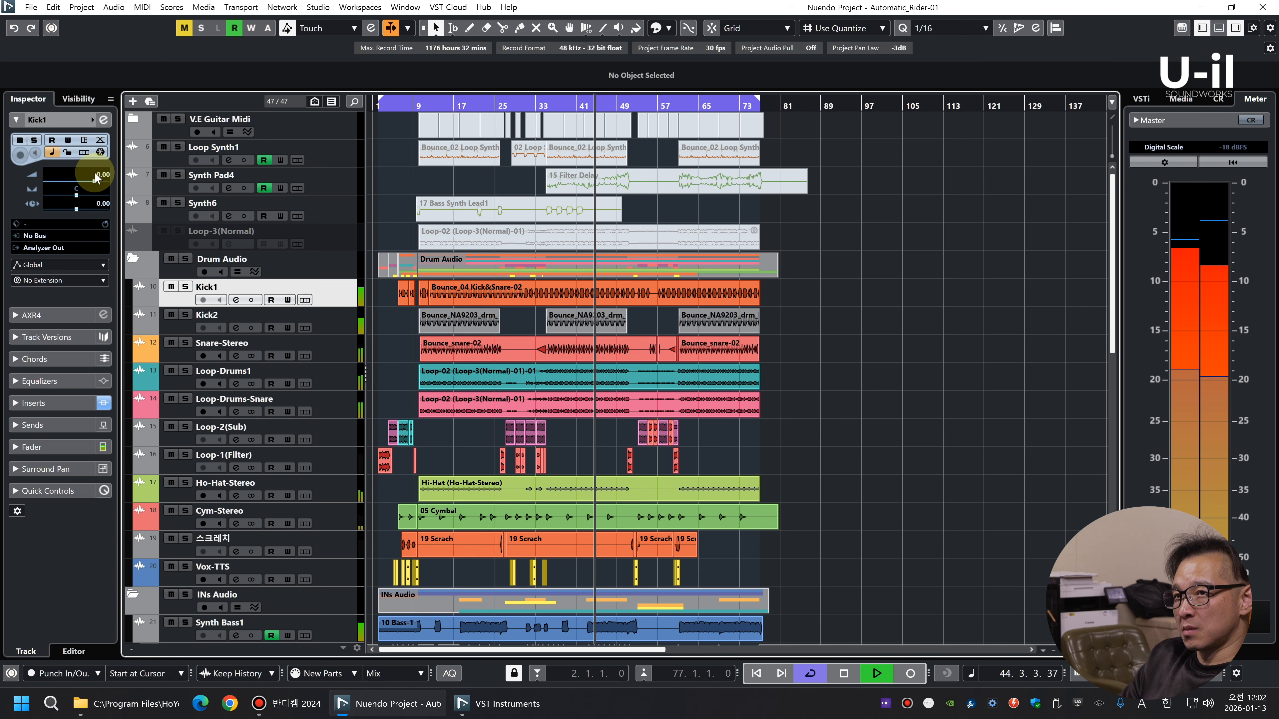
left_click_drag(822, 298, 351, 289)
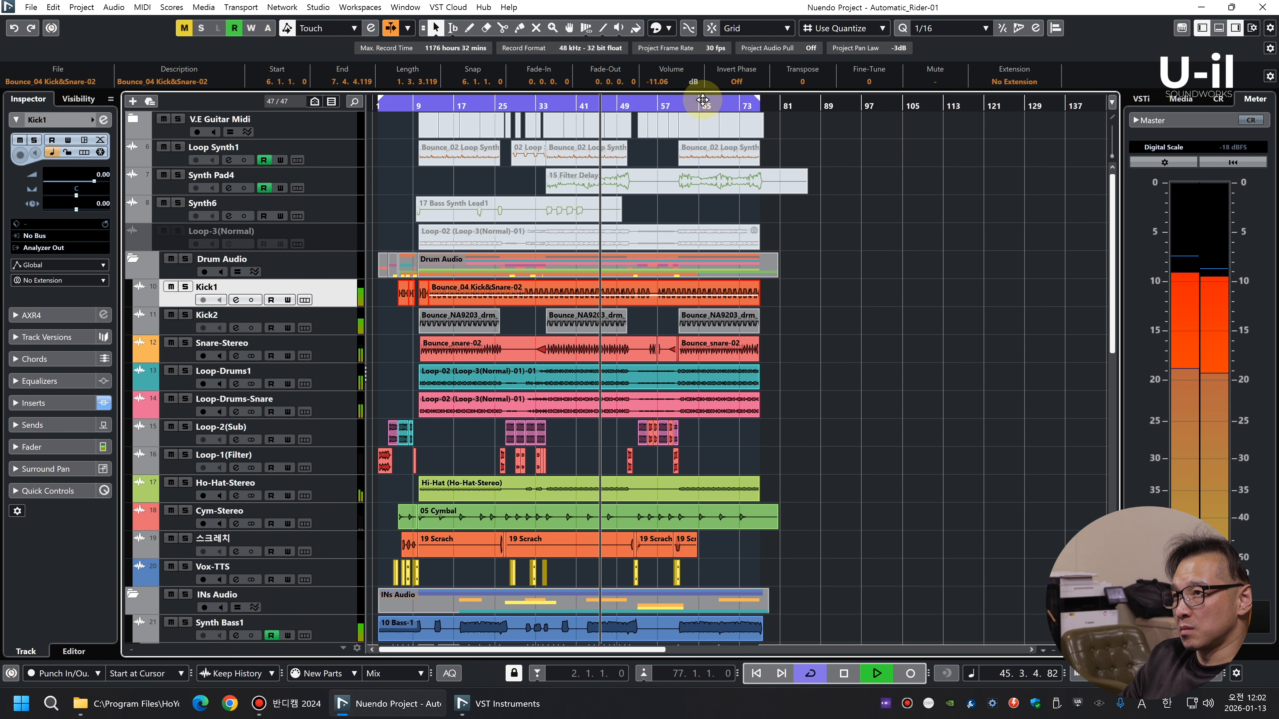
scroll(669, 84, "up", 2)
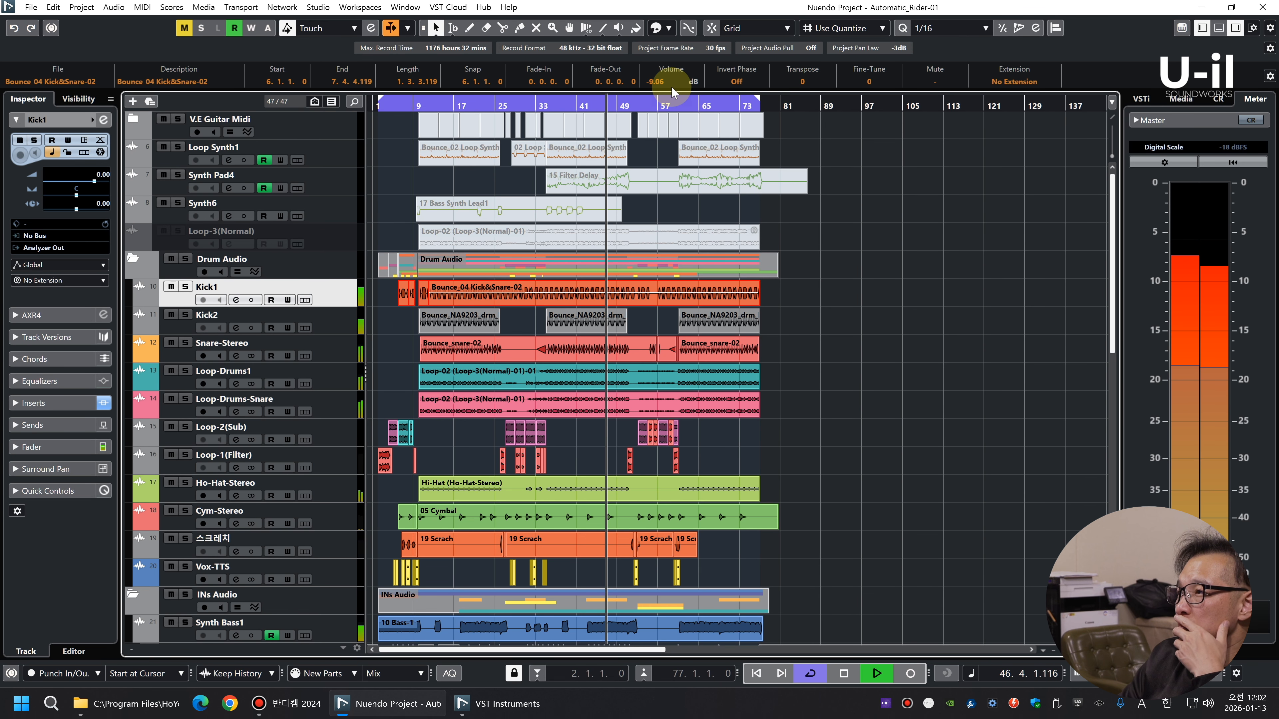
left_click(51, 403)
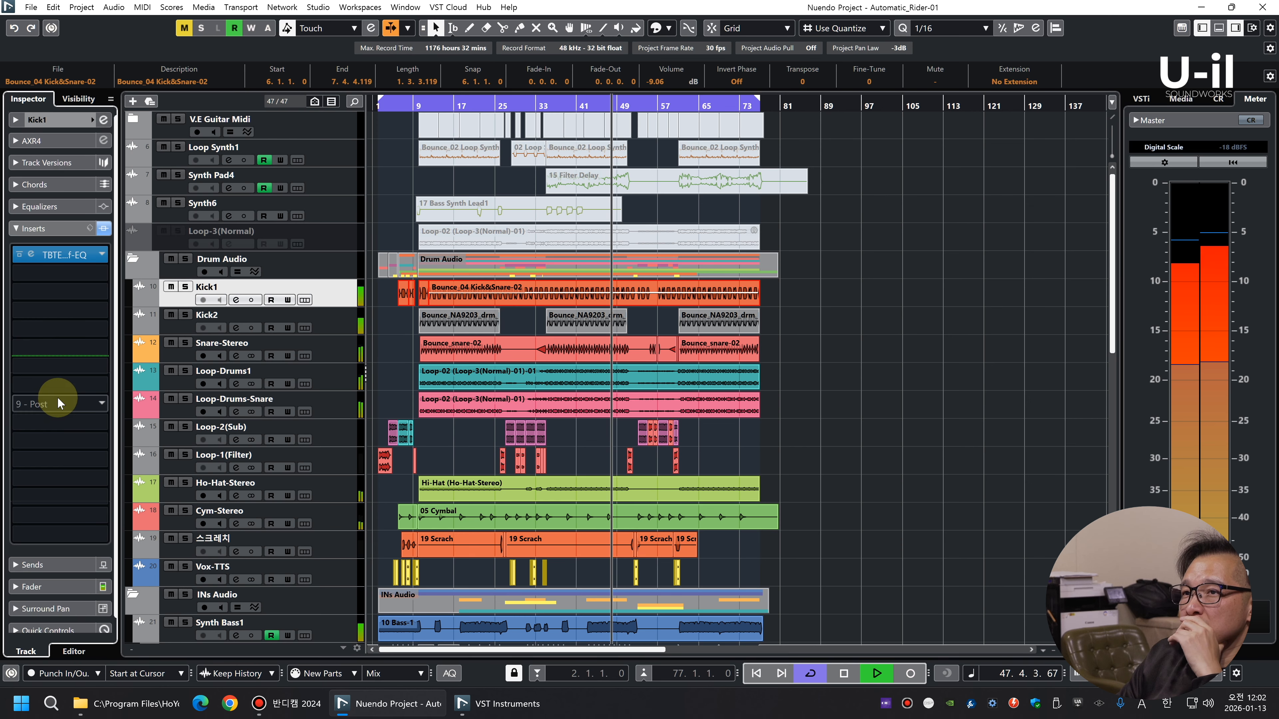
left_click(78, 121)
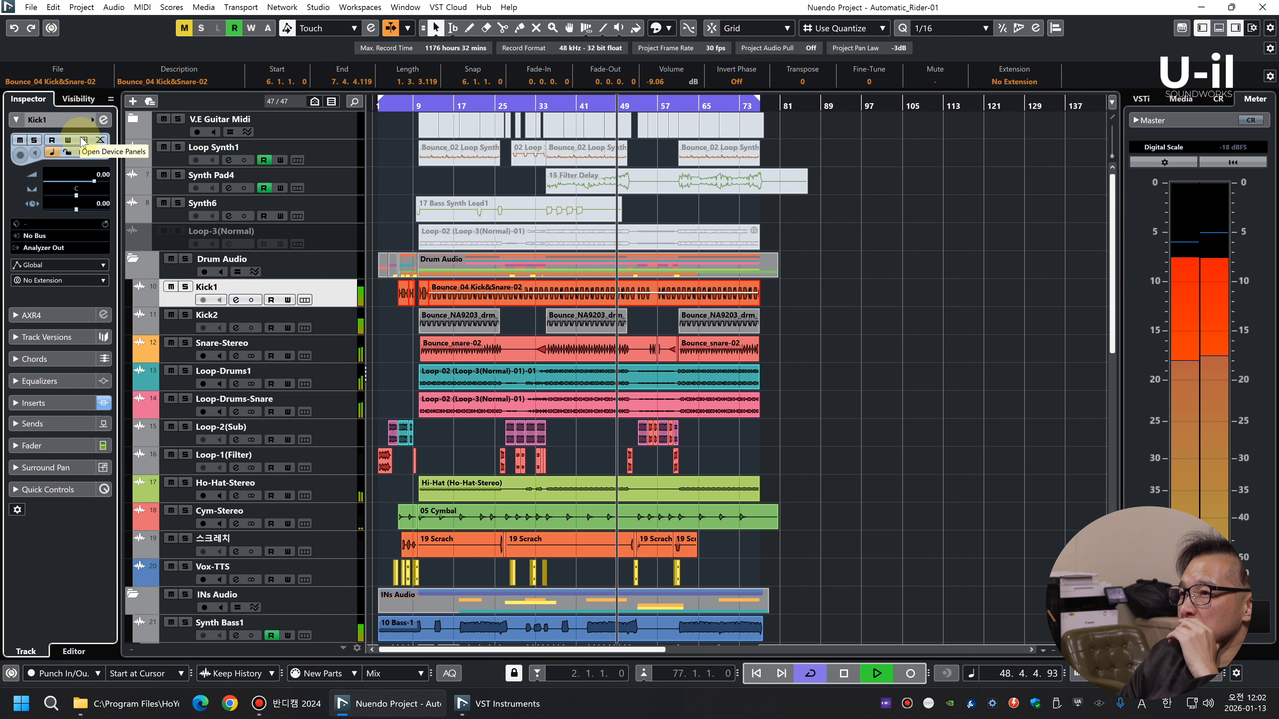
scroll(676, 81, "up", 1)
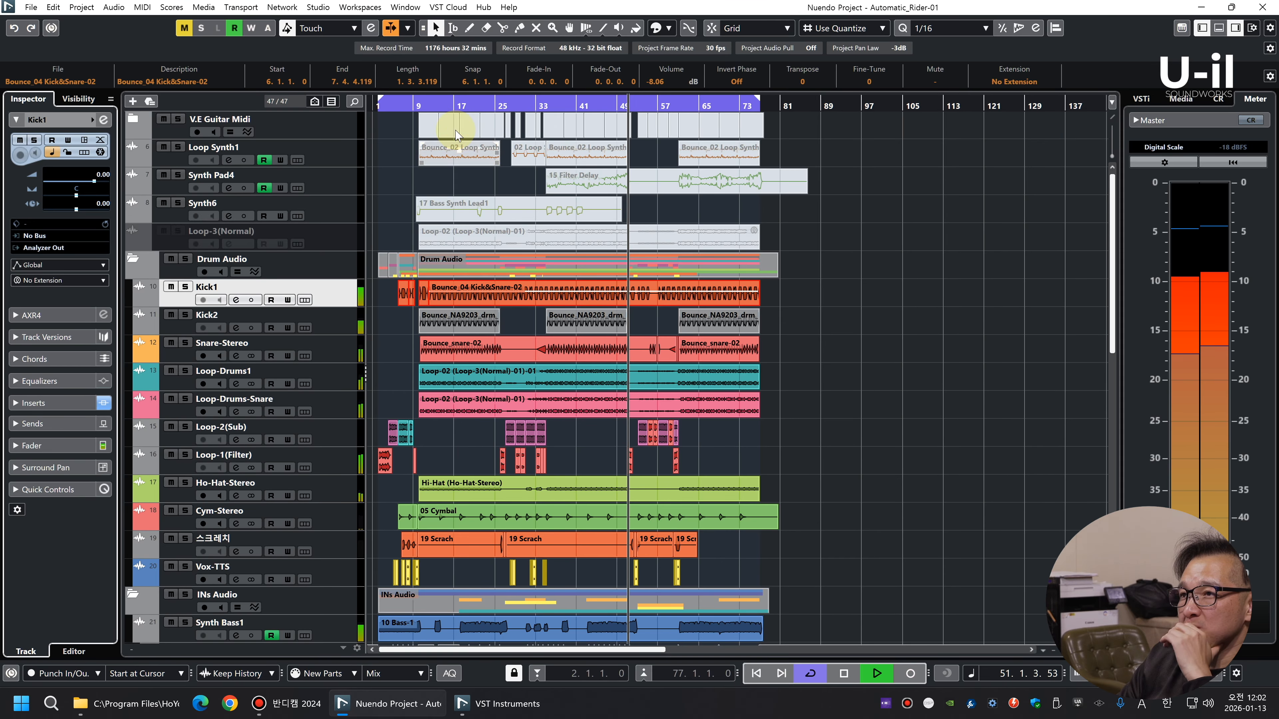
left_click(431, 105)
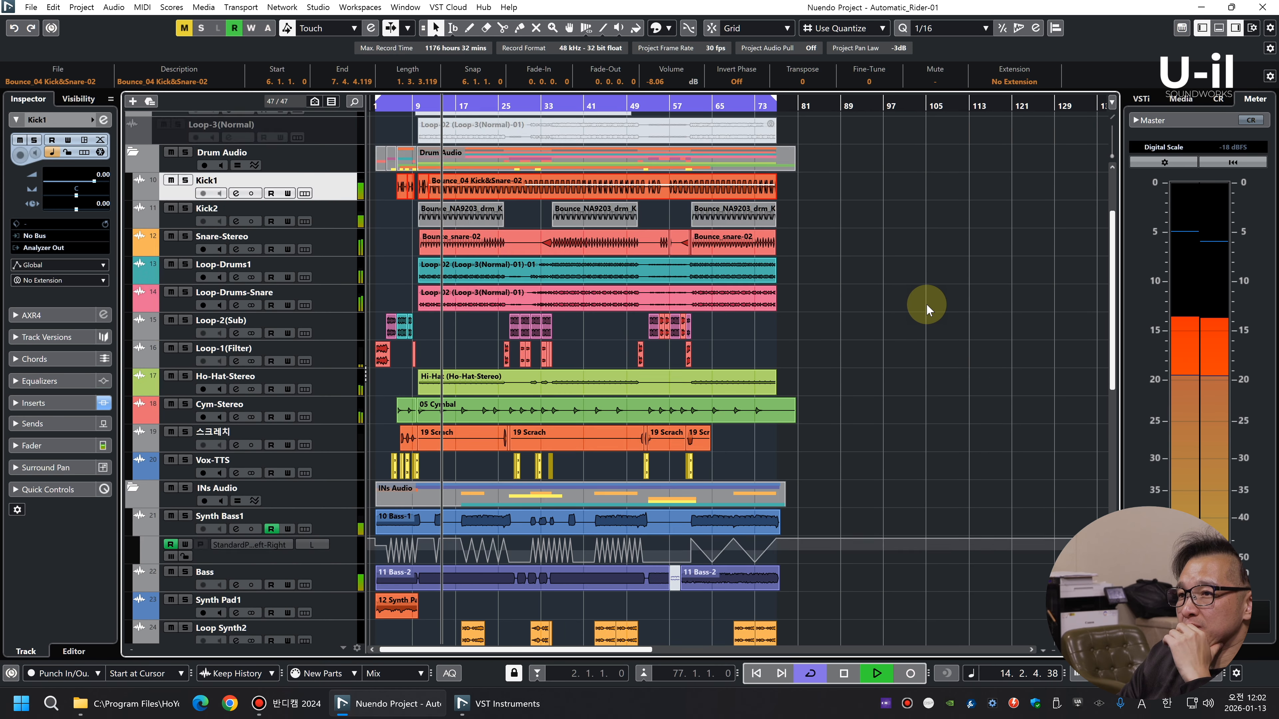
Reduce the Loop-Drums-Snare cut in its Kirchhoff-EQ insert to -4.50 dB at 225.55 Hz and close the plug-in
scroll(927, 304, "down", 6)
left_click(353, 194)
left_click(573, 185)
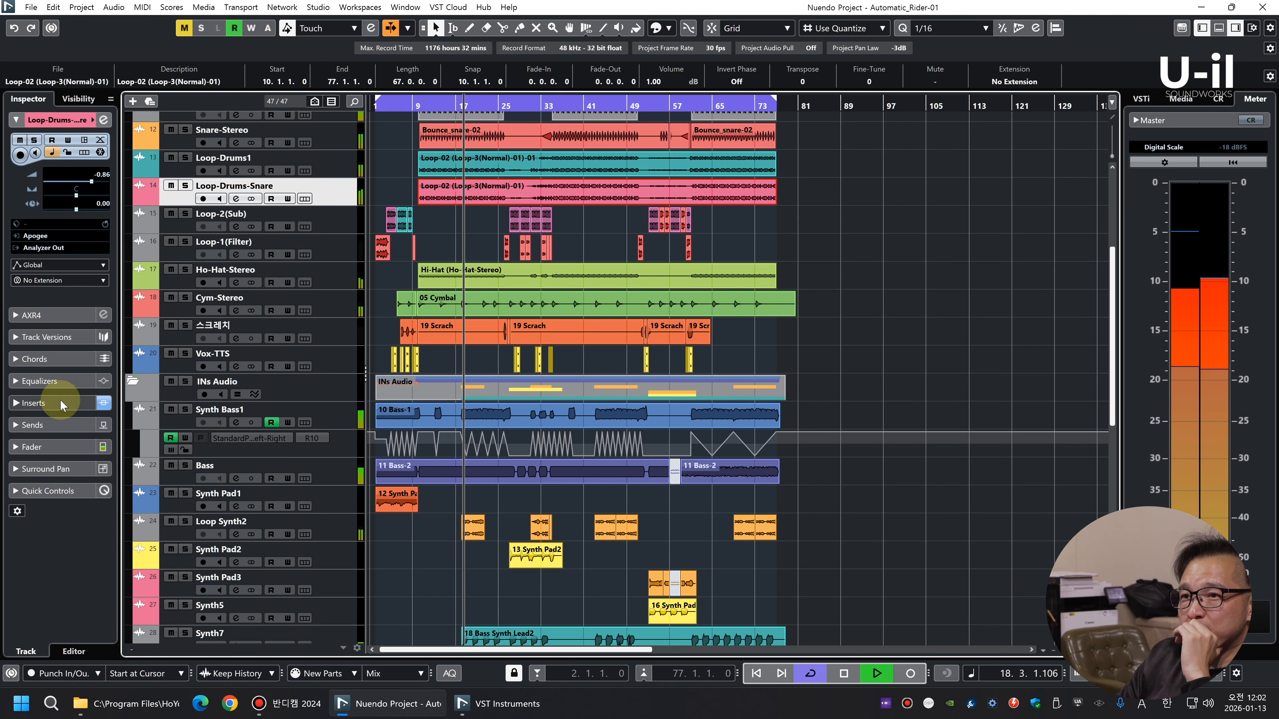
left_click(71, 399)
left_click(30, 273)
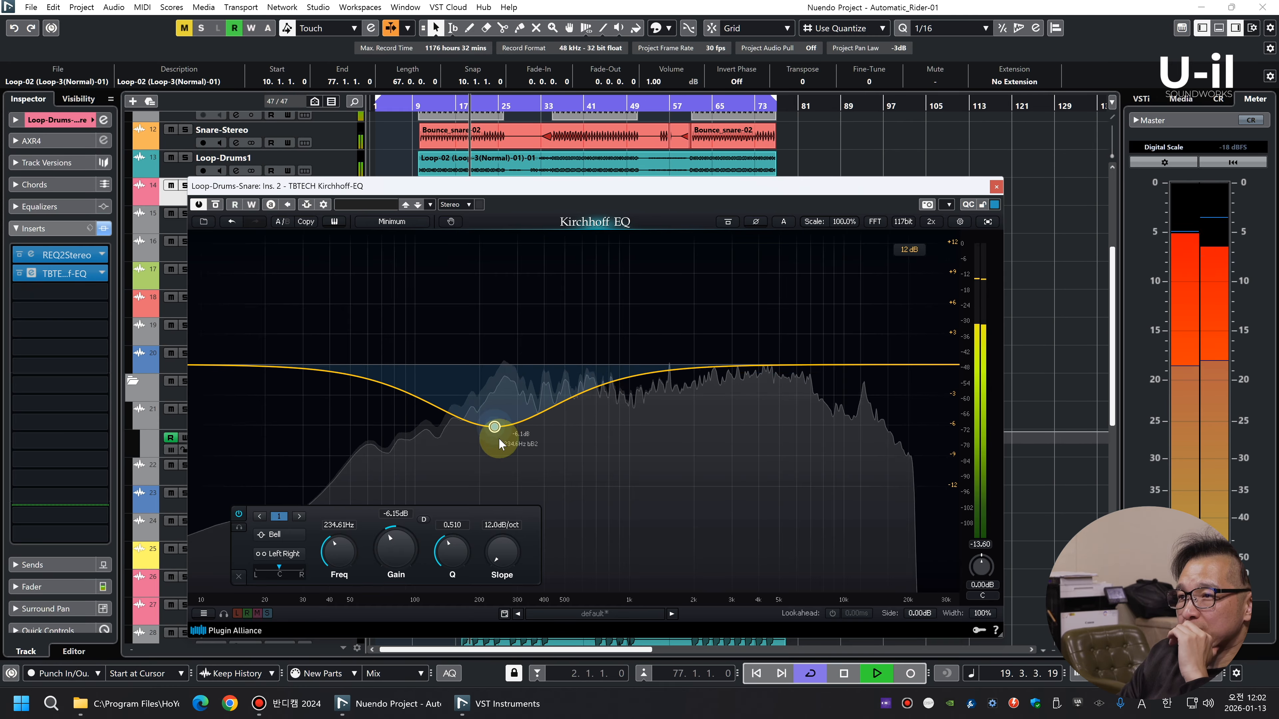
left_click_drag(494, 427, 491, 409)
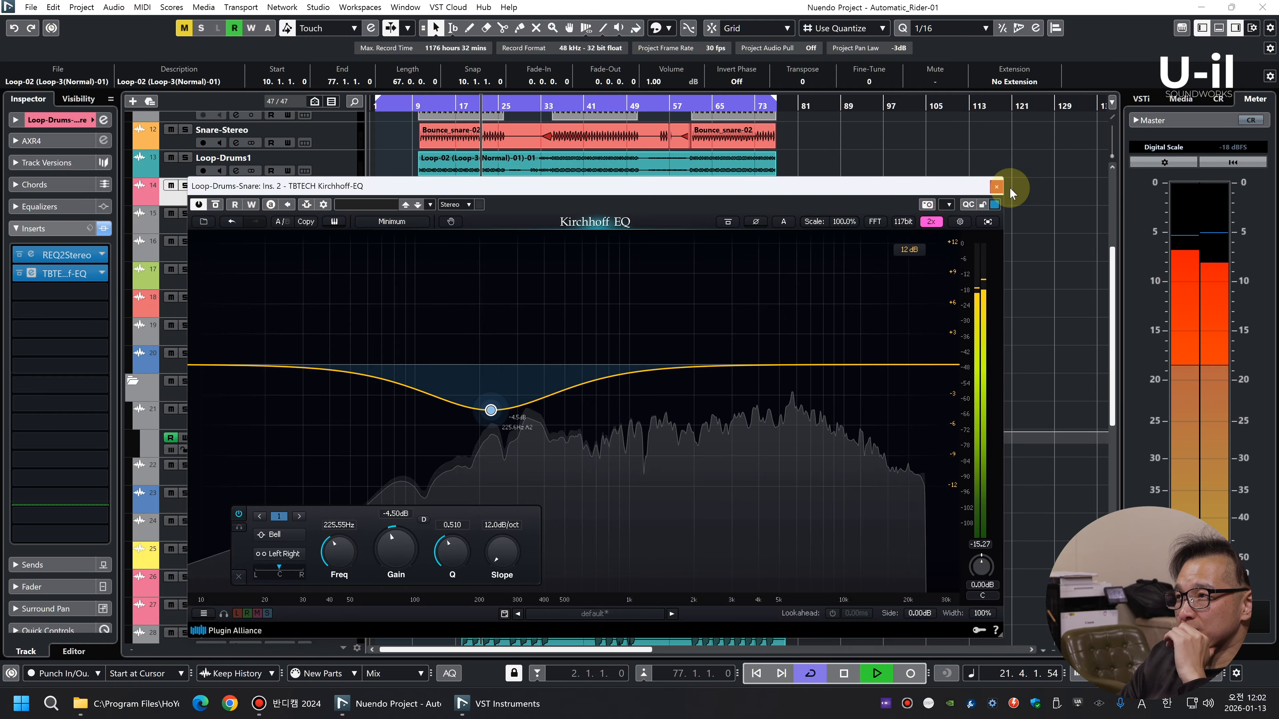
left_click(995, 187)
Set the bell cut in the Loop-Drums1 track's Kirchhoff-EQ insert to -5.29 dB at 161.72 Hz and close the plug-in
left_click(335, 163)
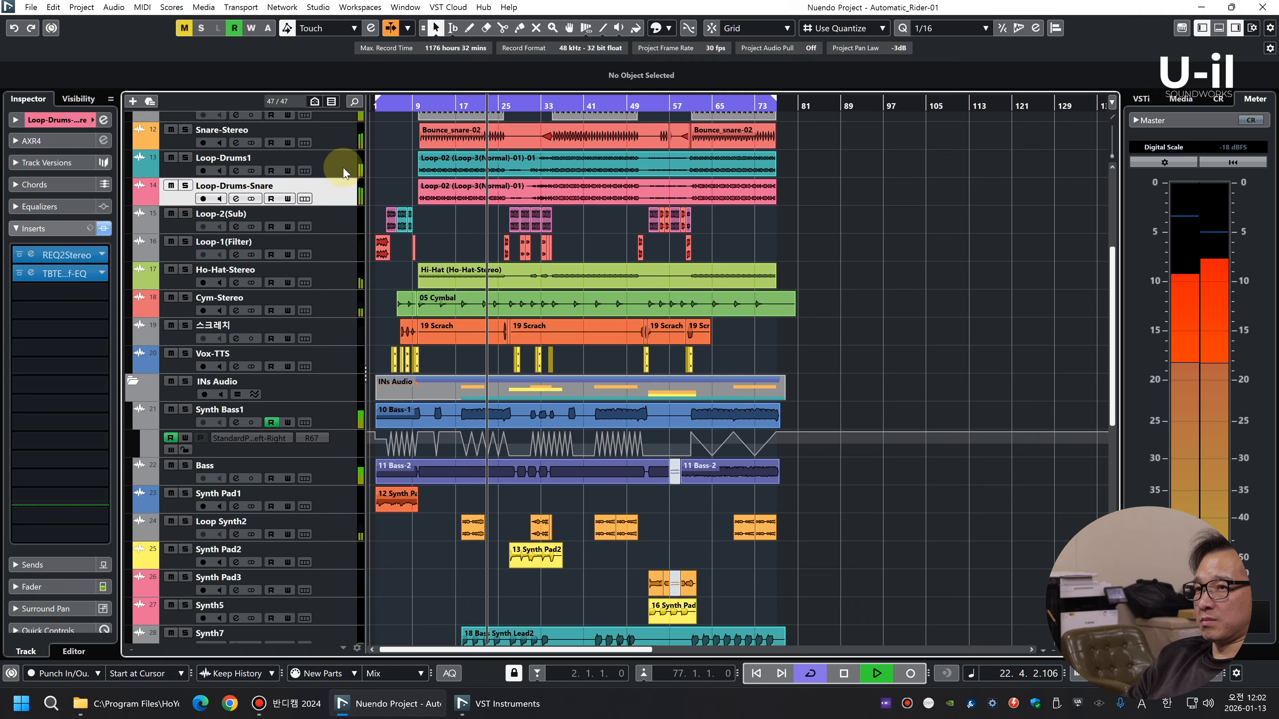
left_click(33, 275)
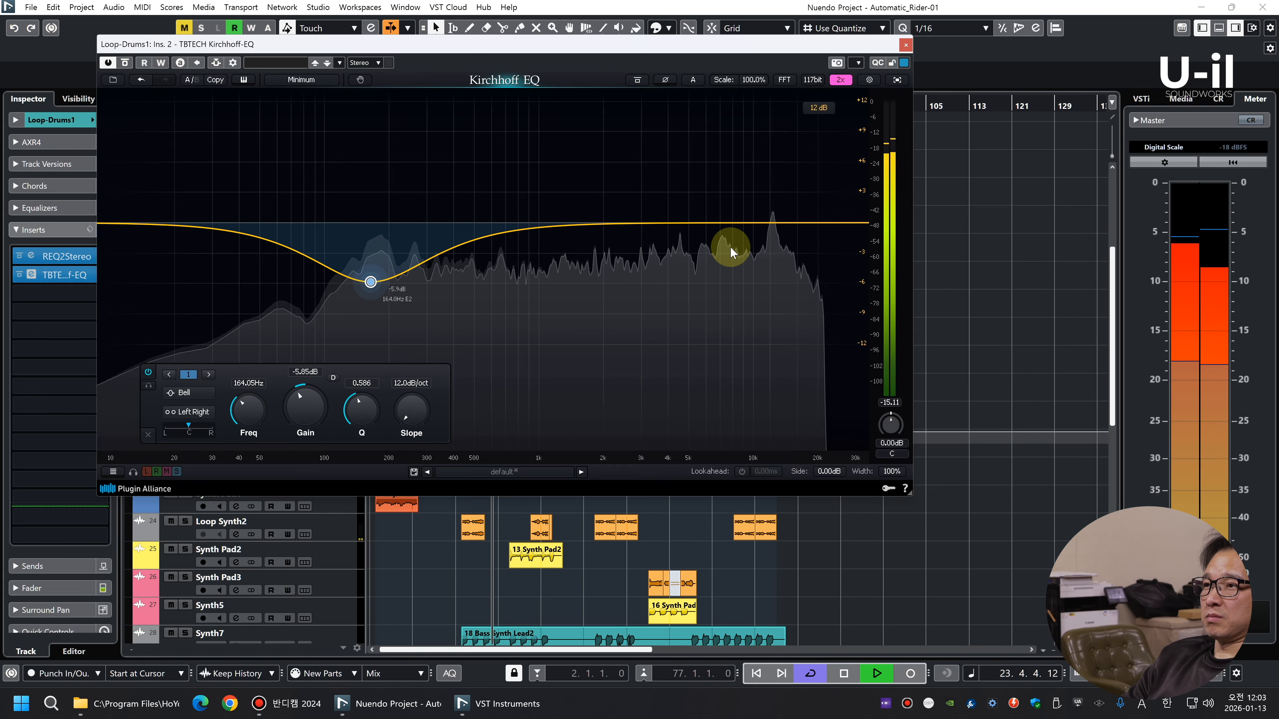
left_click_drag(368, 286, 368, 279)
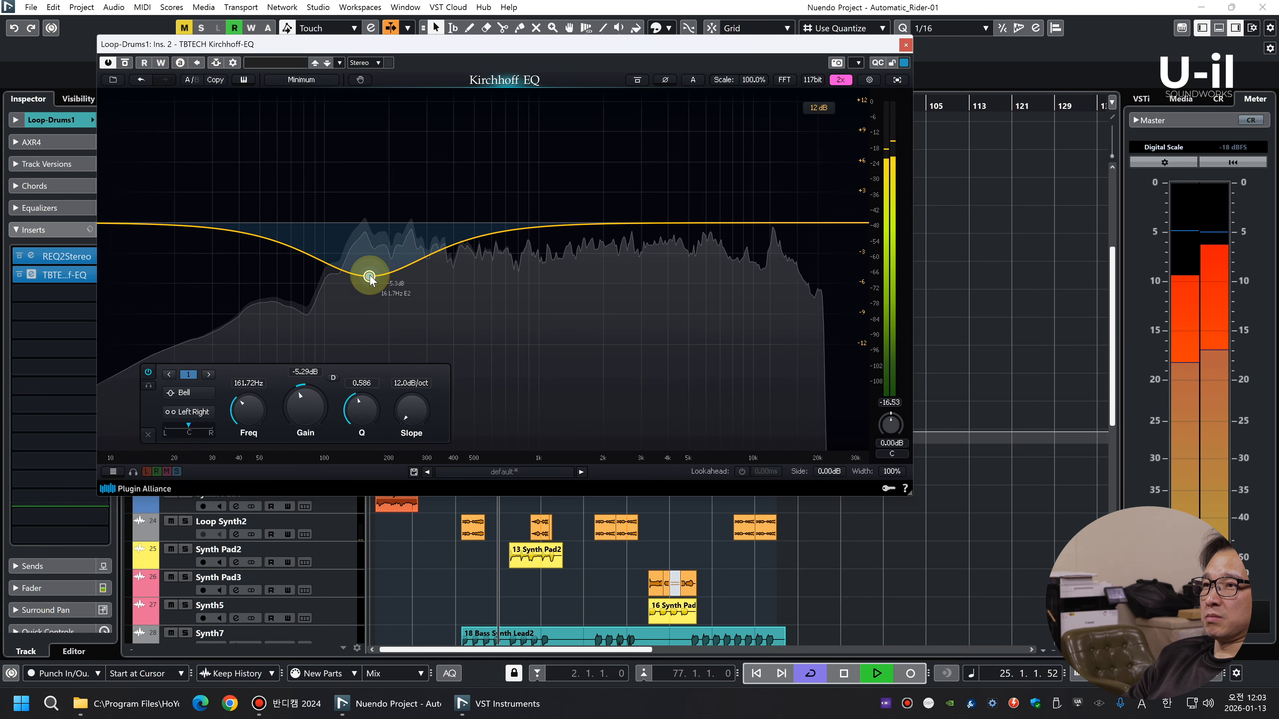
left_click(904, 46)
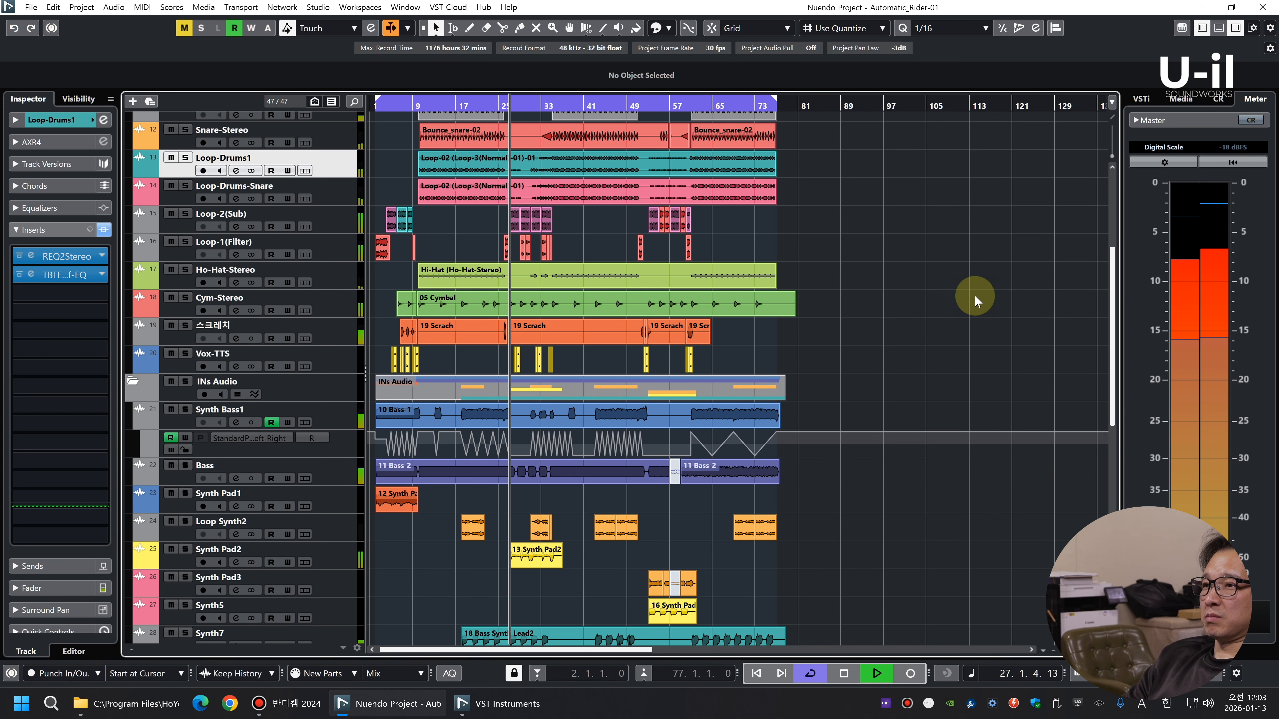
Raise the Loop-2(Sub) track's volume to -5.69 dB during playback
left_click(340, 225)
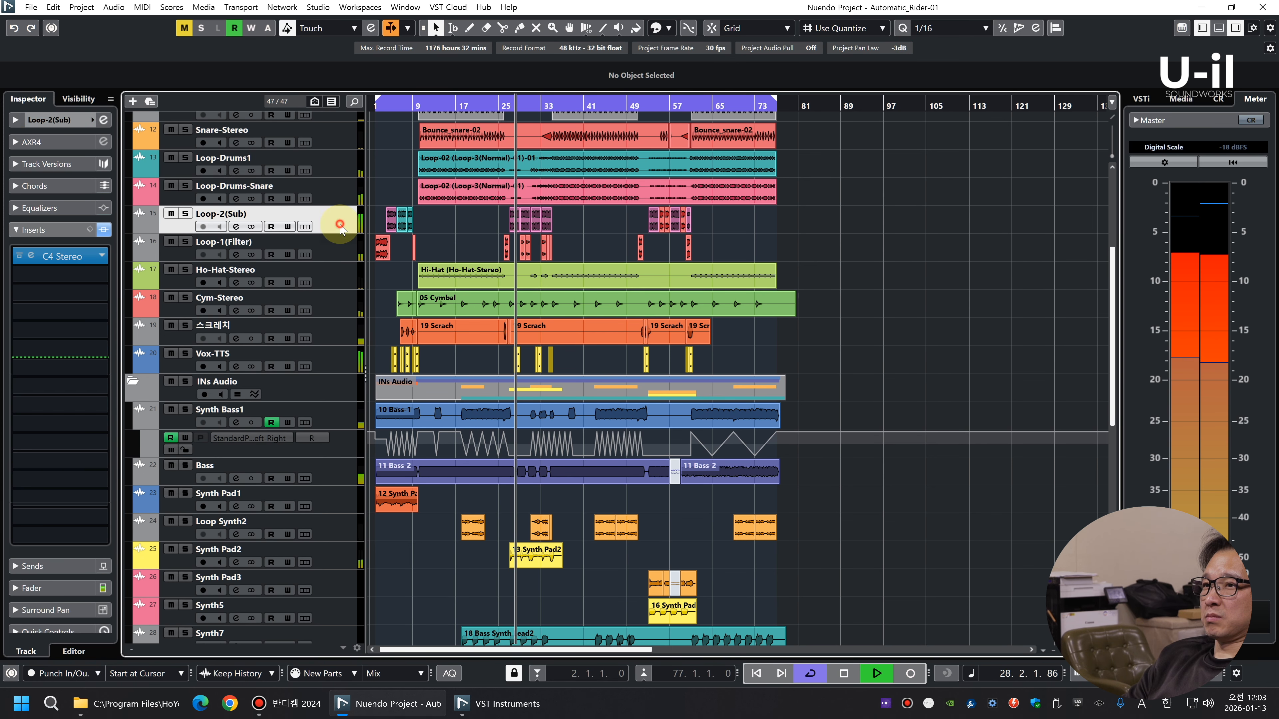
left_click(16, 120)
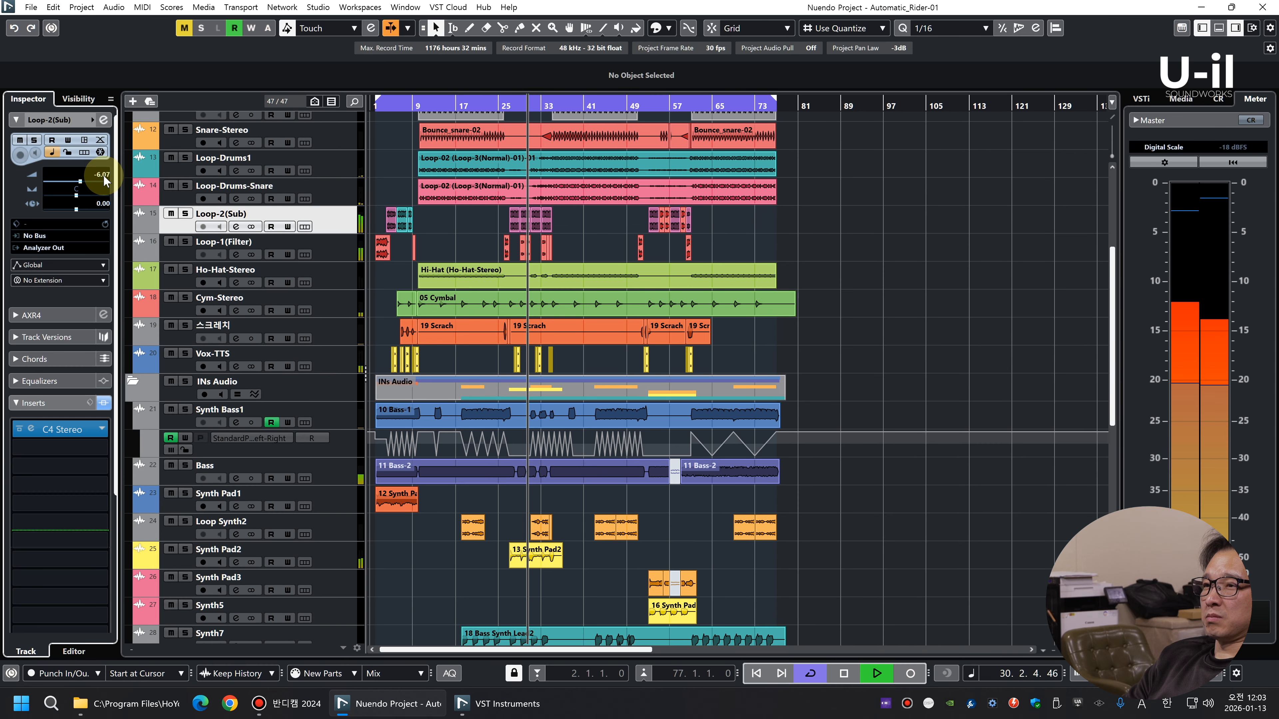
scroll(104, 175, "up", 1)
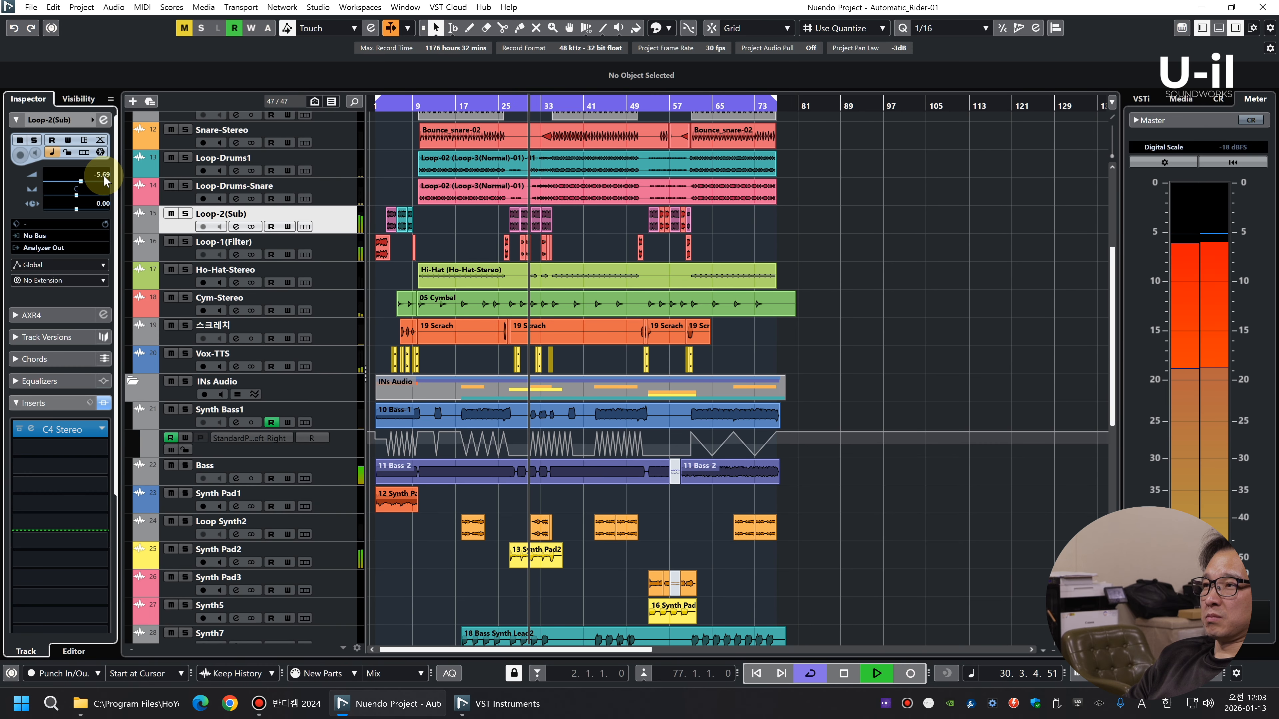
left_click(942, 255)
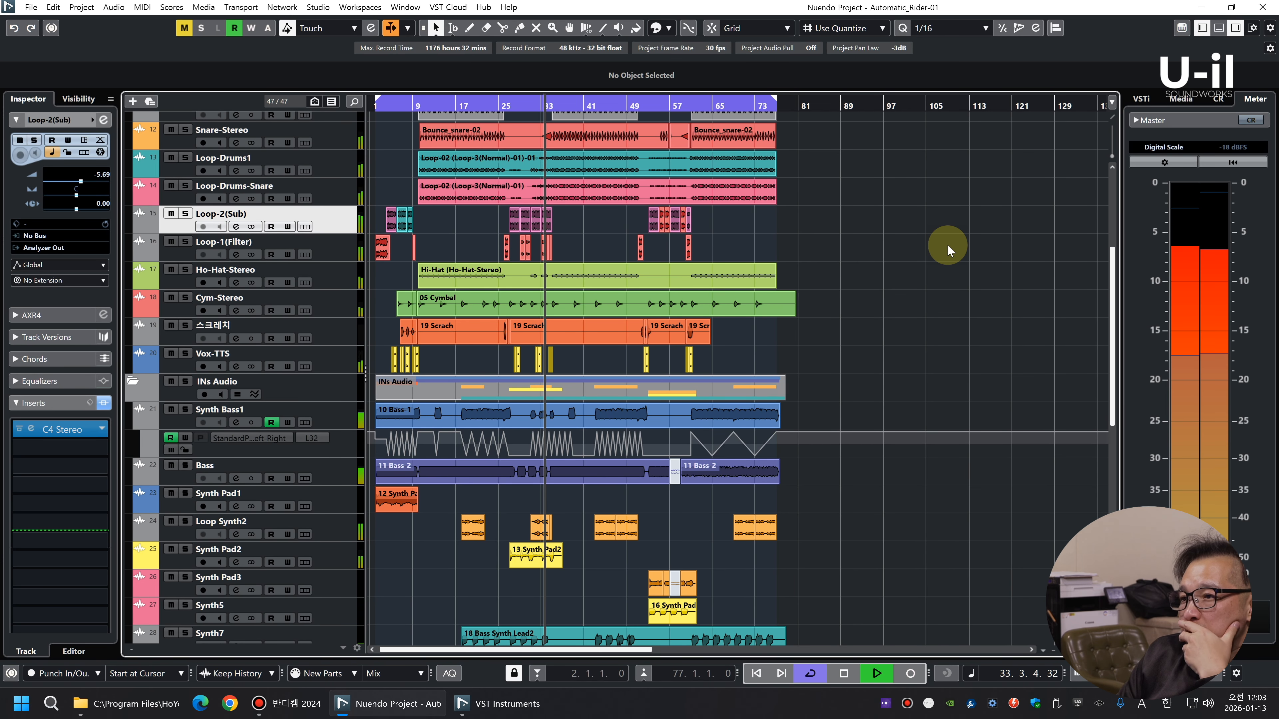
Listen to the tracks Guitar-1 through Guitar-4 soloed together, then release their solo
scroll(948, 244, "down", 4)
scroll(948, 247, "down", 4)
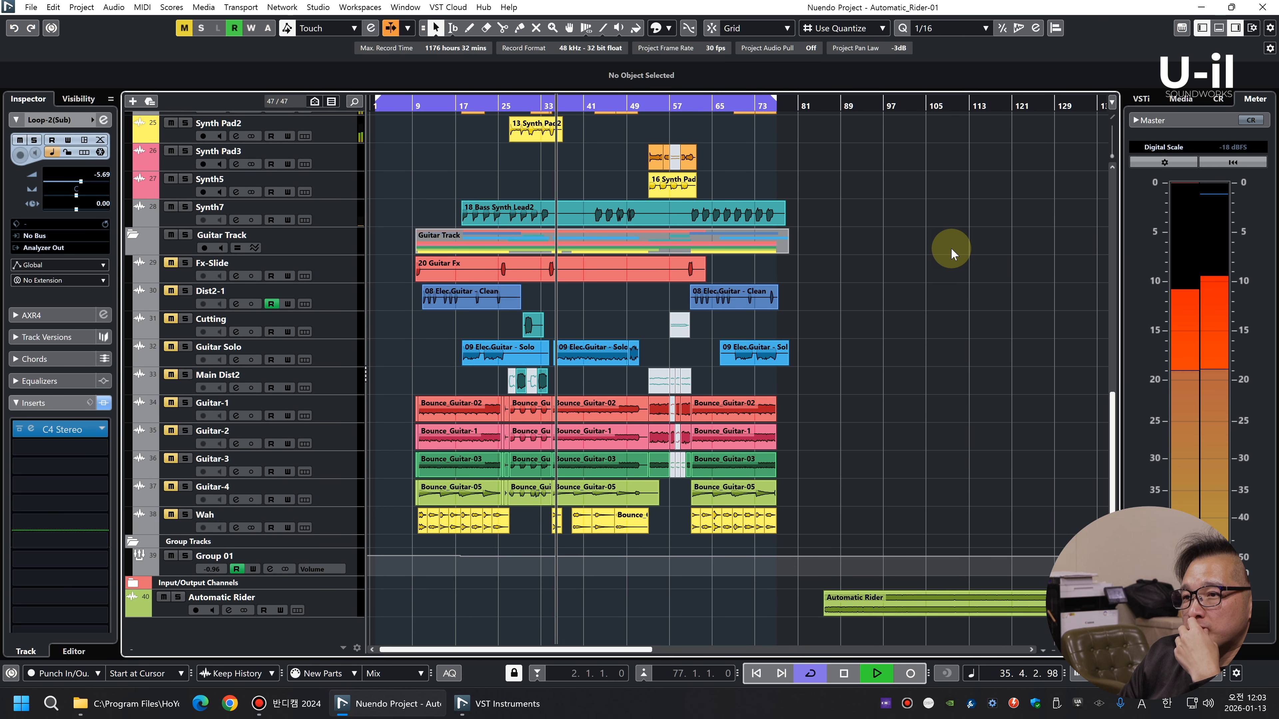
key("space")
left_click(340, 414)
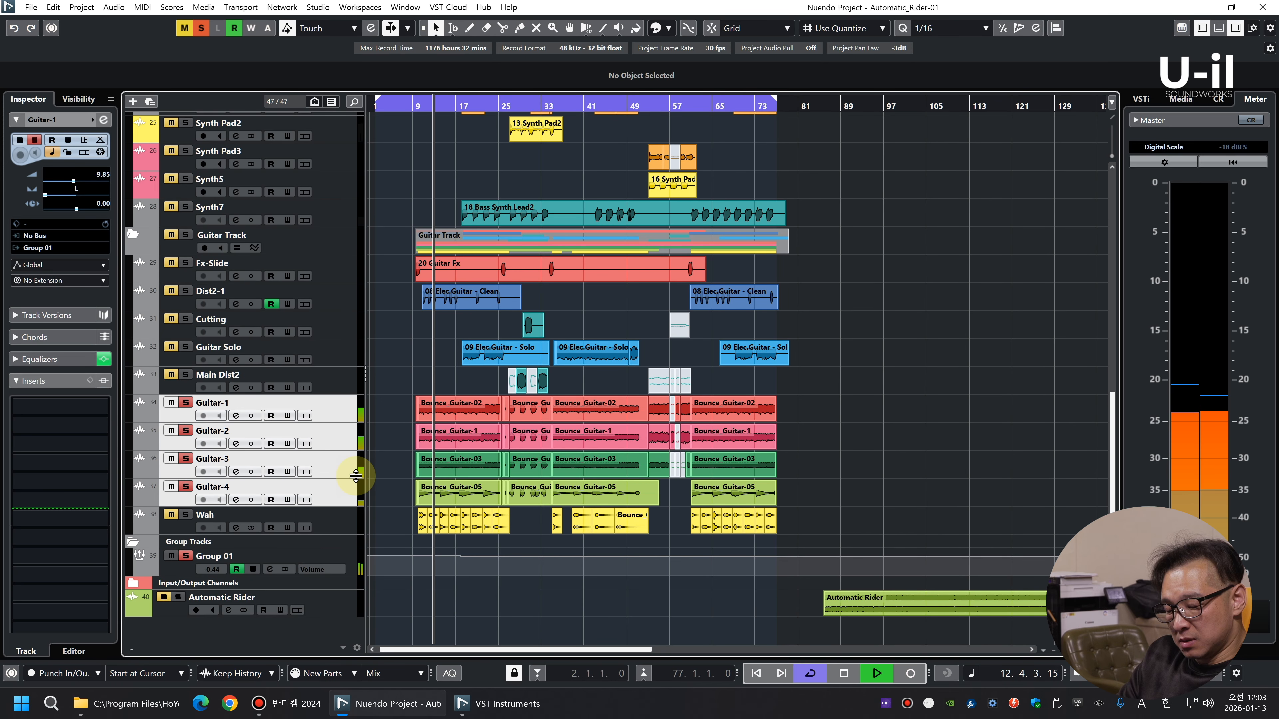
key("s")
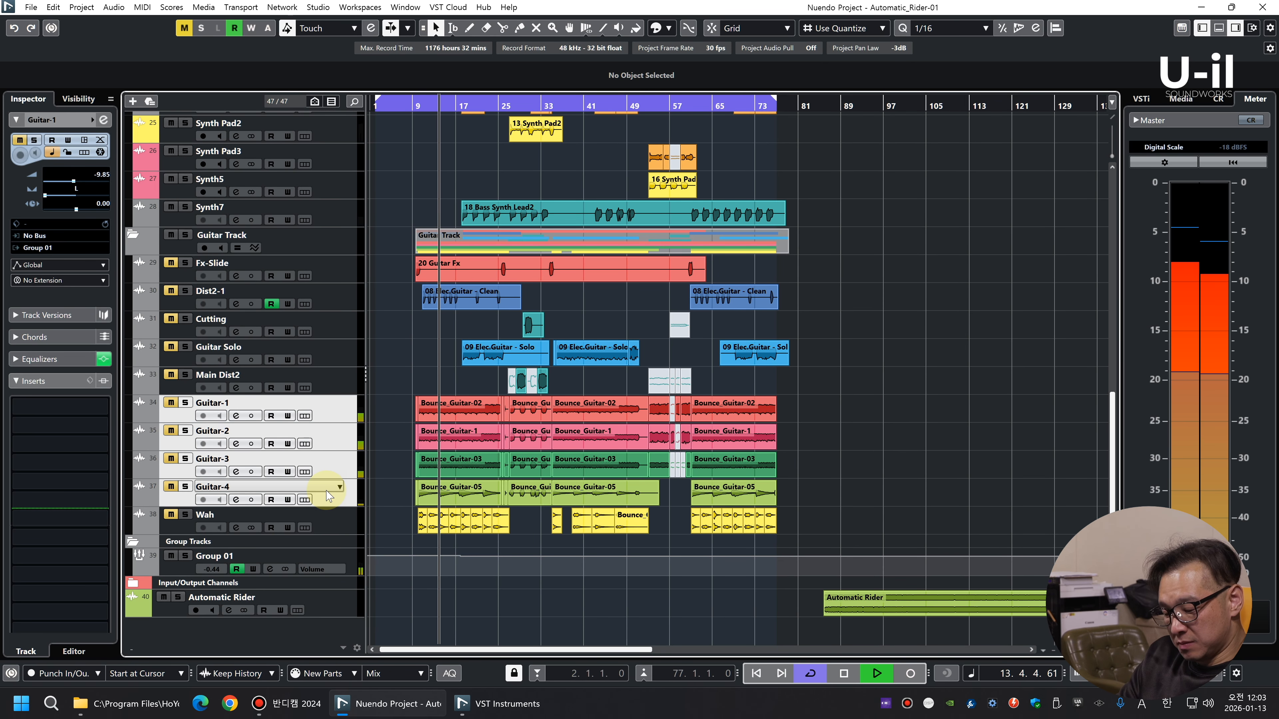
Compare the Guitar-1, Guitar-2 and Guitar-3 tracks by soloing and playing them in turn
left_click(346, 420)
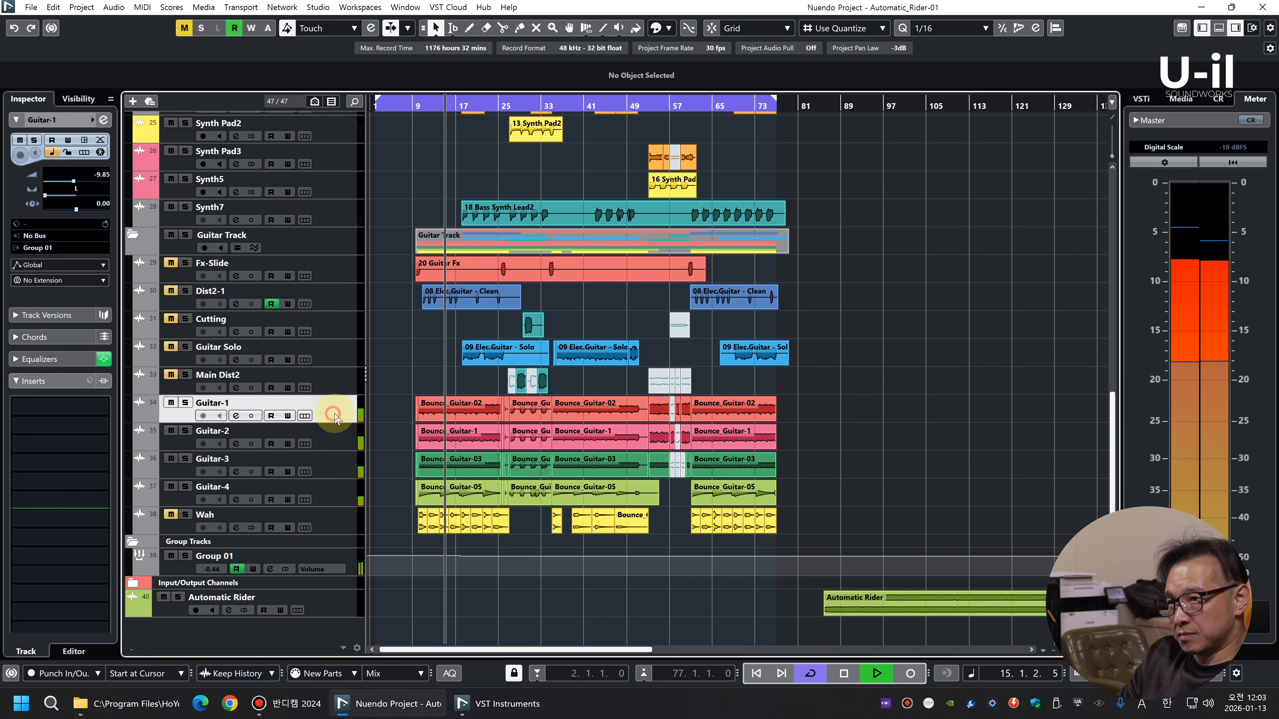
key("s")
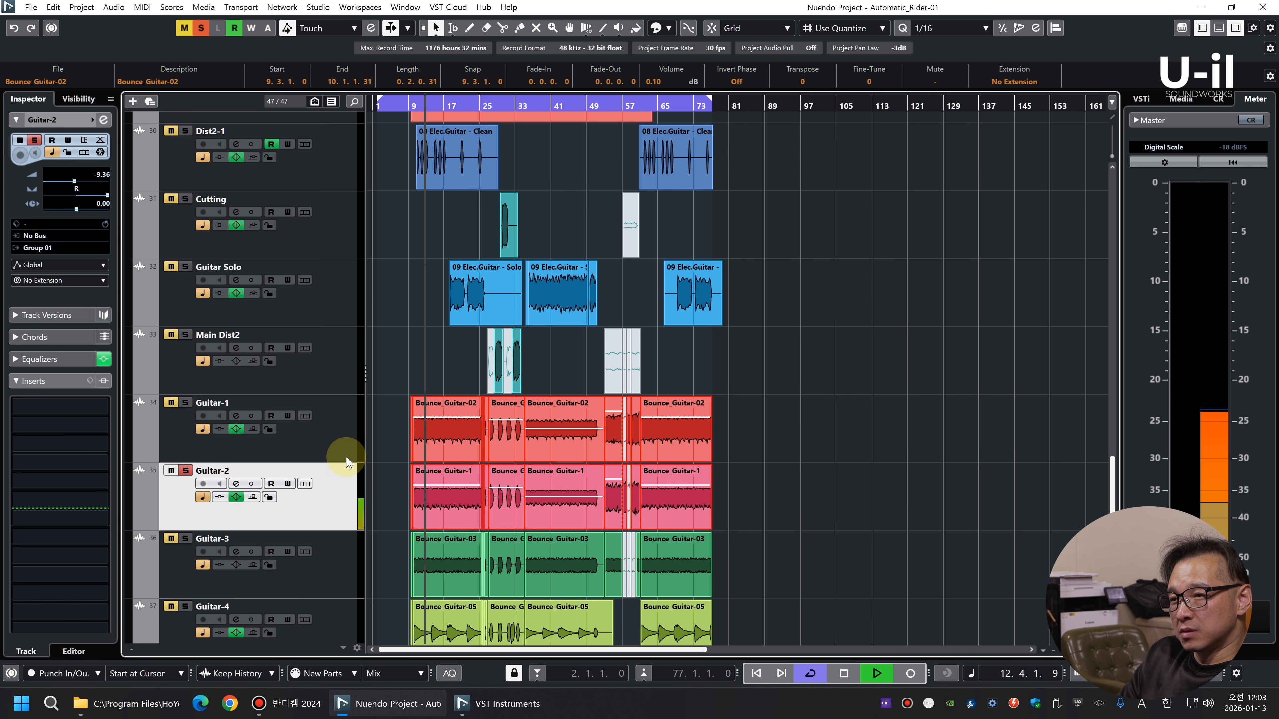
left_click(338, 442)
key("s")
key("space")
key("space")
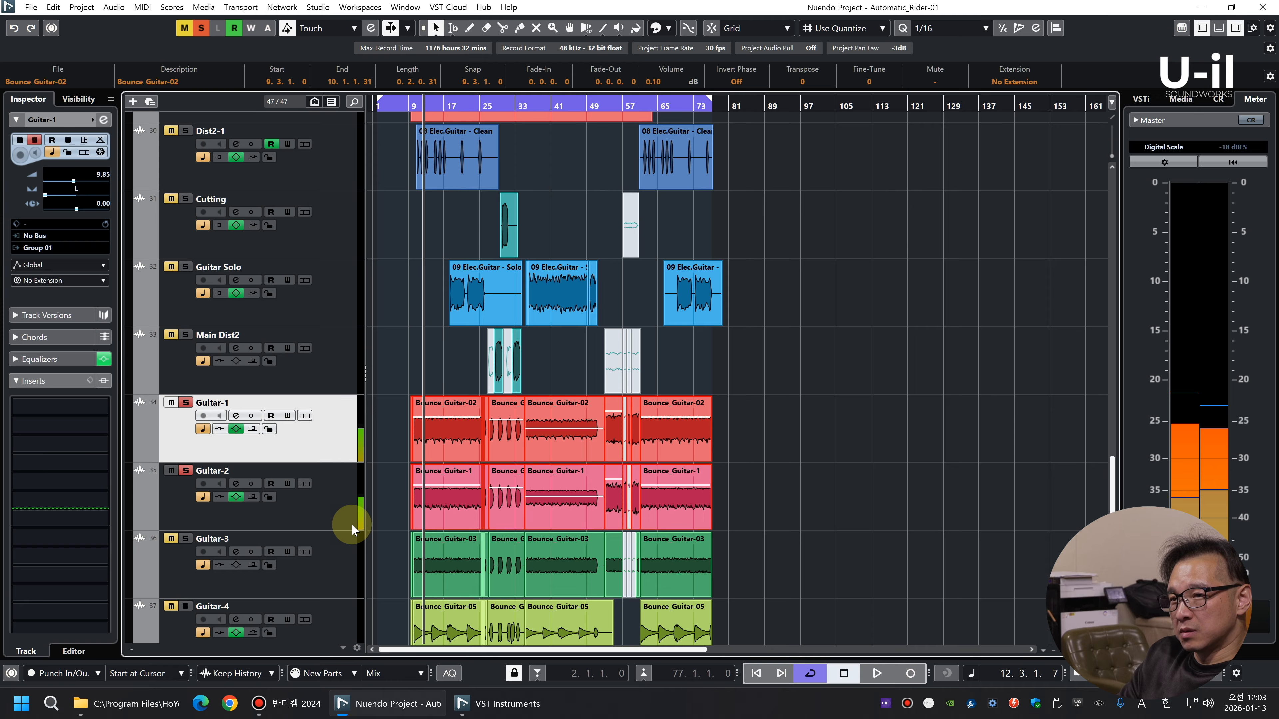
key("s")
left_click(349, 522)
key("s")
left_click(336, 568)
key("s")
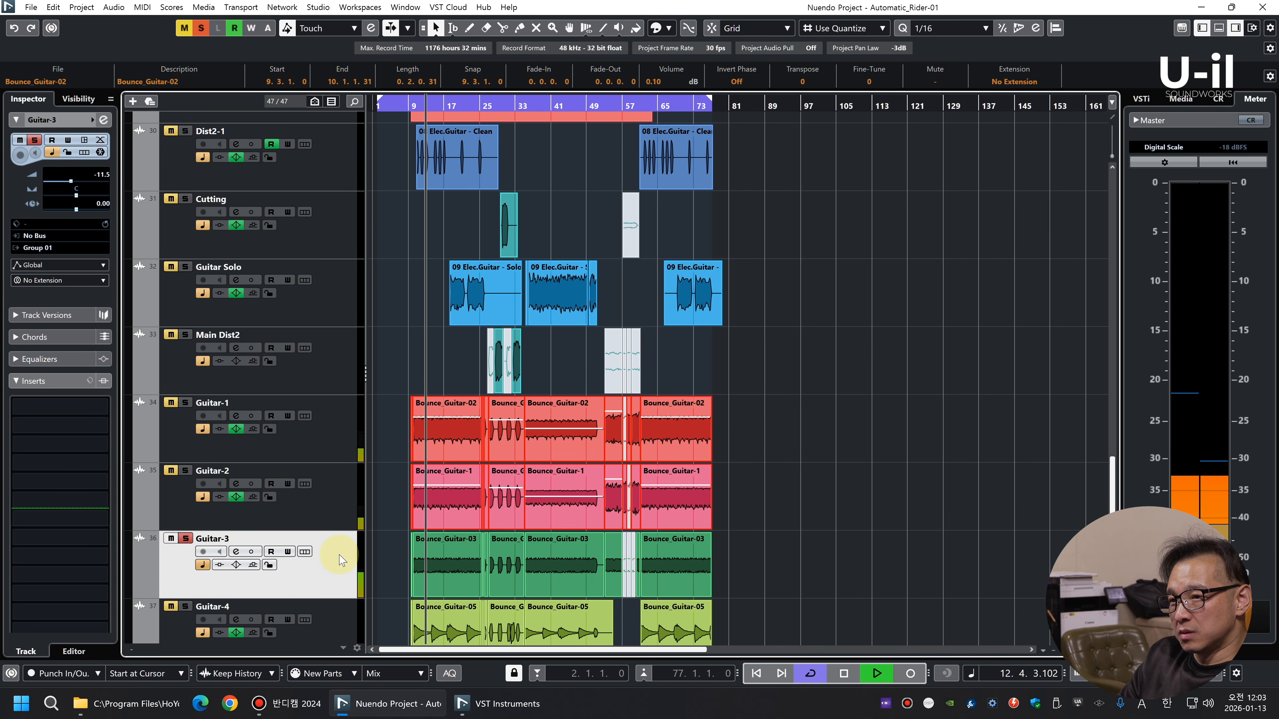
key("space")
key("s")
Add a stereo audio track named GT-1 directly below Guitar-1
left_click_drag(788, 555, 297, 423)
left_click(328, 444)
left_click(325, 497)
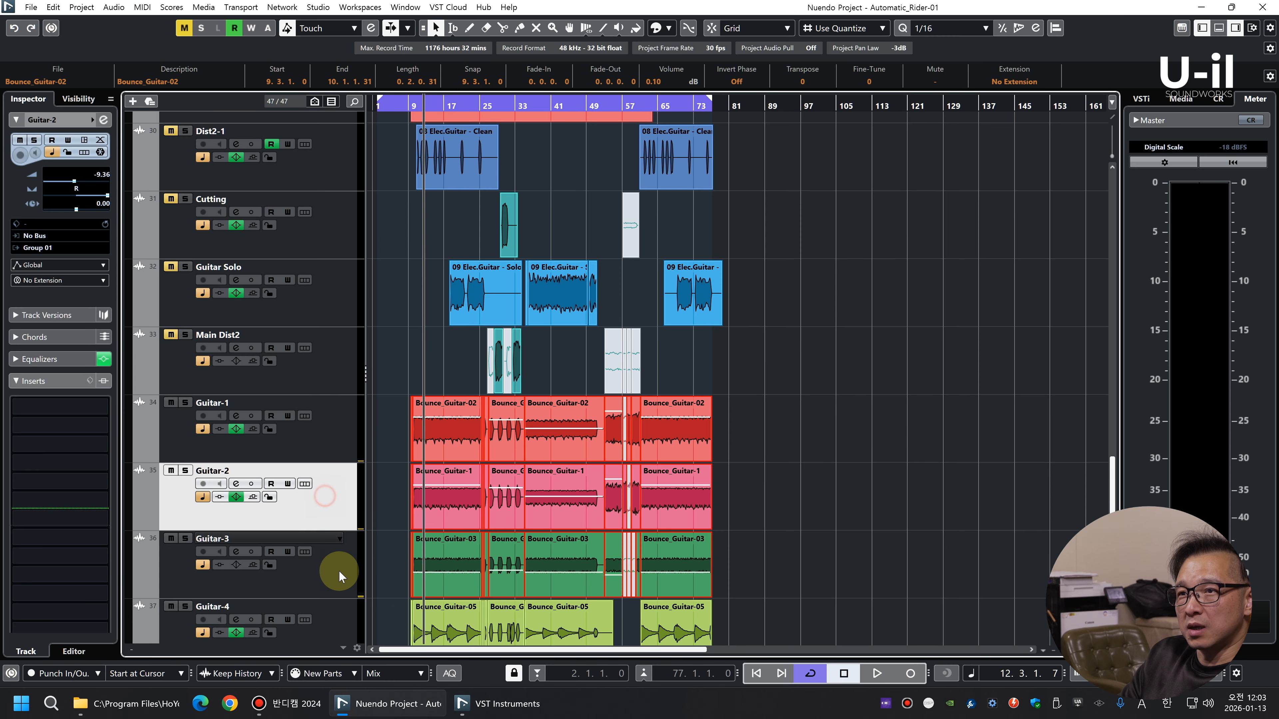
left_click(330, 568)
left_click(332, 453)
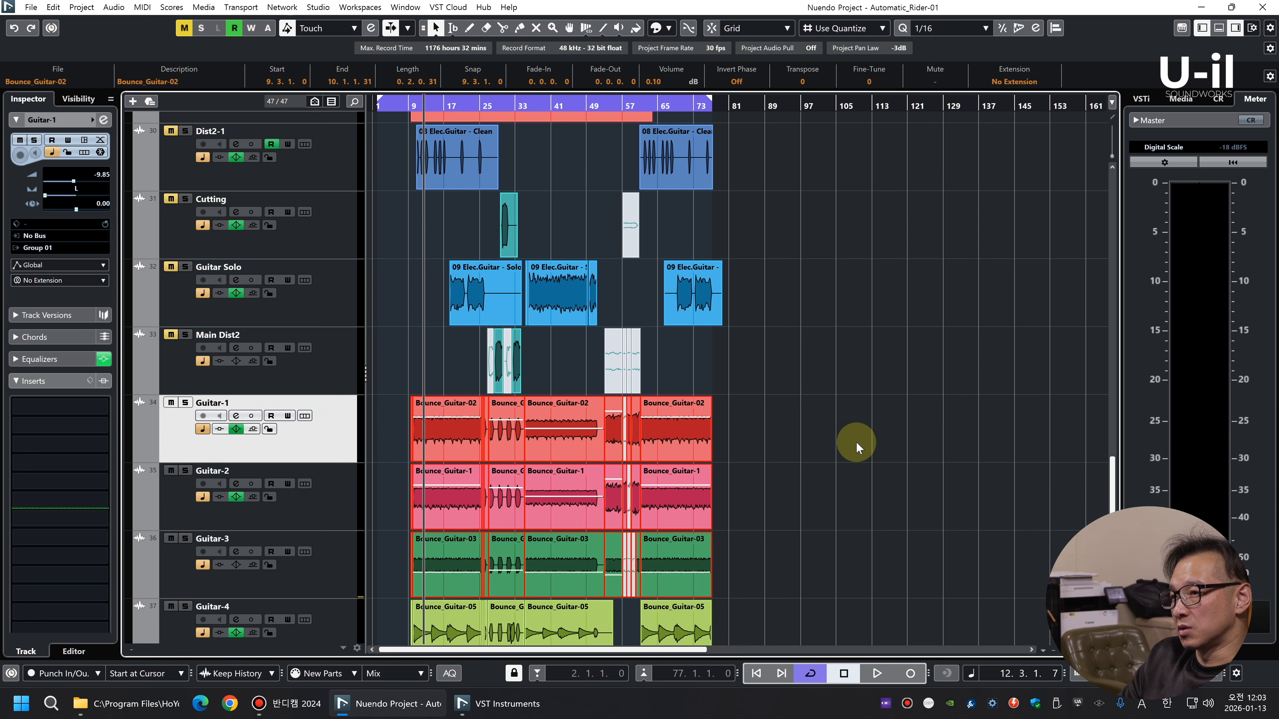
right_click(321, 439)
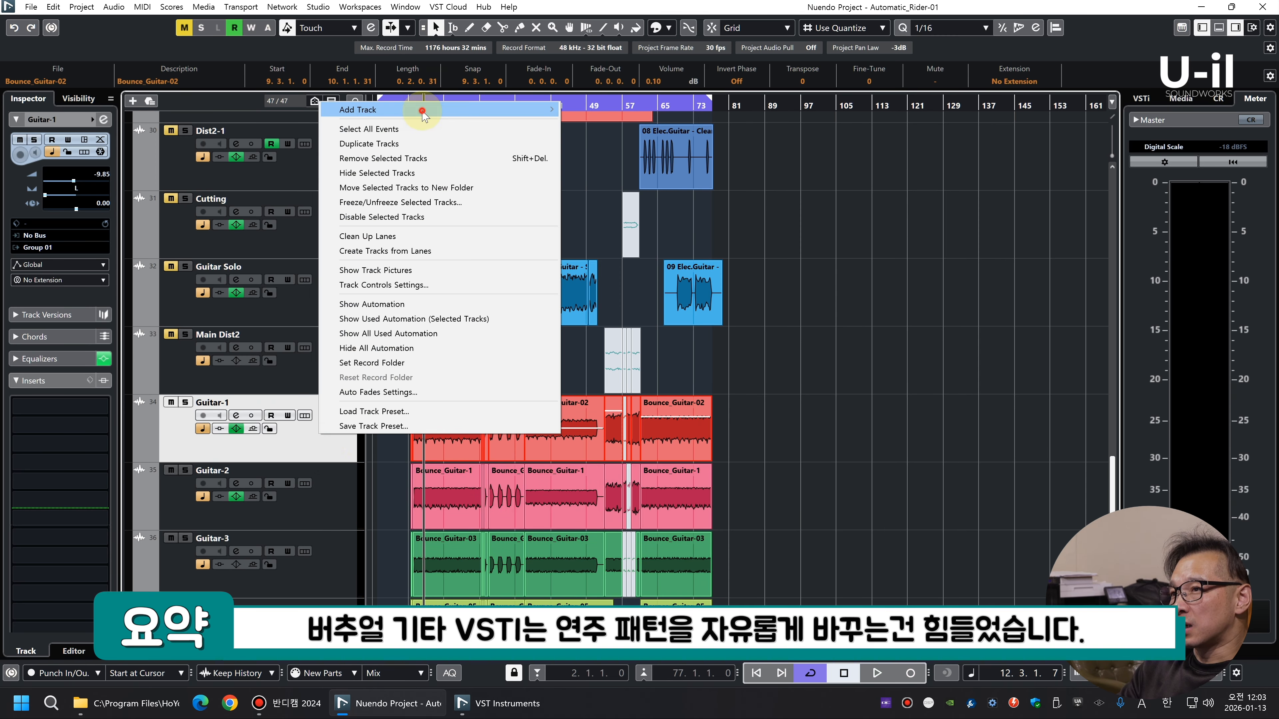
mouse_move(423, 112)
left_click(669, 109)
left_click(688, 350)
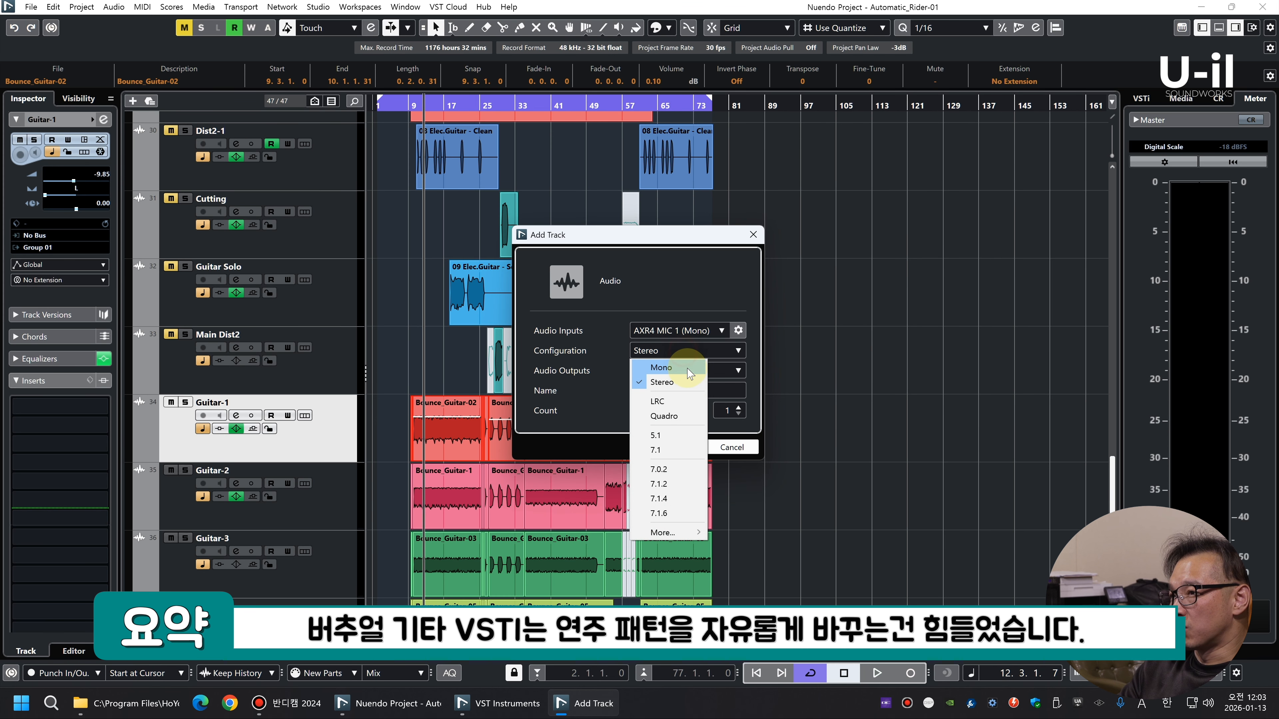
left_click(693, 383)
left_click(663, 446)
type("GT-1")
Duplicate the GT-1 track twice and name the copies GT-2 and GT-3
right_click(321, 401)
left_click(395, 102)
double_click(226, 430)
type("GT-2")
key("Return")
right_click(351, 474)
left_click(452, 180)
double_click(211, 499)
type("GT-3")
key("Return")
Move the Guitar-1, Guitar-2 and Guitar-3 clips onto the GT-1, GT-2 and GT-3 tracks, keeping their timing
scroll(448, 388, "down", 3)
left_click_drag(434, 334, 463, 247)
left_click_drag(448, 465, 449, 311)
Solo GT-1, GT-2 and GT-3 during playback and narrow the solo to GT-1 alone in the MixConsole
key("space")
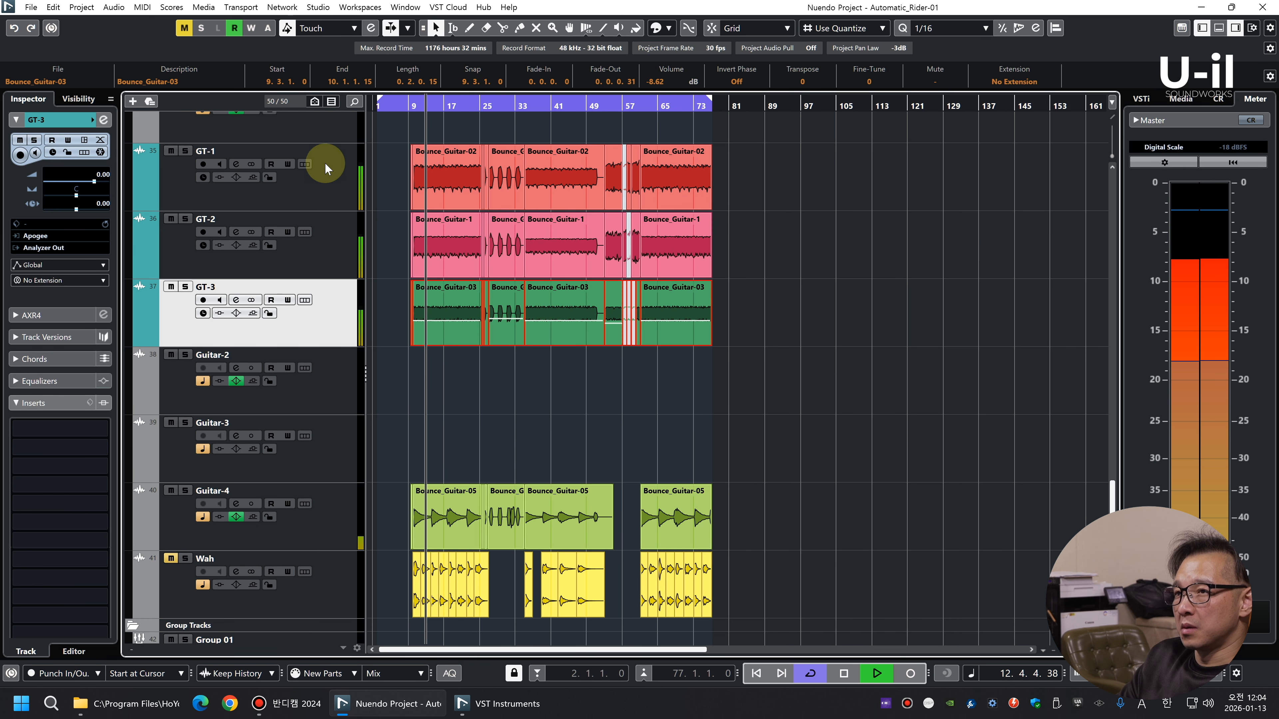
left_click(327, 166)
left_click(329, 318, "shift")
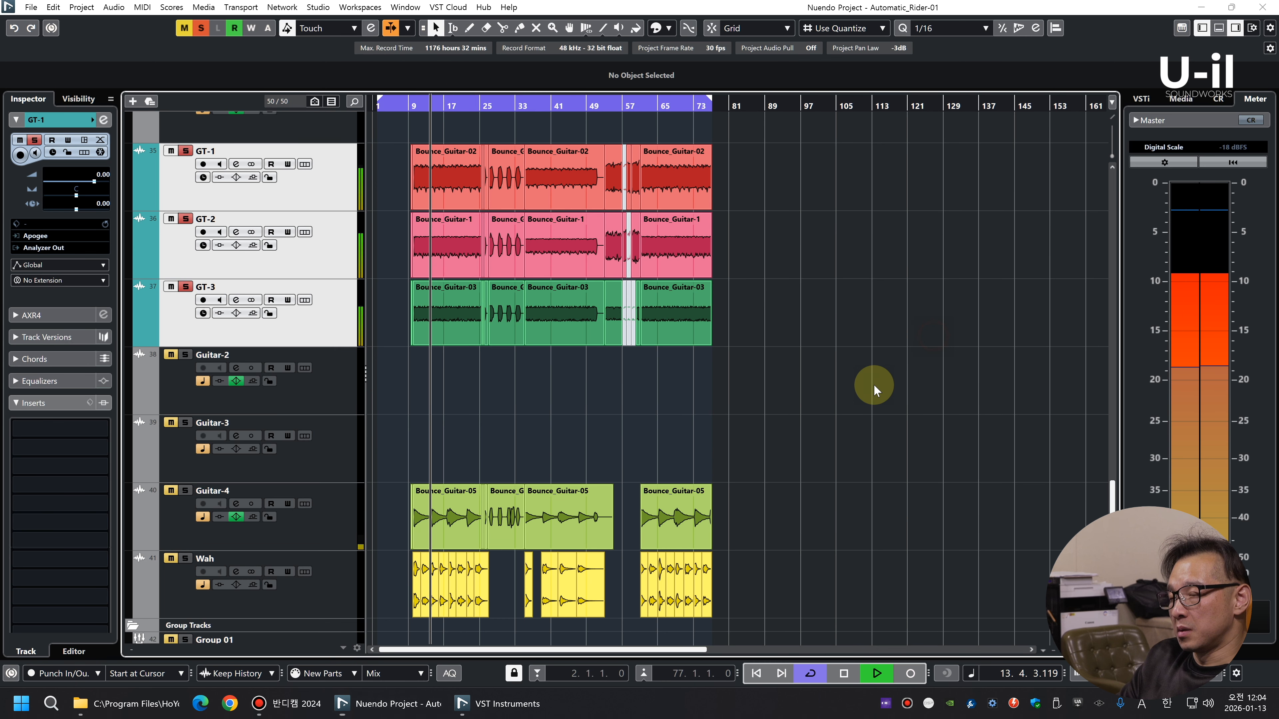
key("F3")
left_click_drag(791, 648, 999, 661)
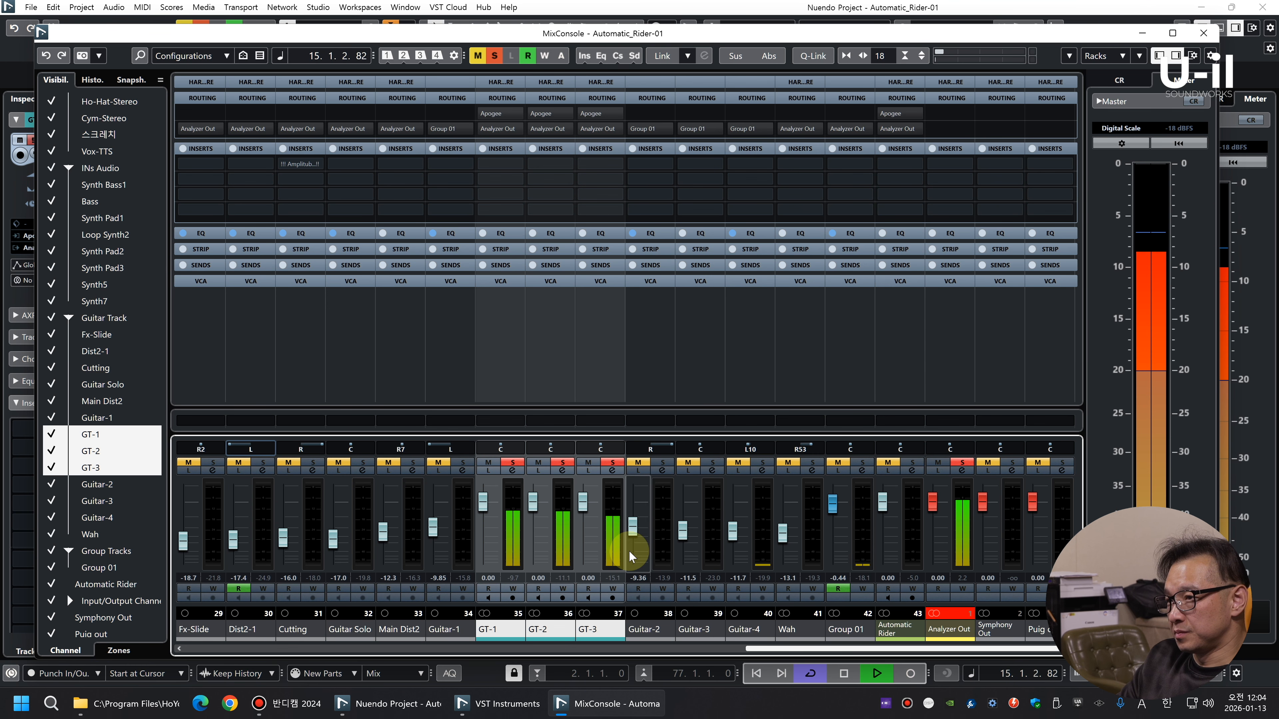
left_click(590, 462)
left_click(538, 463)
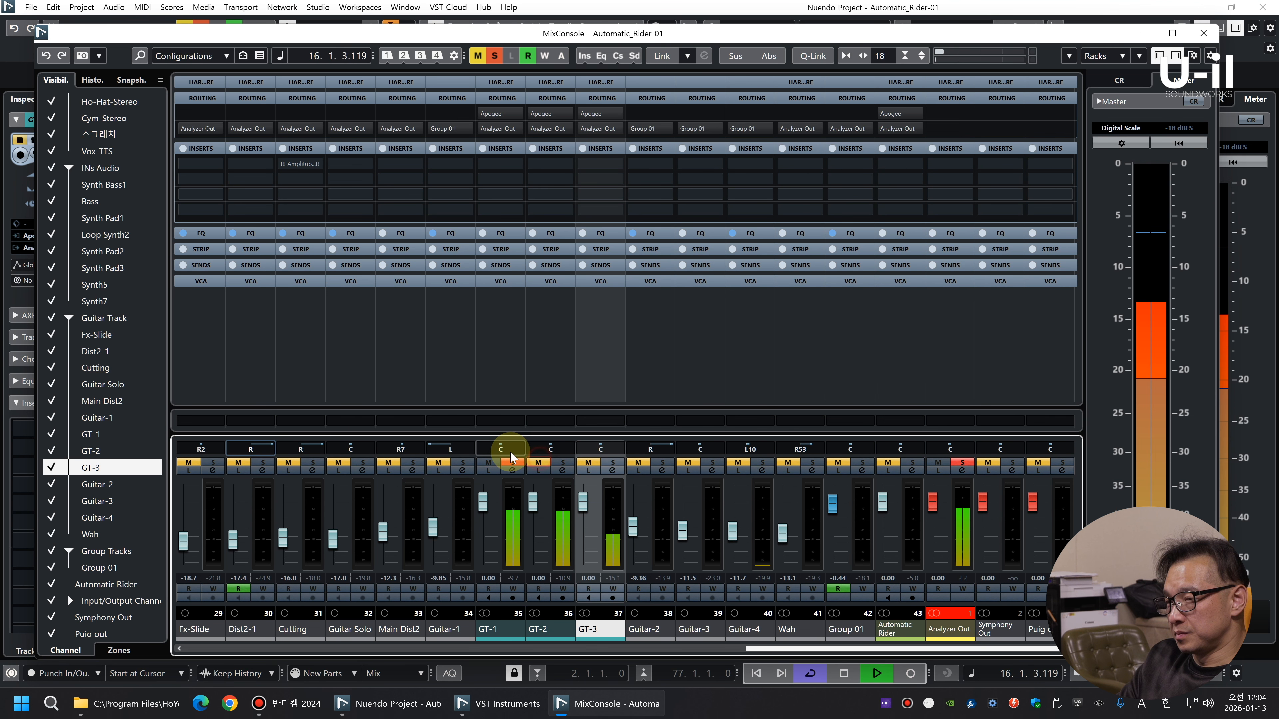
left_click(512, 527)
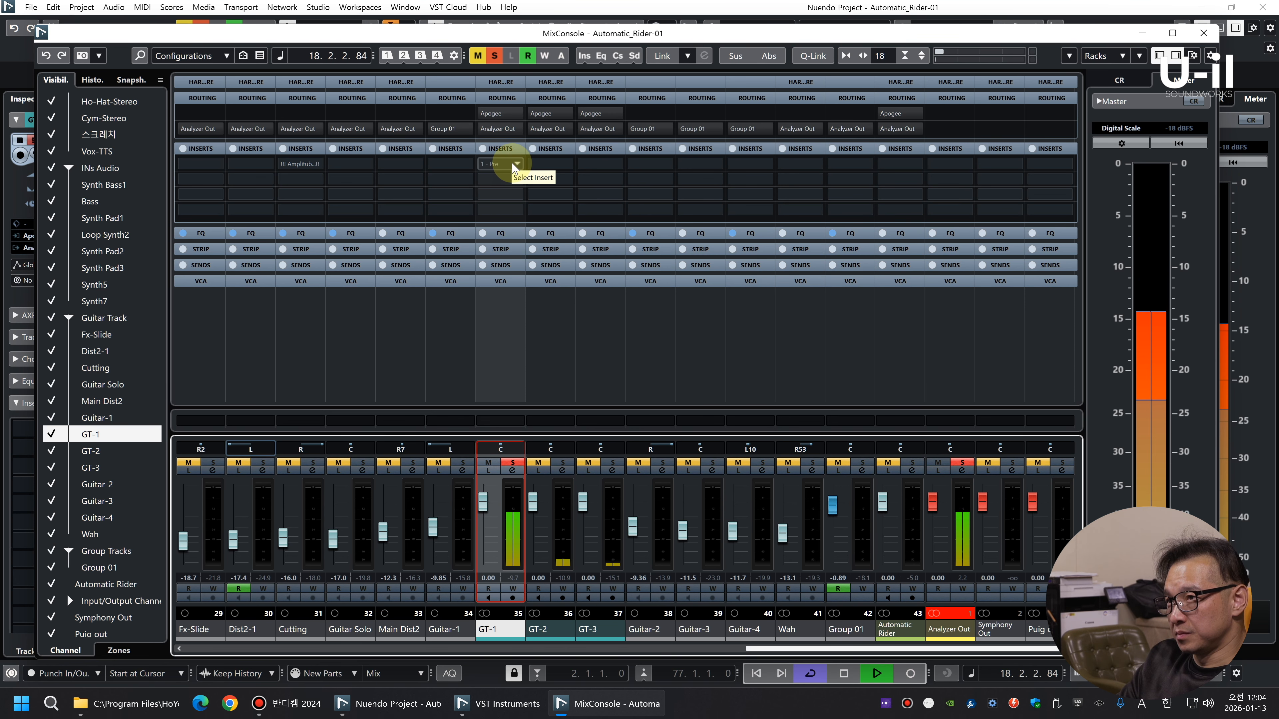
Load the Chandler GAV19T amp in GT-1's first insert slot, show its FX rack and start playback
key("space")
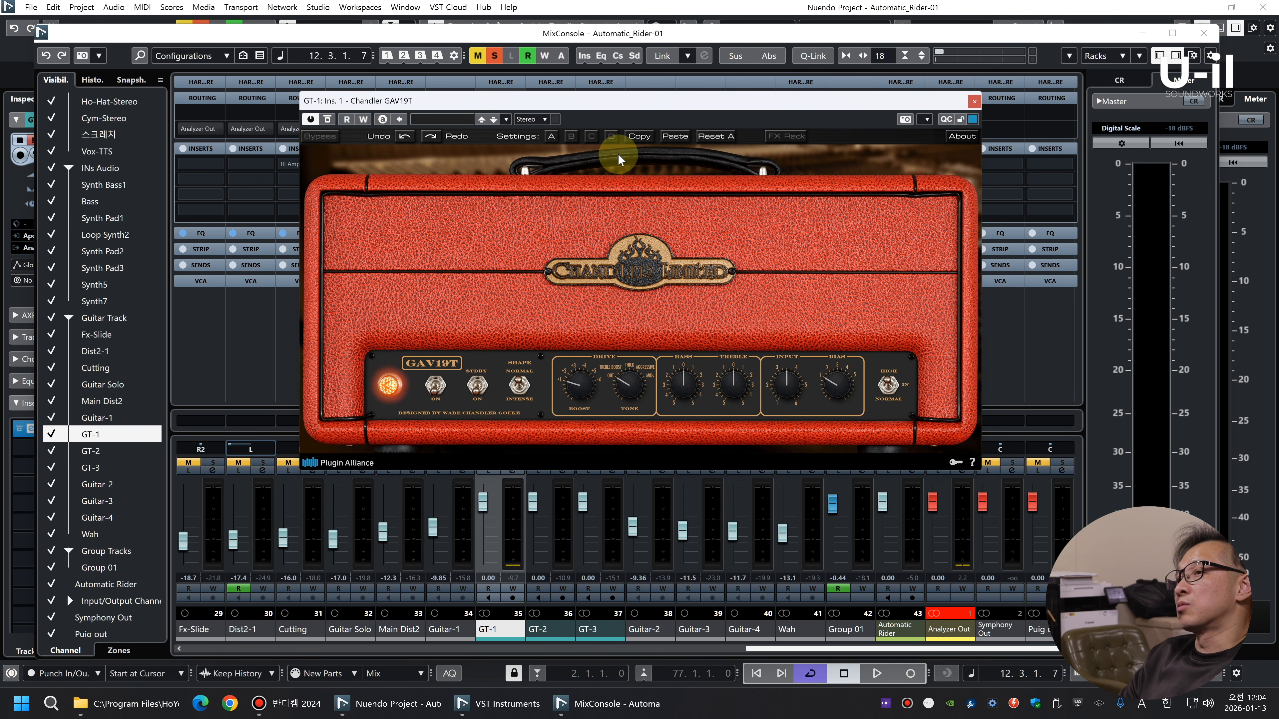
left_click(618, 161)
key("space")
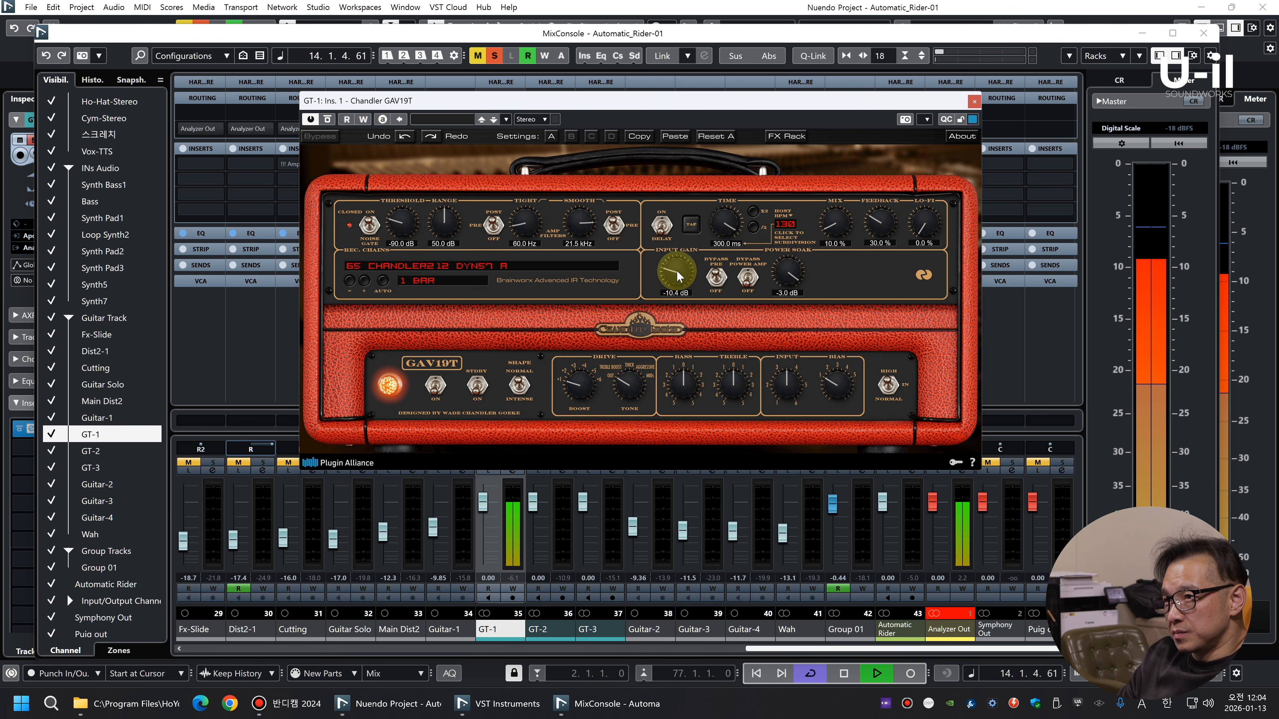
Shape the GAV19T tone with Tight 97.3 Hz, Smooth 35.0 kHz and input gain -11.0 dB, comparing it with bypass
left_click_drag(573, 229, 599, 206)
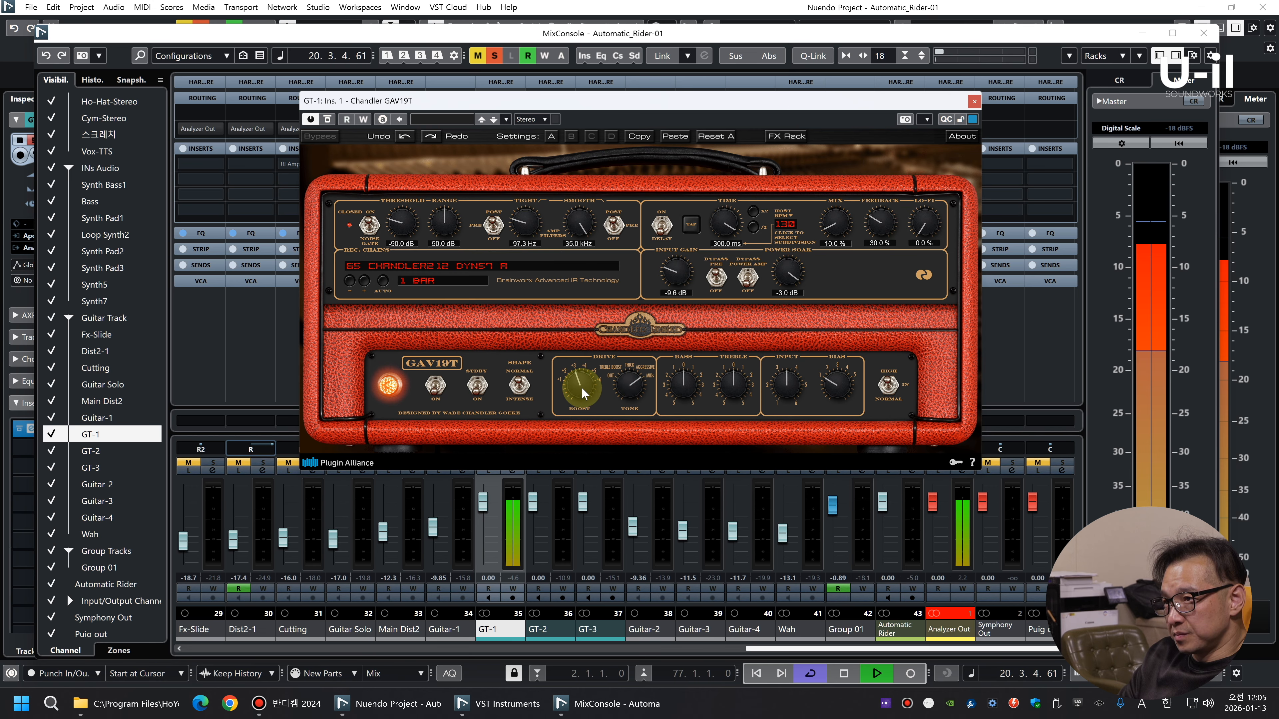
left_click(328, 121)
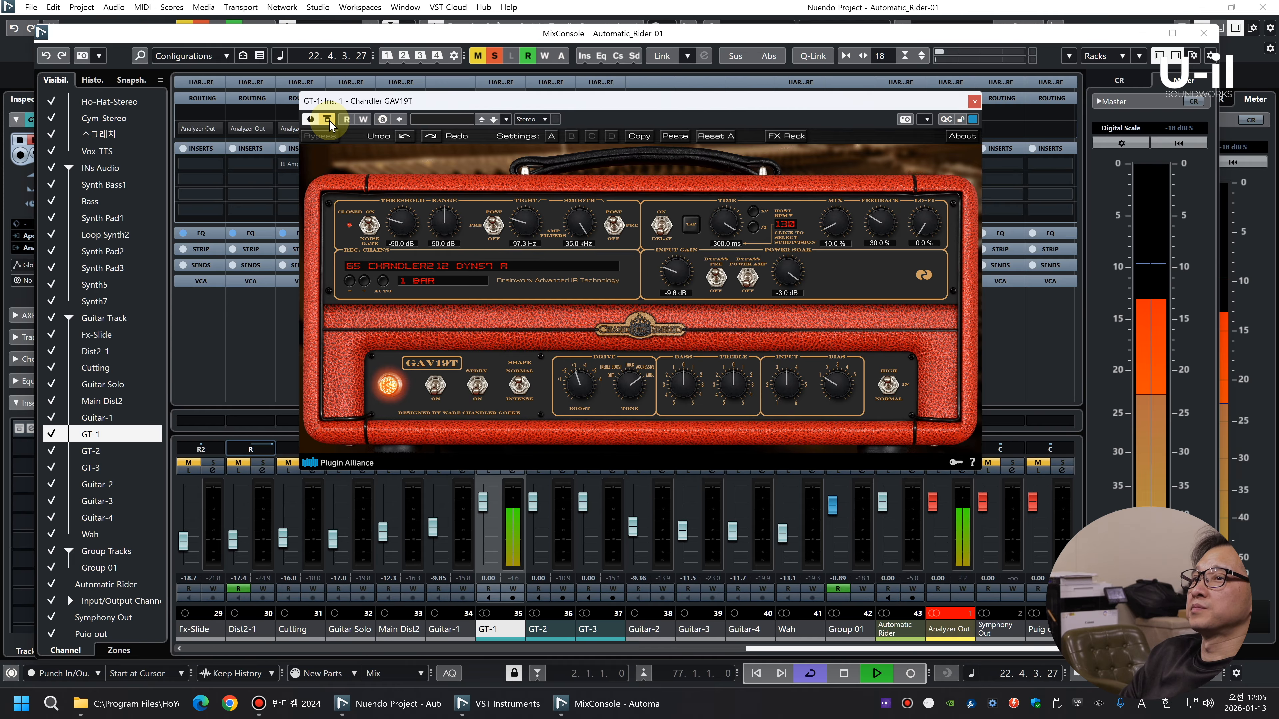
left_click_drag(580, 384, 642, 398)
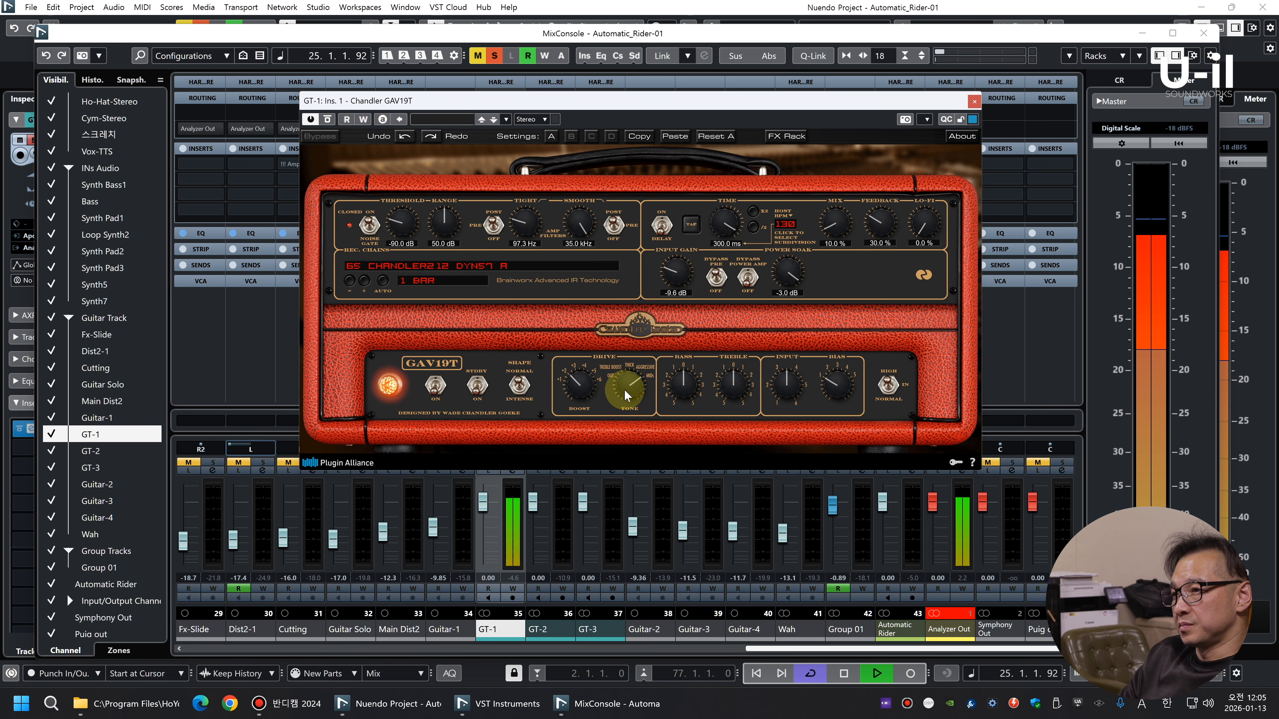
left_click(717, 280)
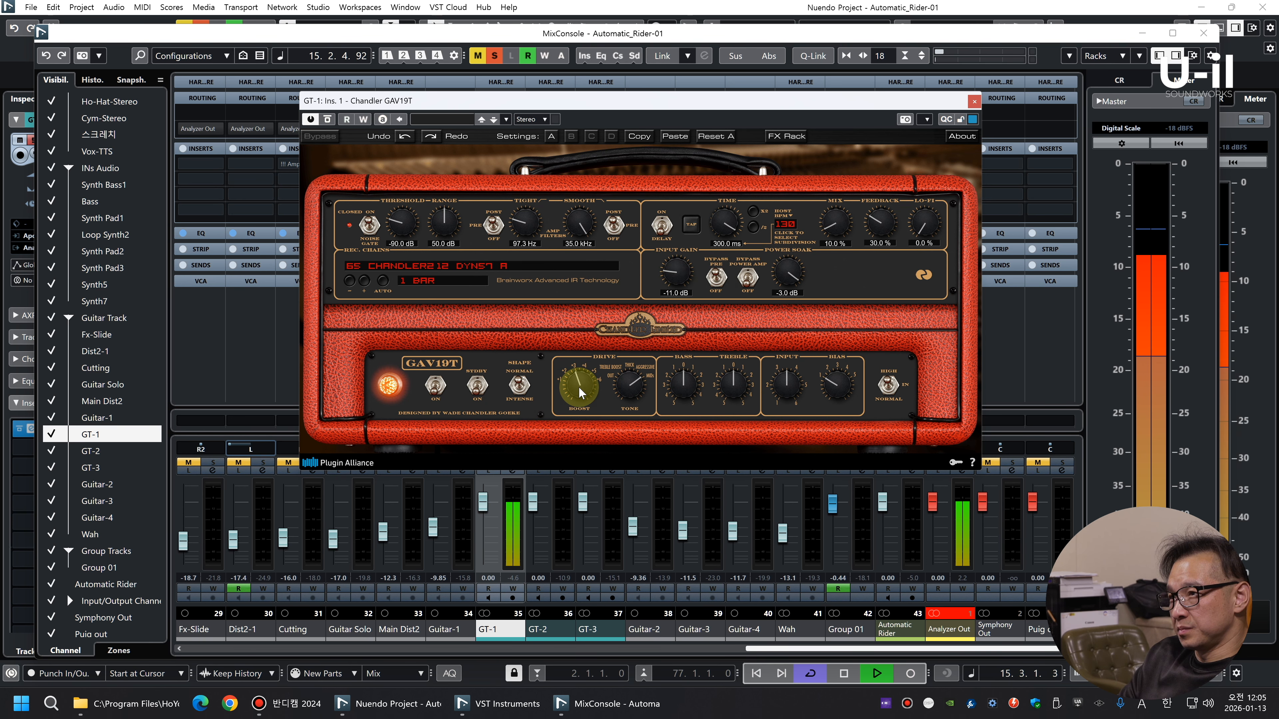
left_click(974, 102)
Load C4 Stereo in GT-1's second insert slot and set the Range to -1.8 in the low band and -6.5 in the second band
key("space")
left_click(515, 180)
type("c4")
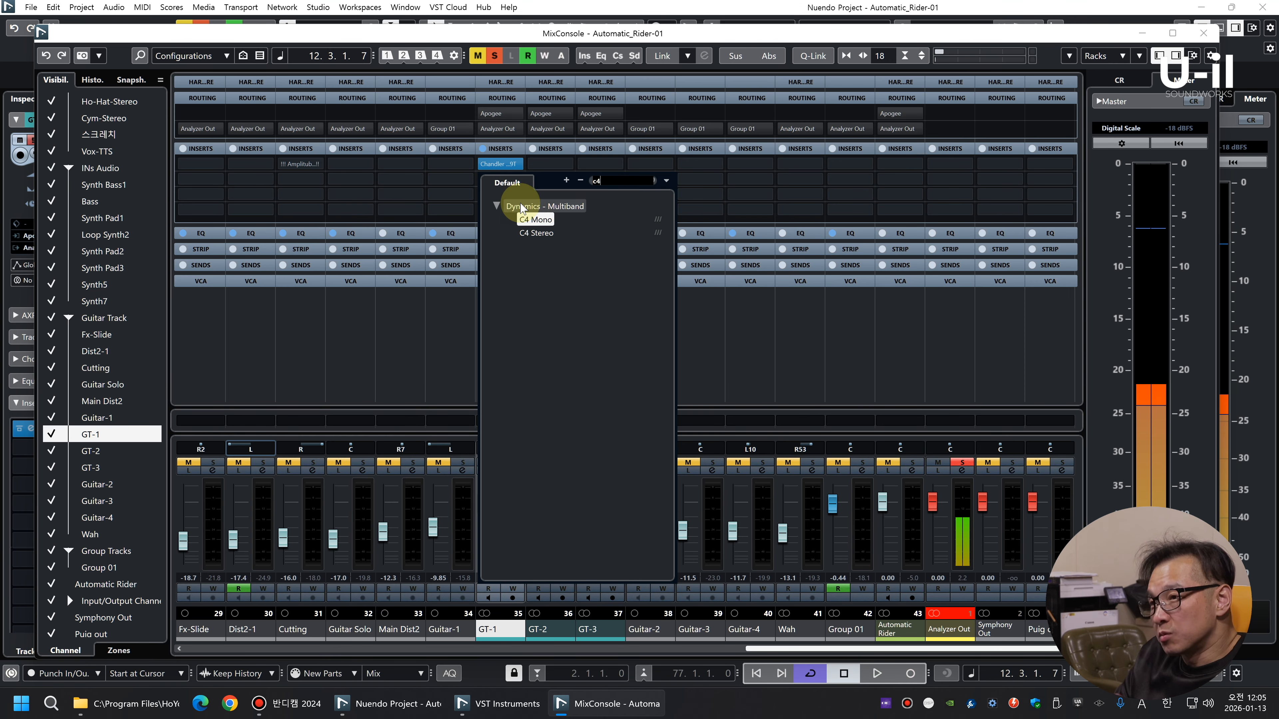
left_click(537, 238)
key("space")
left_click_drag(529, 409, 630, 410)
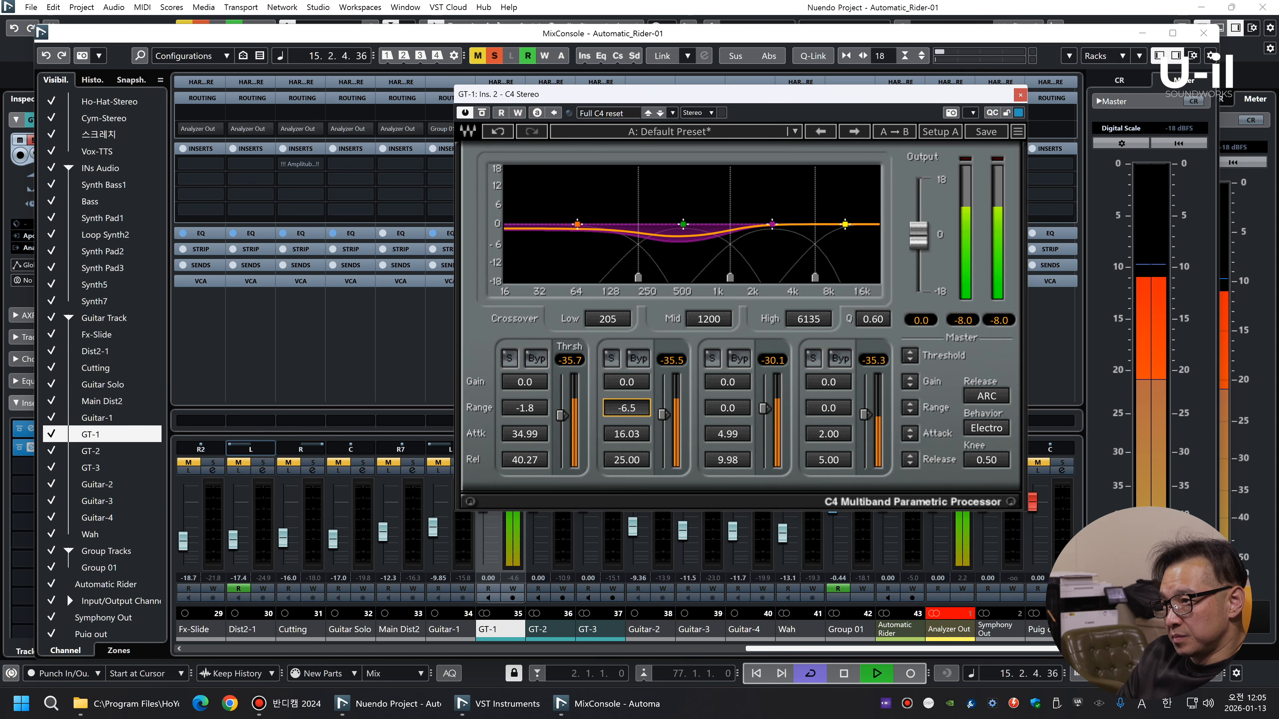
left_click(1020, 95)
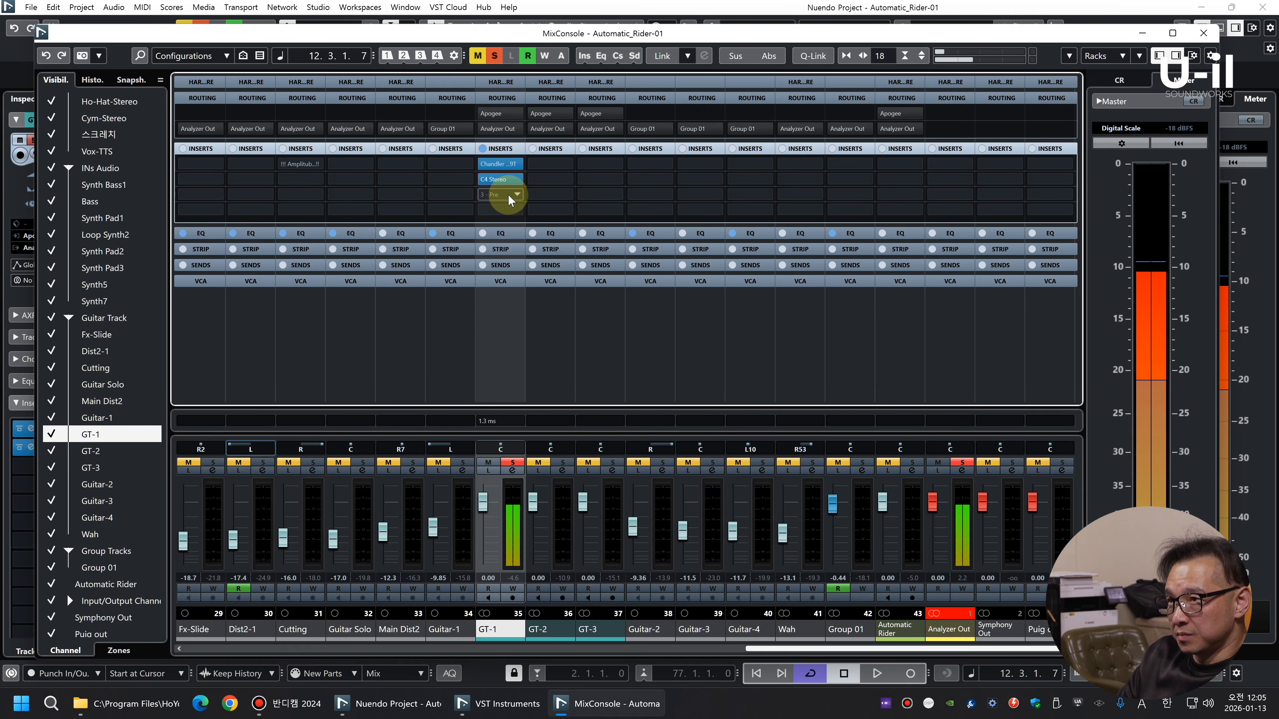
Load Curves Equator Stereo in GT-1's third insert slot, learn the guitar during playback and apply the learned curve
left_click(510, 199)
type("curve")
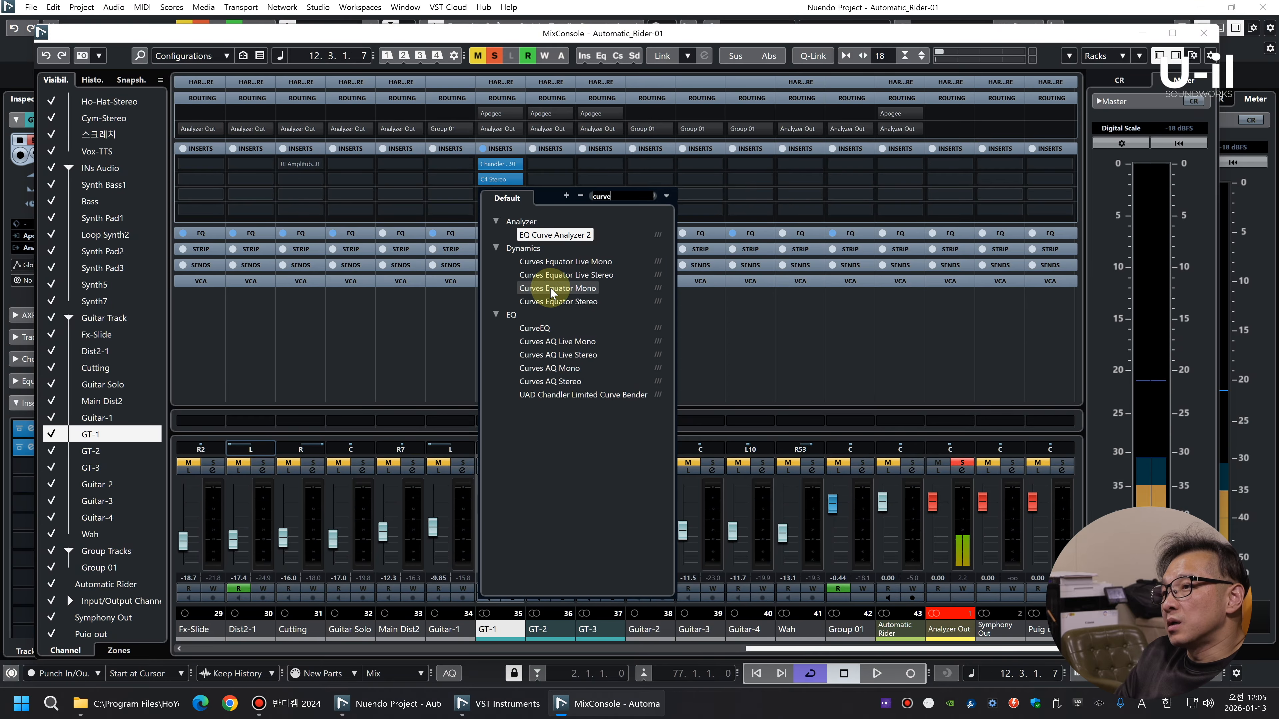
left_click(555, 304)
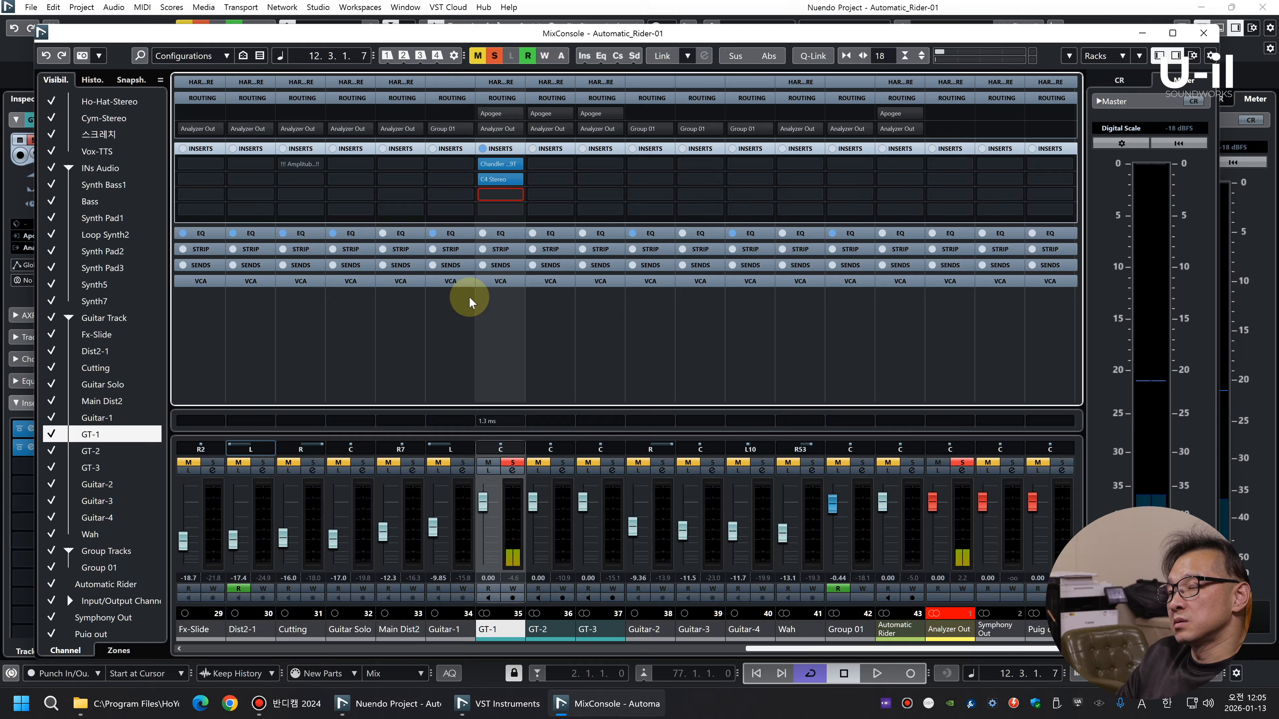
key("space")
left_click(613, 116)
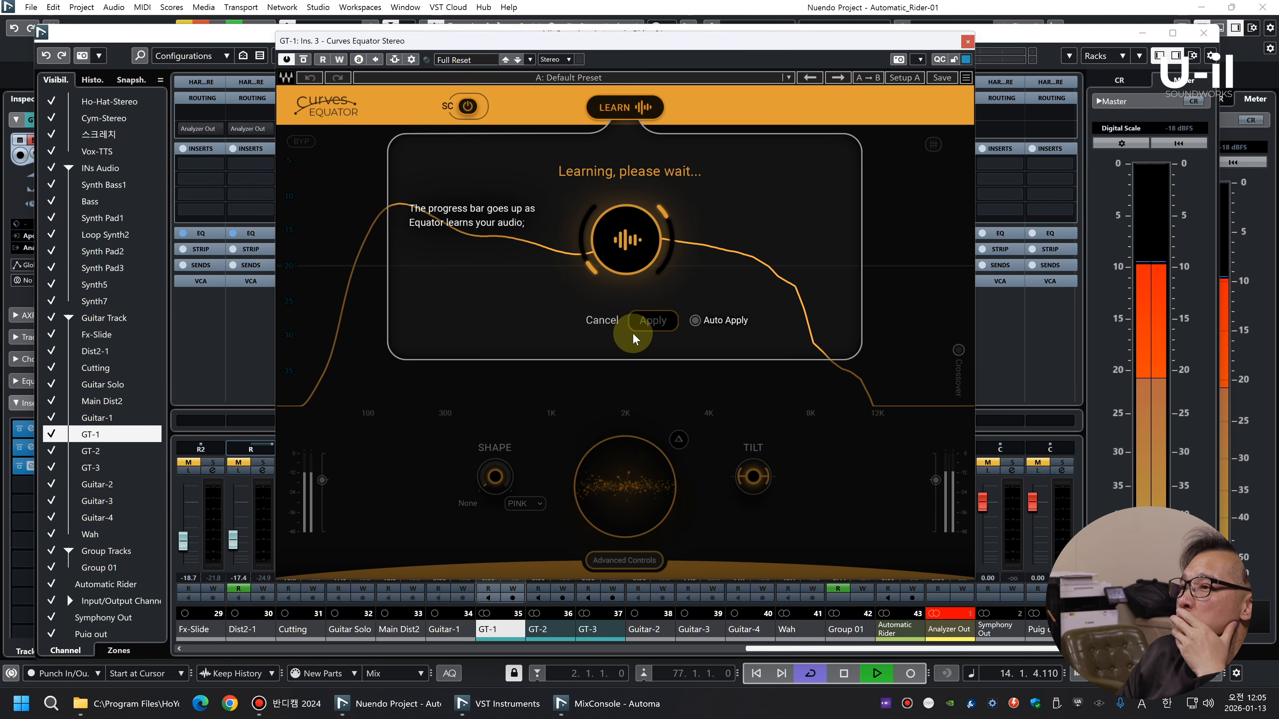
left_click(650, 321)
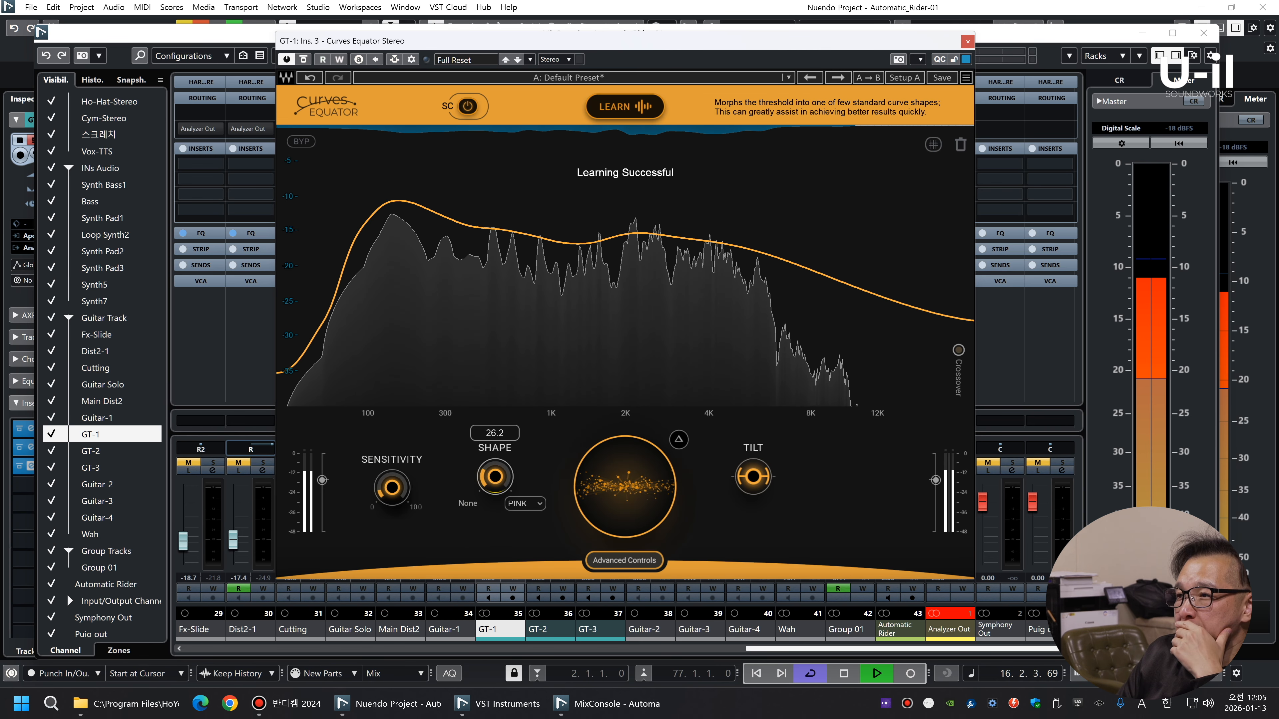
Refine GT-1's Curves Equator with Shape 26.2 on the PINK curve and adjust its tilt and threshold by ear
left_click_drag(747, 474, 747, 484)
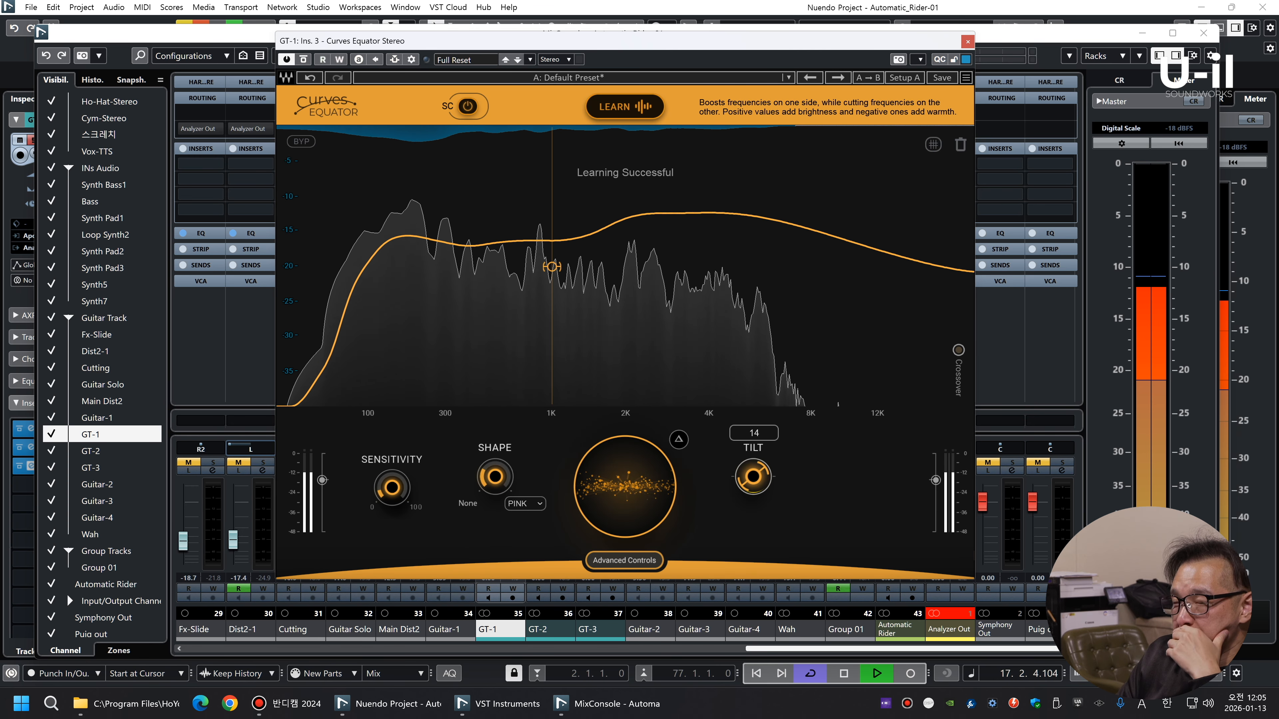
left_click_drag(764, 470, 764, 474)
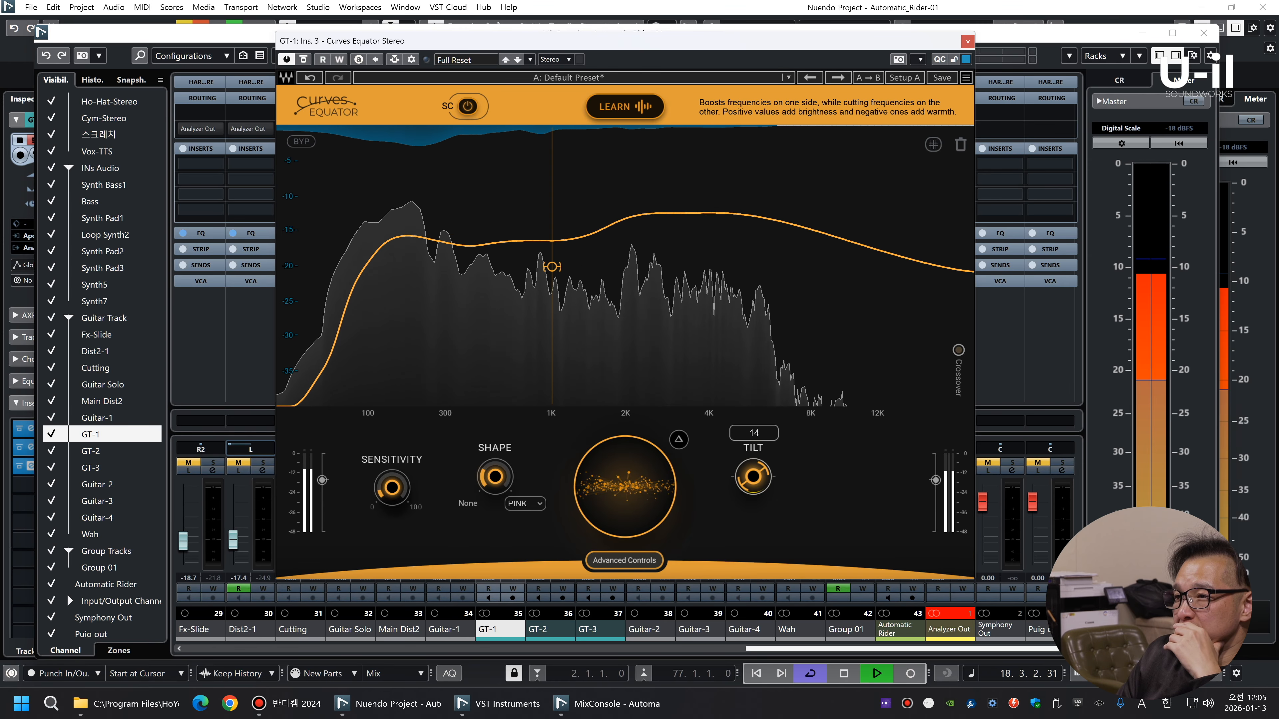
left_click_drag(623, 484, 622, 495)
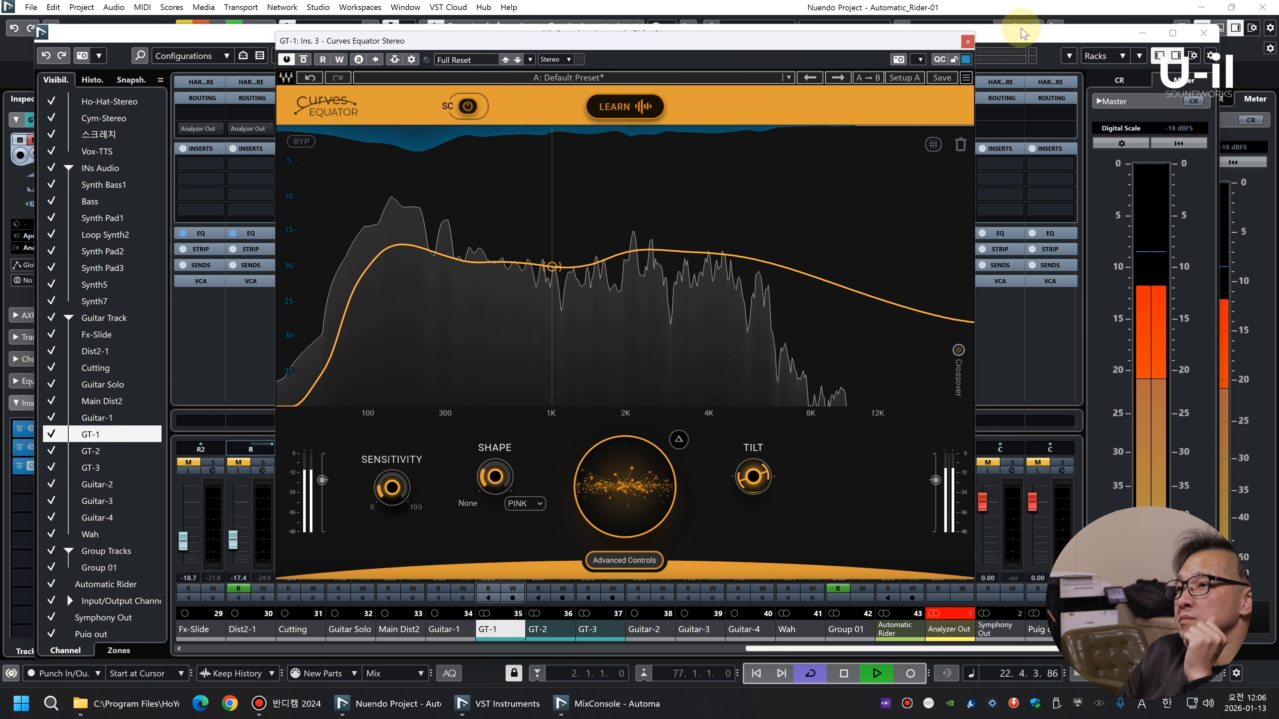
left_click(967, 41)
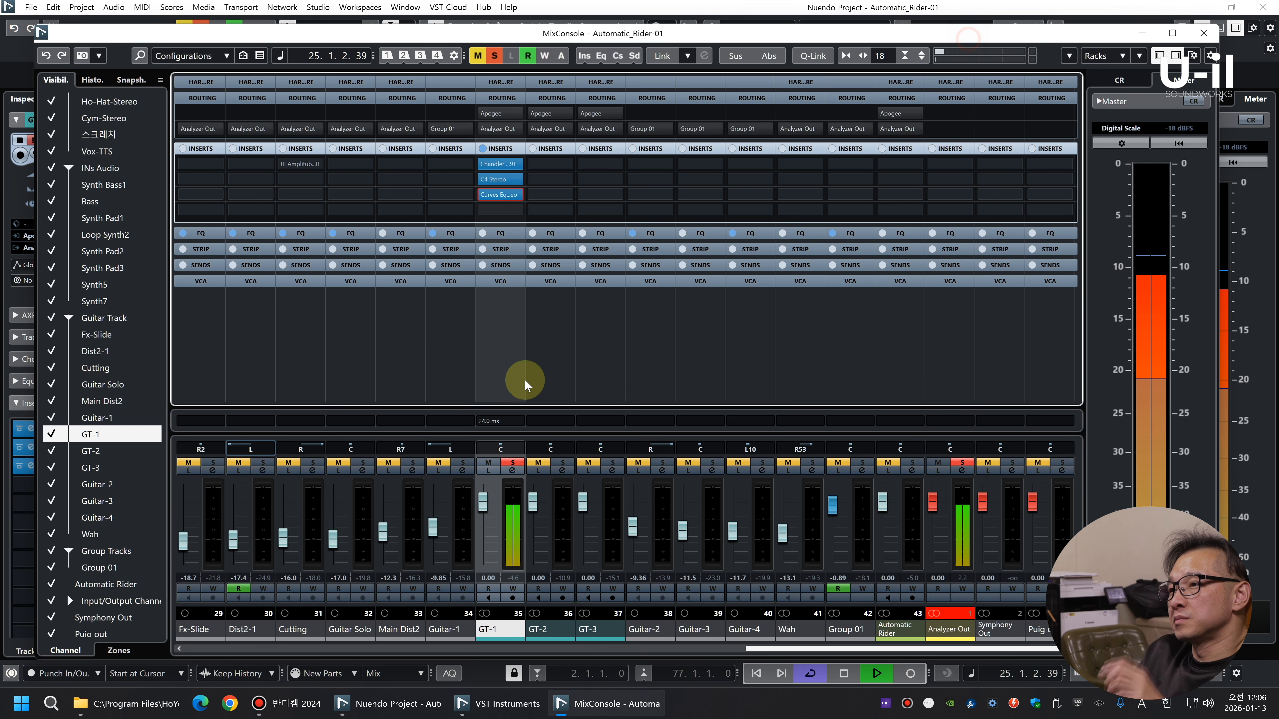
Pan GT-1 fully left and switch the solo from GT-1 to GT-2 during playback
key("space")
left_click(562, 462)
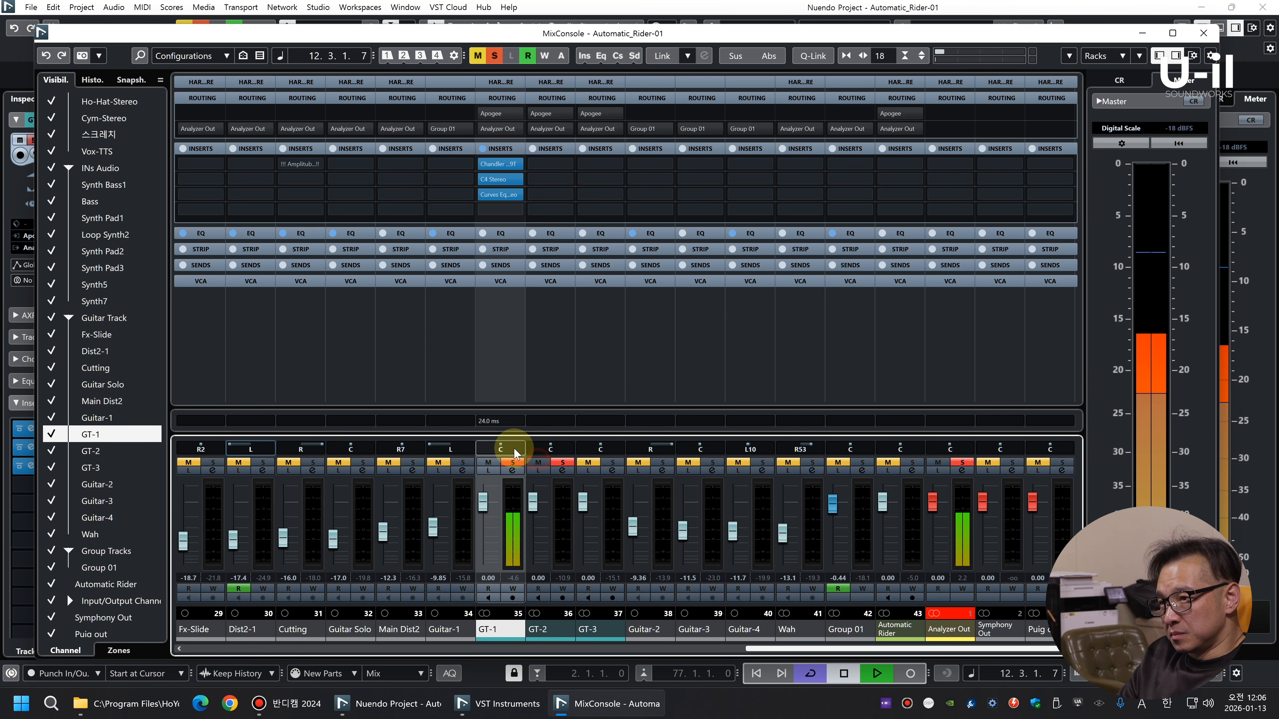
key("space")
left_click_drag(514, 448, 409, 453)
left_click(513, 462)
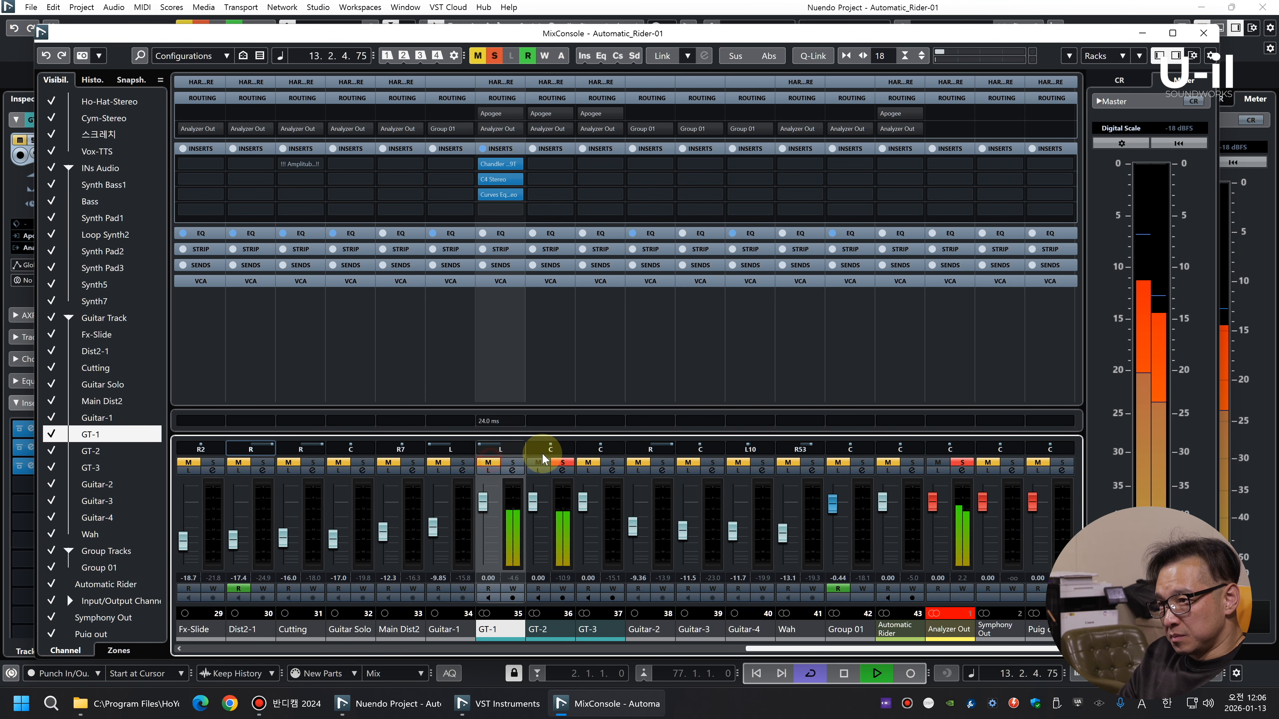
Copy the complete insert chain from GT-1 to GT-2
right_click(495, 150)
left_click(527, 180)
right_click(545, 150)
left_click(575, 192)
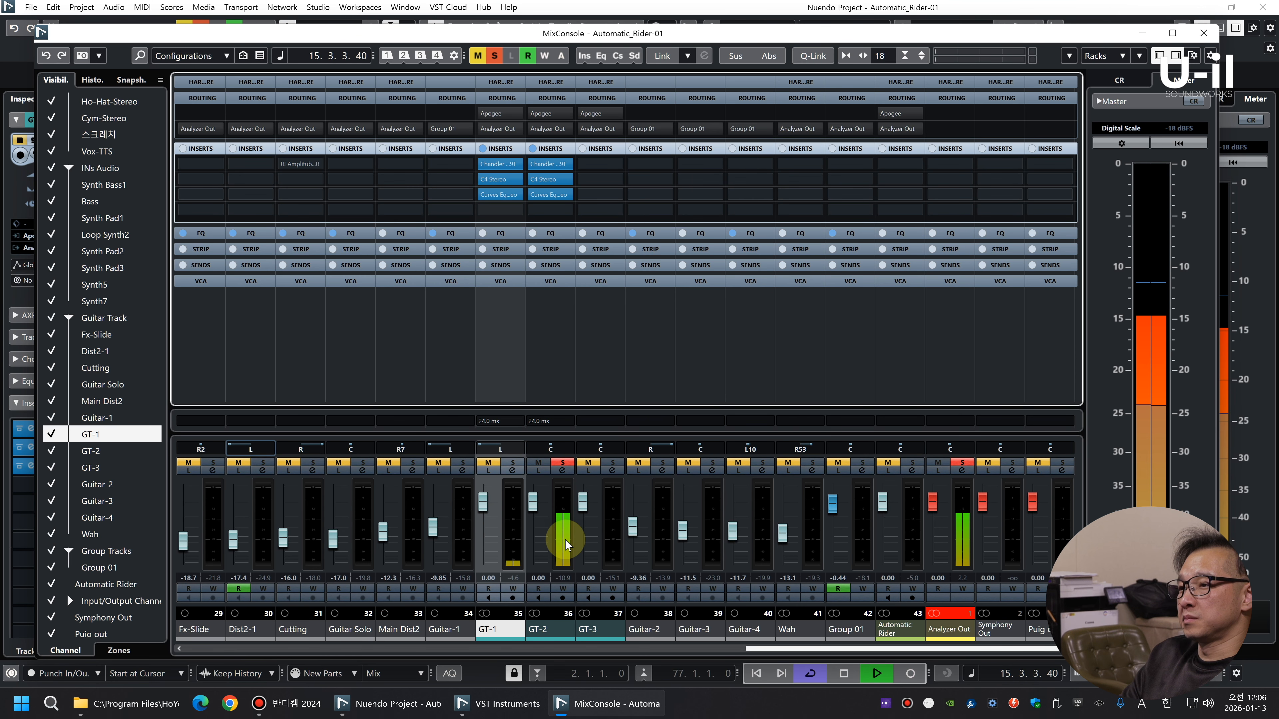
Set the tilt of GT-2's Curves Equator to -4 and pan the GT-2 channel fully right
left_click(560, 530)
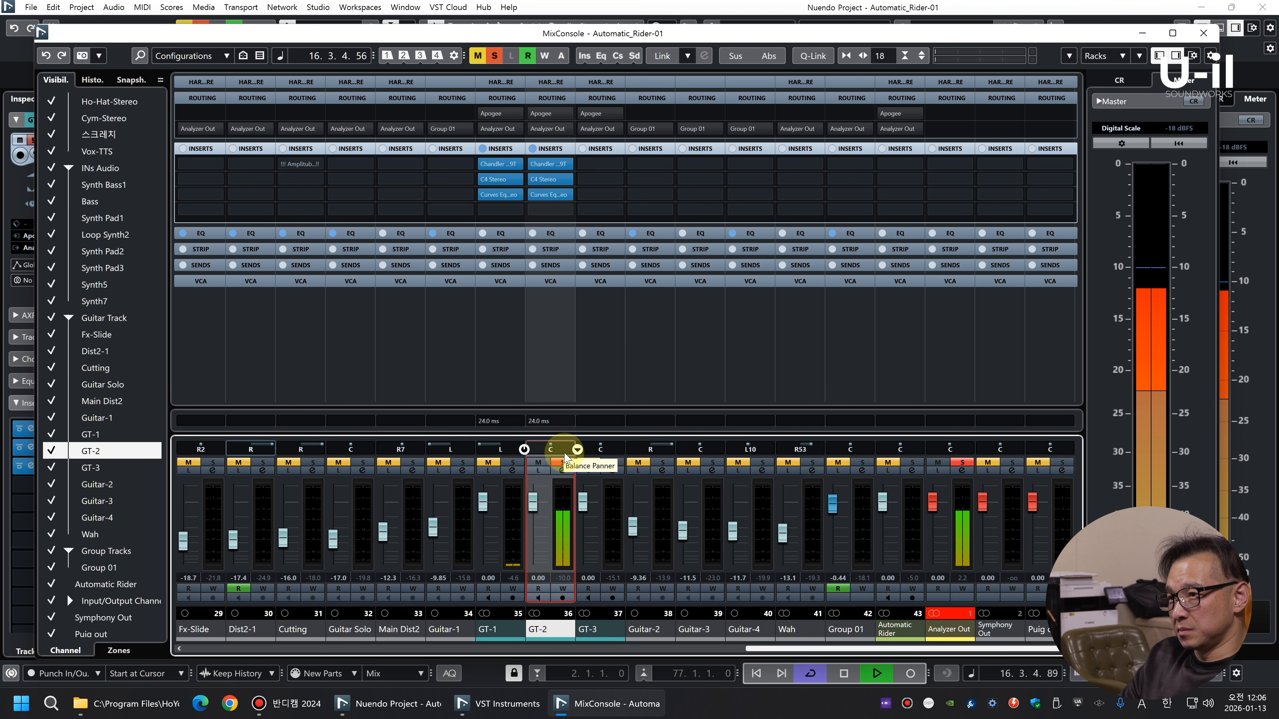
left_click(554, 194)
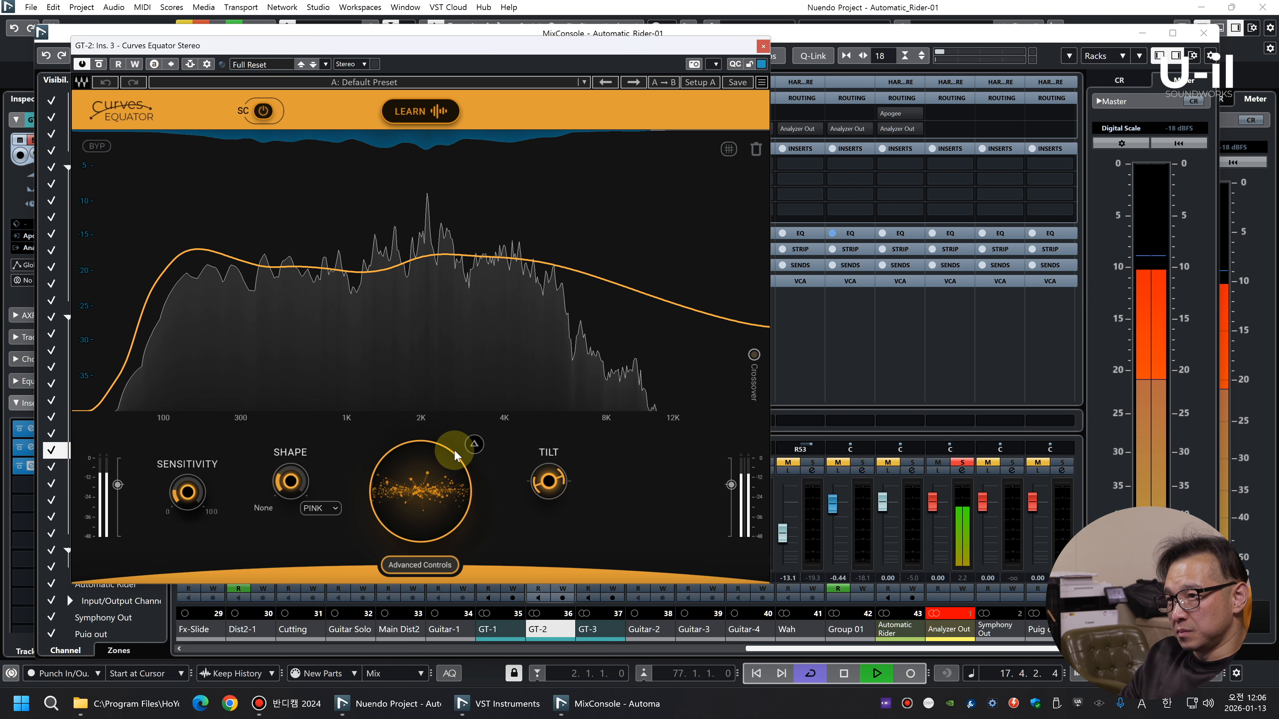
left_click_drag(548, 480, 548, 501)
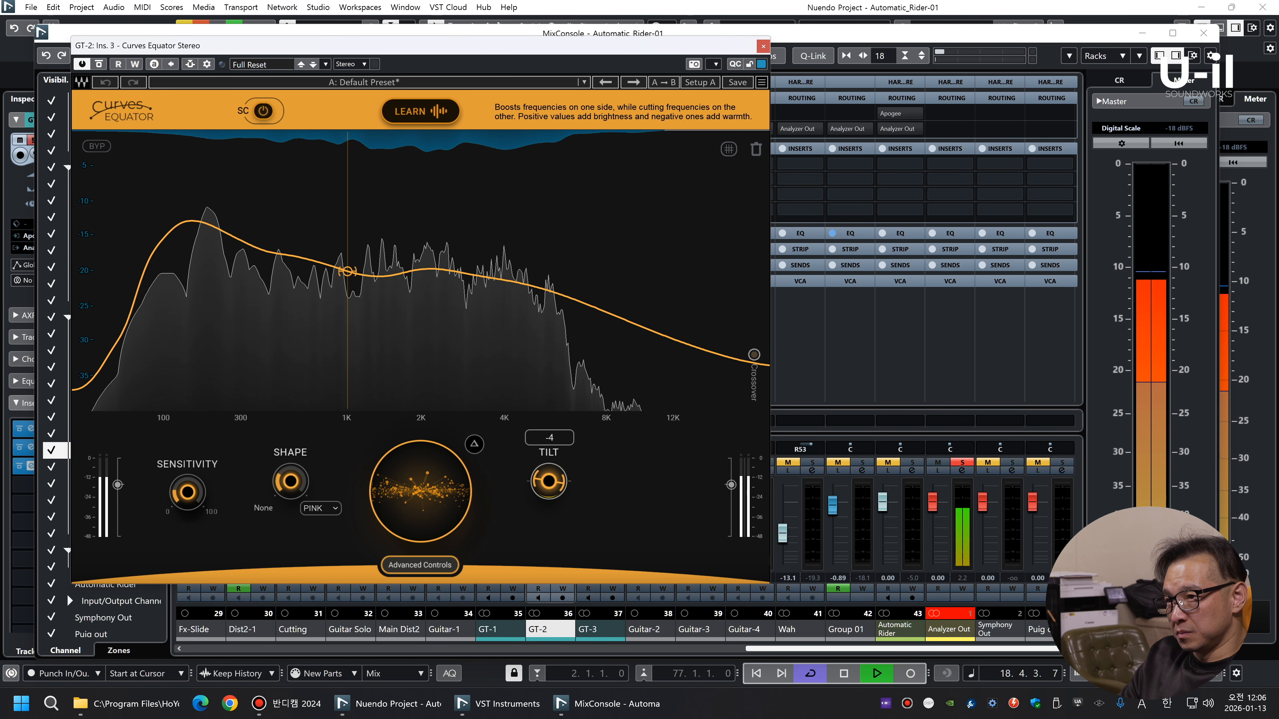
left_click(768, 47)
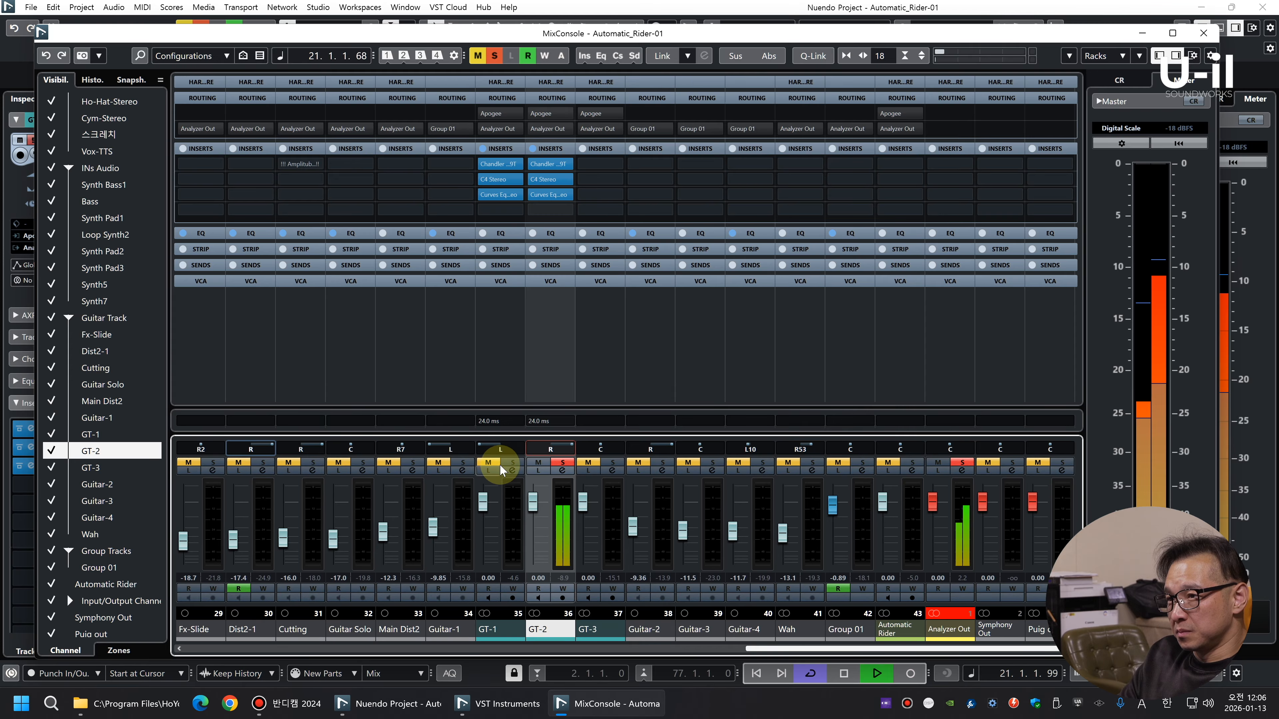
Solo GT-1 together with GT-2 and lower the faders to -1.28 on GT-1 and -1.05 on GT-2
left_click(512, 462)
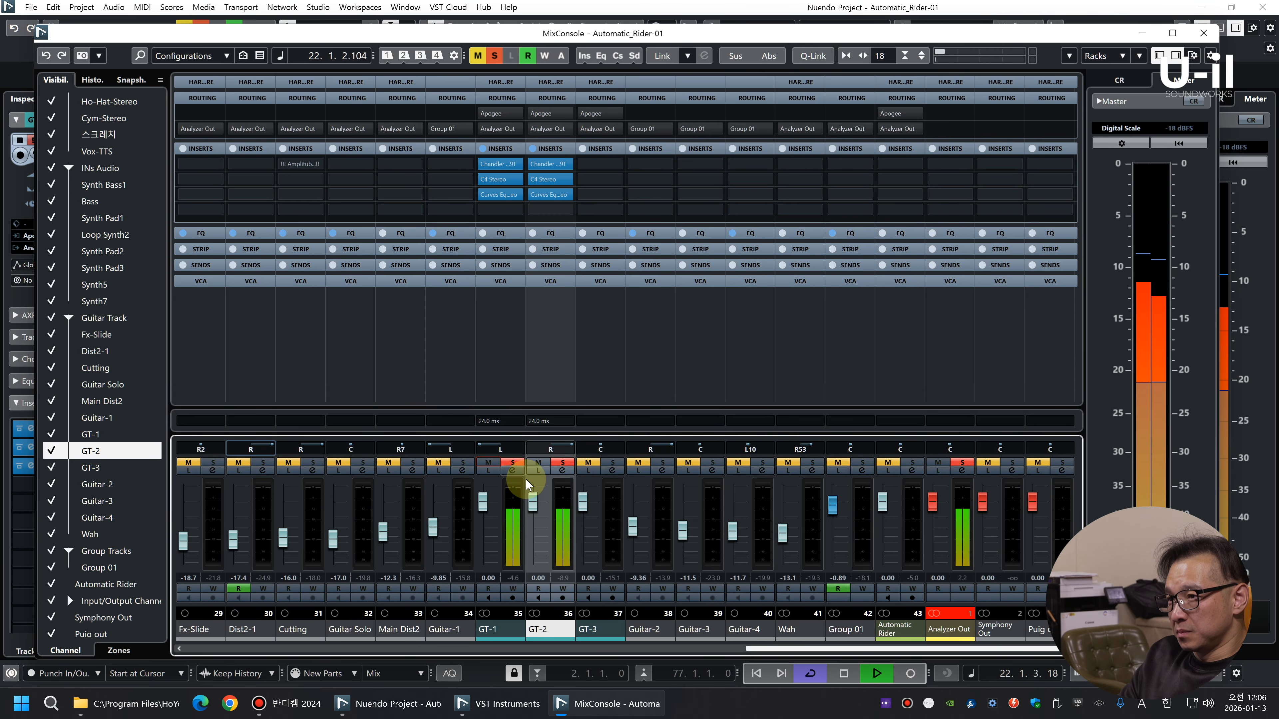
scroll(539, 510, "down", 3)
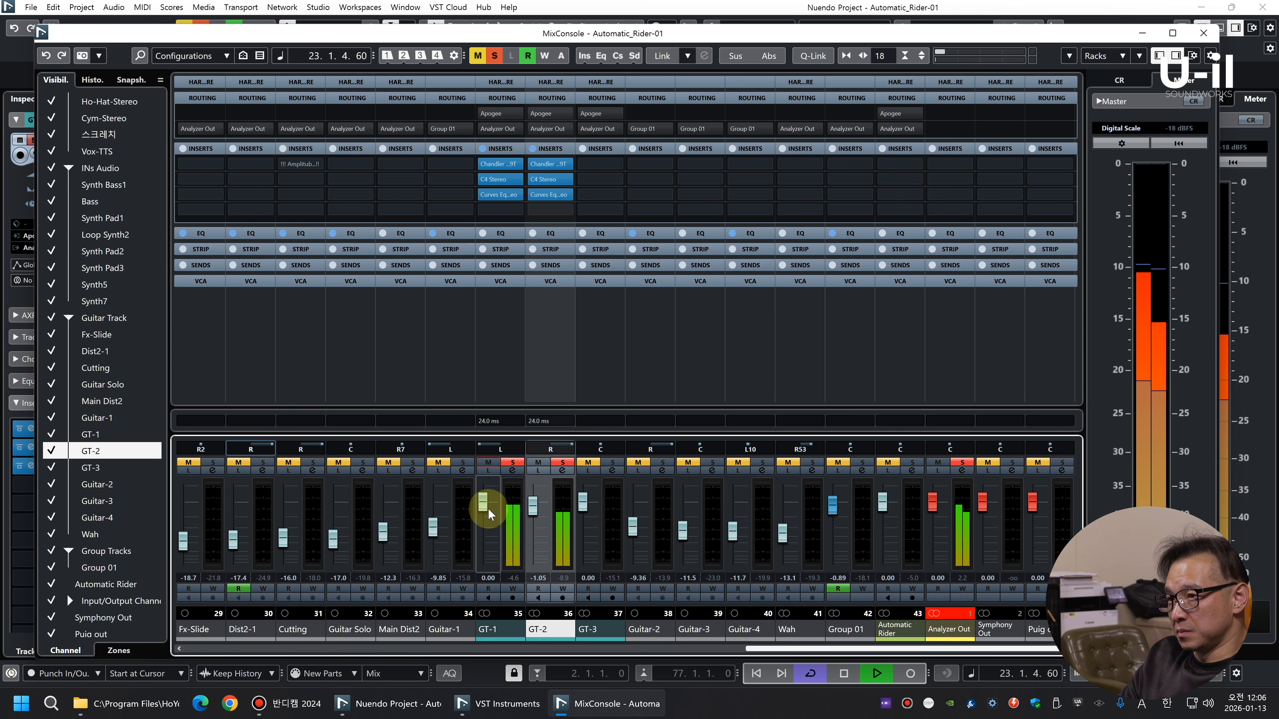
scroll(488, 513, "down", 3)
Add GT-3 to the soloed guitars and paste the copied insert chain onto it
left_click(612, 462)
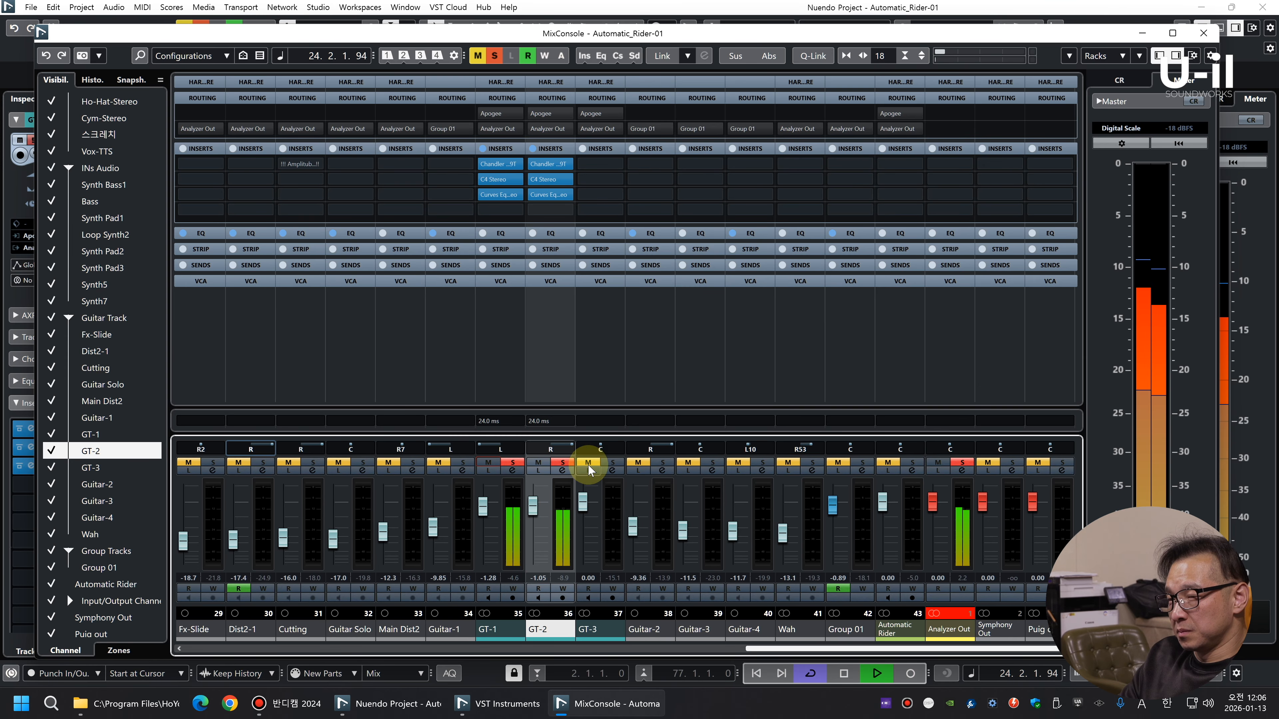
left_click(611, 514)
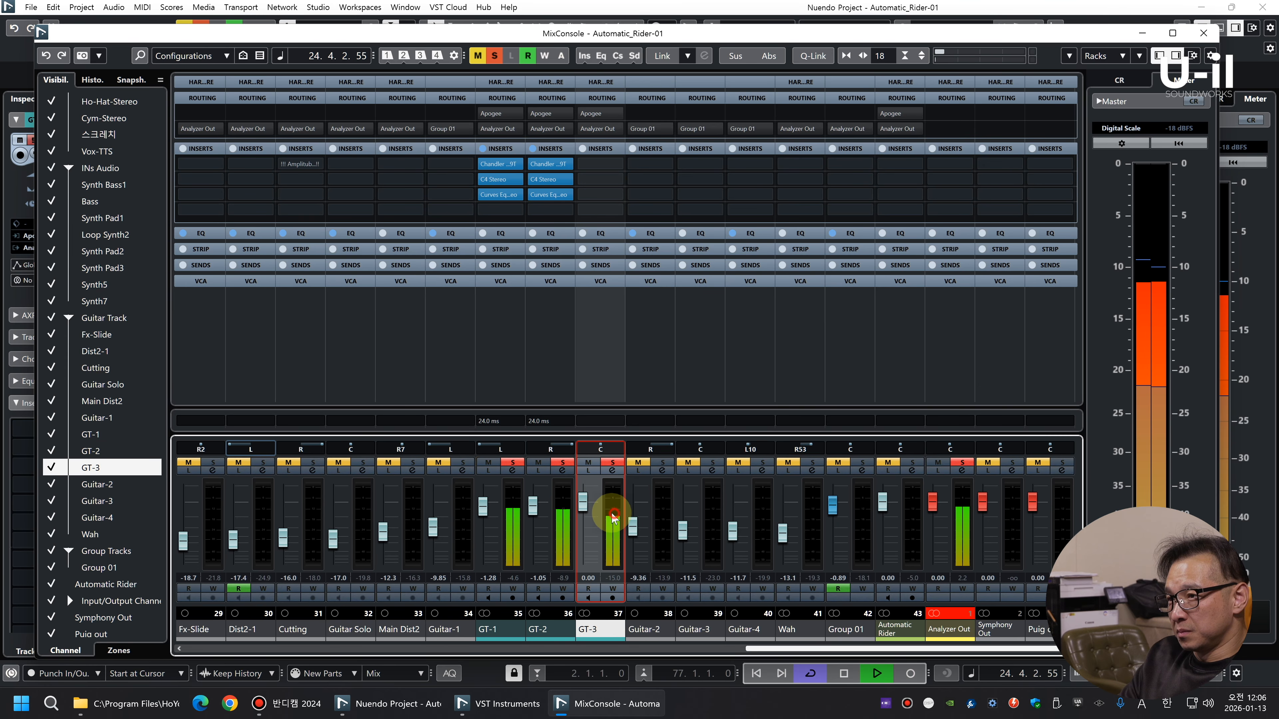
left_click(583, 149)
left_click(583, 149)
right_click(595, 148)
left_click(629, 190)
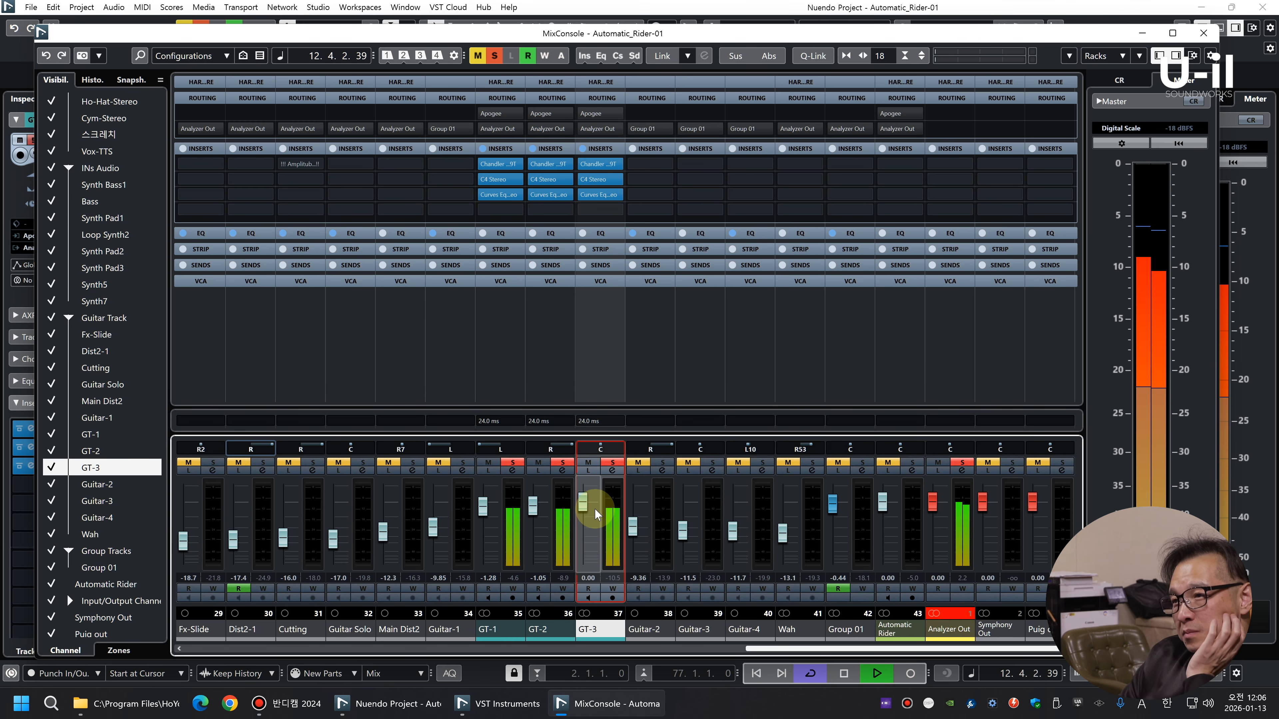
Lower the tilt in GT-3's Curves Equator to warm its tone and close the plug-in
left_click(604, 196)
left_click_drag(767, 515, 767, 532)
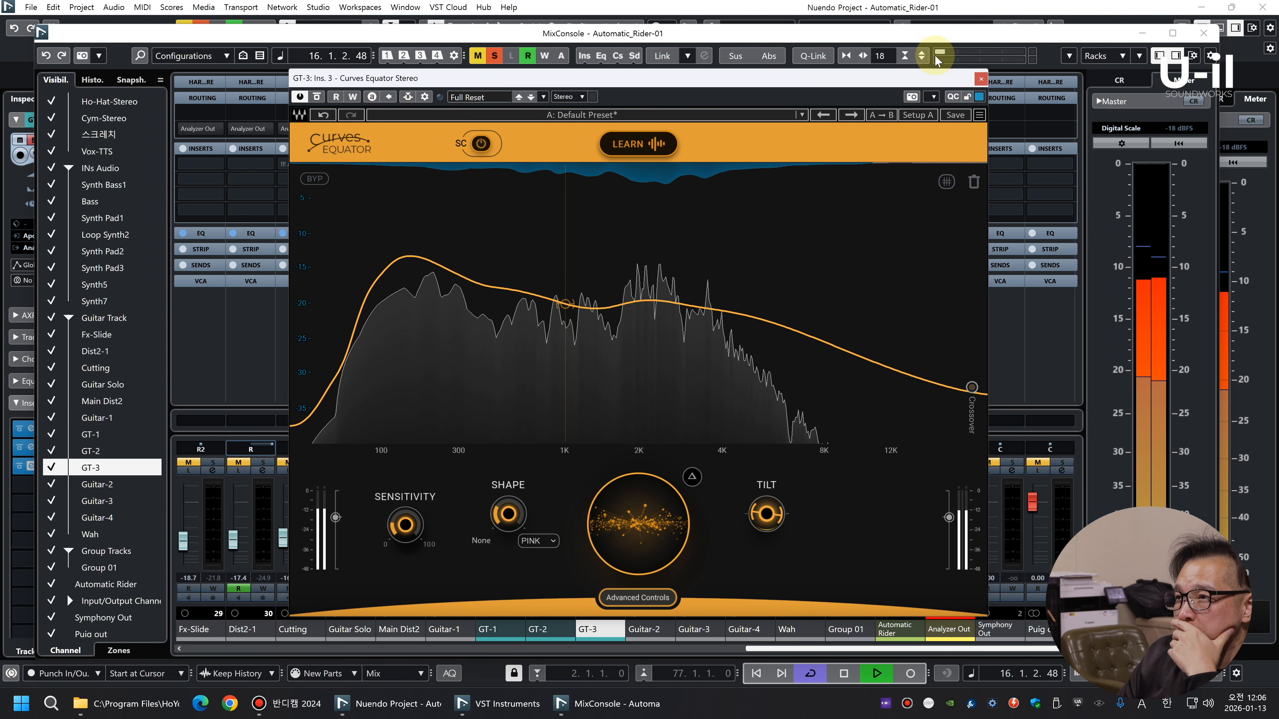
left_click(980, 79)
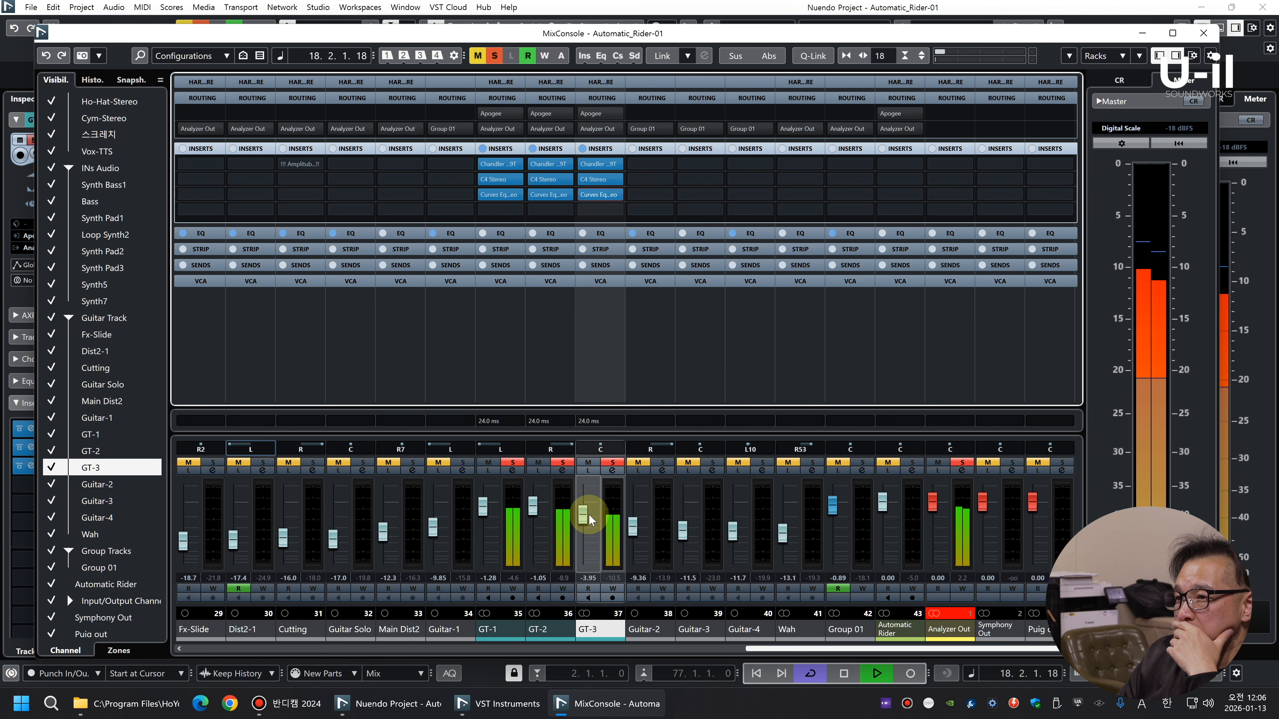
Clear all solos and balance the guitars in the full mix with GT-1 at -1.75, GT-2 at -3.35 and GT-3 at -3.35
scroll(484, 510, "up", 1)
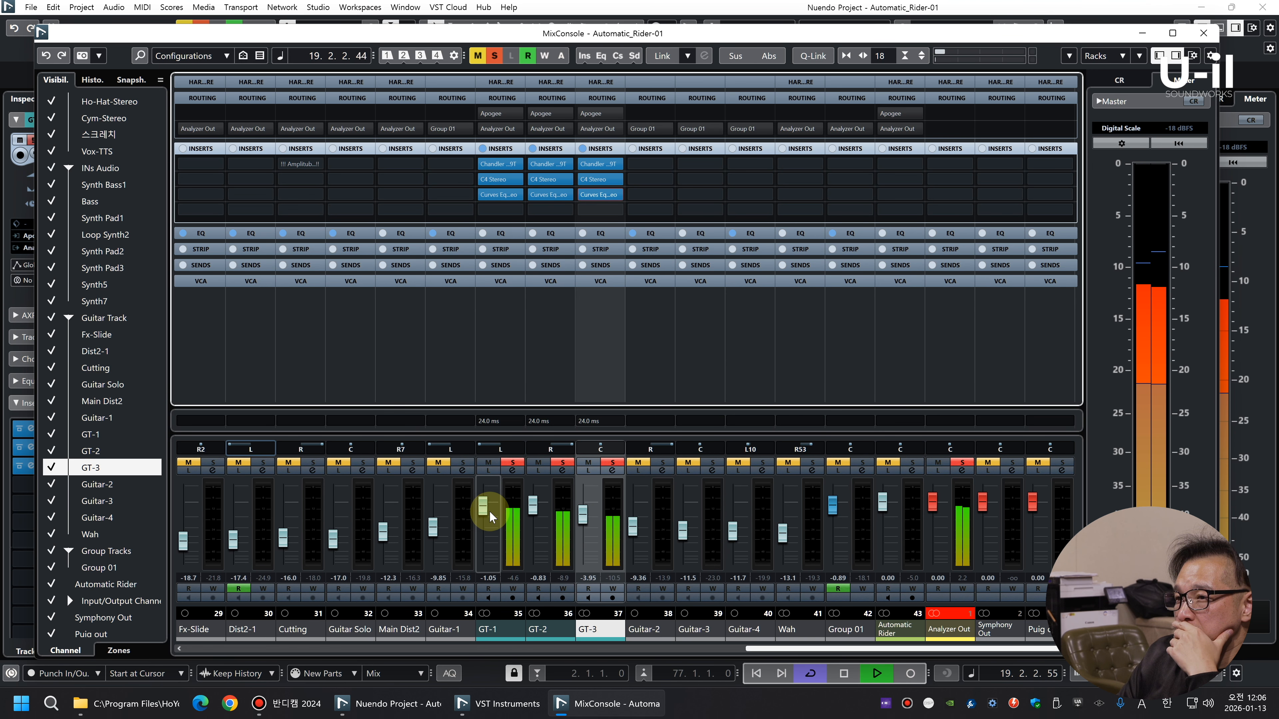
left_click(495, 56)
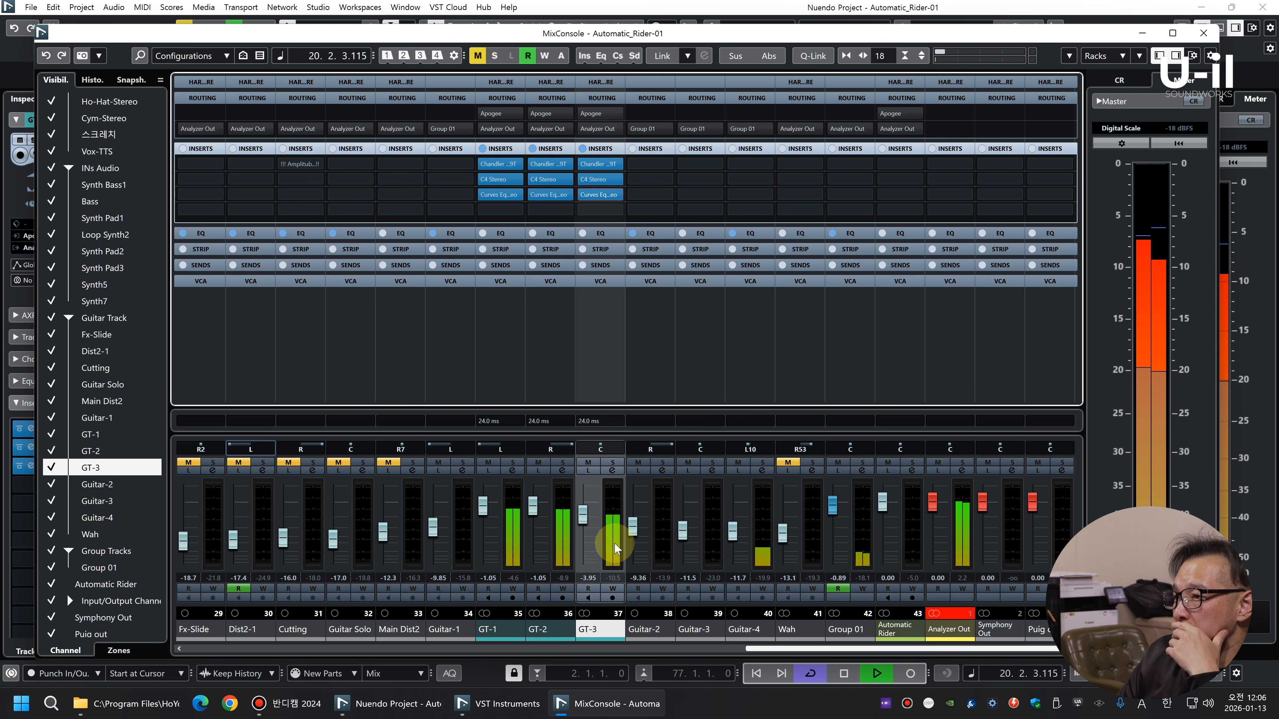
scroll(585, 526, "down", 1)
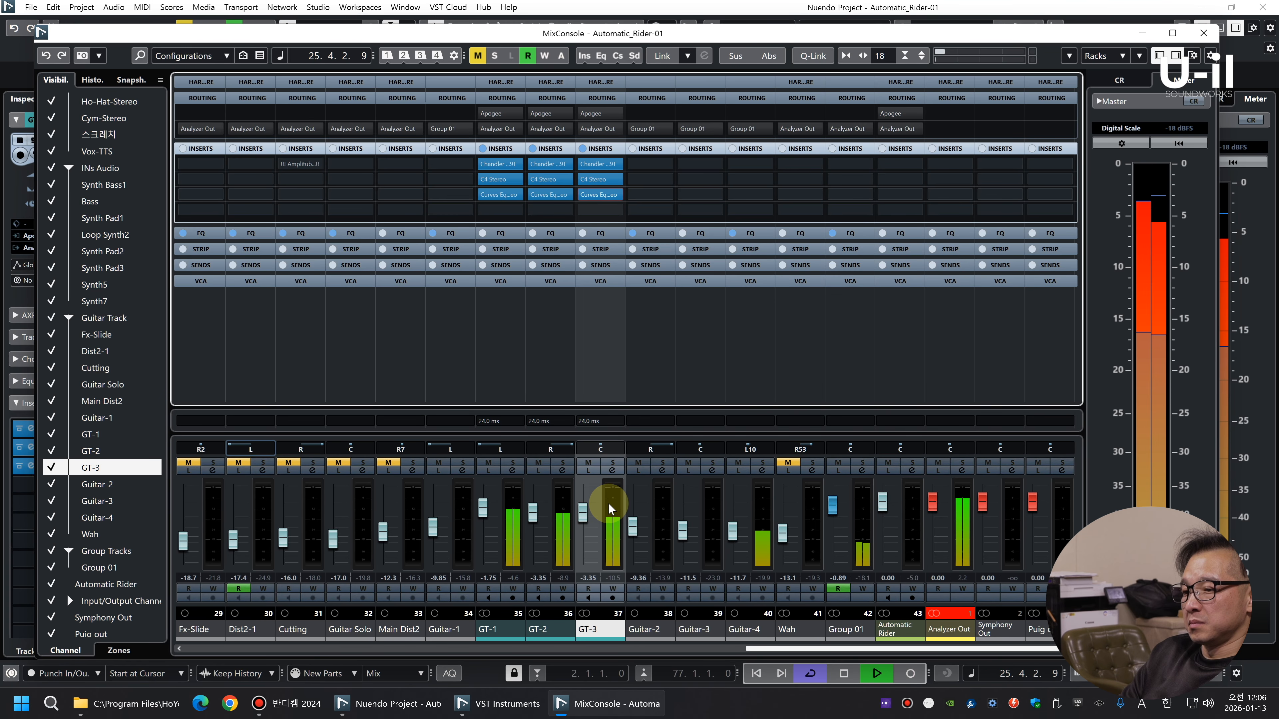
Return to the project window, audition Guitar-4 in solo, clear the solo and stop playback
key("F3")
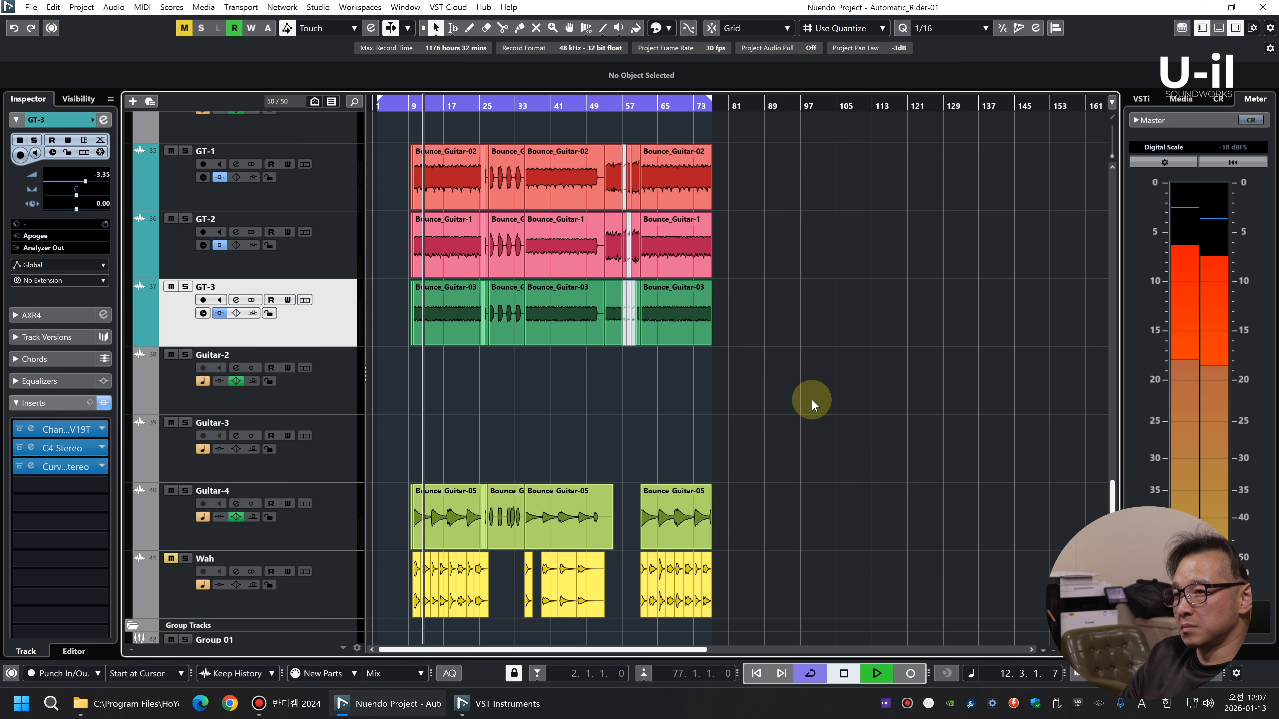
left_click(186, 490)
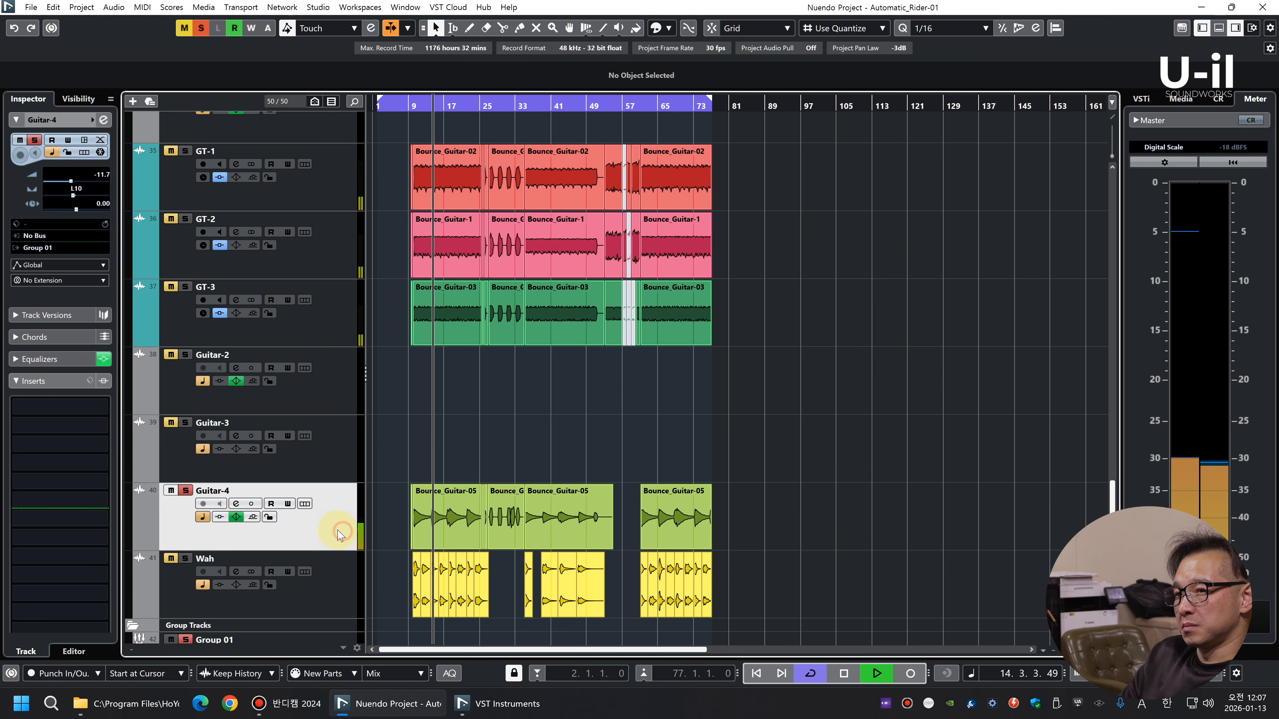
key("s")
key("space")
Duplicate the GT-3 track and replace the copy's clips with the Guitar-4 clips, keeping their timing
right_click(336, 324)
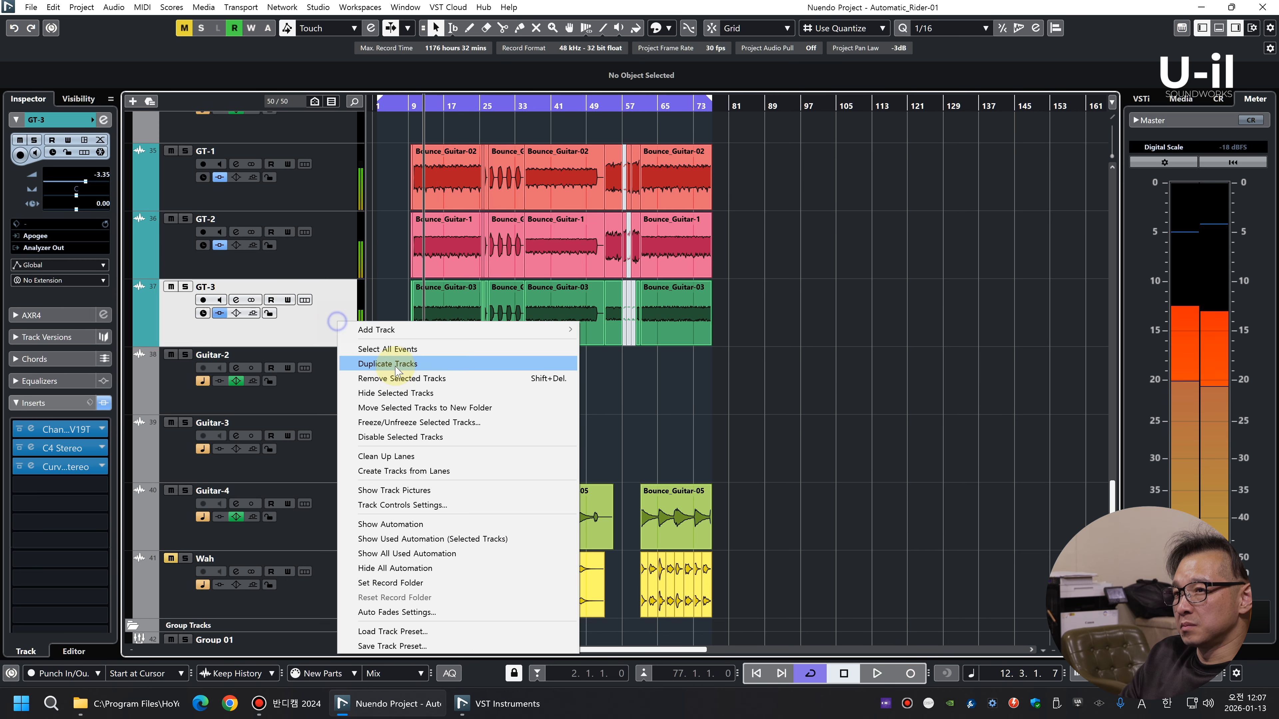
left_click(394, 365)
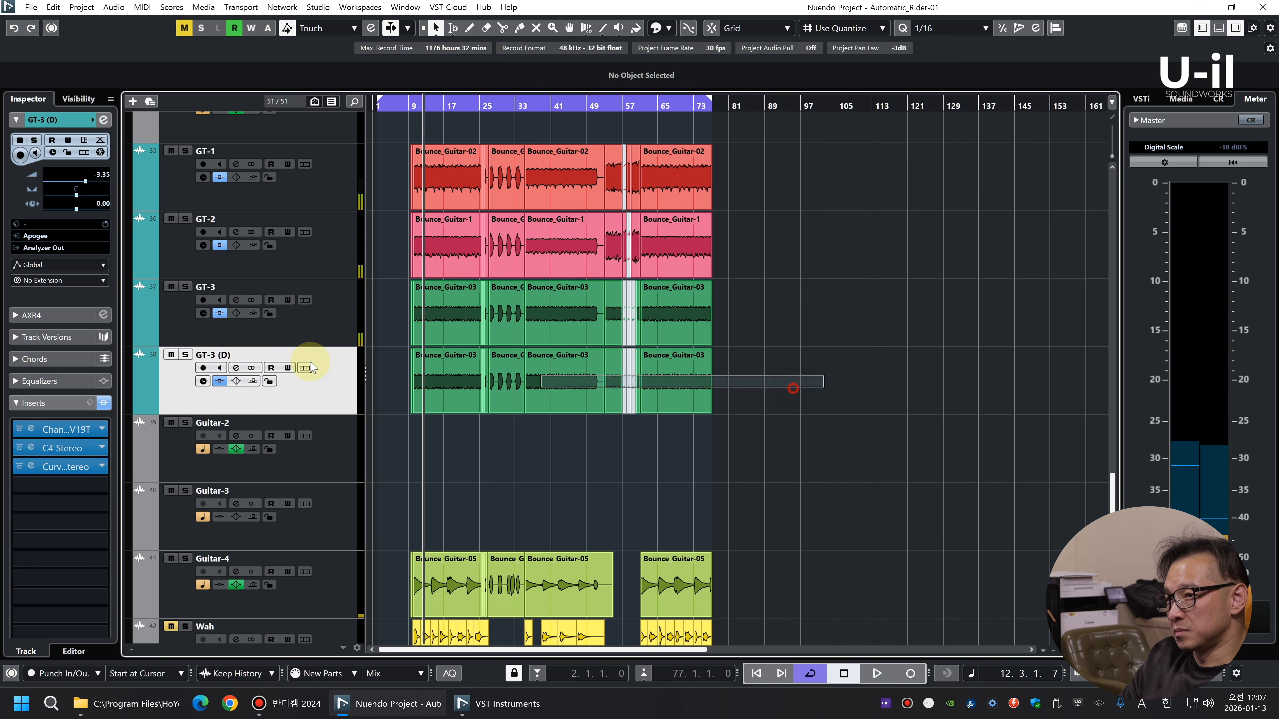
left_click_drag(770, 611, 272, 571)
left_click_drag(441, 579, 433, 367)
key("space")
Rename the duplicated guitar track as GT-4
double_click(217, 355)
type("GT-4")
key("Return")
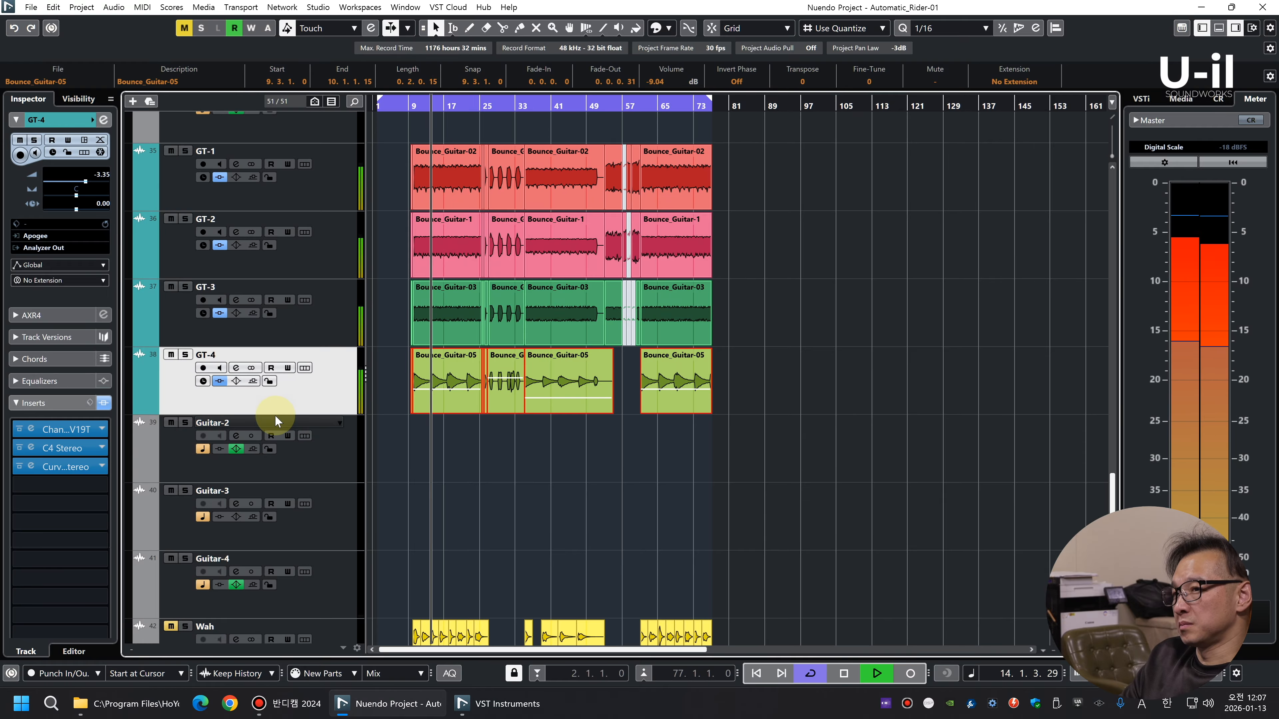
Audition GT-4 in solo during playback and clear the solo again
key("s")
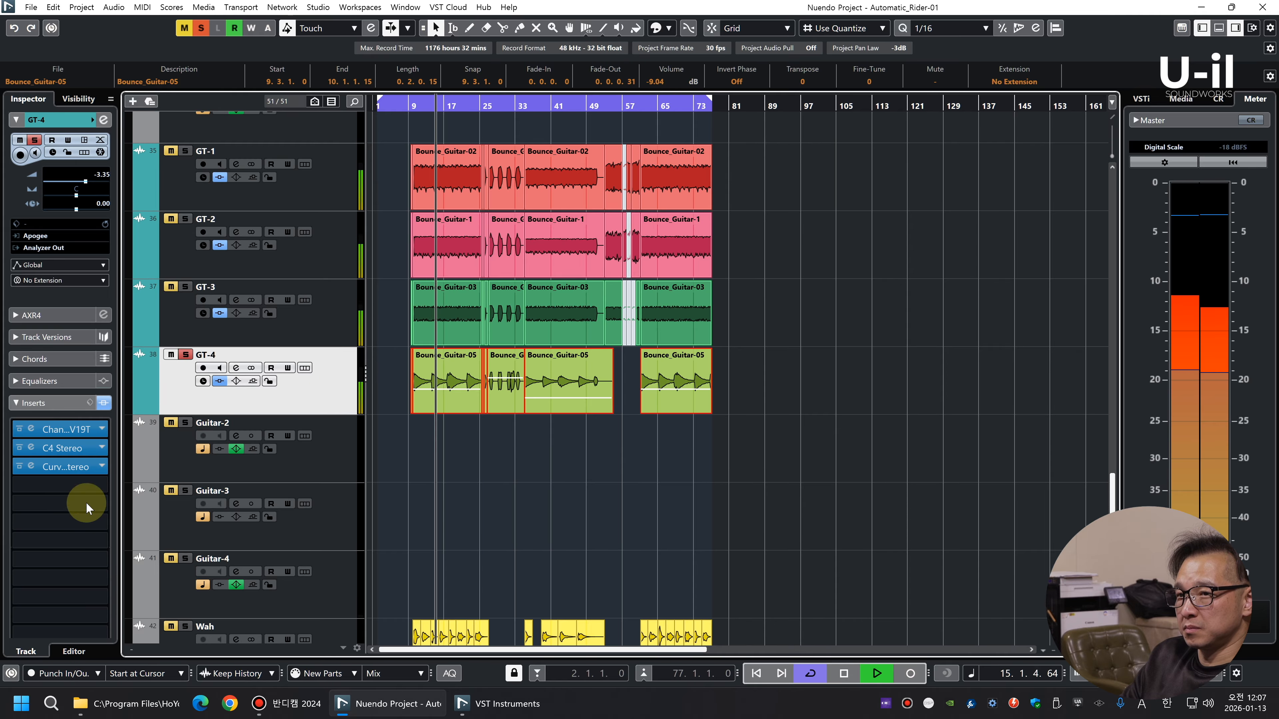
key("s")
key("space")
Search the plug-in list for "stereom" and insert bx_stereomaker after Curves Equator on GT-4
left_click(90, 485)
type("st")
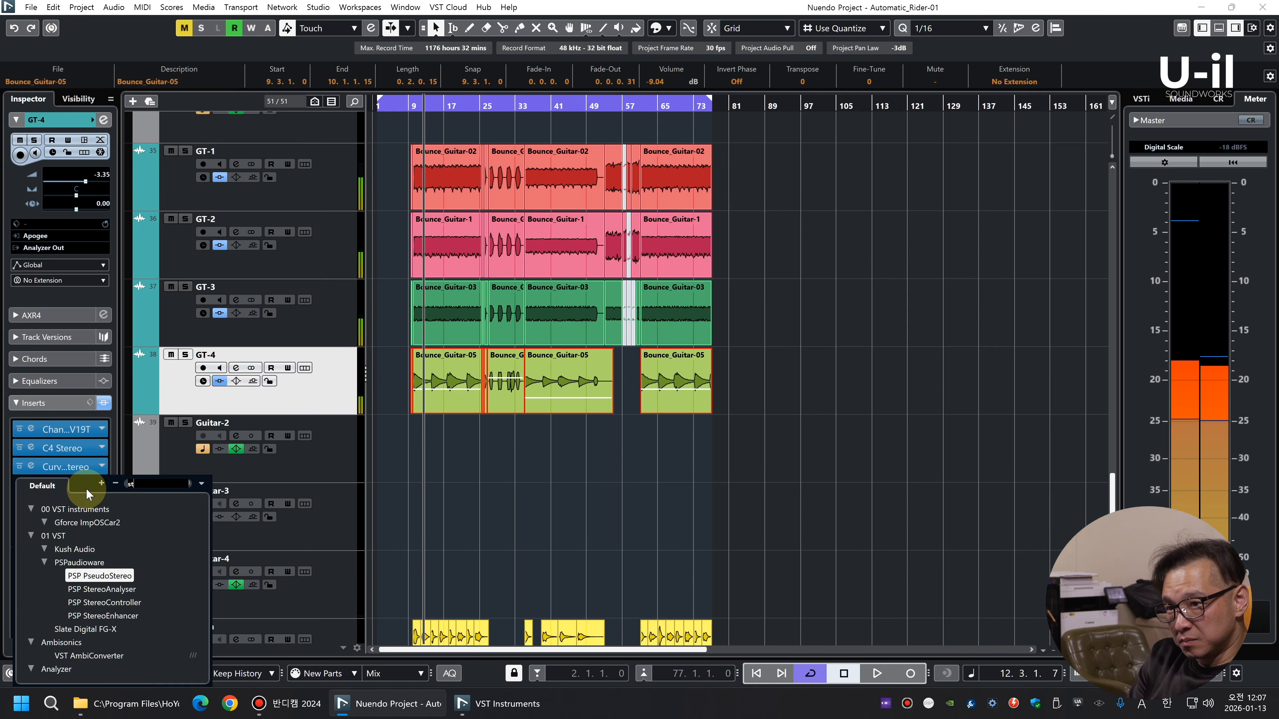
type("ereom")
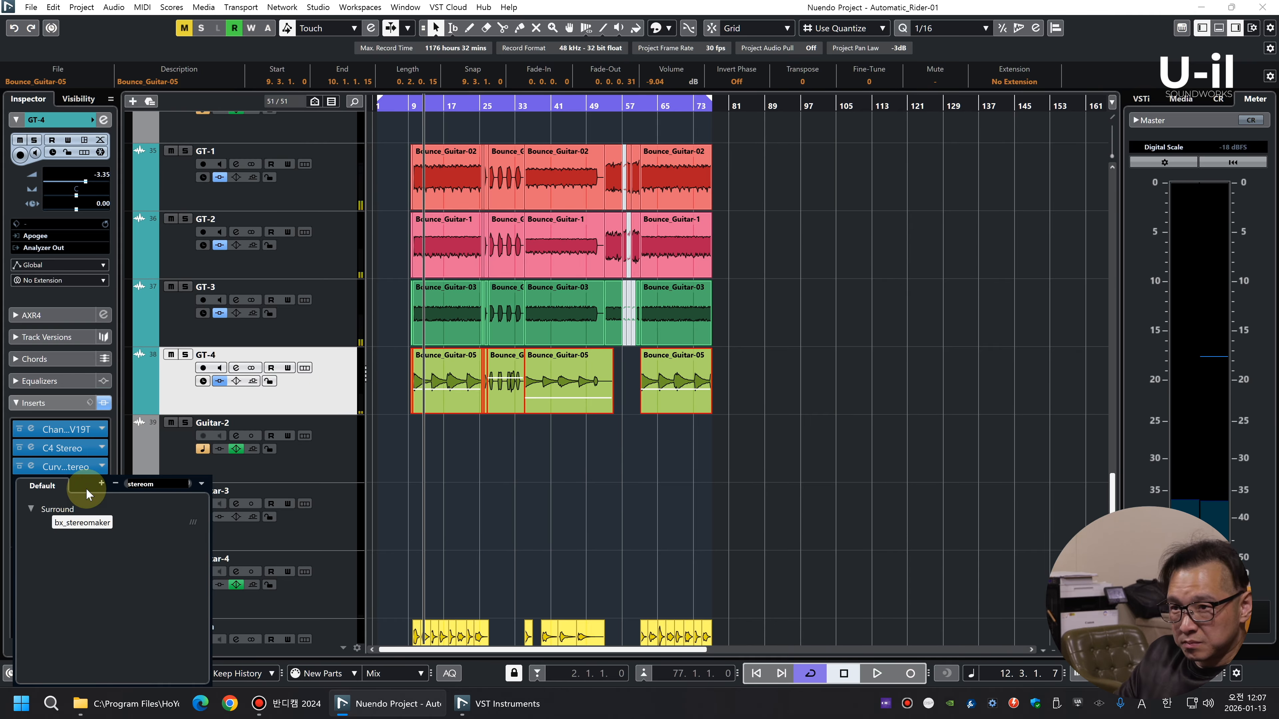
left_click(86, 523)
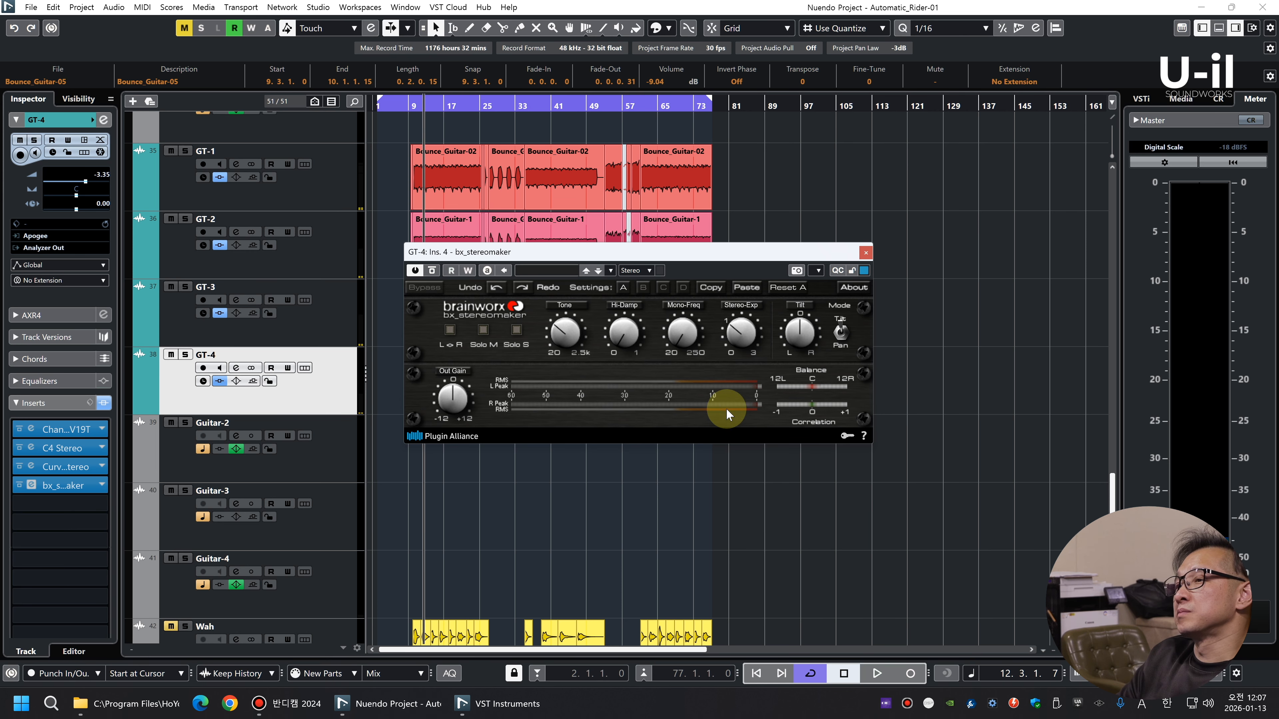
During playback, raise the Stereo-Exp amount and nudge Tilt slightly in bx_stereomaker on GT-4, closing the plug-in editor when done
key("space")
left_click_drag(741, 332, 728, 276)
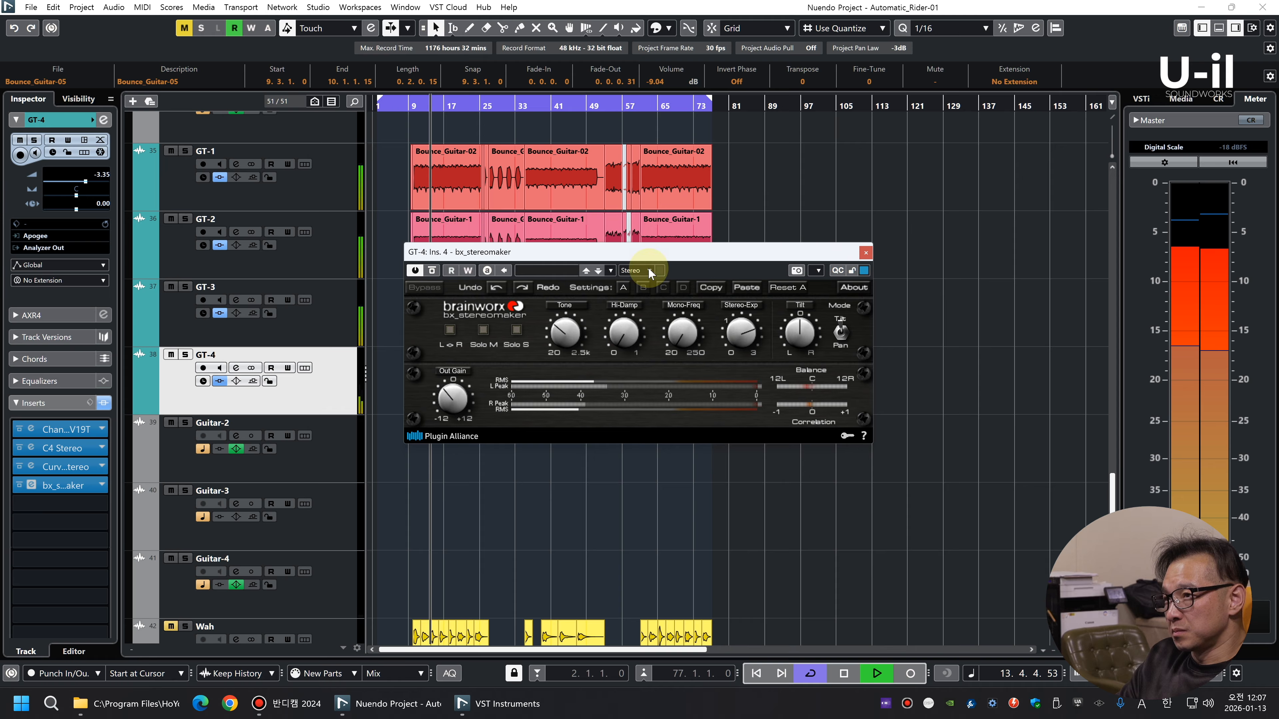
left_click_drag(654, 254, 726, 416)
left_click_drag(872, 498, 872, 494)
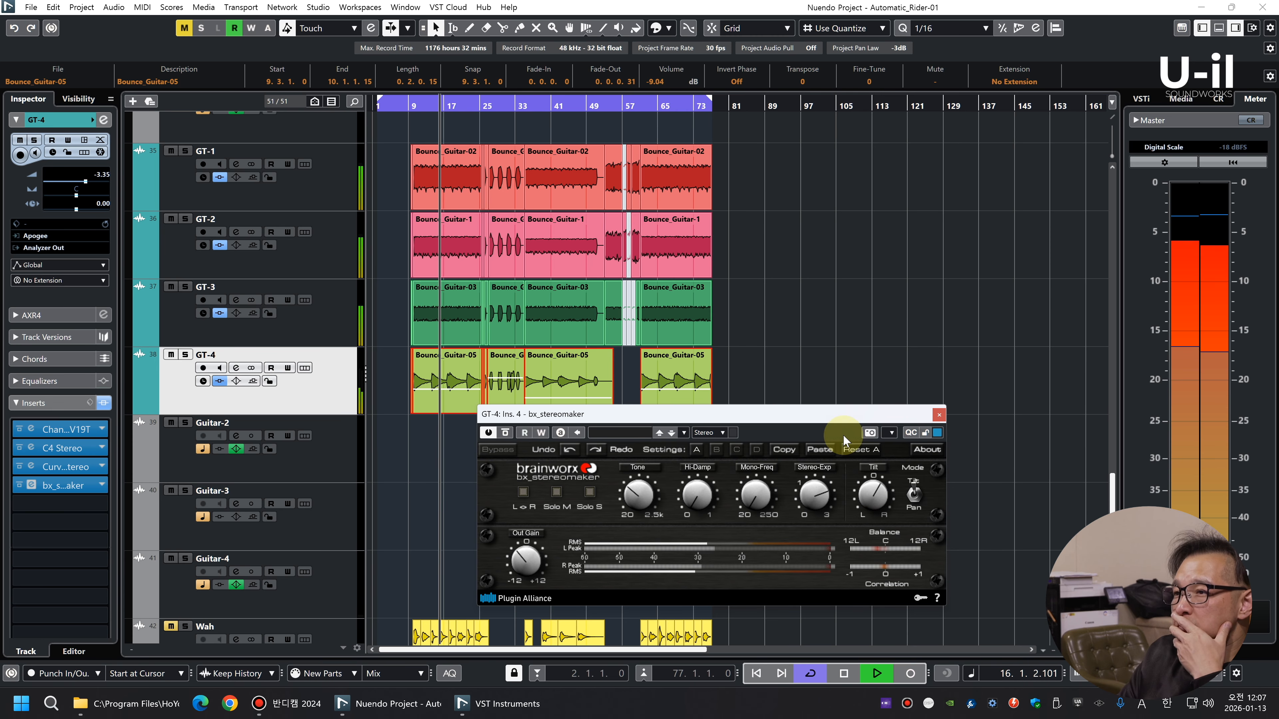
left_click(939, 416)
left_click(882, 368)
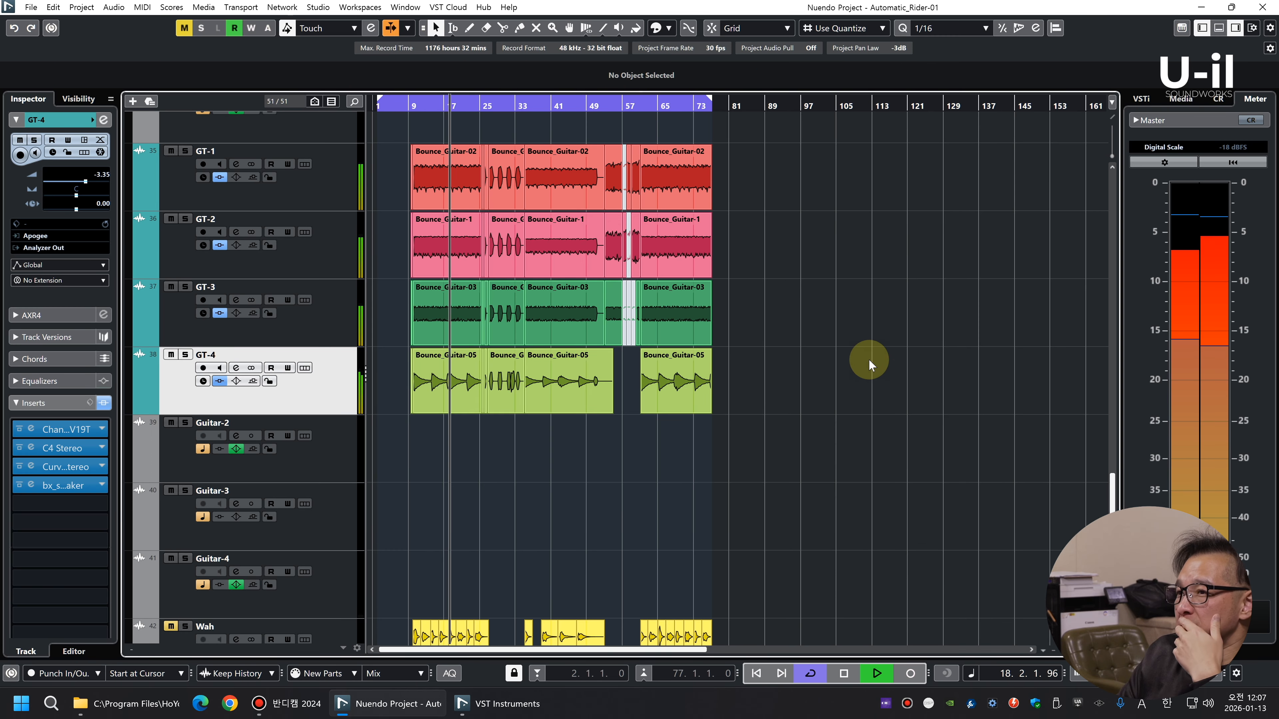
In the MixConsole, set GT-4's level to -4.27 dB and pan it to R6, and return to the project window
left_click(347, 334)
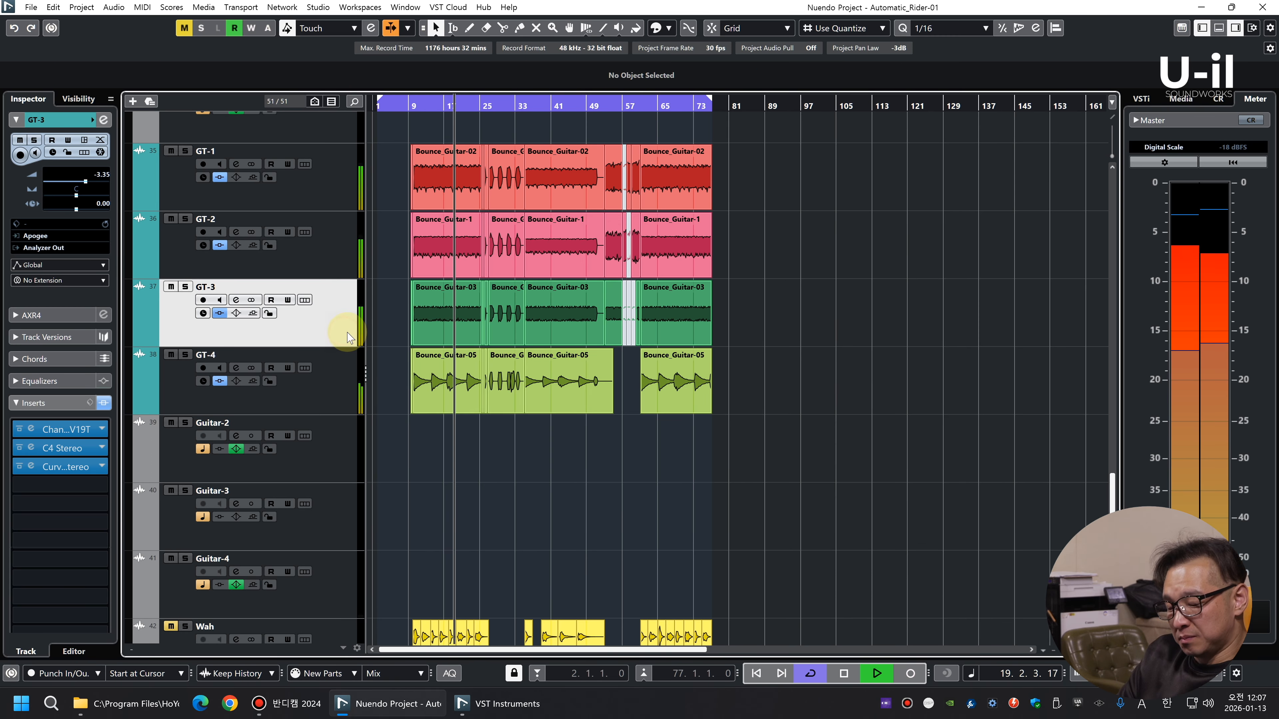
key("F3")
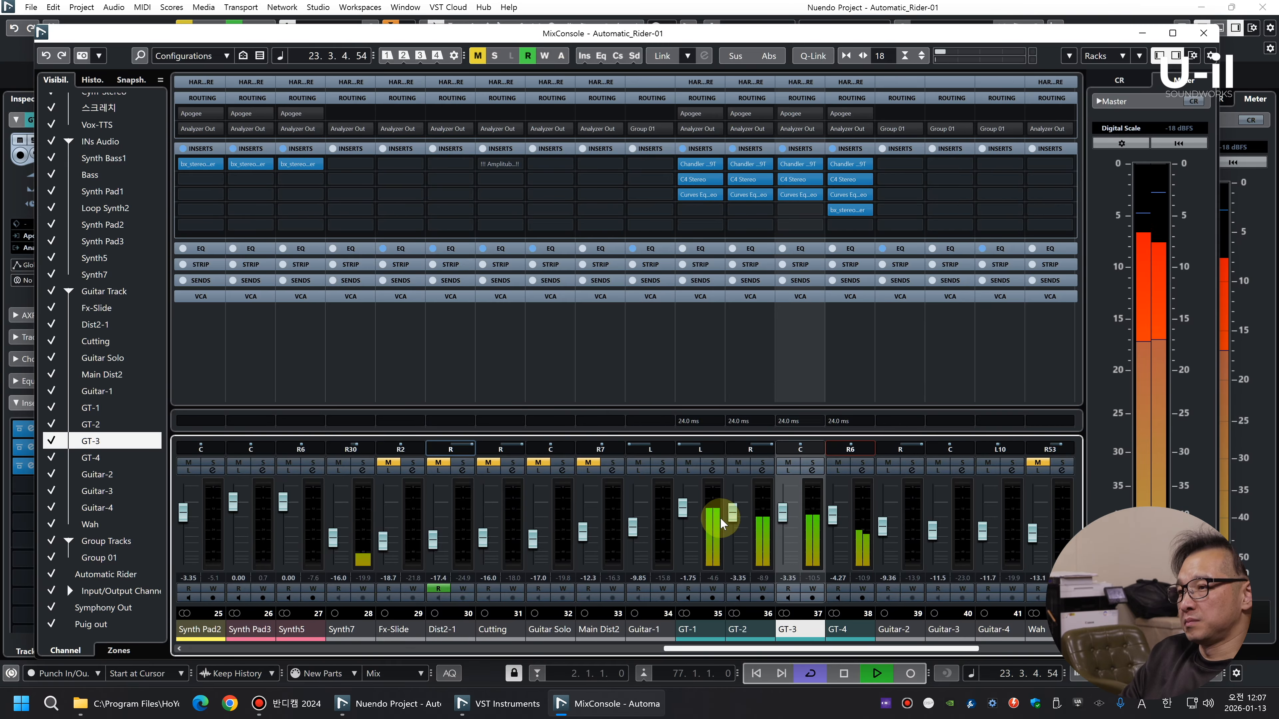
key("F3")
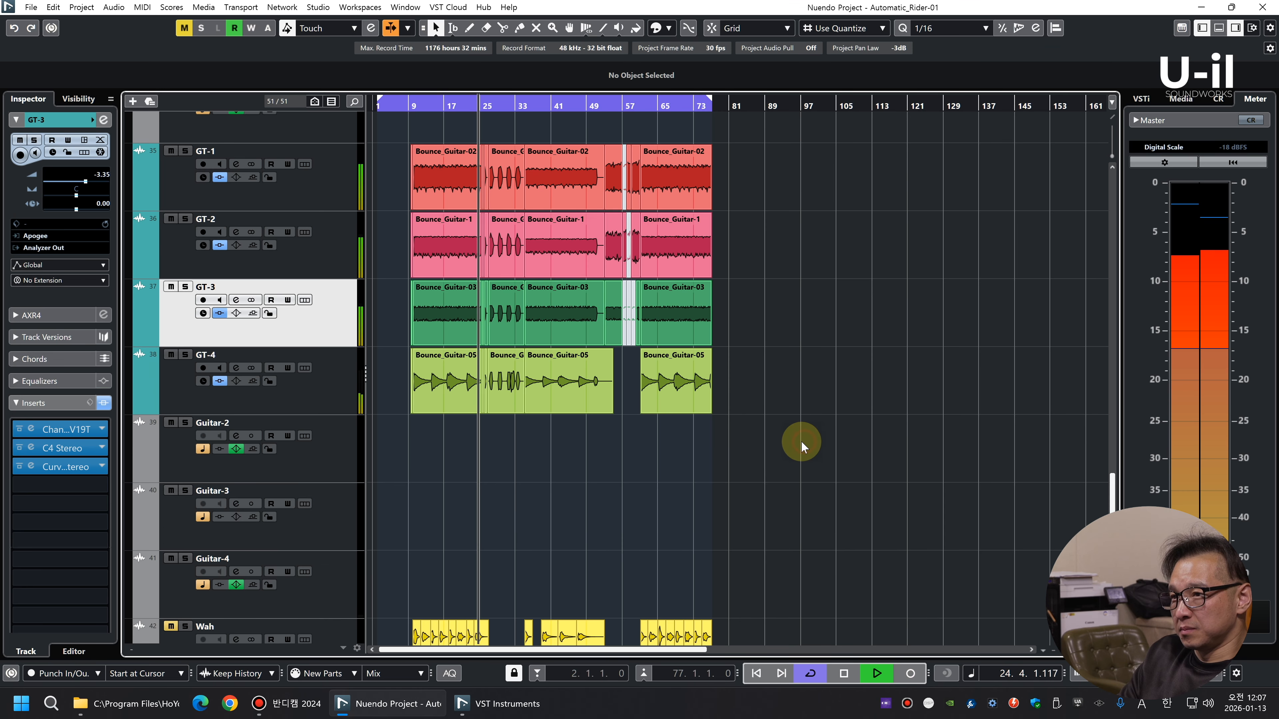
Unmute the Wah track, stop playback and move the track directly below GT-4
scroll(801, 444, "down", 4)
key("shift+g")
left_click(173, 434)
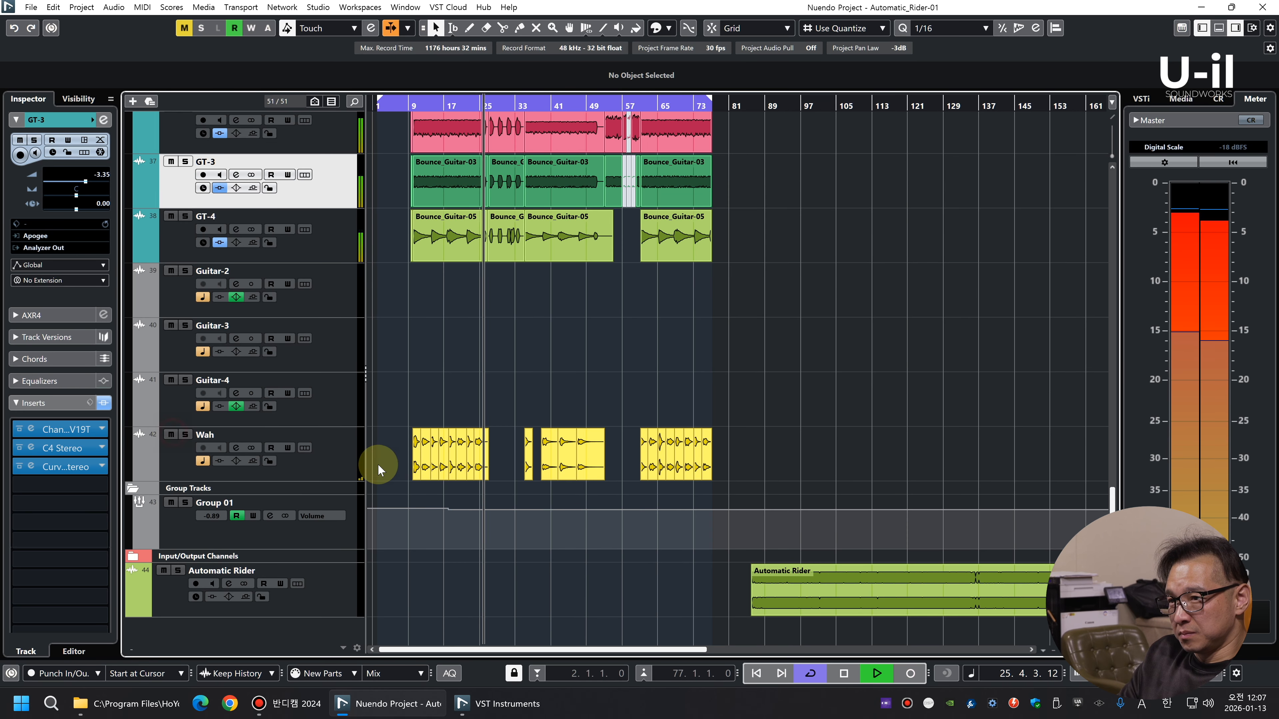
key("space")
left_click_drag(334, 457, 342, 264)
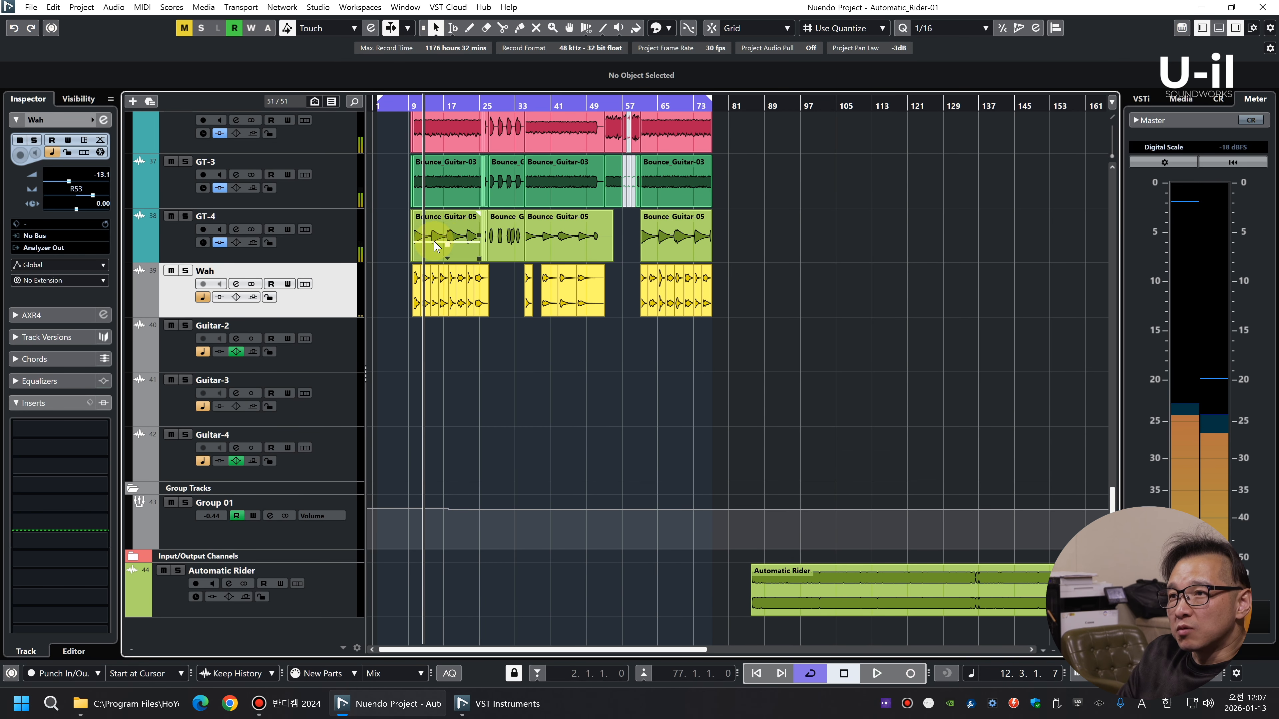
Duplicate the GT-4 track, delete the copy's clips and rename the copy as GT-Wah
right_click(329, 244)
left_click(371, 285)
left_click_drag(819, 294, 400, 289)
key("Delete")
double_click(211, 270)
type("GT-Wah")
key("Return")
Move all the Wah clips onto the GT-Wah track, keeping their timing, and start playback
left_click_drag(819, 400, 302, 329)
left_click_drag(544, 330, 530, 278)
key("space")
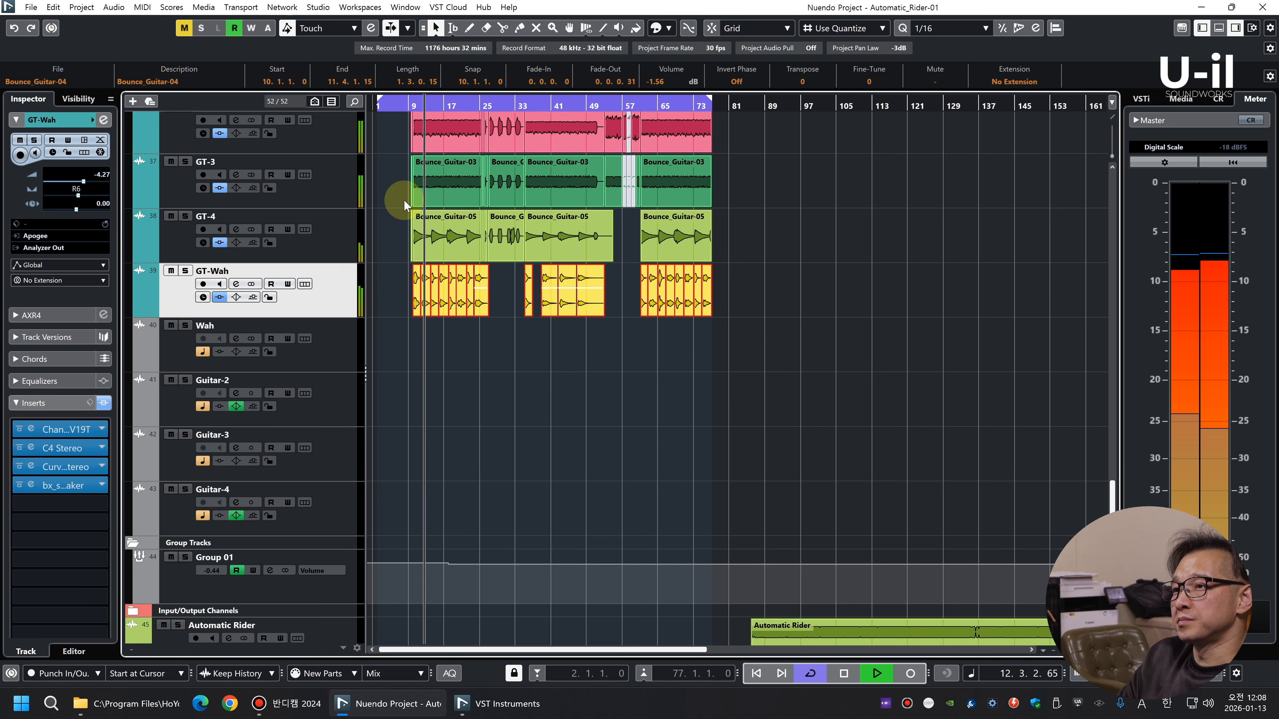
Audition GT-Wah in solo while switching off its bx_stereomaker, Chandler amp and Curves Equator inserts, leaving C4 active, and clear the solo
key("s")
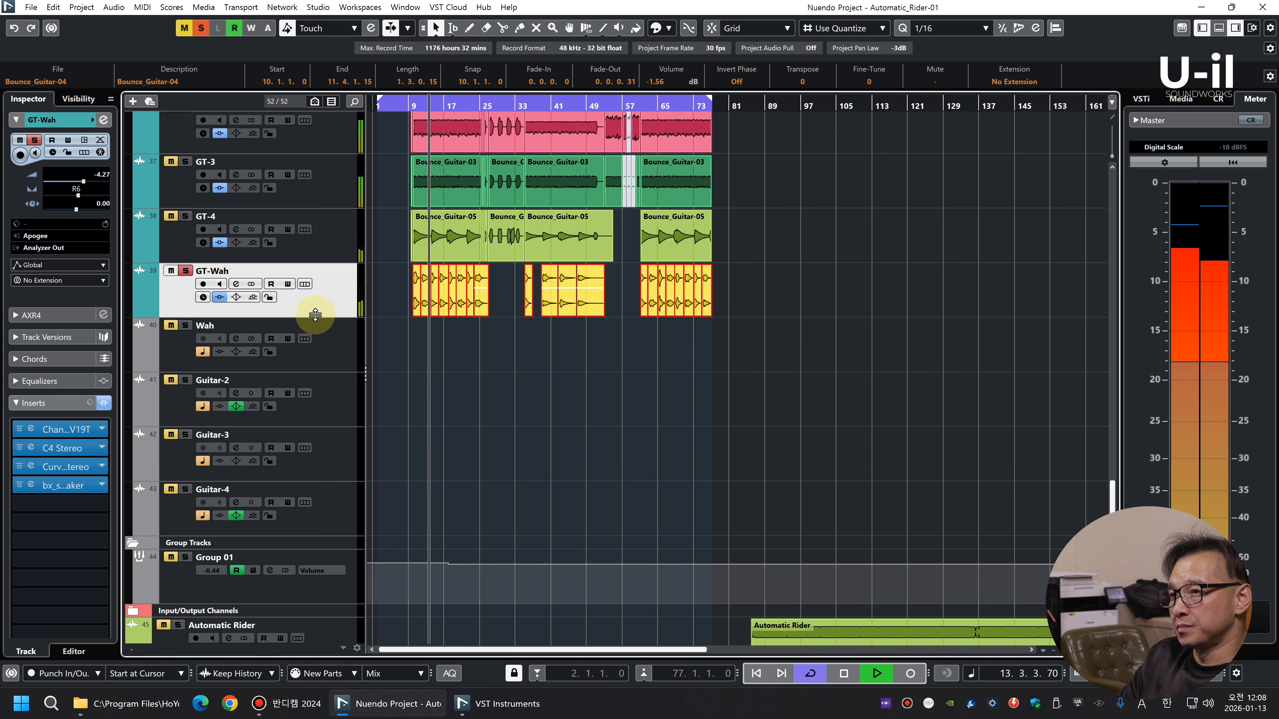
left_click(19, 485)
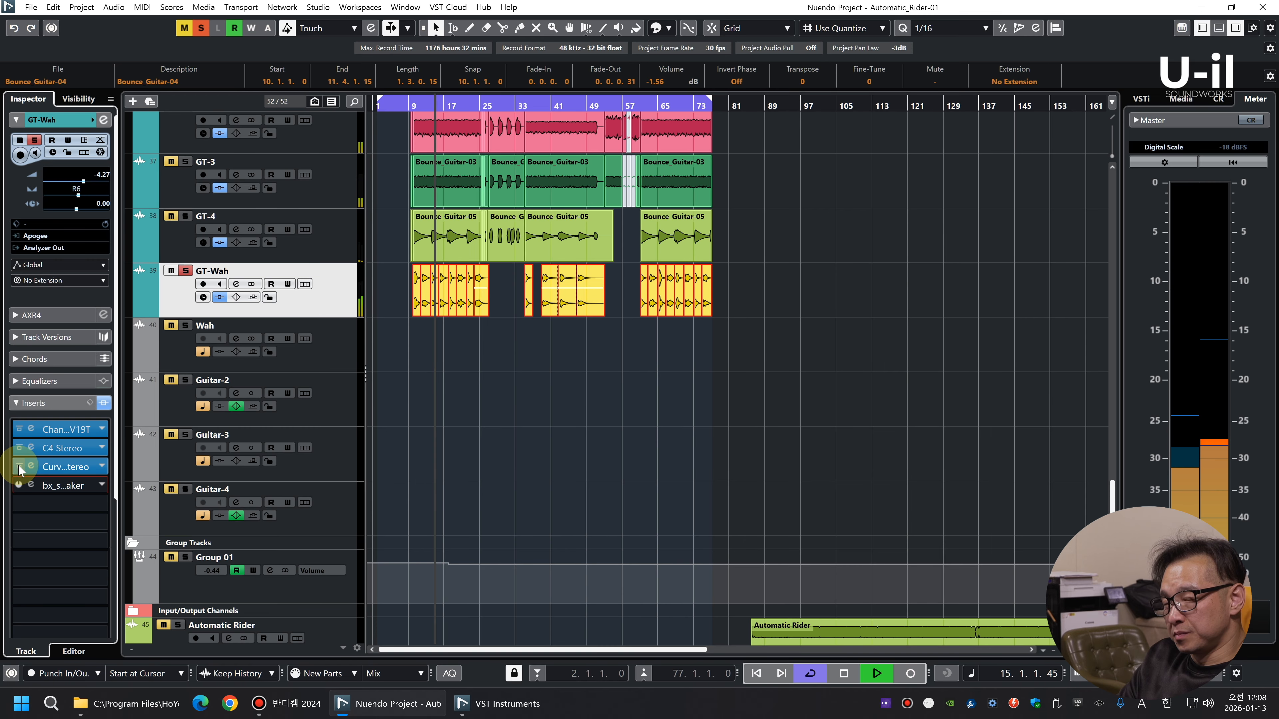
left_click(19, 429)
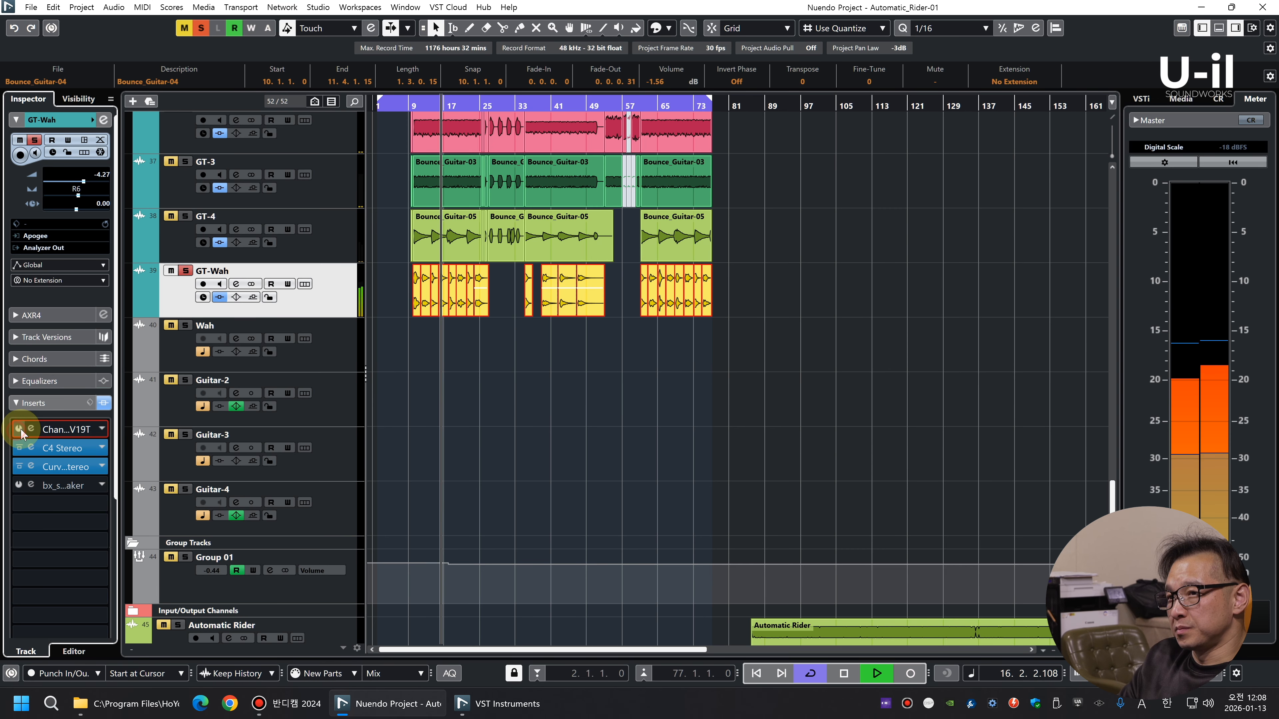
left_click(20, 466)
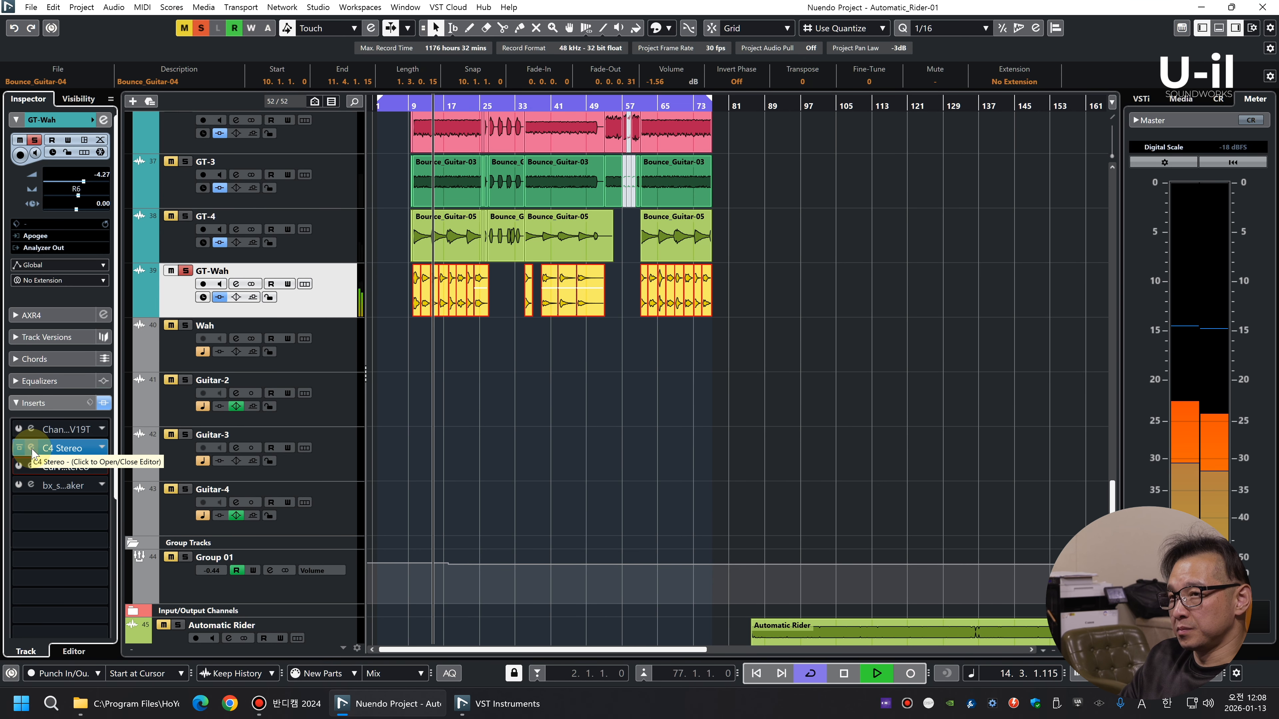
key("s")
Deselect the clips, centre GT-Wah's pan and lower its level to -8.69 dB during playback
left_click(754, 308)
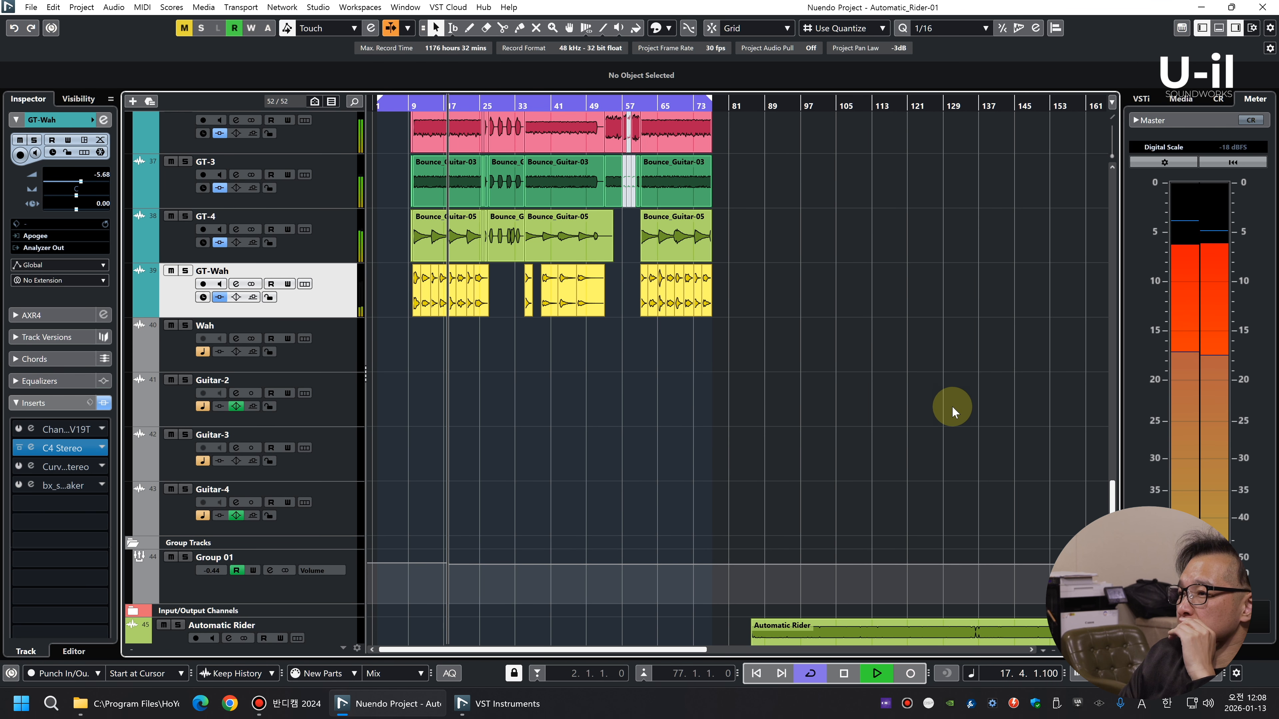
scroll(896, 342, "down", 1)
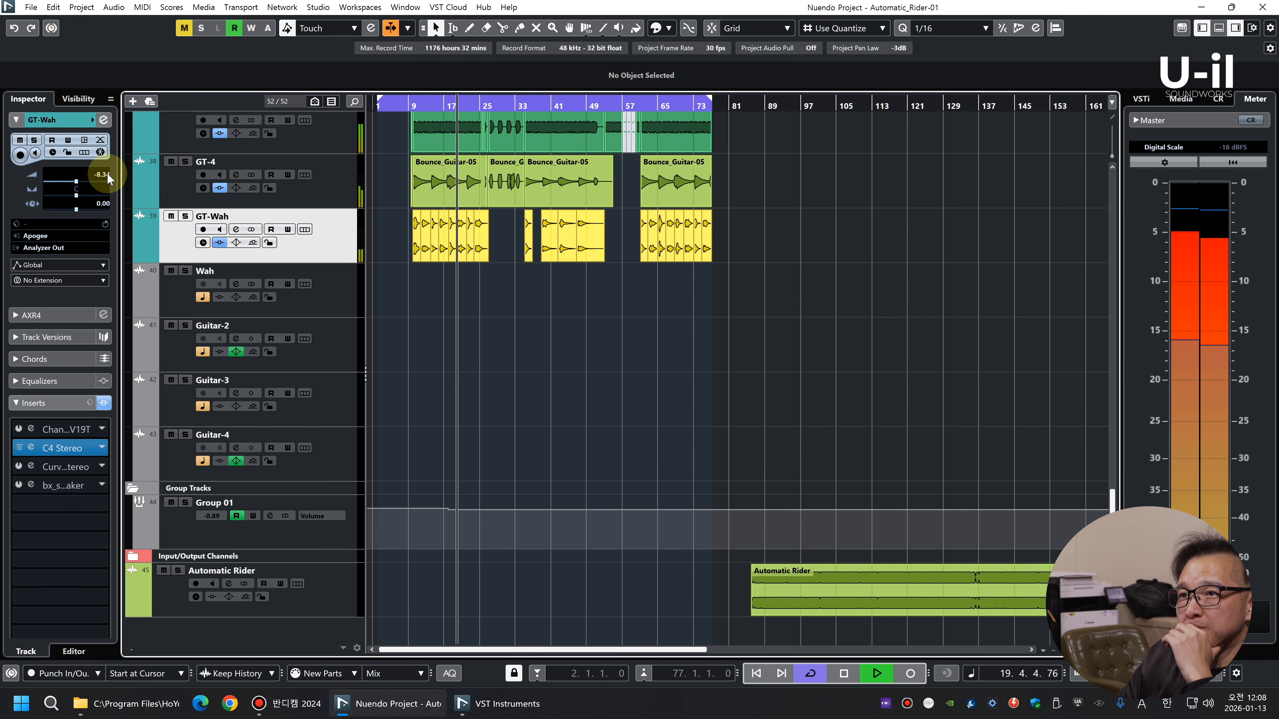
left_click(905, 330)
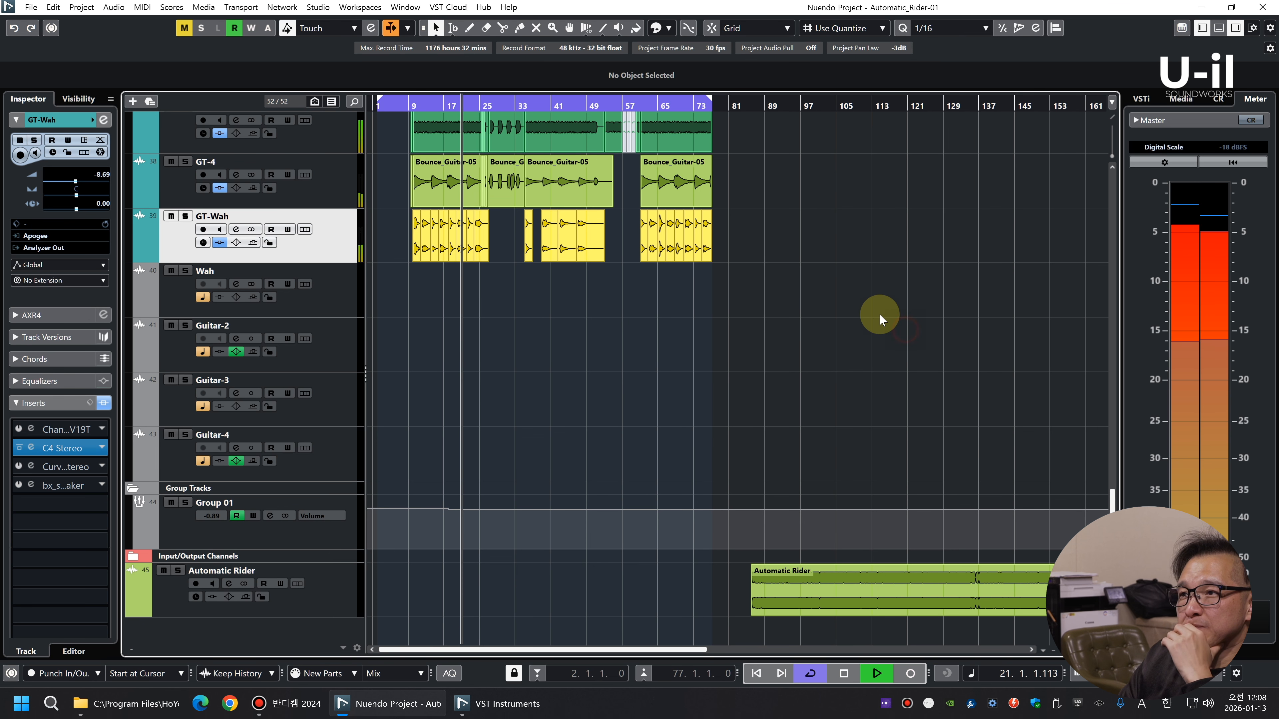
scroll(854, 300, "up", 15)
scroll(854, 302, "down", 8)
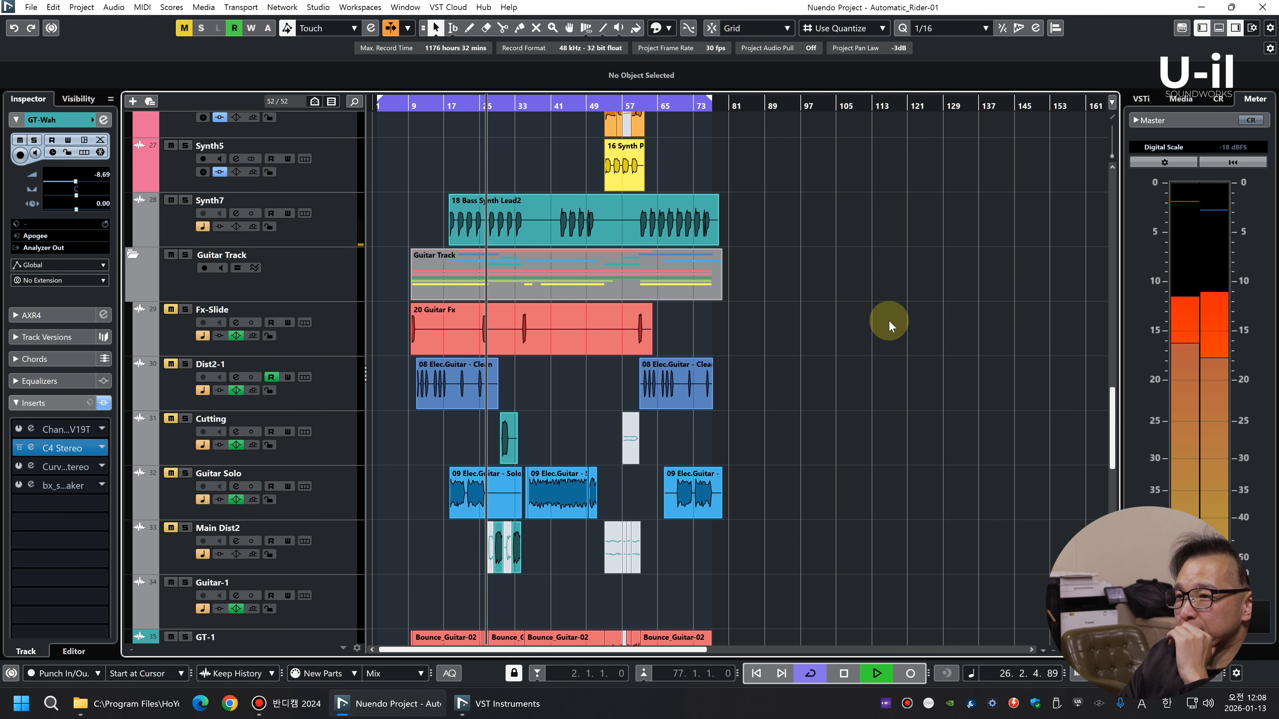
scroll(888, 320, "down", 4)
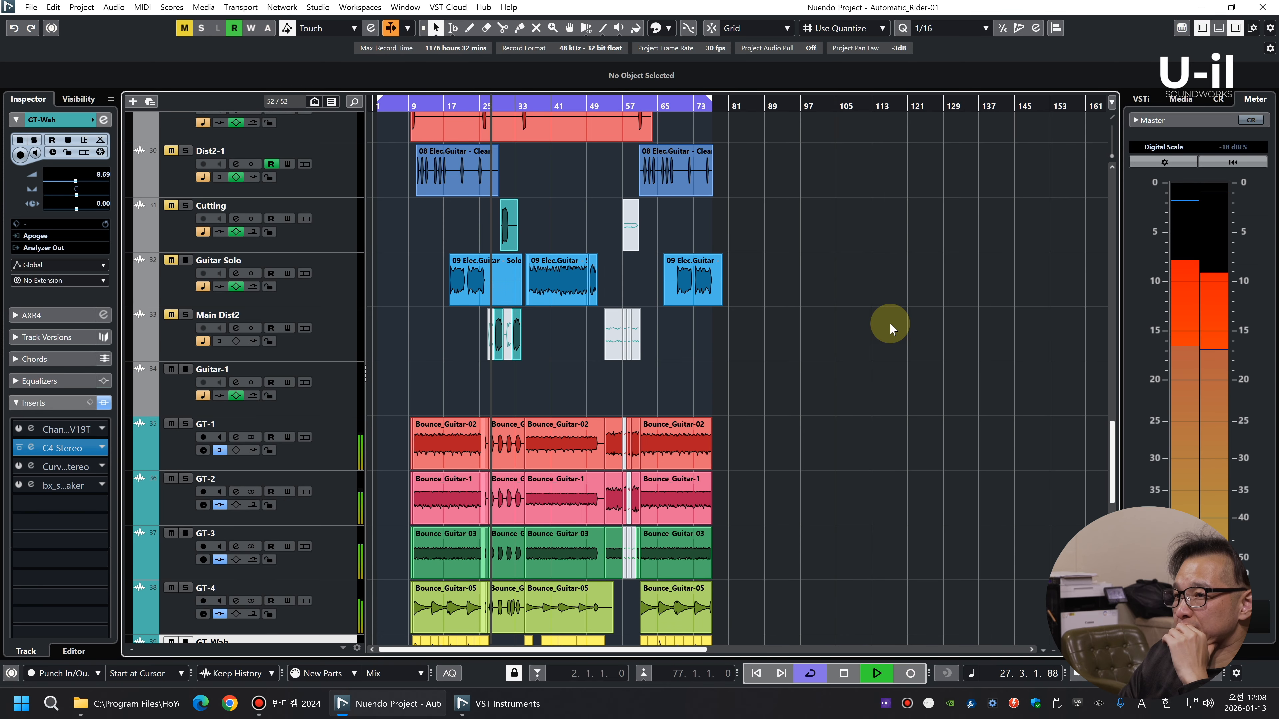
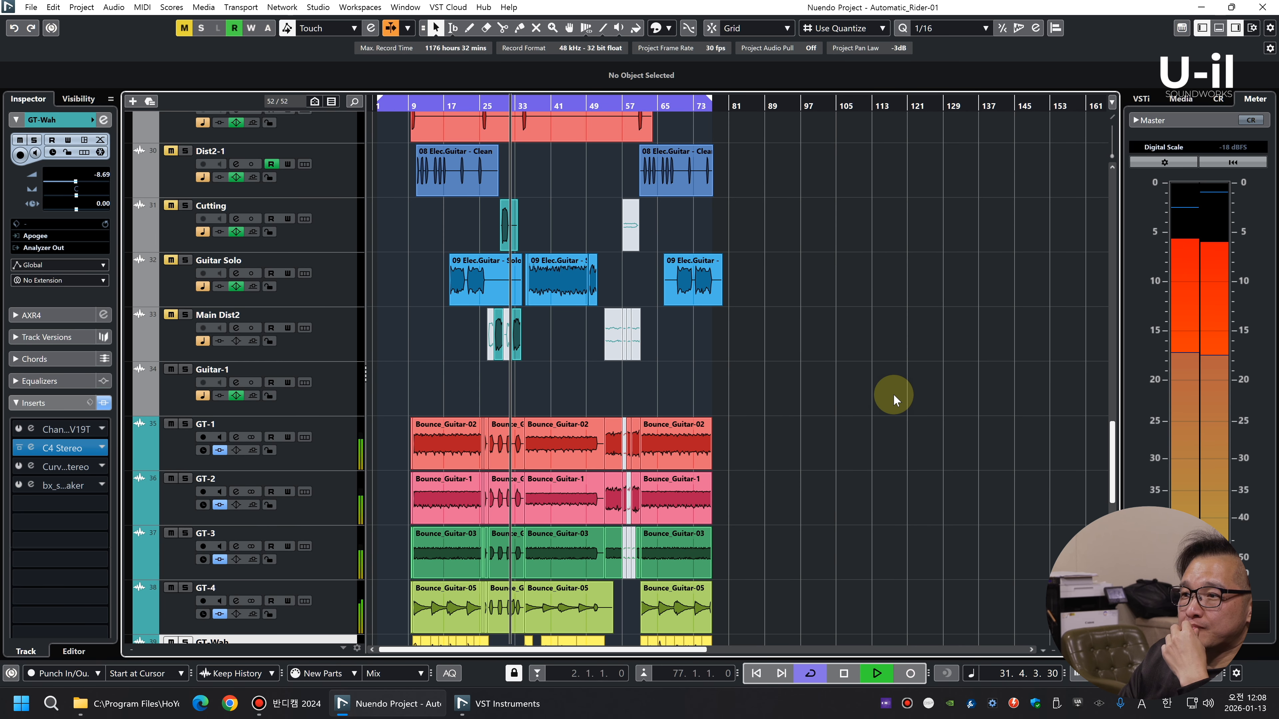
Unmute the Guitar Solo track, centre its pan and set its level to -4.95 dB during playback
scroll(911, 394, "down", 5)
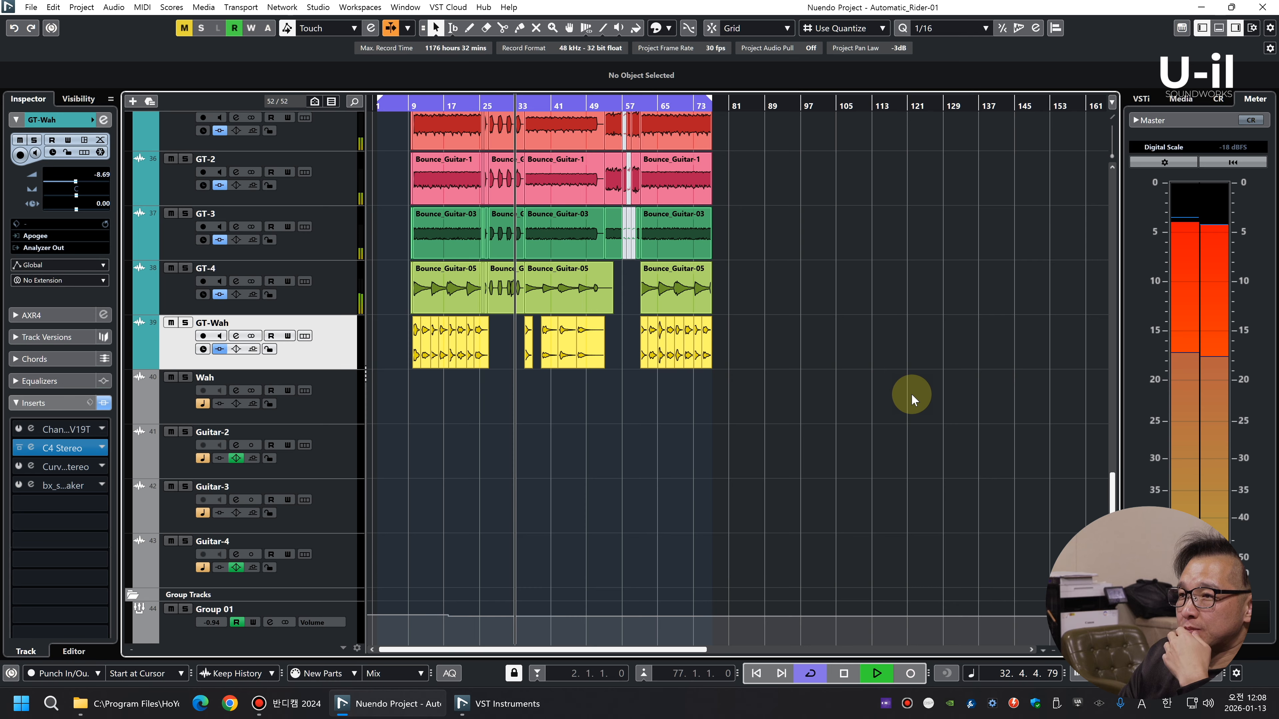
scroll(910, 392, "up", 10)
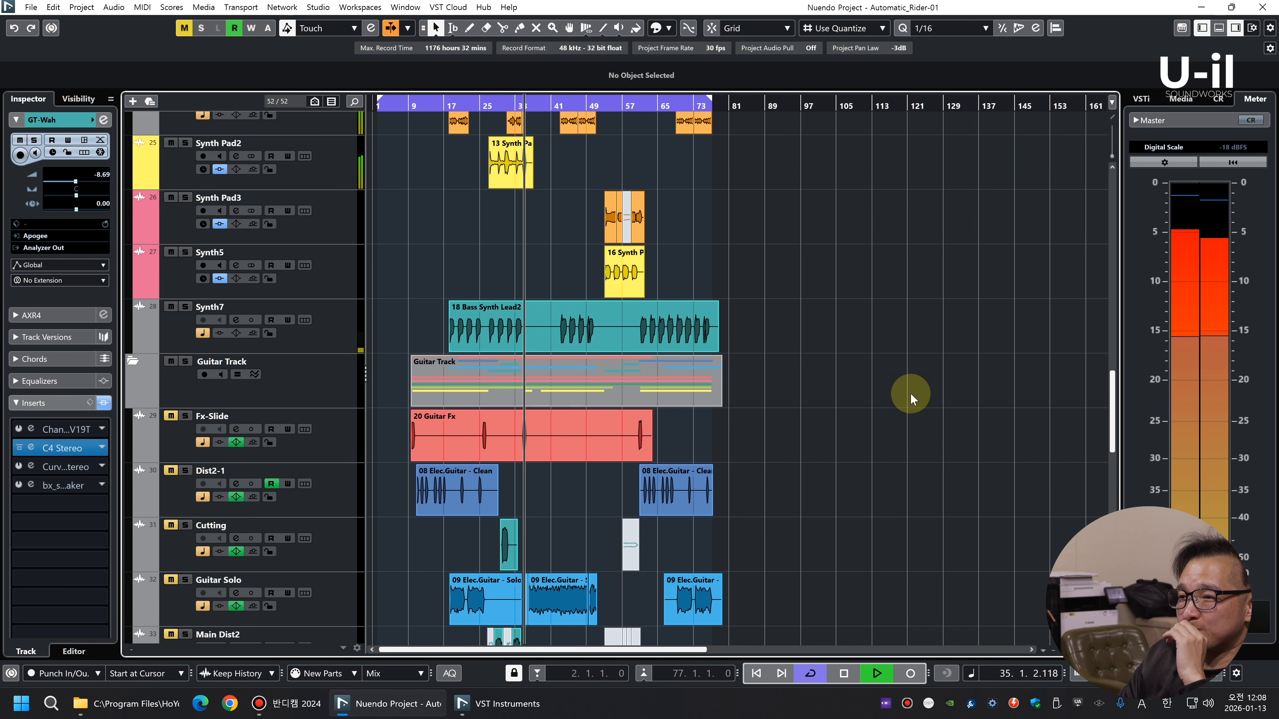
scroll(921, 398, "down", 5)
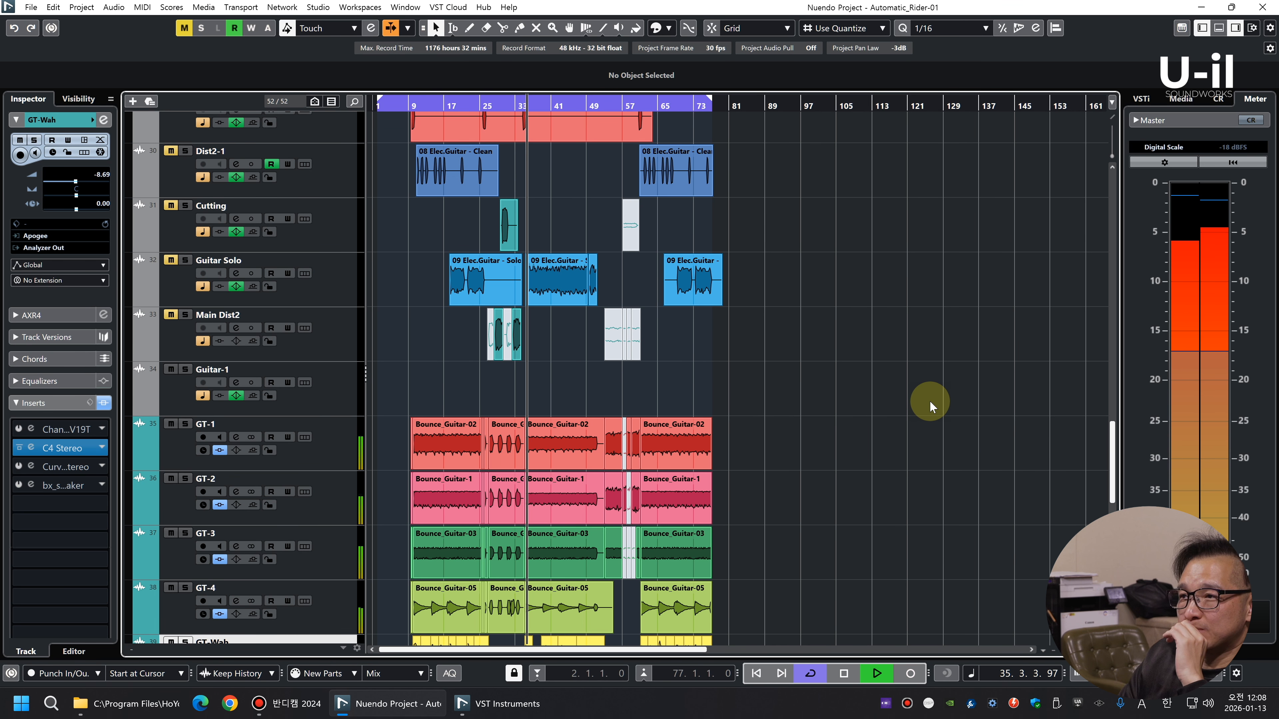
left_click(171, 261)
left_click(350, 285)
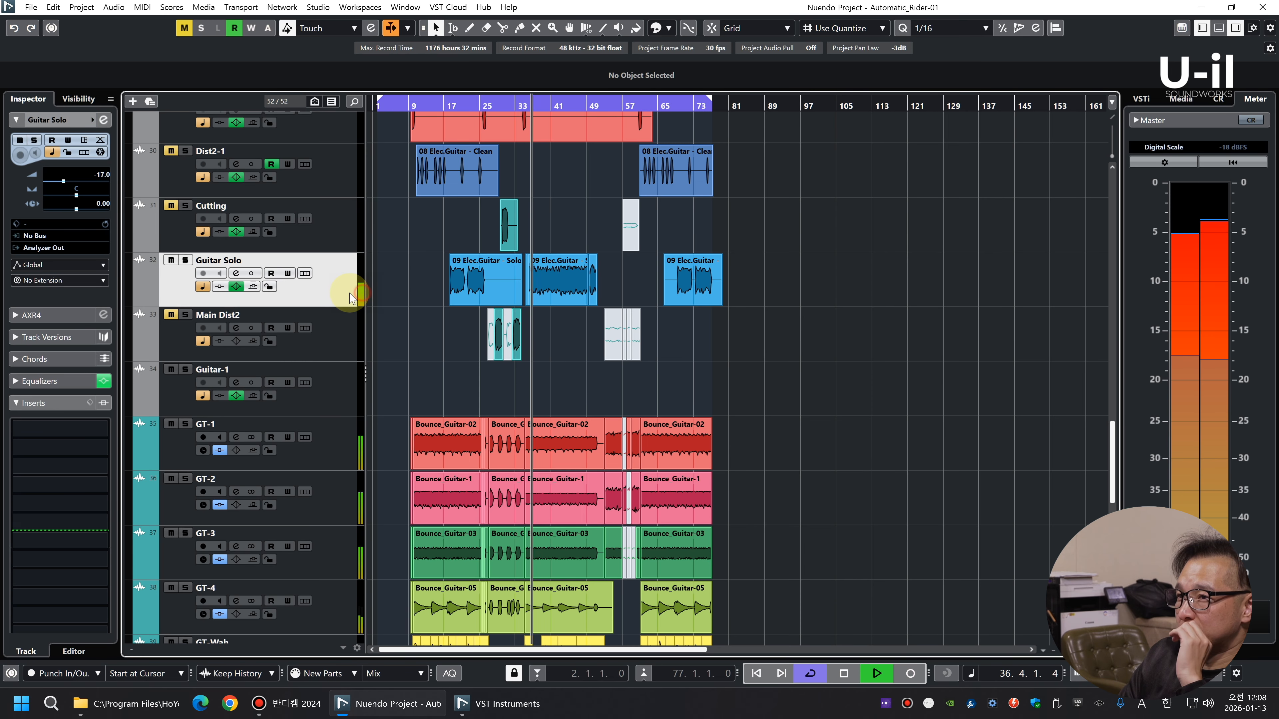
left_click(100, 175, "ctrl")
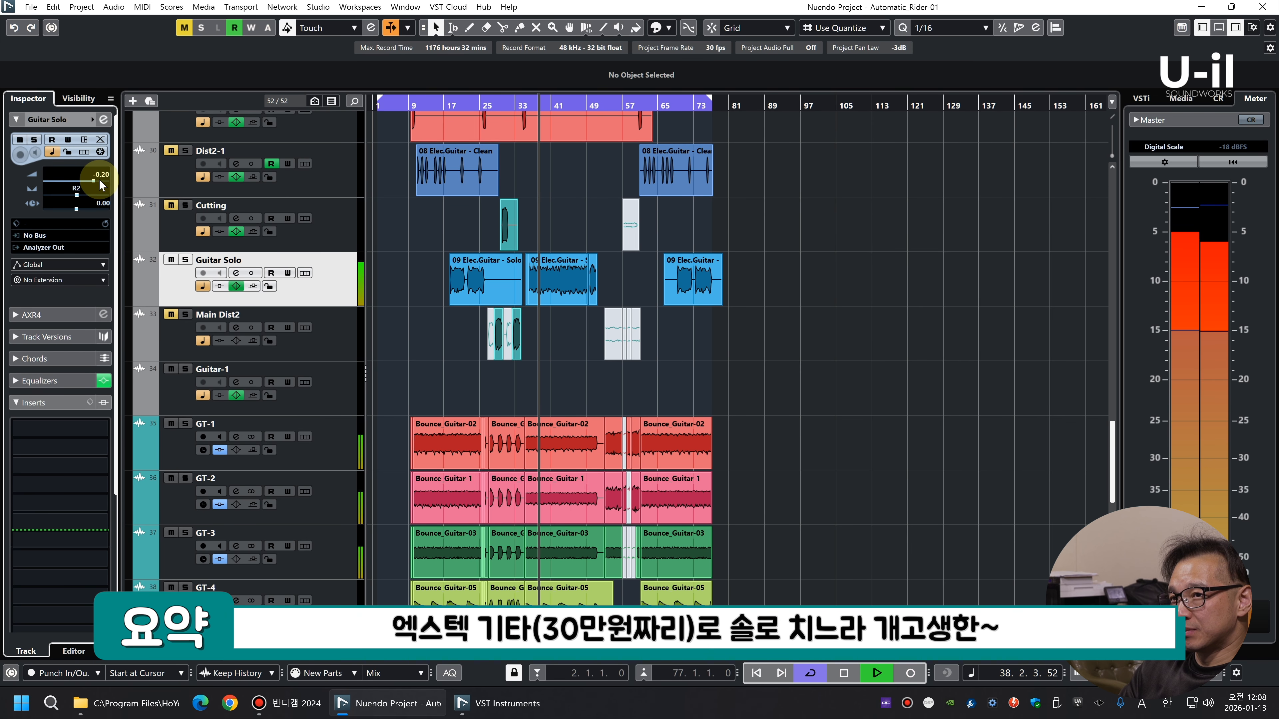
left_click(101, 182, "ctrl")
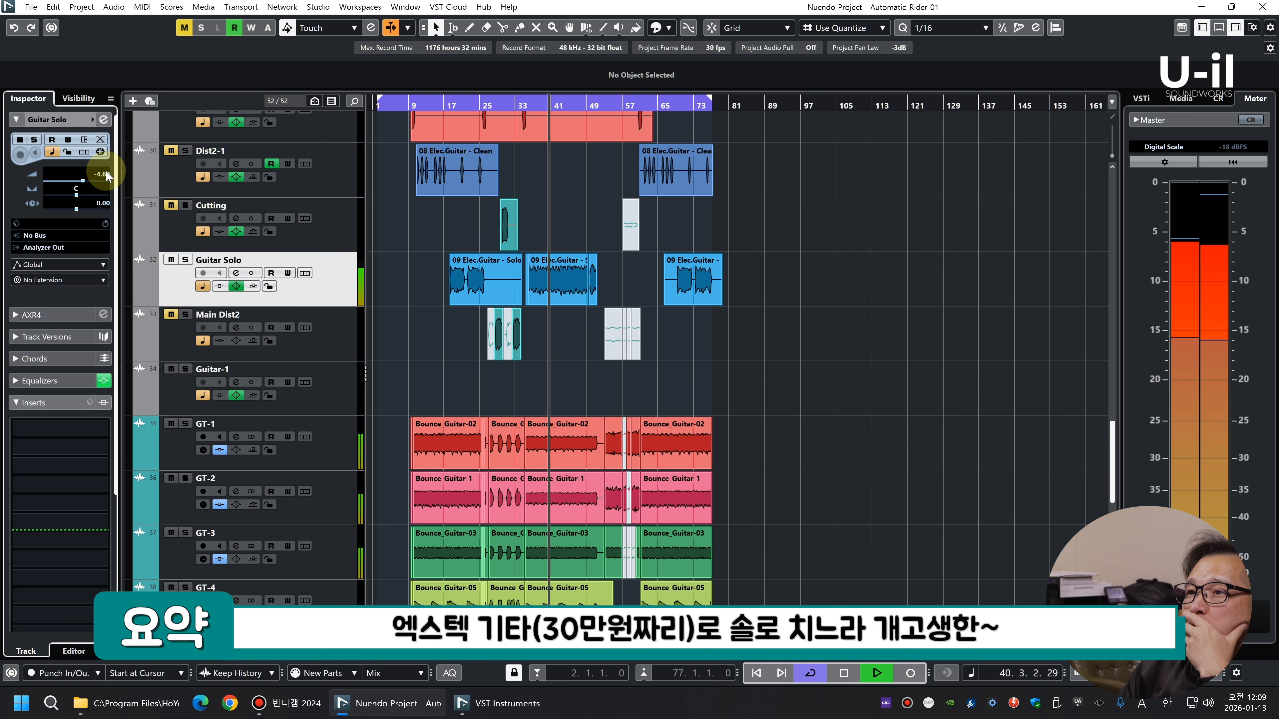
Select all the Guitar Solo clips and lower their clip volume to -3.50 dB
left_click_drag(785, 271, 342, 274)
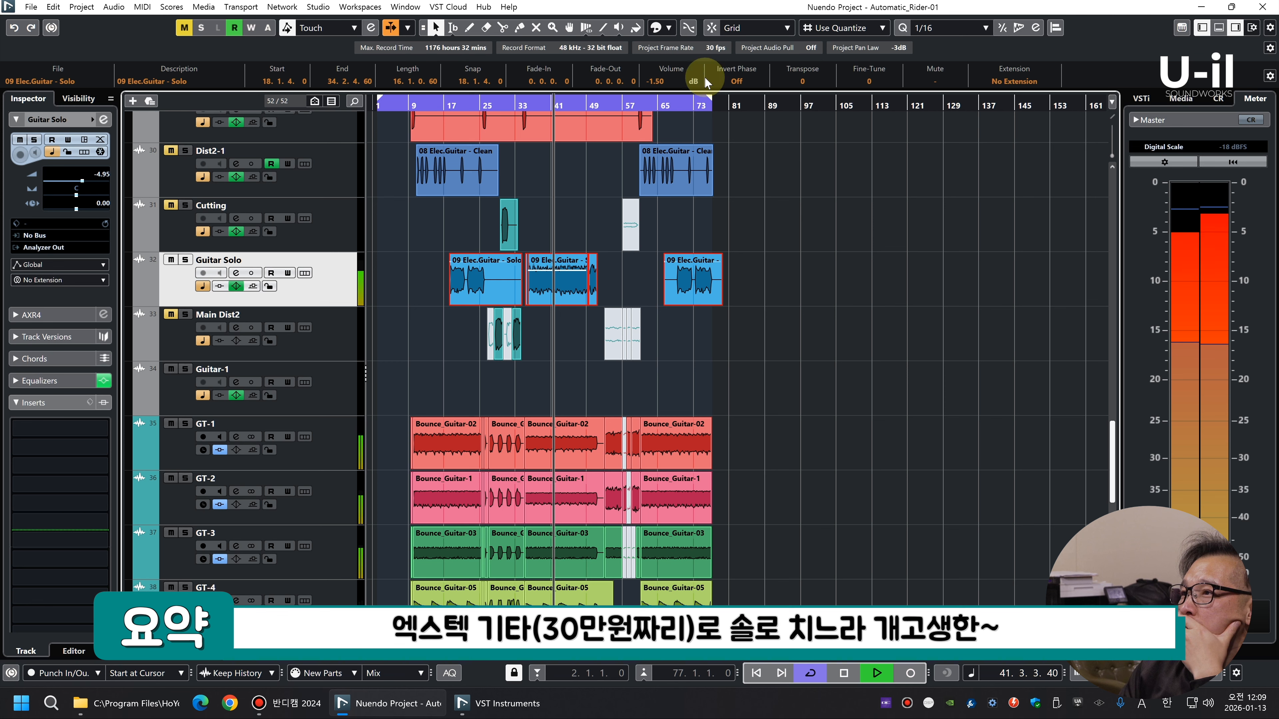
scroll(661, 80, "down", 2)
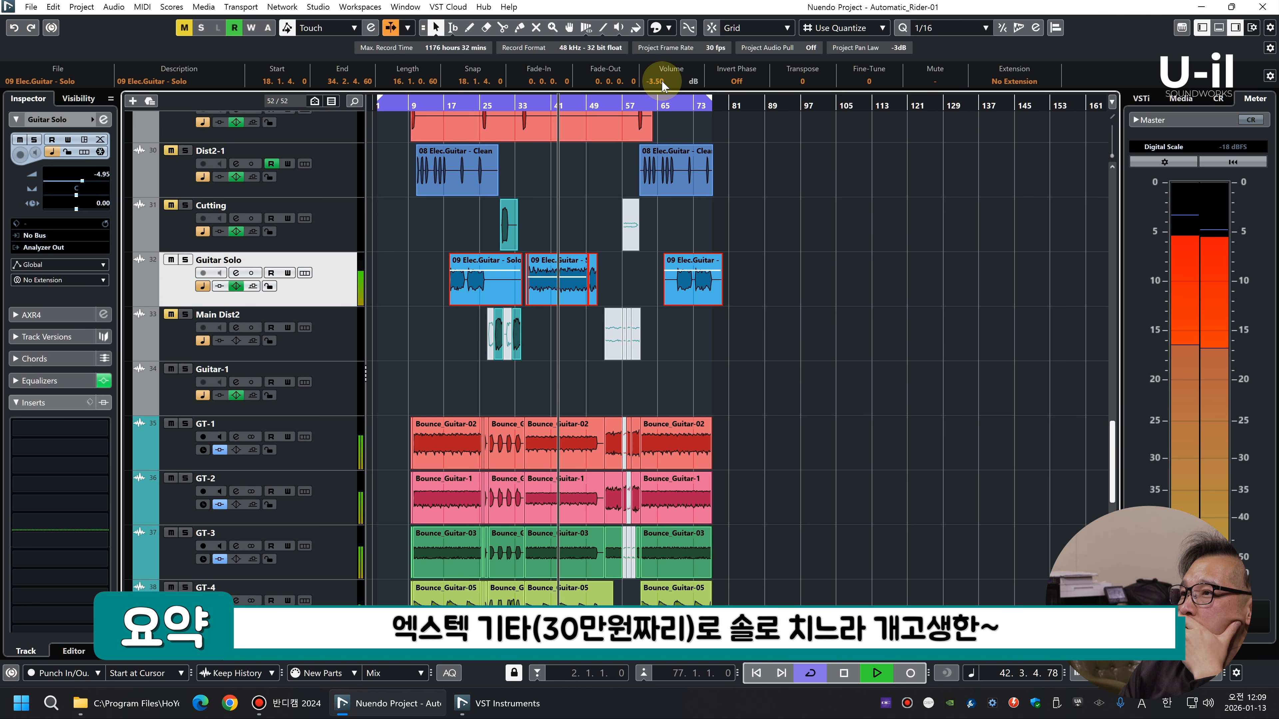
scroll(661, 81, "down", 1)
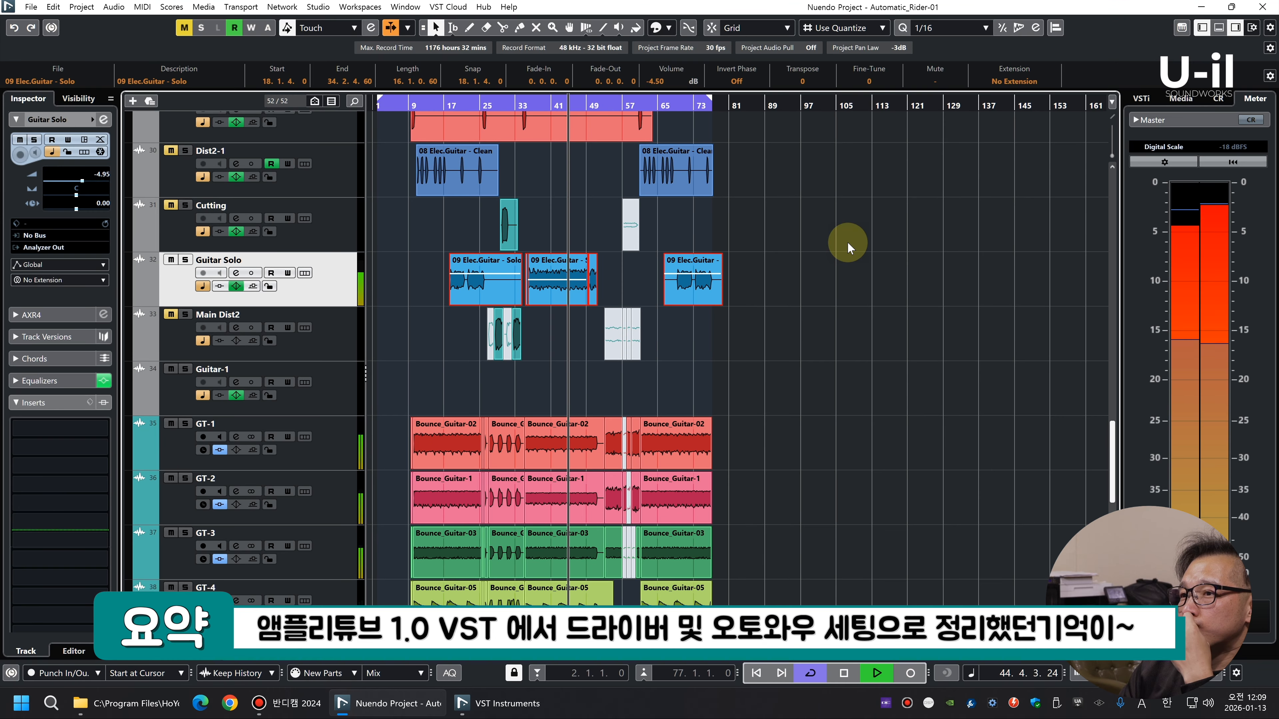
scroll(658, 79, "up", 1)
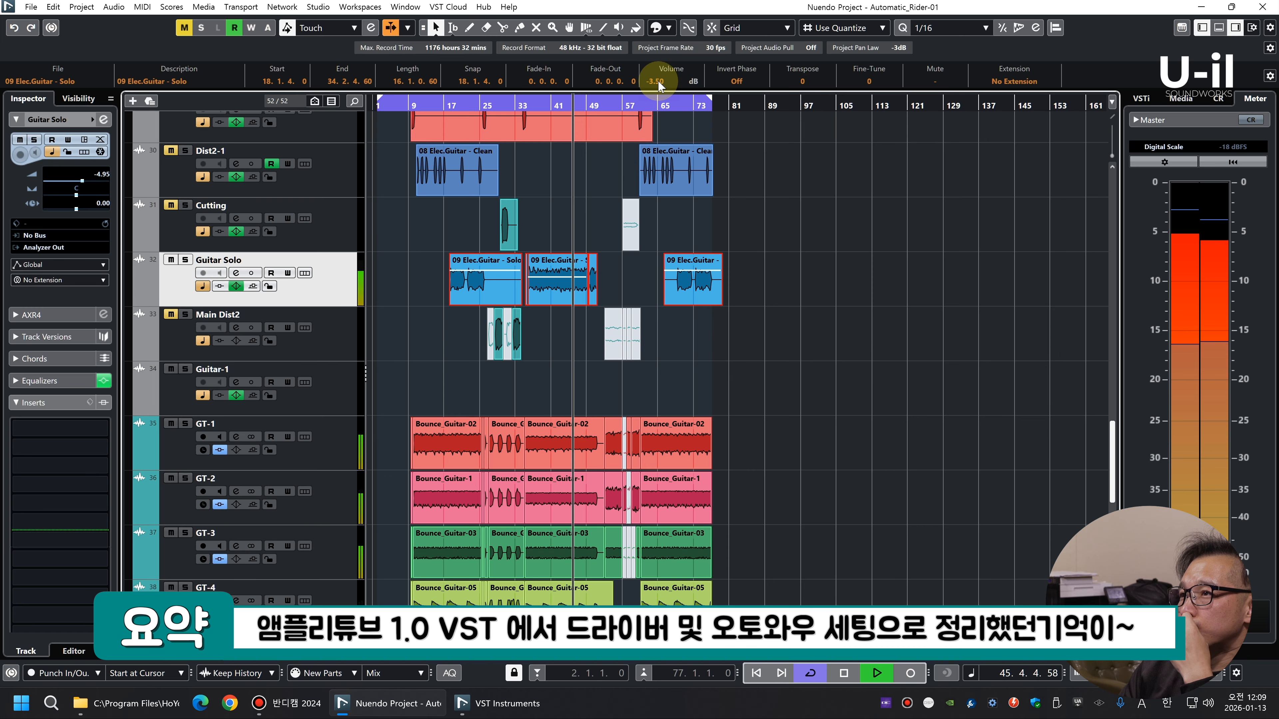
Show Guitar Solo's equalizer settings and bypass the EQ
left_click(40, 380)
left_click(104, 206)
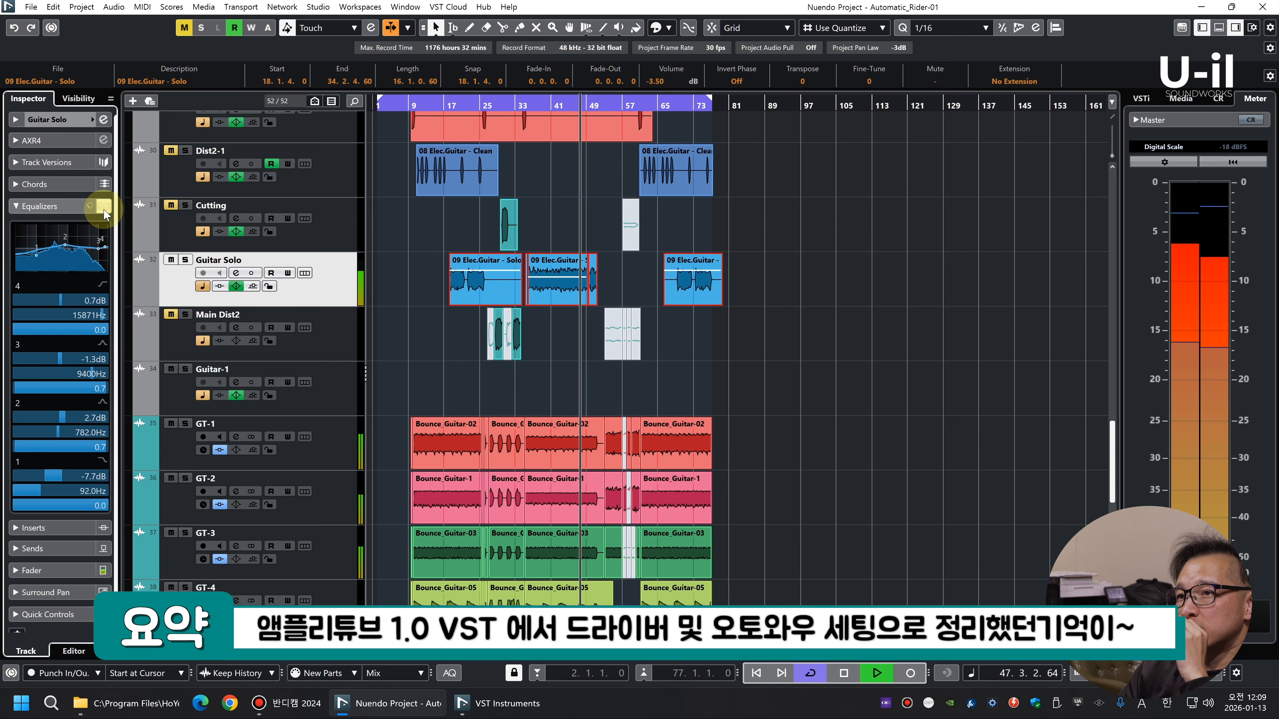
left_click(19, 207)
left_click(16, 208)
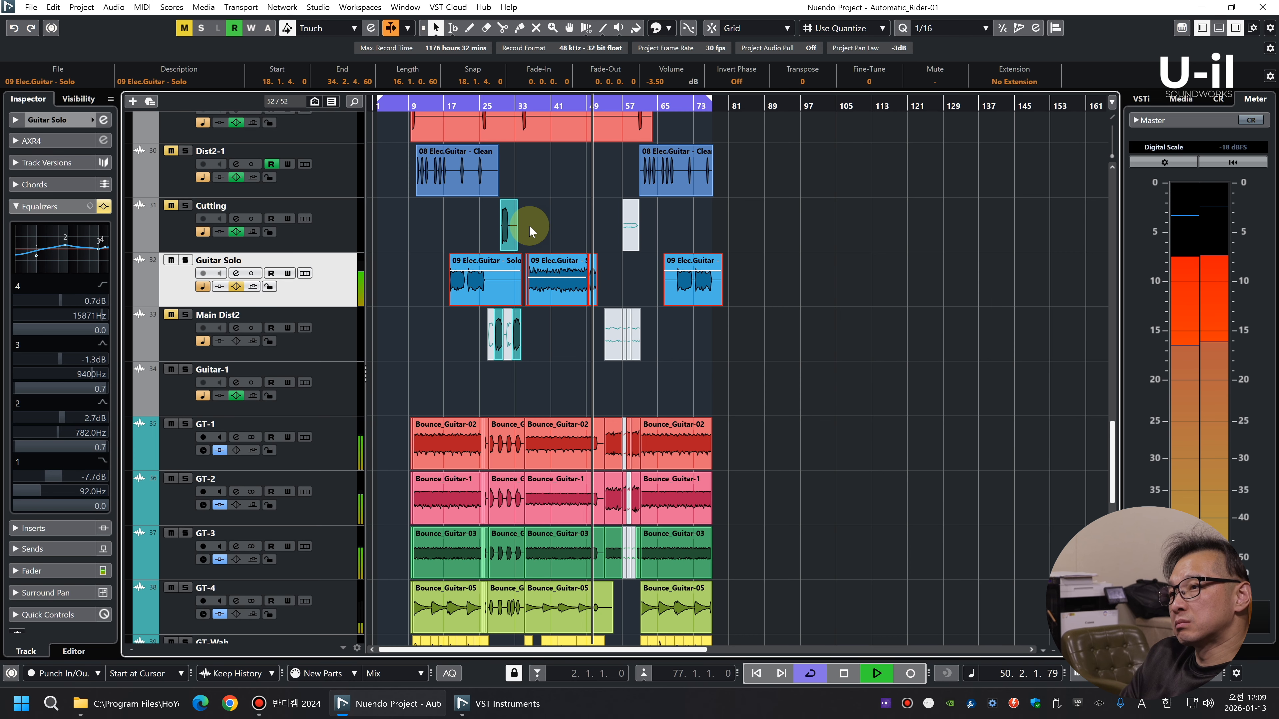
Deselect the clips and restart playback to audition Guitar Solo with its EQ bypassed
left_click(863, 298)
key("space")
key("space")
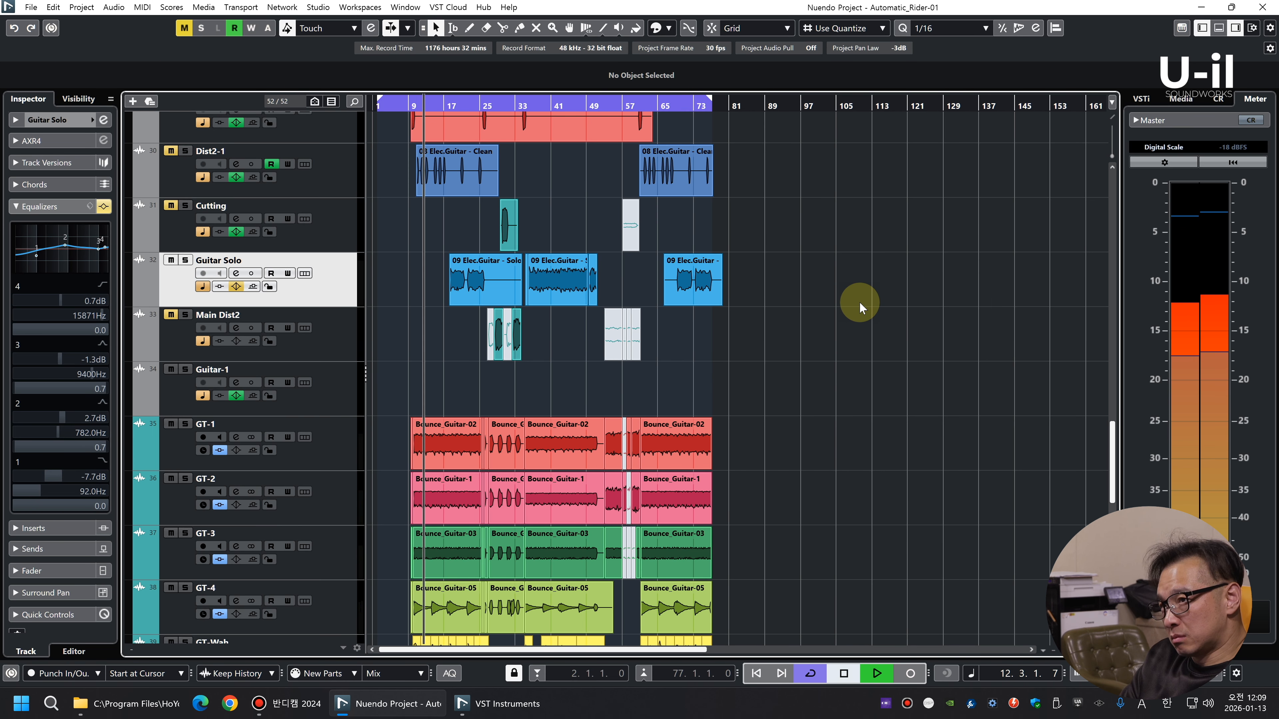
key("space")
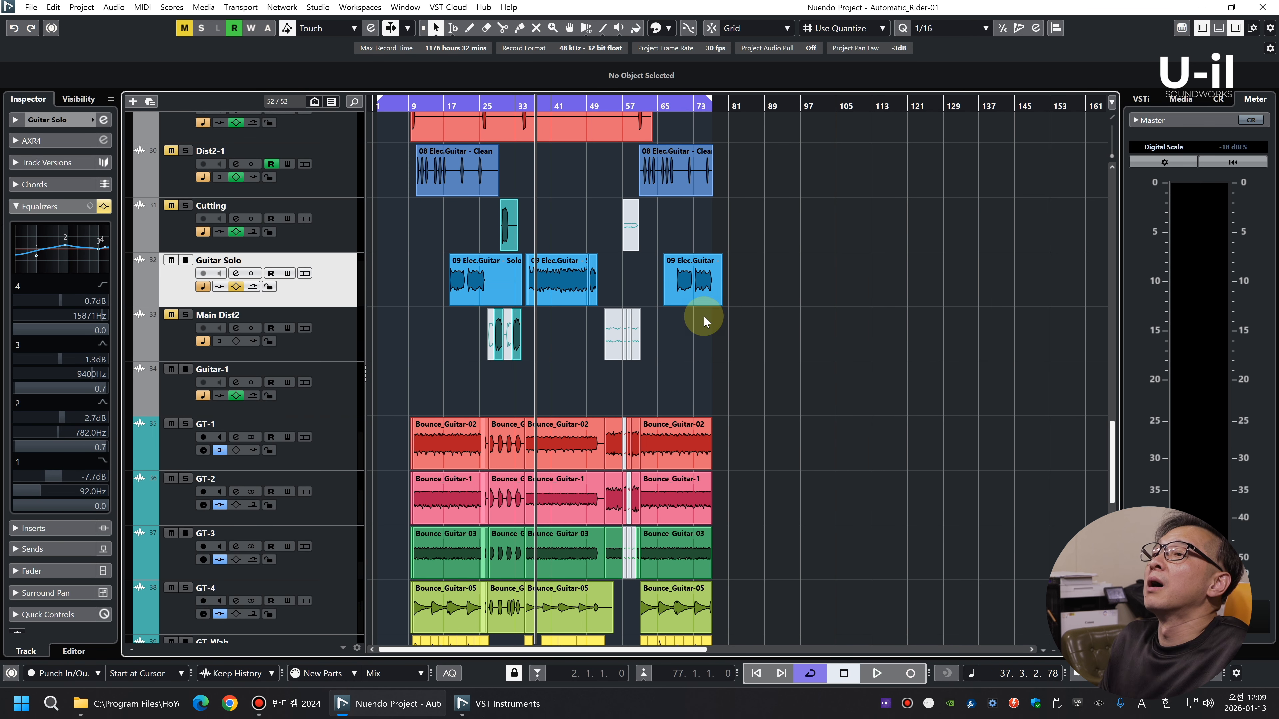
key("space")
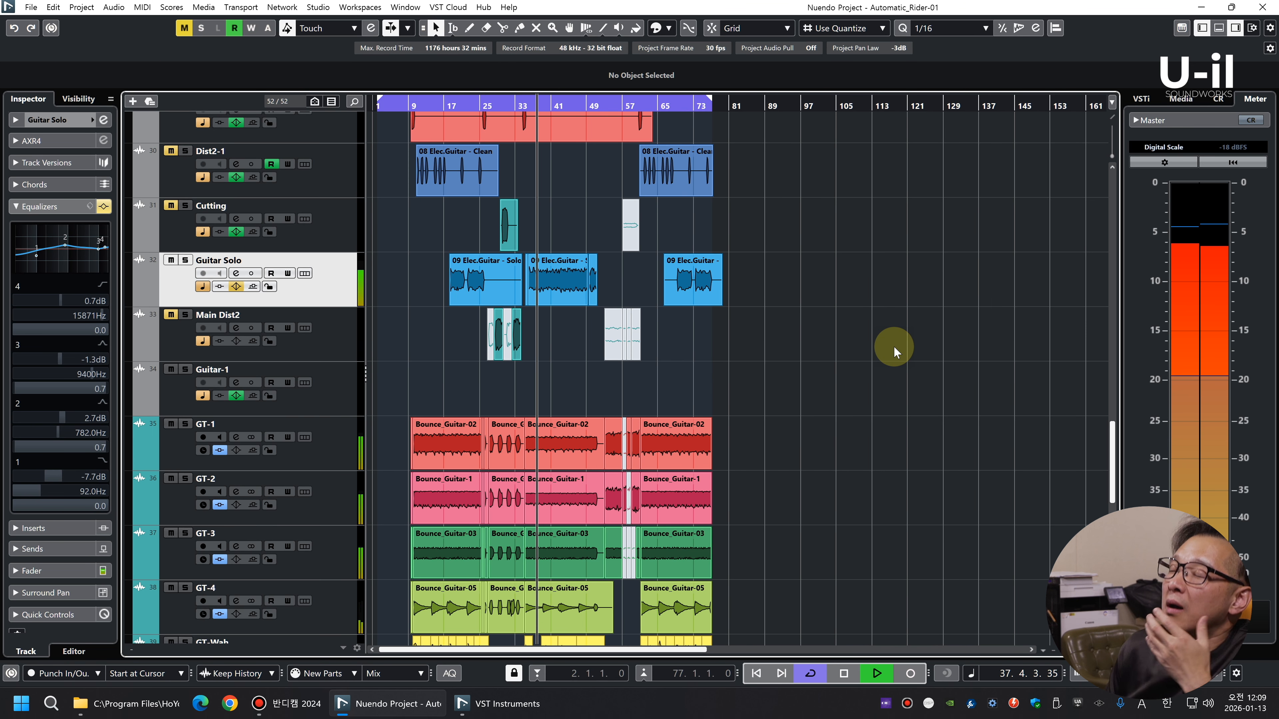
Lower the volume of all Guitar Solo clips to -7.50 dB and reset the track level to 0.00 dB
left_click(16, 121)
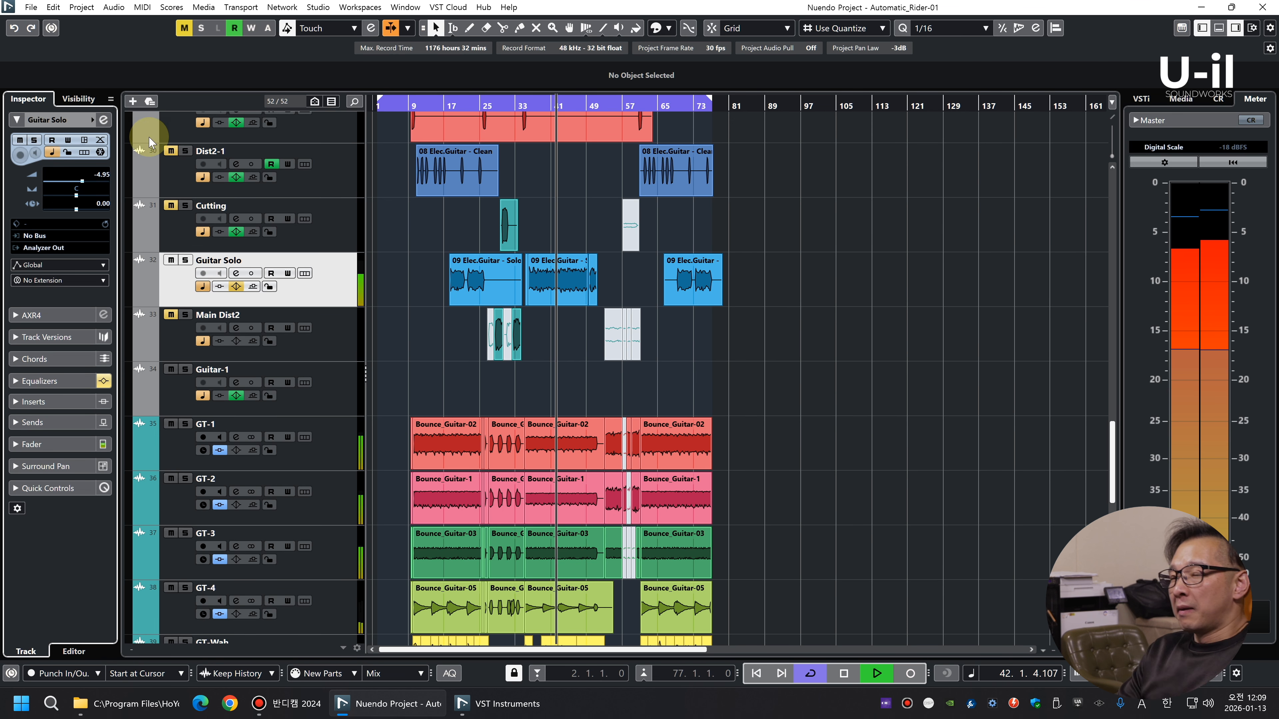
left_click_drag(825, 260, 366, 282)
scroll(675, 83, "down", 3)
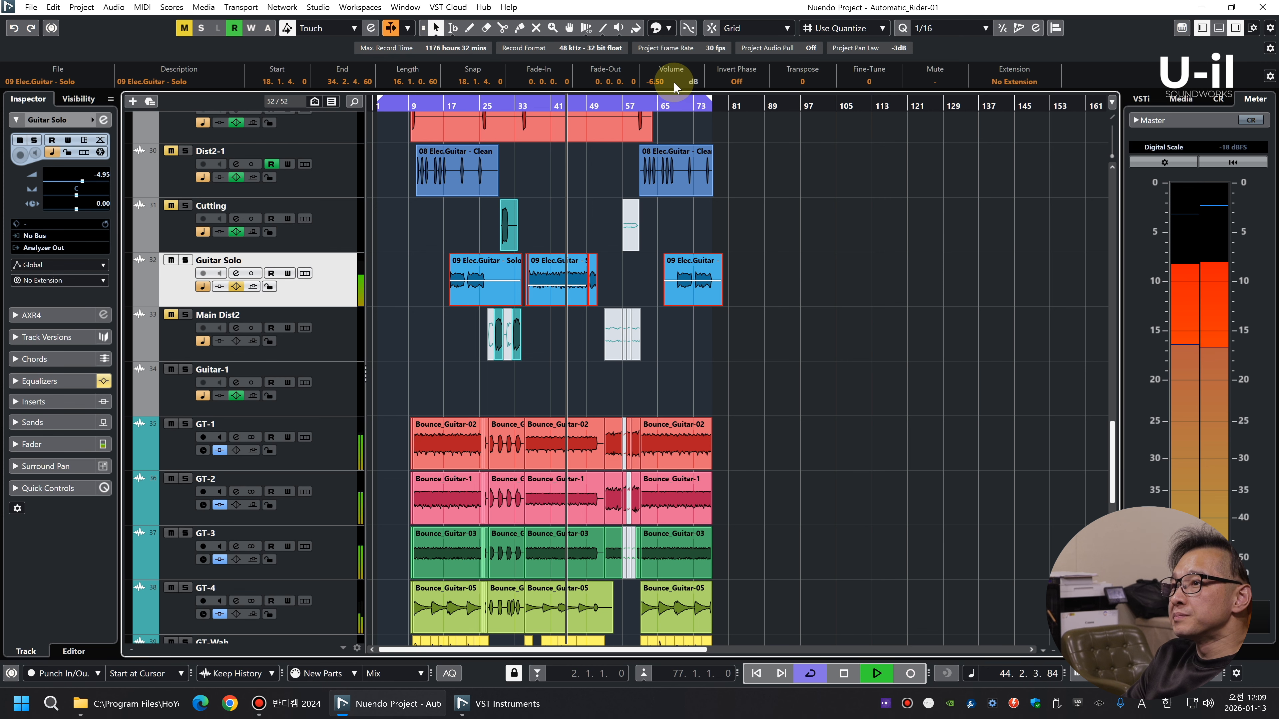
left_click(94, 175, "ctrl")
left_click(338, 292)
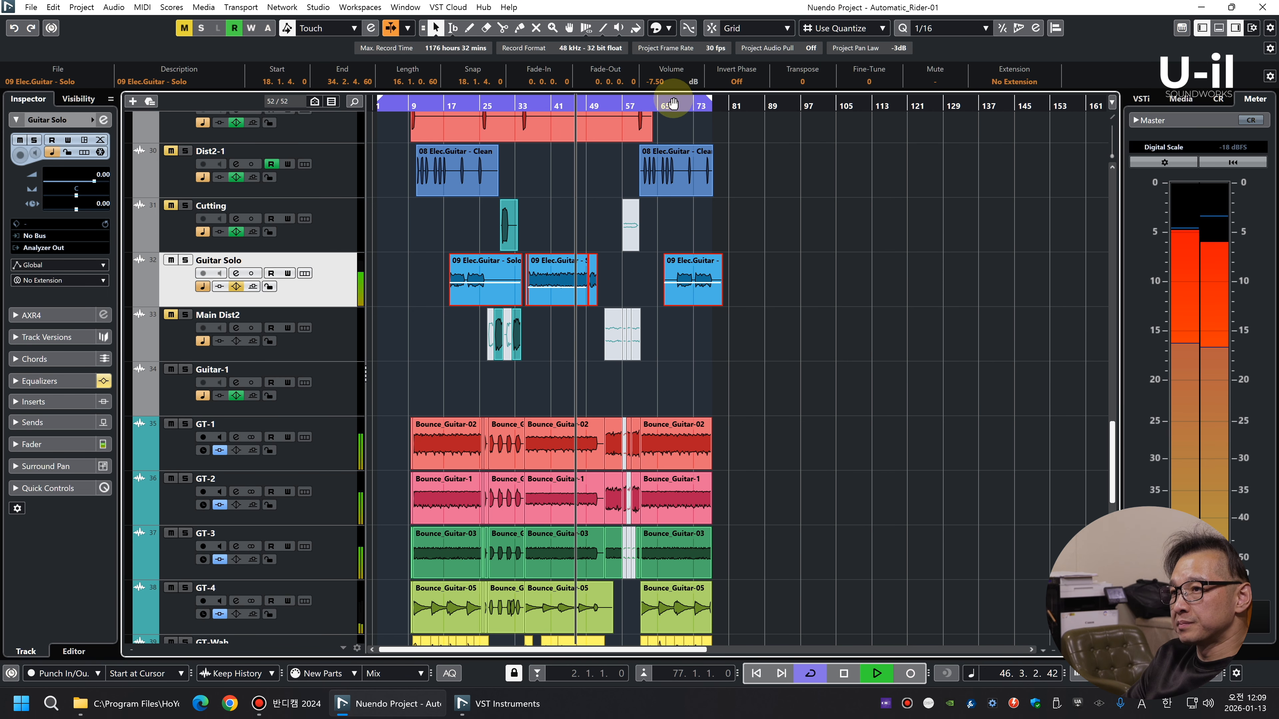
key("g")
left_click(825, 296)
Stop playback, move the cursor to about bar 18 and examine Guitar Solo's EQ settings
key("shift+g")
key("shift+g")
key("shift+h")
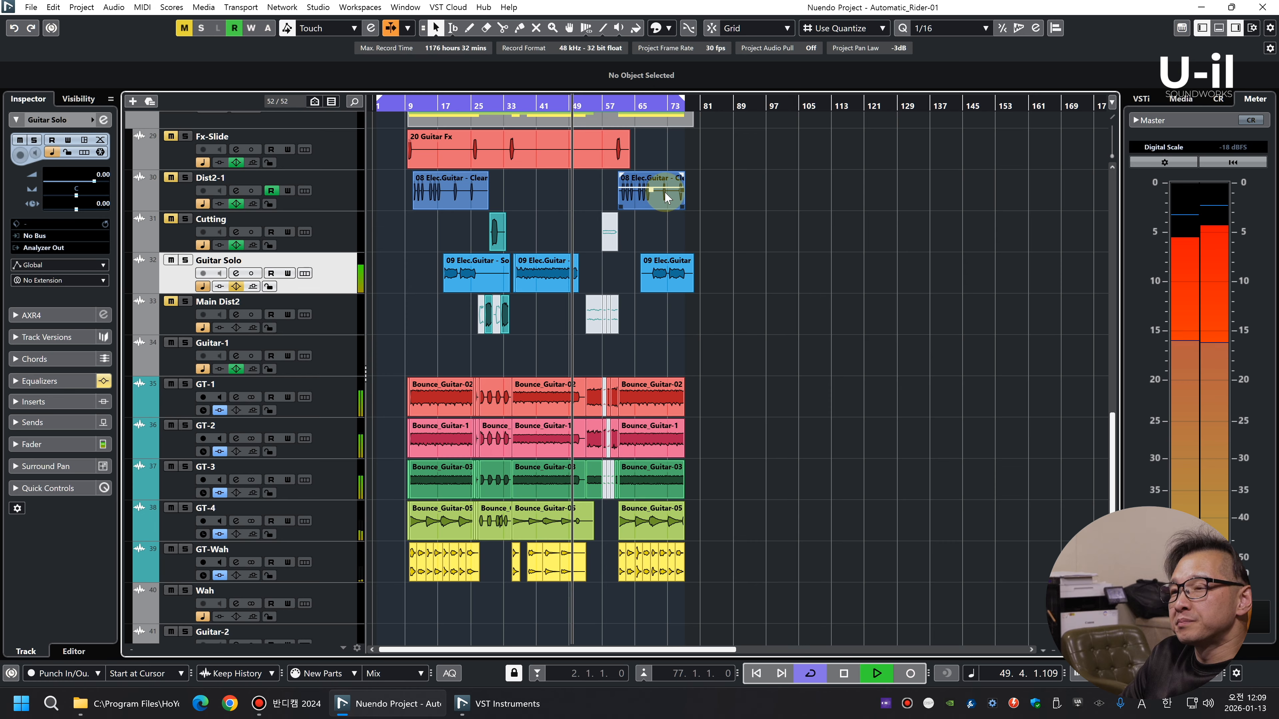
key("space")
mouse_move(447, 105)
left_mouse_down()
mouse_move(448, 122)
mouse_move(449, 112)
left_mouse_up()
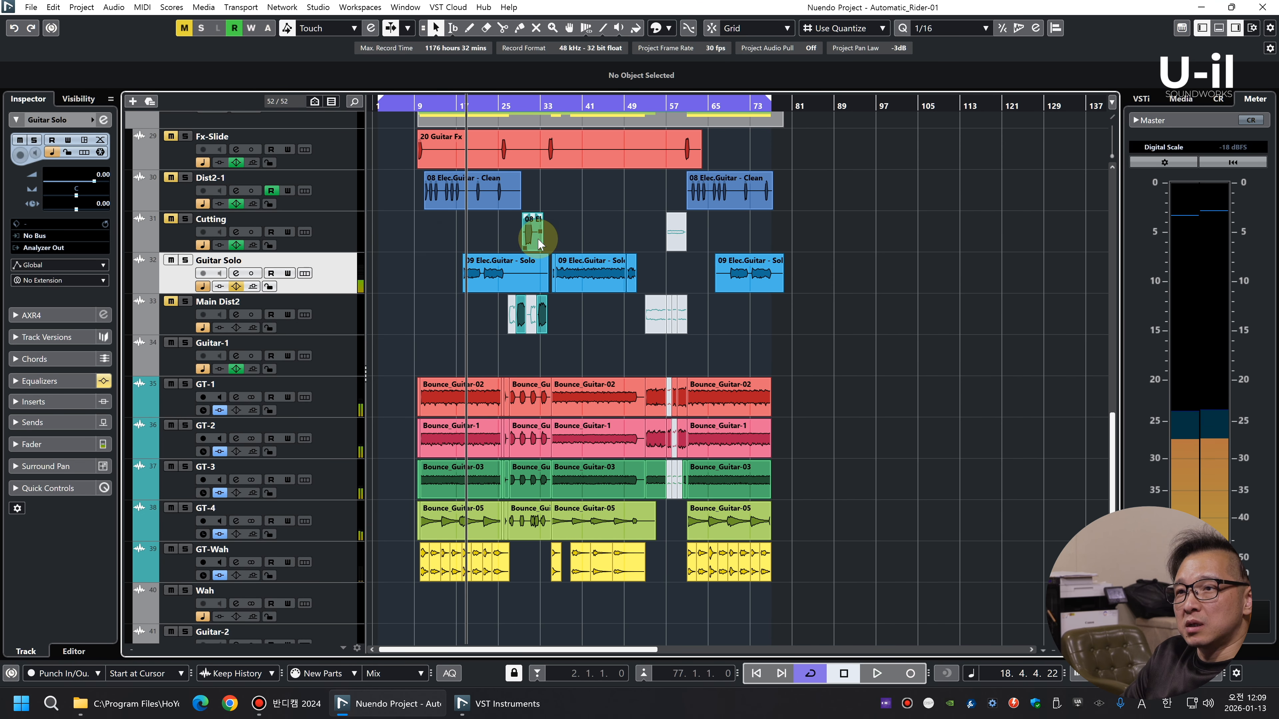
left_click(207, 315)
left_click(60, 388)
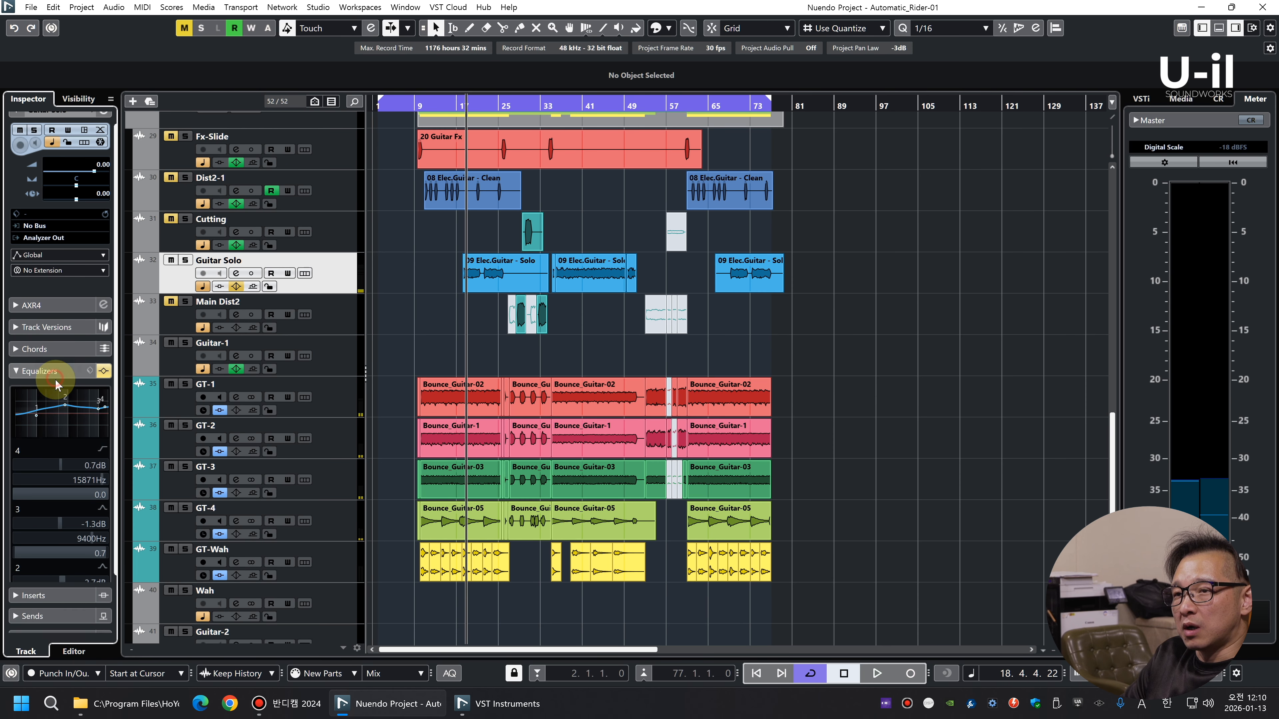
scroll(63, 357, "down", 1)
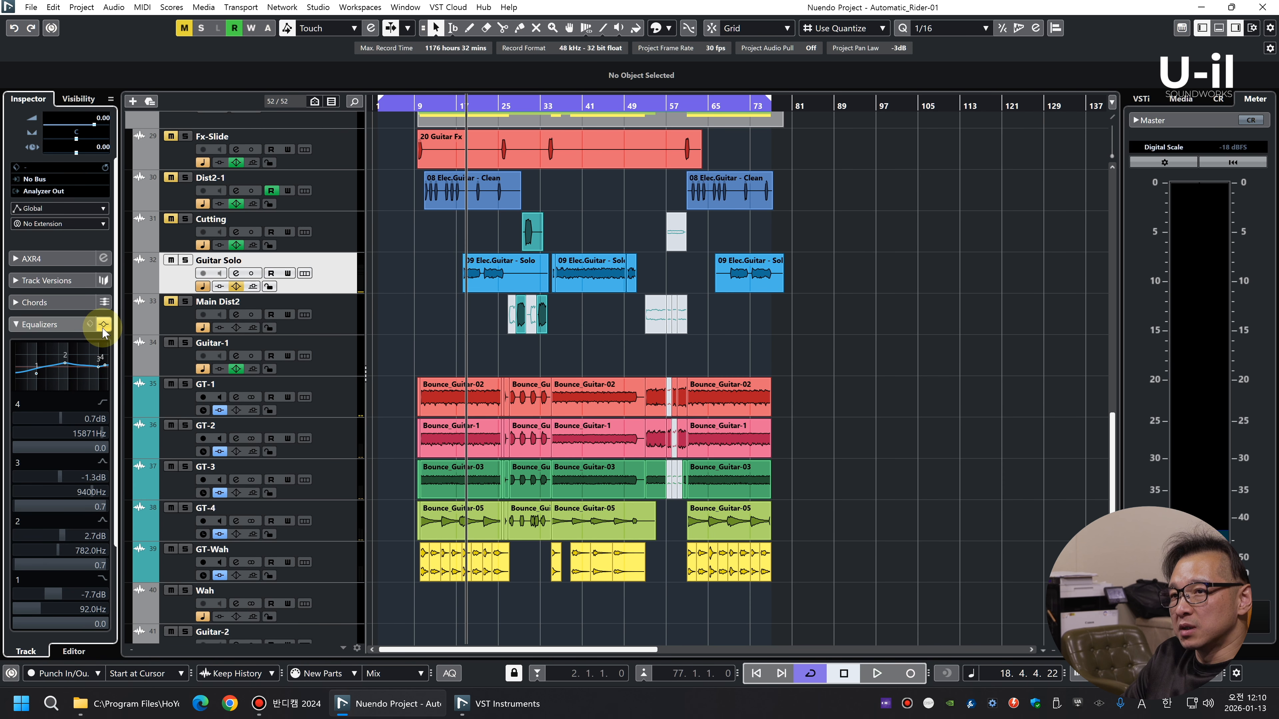
left_click(58, 325)
Unmute the Main Dist2 track and set its level to 0.00 dB while playing the section with its clips
left_click(346, 323)
left_click_drag(519, 106, 469, 333)
key("space")
key("m")
key("g")
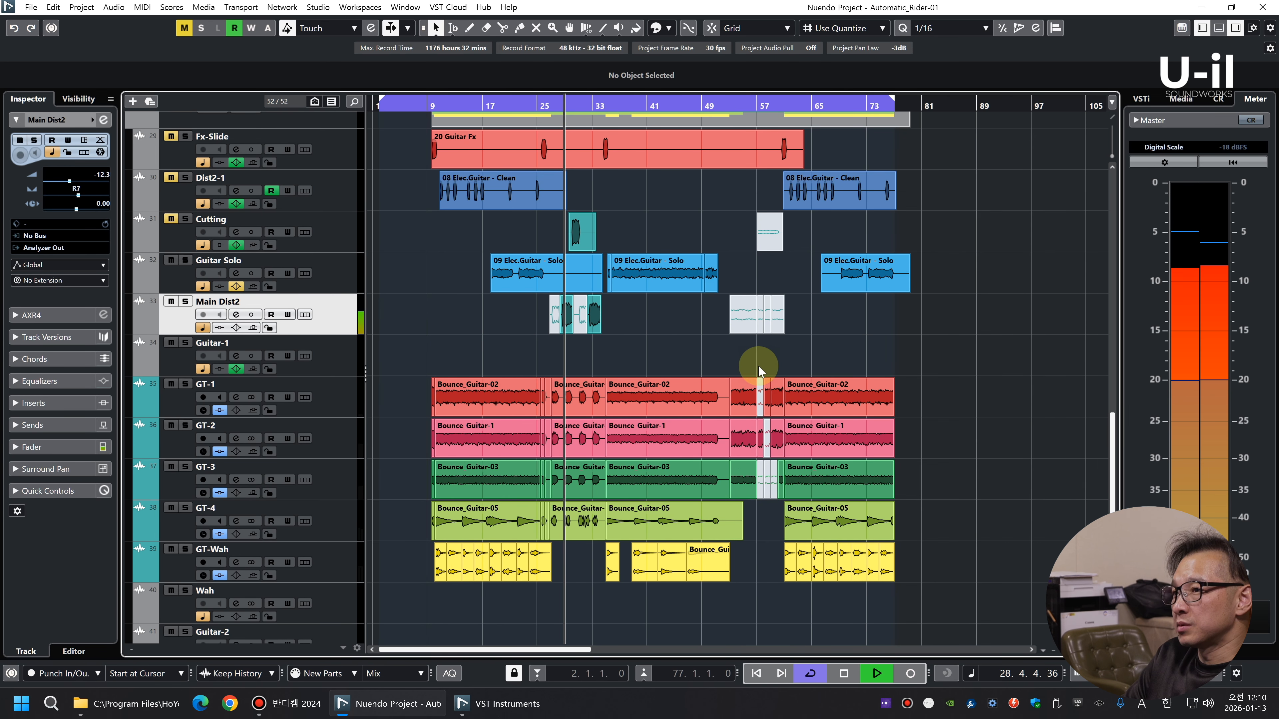
left_click(114, 174, "ctrl")
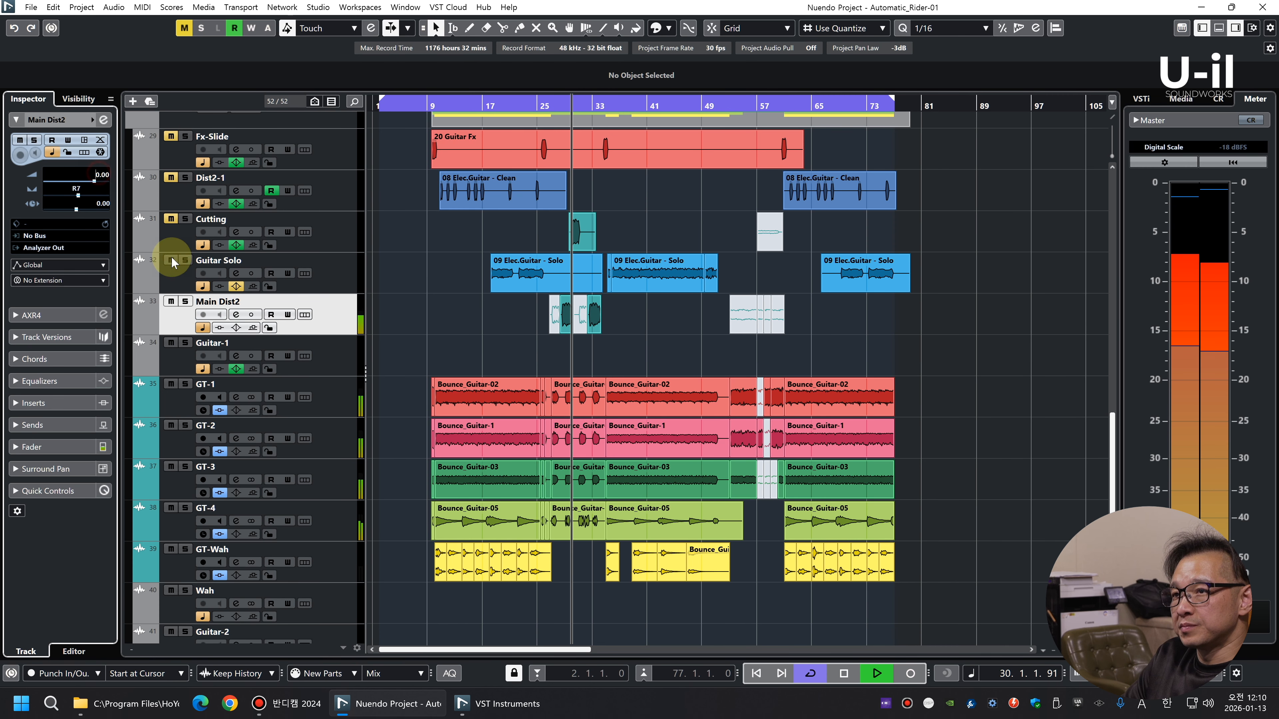
Select all the Main Dist2 clips and lower their clip volume to -7.34 dB
key("h")
key("h")
key("h")
key("h")
key("h")
key("h")
key("h")
key("g")
key("g")
key("g")
key("g")
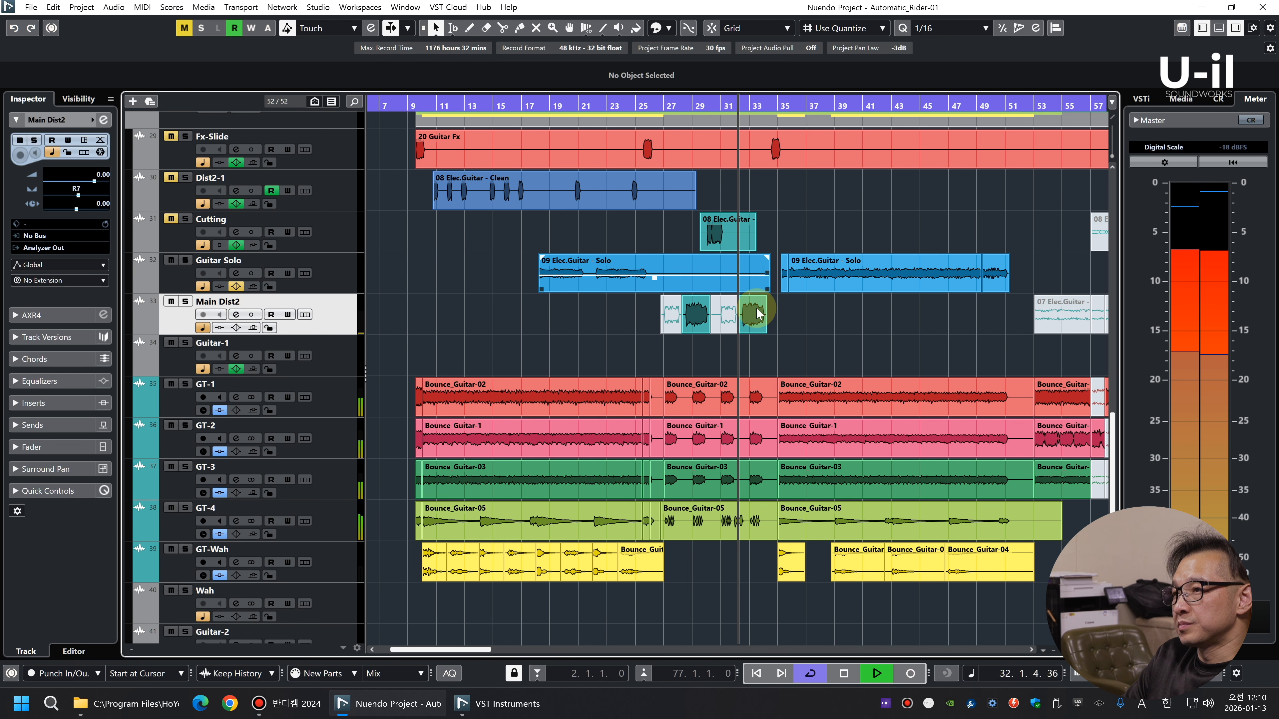
key("g")
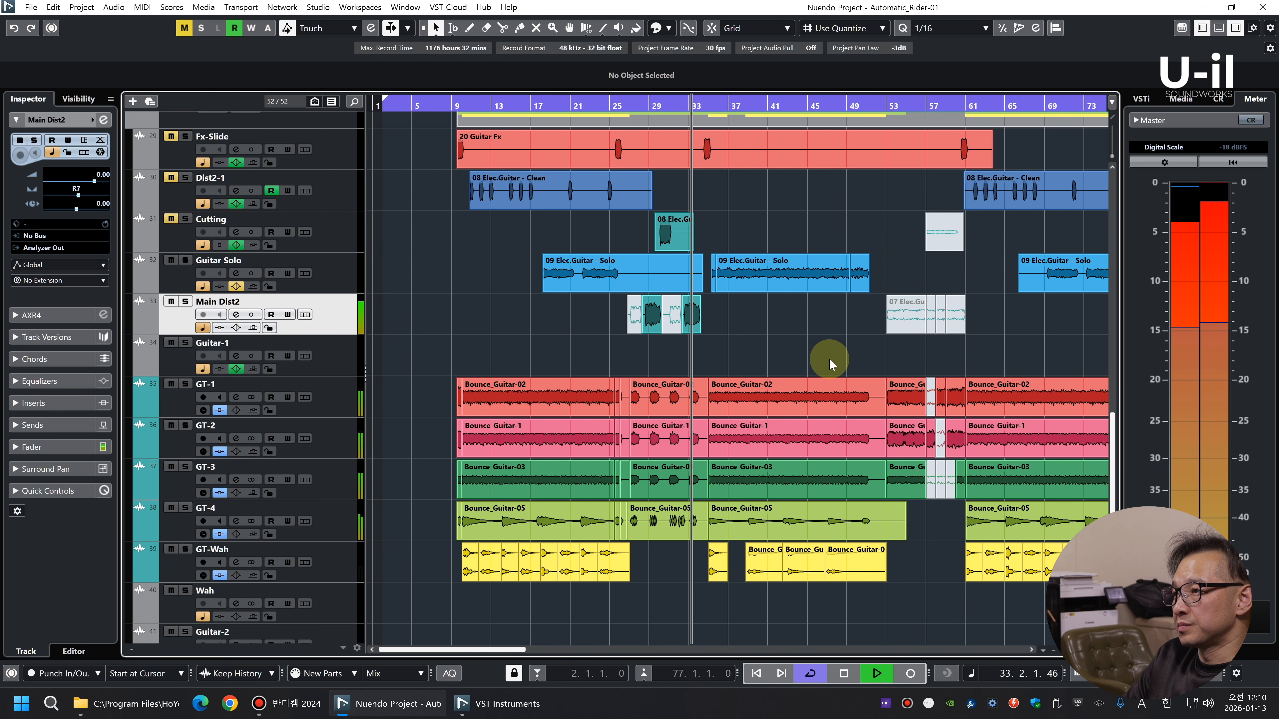
left_click_drag(889, 328, 430, 321)
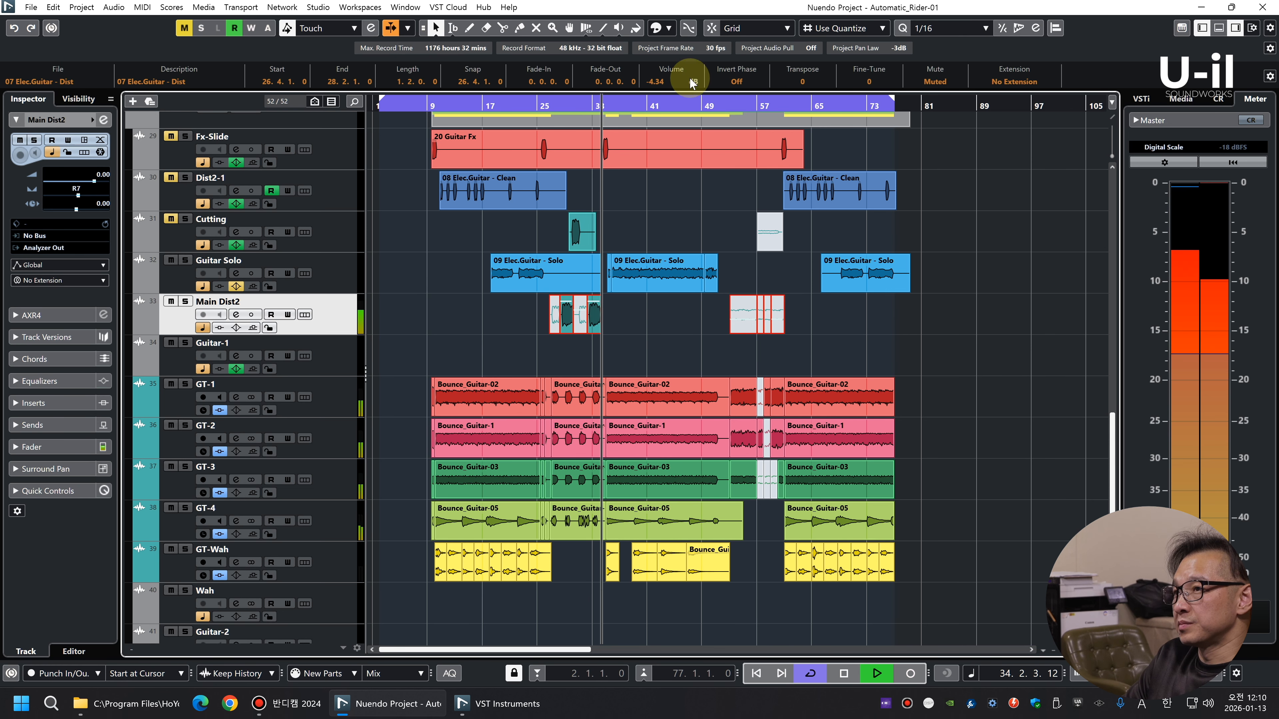
key("g")
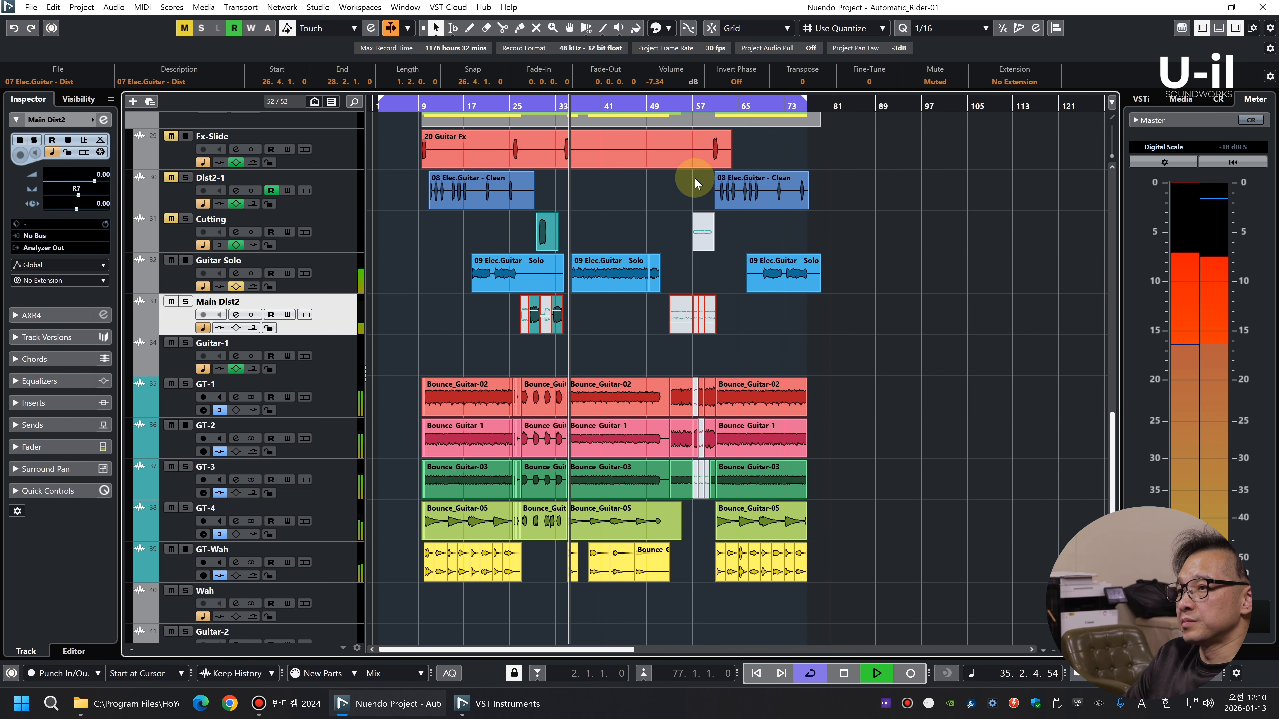
Deselect the Main Dist2 clips and replay the passage around the first group of them
key("h")
key("h")
key("h")
key("h")
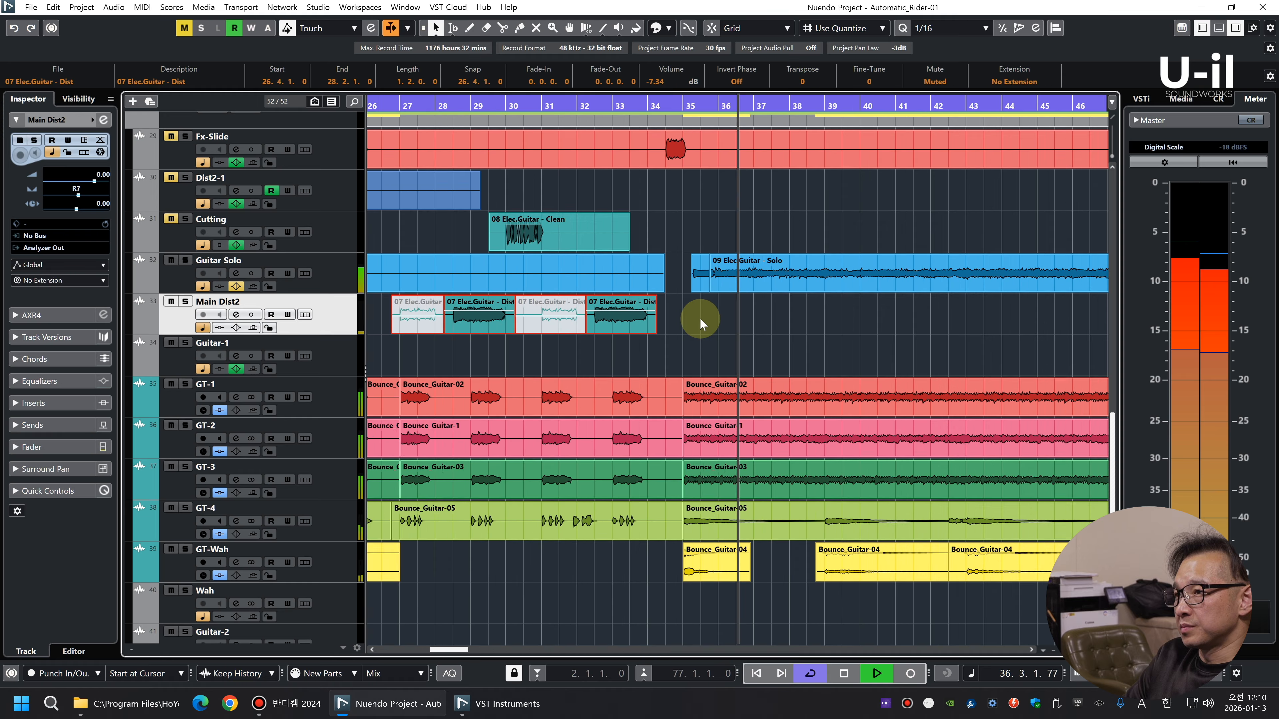
left_click(723, 222)
left_click(614, 100)
key("g")
key("g")
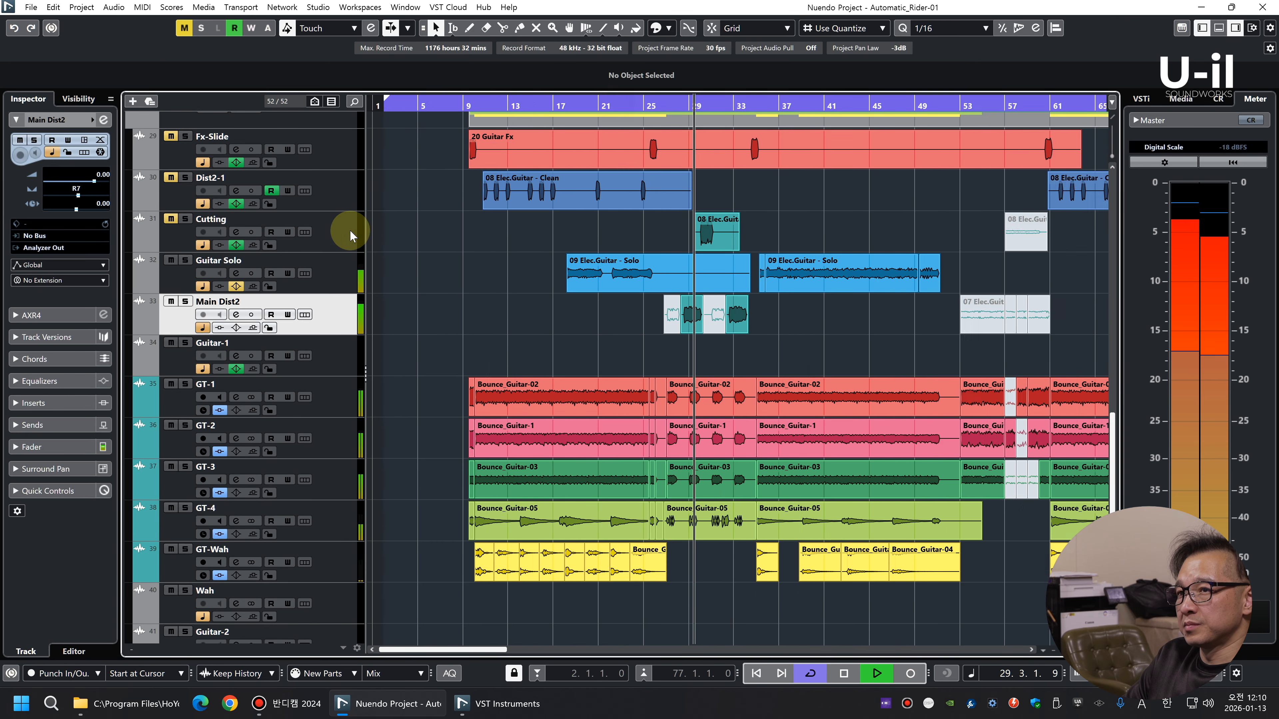
Unmute the Cutting track and set its level to 0.00 dB
left_click(171, 220)
left_click(317, 238)
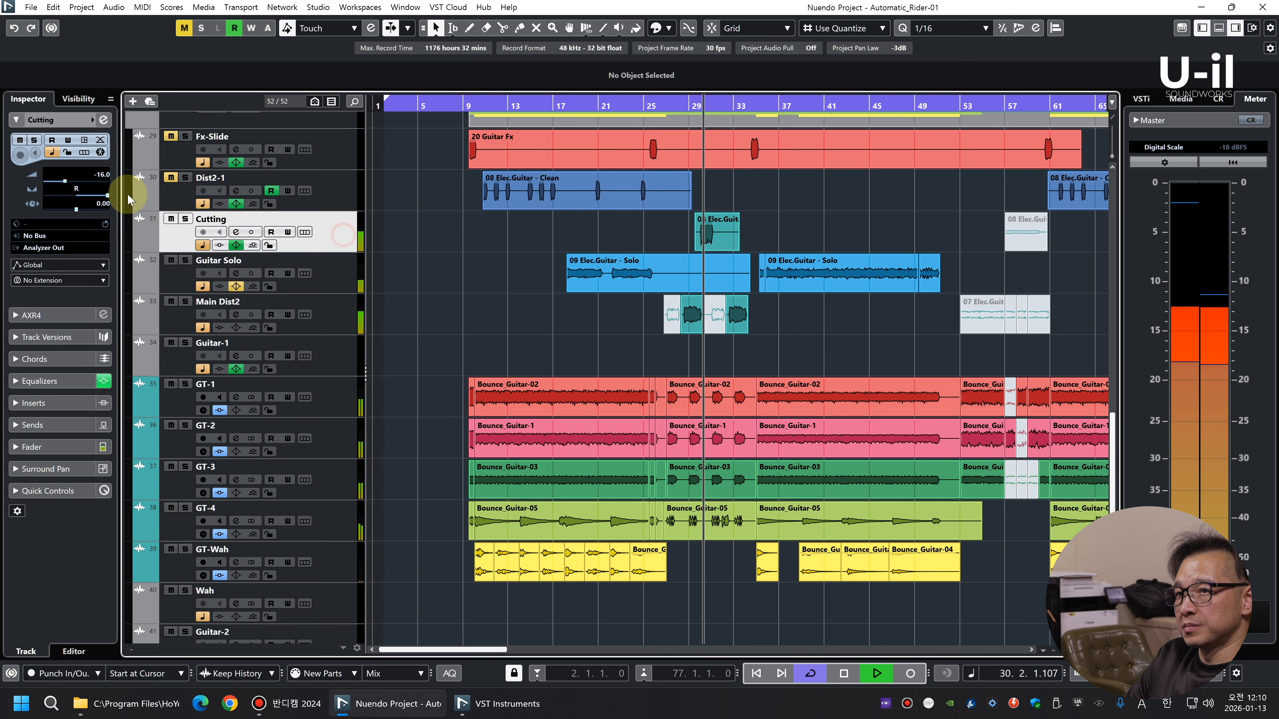
left_click(101, 173)
Reset the Cutting track's EQ to its default flat settings
left_click(52, 381)
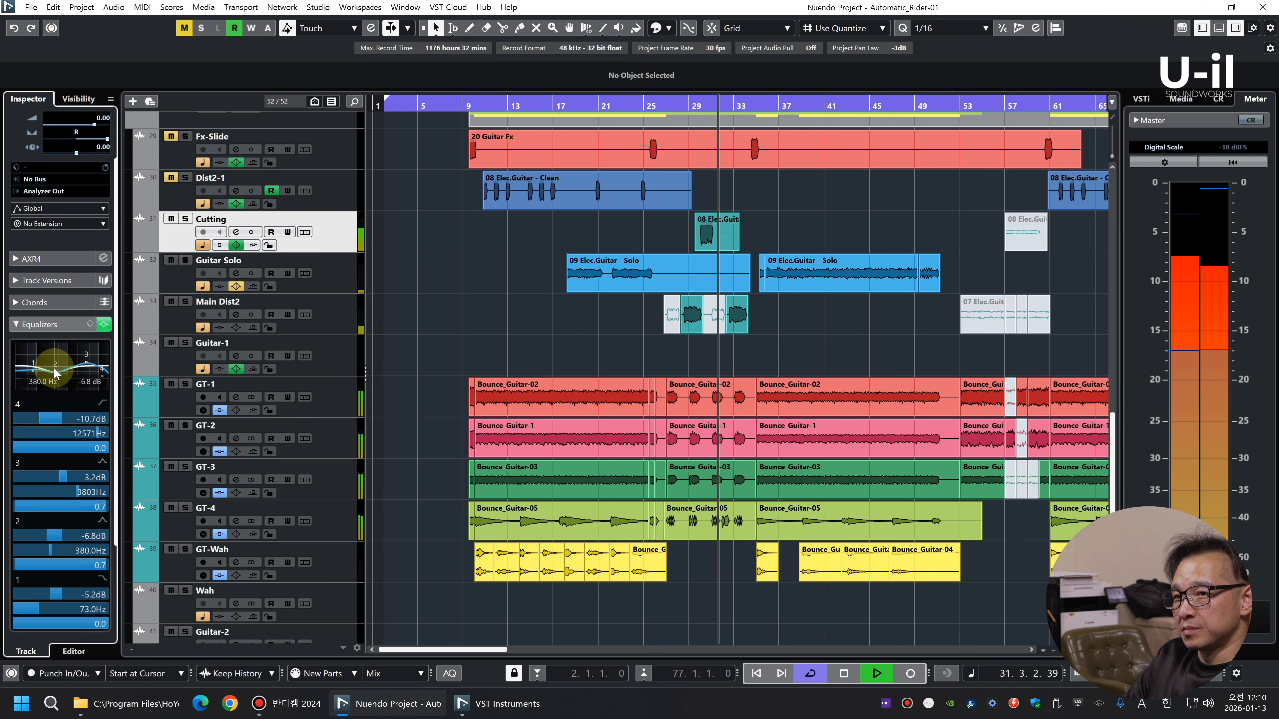
left_click(100, 329)
left_click(594, 373)
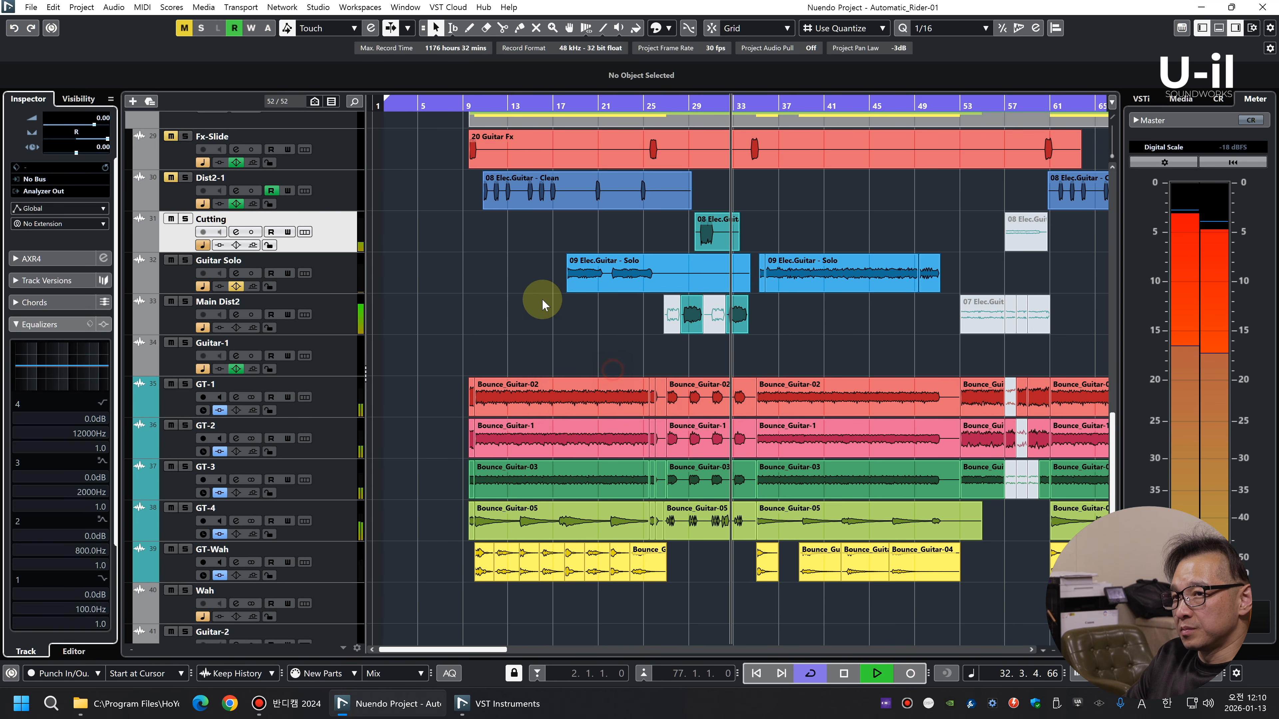
Reset the EQ on the Guitar Solo and Guitar-1 tracks, confirming each reset
left_click(332, 291)
left_click(103, 324)
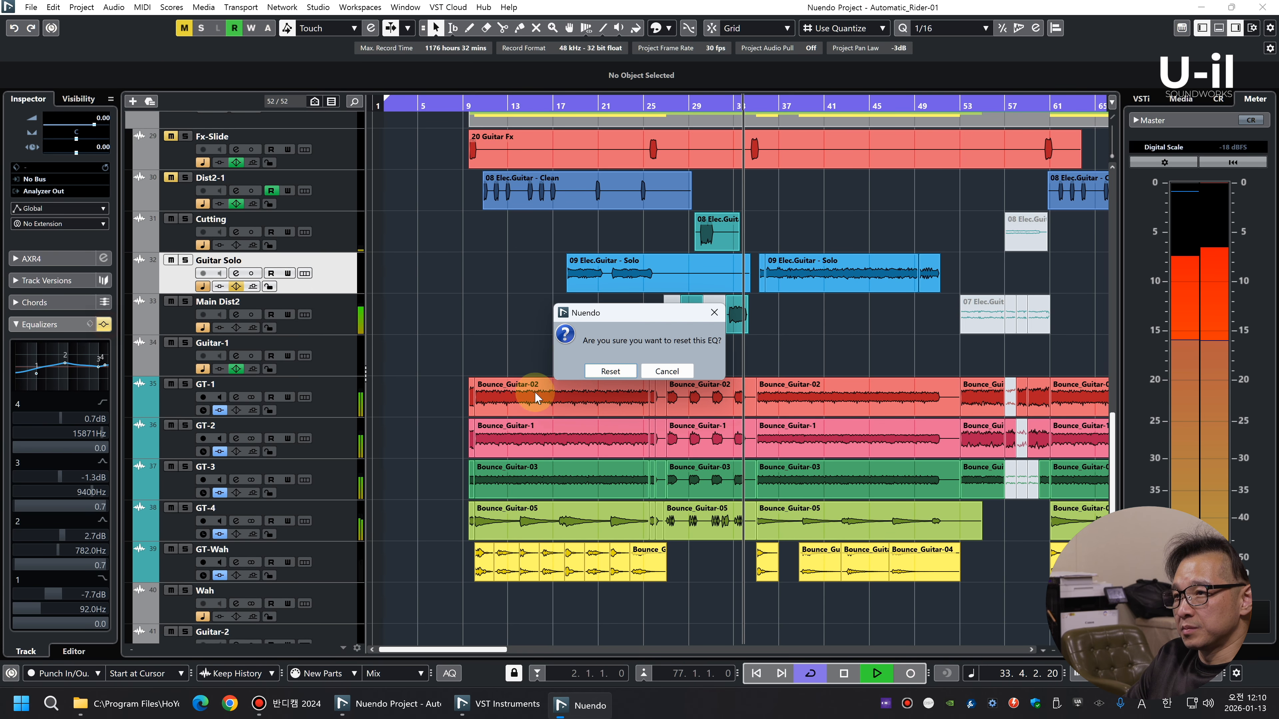
left_click(610, 371)
left_click(335, 355)
left_click(103, 303)
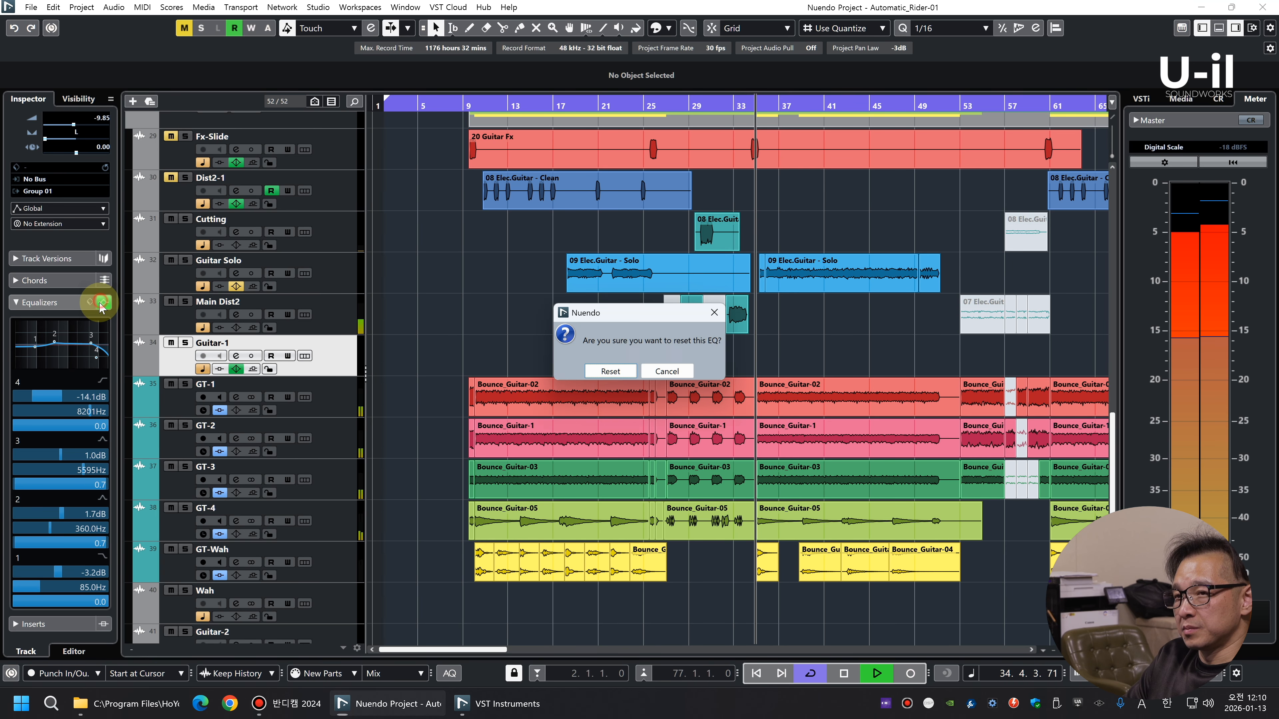
left_click(609, 372)
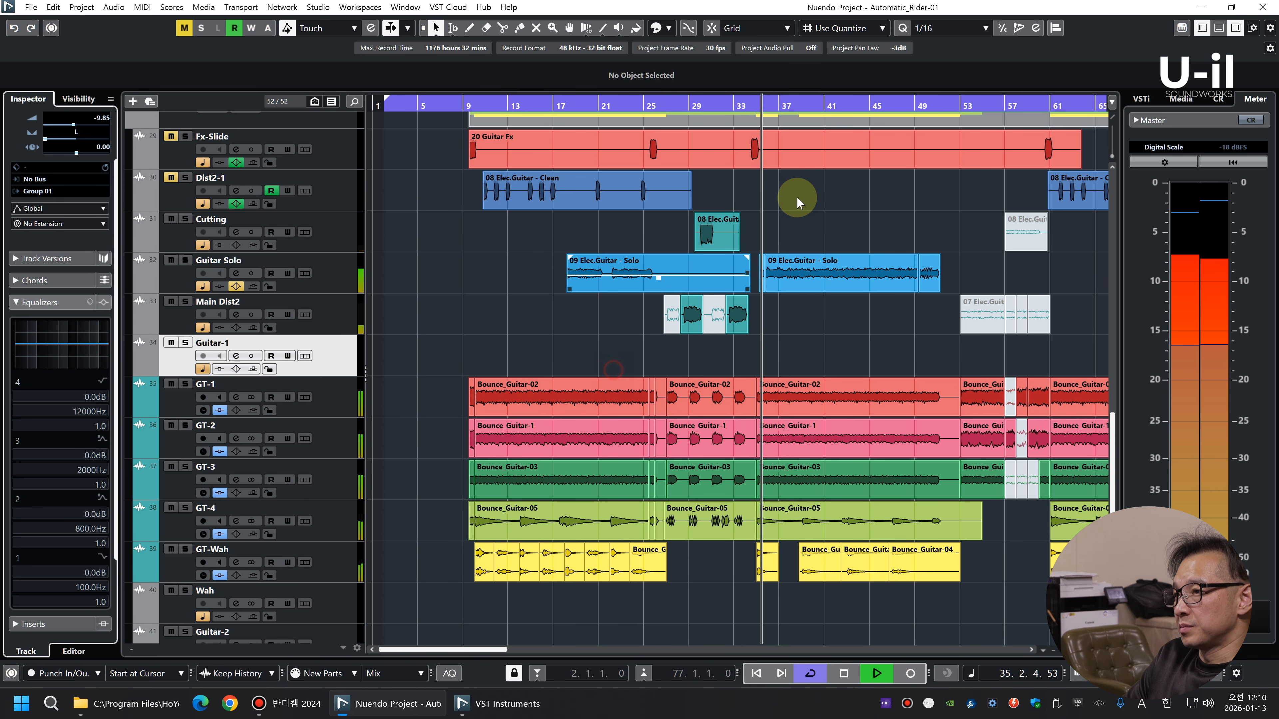
Set the Dist2-1 track's level to 0.00 dB and reset its EQ, confirming the reset
left_click(576, 102)
key("g")
key("g")
left_click(335, 195)
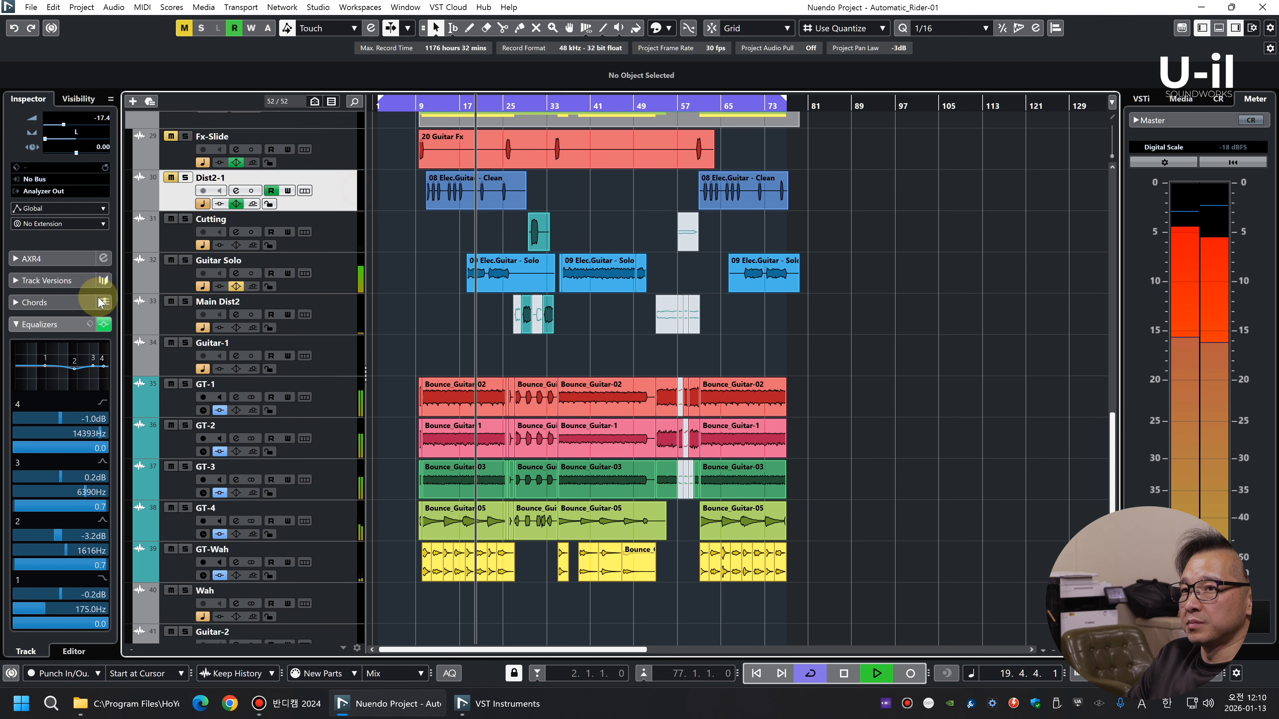
left_click(93, 137, "ctrl")
left_click(104, 324)
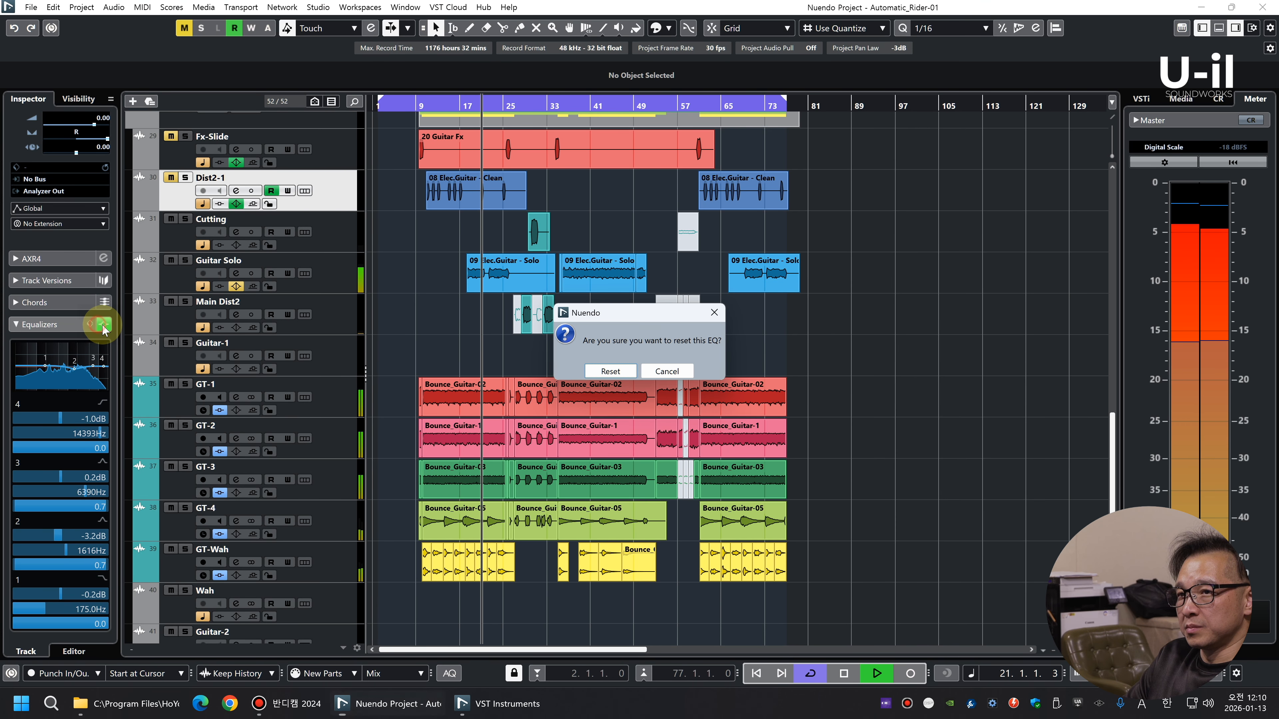
left_click(609, 371)
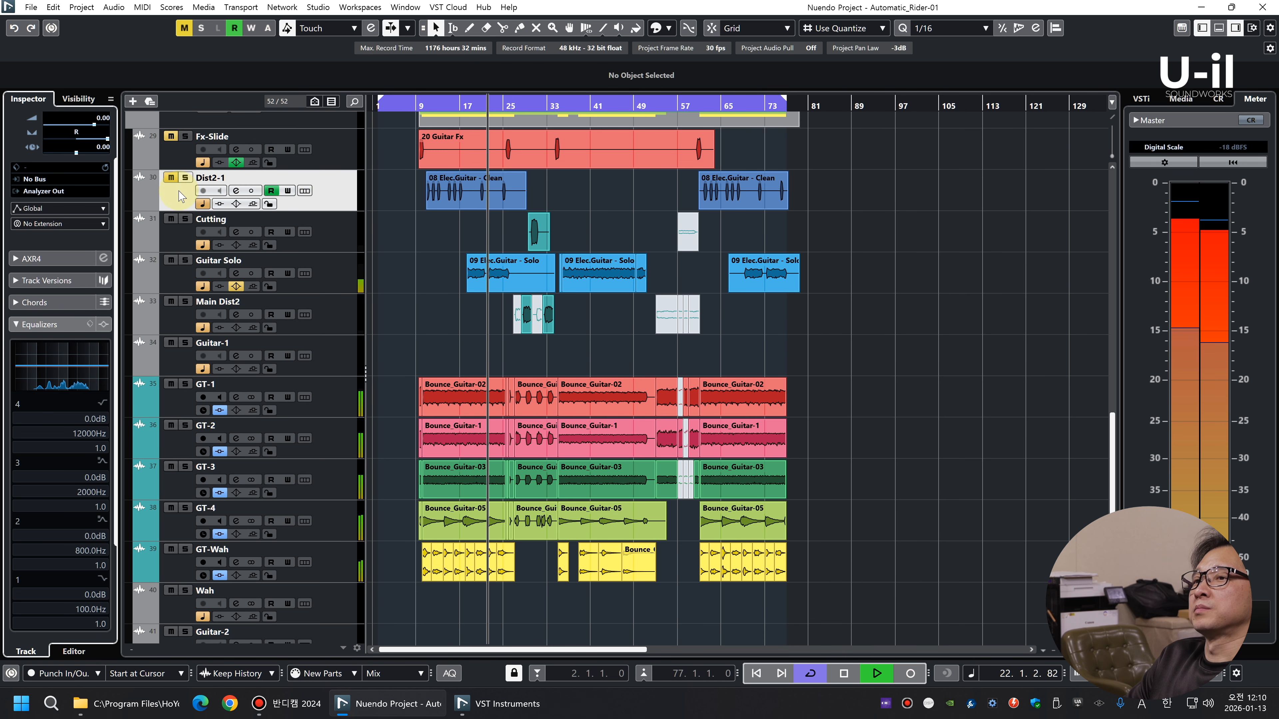
Show the Dist2-1 track's pan automation lane and unmute the track to hear it in the mix
left_click(139, 205)
key("h")
key("h")
key("h")
key("h")
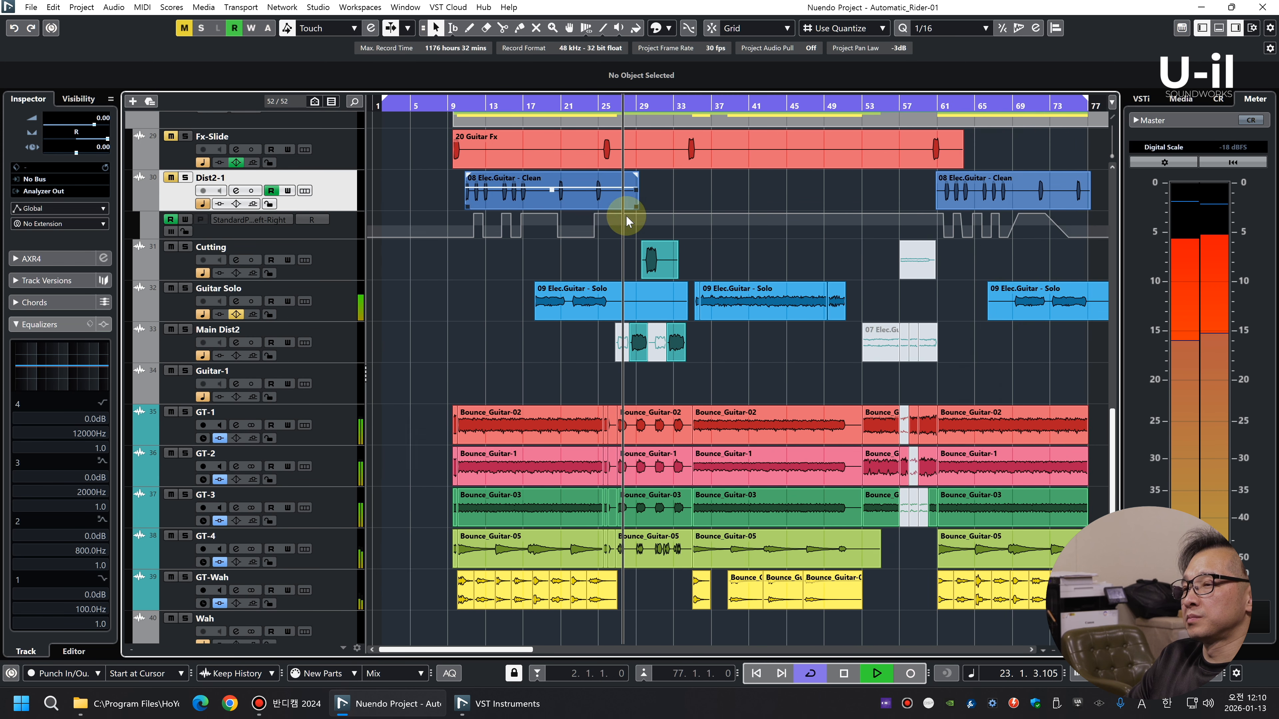
key("shift+h")
key("h")
key("g")
key("g")
key("g")
key("g")
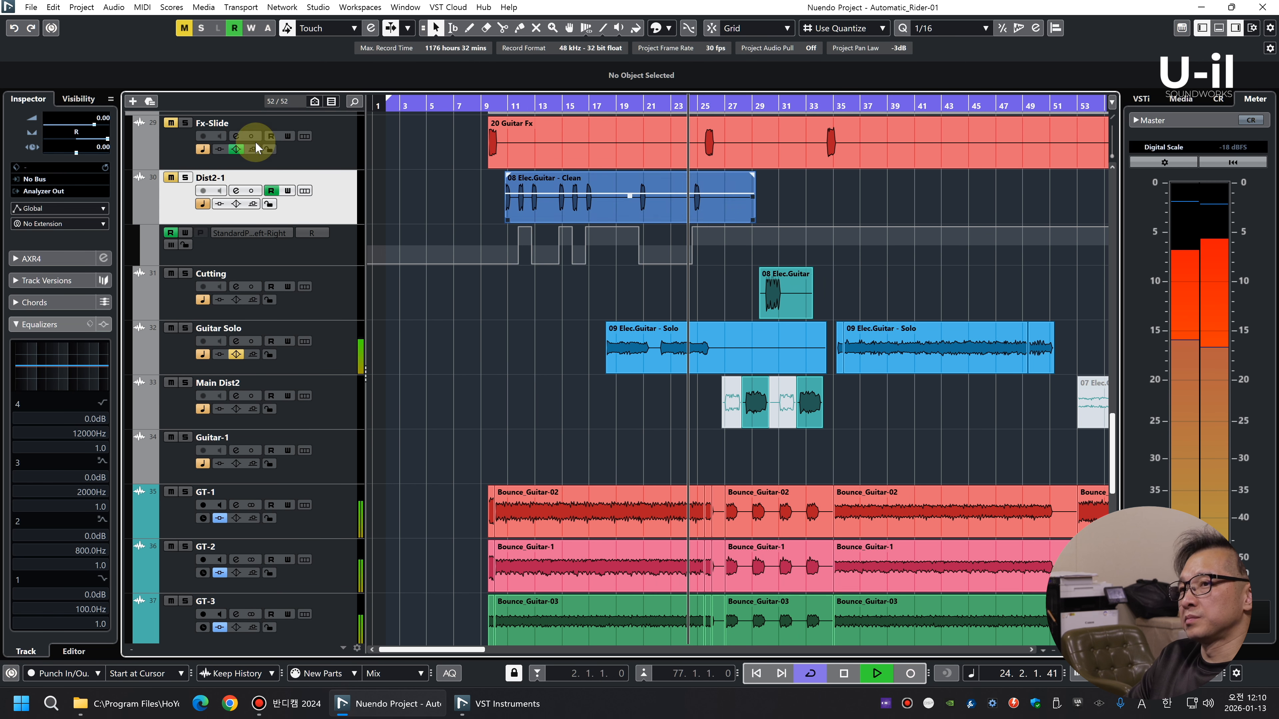
key("g")
key("shift+g")
key("shift+g")
key("shift+g")
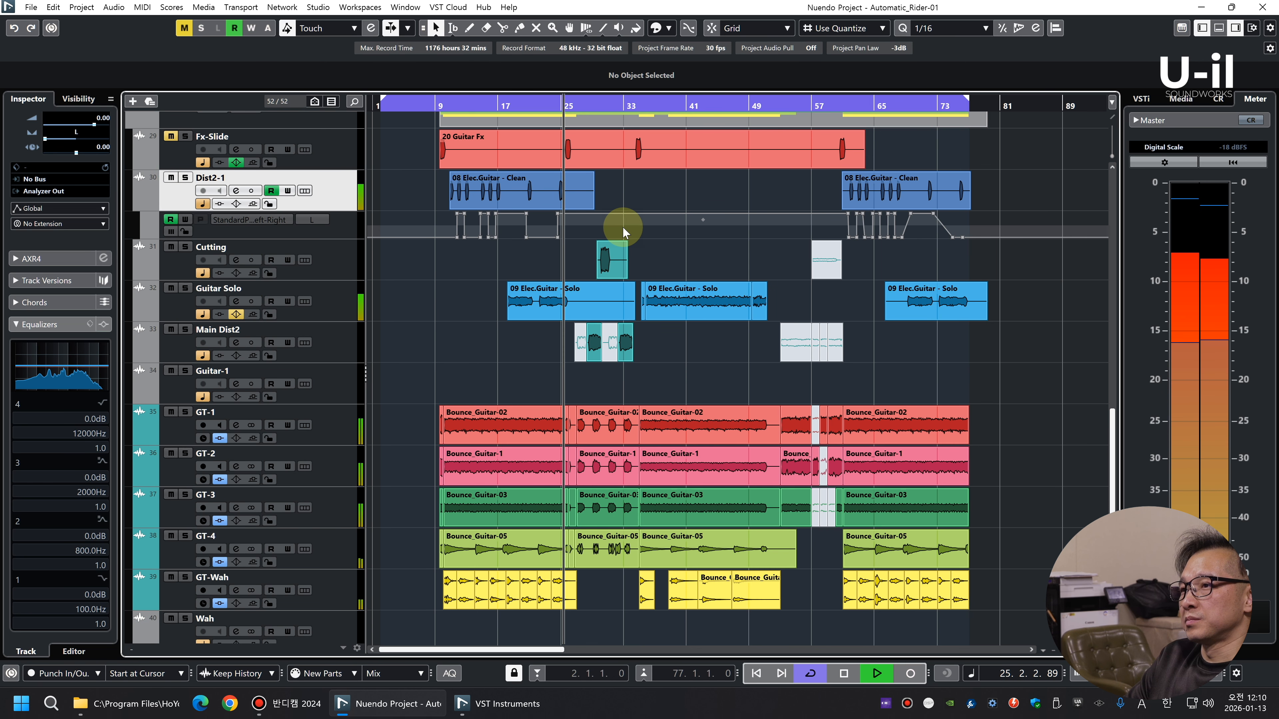
key("shift+h")
key("shift+h")
key("shift+h")
key("h")
key("h")
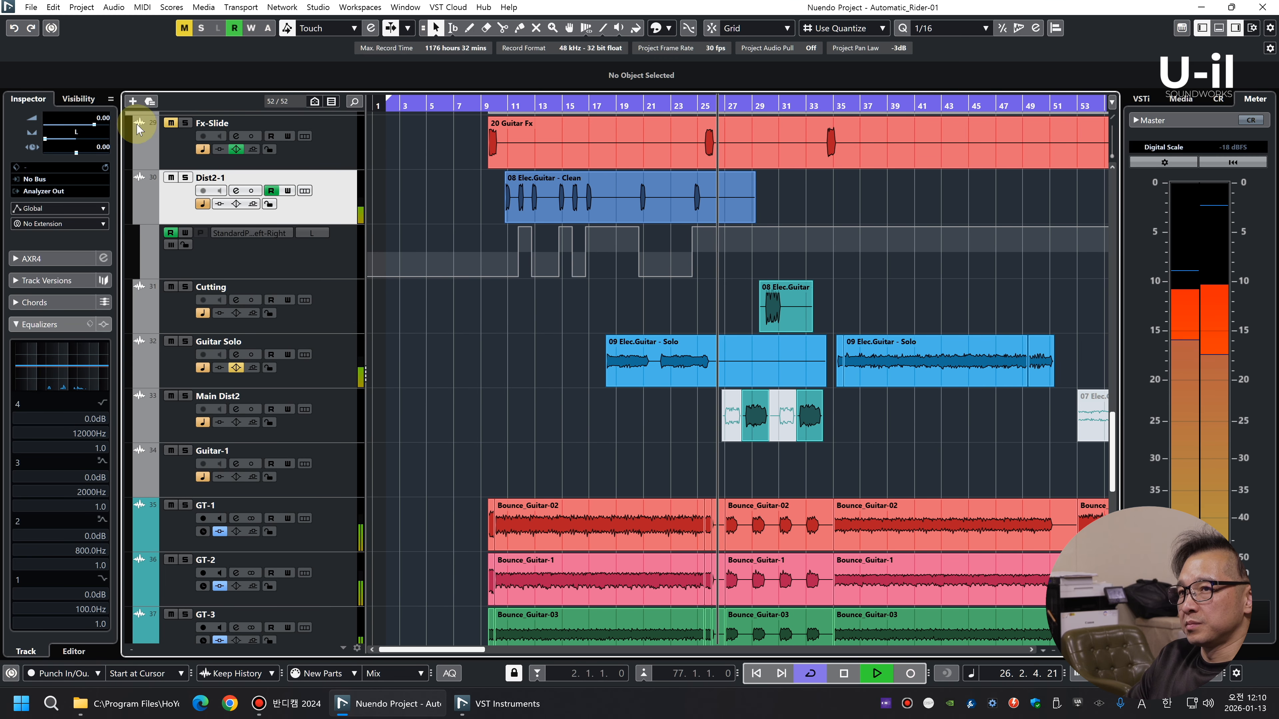
Unmute the Fx-Slide track and reset its EQ, confirming the reset
left_click(332, 154)
left_click(90, 324)
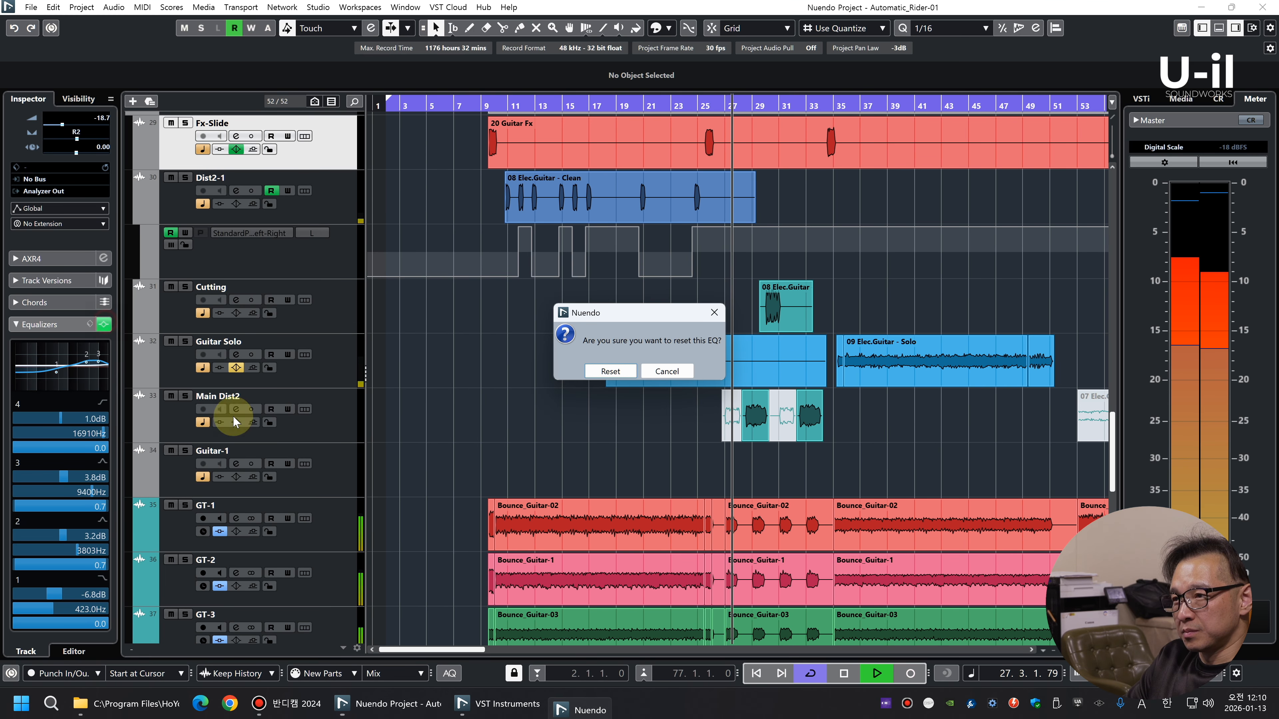
left_click(604, 371)
Set the Fx-Slide track's level to 0.00 dB and its pan to center
key("g")
key("g")
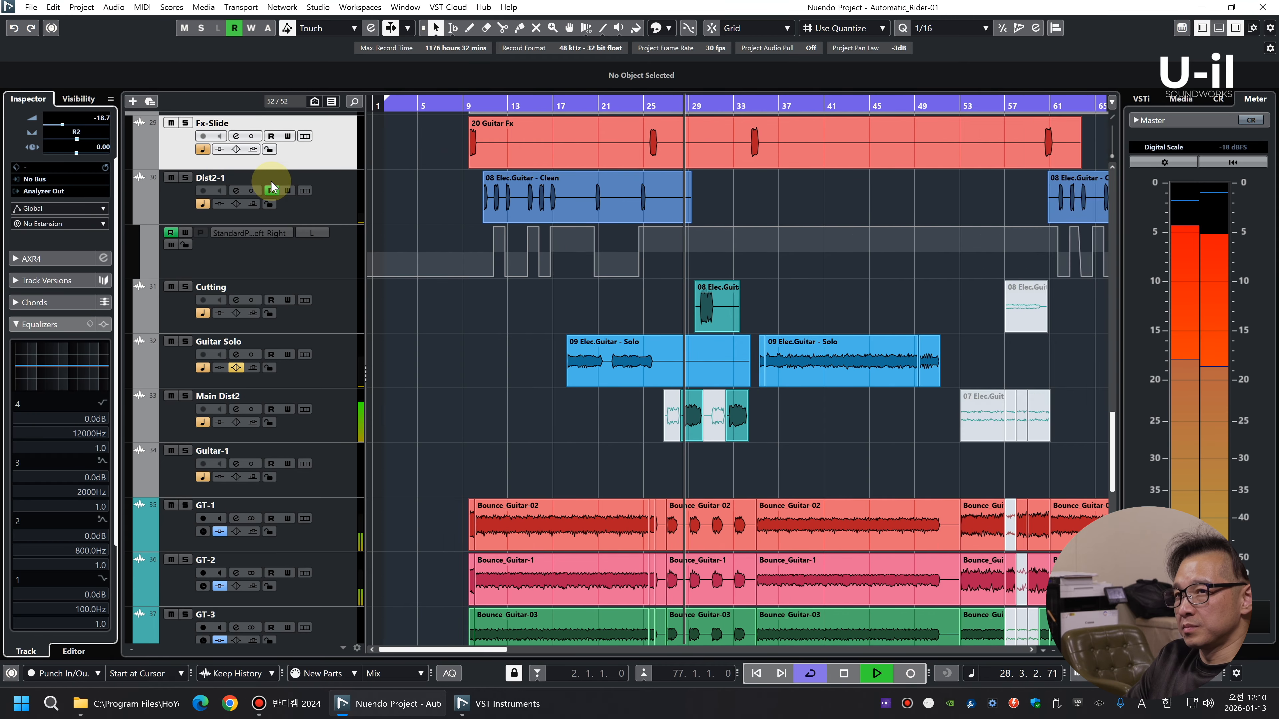
left_click(85, 122, "ctrl")
left_click(77, 136, "ctrl")
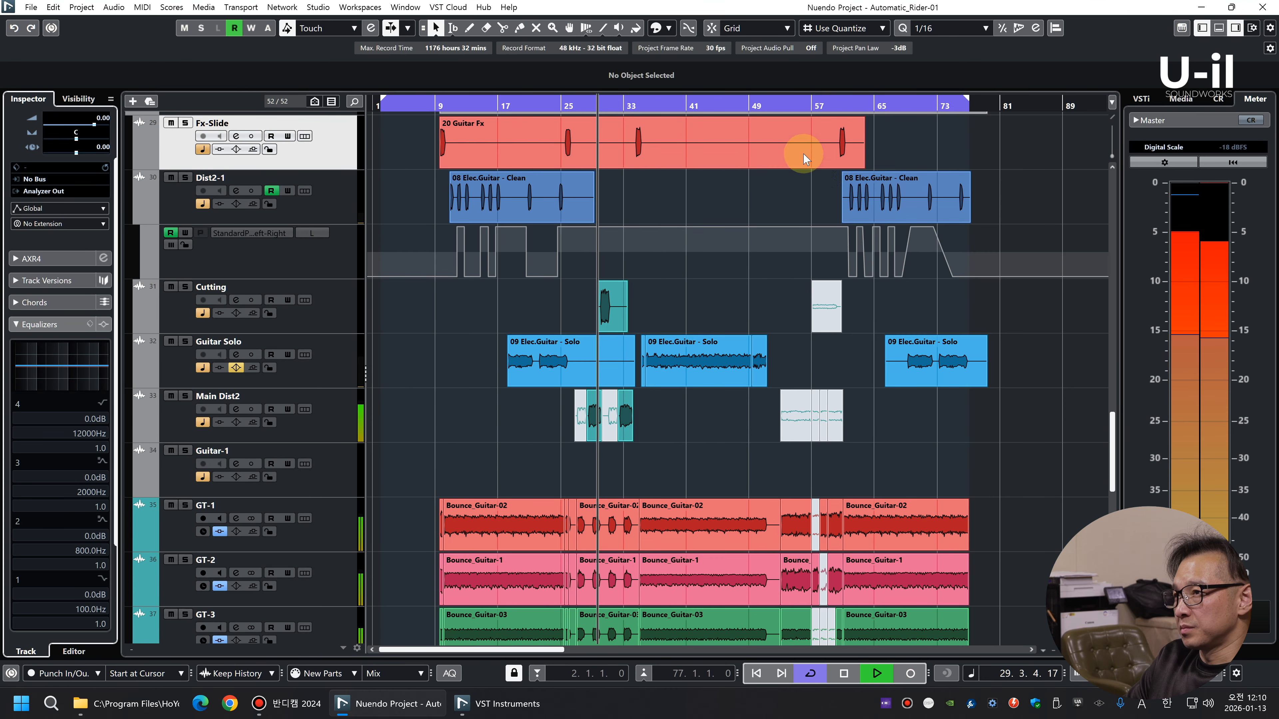
Lower the clip volume of the Fx-Slide and Dist2-1 clips to about -6.07 dB and the first Cutting clip to -6.39 dB
left_click_drag(1080, 198, 370, 143)
scroll(668, 84, "down", 5)
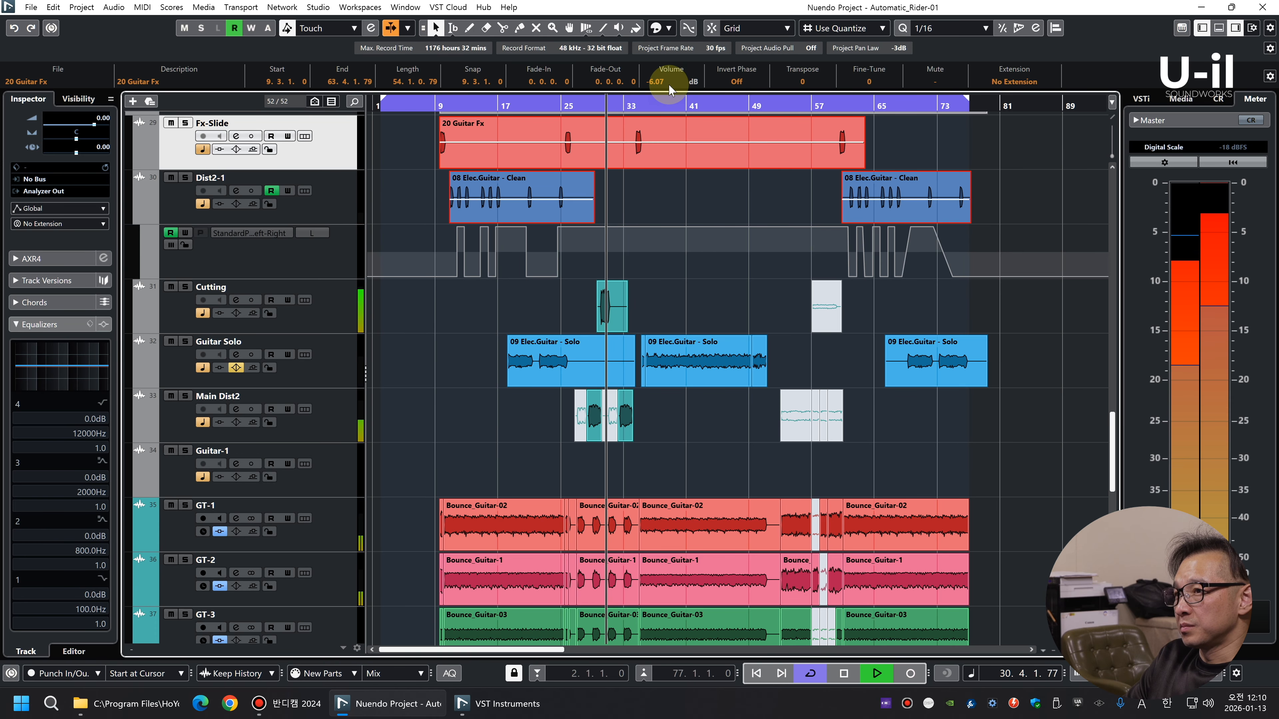
left_click_drag(680, 313, 473, 316)
scroll(660, 85, "down", 3)
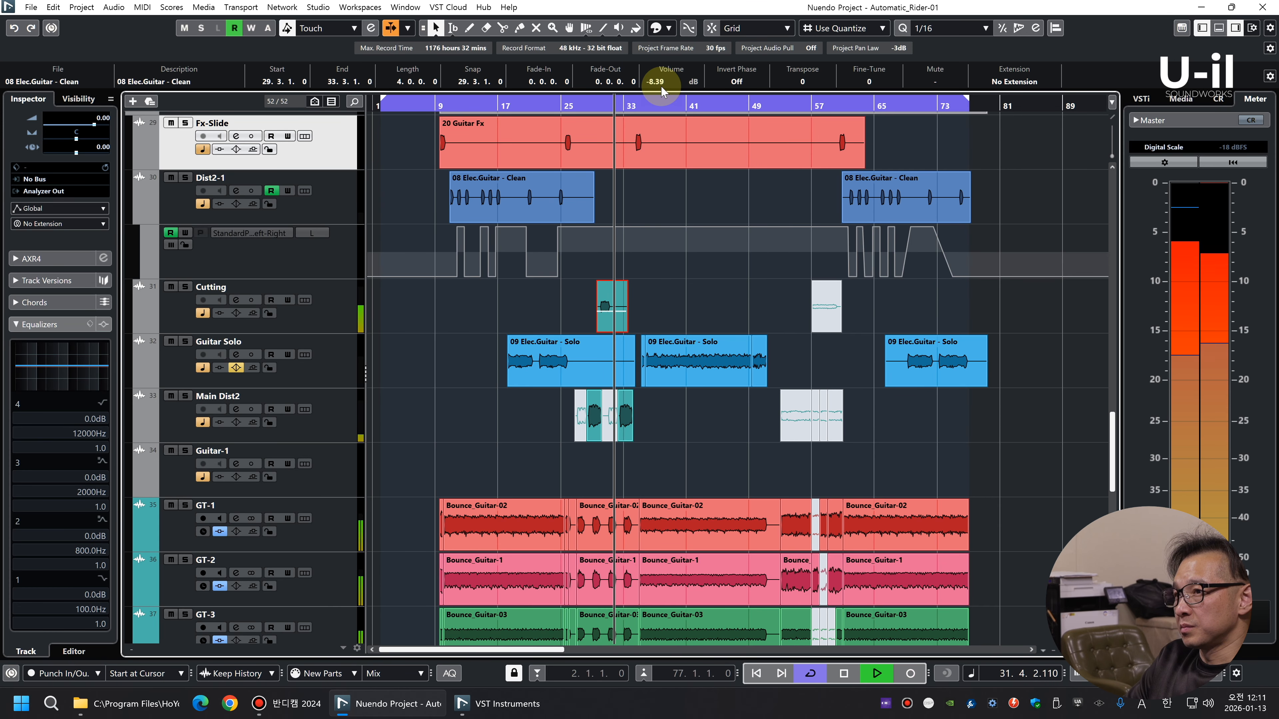
scroll(661, 86, "down", 1)
key("g")
key("g")
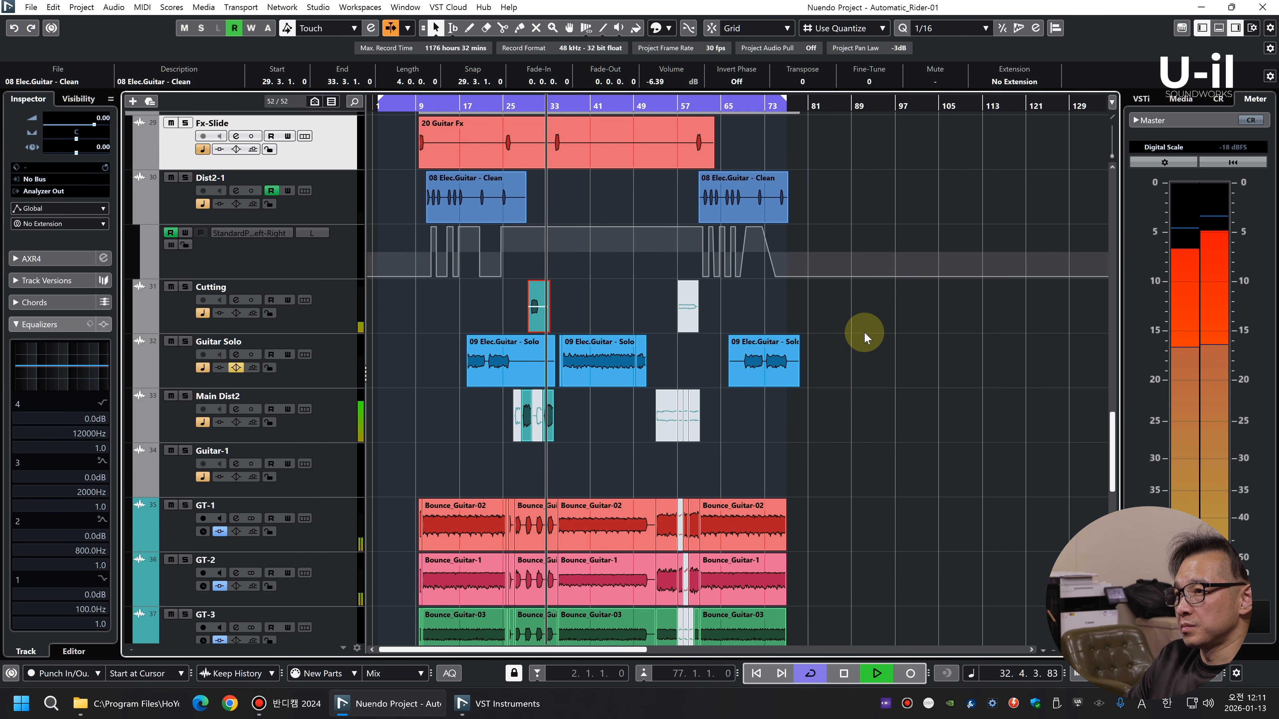
left_click(876, 344)
key("g")
key("shift+g")
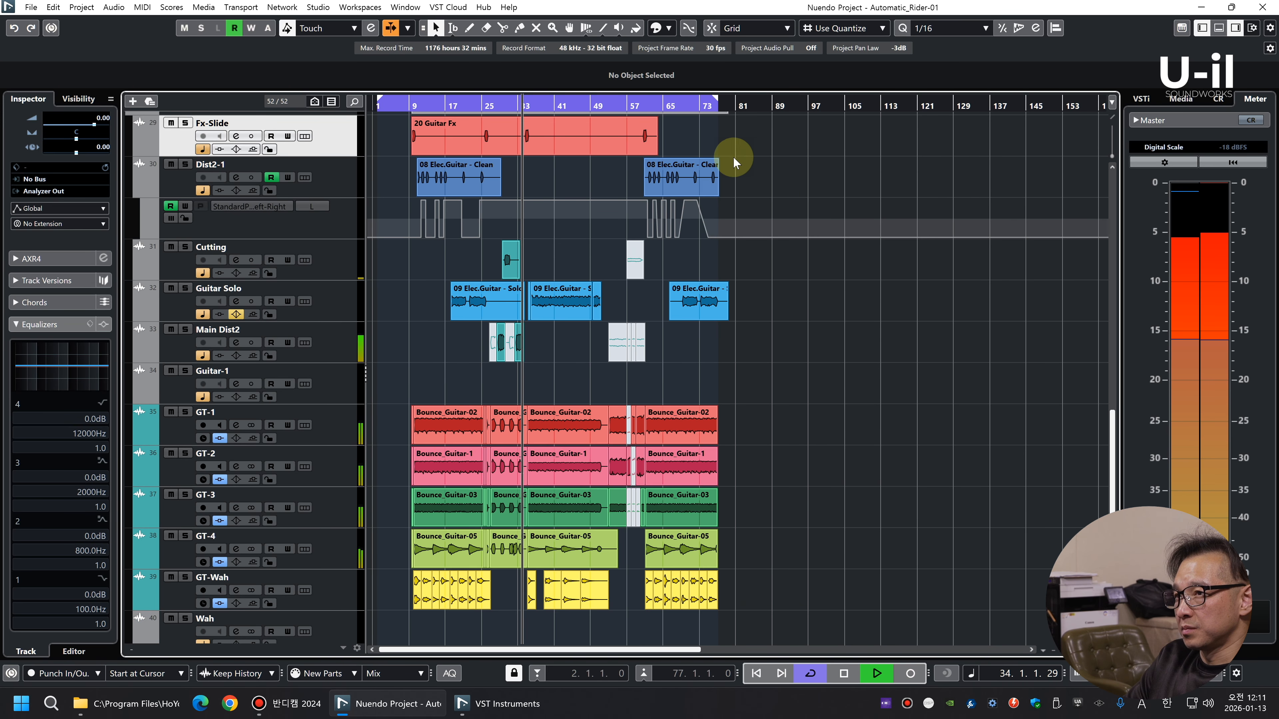
key("shift+h")
key("shift+h")
key("h")
key("h")
key("h")
key("h")
key("g")
key("g")
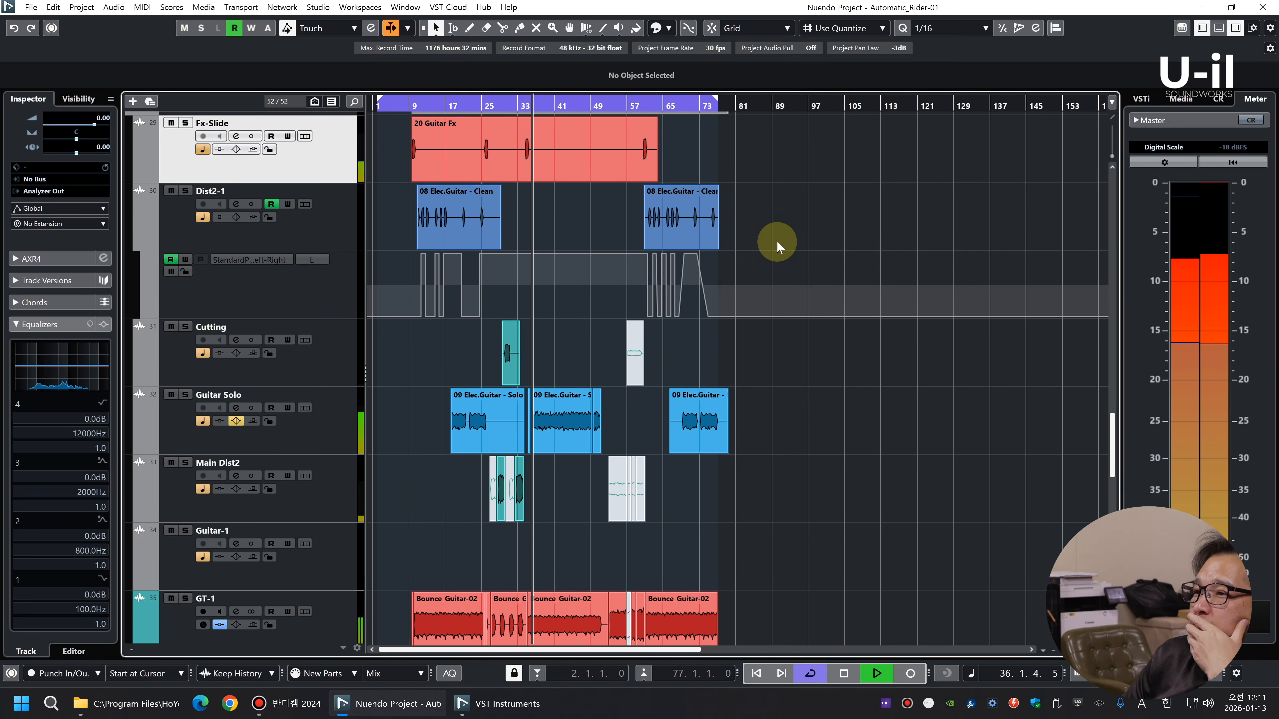
Remove the unused tracks from Wah and Guitar-2 to Guitar-4 down to the Group 01 track
scroll(776, 241, "down", 6)
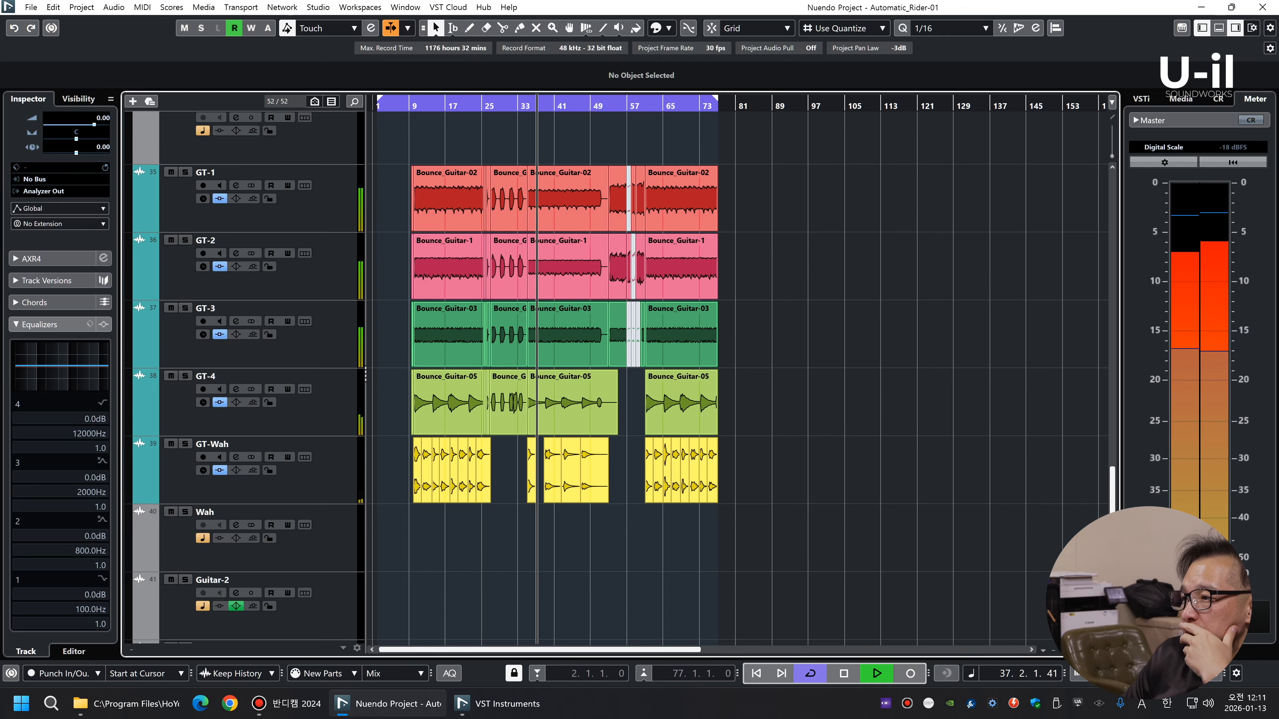
key("shift+g")
key("shift+g")
key("shift+g")
key("shift+g")
key("shift+h")
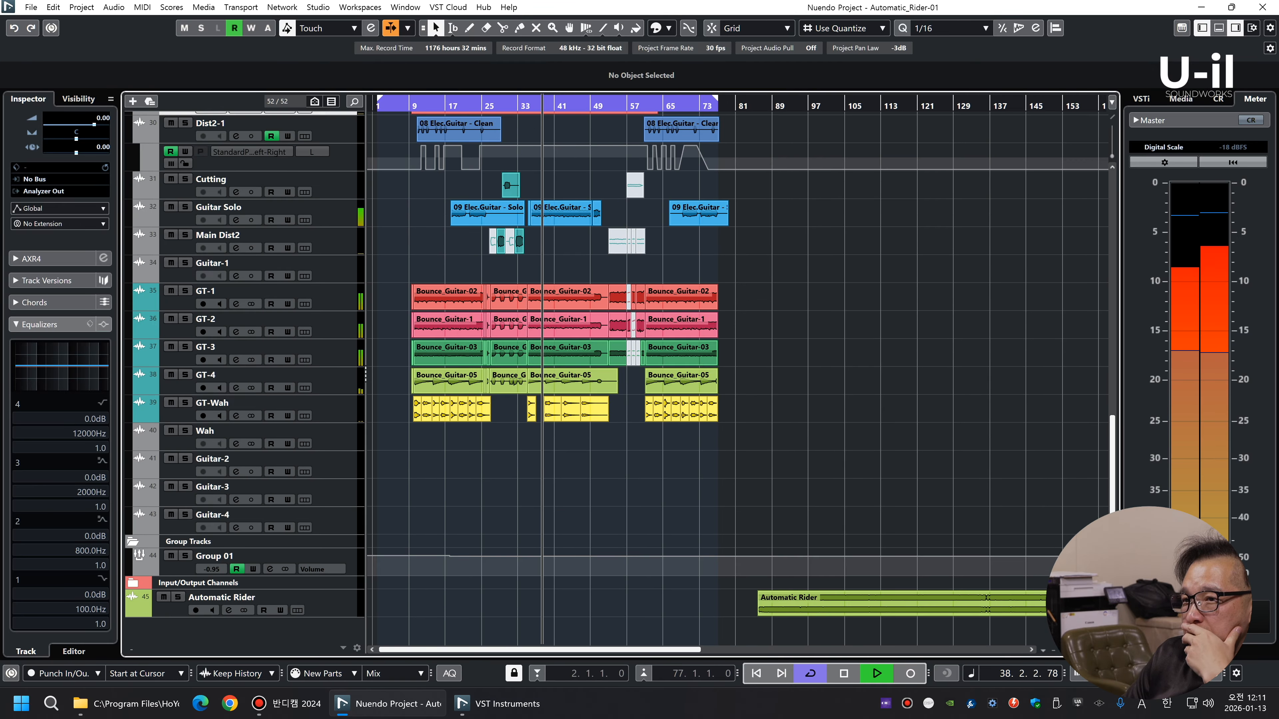
left_click(352, 444)
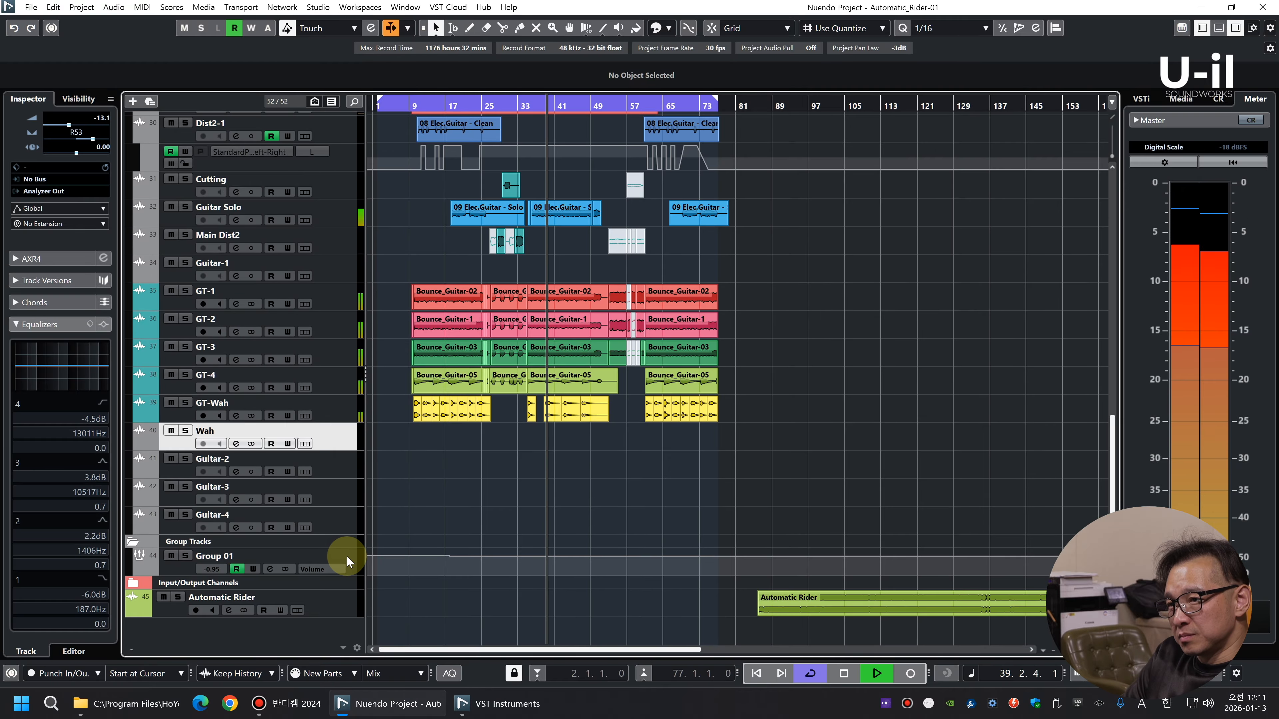
right_click(347, 562)
left_click(433, 363)
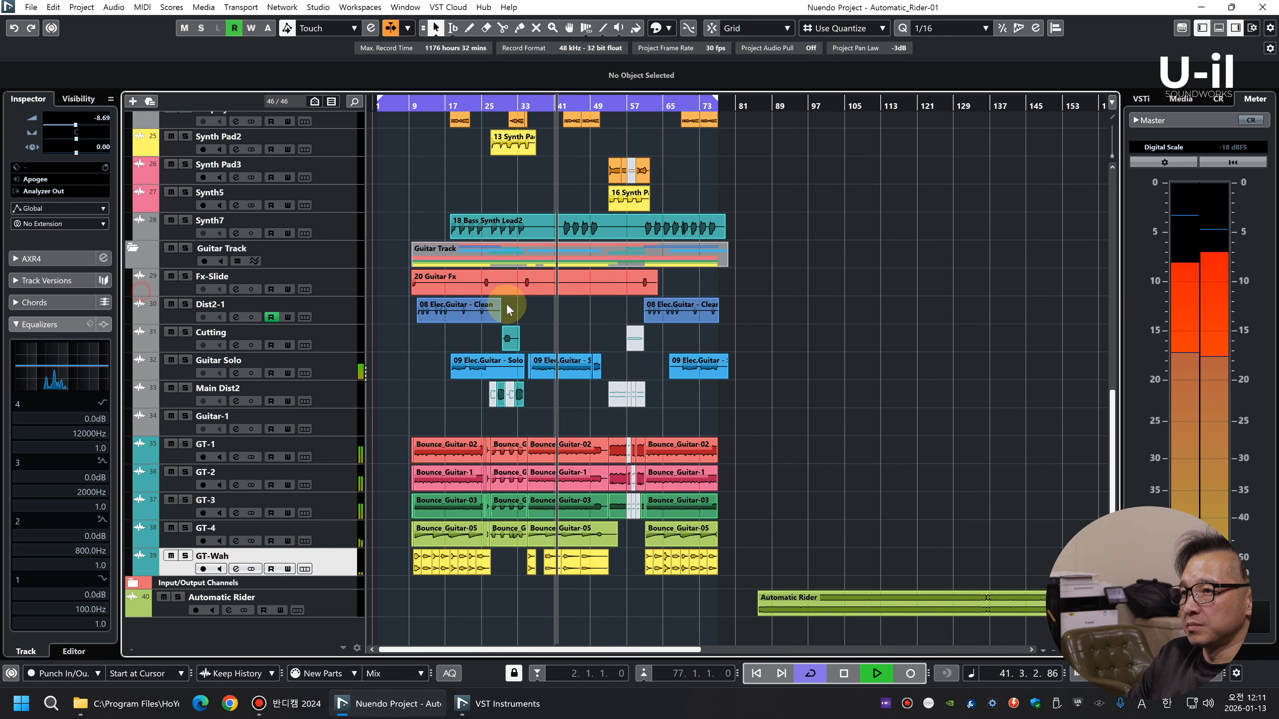
Look over the drum, synth and guitar tracks while the mix plays, and stop playback
scroll(879, 269, "up", 5)
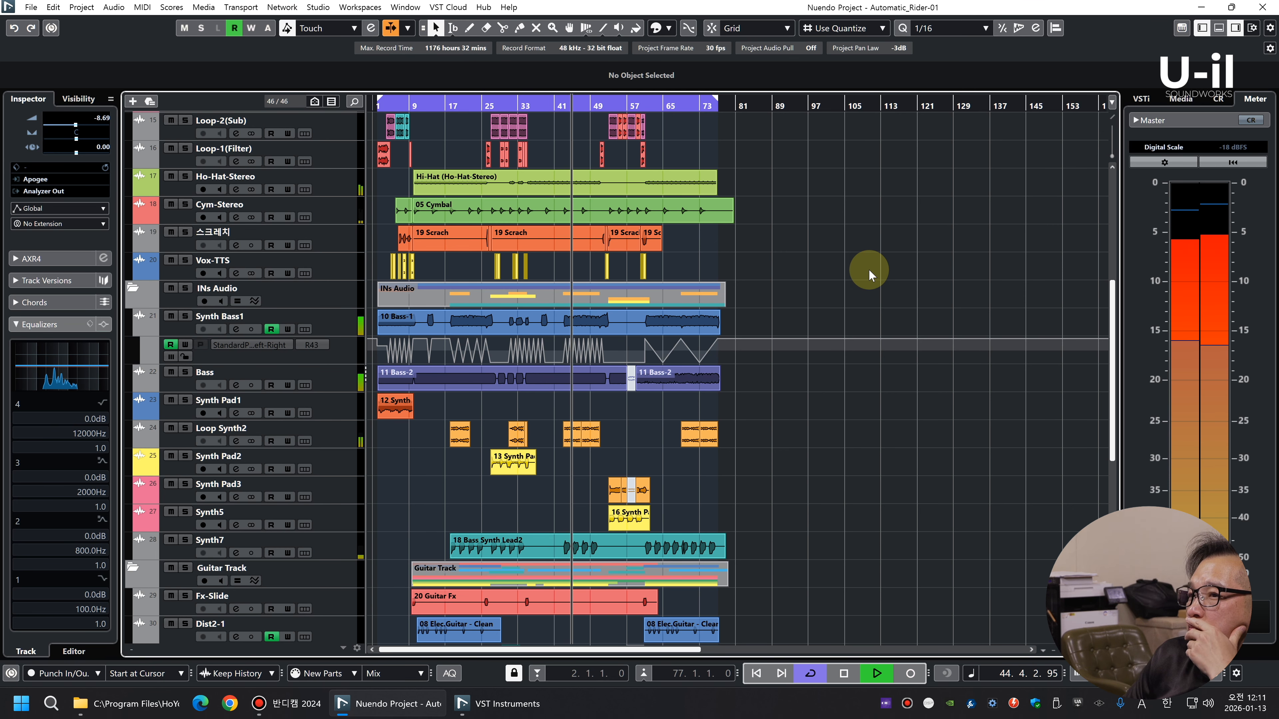
scroll(848, 253, "down", 5)
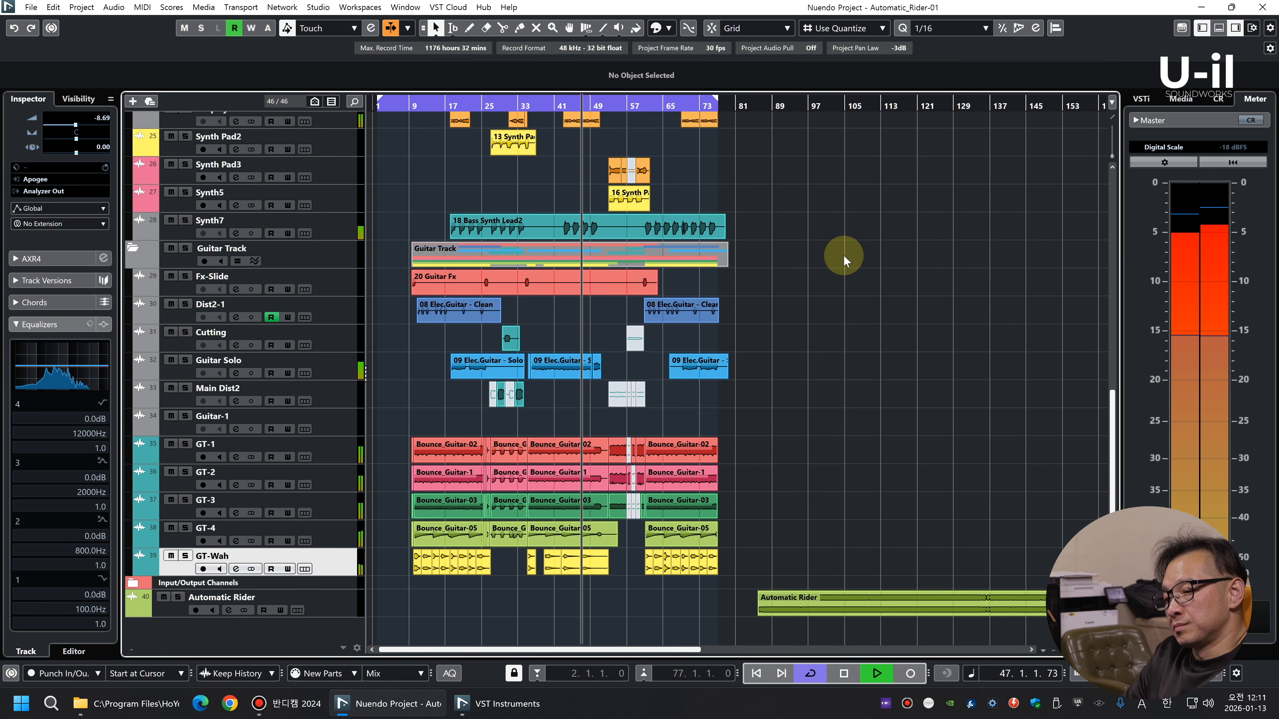
key("space")
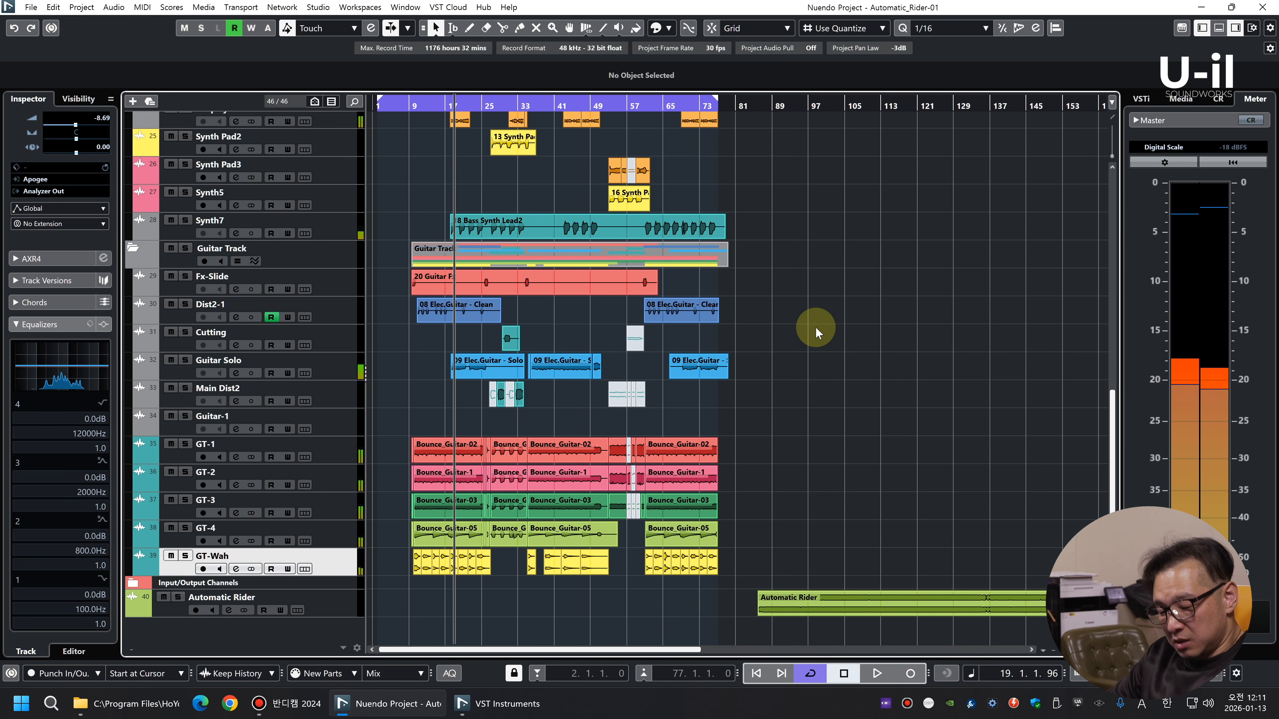
Remove the AmpliTube insert effect from the Cutting channel in the MixConsole
key("F3")
left_click_drag(886, 648, 1043, 645)
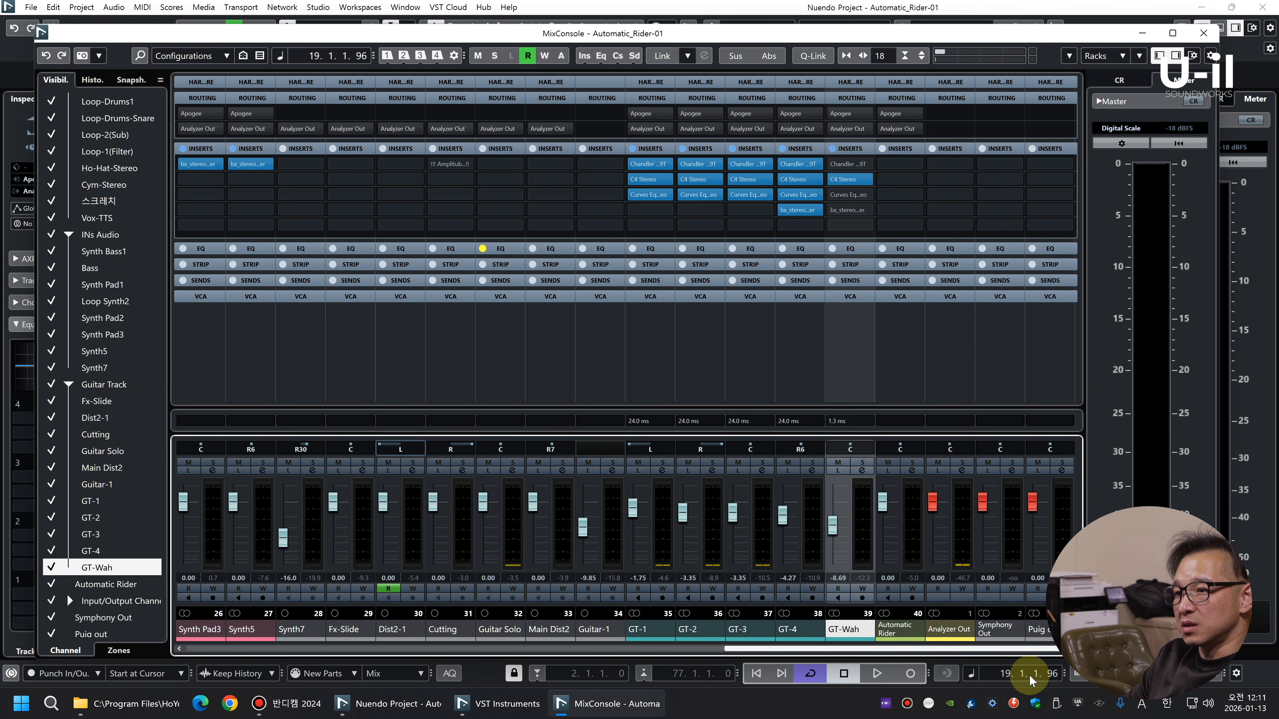
left_click(456, 524)
left_click(490, 194)
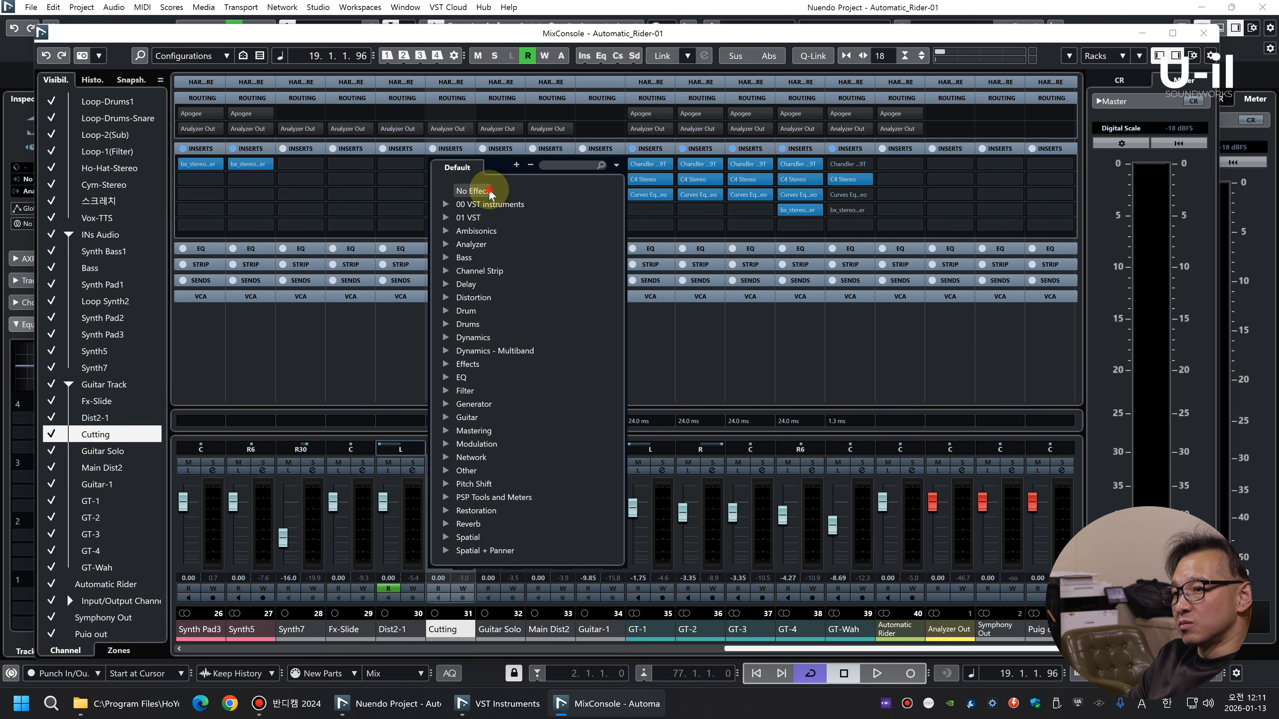
left_click(489, 192)
Check the guitar channels from Fx-Slide to Guitar-1 one by one in the MixConsole and close it
left_click(361, 547)
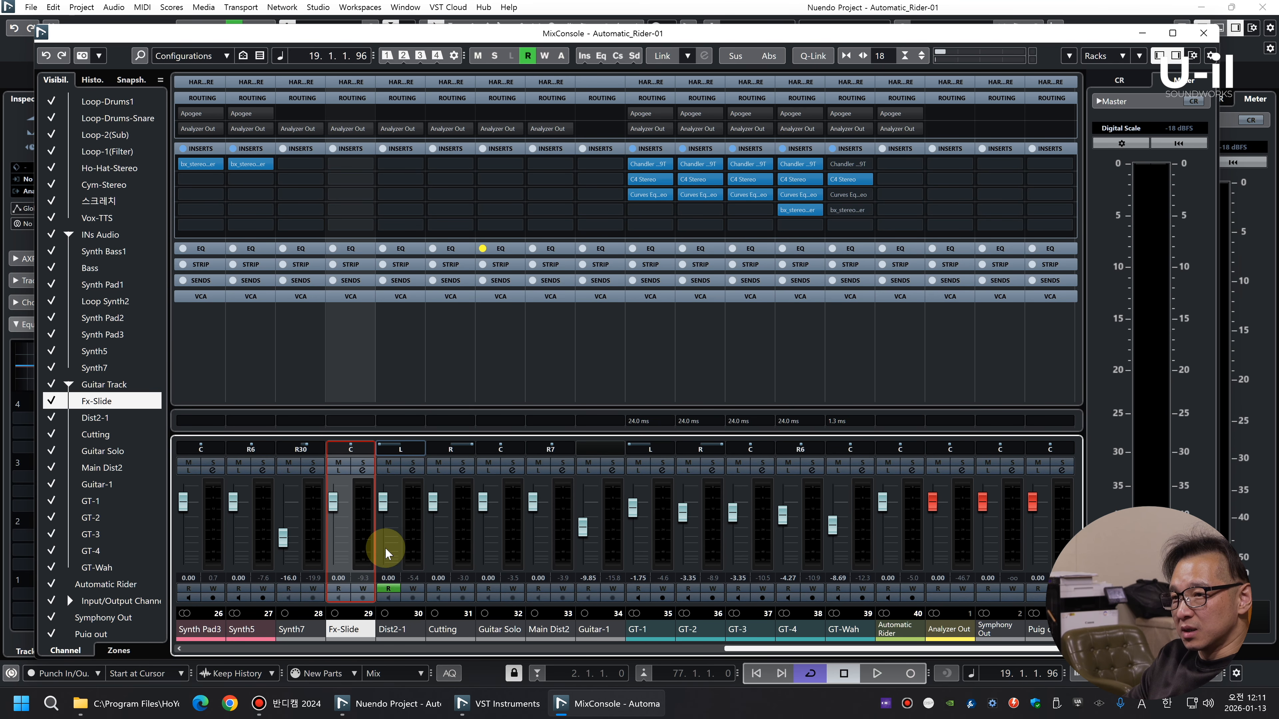
left_click(414, 549)
left_click(462, 540)
left_click(509, 541)
left_click(572, 540)
left_click(594, 532)
key("F3")
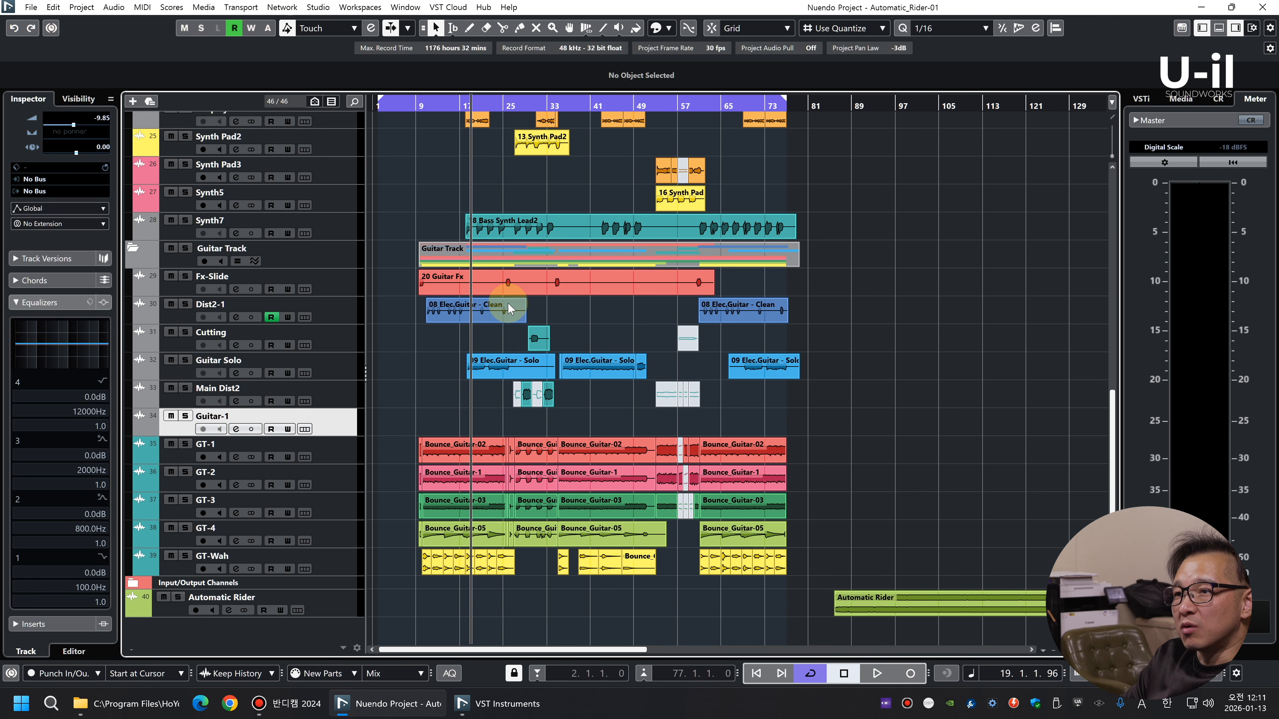
Remove the empty Guitar-1 track from the project
key("shift+h")
key("shift+h")
key("h")
right_click(329, 444)
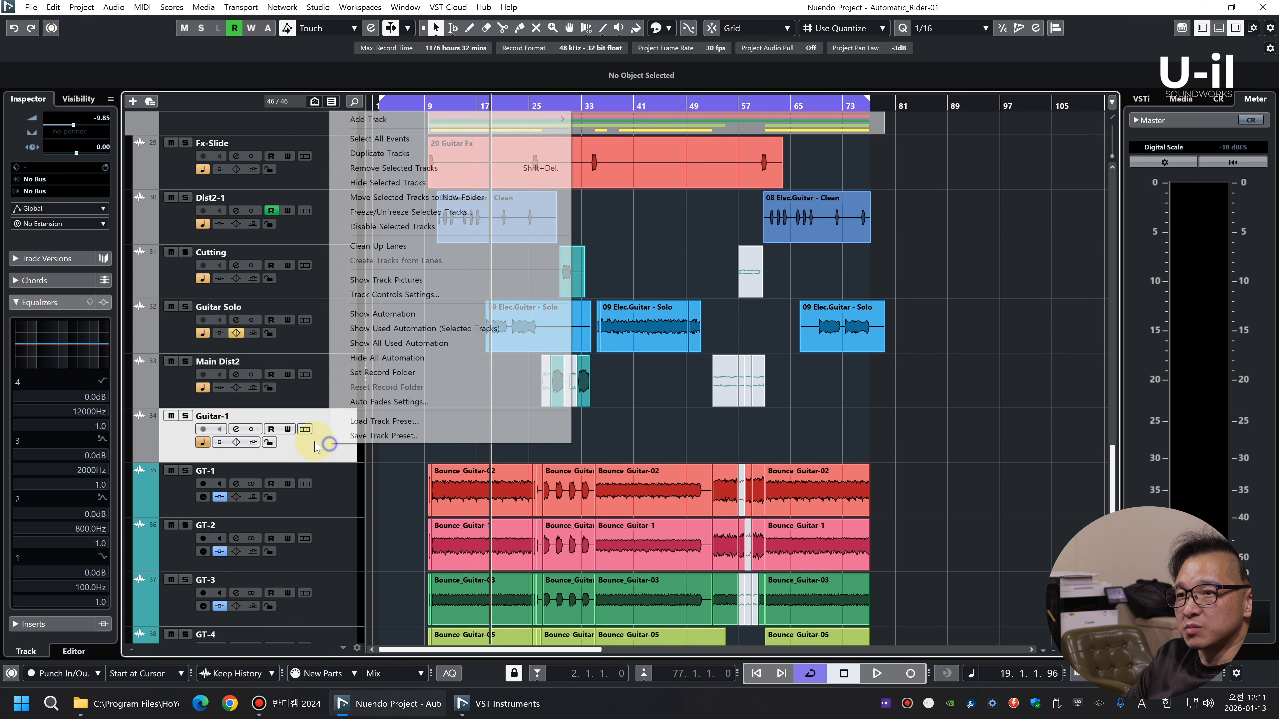
left_click(394, 169)
Look over the remaining tracks and their channels up to the outputs in the MixConsole
key("g")
key("g")
key("g")
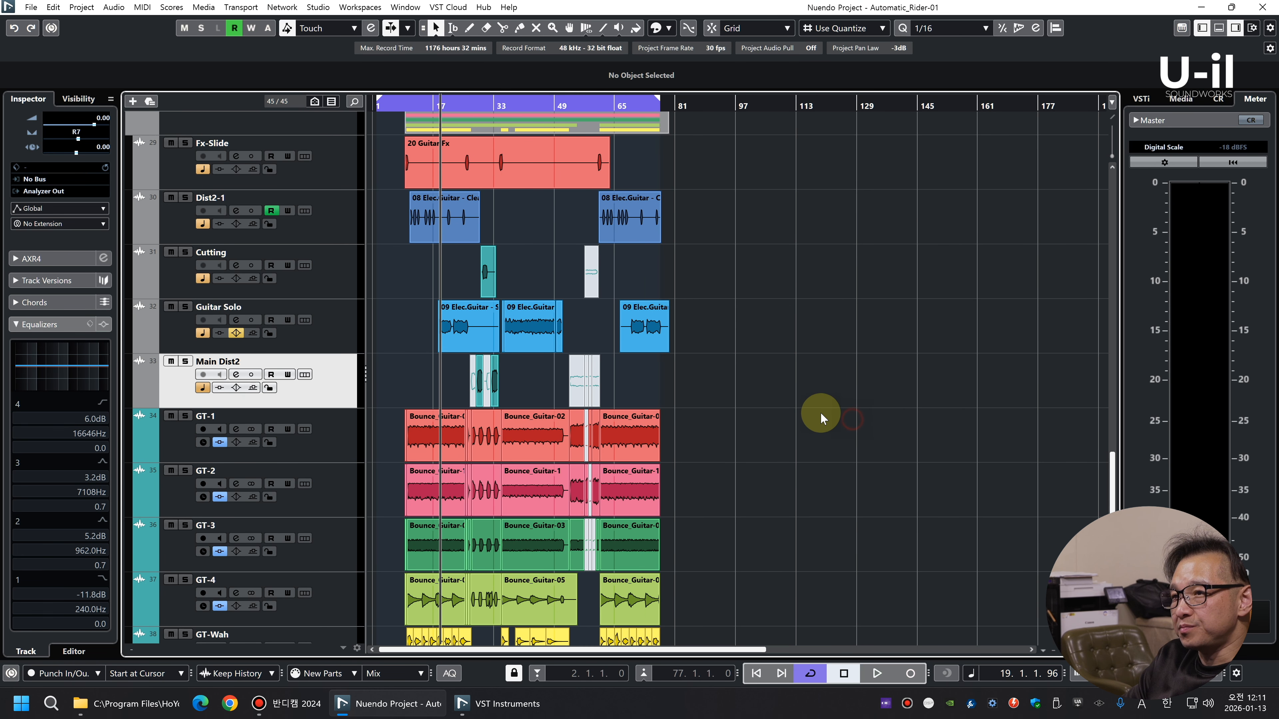
key("shift+g")
key("shift+g")
key("shift+g")
key("shift+h")
key("shift+h")
key("shift+h")
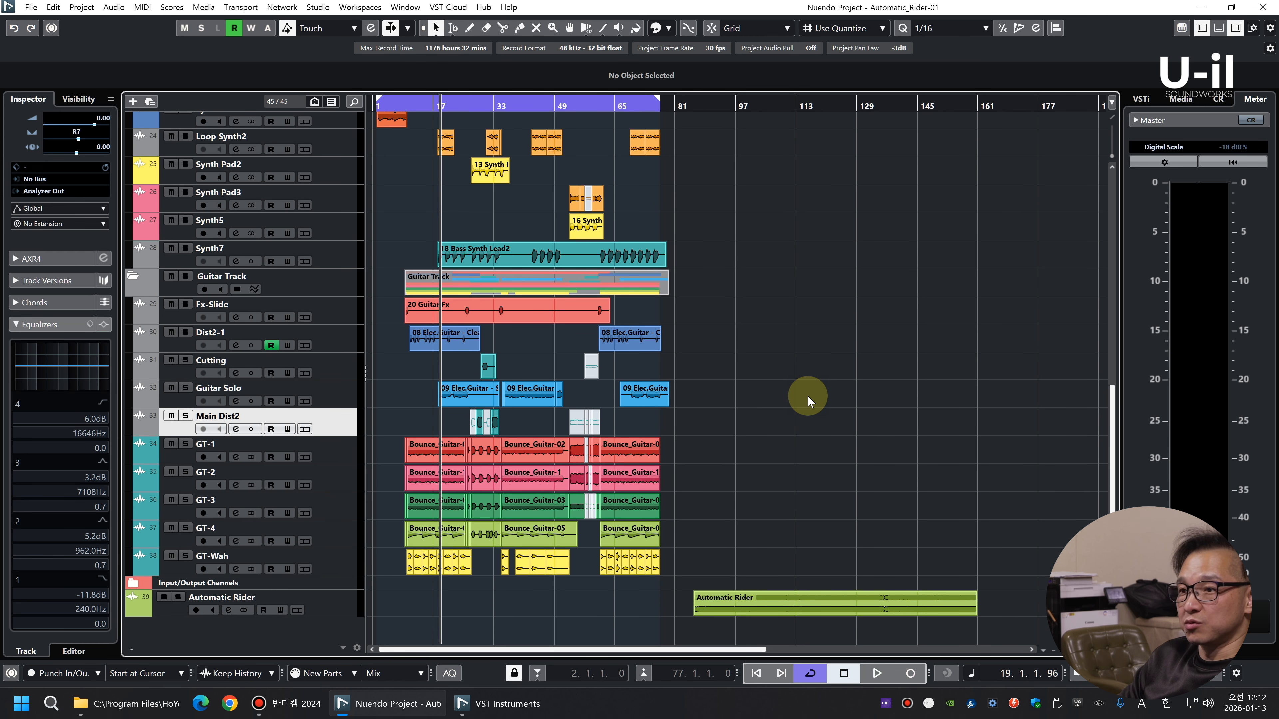
left_click(807, 396)
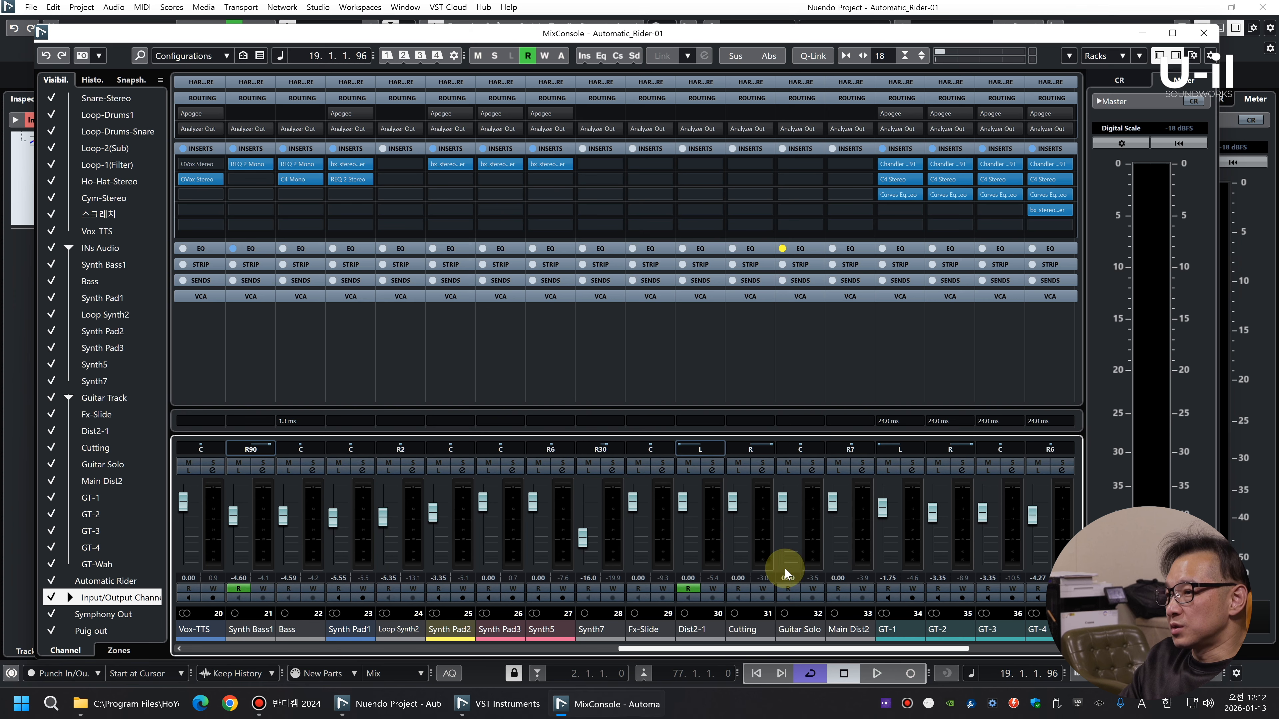
left_click_drag(736, 650, 969, 648)
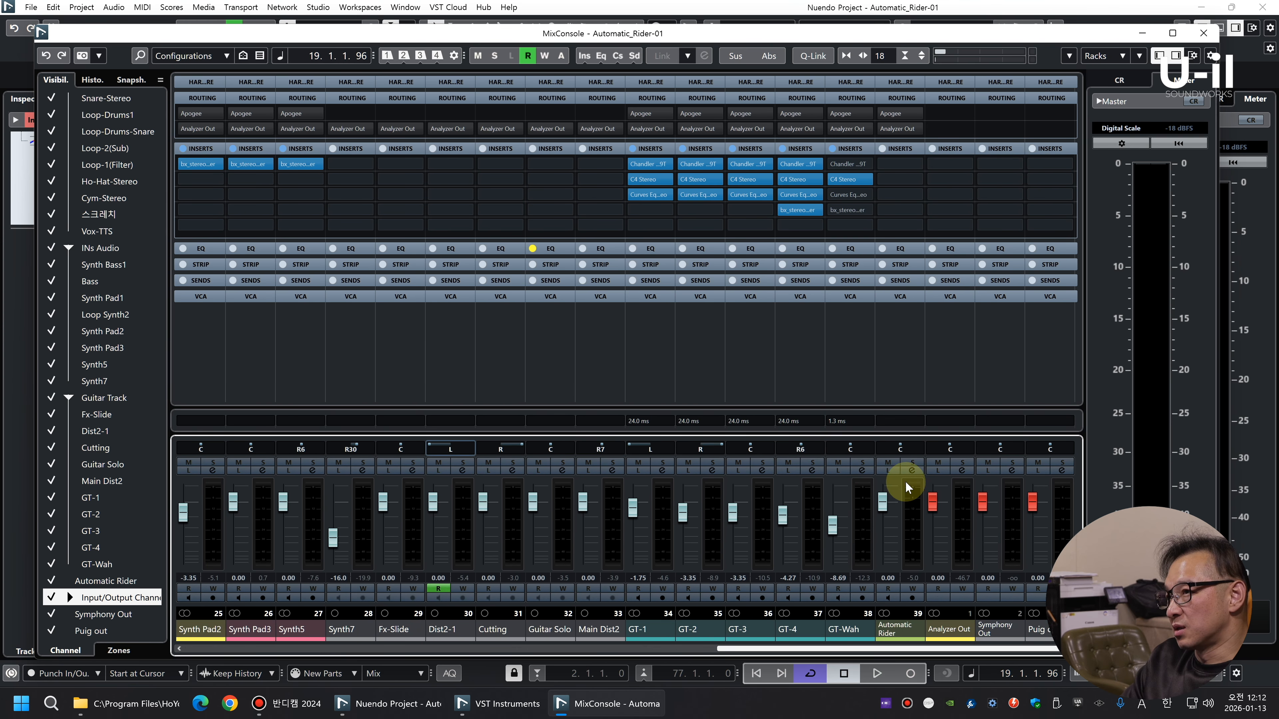
key("F3")
Add four stereo group tracks outside a folder, with their audio output set to Analyzer Out
right_click(270, 592)
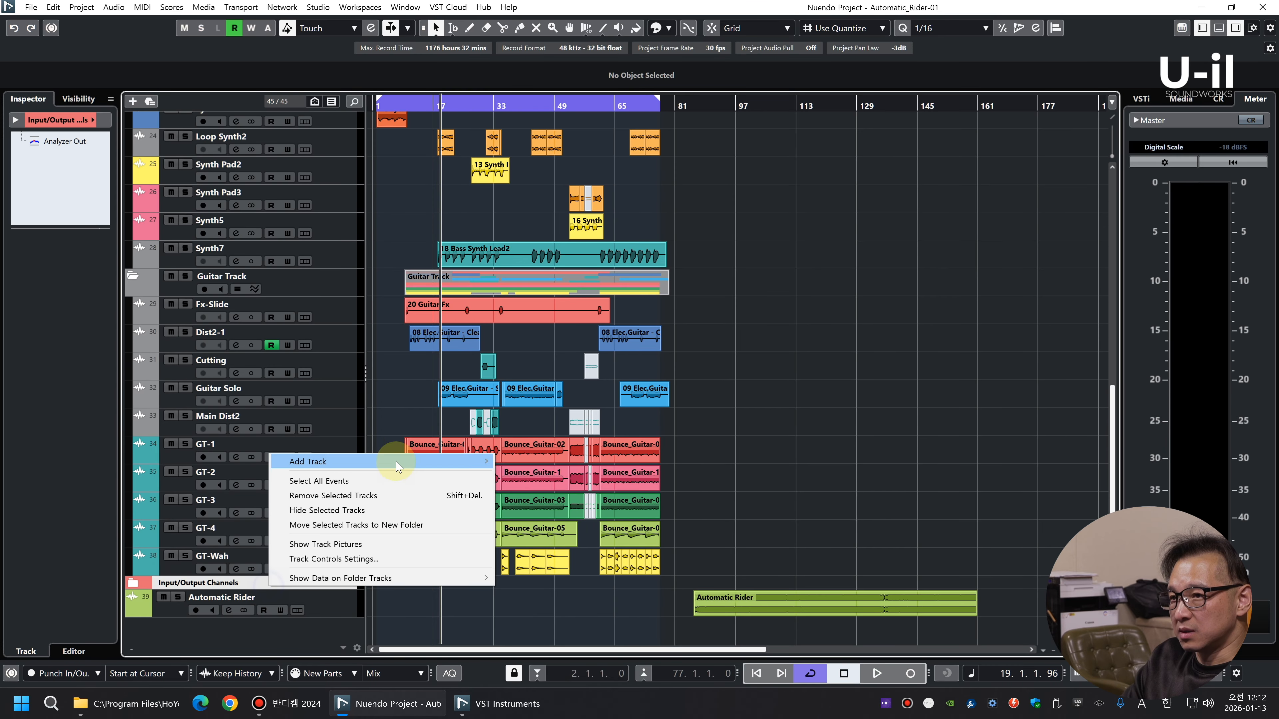
mouse_move(384, 462)
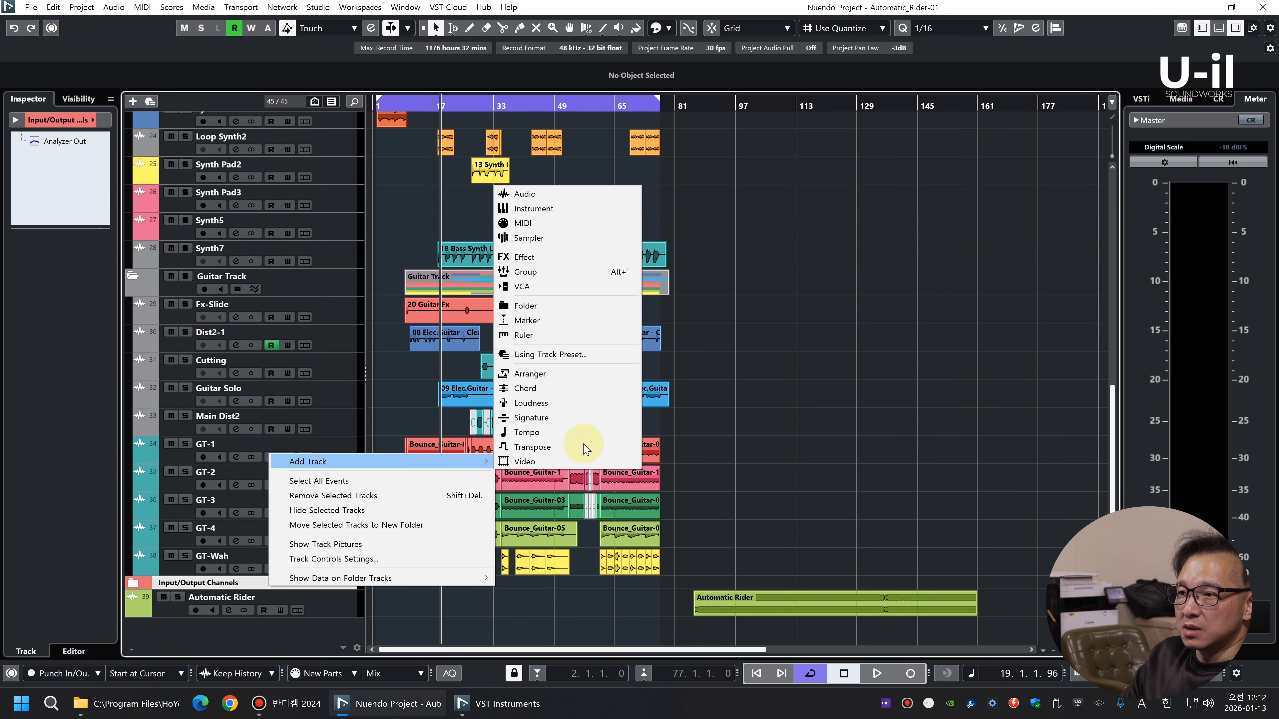
left_click(562, 194)
key("Escape")
key("alt+g")
left_click(654, 373)
left_click(738, 392)
left_click(738, 392)
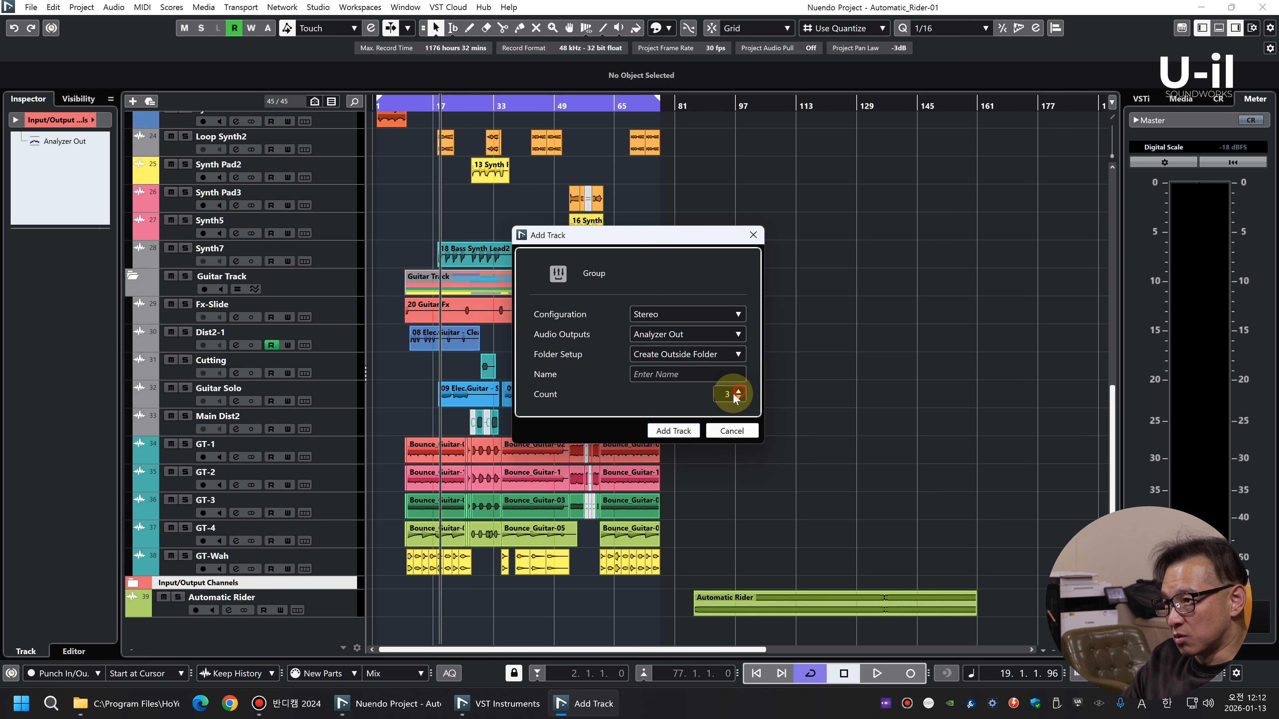
left_click(738, 392)
left_click(673, 430)
Rename the four new group tracks Mix-All, Mix-Final, Mix-Total1 and Mix-Total2, in that order
double_click(251, 485)
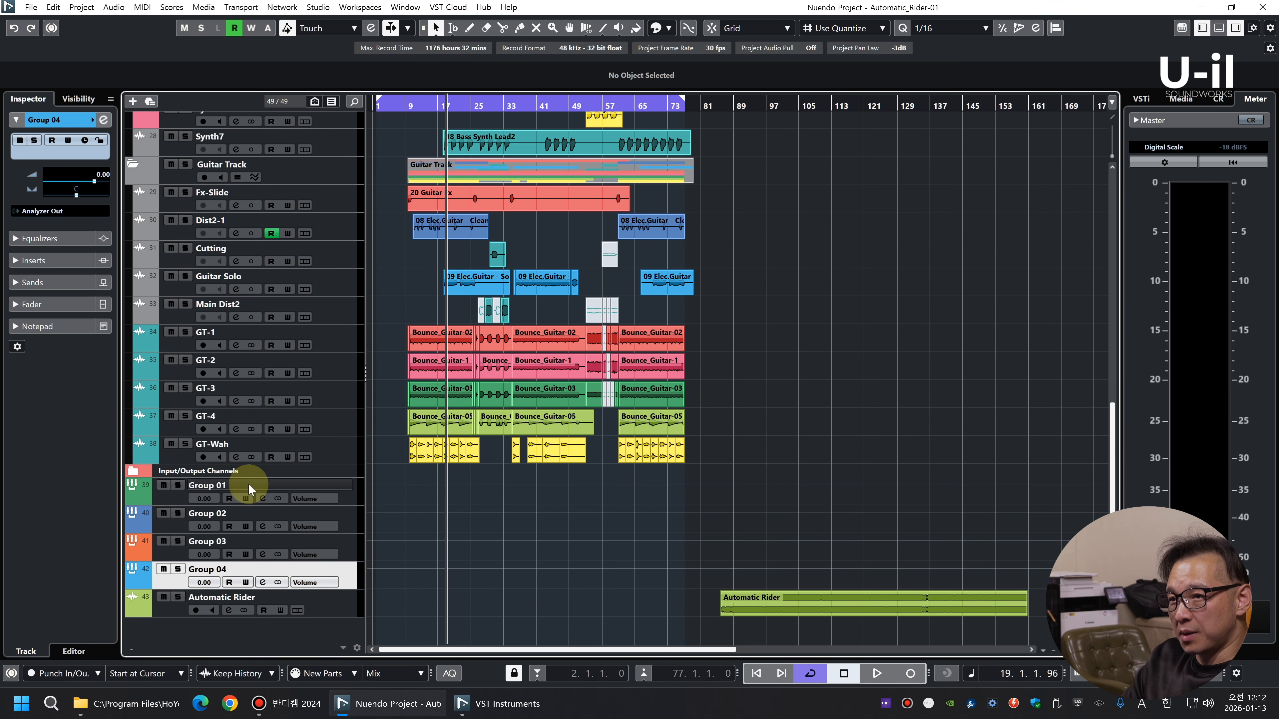
type("Mix-All")
key("Tab")
type("Mix-Fin")
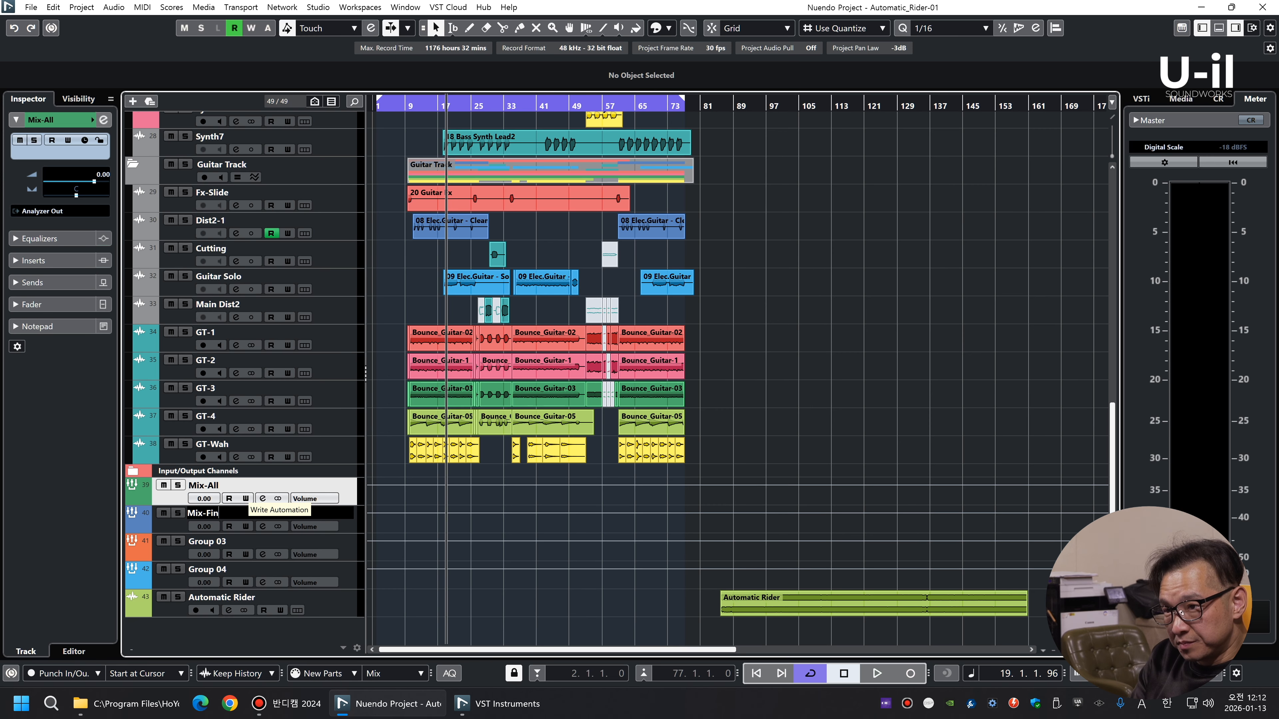
type("al")
key("Tab")
type("Mix-Total1")
key("Tab")
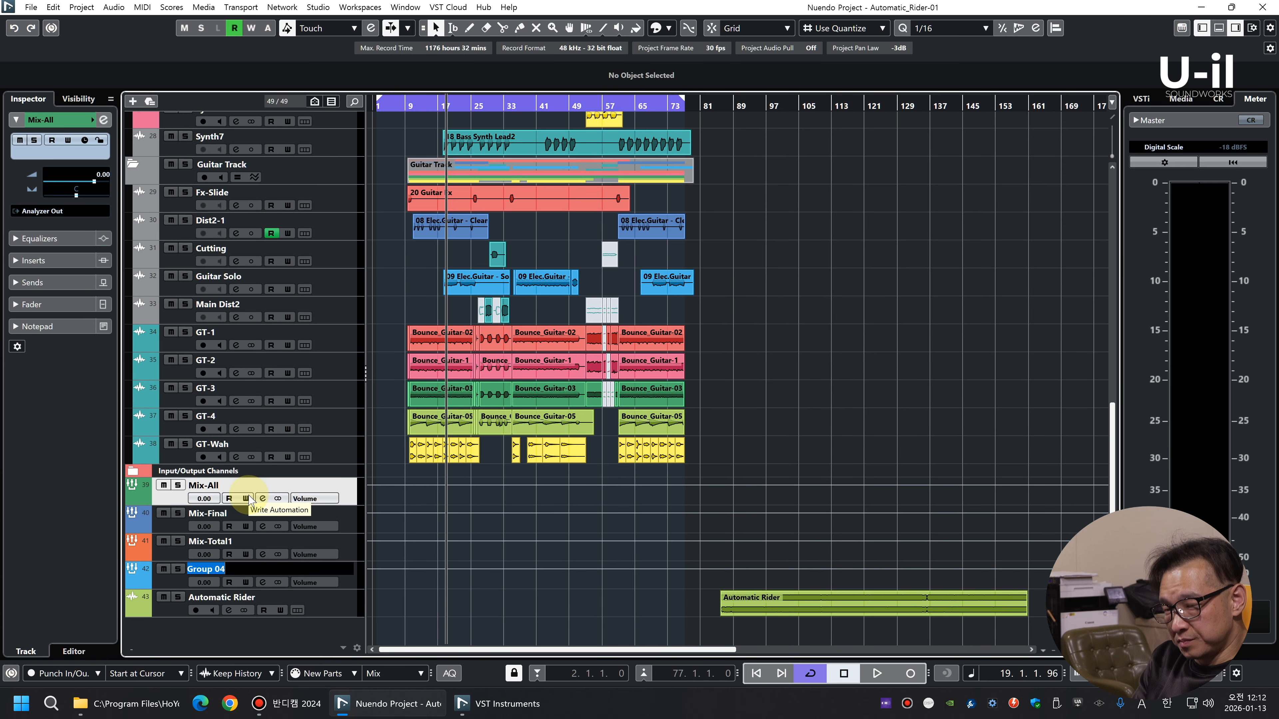
type("Mix-Total2")
key("Return")
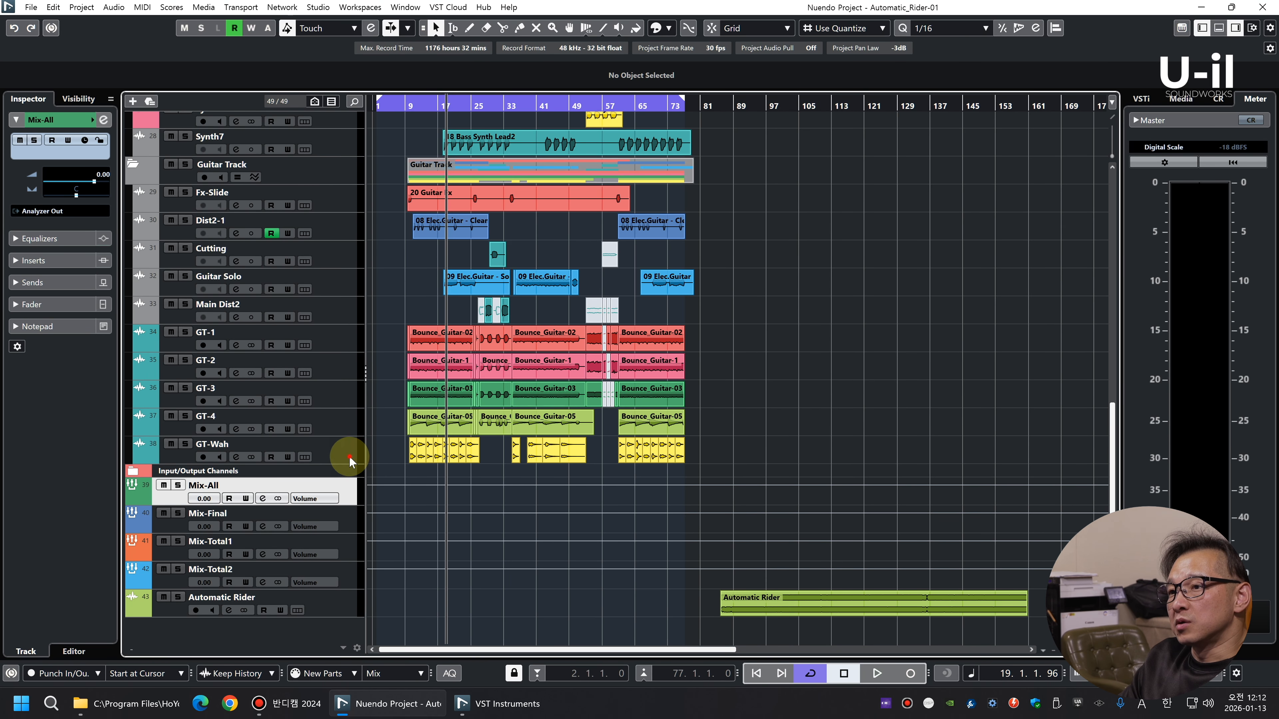
Route the output of all audio tracks from Kick1 through GT-Wah to the Mix-All group
scroll(362, 403, "up", 10)
left_click(141, 565)
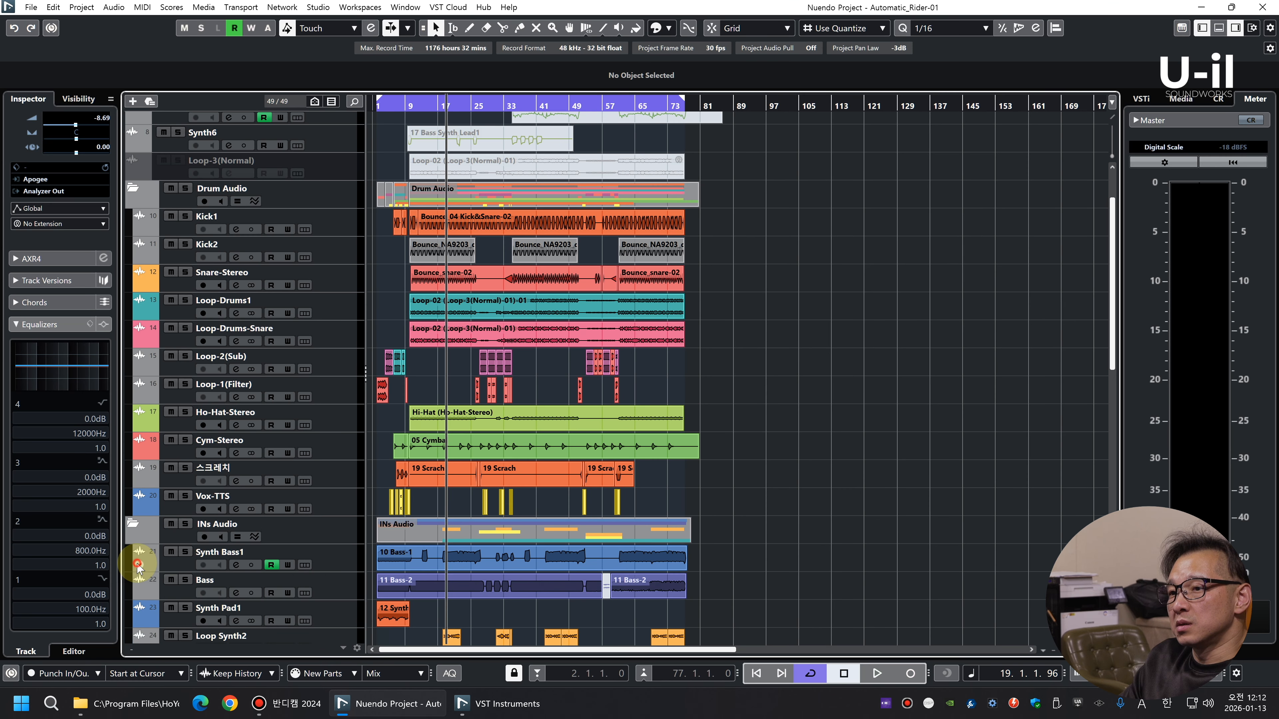
scroll(391, 350, "up", 2)
left_click(343, 303, "shift")
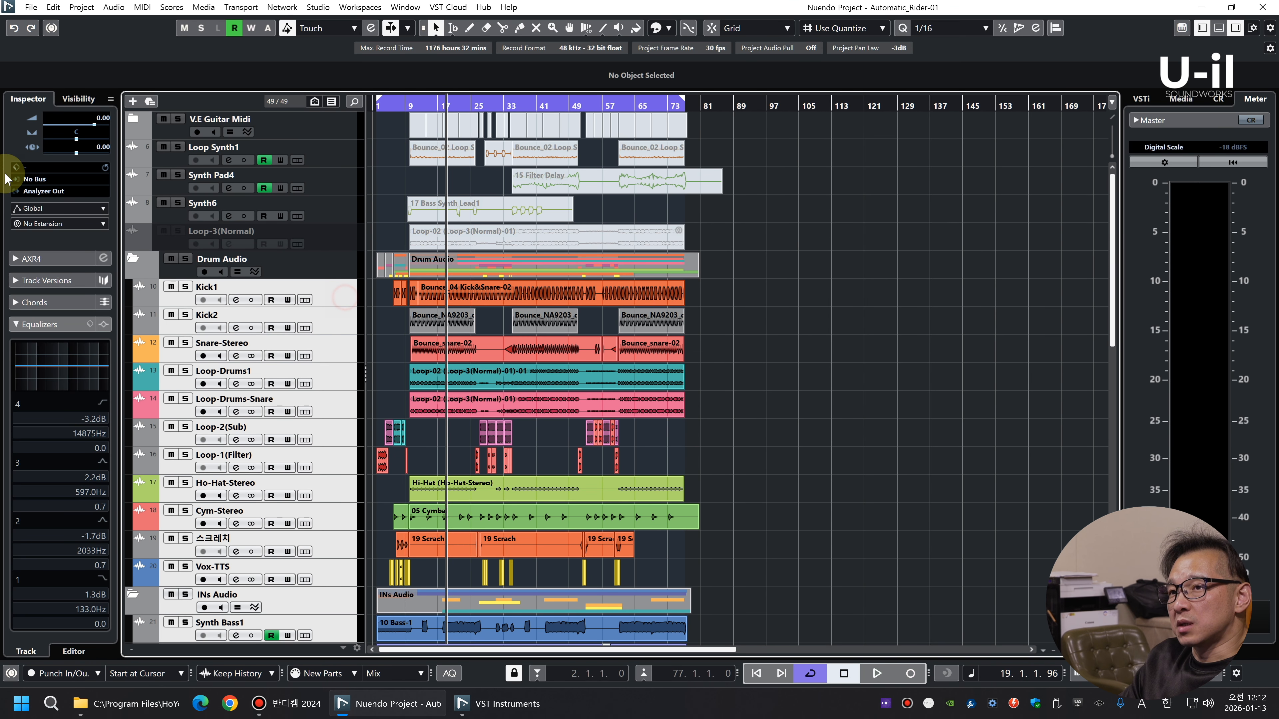
left_click(60, 191)
left_click(80, 393)
Start playback, solo the Mix-All group and route its output to Mix-Final
key("space")
scroll(786, 349, "down", 10)
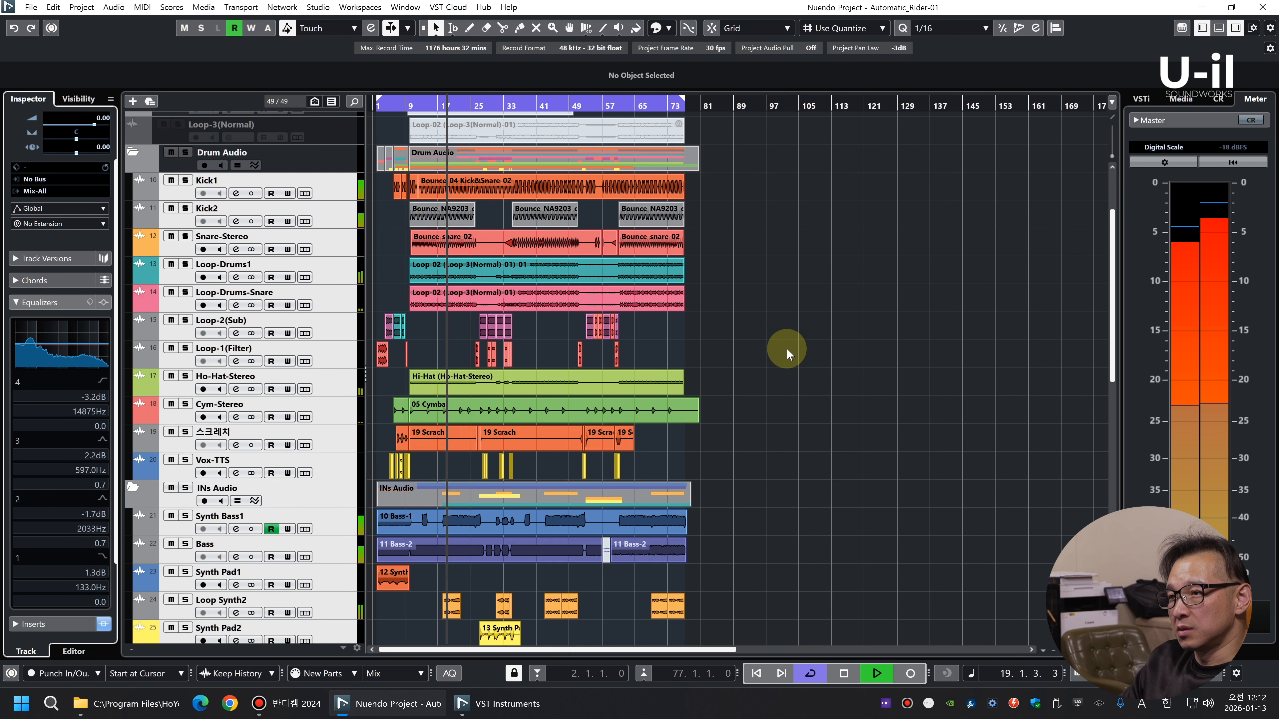
left_click(356, 503)
key("s")
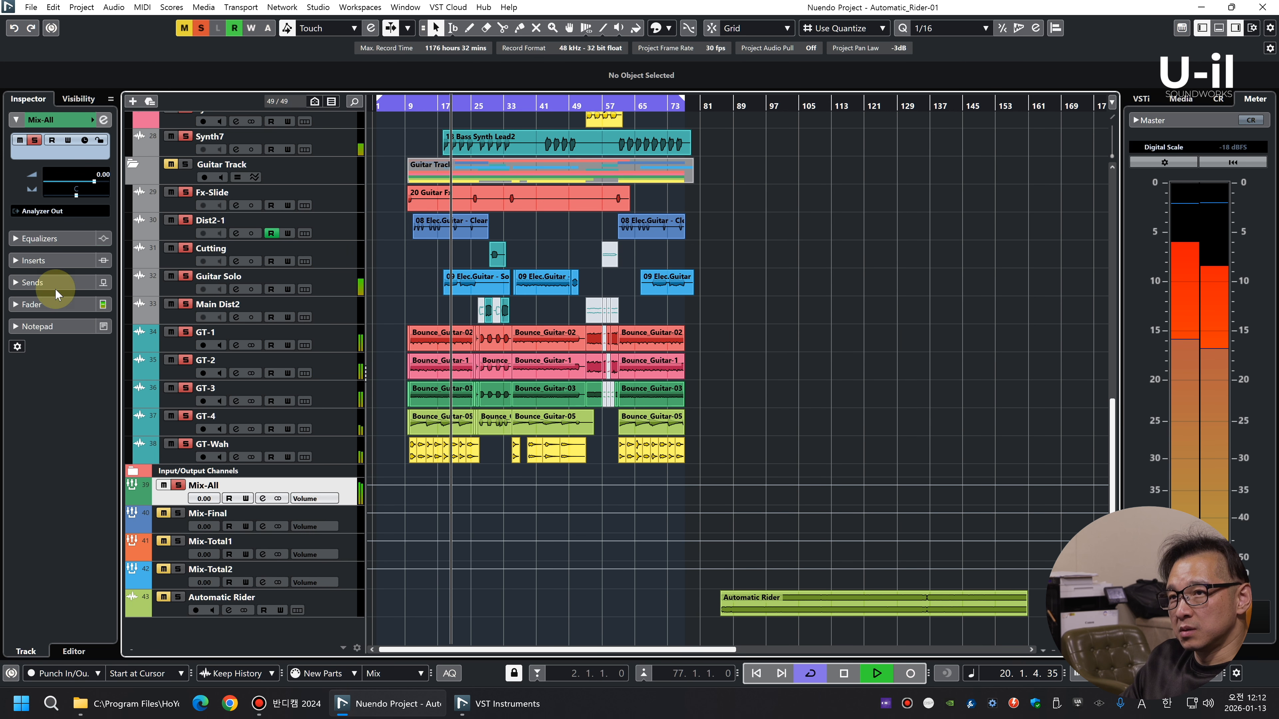
left_click(53, 211)
left_click(82, 413)
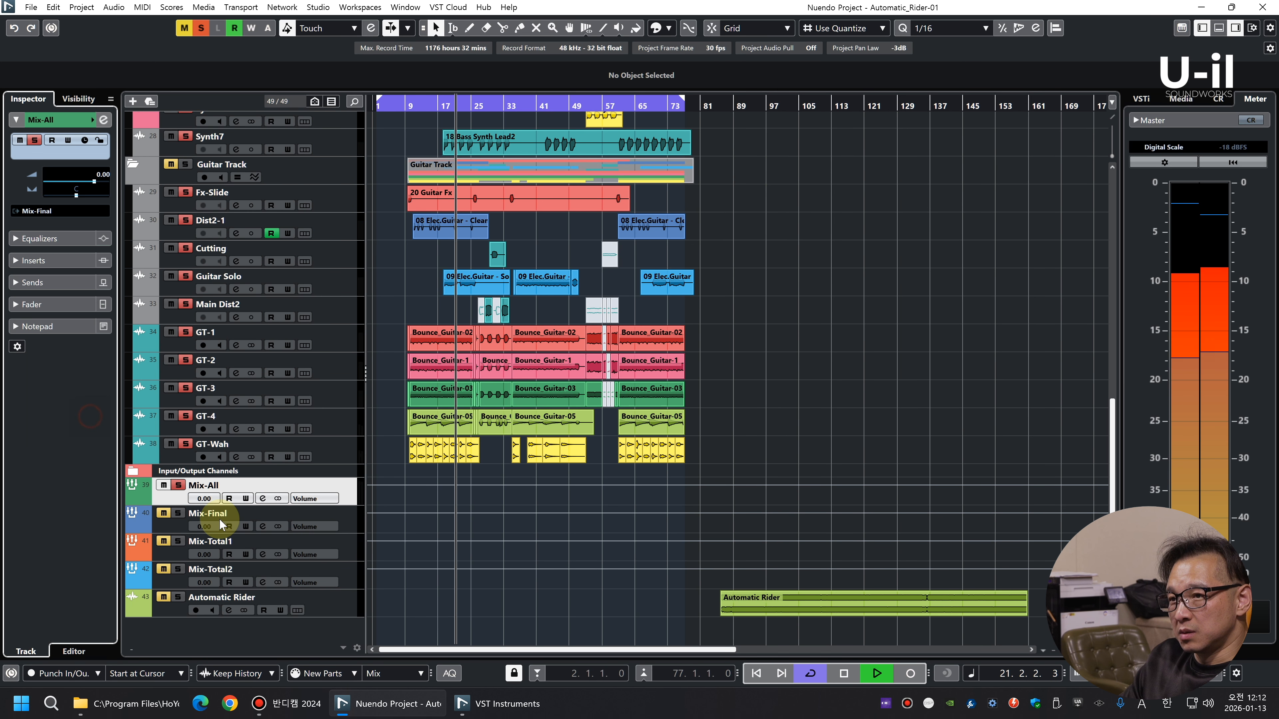
Route Mix-Final's output to Mix-Total1, and Mix-Total1's output to Mix-Total2
left_click(221, 521)
left_click(55, 211)
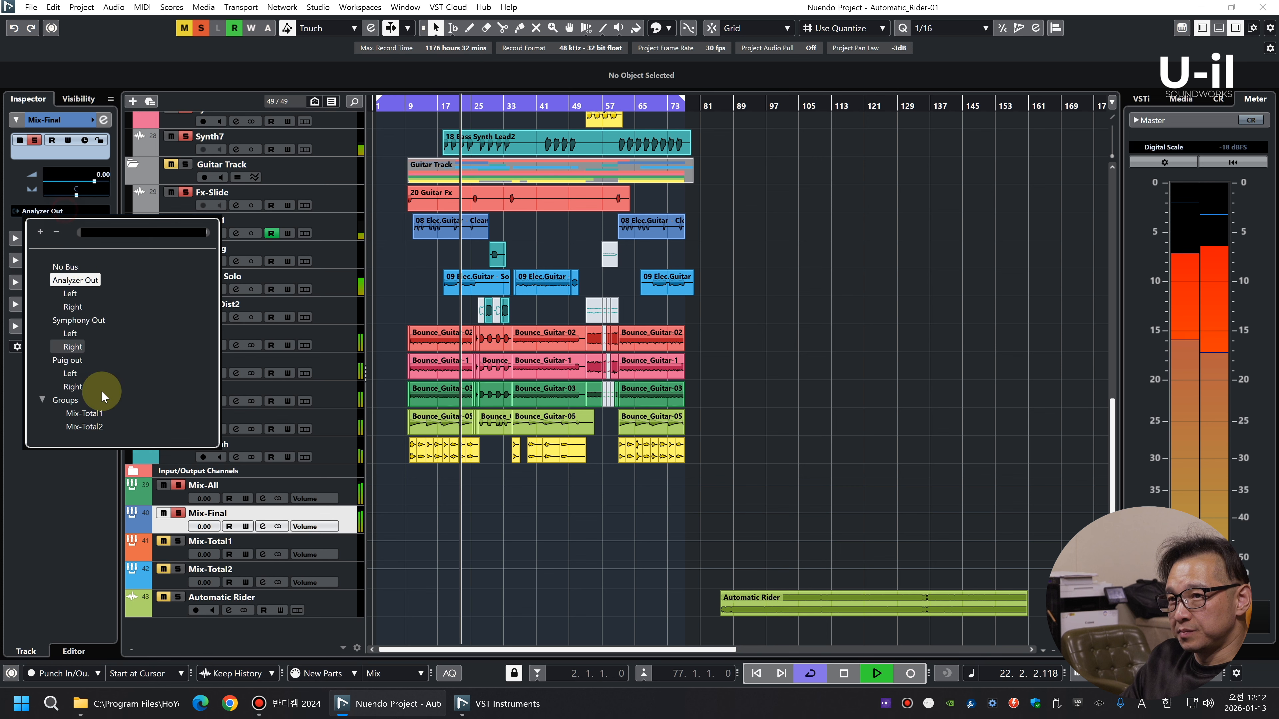
left_click(81, 418)
left_click(182, 547)
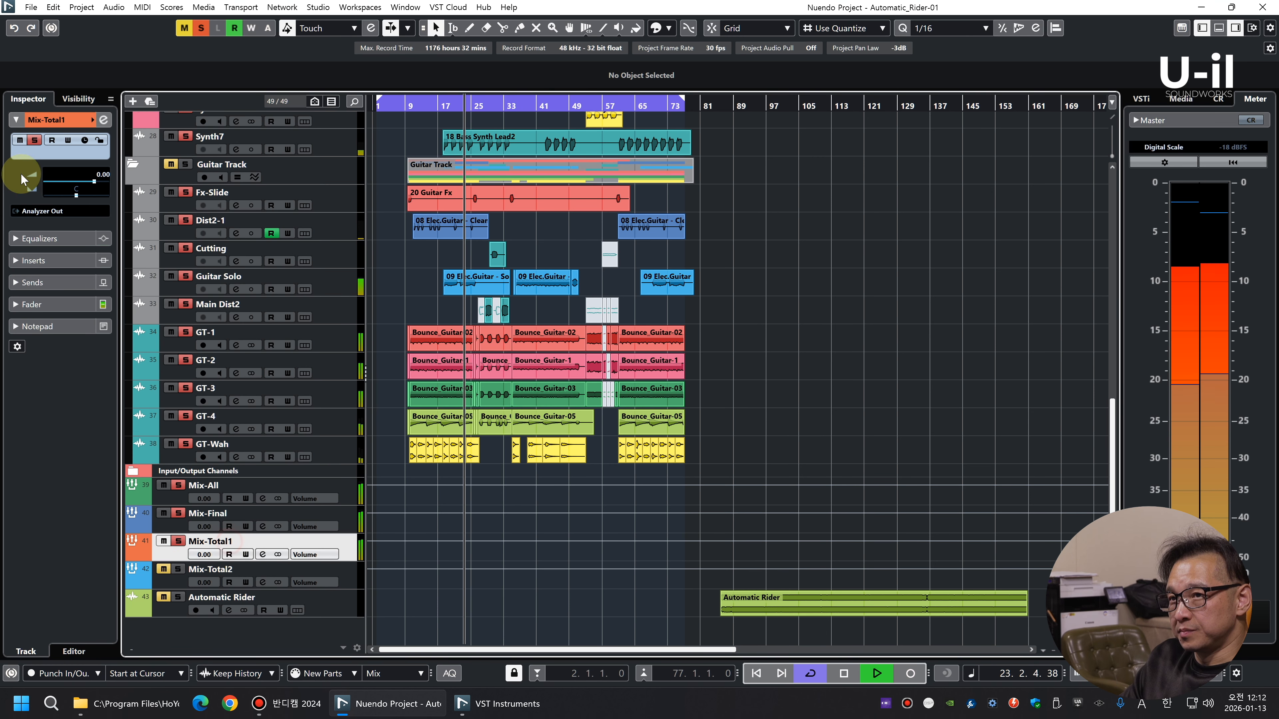
left_click(54, 212)
left_click(98, 417)
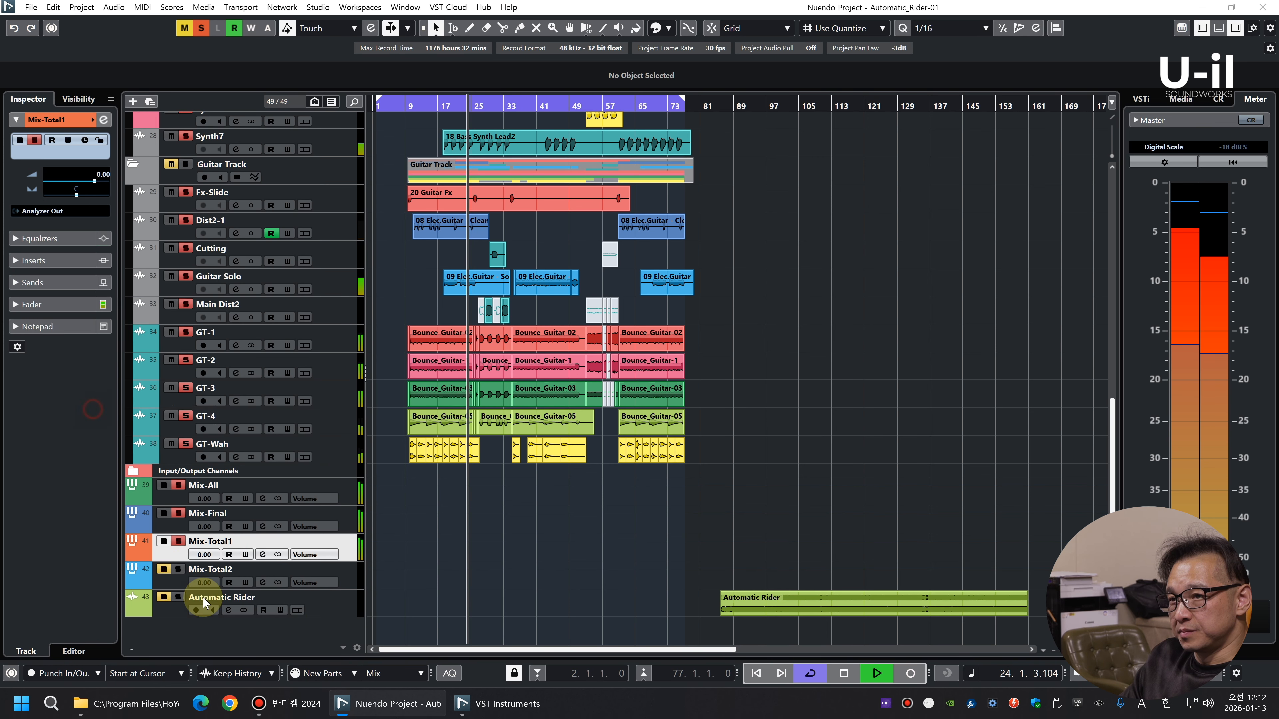
Check the group chain through Mix-Total2 in the MixConsole, then stop playback and clear all mutes and solos
left_click(182, 574)
key("F3")
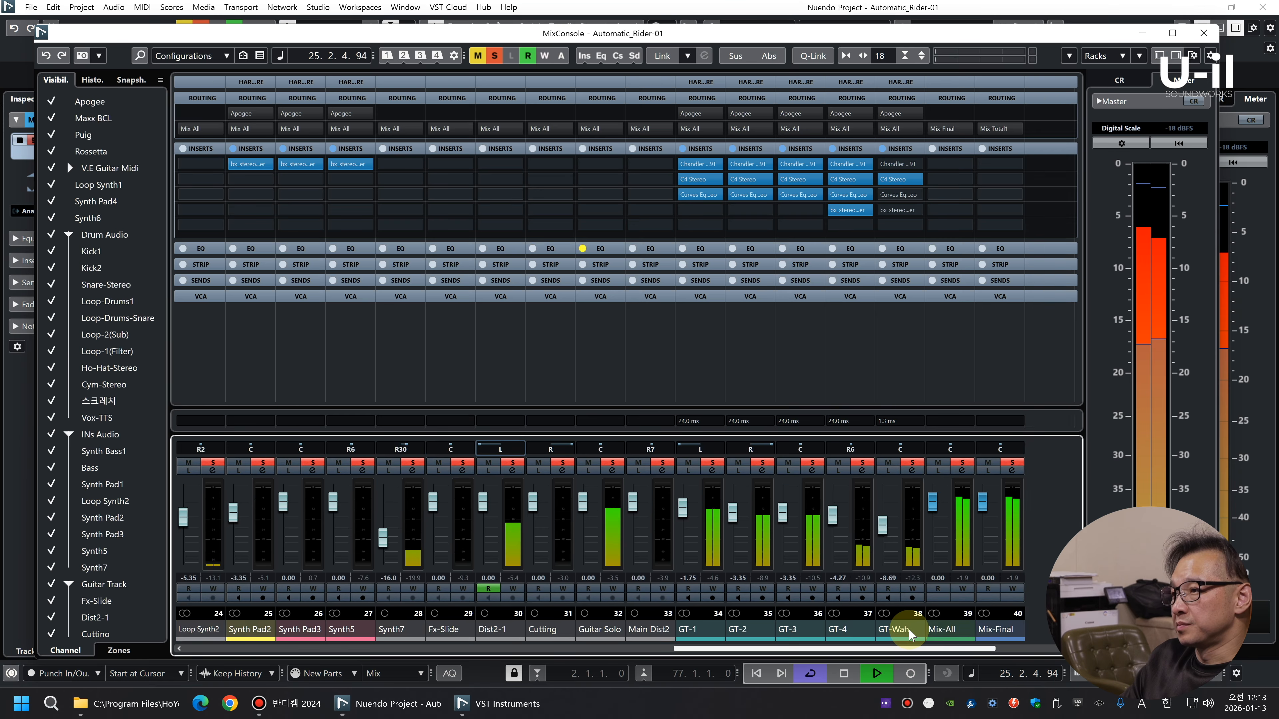
left_click_drag(971, 650, 1046, 649)
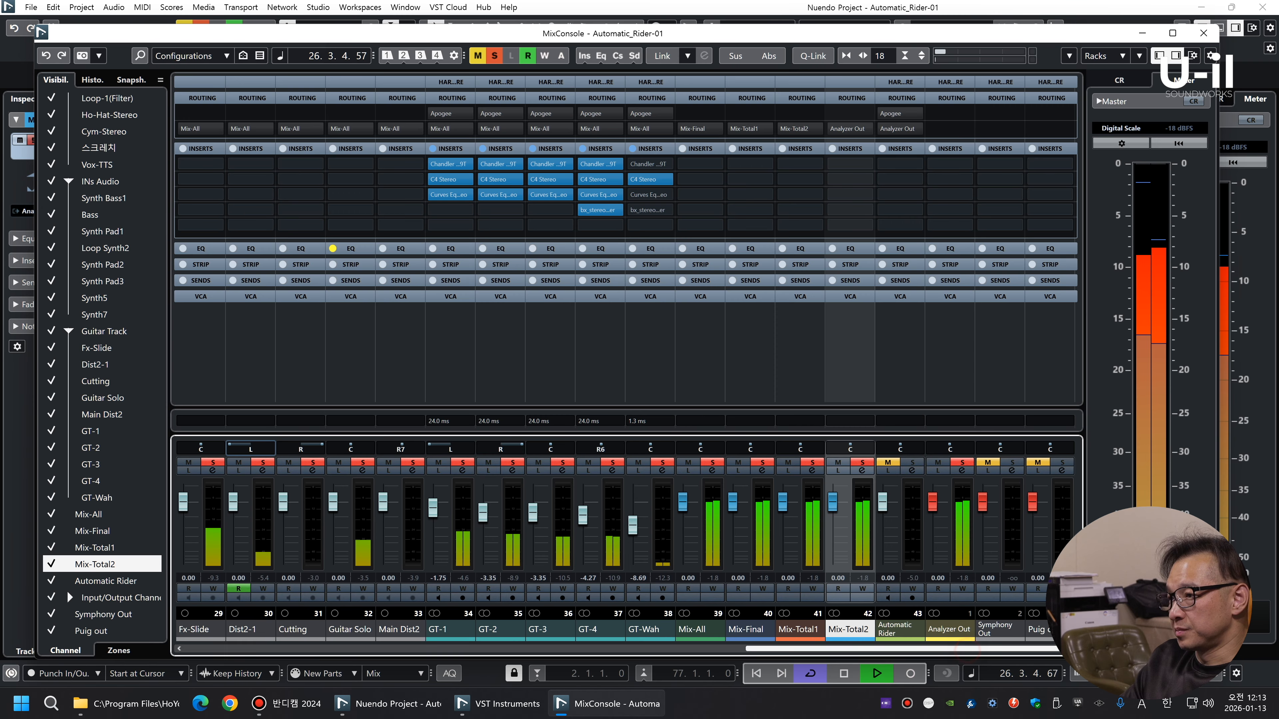
left_click(863, 529)
key("space")
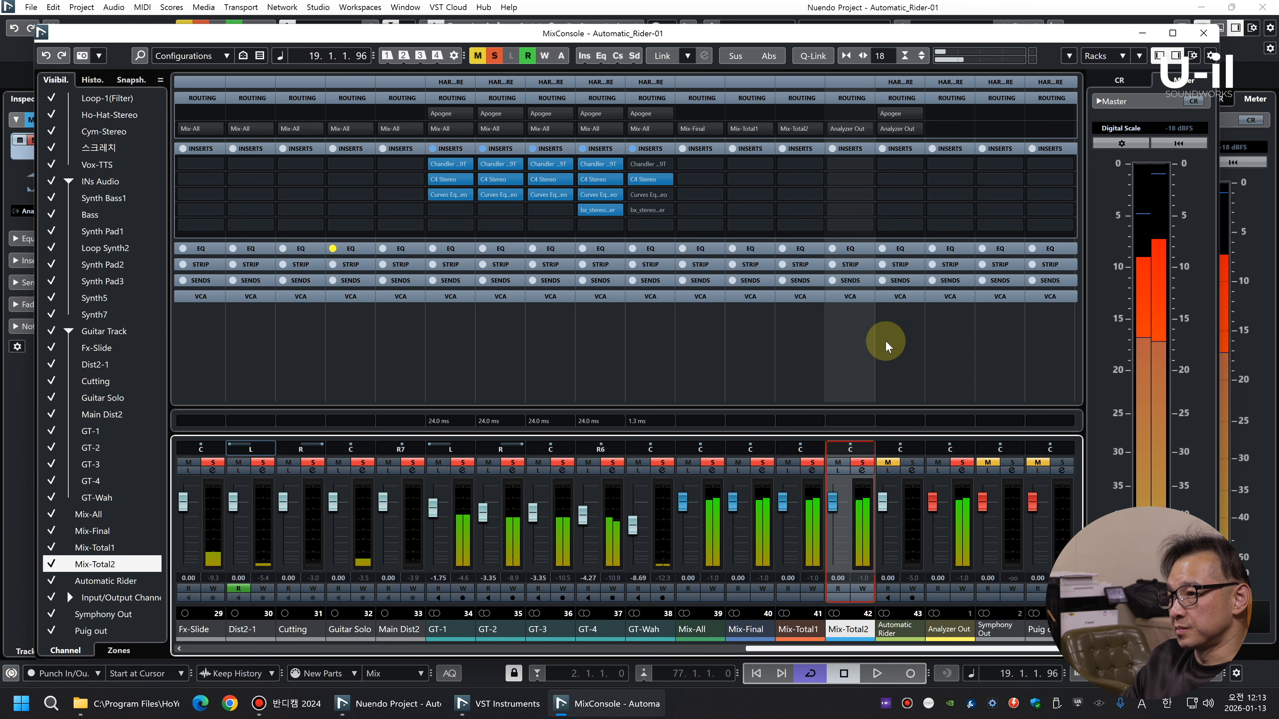
left_click(477, 55)
left_click(494, 56)
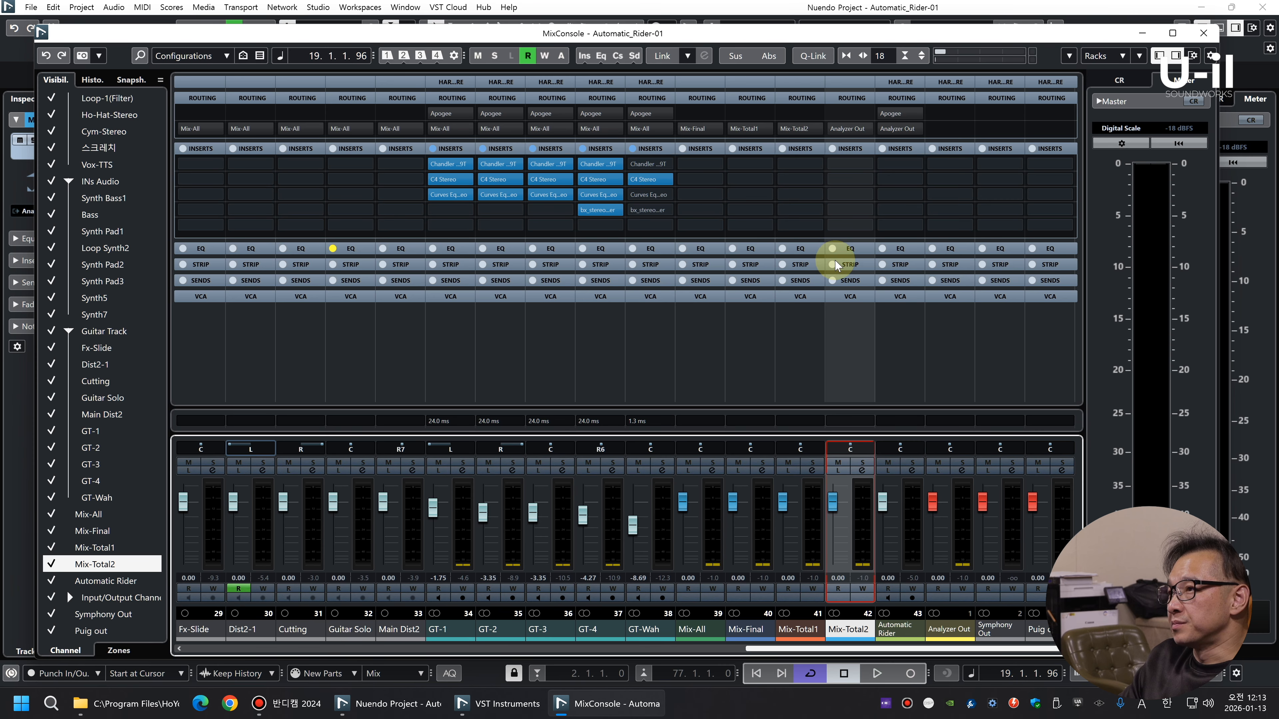
Insert the L4 Ultramaximizer Stereo limiter in slot 13 of the Mix-Total2 channel
left_click(862, 472)
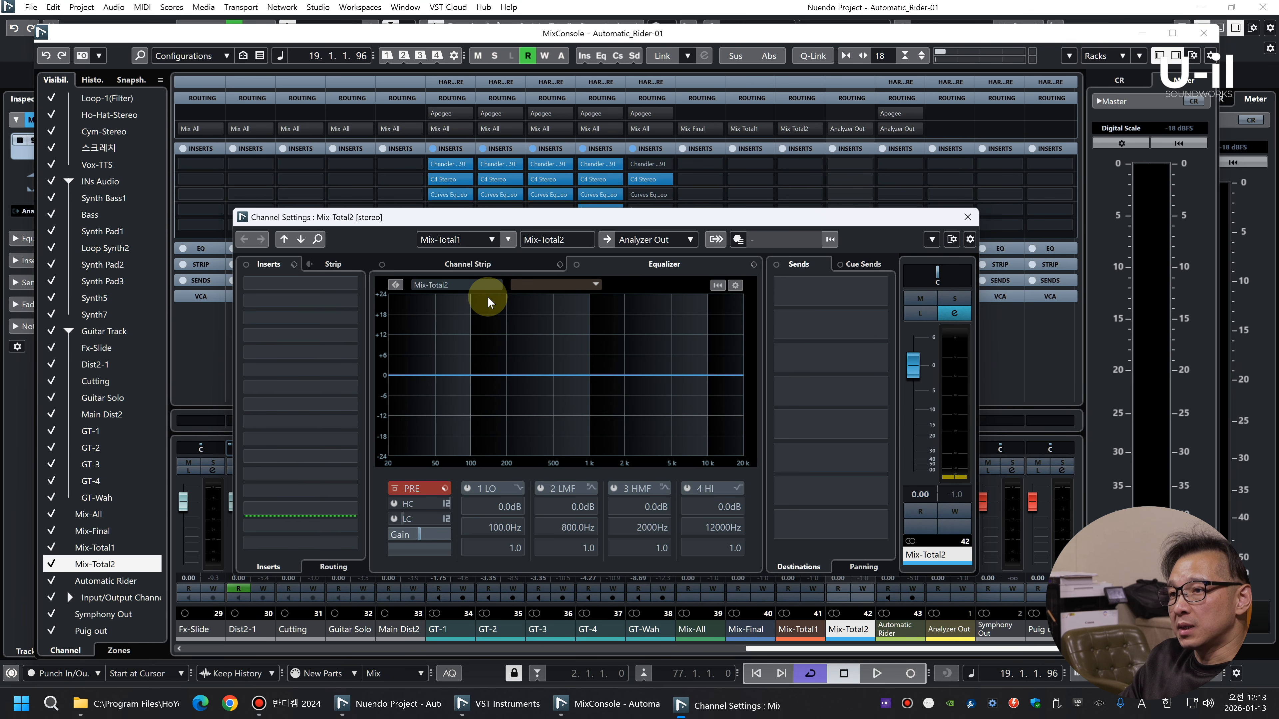
left_click(342, 489)
type("l")
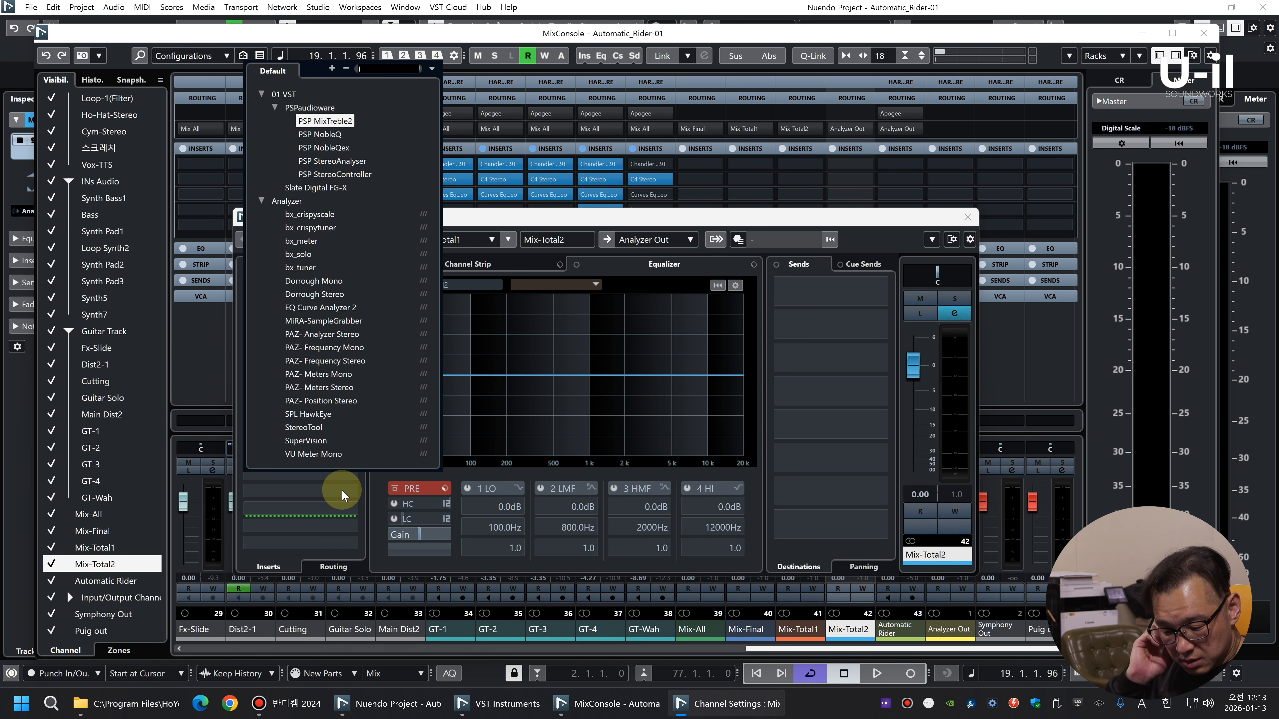
type("2")
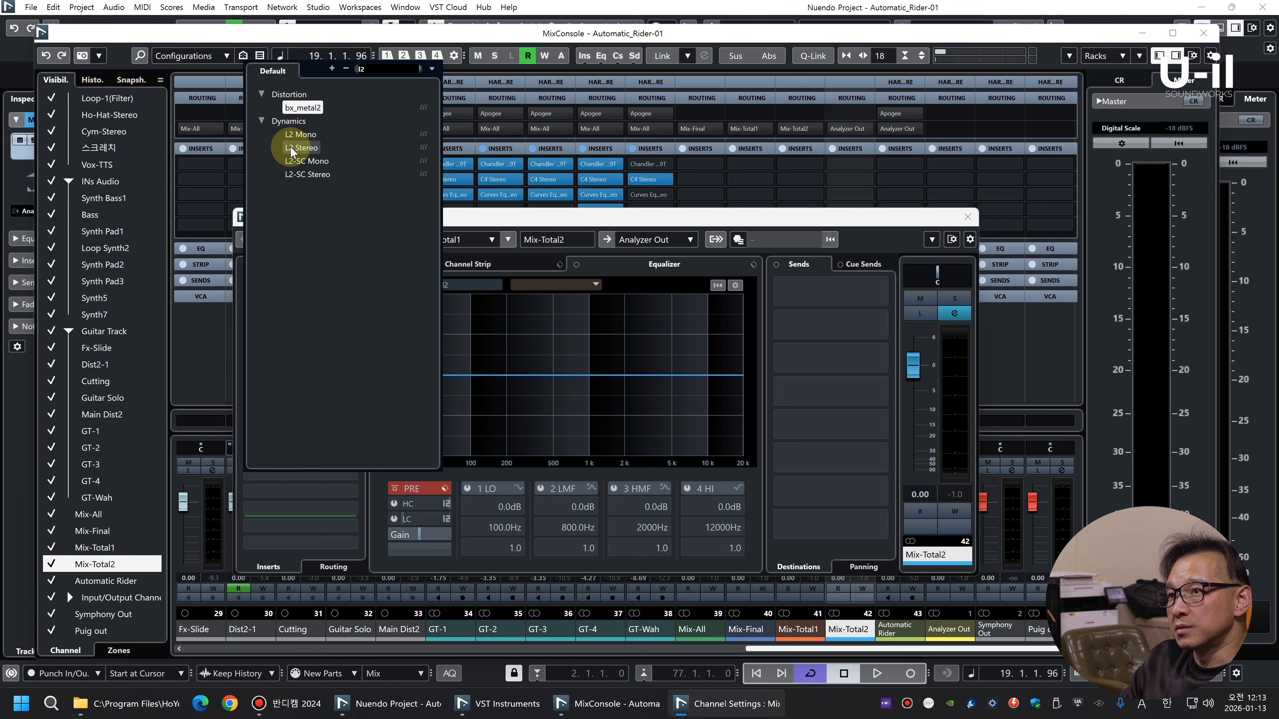
key("BackSpace")
type("3")
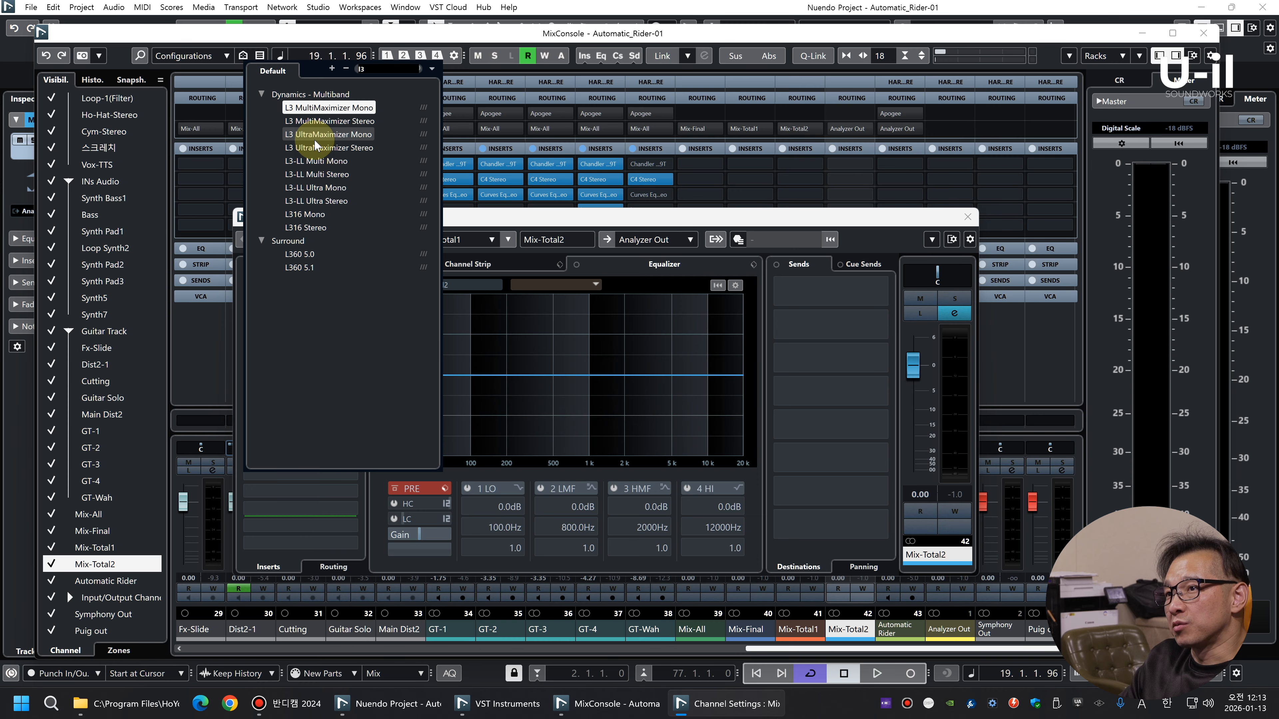
key("BackSpace")
type("4")
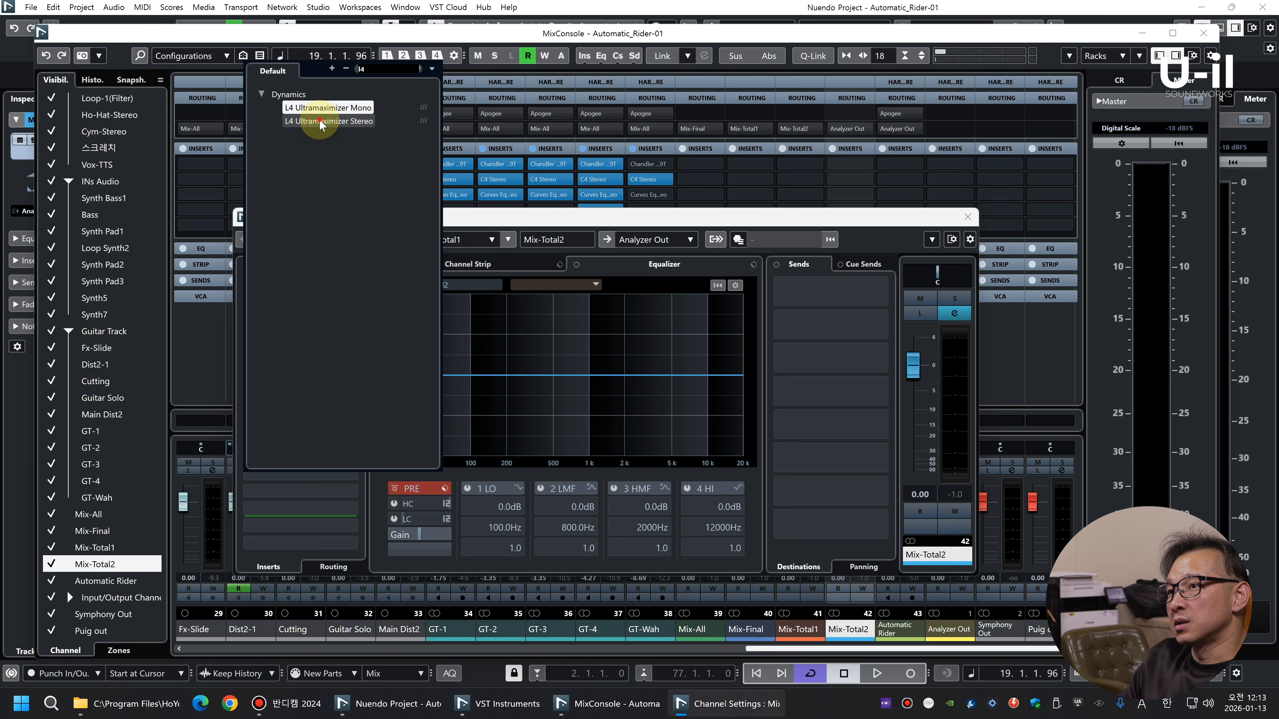
left_click(319, 121)
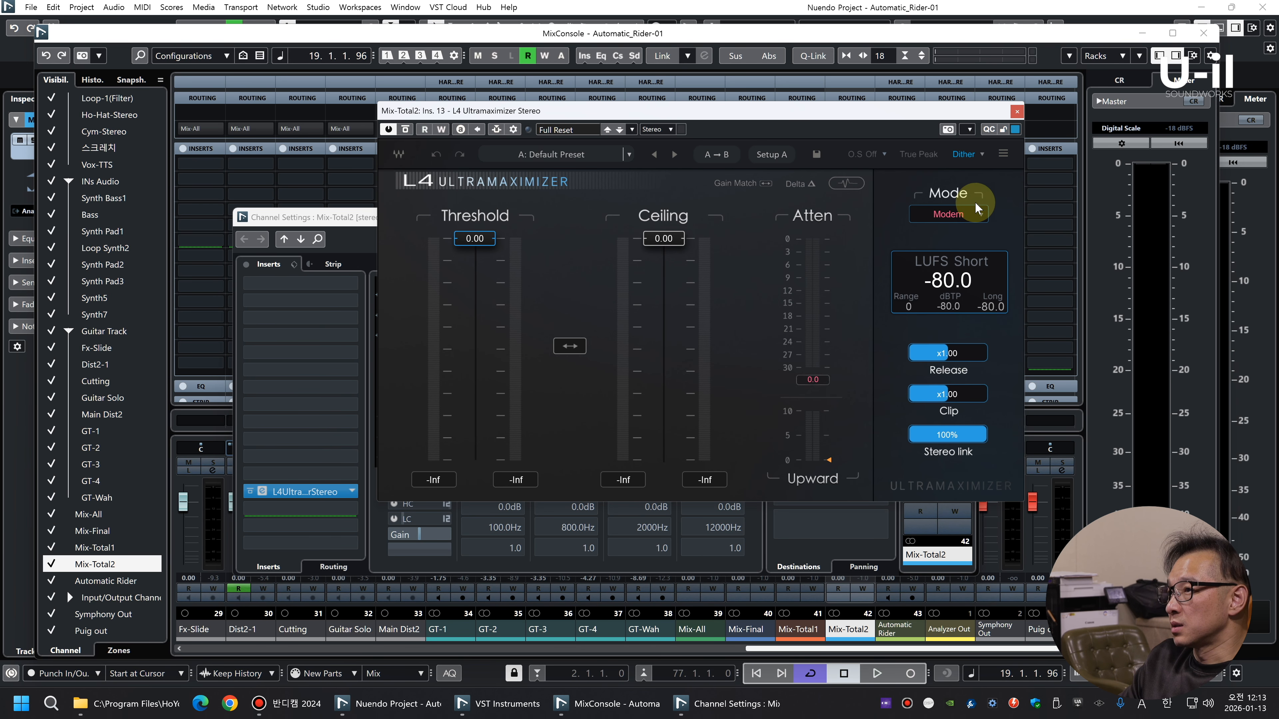
Set the L4 Ultramaximizer to 2x oversampling, Smooth mode, dither off, and linked threshold and ceiling at -0.31 during playback
left_click(880, 155)
left_click(947, 215)
left_click(960, 345)
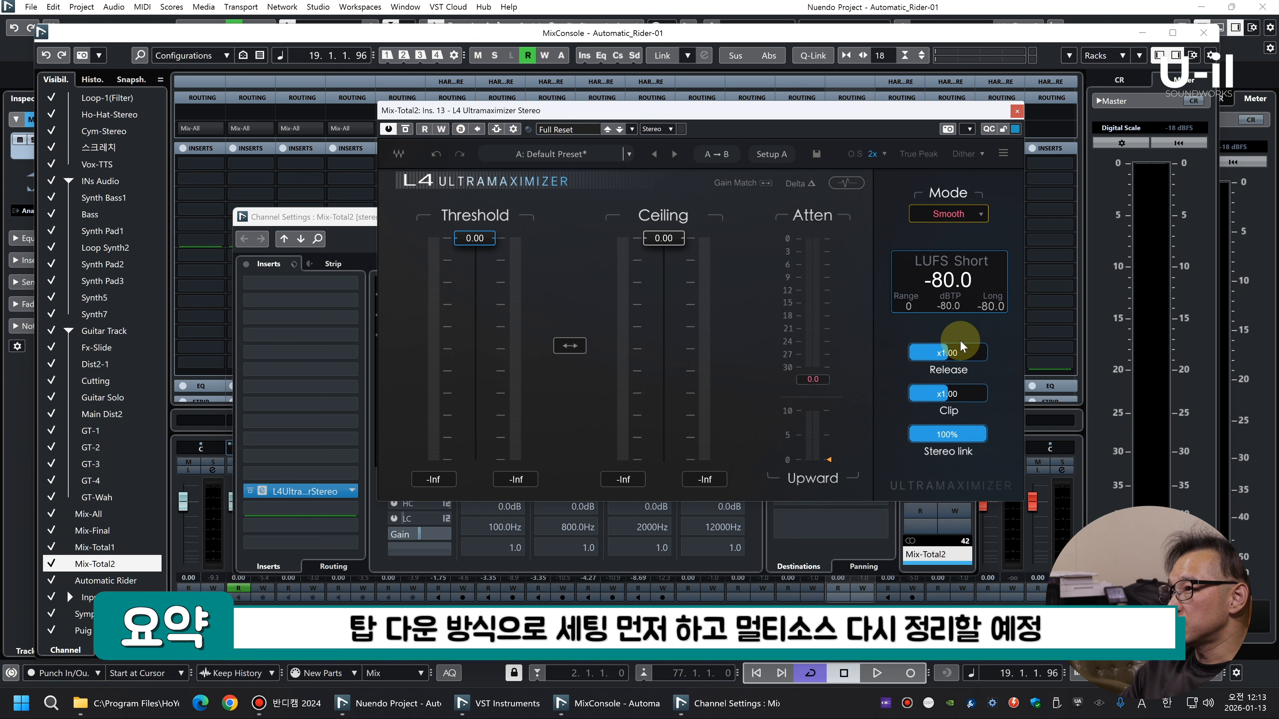
key("space")
left_click_drag(569, 345, 570, 348)
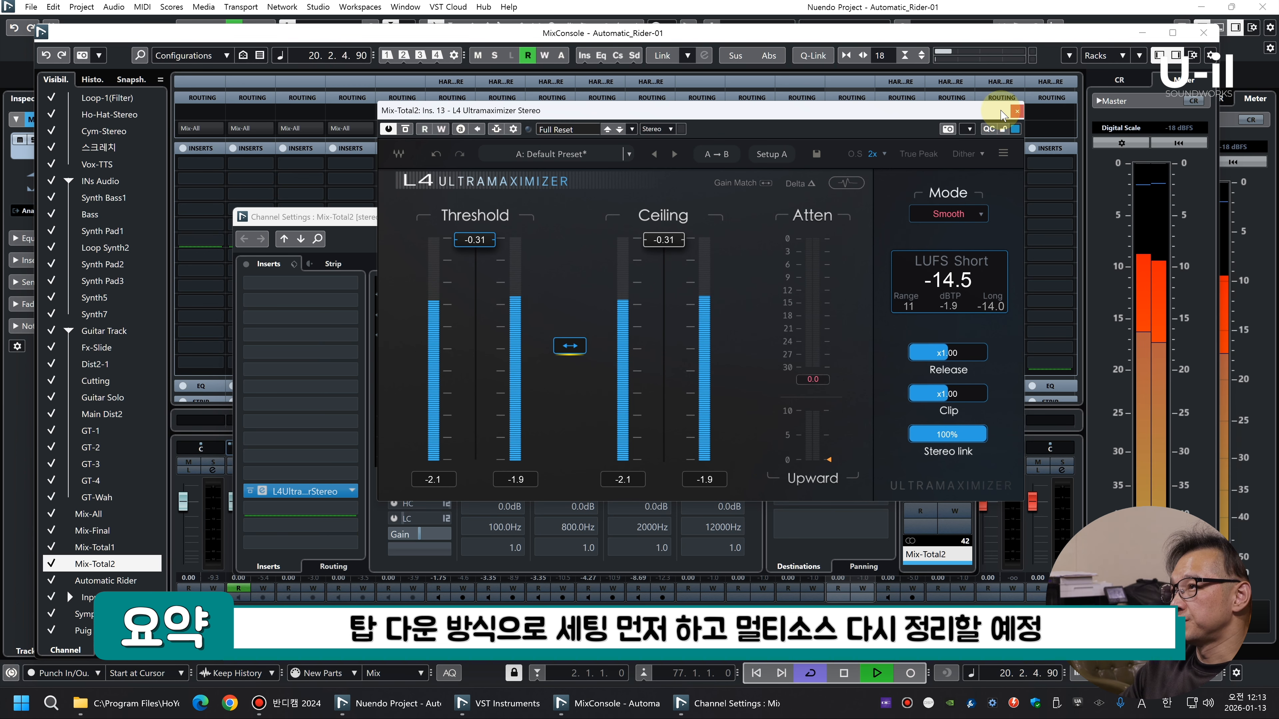
left_click(1016, 111)
left_click(968, 217)
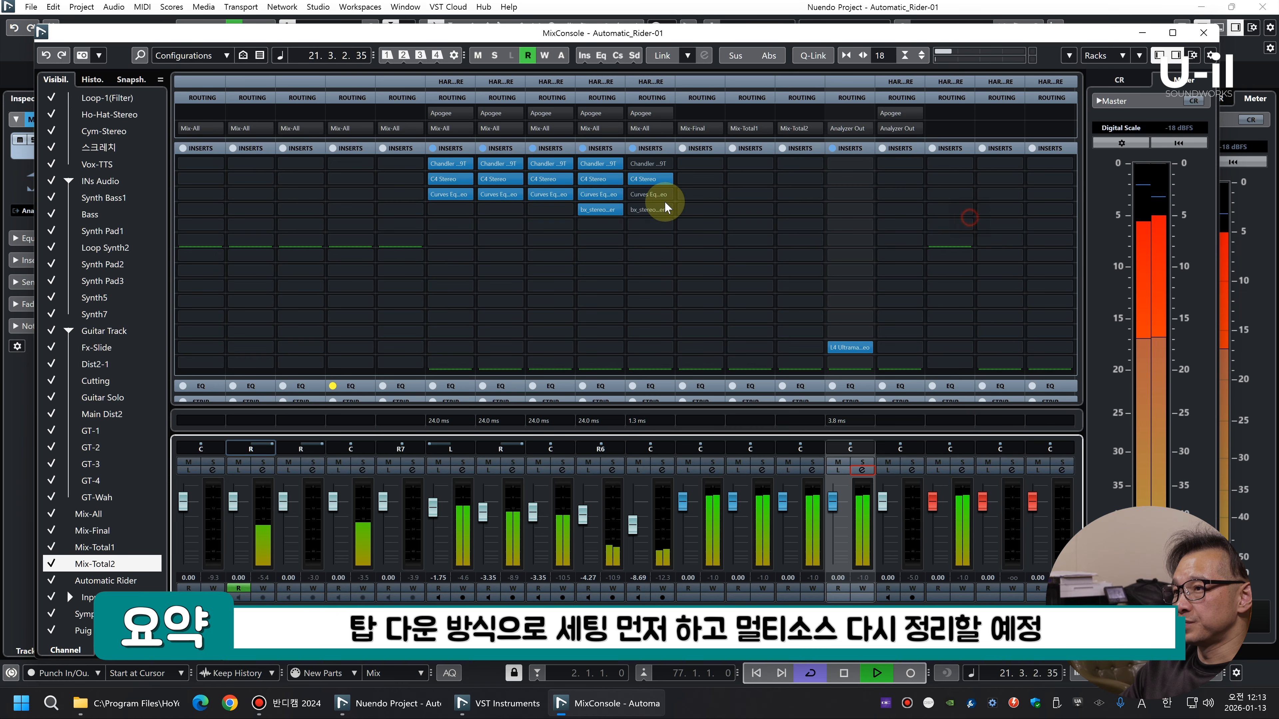
key("space")
Insert the UAD Fairchild 670 compressor in slot 10 of the Mix-Total1 channel
mouse_move(839, 303)
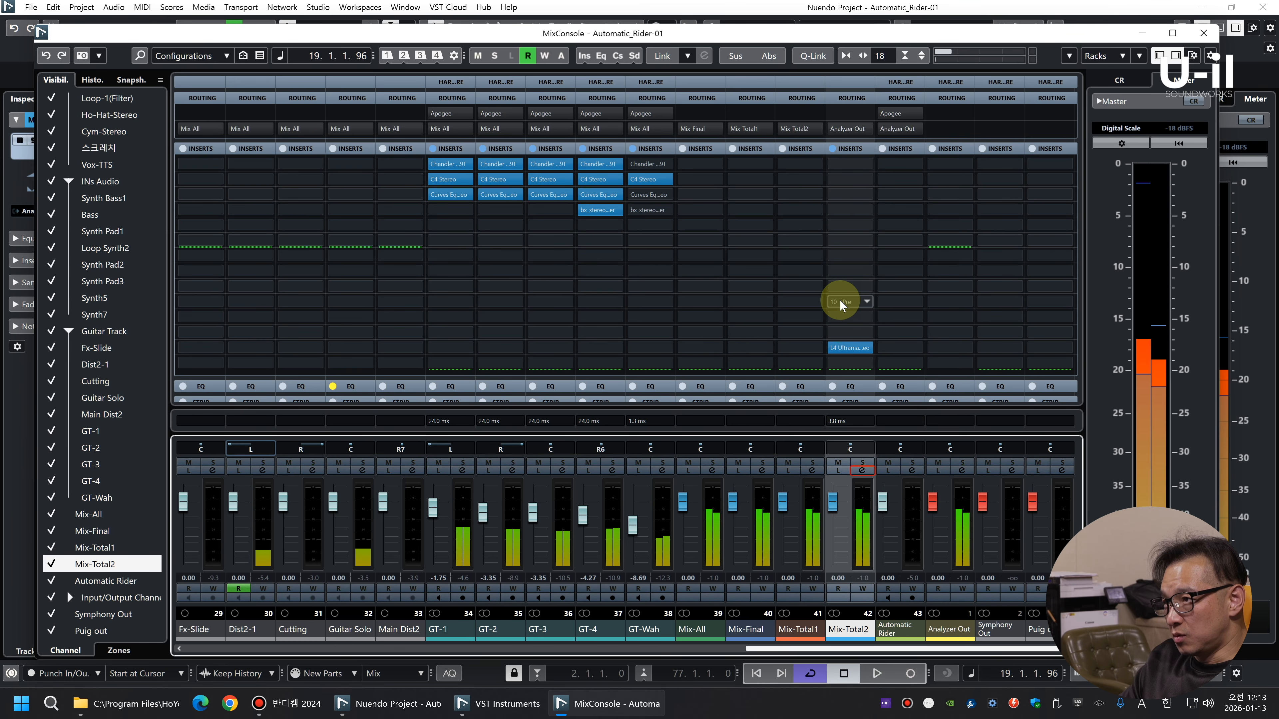
left_click(799, 301)
type("3")
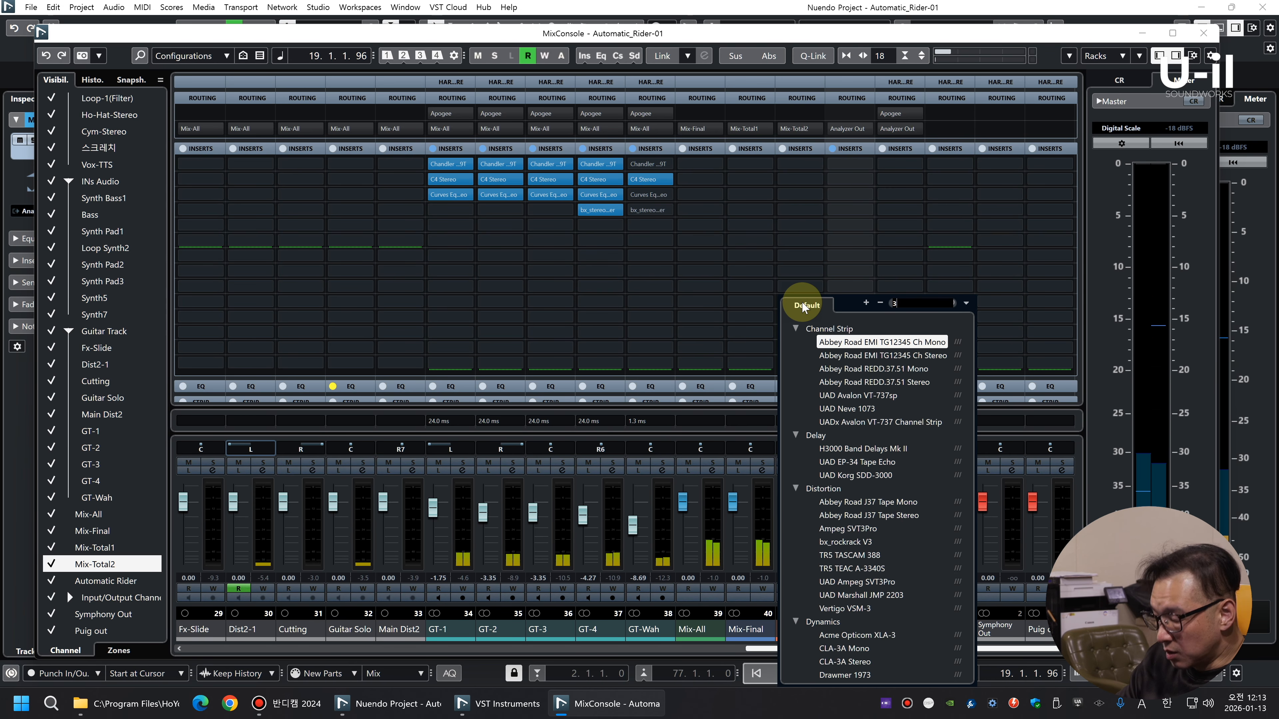
type("3609")
left_click(867, 371)
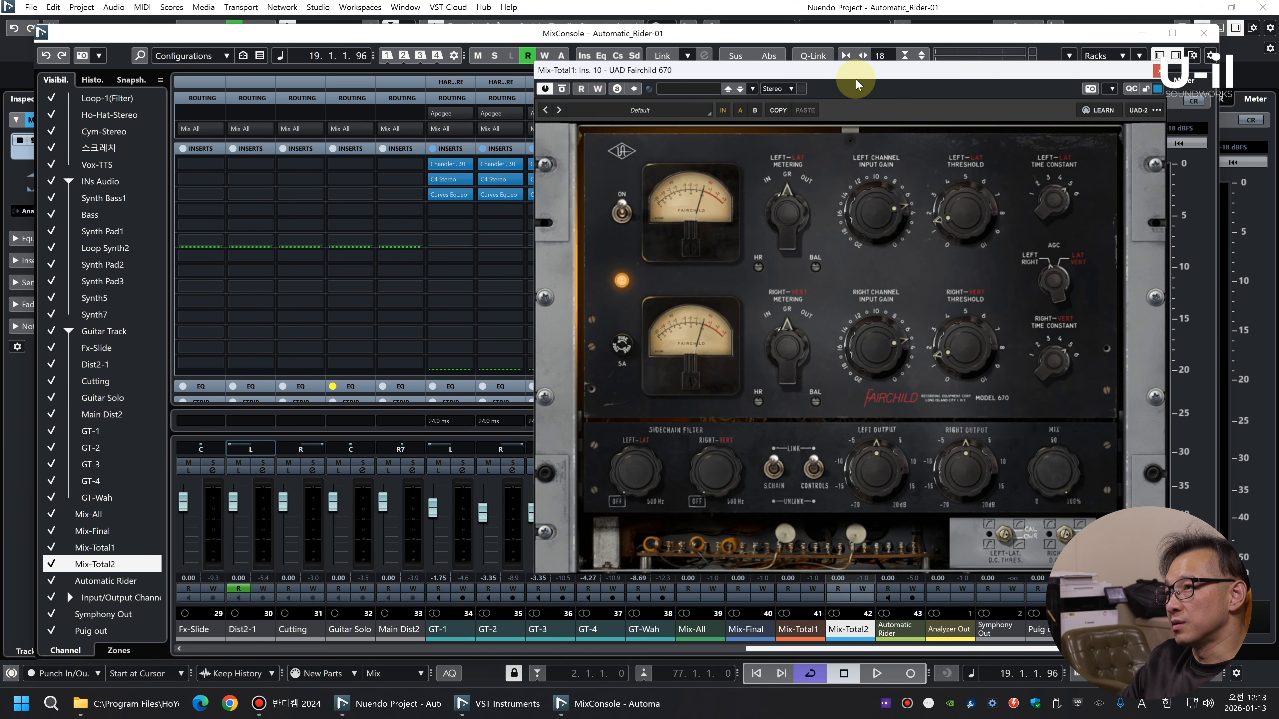
left_click_drag(857, 85, 560, 86)
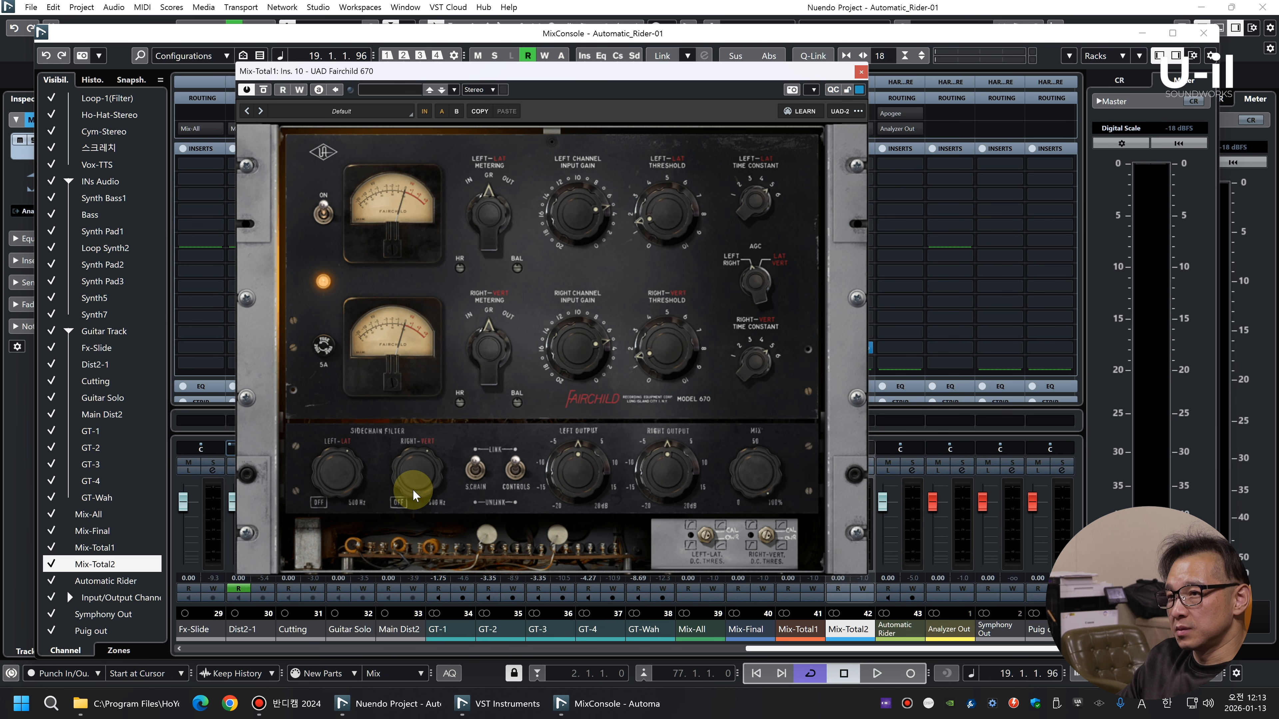
Raise the input gain and lower the threshold on both channels of the Fairchild 670
scroll(574, 372, "up", 5)
scroll(654, 358, "down", 5)
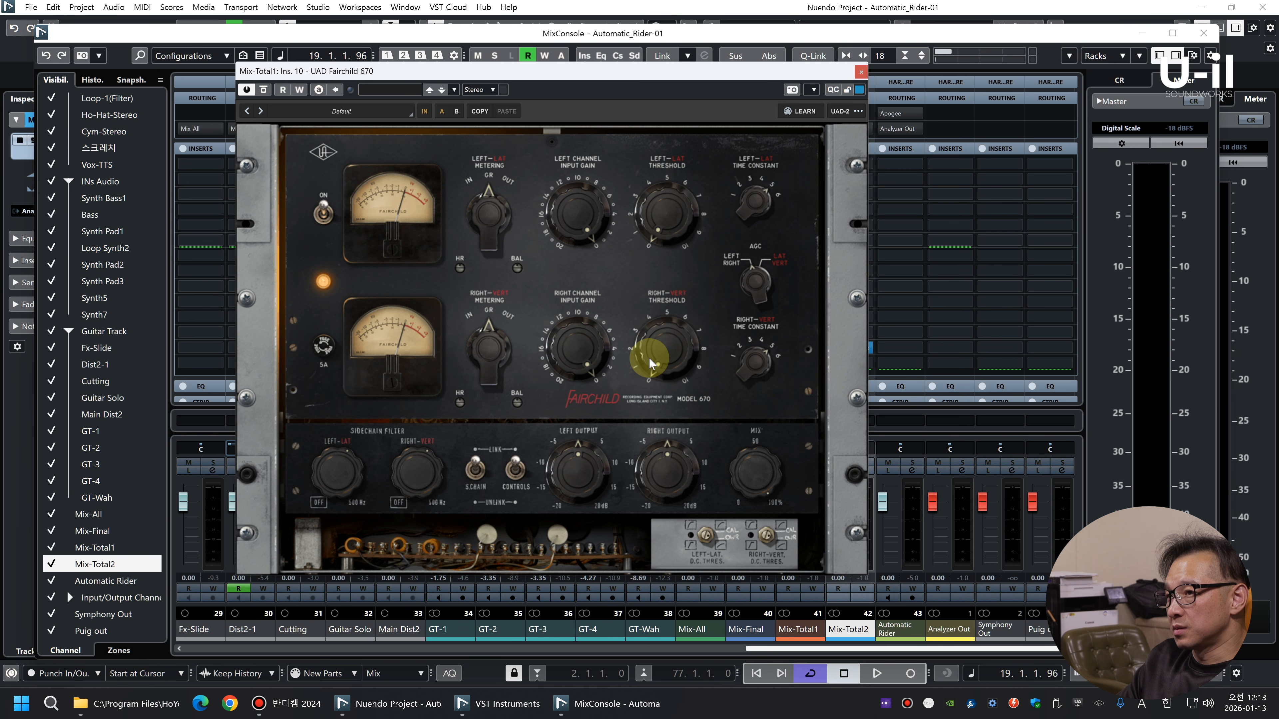
scroll(682, 373, "down", 3)
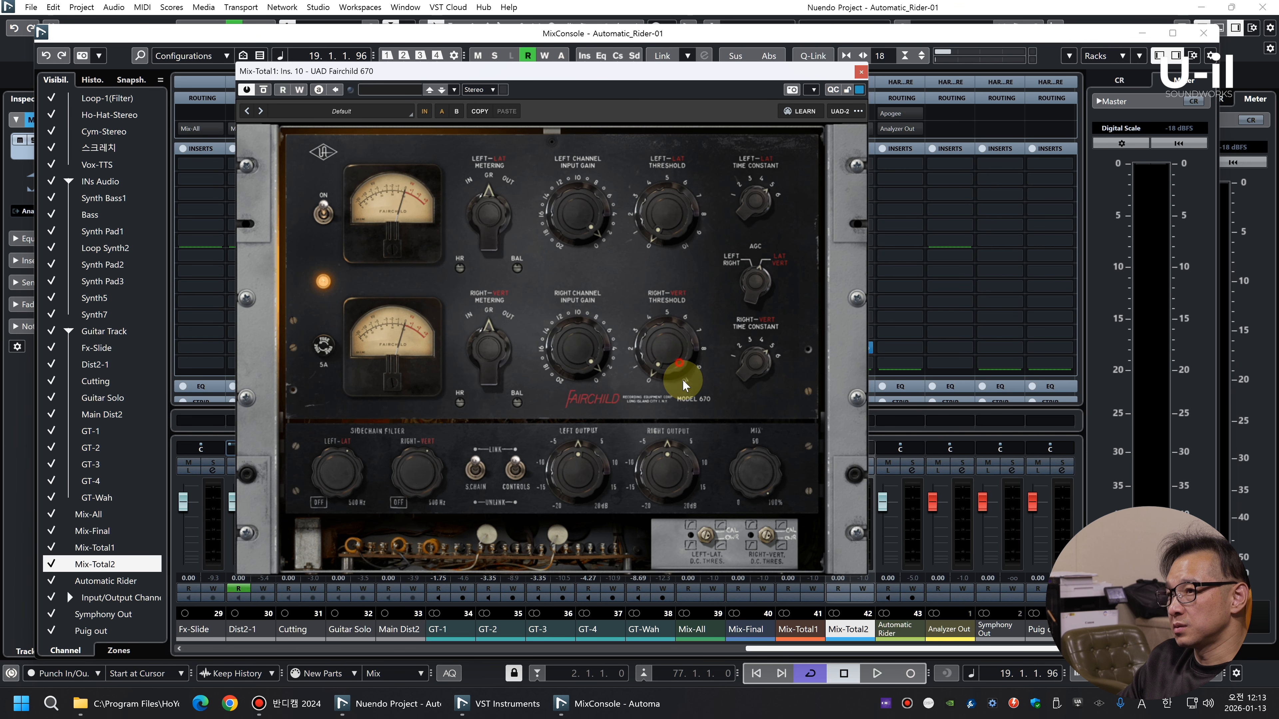
Play the mix through the Fairchild 670 and check the L4 Ultramaximizer's attenuation and loudness on Mix-Total2
key("space")
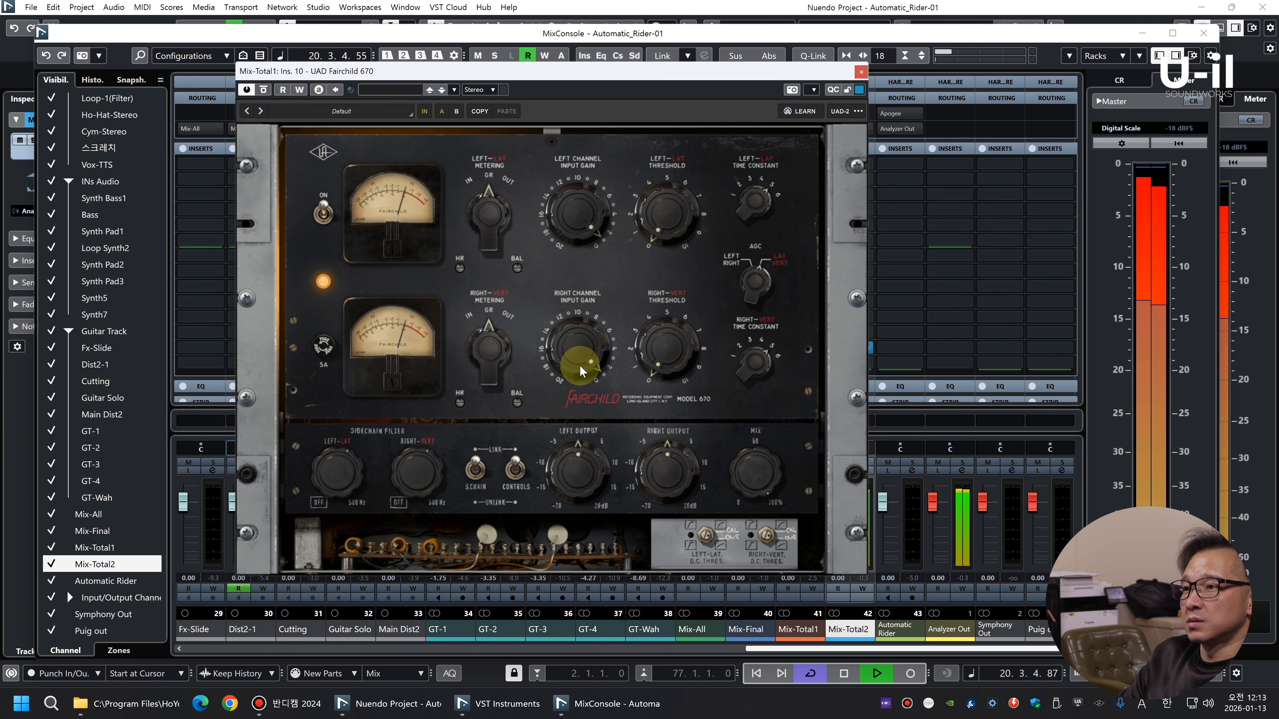
left_click(860, 76)
left_click(856, 354)
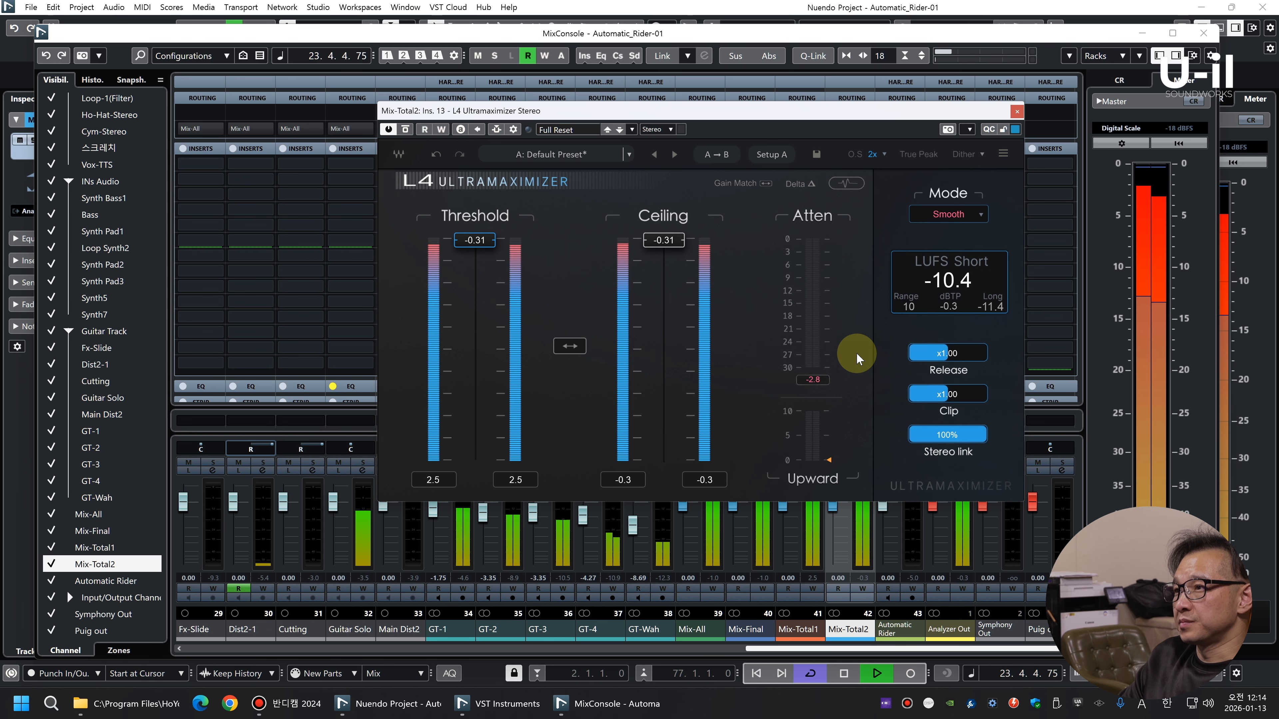
key("space")
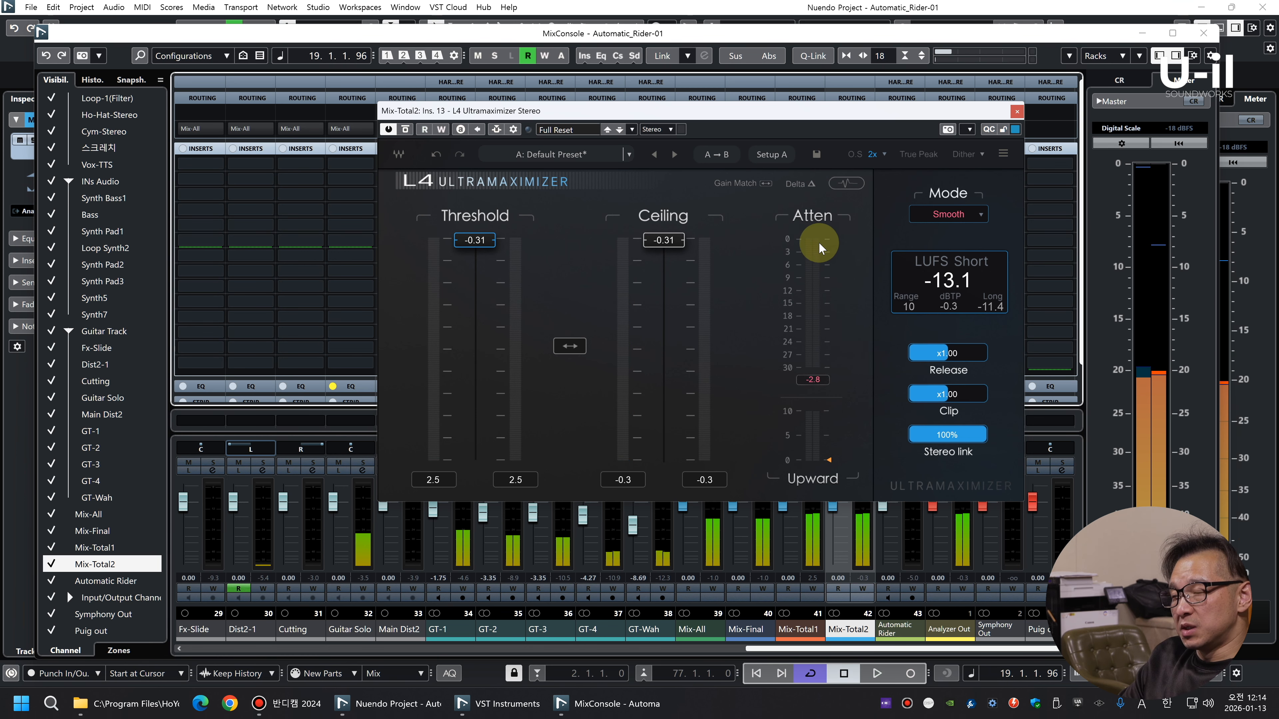
left_click(1017, 110)
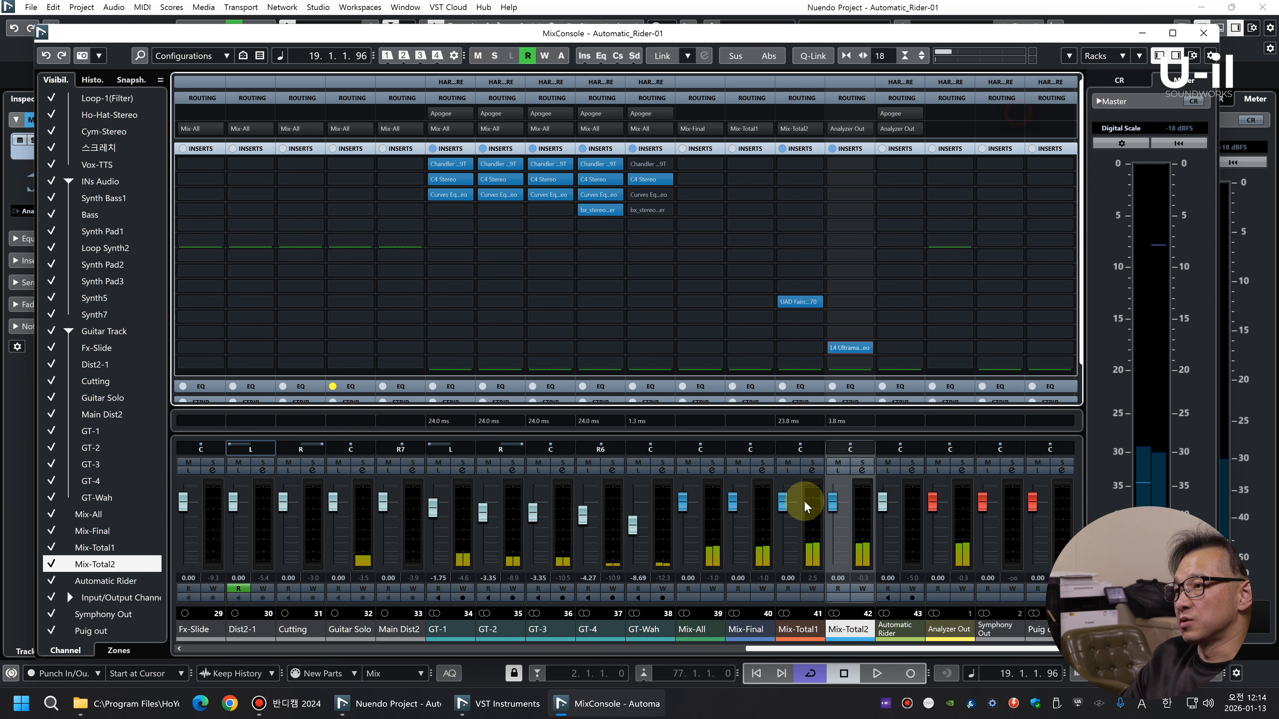
Fine-tune the output level of the Fairchild 670 on Mix-Total1 while the mix plays
key("space")
left_click(798, 302)
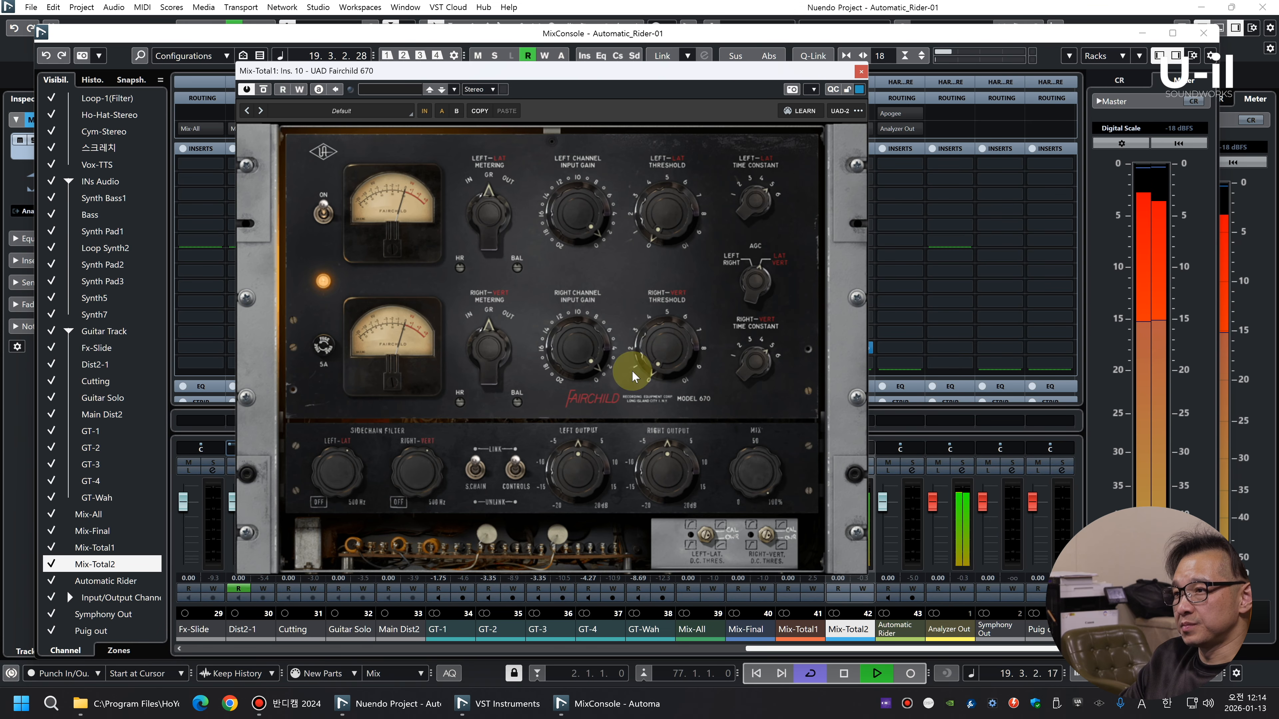
left_click_drag(580, 458, 580, 457)
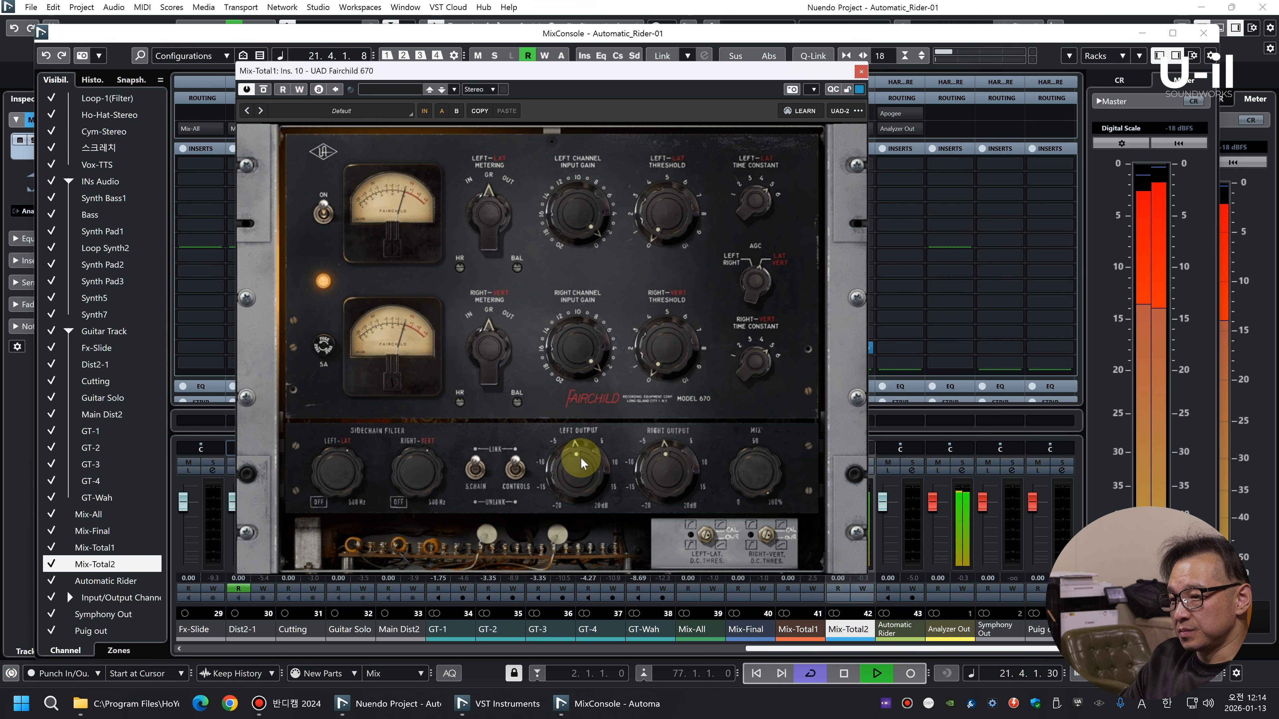
left_click(863, 72)
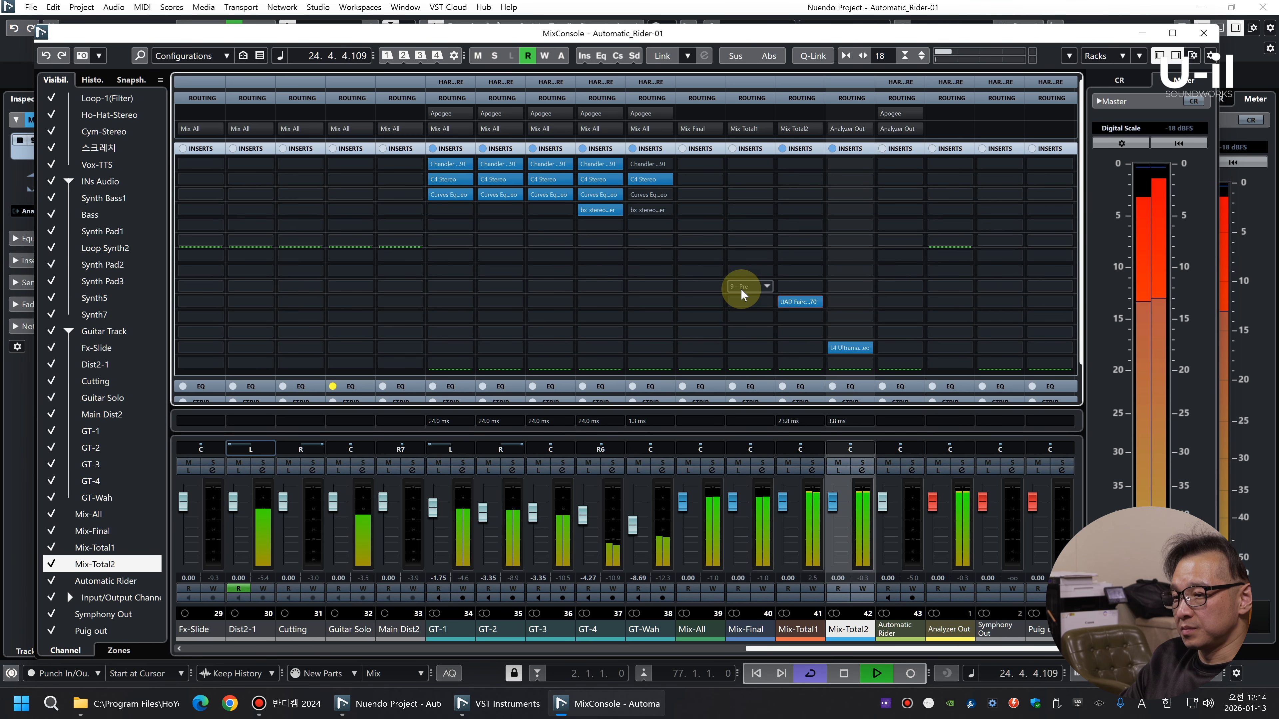
Quick-link the GT-1 to GT-4 channels and lower their faders together to -3.54, -5.14, -5.14 and -6.06
left_click_drag(781, 656, 773, 684)
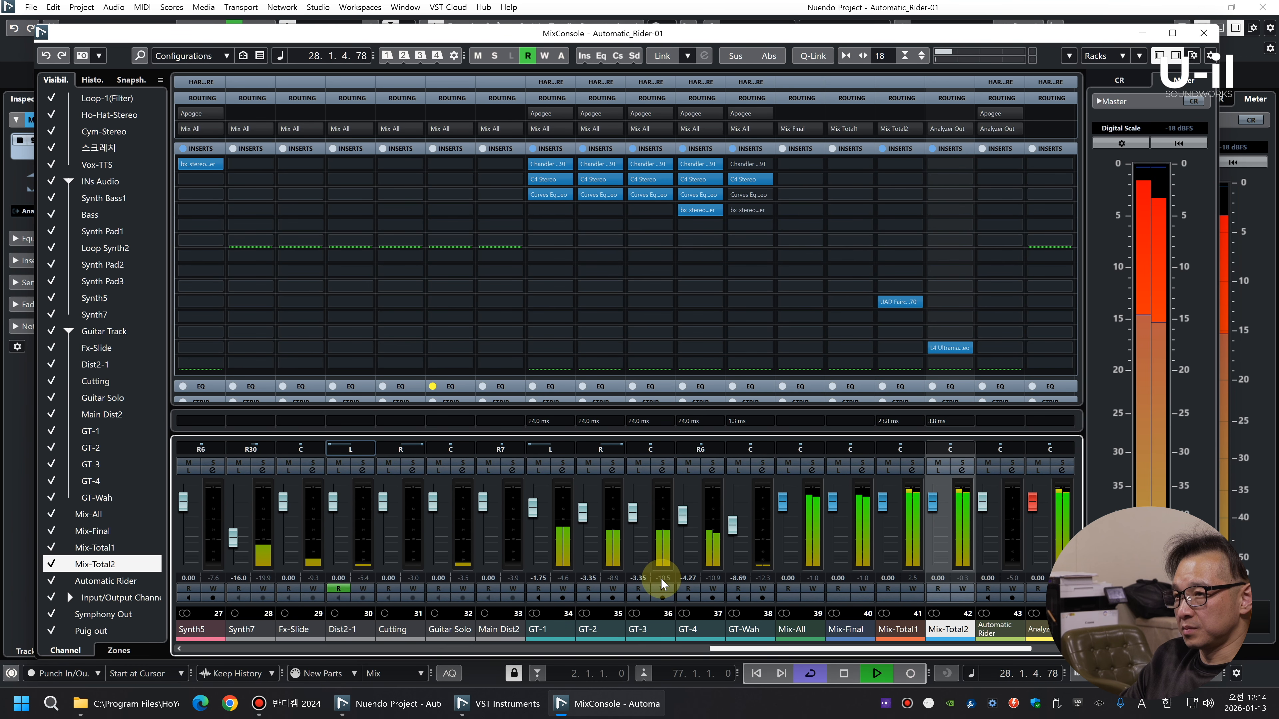
key("space")
left_click(562, 543)
left_click(705, 540, "shift")
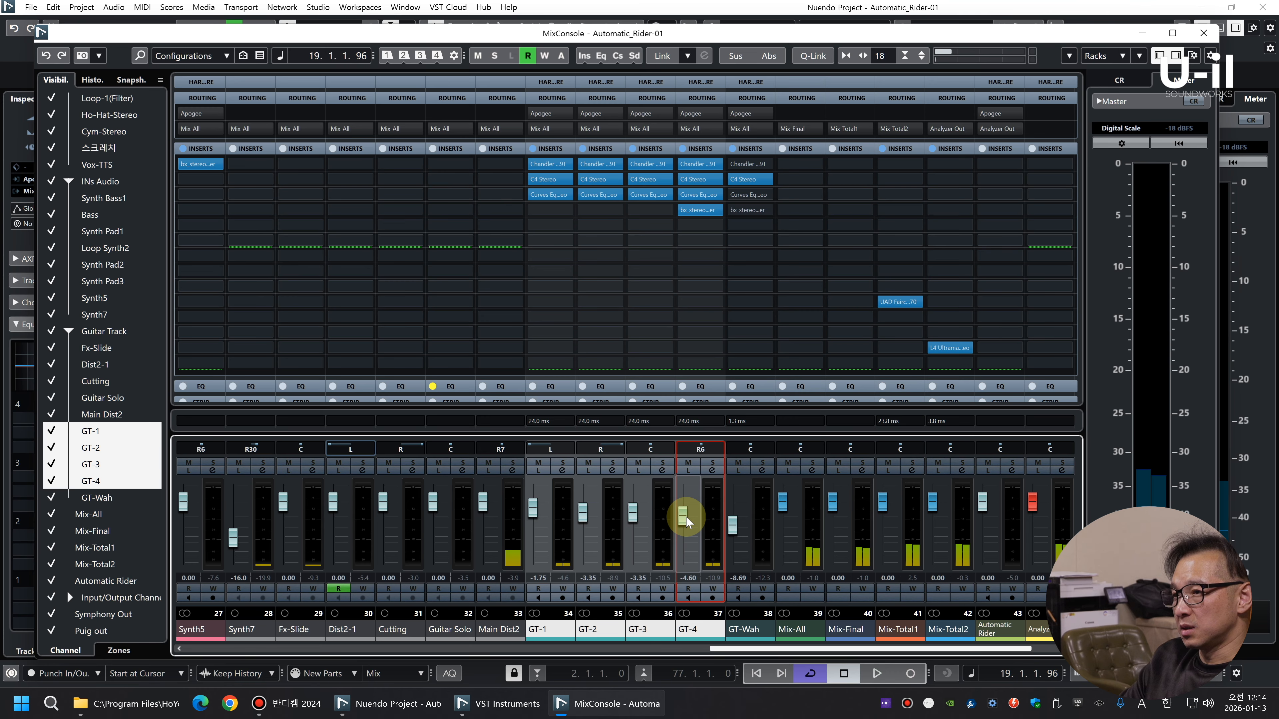
left_click(813, 55)
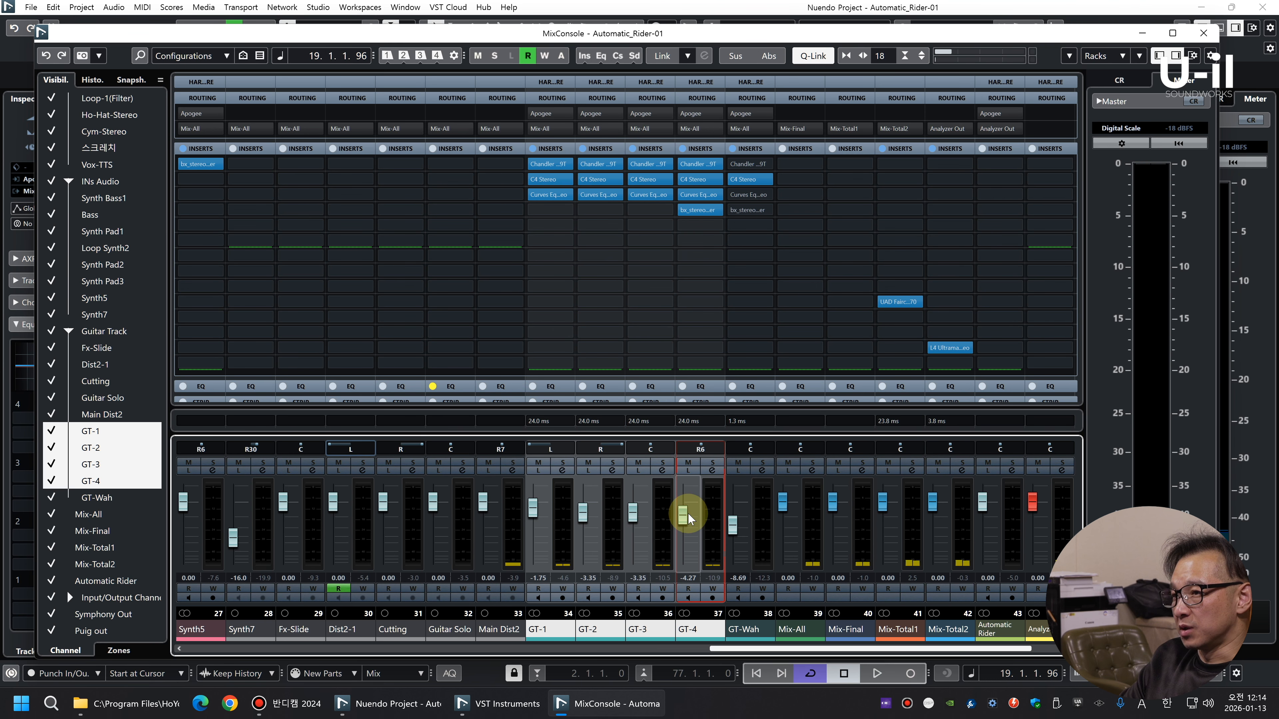
key("space")
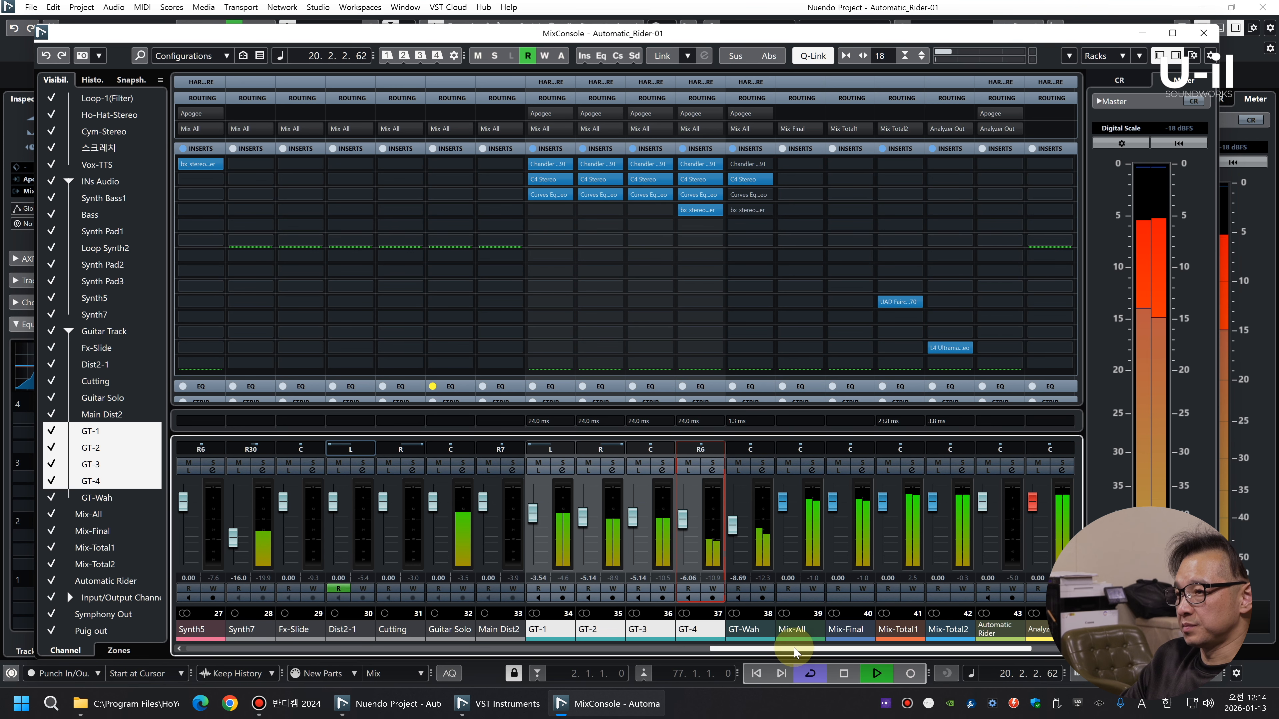
Check the Mix-Total channels during playback and insert the API-550B Stereo equalizer in slot 6 of Mix-Total1
scroll(866, 643, "right", 2)
left_click(850, 511)
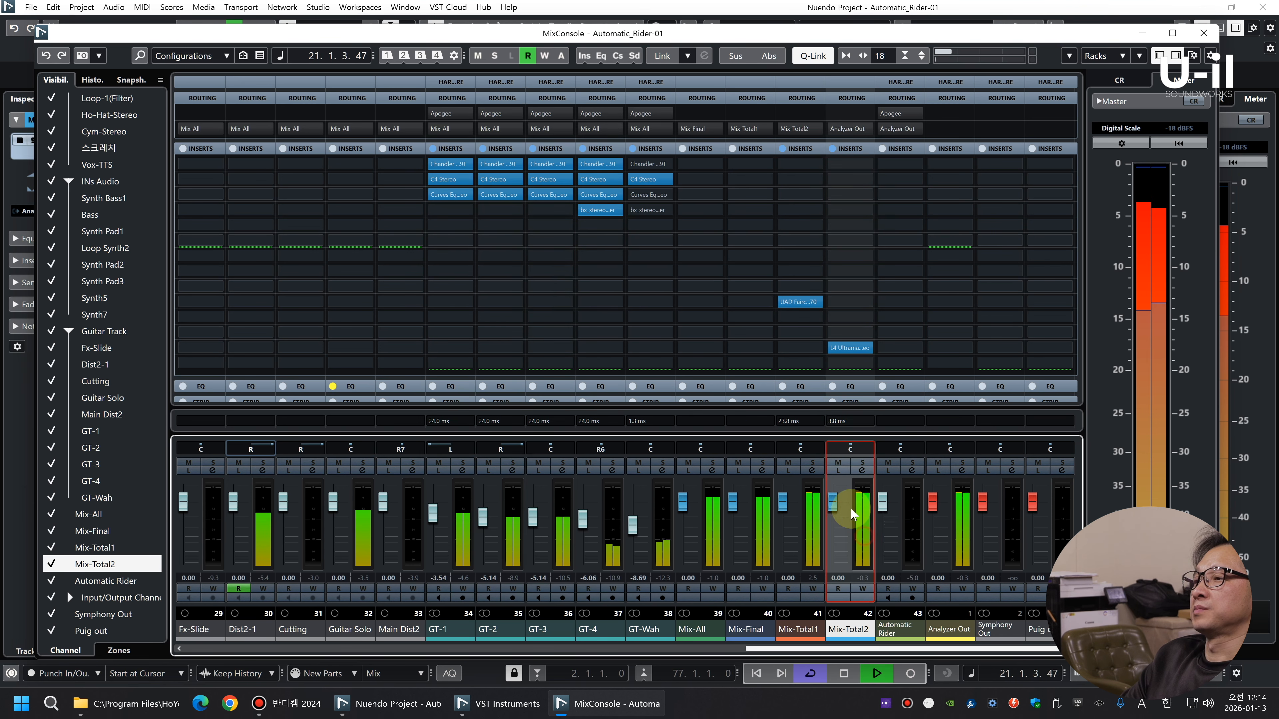
left_click(808, 525)
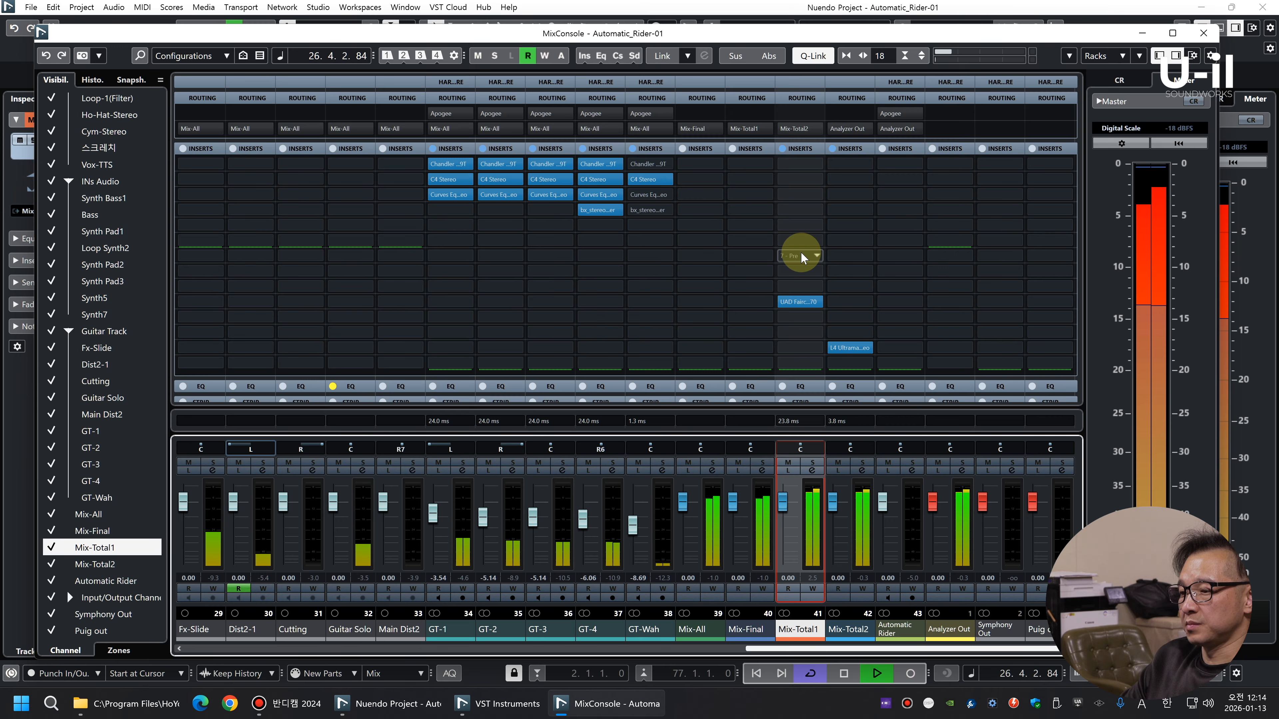
key("space")
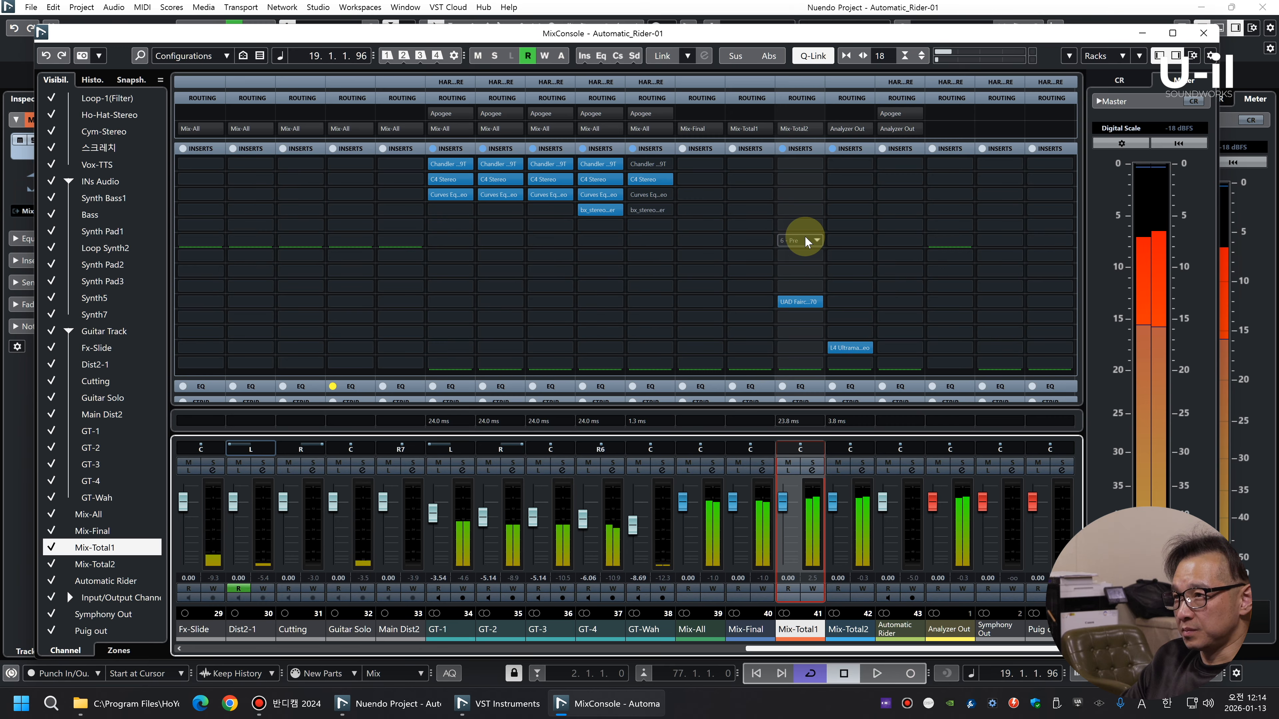
left_click(801, 255)
type("api")
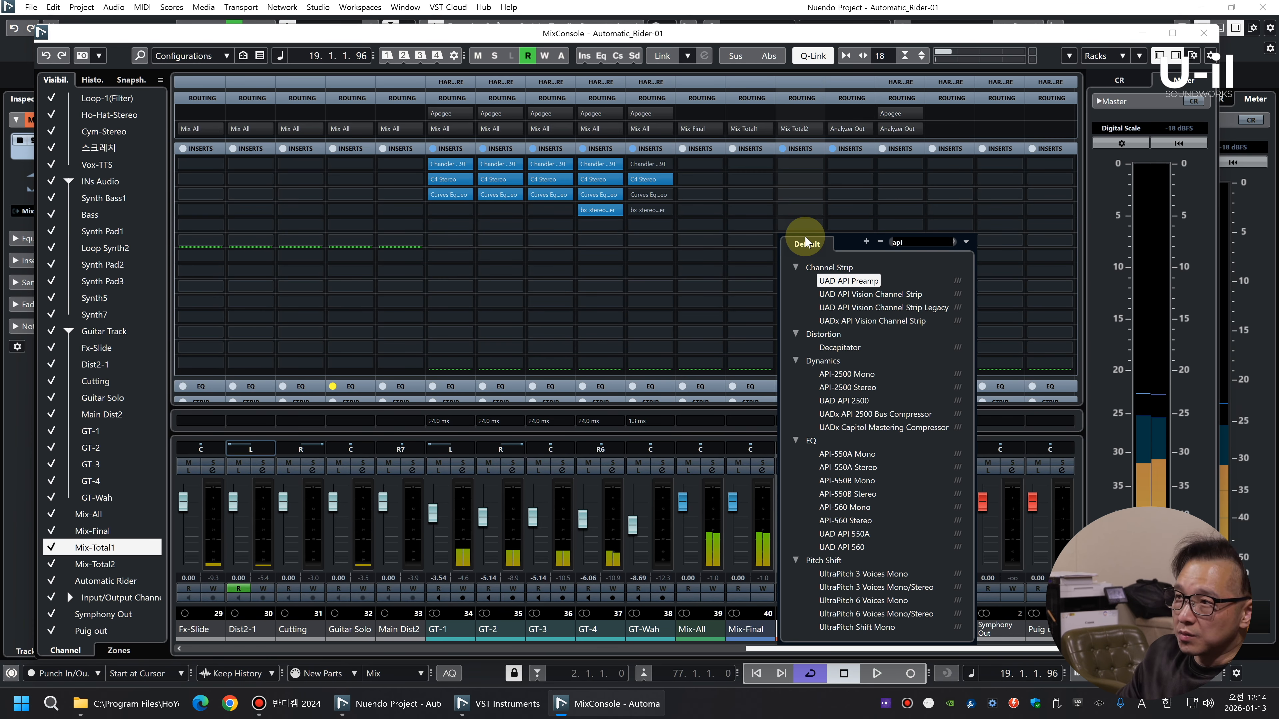
left_click(868, 497)
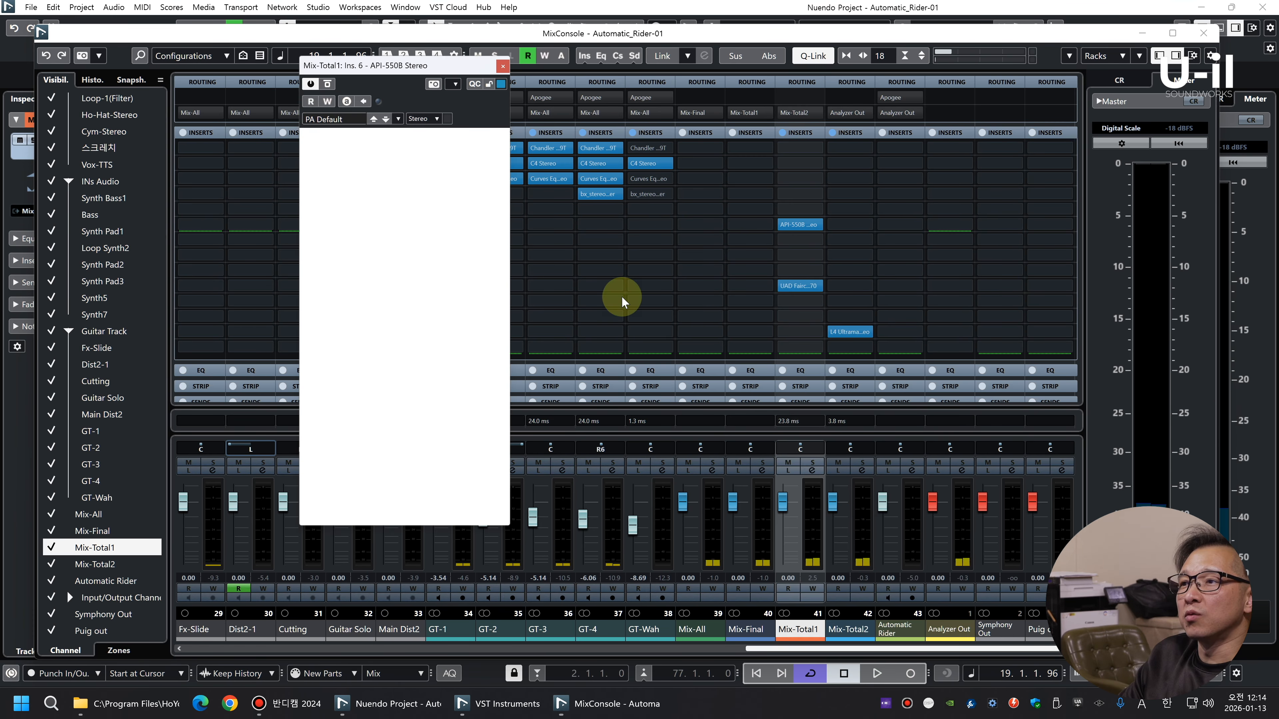
Set the API-550B's output to 2.8 and boost its HF band at 20K during playback
left_click(312, 316)
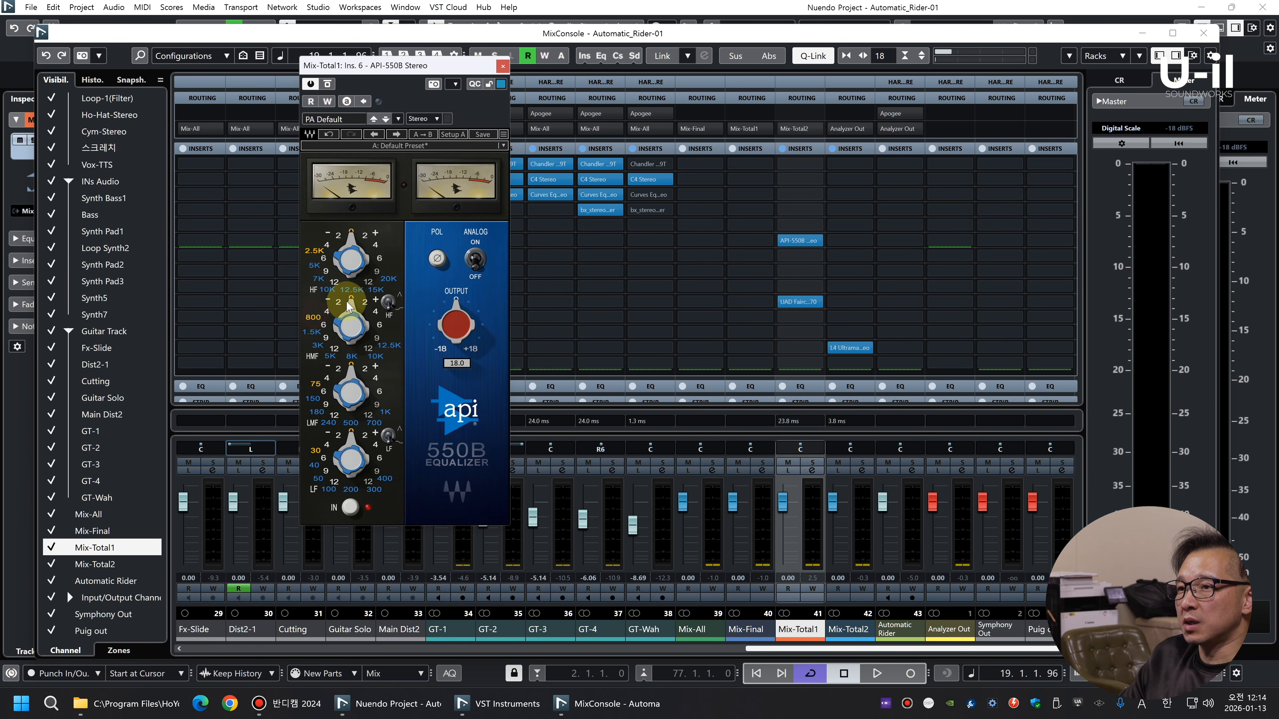
key("space")
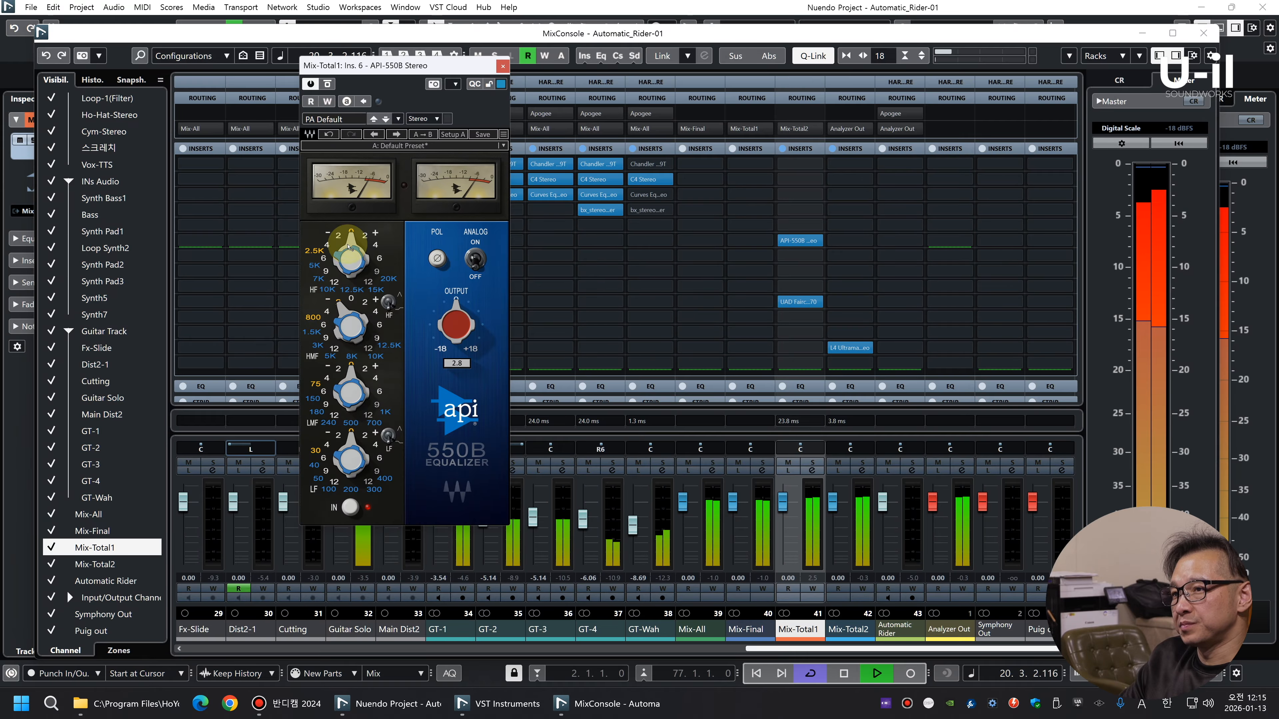
left_click_drag(349, 247, 351, 243)
left_click(388, 274)
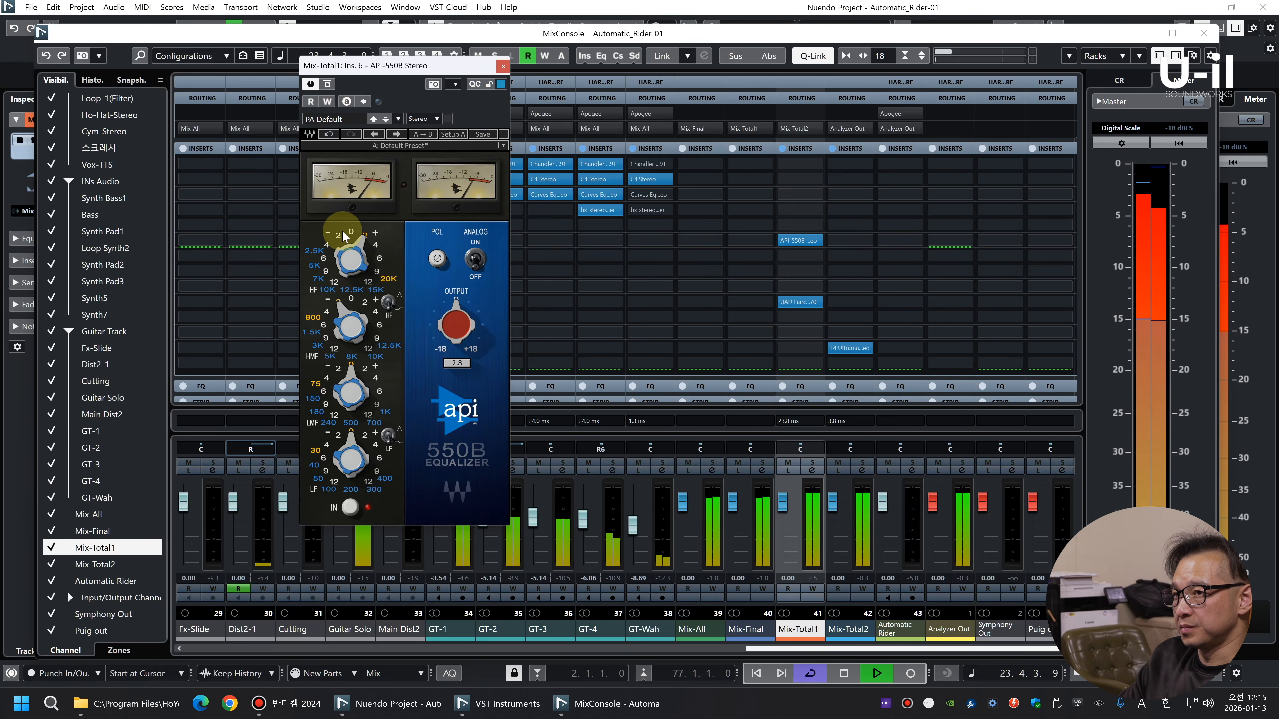
key("space")
left_click(503, 66)
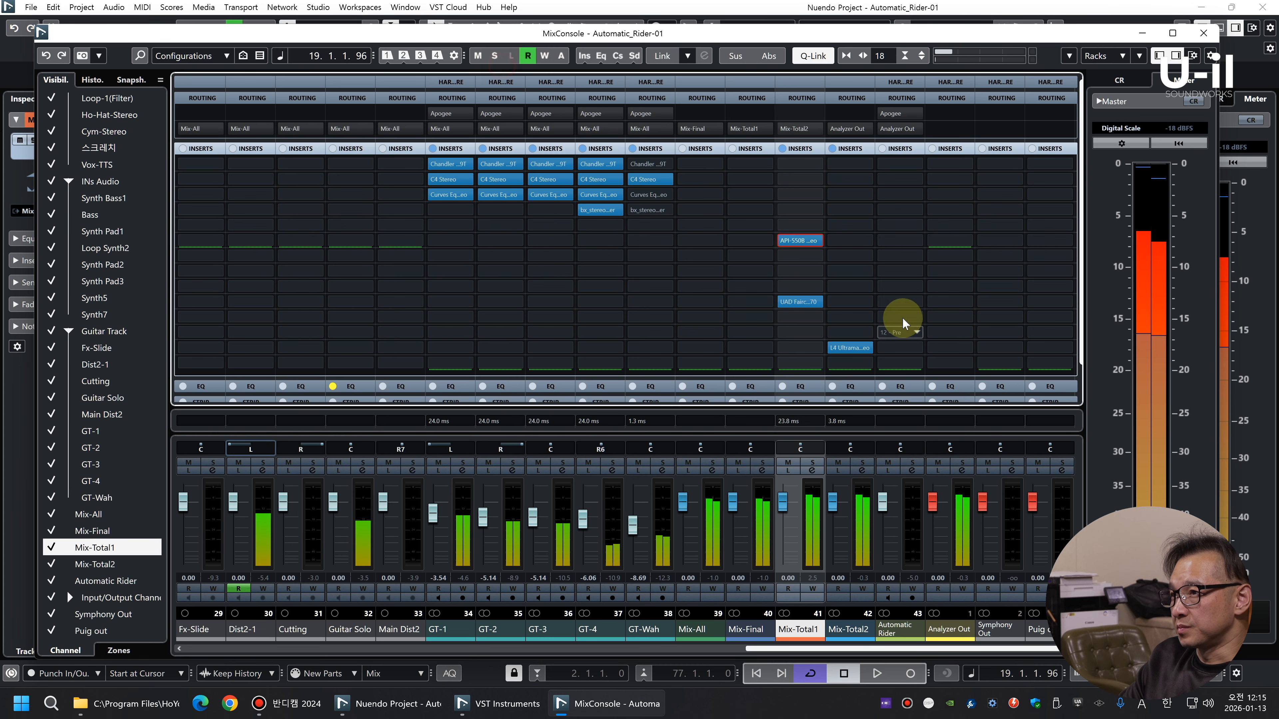
Insert the Maag EQ4 MS in slot 7 of the Mix-Total1 channel
left_click(788, 254)
type("maa")
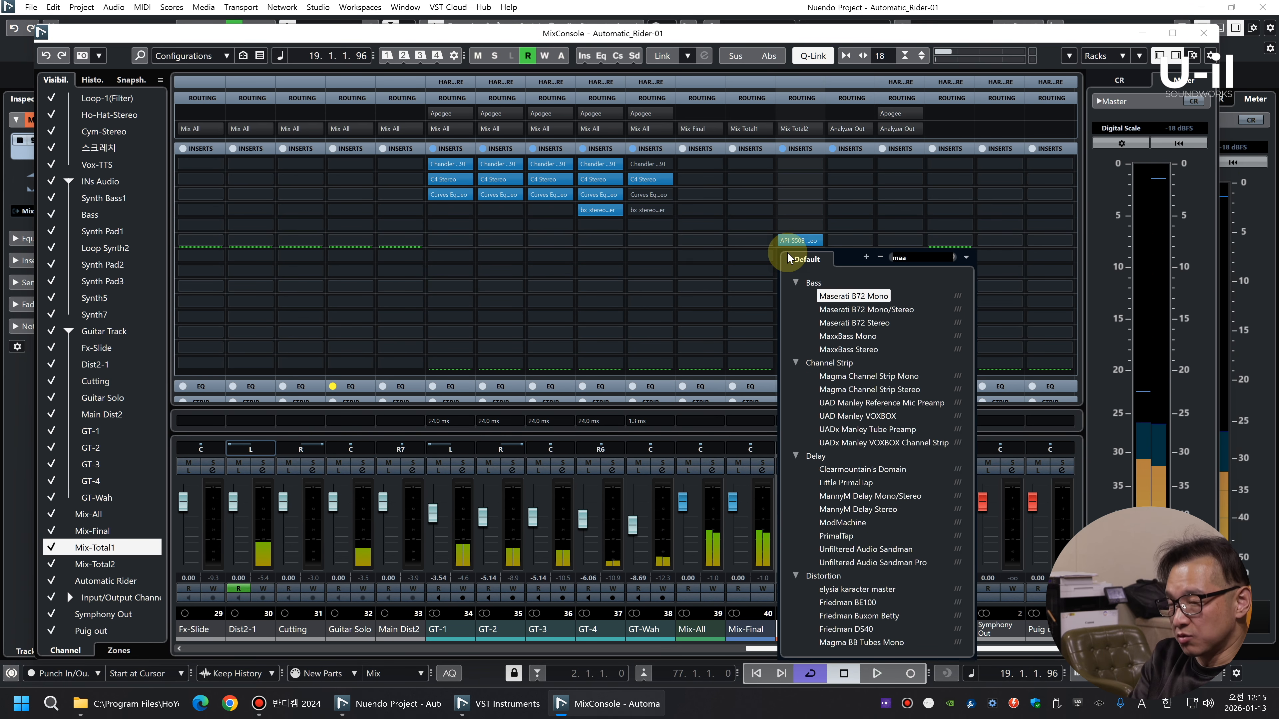
type("g")
double_click(822, 329)
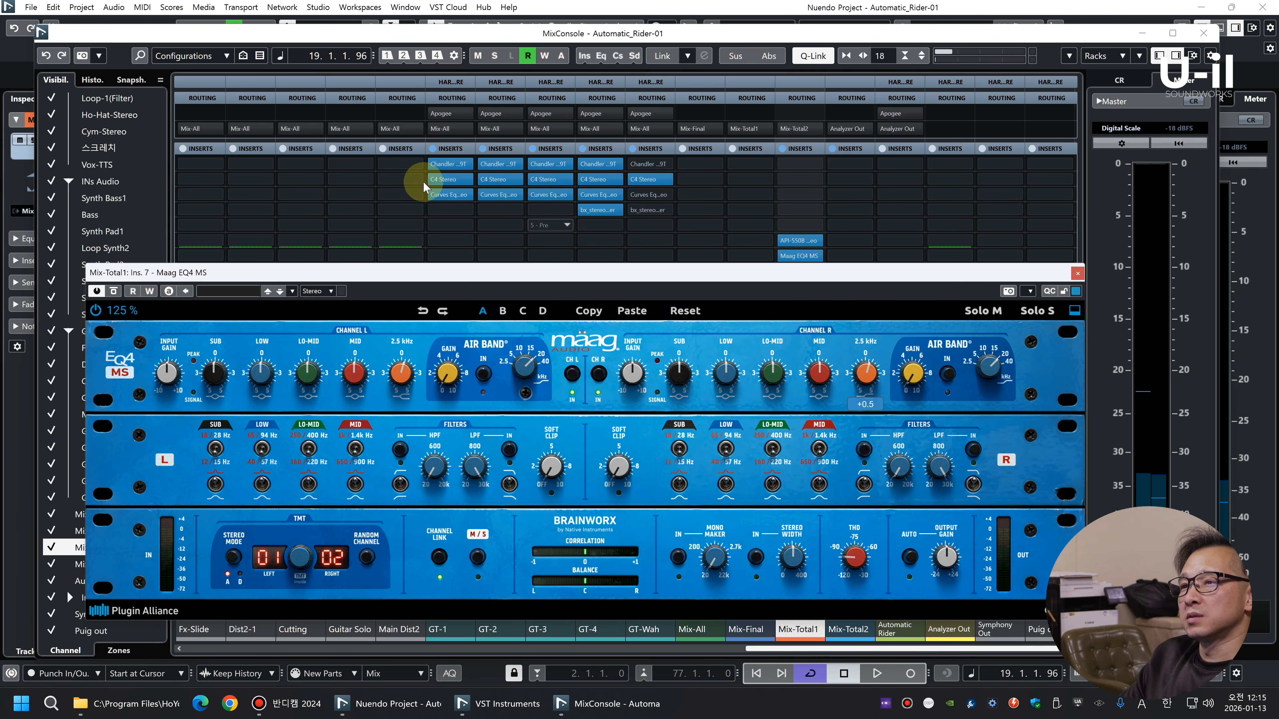
Switch the Maag EQ4 MS stereo mode to D and adjust its 2.5 kHz and Air Band settings during playback
left_click(233, 556)
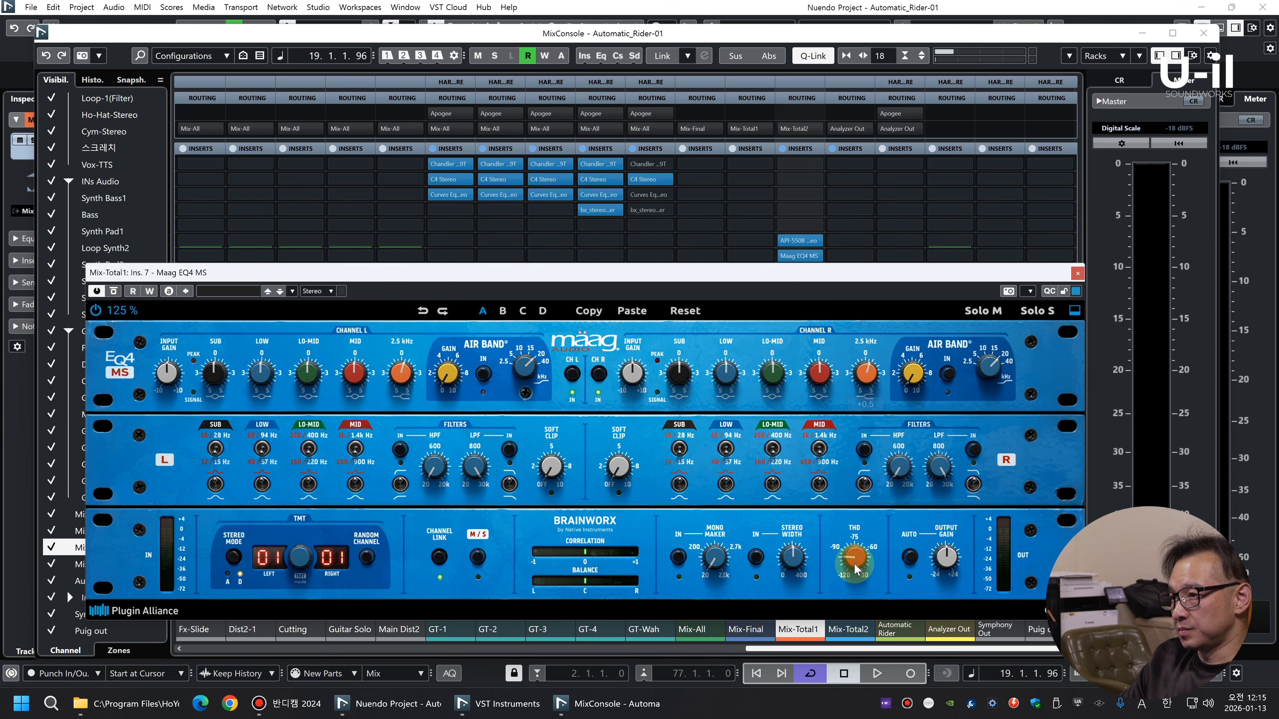
key("space")
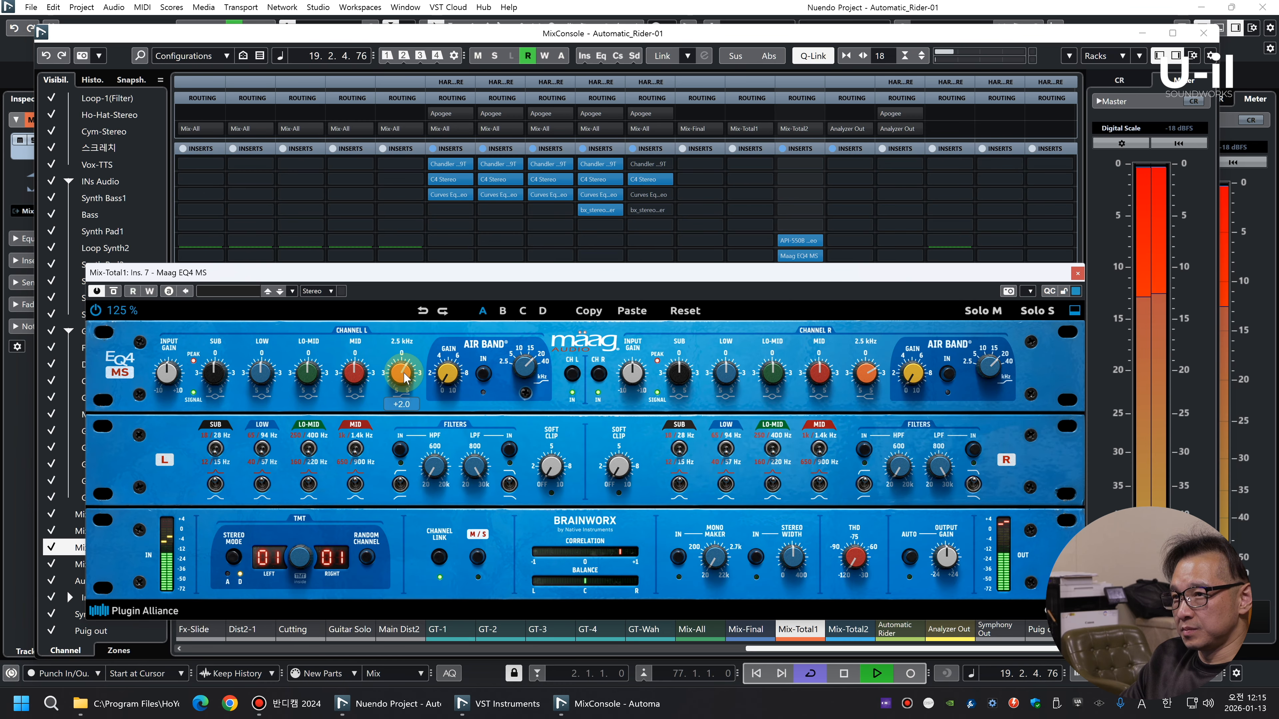
scroll(405, 377, "down", 1)
scroll(449, 377, "up", 5)
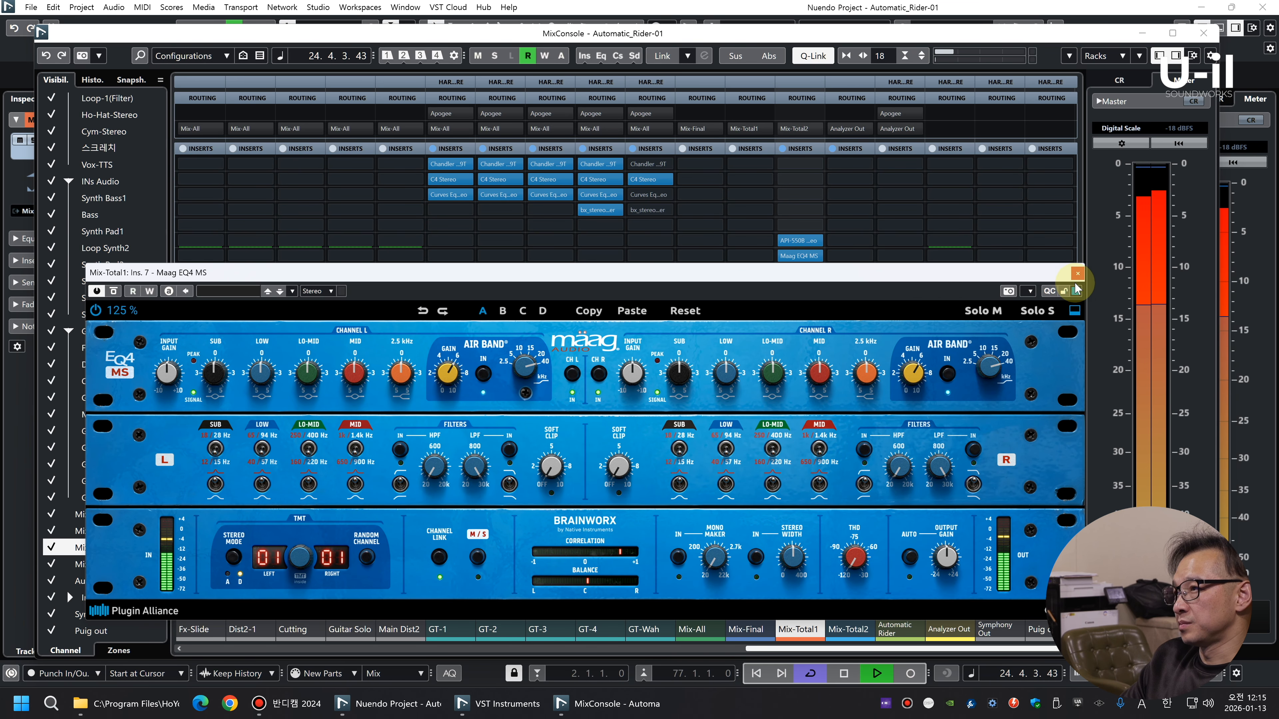
left_click(1078, 272)
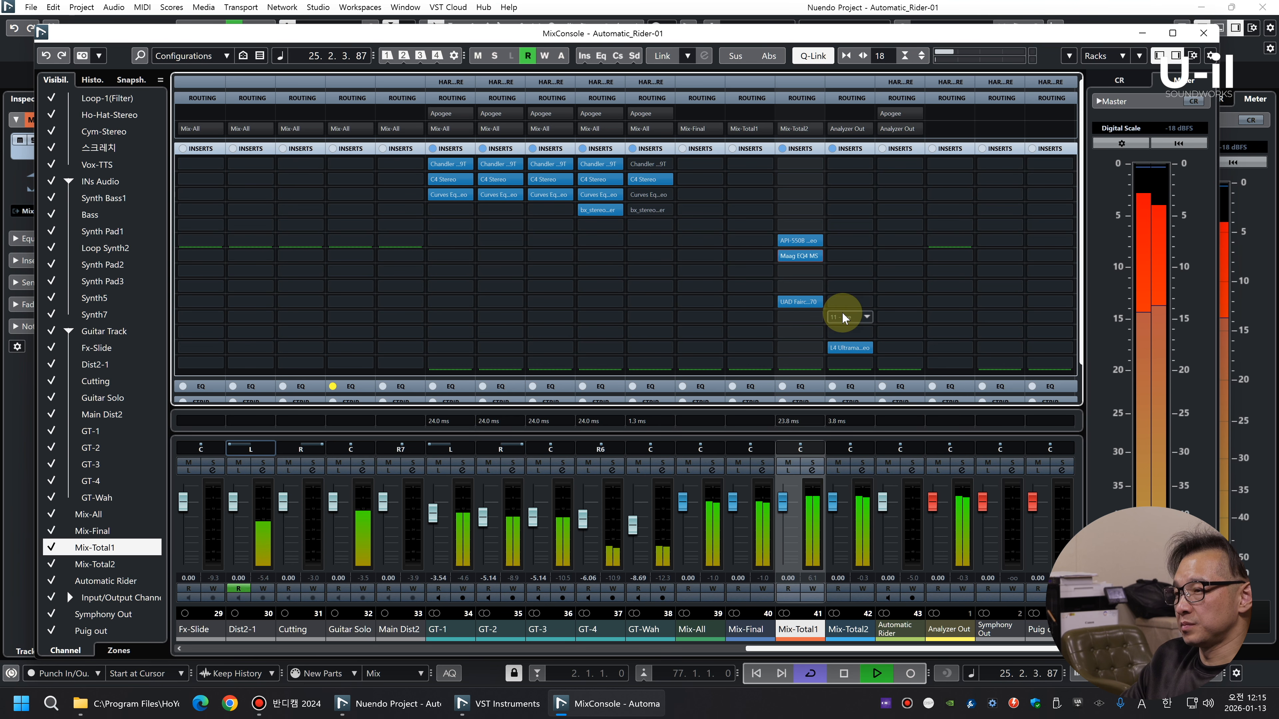
Check the Mix-Total1 level and insert the C4 Stereo multiband processor in slot 1 of the Mix-All channel
left_click(810, 560)
left_click_drag(803, 273, 808, 228)
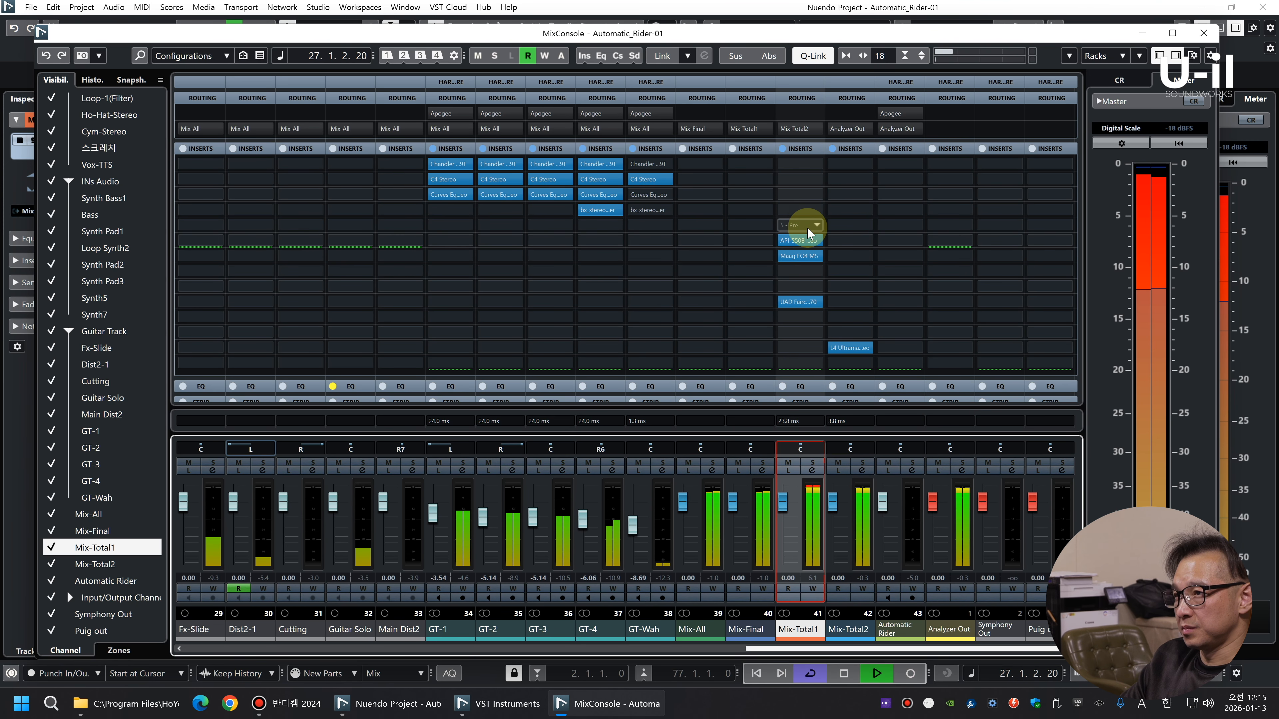
left_click(706, 163)
type("c4")
left_click(737, 218)
key("space")
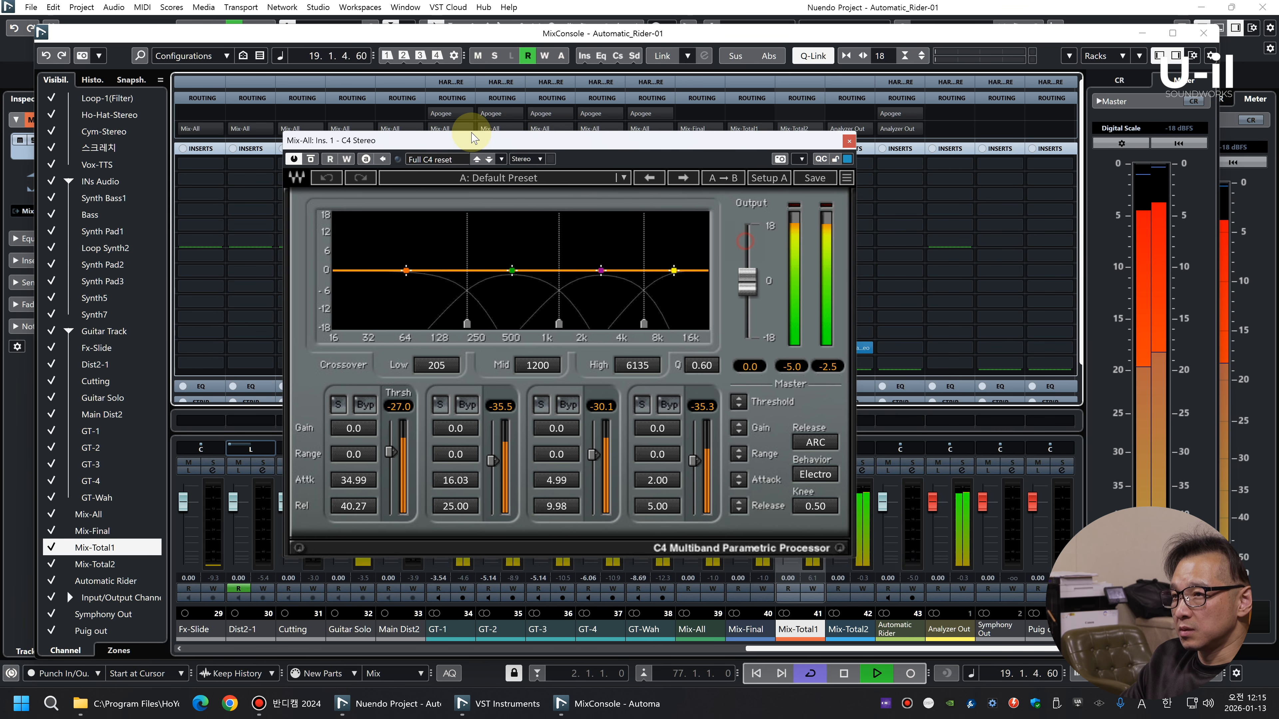
left_click_drag(473, 137, 459, 136)
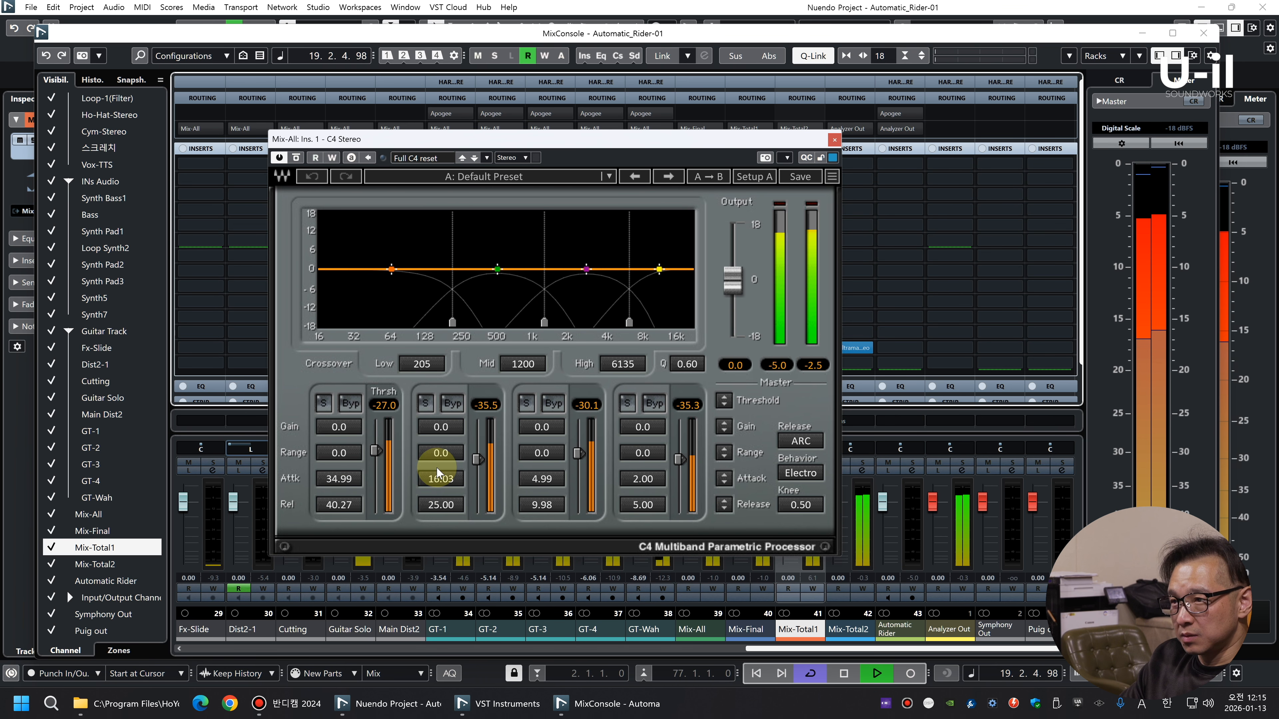
Set the C4 crossovers on Mix-All to 250 low, 917 mid and 2260 high
left_click_drag(433, 325, 462, 322)
left_click_drag(543, 326, 530, 323)
left_click_drag(629, 322, 578, 322)
Set the C4 range to -0.4 on the low band, -1.5 on the second band and -1.8 on the third band
left_click_drag(551, 461, 551, 465)
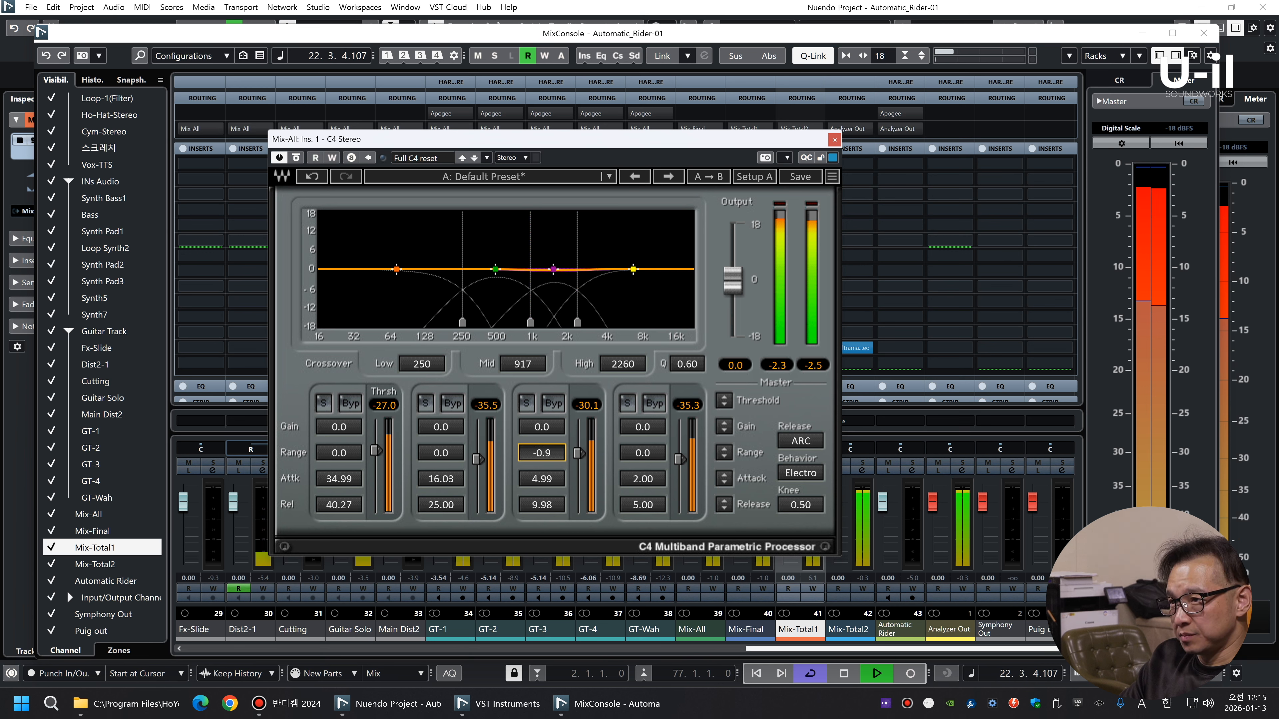
left_click_drag(463, 459, 463, 468)
left_click_drag(344, 455, 343, 457)
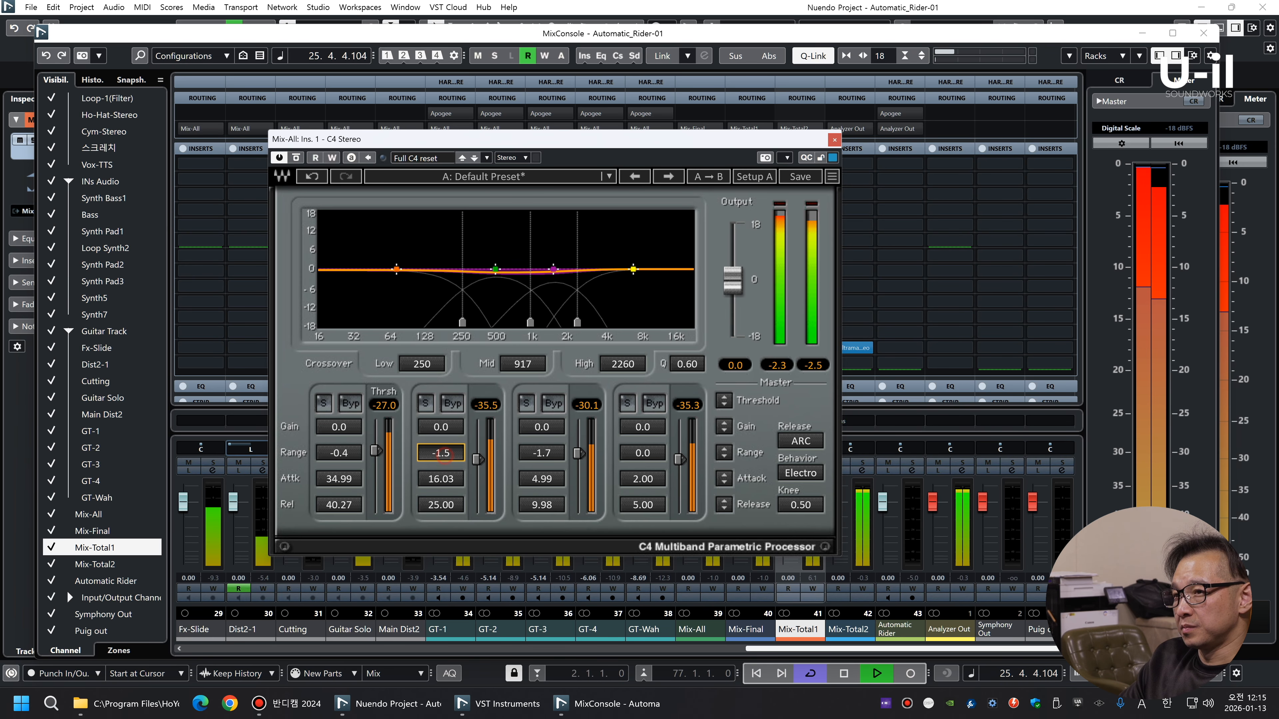
left_click_drag(541, 453, 542, 454)
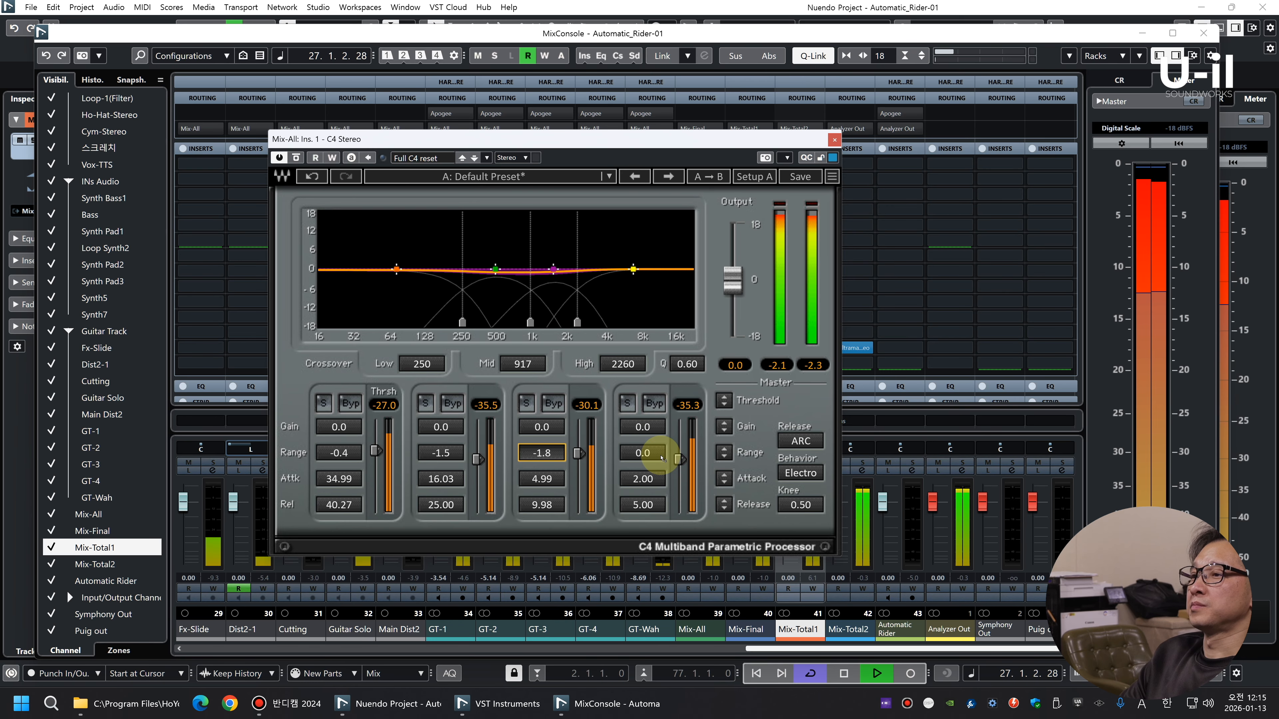
left_click(835, 143)
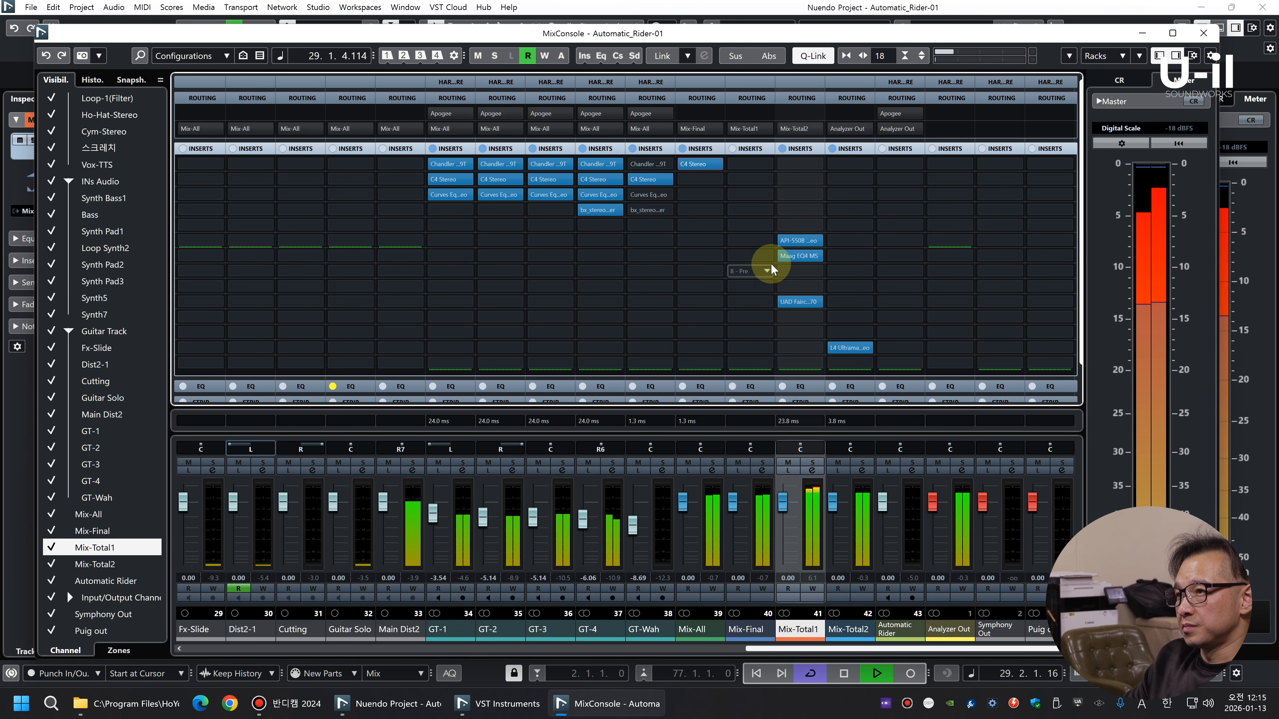
Insert the SSLComp Stereo bus compressor in slot 4 of the Mix-Total1 channel
key("space")
left_click(795, 210)
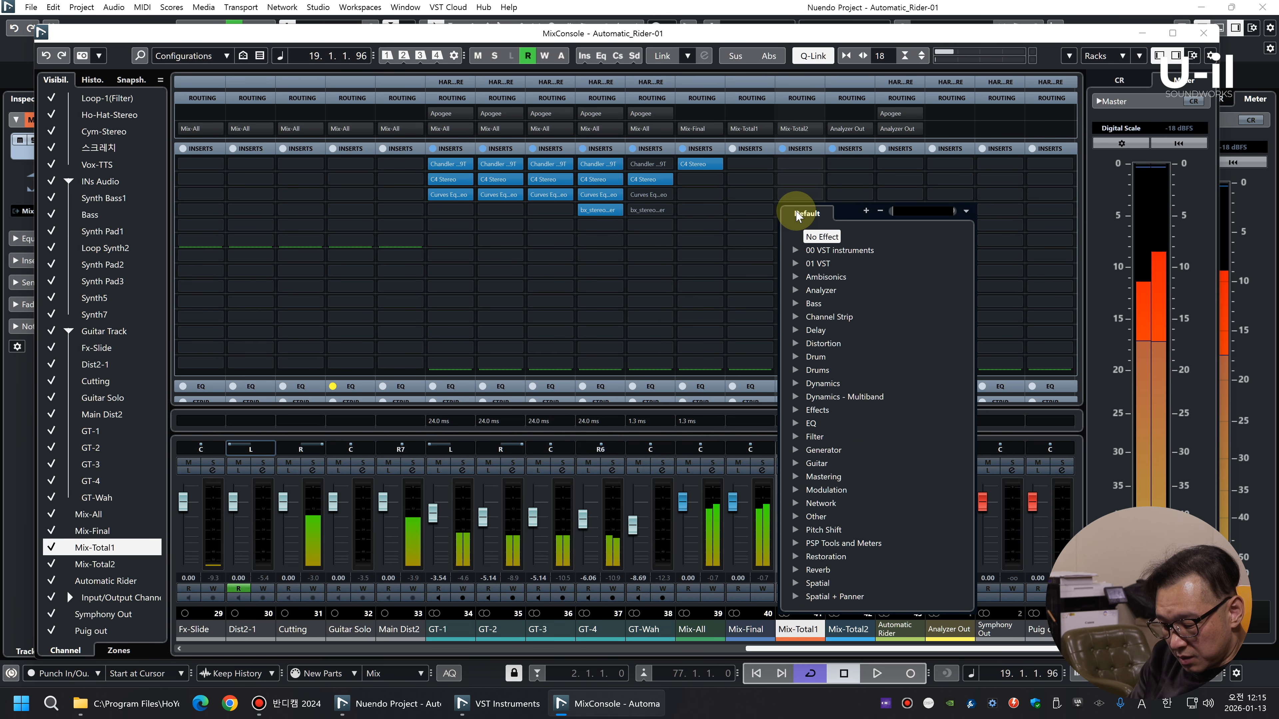
type("l")
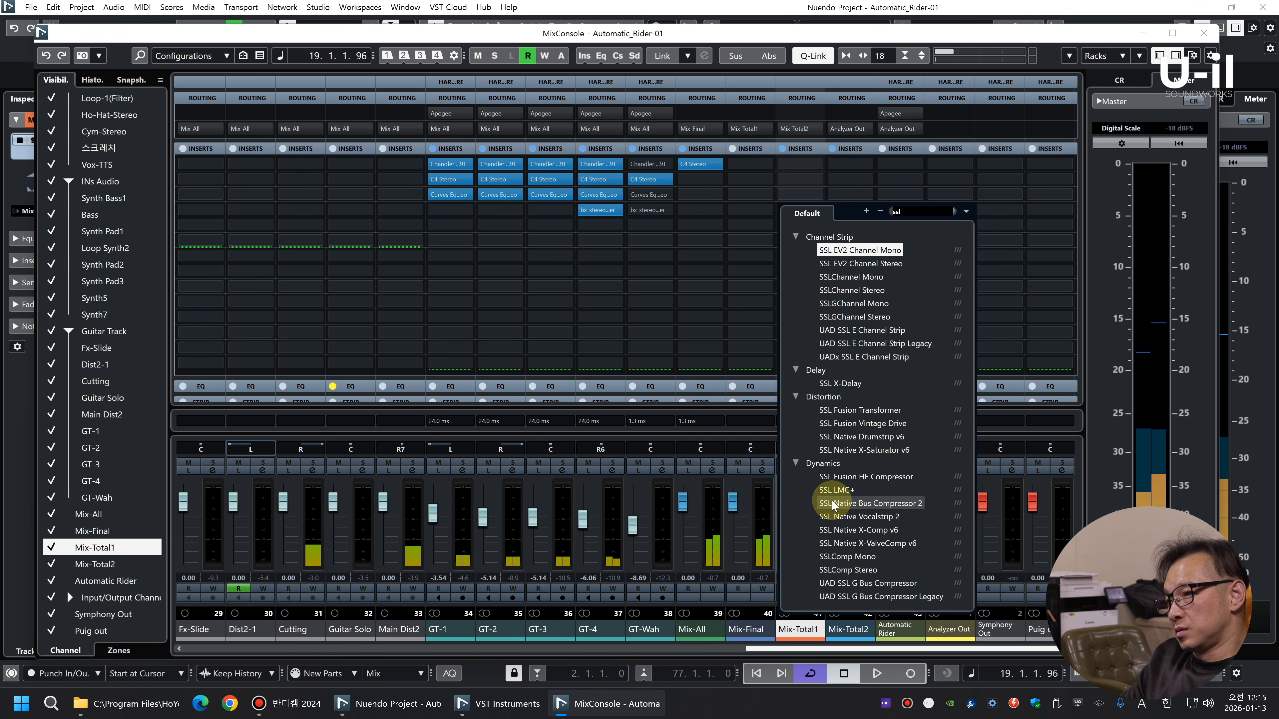
left_click(866, 568)
left_click_drag(906, 60, 407, 15)
Set the SSLComp to a 10:1 ratio, a slower attack and 1.9 make-up, adjusting threshold and release during playback
key("space")
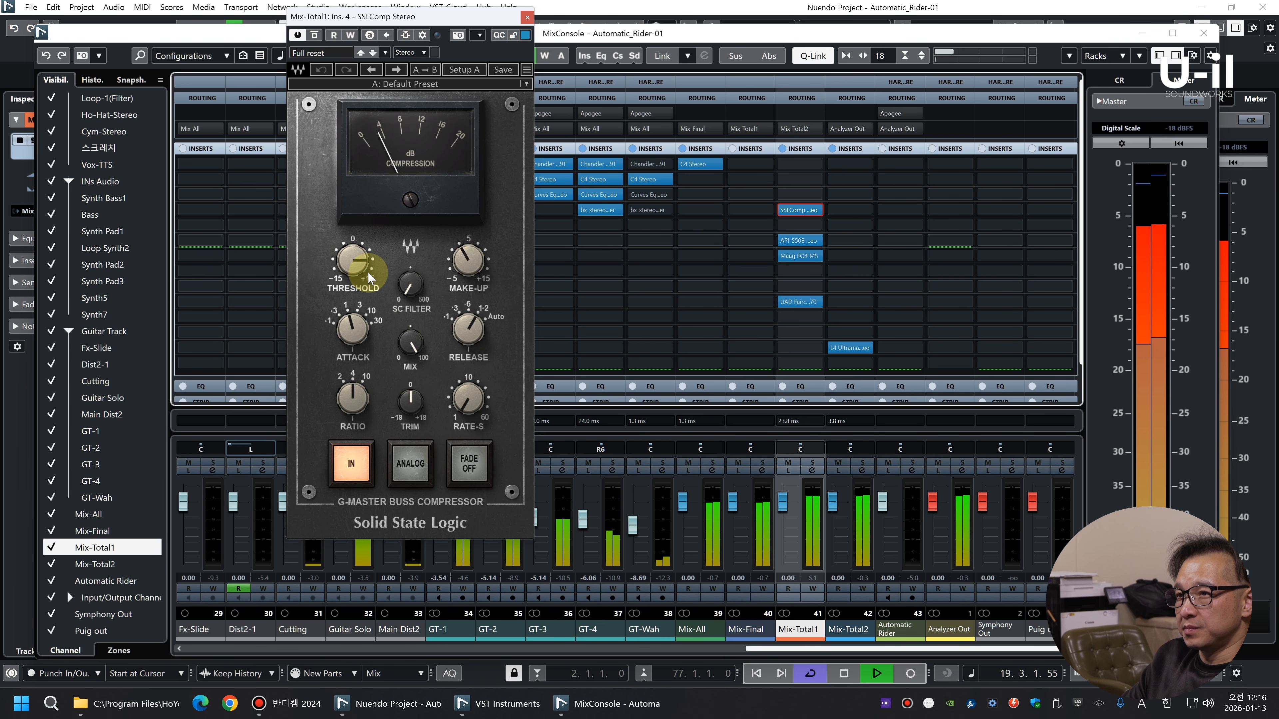
left_click_drag(352, 398, 354, 378)
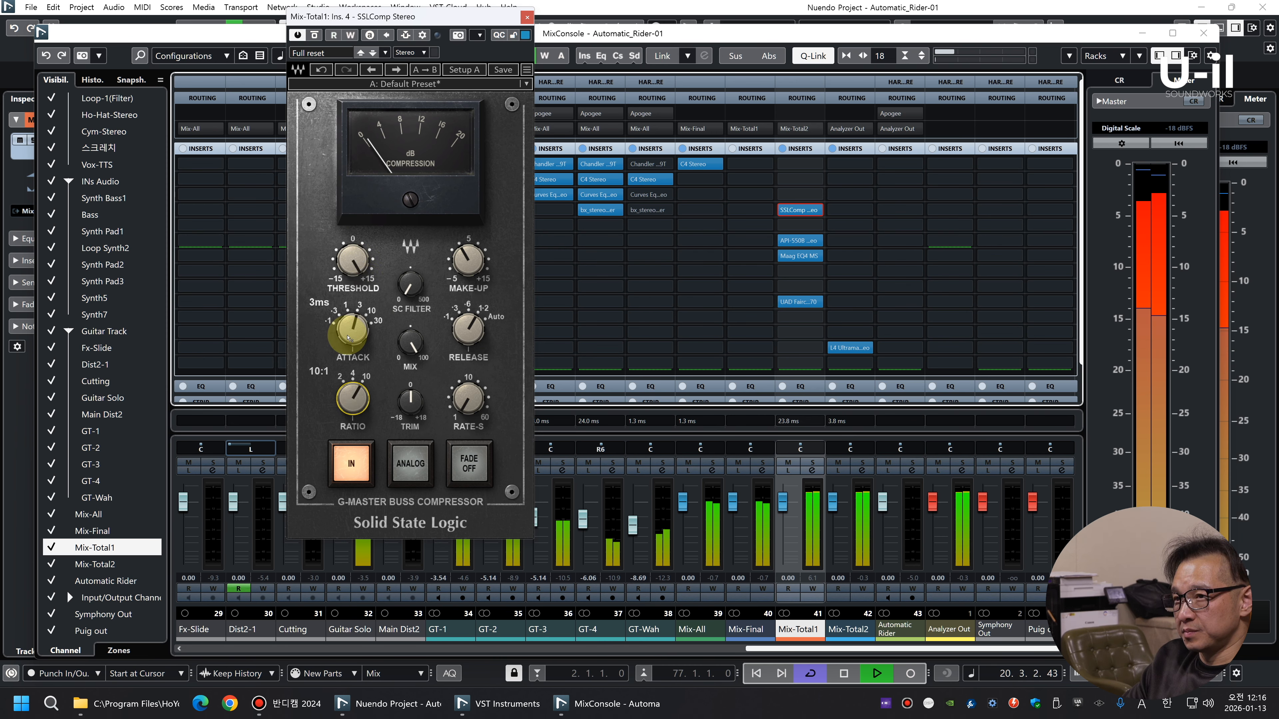
left_click_drag(348, 334, 371, 319)
scroll(353, 330, "up", 2)
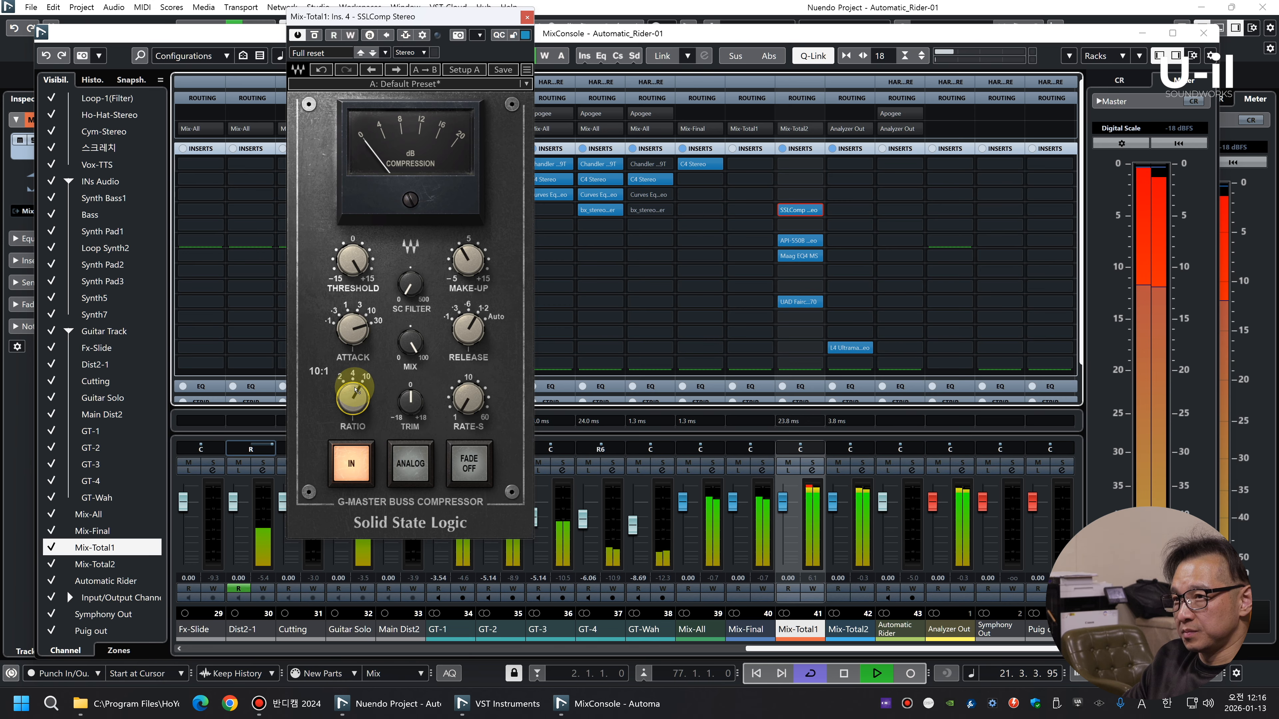
scroll(474, 332, "down", 3)
scroll(360, 259, "down", 1)
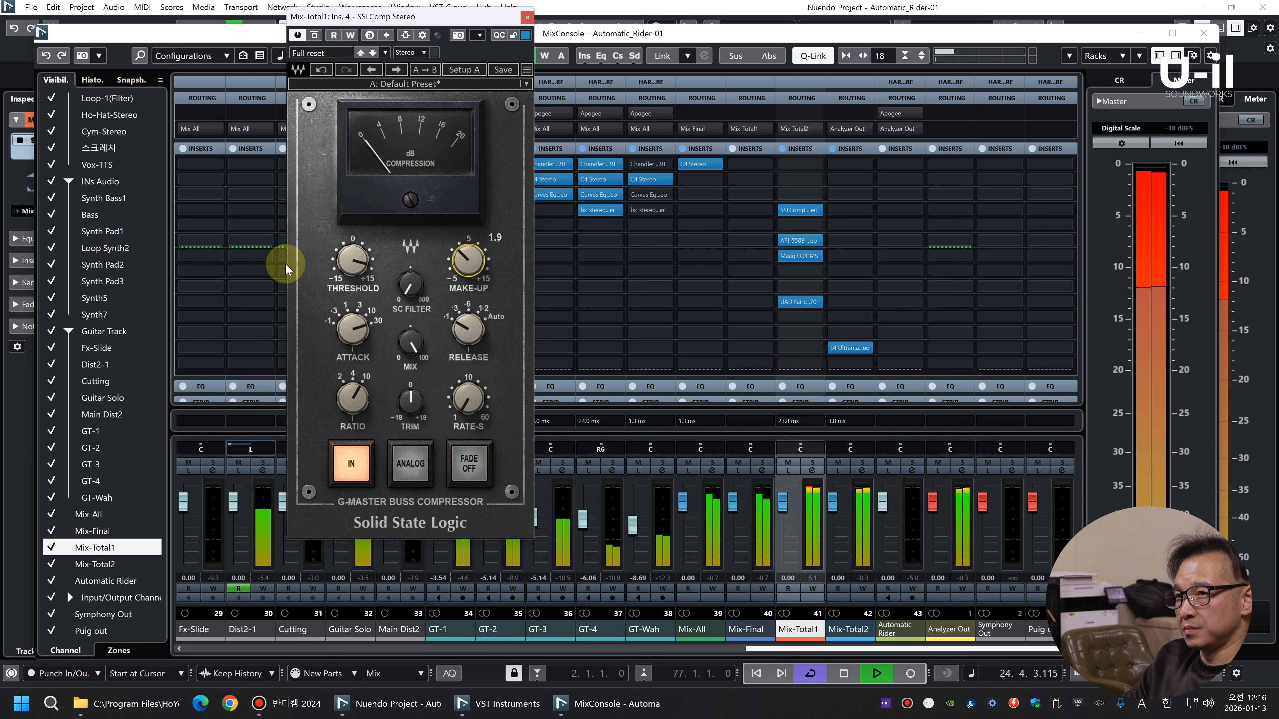
Fine-tune the SSLComp threshold, make-up and sidechain filter on Mix-Total1 during playback, finishing with the plug-in closed
left_click(346, 270)
left_click_drag(462, 266, 408, 287)
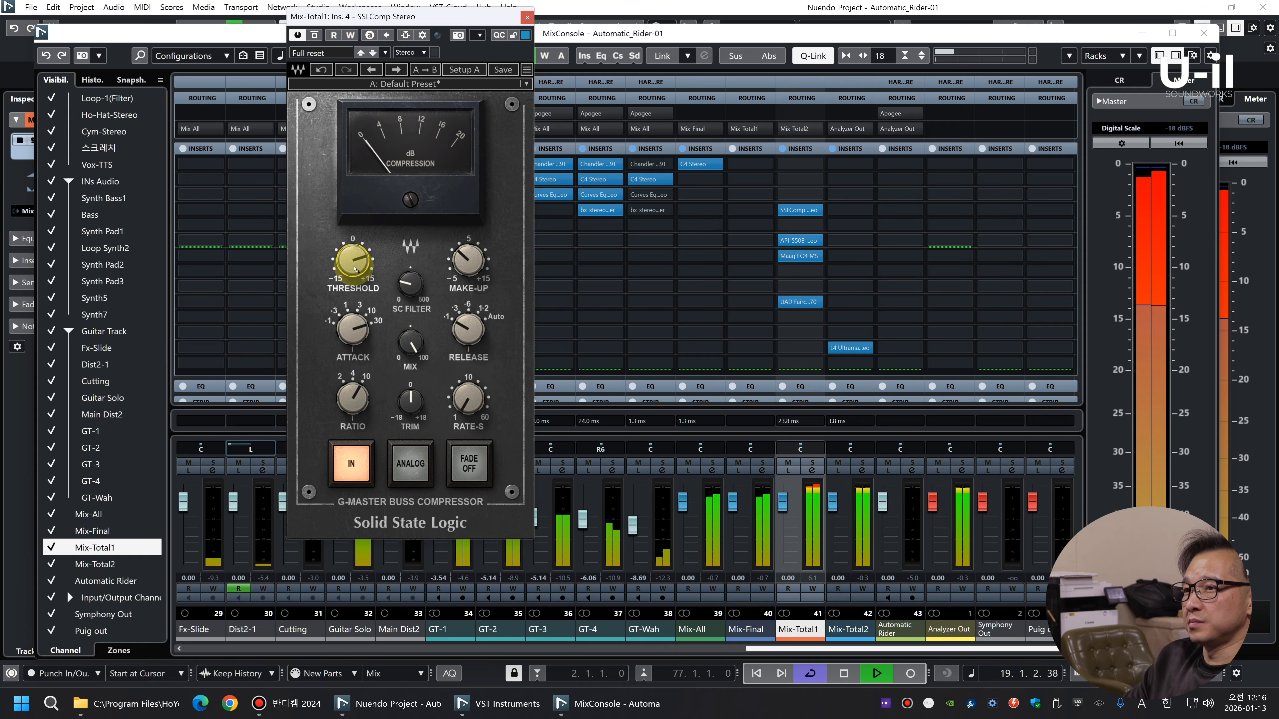
left_click_drag(464, 261, 464, 263)
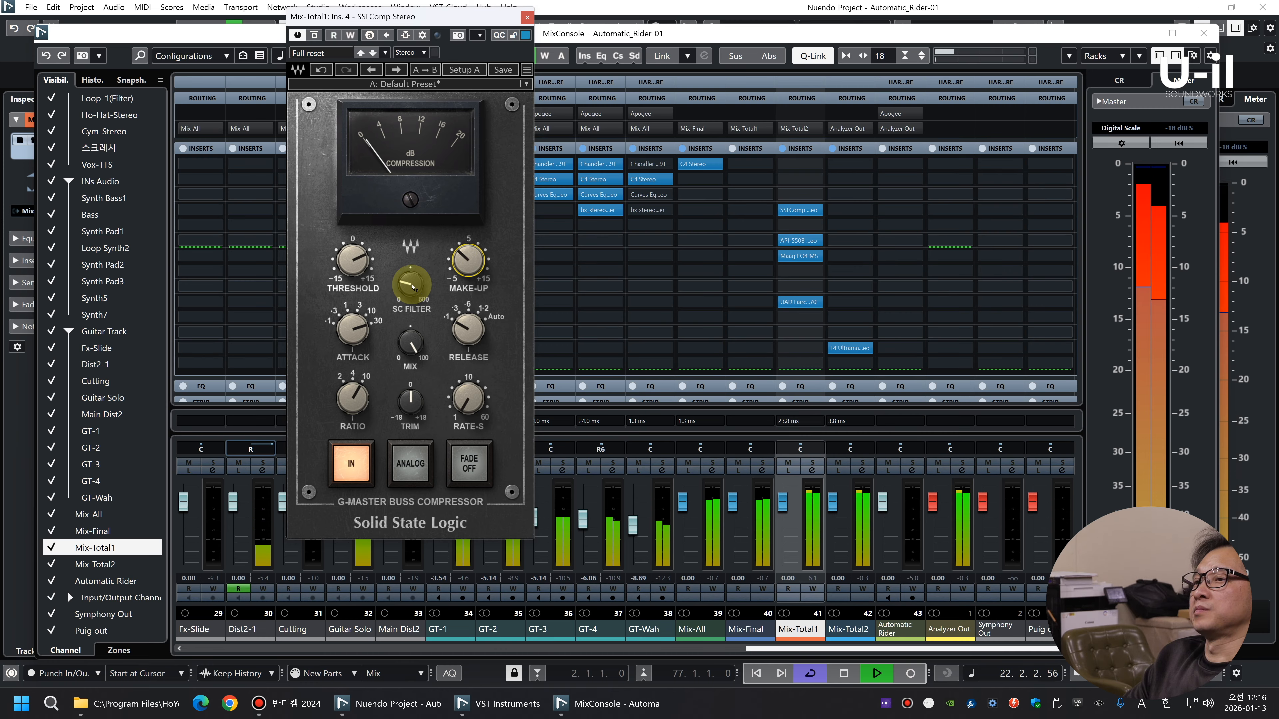
left_click_drag(354, 264, 354, 265)
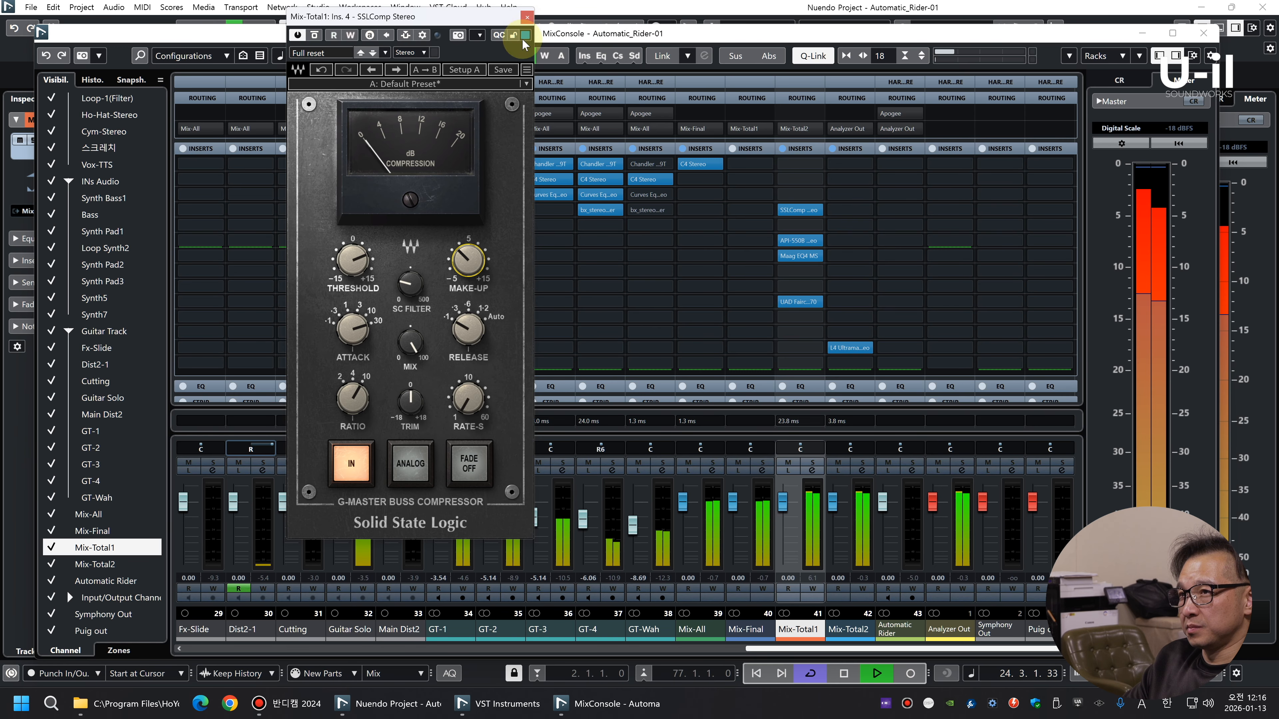
left_click(528, 18)
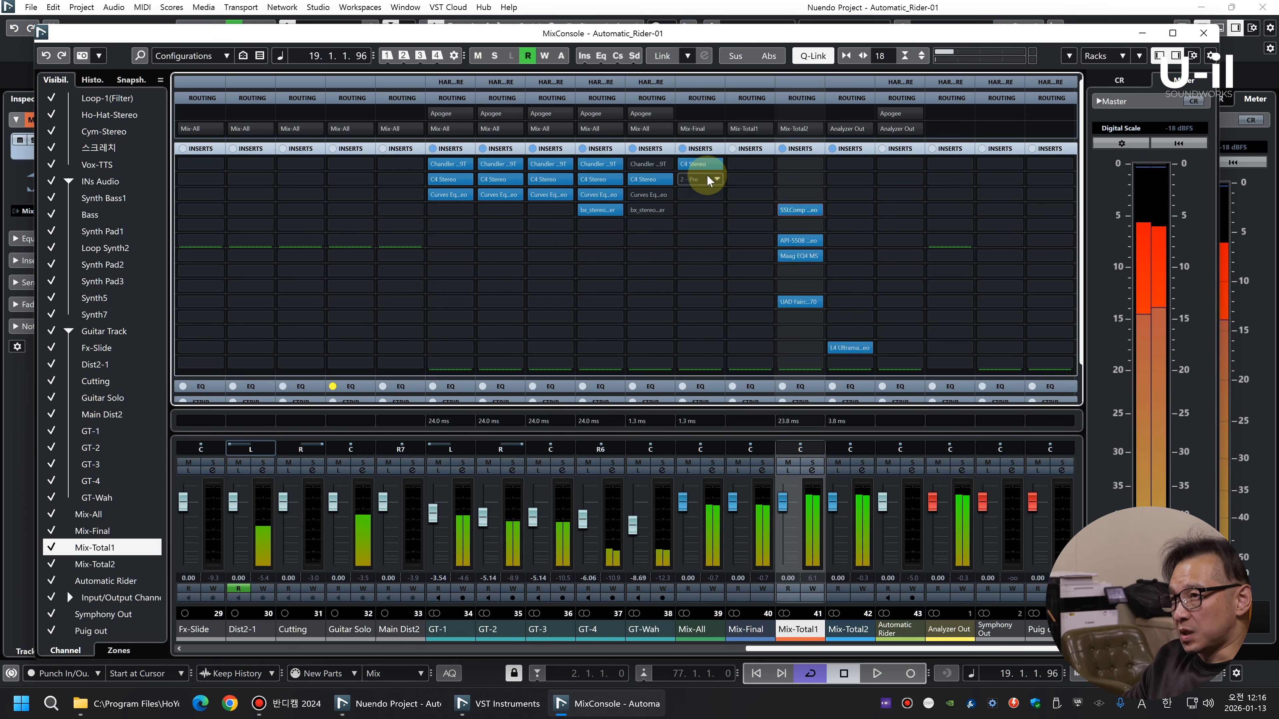
Insert bx_dynEQ V2 in slot 2 of the Mix-All channel and load the preset named 1
left_click(706, 177)
type("dyne")
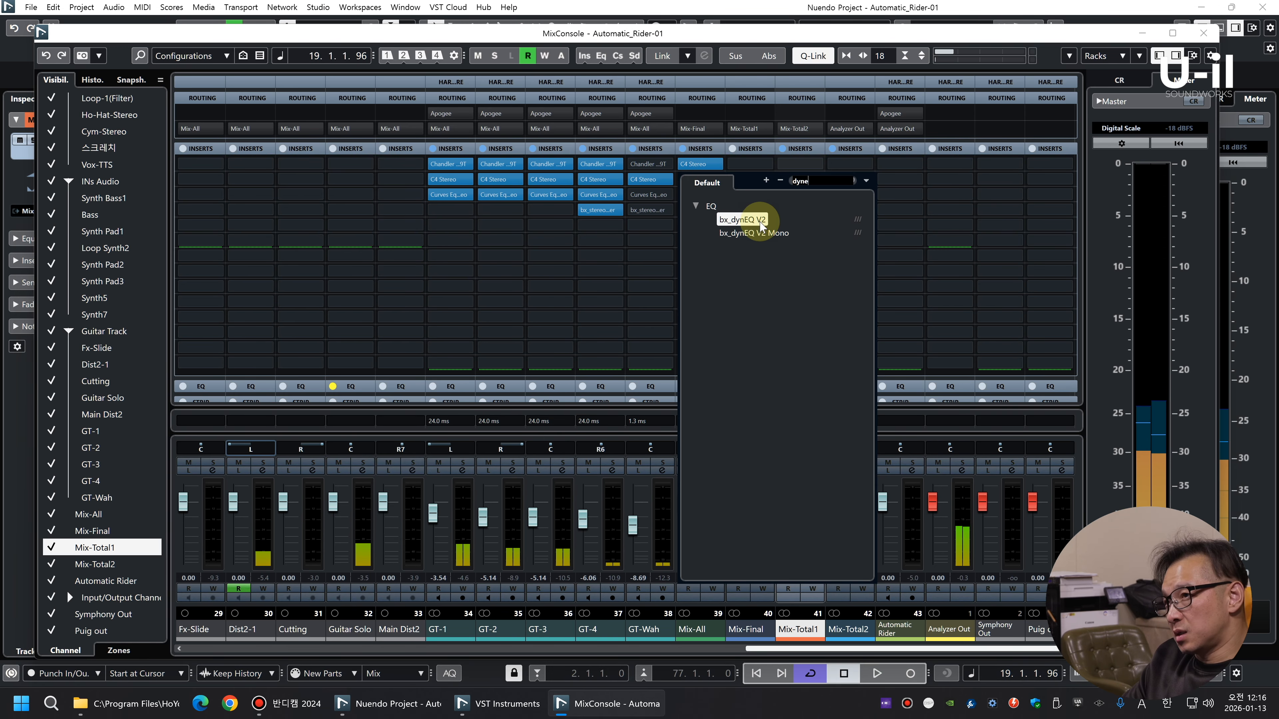
left_click(760, 221)
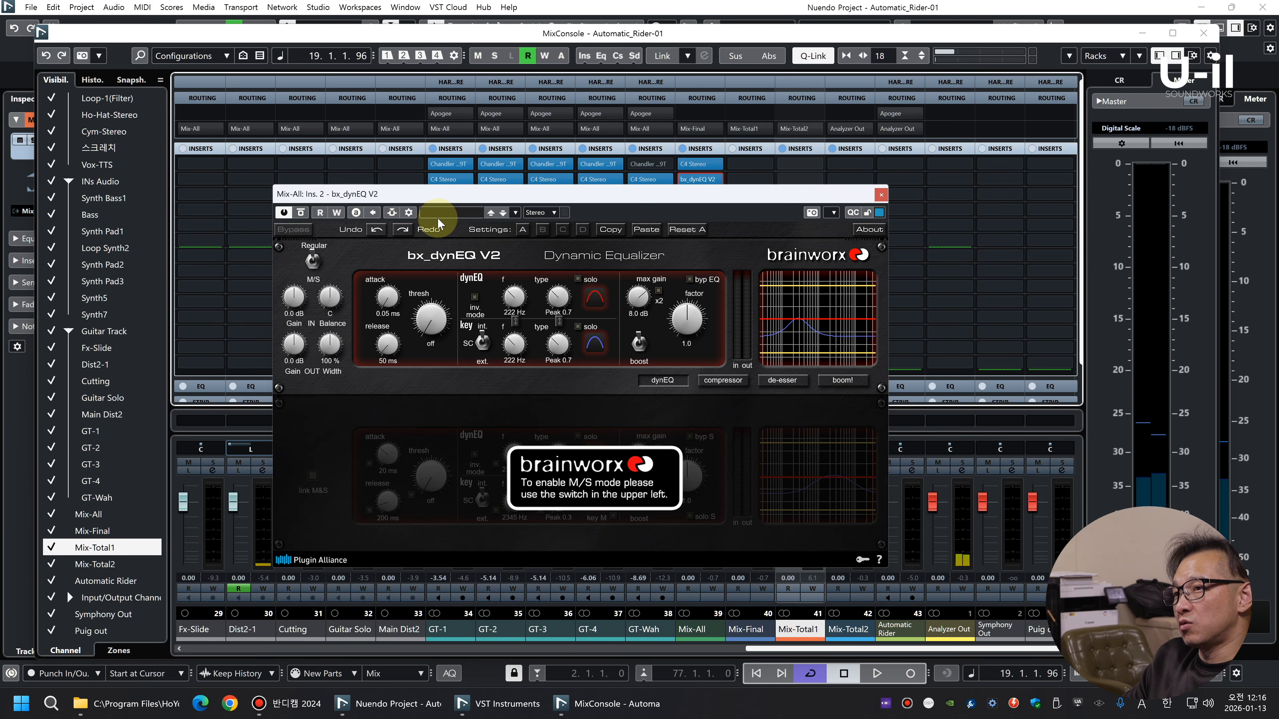
left_click(438, 219)
double_click(457, 419)
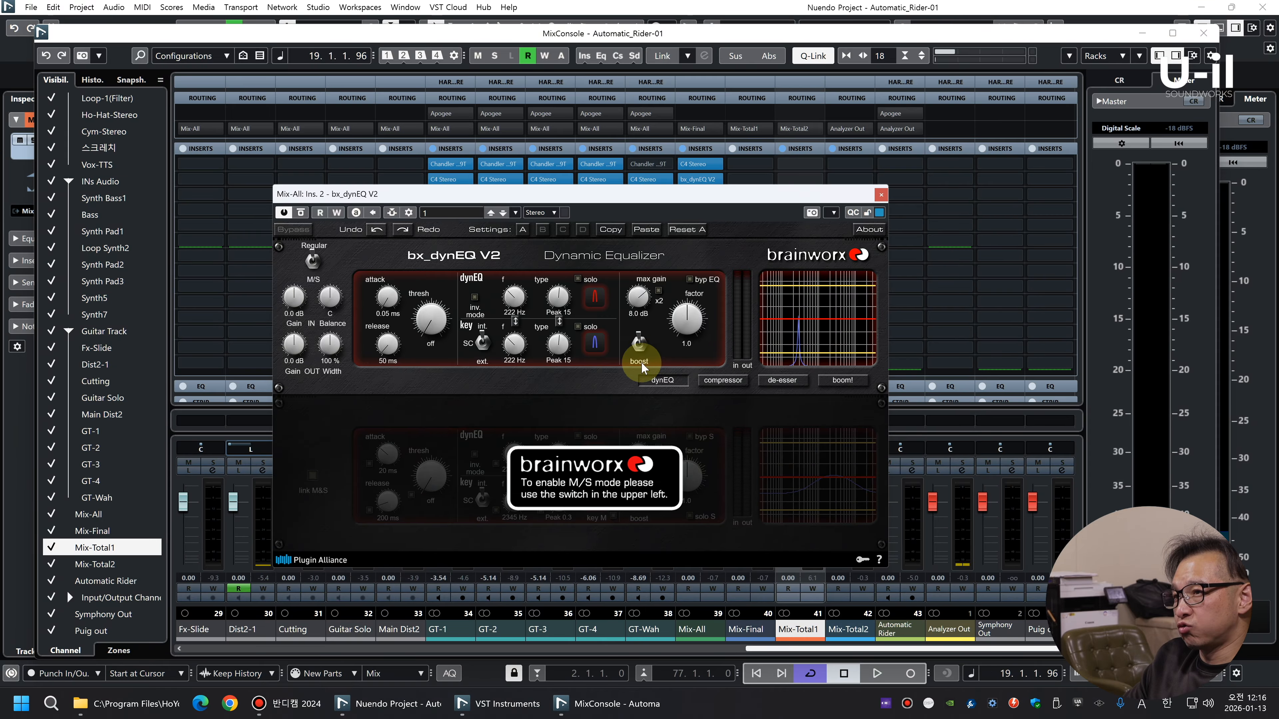
Switch the dynamic EQ to cut, solo its key filter during playback and tune the frequency to 117 Hz
key("space")
left_click(523, 348)
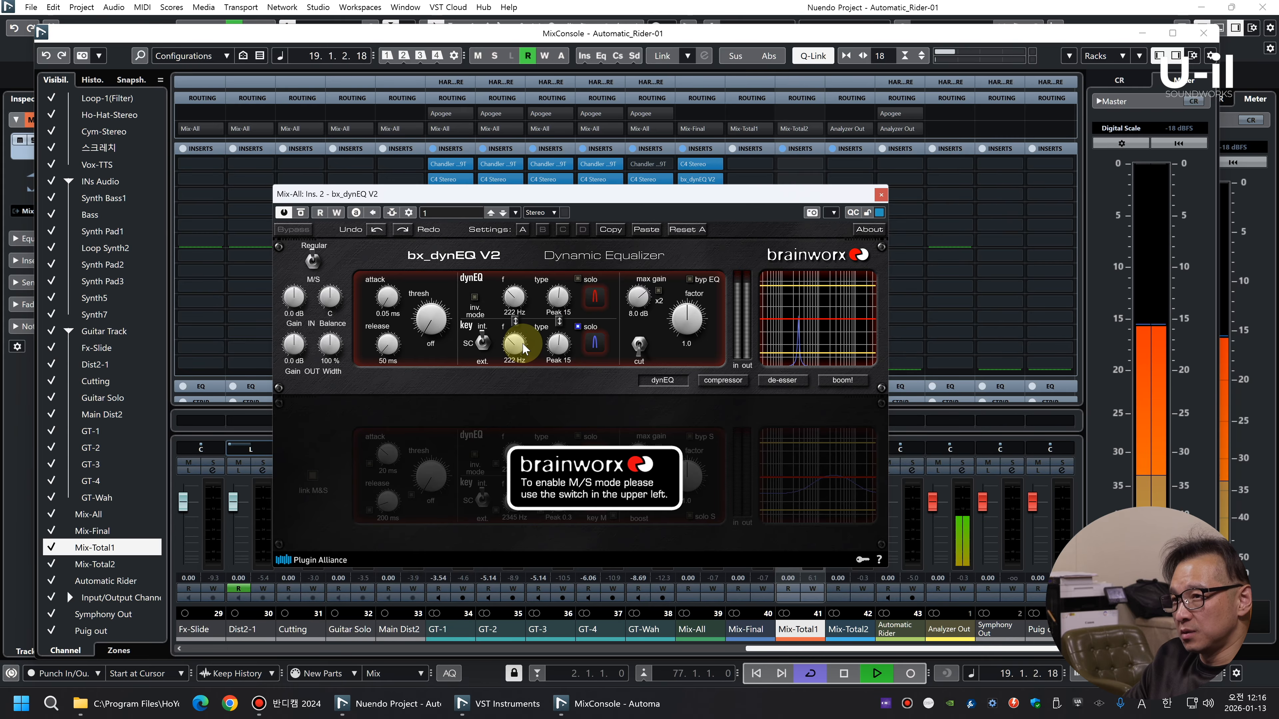
scroll(519, 351, "down", 1)
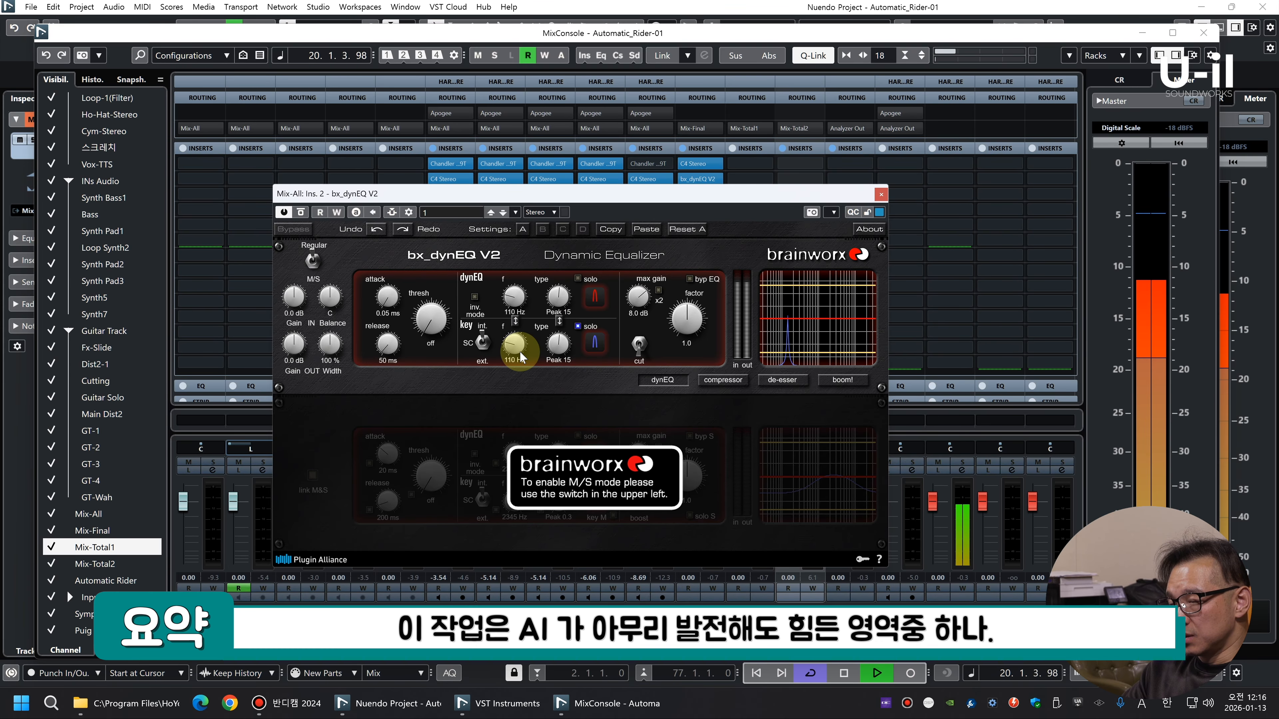
left_click(520, 345)
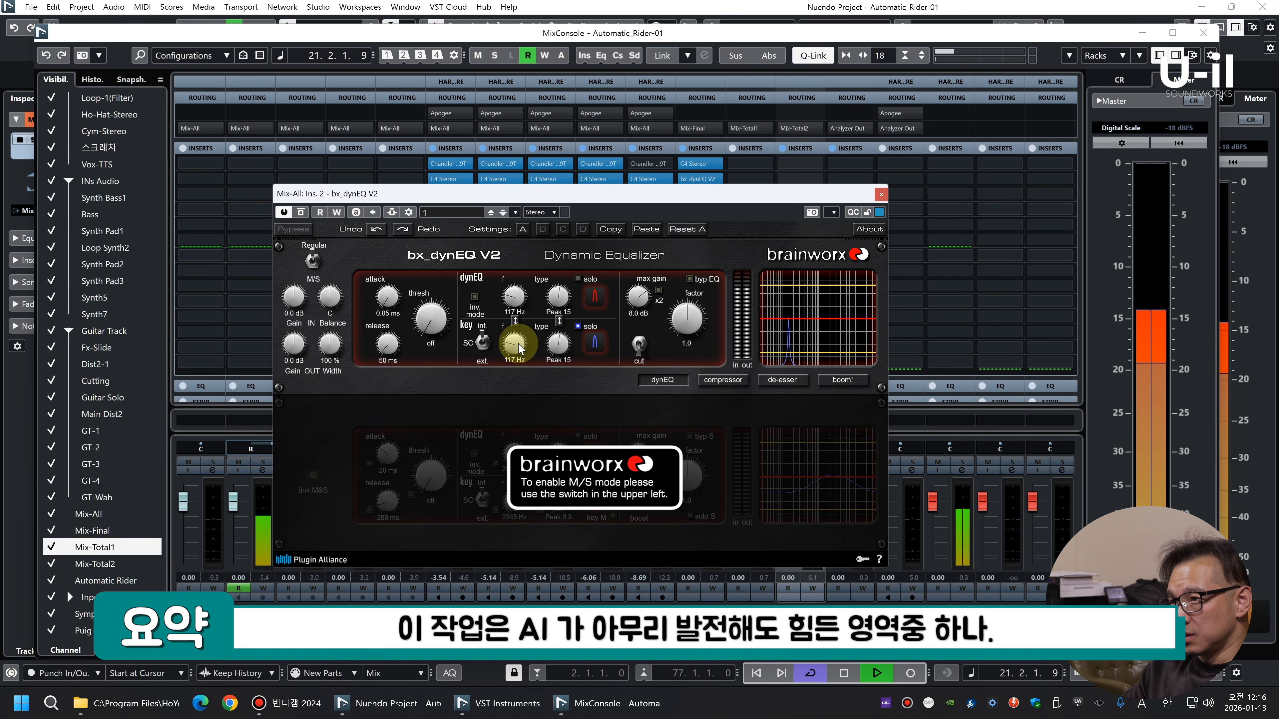
Set the 117 Hz band to -29.5 dB threshold, 150 ms attack, 86 ms release and 3.6 dB max gain, with key solo off
left_click_drag(429, 321, 419, 258)
left_click_drag(388, 349, 388, 338)
key("space")
left_click_drag(639, 298, 636, 338)
left_click(577, 326)
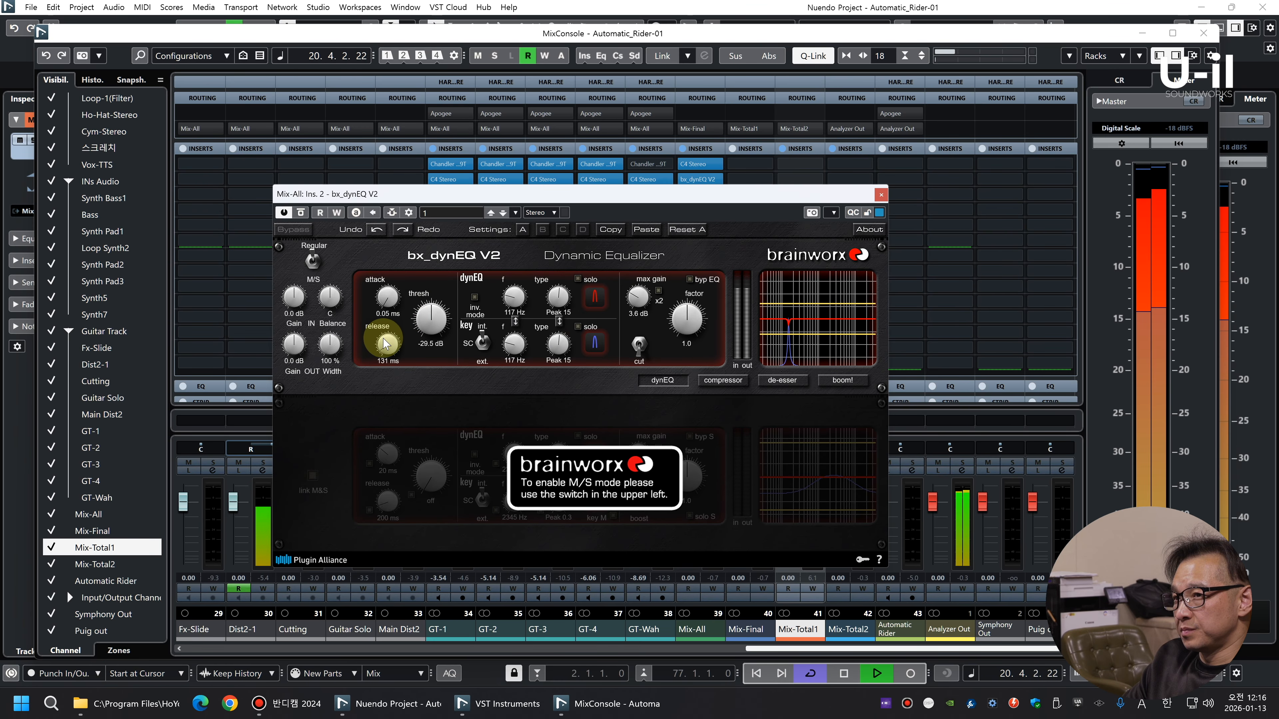
left_click_drag(392, 313, 378, 224)
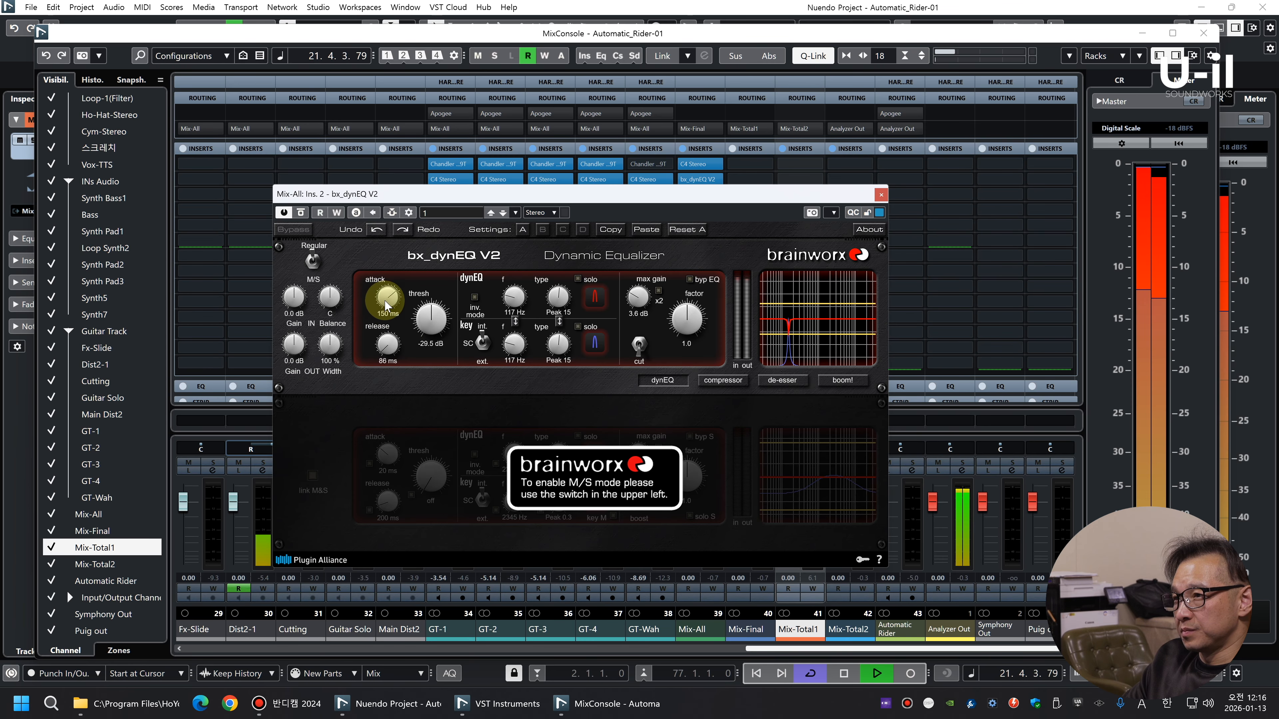
left_click(881, 195)
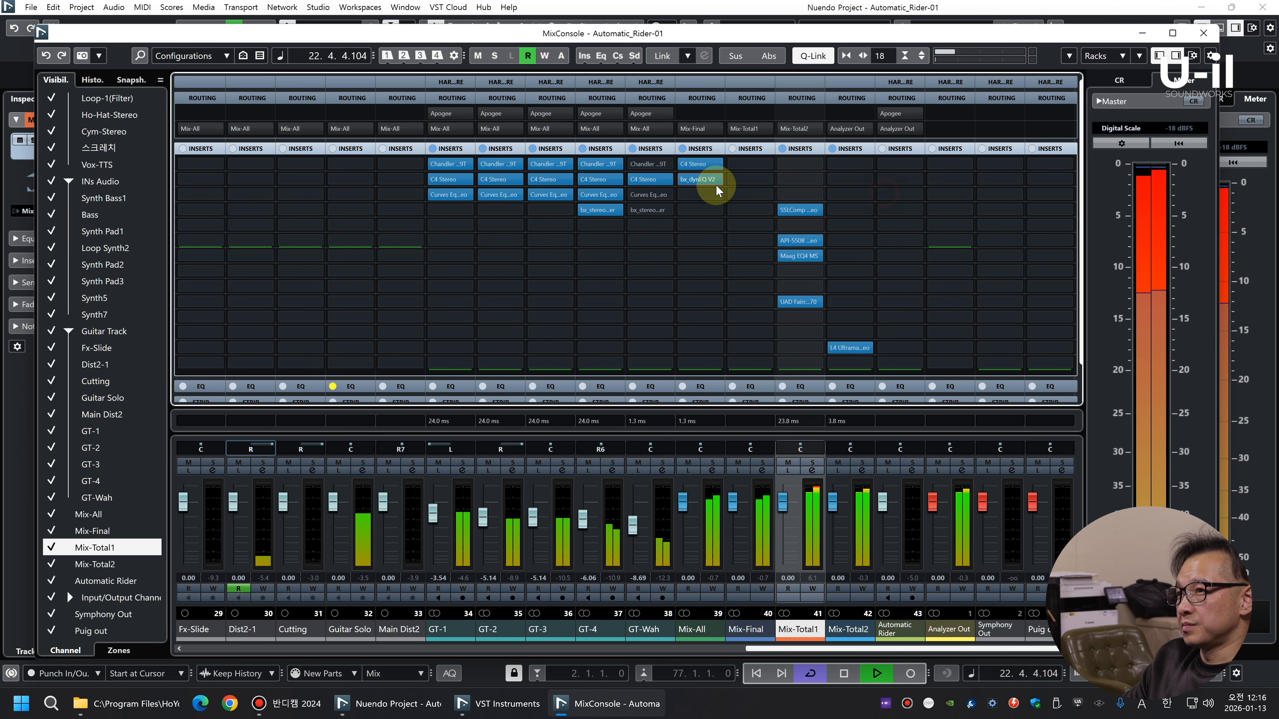
Duplicate the bx_dynEQ V2 into slot 3 of Mix-All and tune its soloed key filter to 87 Hz
left_click(698, 195)
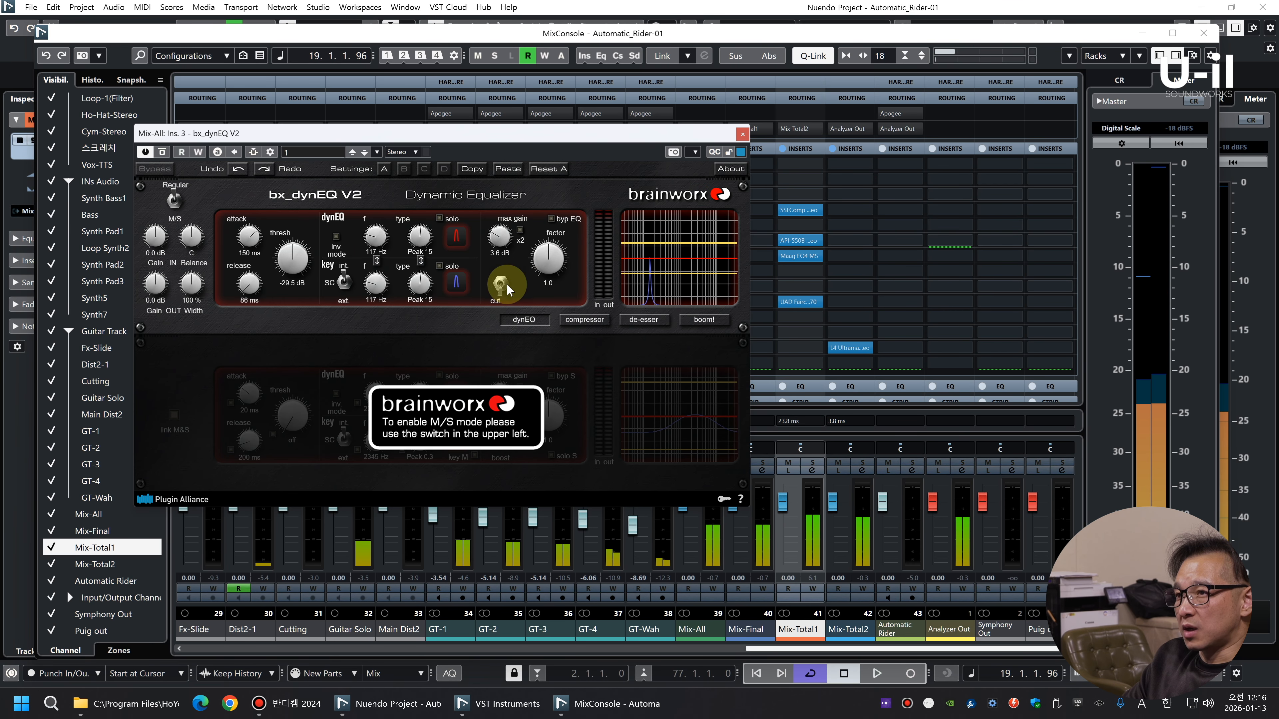
left_click_drag(471, 134, 718, 142)
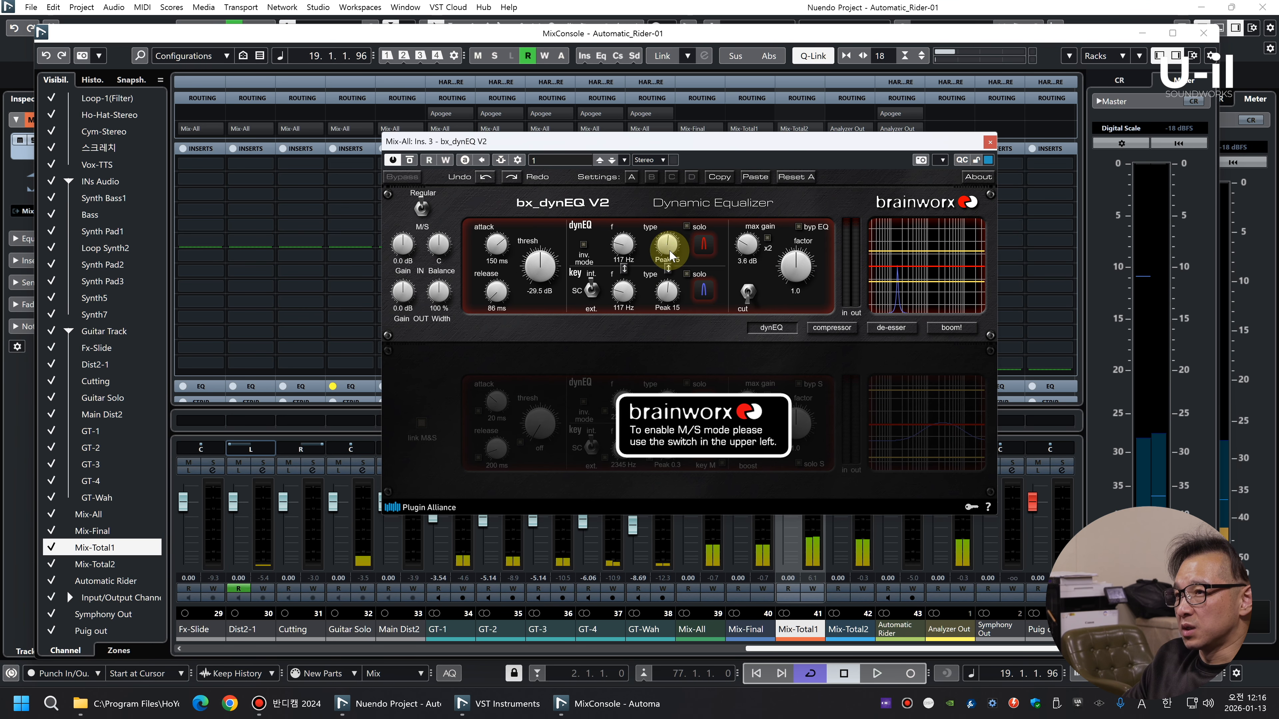
left_click(686, 275)
key("space")
left_click_drag(636, 297, 632, 298)
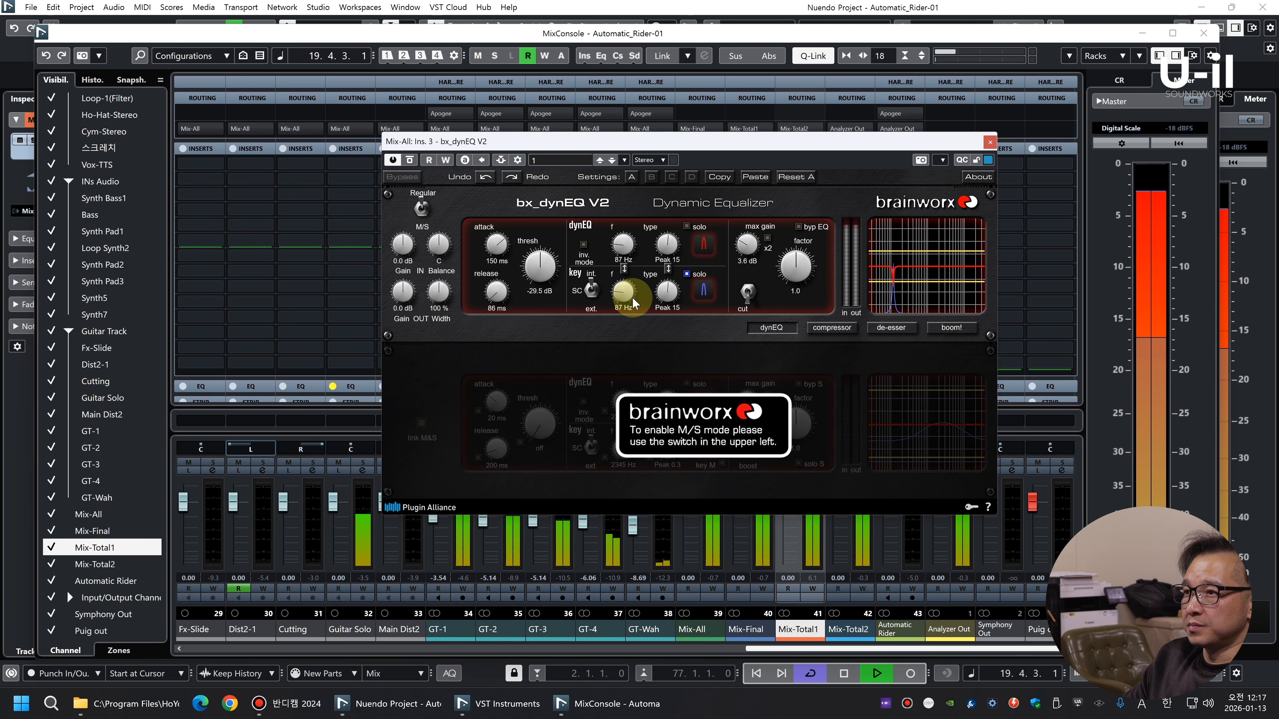
Set the 87 Hz band to -25.0 dB threshold, 2.7 ms attack and 90 ms release, and turn off key solo
mouse_move(545, 267)
left_mouse_down()
mouse_move(499, 294)
mouse_move(538, 273)
left_mouse_up()
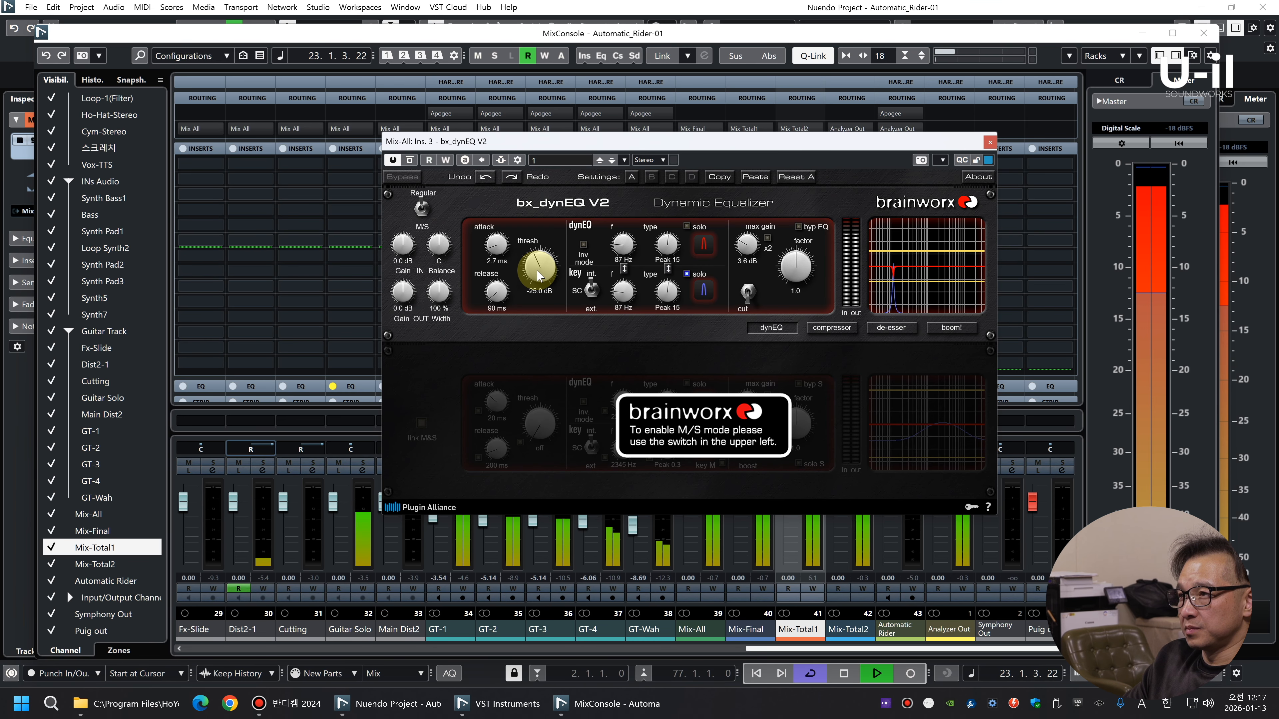
left_click(686, 274)
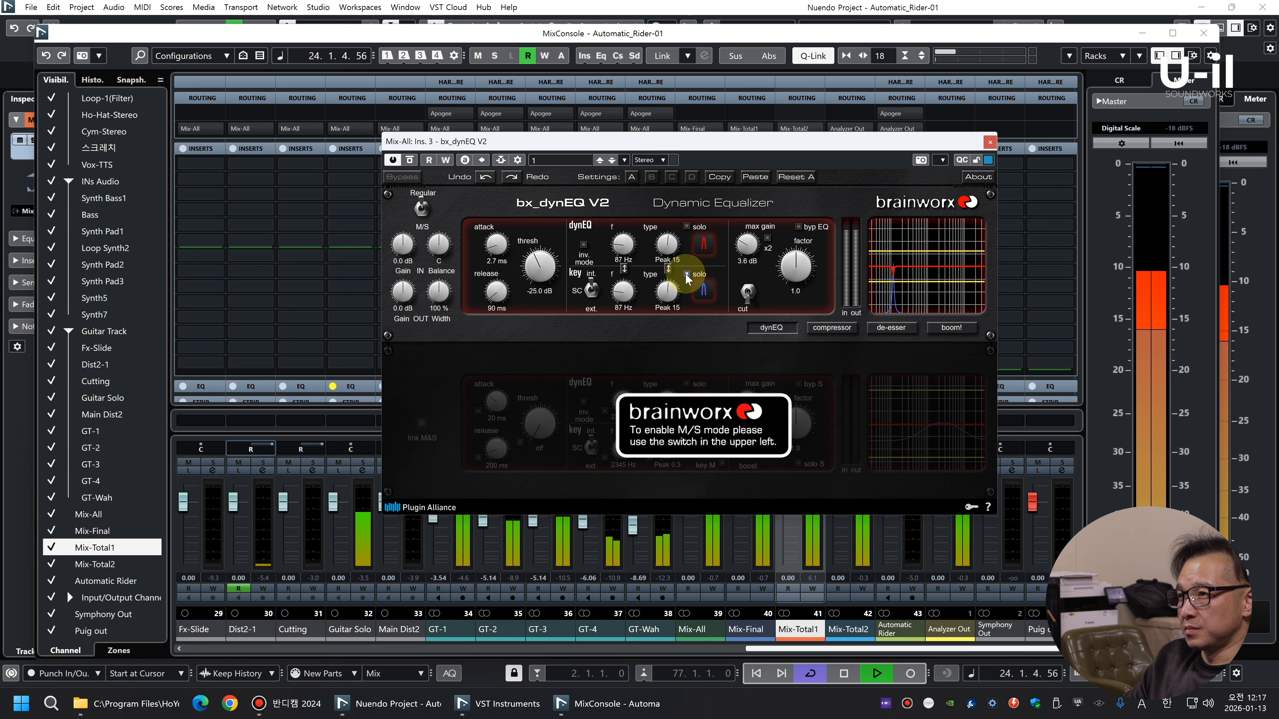
left_click(686, 274)
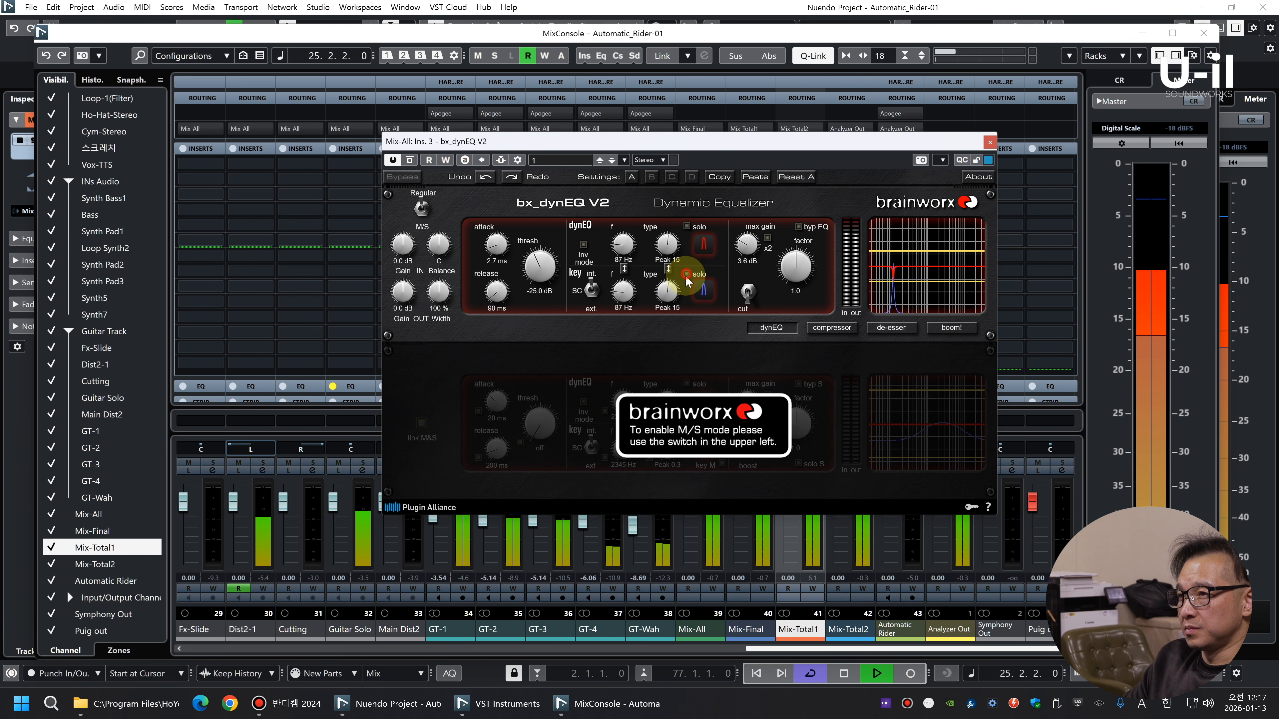
left_click(989, 142)
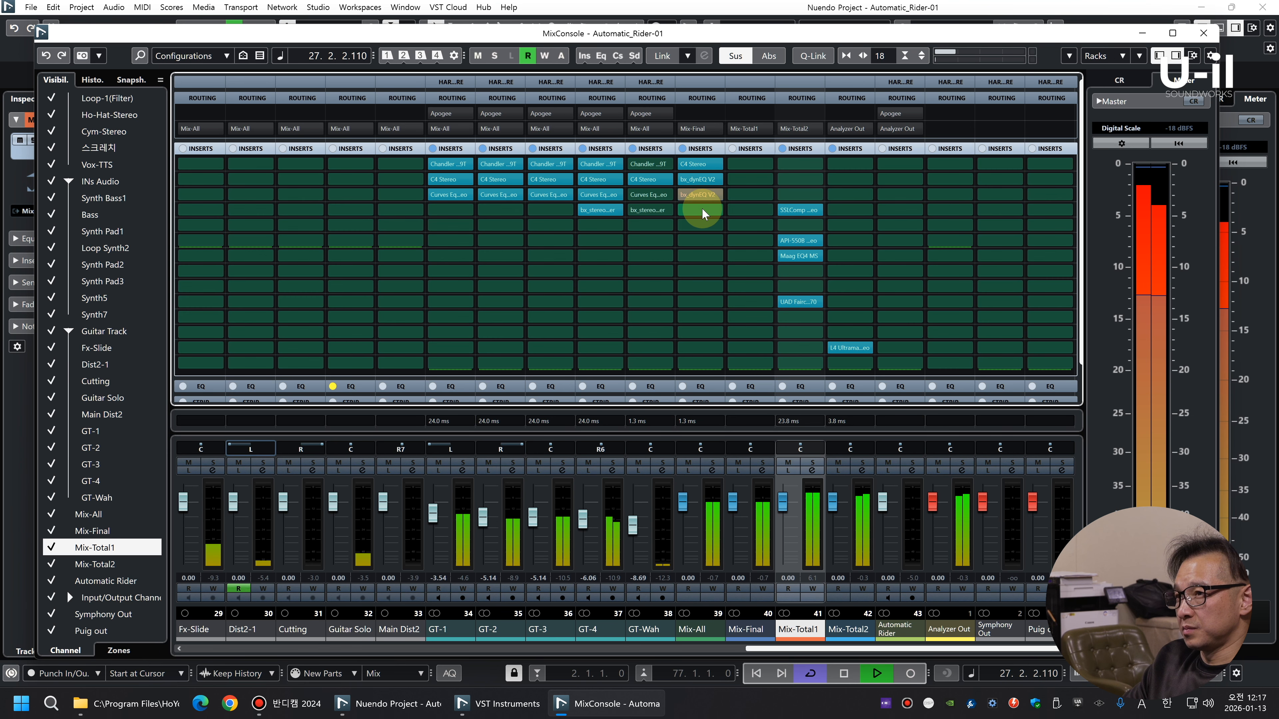
Duplicate the bx_dynEQ V2 into slot 4 of Mix-All and sweep its soloed key filter, settling on 97 Hz
left_click(701, 208)
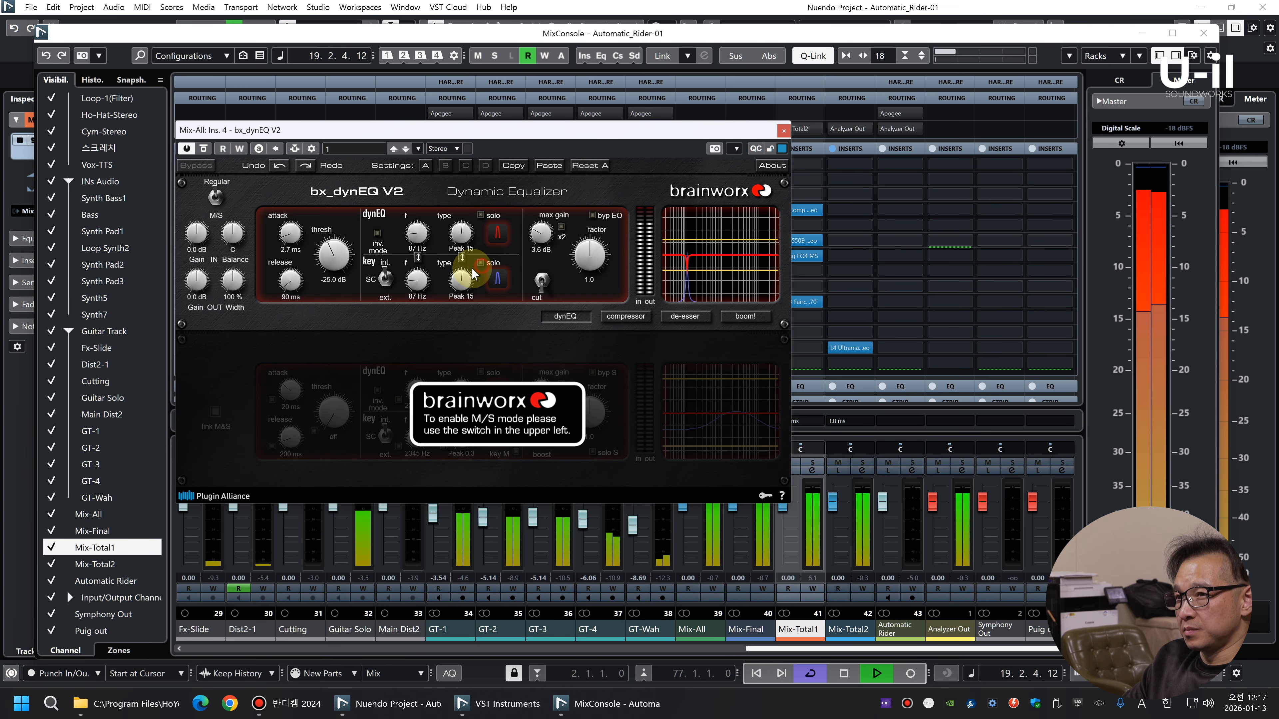
left_click(480, 262)
scroll(417, 283, "down", 3)
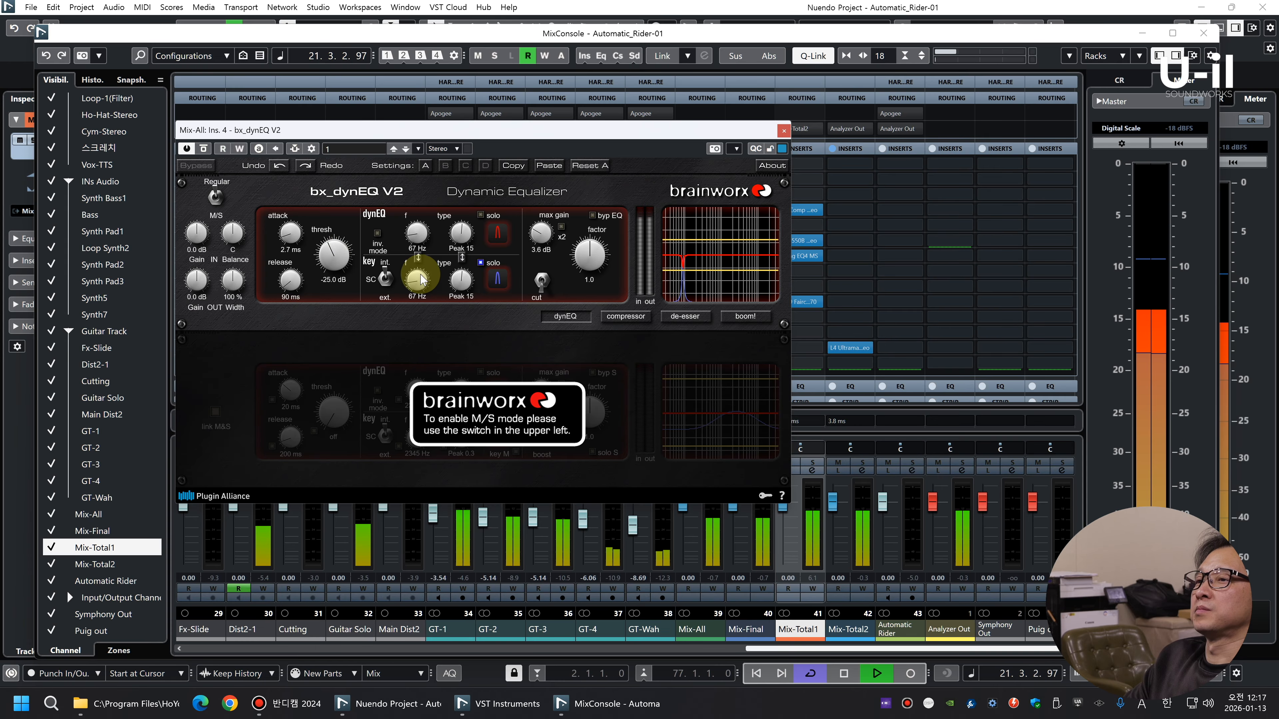
scroll(421, 280, "down", 1)
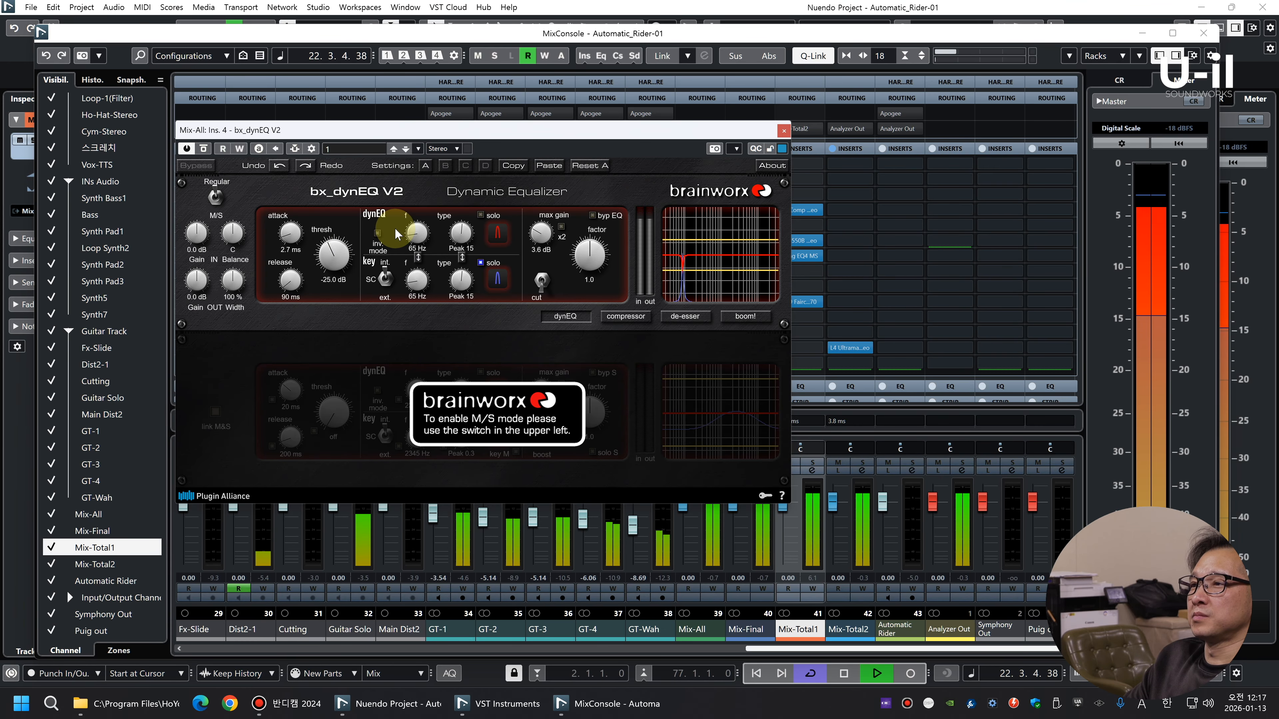
scroll(416, 283, "down", 2)
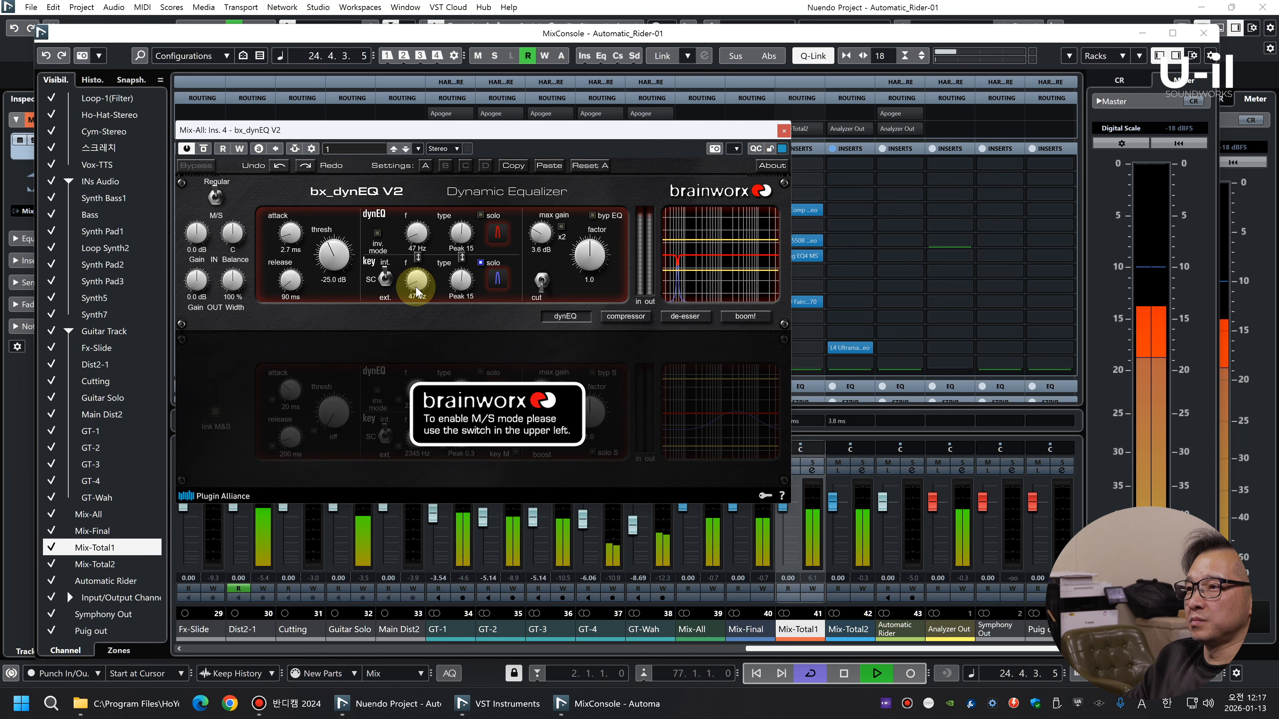
scroll(416, 290, "down", 1)
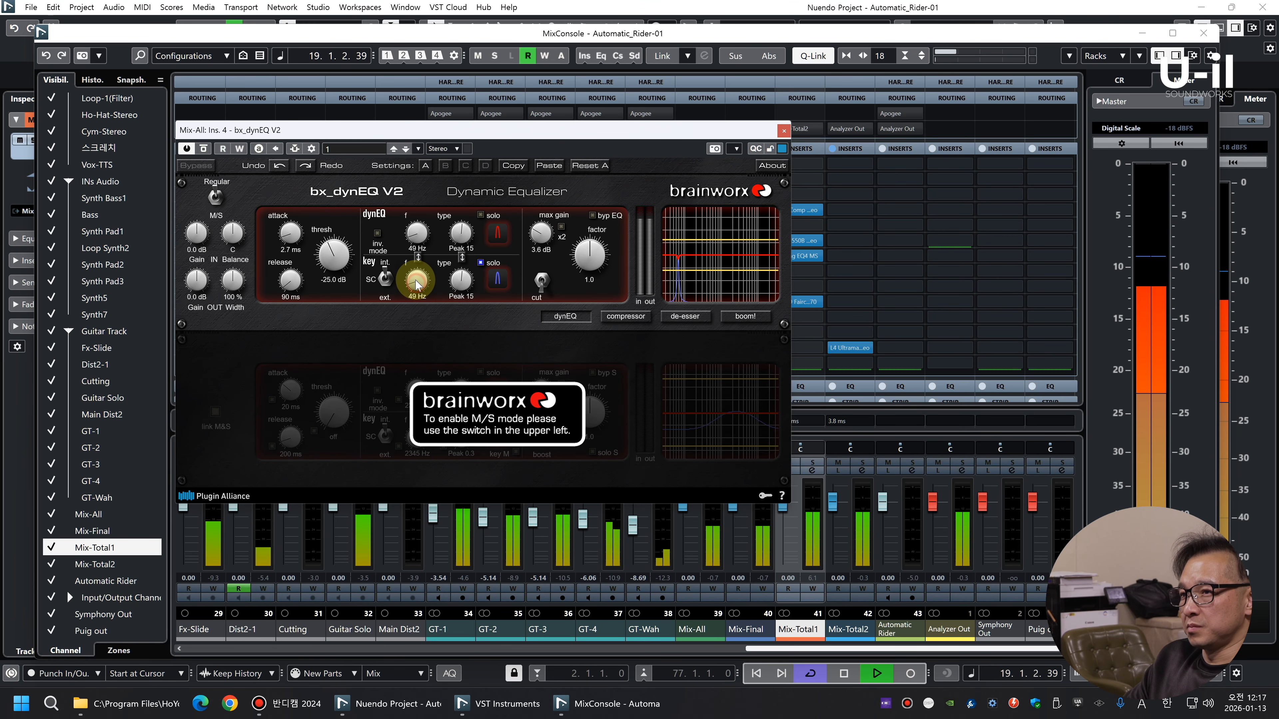
left_click_drag(416, 283, 416, 277)
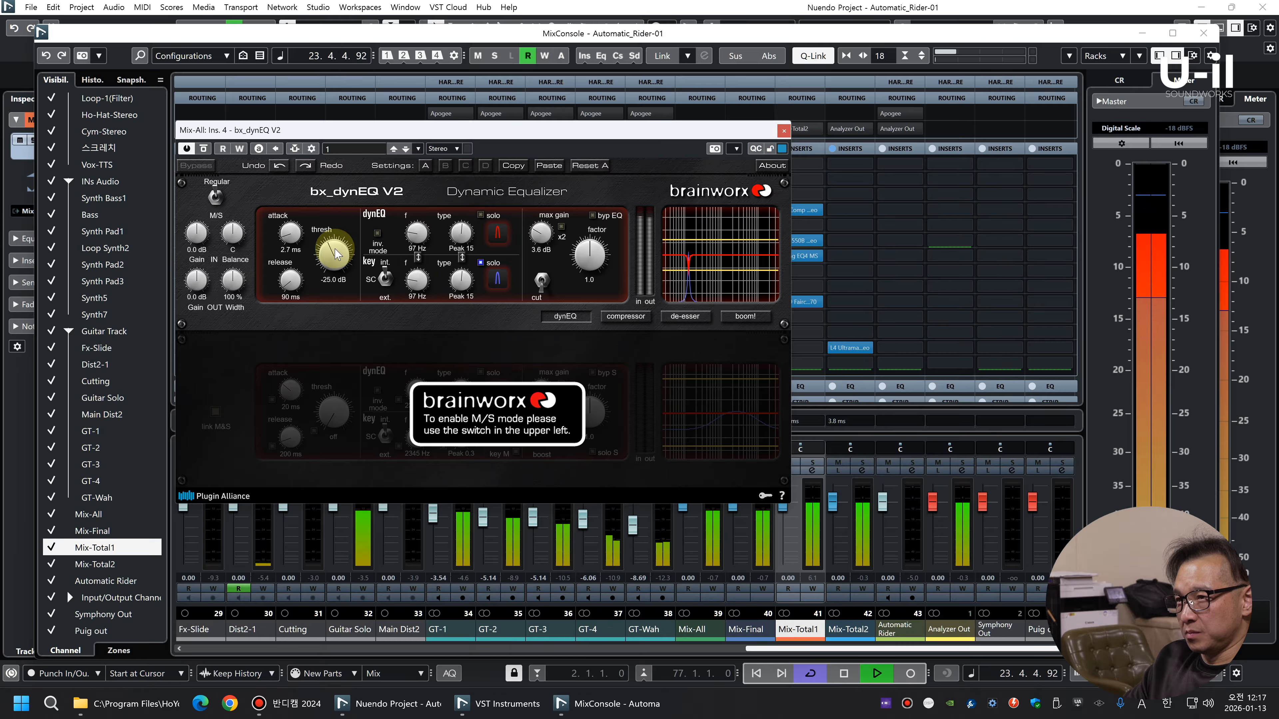
Set the 97 Hz band's threshold to -22.1 dB, turn off key solo and close the plug-in
scroll(331, 255, "up", 1)
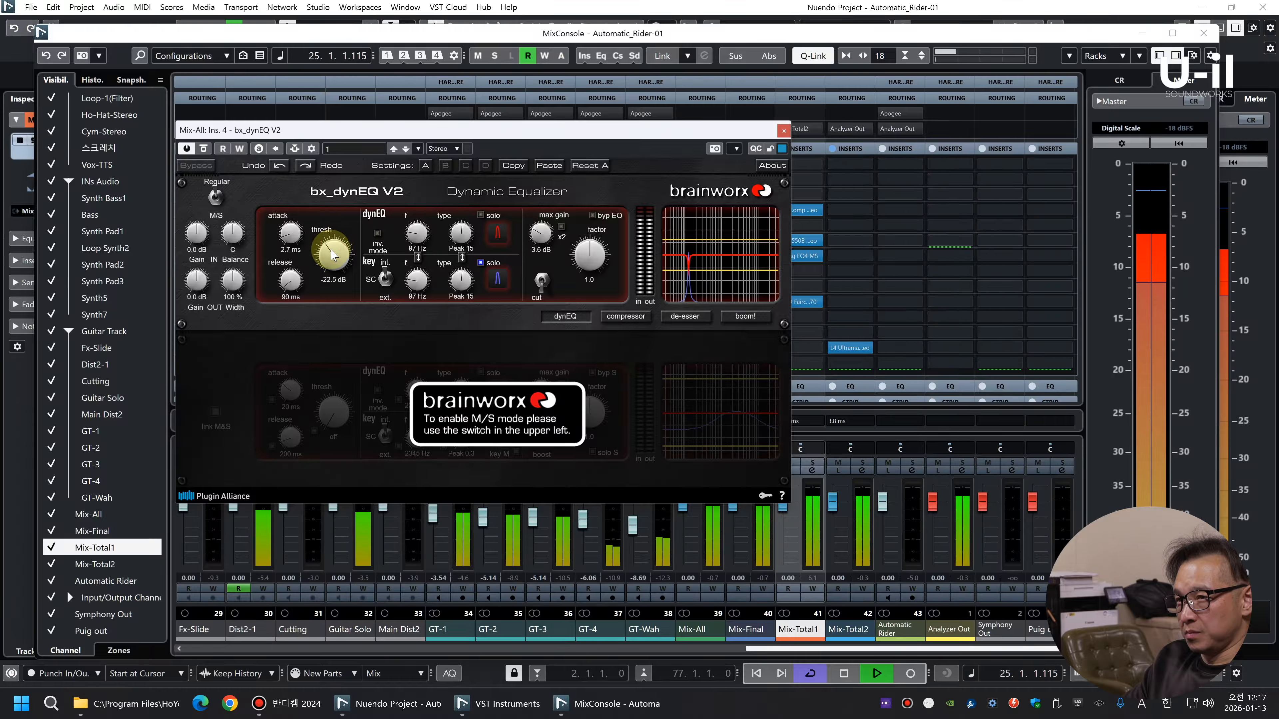
scroll(331, 251, "up", 1)
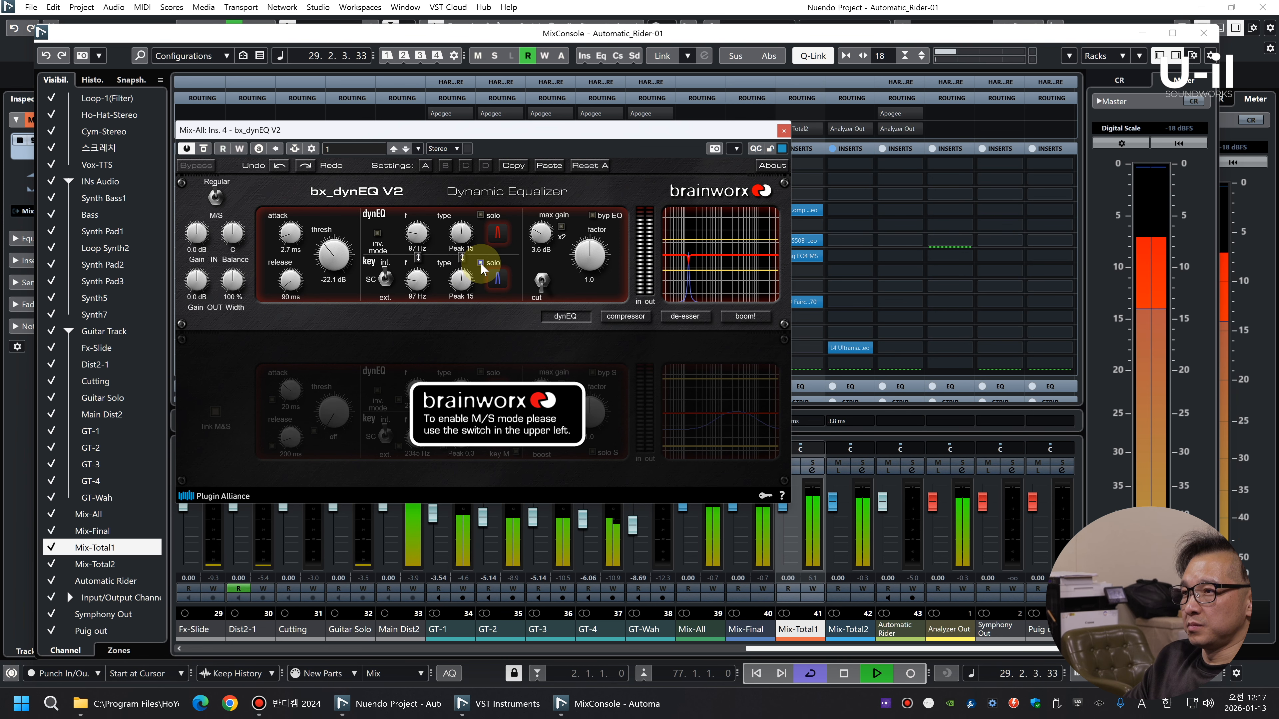
key("space")
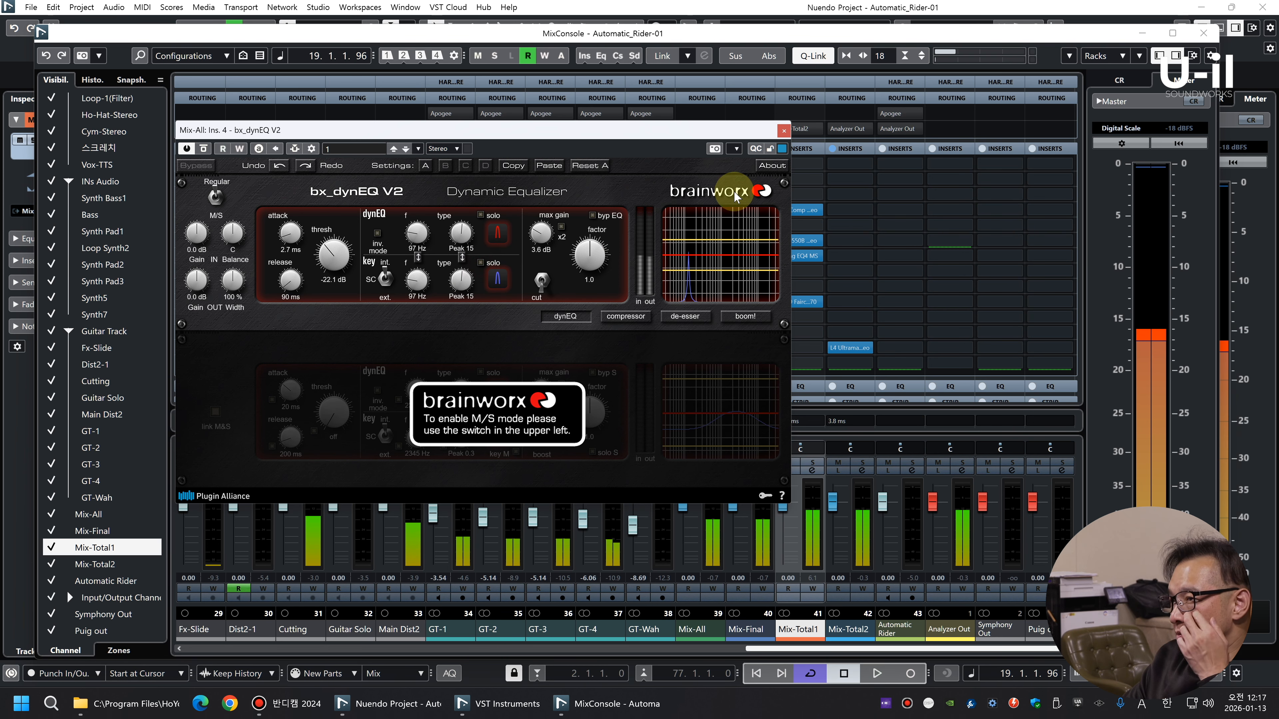
left_click(783, 131)
Duplicate the bx_dynEQ V2 into slot 5 of Mix-All and tune it to 144 Hz using key solo
left_click_drag(698, 209, 689, 226)
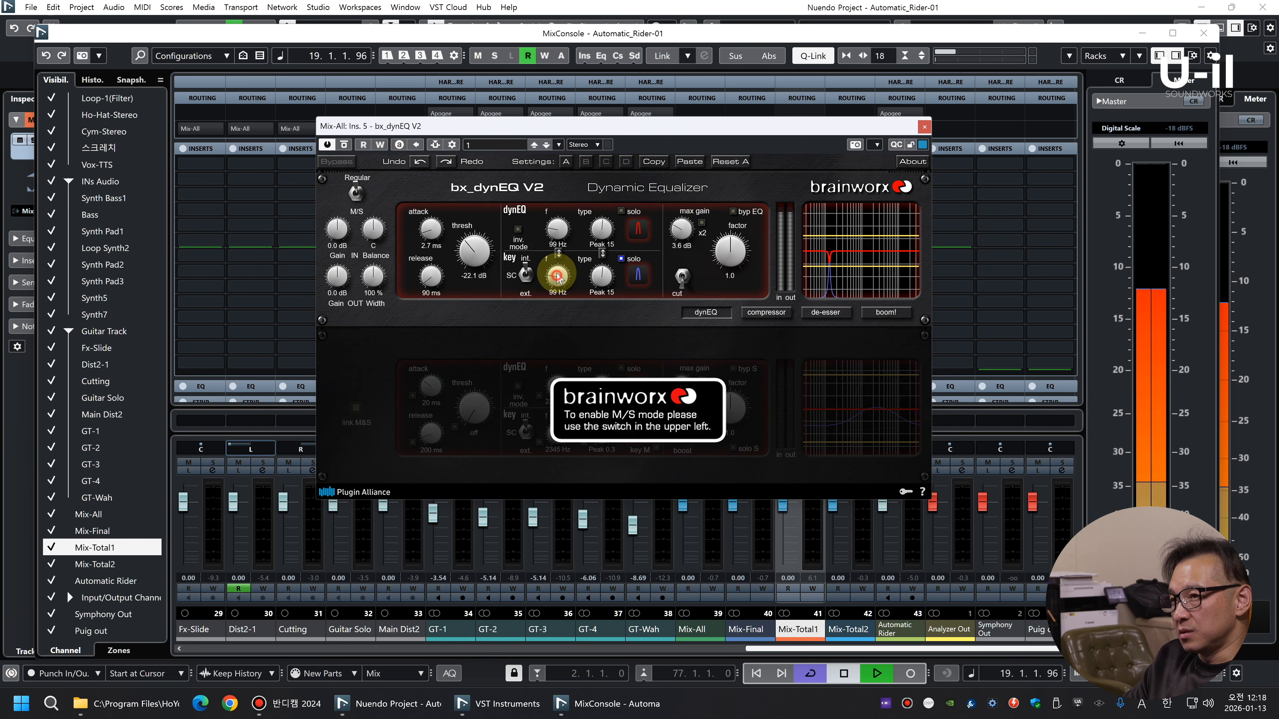
left_click_drag(556, 273, 557, 271)
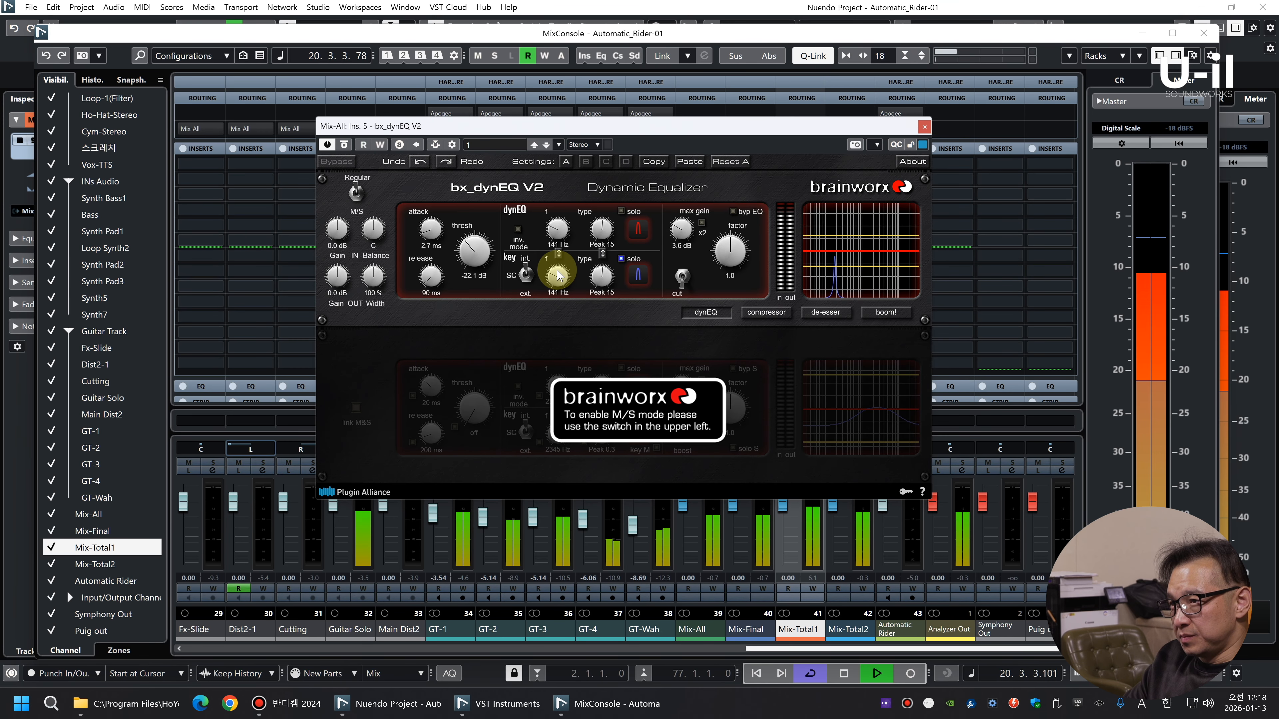
left_click_drag(559, 275, 559, 274)
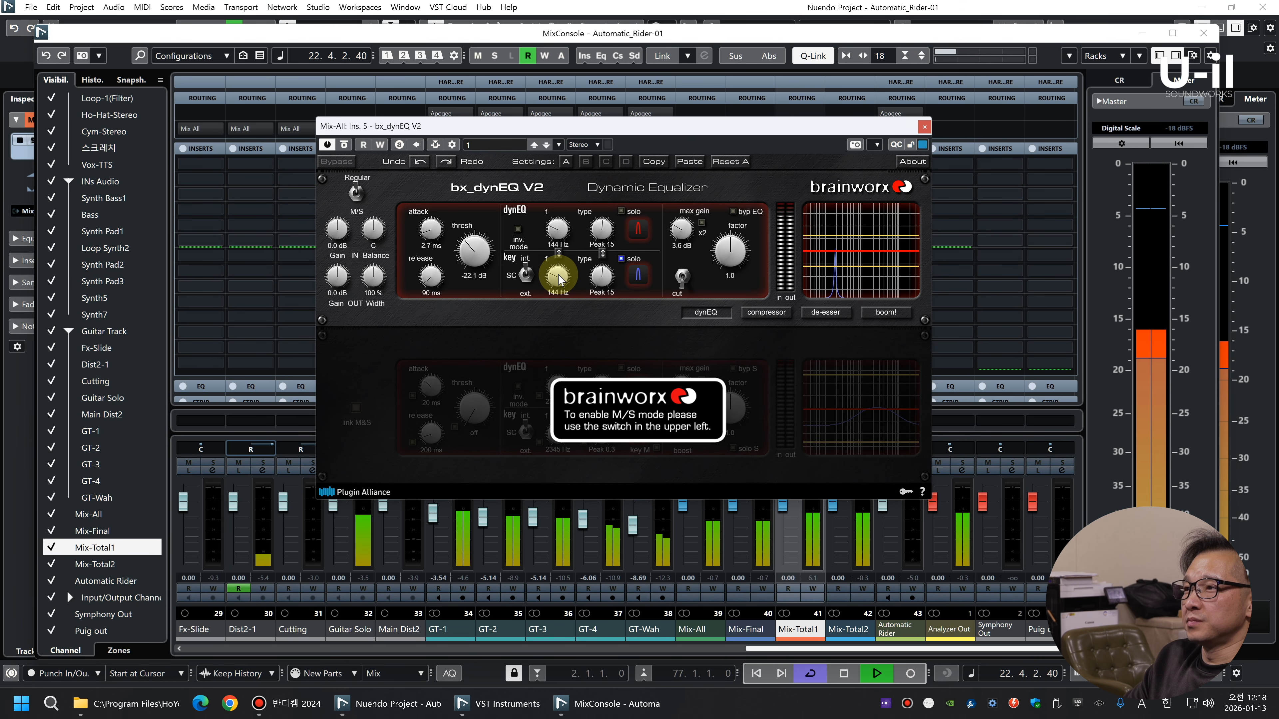
left_click(621, 258)
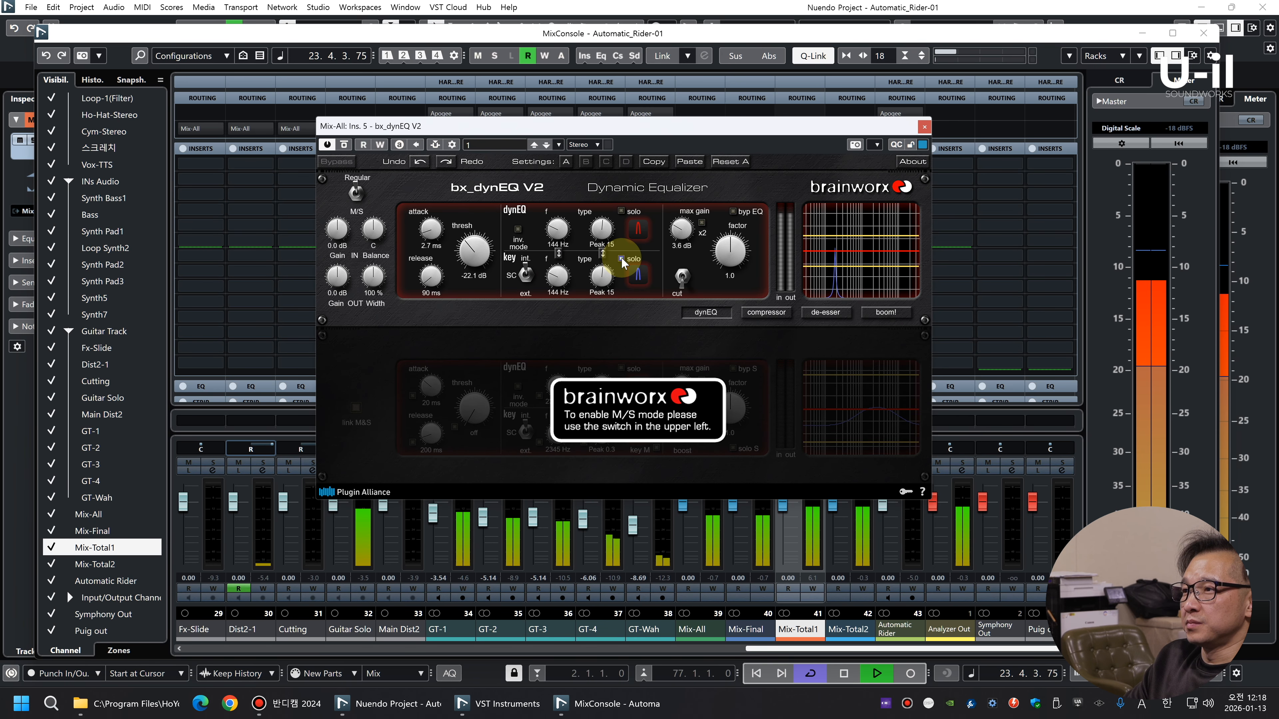
left_click(924, 127)
key("space")
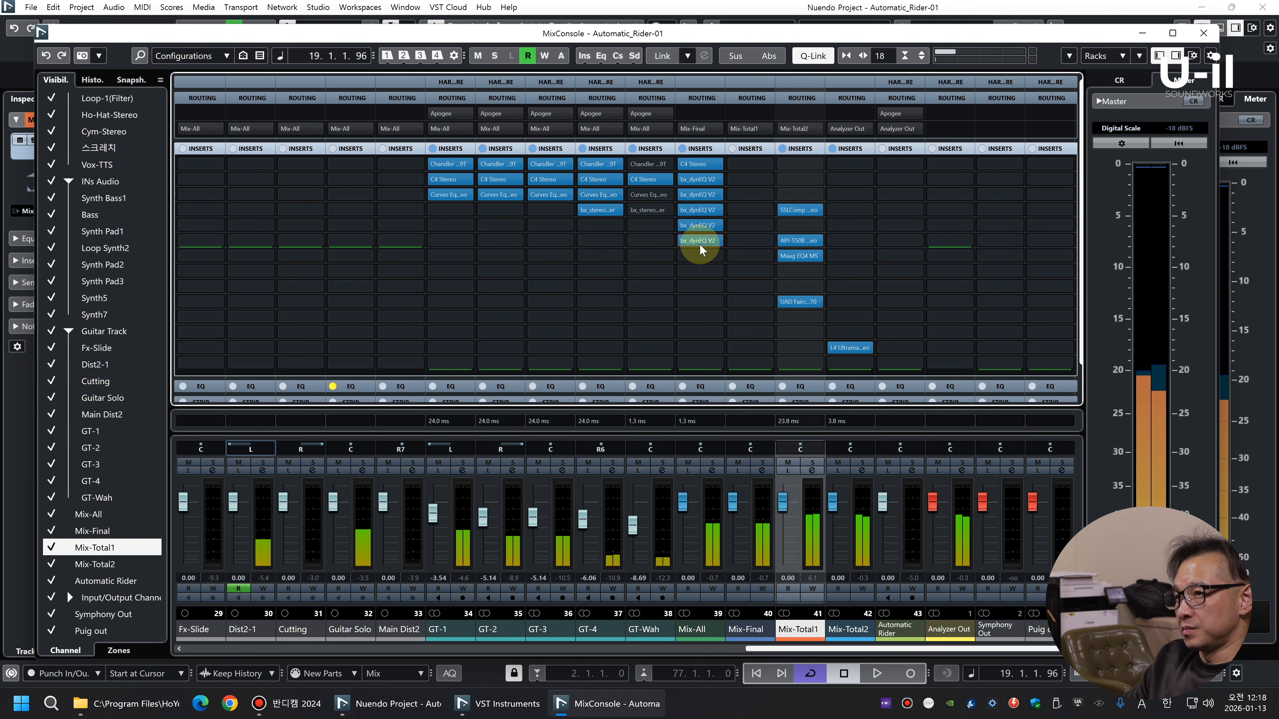
Tune the bx_dynEQ V2 in slot 6 of Mix-All to 177 Hz during playback, turn off key solo and close it
left_click(699, 242)
key("space")
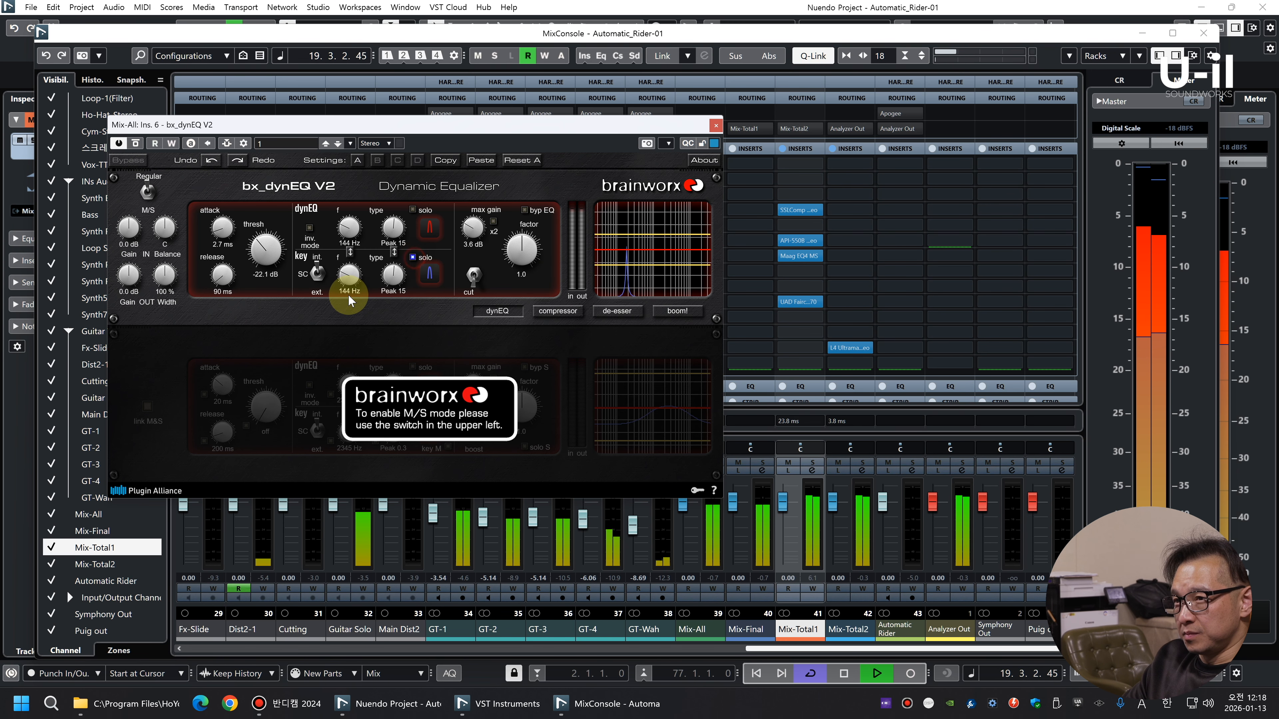
left_click_drag(352, 276, 352, 270)
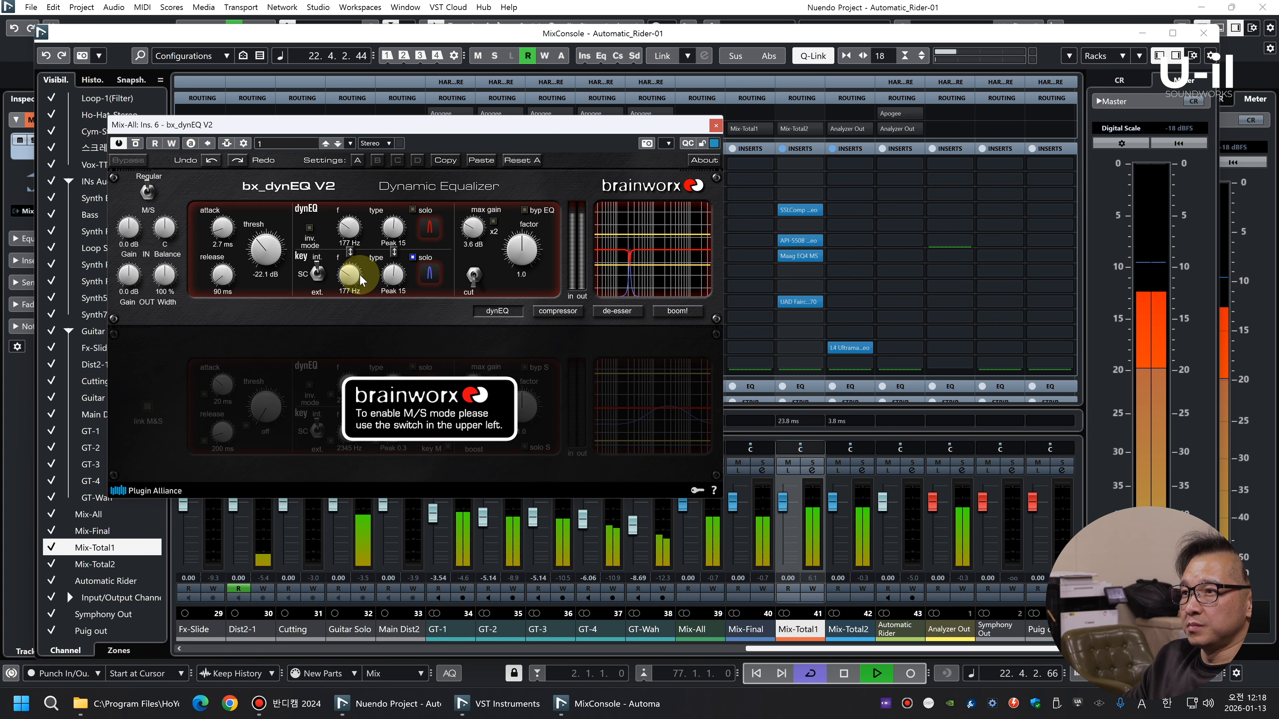
left_click(419, 259)
left_click(413, 256)
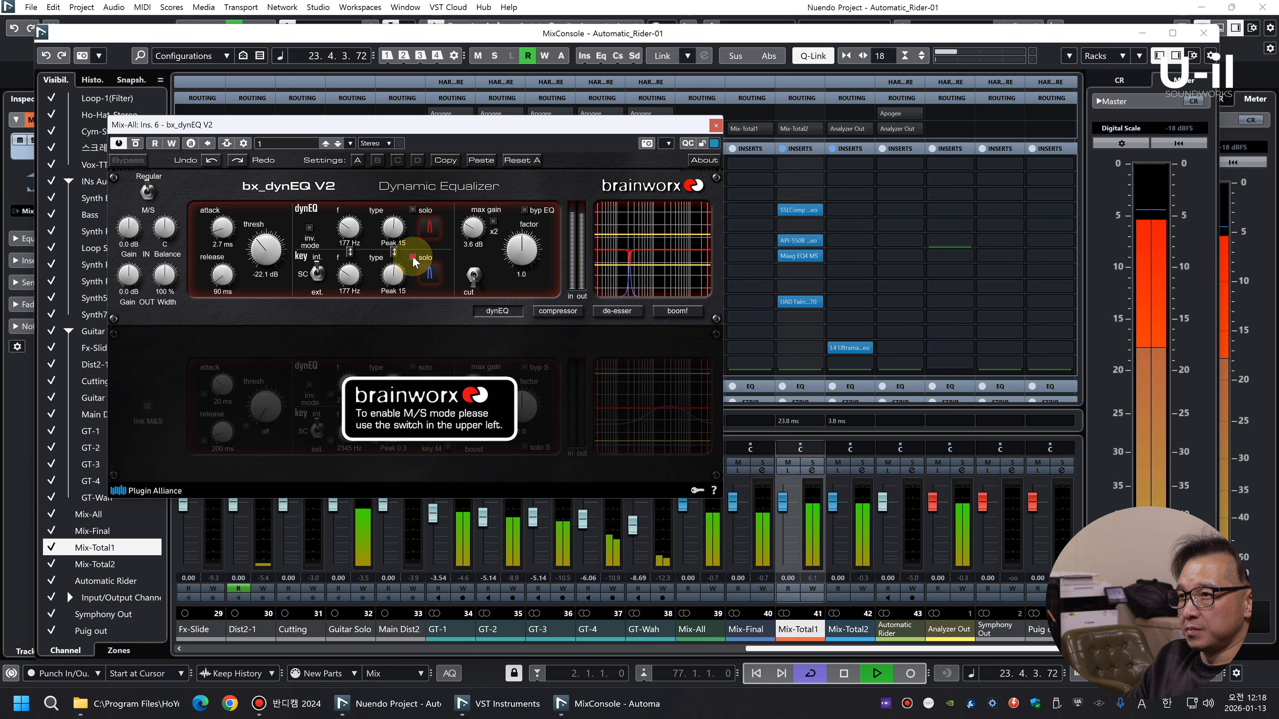
left_click(718, 124)
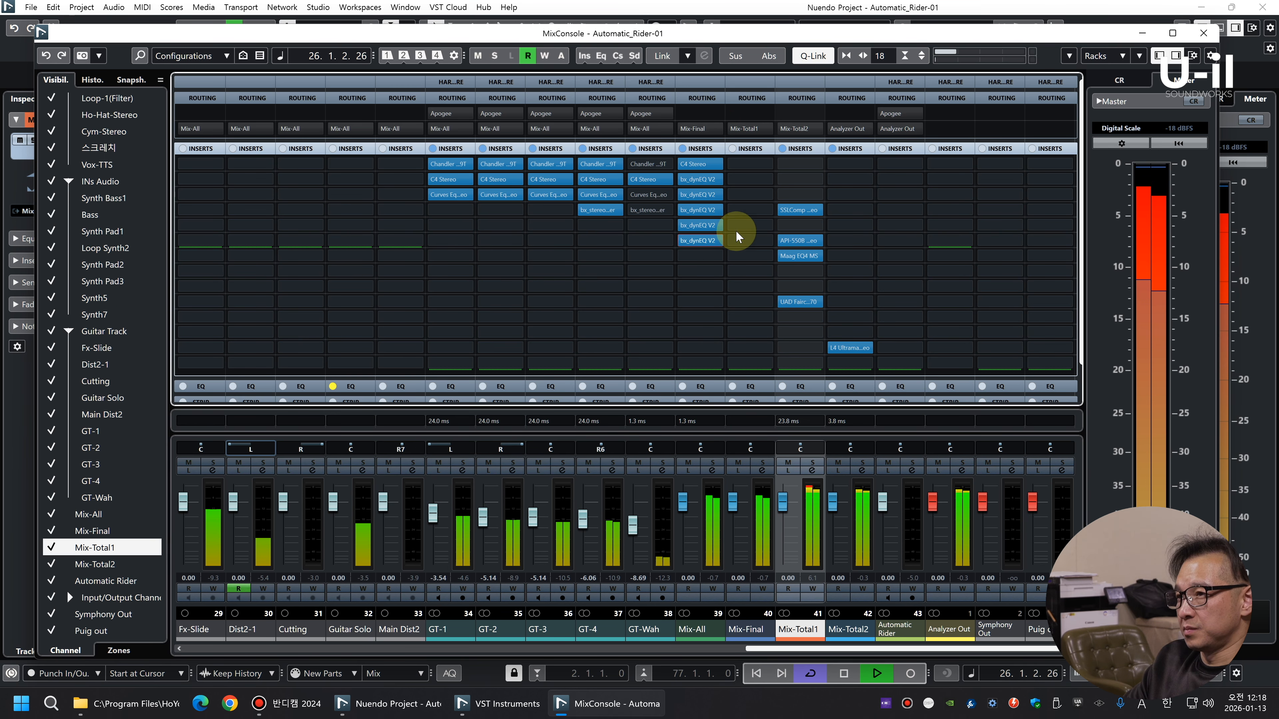
Compare the mix with and without processing by bypassing and re-enabling the inserts of Mix-All, Mix-Total1 and Mix-Total2
left_click(685, 149)
left_click(782, 148)
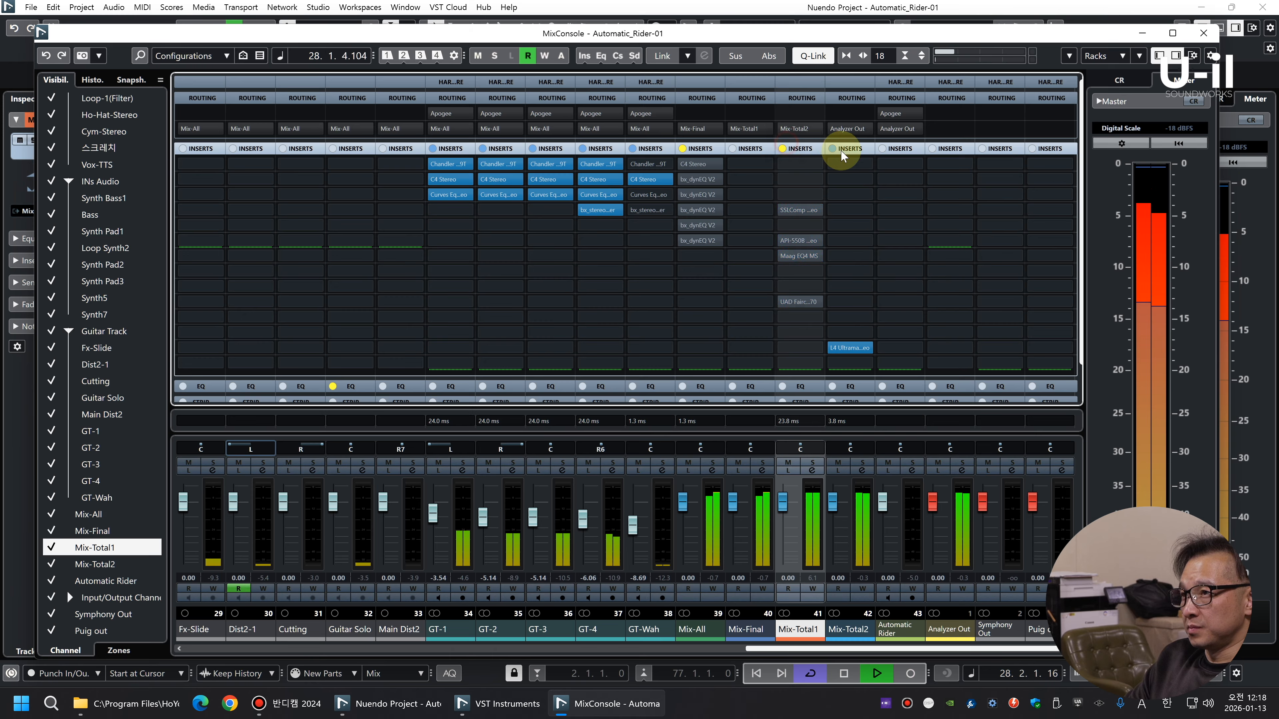
left_click(833, 149)
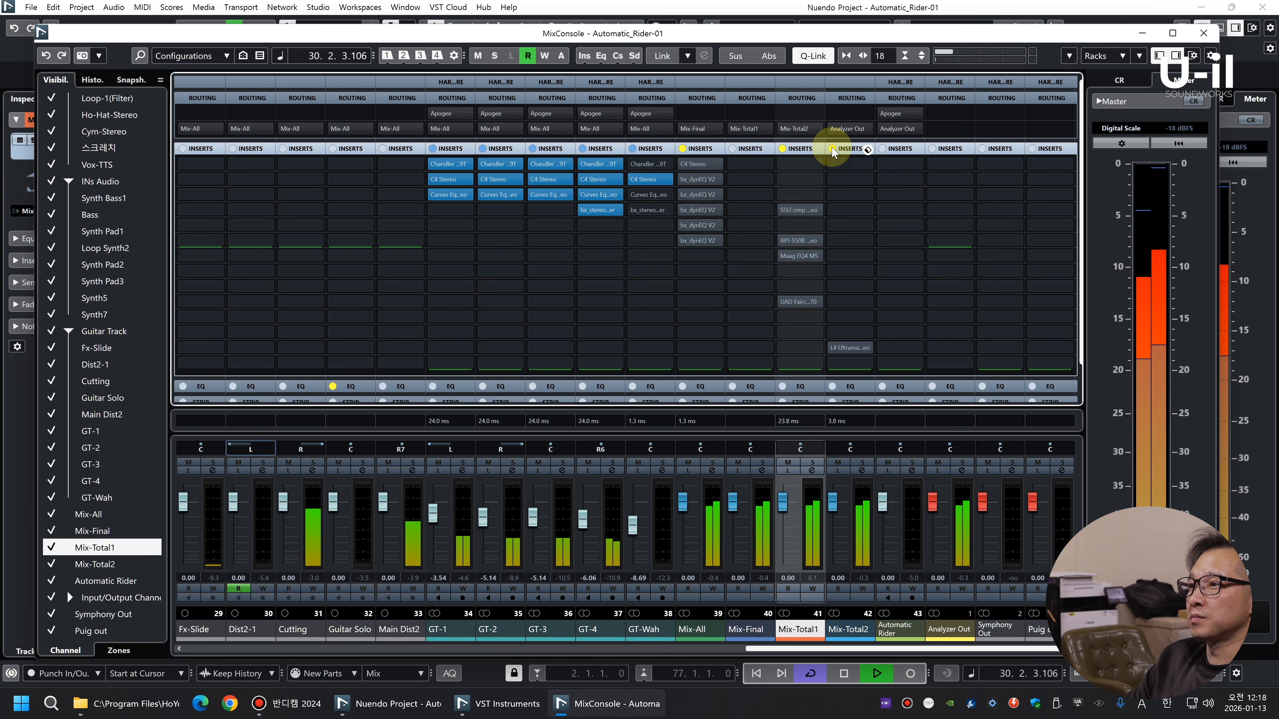
left_click(832, 148)
left_click(782, 149)
left_click(683, 148)
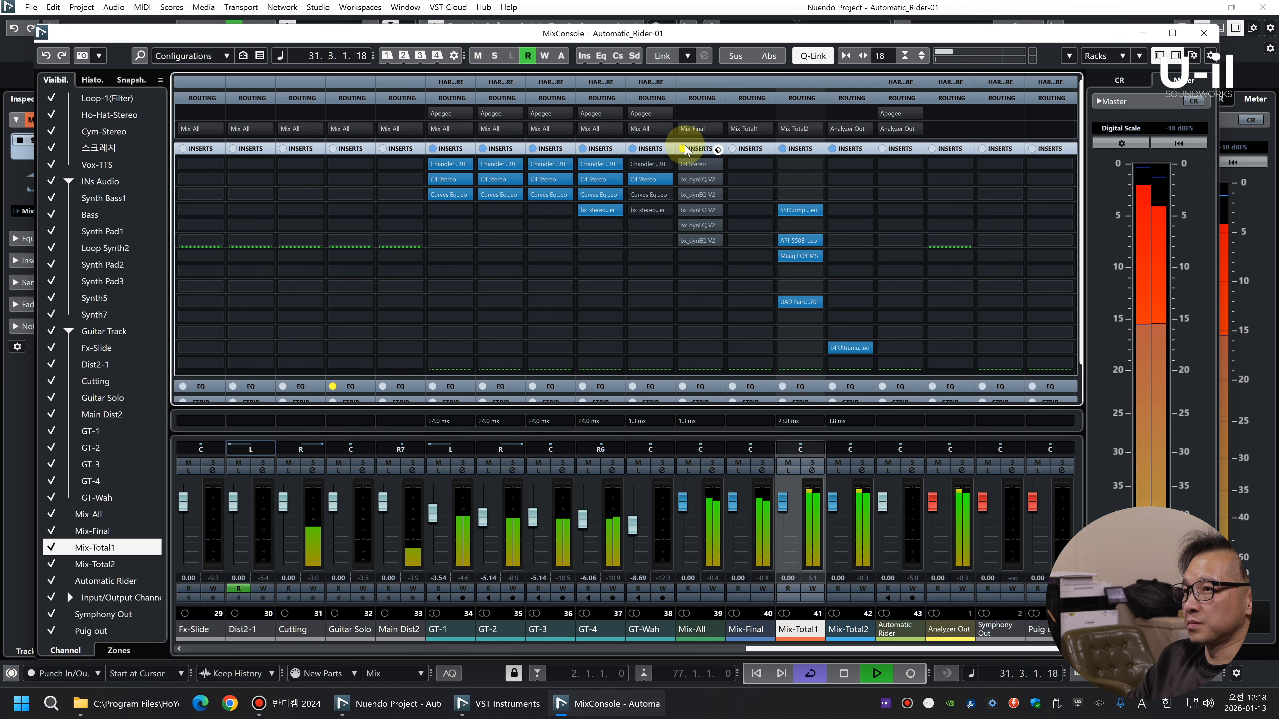
Move the UAD Fairchild from Mix-Total1 to the same slot on Mix-Total2 and load Oxford SuprEsser in slot 8 of Mix-Total1
left_click(714, 524)
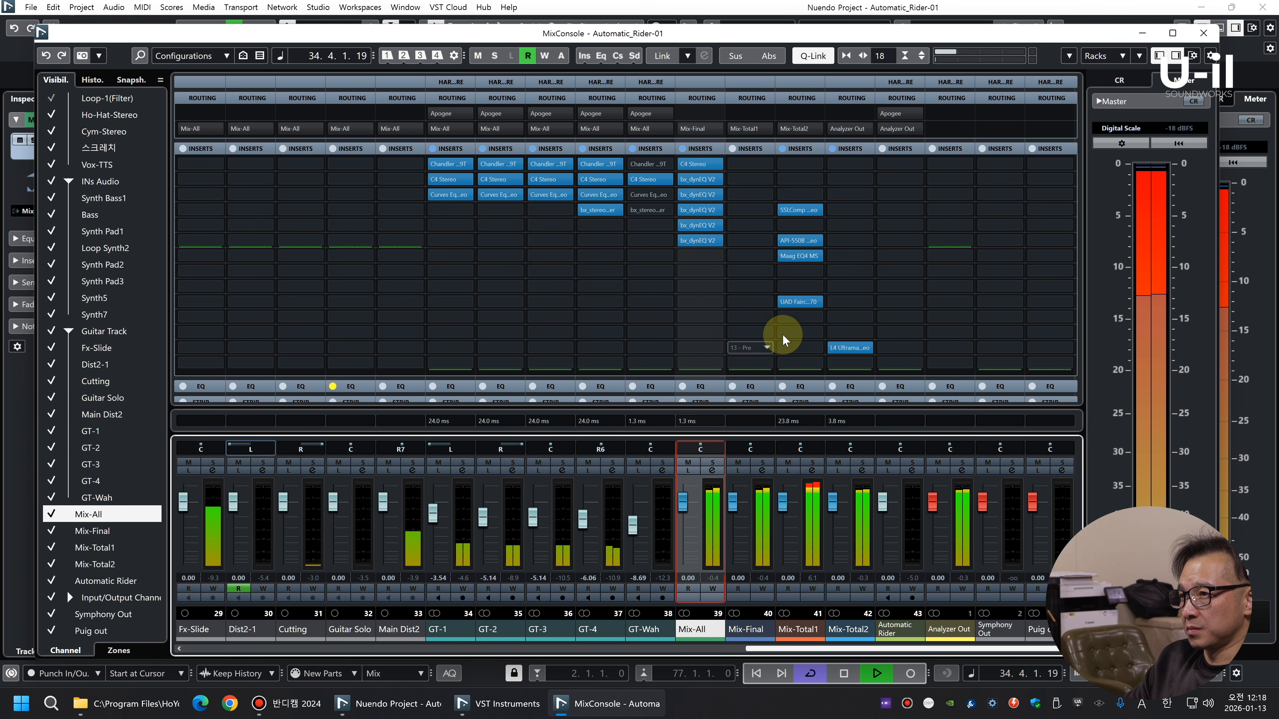
left_click_drag(797, 302, 800, 268)
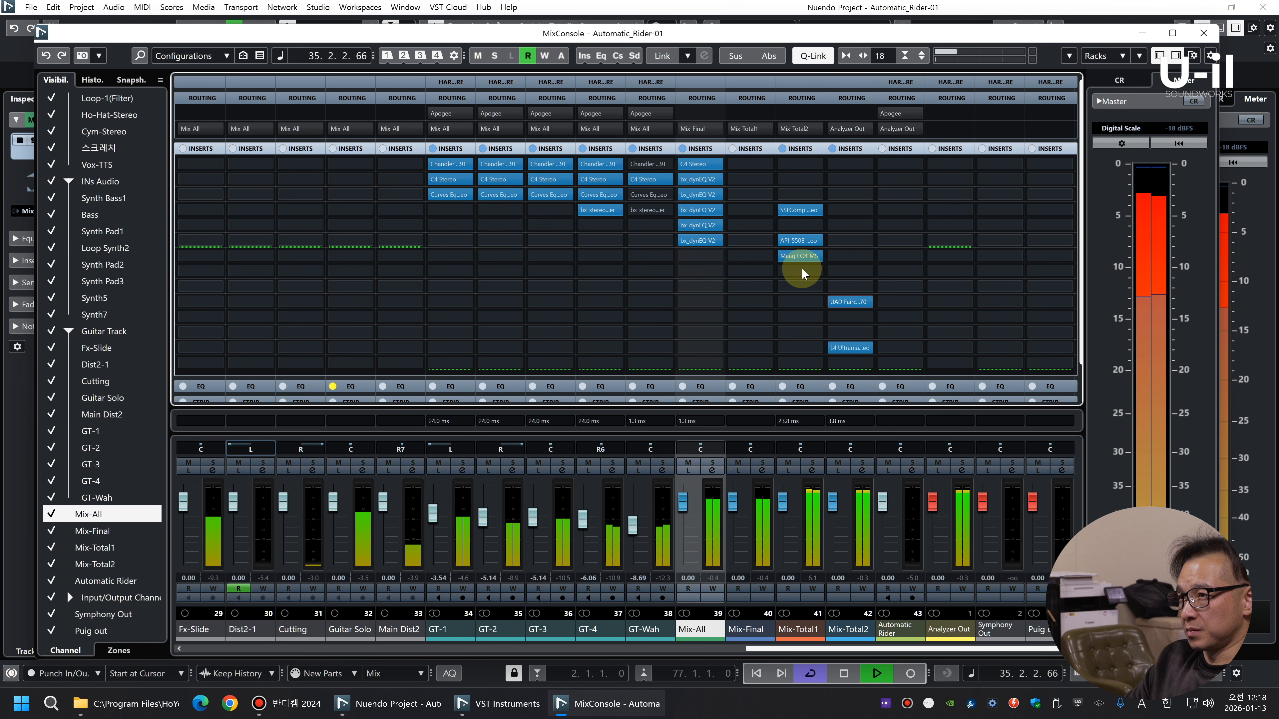
left_click(799, 271)
type("supre")
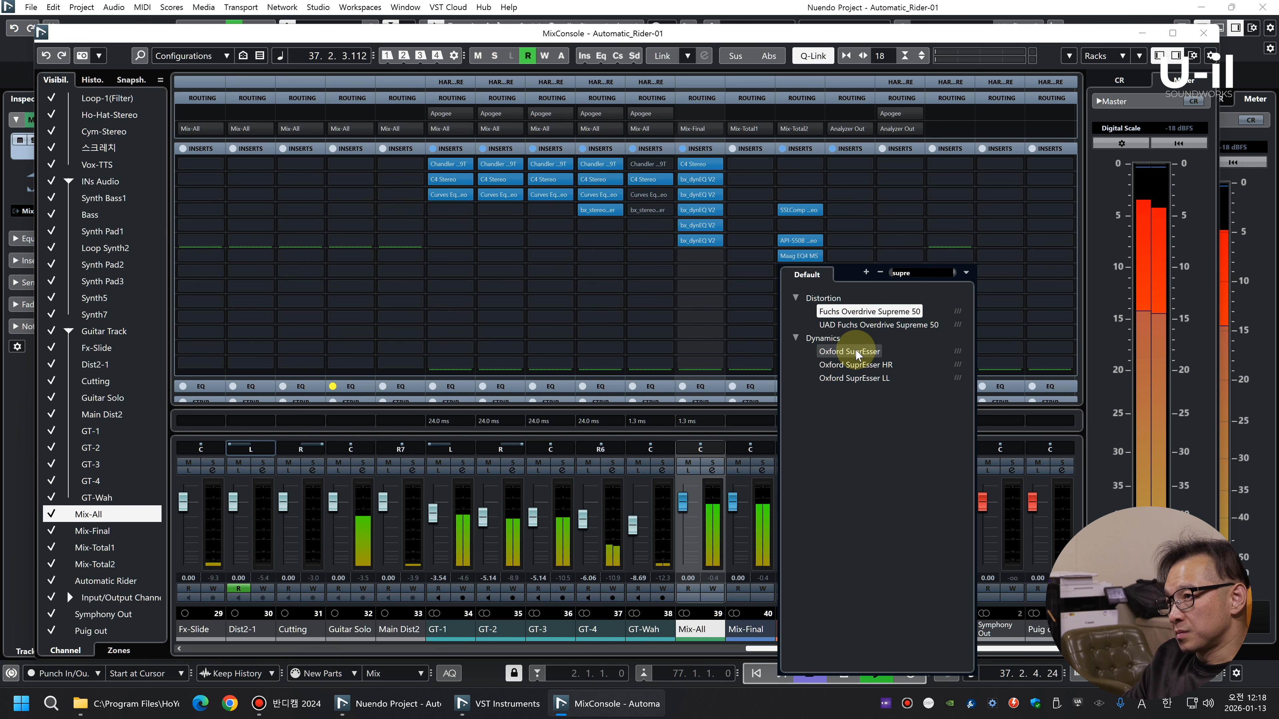
left_click(848, 346)
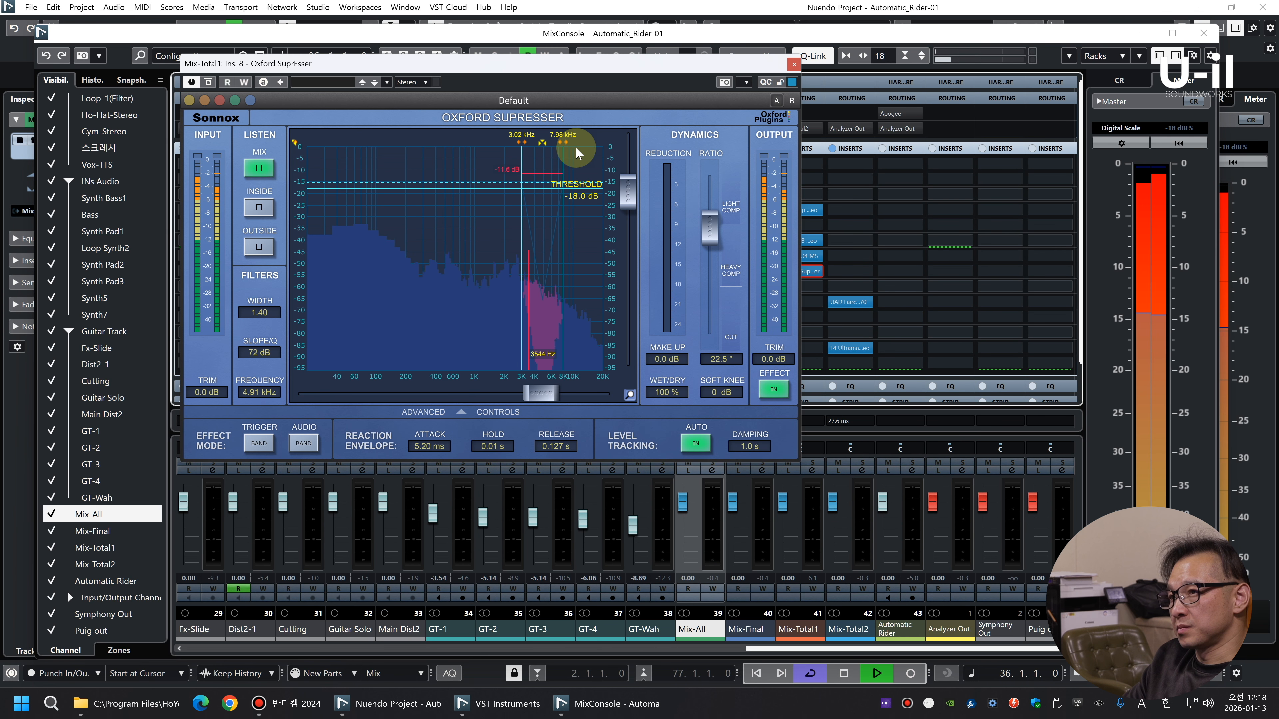
Narrow the SuprEsser's band to a width of 0.20 and tune it to 3.68 kHz while listening inside the band
left_click_drag(565, 143, 496, 139)
left_click(252, 208)
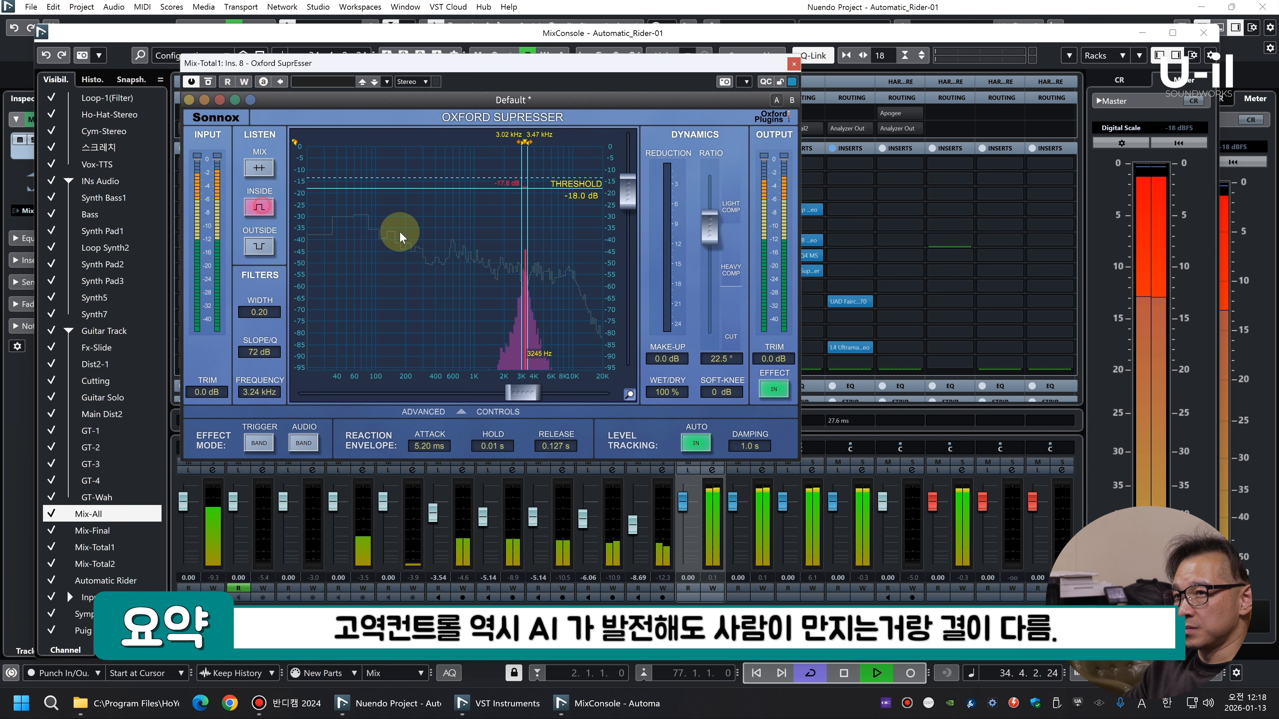
key("space")
left_click_drag(527, 392, 534, 391)
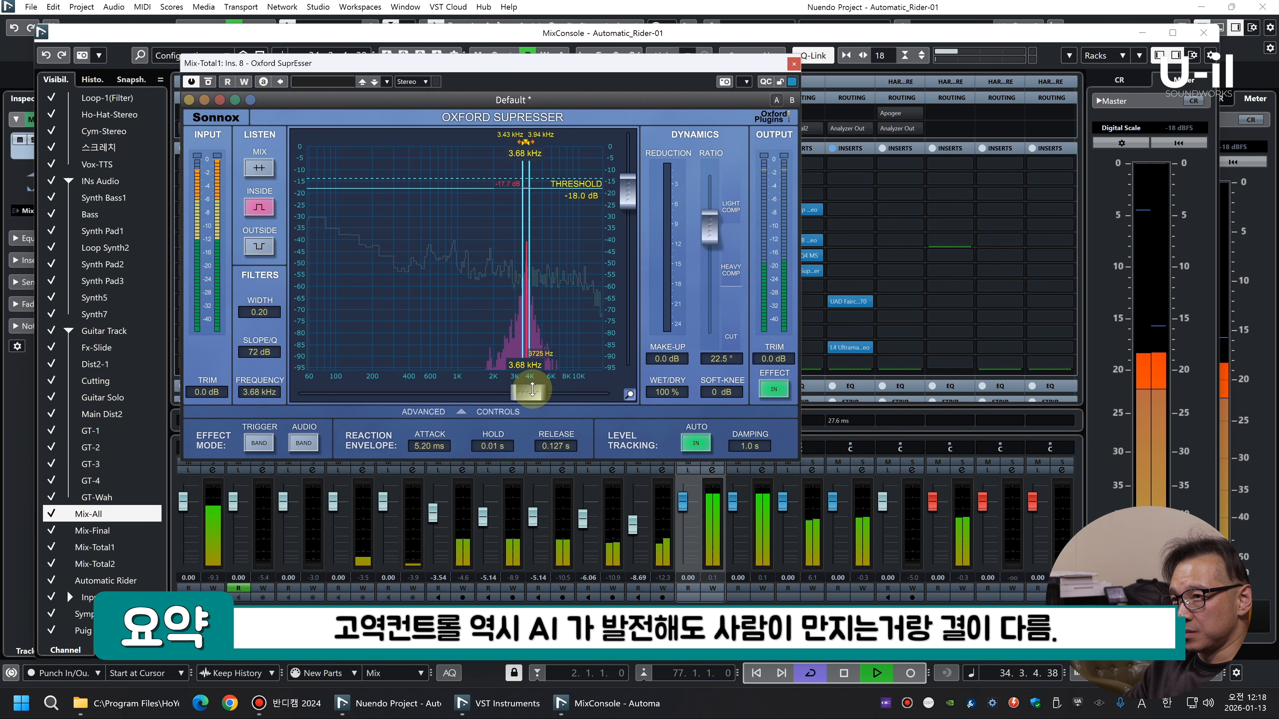
Set the SuprEsser's threshold to -32.4 dB, disable auto level tracking, return to mix listening and close it
left_click_drag(628, 197, 626, 230)
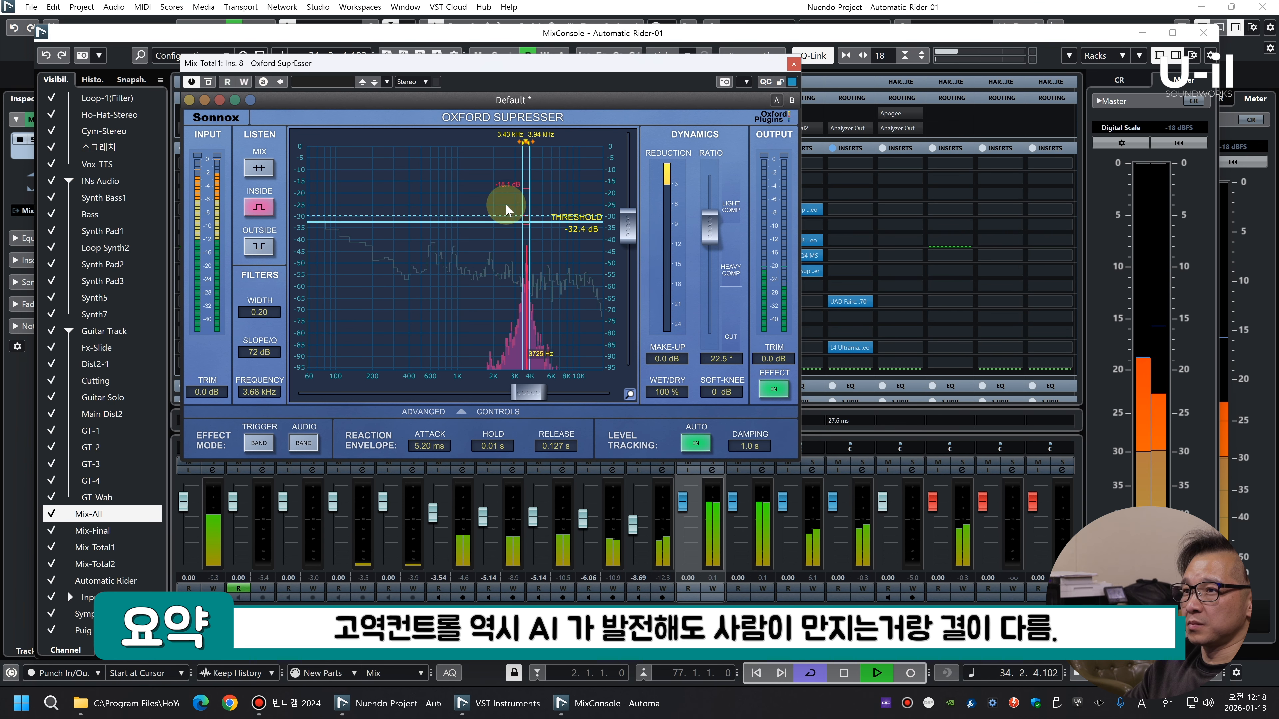
left_click(696, 443)
left_click(259, 168)
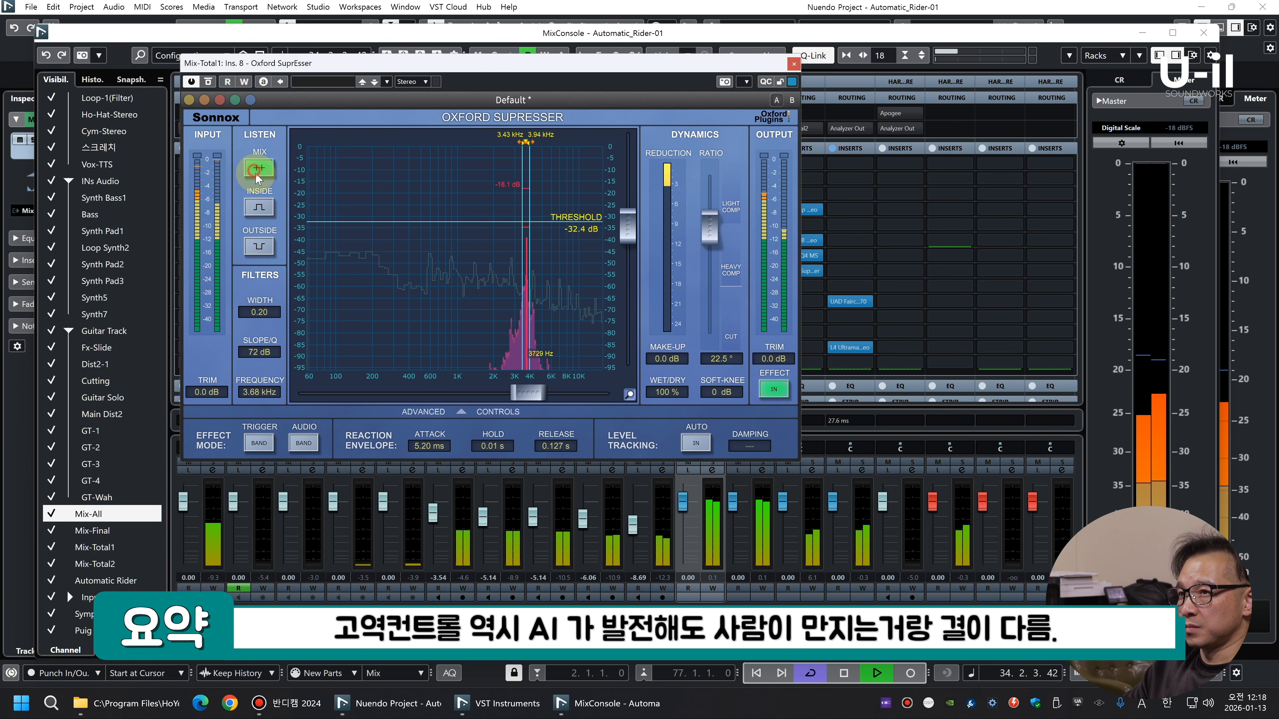
left_click(794, 63)
key("space")
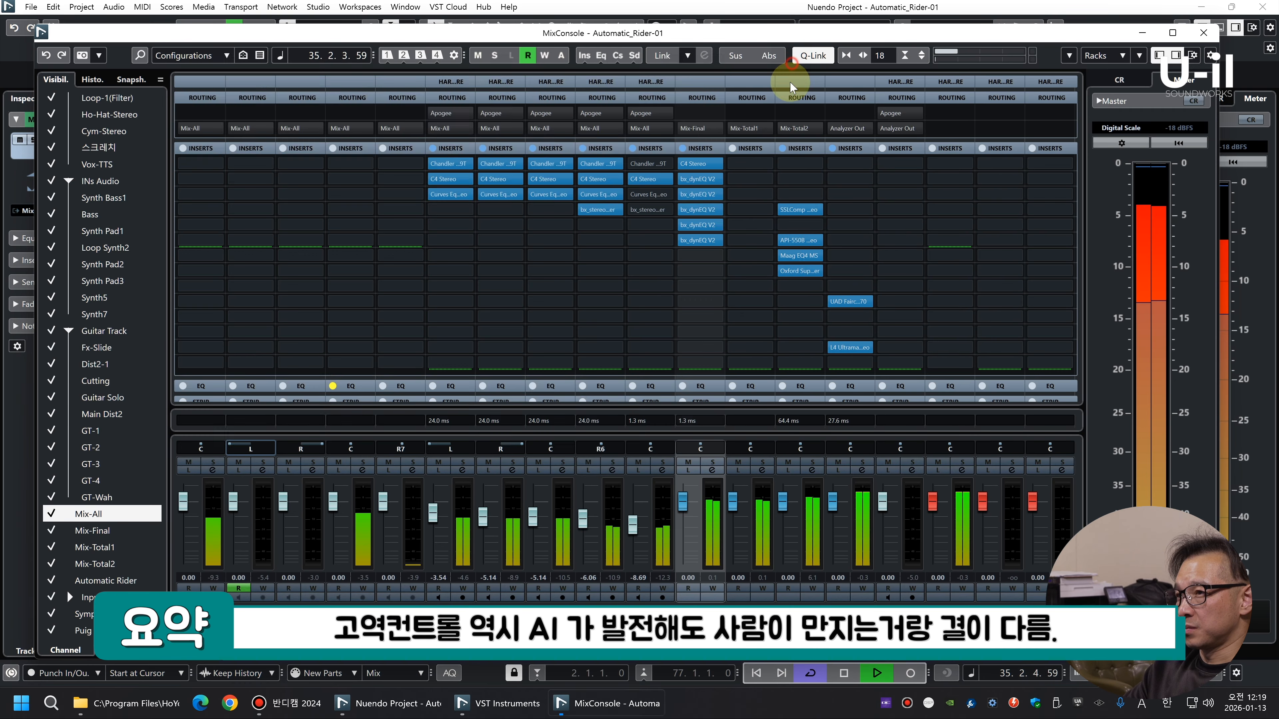
Move the Oxford SuprEsser to slot 3 of Mix-Total1, reopen it with inside-band listening and raise the threshold to -31.3 dB
left_click_drag(803, 272, 796, 195)
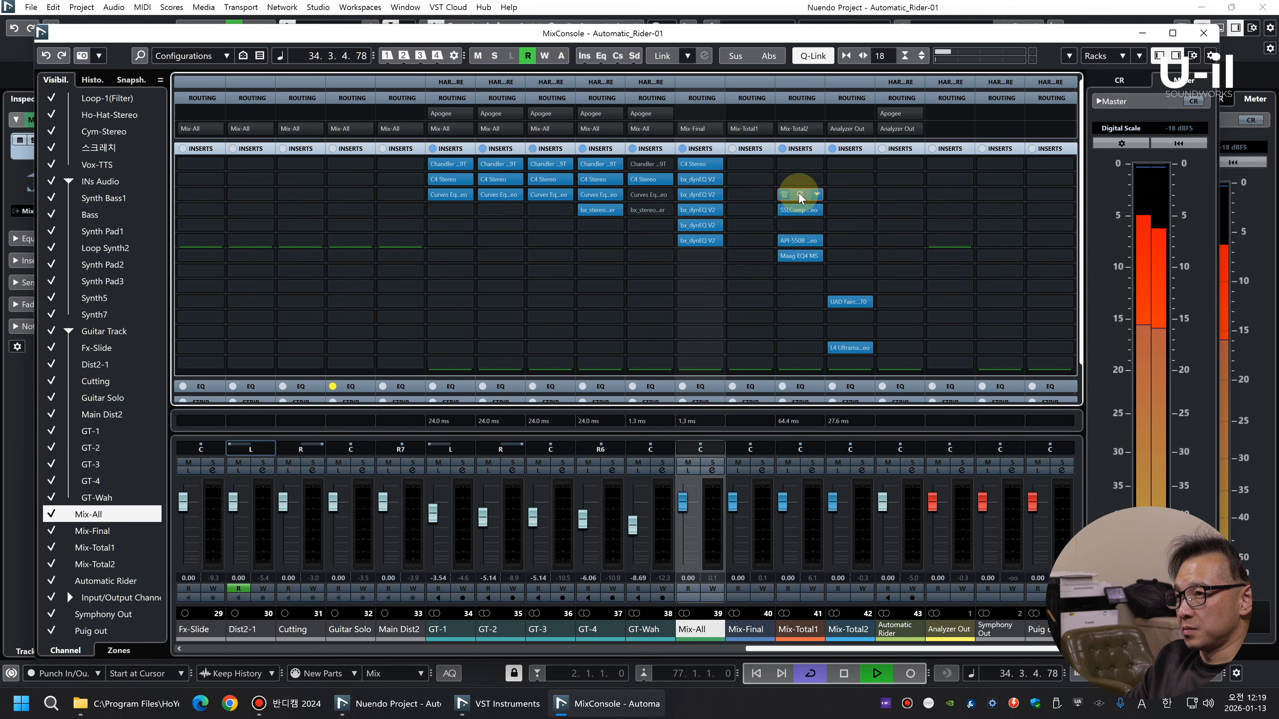
left_click(798, 193)
key("space")
Retune the slot 3 SuprEsser to 3.74 kHz with a -33.8 dB threshold, return to mix listening and close it
key("space")
left_click(254, 209)
scroll(556, 315, "up", 3)
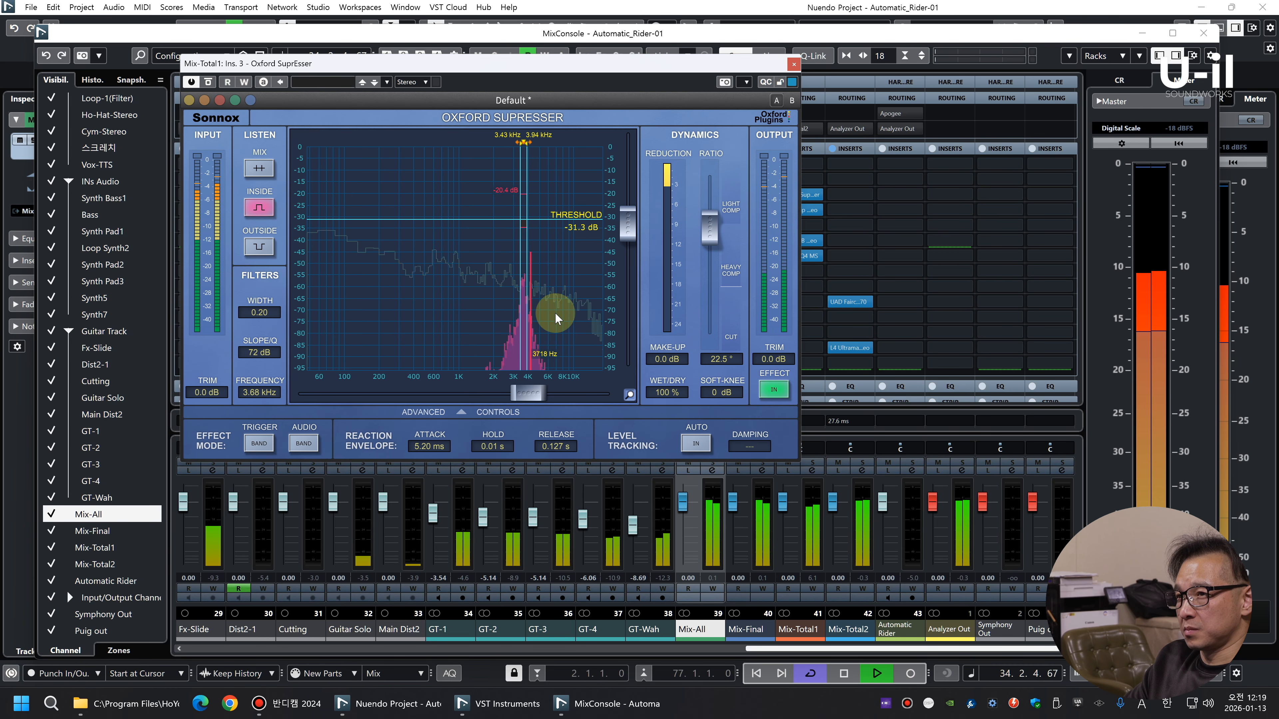
key("space")
key("space")
left_click_drag(532, 392, 534, 392)
left_click_drag(628, 218, 629, 227)
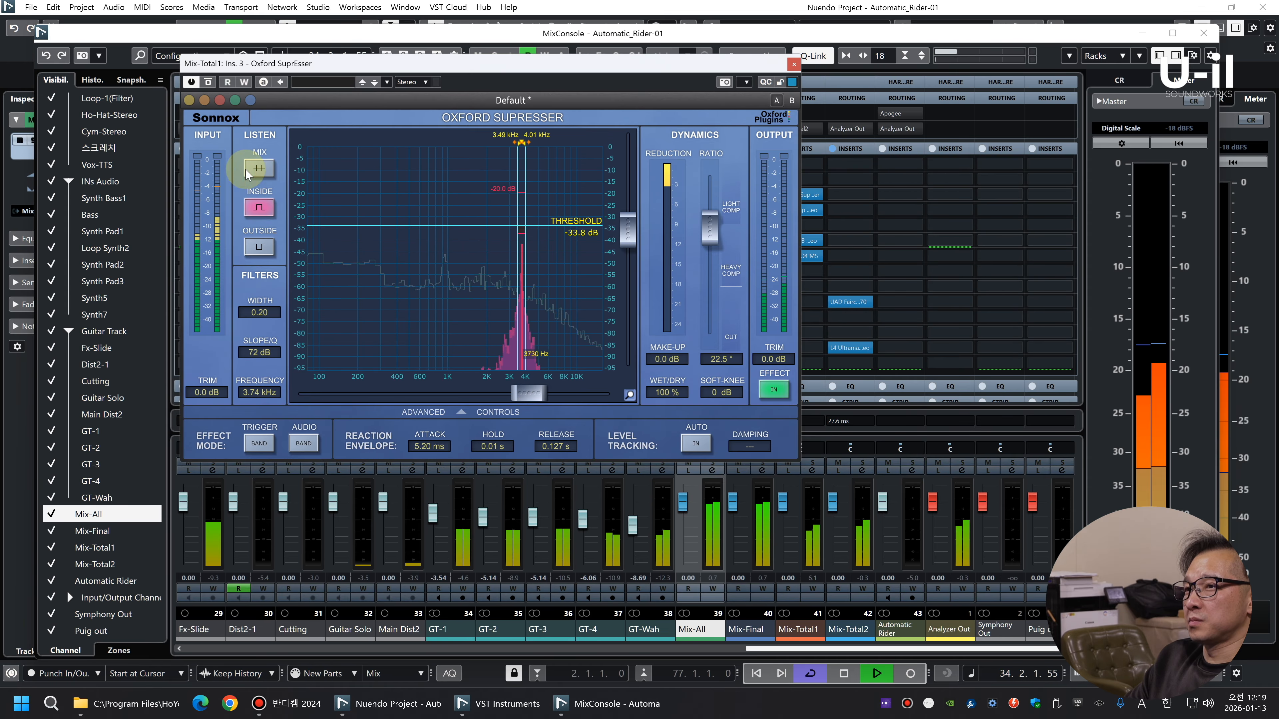
left_click(259, 168)
left_click(794, 64)
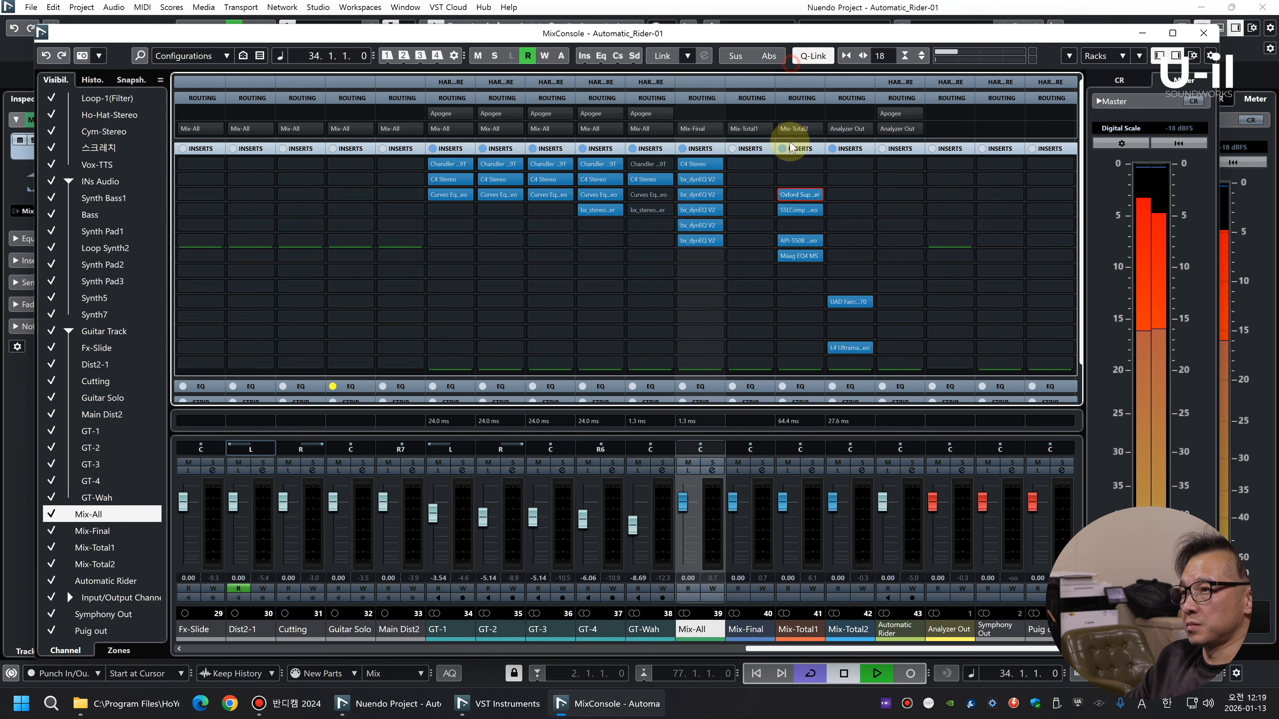
Duplicate the Oxford SuprEsser into slot 2 of Mix-Total1 and tune the copy to 5.3 kHz using inside-band listening
left_click_drag(800, 196, 802, 181)
left_click(801, 179)
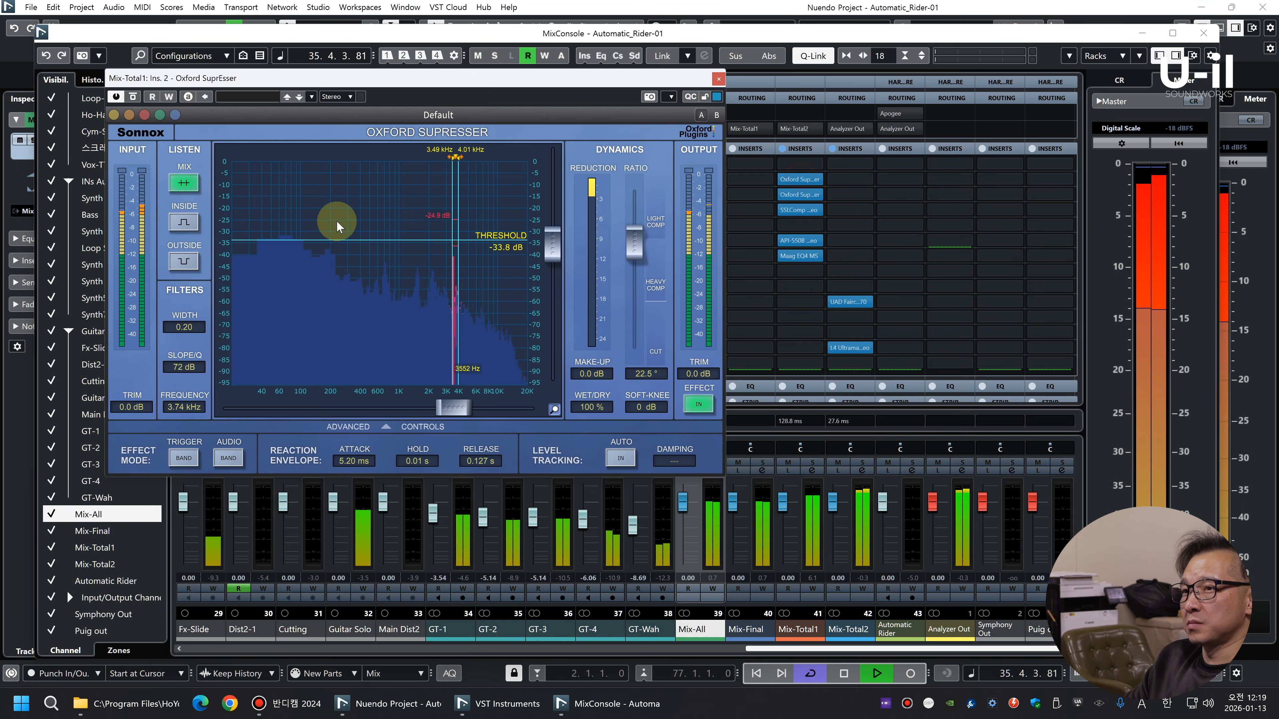
left_click(184, 221)
left_click_drag(453, 407, 470, 407)
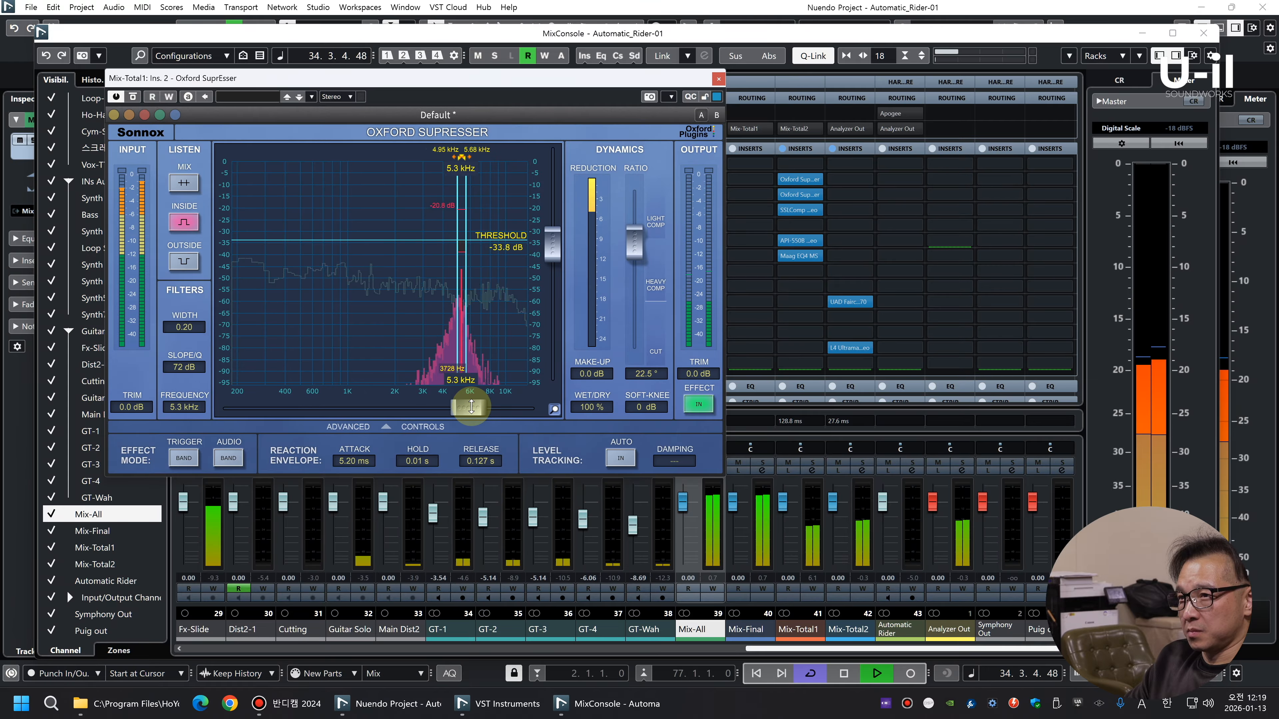
key("space")
key("space")
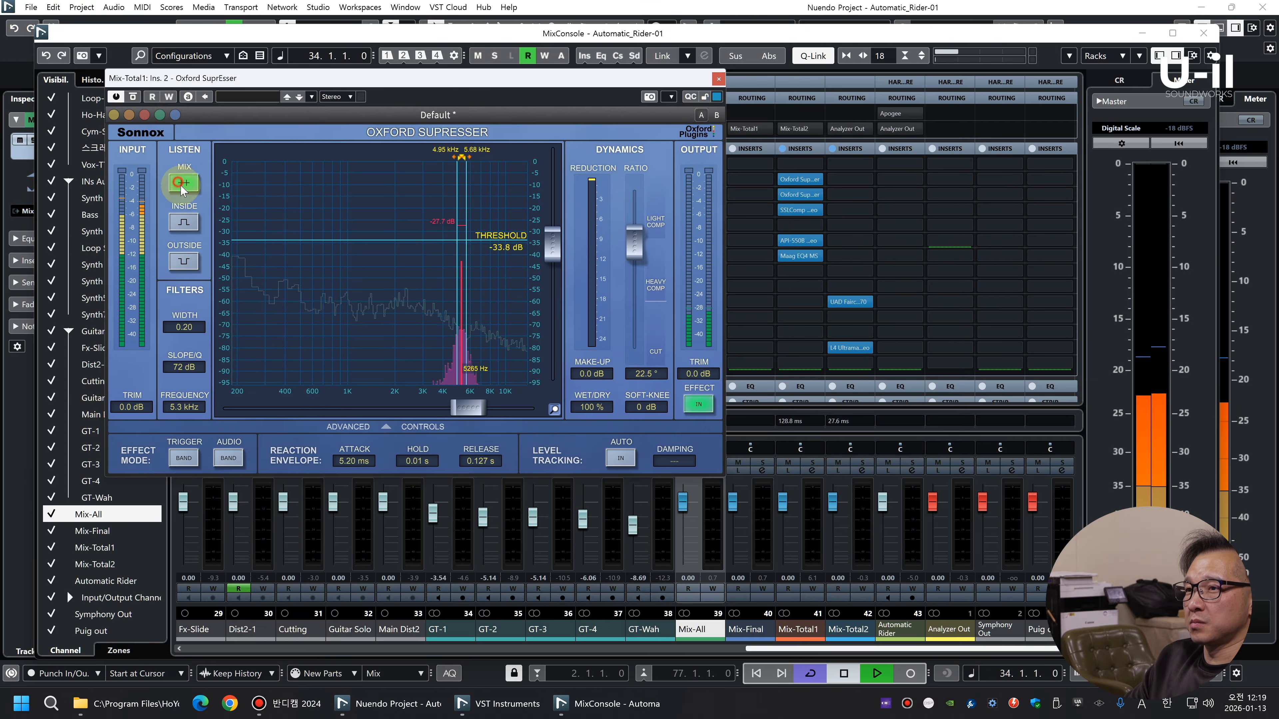
Return the 5.3 kHz SuprEsser to mix listening, set its threshold to -33.5 dB and close it
left_click(180, 182)
left_click_drag(557, 245, 558, 245)
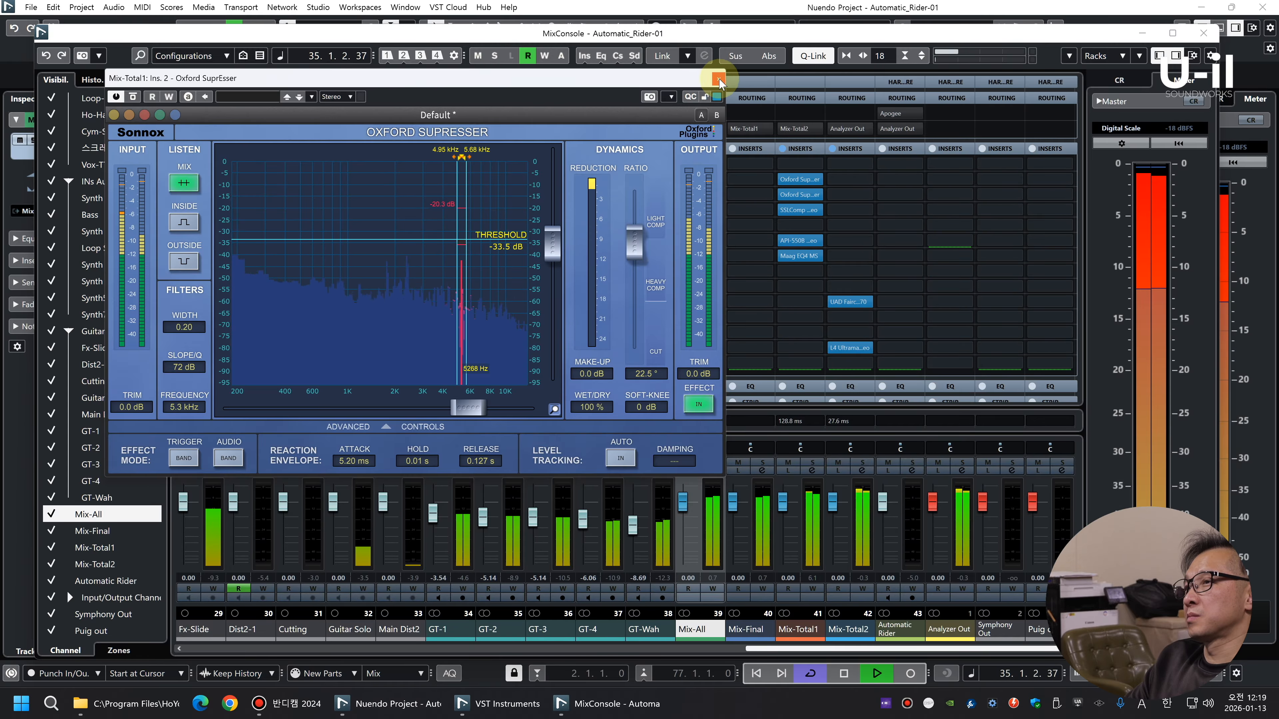
left_click(718, 78)
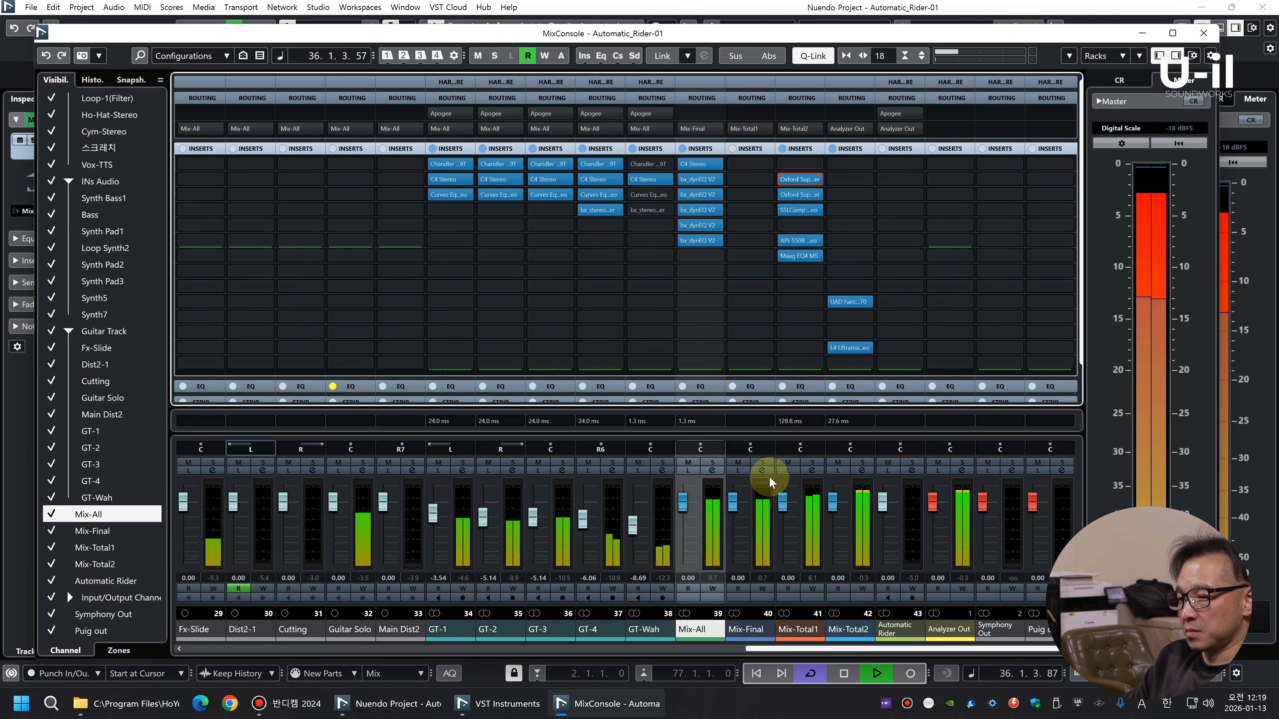
Duplicate the Oxford SuprEsser into slot 1 of Mix-Total1, tune it to 6.62 kHz with a -33.4 dB threshold, and close it
left_click_drag(809, 183, 801, 162)
key("space")
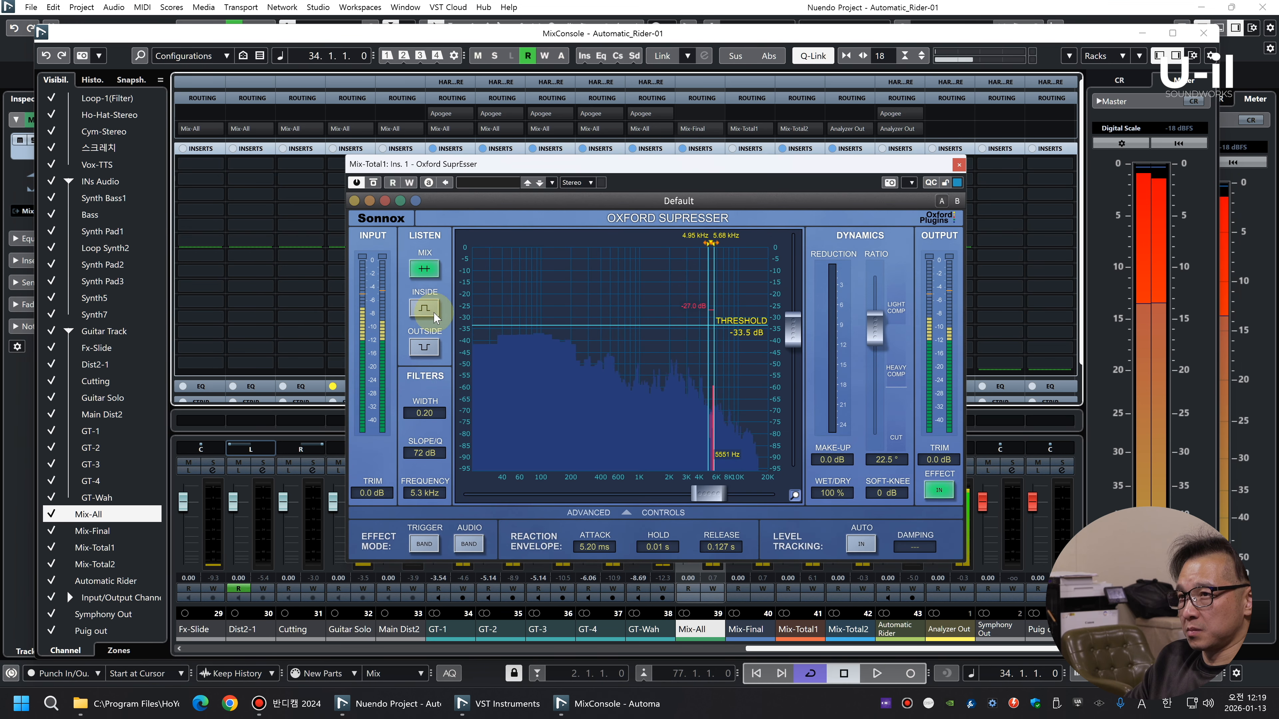
key("space")
left_click(419, 307)
left_click_drag(715, 500, 724, 489)
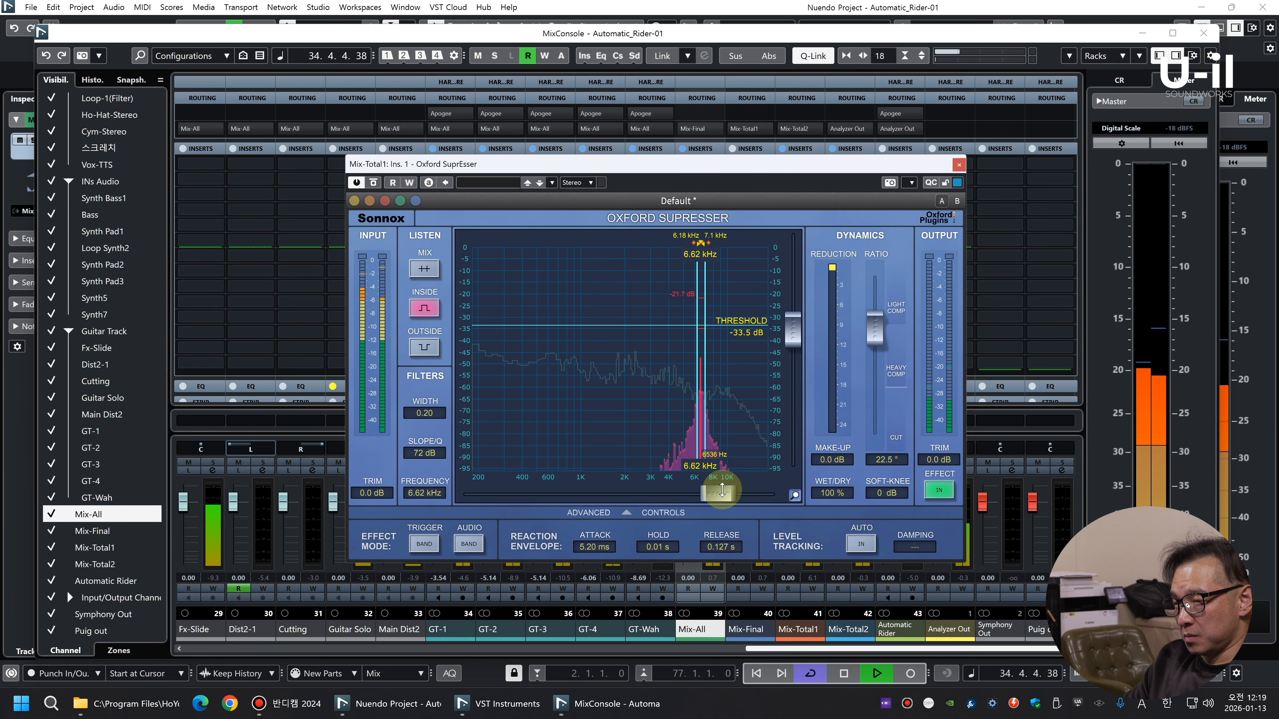
left_click(424, 268)
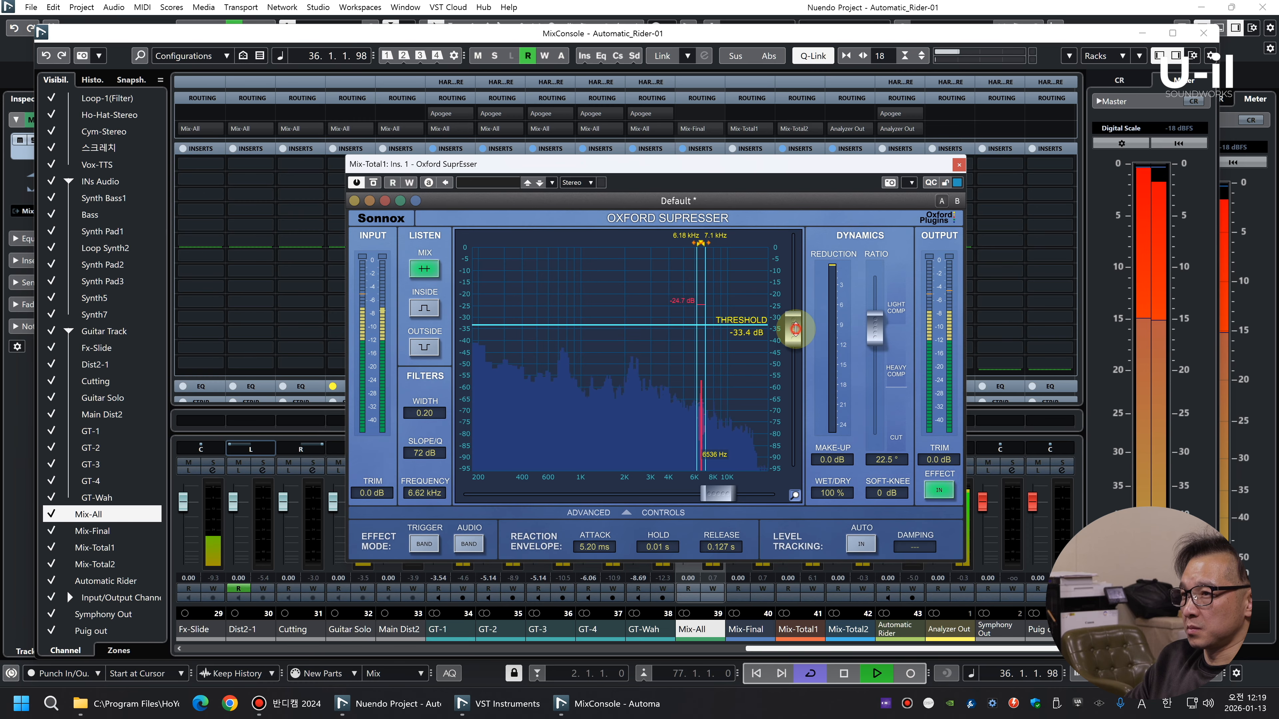
left_click(958, 165)
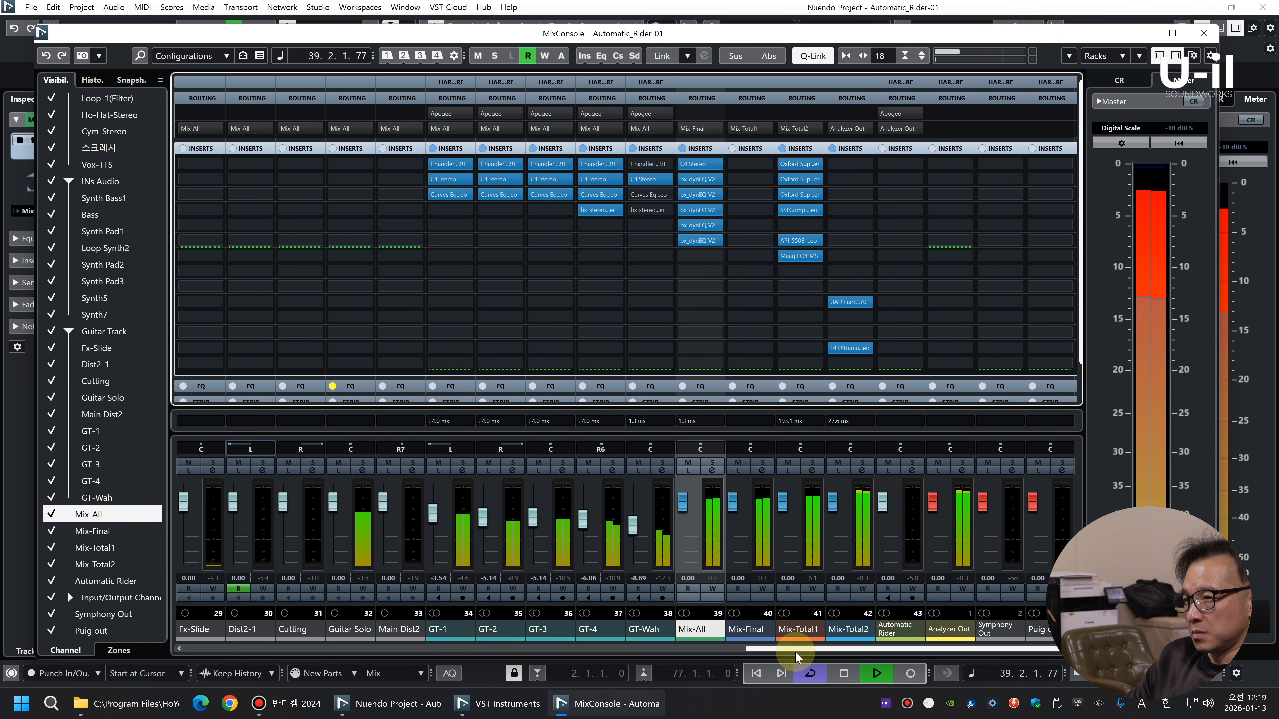
Clear the EQ bypass on the Guitar Solo channel and expand the channel inserts again
left_click_drag(791, 653, 609, 648)
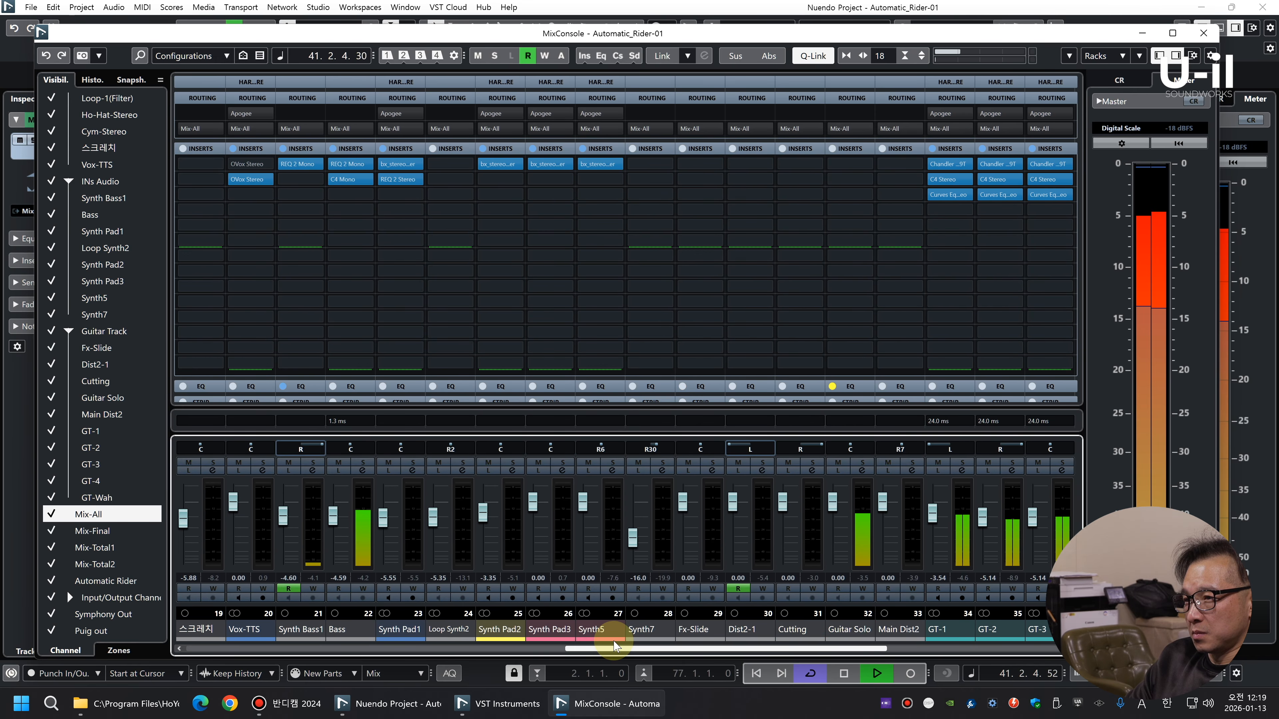
left_click(832, 500)
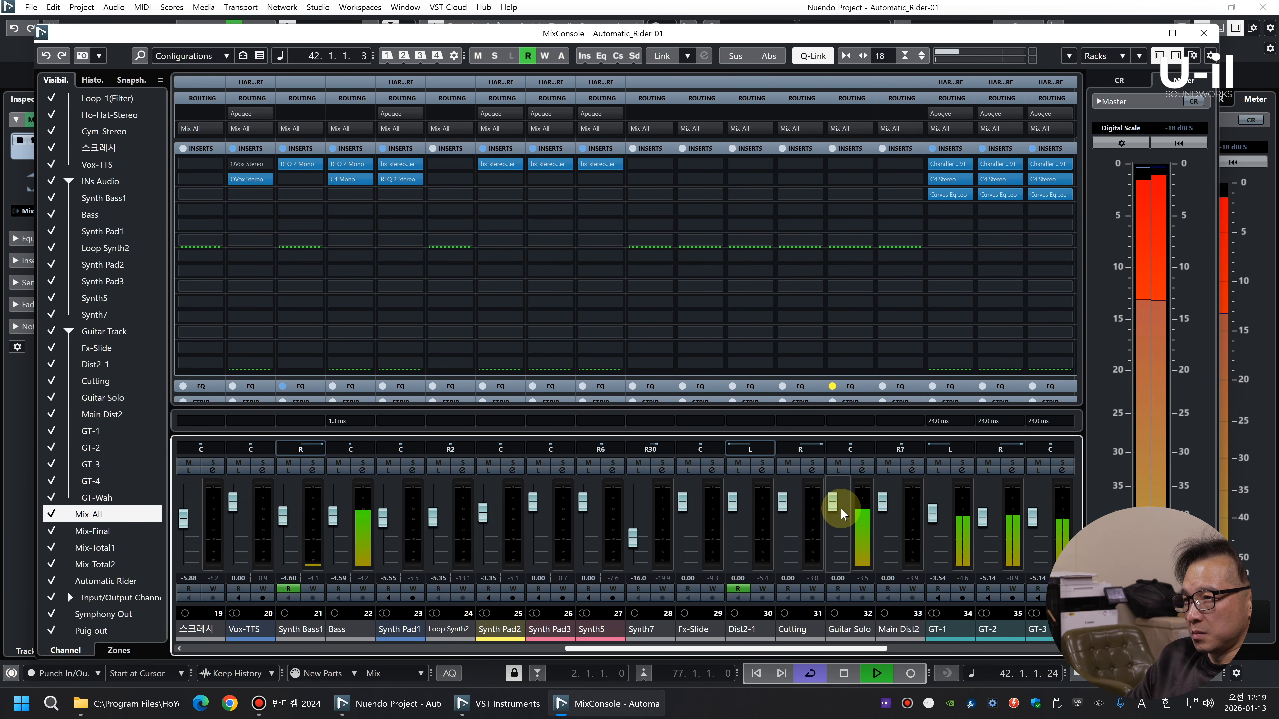
left_click(856, 150)
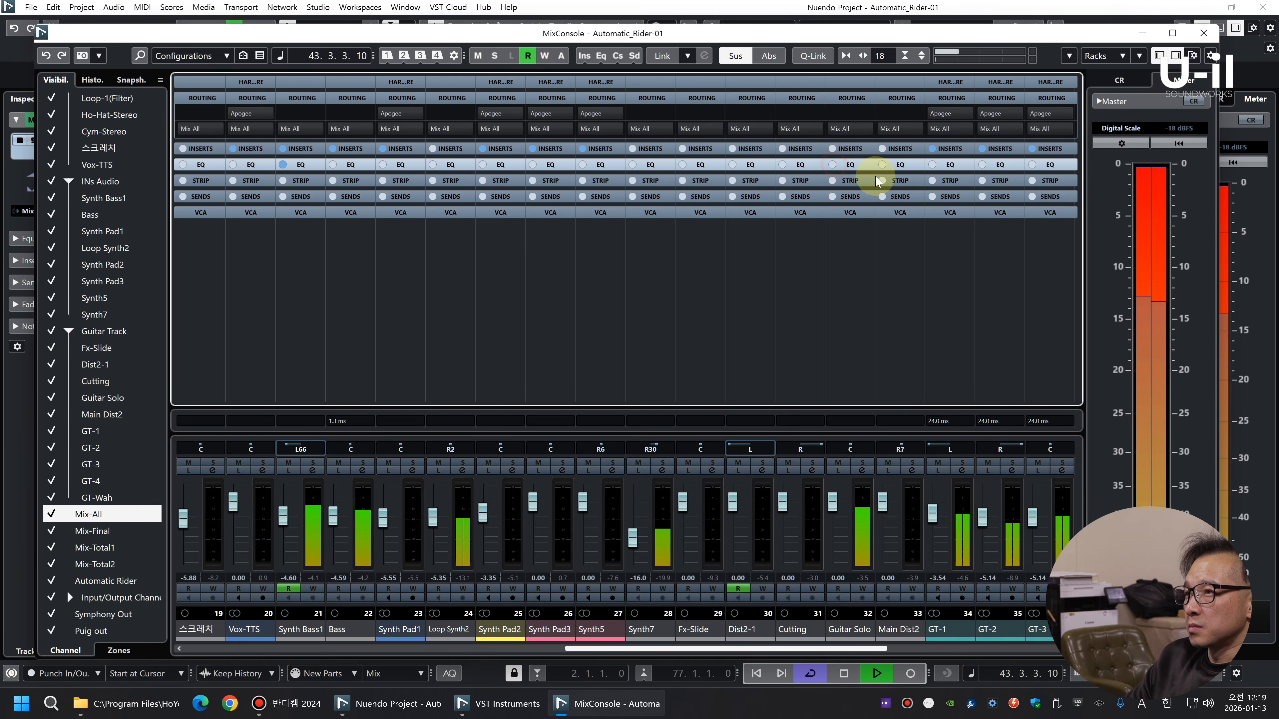
key("alt+shift")
left_click(545, 150)
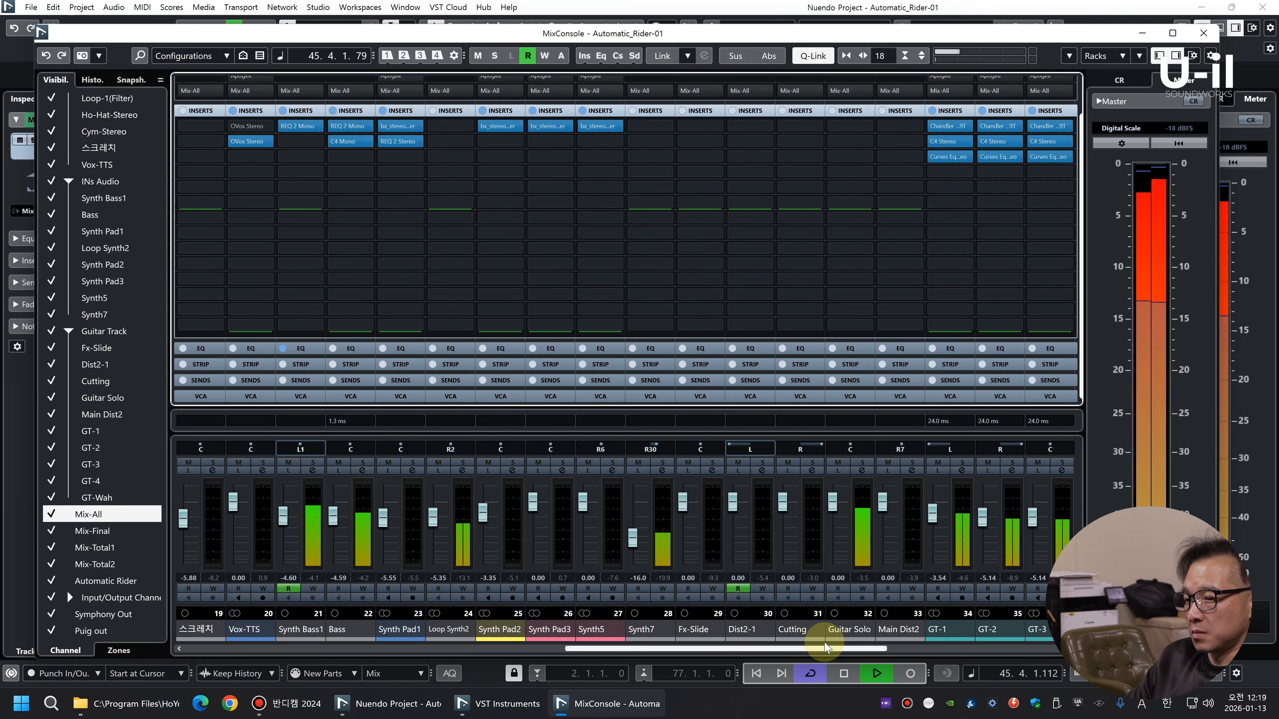
Set the Kick1 and Kick2 faders to -1.87 dB each
left_click_drag(688, 648, 342, 631)
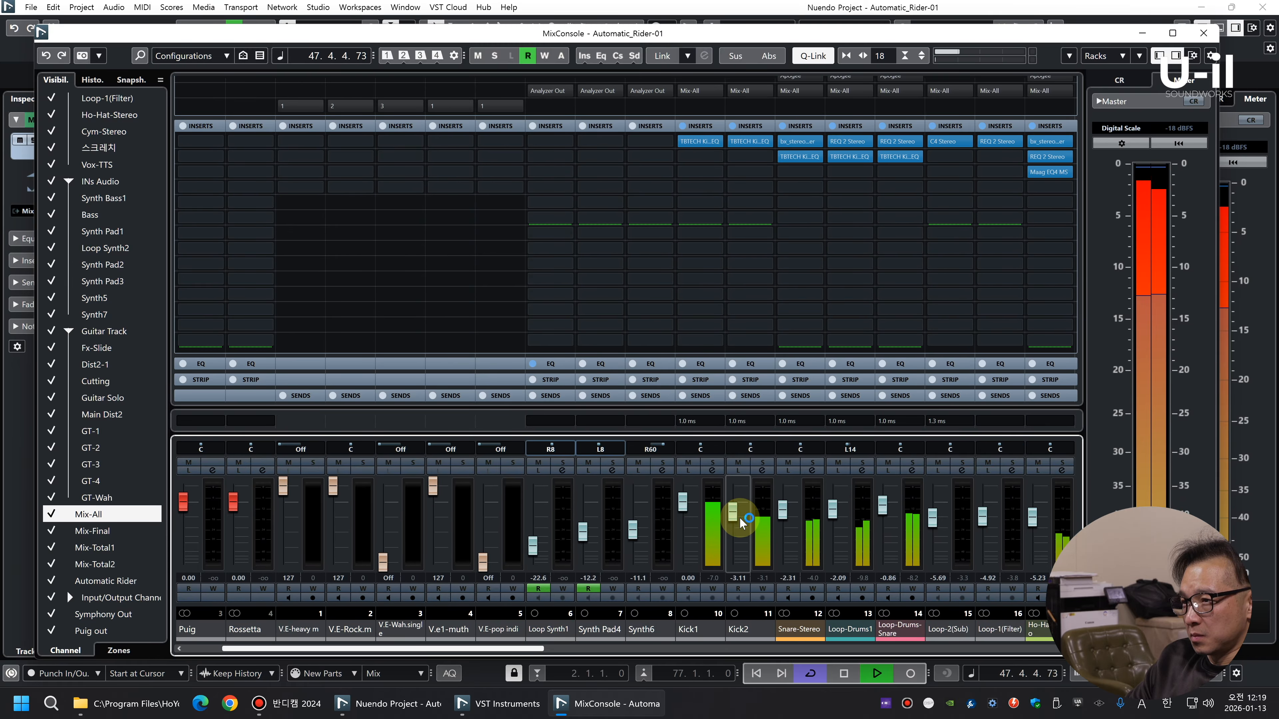
scroll(740, 515, "up", 1)
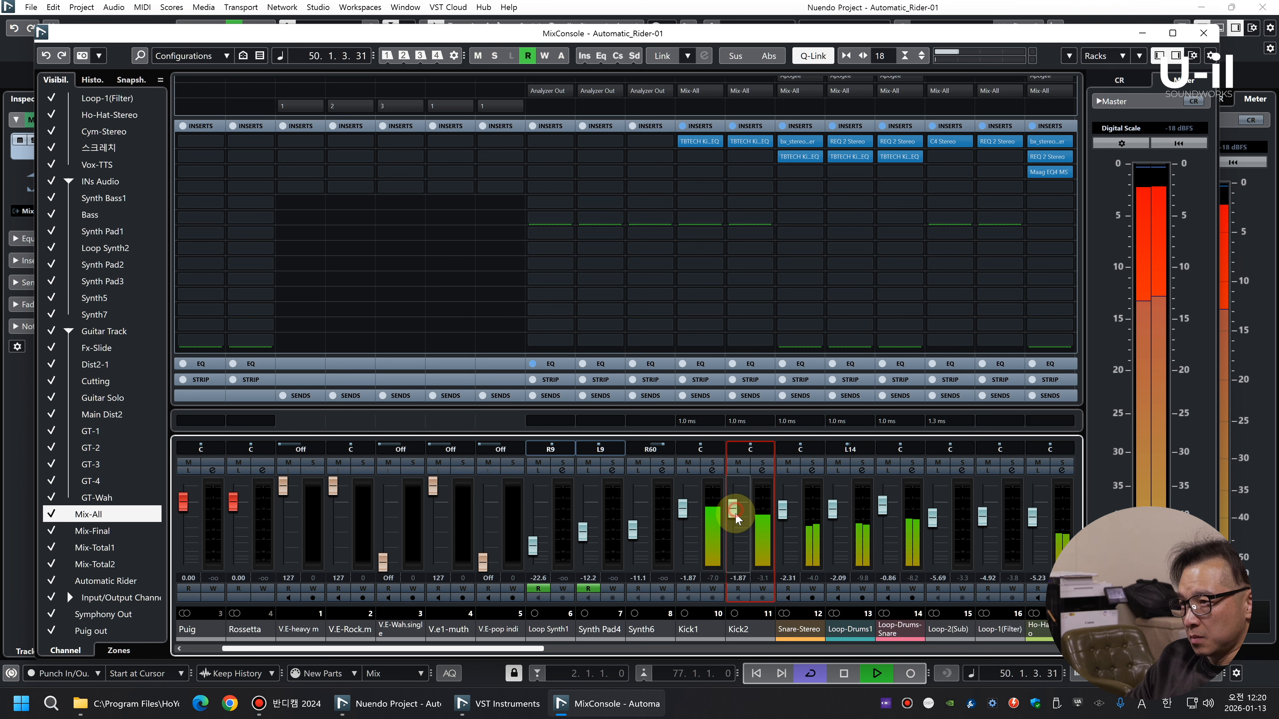
Set the Kick1 fader to 0.44 dB and the Kick2 fader to -5.23 dB, then return to the project view
left_click_drag(682, 518, 681, 512)
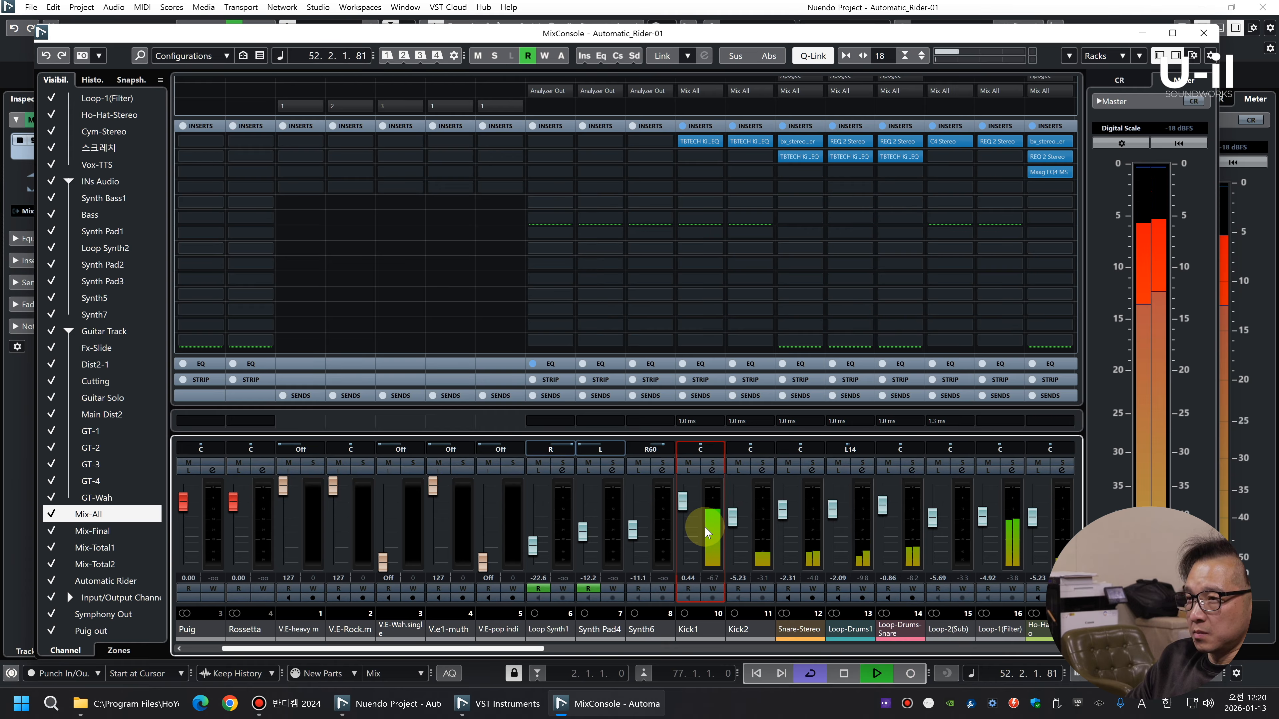
left_click(715, 529)
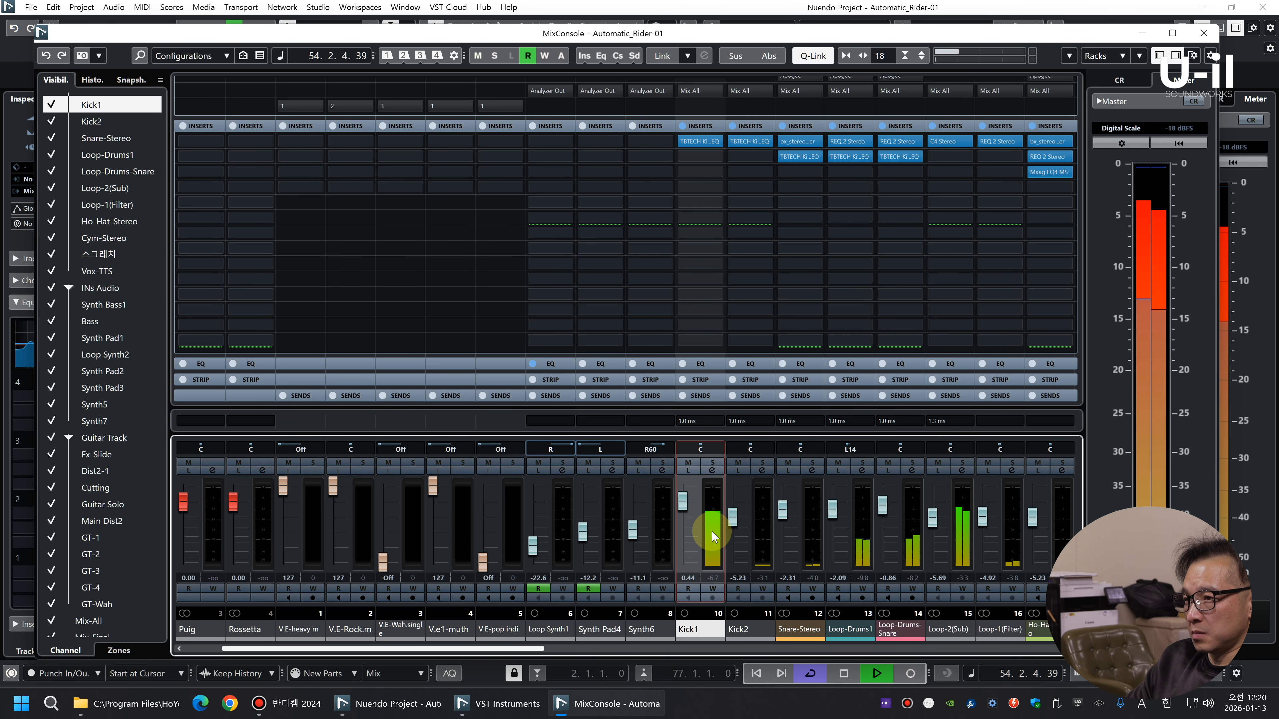
key("F3")
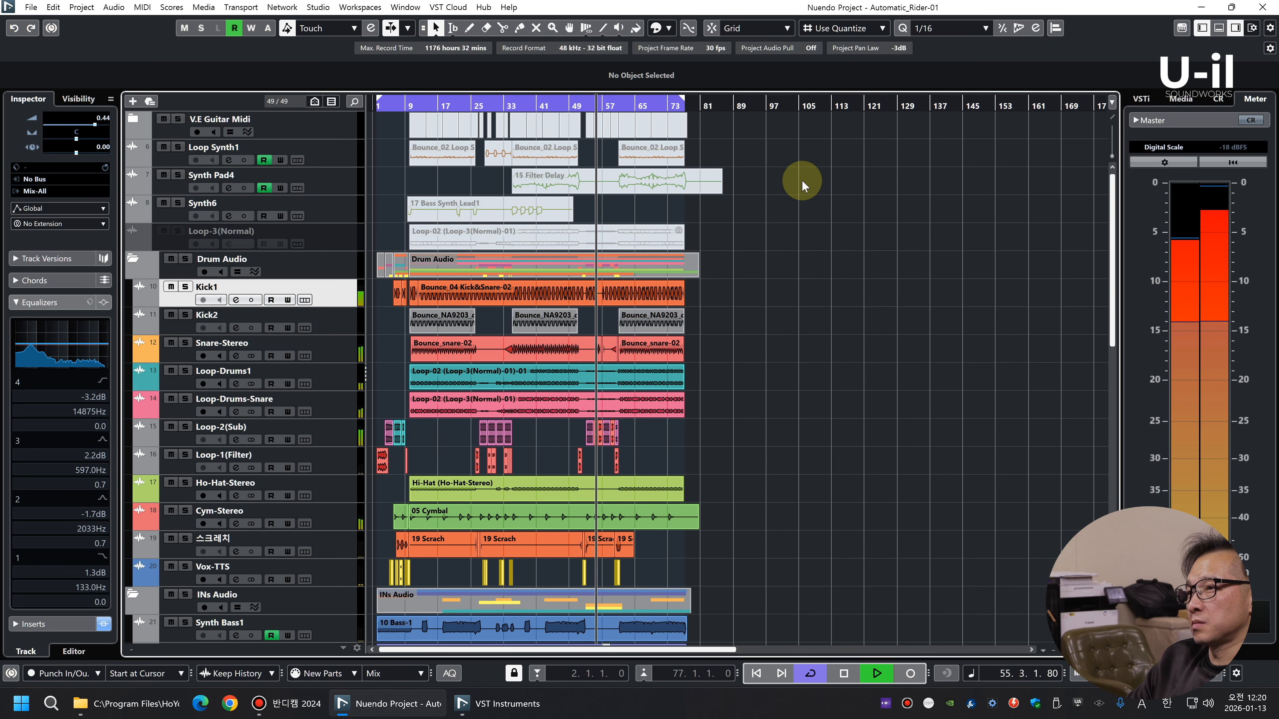
Review the instrument and guitar tracks during playback and audition the arrangement from around bar 33
scroll(805, 323, "down", 10)
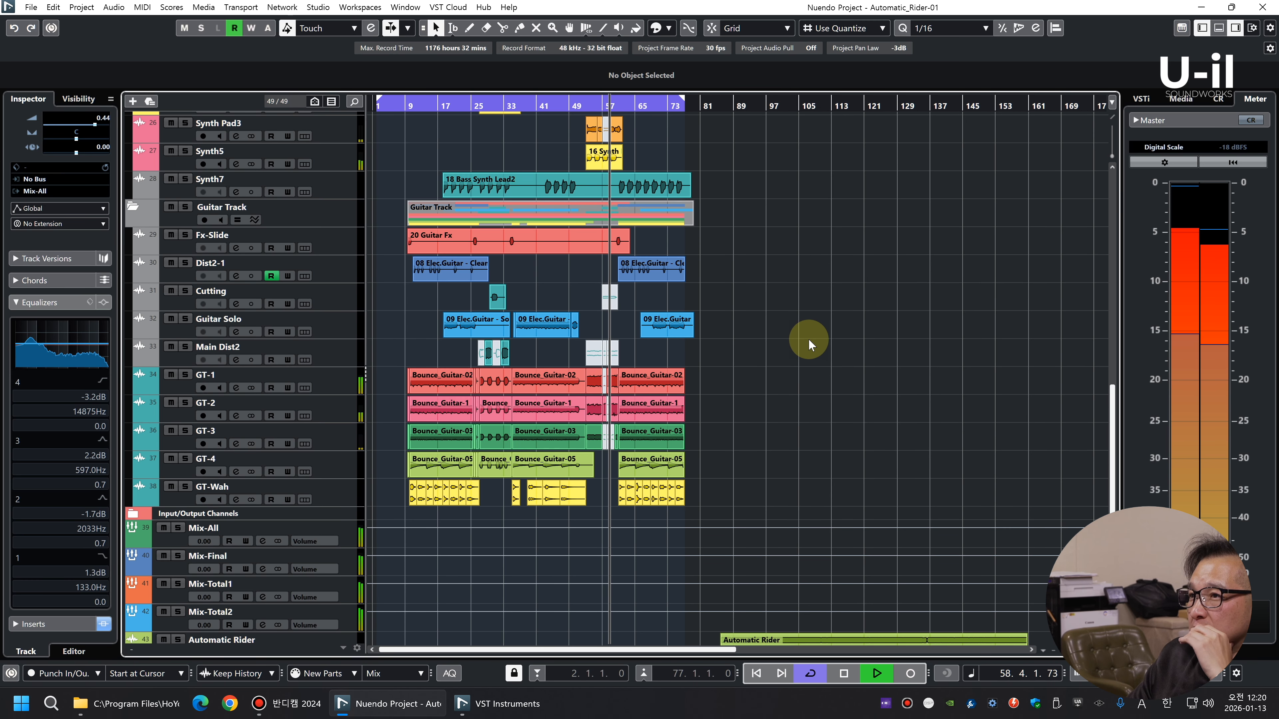
scroll(808, 339, "up", 5)
scroll(807, 339, "down", 2)
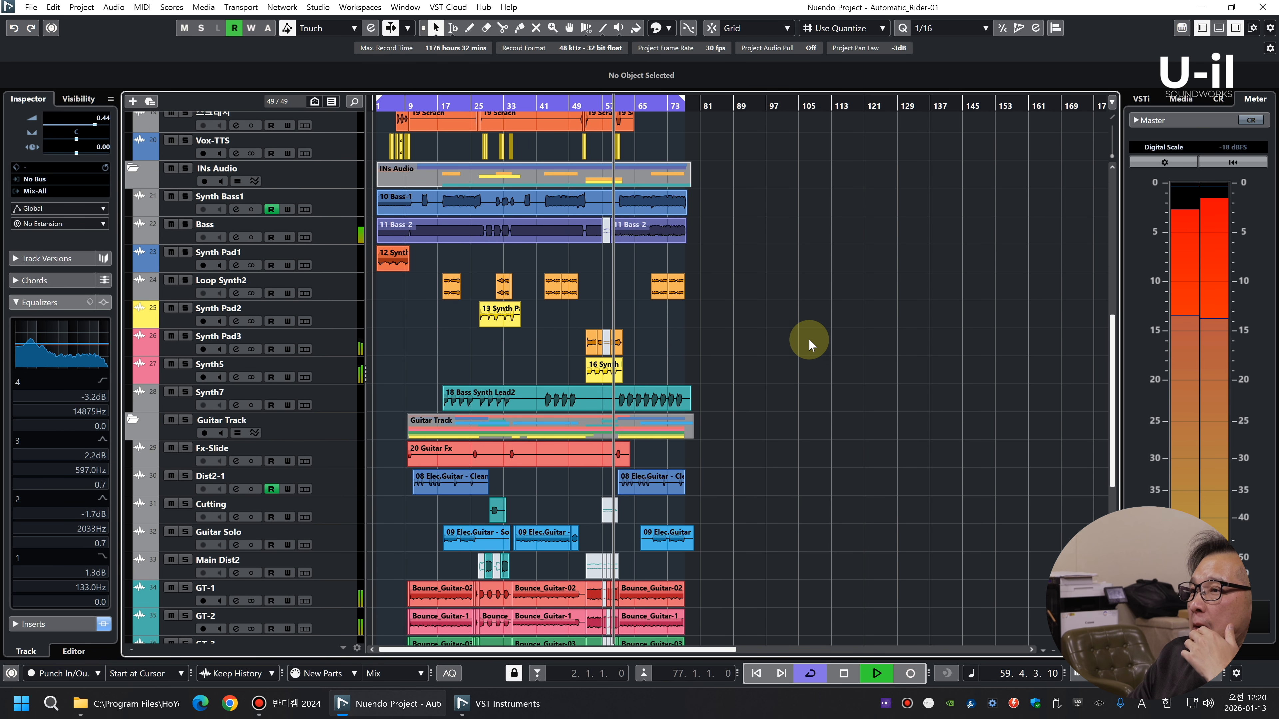
scroll(808, 339, "down", 2)
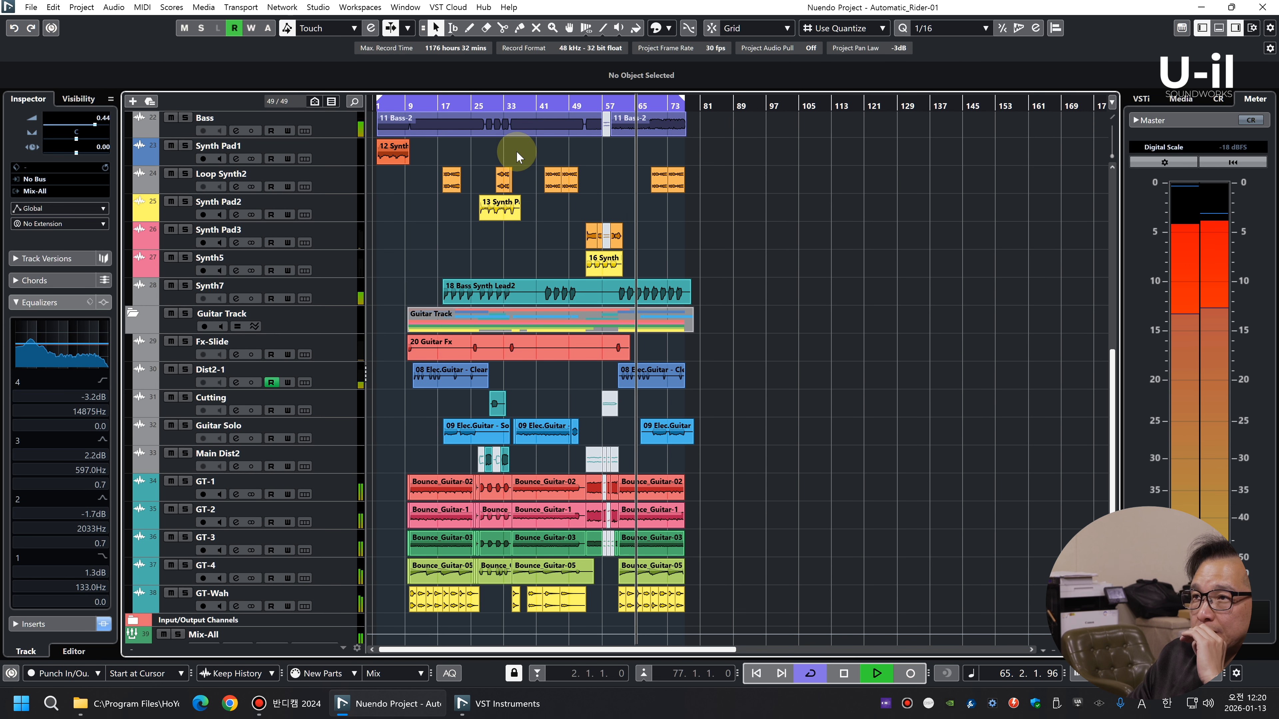
left_click(509, 106)
key("h")
key("h")
key("h")
key("h")
key("h")
key("h")
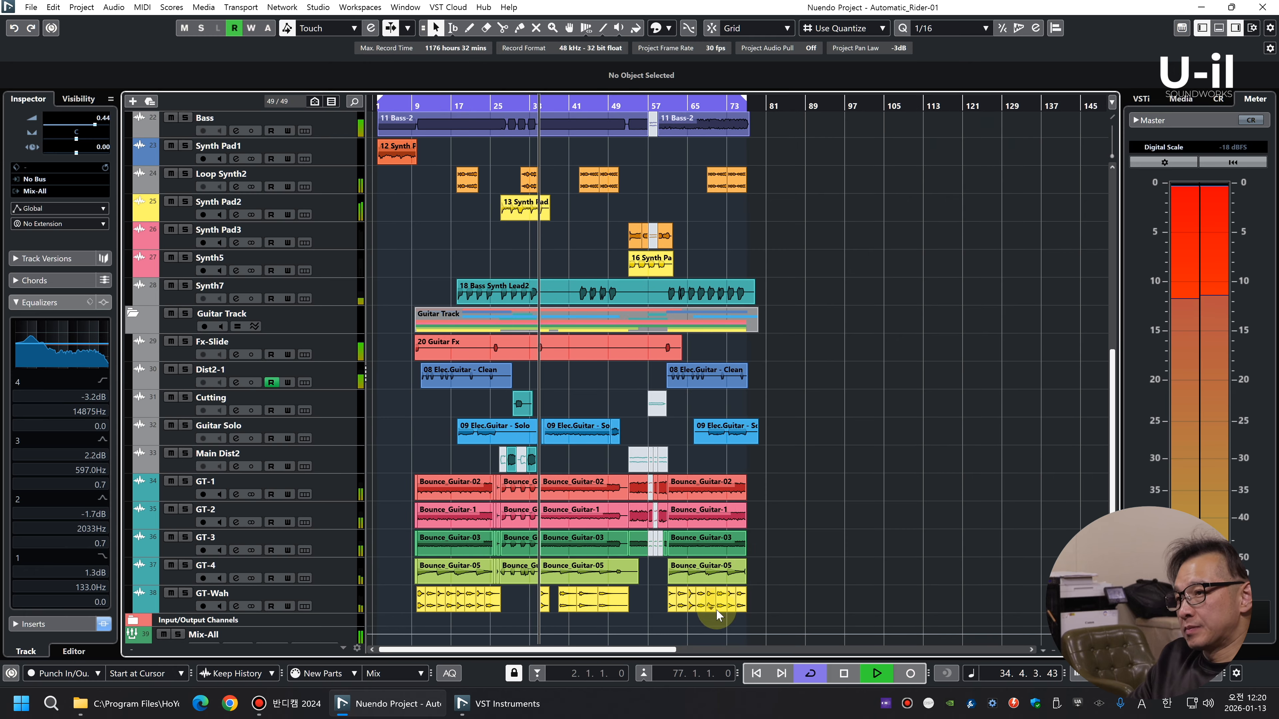
Set the volume of the GT-1, GT-2 and GT-3 events starting at bar 35 together to -5.10 dB
key("shift+h")
key("shift+h")
key("h")
key("h")
key("h")
scroll(836, 501, "down", 2)
scroll(836, 501, "down", 5)
scroll(836, 501, "left", 4)
key("g")
key("g")
key("g")
left_click_drag(745, 243, 724, 412)
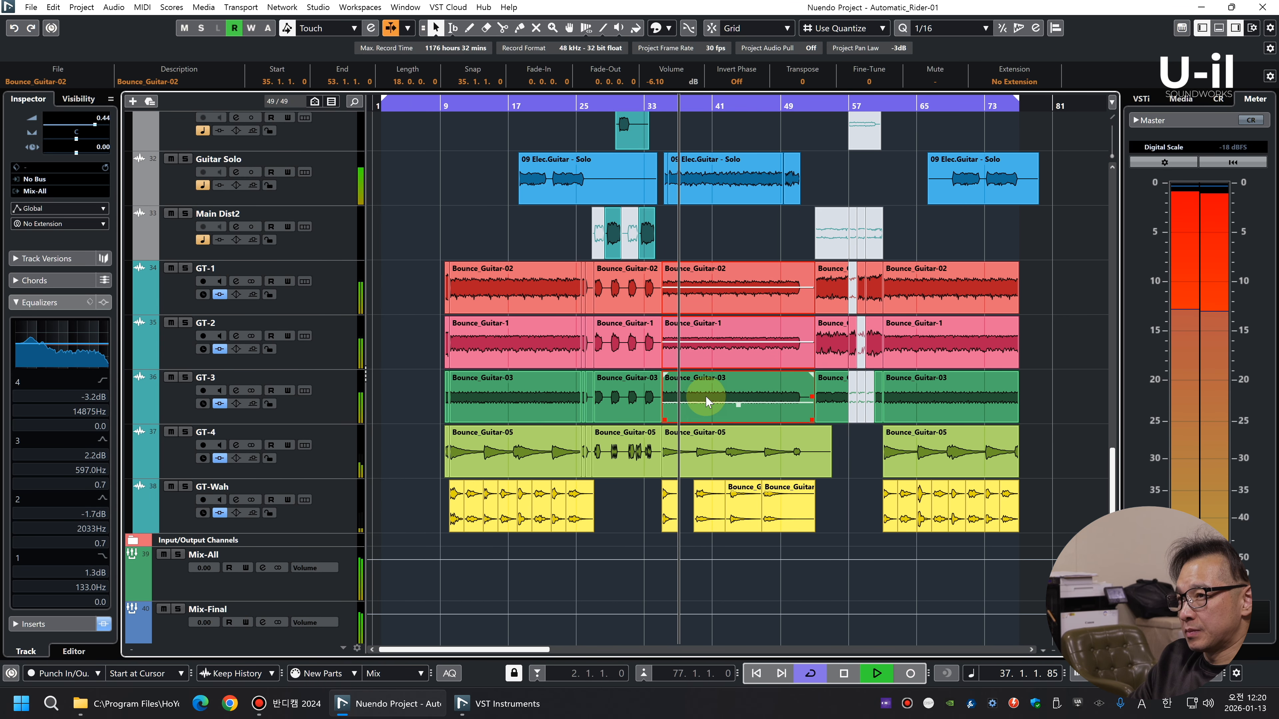
left_click_drag(516, 240, 509, 298)
left_click_drag(754, 245, 732, 396)
scroll(669, 81, "up", 2)
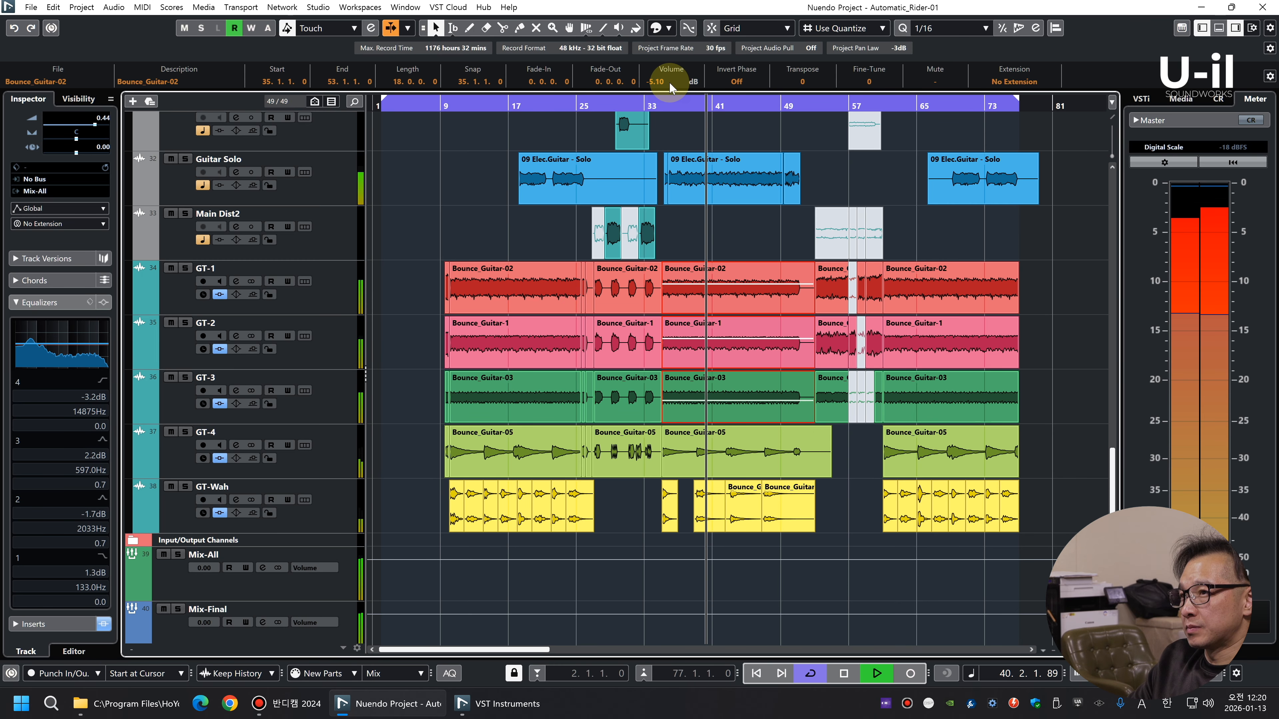
Check the event volumes of the GT-1 Bounce_Guitar-02 clips starting at bars 10 and 61
left_click(524, 298)
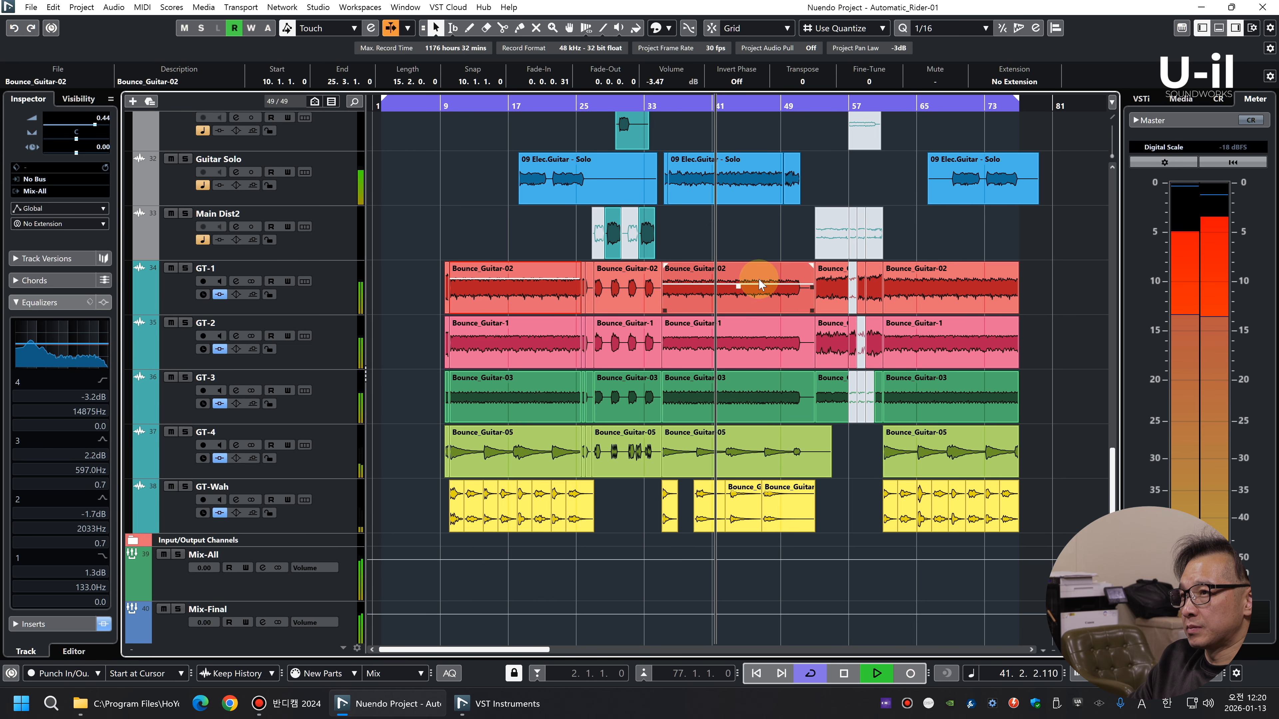
left_click(951, 304)
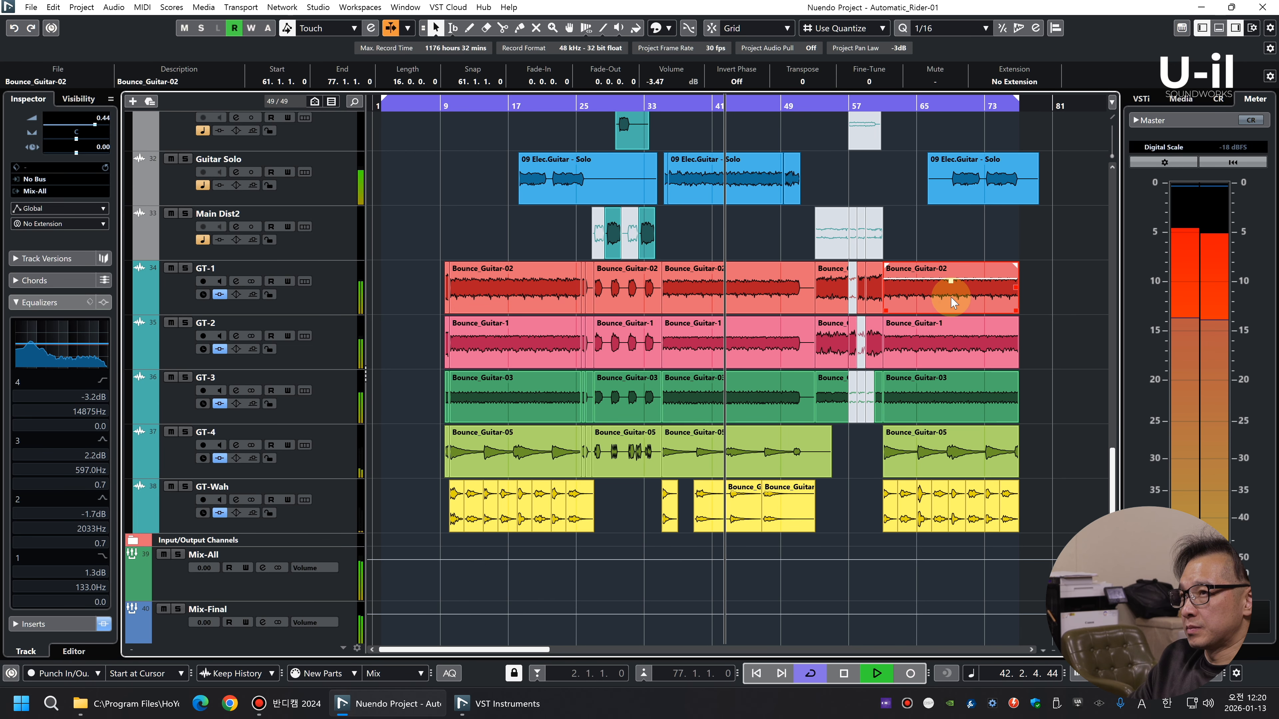
key("g")
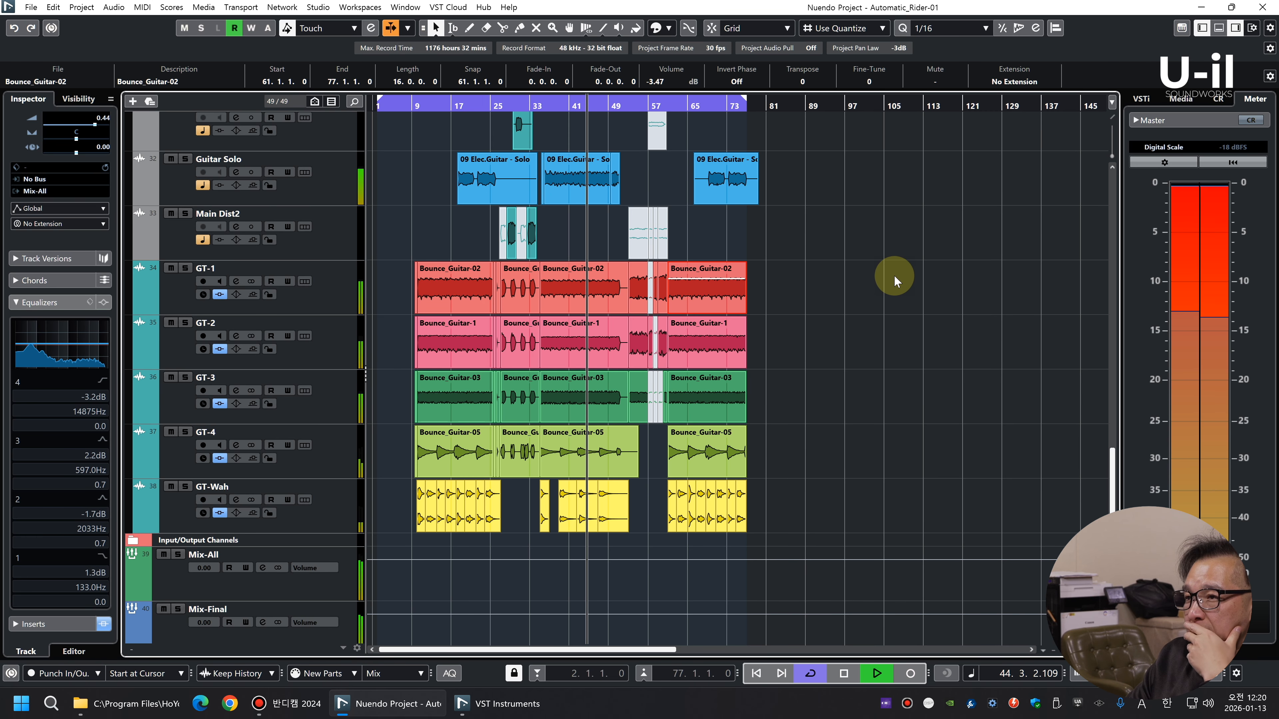
Solo the Loop Synth2 track and load H-Delay Stereo into its first insert slot
scroll(894, 277, "up", 5)
left_click(358, 338)
key("s")
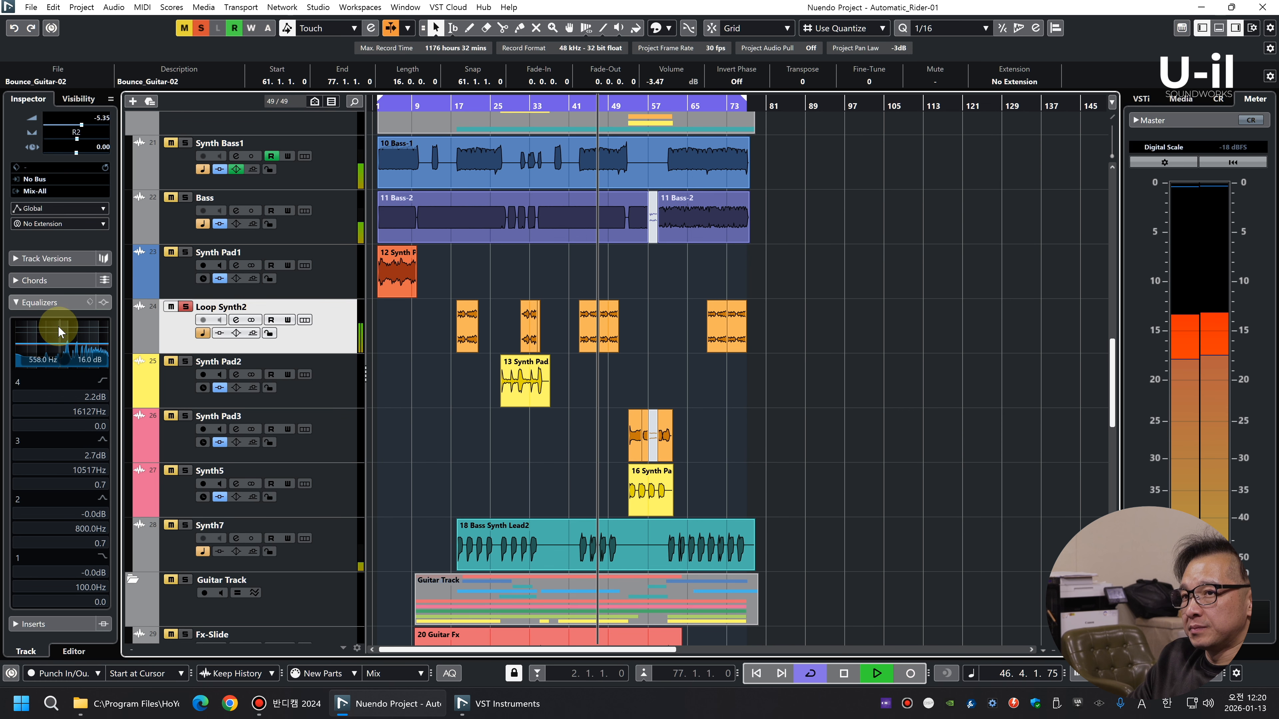
key("space")
left_click(38, 304)
left_click(75, 380)
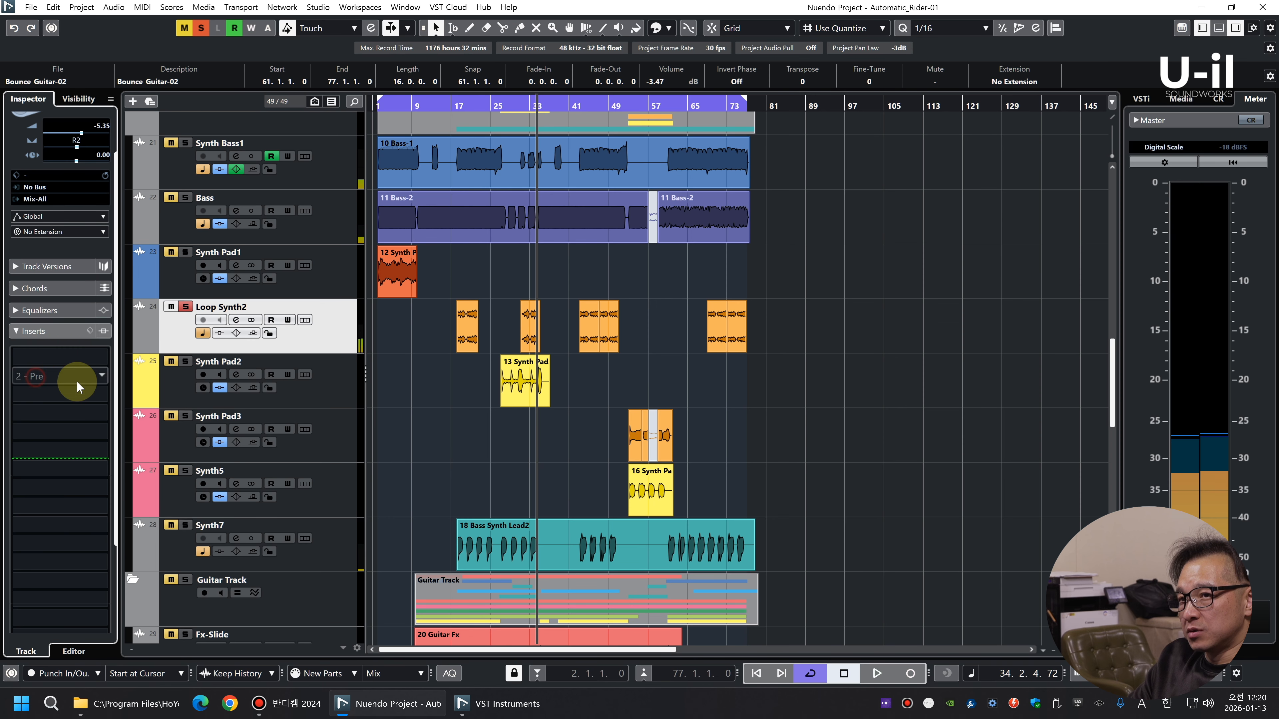
left_click(75, 335)
type("h-de")
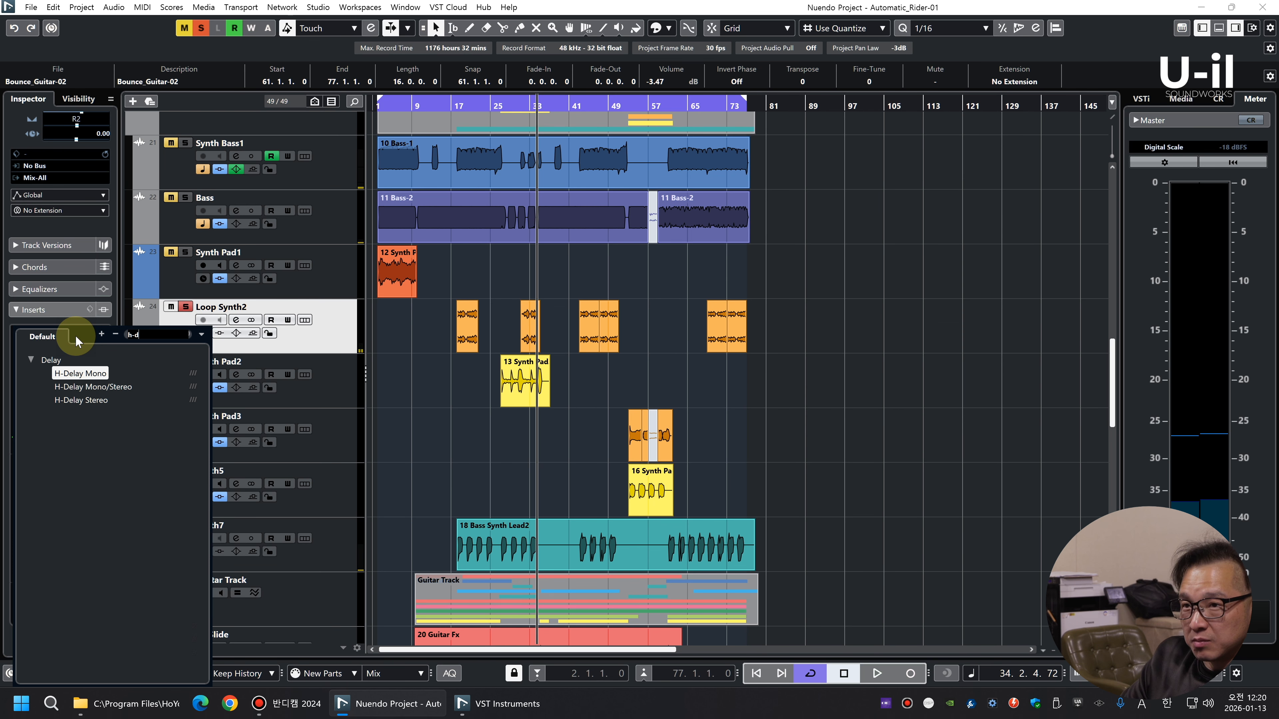
left_click(62, 401)
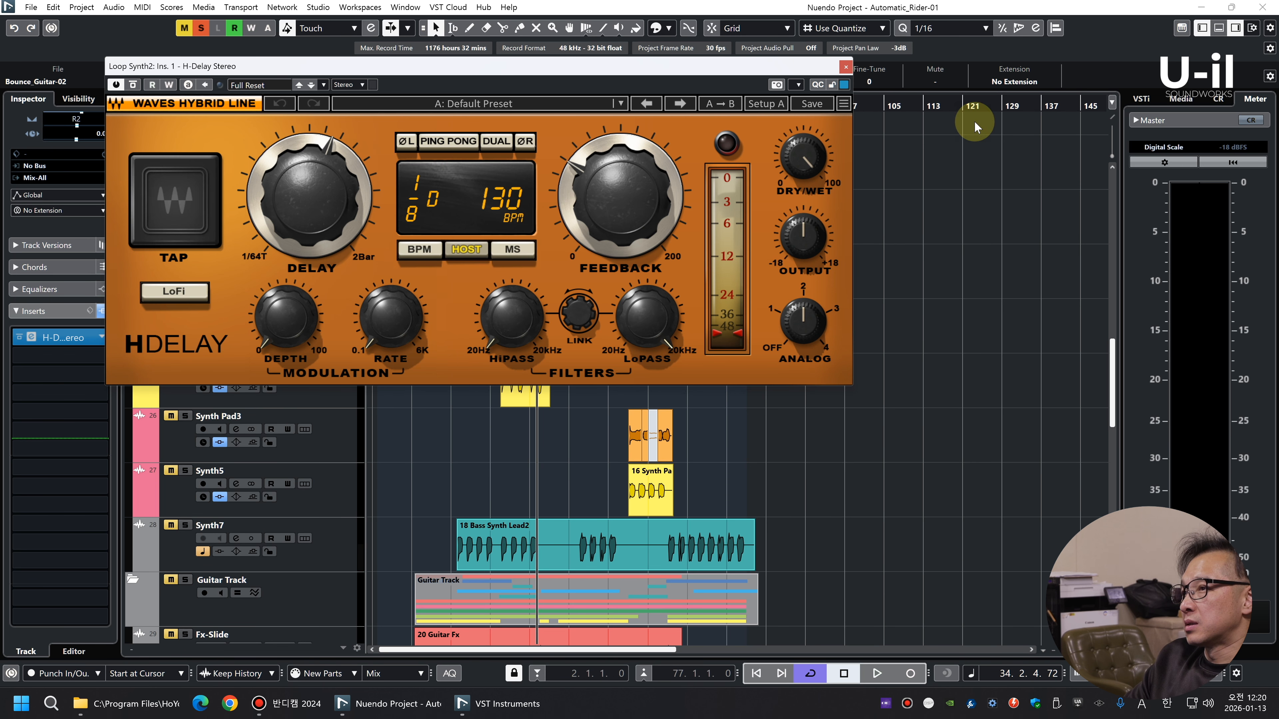
Turn off Analog on Loop Synth2's H-Delay, lower Dry/Wet and Feedback, enable Ping Pong, clear the solo and close the plug-in
key("space")
left_click_drag(807, 316, 798, 341)
left_click_drag(804, 153, 801, 169)
key("space")
left_click(461, 144)
key("space")
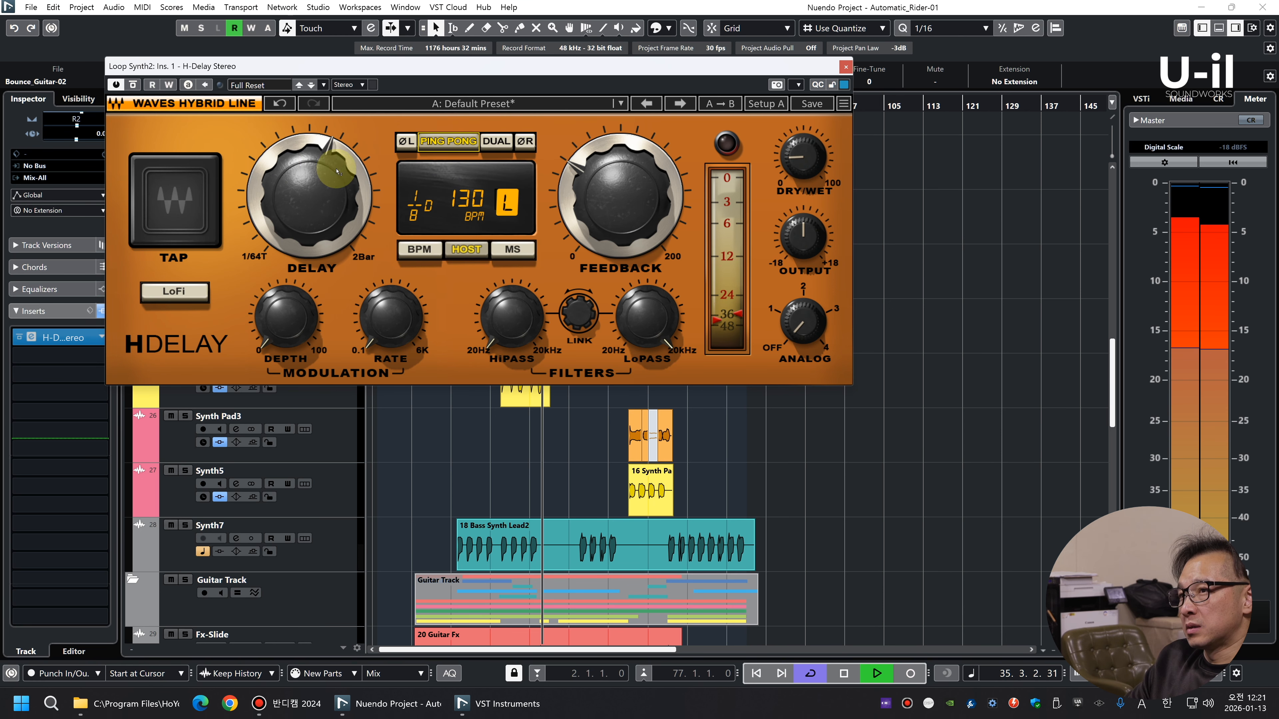
left_click_drag(645, 212, 644, 233)
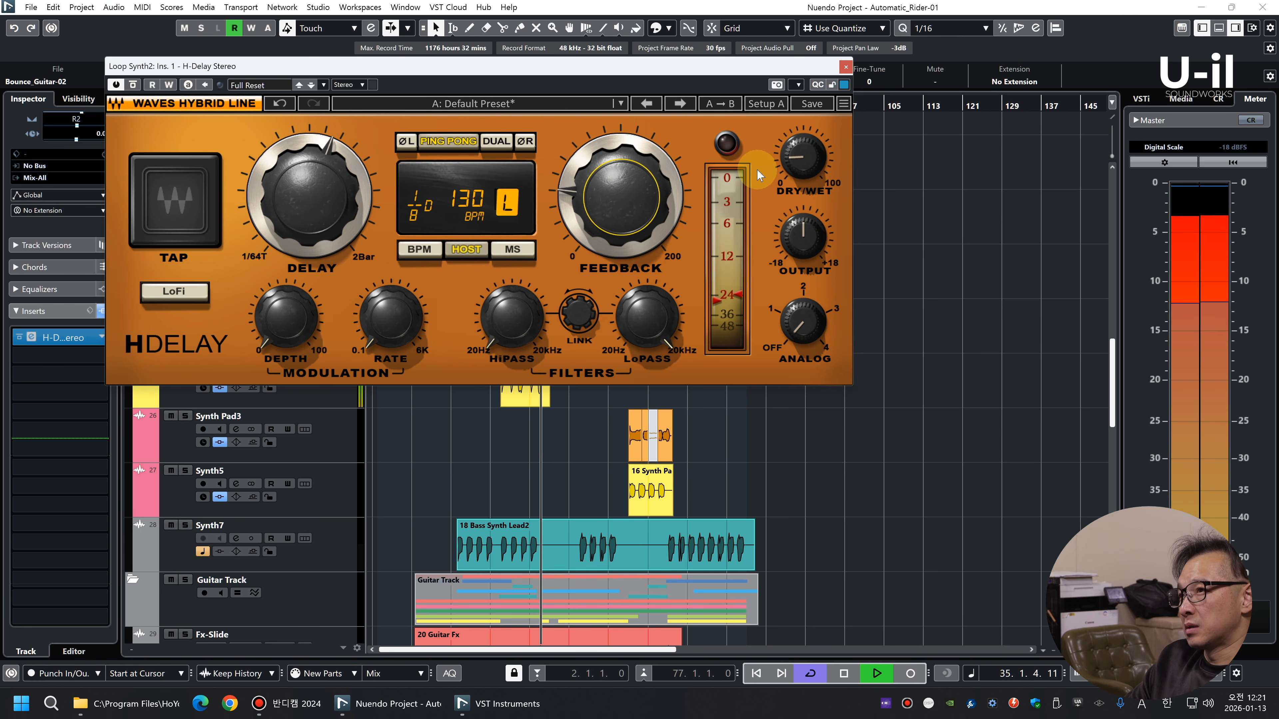
left_click(845, 66)
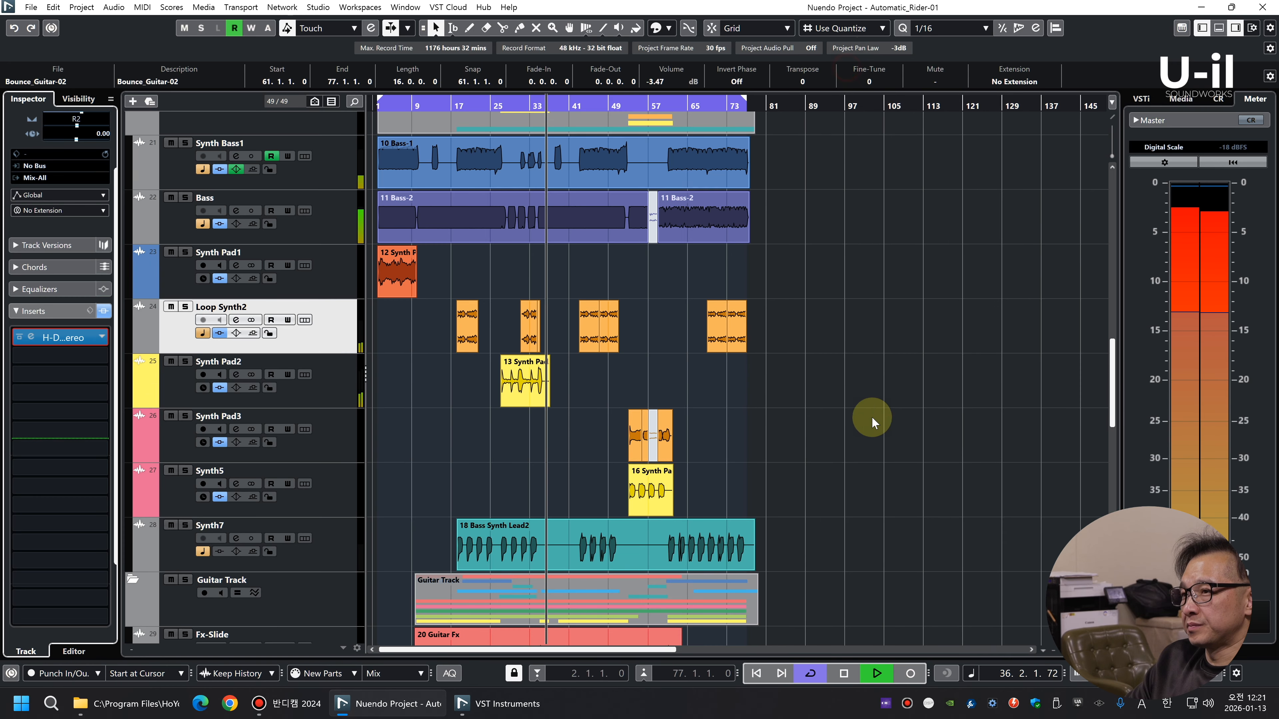
Solo the Synth Pad2 track and play its clip from bar 27
left_click(906, 385)
key("h")
key("h")
key("h")
left_click_drag(594, 107, 593, 127)
key("space")
left_click(333, 393)
key("space")
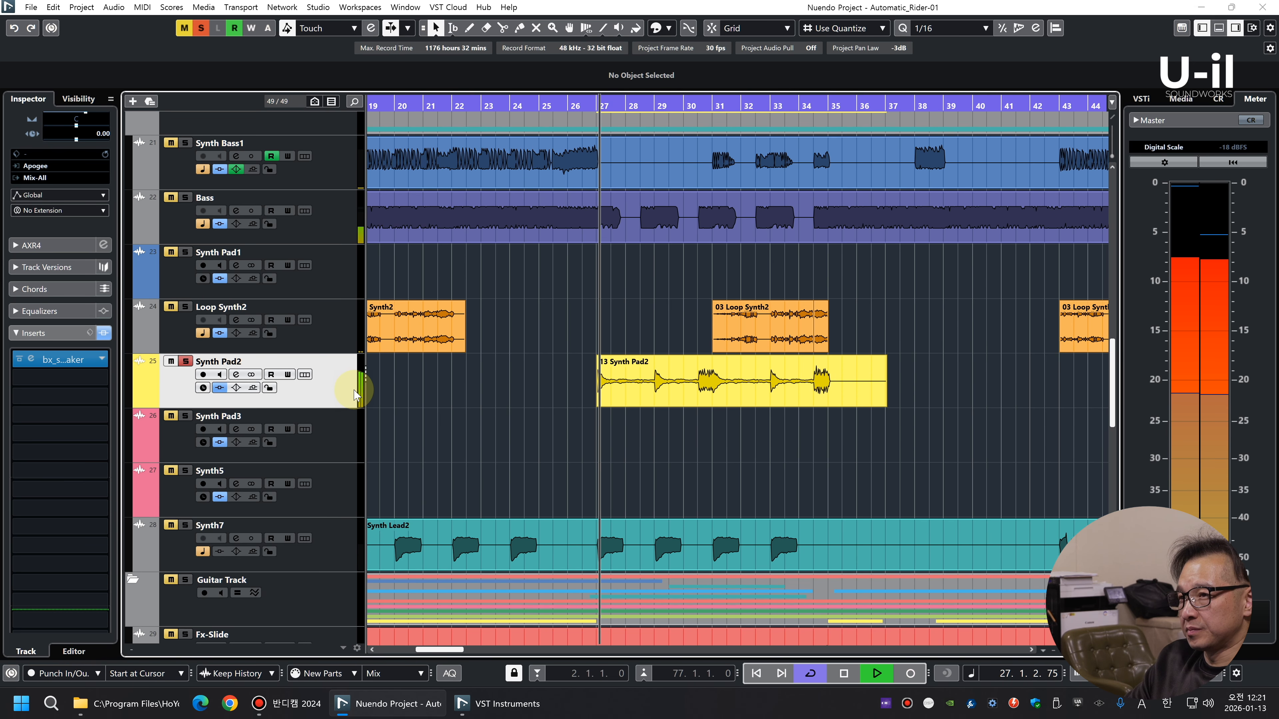
Copy the H-Delay Stereo insert from Loop Synth2 to the second insert slot of Synth Pad2 in the mixer
key("F3")
key("space")
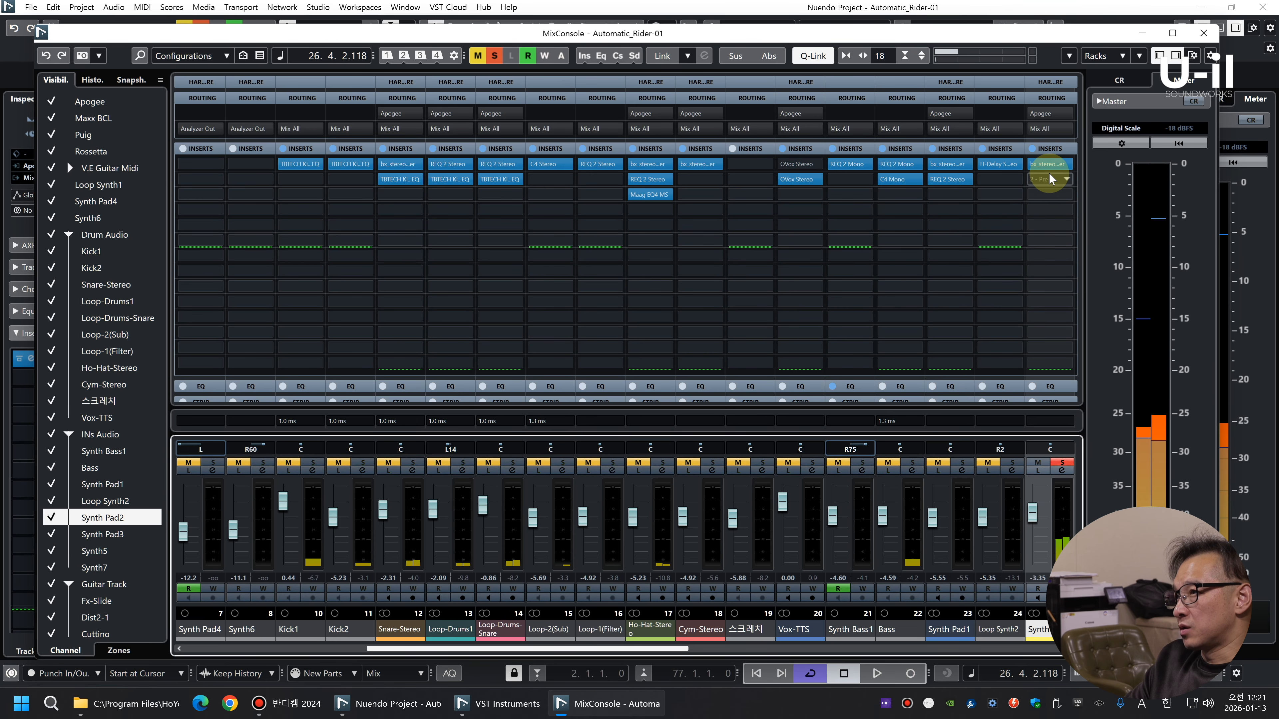
mouse_move(992, 166)
left_click_drag(993, 166, 1039, 181)
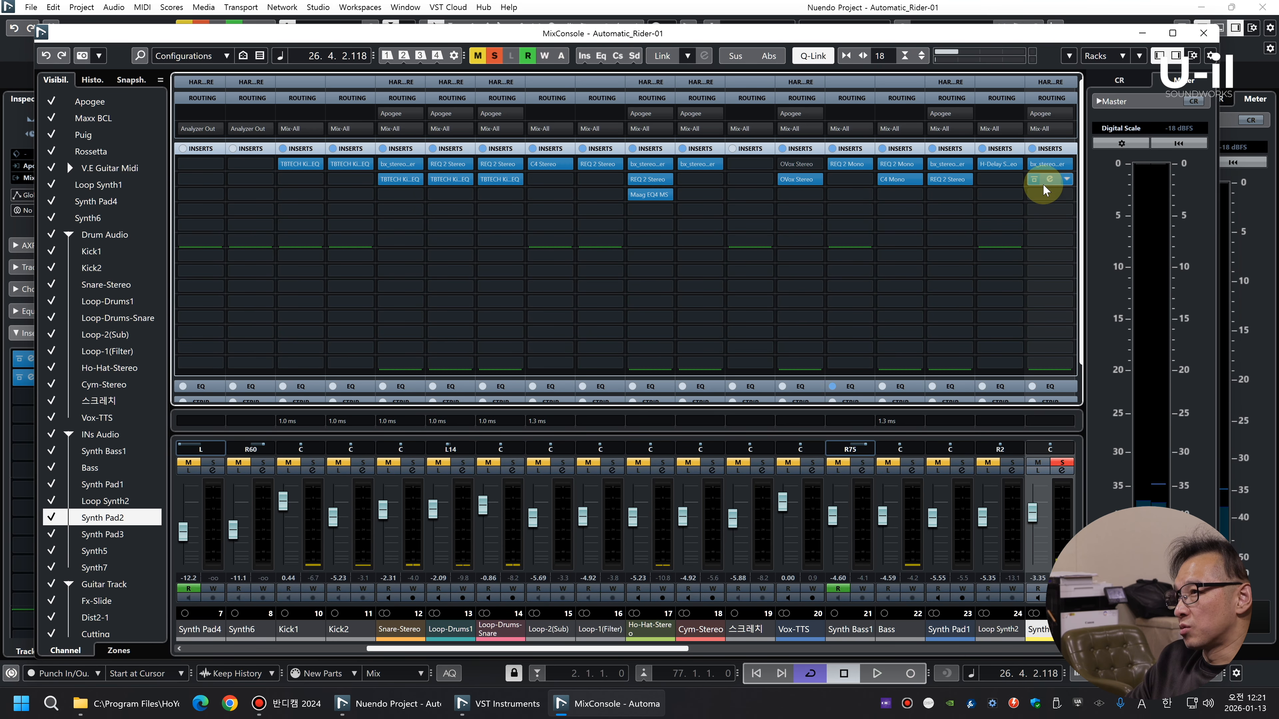
key("space")
Audition the delay on Synth Pad2, clear the solo to hear it in the mix, and close the H-Delay
left_click_drag(828, 178, 756, 121)
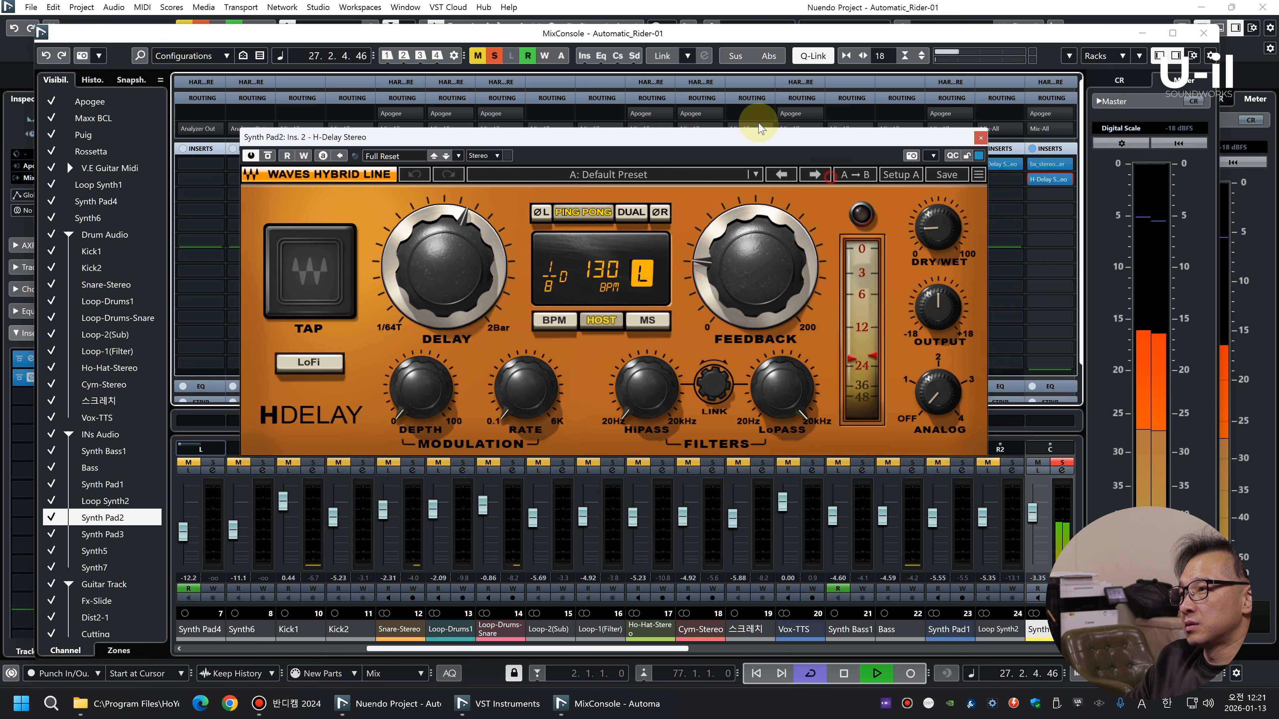
left_click(471, 229)
key("space")
key("s")
key("space")
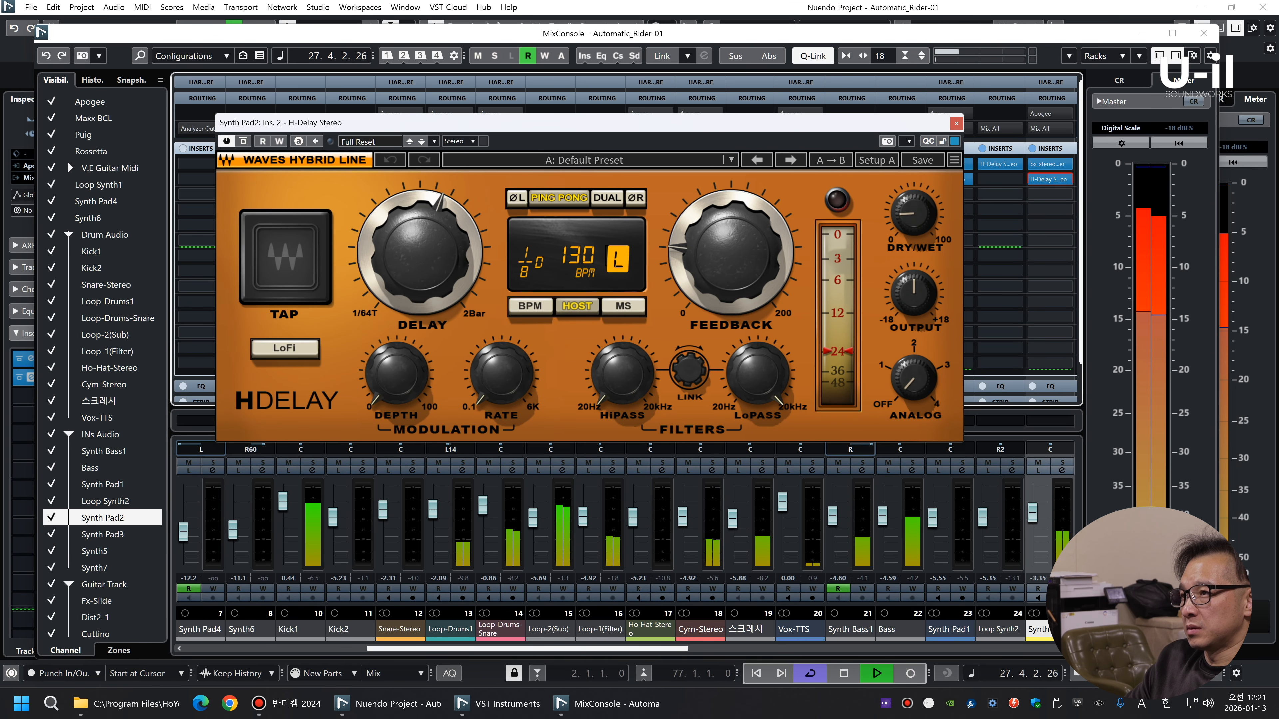
left_click(956, 123)
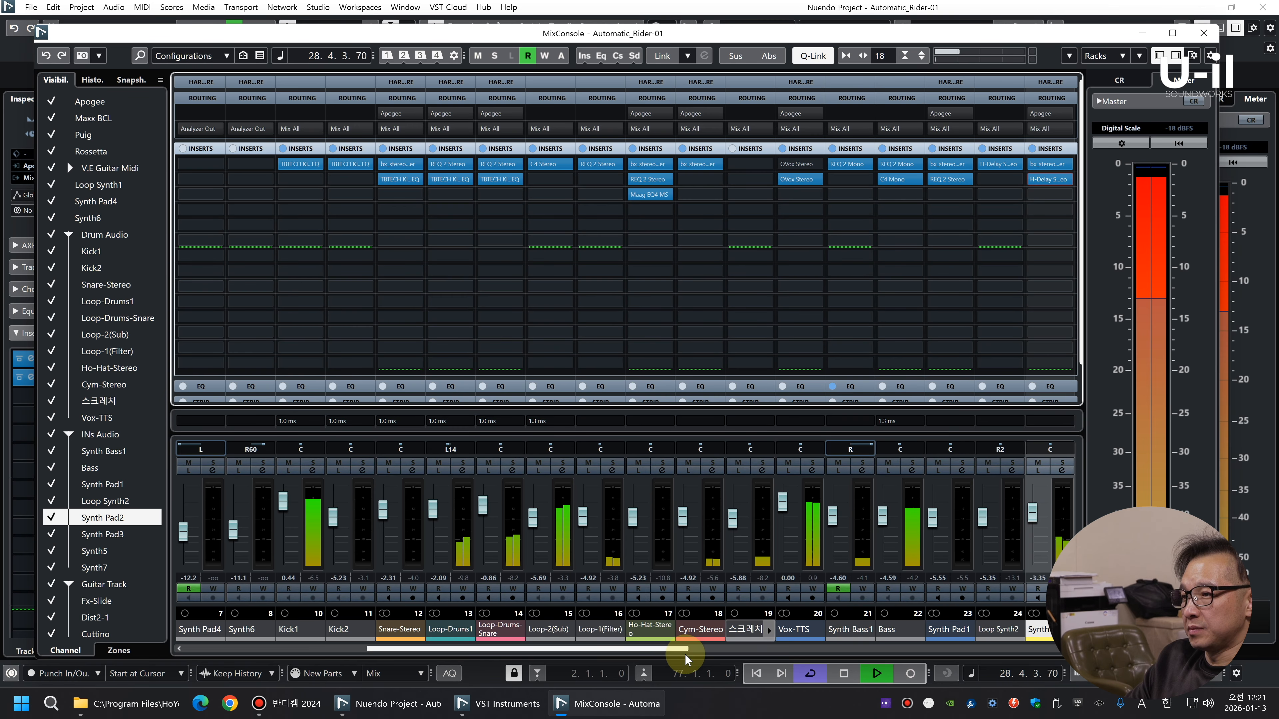
Set the volume of the 08 Elec.Guitar - Clean event at bar 29 on the Cutting track to -9.39 dB
left_click_drag(682, 649, 755, 653)
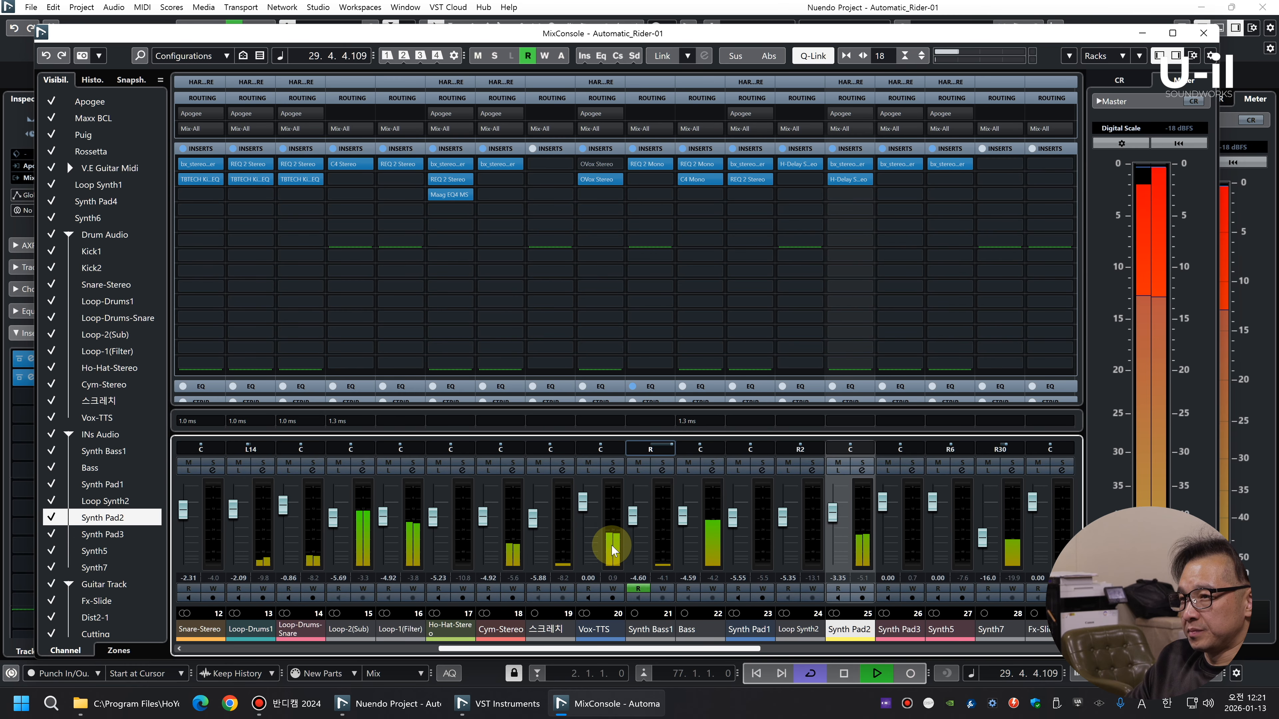
key("F3")
key("space")
key("g")
key("g")
key("g")
key("g")
key("g")
key("g")
key("Page_Down")
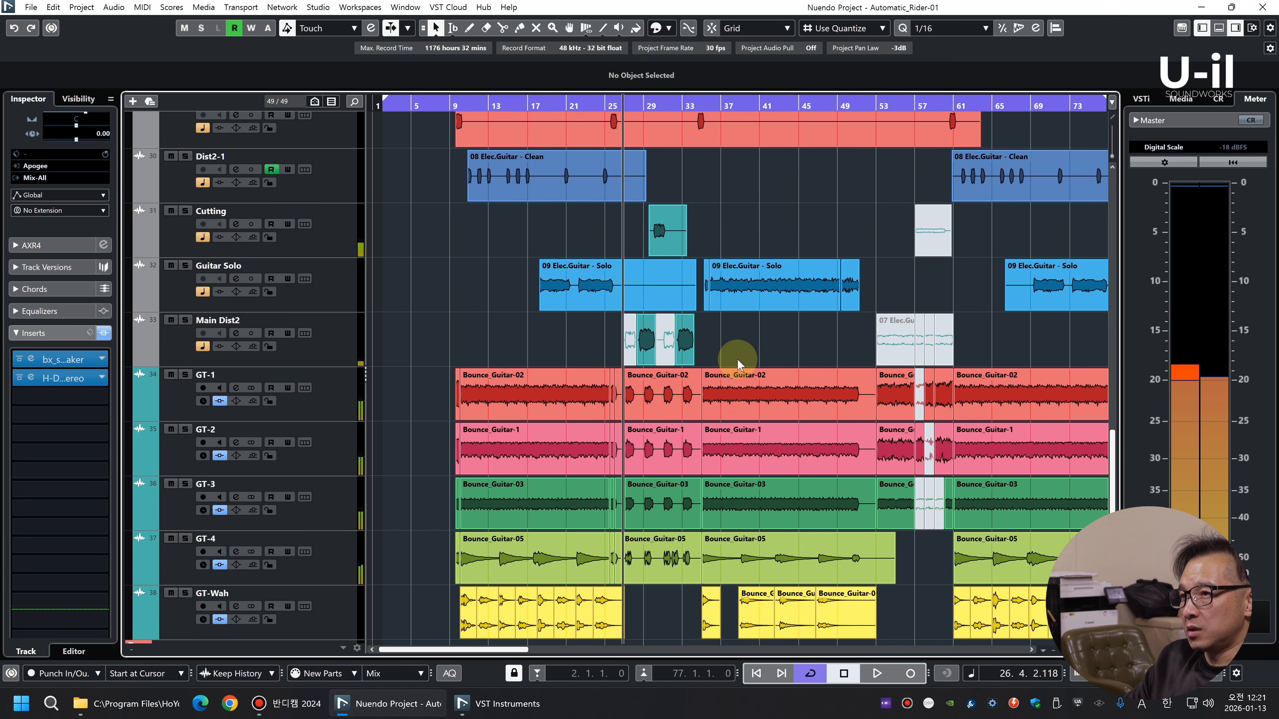
left_click_drag(743, 228, 572, 211)
left_click_drag(646, 104, 659, 128)
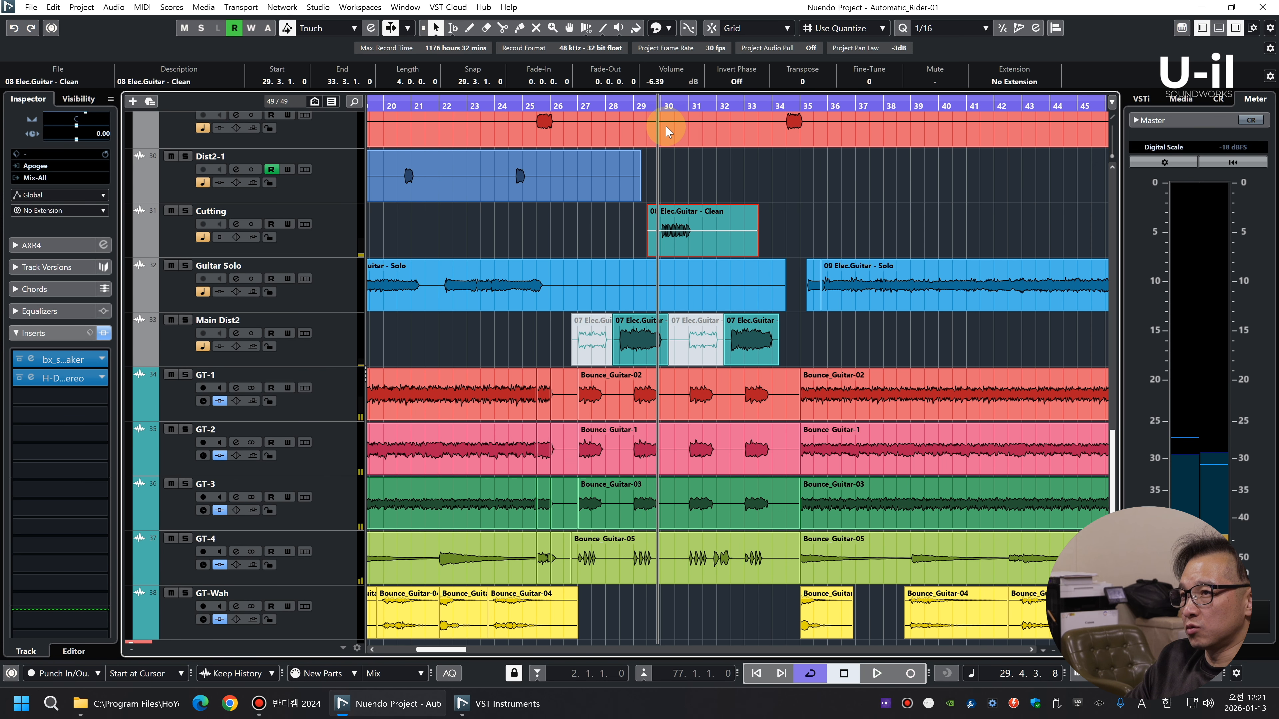
left_click(360, 241)
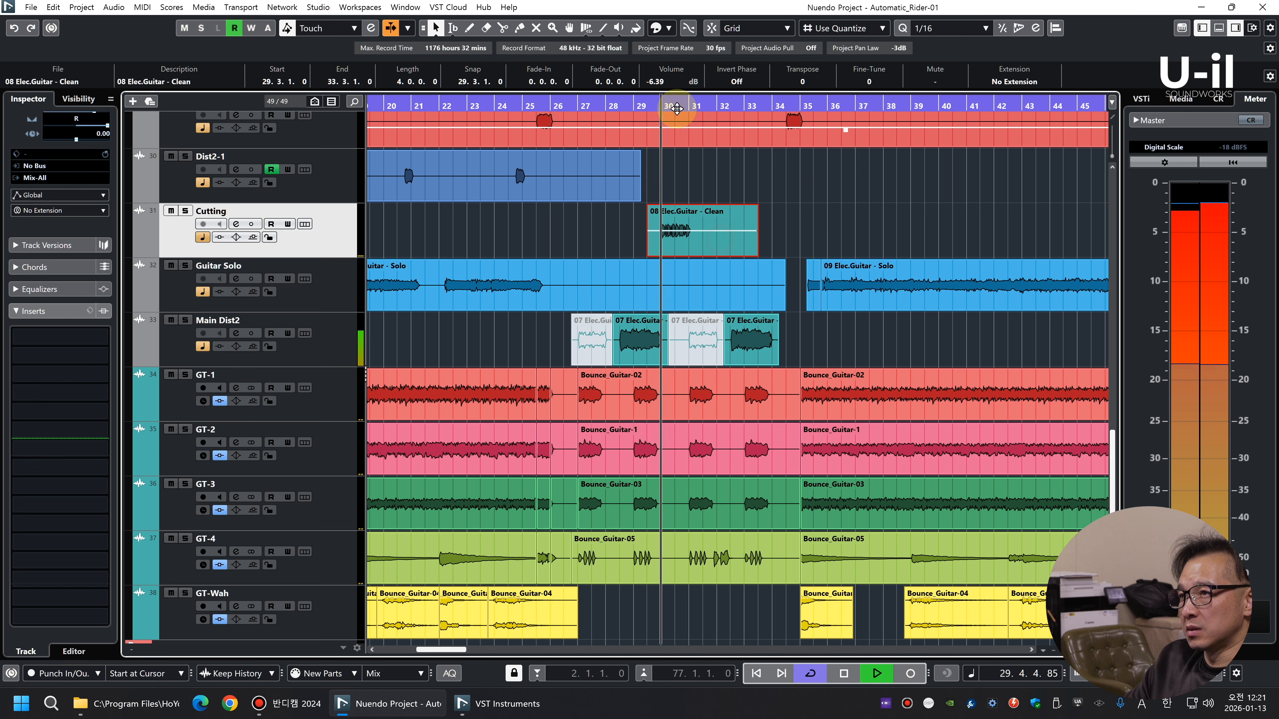
scroll(663, 81, "down", 3)
key("space")
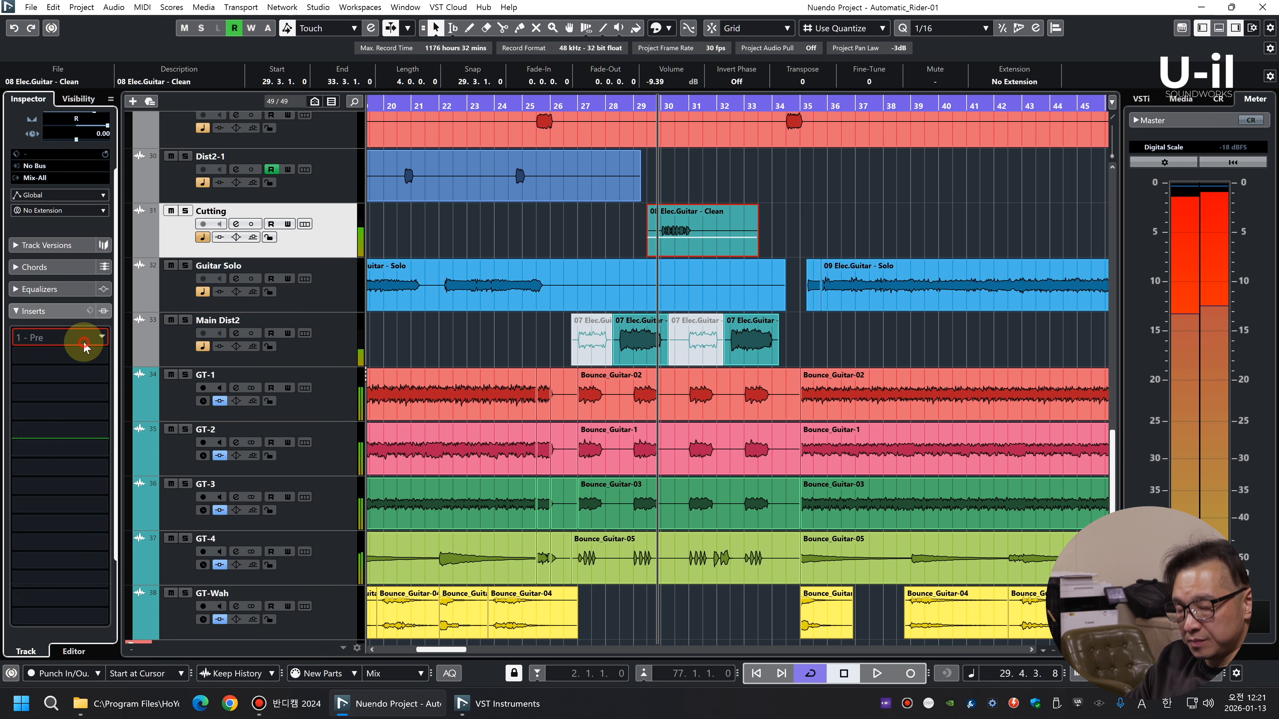
Find the Chandler GAV19T amp plug-in and load it into the first insert slot of the Cutting track
left_click(86, 337)
type("gv")
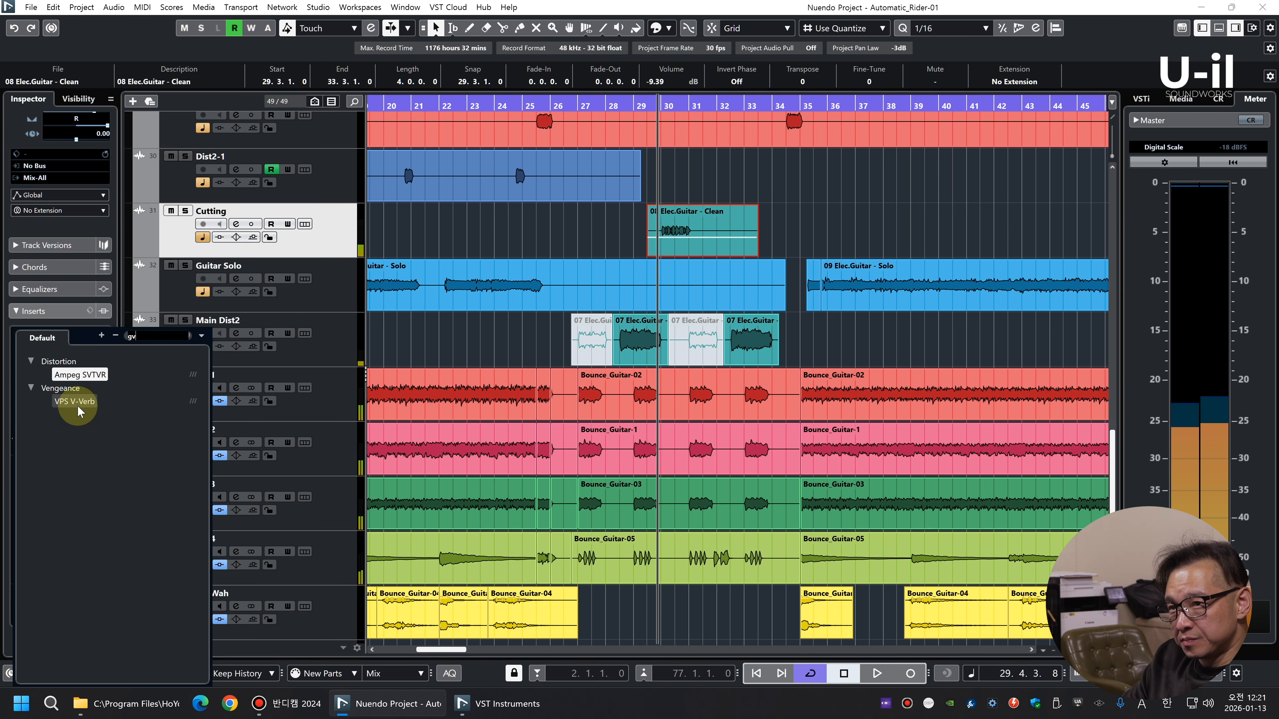
key("BackSpace")
type("av")
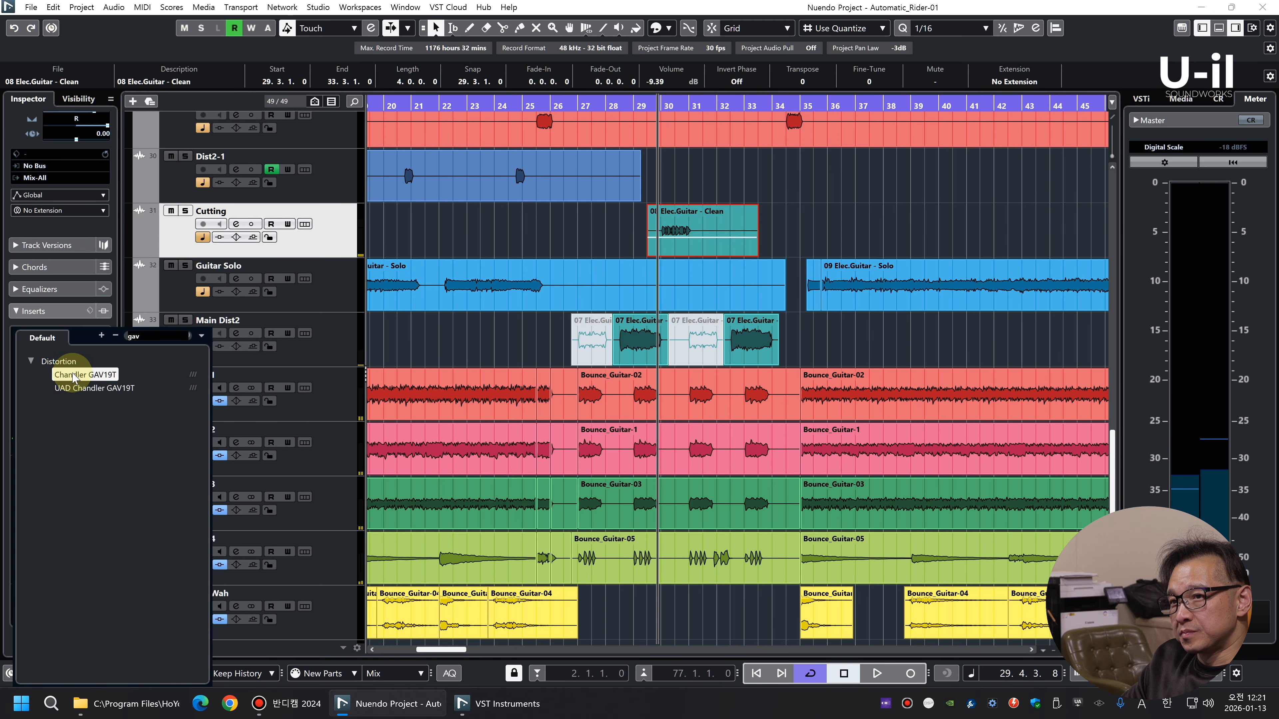
left_click(98, 377)
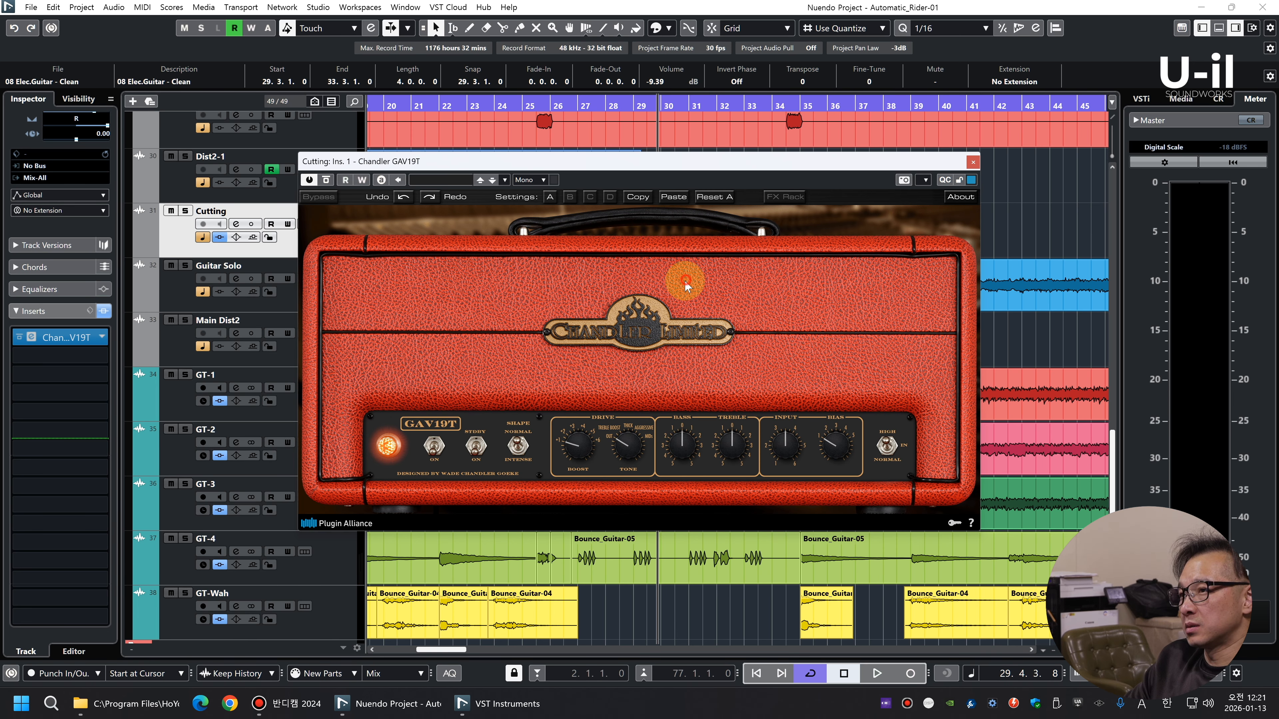
Show the GAV19T's FX rack controls and set its input gain to -8.6 dB during playback
left_click(561, 316)
key("space")
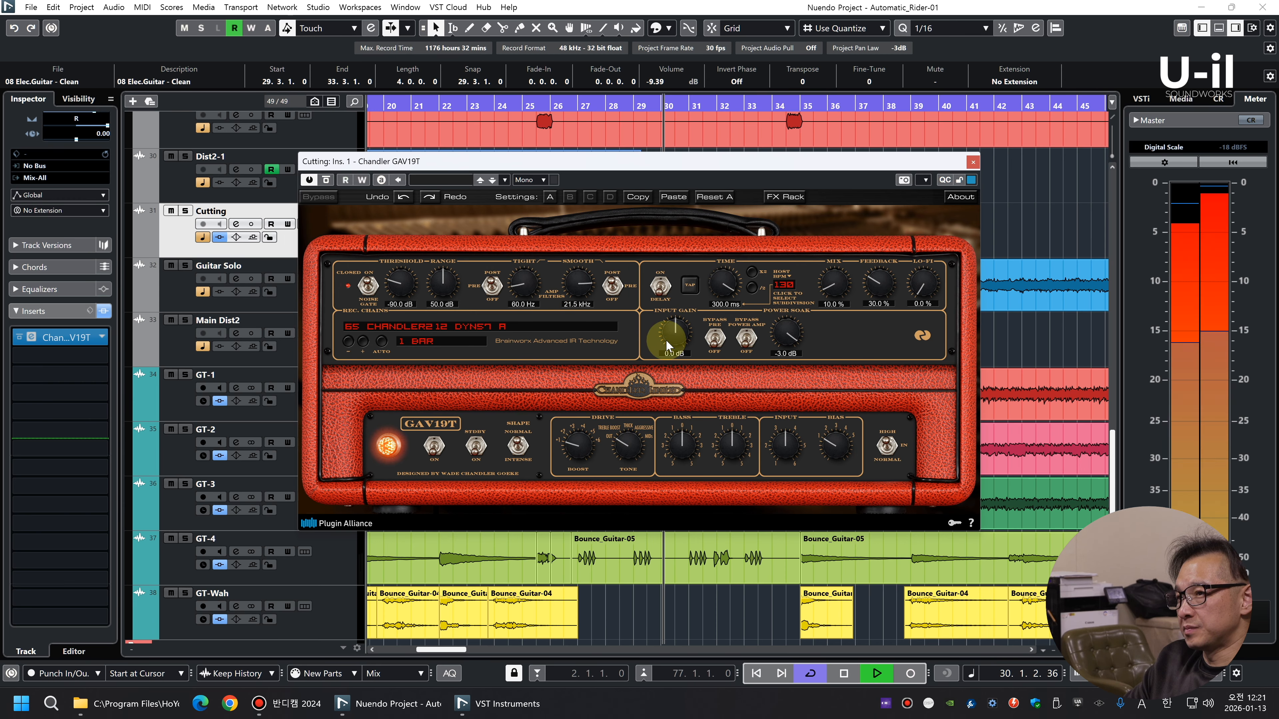
left_click_drag(684, 339, 681, 353)
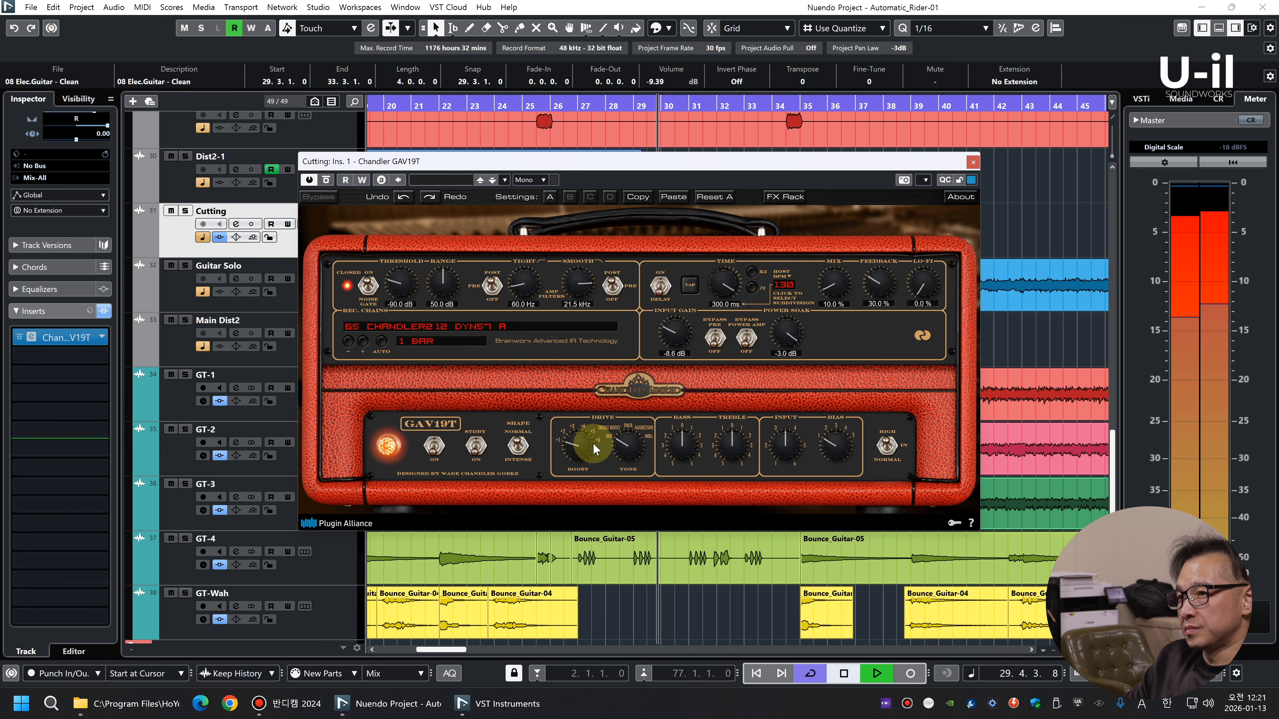
Adjust the GAV19T's boost and tone, set its power soak to -7.0 dB, and close the plug-in
left_click_drag(629, 457, 637, 450)
left_click(576, 434)
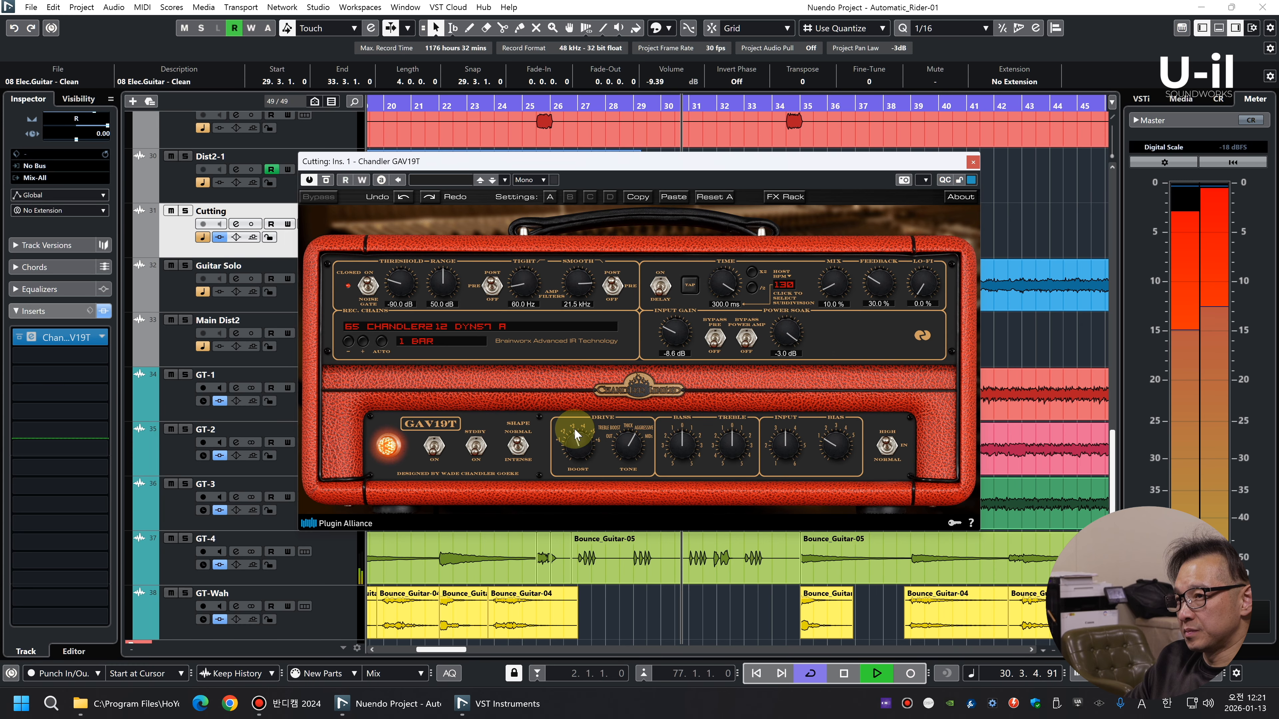
key("space")
left_click_drag(782, 331, 782, 337)
key("space")
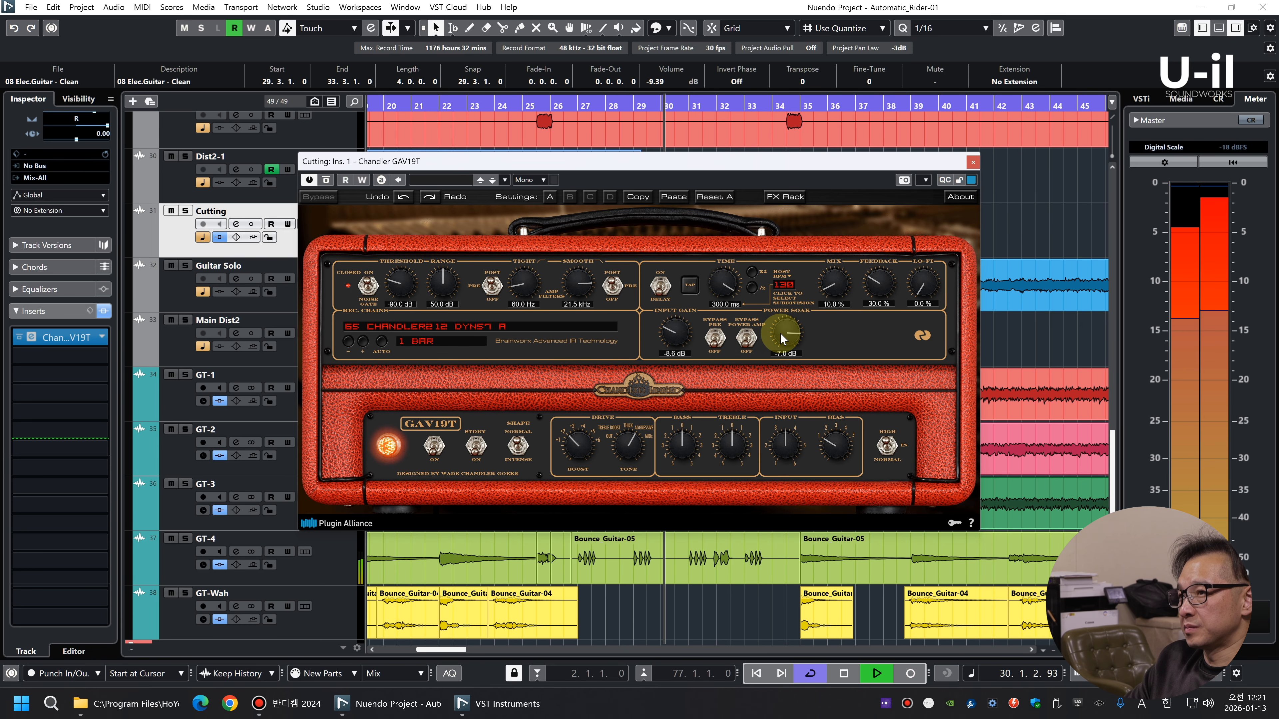
left_click(973, 162)
Zoom out the arrangement and listen through the Cutting and Guitar Solo passages in the mix
key("g")
key("g")
key("g")
left_click(847, 198)
key("g")
key("g")
key("g")
key("g")
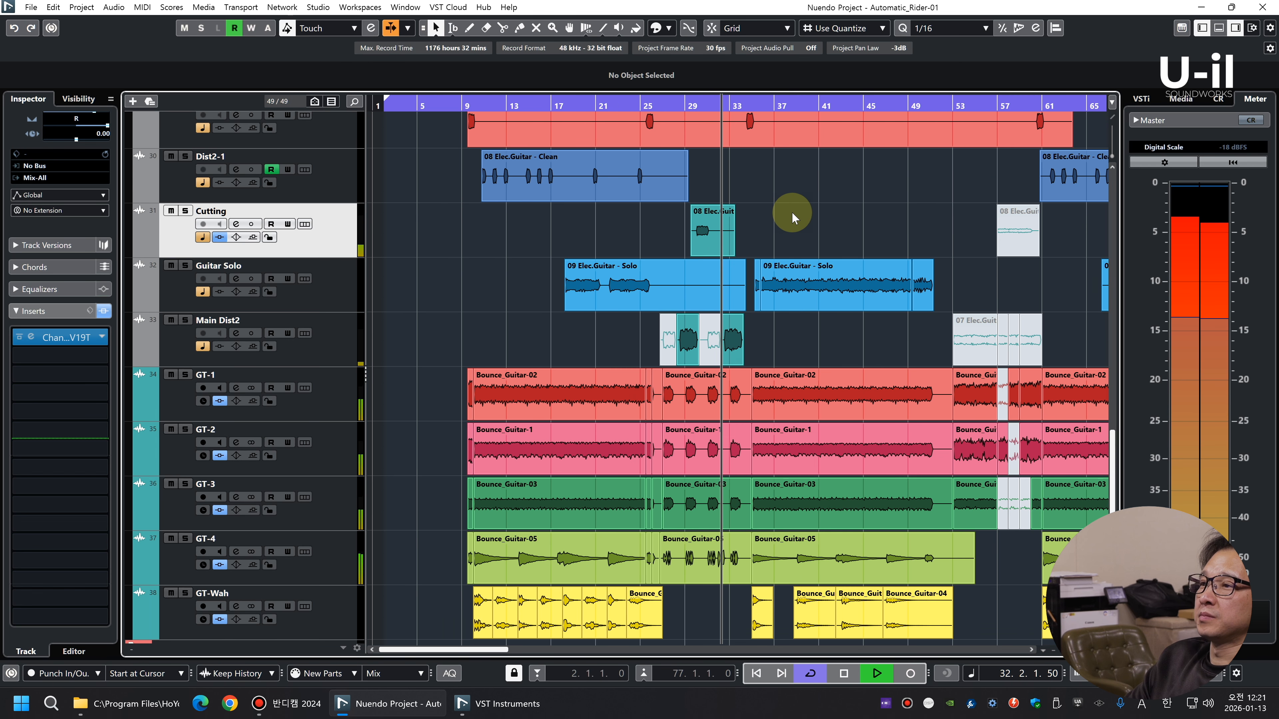
key("g")
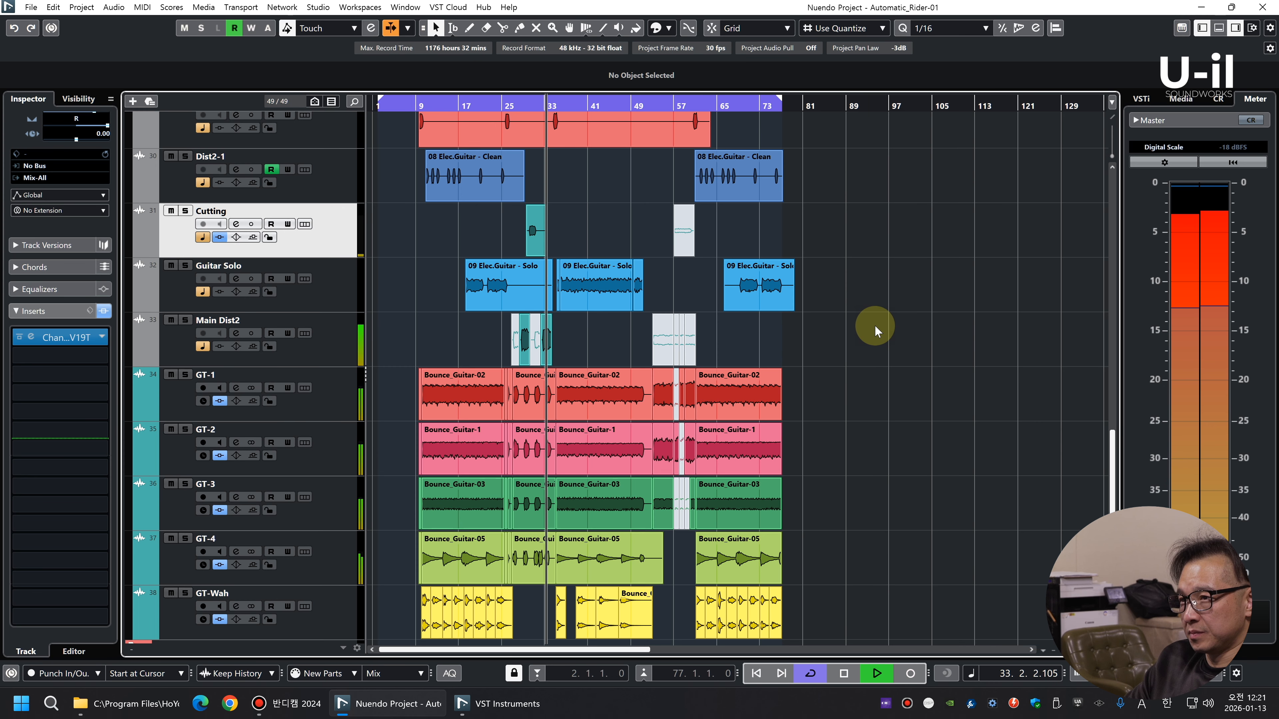
key("shift+g")
key("shift+h")
key("h")
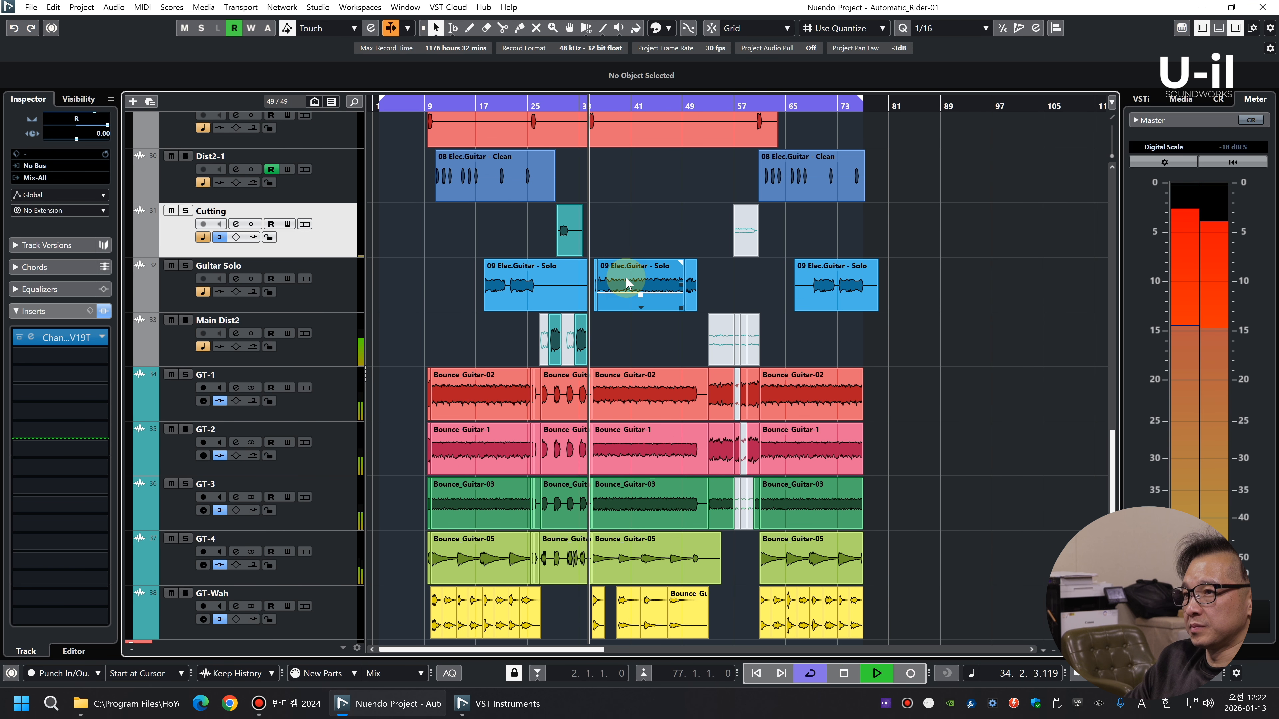
key("g")
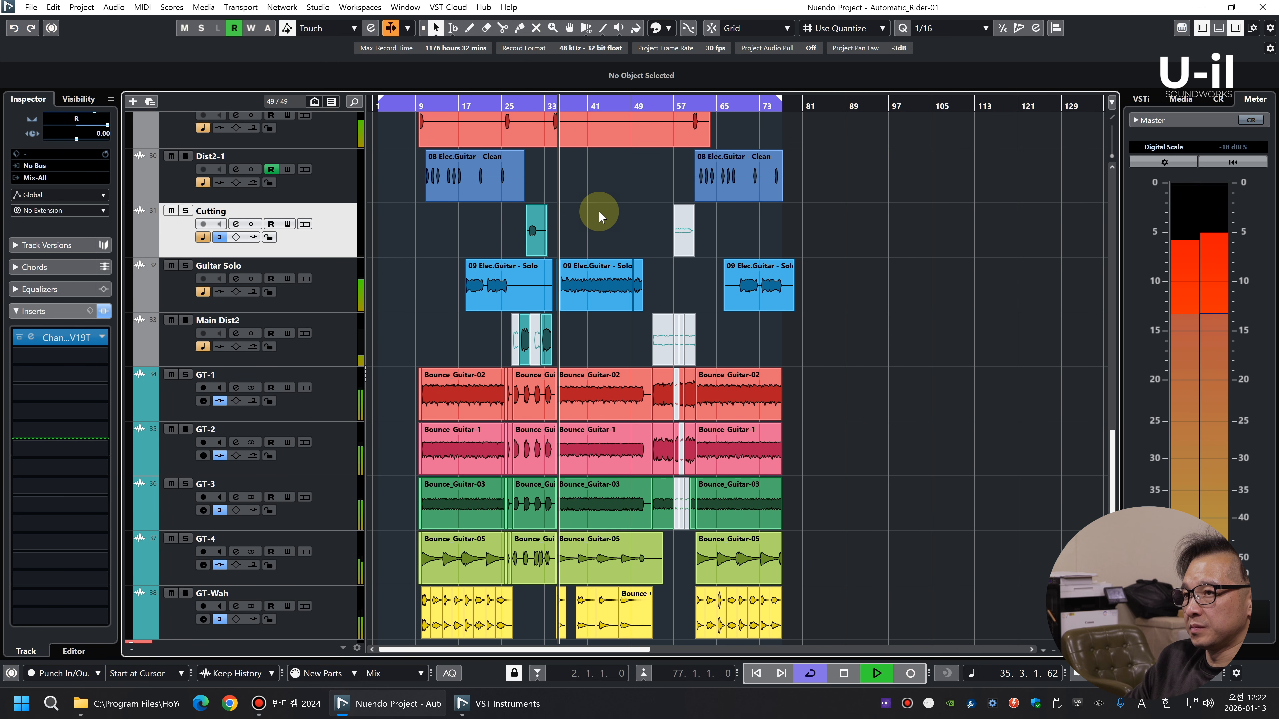
key("space")
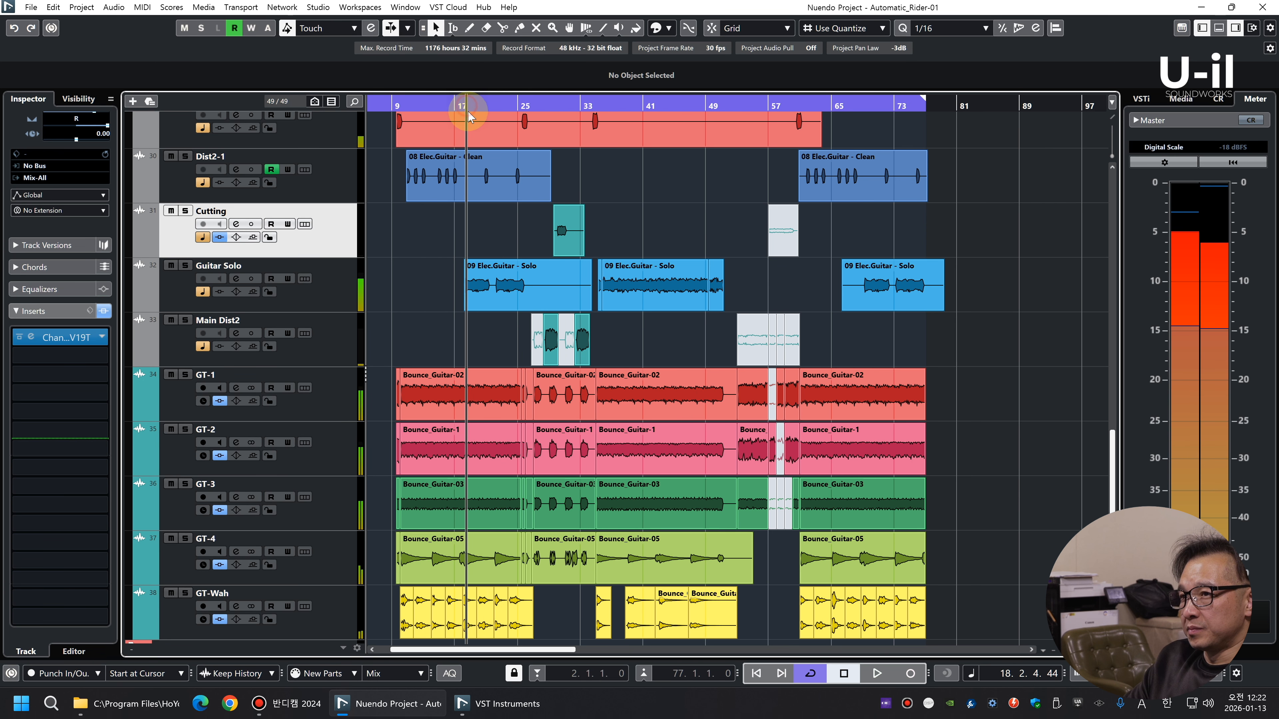
key("h")
right_click(315, 303)
mouse_move(453, 313)
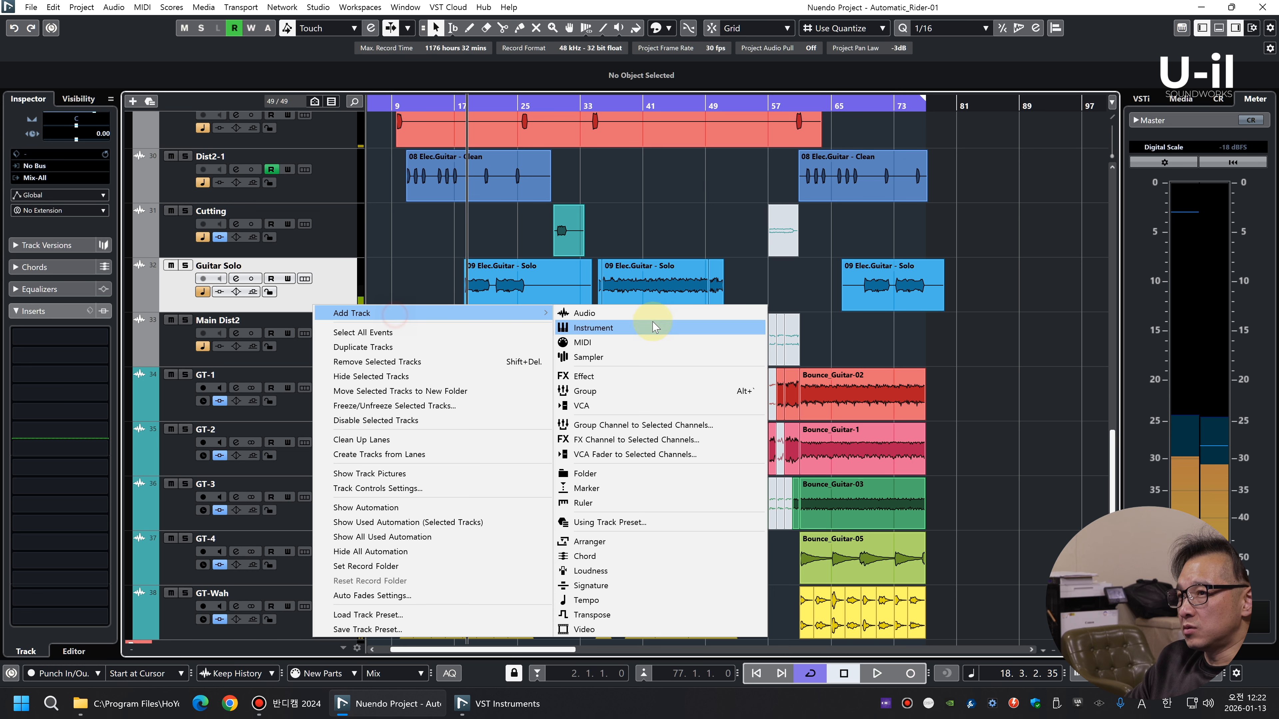
left_click(285, 239)
Add an audio track below the Guitar Solo track and route its output to Mix-All
right_click(343, 295)
mouse_move(409, 300)
left_click(711, 305)
left_click(672, 450)
left_click(53, 179)
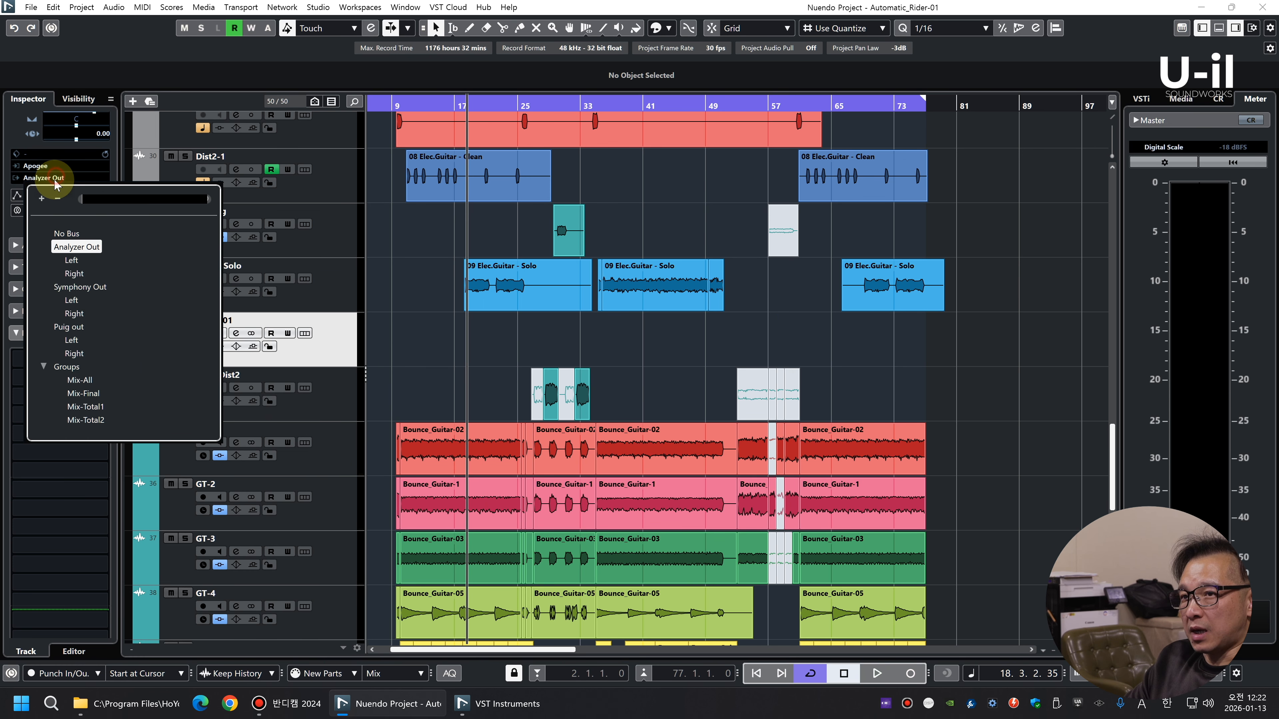
left_click(80, 380)
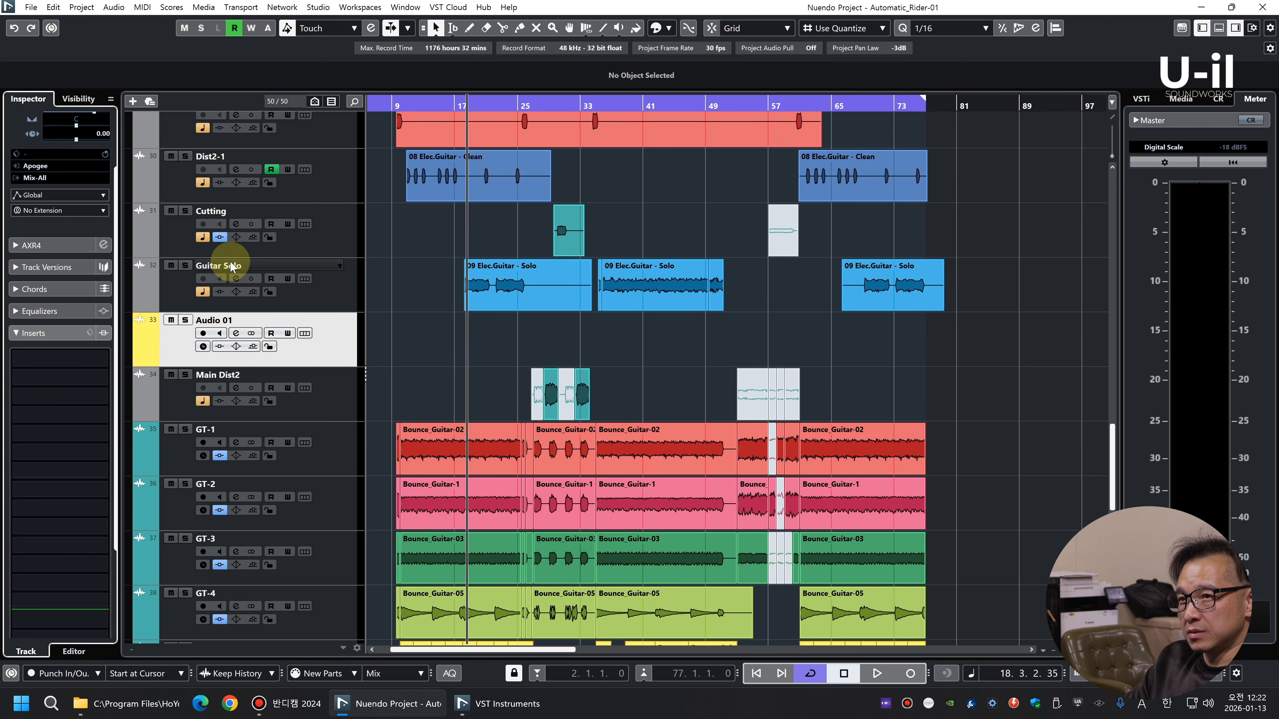
Rename the new audio track as Guitar Solo and move all 09 Elec.Guitar - Solo events onto it
double_click(222, 319)
left_click(475, 353)
left_click_drag(984, 338, 490, 337)
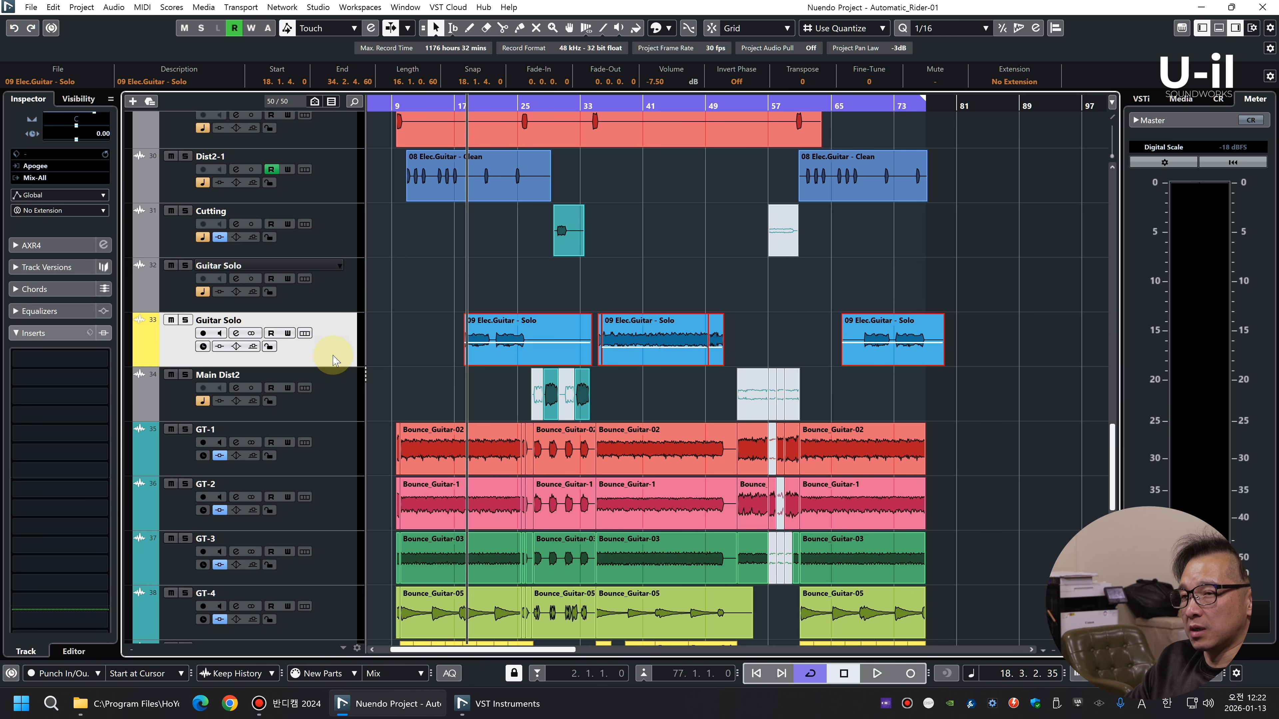
Find the H-Delay Stereo plug-in and load it into the first insert slot of the new Guitar Solo track
left_click(93, 359)
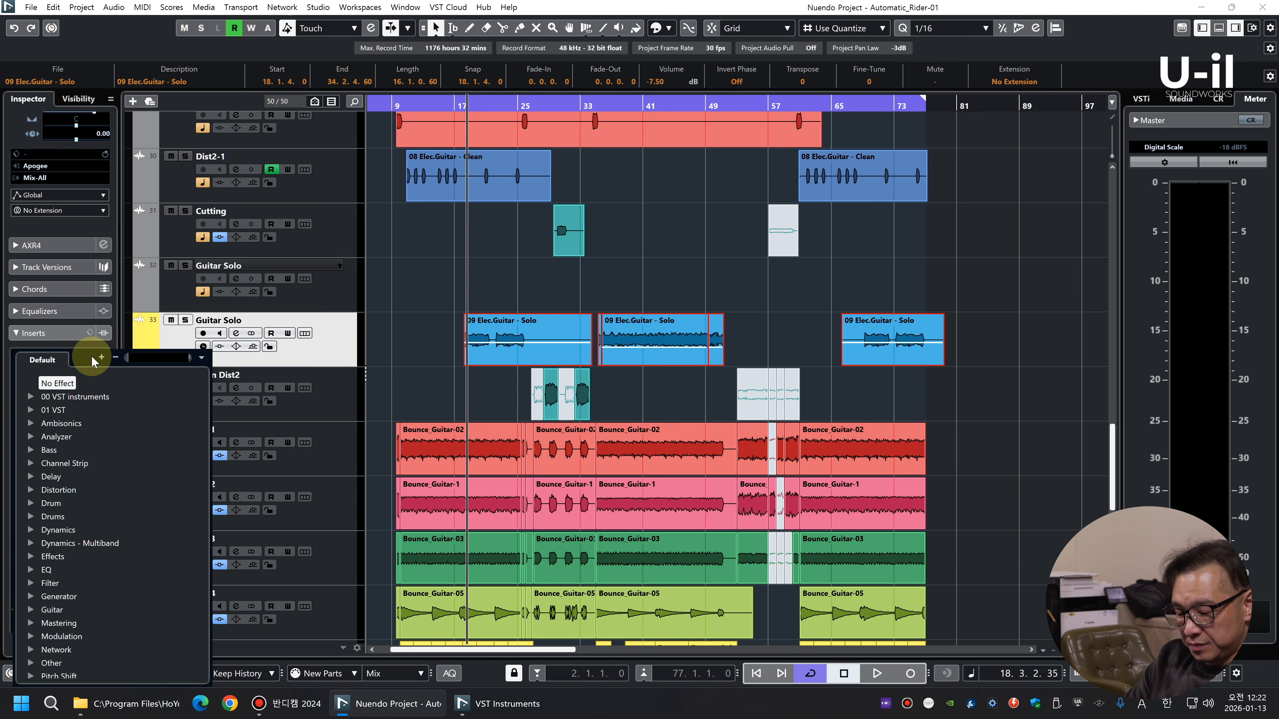
type("h-d")
left_click(95, 424)
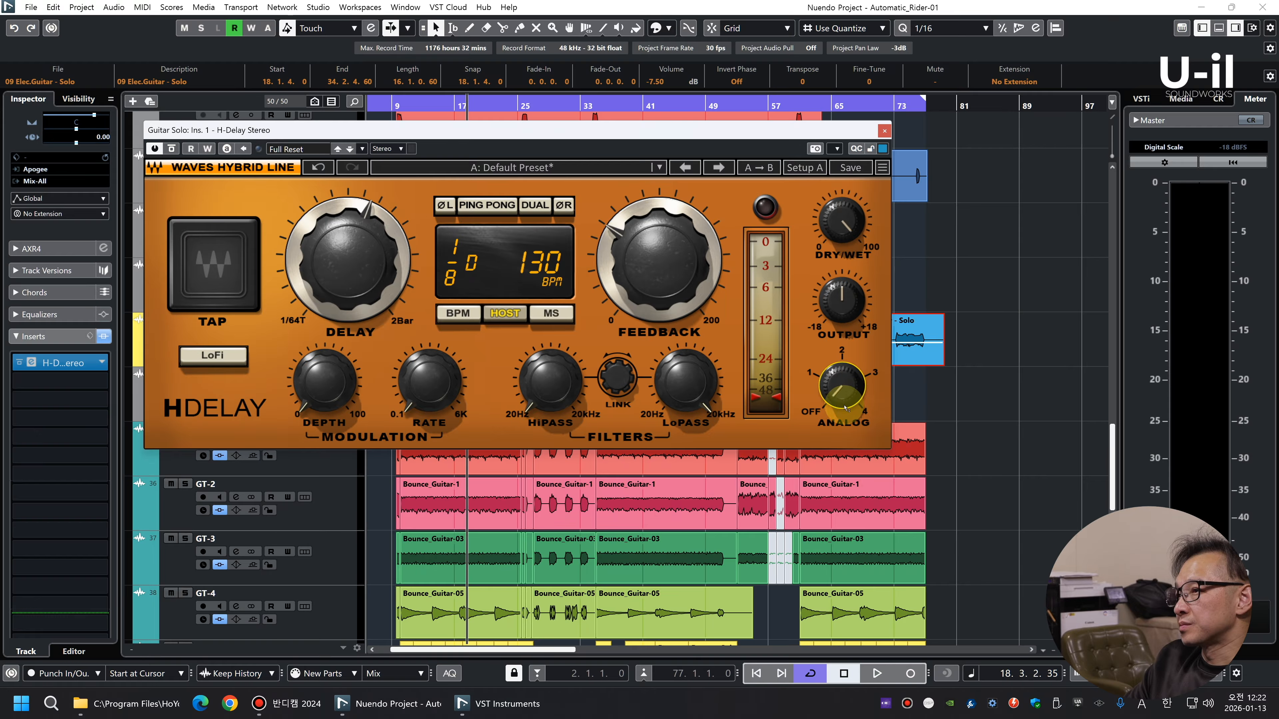
During playback, set the H-Delay to ping pong with a 1/8 delay time and a dry/wet mix of 12
key("space")
left_click_drag(840, 217, 840, 236)
left_click(484, 205)
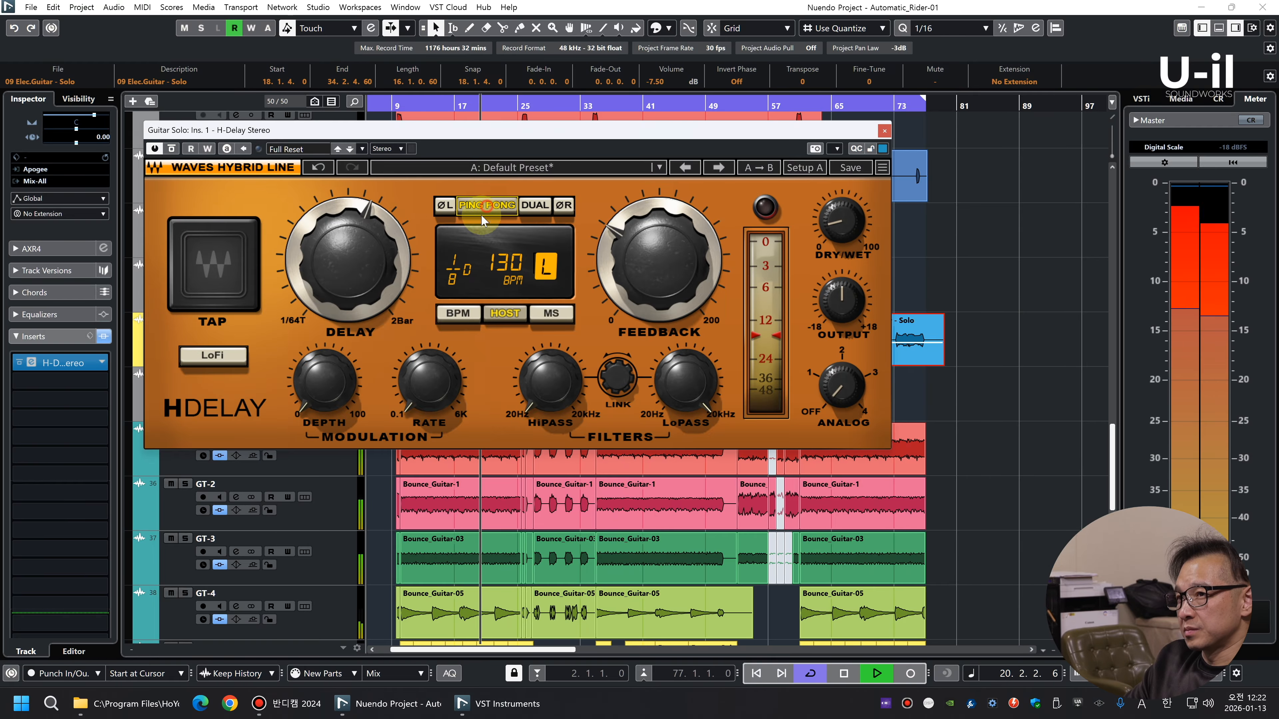
left_click_drag(370, 250, 372, 252)
left_click_drag(841, 230, 841, 231)
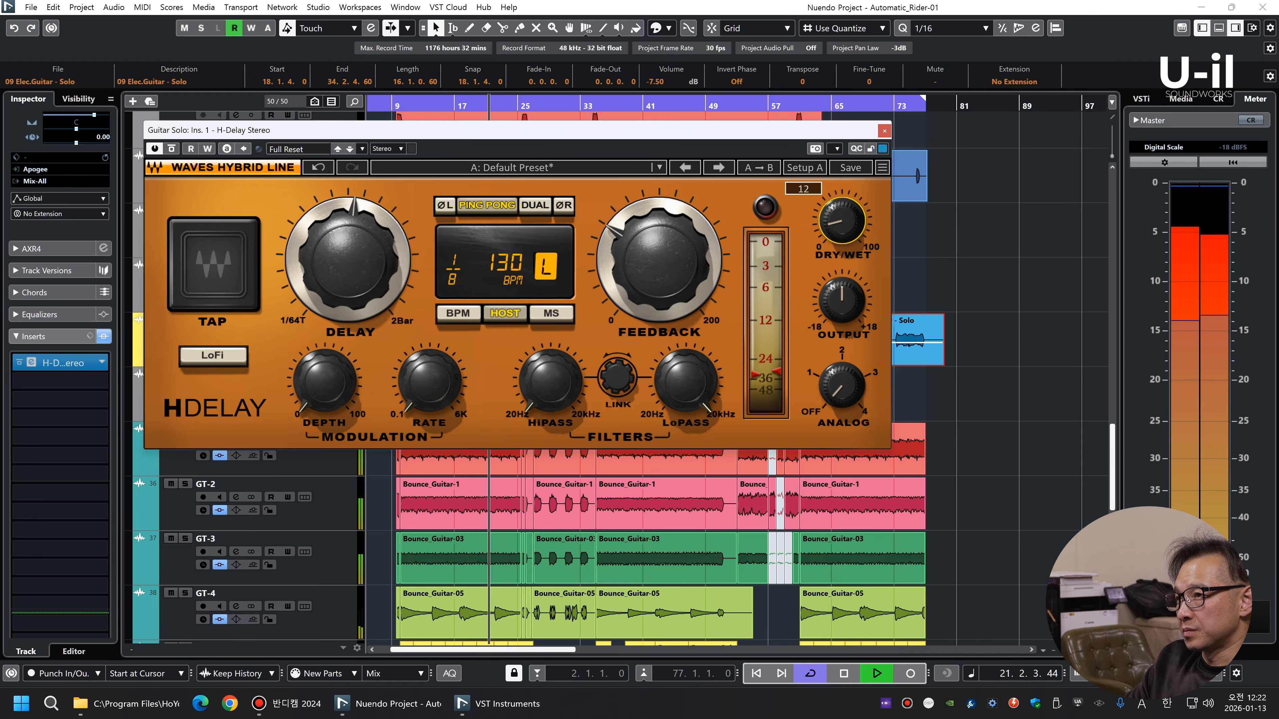
Lower the H-Delay's feedback, reduce its dry/wet mix slightly, and close the plug-in
left_click_drag(696, 264, 695, 269)
left_click_drag(697, 272, 698, 265)
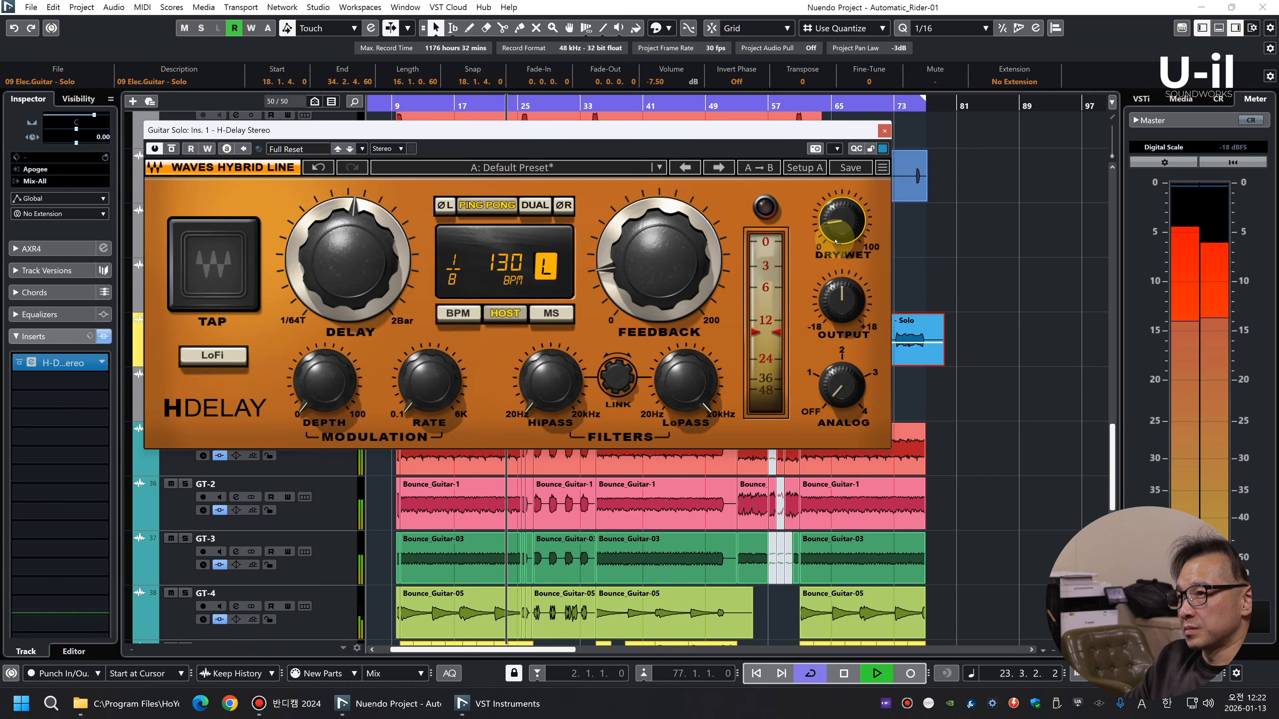
left_click_drag(835, 237, 835, 241)
left_click(884, 131)
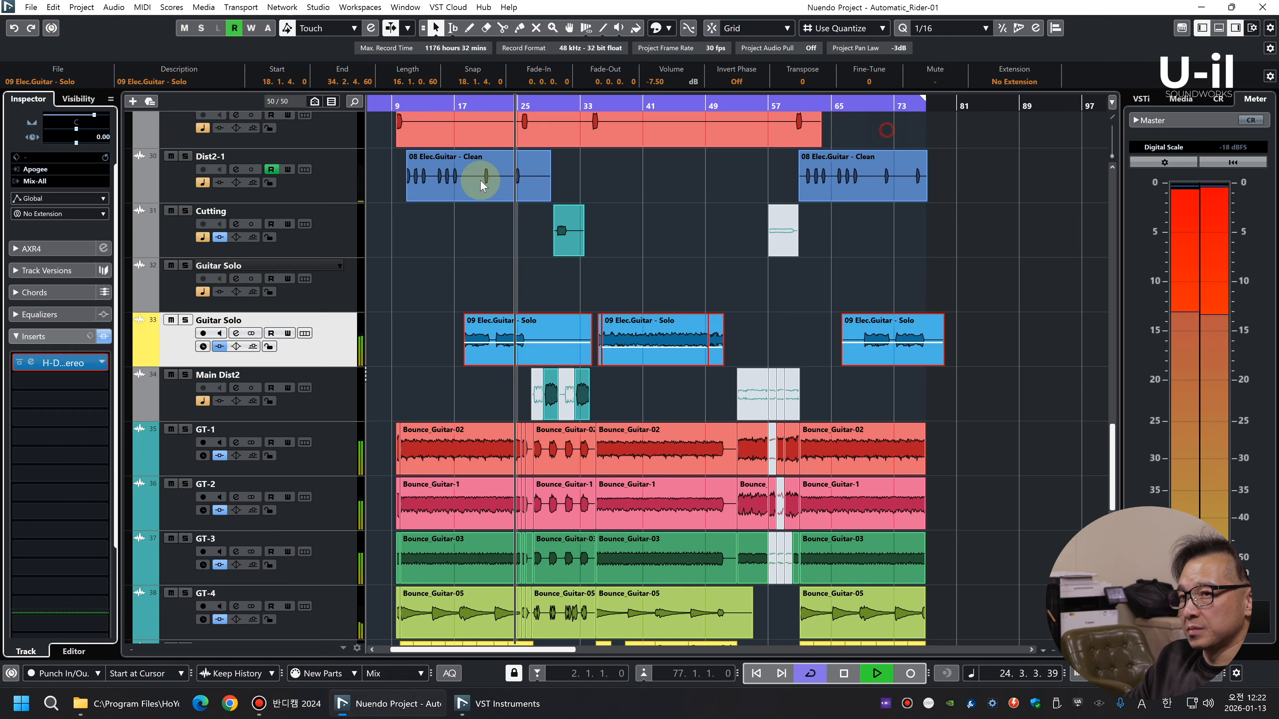
Load the UAD Teletronix LA-2A Silver into the Guitar Solo track's second insert slot and raise its peak reduction
left_click(92, 394)
key("space")
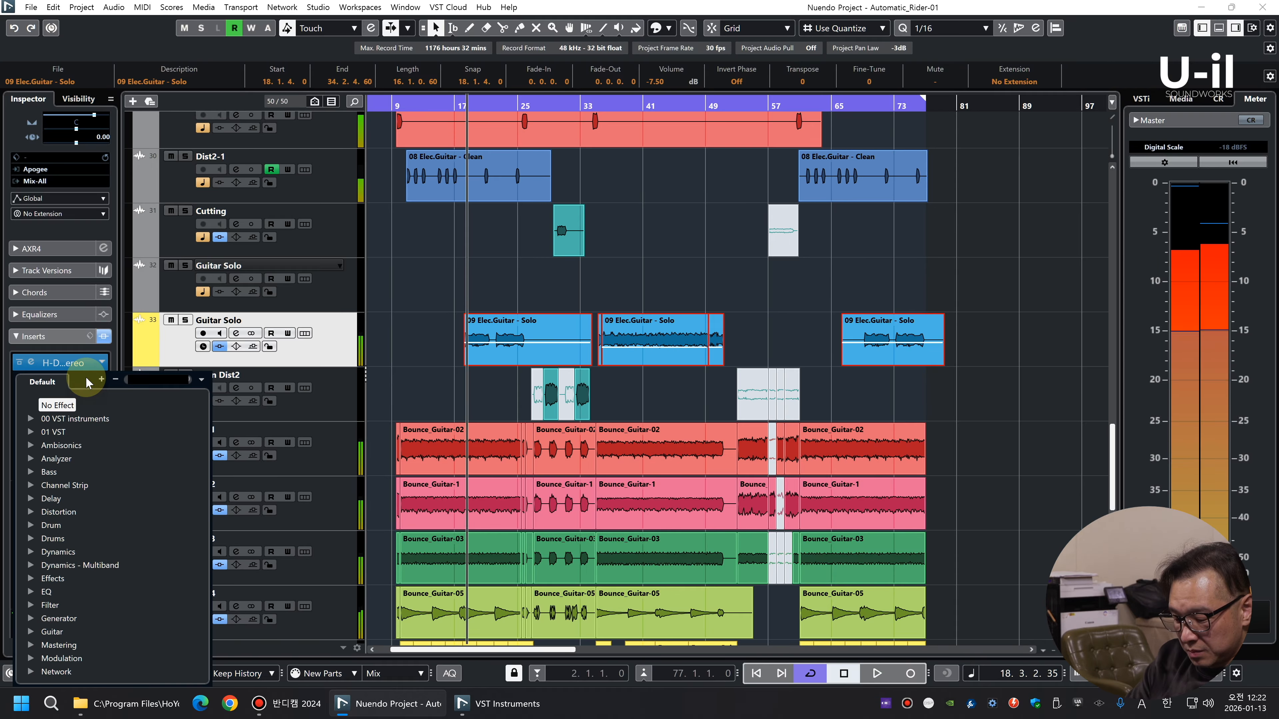
type("la-2")
left_click(103, 485)
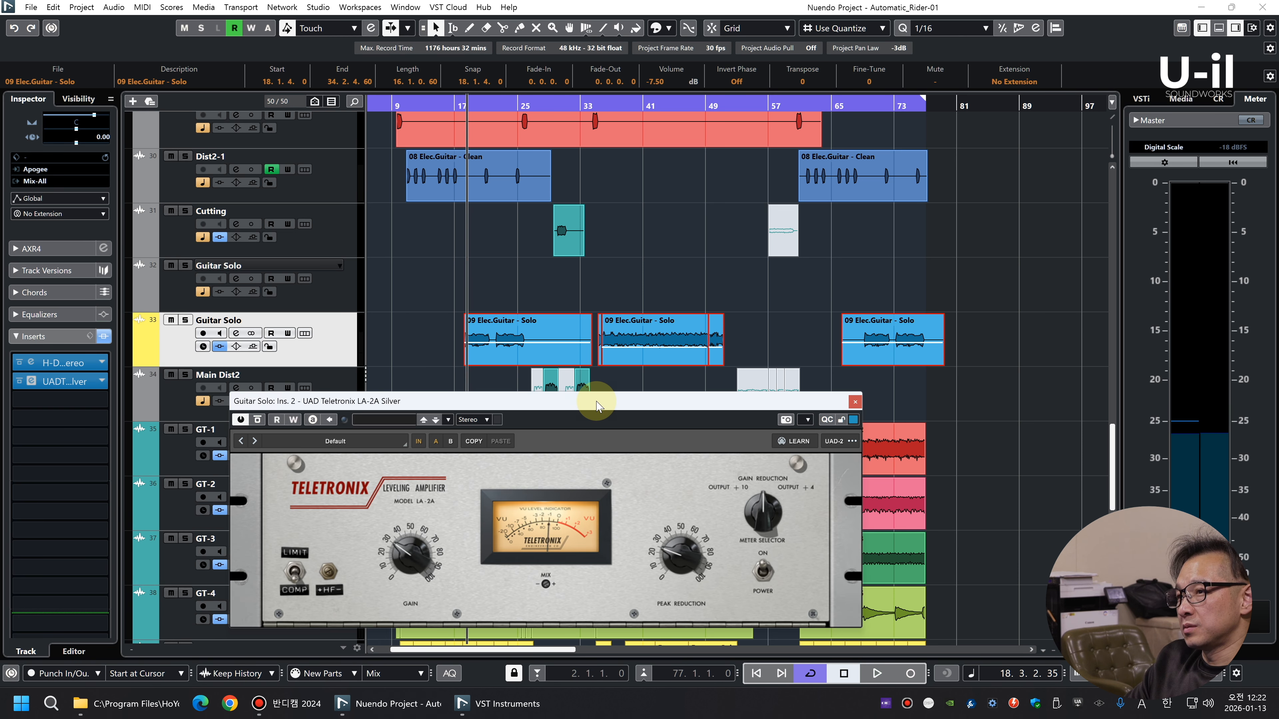
left_click_drag(593, 400, 585, 179)
left_click_drag(672, 343, 666, 304)
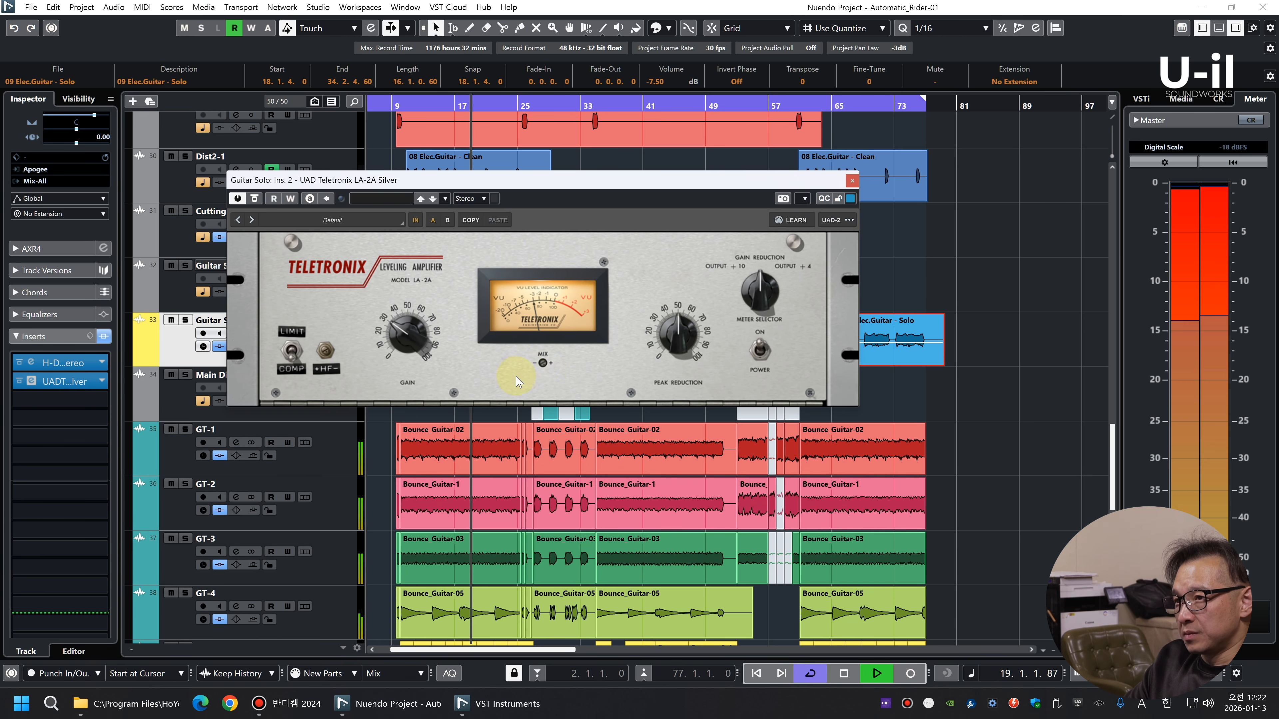
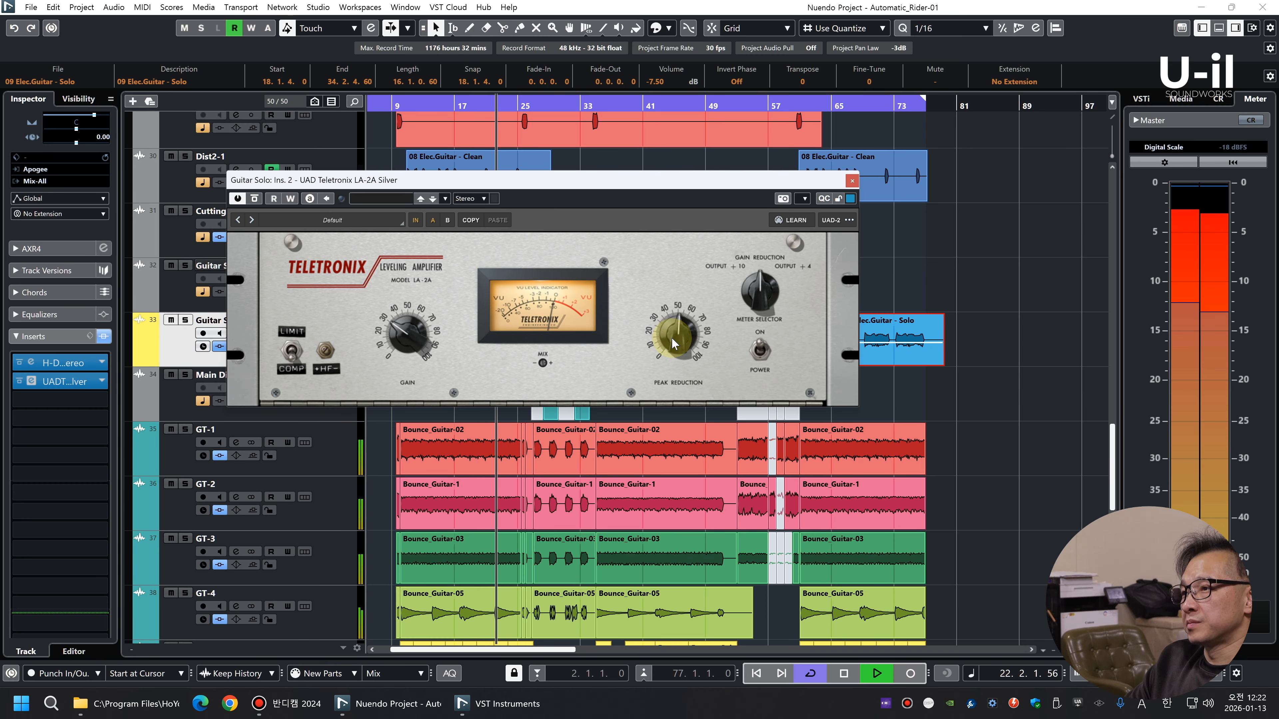
Fine-tune the LA-2A's peak reduction and load the C4 Stereo into the Guitar Solo track's third insert slot
left_click_drag(672, 329, 672, 325)
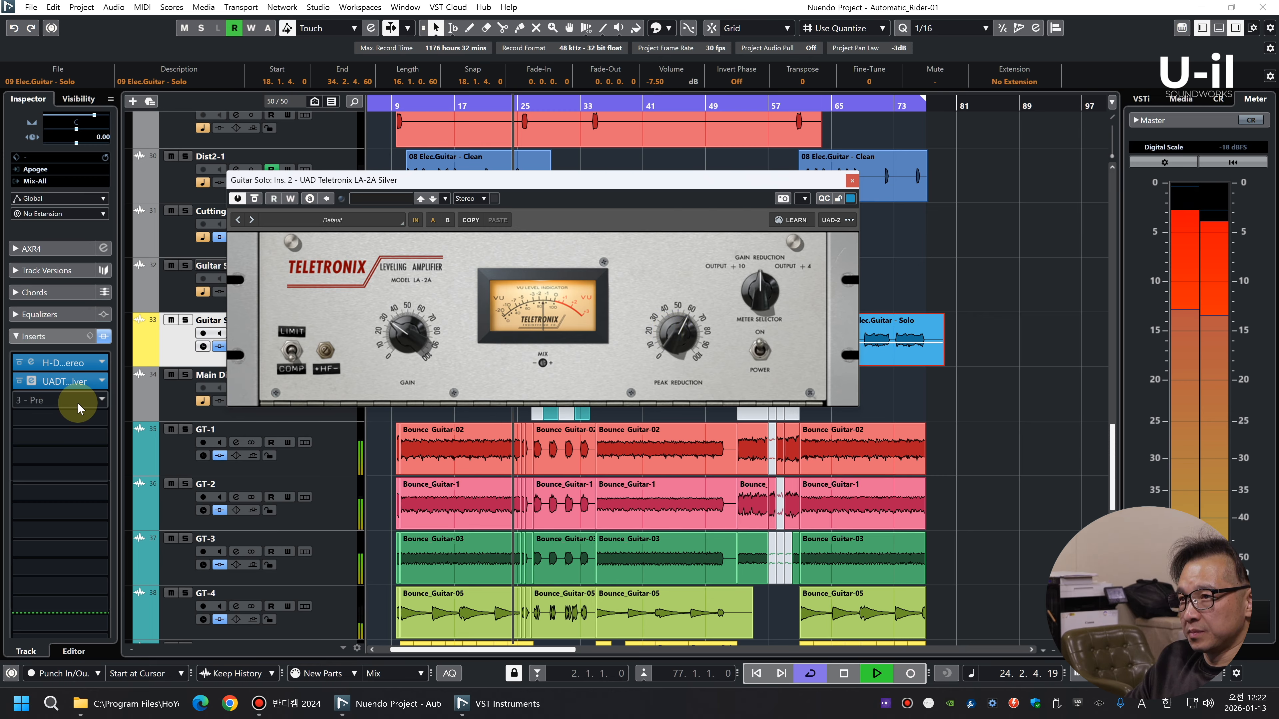
left_click(83, 403)
type("c4")
left_click(72, 455)
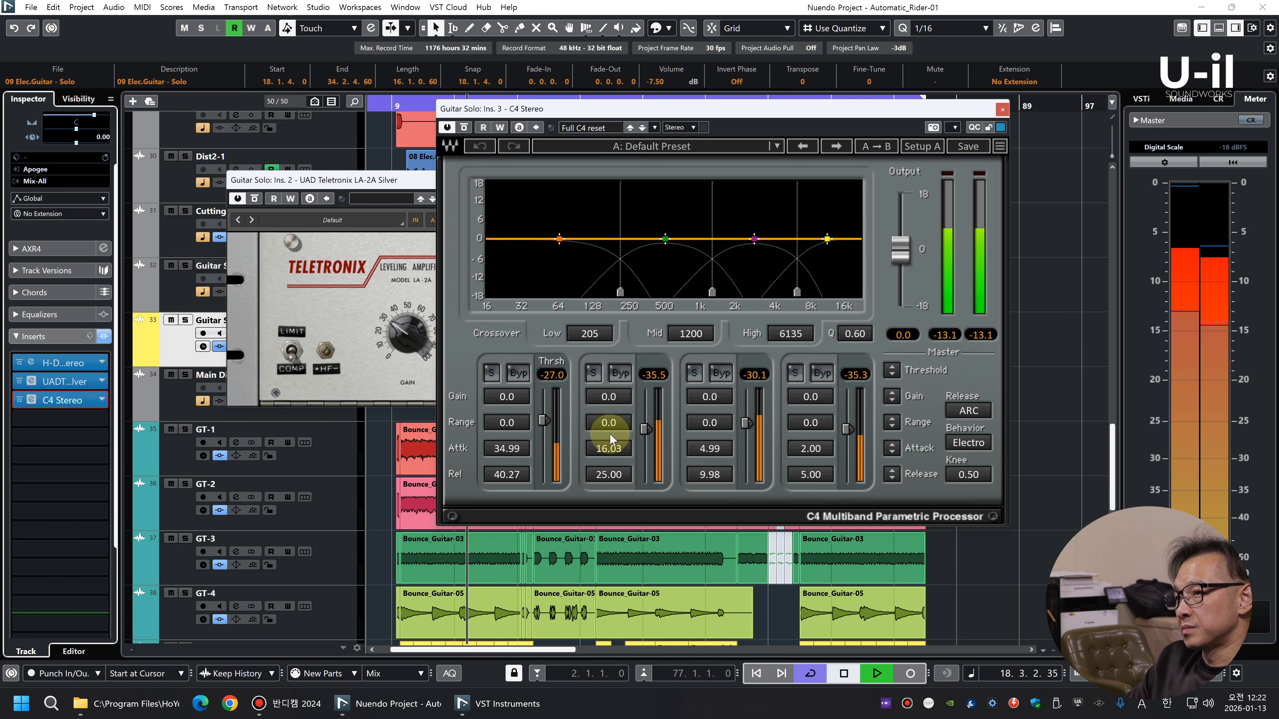
Set the C4 band ranges to -1.4, -2.4, -1.2 and -0.4 with the low-band threshold at -46.1, and close both plug-ins
left_click_drag(609, 429, 609, 435)
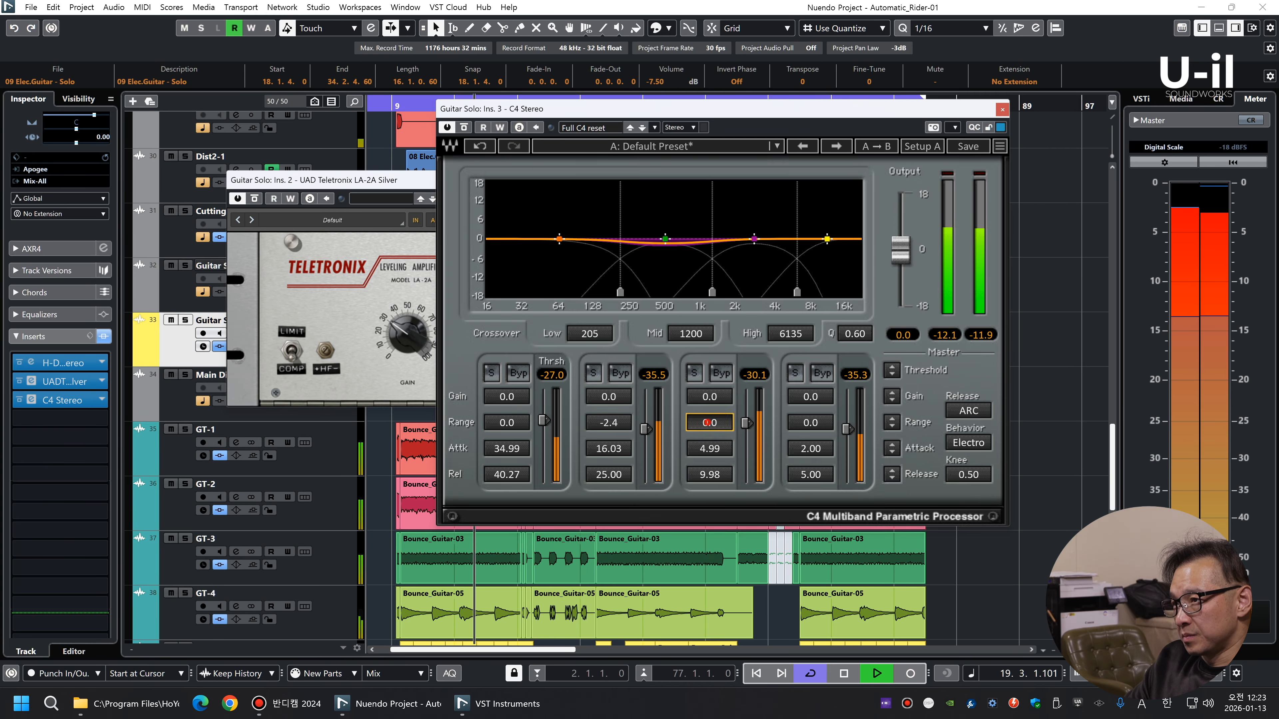
left_click_drag(527, 430, 521, 443)
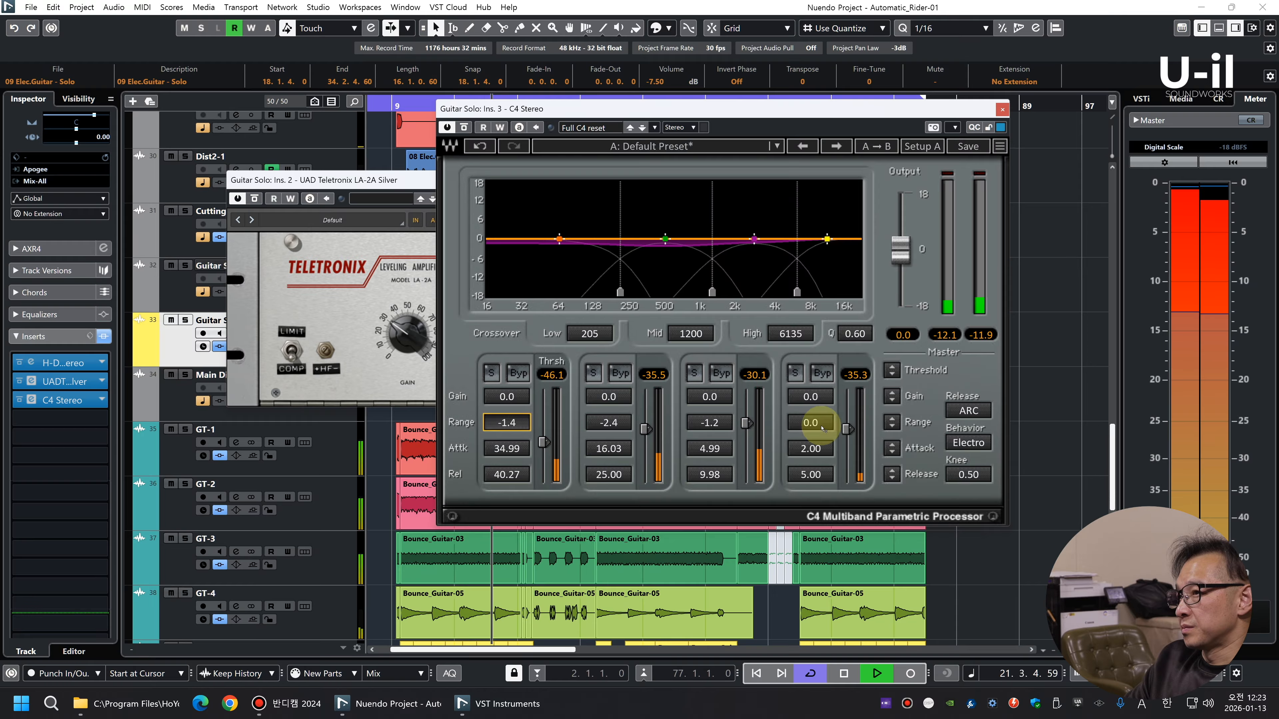
left_click(1022, 99)
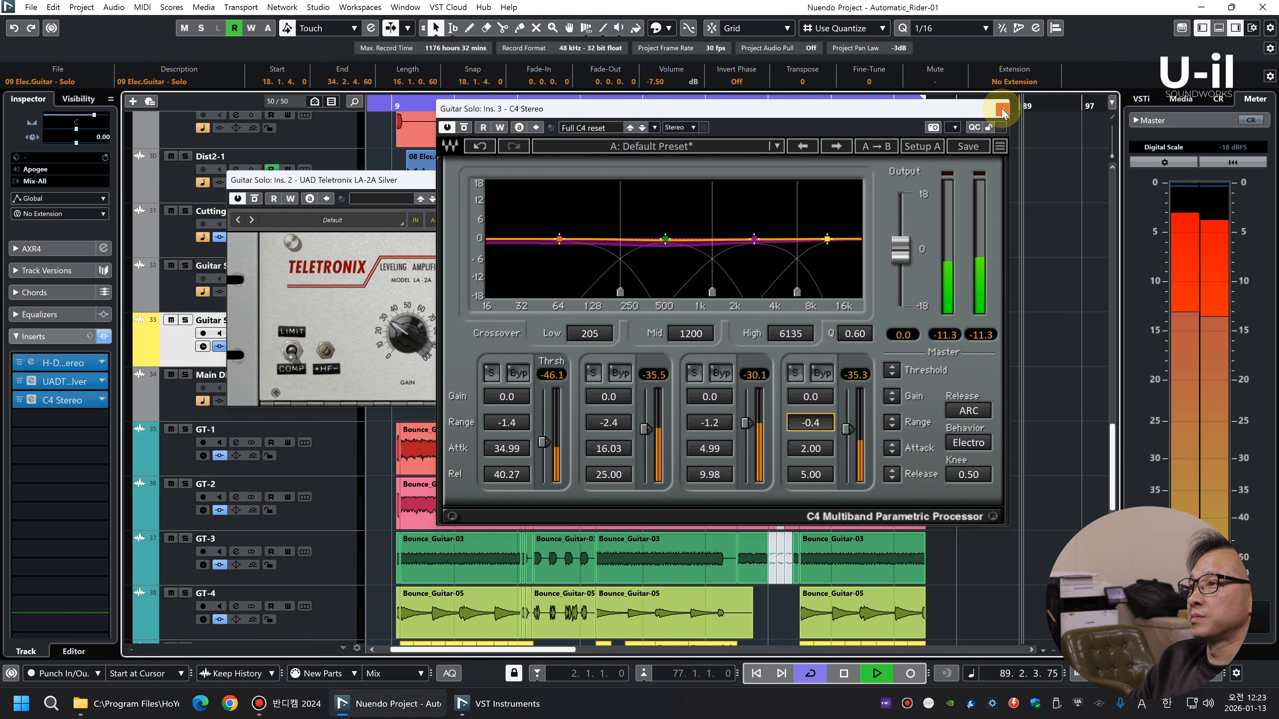
left_click(1002, 110)
left_click(850, 181)
Replay the mix from the first guitar solo event and set the Dist2-1 track's volume to -3.35
left_click(473, 113)
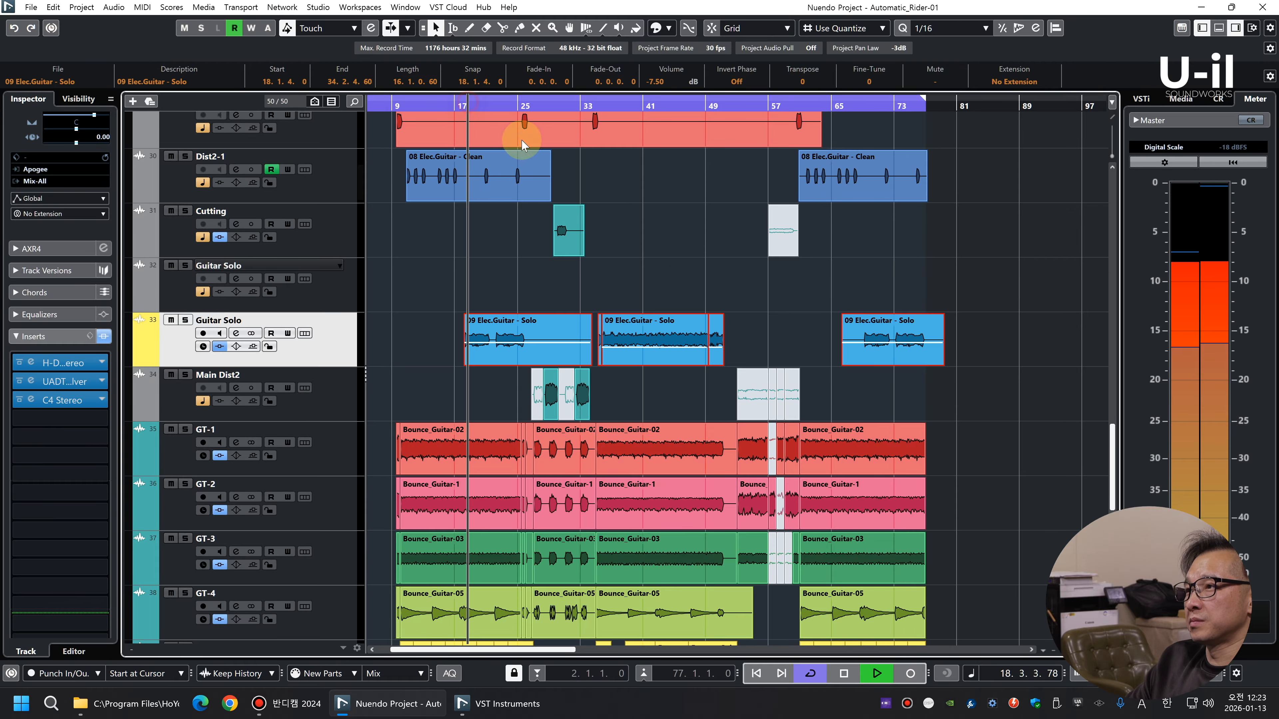
key("g")
key("h")
key("h")
key("h")
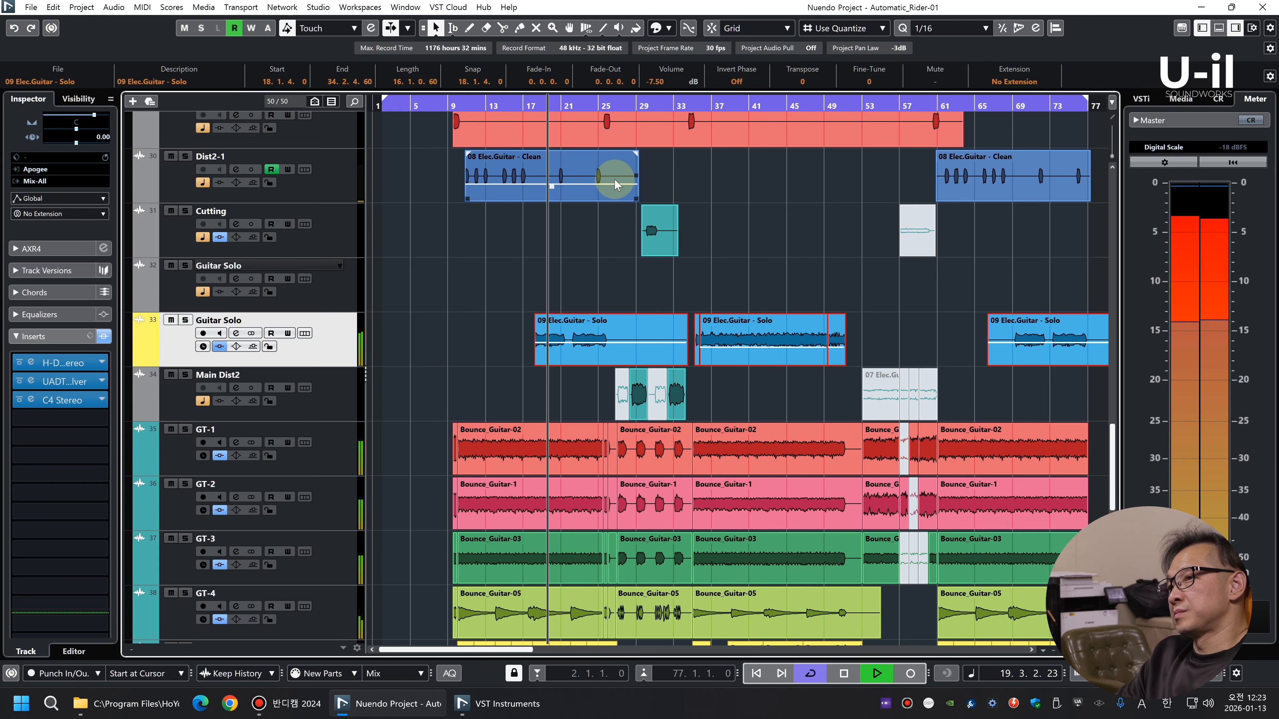
key("g")
key("g")
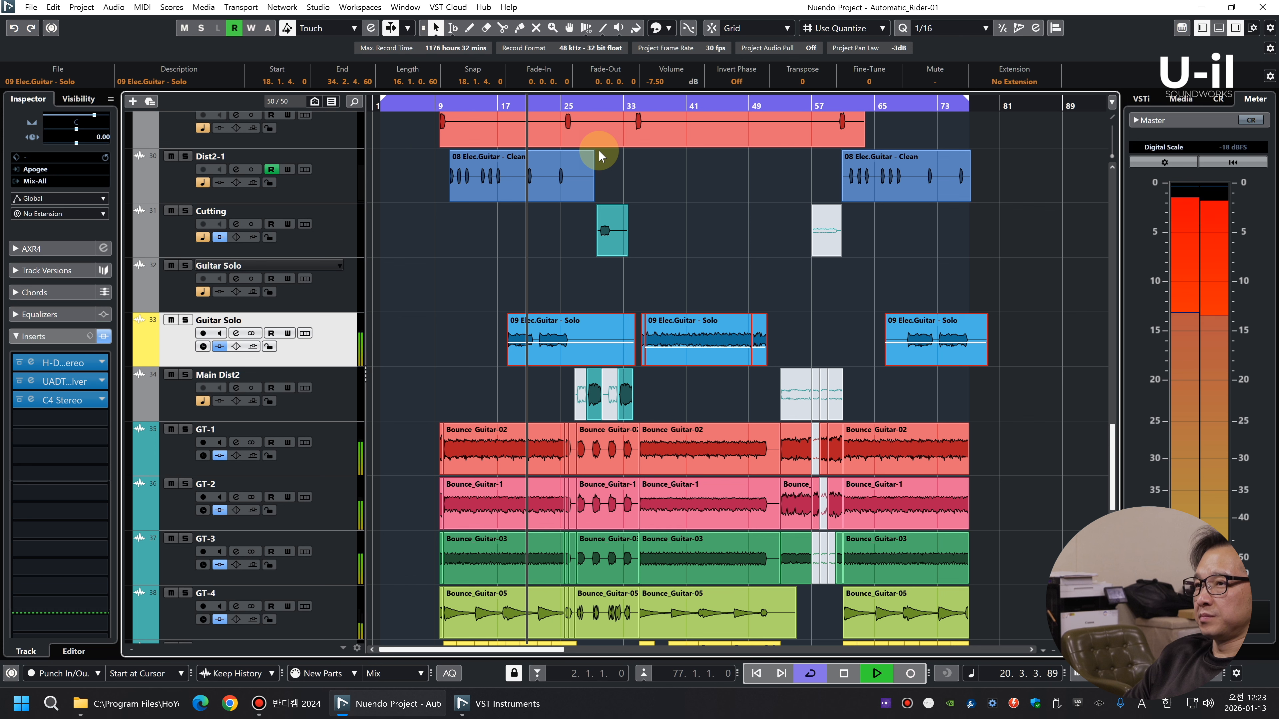
left_click(318, 191)
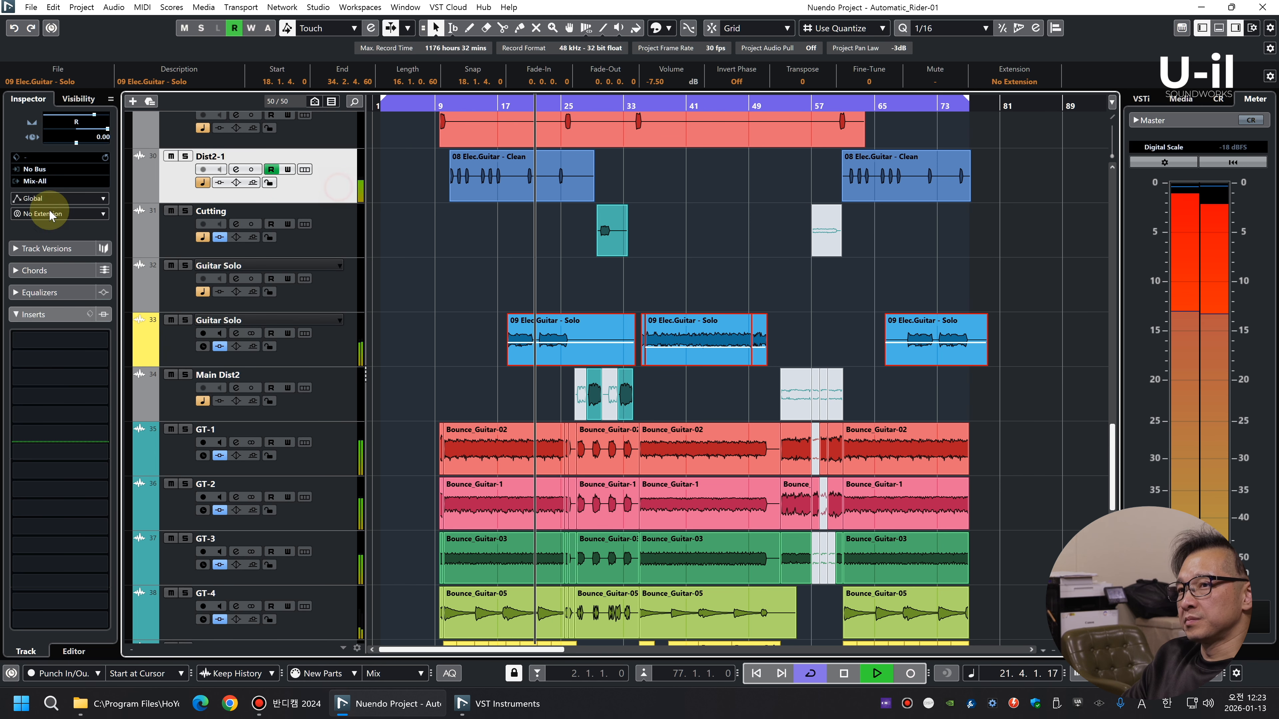
scroll(57, 286, "up", 3)
left_click_drag(96, 182, 102, 180)
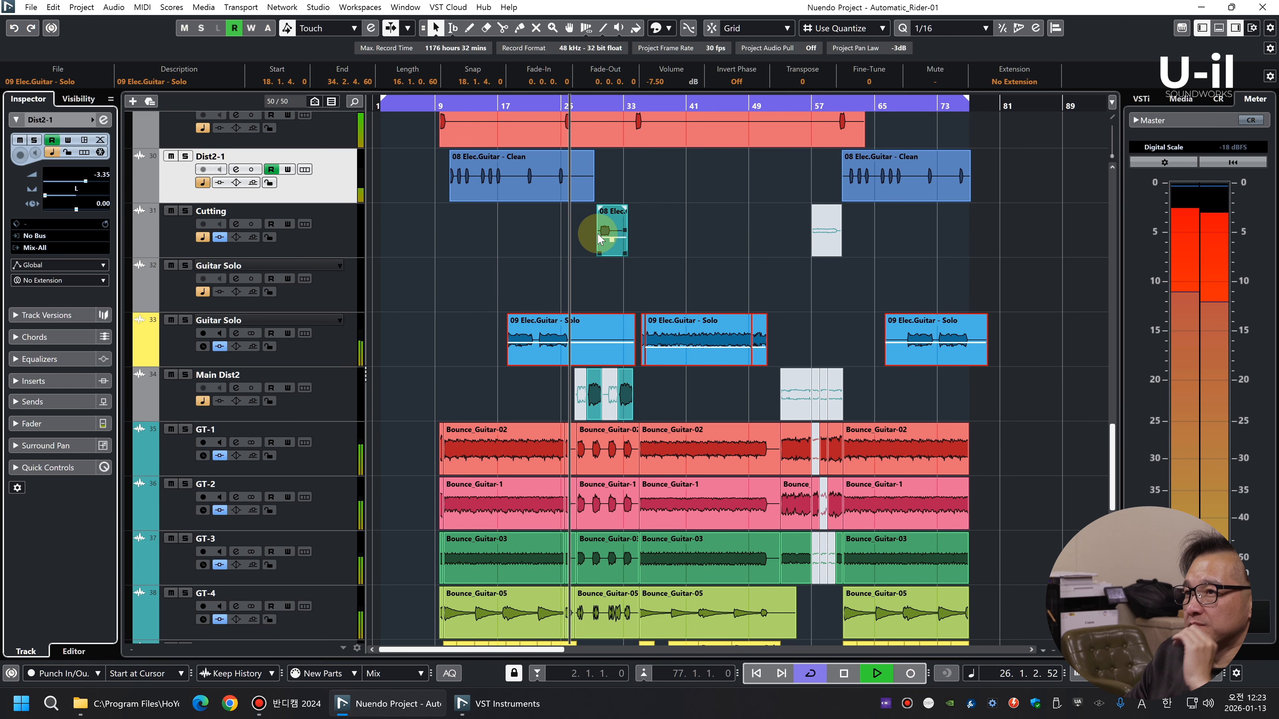
Stop playback and add a new audio track directly below Fx-Slide
left_click(736, 237)
scroll(680, 290, "up", 4)
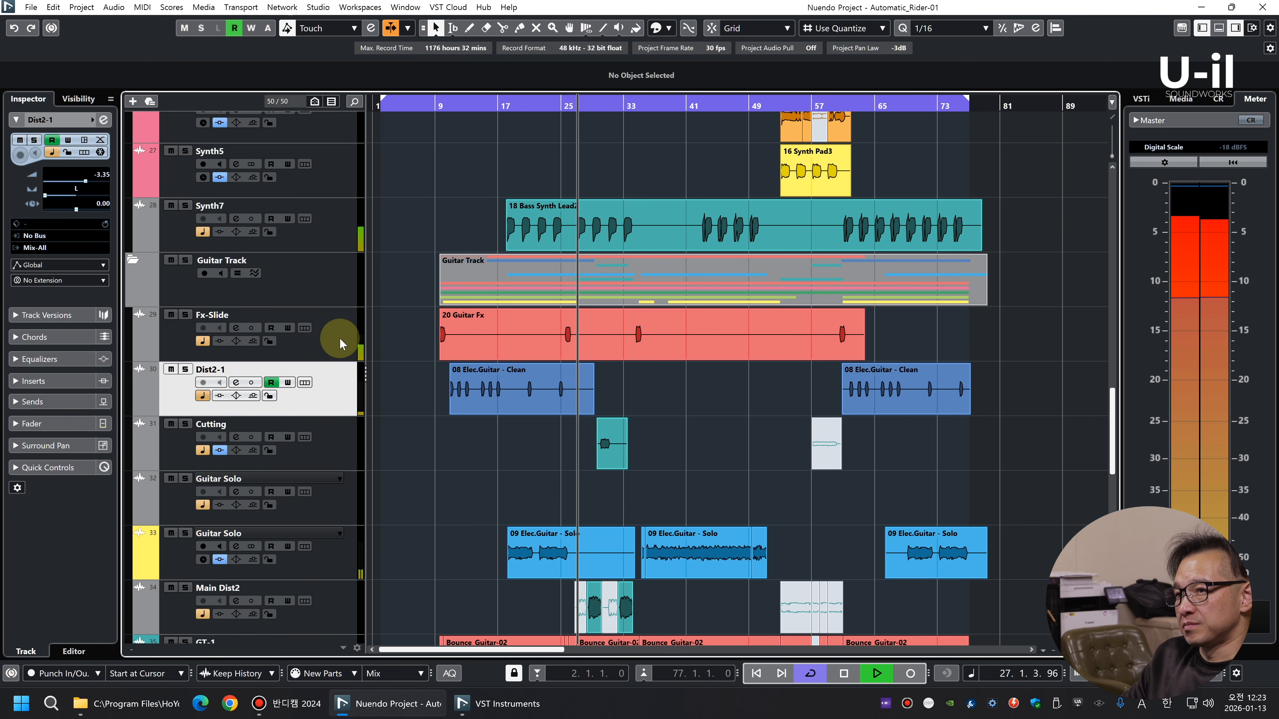
left_click(335, 348)
key("space")
key("t")
key("Return")
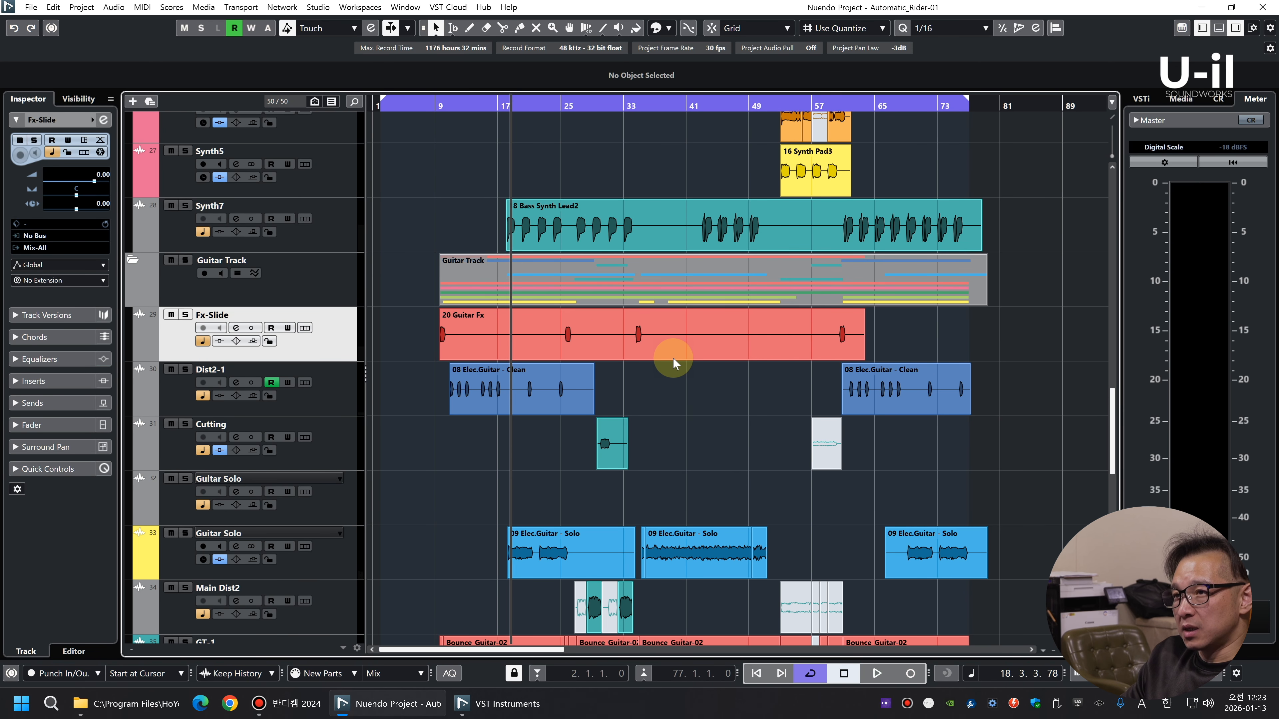
Route the new audio track's output to Mix-All and move the 20 Guitar Fx event onto it
left_click(70, 248)
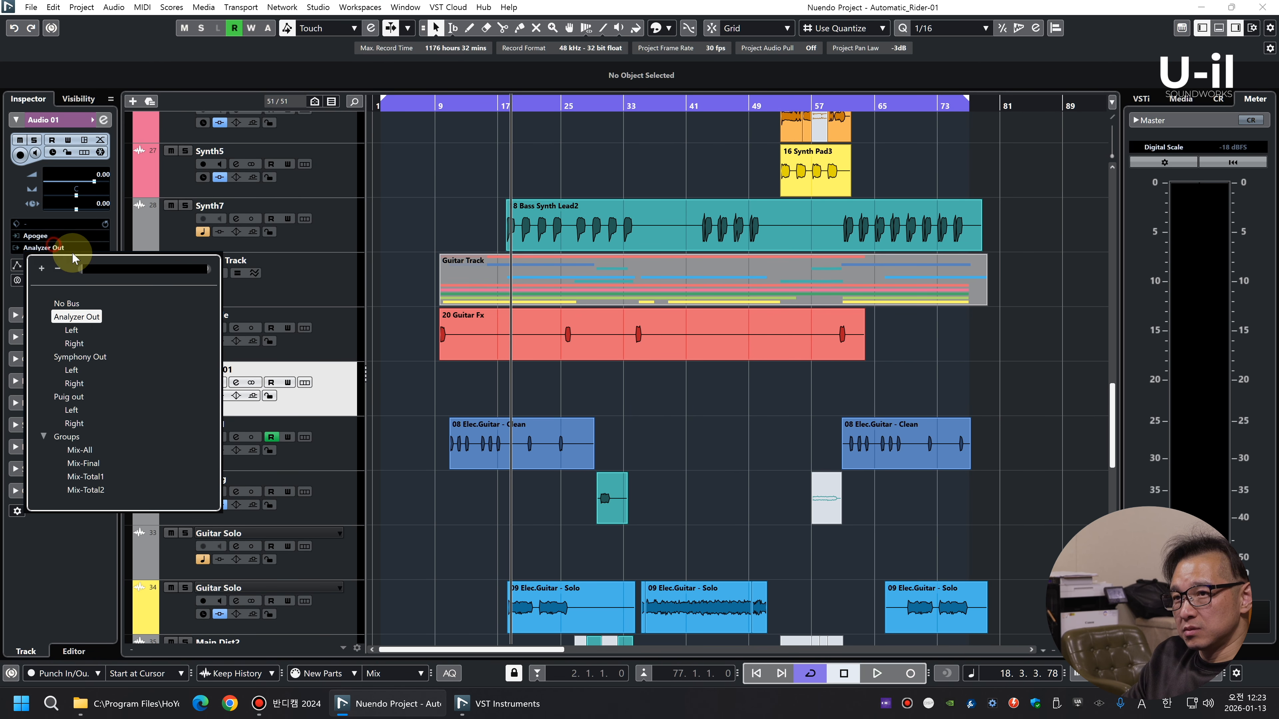
left_click(92, 454)
left_click_drag(513, 337, 509, 391)
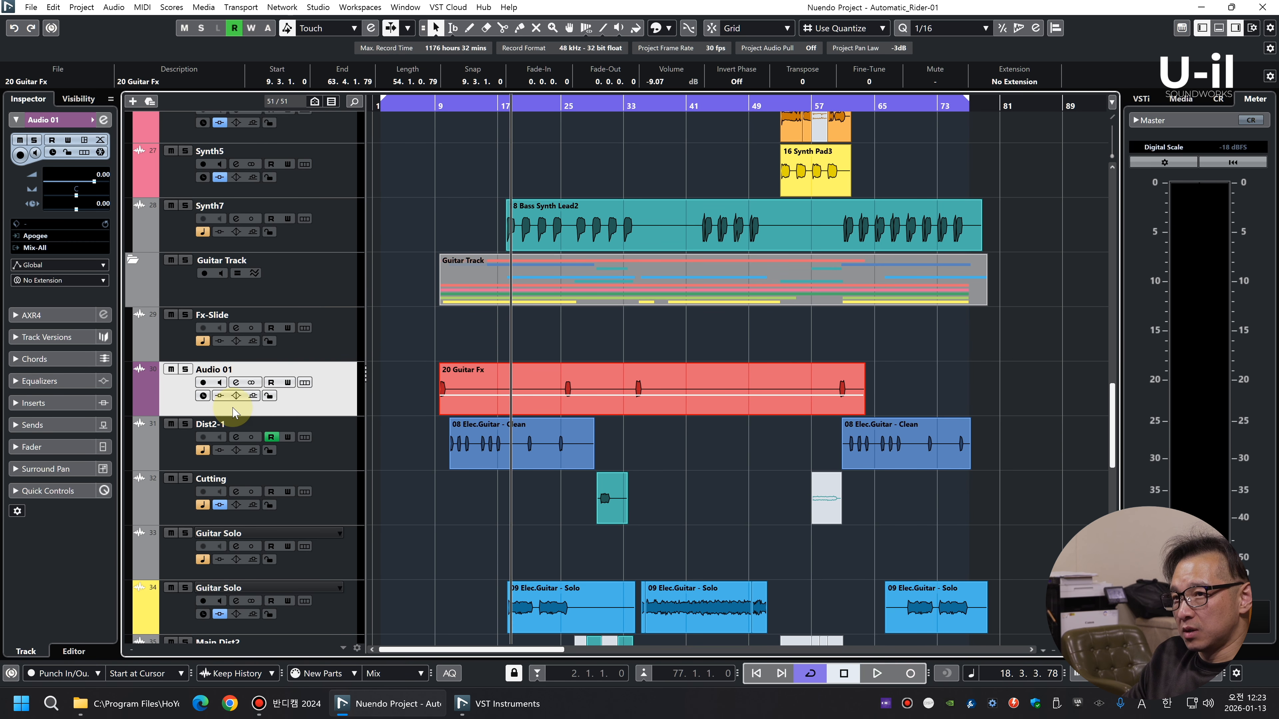
Open the MixConsole and rename the Audio 01 channel as Guitar Solo
key("F3")
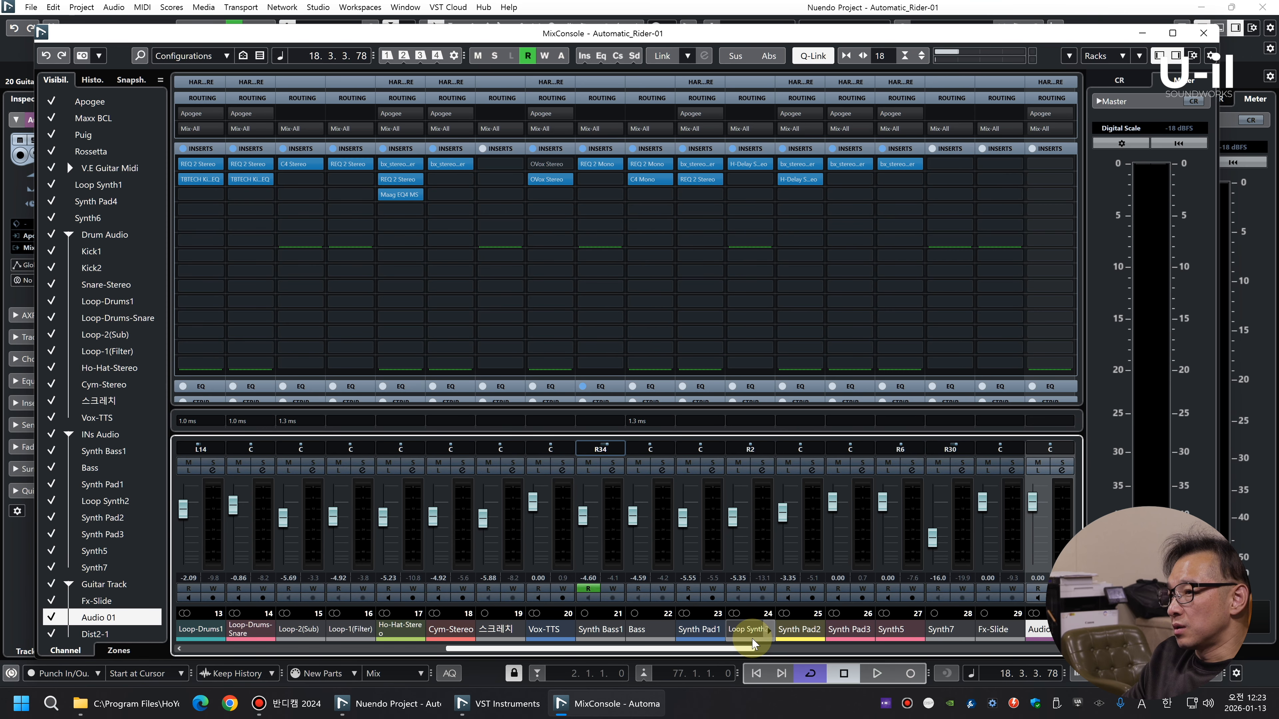
scroll(750, 652, "right", 6)
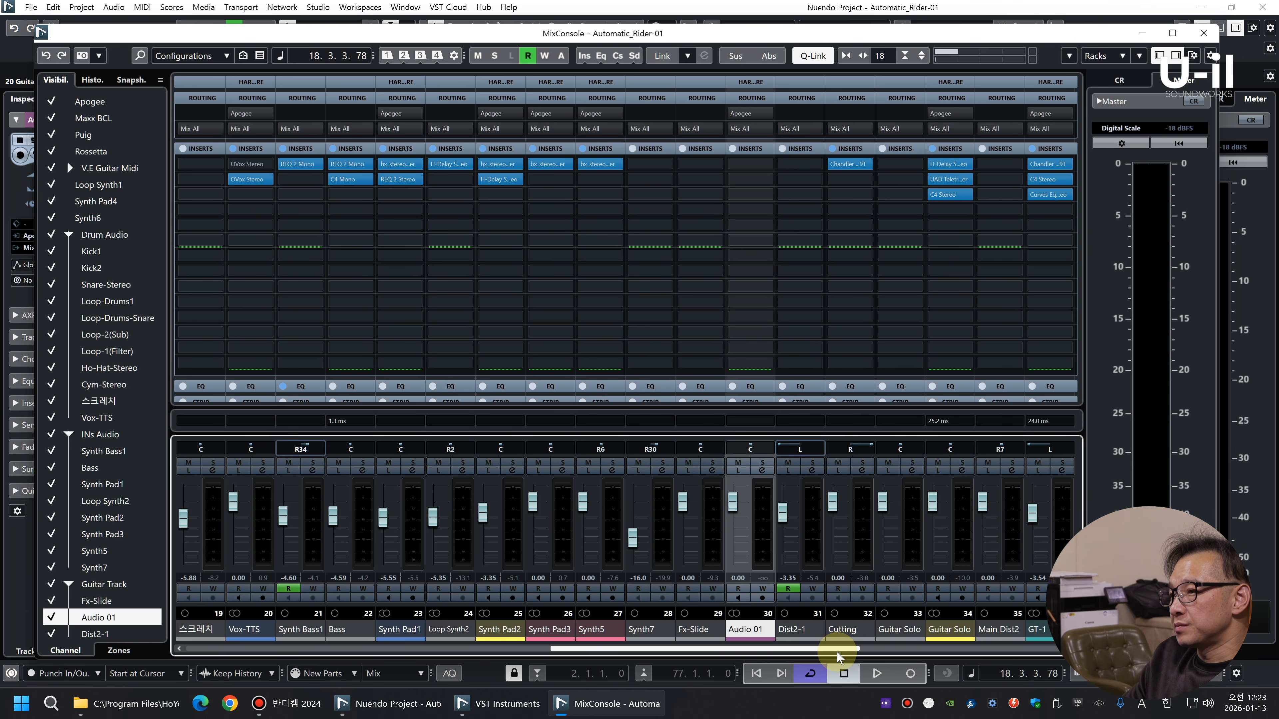
left_click(689, 628)
double_click(744, 628)
type("Guitar Solo")
left_click(760, 553)
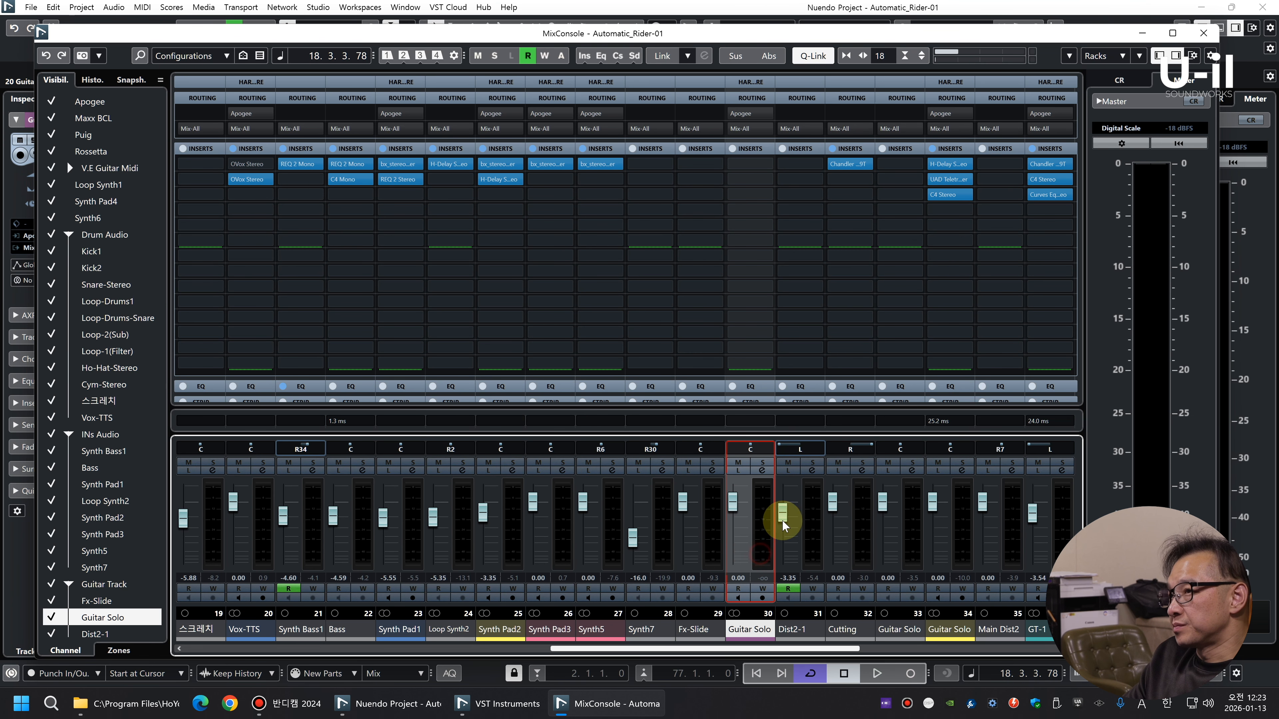
Copy the insert effects from the yellow Guitar Solo channel to the newly added channel and close the MixConsole
right_click(947, 152)
left_click(958, 172)
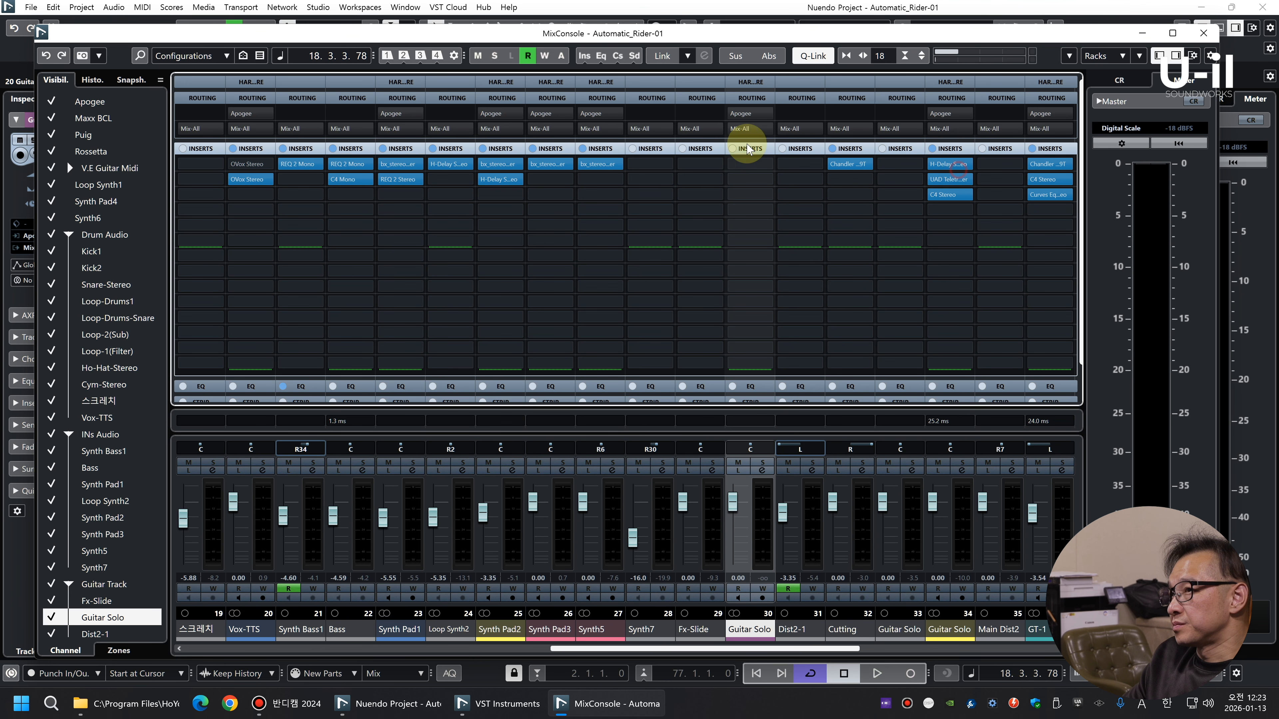
right_click(746, 152)
left_click(764, 205)
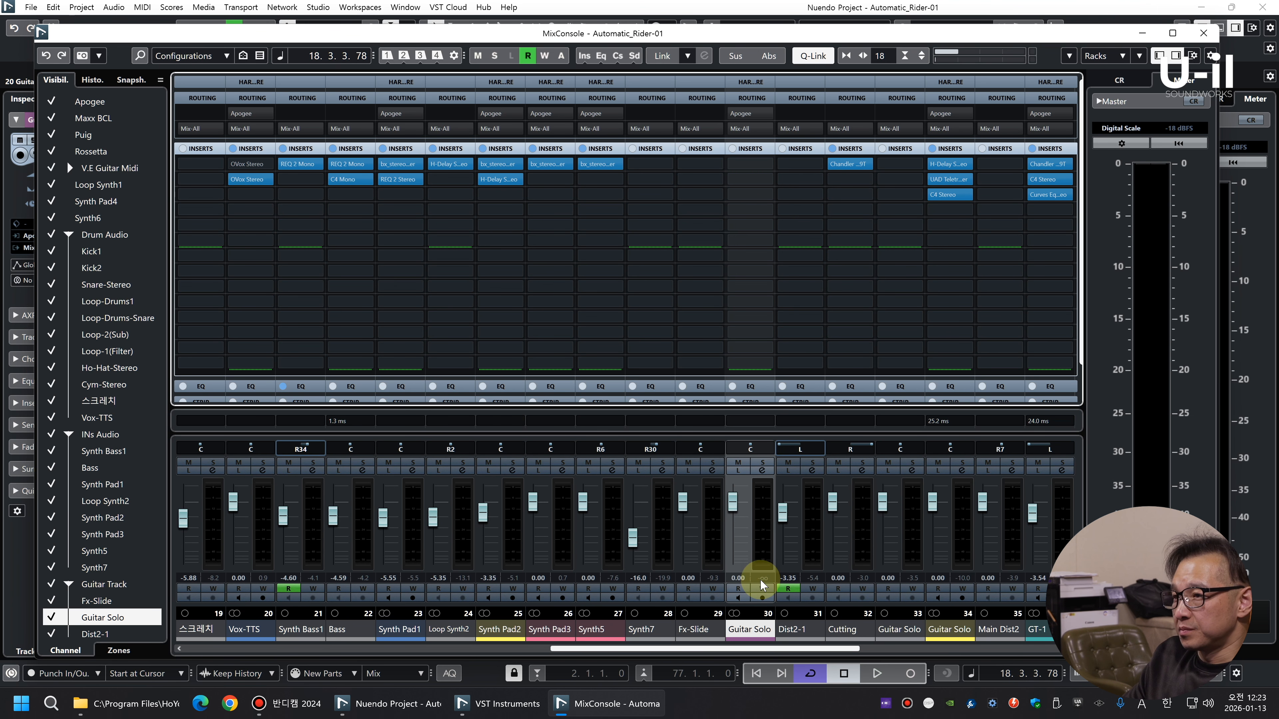
key("F3")
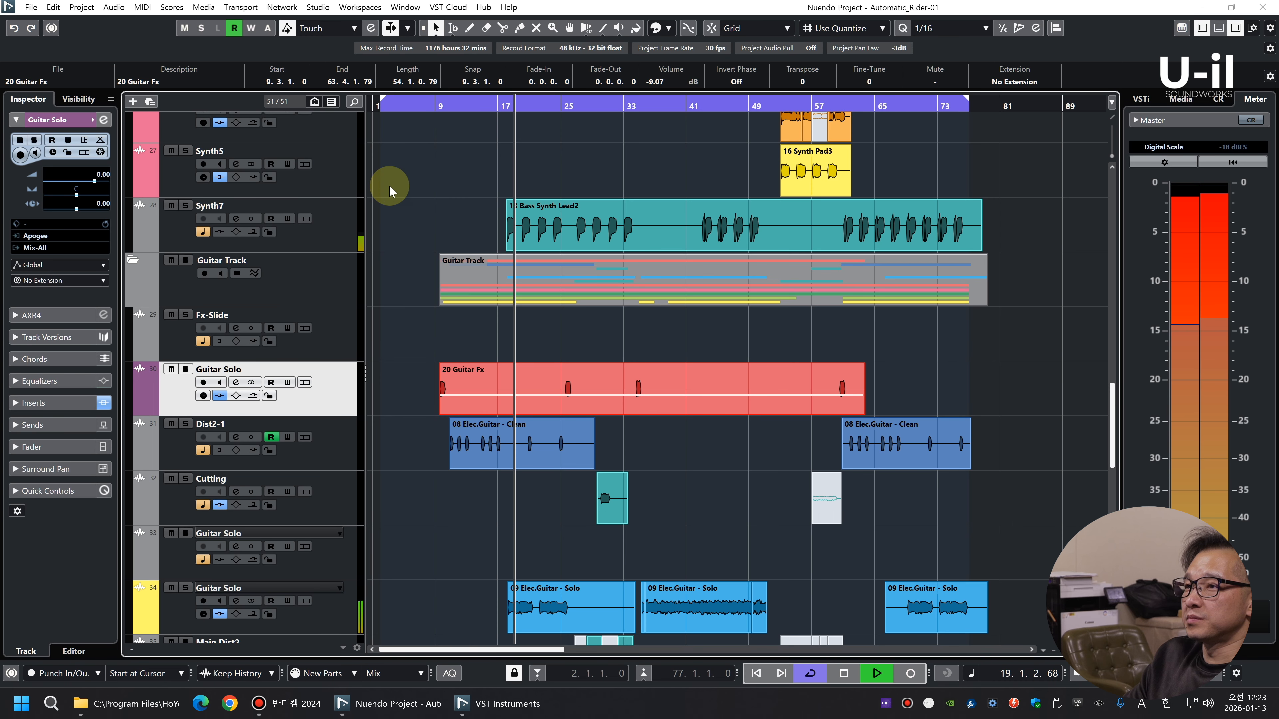
Play the song from bar 9 to check how the 20 Guitar Fx event sounds with the pasted inserts
left_click_drag(436, 104, 440, 142)
key("space")
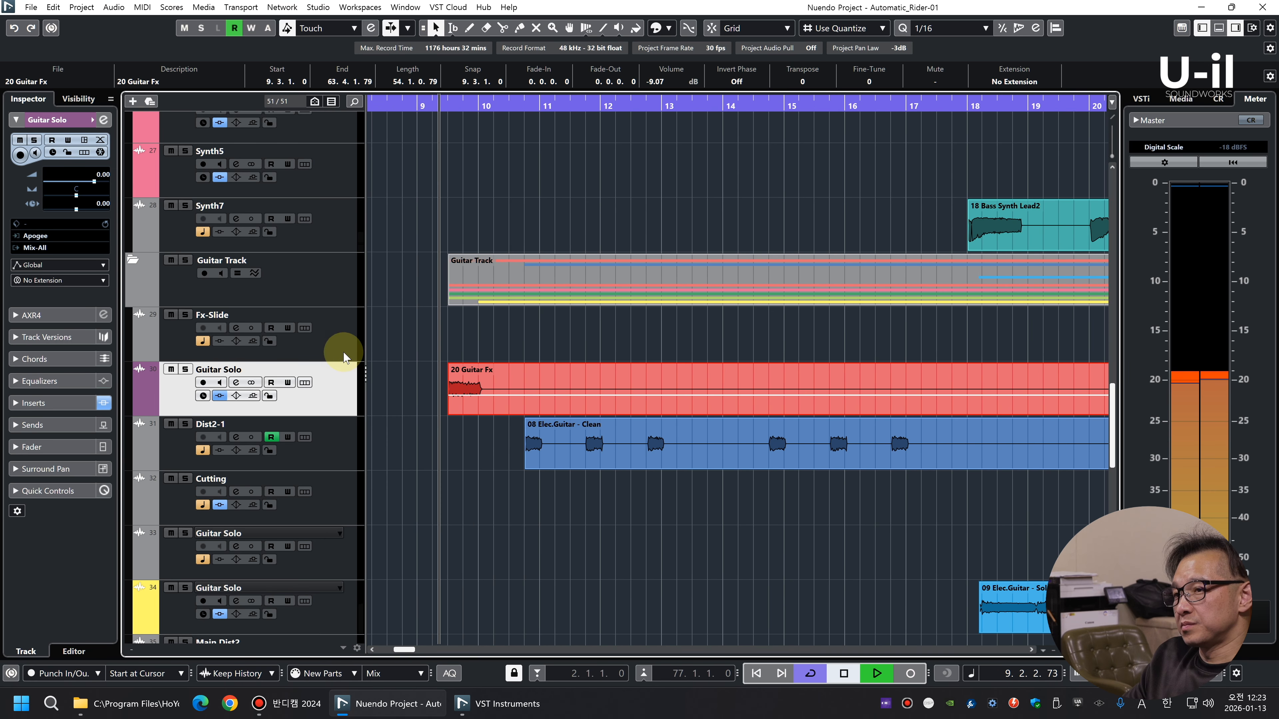
left_click(333, 399)
key("g")
key("g")
key("g")
key("g")
key("g")
key("g")
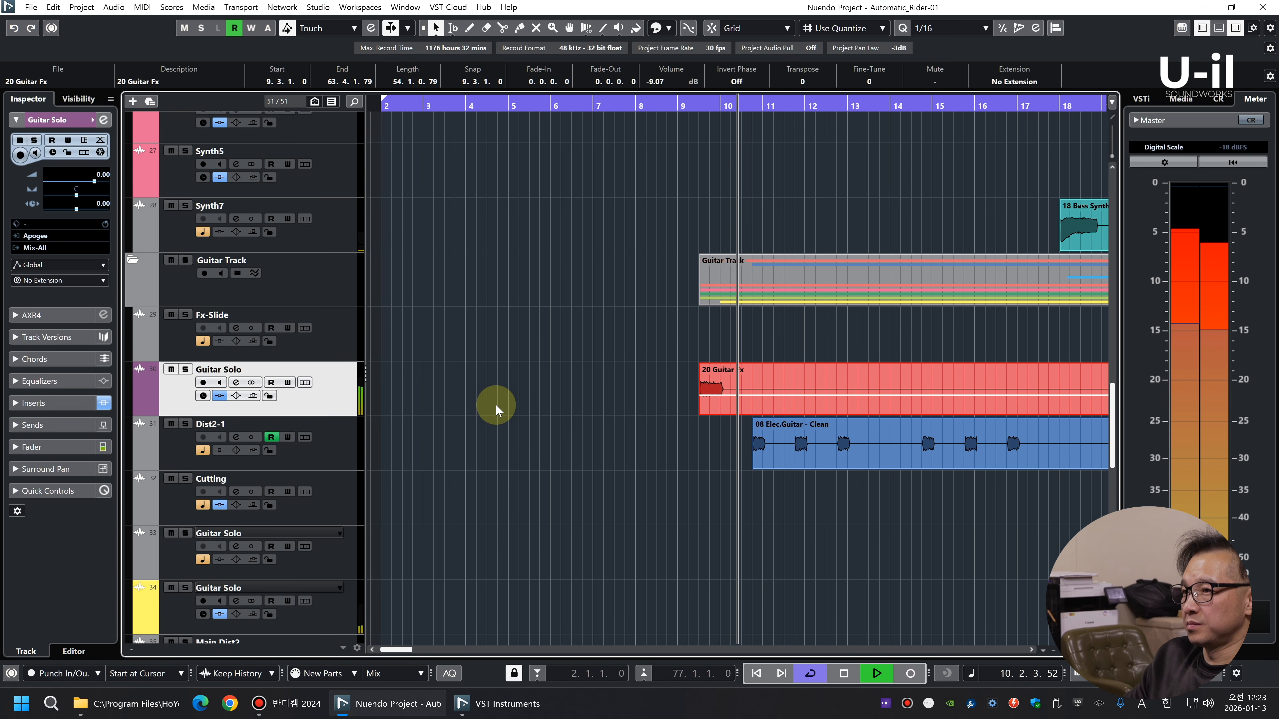
key("g")
key("g")
key("g")
key("g")
left_click(789, 389)
Remove the emptied Fx-Slide track from the Guitar Track folder
key("shift+g")
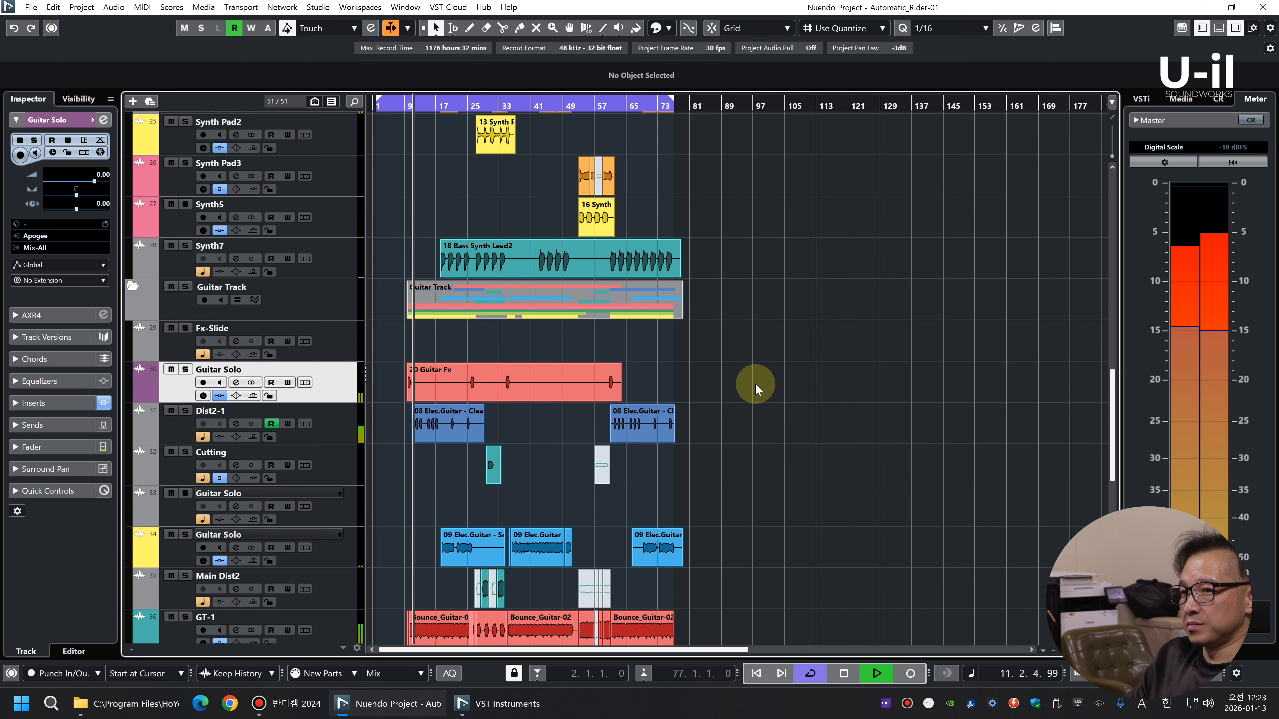
key("shift+g")
key("shift+h")
right_click(330, 350)
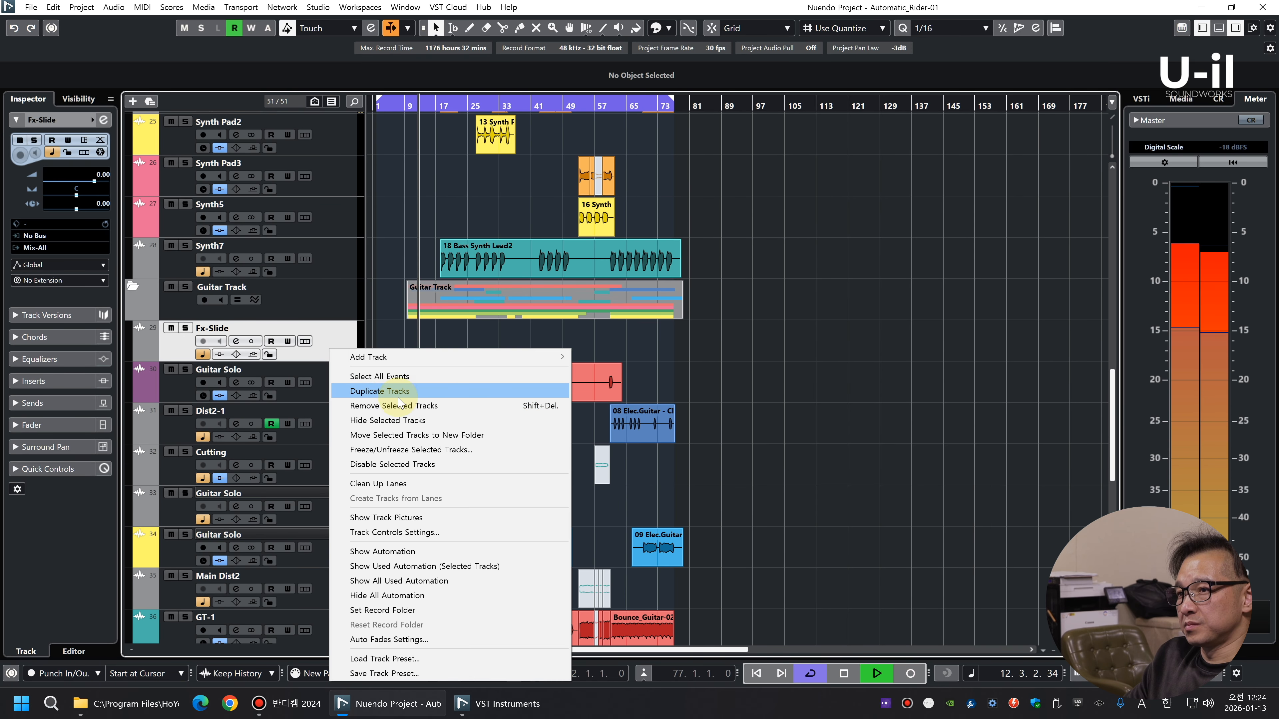
left_click(396, 407)
Solo the GT-Wah track and load the UAD Teletronix LA-2A Silver into its fifth insert slot
scroll(805, 326, "down", 6)
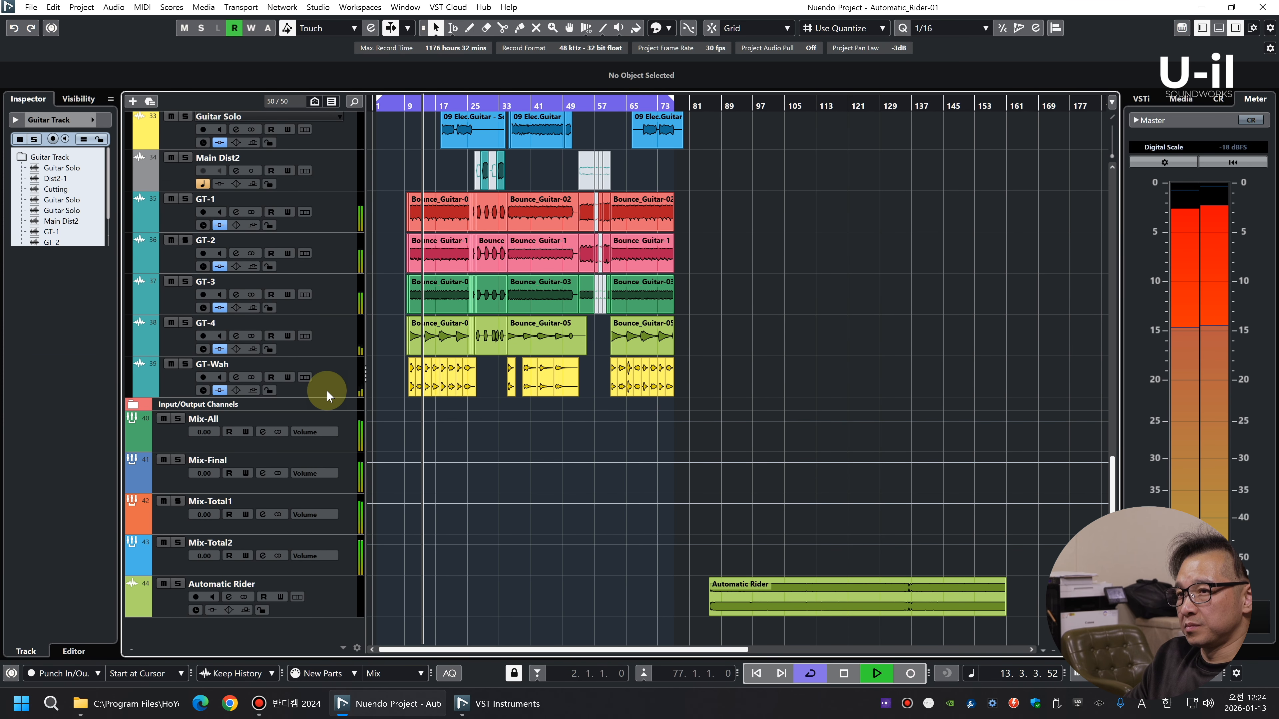
left_click(347, 386)
left_click(44, 402)
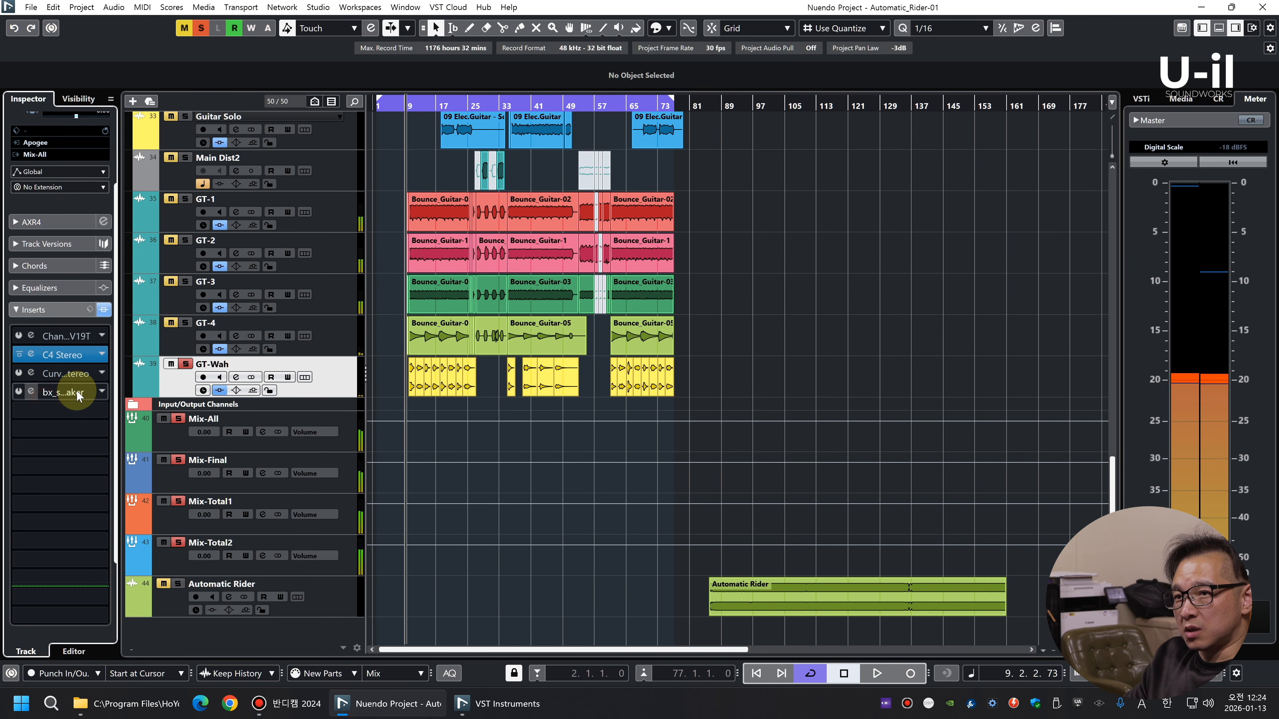
left_click(81, 410)
type("la-2")
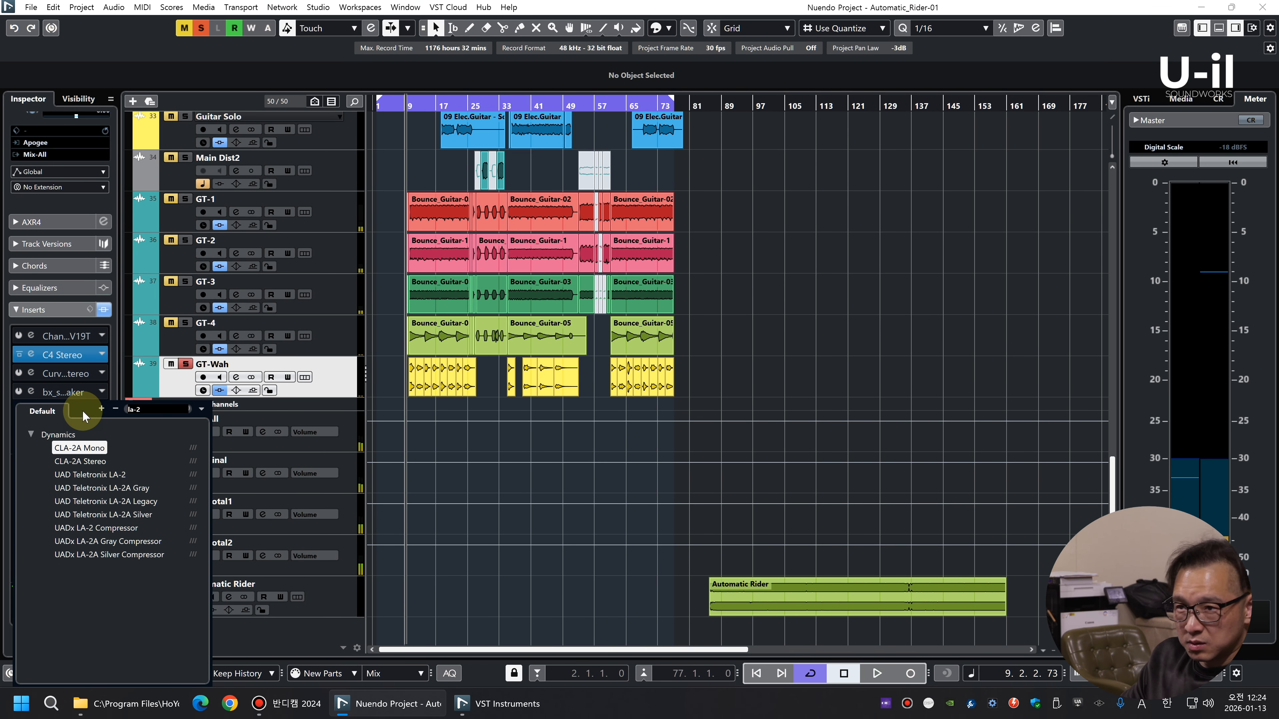
left_click(120, 514)
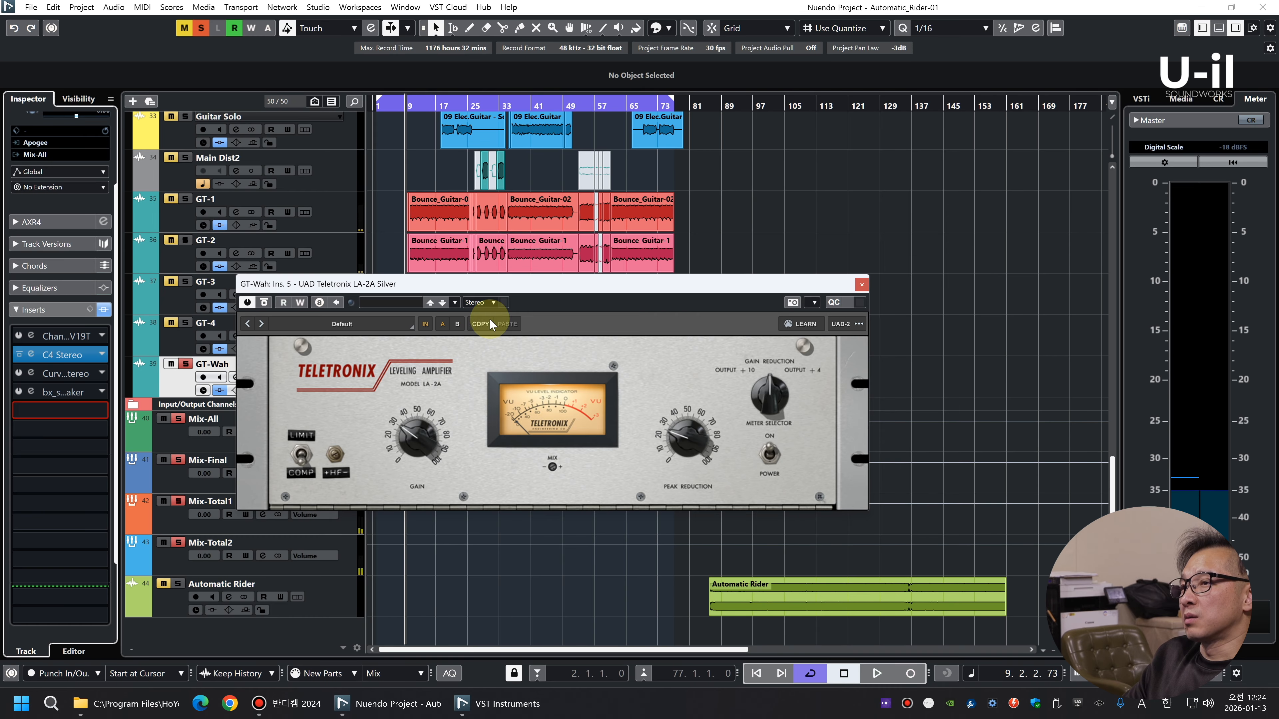
During playback, adjust the GT-Wah LA-2A's peak reduction, close the plug-in and return to the full mix
key("space")
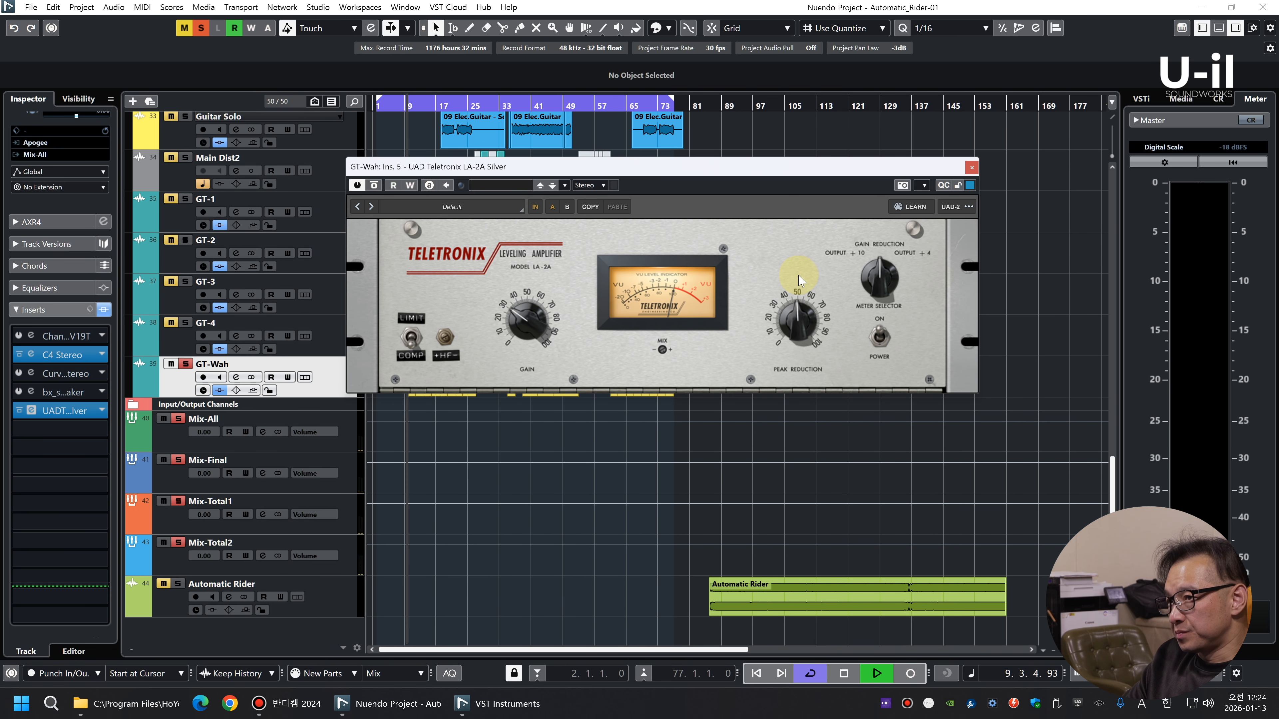
key("h")
key("h")
key("h")
key("h")
key("h")
key("h")
key("h")
key("h")
key("h")
key("h")
key("h")
key("h")
left_click_drag(793, 315, 787, 307)
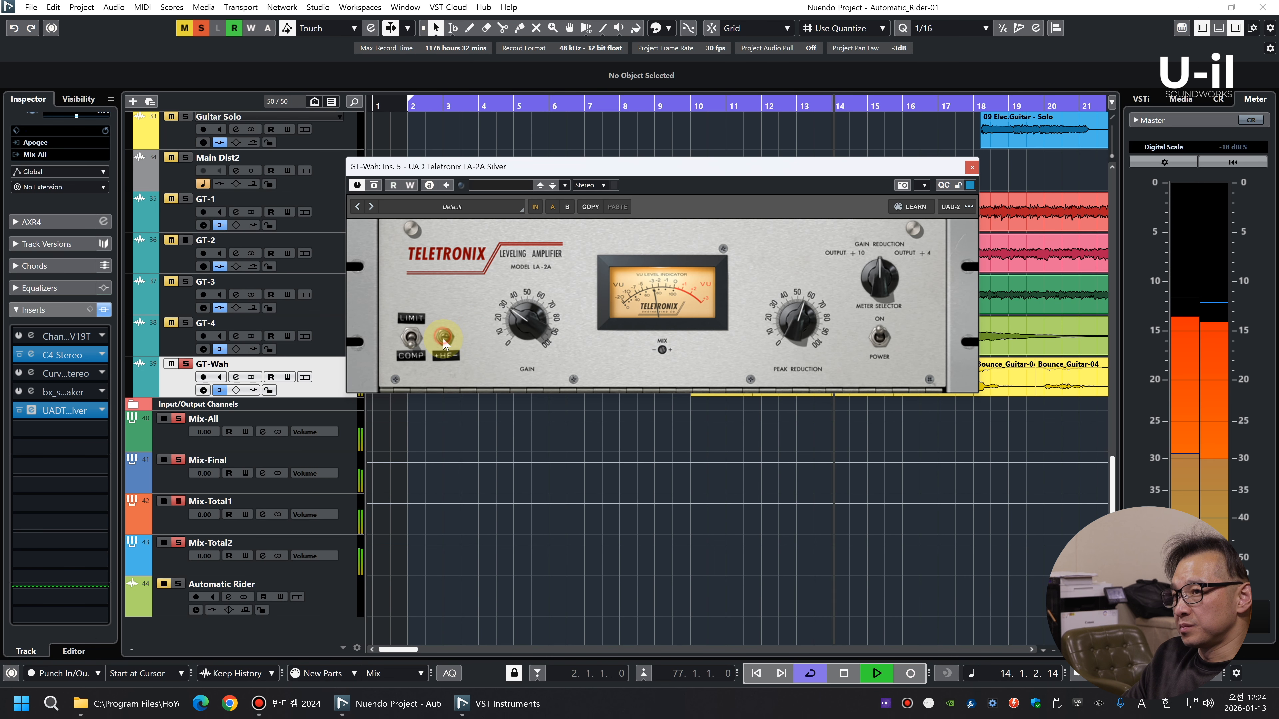
key("g")
left_click(971, 167)
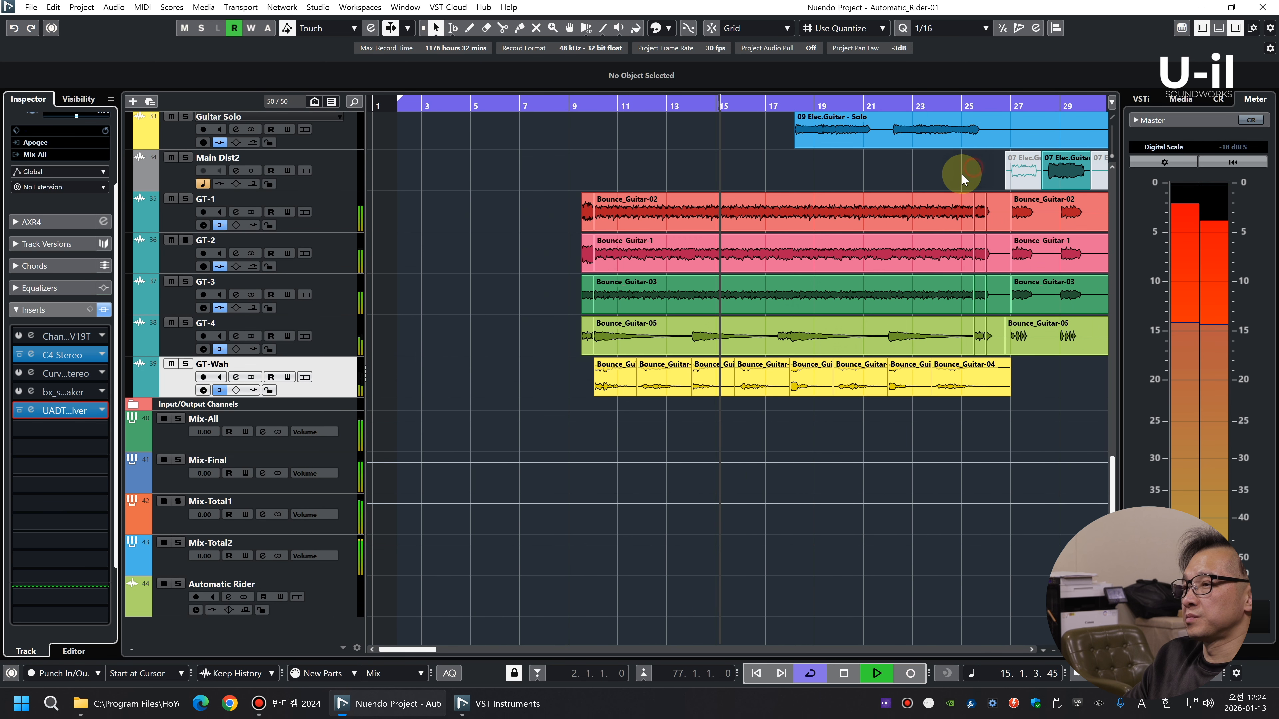
Review the guitar and synth tracks across the whole arrangement while the full mix plays
key("g")
key("g")
key("g")
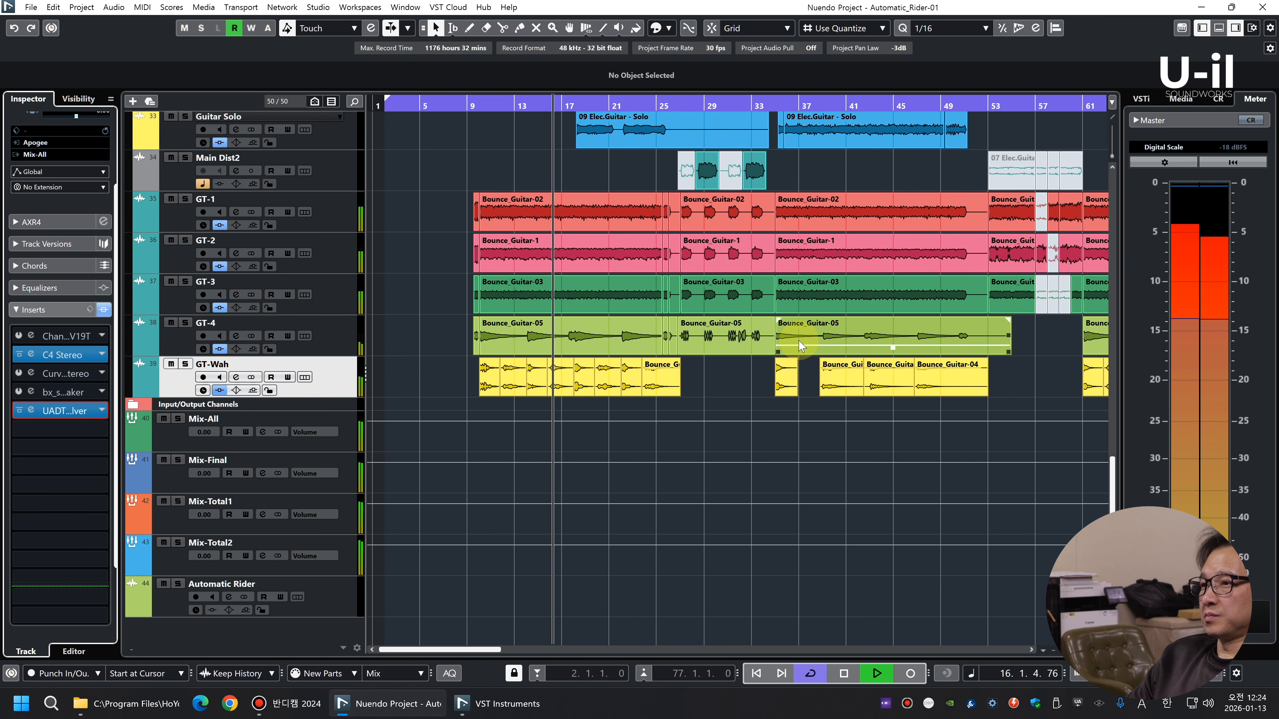
key("shift+g")
key("shift+h")
key("h")
scroll(746, 311, "up", 2)
scroll(745, 311, "up", 3)
key("g")
key("g")
key("g")
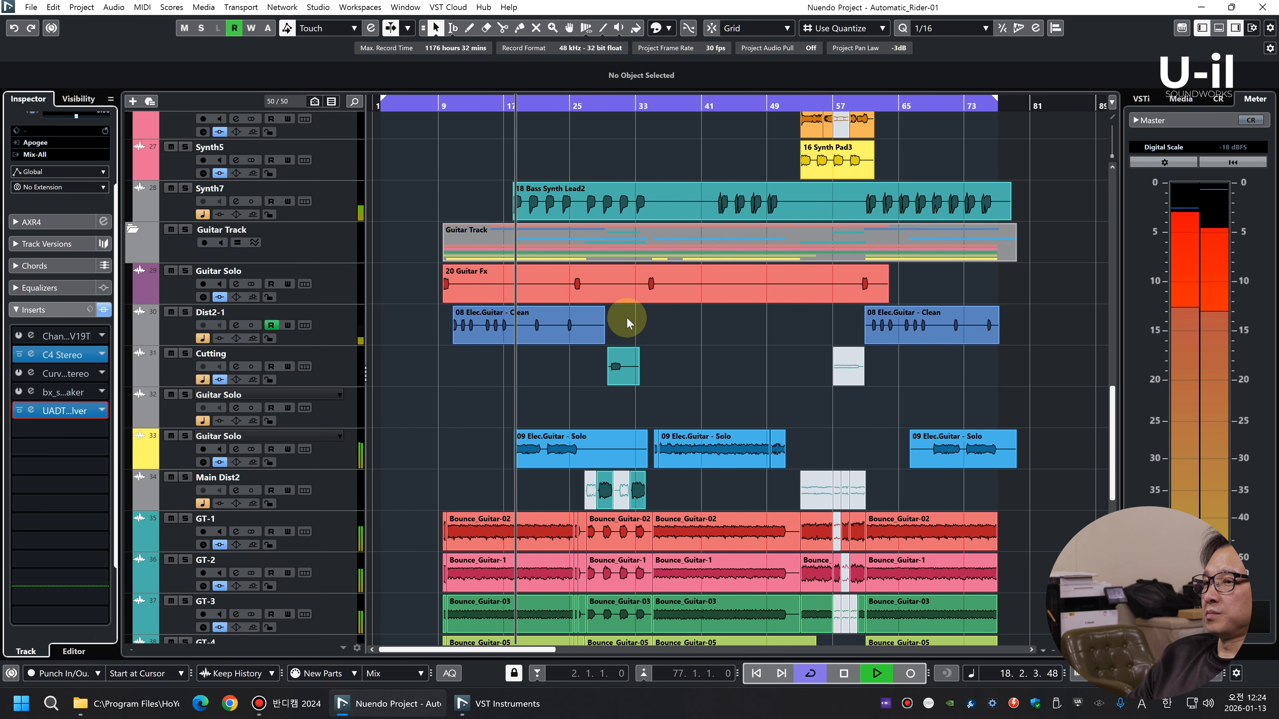
key("g")
Set the yellow Guitar Solo track's volume to 1.16
left_click(327, 434)
left_click(36, 308)
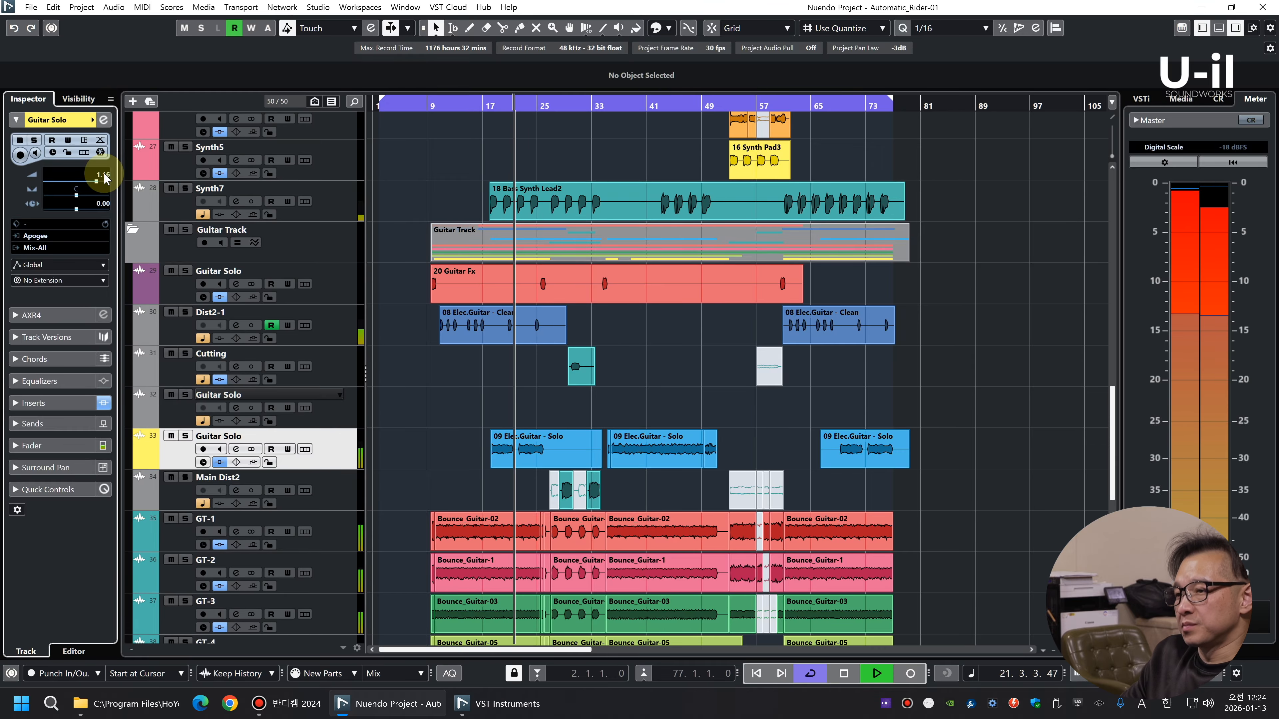
scroll(1002, 383, "up", 8)
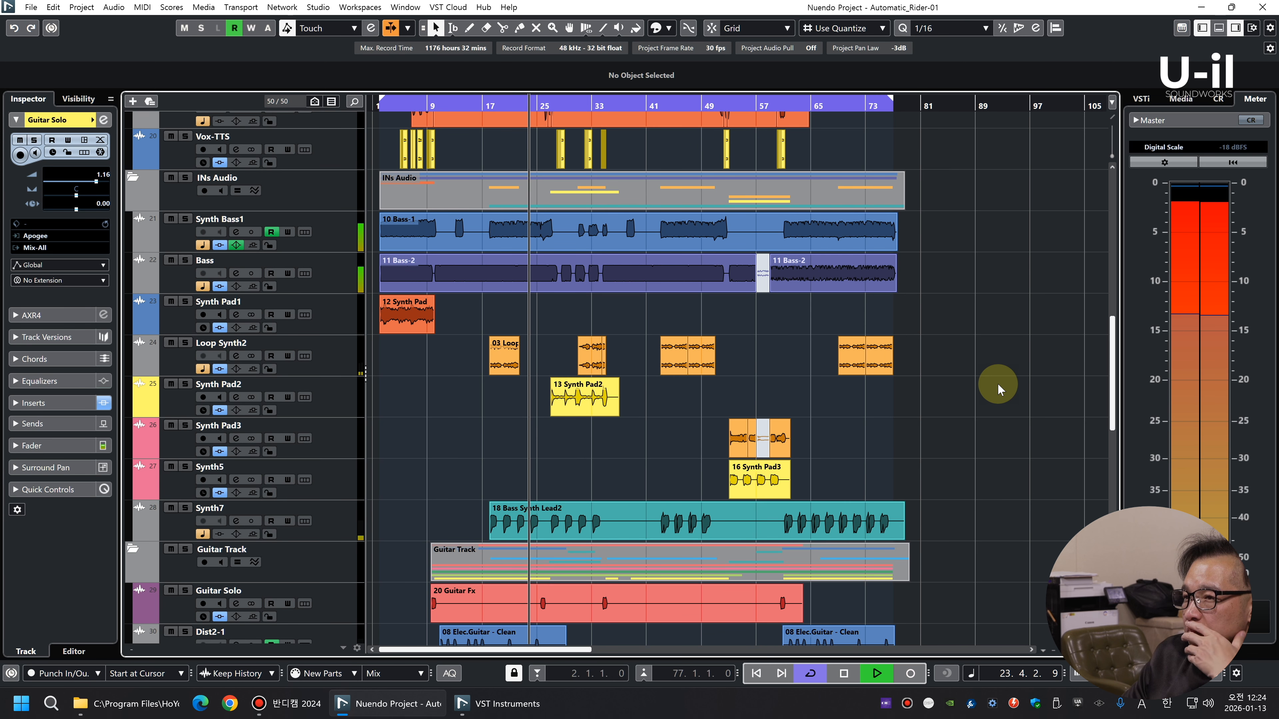
Pan the Cym-Stereo track to L18 while the full mix plays
scroll(996, 388, "up", 8)
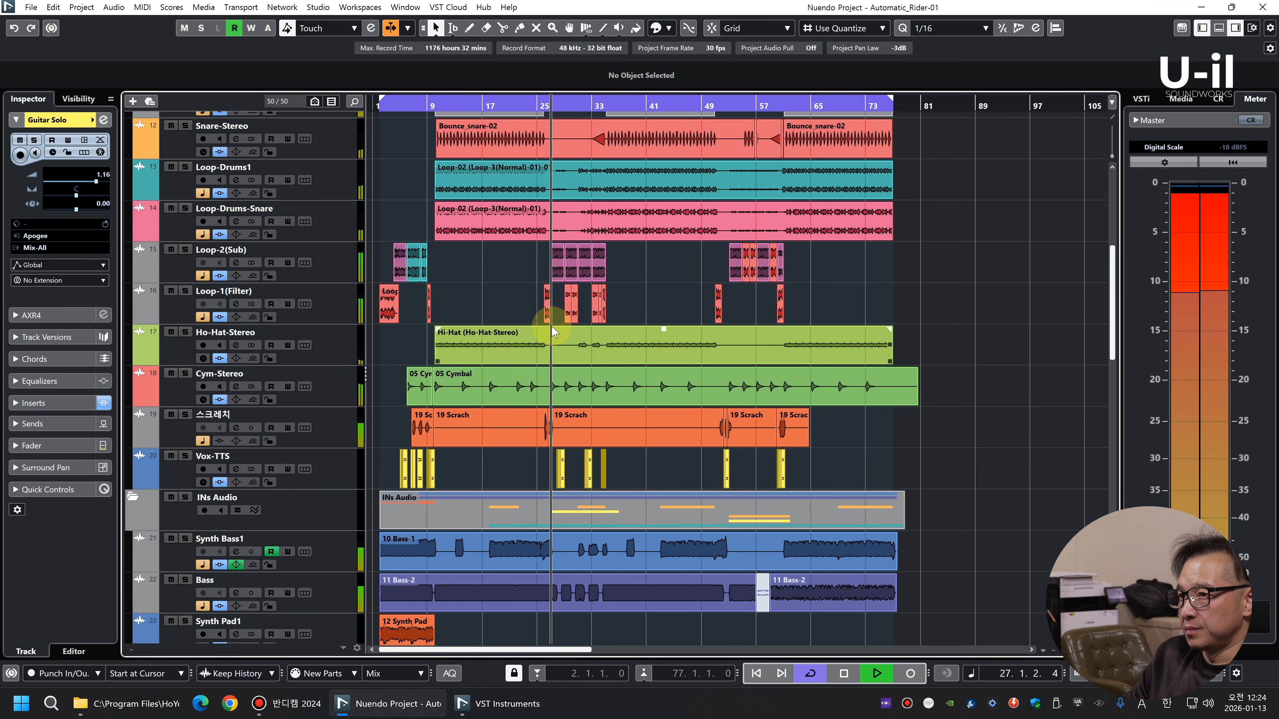
left_click(339, 391)
left_click_drag(74, 192, 80, 196)
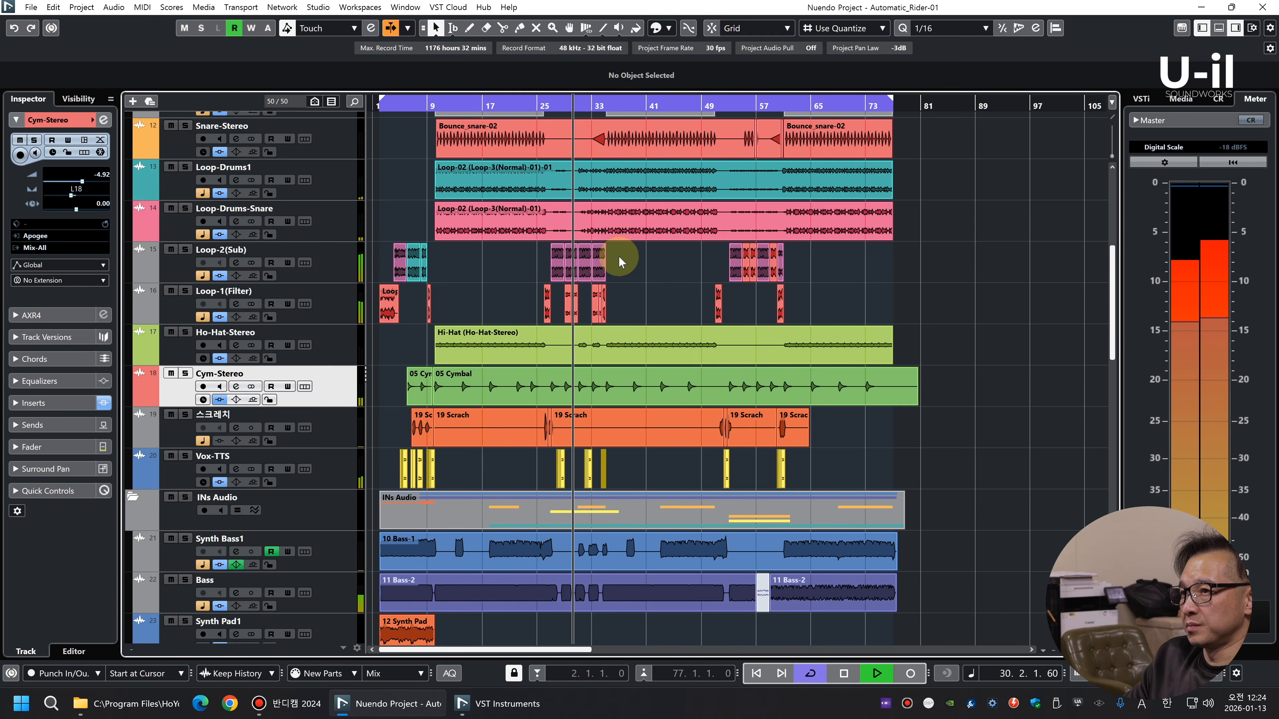
Solo the Cutting guitar track and play its clip from bar 30
scroll(971, 325, "down", 5)
key("h")
key("h")
key("h")
key("h")
key("h")
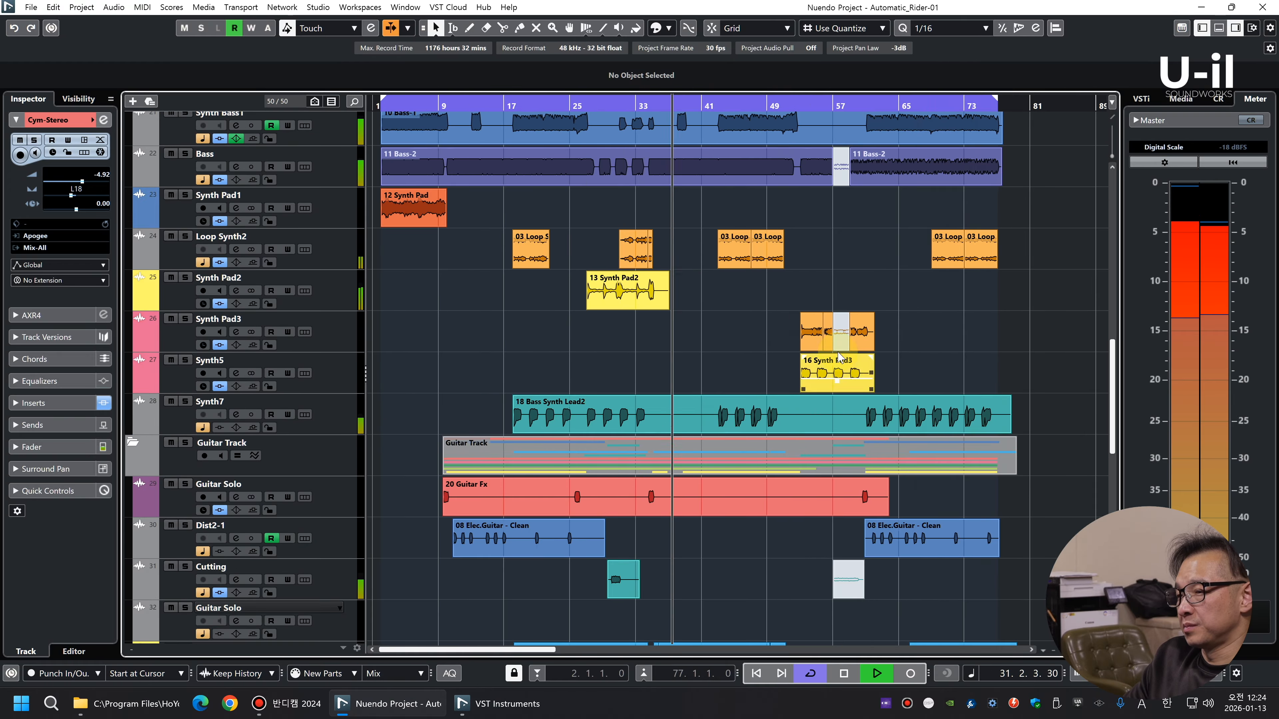
scroll(884, 383, "down", 3)
key("shift+h")
key("shift+h")
key("shift+h")
key("shift+h")
key("shift+h")
scroll(756, 296, "down", 3)
scroll(756, 295, "down", 3)
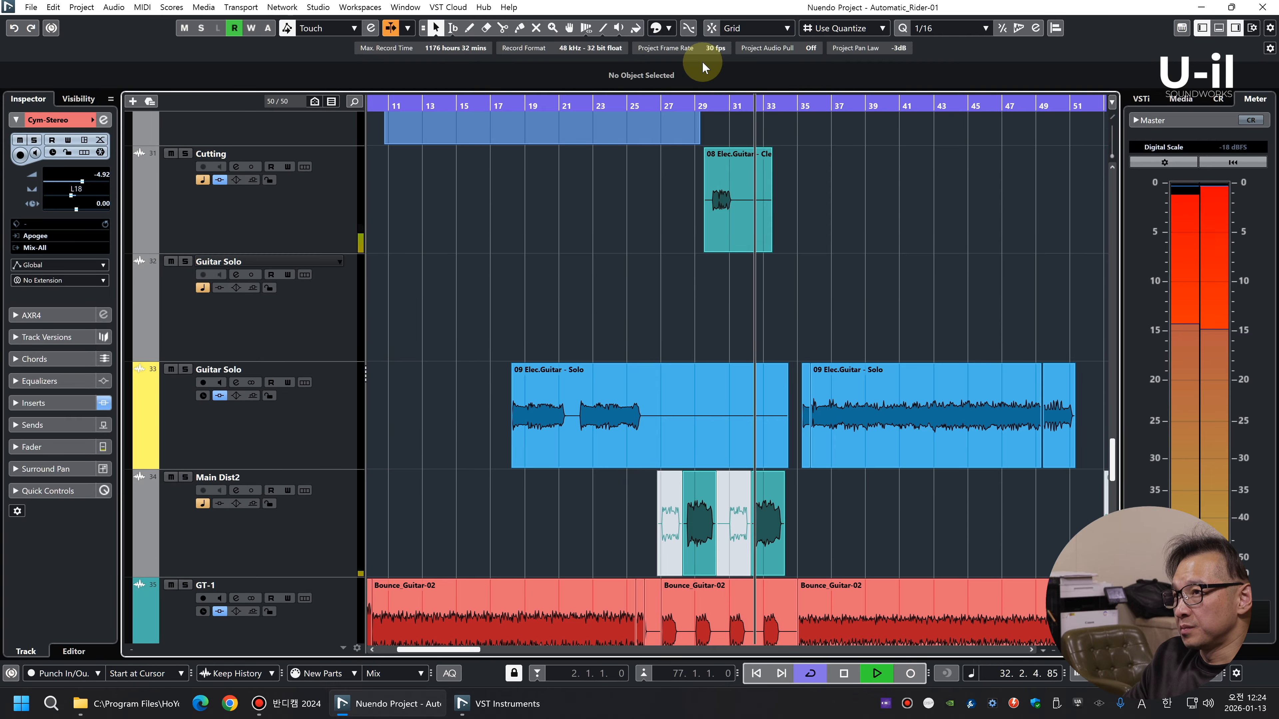
left_click_drag(712, 107, 684, 150)
left_click(314, 211)
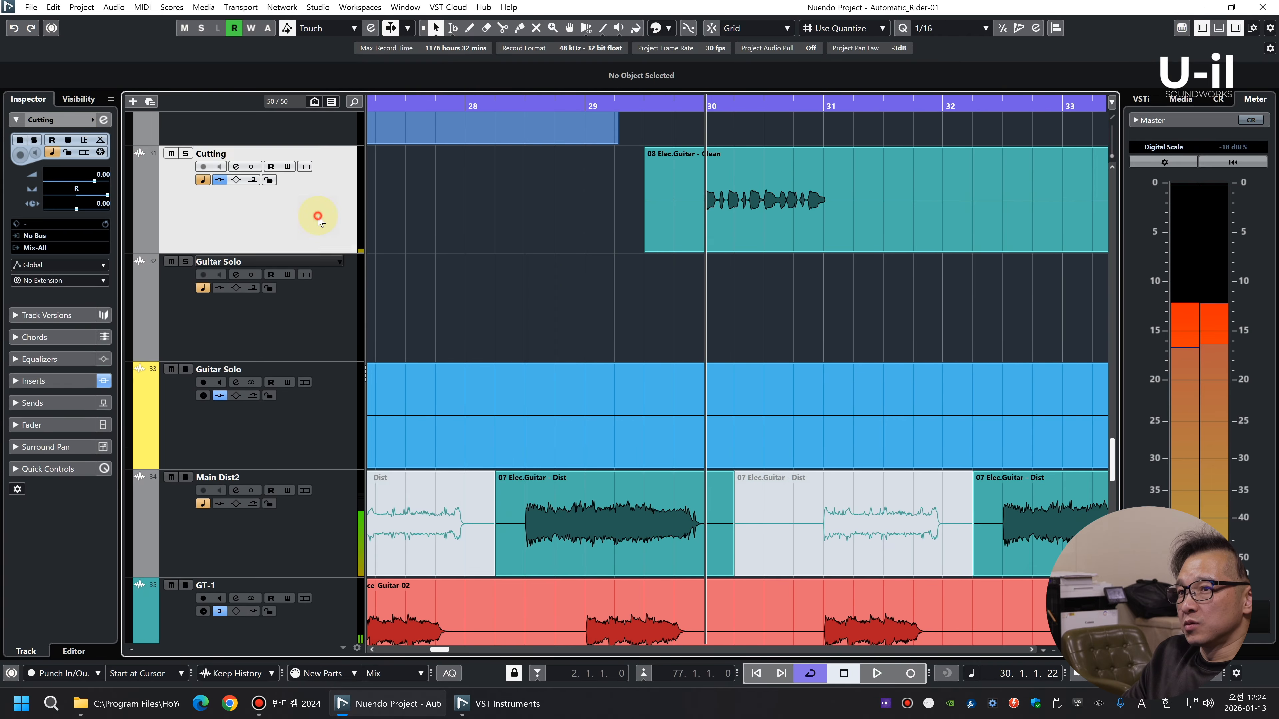
key("s")
key("space")
Open the Cutting track's Chandler GAV19T amp and raise its boost and bias while lowering the bass, auditioning the soloed part
left_click(44, 386)
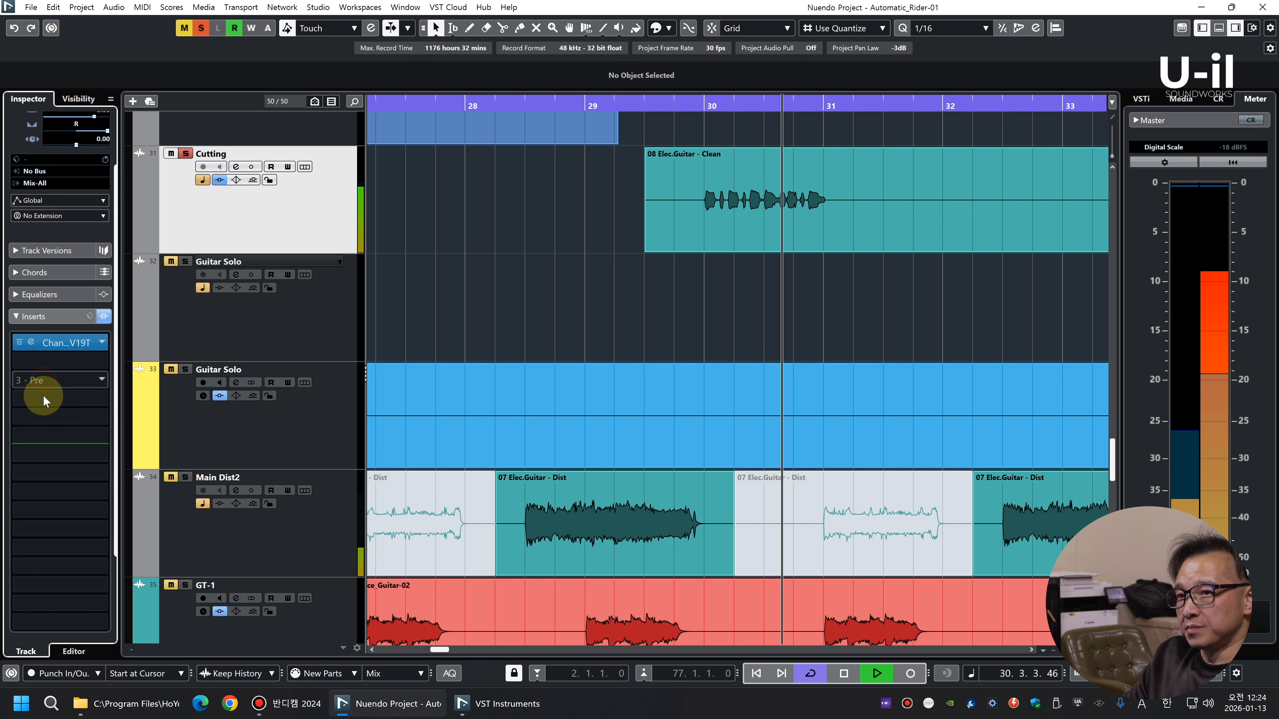
left_click(31, 336)
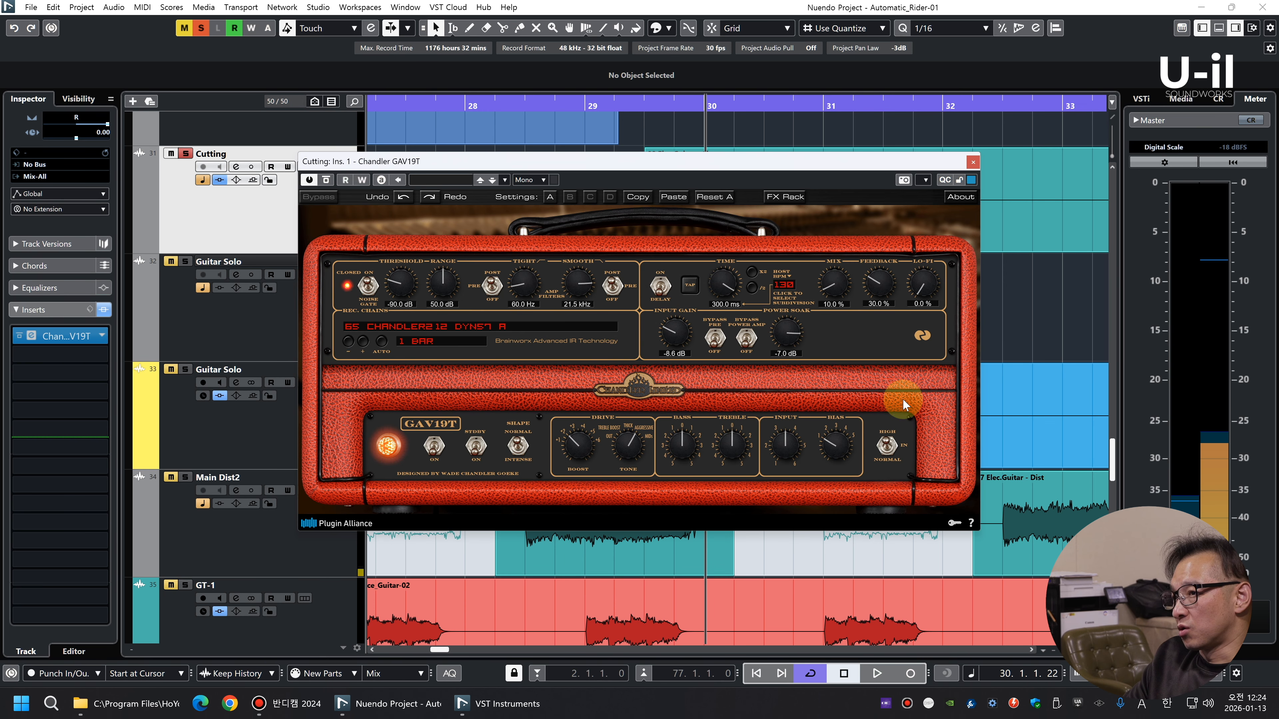
key("space")
scroll(629, 449, "up", 1)
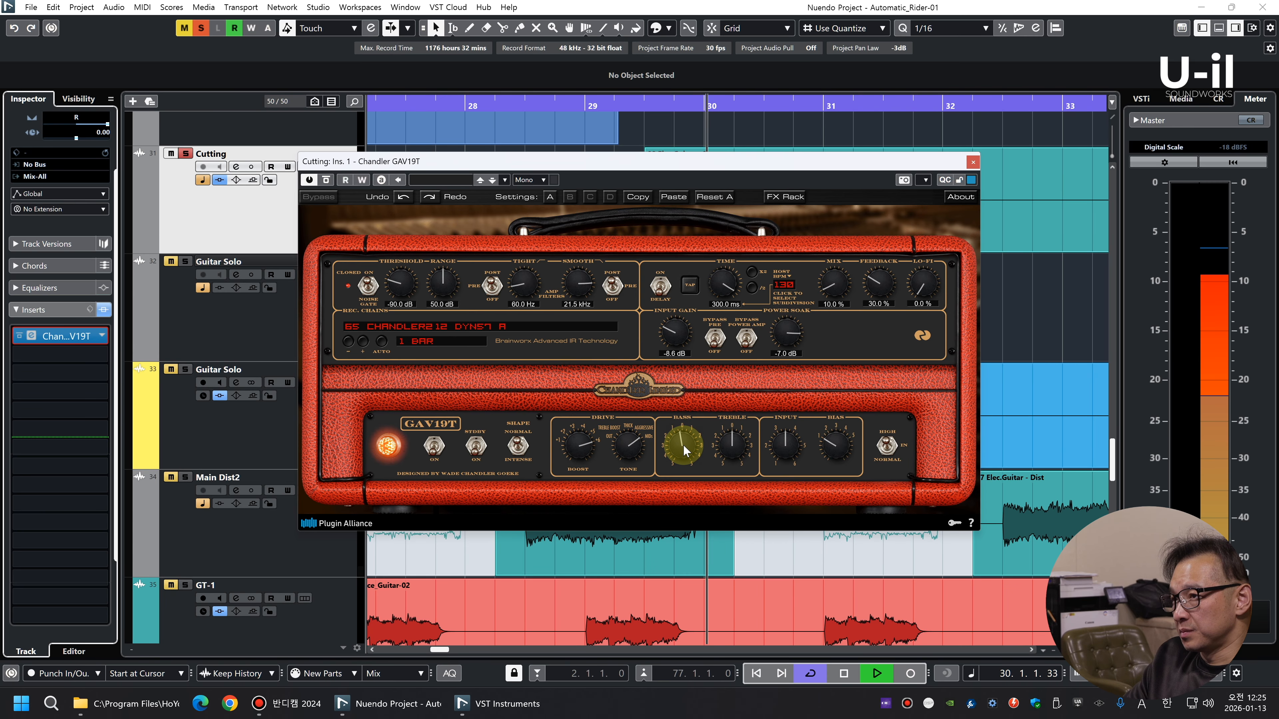
scroll(683, 446, "down", 3)
key("space")
key("space")
scroll(727, 446, "up", 3)
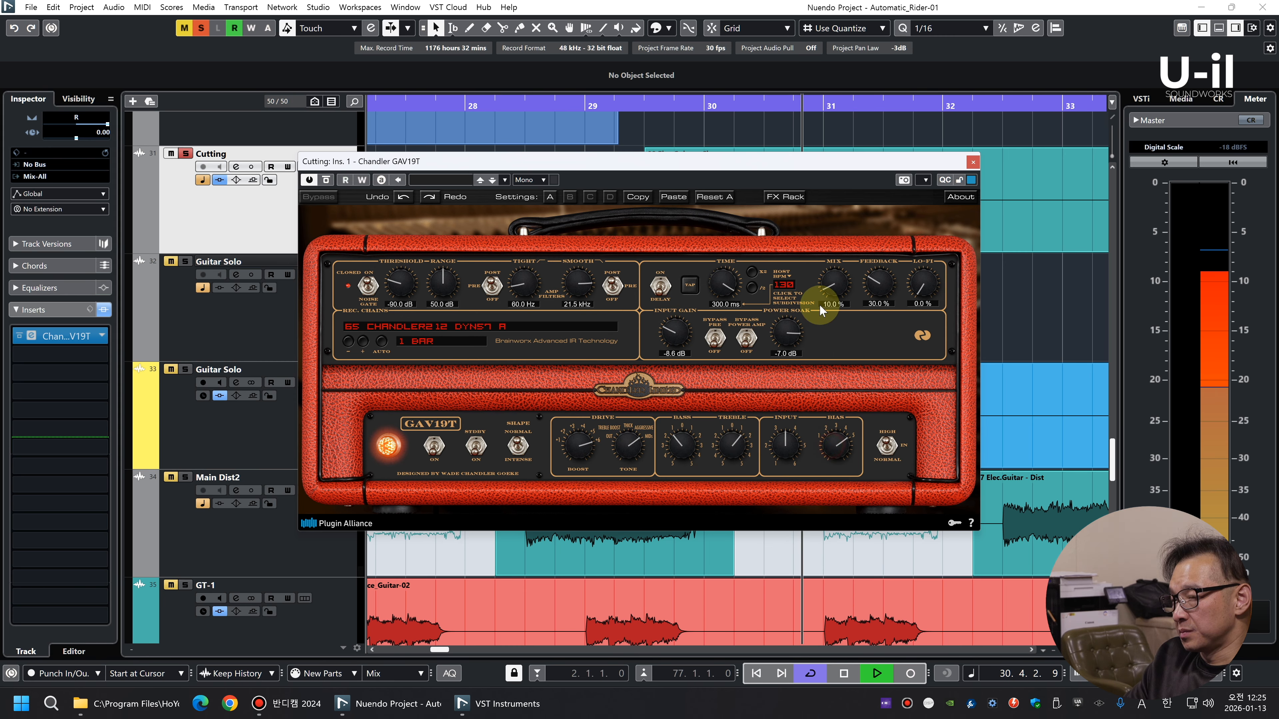
scroll(834, 445, "up", 4)
key("space")
key("space")
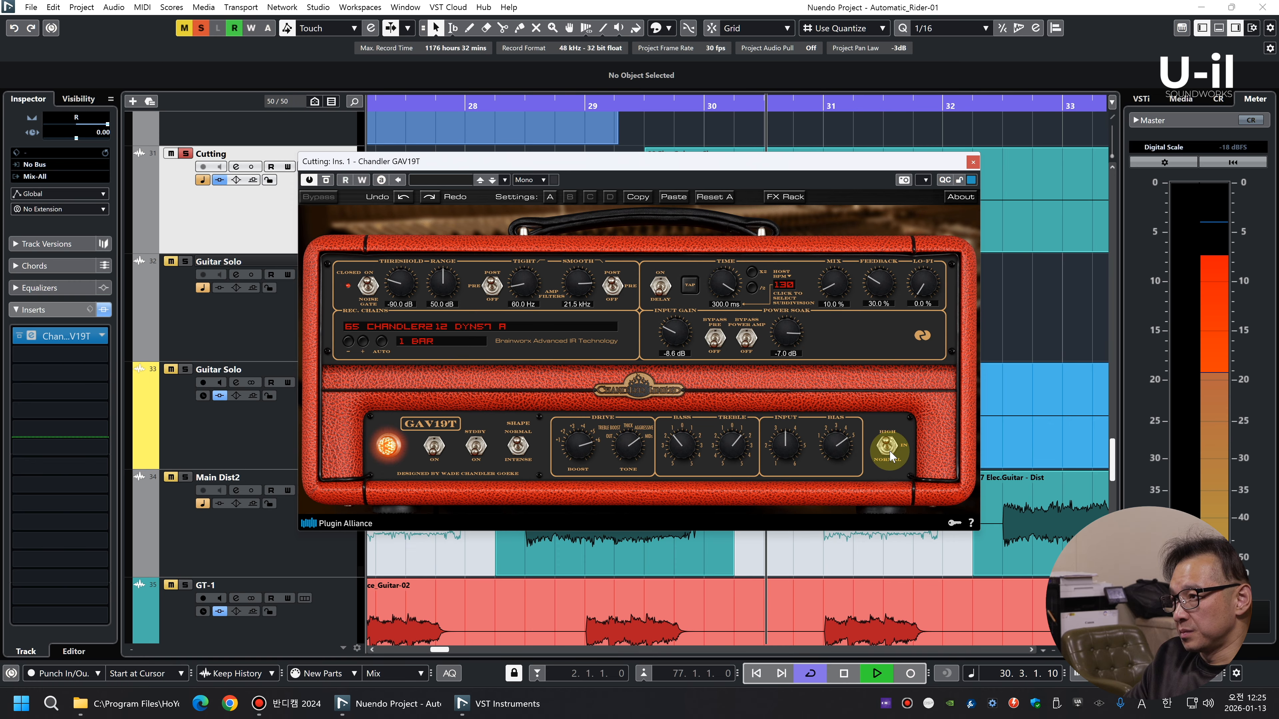
Try the amp's High/Normal switch, set the power soak to -10.2 dB, adjust input gain, and close the plug-in with the solo off
key("space")
left_click(888, 445)
key("space")
scroll(629, 446, "down", 1)
key("space")
key("space")
mouse_move(786, 328)
left_mouse_down()
mouse_move(787, 350)
mouse_move(788, 328)
left_mouse_up()
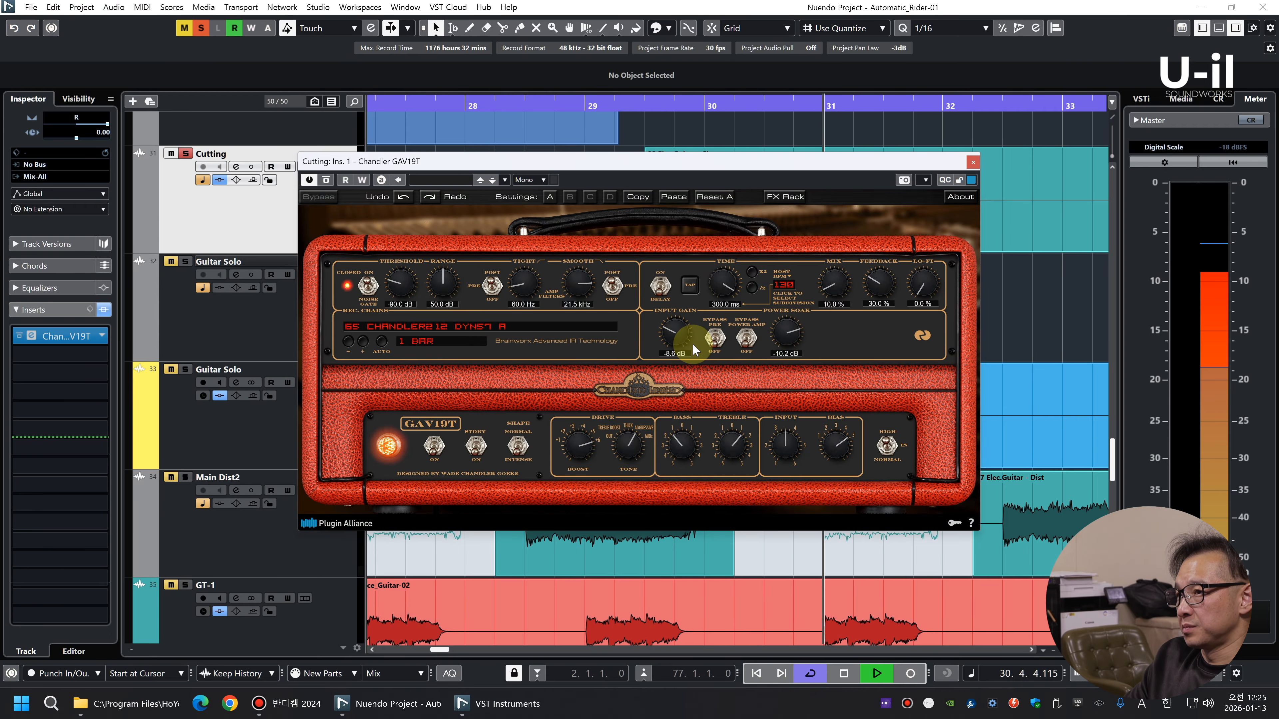
left_click_drag(674, 330, 673, 332)
key("s")
left_click(974, 161)
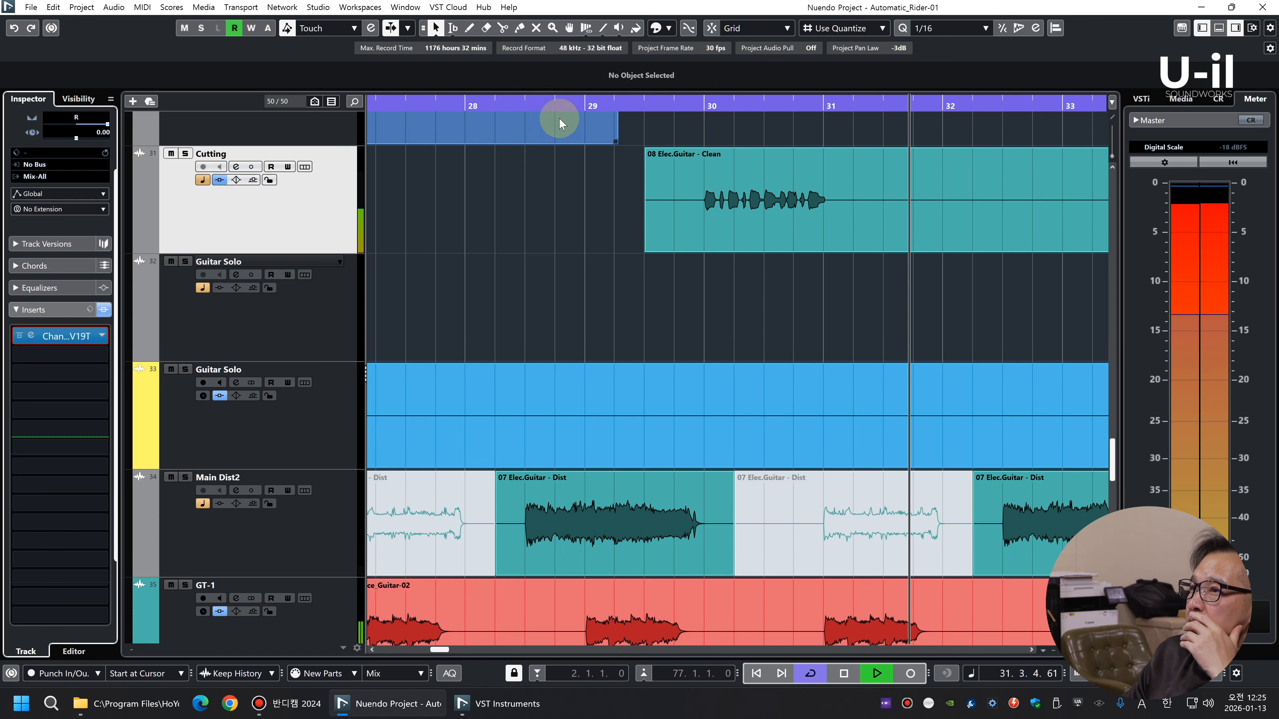
Replay the full mix from about bar 28 and pan the Cutting track to R64
left_click(531, 106)
left_click(269, 228)
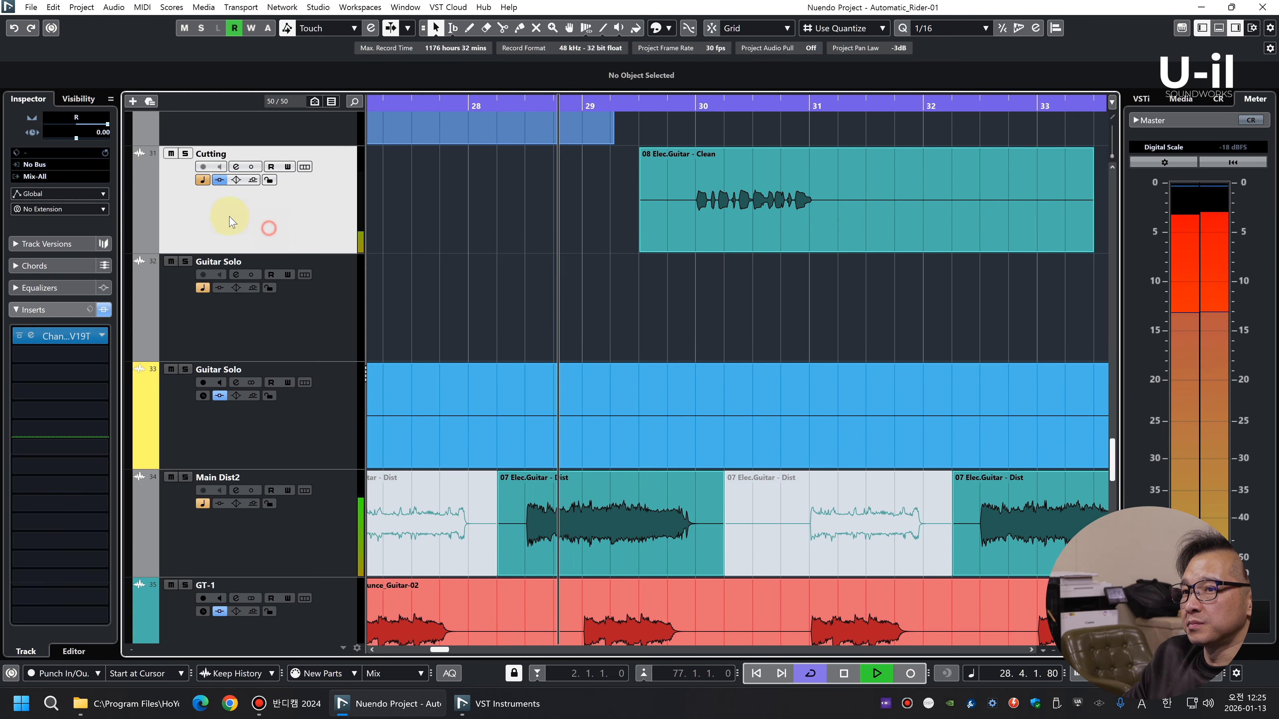
left_click(49, 311)
left_click_drag(106, 195, 89, 190)
Examine the synth and guitar tracks around the Cutting part while the full mix plays
key("g")
key("g")
key("g")
key("g")
key("g")
key("g")
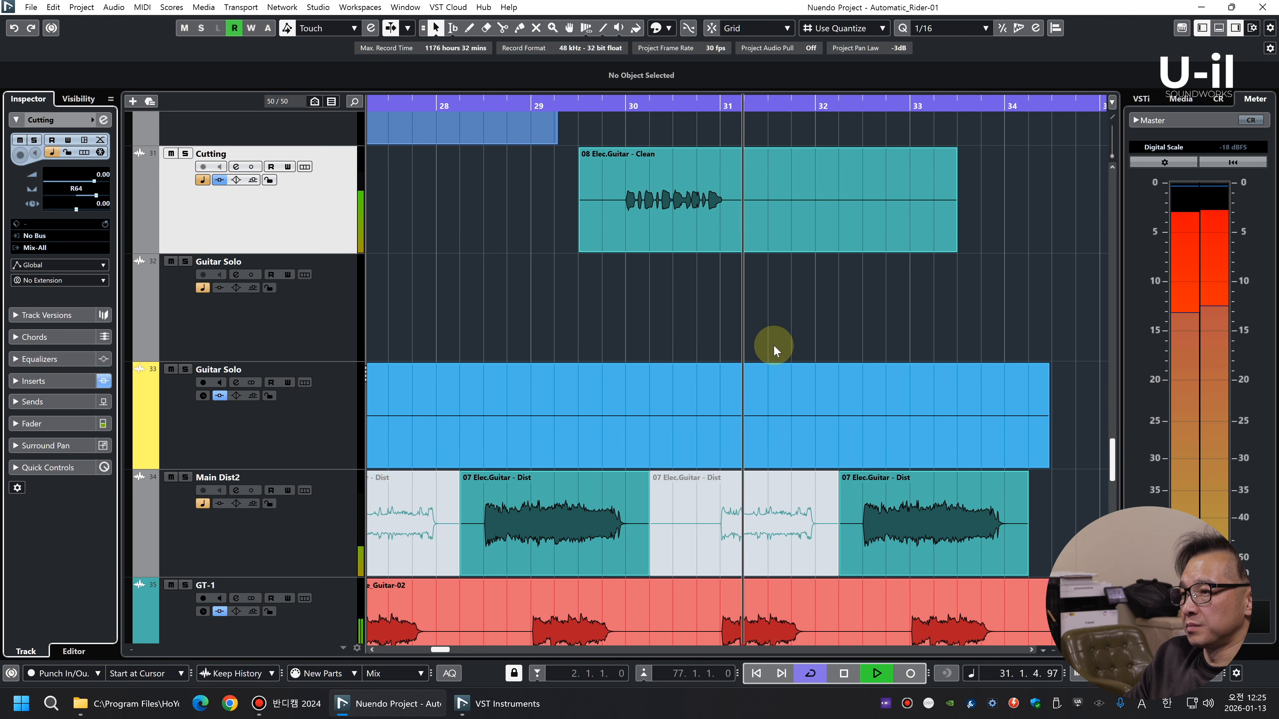
key("g")
key("g")
key("g")
key("g")
scroll(805, 300, "up", 6)
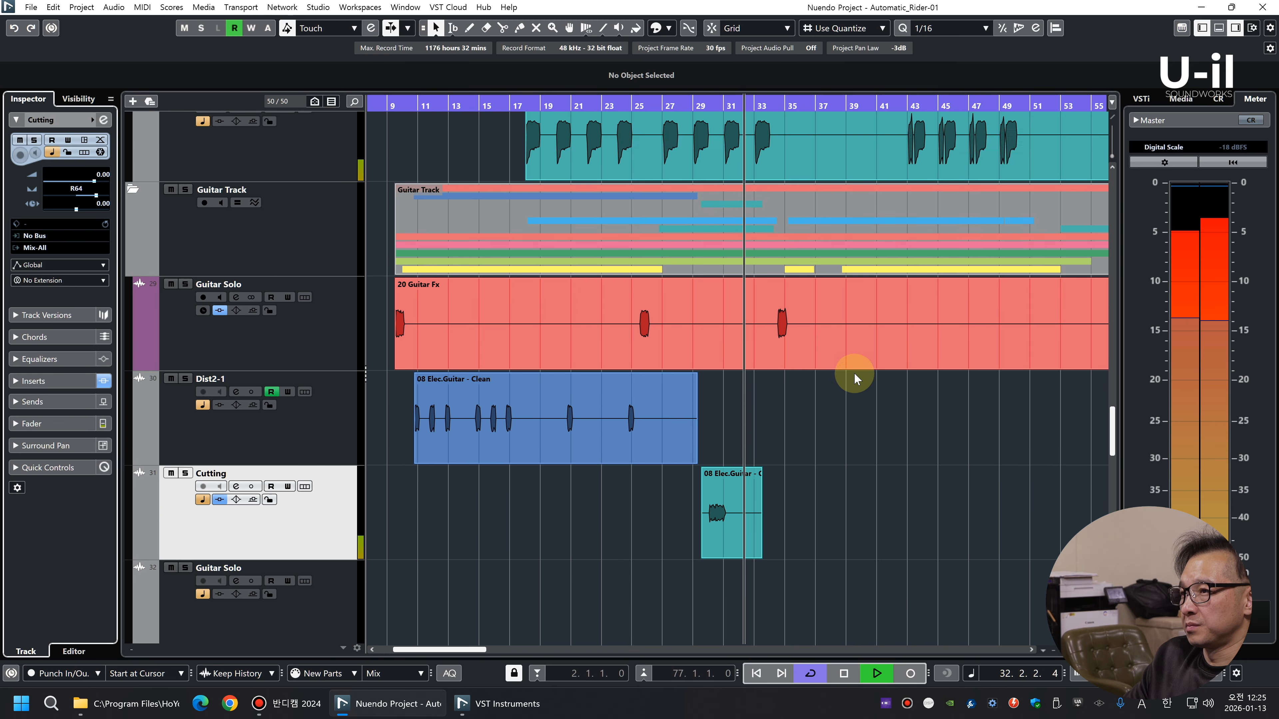
key("shift+g")
key("shift+g")
key("g")
key("g")
key("g")
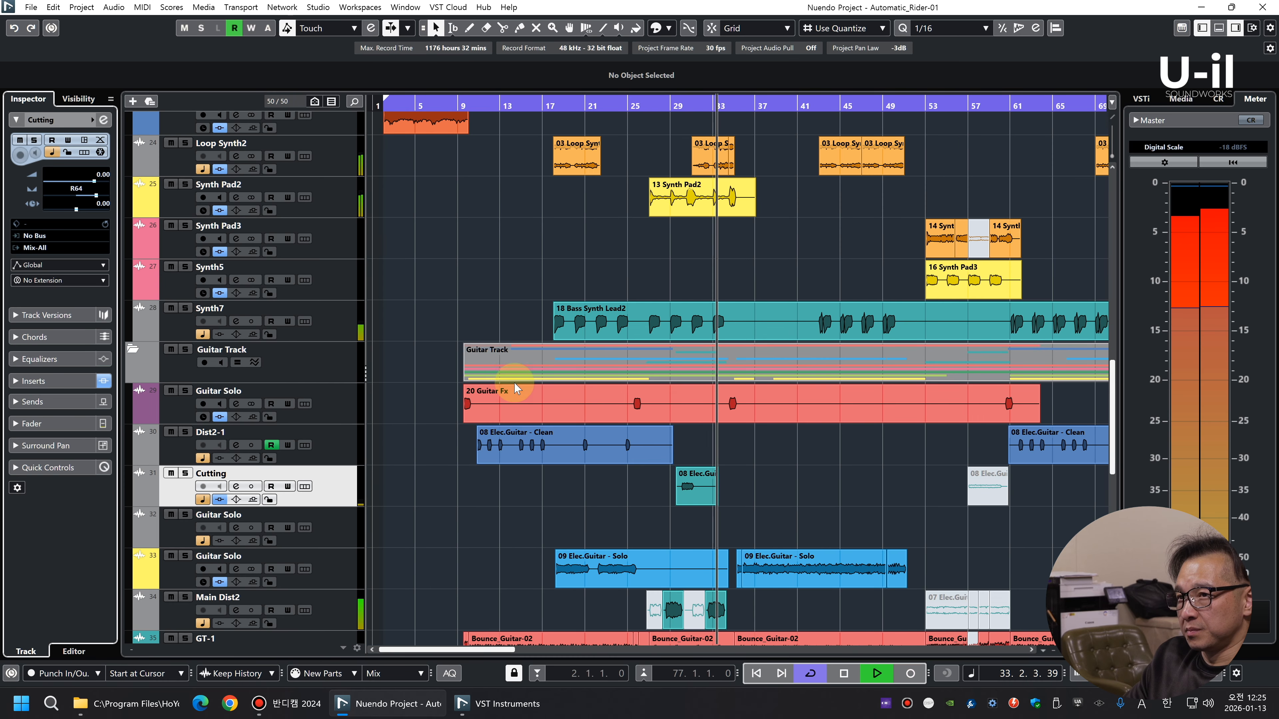
Solo the Synth7 track and audition its Bass Synth Lead2 clip from bar 17
left_click(337, 332)
key("g")
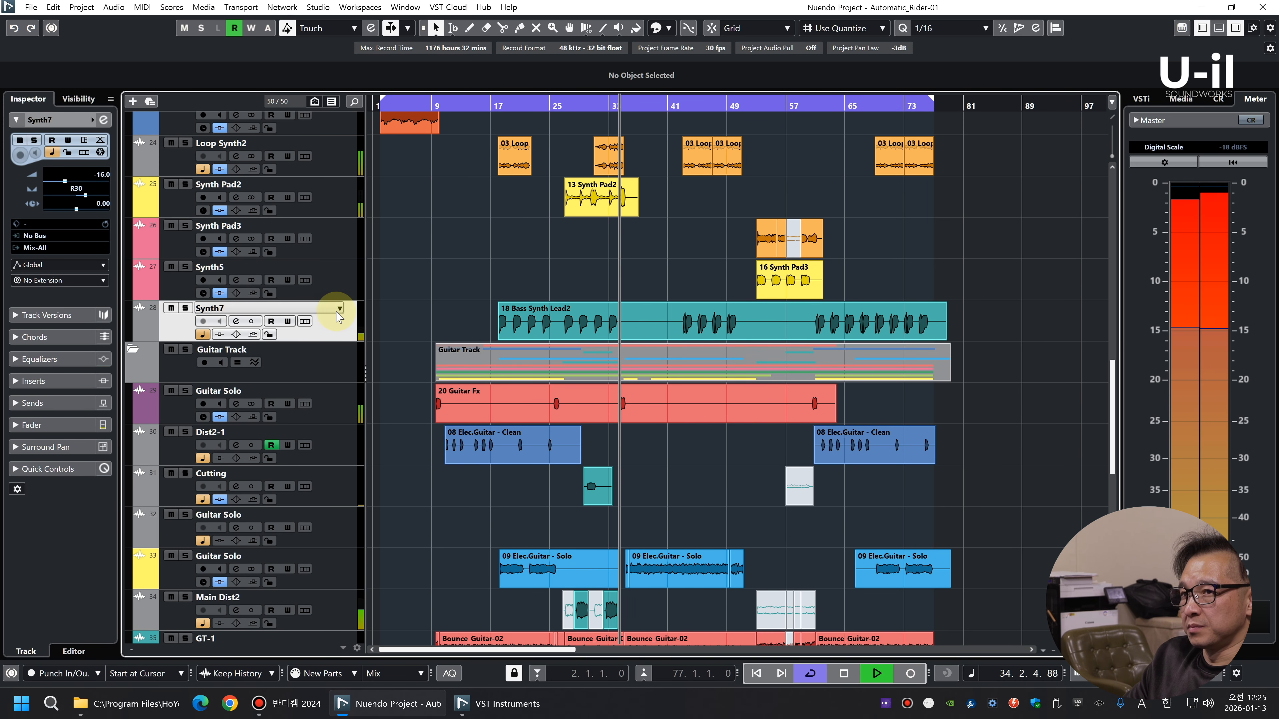
key("g")
key("space")
left_click_drag(485, 103, 459, 154)
key("s")
key("space")
key("g")
key("g")
key("g")
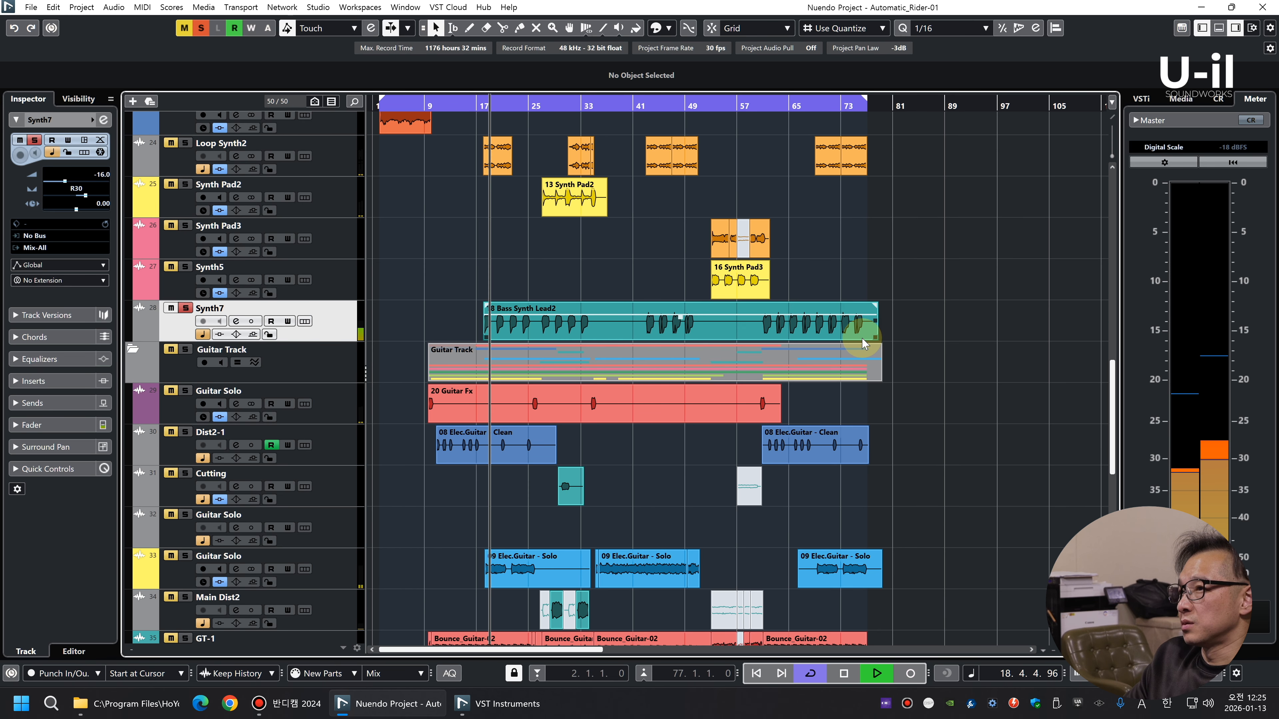
key("space")
double_click(207, 271)
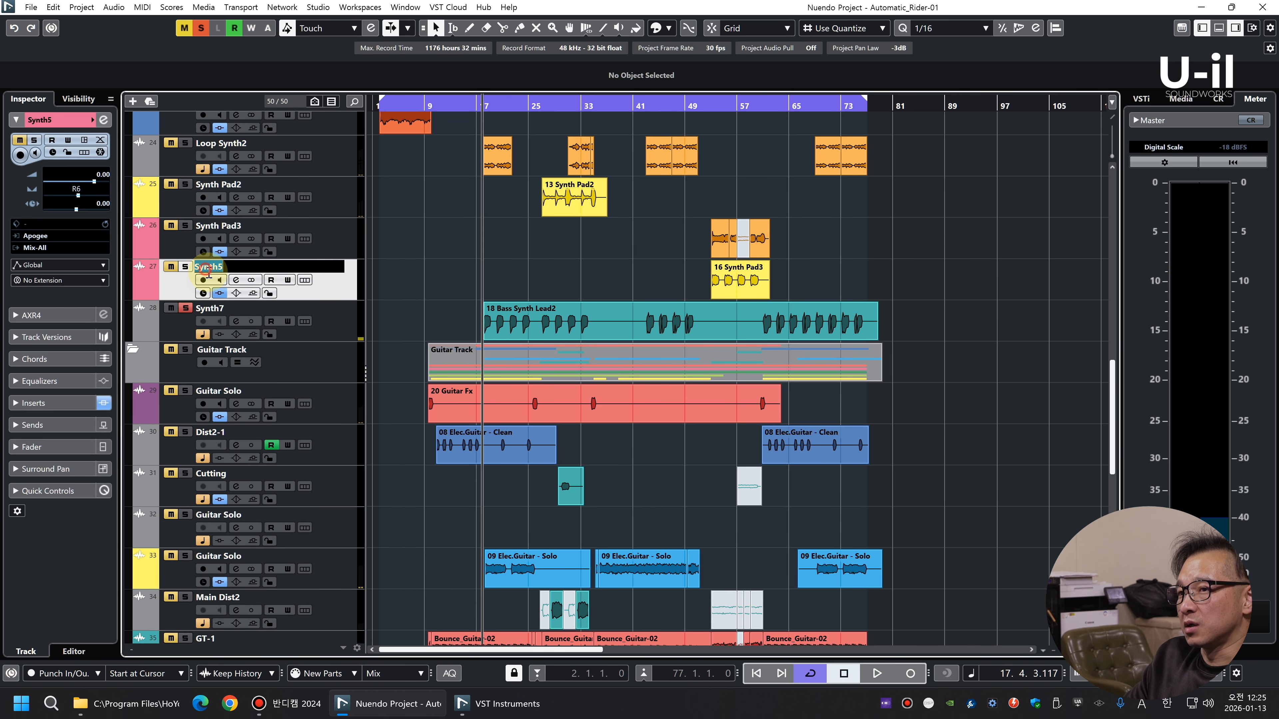
right_click(347, 293)
mouse_move(383, 294)
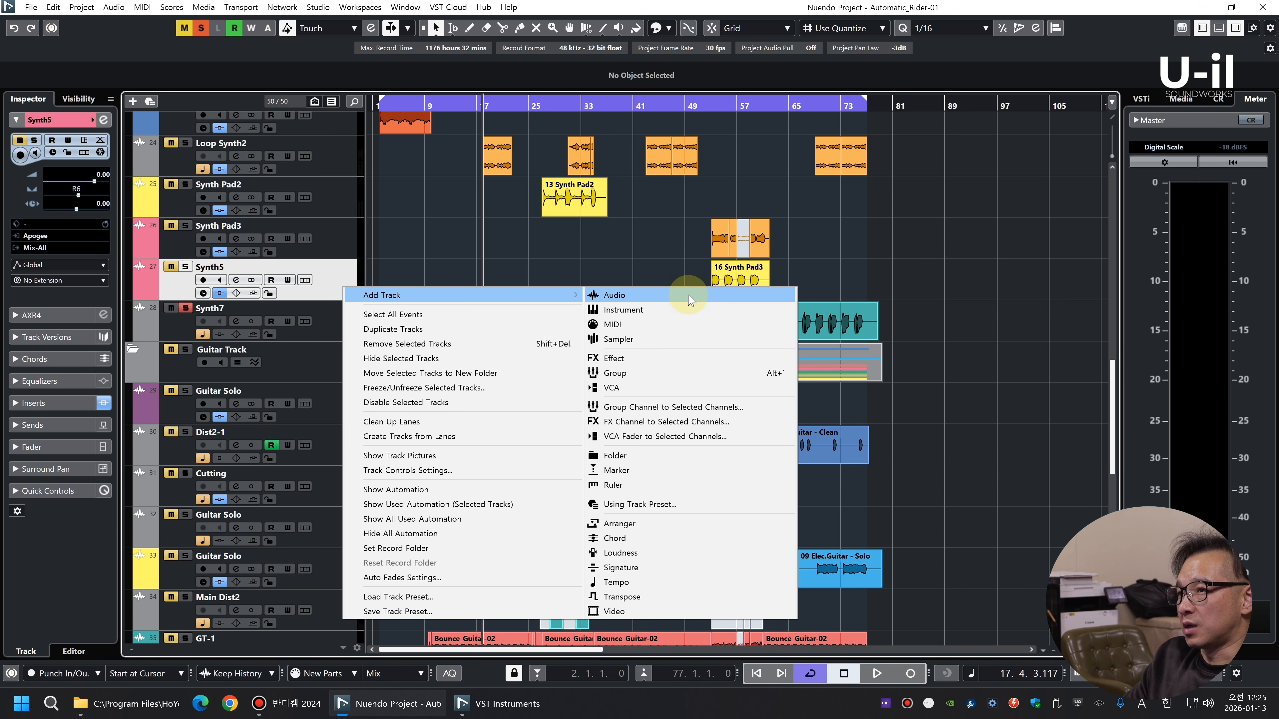
left_click(612, 294)
key("Escape")
Duplicate the Synth5 track and rename the copy Synth7
right_click(343, 290)
left_click(393, 327)
double_click(209, 349)
key("ctrl+c")
double_click(229, 307)
key("ctrl+v")
Replace the copied clip on the new Synth7 track with the 18 Bass Synth Lead2 clip from the original Synth7 track
left_click(745, 323)
key("Delete")
left_click_drag(530, 365, 529, 325)
Solo the new Synth7 track and pan it to L8 during playback
key("space")
left_click(185, 307)
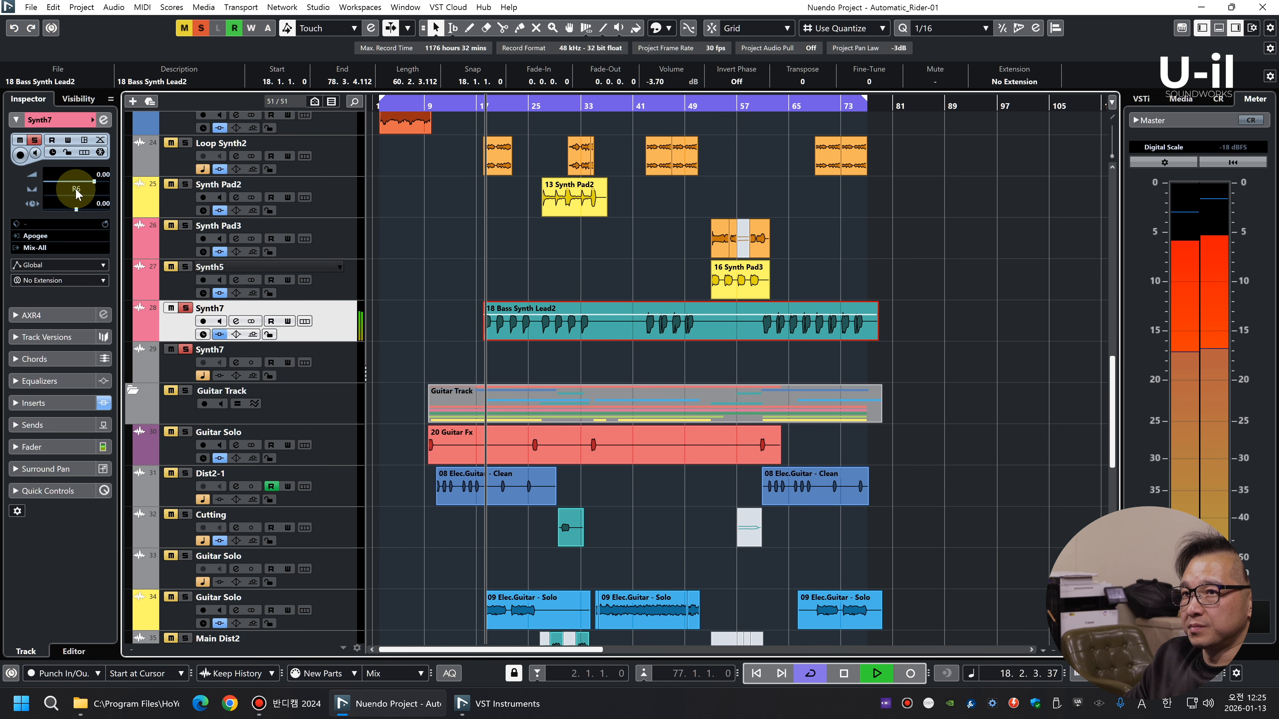
scroll(81, 191, "down", 2)
key("space")
Set the 18 Bass Synth Lead2 clip's volume to -8.70 dB and return to the full mix
left_click(733, 346)
left_click(581, 317)
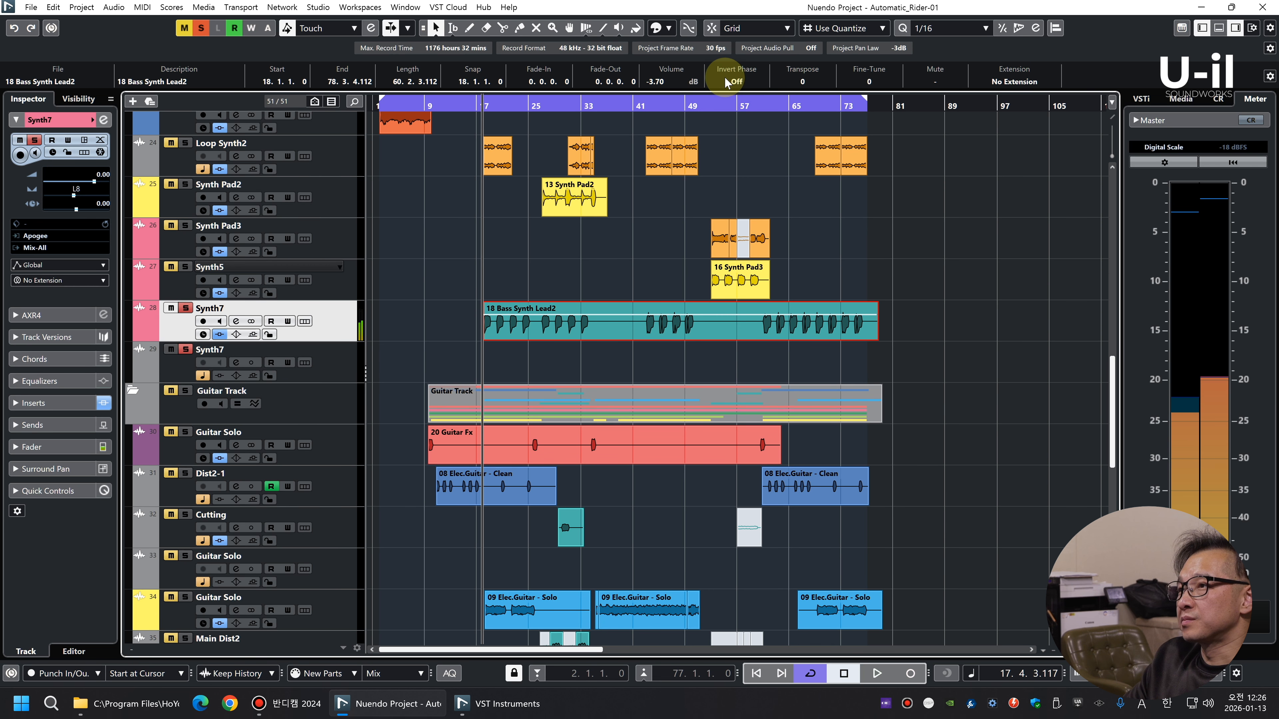
scroll(667, 83, "down", 5)
key("space")
key("s")
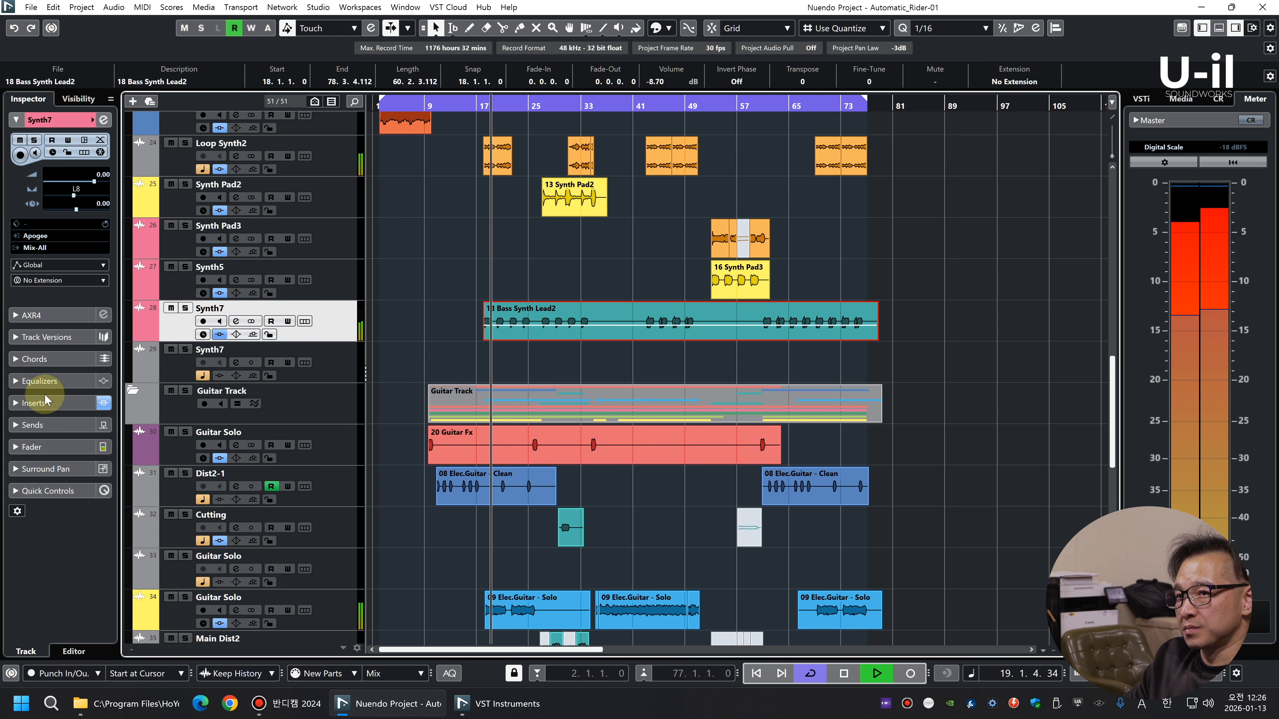
Turn the Tilt of the new Synth7 track's bx_stereomaker toward R and close the plug-in
left_click(33, 403)
left_click(32, 254)
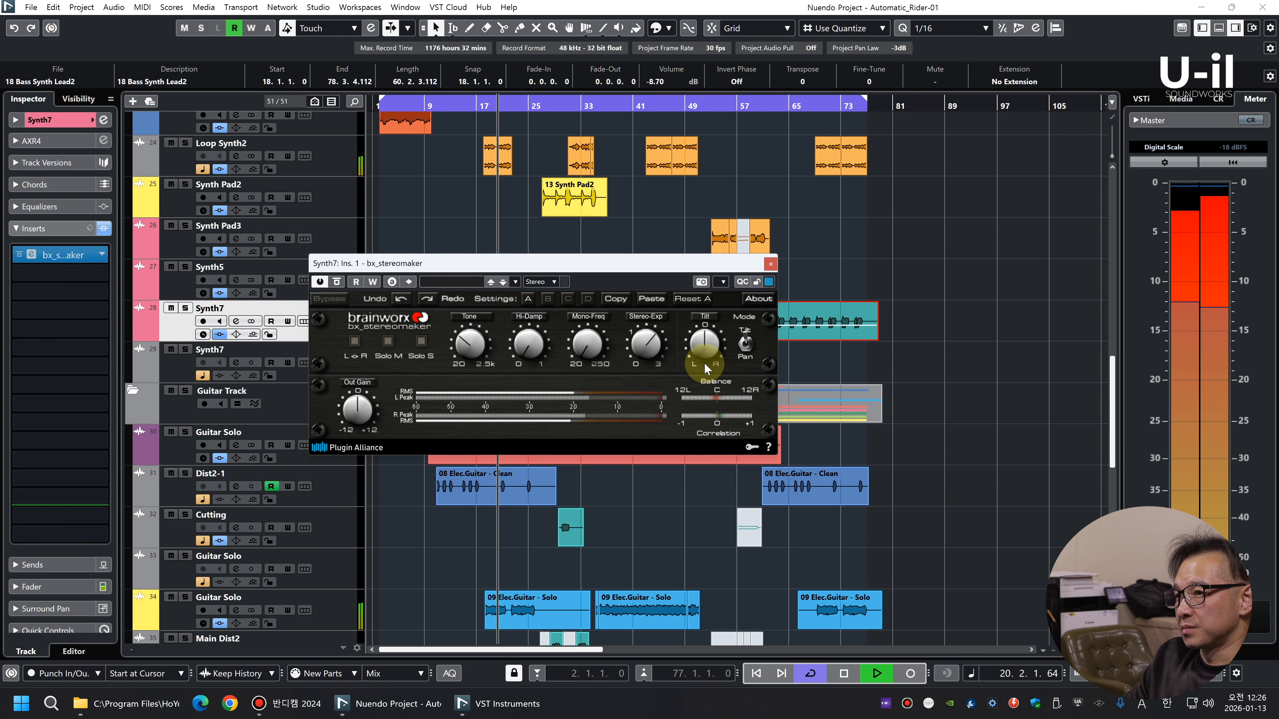
scroll(711, 349, "up", 1)
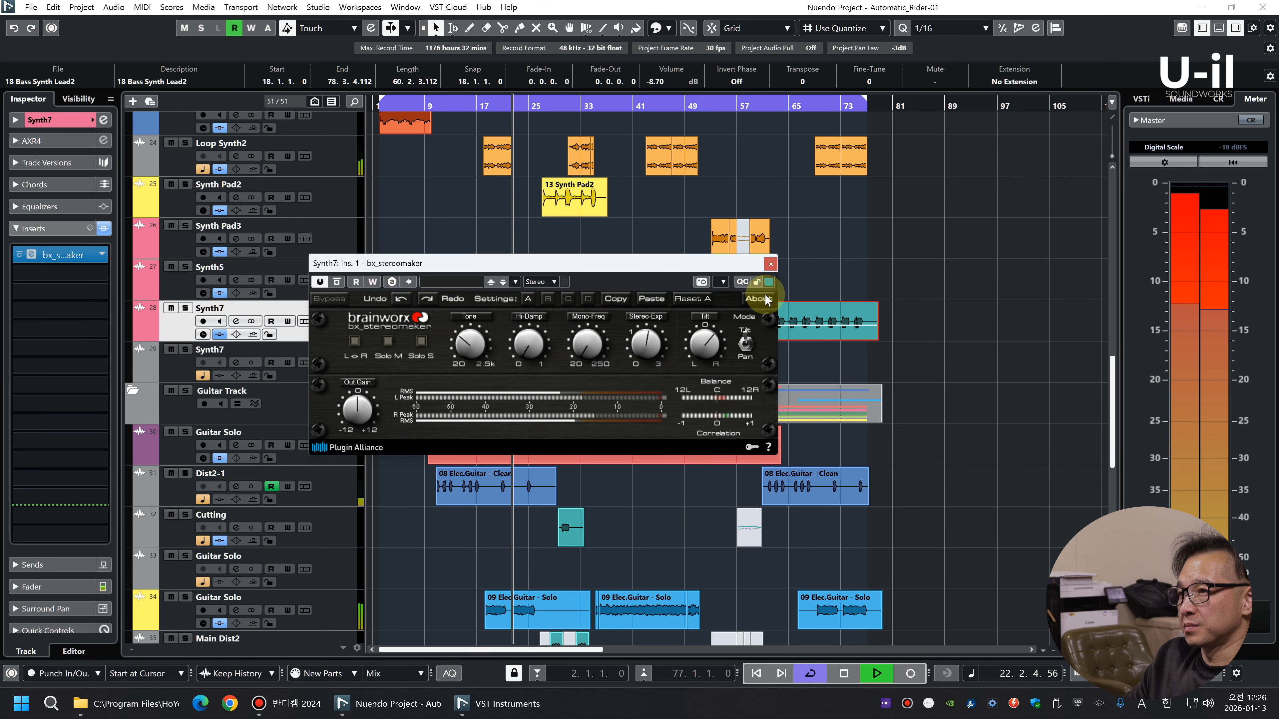
left_click(770, 264)
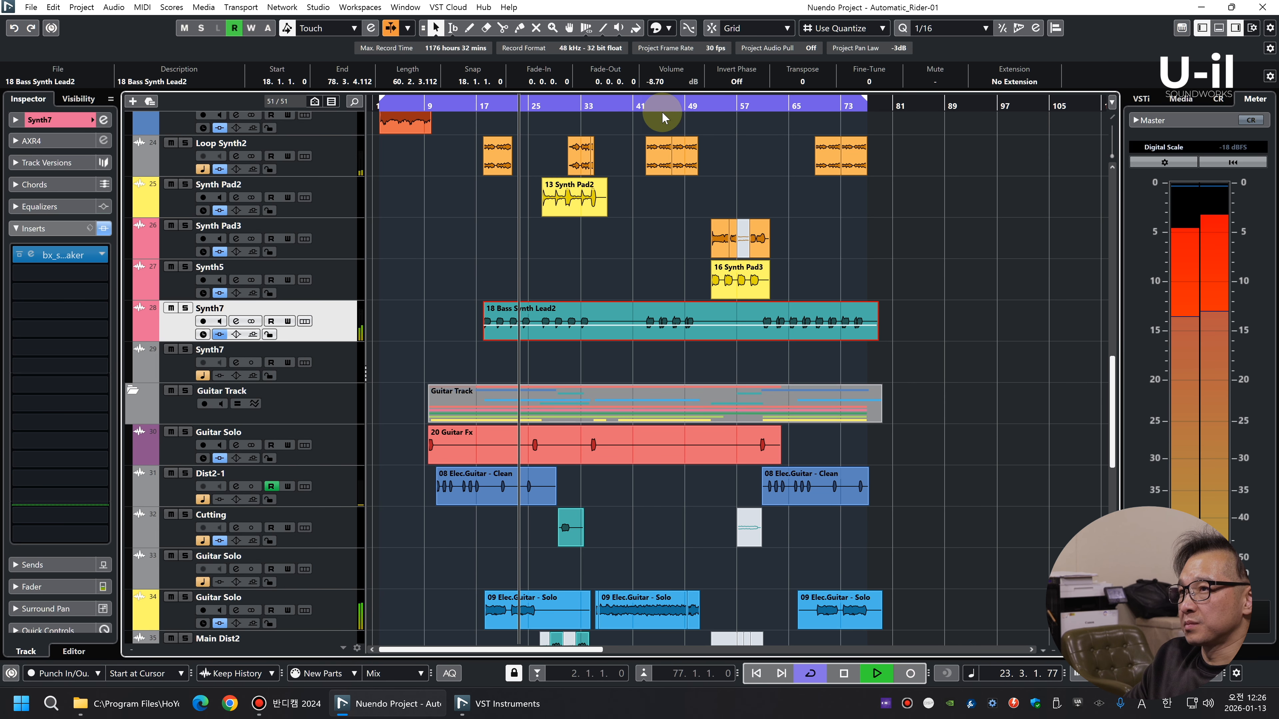
Set the Bass Synth Lead2 clip's volume to -10.70 dB, and the new Synth7 track's volume to -1.28 with centred pan
left_click(20, 119)
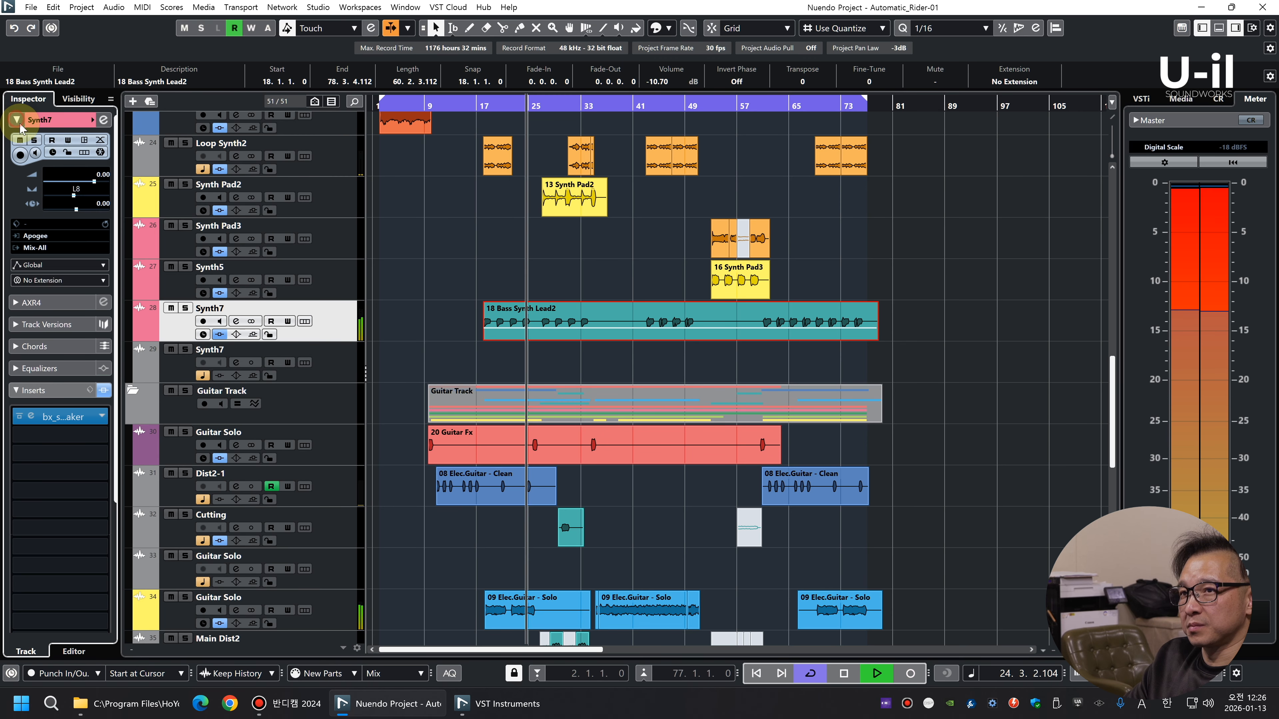
scroll(107, 174, "down", 3)
left_click(82, 189, "ctrl")
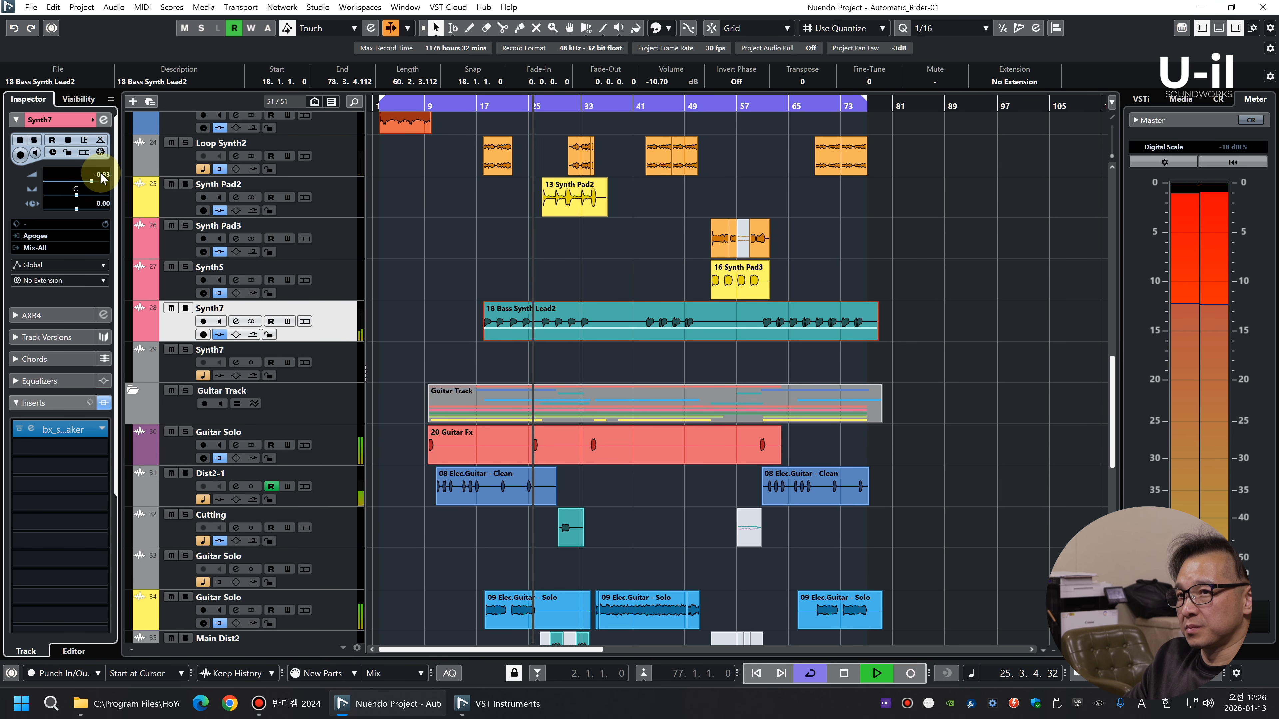
Remove the original, now empty Synth7 track and clear the clip selection
right_click(332, 372)
left_click(429, 96)
left_click(976, 269)
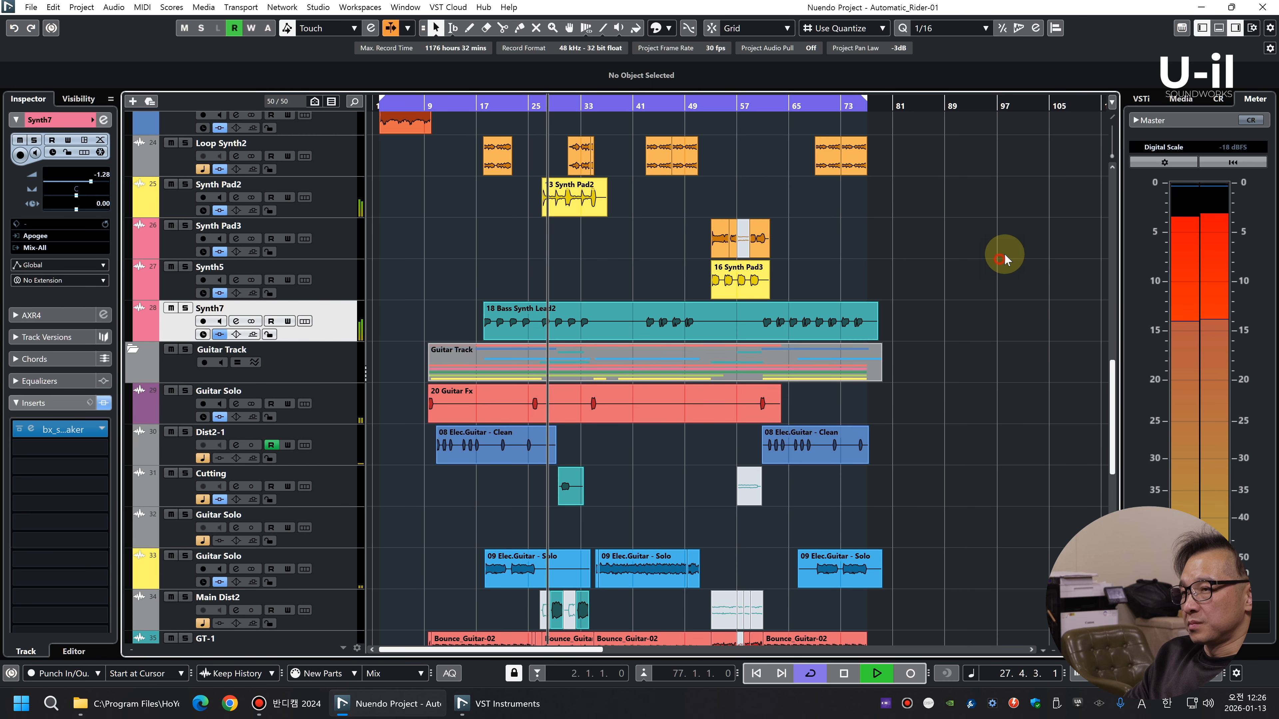
Review all drum, synth and guitar tracks across the whole arrangement during full-mix playback
key("g")
key("g")
key("shift+g")
key("shift+g")
key("shift+h")
key("h")
key("h")
key("h")
key("h")
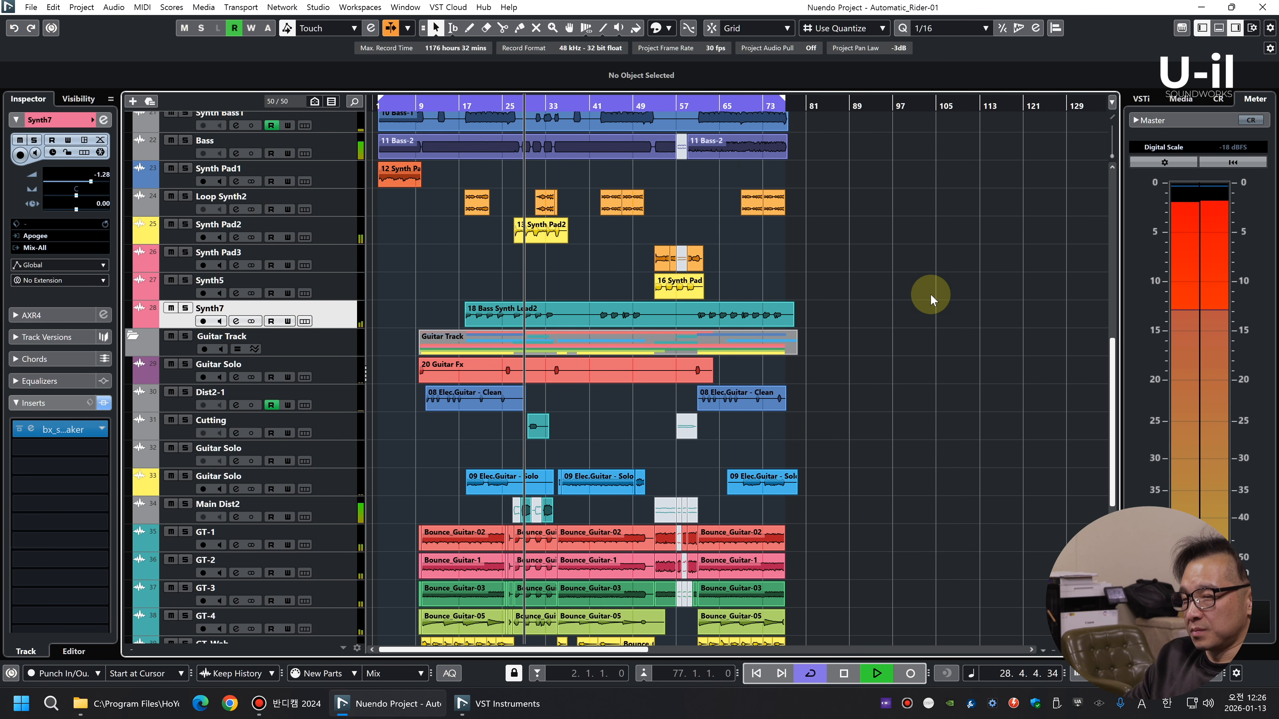
key("g")
key("g")
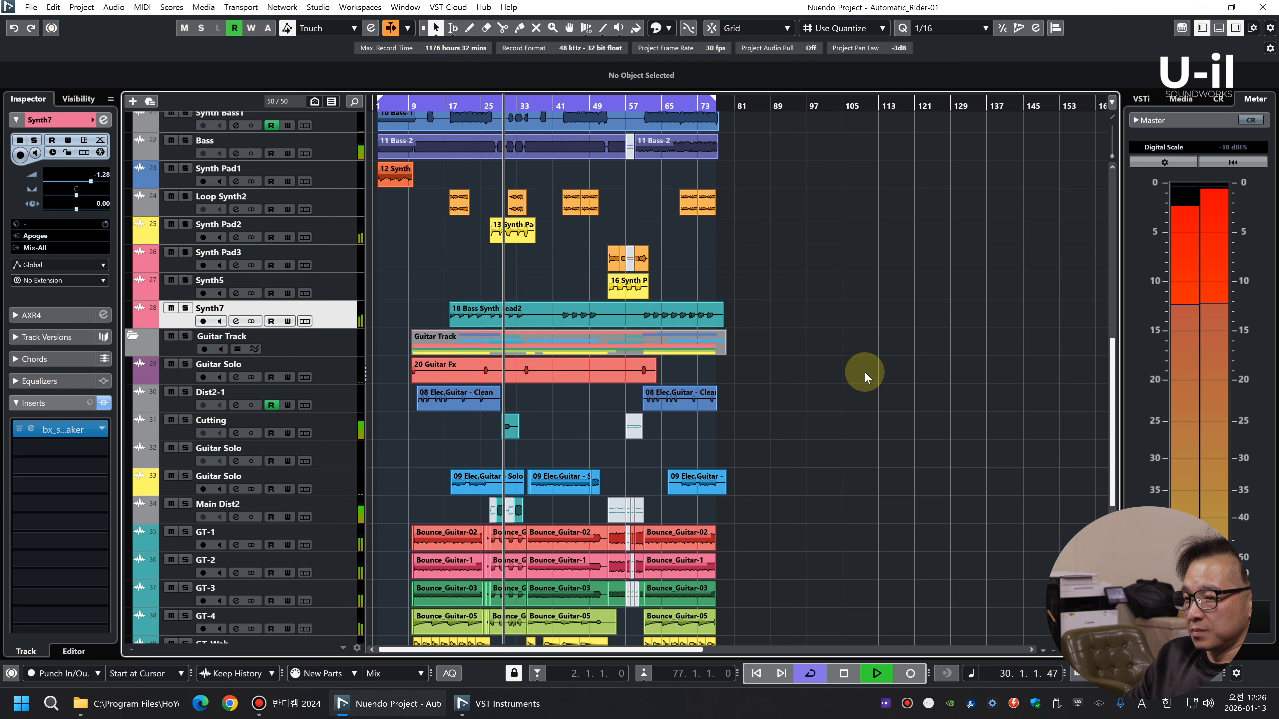
scroll(845, 353, "up", 3)
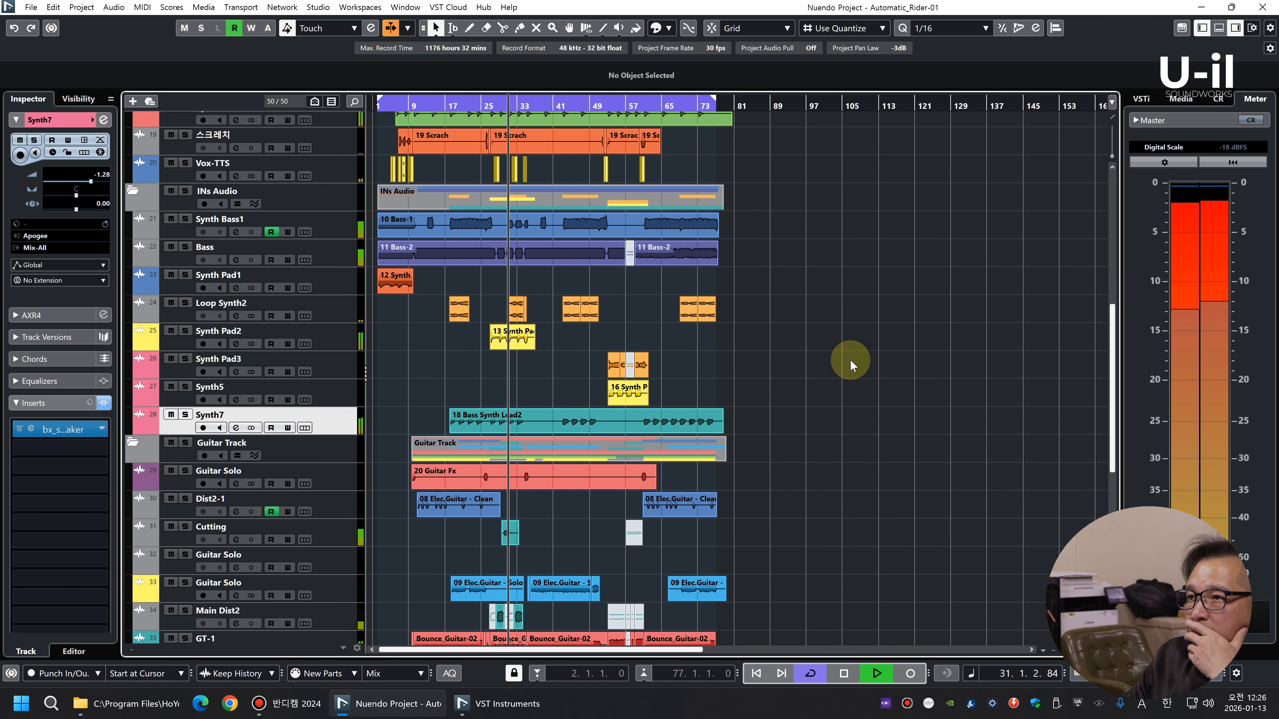
scroll(850, 358, "up", 5)
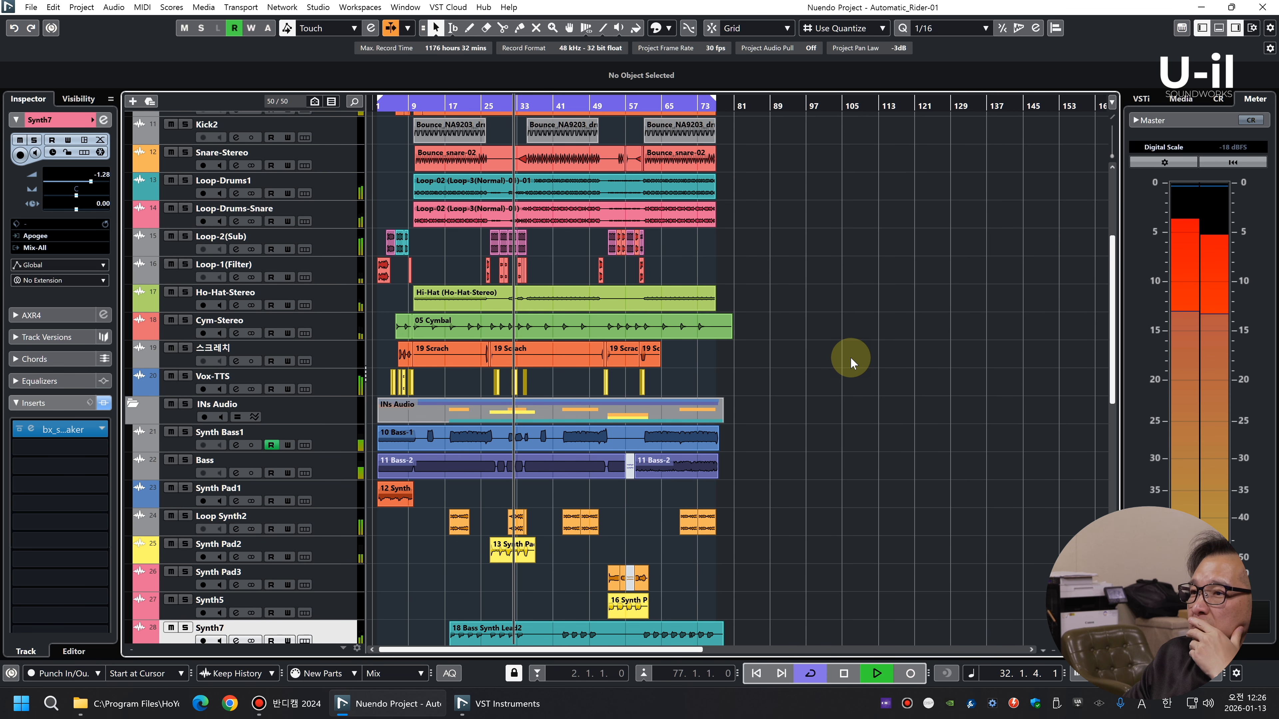
scroll(851, 355, "up", 3)
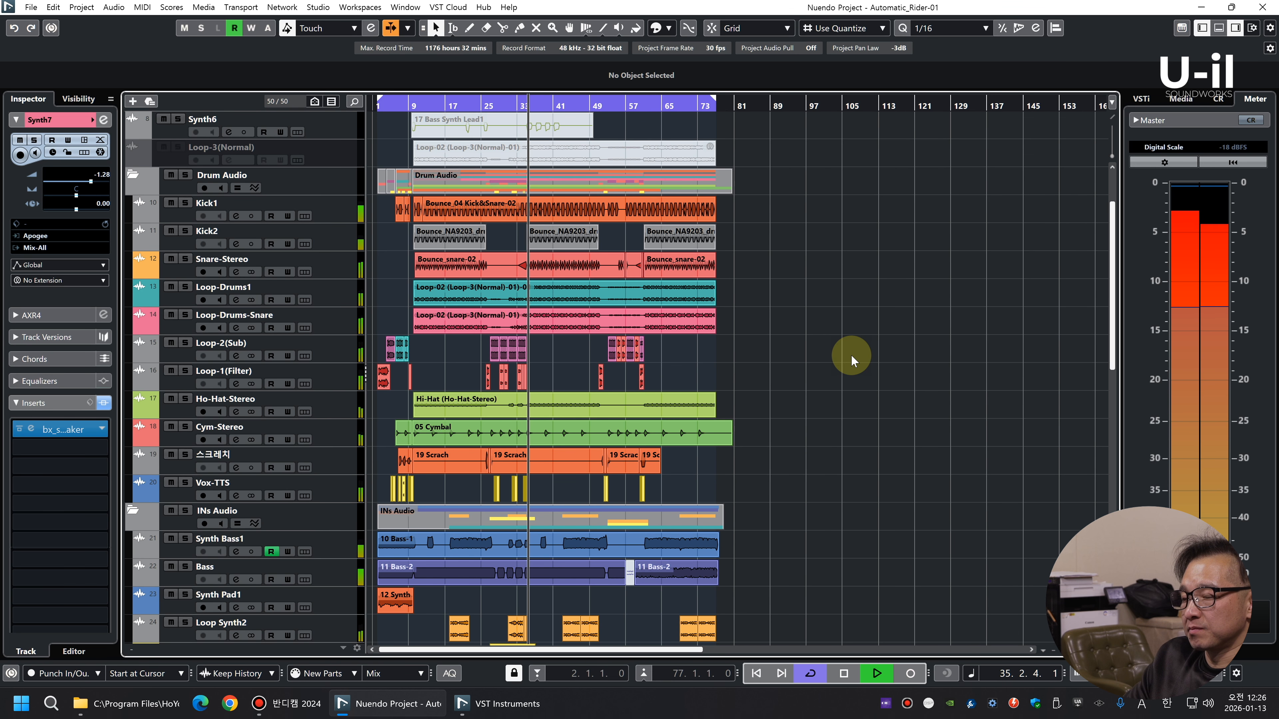
scroll(856, 357, "down", 5)
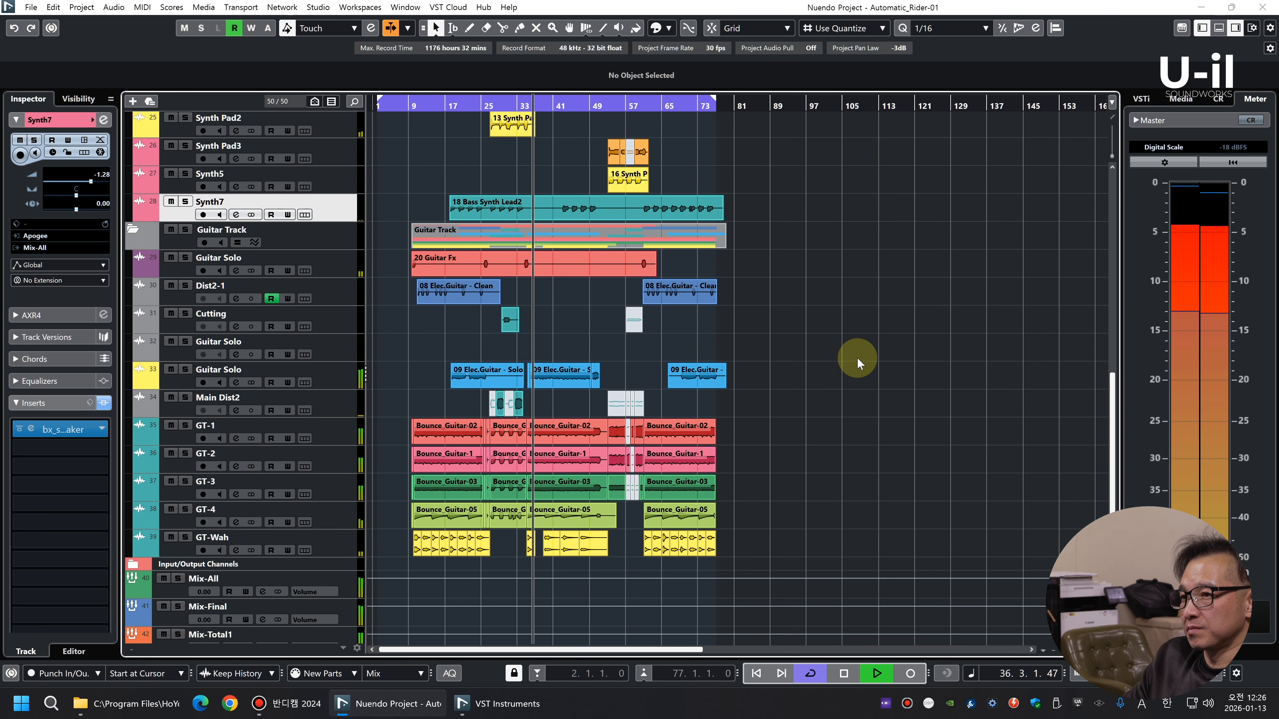
Set the clip volume of the GT-1, GT-2 and GT-3 guitar bounces starting at bar 35 to -3.50 dB
key("F3")
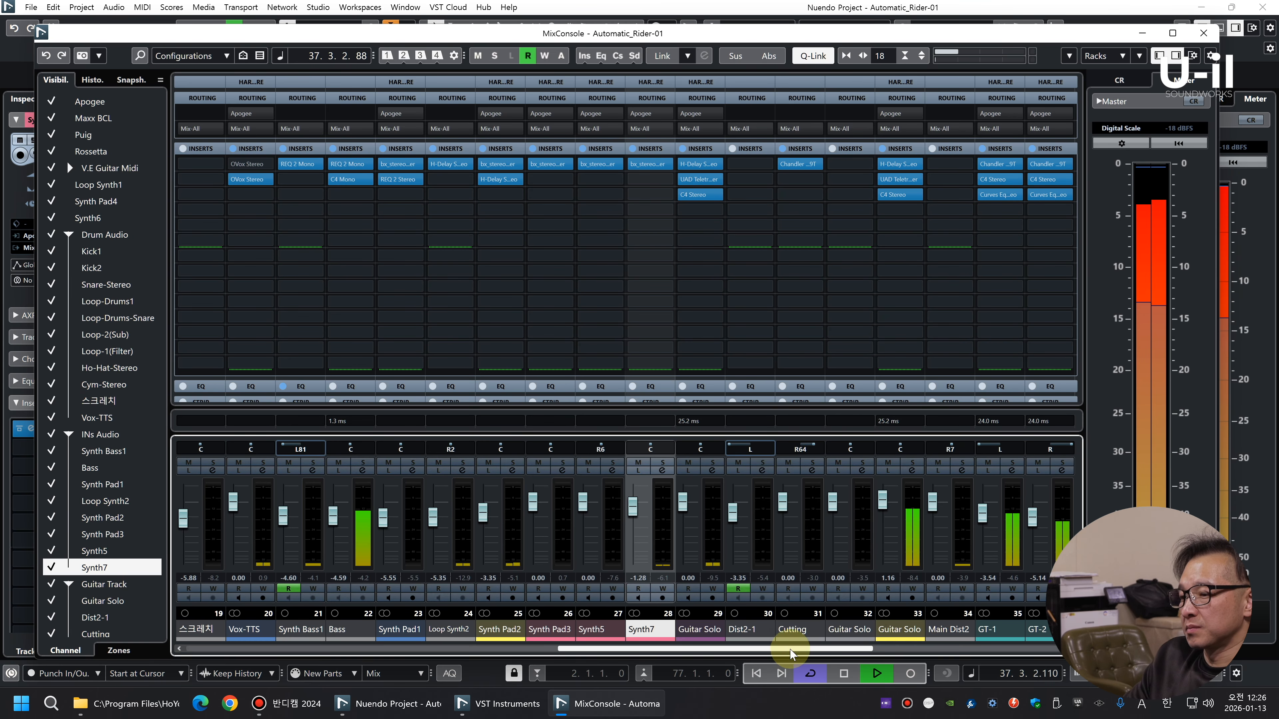
key("F3")
key("h")
key("h")
key("h")
key("h")
key("shift+h")
key("shift+h")
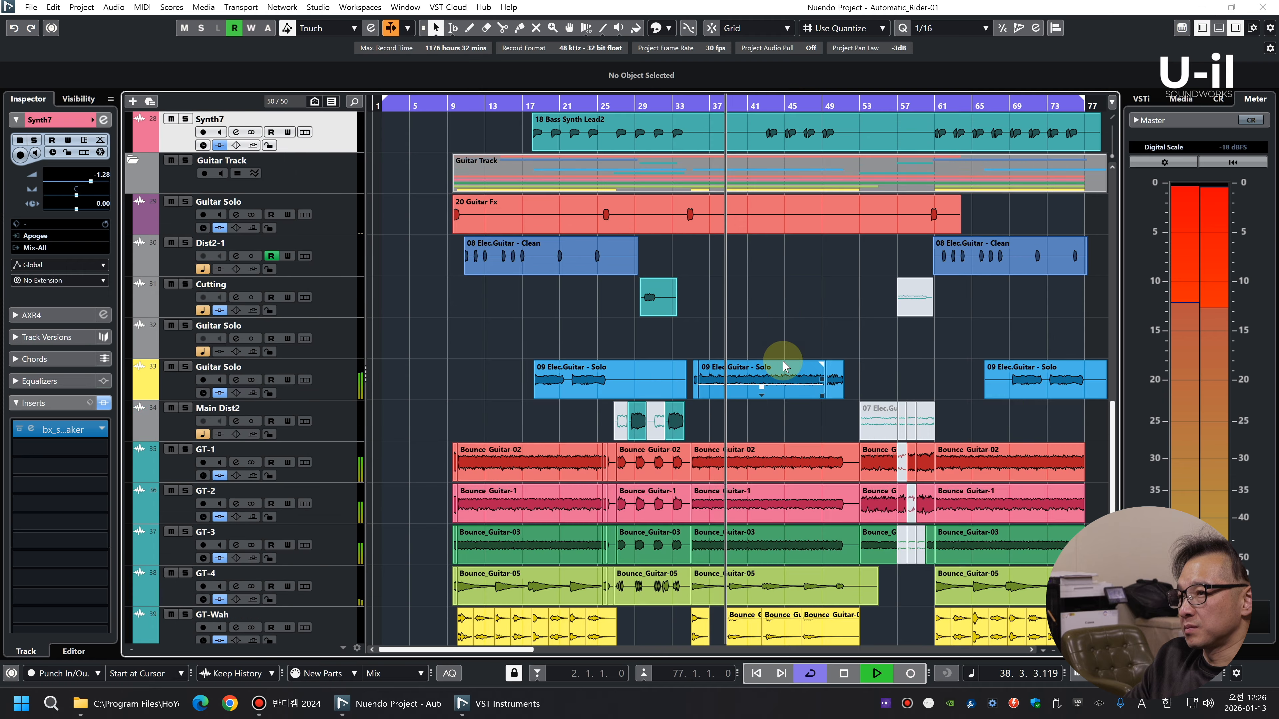
left_click_drag(771, 429, 755, 538)
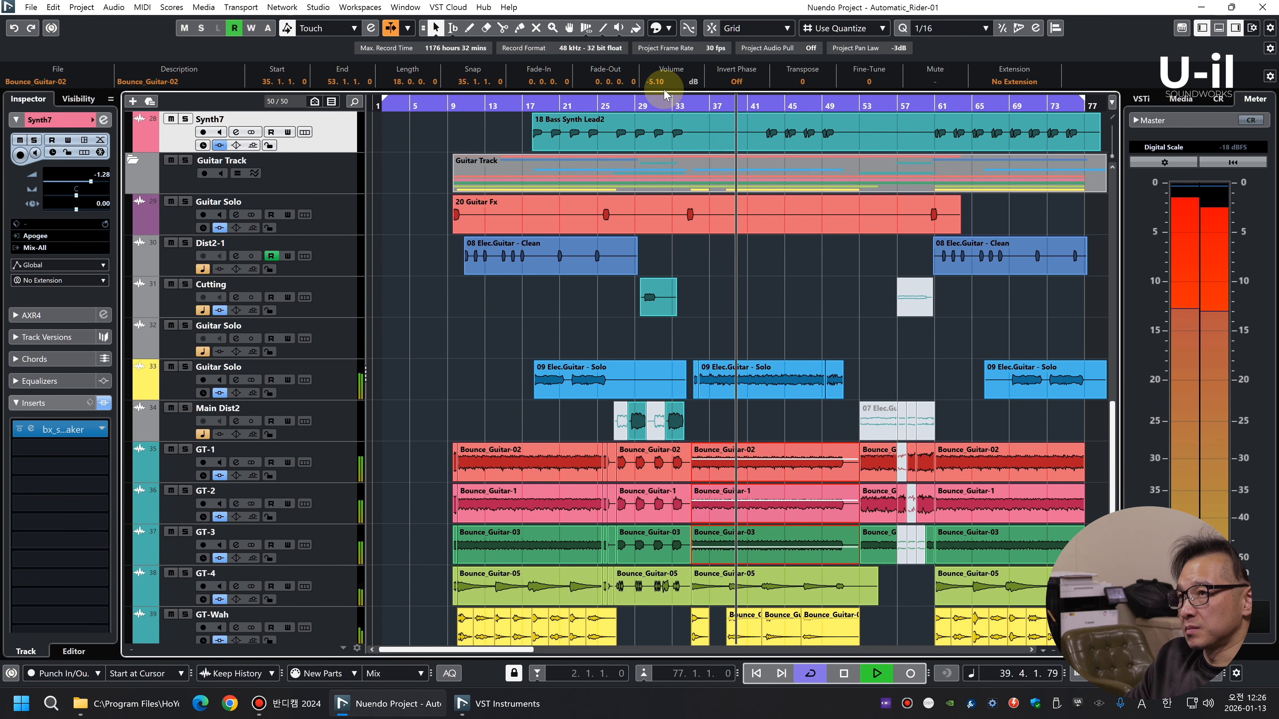
key("g")
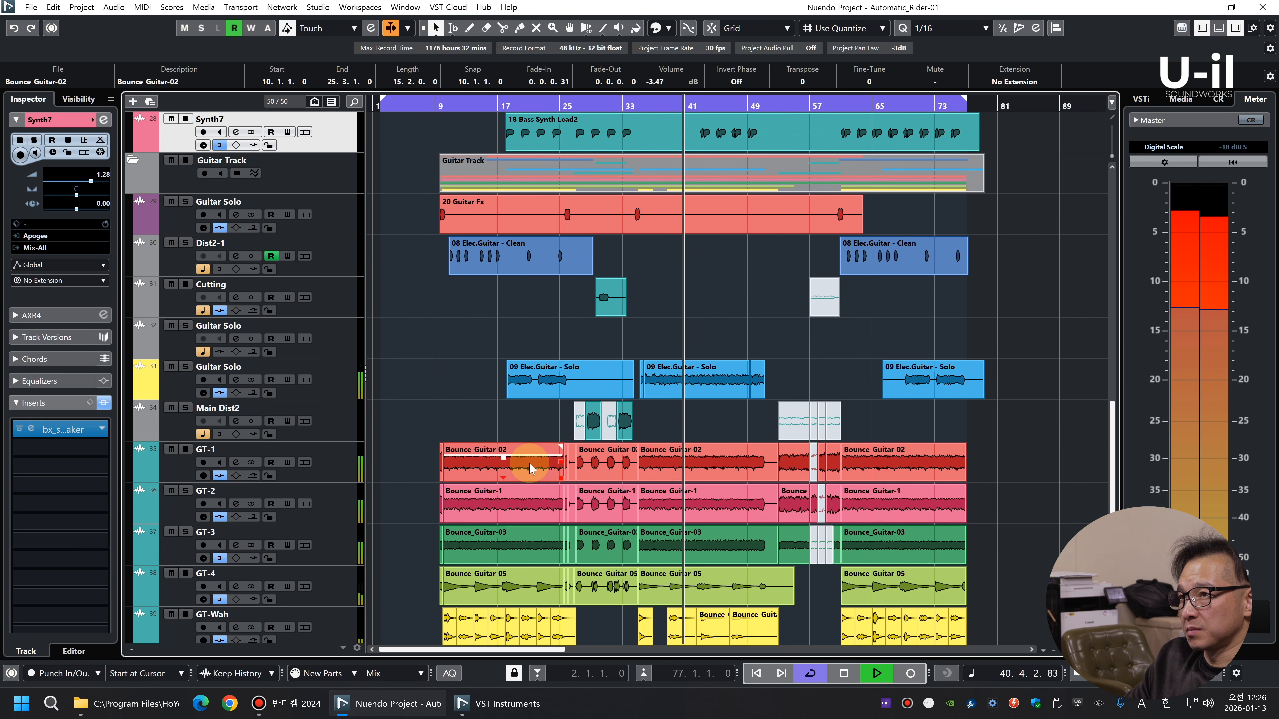
left_click(687, 431)
left_click(686, 528)
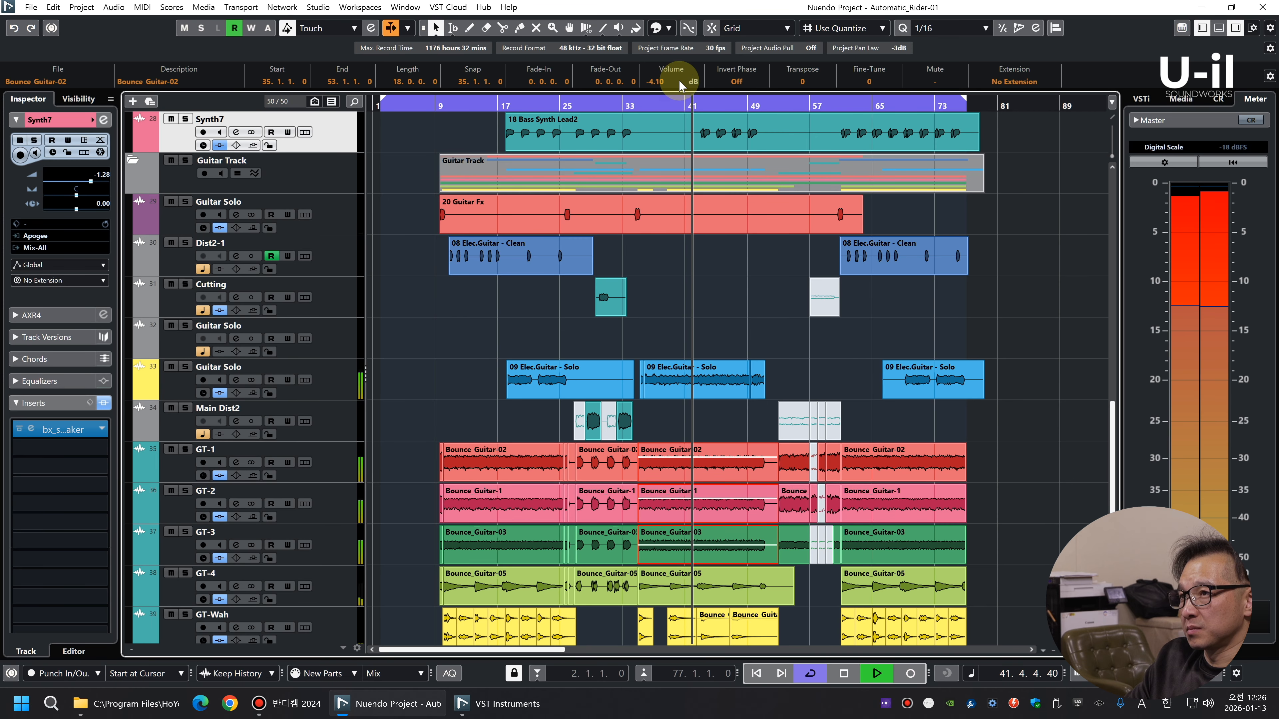
key("g")
left_click(485, 458)
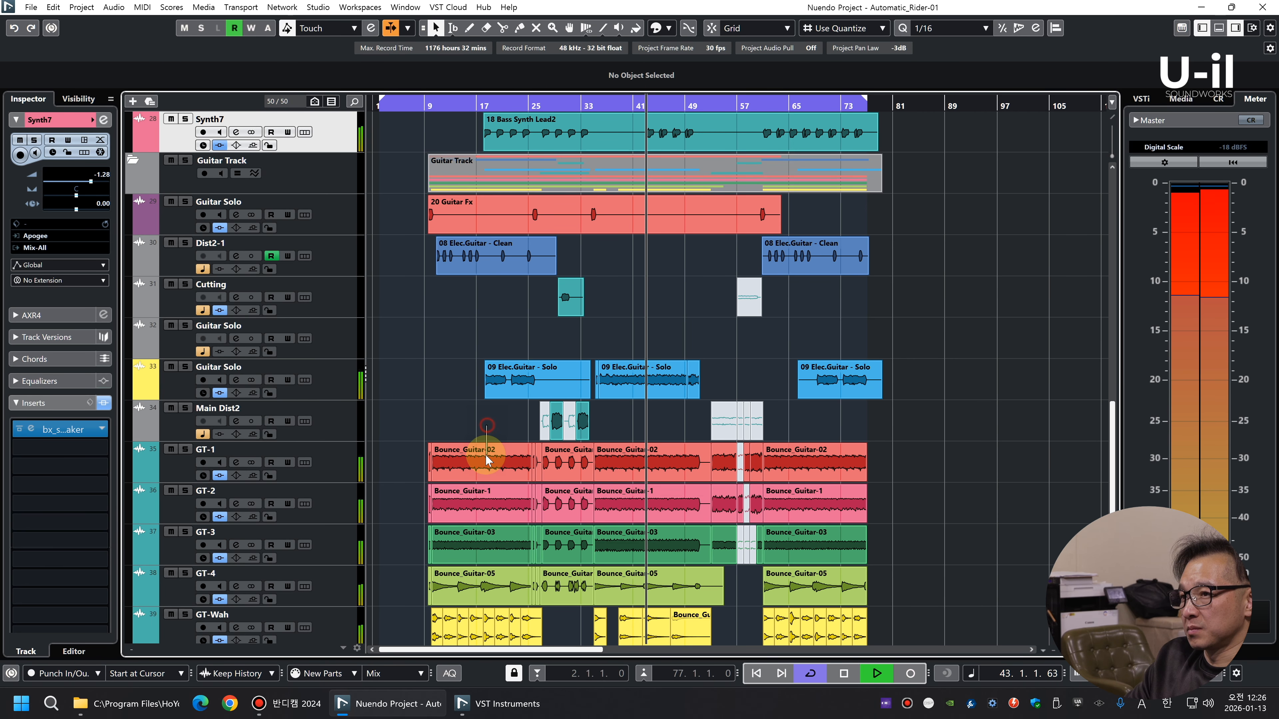
left_click(624, 533)
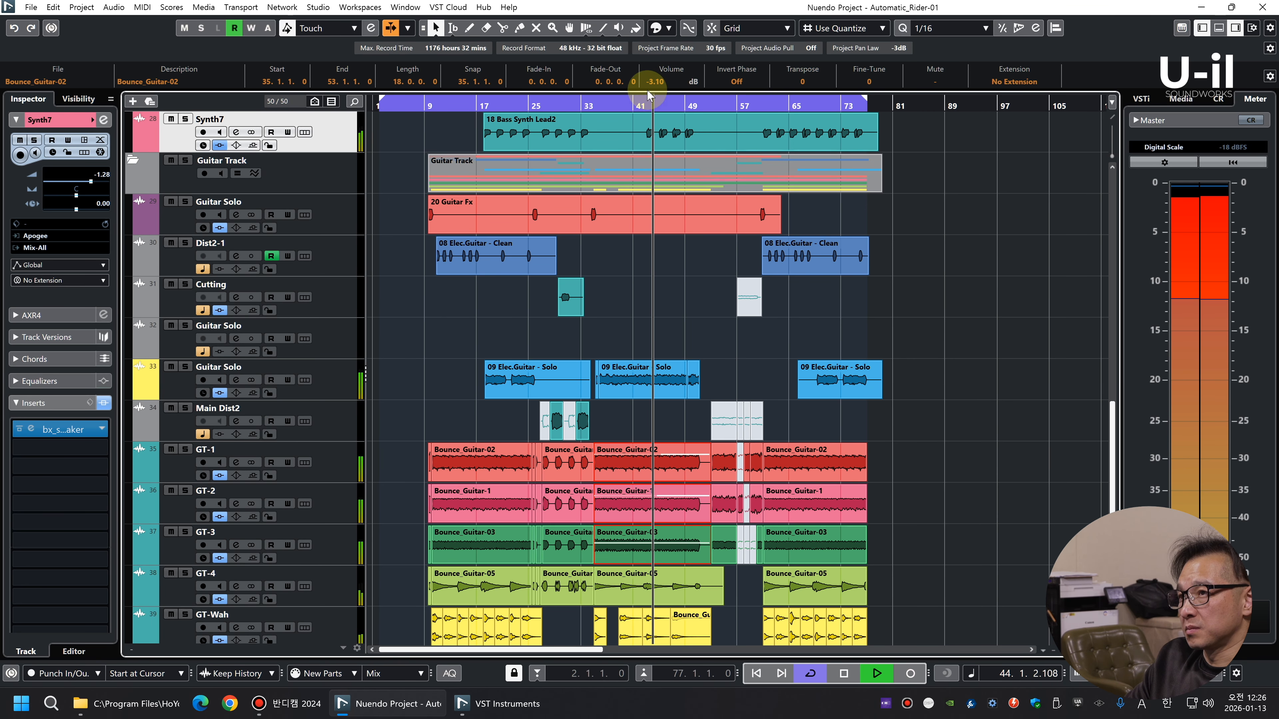
scroll(670, 81, "down", 1)
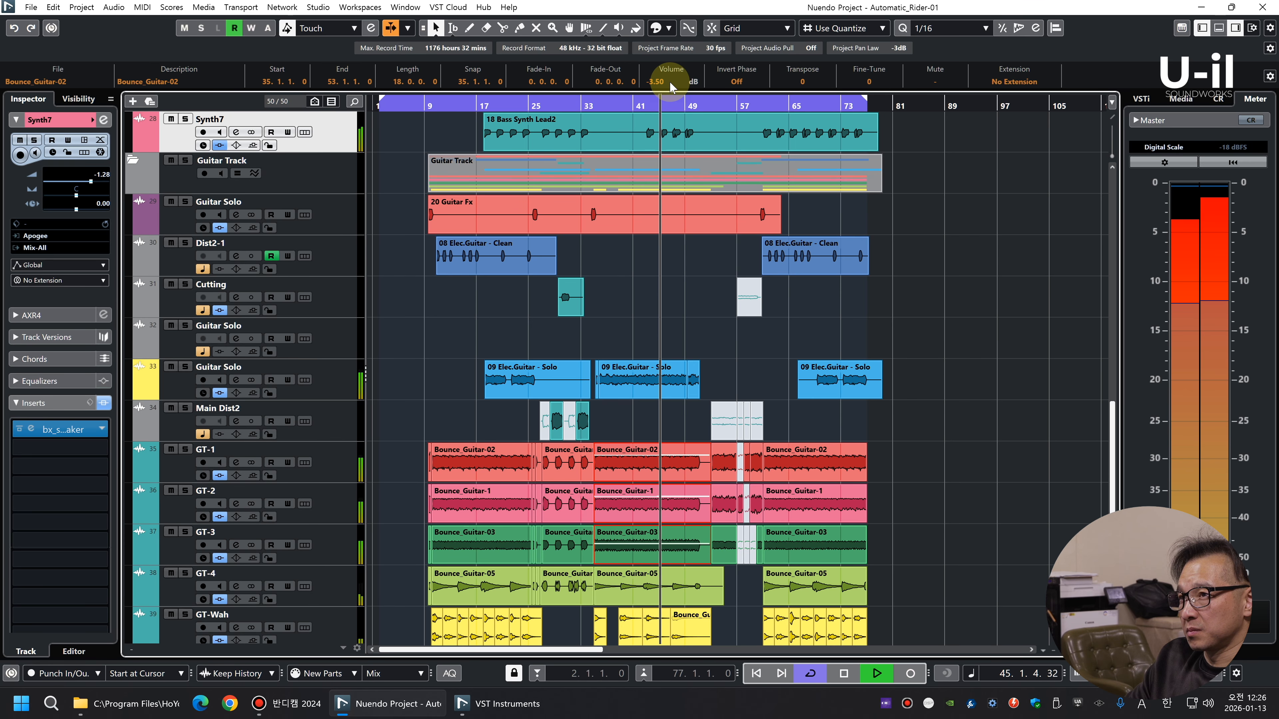
left_click(946, 449)
key("g")
key("g")
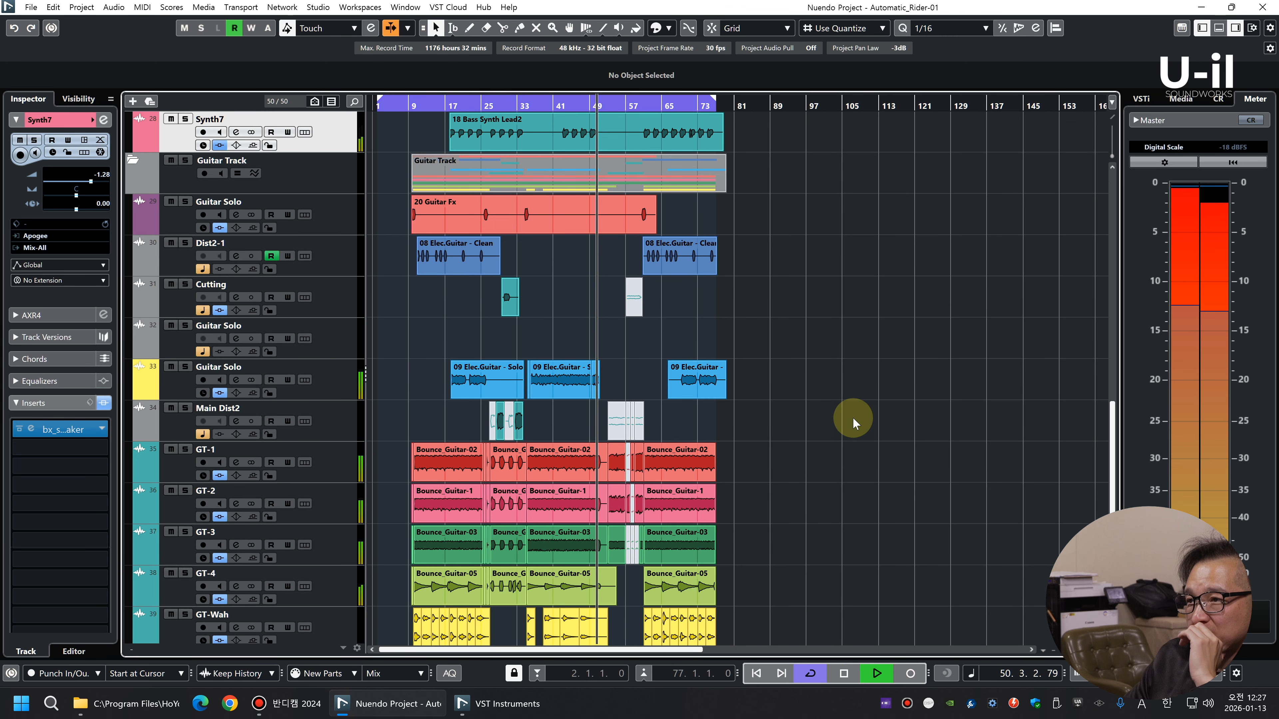
Replay the break around bars 51 to 53 and examine the drum, scratch and Vox-TTS clips there
scroll(850, 416, "up", 10)
scroll(844, 415, "up", 5)
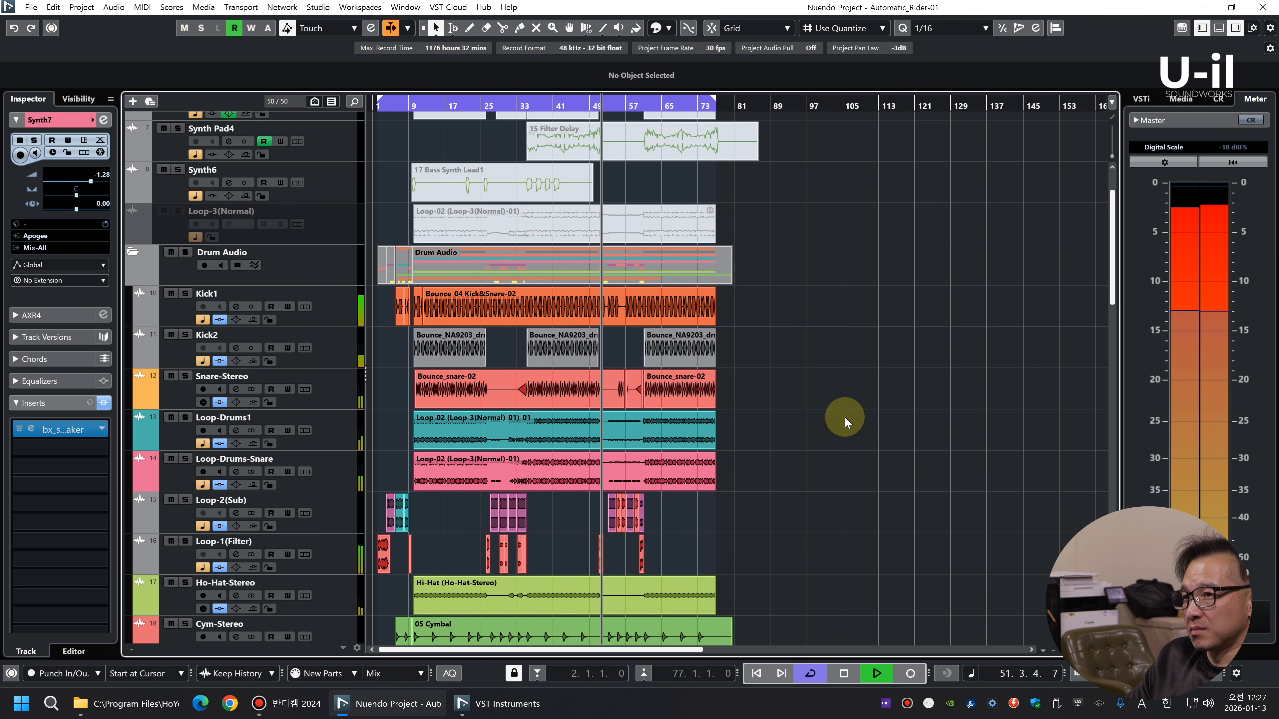
key("h")
key("h")
key("h")
key("h")
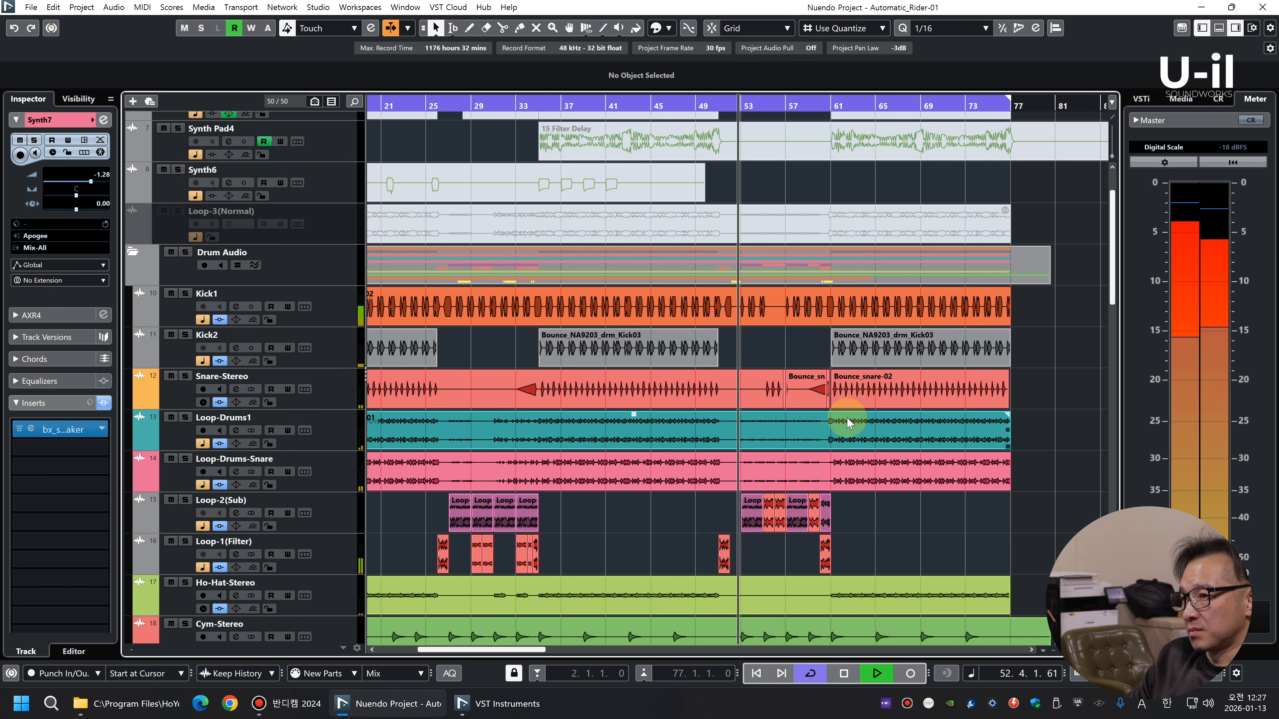
scroll(848, 423, "down", 5)
left_click(717, 105)
key("h")
key("h")
key("h")
key("h")
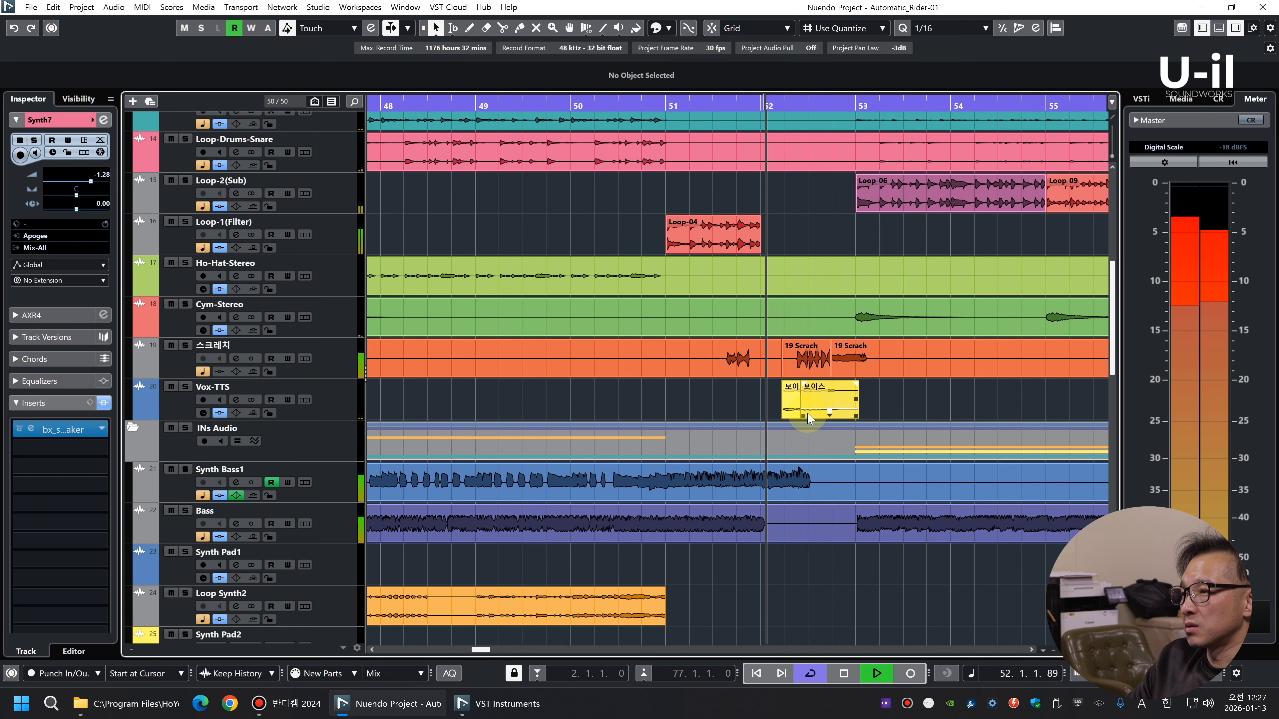
Solo the 스크레치 track and play it from around bar 51
key("space")
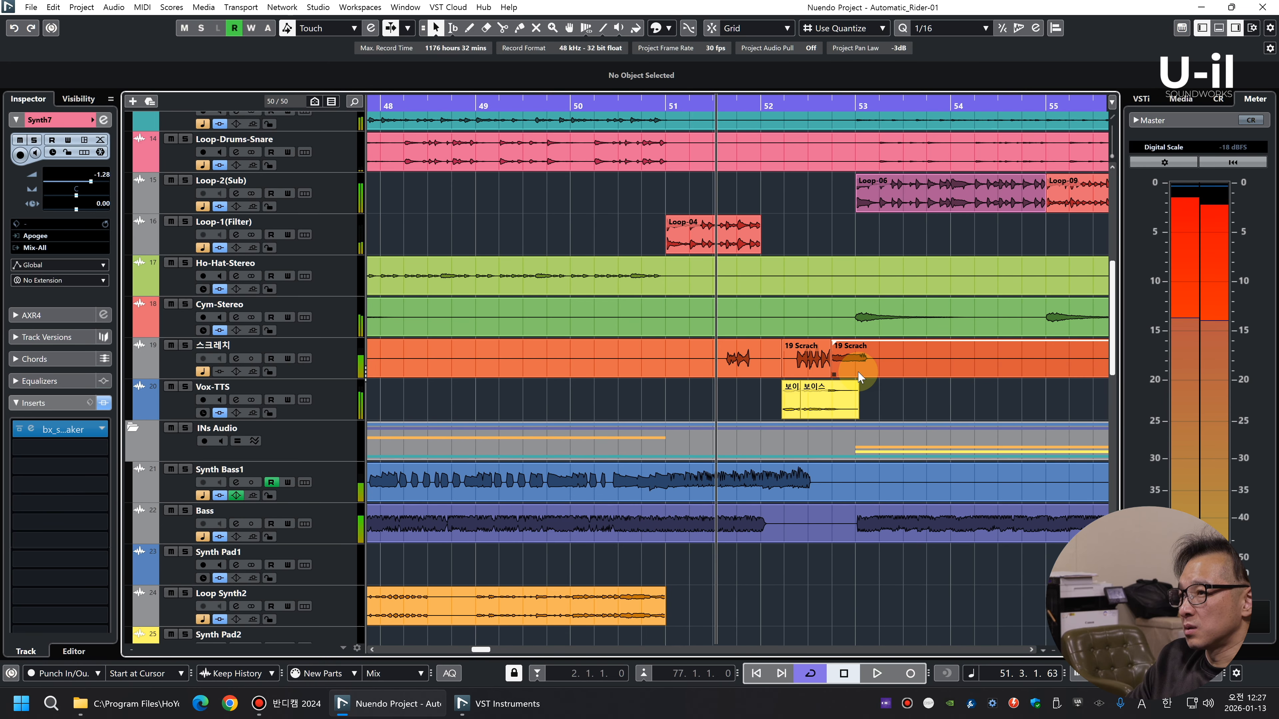
key("g")
left_click(328, 362)
key("s")
key("space")
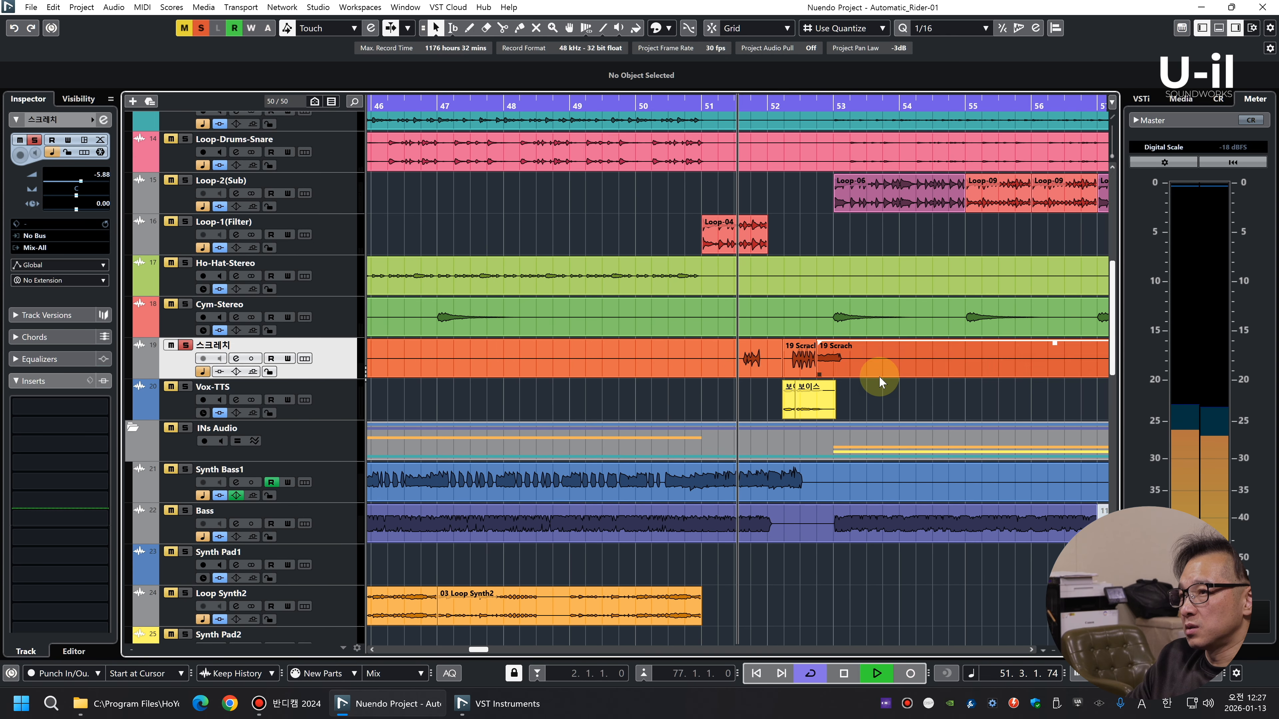
key("shift+h")
Split the 19 Scrach clip after the scratch sound near bar 53 and raise the sounding piece's volume to 5.83 dB
left_click(848, 399)
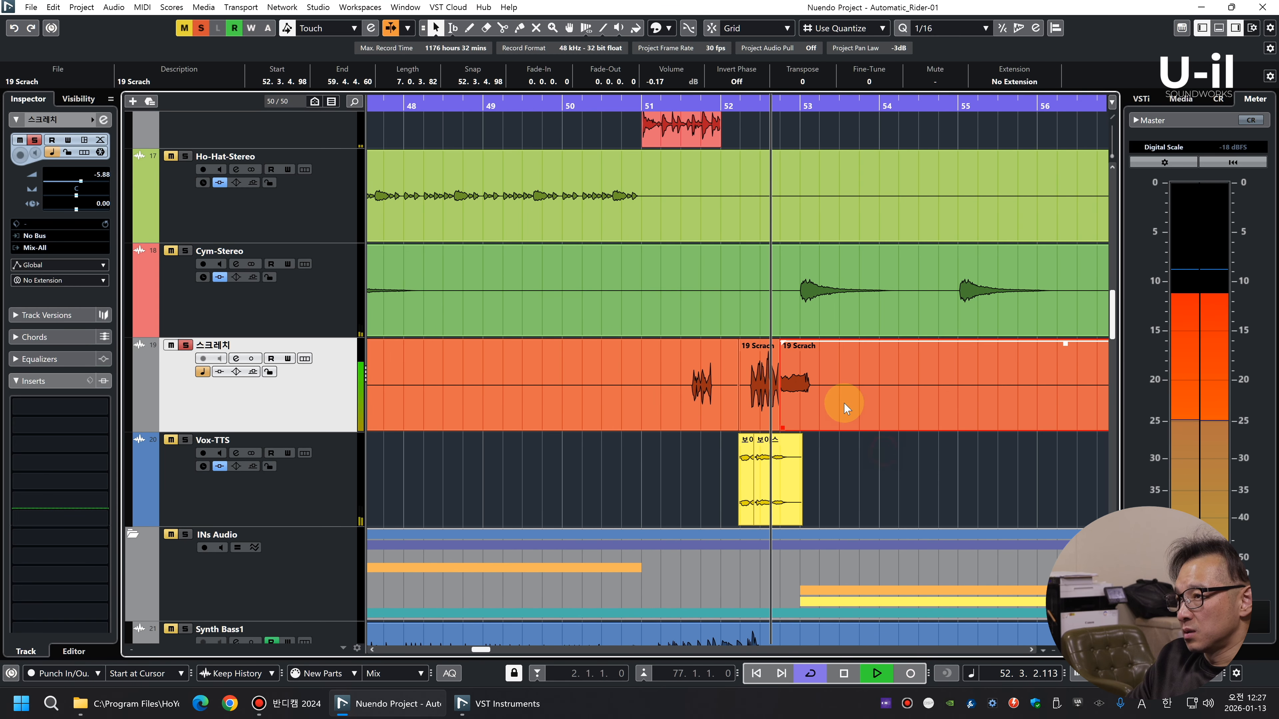
left_click(840, 398, "alt")
left_click(814, 406)
key("space")
scroll(655, 83, "up", 5)
key("space")
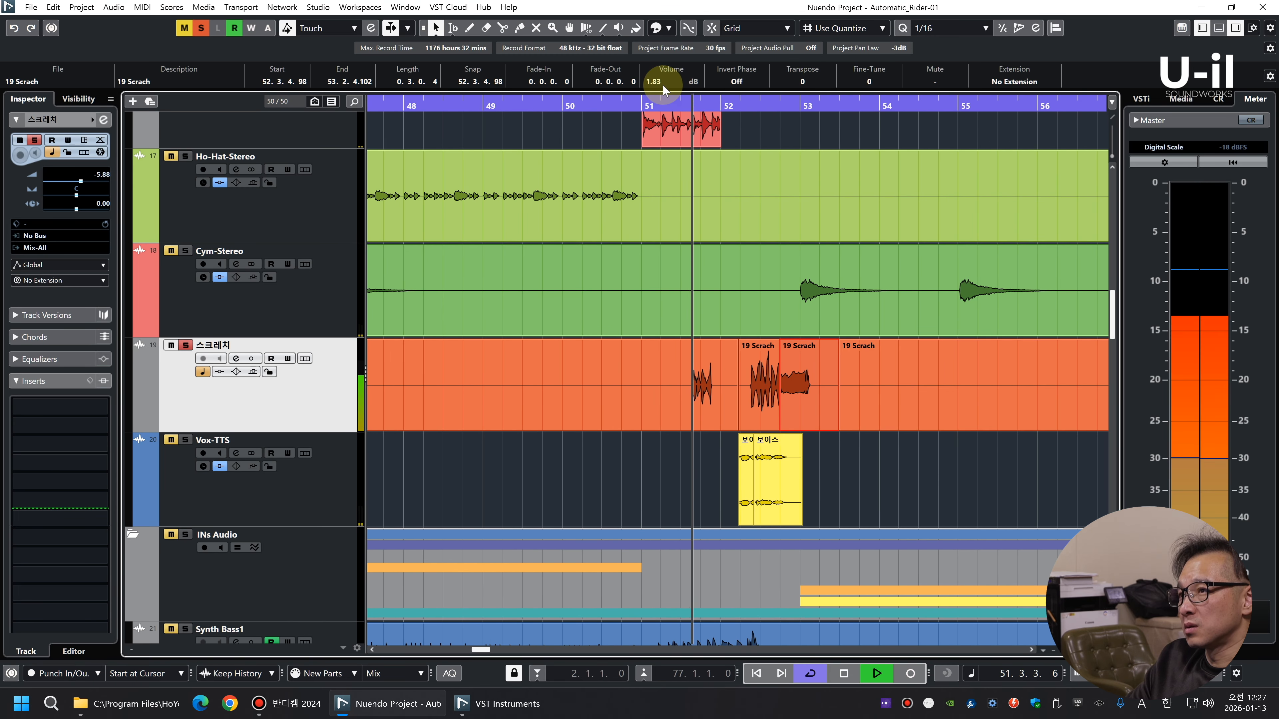
scroll(663, 85, "up", 1)
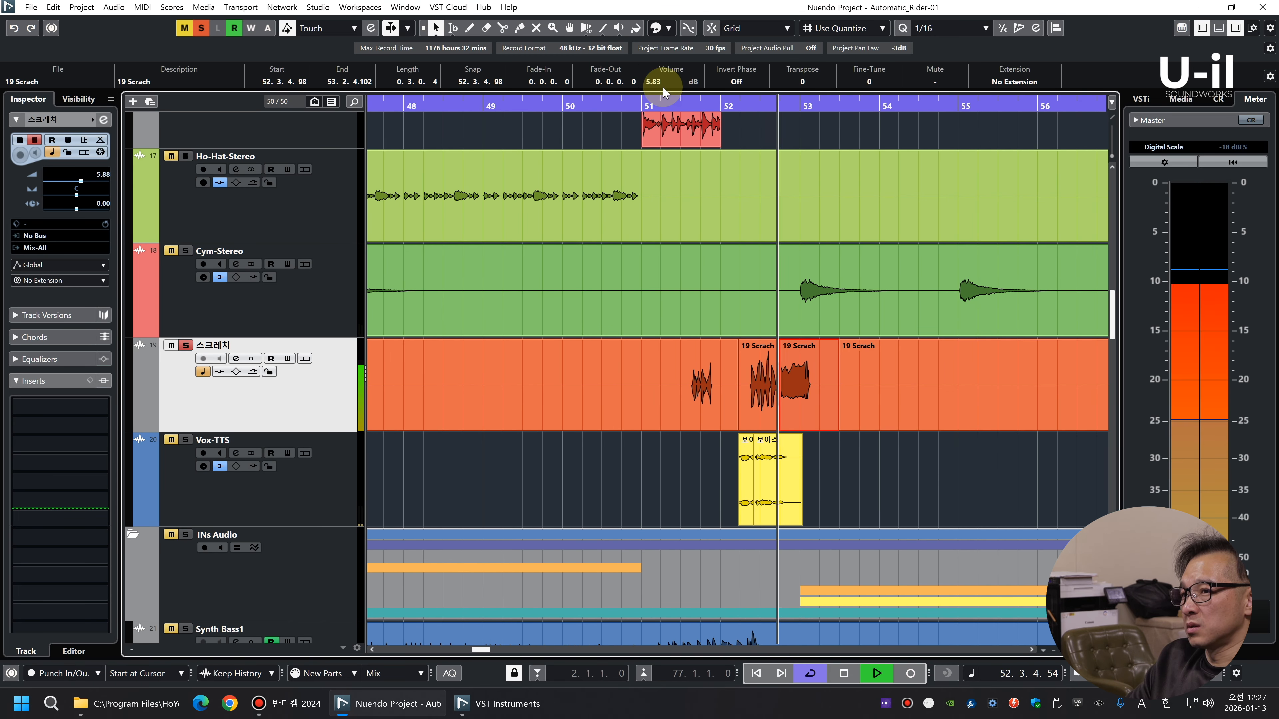
Unsolo the 스크레치 track and set its track volume to -3.50
left_click(185, 345)
left_click_drag(81, 182, 85, 182)
key("g")
key("g")
key("g")
scroll(696, 322, "down", 8)
key("g")
Lower the clip volume of the Synth Pad3 and Synth5 clips starting at bar 53, and clear the selection
left_click_drag(734, 332, 492, 256)
scroll(665, 82, "down", 1)
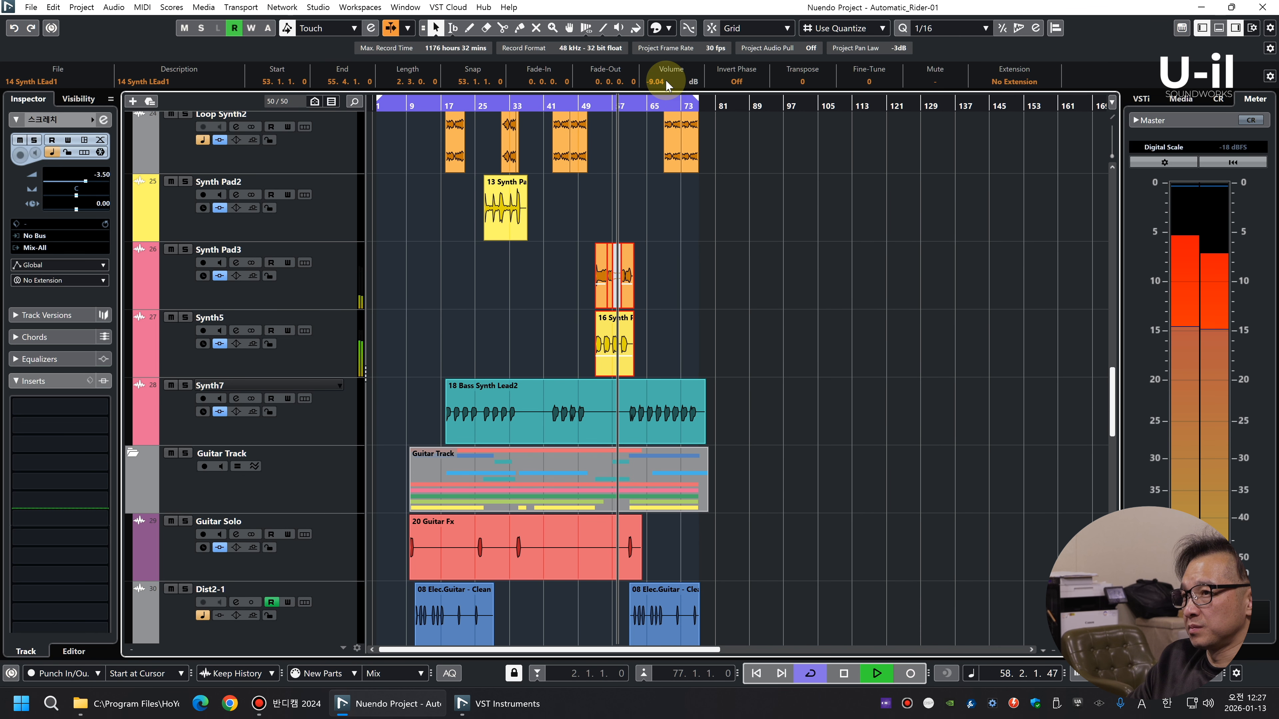
key("h")
key("h")
key("h")
key("h")
key("h")
key("h")
left_click(989, 330)
key("g")
key("g")
key("g")
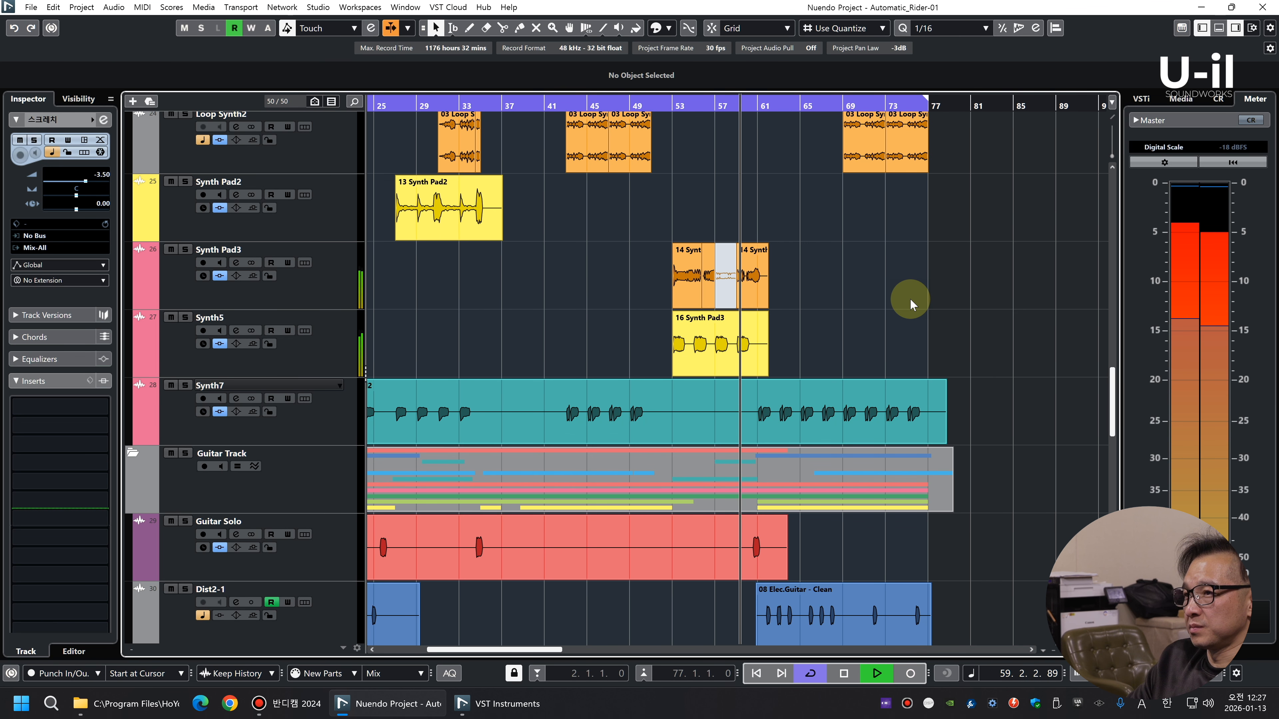
Review the arrangement down to the guitar tracks and output channels as playback runs through the last section
key("g")
key("g")
key("g")
scroll(864, 309, "down", 3)
scroll(866, 304, "down", 3)
key("shift+g")
key("shift+g")
key("shift+g")
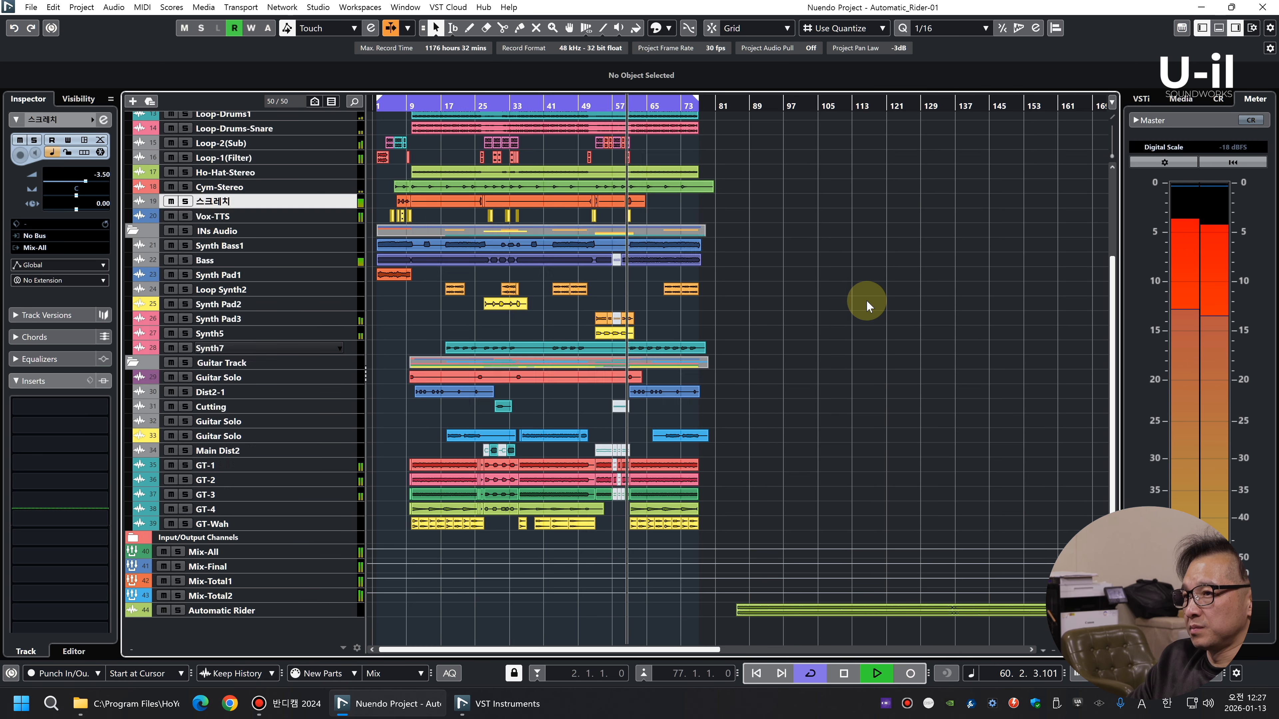
key("shift+h")
key("h")
Show the Dist2-1 track's left-right pan automation lane and restart playback from near bar 9
key("h")
key("g")
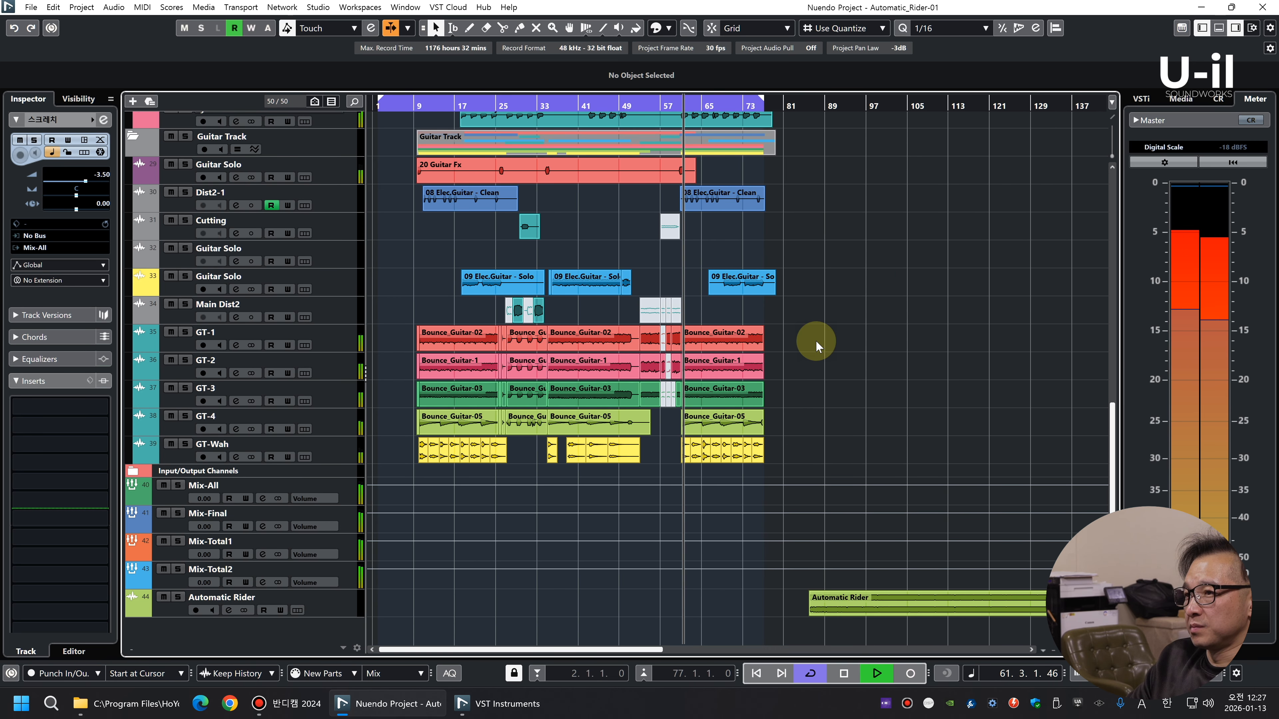
key("shift+h")
key("shift+h")
left_click(129, 207)
key("h")
left_click(419, 106)
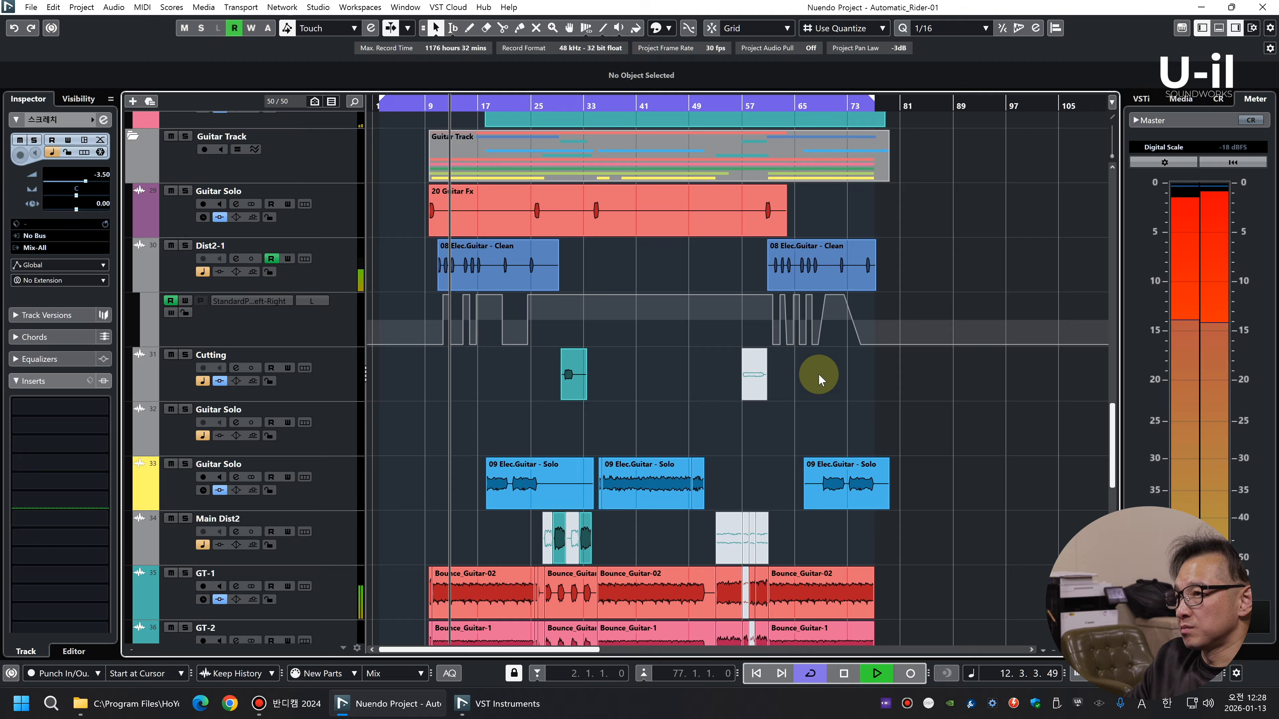
Examine how the Dist2-1 pan automation switches sides against the clean guitar hits between bars 11 and 17
key("h")
key("h")
key("h")
key("h")
key("h")
key("h")
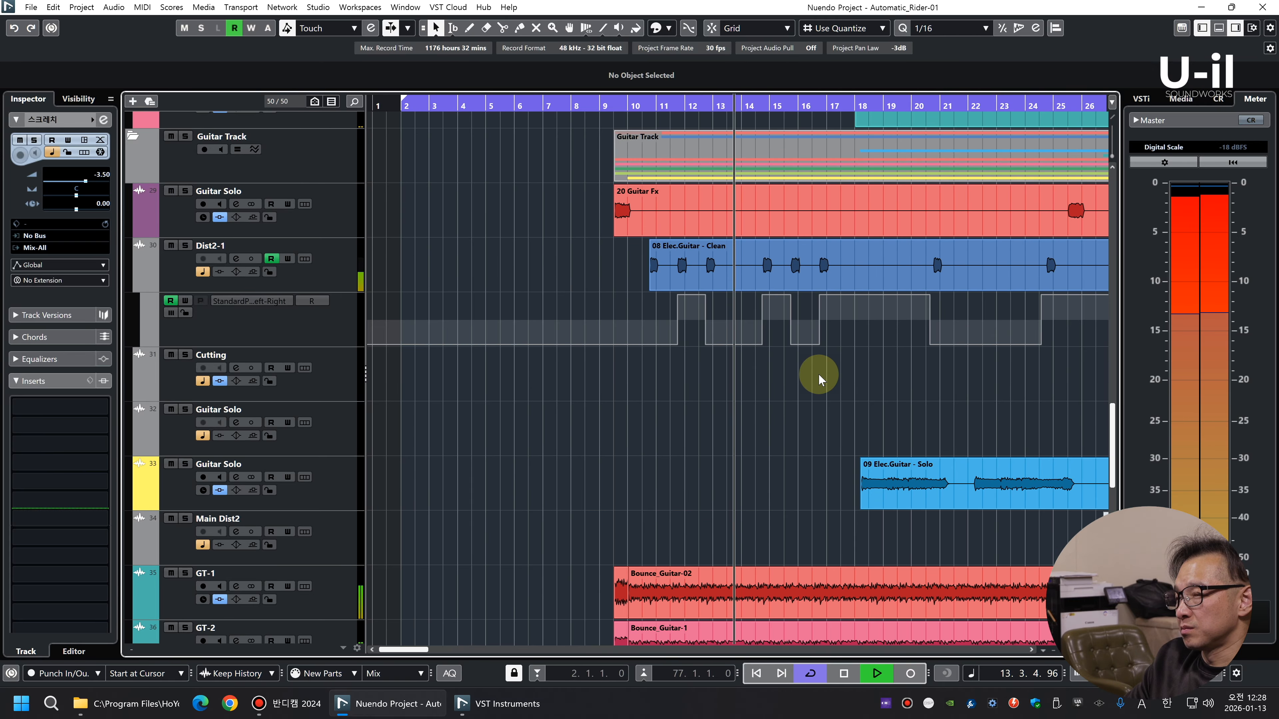
key("h")
key("h")
key("h")
key("h")
key("h")
key("h")
key("h")
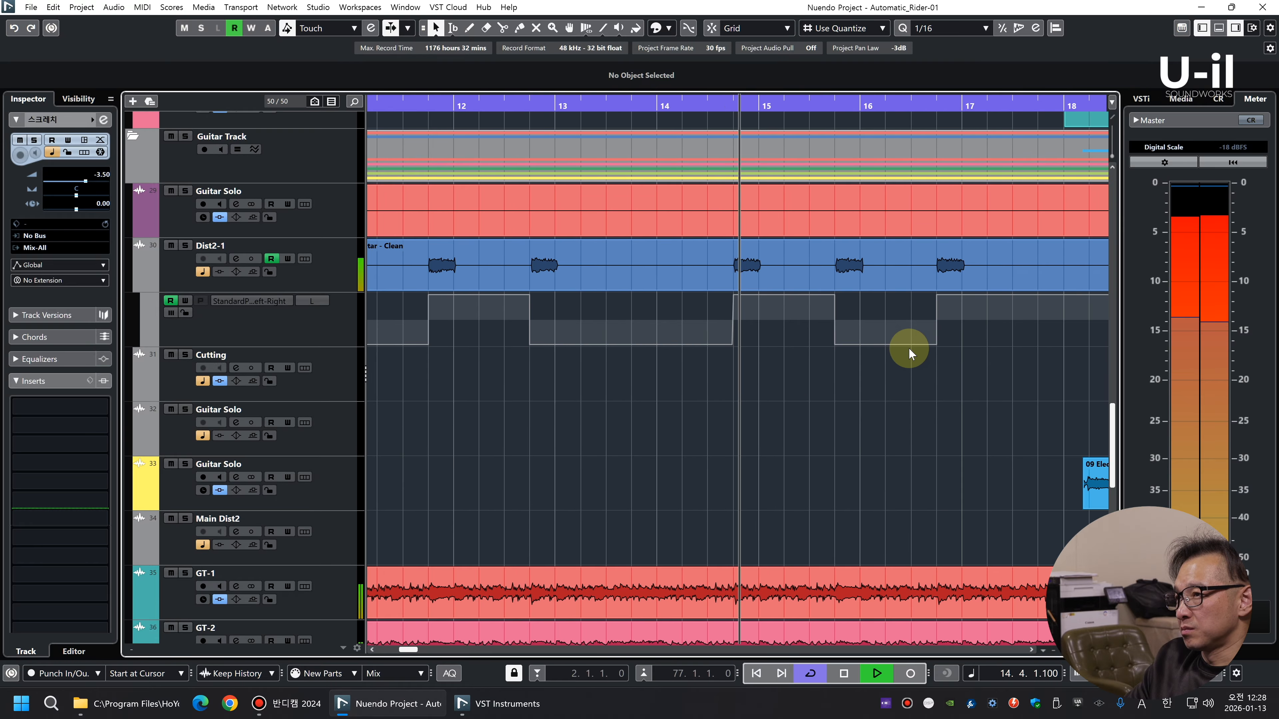
key("g")
key("g")
key("g")
key("g")
key("g")
key("g")
key("g")
key("g")
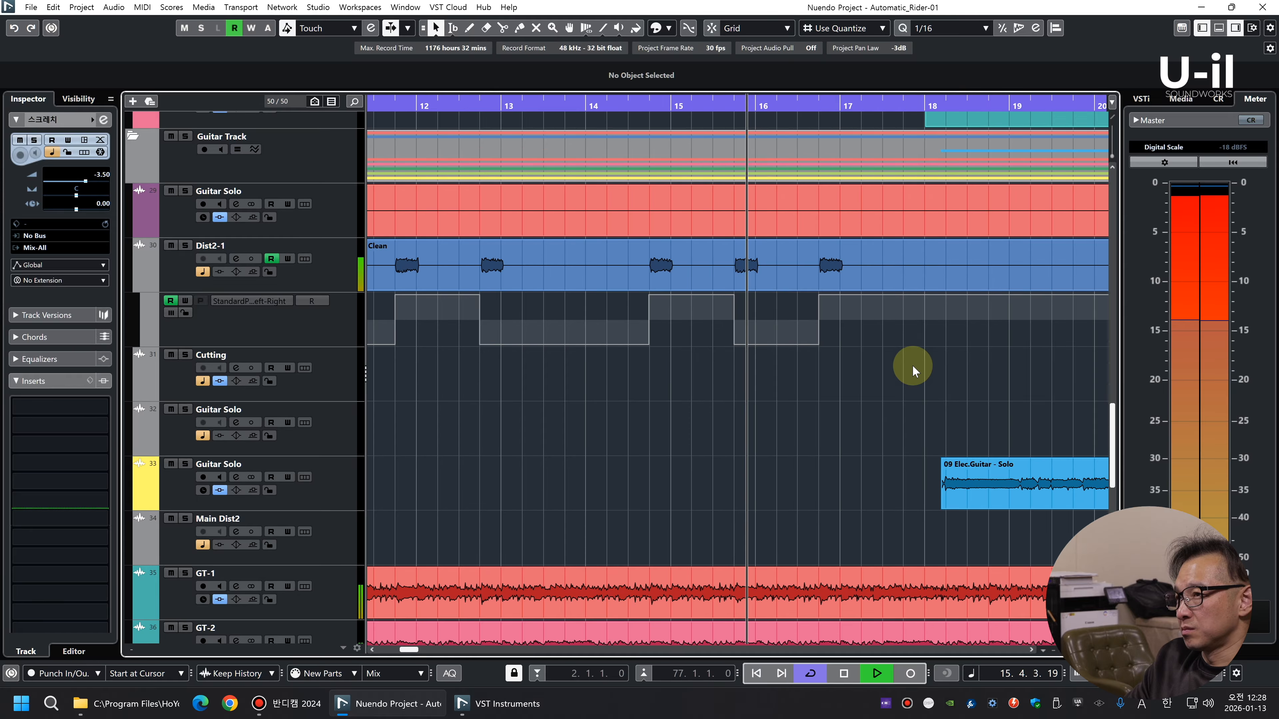
key("g")
key("g")
key("g")
key("g")
key("g")
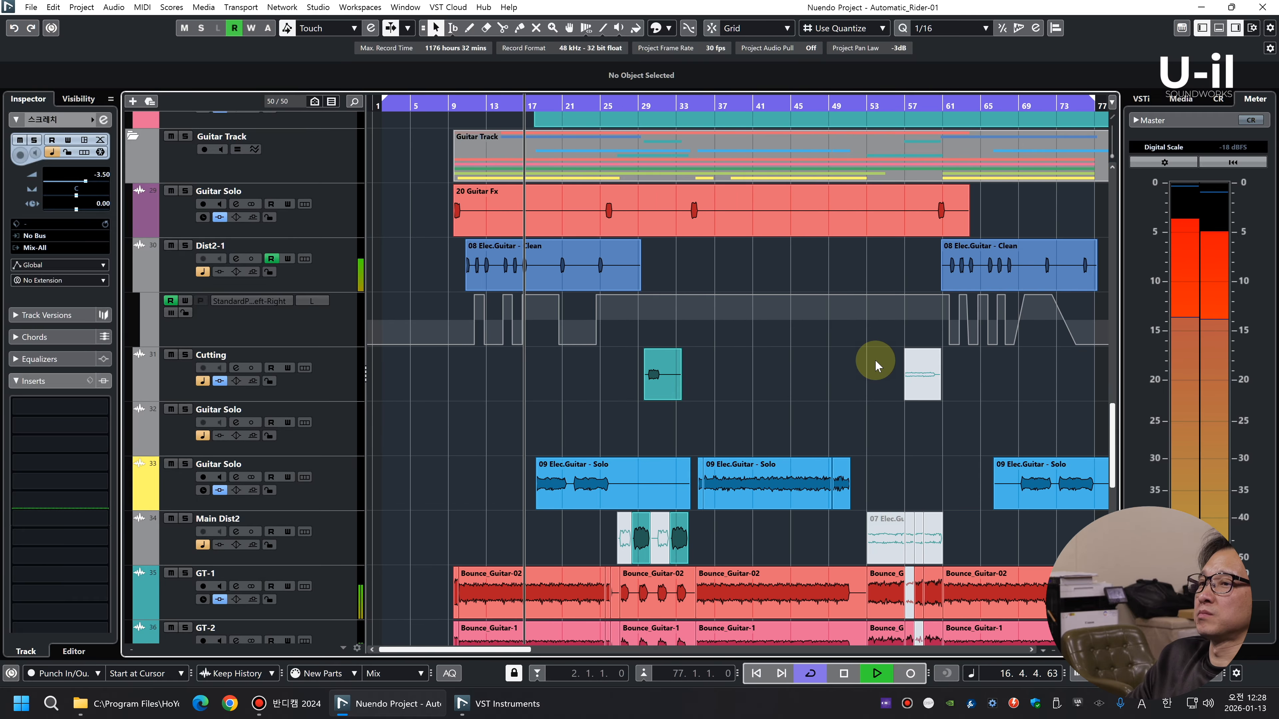
key("shift+g")
key("shift+g")
key("shift+g")
key("shift+h")
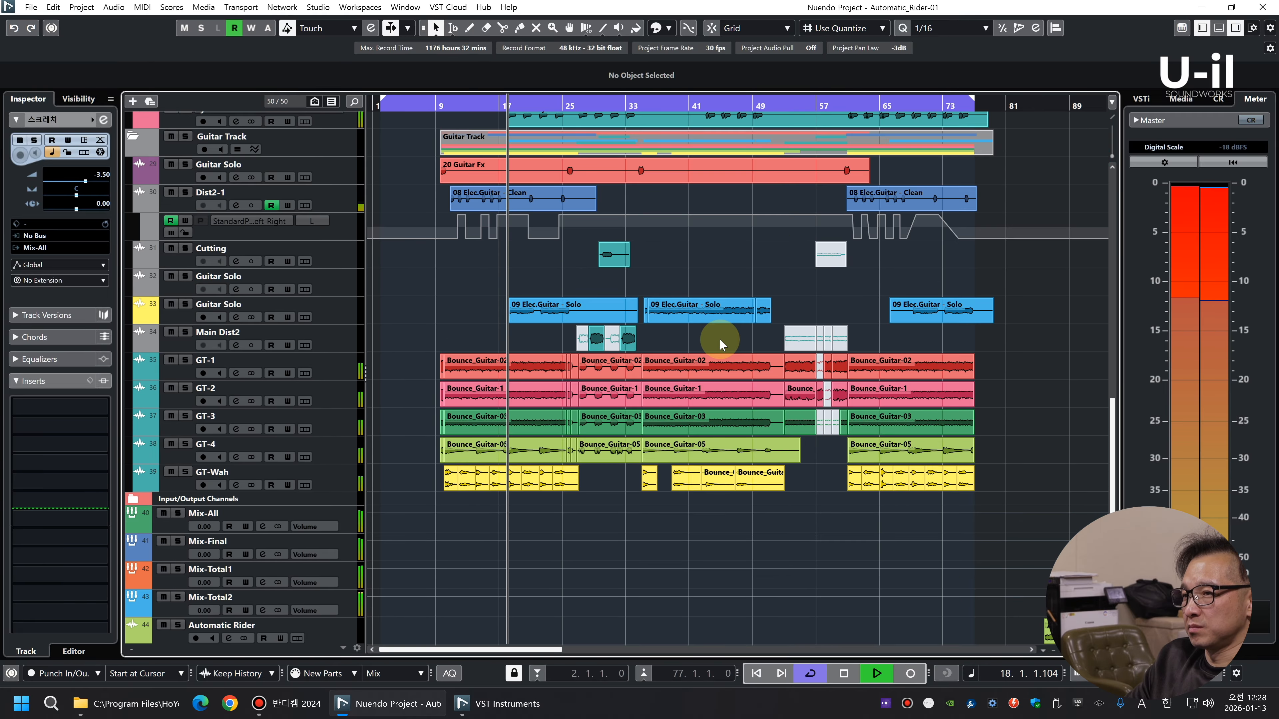
scroll(703, 342, "up", 4)
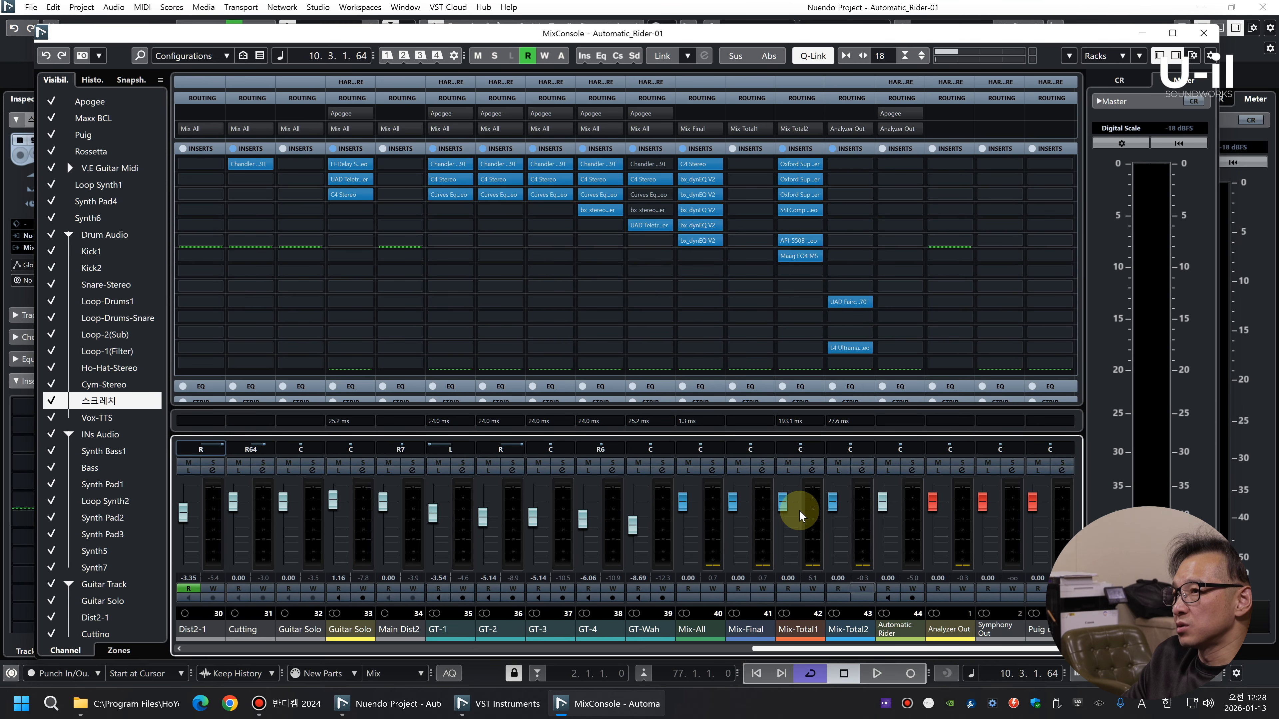
key("F3")
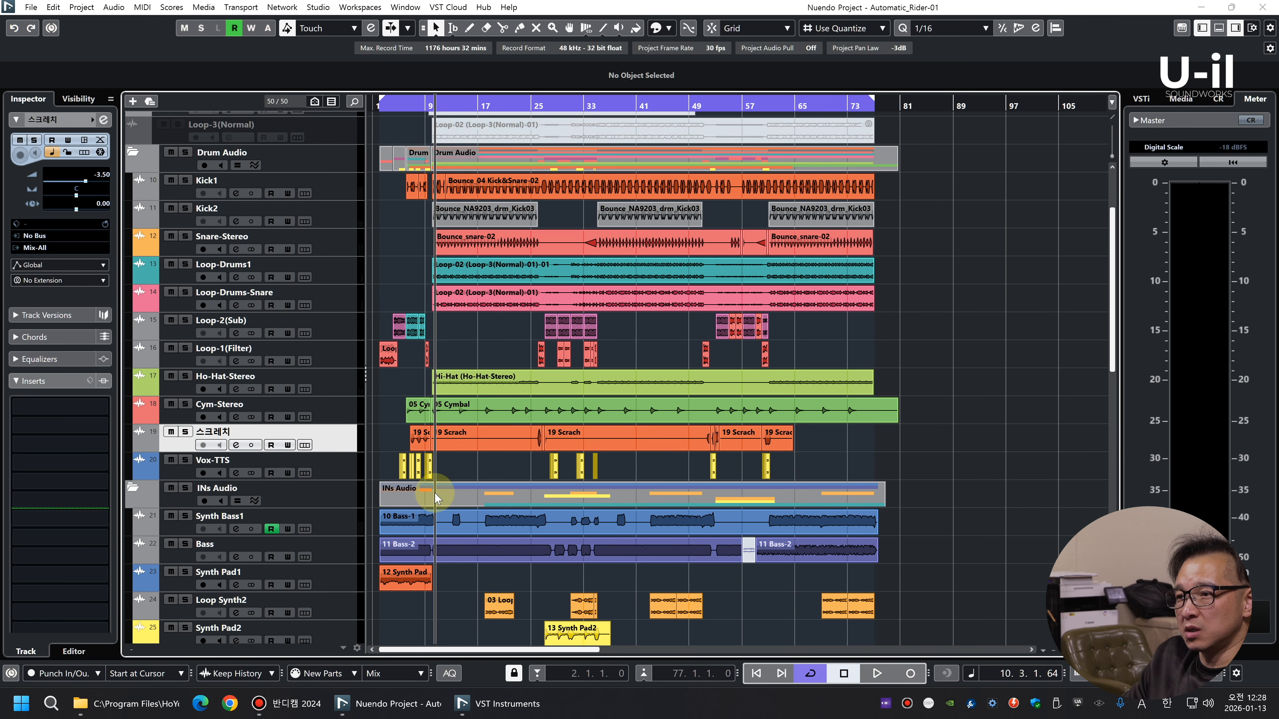
Solo the Bass track and play it from around bar 10
scroll(435, 499, "down", 3)
left_click(328, 446)
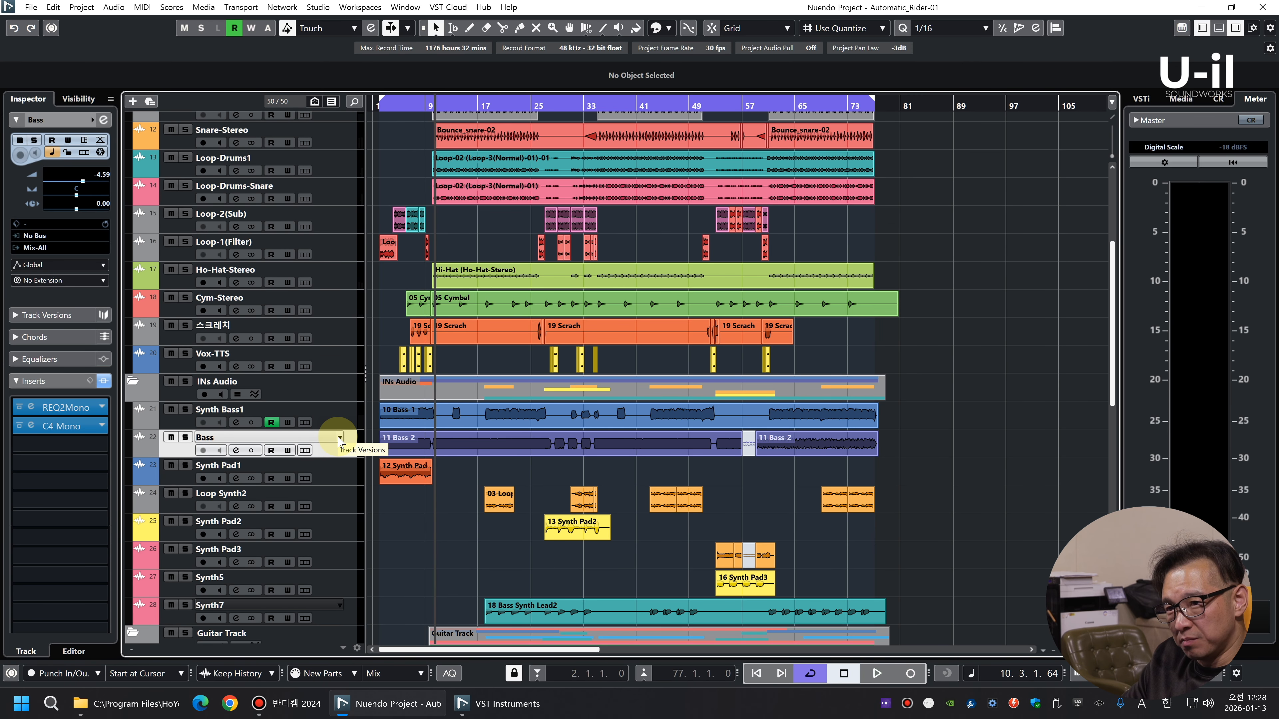
key("s")
key("space")
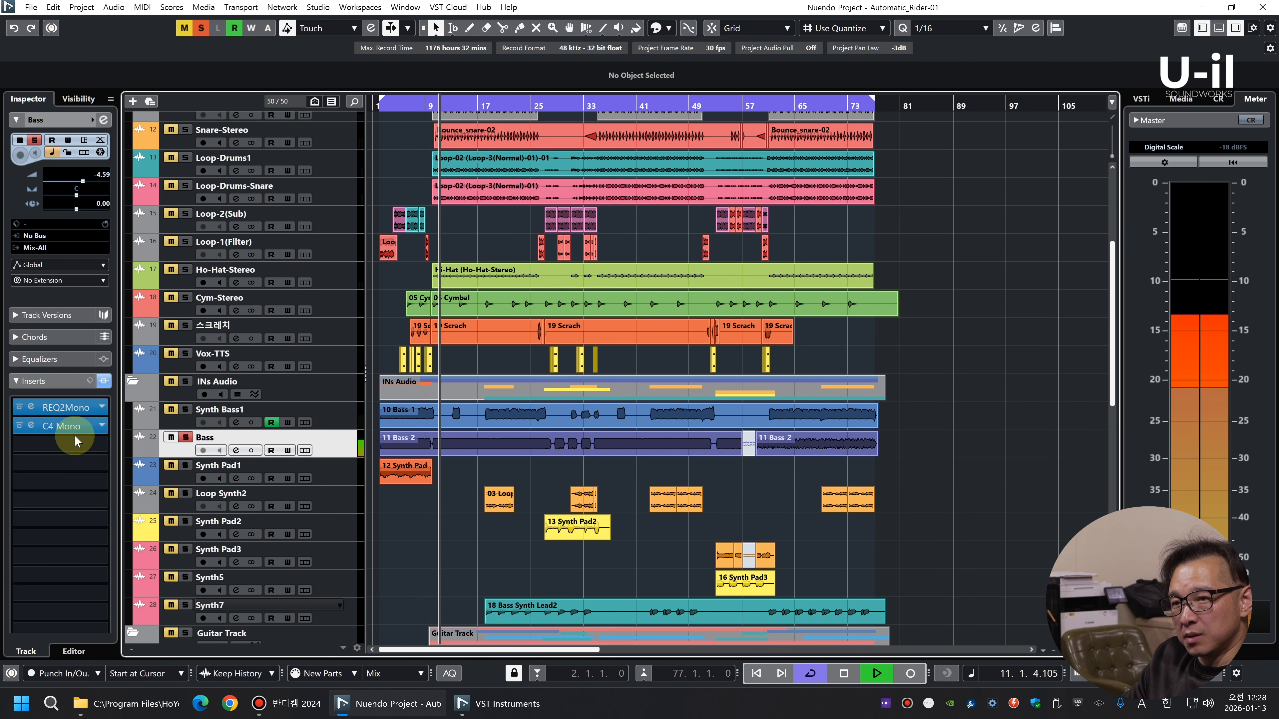
key("space")
key("space")
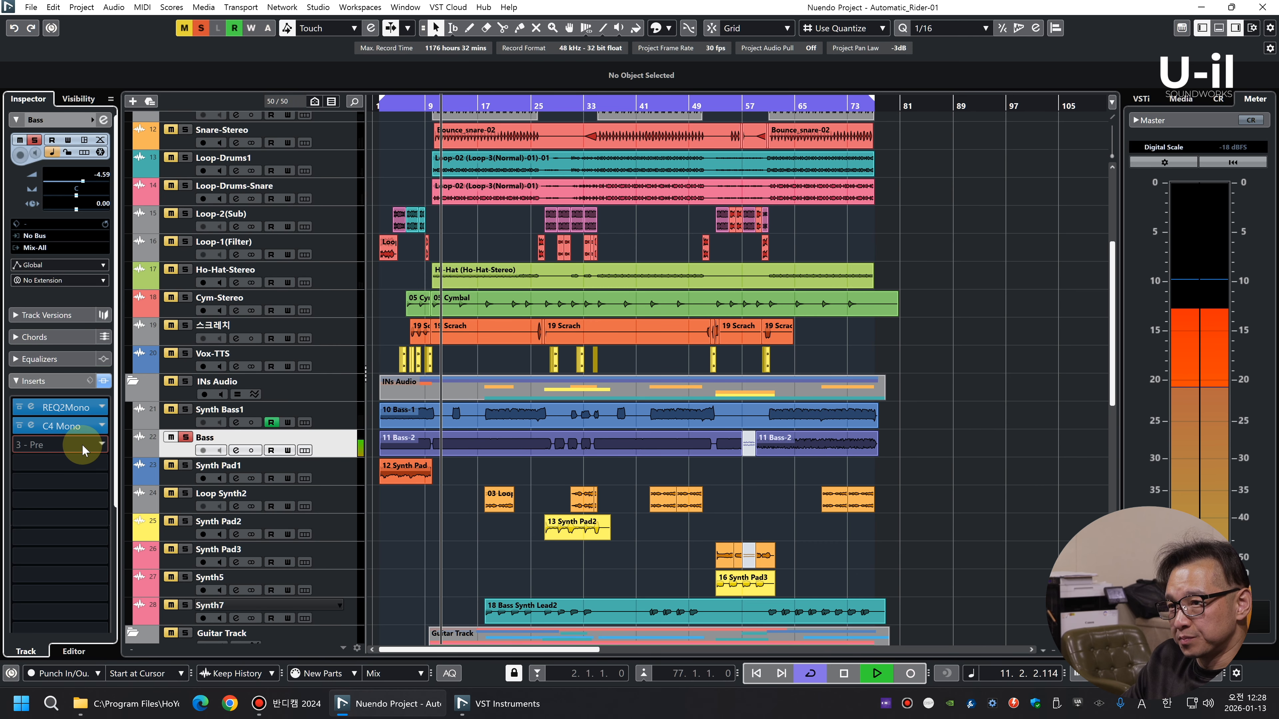
Insert the TBTECH Kirchhoff-EQ after the C4 Mono on the Bass track
left_click(82, 445)
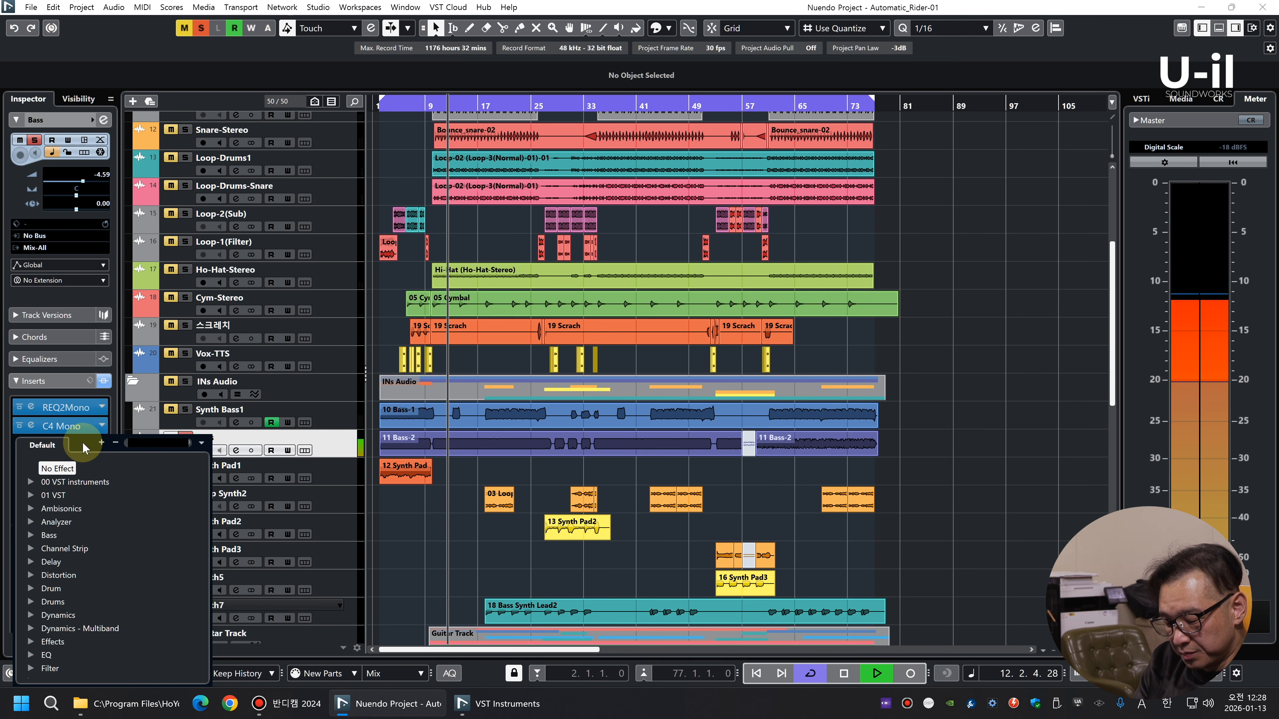
type("kir")
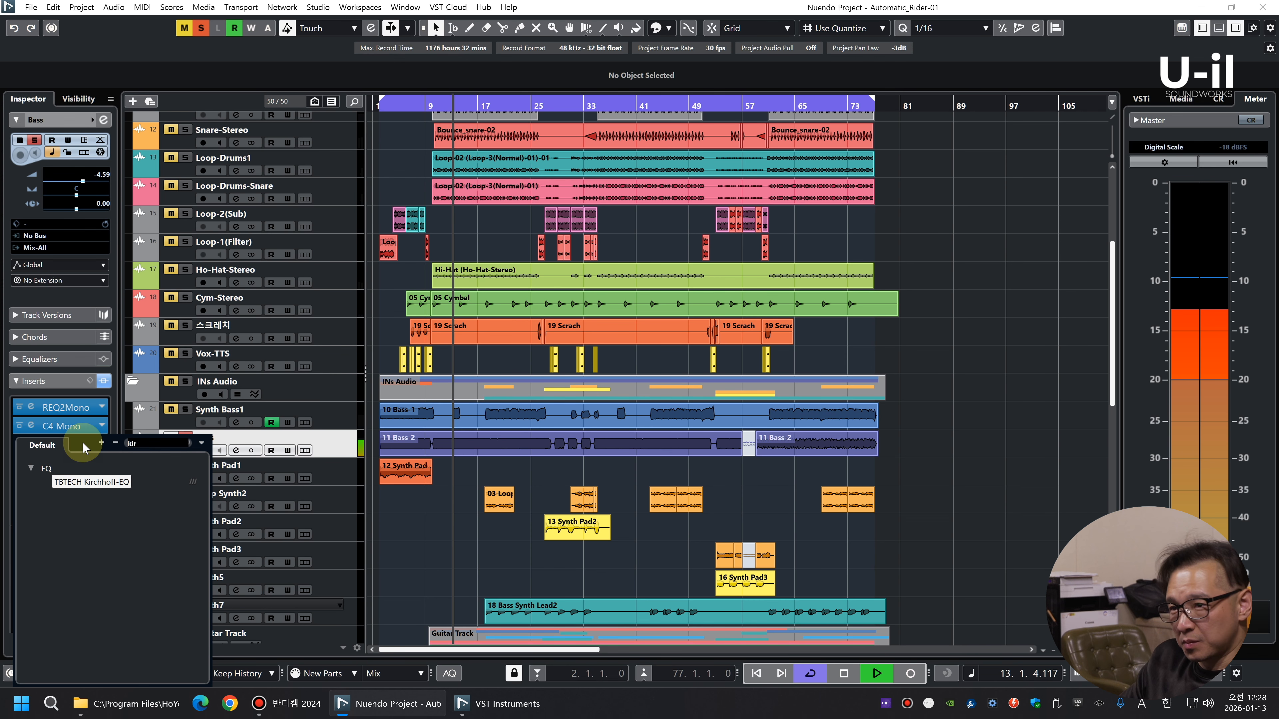
left_click(86, 481)
Shape the Bass EQ with dips just under 100 Hz and near 190 Hz, plus a broad boost above 2 kHz
left_click_drag(529, 333, 528, 373)
left_click_drag(596, 333, 596, 383)
left_click_drag(830, 333, 830, 312)
scroll(831, 312, "down", 5)
Unsolo the Bass and refine its EQ, softening the upper boost and setting the 190.65 Hz dip to -4.44 dB with Q 3.023
left_click(185, 437)
left_click_drag(830, 312, 830, 319)
left_click_drag(529, 373, 596, 377)
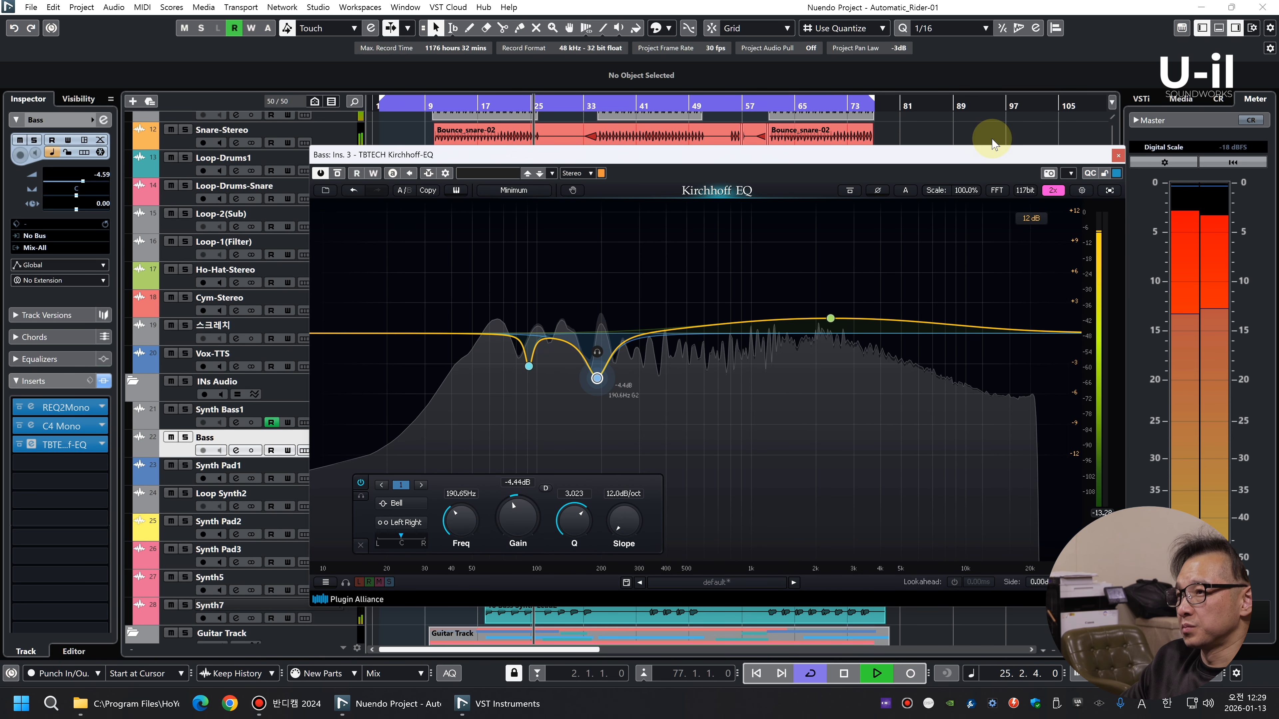
Check the Bass EQ's upper boost band near 2.4 kHz and review the C4 Mono with the Bass soloed
left_click(833, 317)
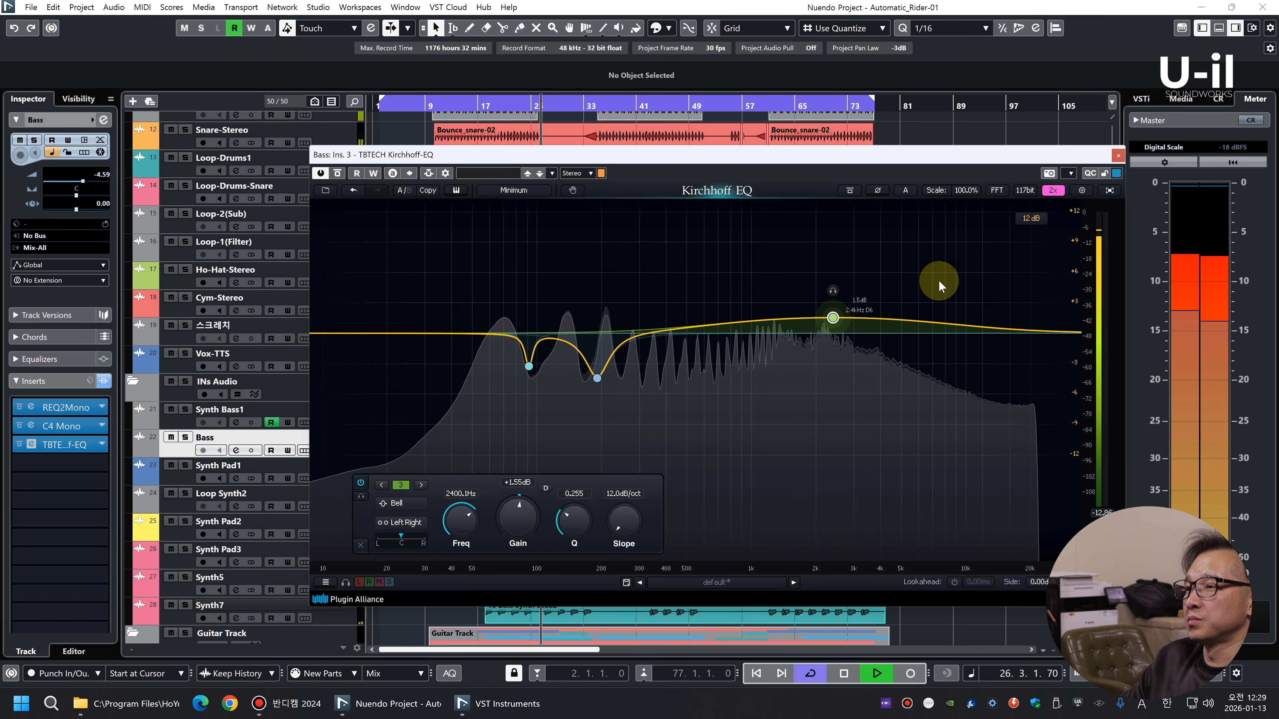
left_click(1118, 155)
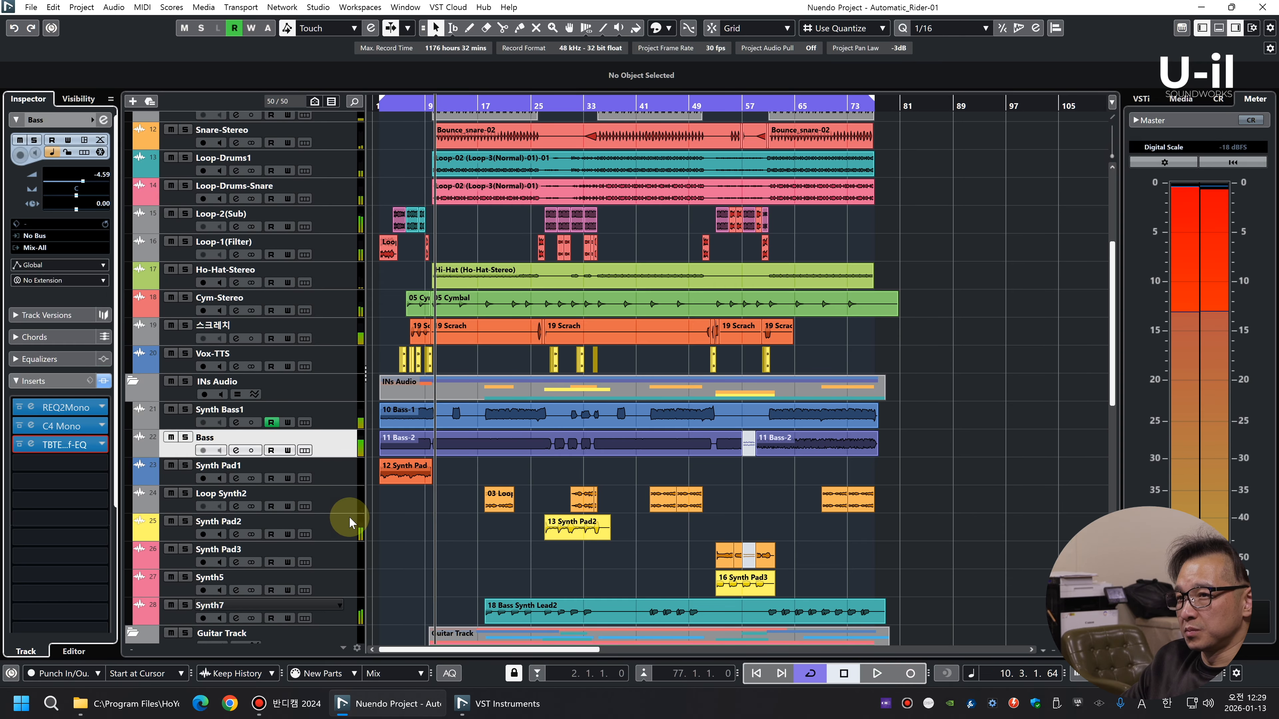
left_click(37, 426)
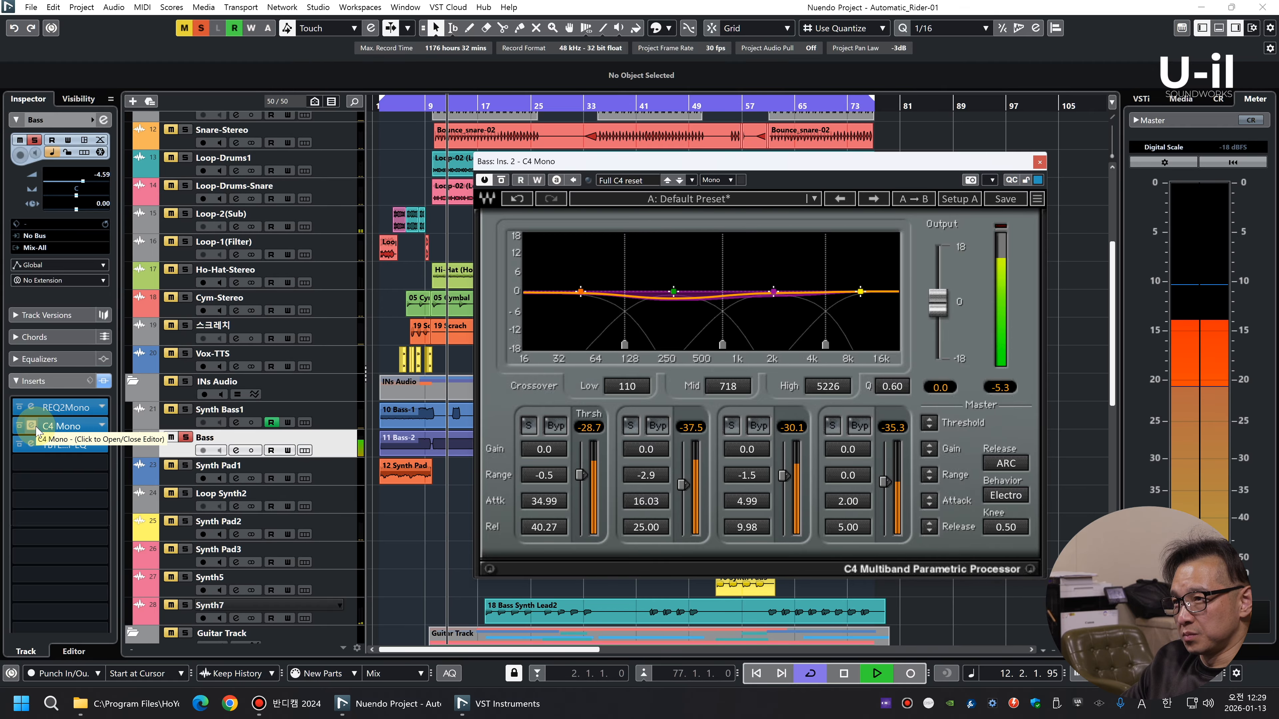
left_click(36, 427)
Insert the PuigTec EQP1A Mono after the Kirchhoff-EQ on the Bass track
left_click(95, 463)
type("eqp")
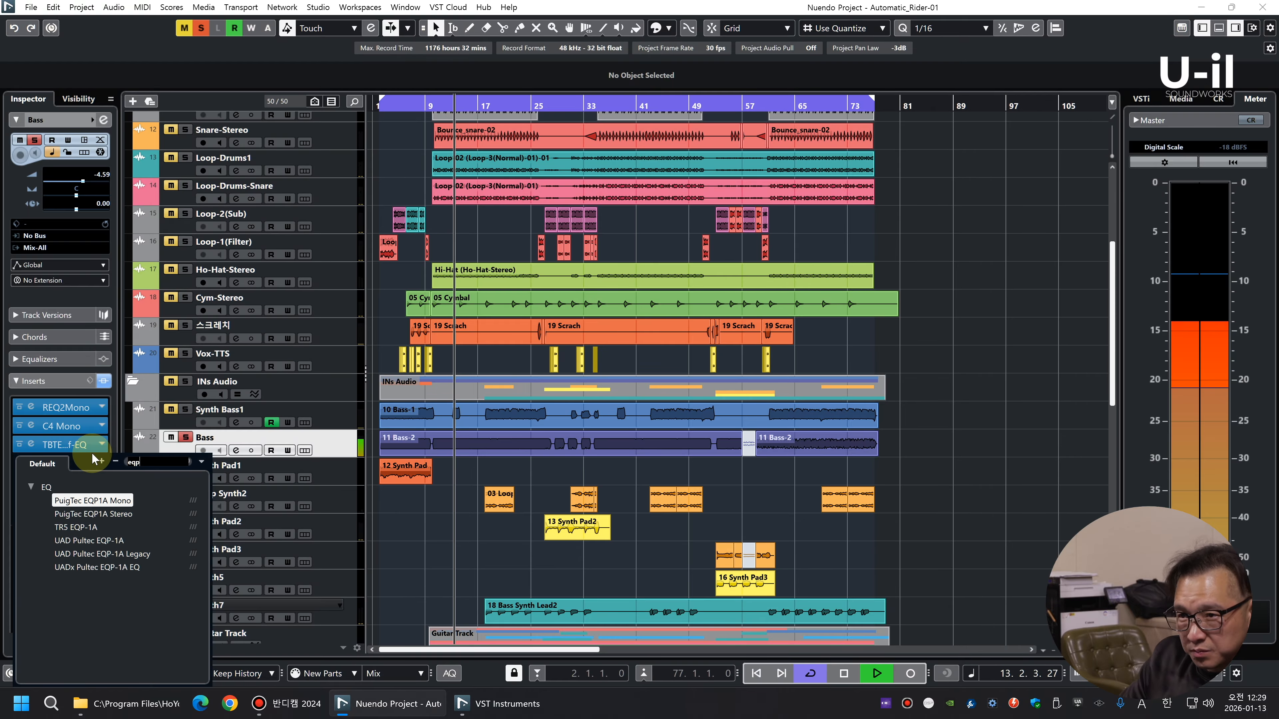
left_click(109, 501)
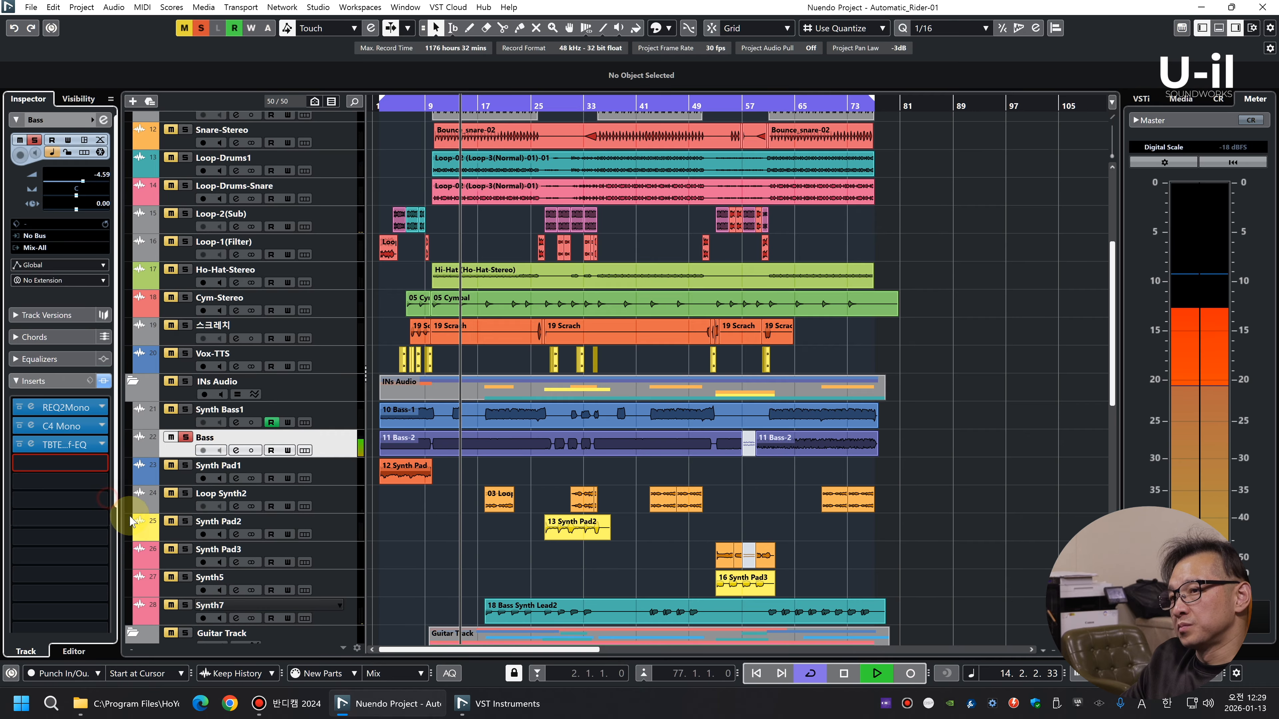
Dial in the PuigTec's 20 Hz low boost with attenuation at 1, compare it bypassed, and unsolo the Bass
scroll(382, 365, "down", 3)
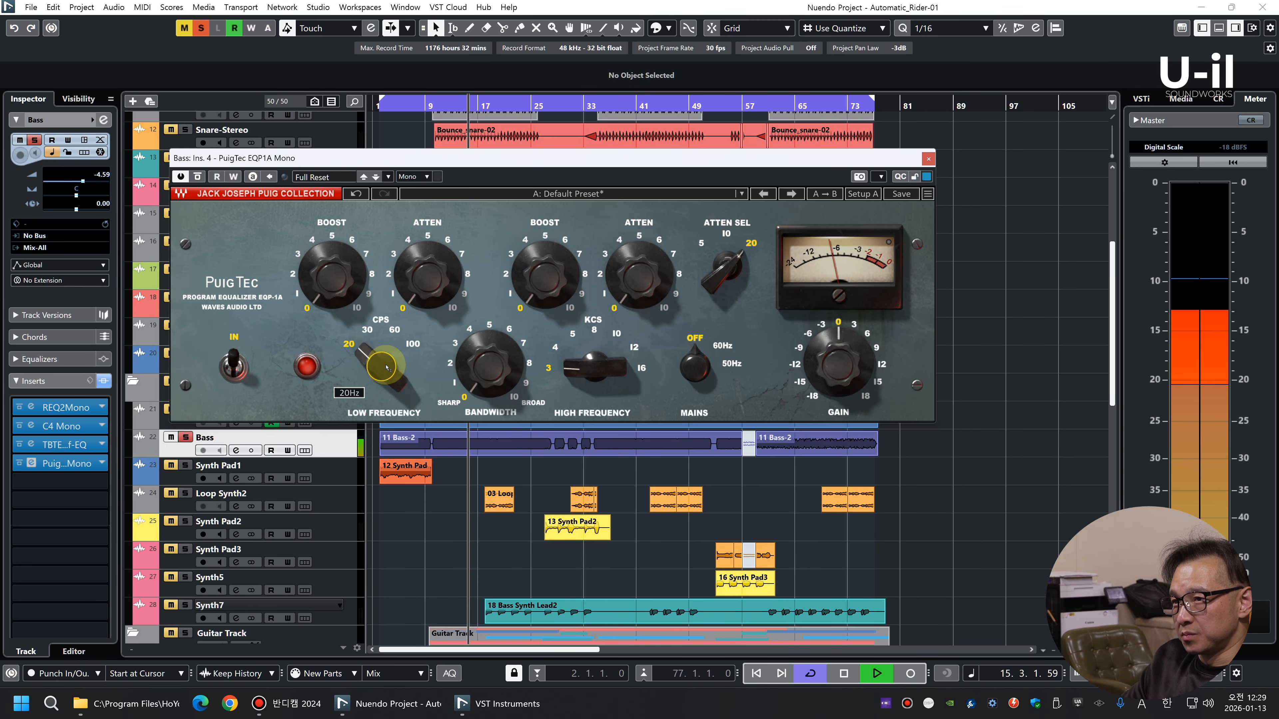
scroll(346, 275, "up", 4)
scroll(411, 277, "up", 2)
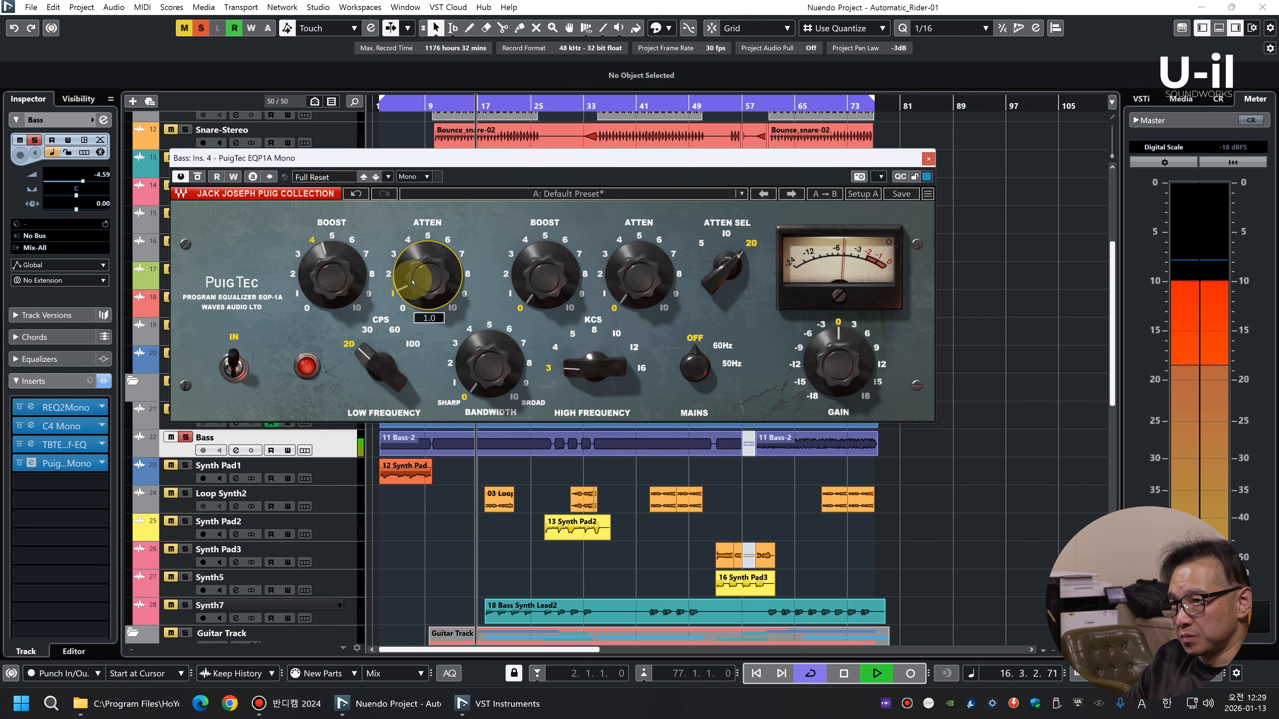
scroll(411, 277, "down", 1)
Select guitar tracks GT-1 to GT-4, audition them soloed from around bar 10, and unsolo them
scroll(347, 276, "down", 1)
left_click(180, 176)
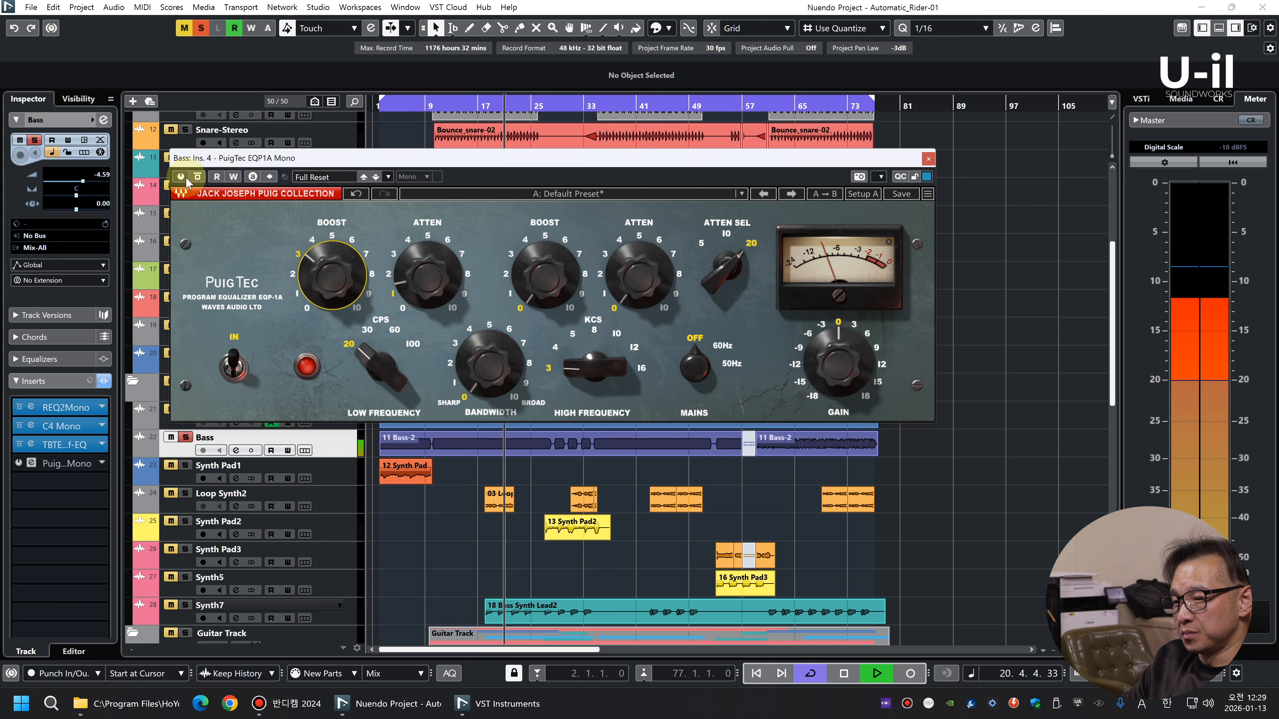
left_click(186, 177)
left_click_drag(332, 283, 332, 291)
key("s")
left_click(928, 159)
scroll(990, 408, "down", 5)
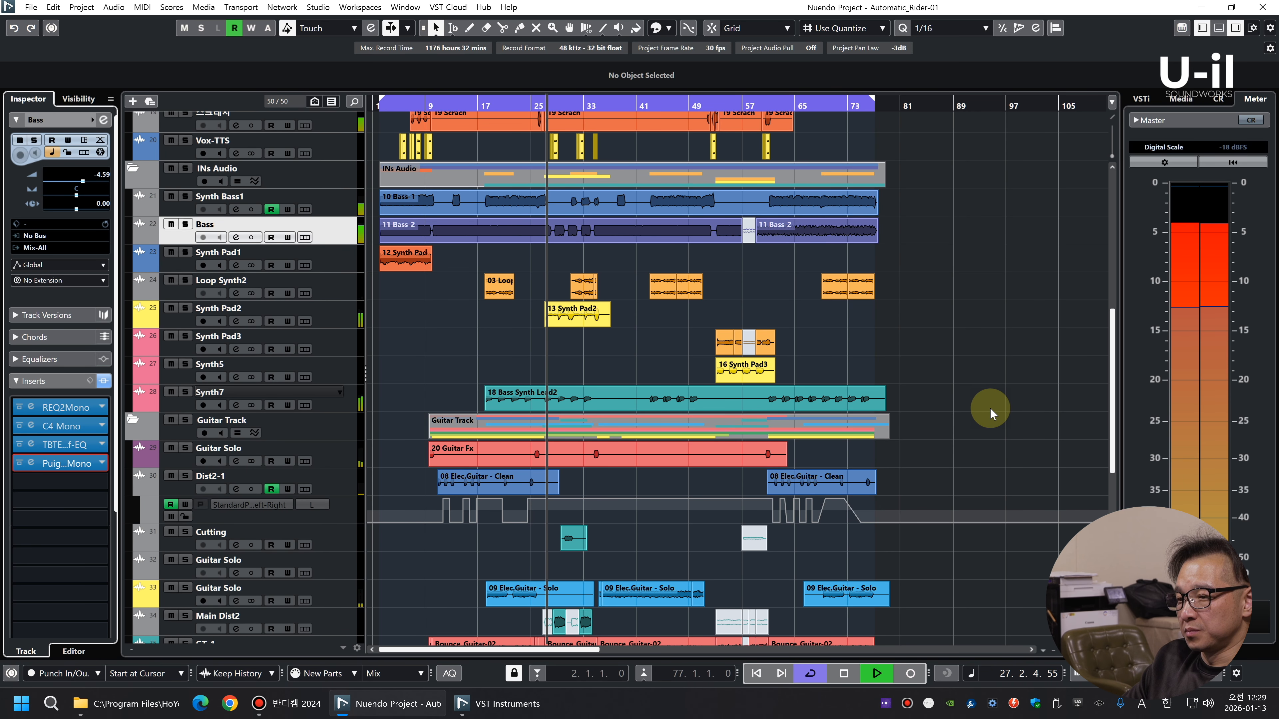
scroll(1023, 404, "down", 6)
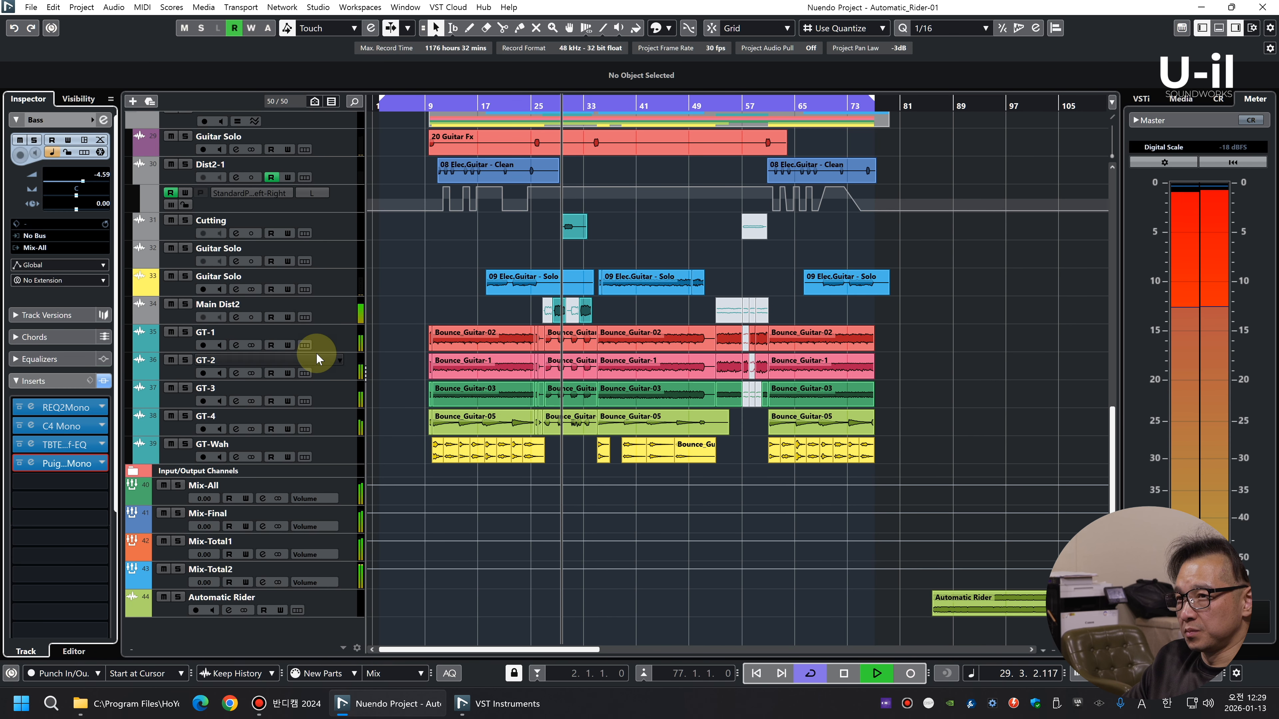
key("space")
left_click(335, 341)
left_click(334, 425, "shift")
key("s")
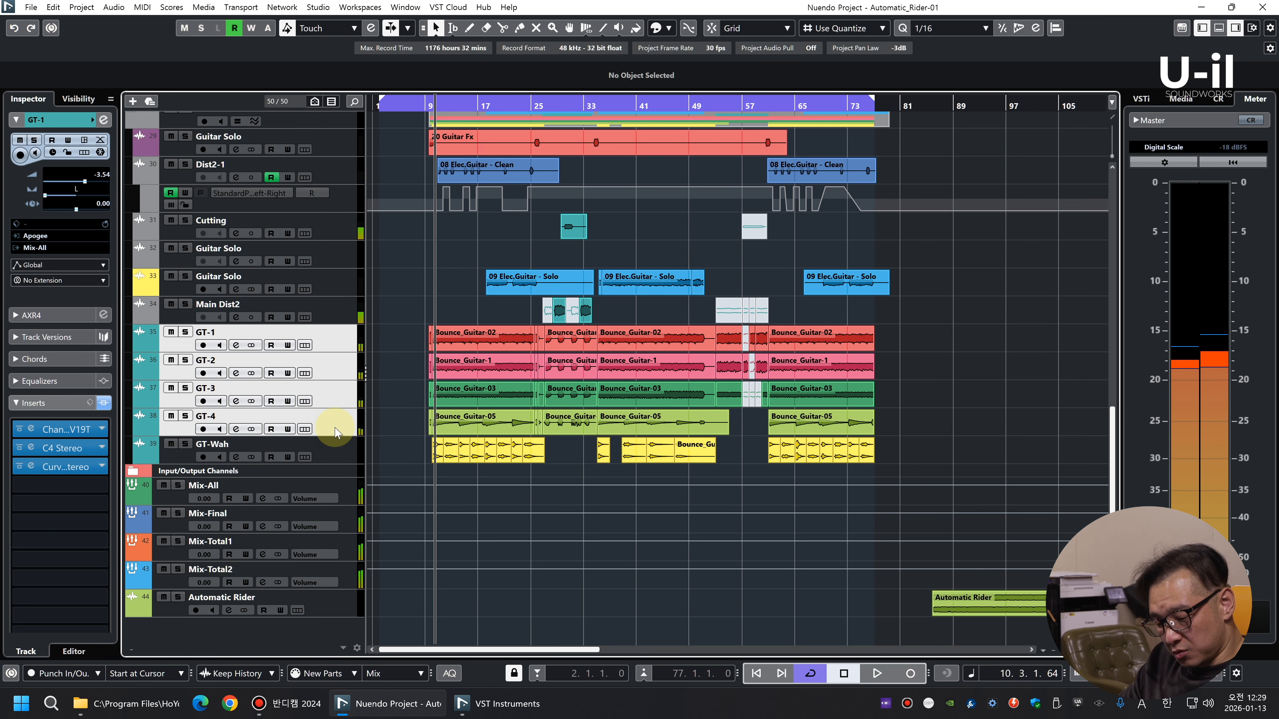
key("space")
key("space")
key("s")
Add a group channel below GT-4 and name it GT-All
right_click(302, 333)
left_click(342, 443)
key("Return")
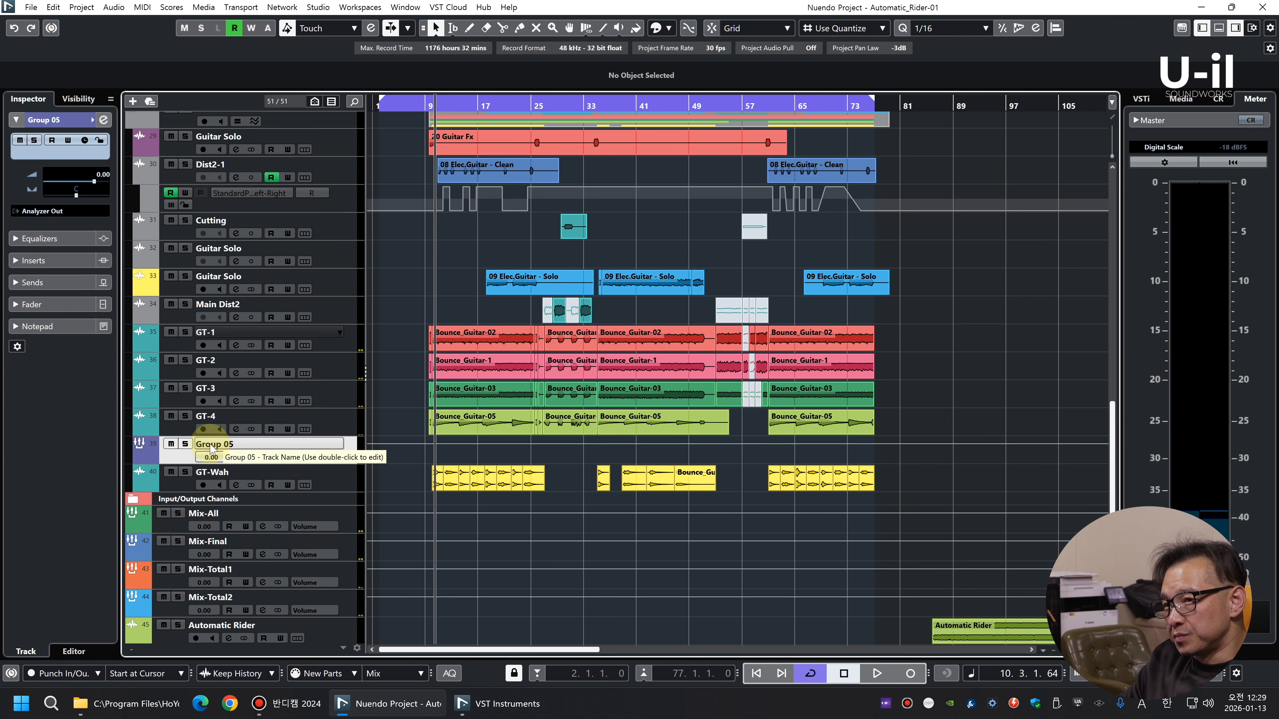
double_click(211, 444)
type("GT-")
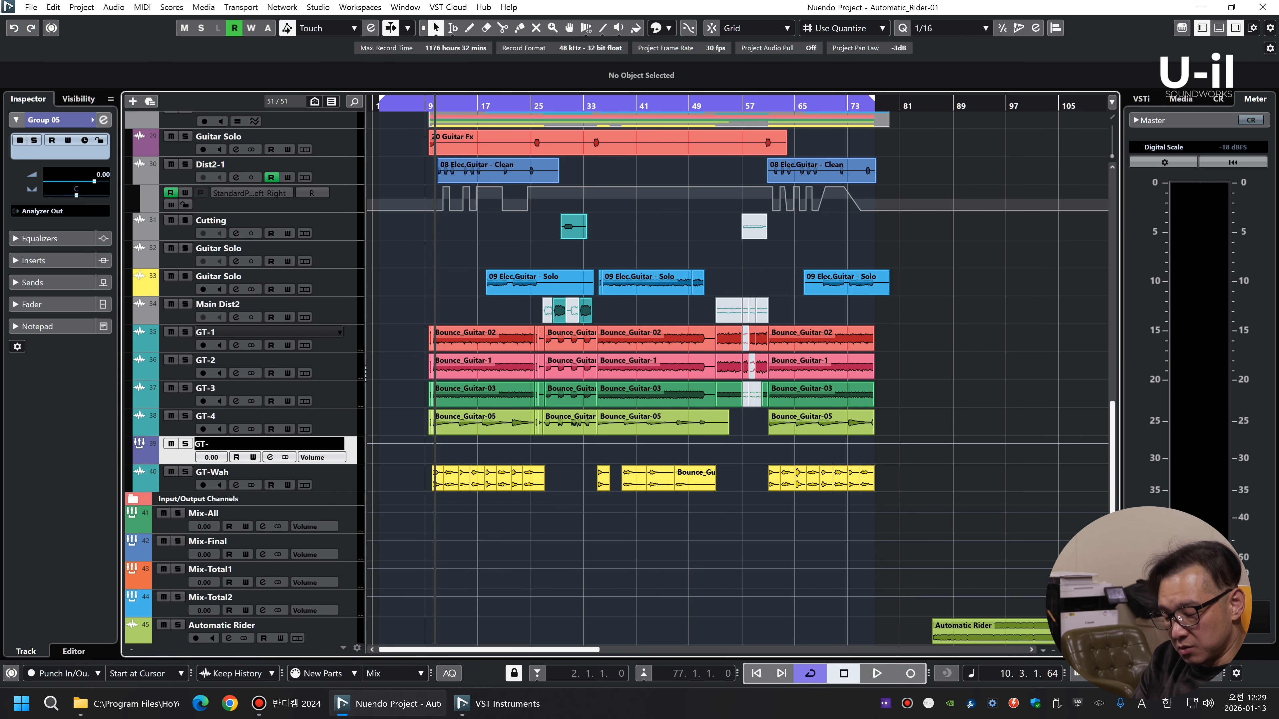
type("All")
key("Return")
Route the outputs of GT-1 to GT-4 to GT-All, and GT-All's output to Mix-All
left_click(330, 418)
left_click(329, 335, "shift")
left_click(61, 504)
key("Escape")
left_click(58, 246)
left_click(84, 505)
left_click(222, 444)
left_click(49, 212)
left_click(75, 409)
Insert the UAD Pultec EQP-1A as the first effect on the GT-All group
left_click(52, 263)
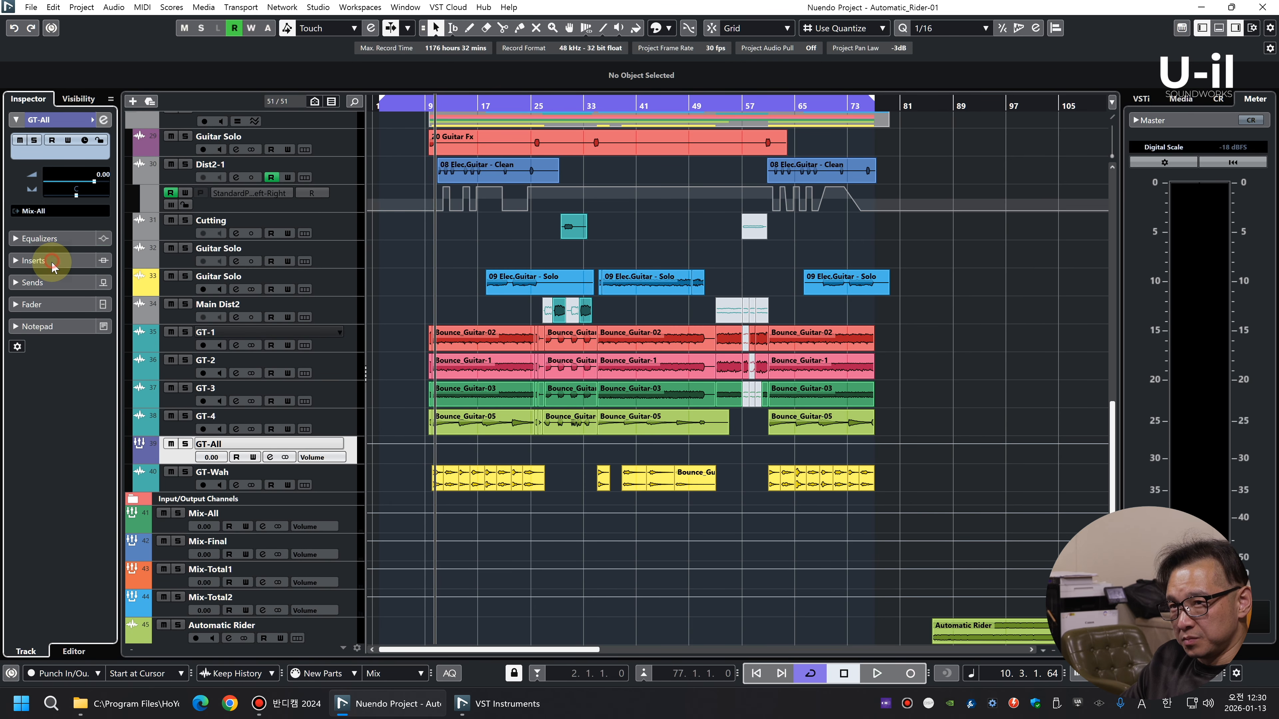
left_click(82, 287)
left_click(92, 365)
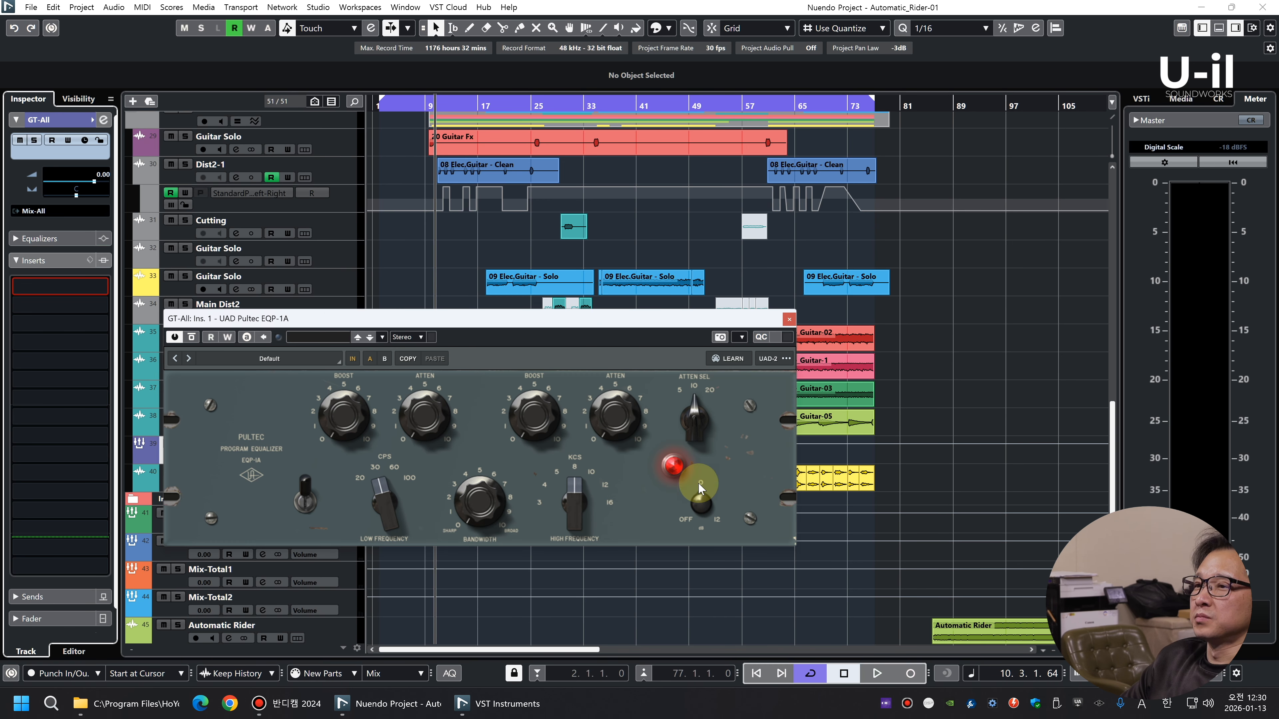
Play the mix, set the Pultec's low frequency to 60 CPS, and solo GT-All
key("space")
left_click_drag(626, 329, 641, 328)
left_click_drag(719, 391, 717, 346)
left_click(700, 423)
left_click(185, 444)
Insert the TBTECH Kirchhoff-EQ after the Pultec on GT-All
left_click(76, 303)
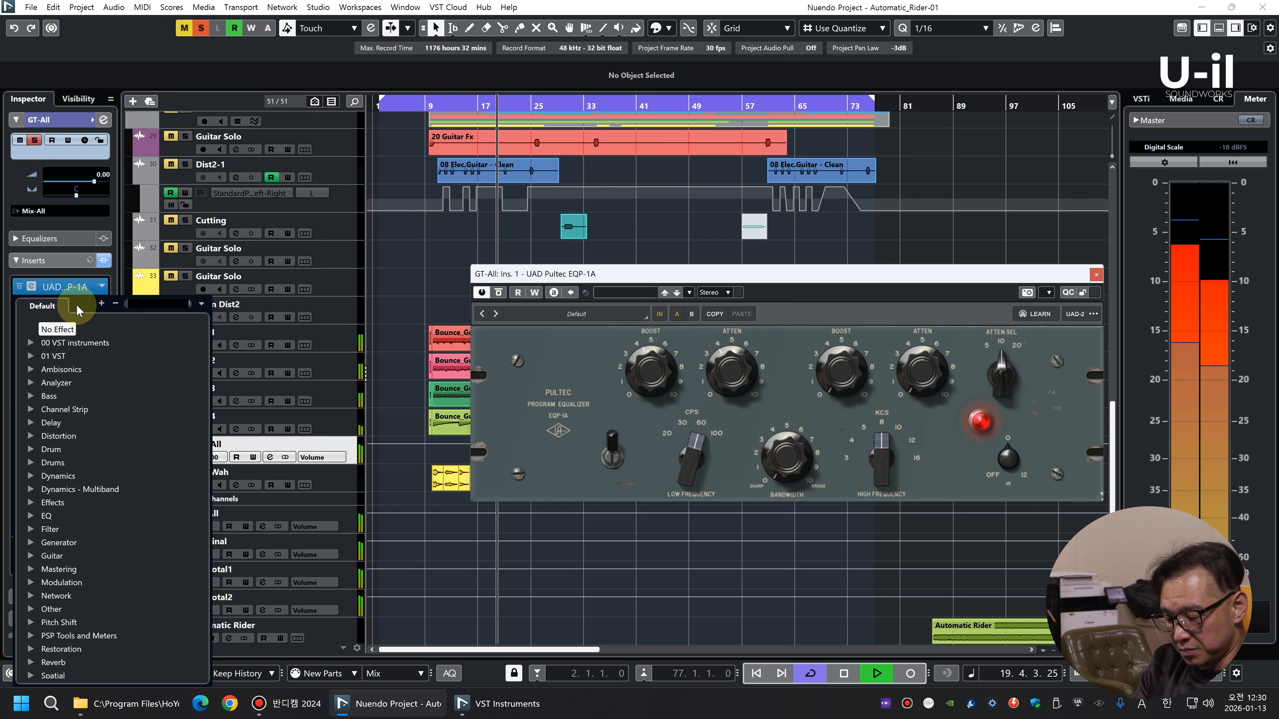
type("kir")
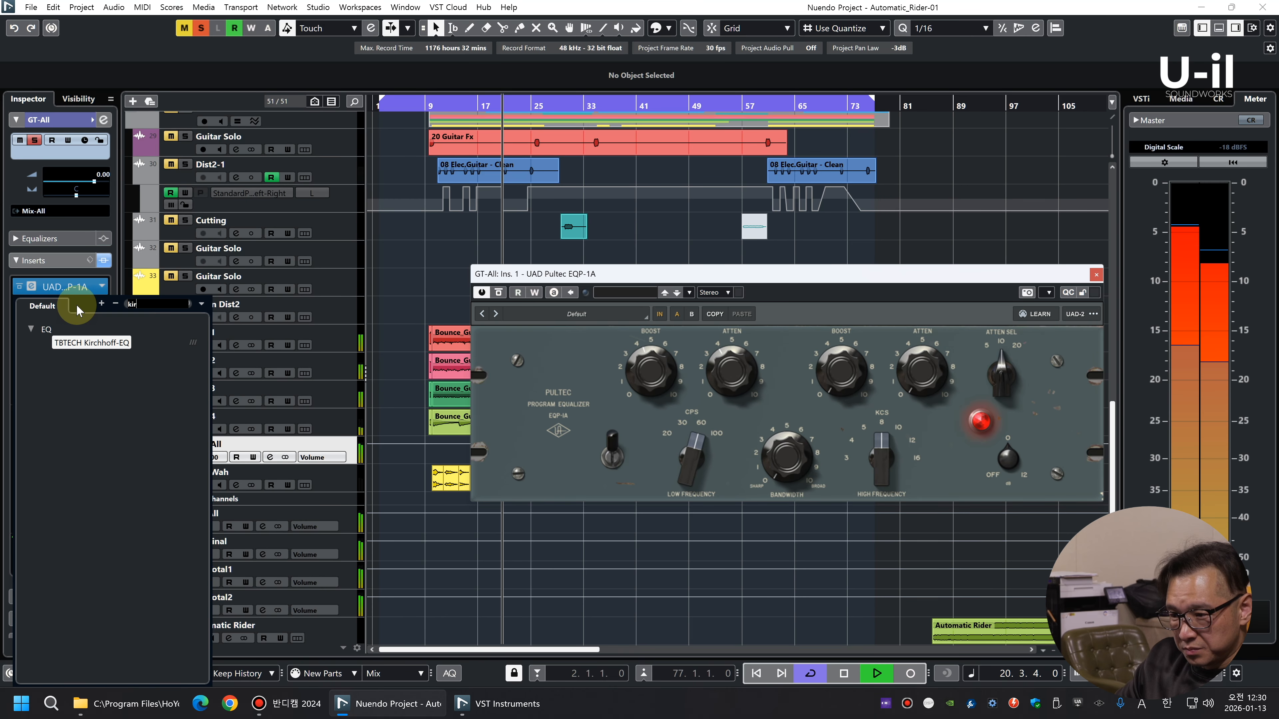
left_click(91, 343)
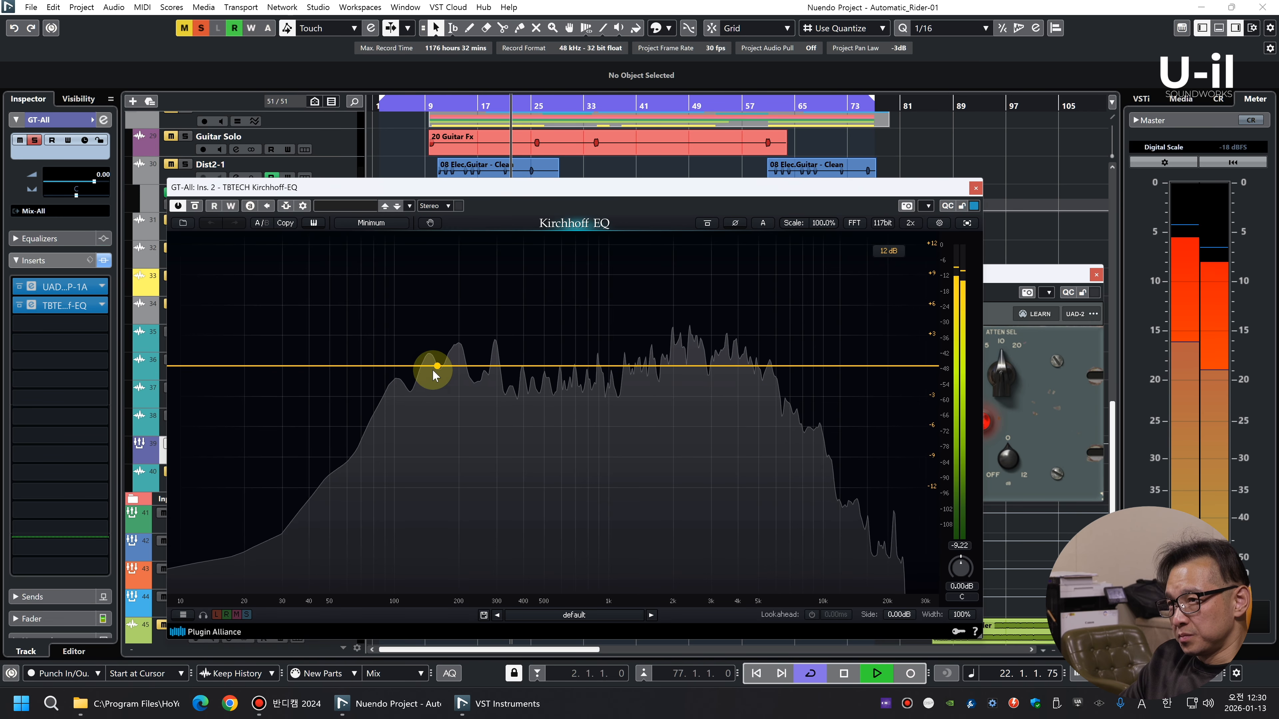
Cut GT-All at about 167 Hz by -3.98 dB with Q 7.161, and enable the EQ's 2x mode
left_click_drag(441, 367, 438, 273)
scroll(443, 276, "up", 5)
left_click_drag(443, 277, 443, 408)
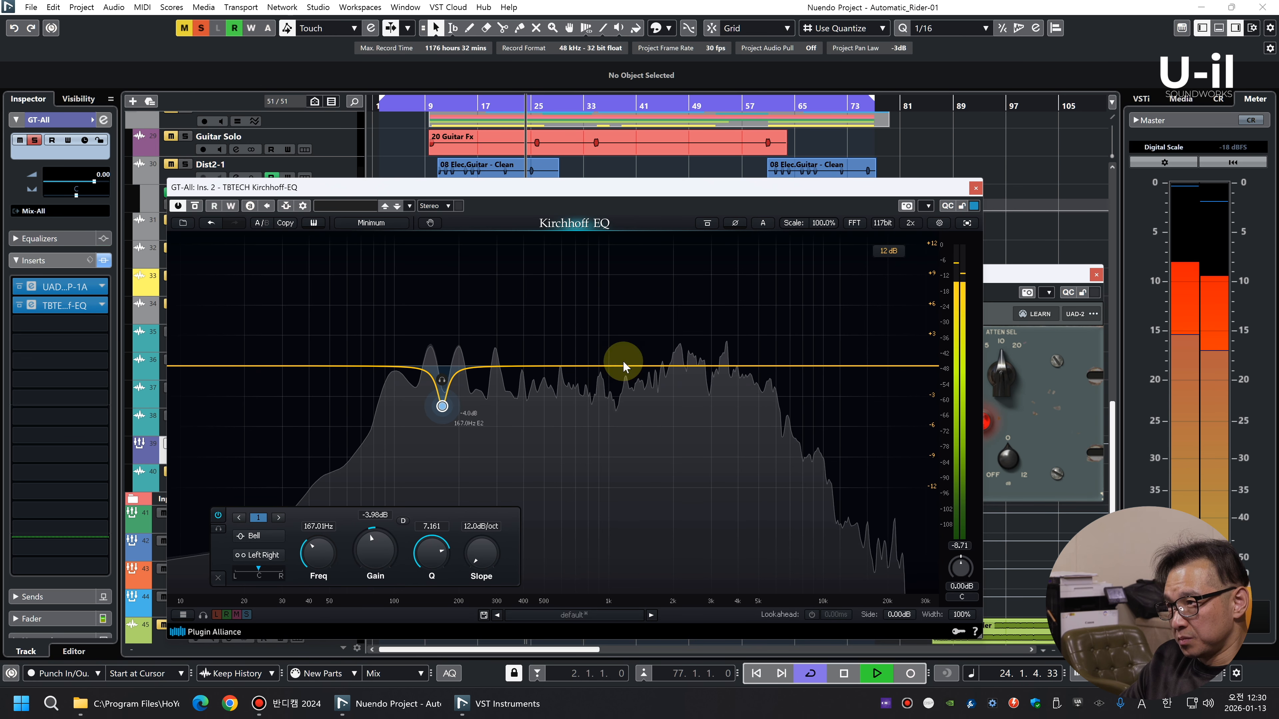
left_click(910, 223)
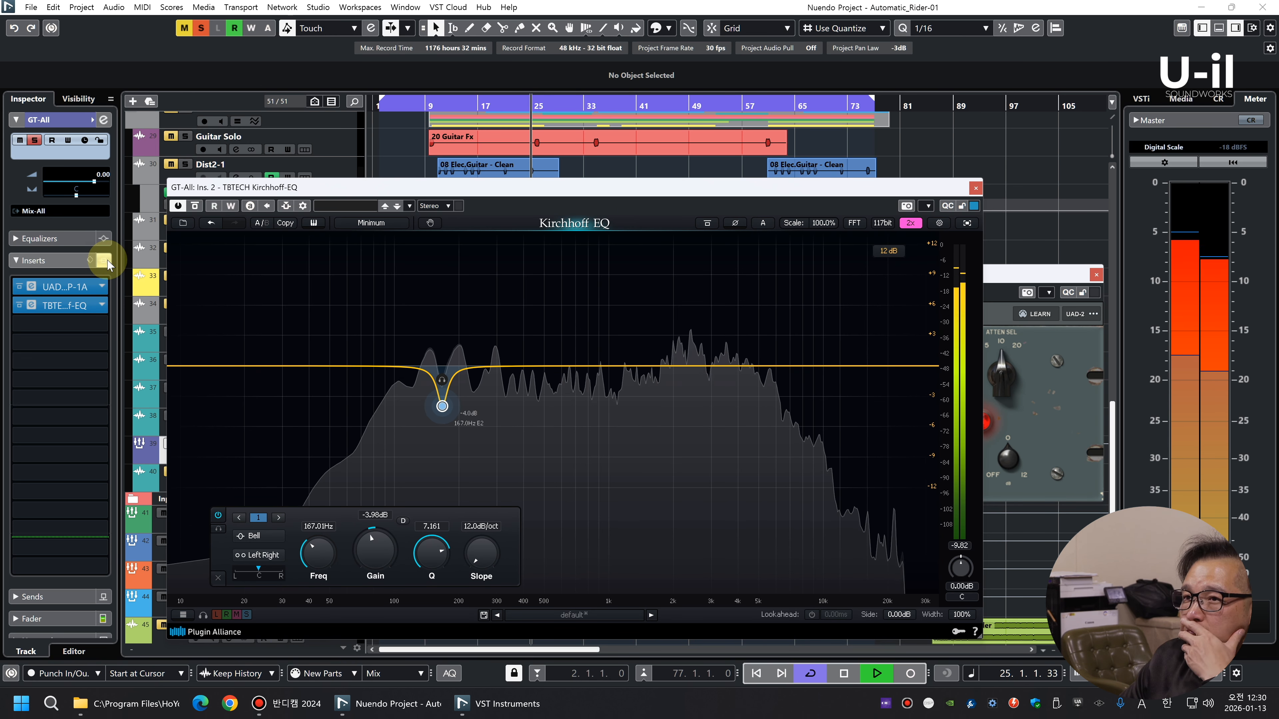
Add a dip of about -1 dB near 121 Hz on GT-All, compare with its inserts bypassed, and unsolo it
left_click(104, 260)
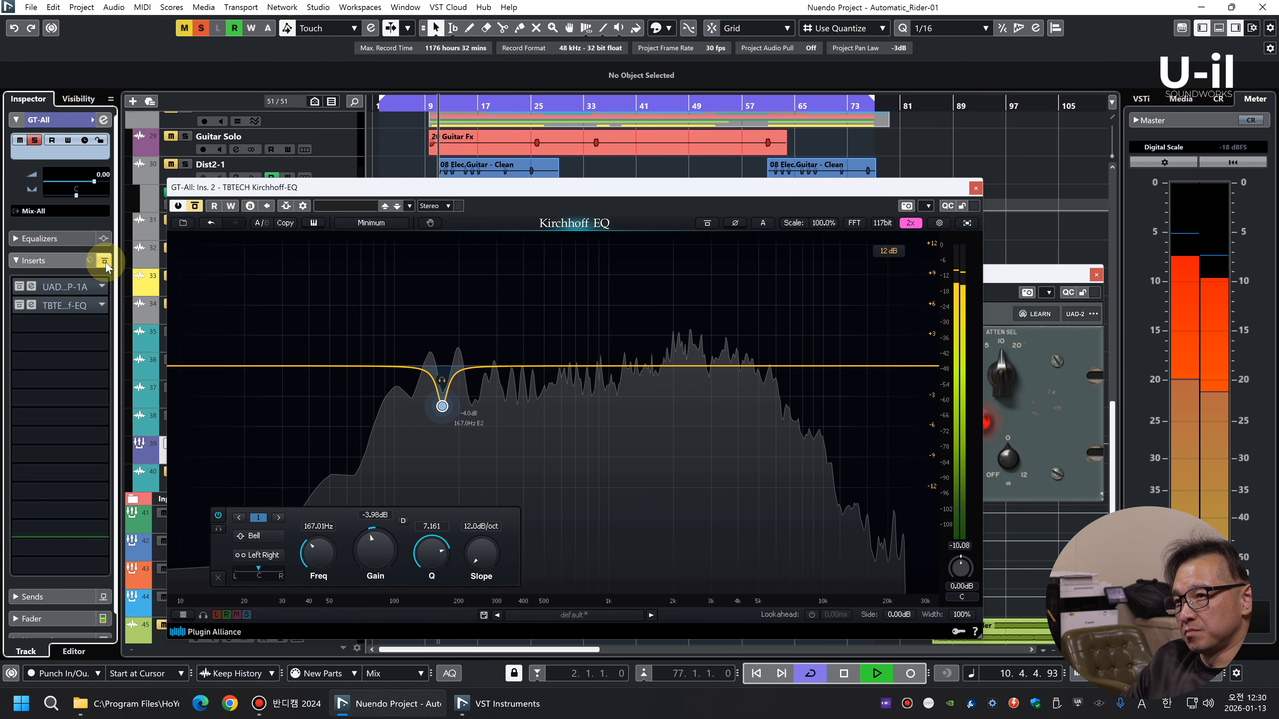
left_click(104, 261)
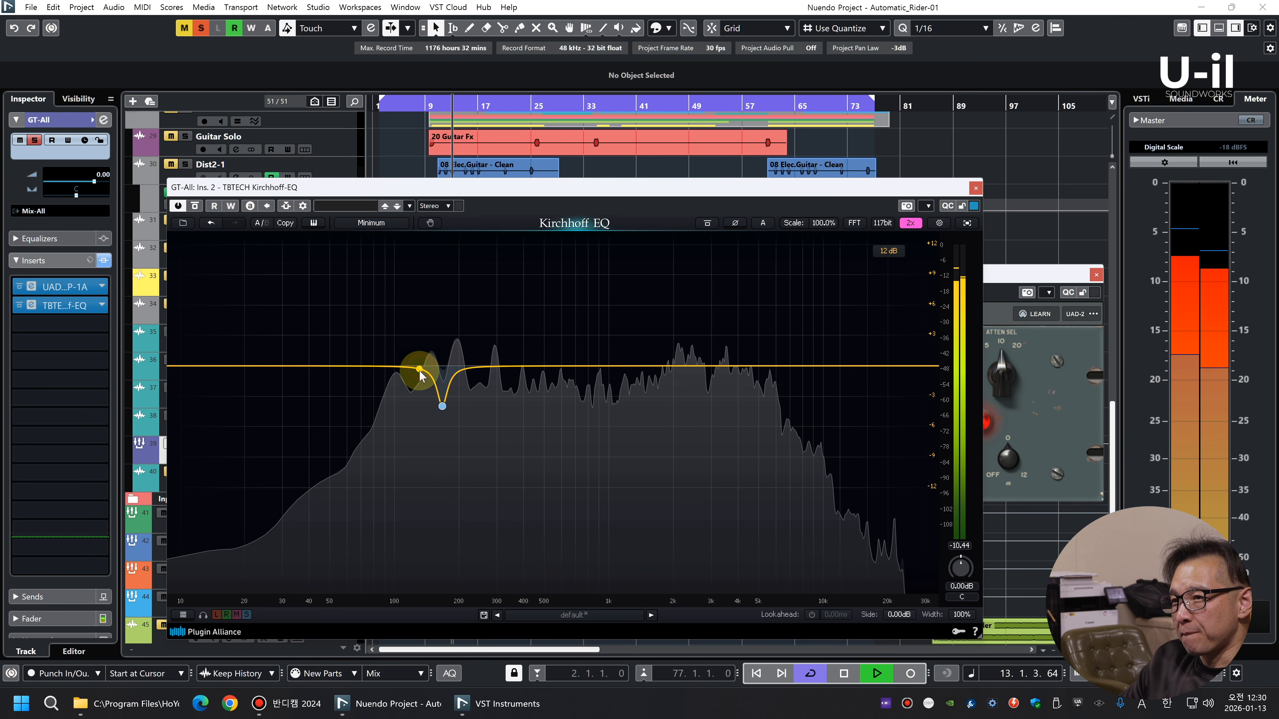
left_click_drag(417, 373, 413, 379)
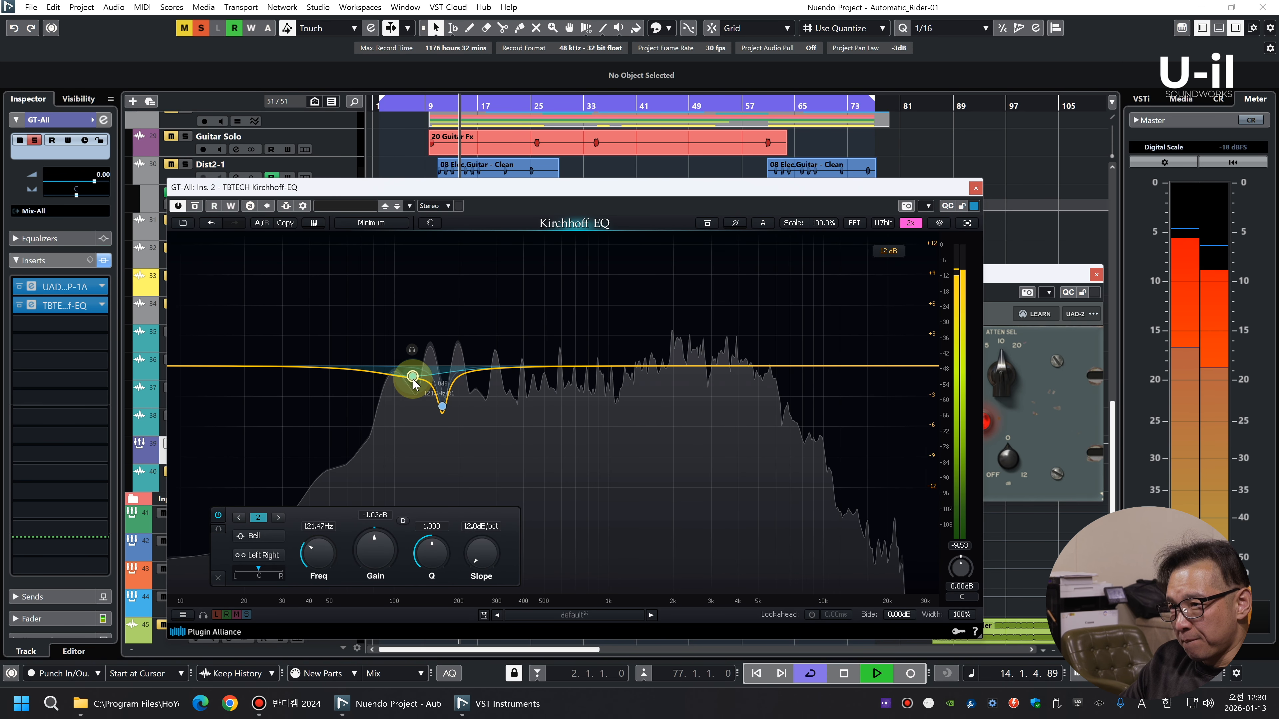
left_click(105, 260)
left_click(105, 260)
left_click(975, 187)
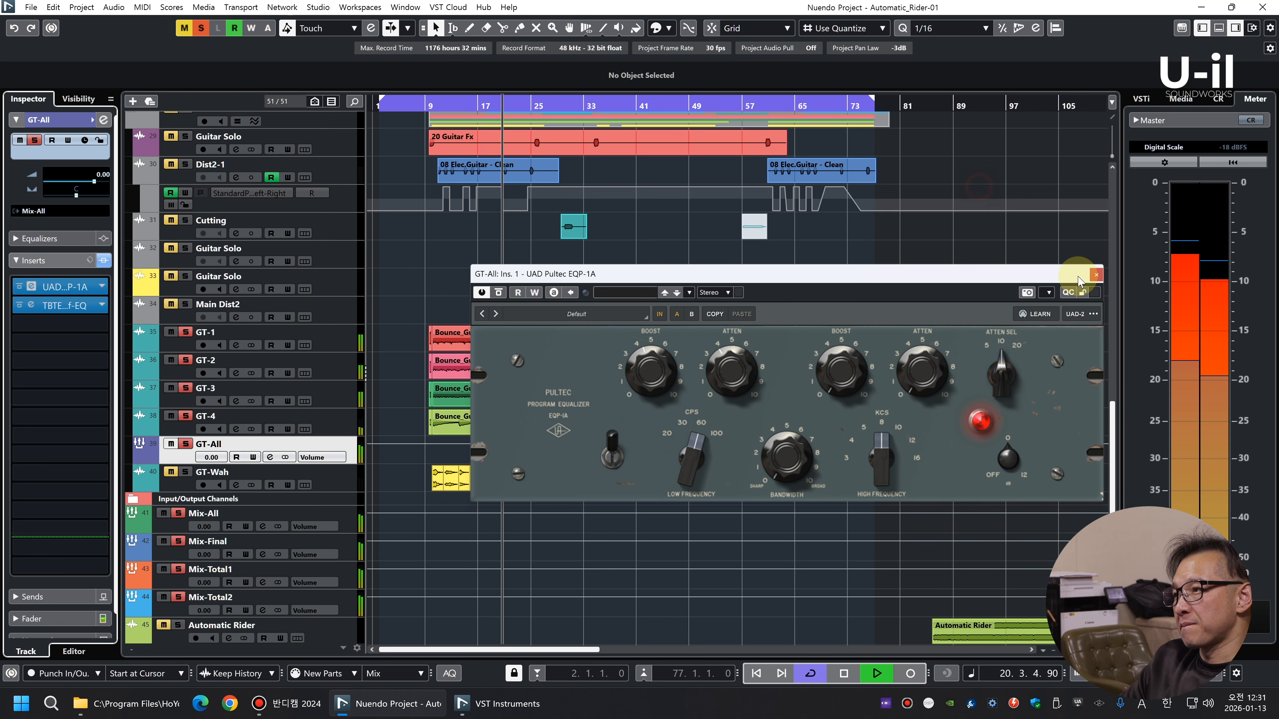
left_click(1095, 275)
key("s")
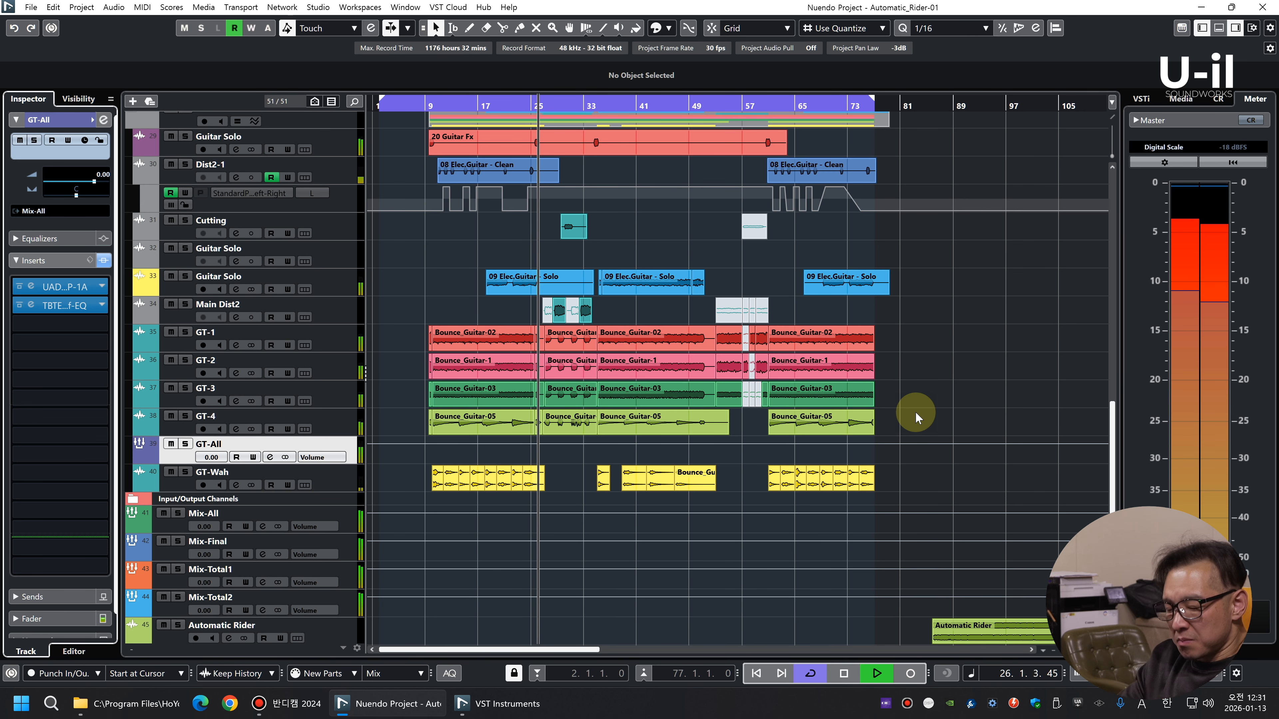
Solo the Kick1 track and play it from around bar 10
key("g")
scroll(914, 381, "up", 8)
scroll(914, 381, "up", 3)
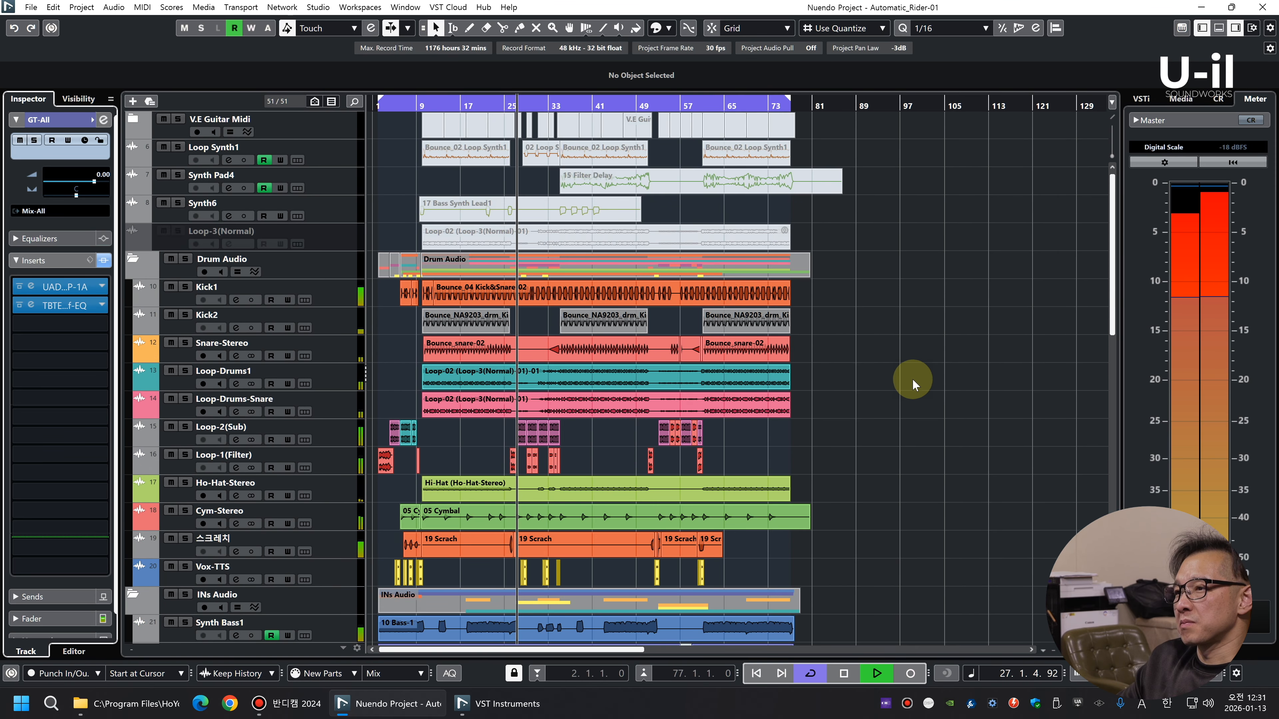
key("shift+g")
key("shift+h")
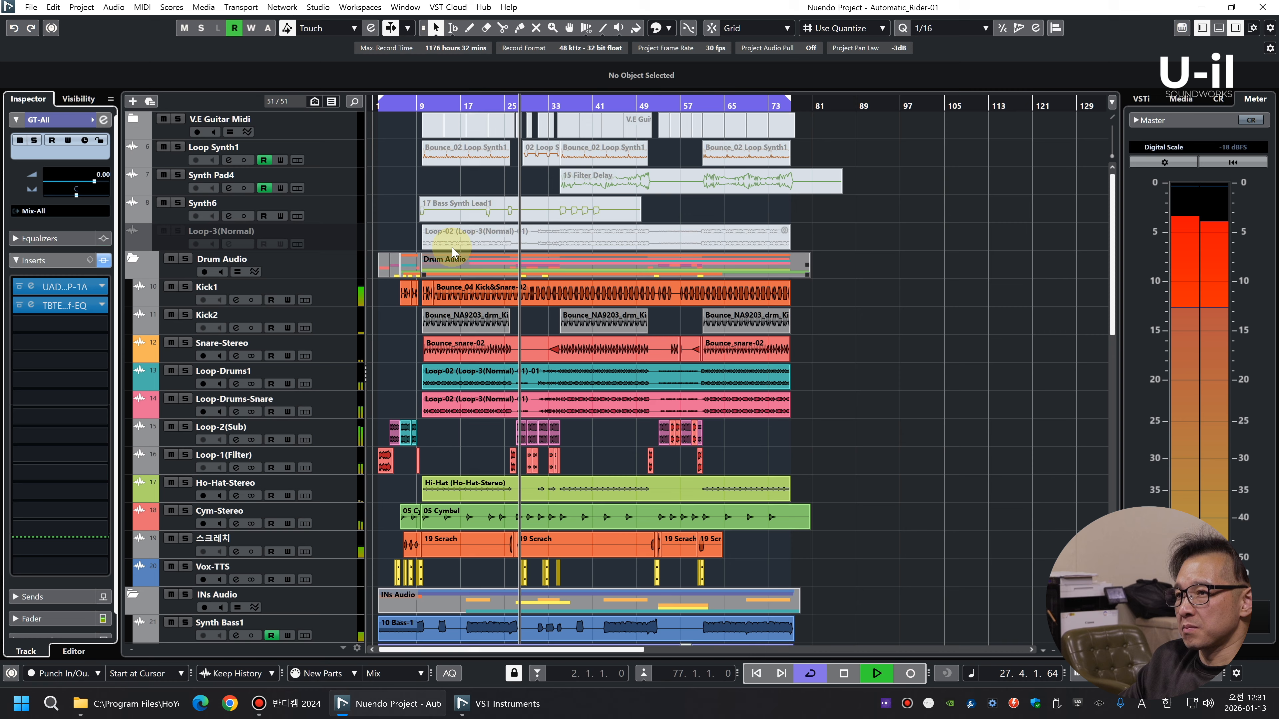
left_click(427, 103)
left_click(334, 292)
key("s")
key("space")
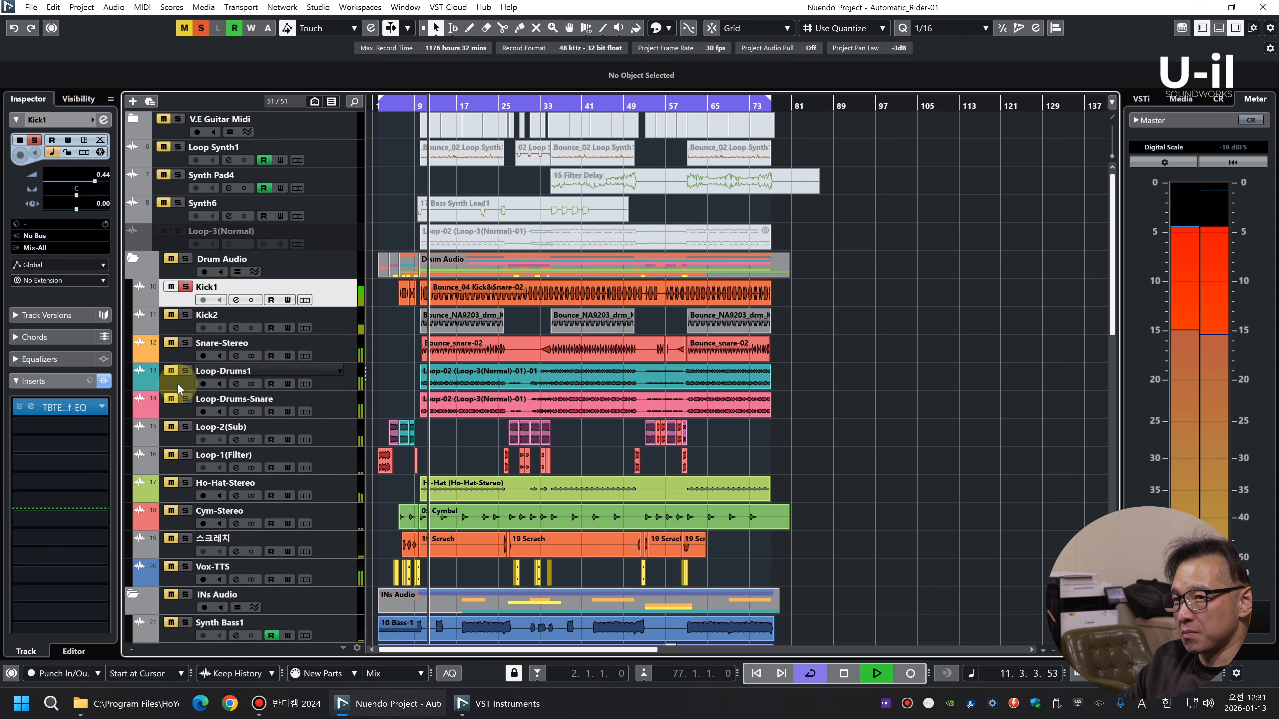
Insert the UAD dbx 160 after the EQ on Kick1 and adjust its threshold during playback
left_click(77, 432)
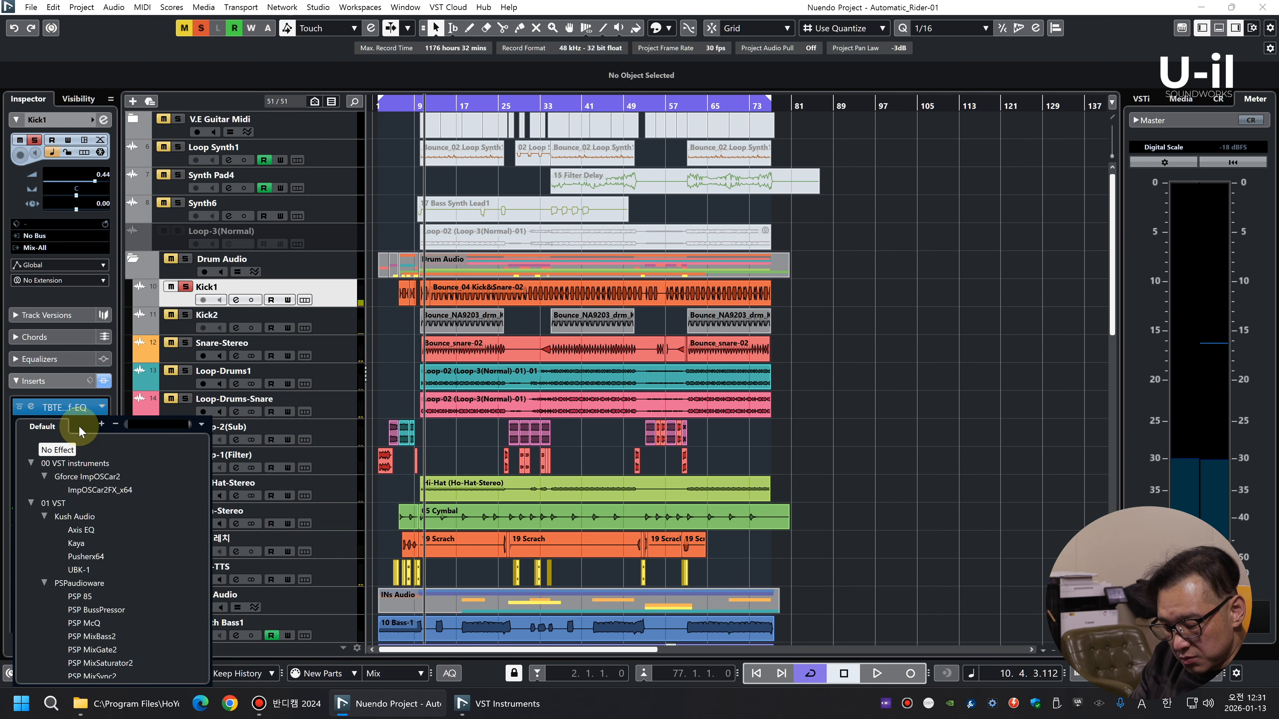
type("dbx")
left_click(77, 490)
key("space")
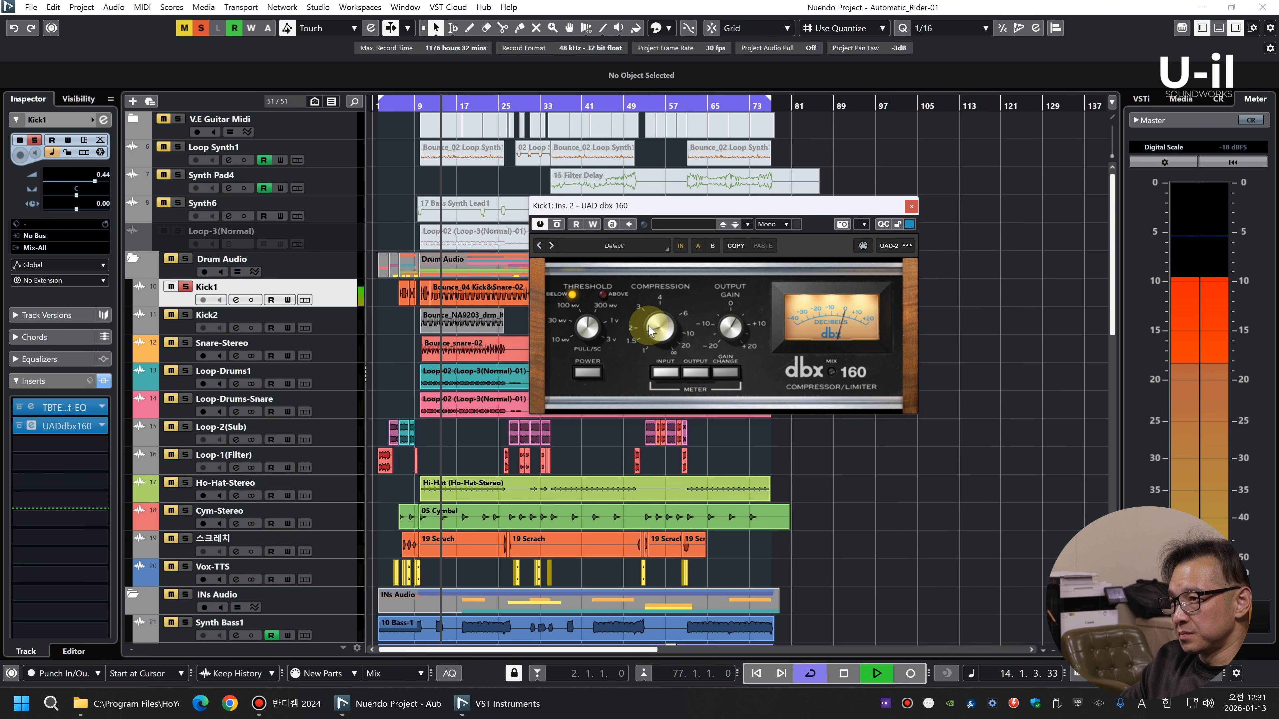
left_click_drag(573, 335, 599, 332)
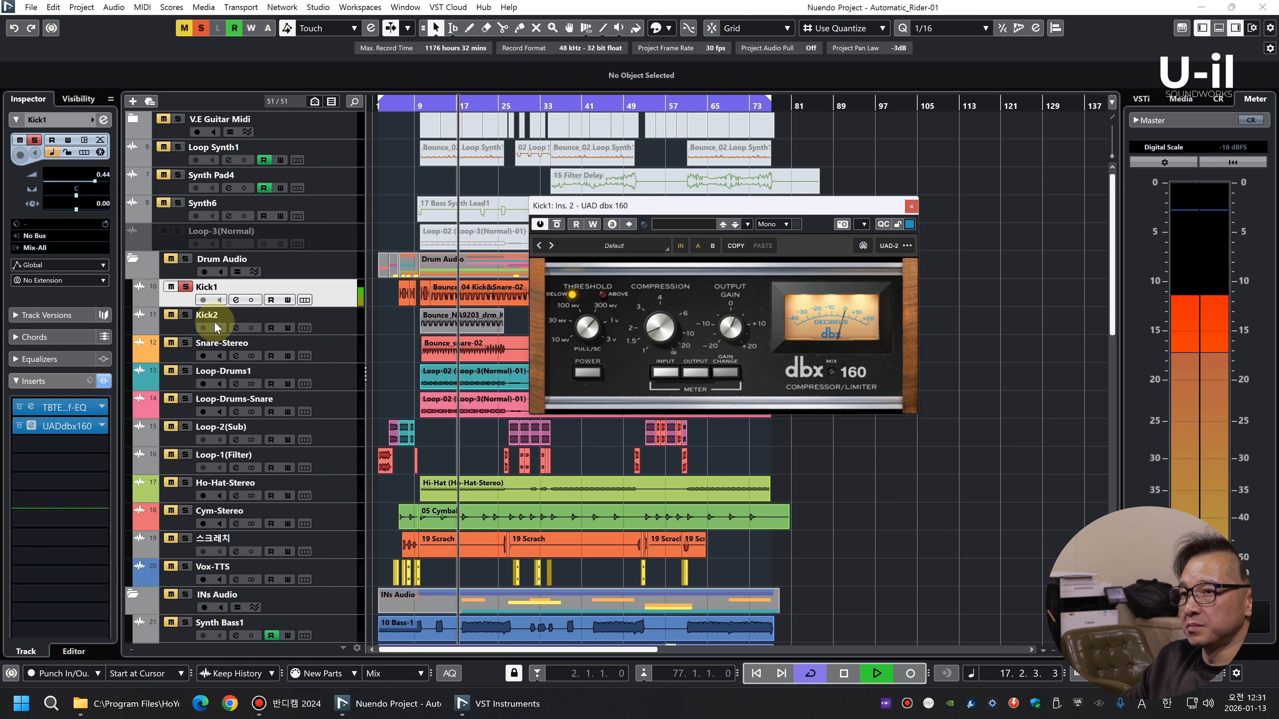
Solo Kick2 together with Kick1 and lower the Kick2 fader to -9.72 in the MixConsole
left_click(340, 327)
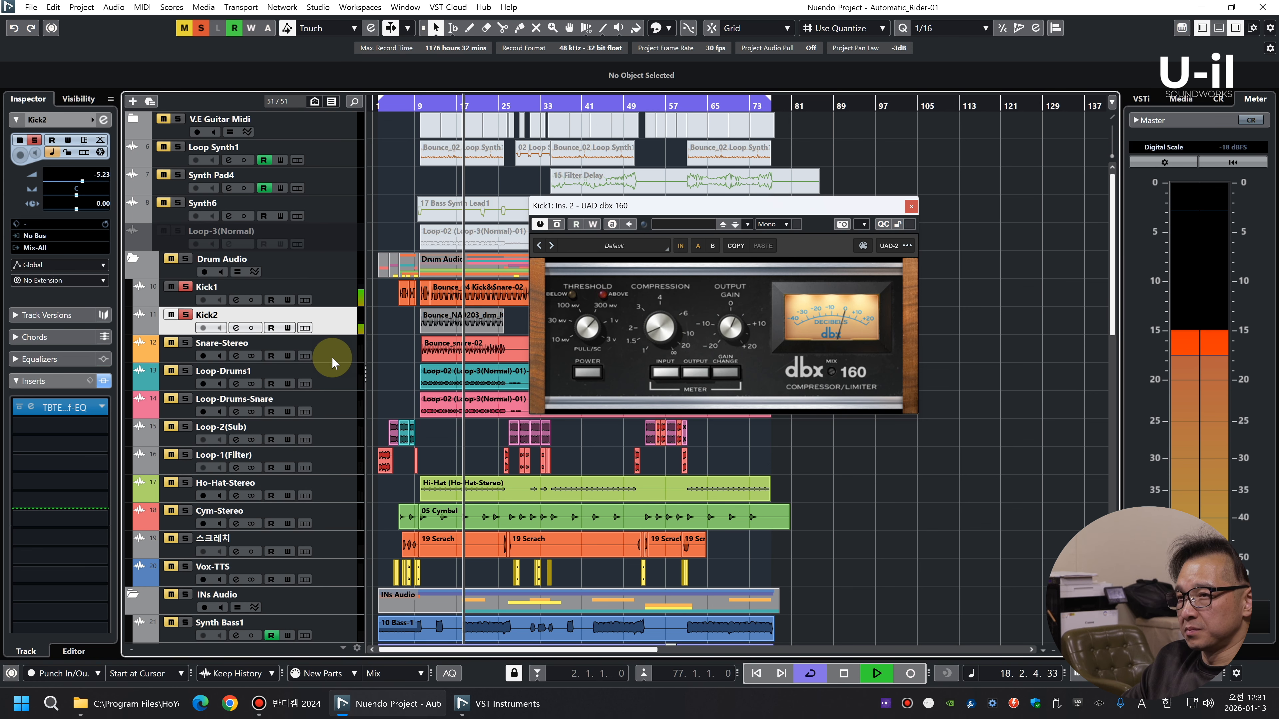
left_click(911, 206)
key("F3")
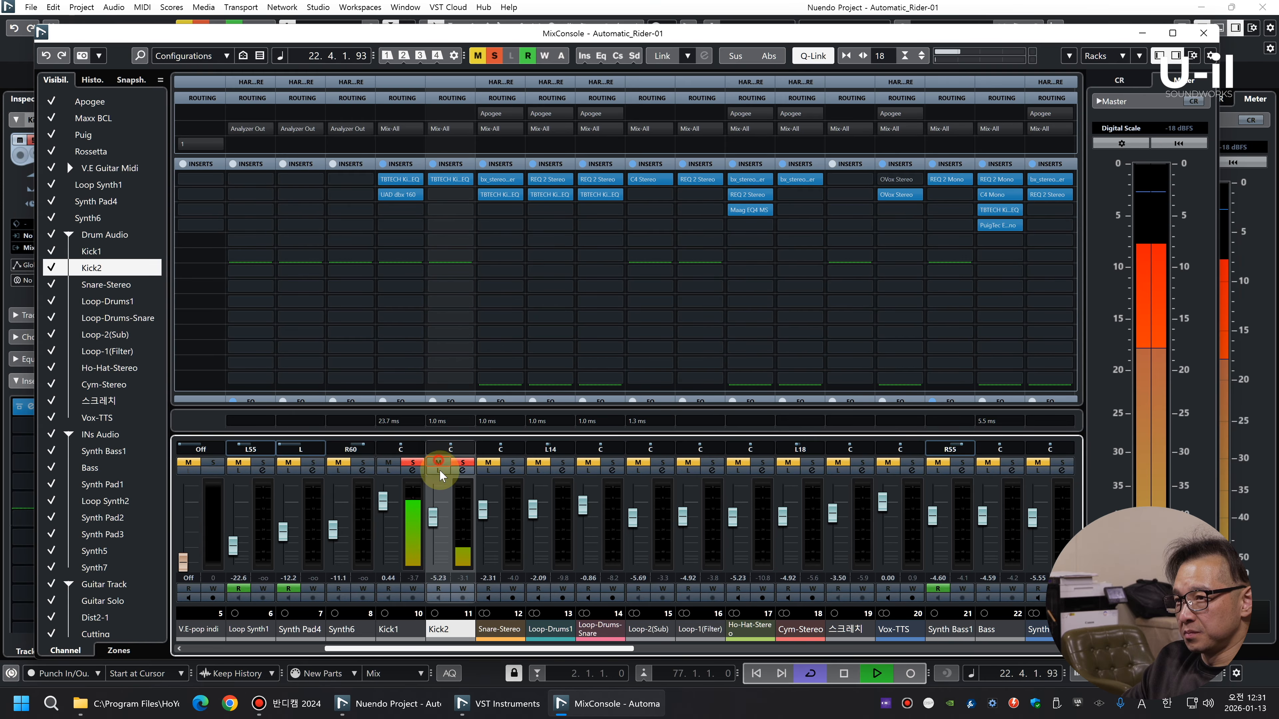
left_click_drag(433, 526, 433, 538)
Solo Snare-Stereo with the kicks, copy the UAD dbx 160 from Kick1 to its third insert slot, and audition it
left_click(512, 461)
left_click(520, 534)
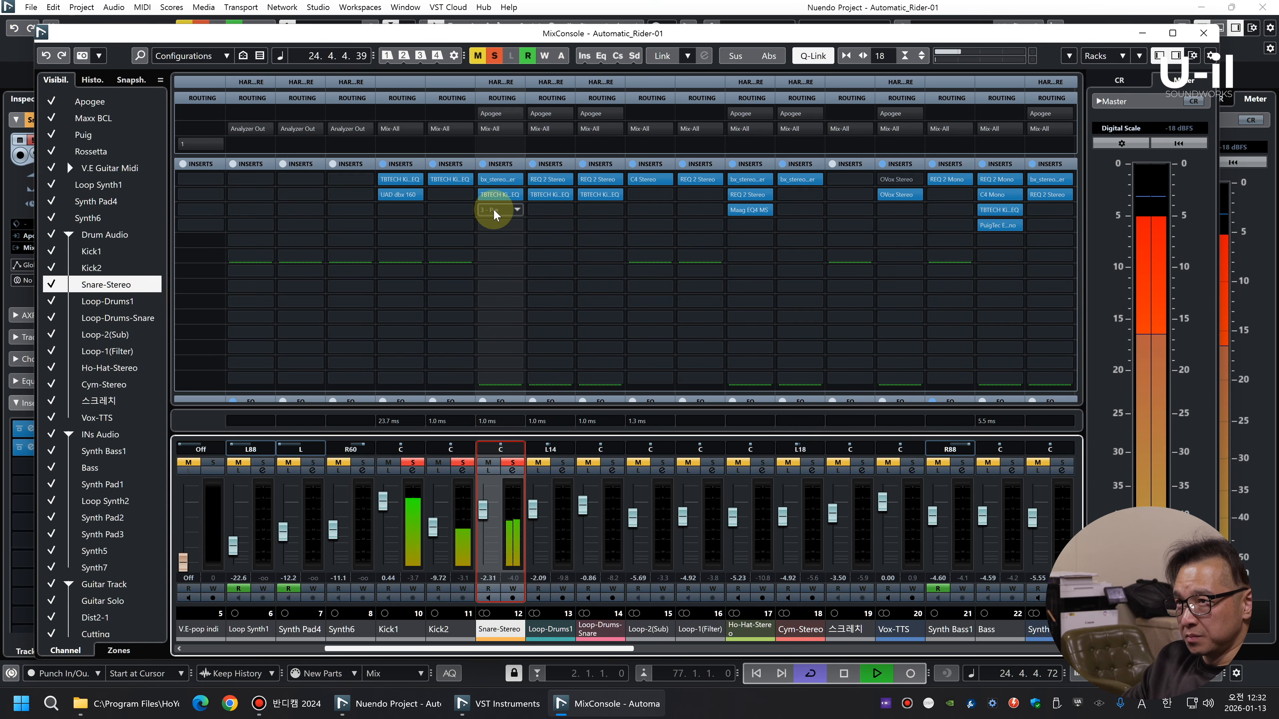
mouse_move(413, 200)
left_click_drag(411, 196, 504, 215)
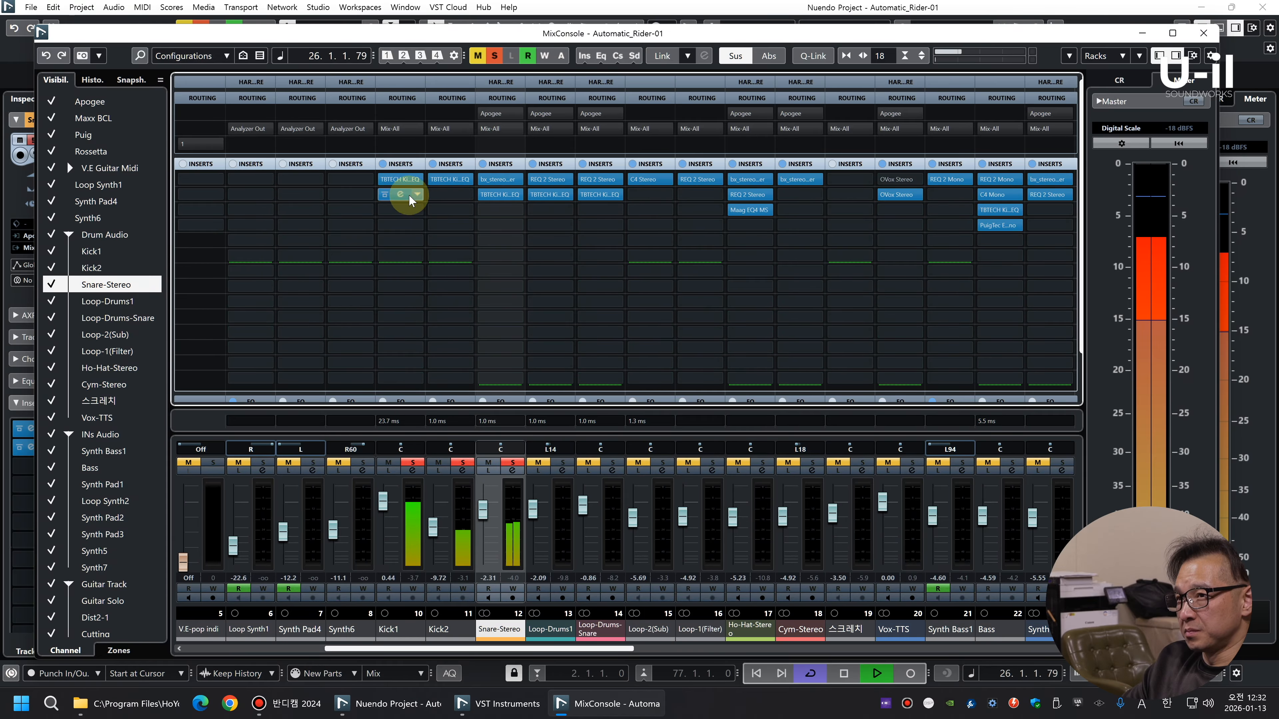
left_click_drag(409, 197, 494, 210)
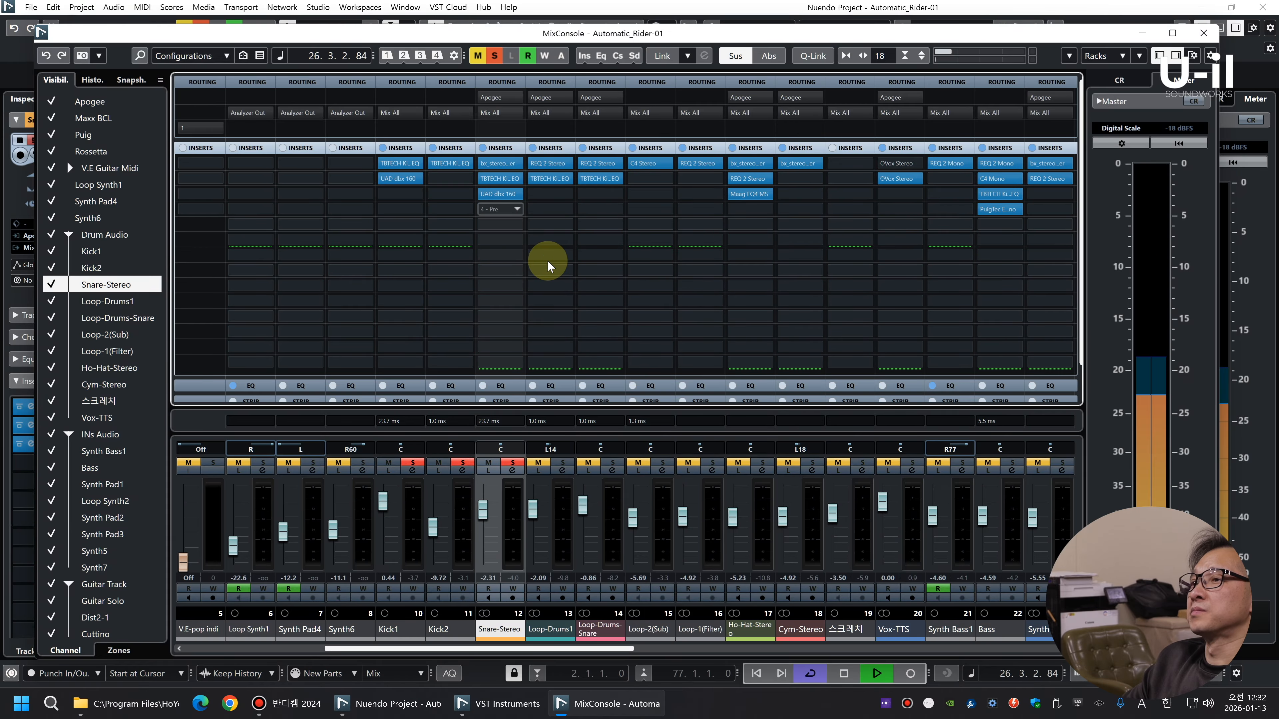
key("space")
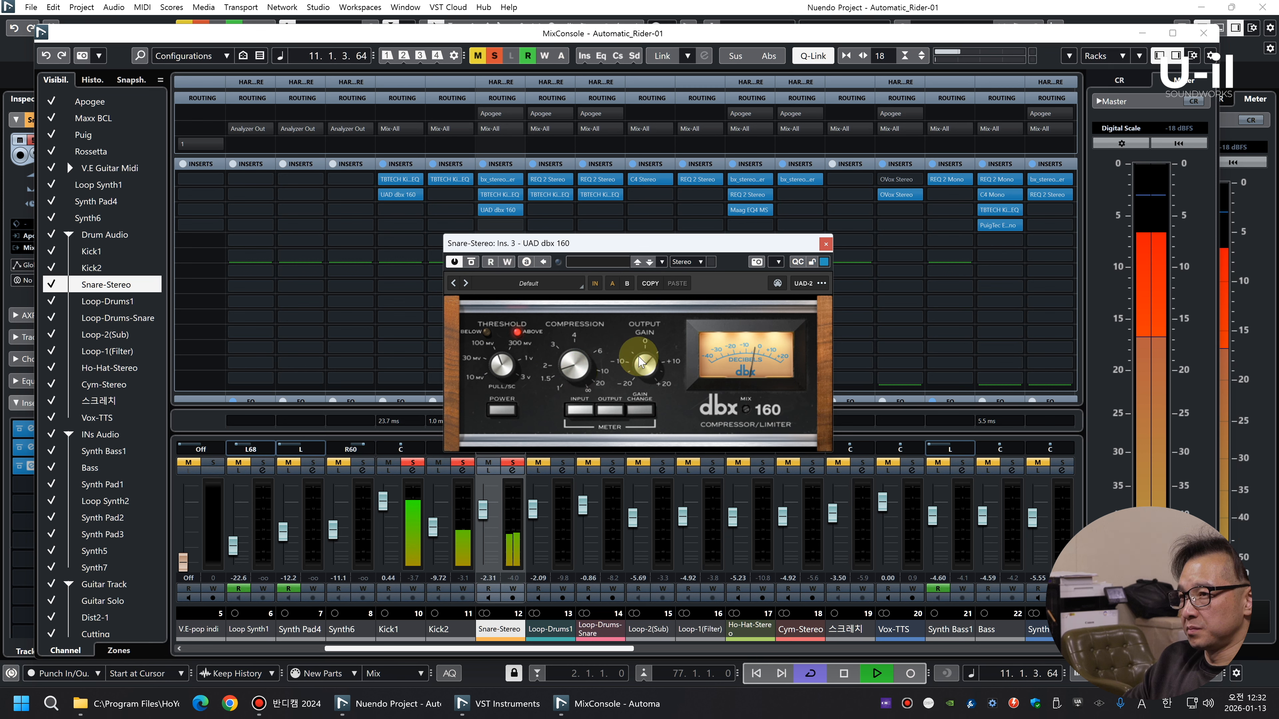
left_click(825, 246)
key("space")
Insert UAD Pure Plate in Snare-Stereo's fourth slot, with a low cut of about 90 Hz, a shorter reverb time and a low wet mix
left_click(501, 226)
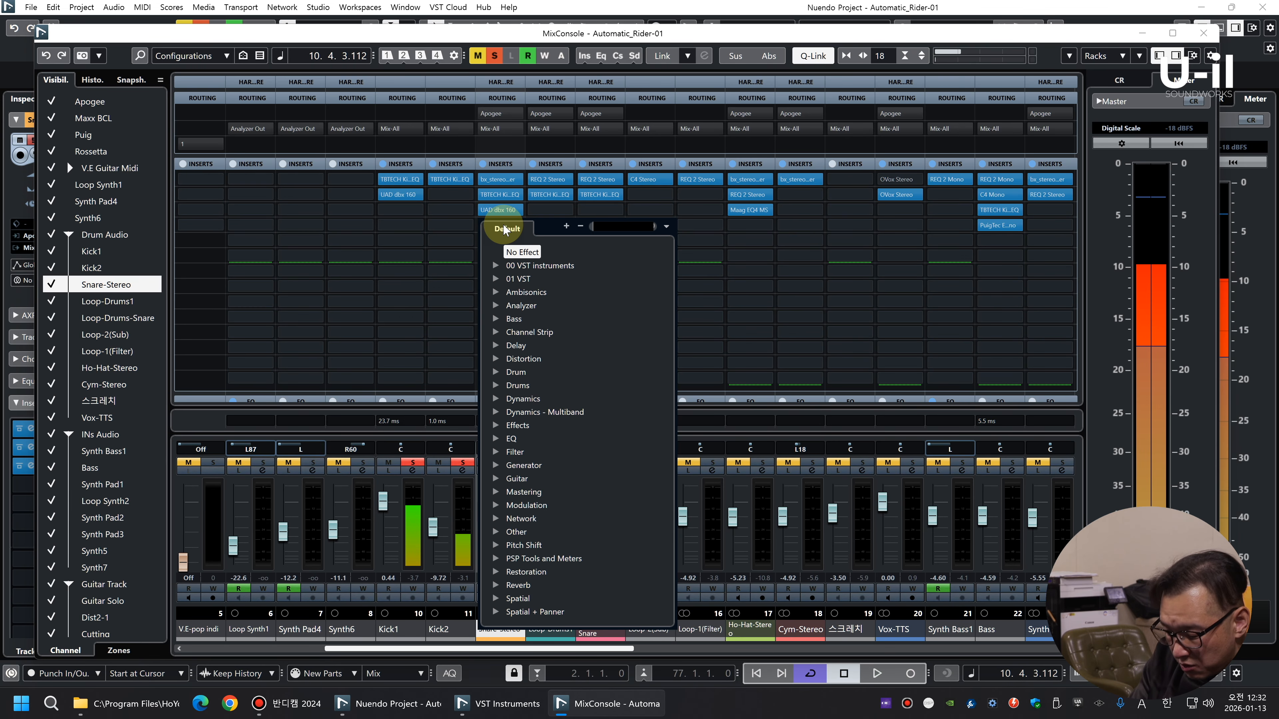
type("pure")
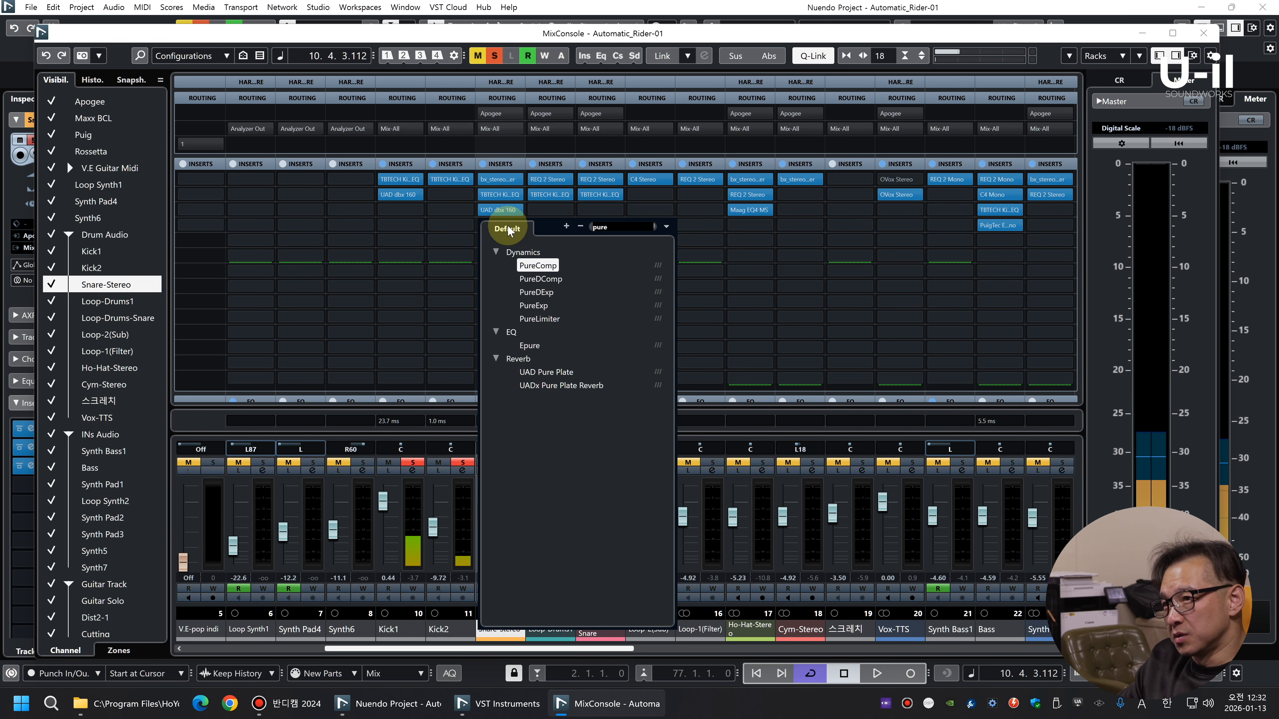
left_click(554, 372)
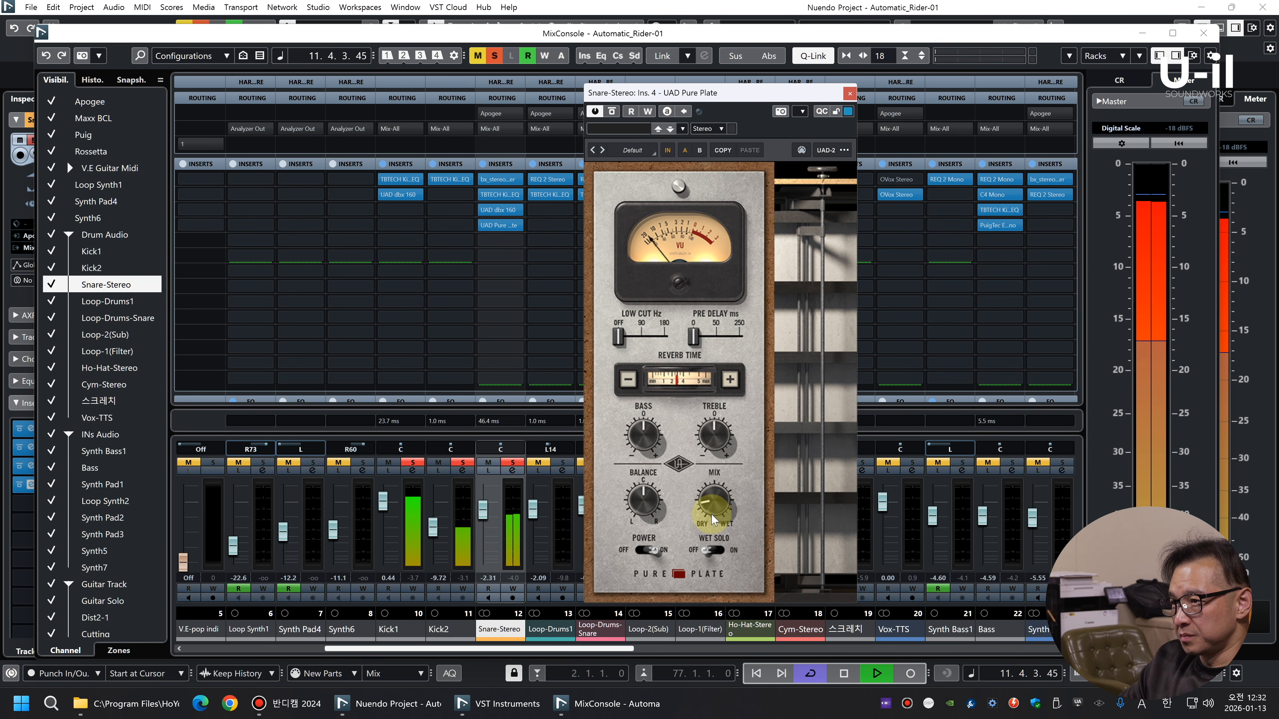
left_click(628, 380)
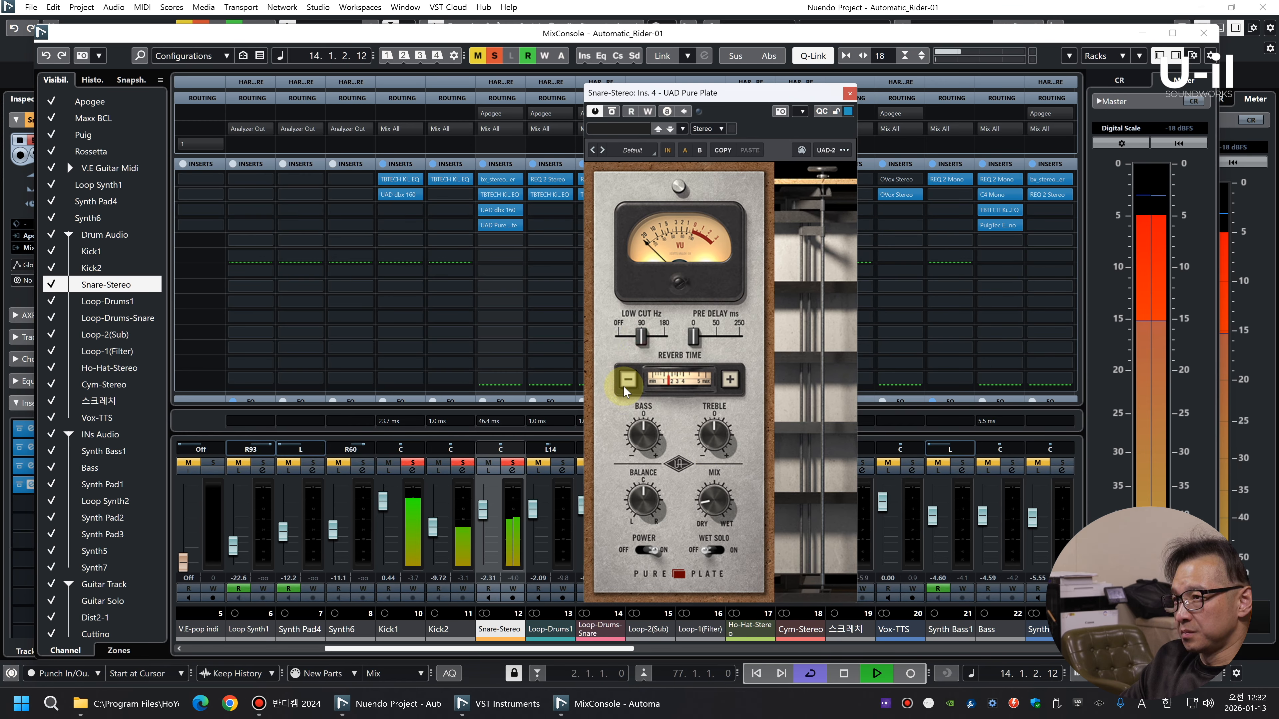
left_click(850, 93)
Solo Loop-Drums1 and Loop-Drums-Snare alongside the kicks and snare, and select the Loop-Drums-Snare channel
left_click(563, 462)
left_click(612, 463)
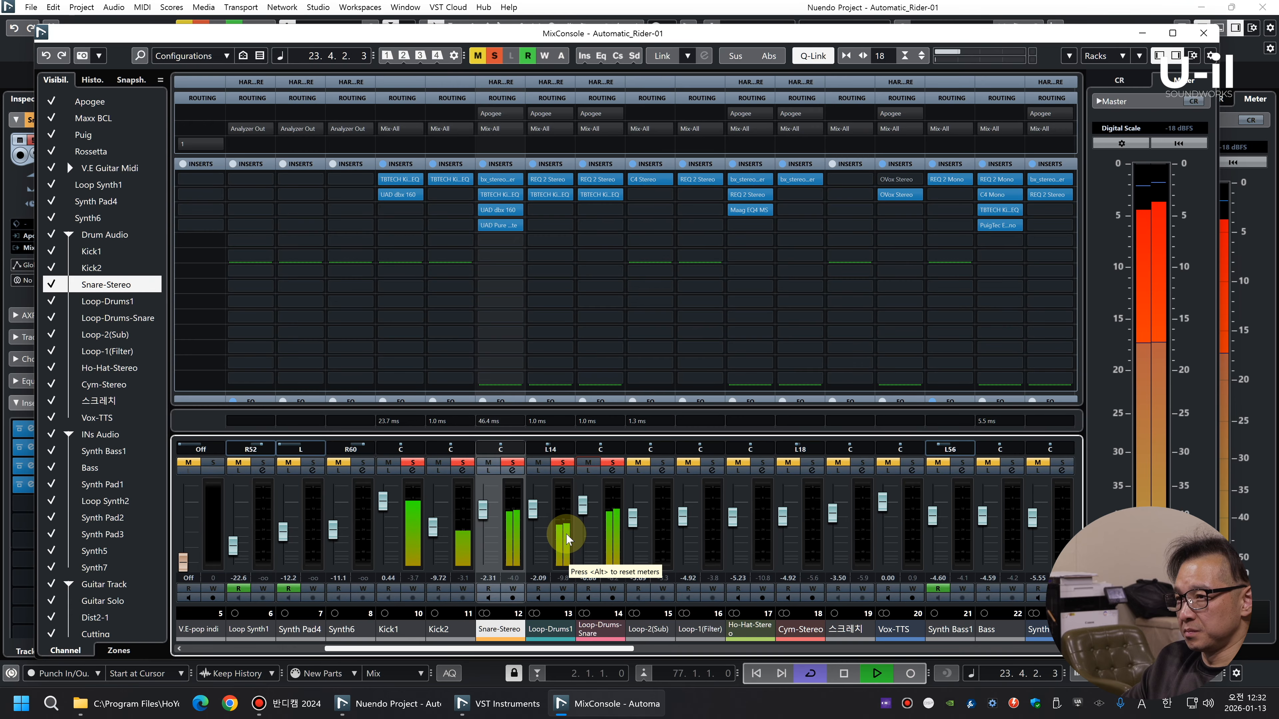
left_click(604, 529)
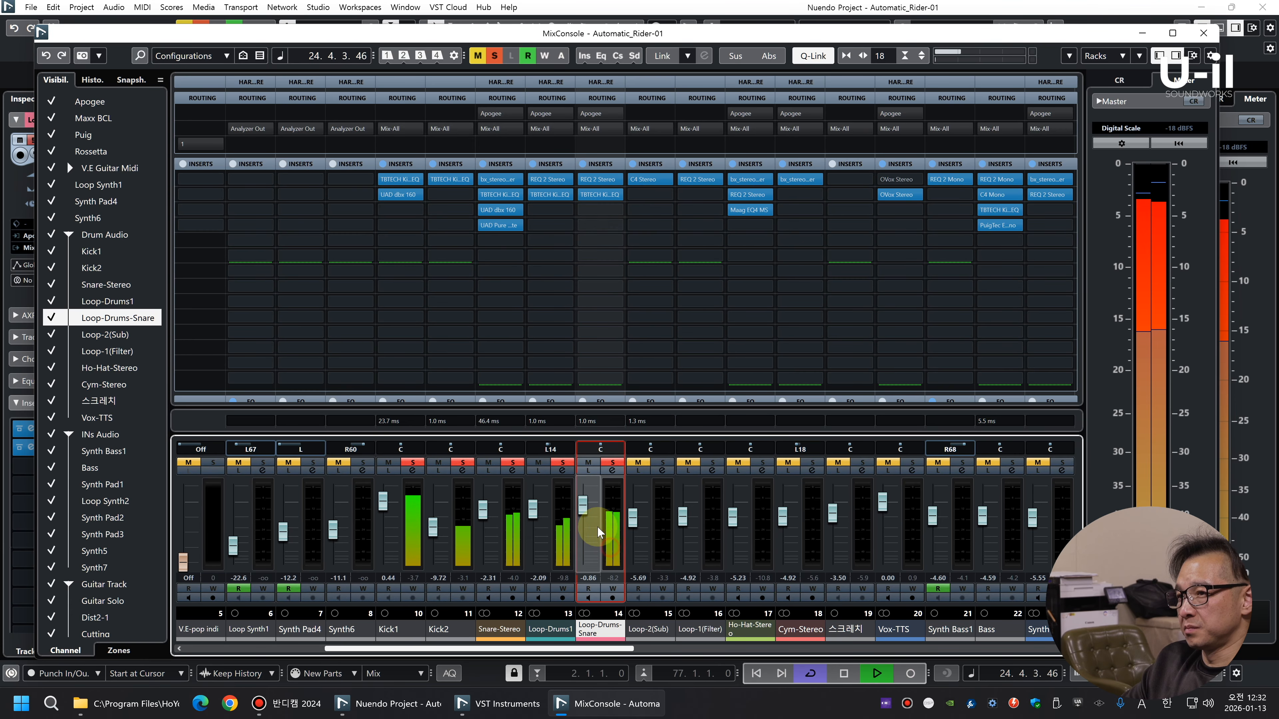